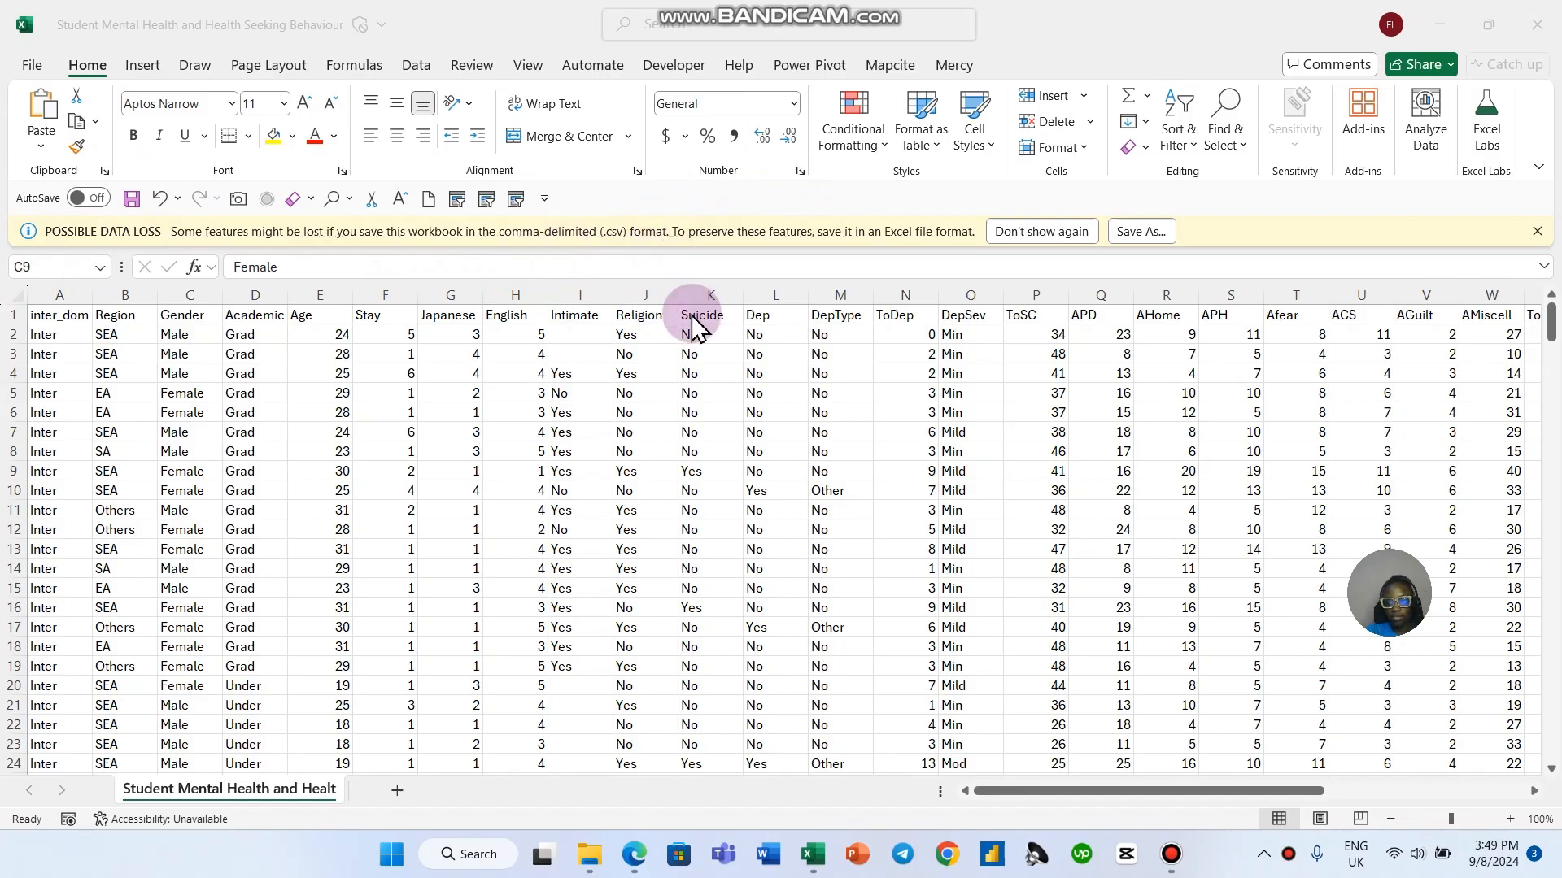
Step: Save the CSV file as an Excel Workbook named Student Mental Health and Health Seeking Behaviour in the data-04-00124-s001 folder
left_click(639, 608)
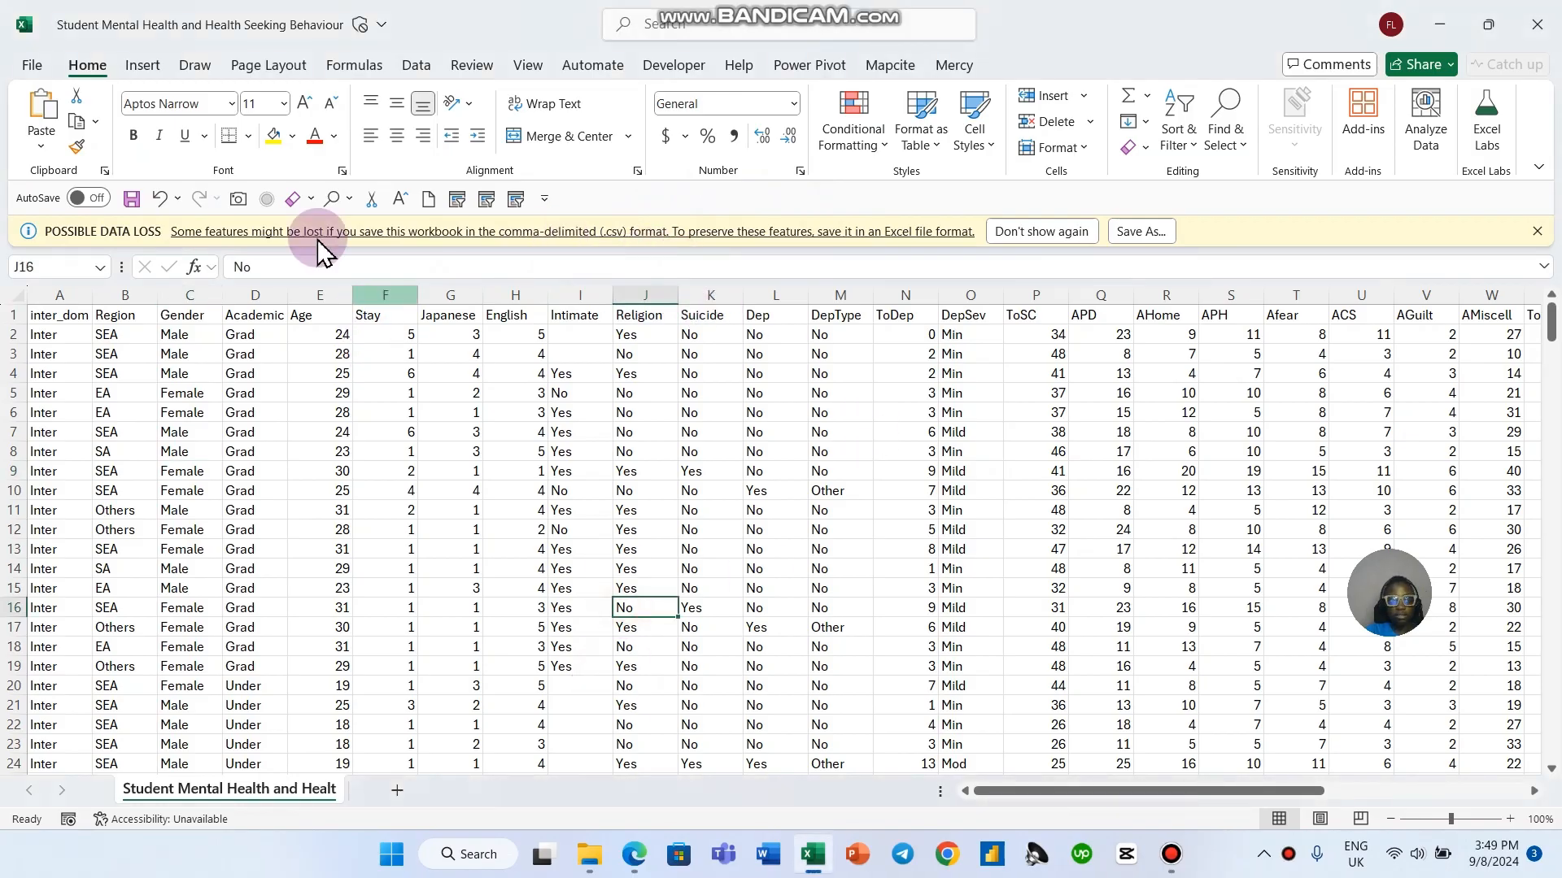
left_click(51, 65)
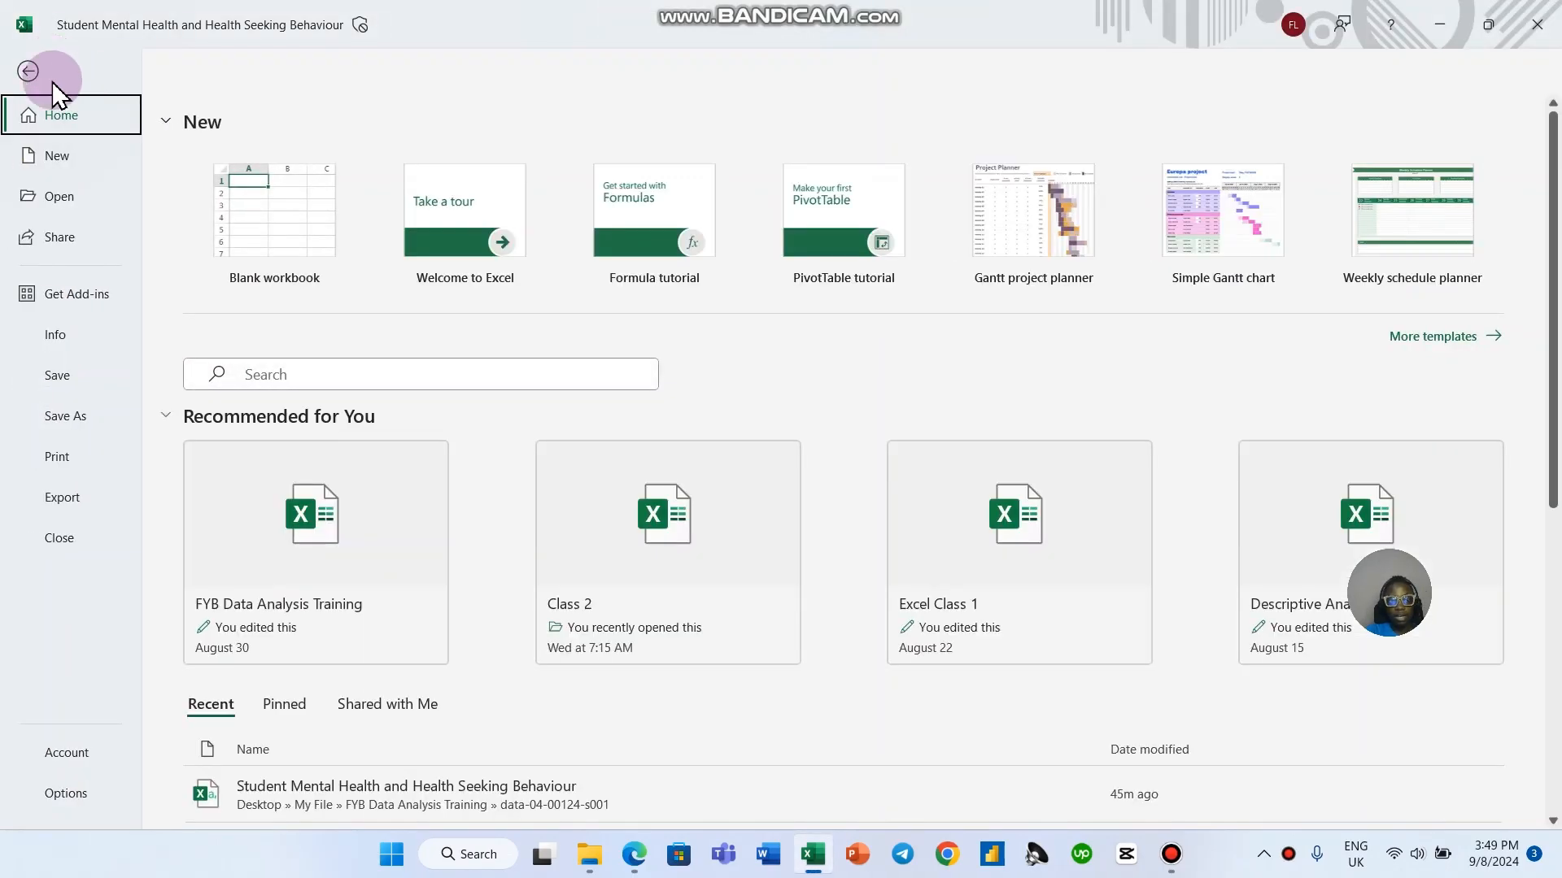
left_click(78, 420)
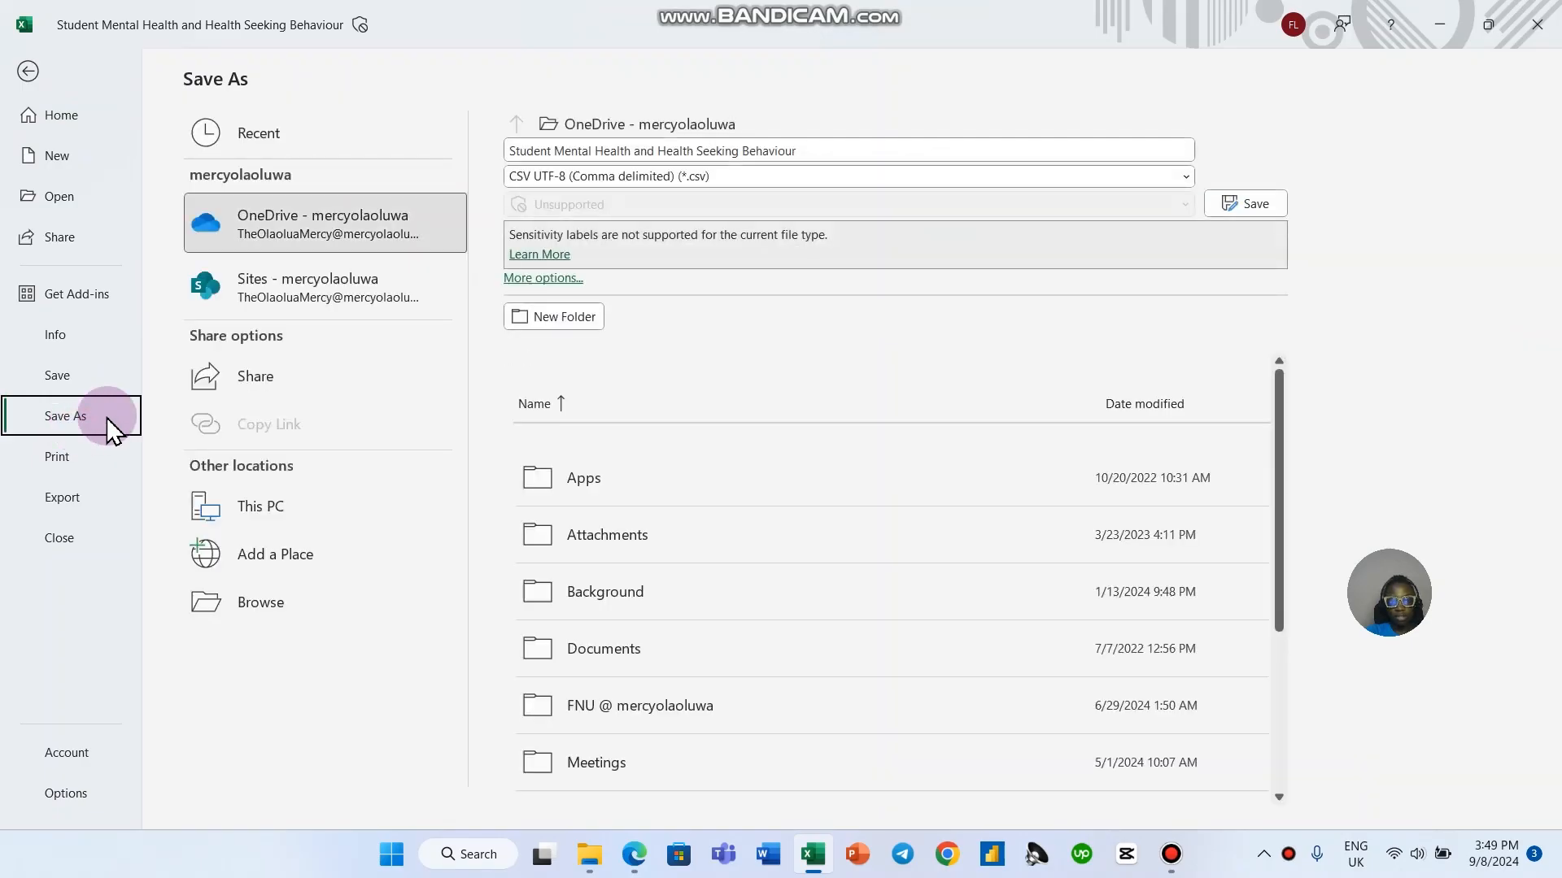
left_click(307, 612)
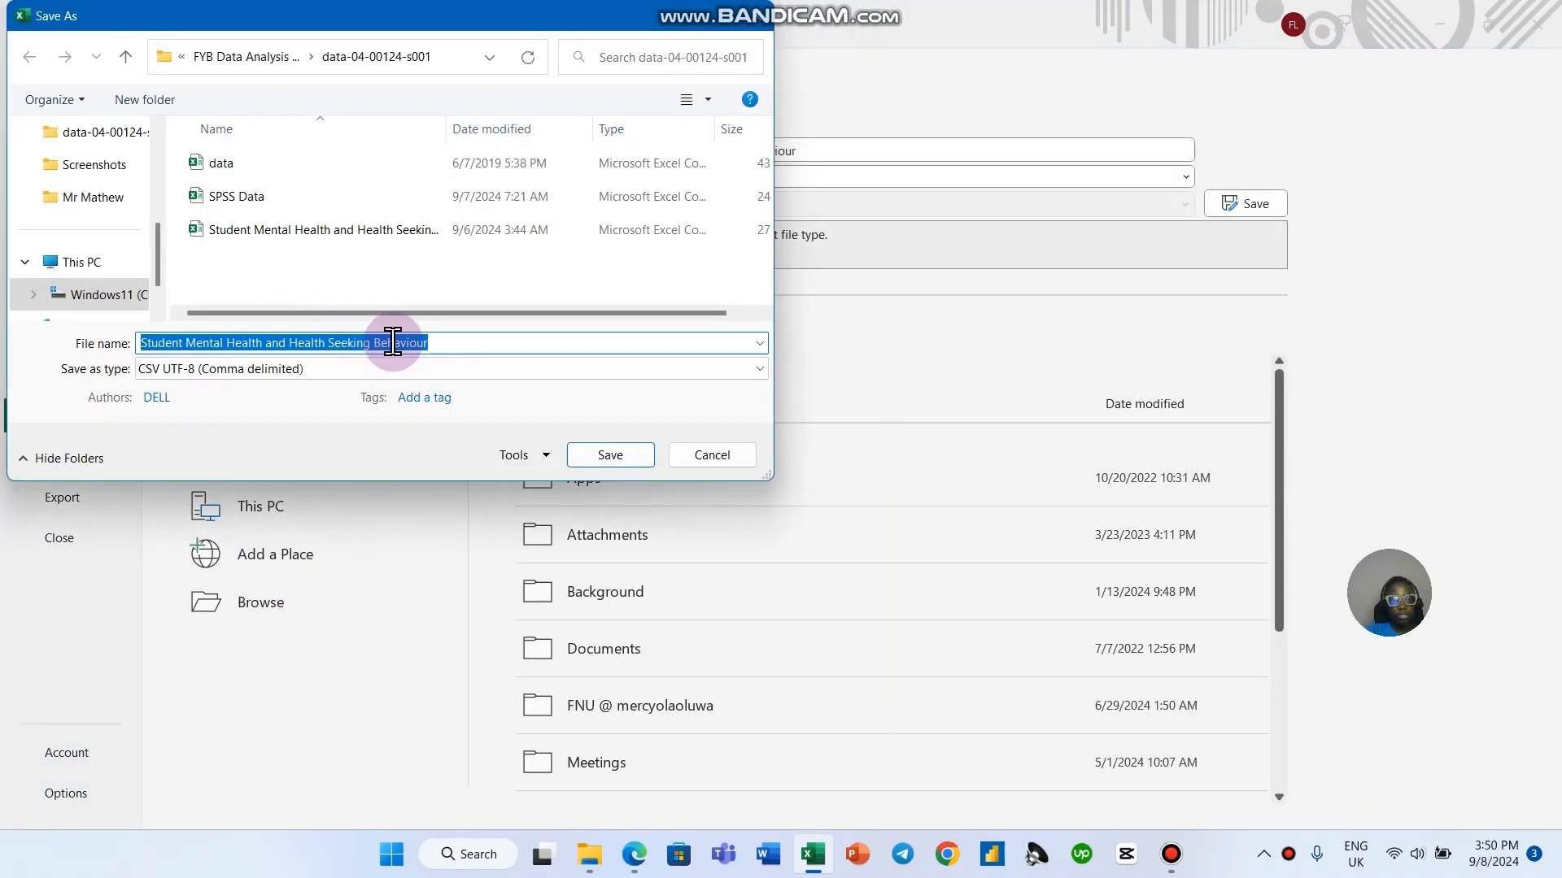
left_click(441, 345)
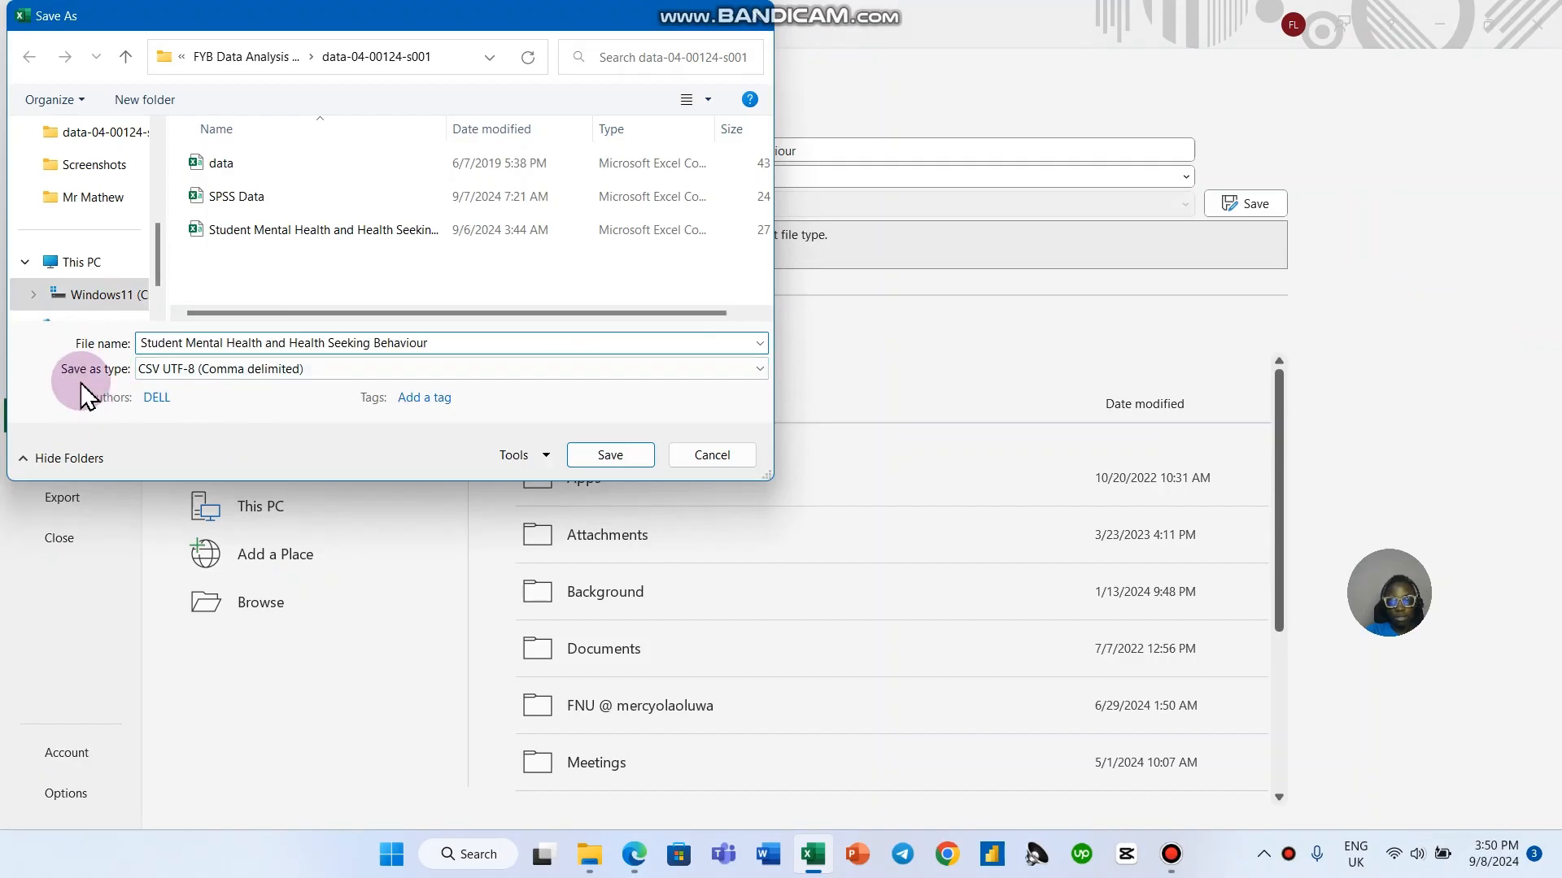
left_click(138, 372)
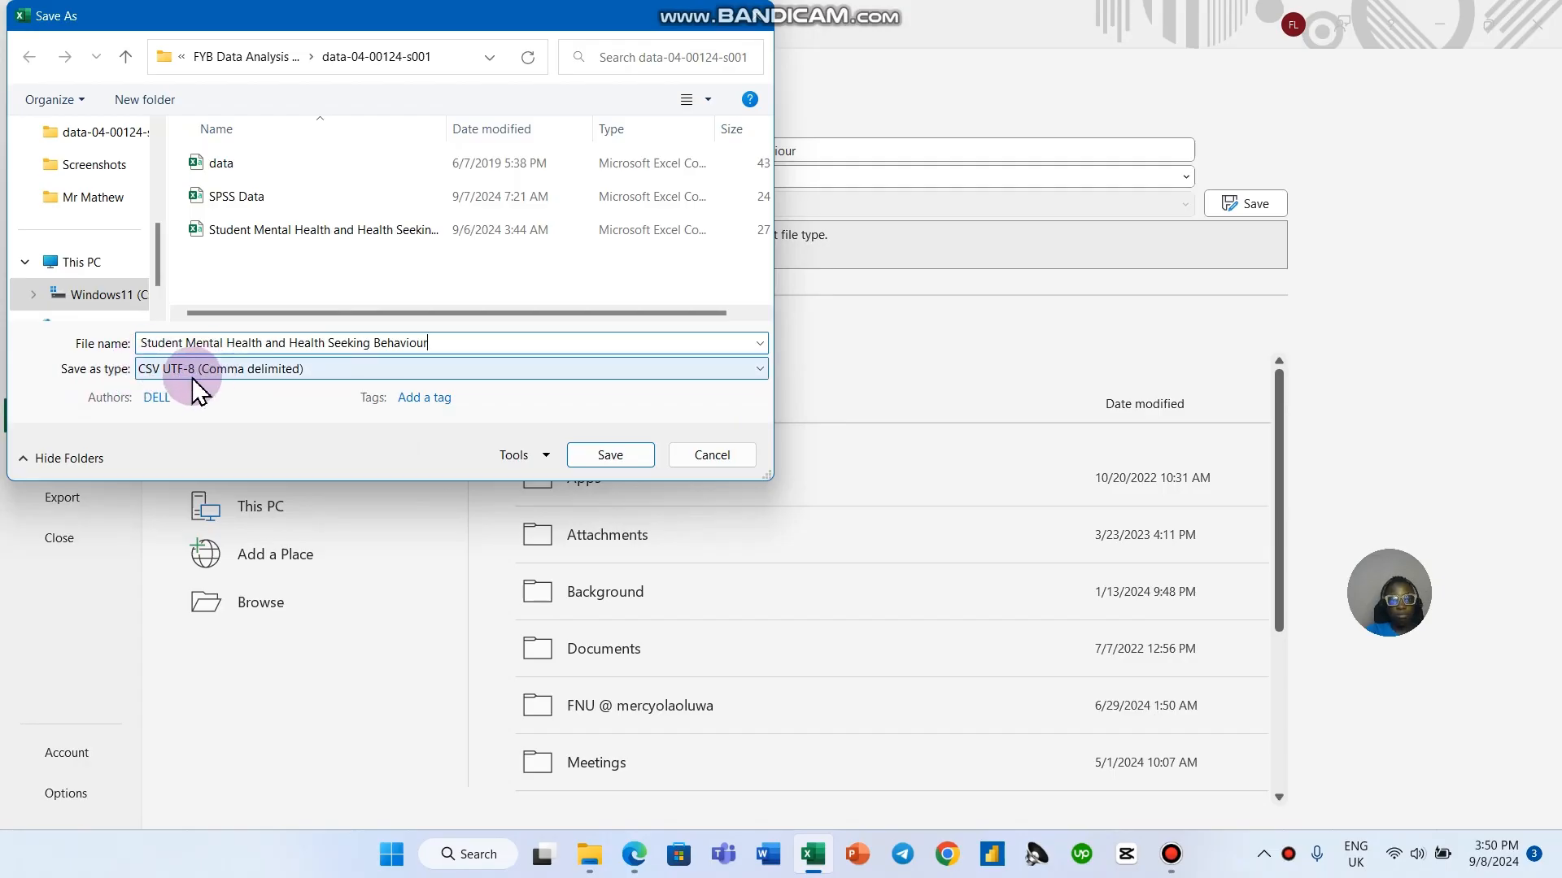
left_click(246, 391)
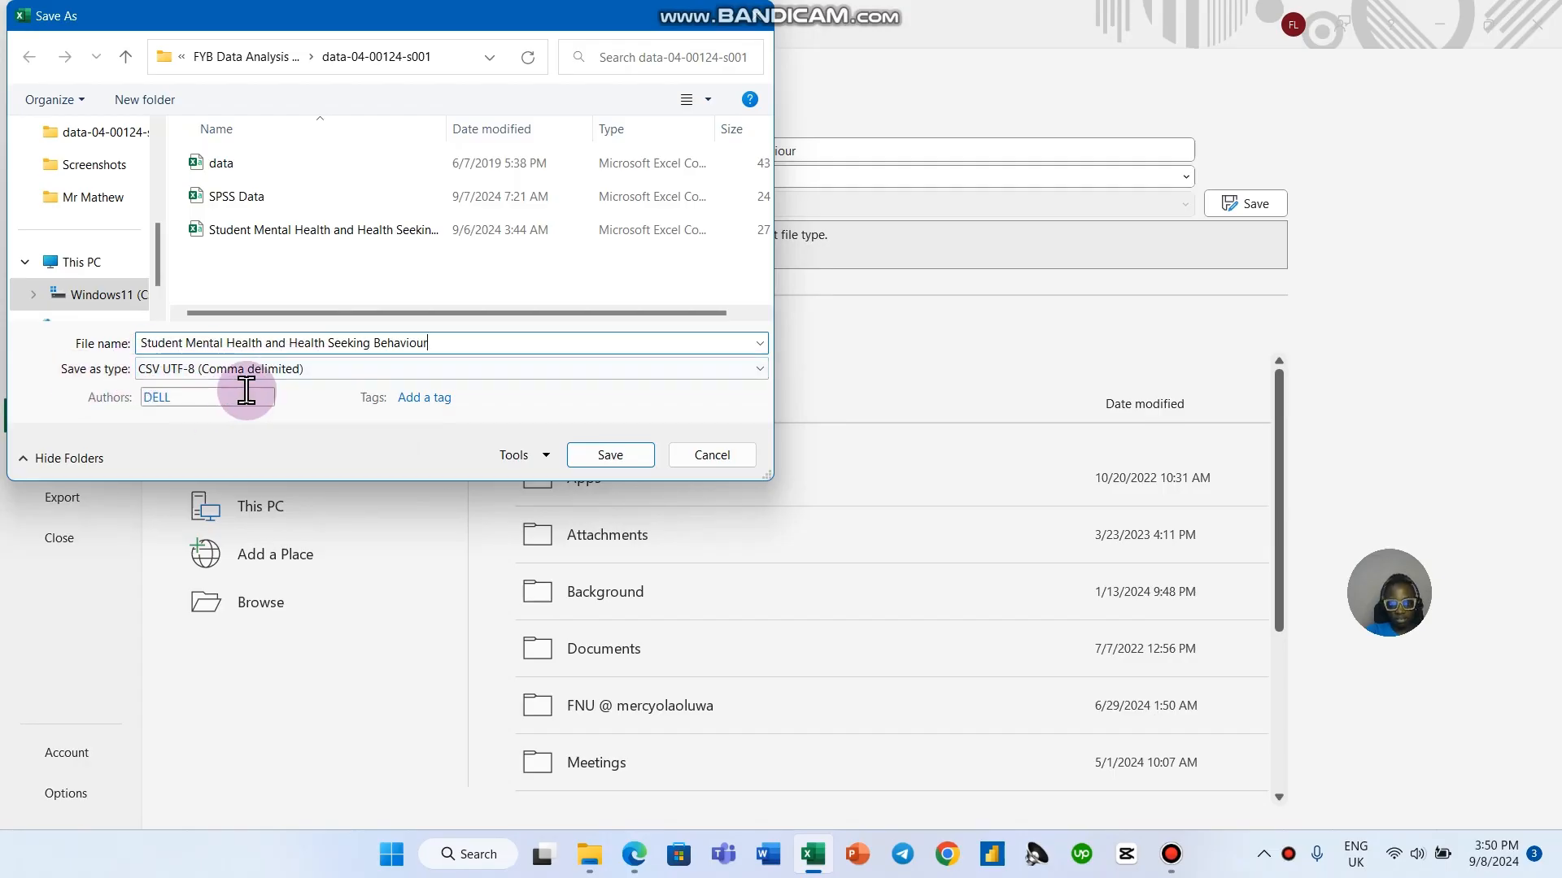
left_click(553, 375)
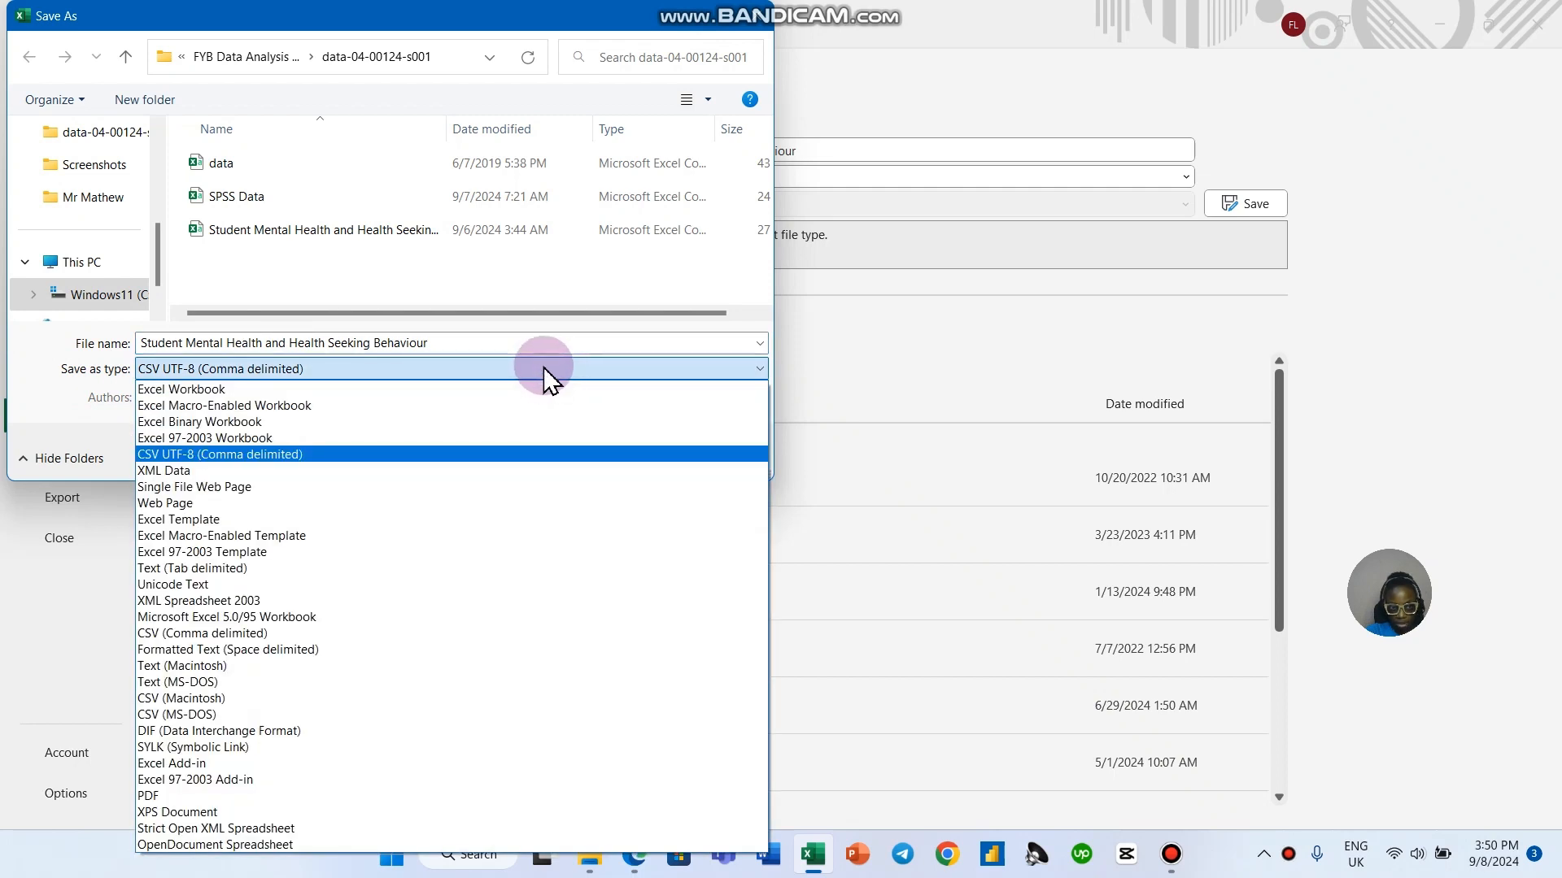
left_click(253, 391)
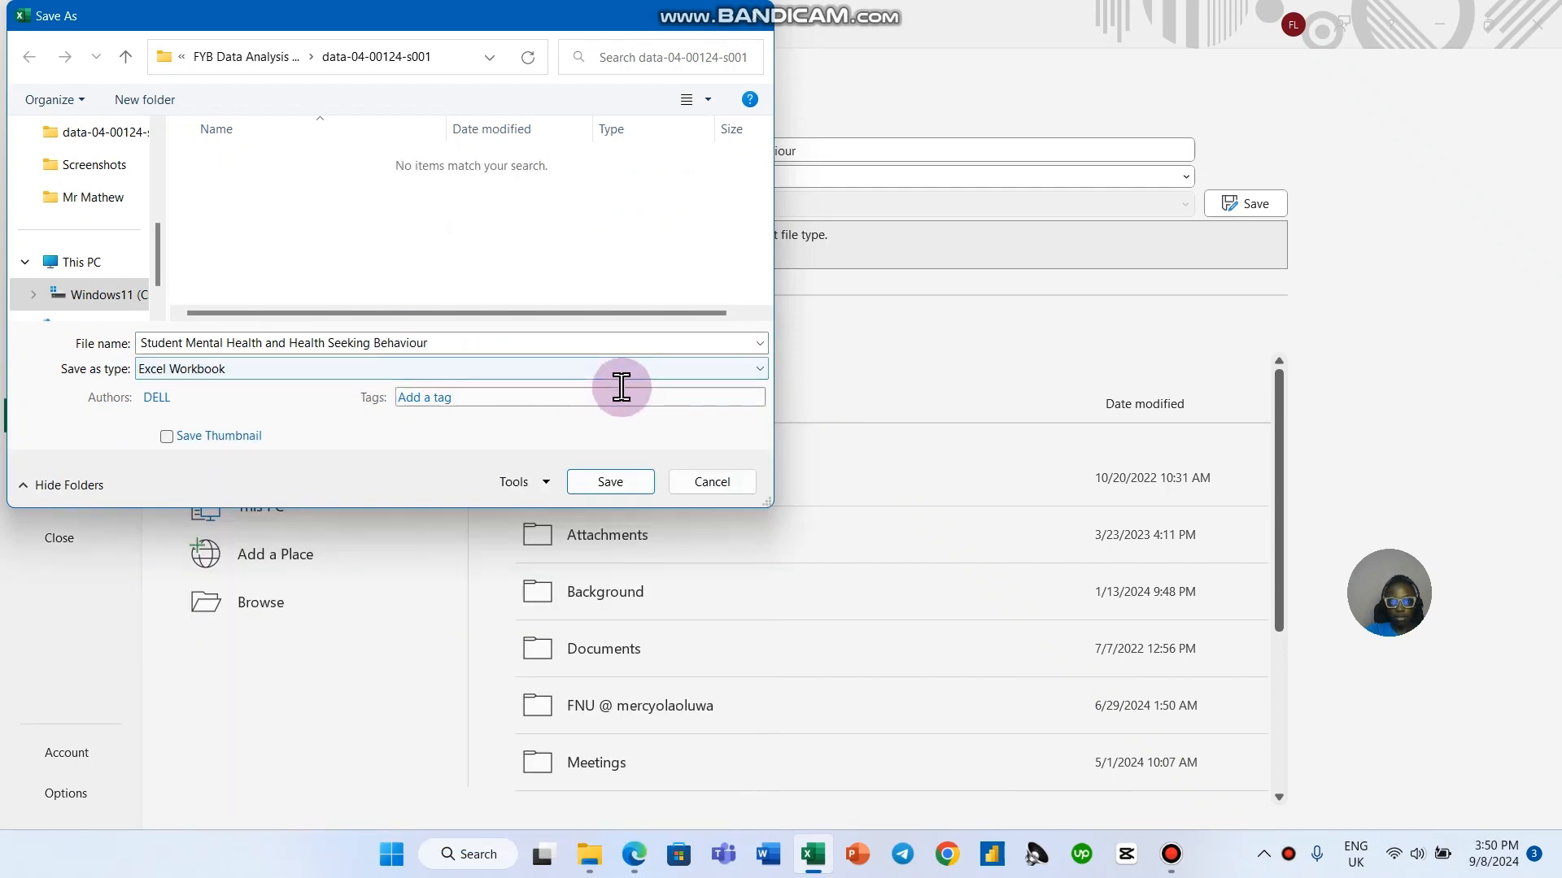
left_click(585, 487)
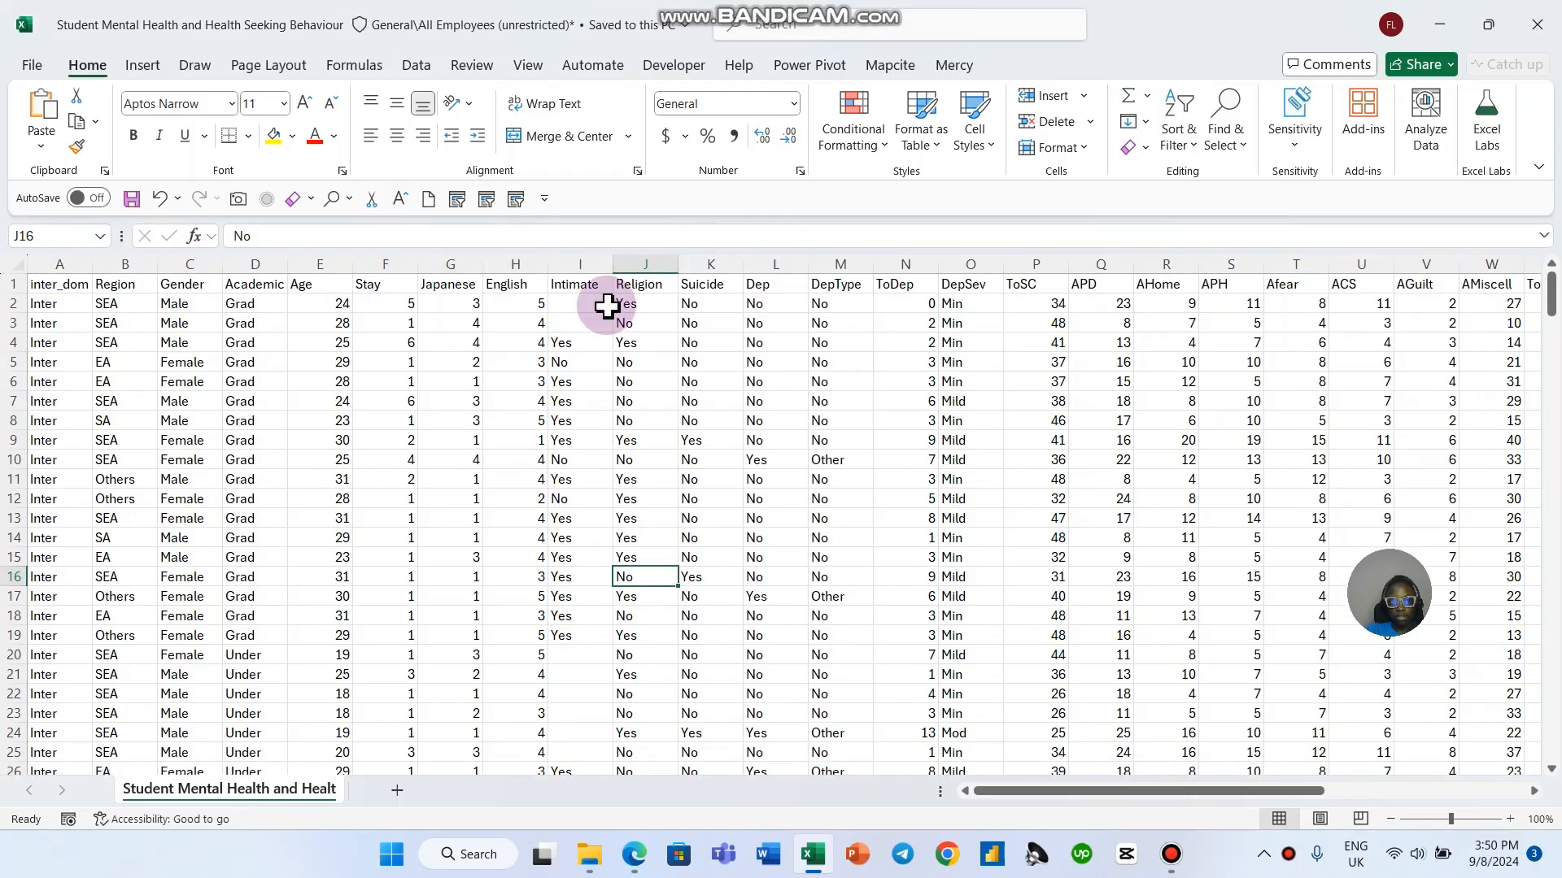
Step: Look through the student survey rows and examine the Age and Japanese columns
left_click(566, 518)
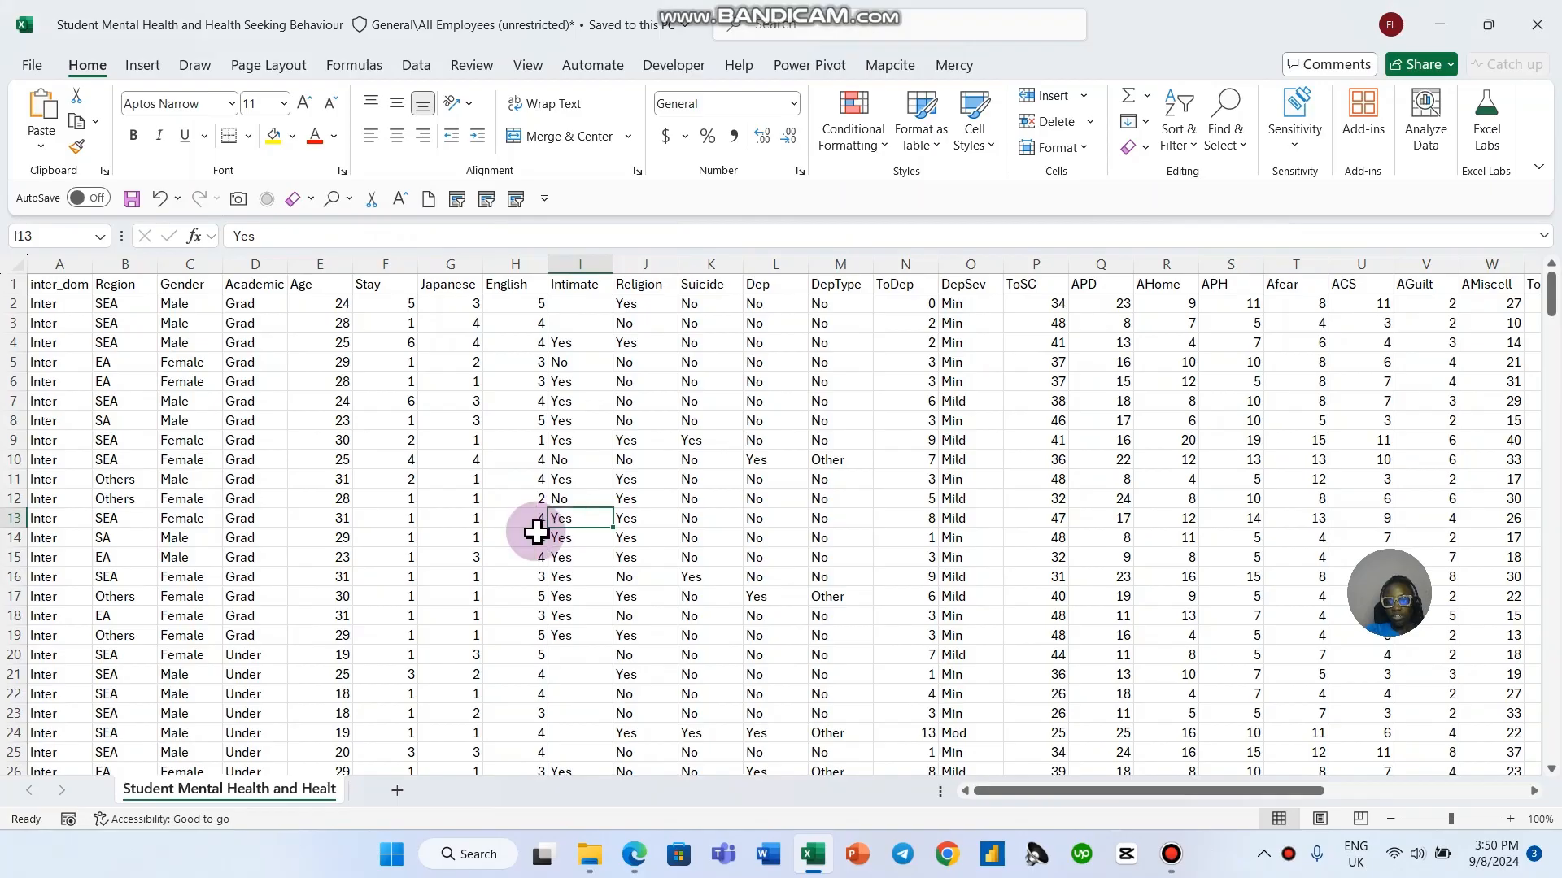
scroll(309, 498, "down", 8)
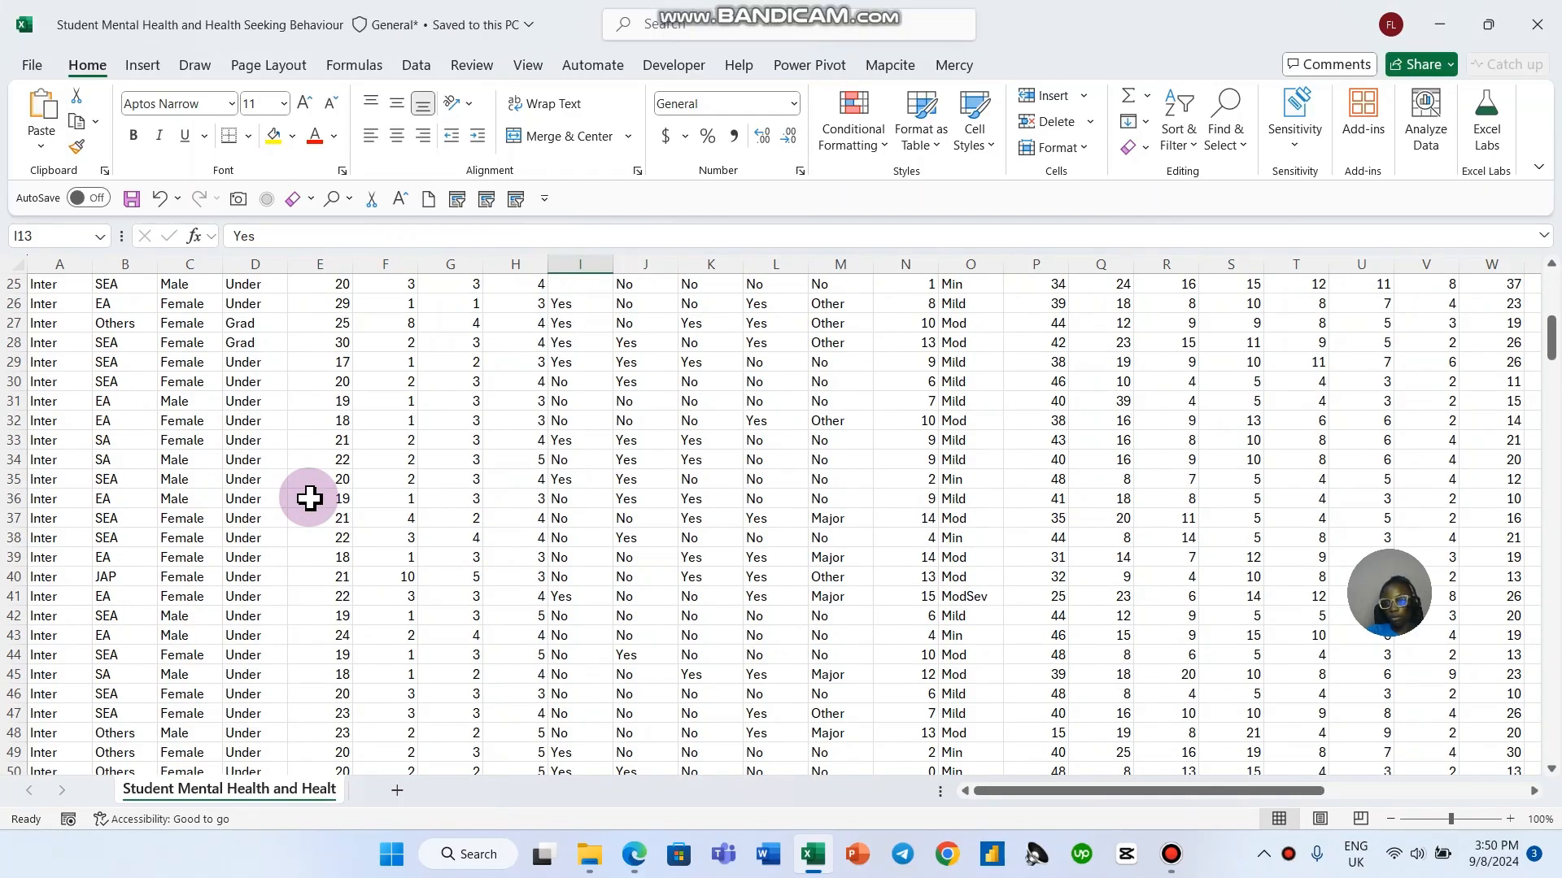
scroll(324, 497, "up", 8)
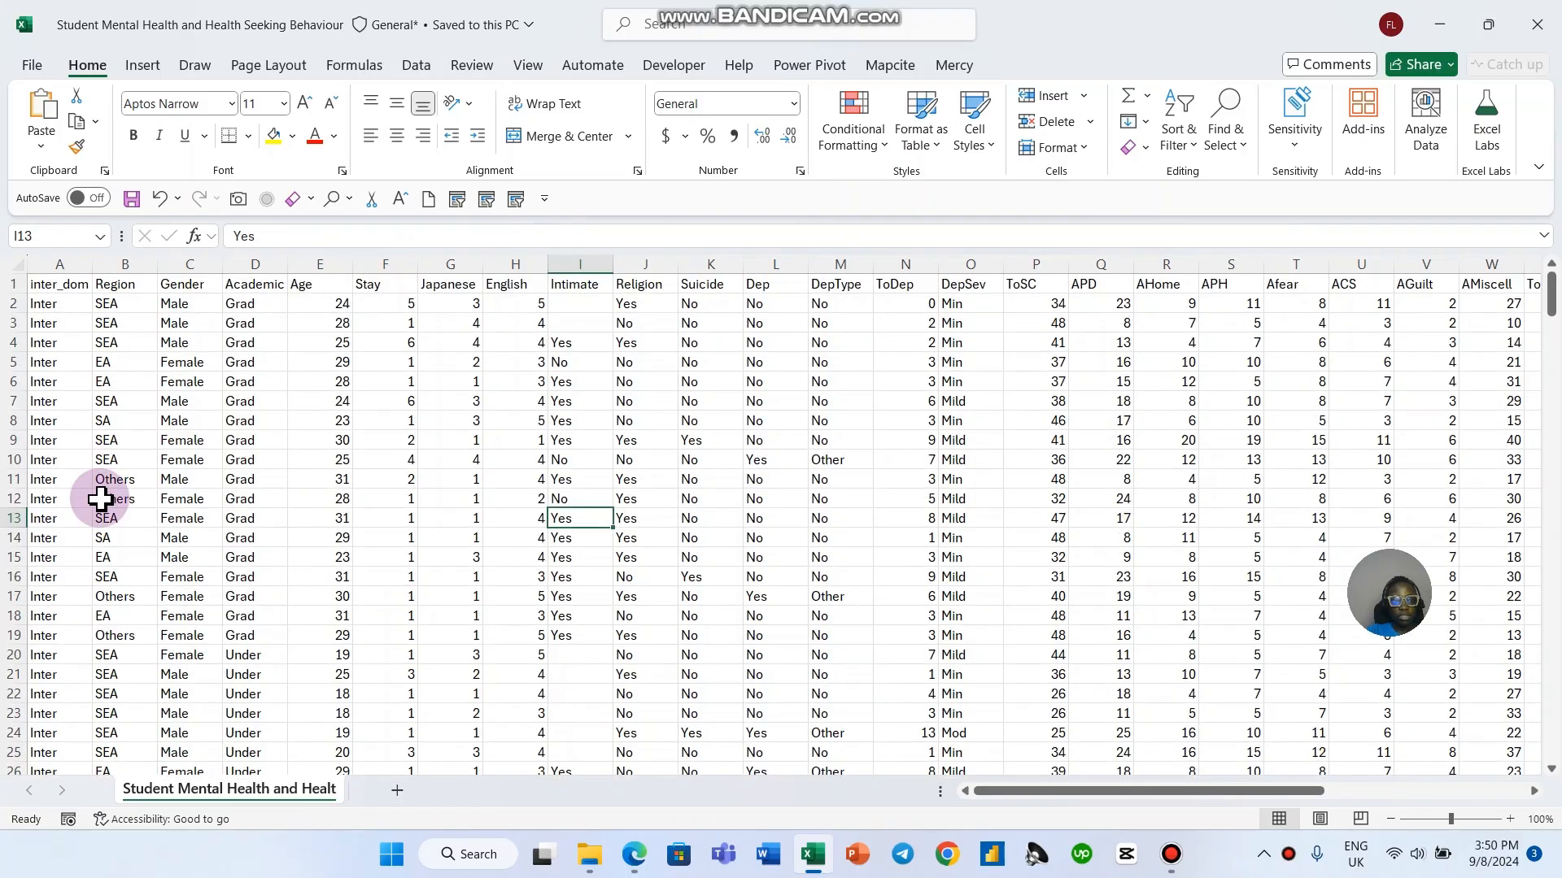
left_click(110, 484)
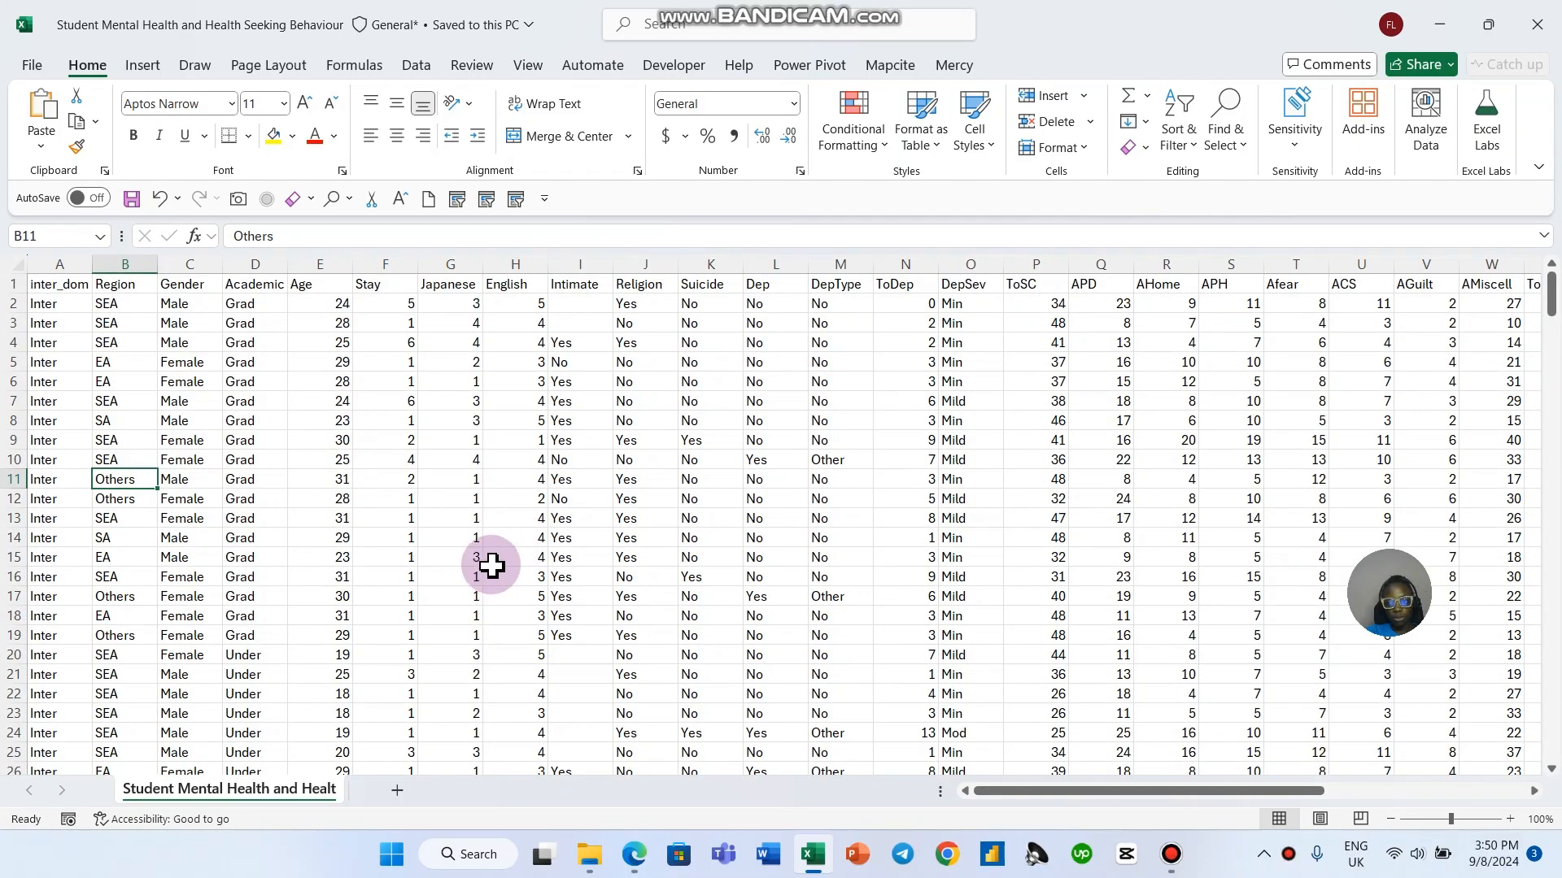
scroll(349, 622, "down", 15)
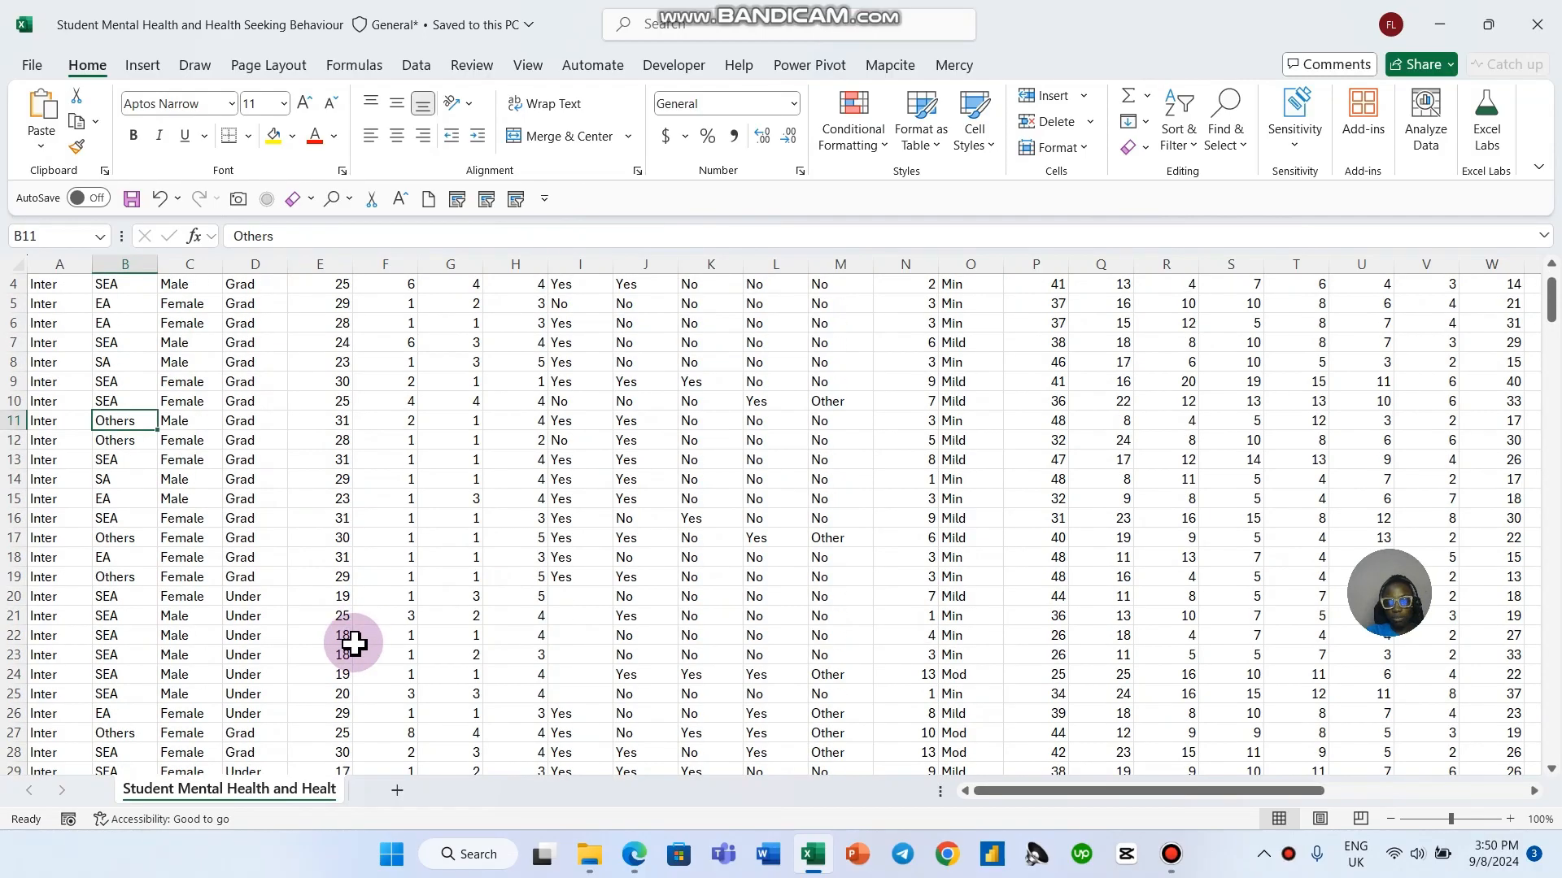
scroll(351, 640, "up", 15)
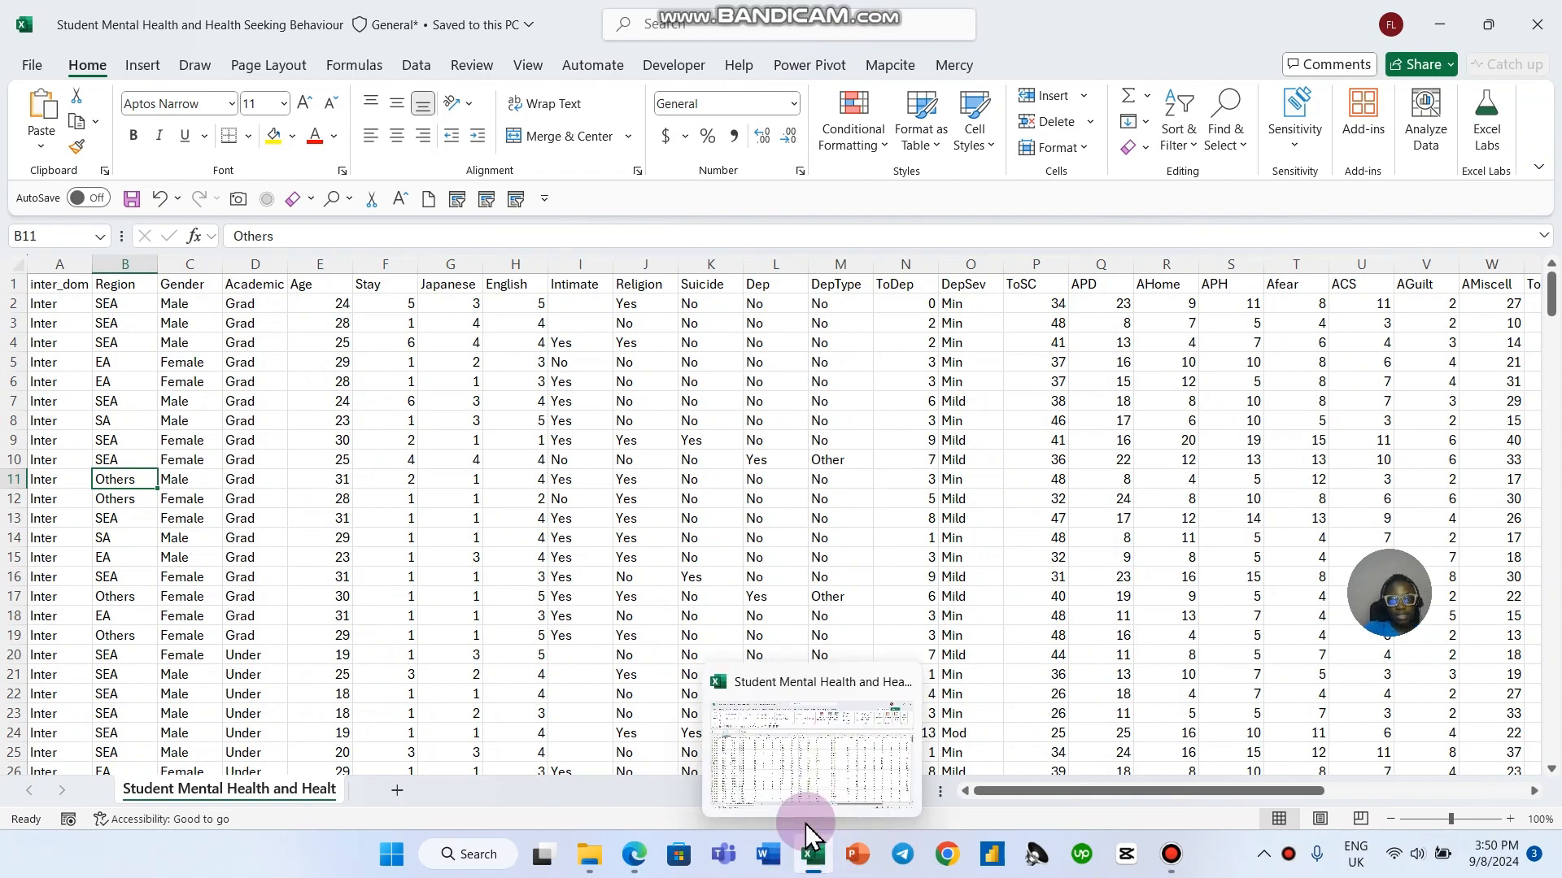
left_click(322, 261)
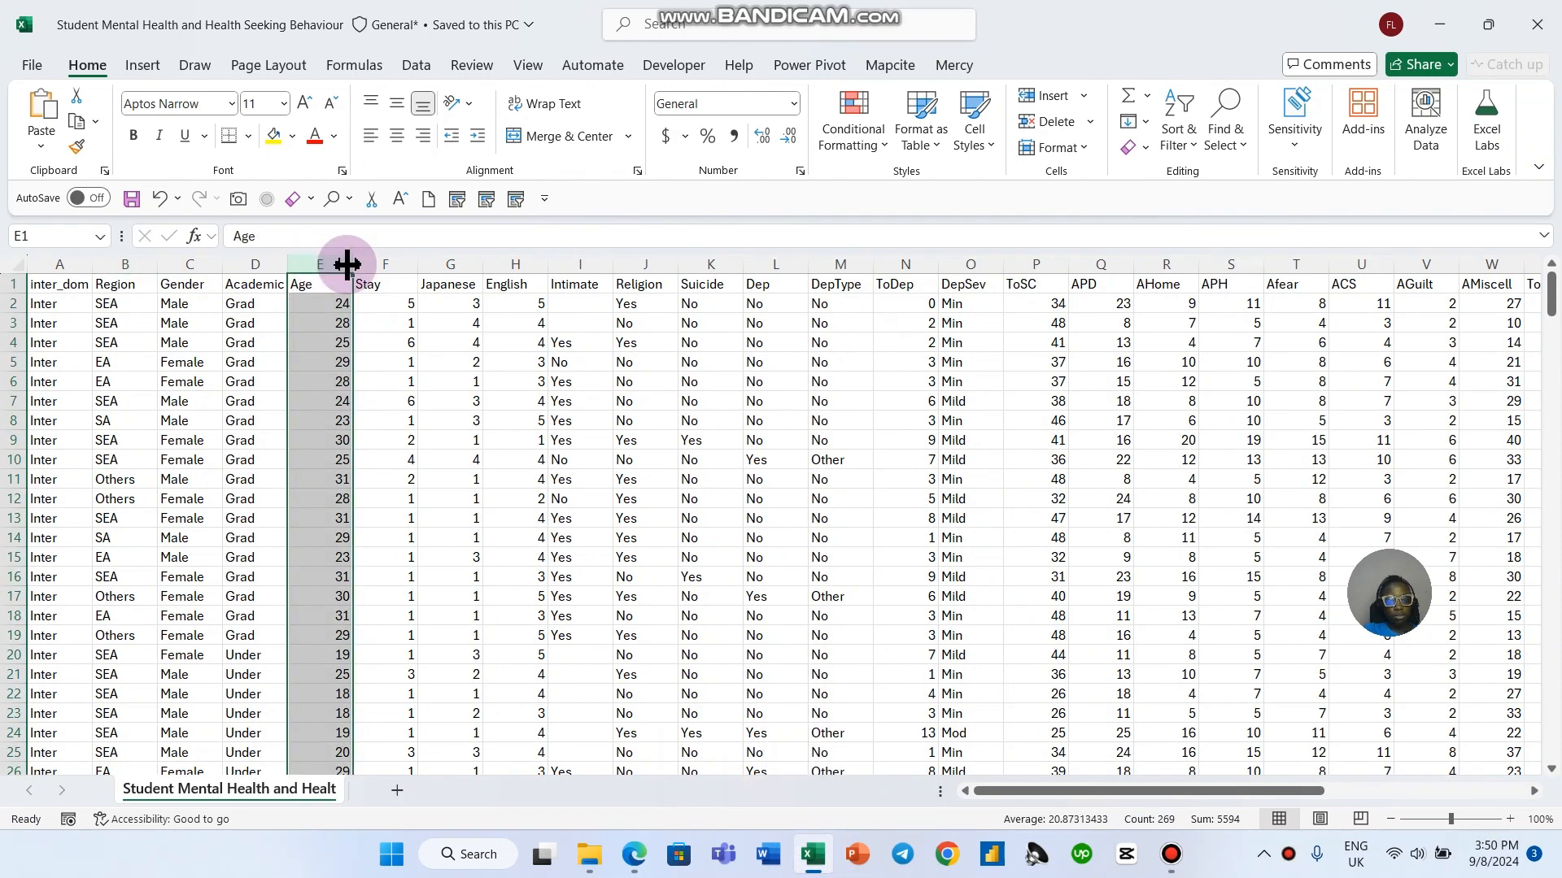
left_click(437, 258)
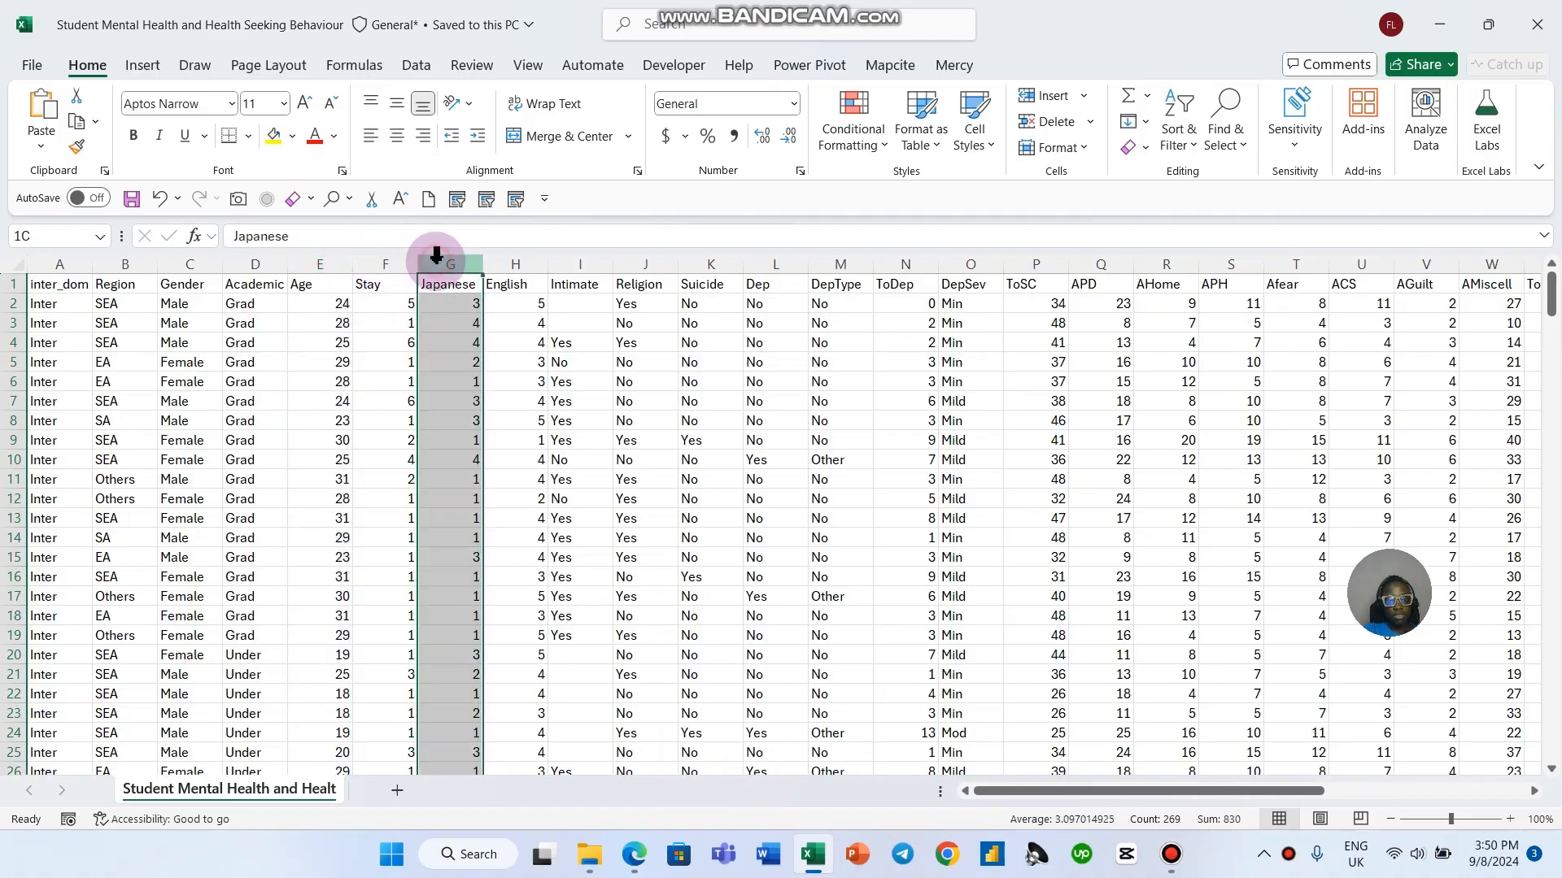
left_click(511, 461)
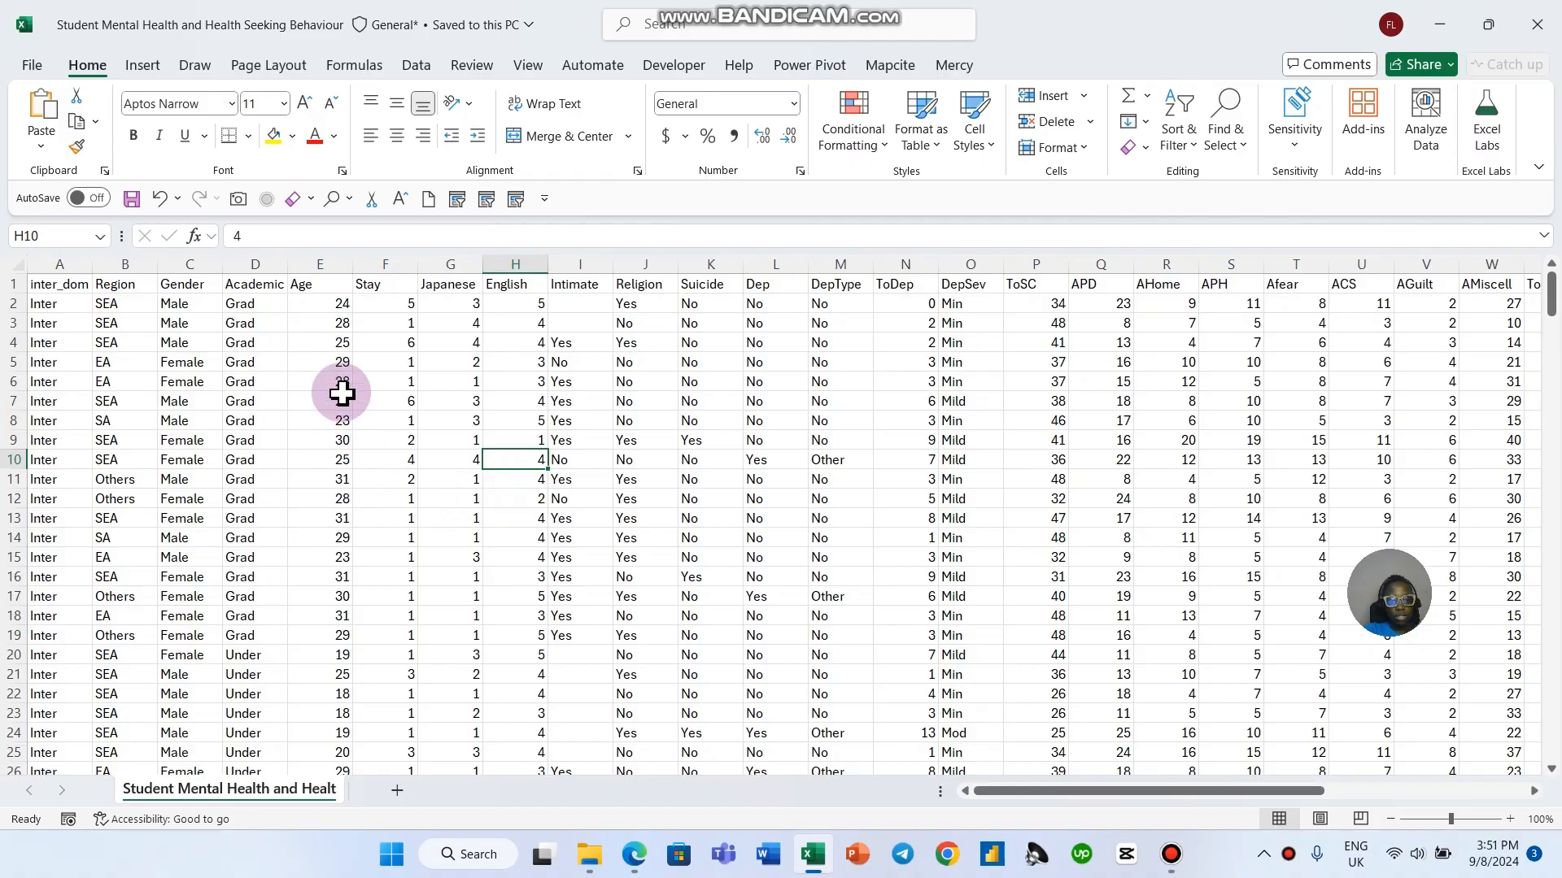
left_click(338, 324)
left_click(330, 265)
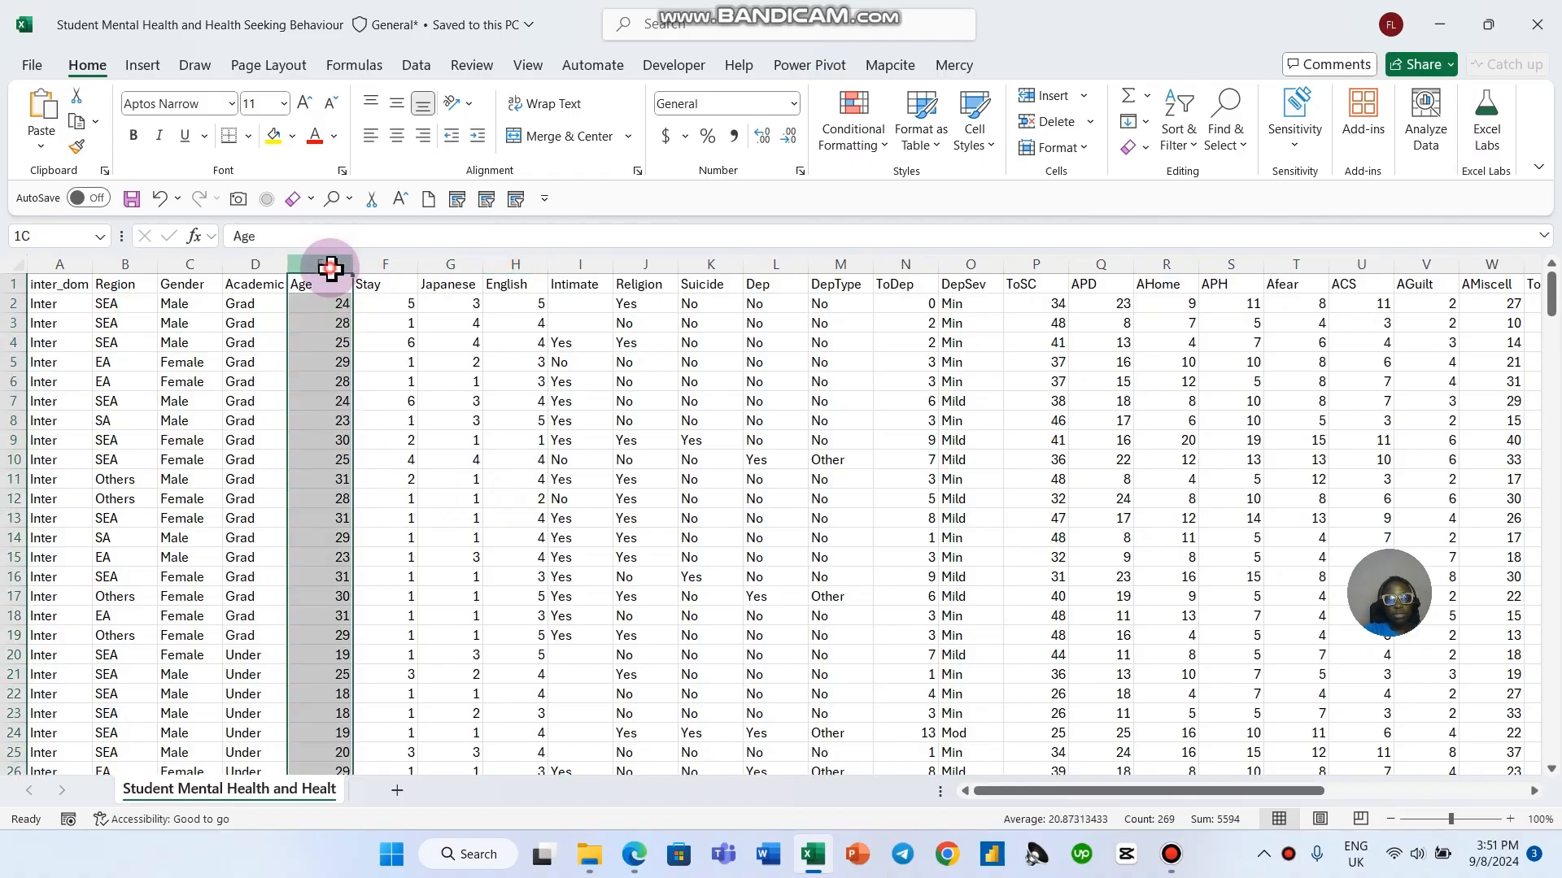
Step: Add a new worksheet and enter the labels Min Age in B3 and Max Age in B4
left_click(398, 791)
left_click(107, 325)
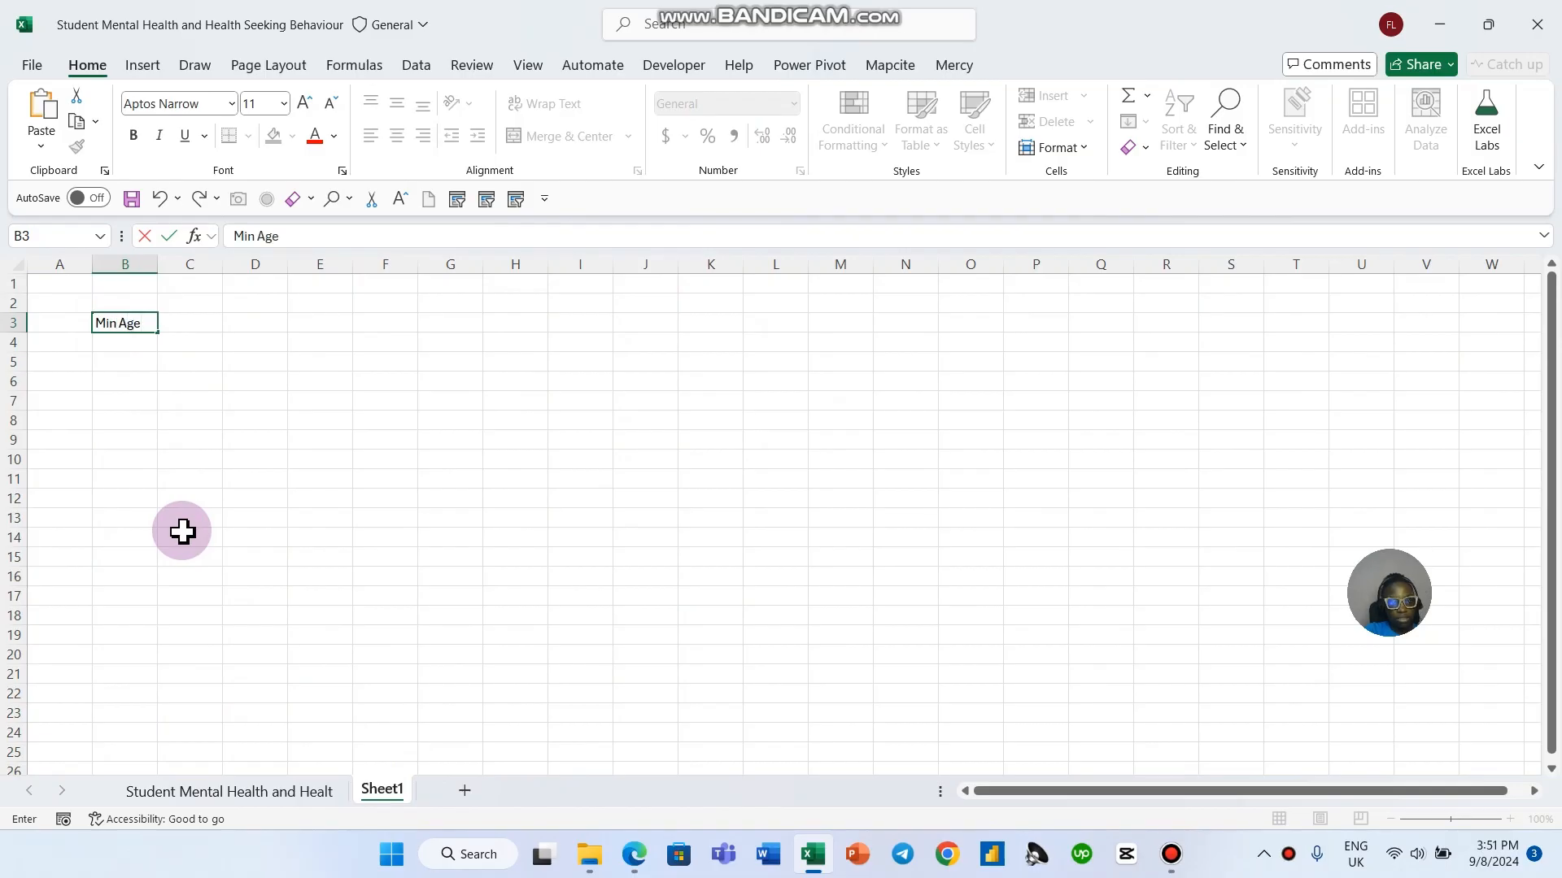
key("Return")
type("Min Age")
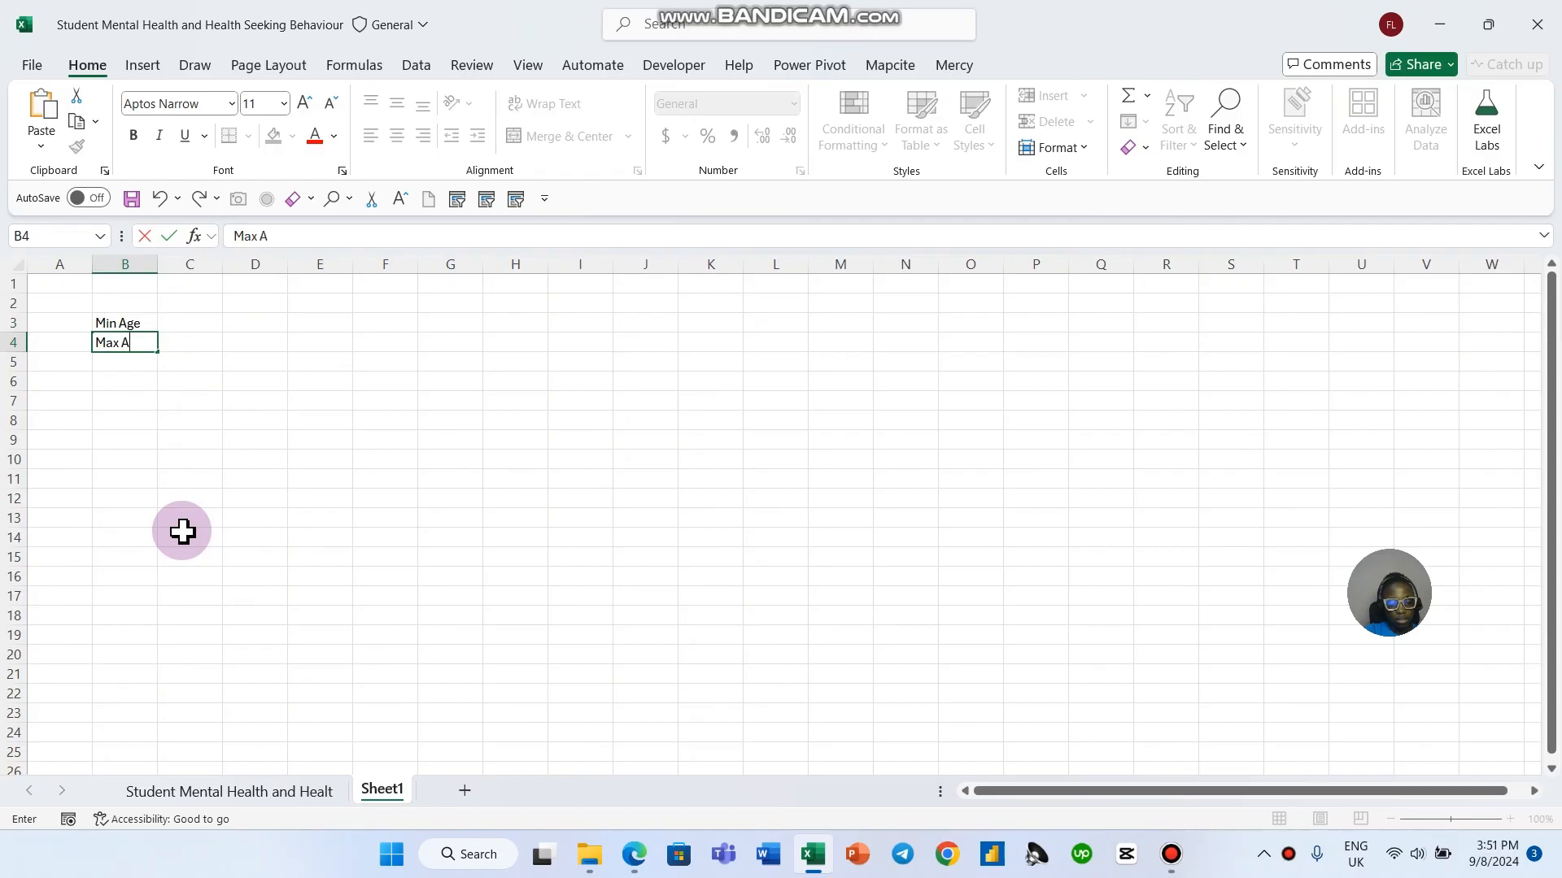
left_click(313, 545)
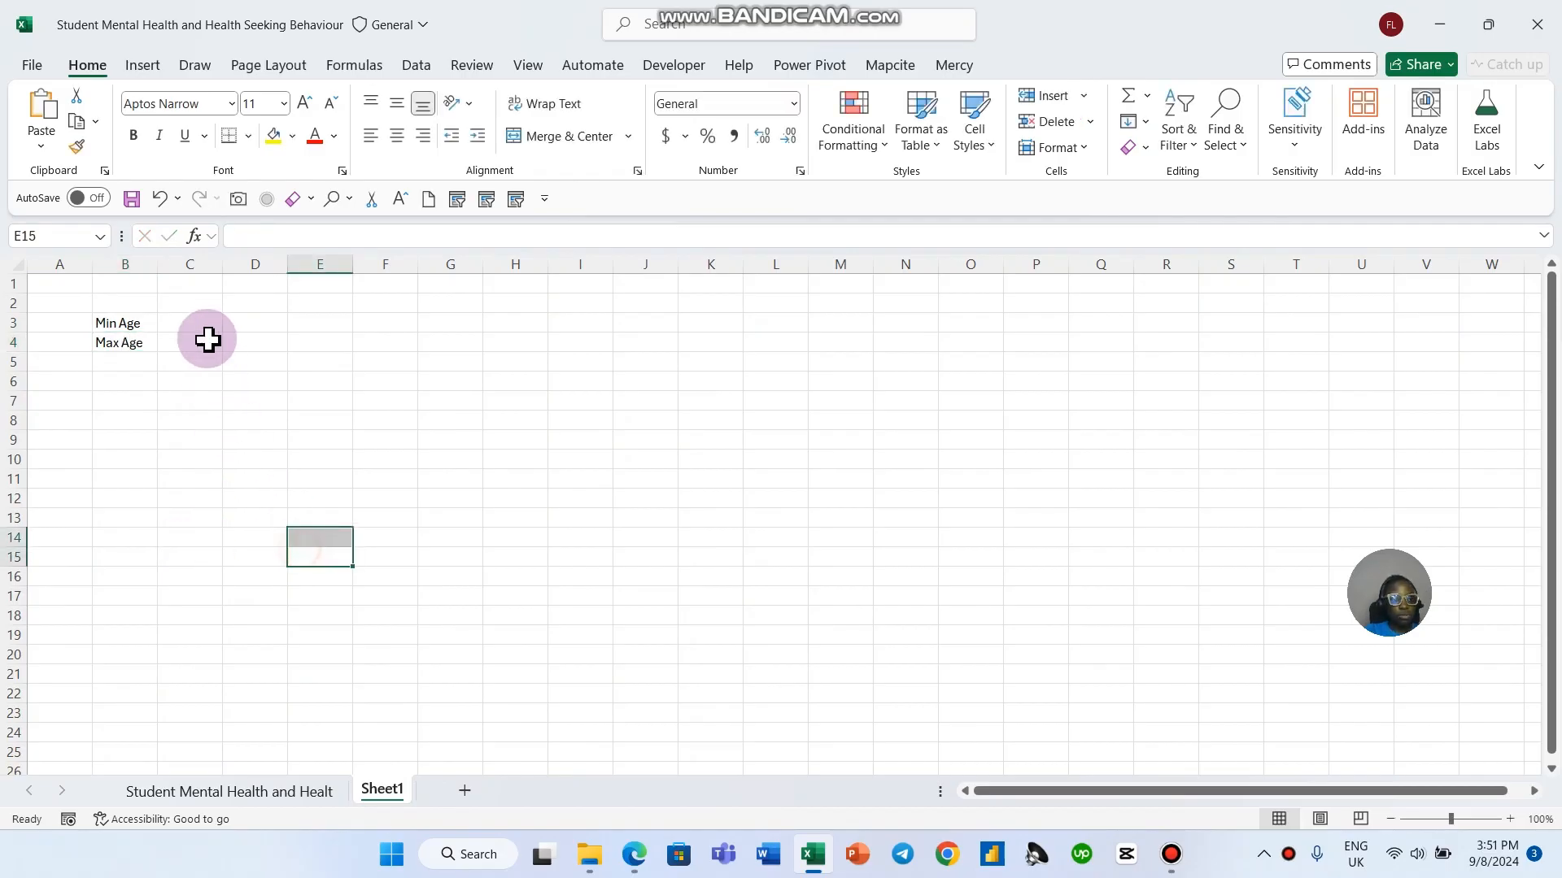
Step: Calculate the minimum age in C3 with a MIN formula over E2:E269 of the Student Mental Health and Healt sheet
left_click(207, 324)
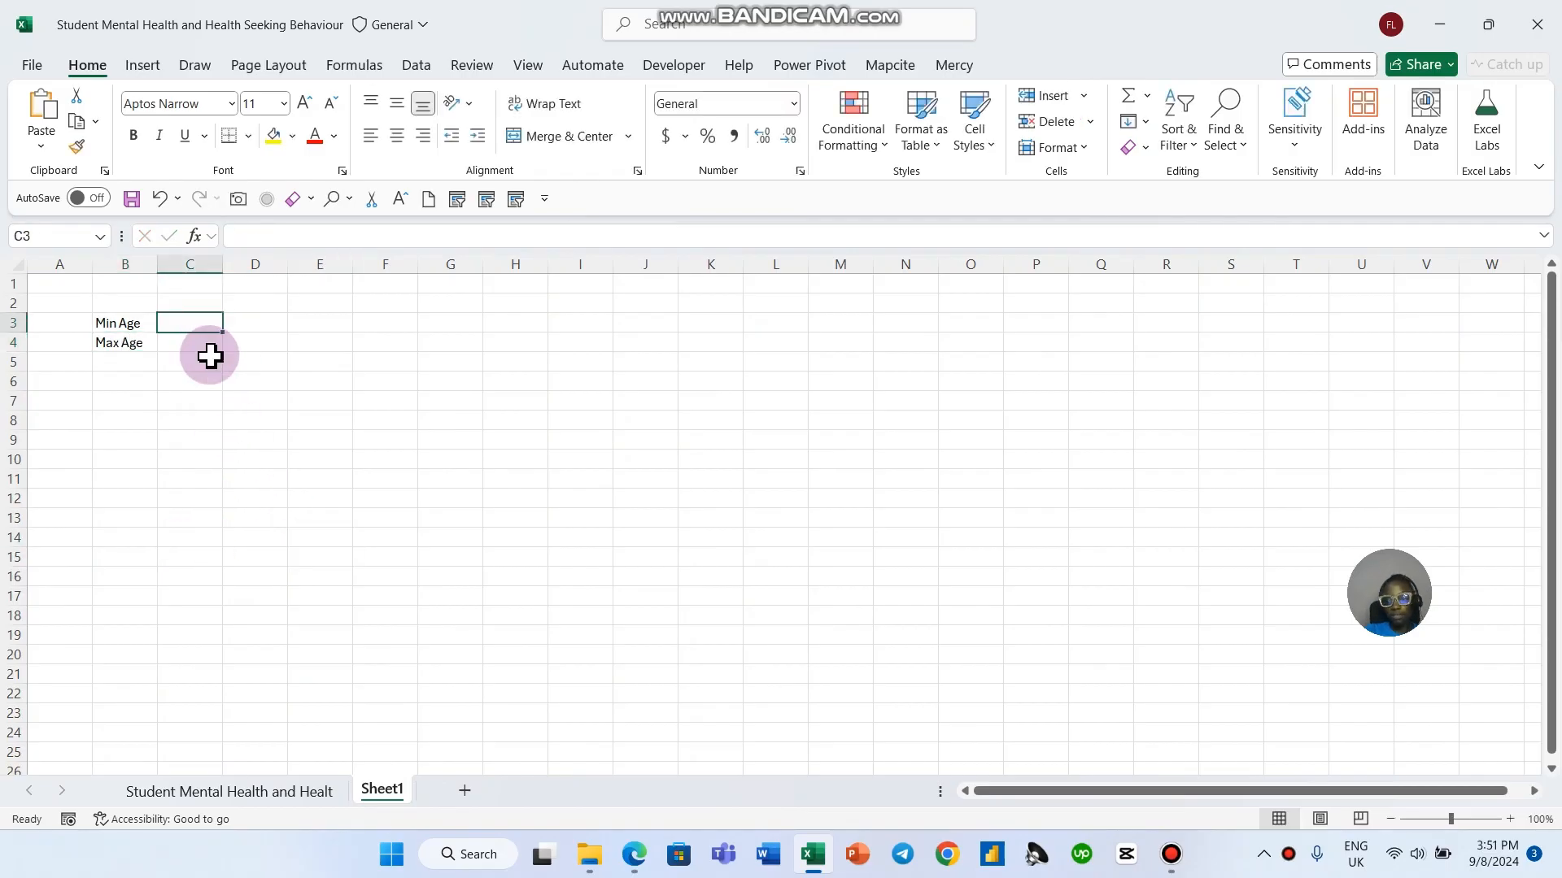
type("=mi")
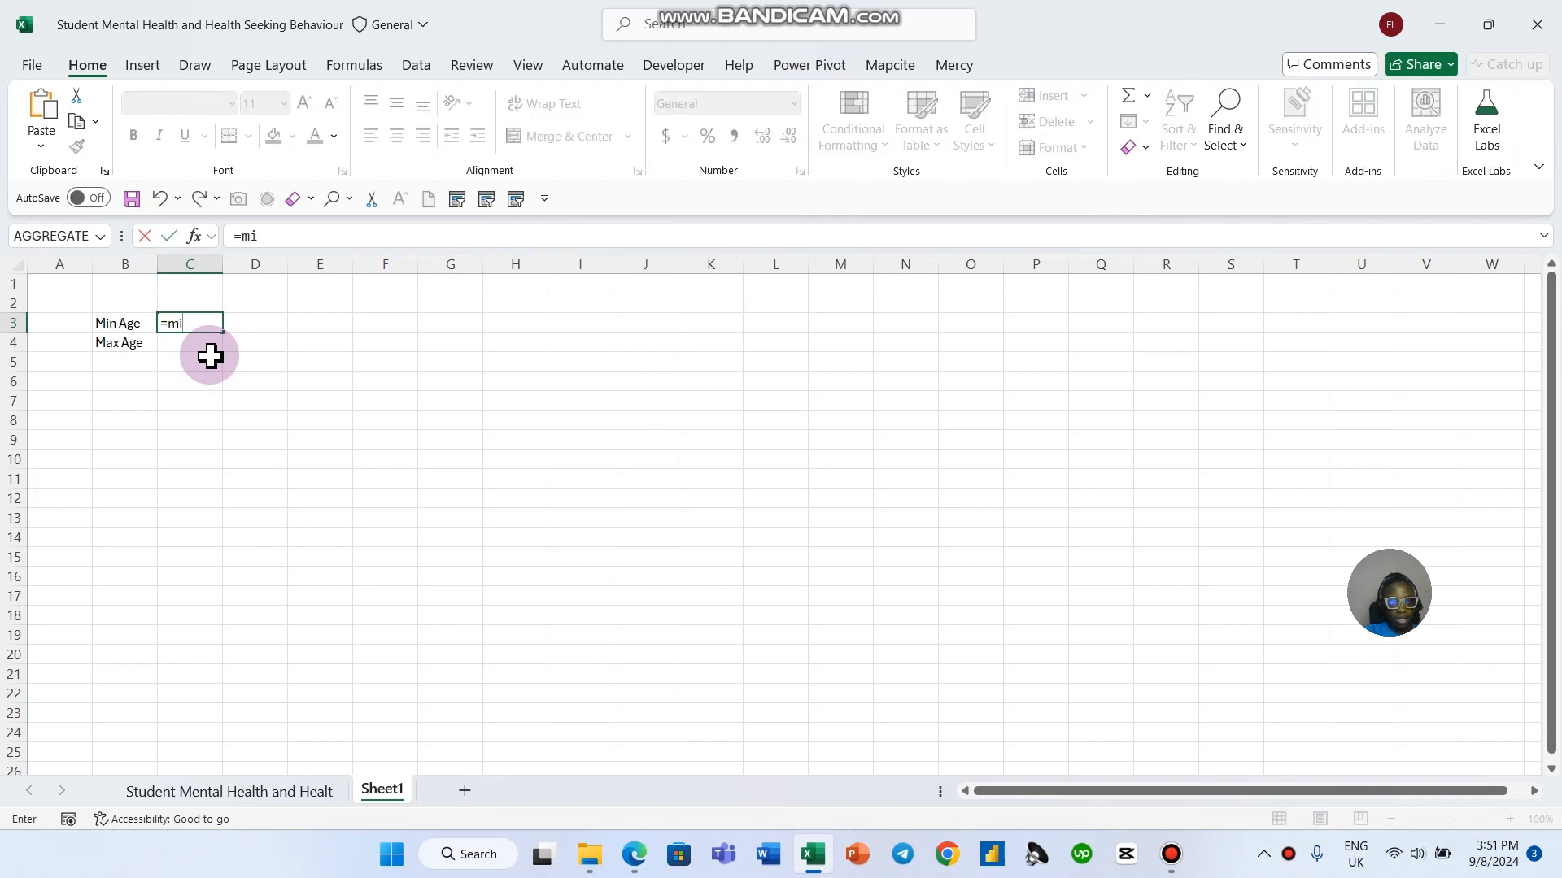
type("n")
key("Tab")
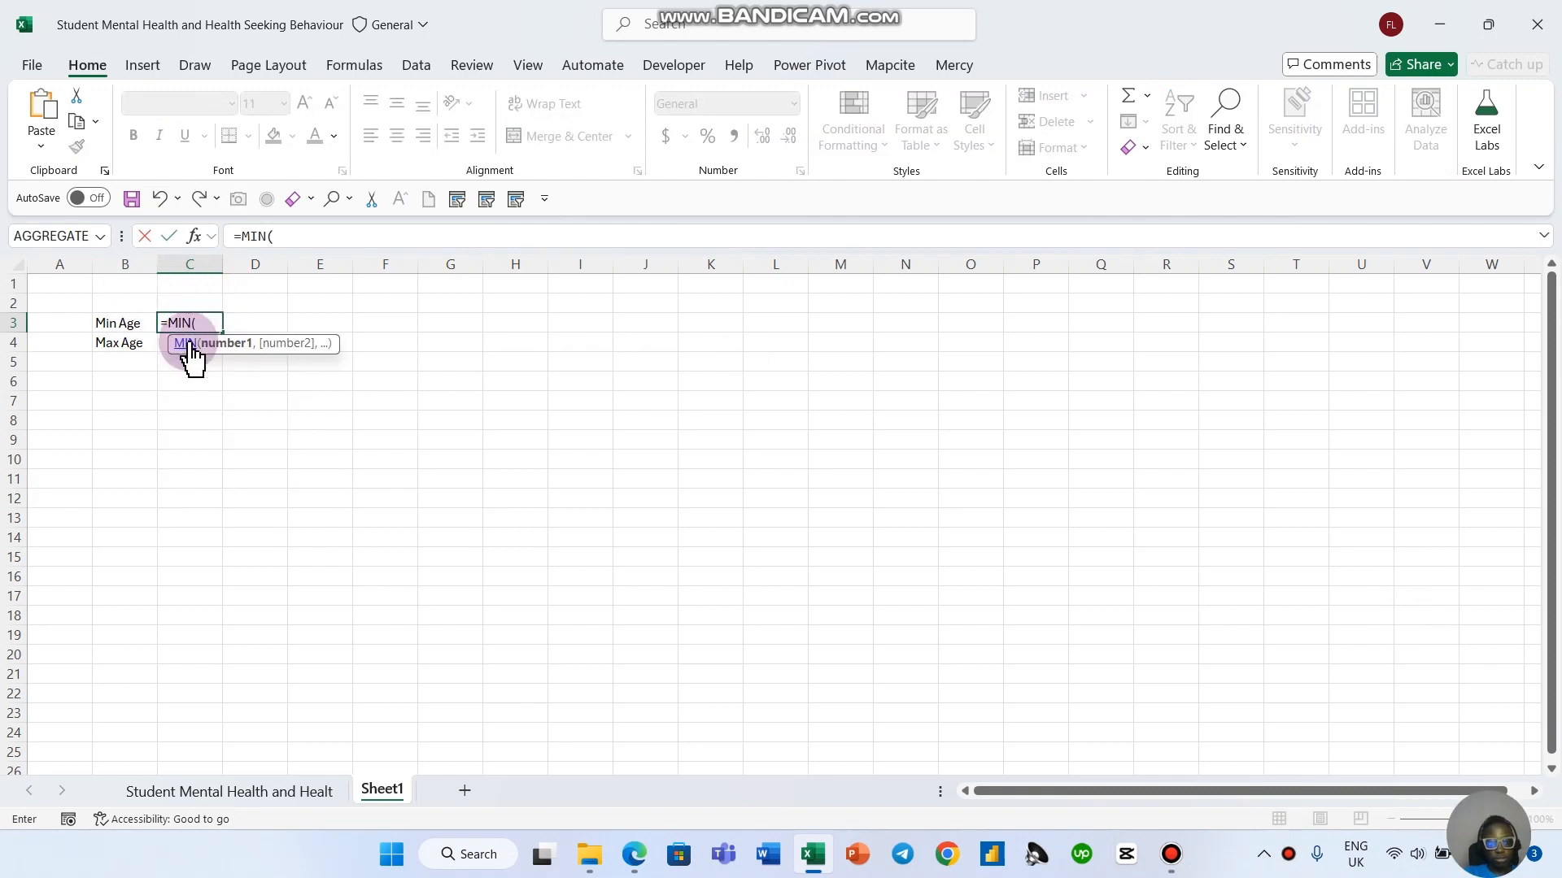
left_click(315, 800)
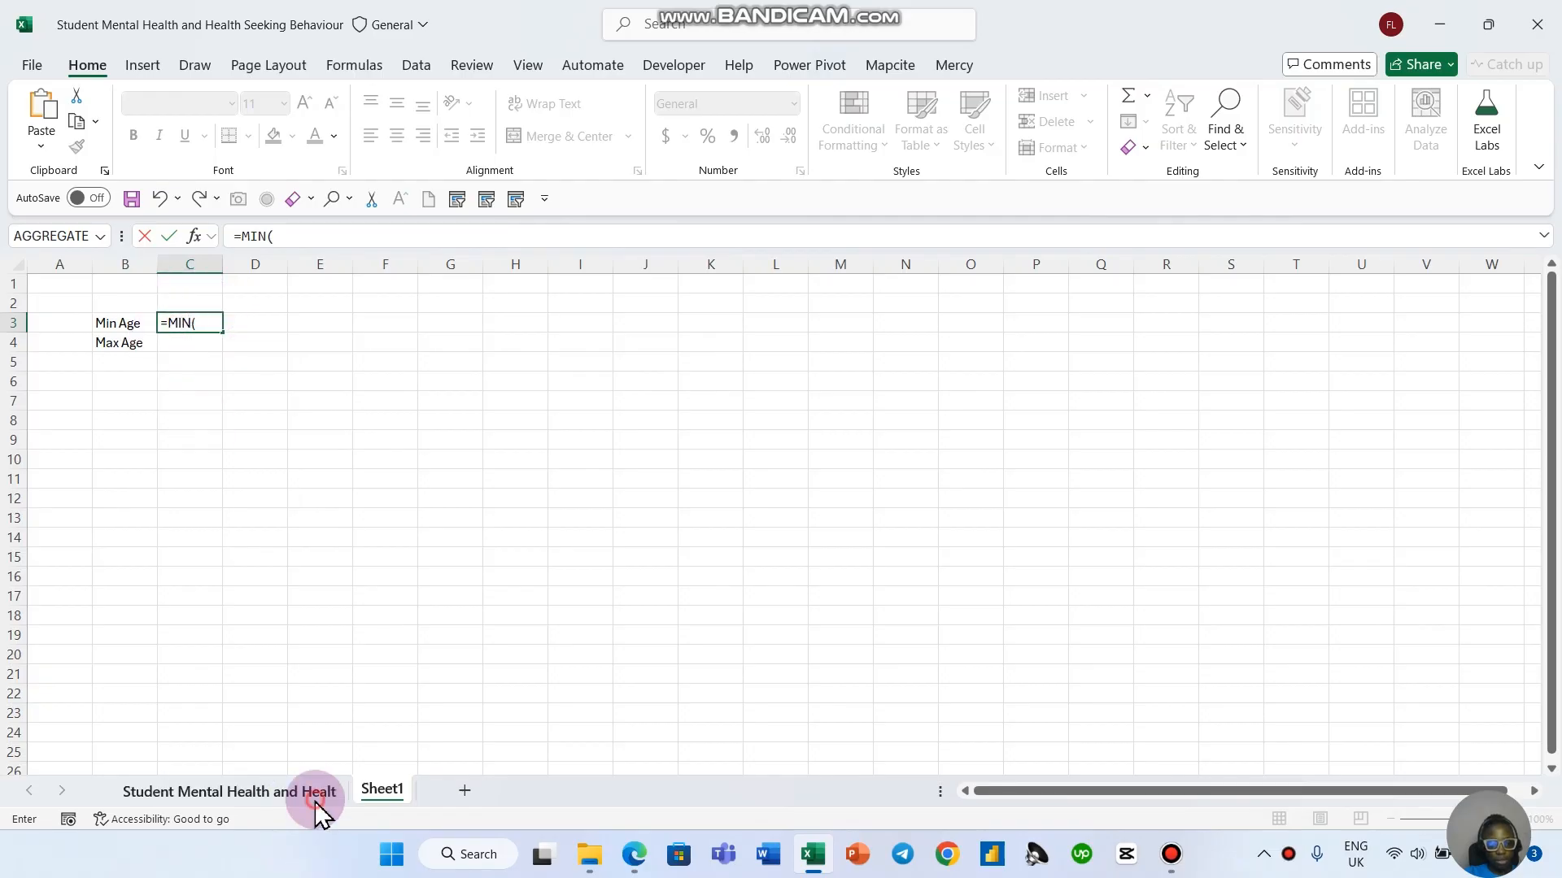
left_click(333, 299)
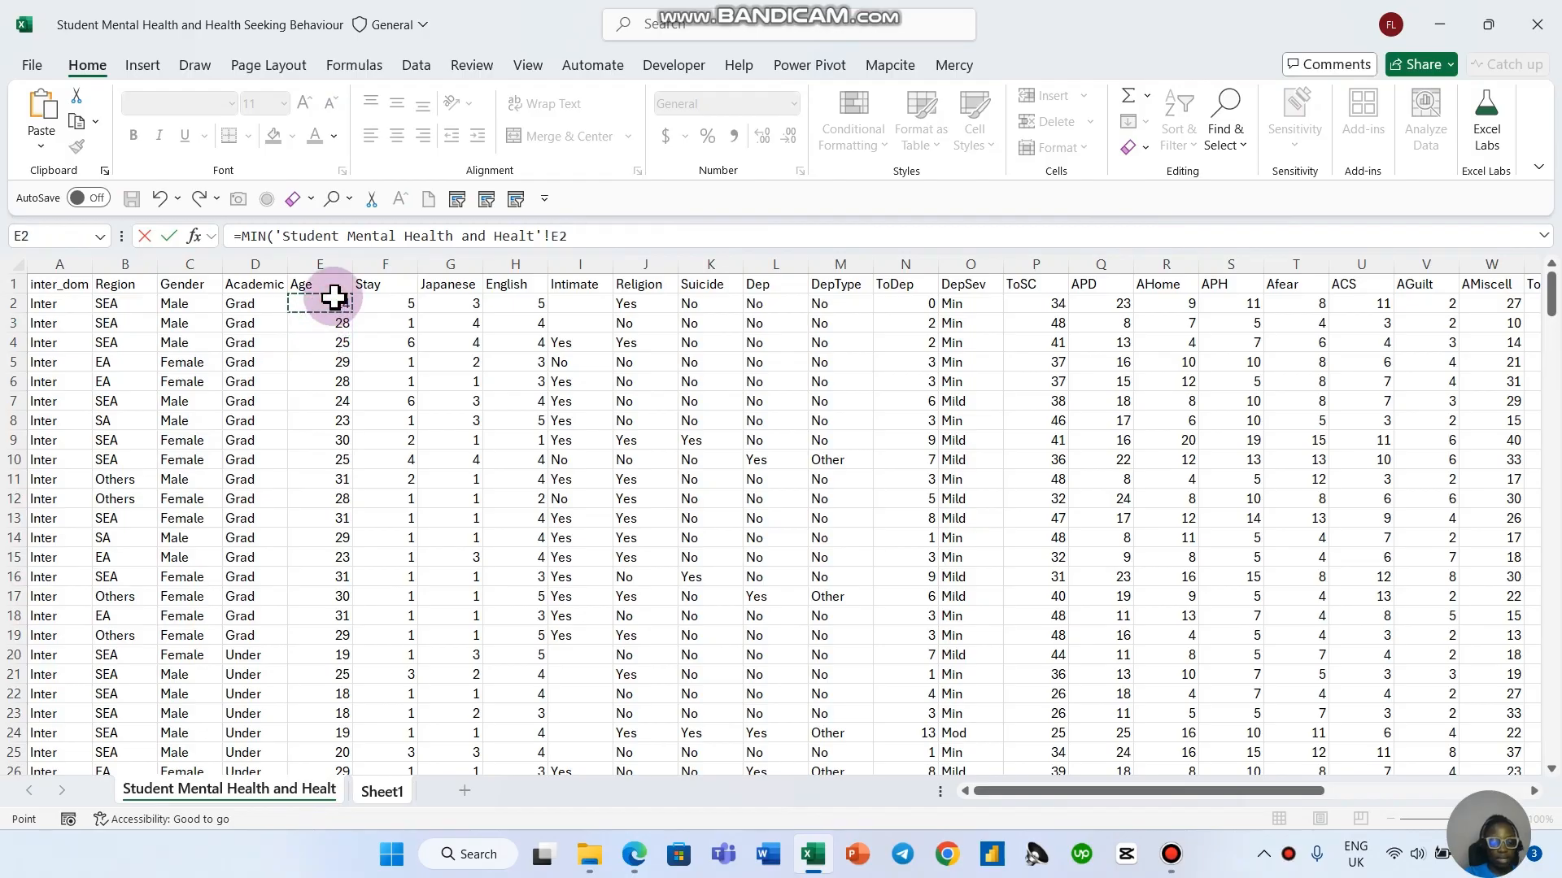
key("ctrl+shift+Down")
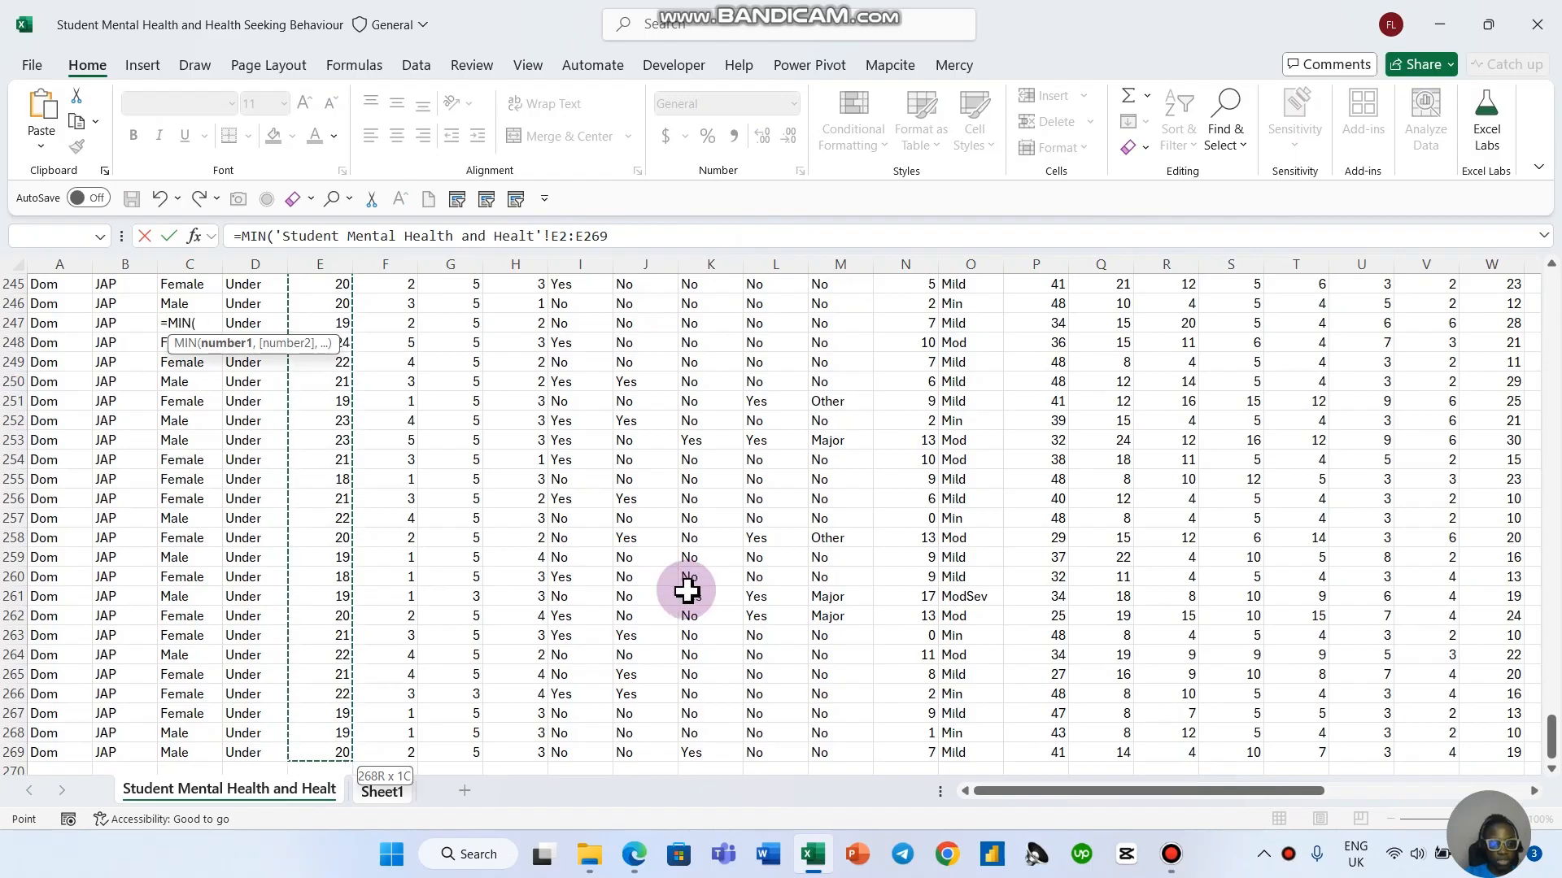
scroll(686, 591, "up", 2)
type(")")
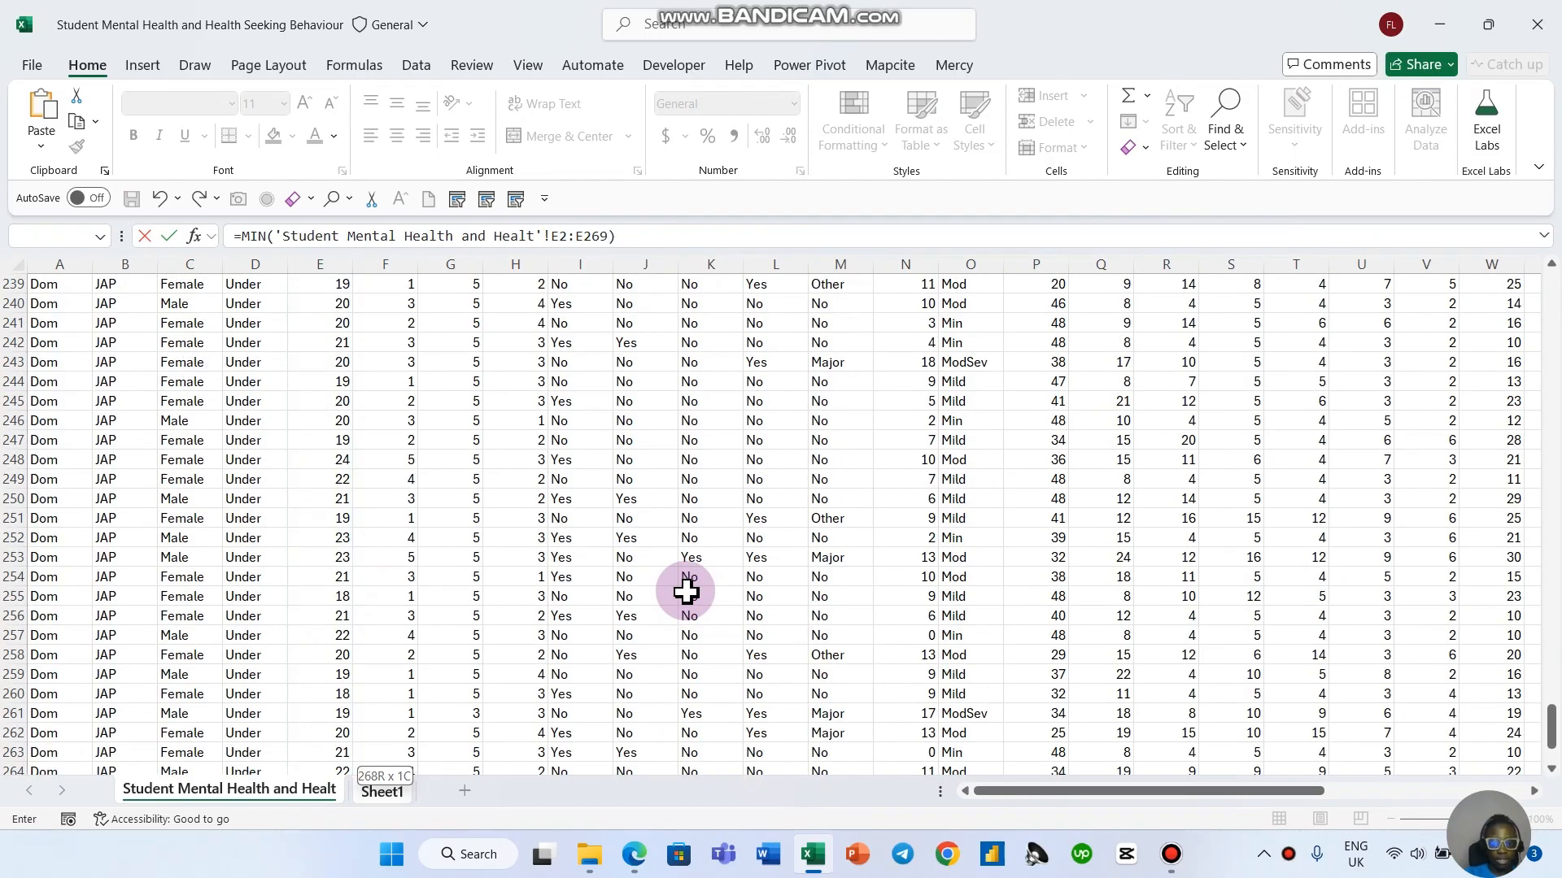
key("Return")
left_click(187, 326)
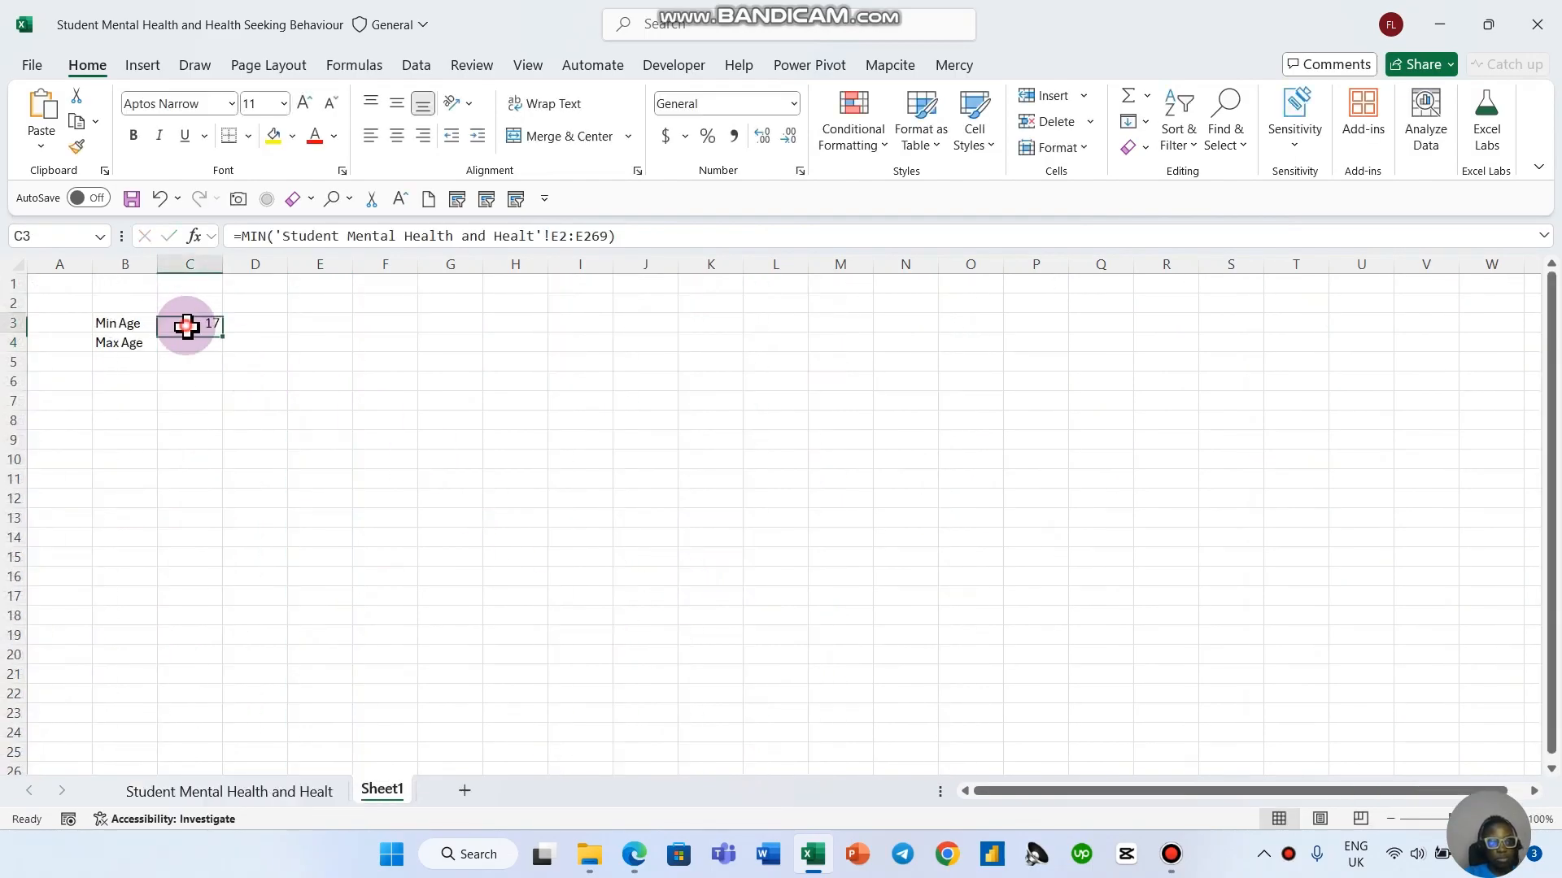
Step: Calculate the maximum age in C4 with a MAX formula over E2:E269 of the Student Mental Health and Healt sheet
left_click(191, 344)
type("==max")
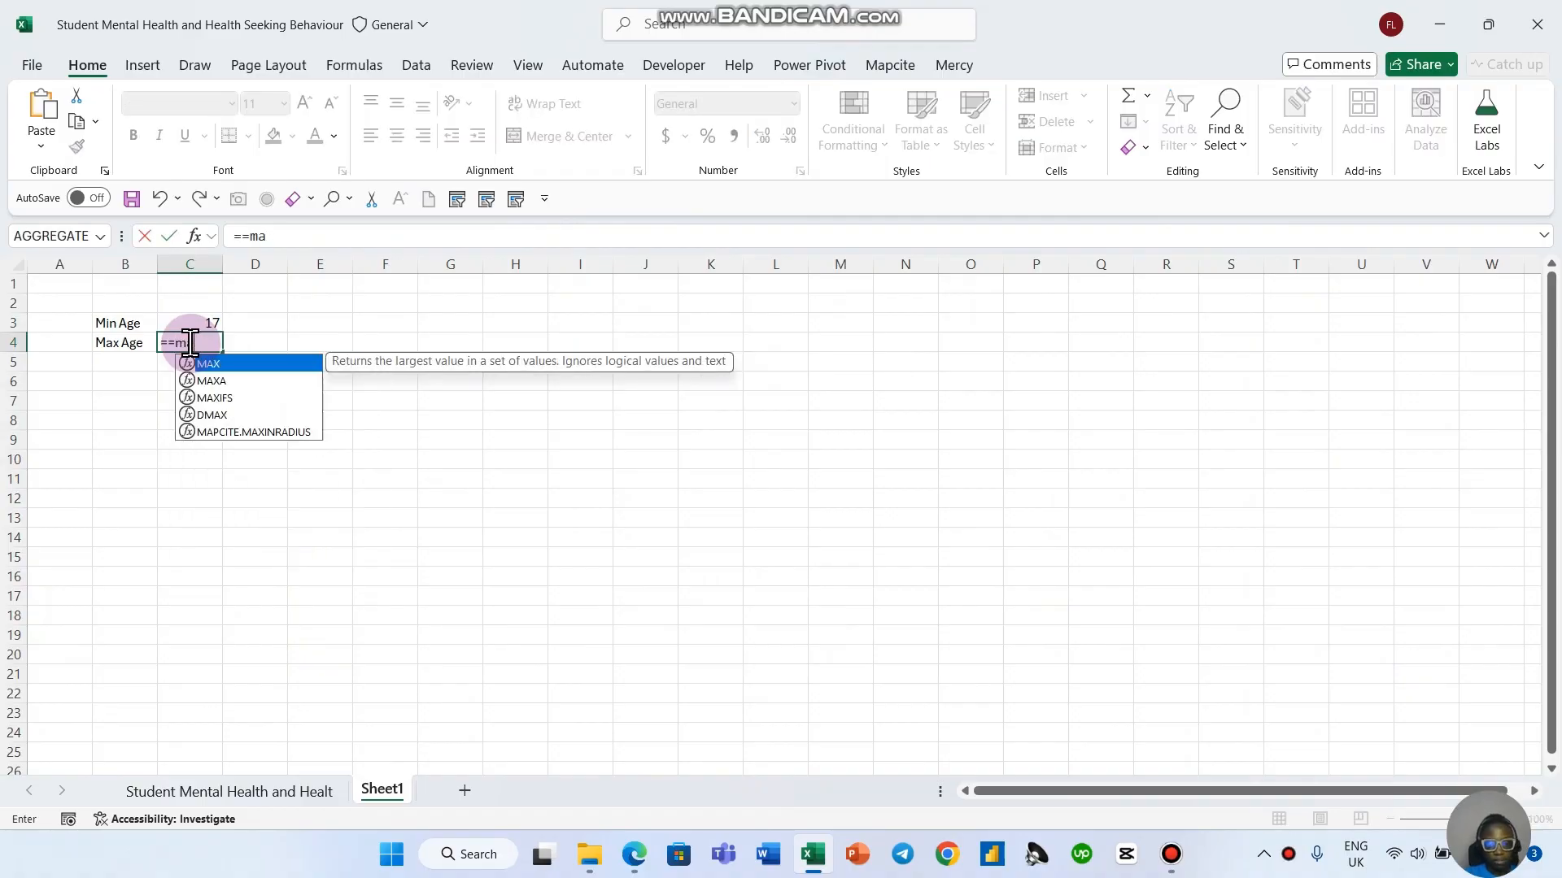
key("BackSpace")
key("BackSpace")
key("BackSpace")
type("max")
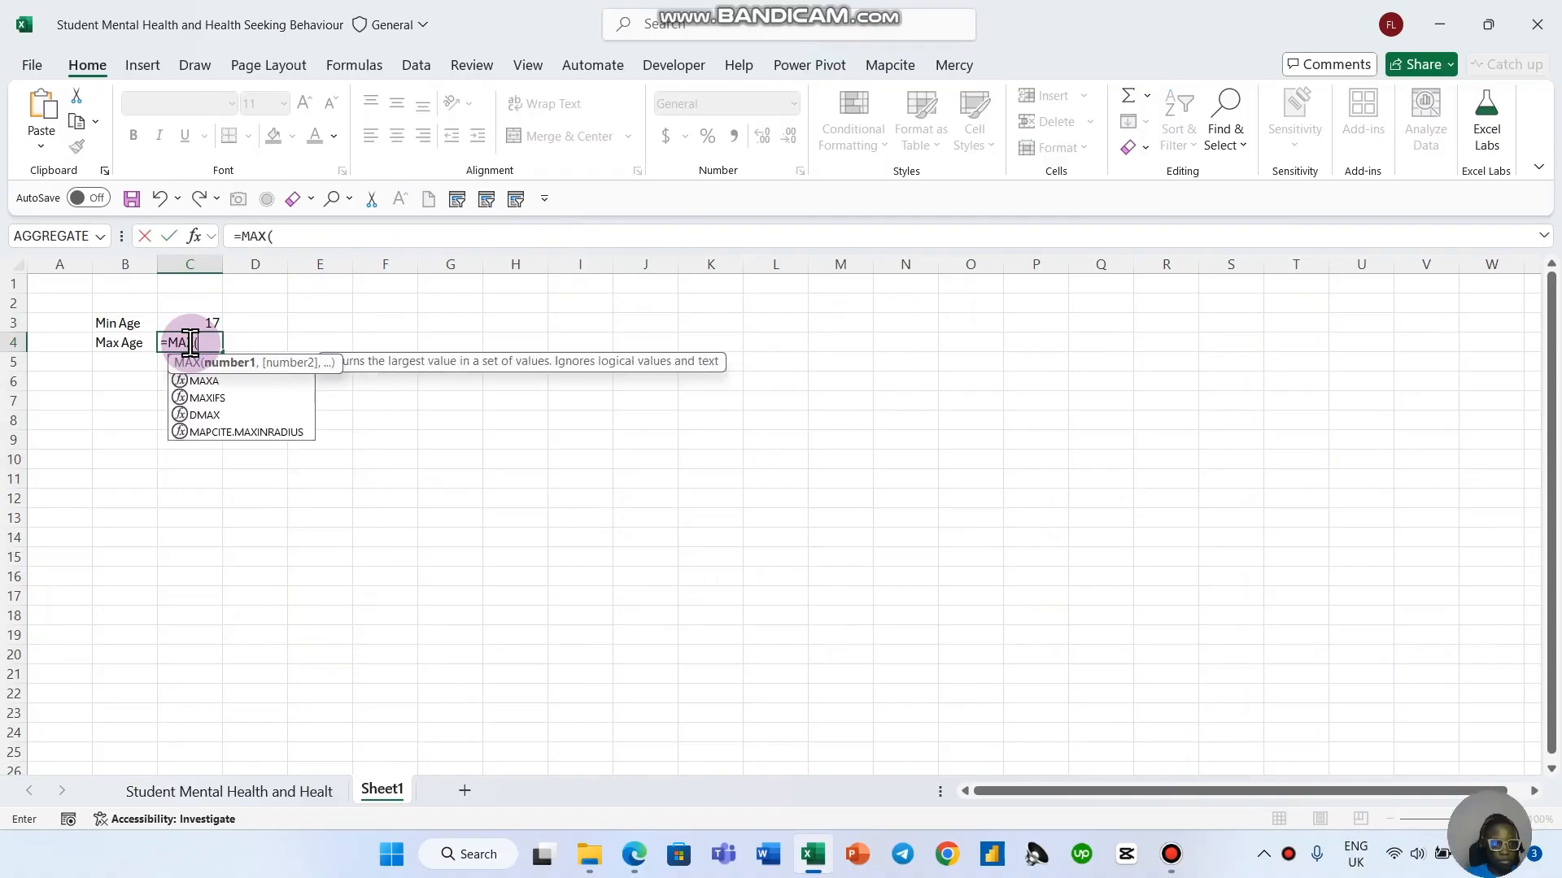
key("Tab")
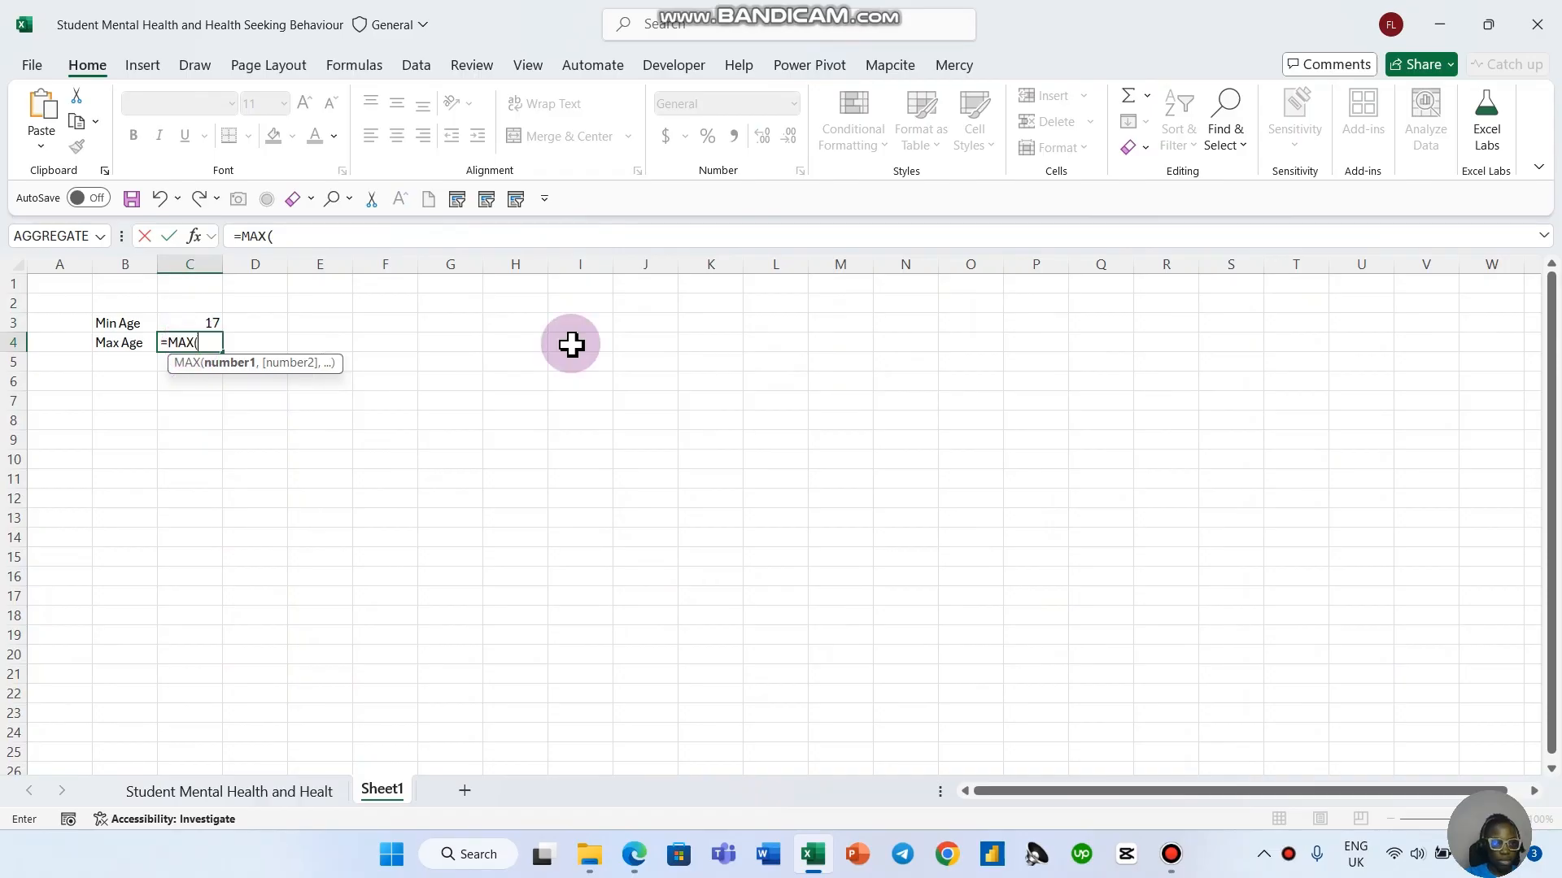
left_click(244, 793)
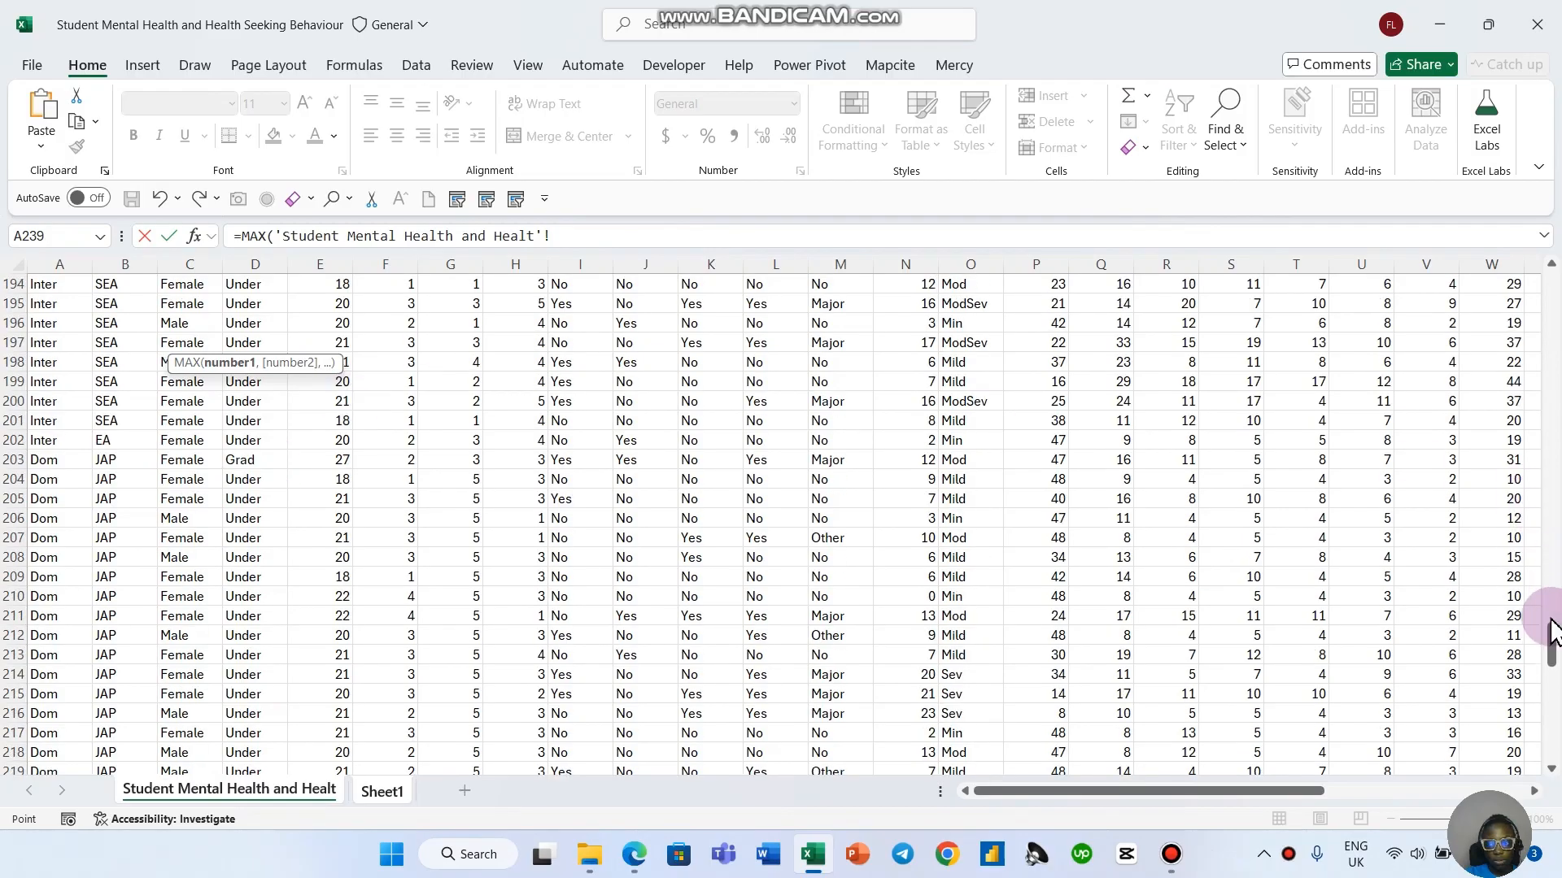
left_click_drag(1551, 667, 1552, 268)
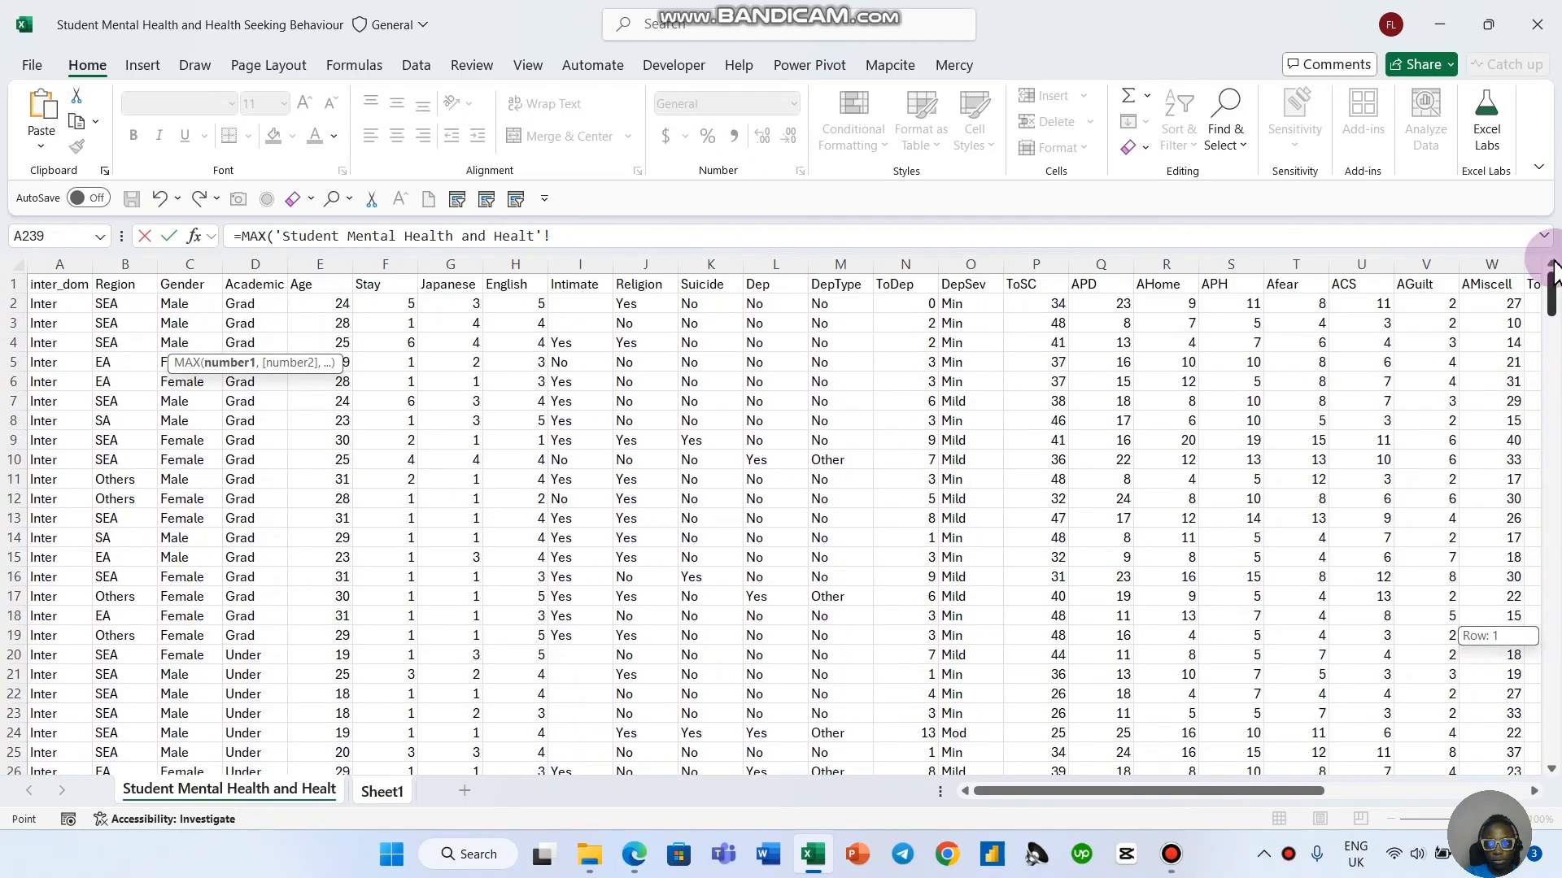
left_click(307, 306)
key("ctrl+shift+Down")
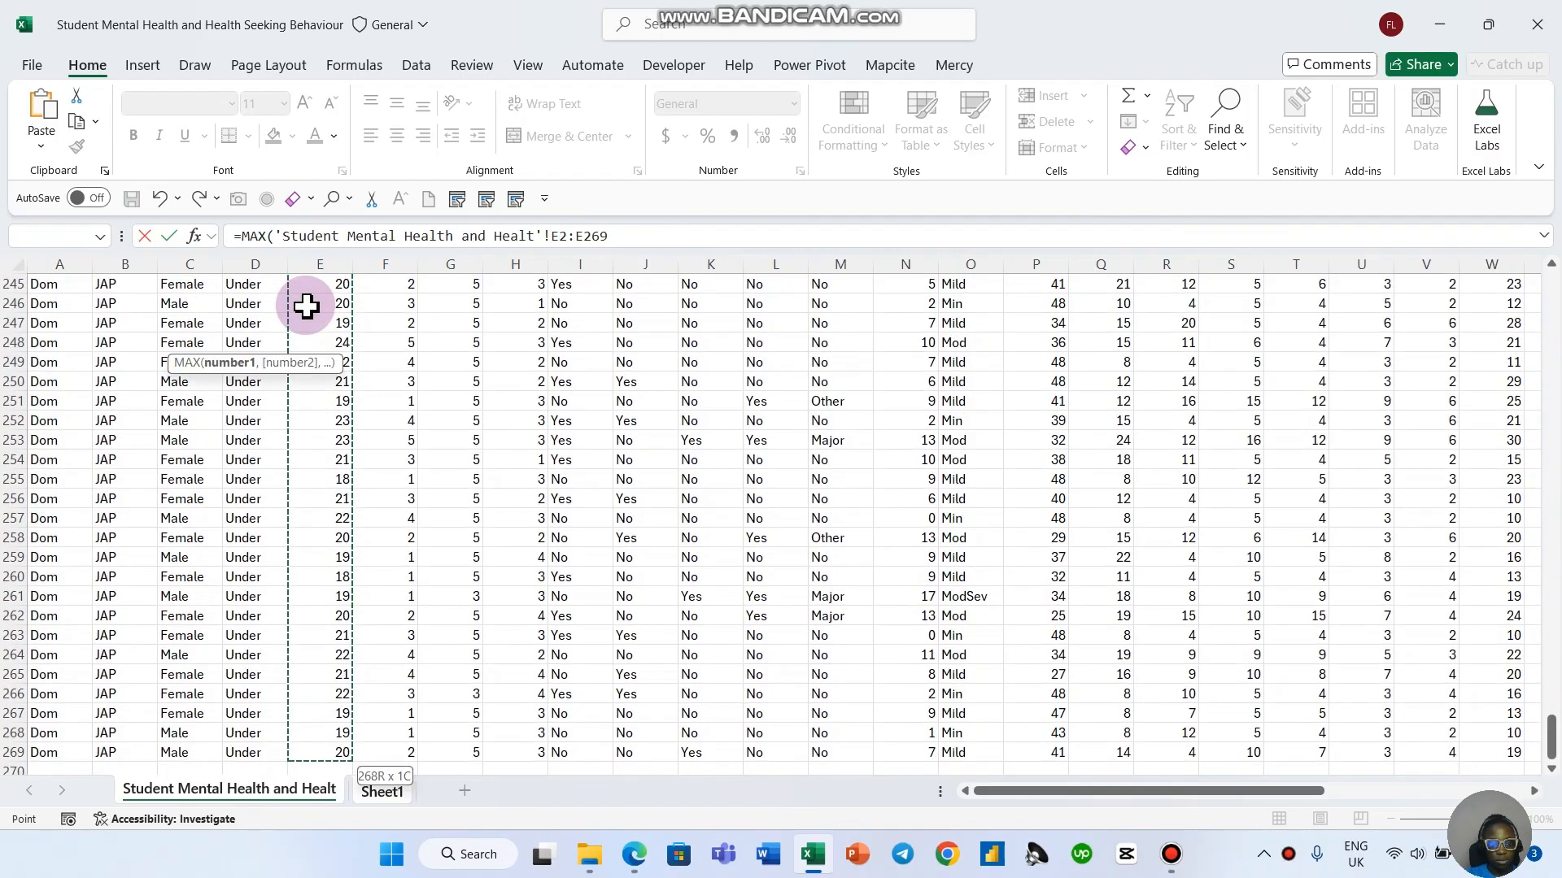
key("Return")
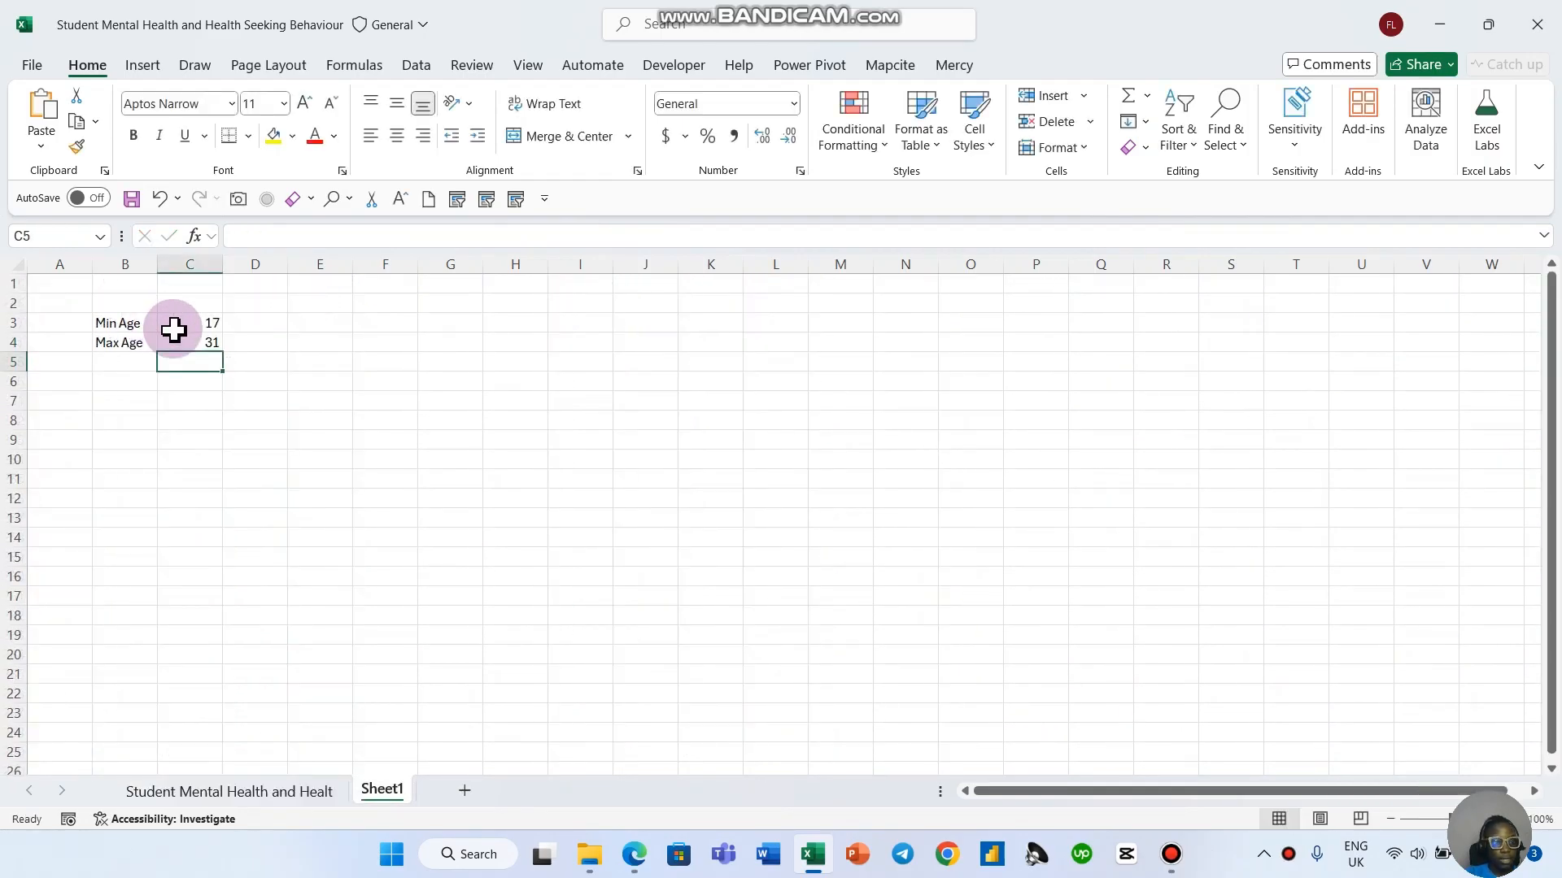
left_click(213, 343)
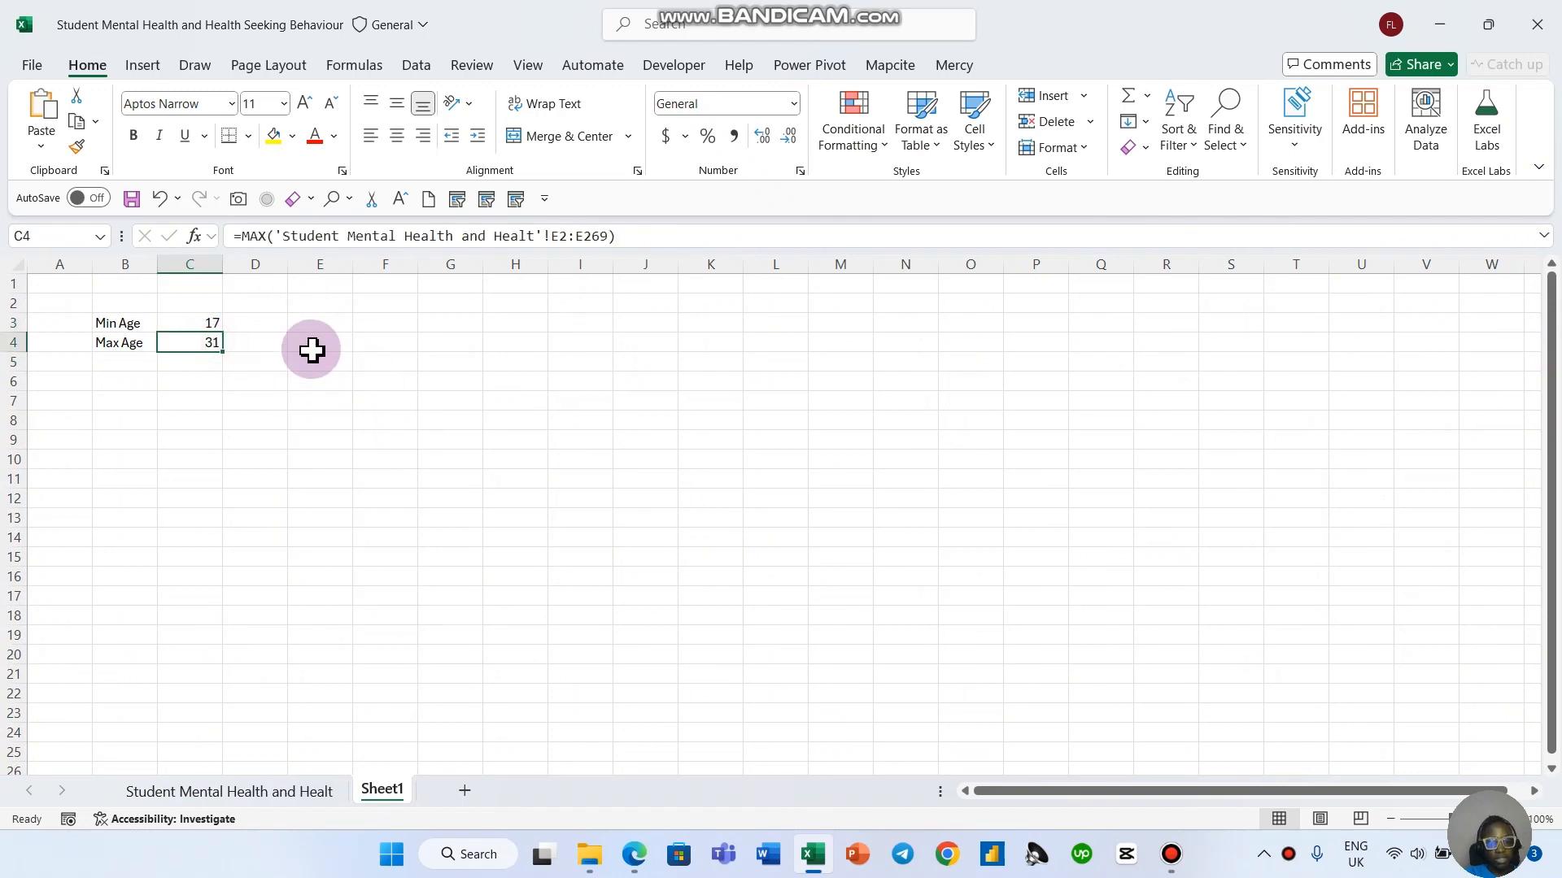
left_click(340, 325)
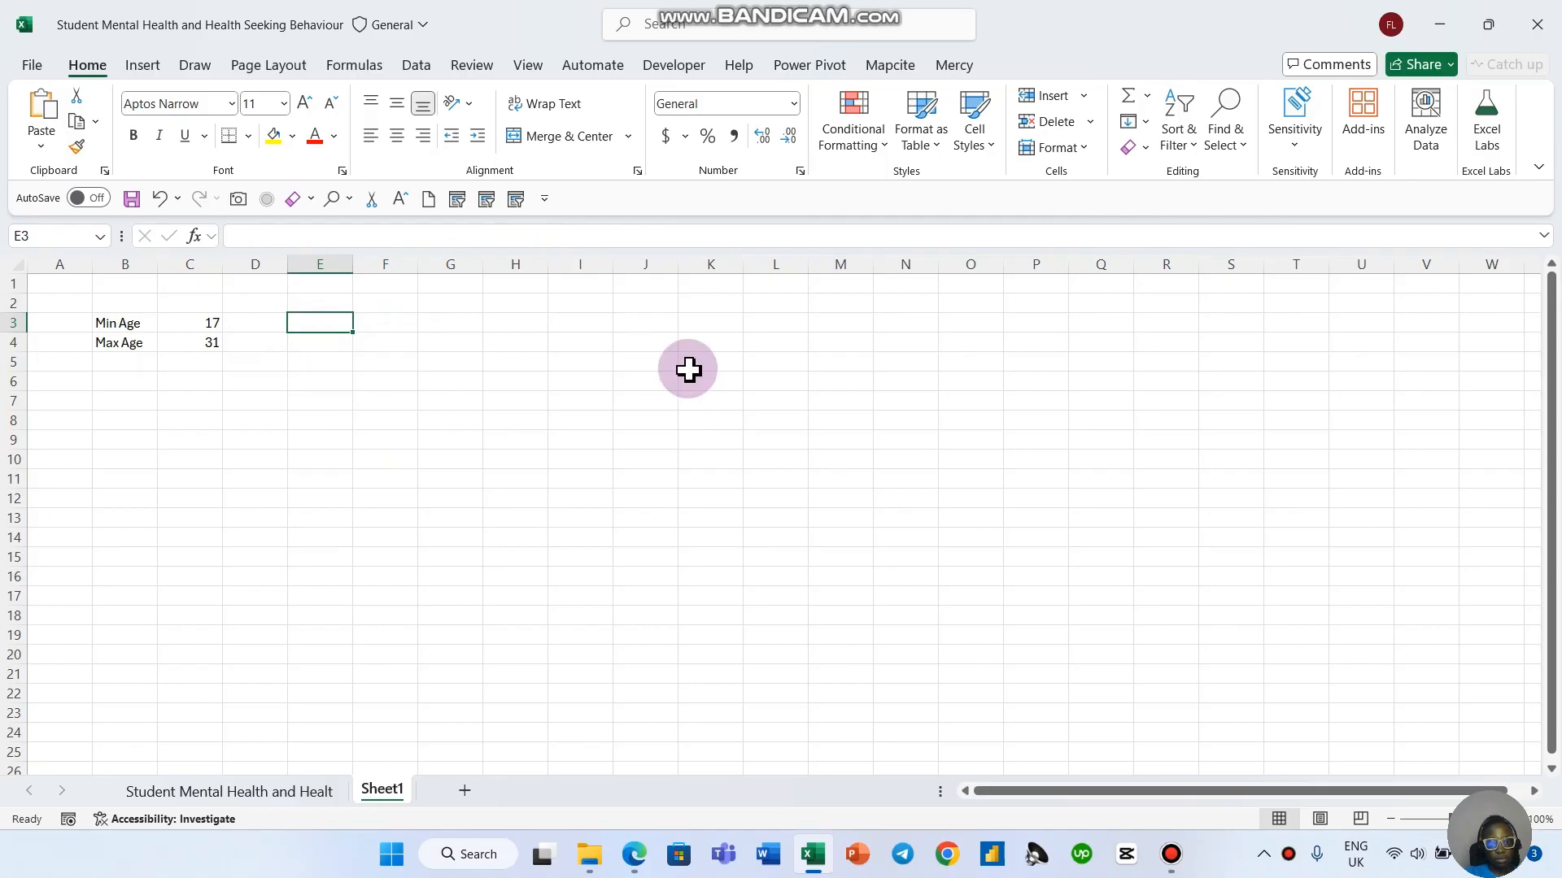
left_click(1476, 822)
left_click_drag(1476, 821, 1456, 631)
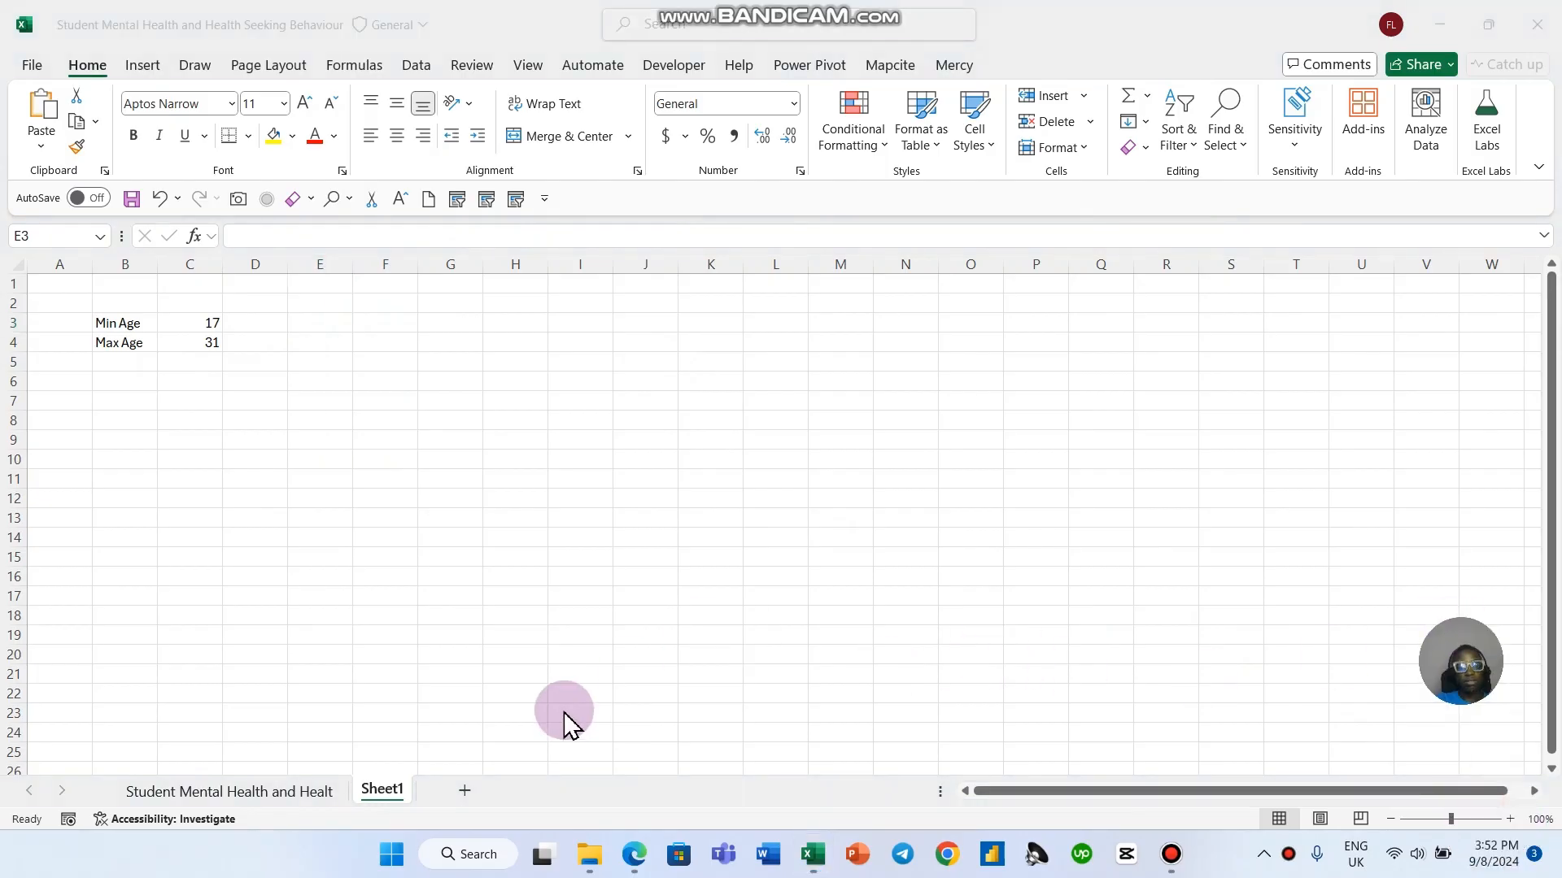
Step: Insert a blank column between Age and Stay on the Student Mental Health and Healt sheet
left_click(276, 793)
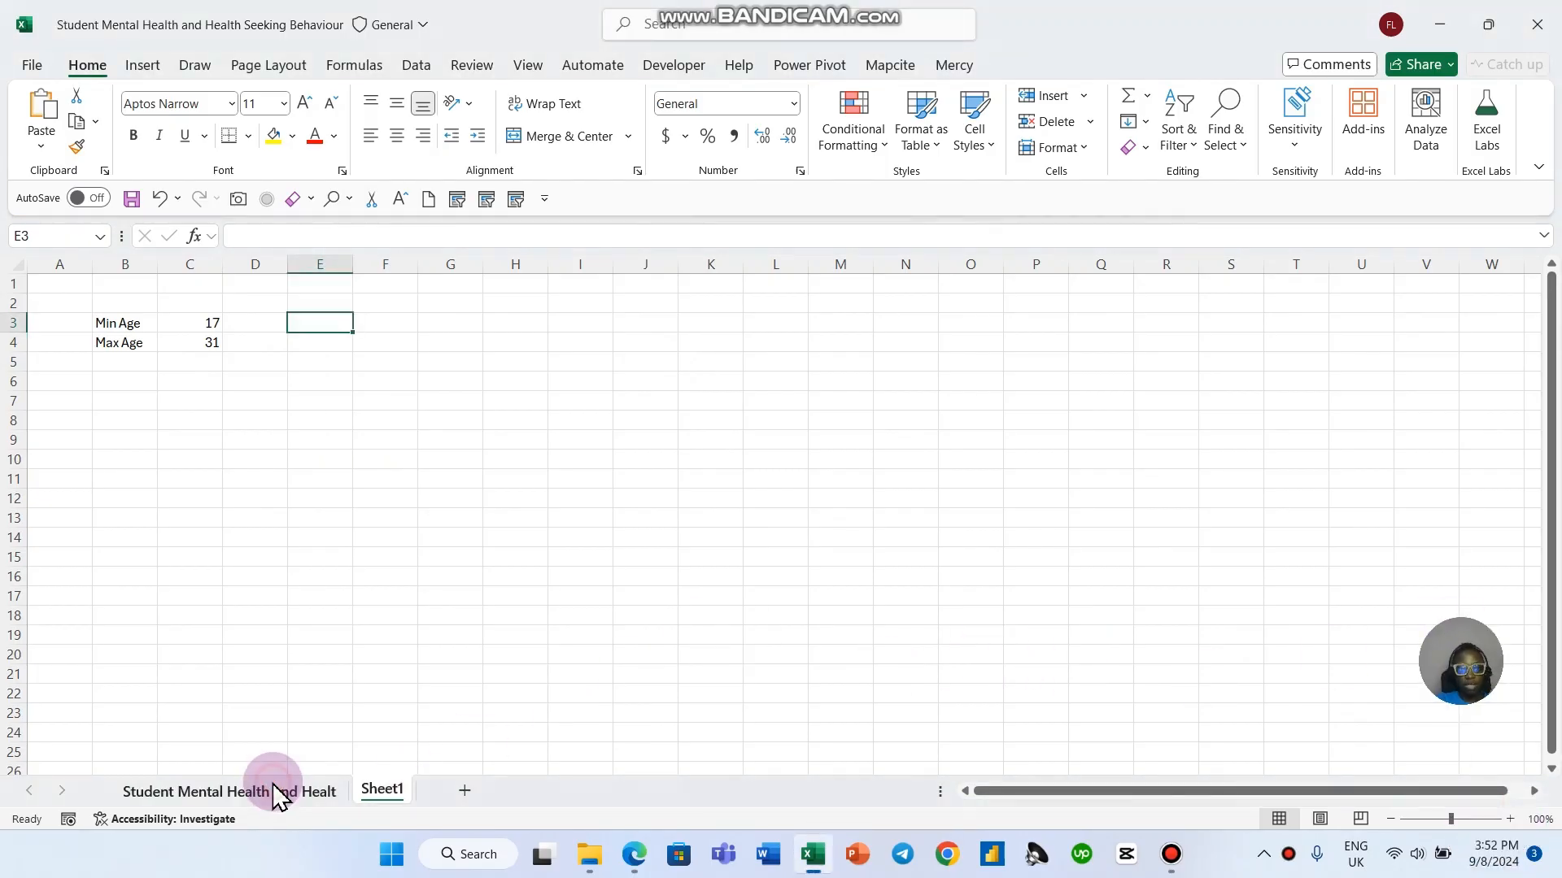
left_click(277, 793)
scroll(392, 654, "up", 10)
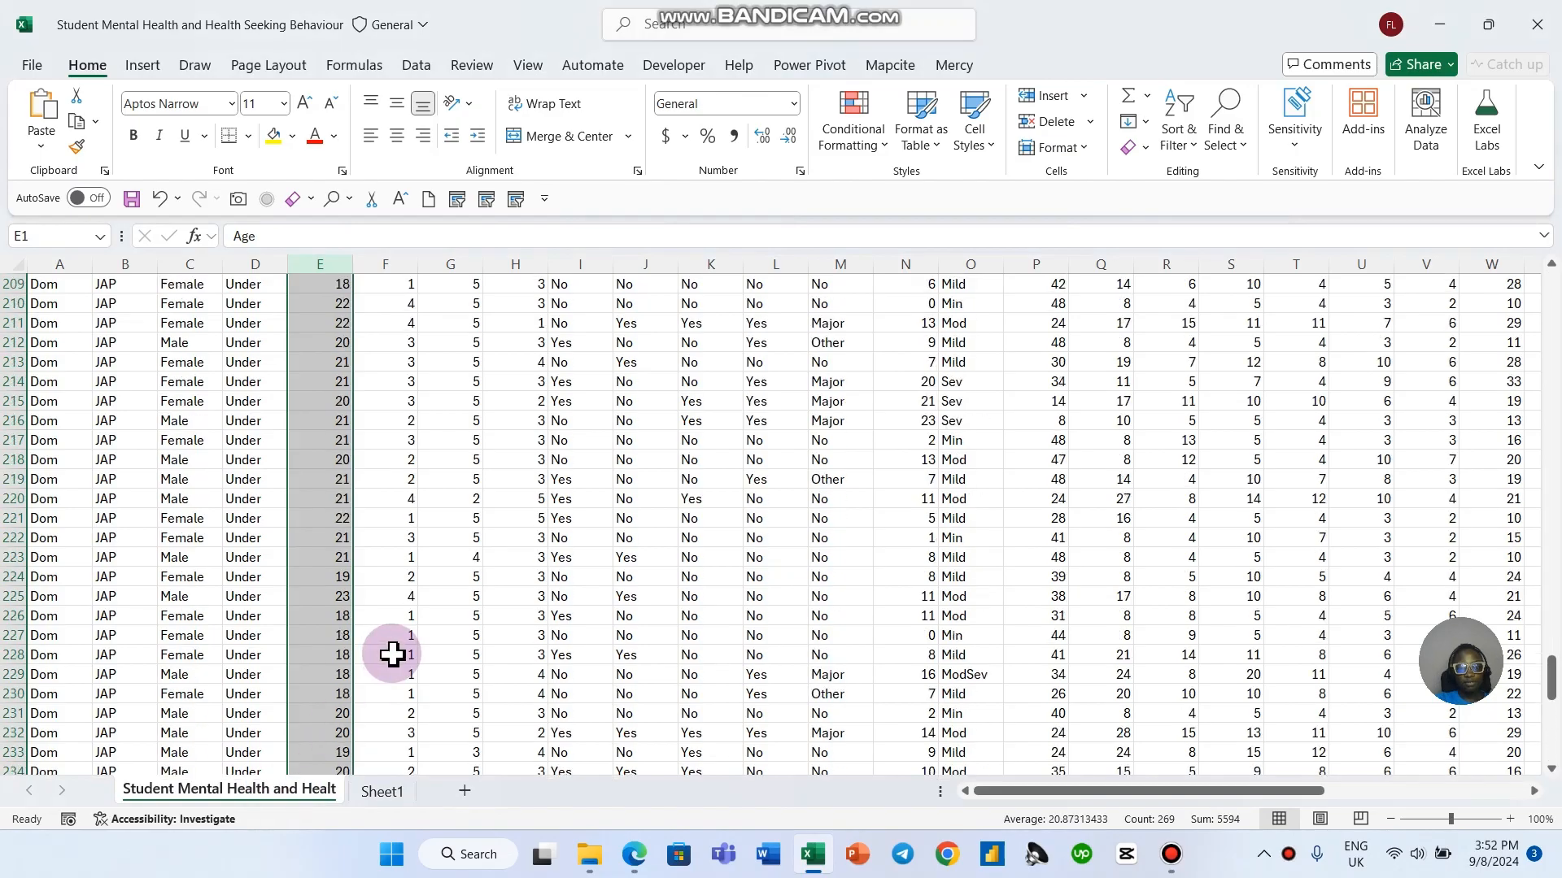
scroll(392, 655, "up", 8)
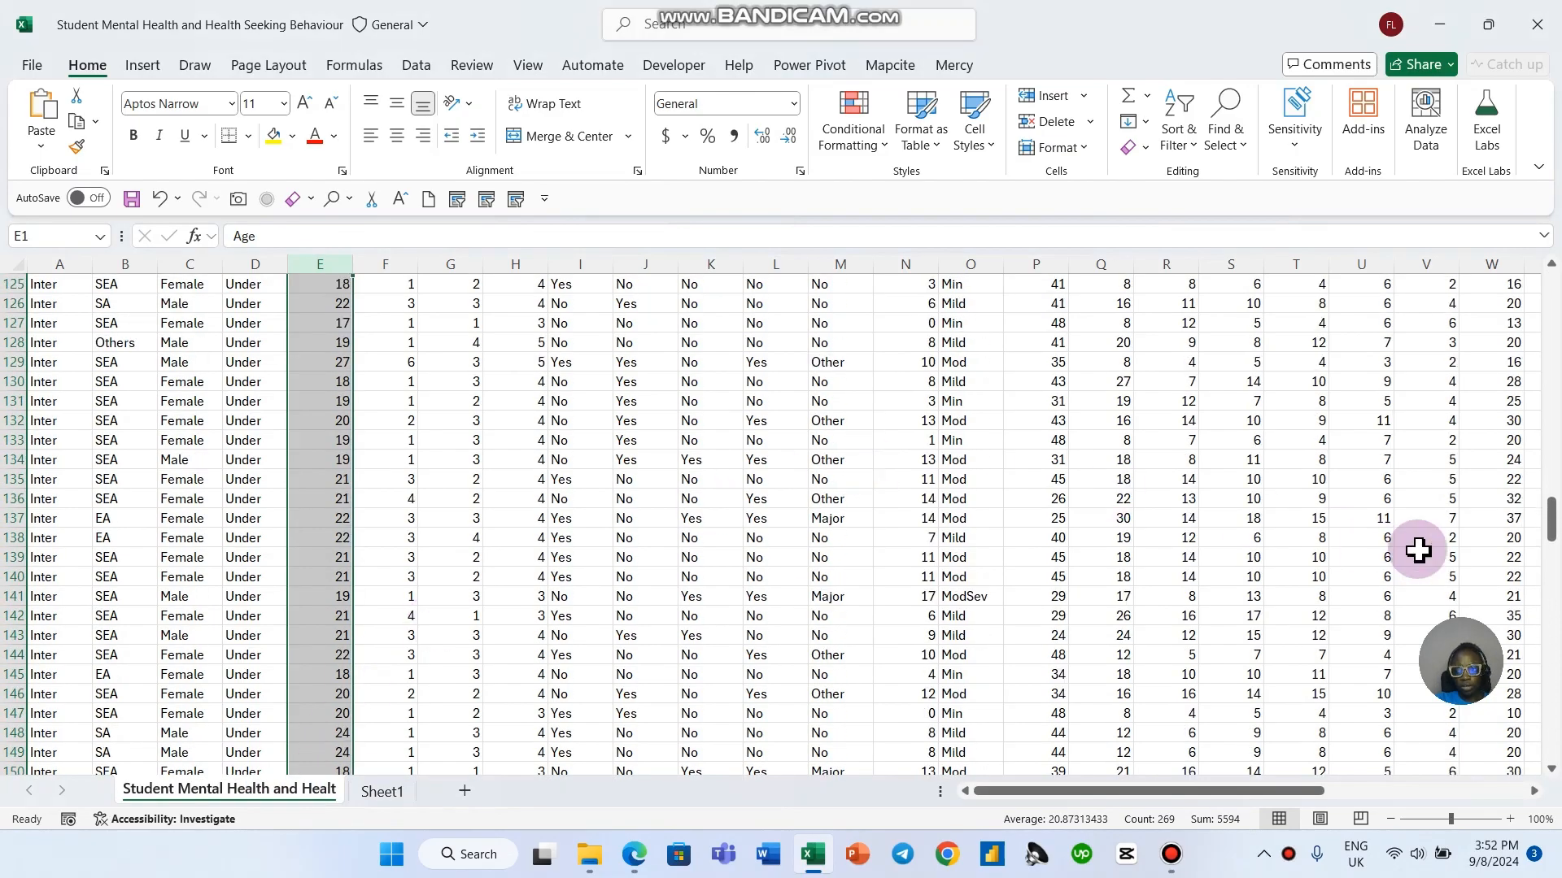
left_click_drag(1551, 516, 1548, 268)
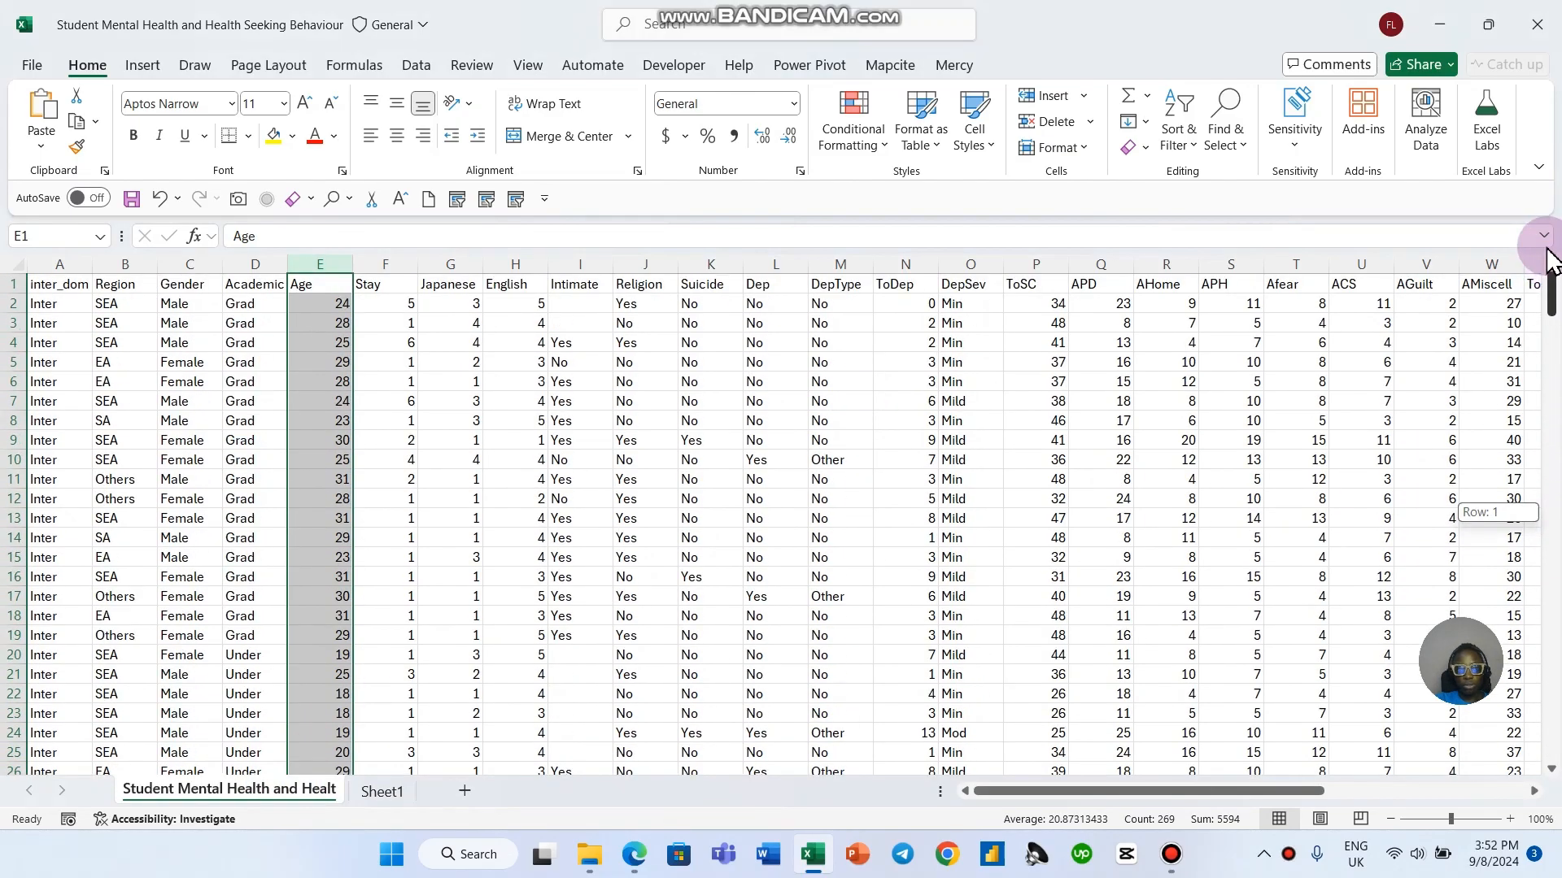
left_click(381, 791)
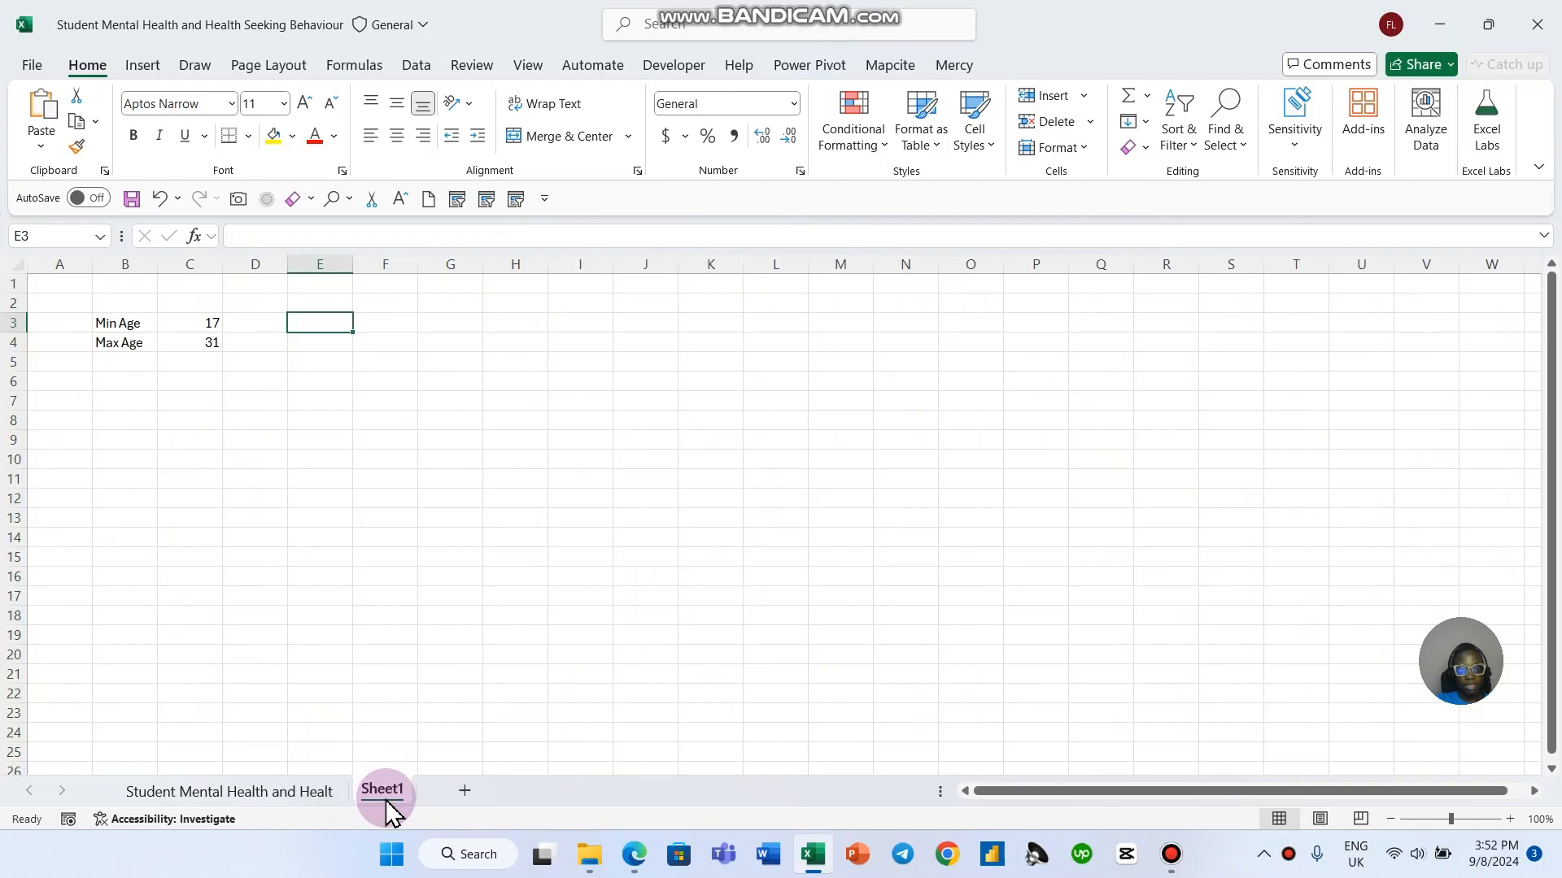
left_click(305, 801)
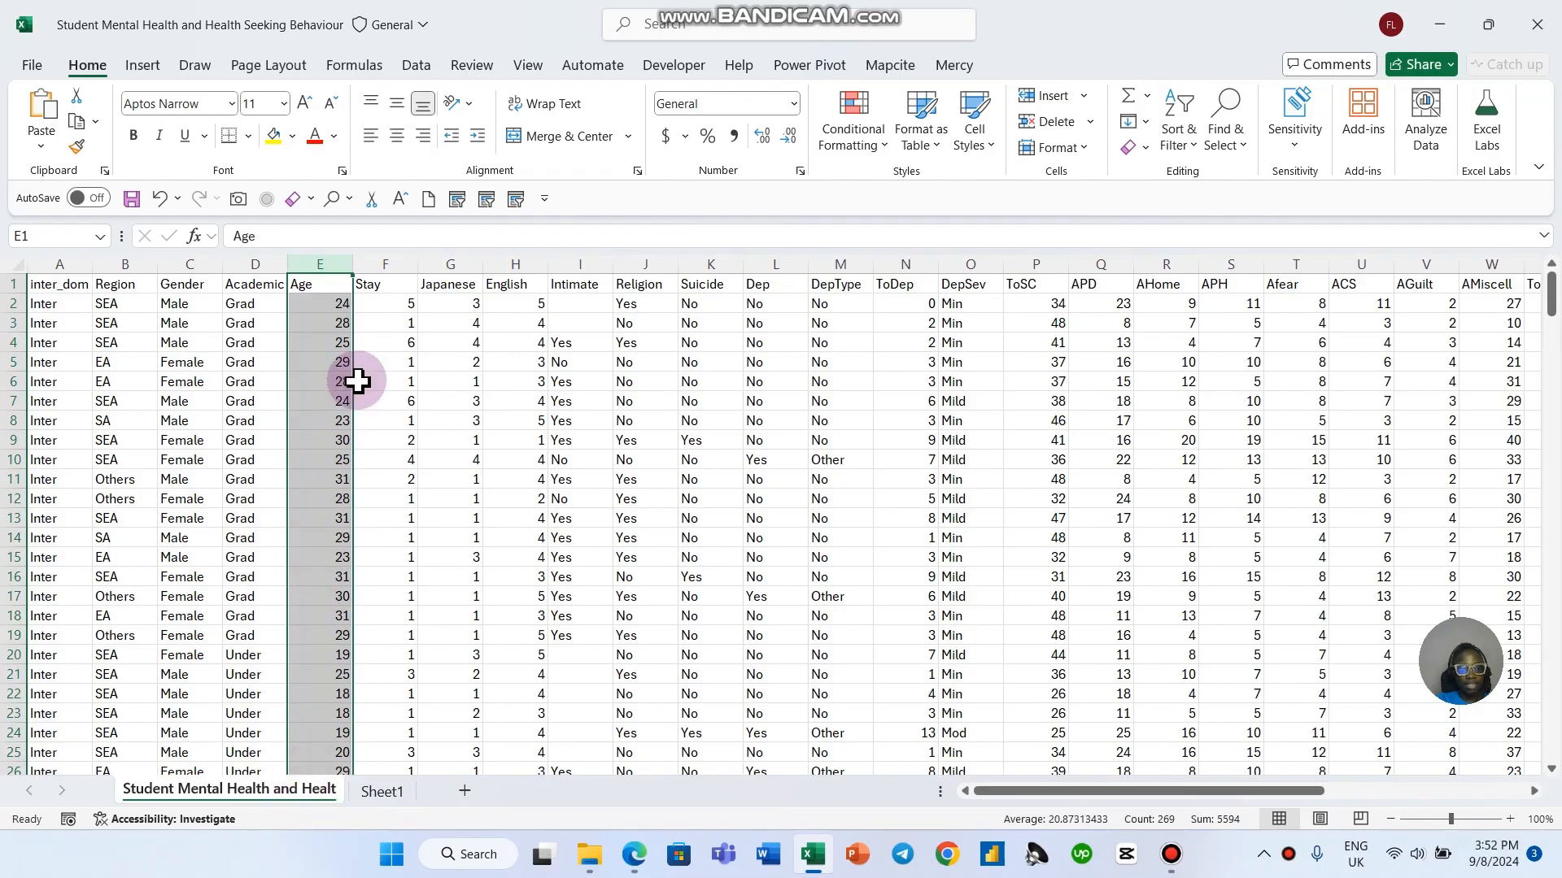
left_click(386, 262)
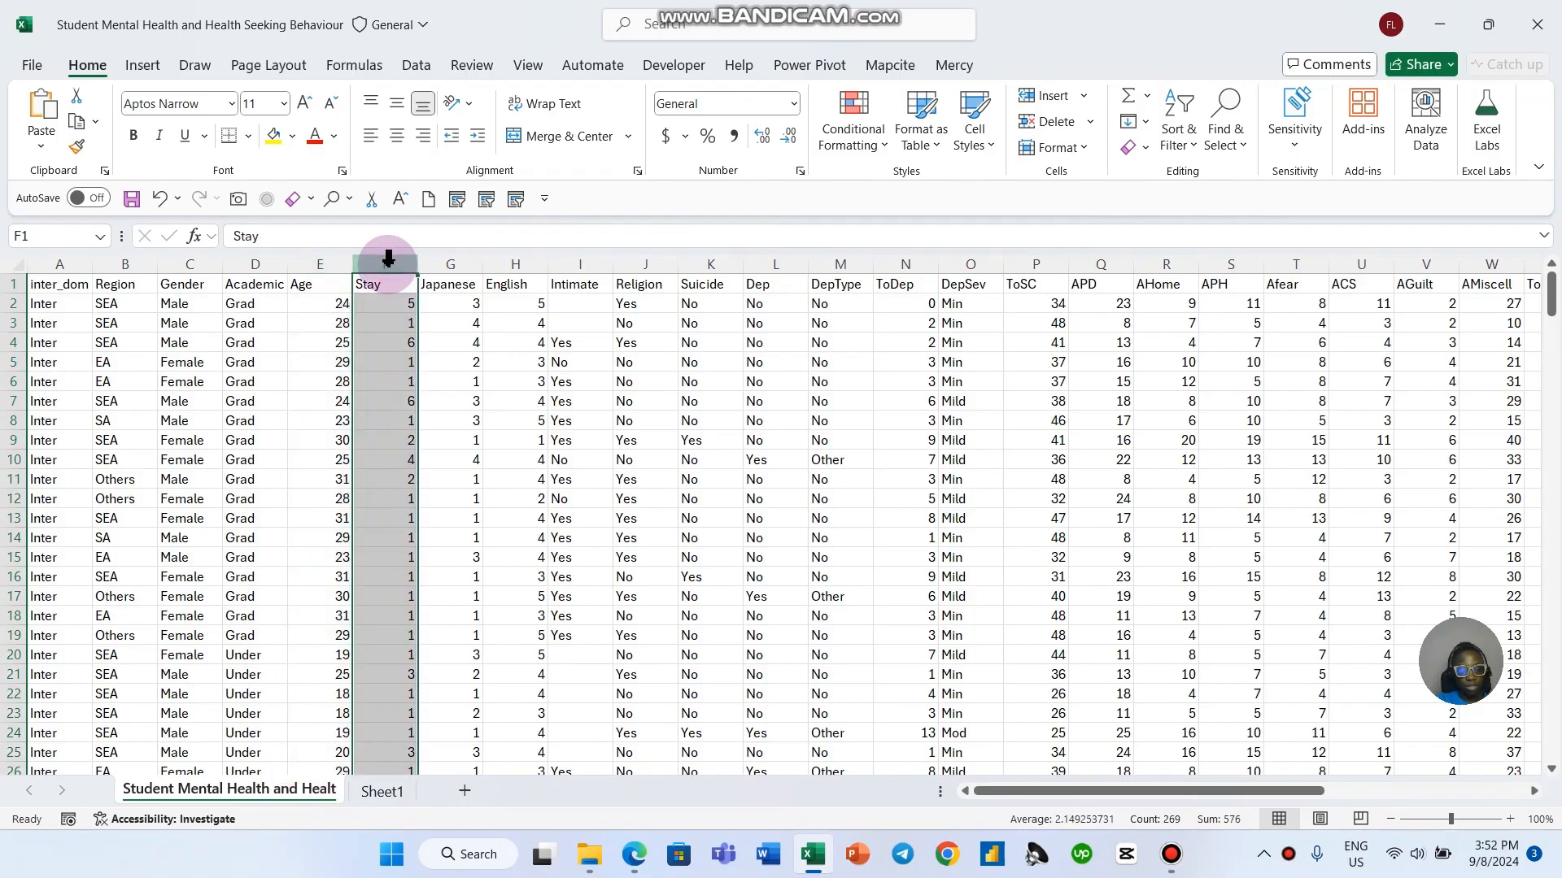
left_click(388, 259)
key("ctrl+shift+plus")
left_click(390, 338)
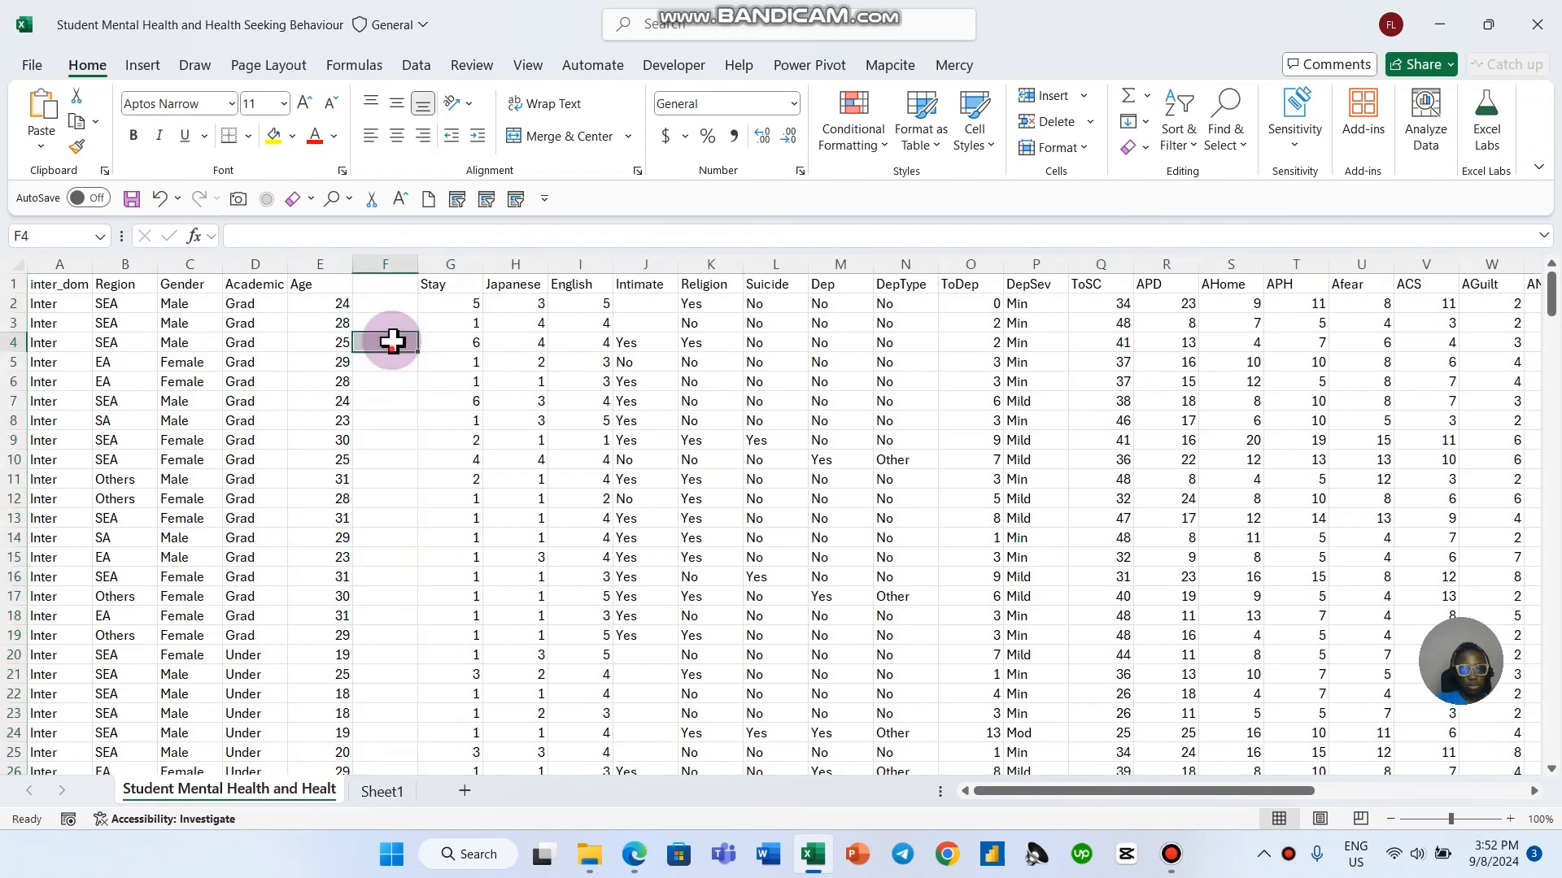
Step: Enter the header Age Cate 1 in F1 and widen column F slightly to fit it
left_click(391, 285)
type("A")
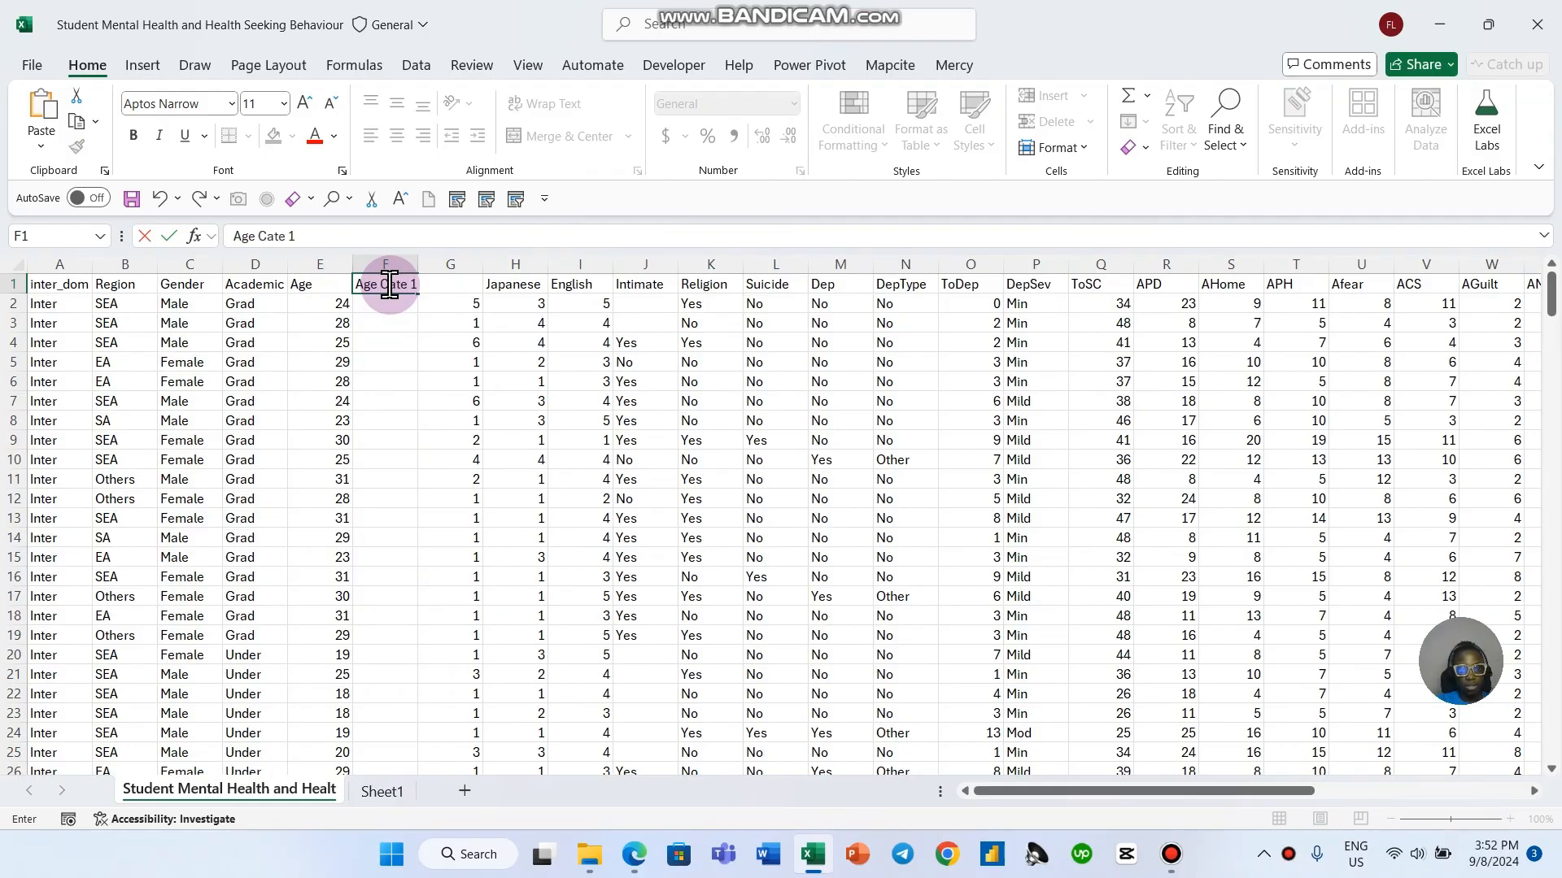
type("ge Cate 1")
key("Return")
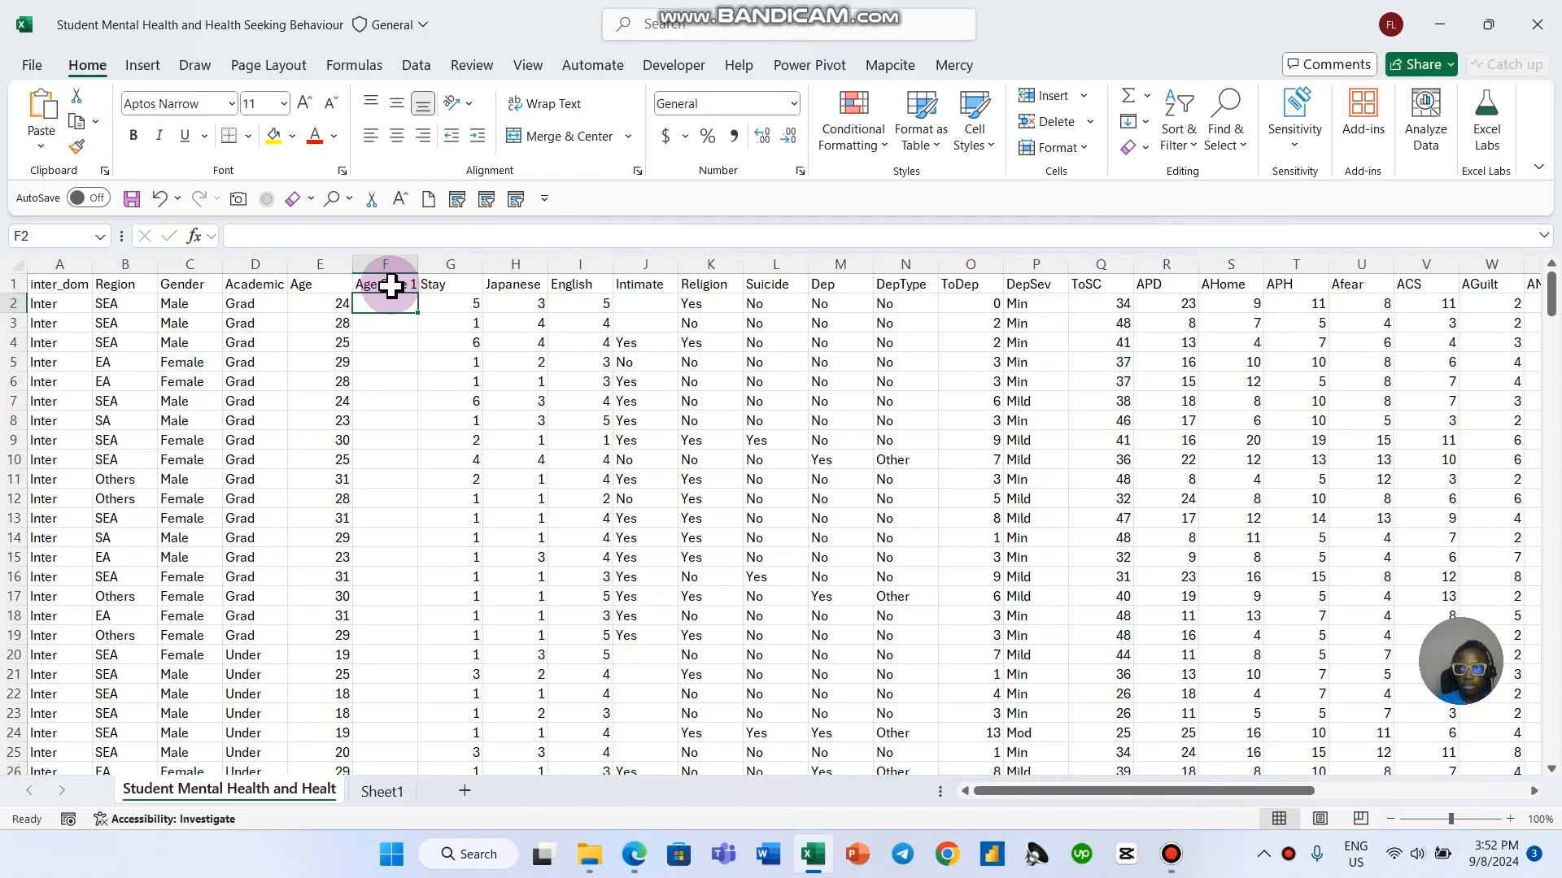
left_click(402, 360)
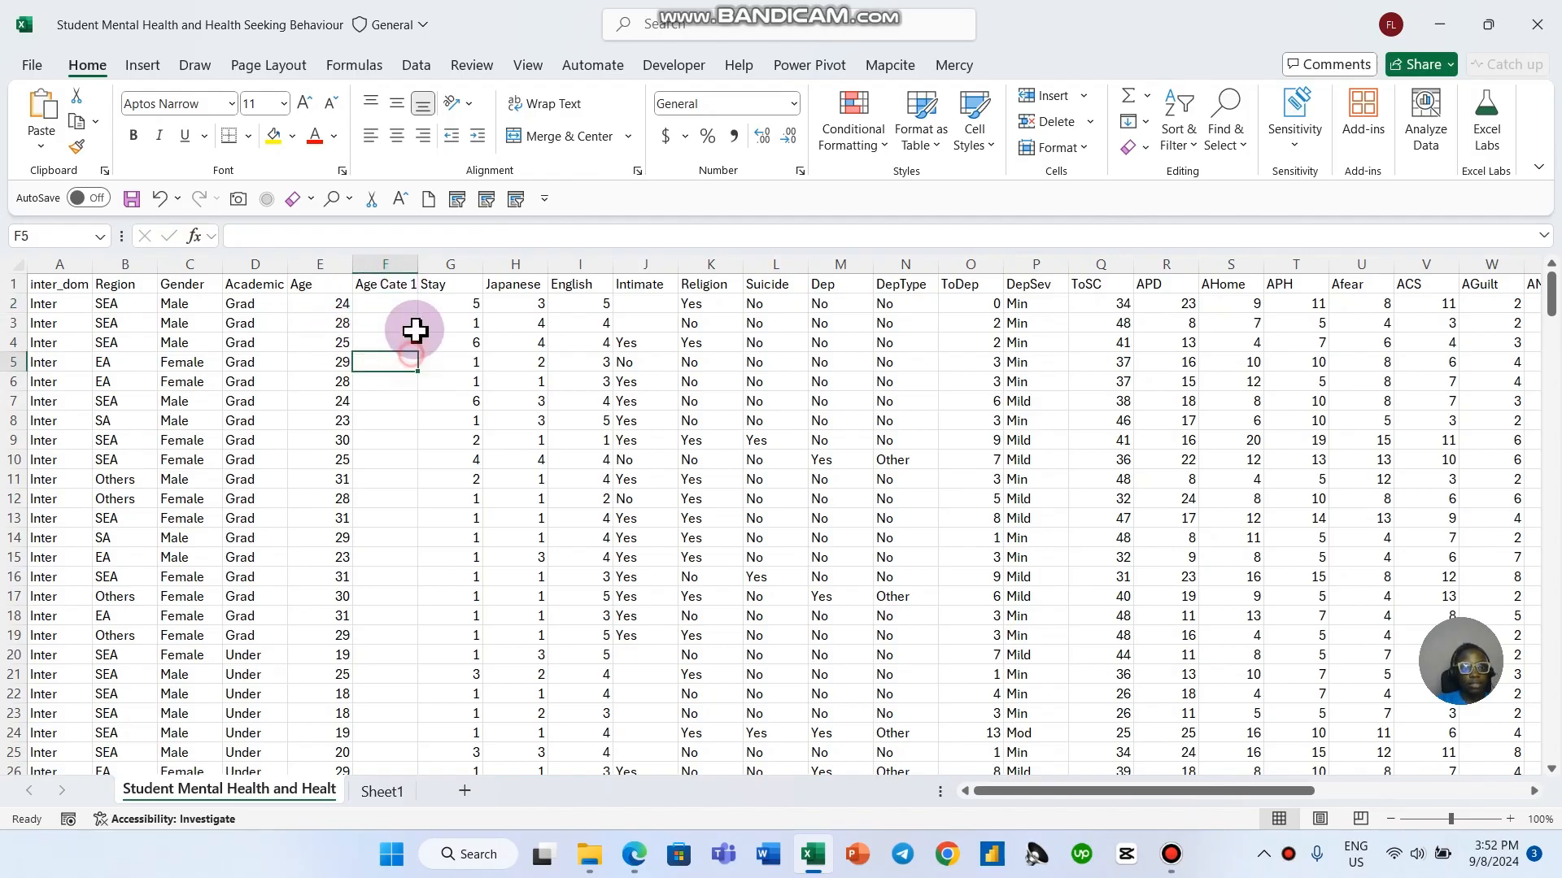
left_click_drag(420, 269, 427, 272)
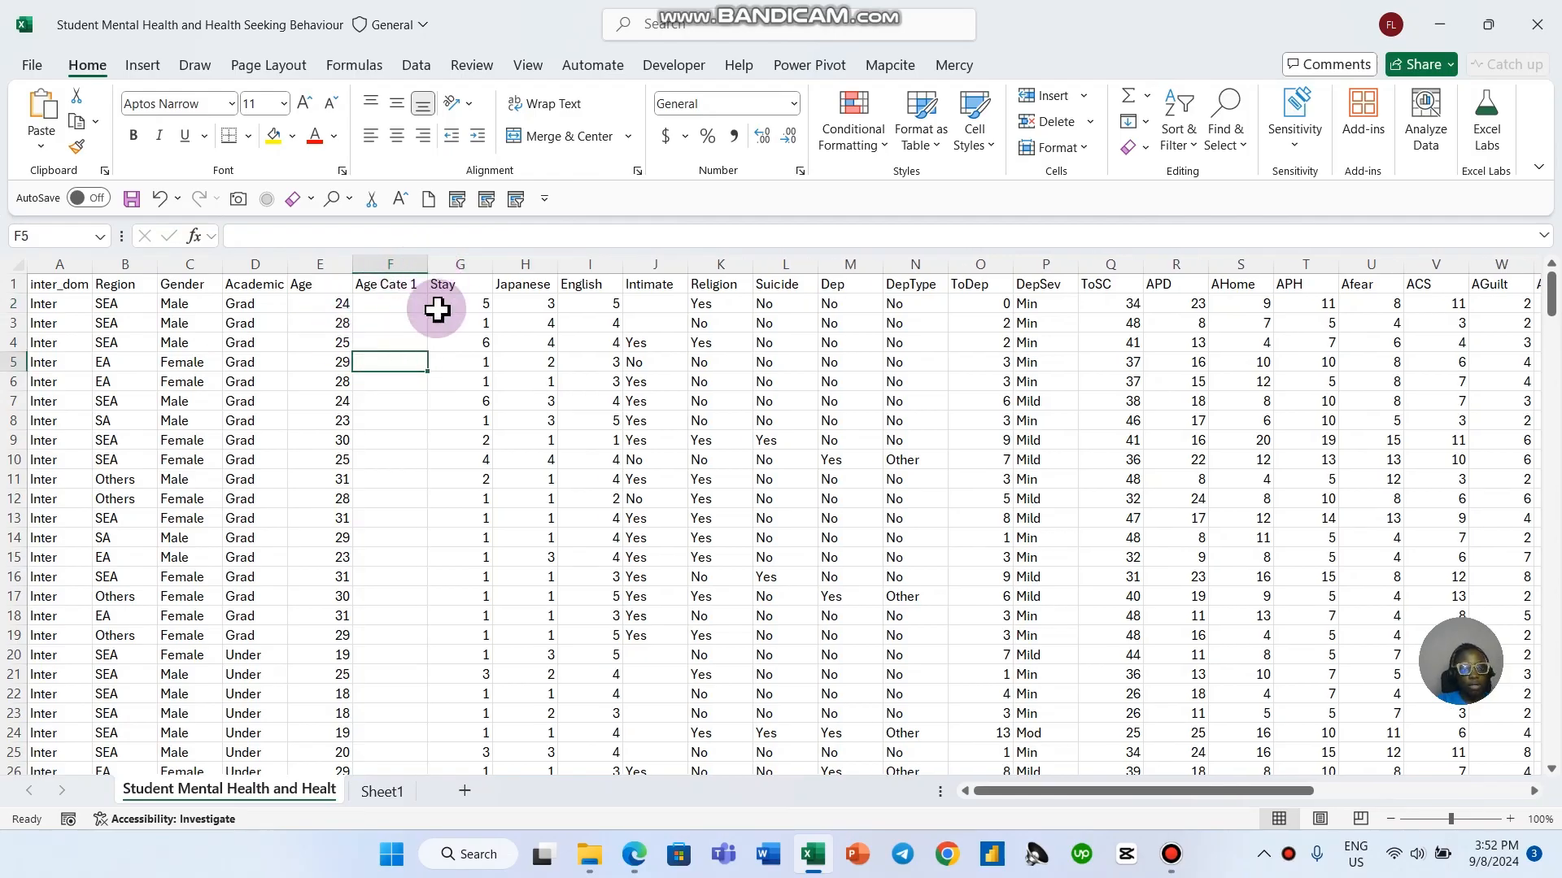
left_click(402, 302)
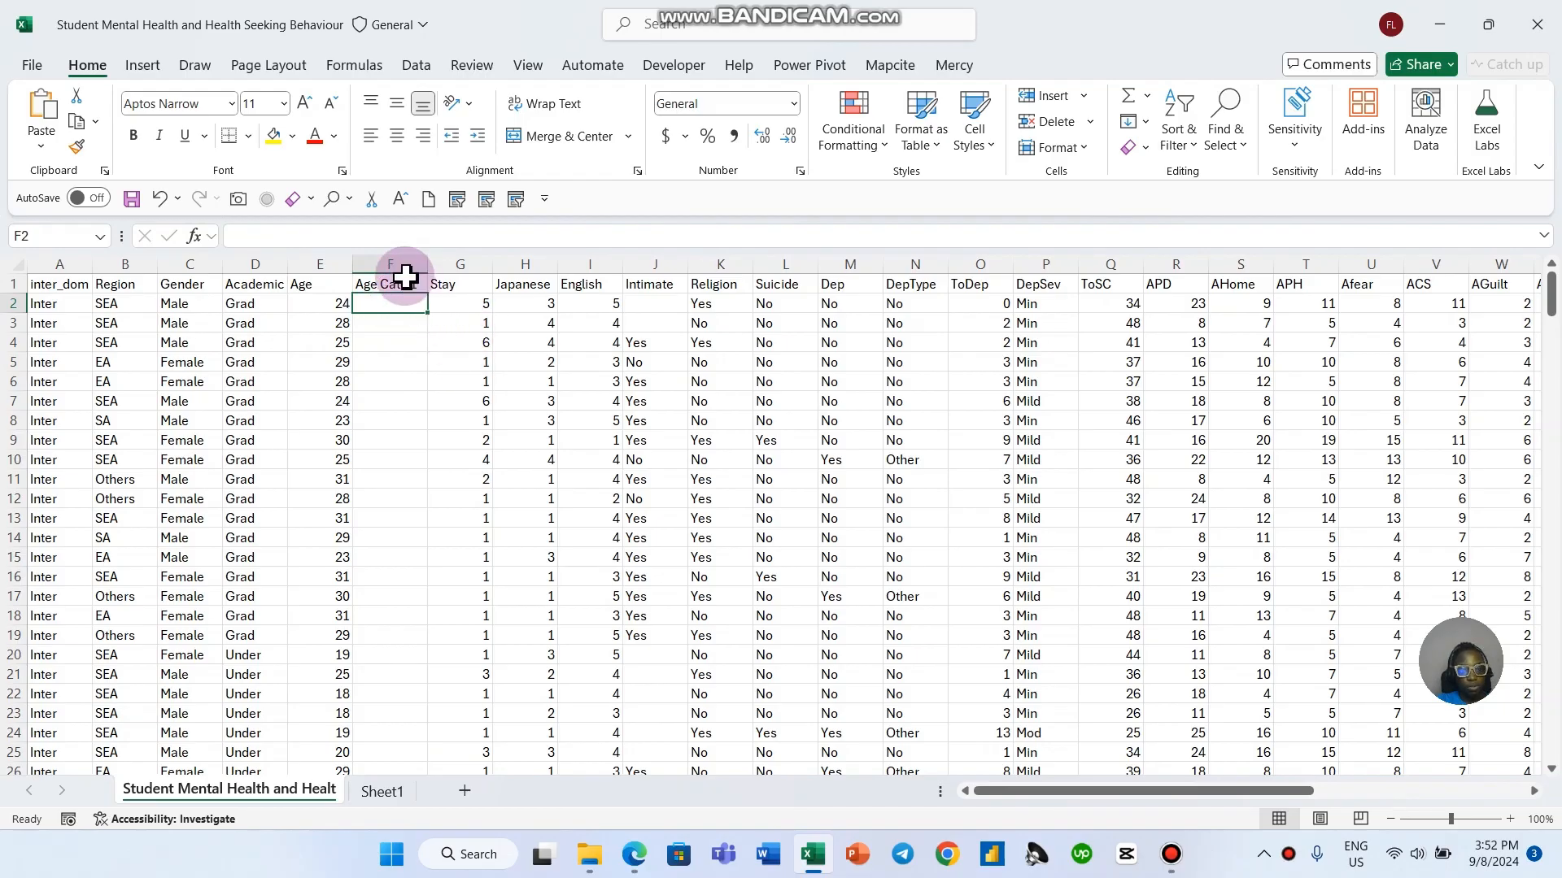
left_click(400, 283)
left_click(402, 236)
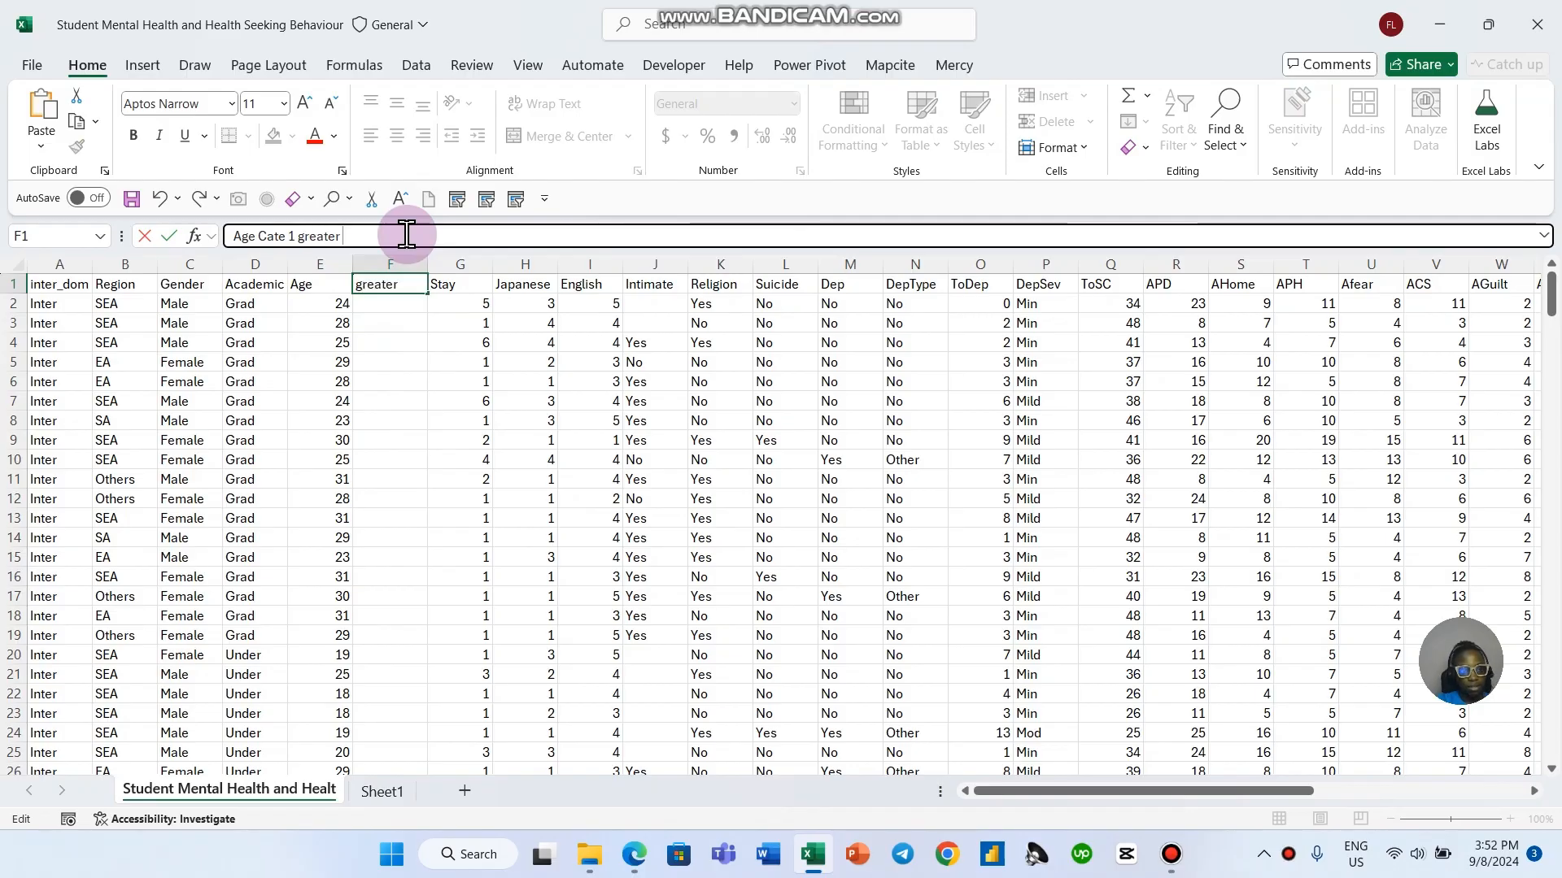
type("greater tha")
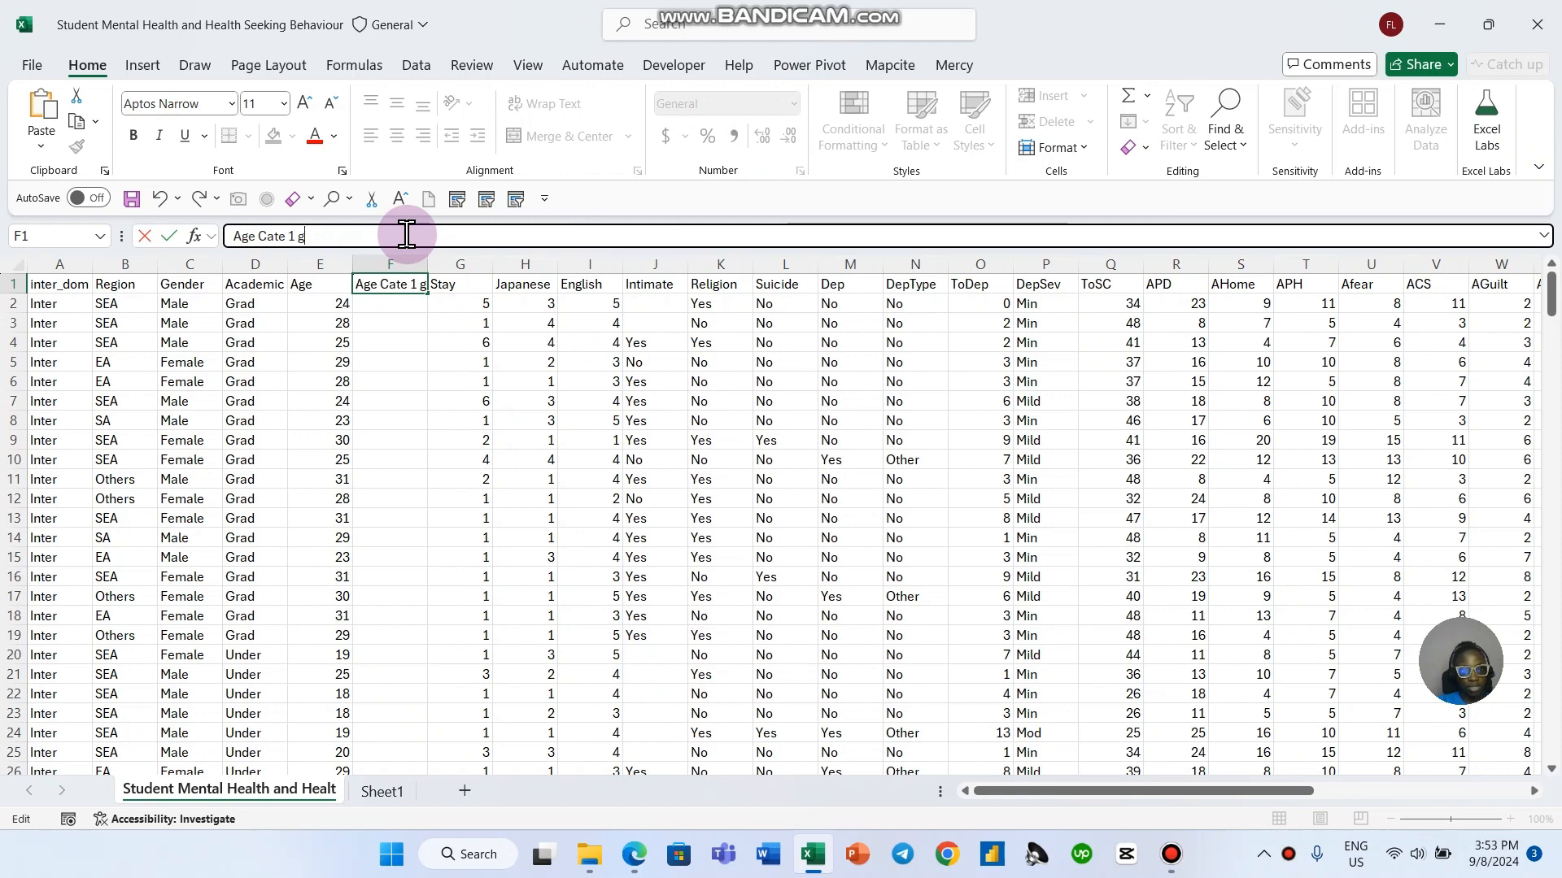
key("Return")
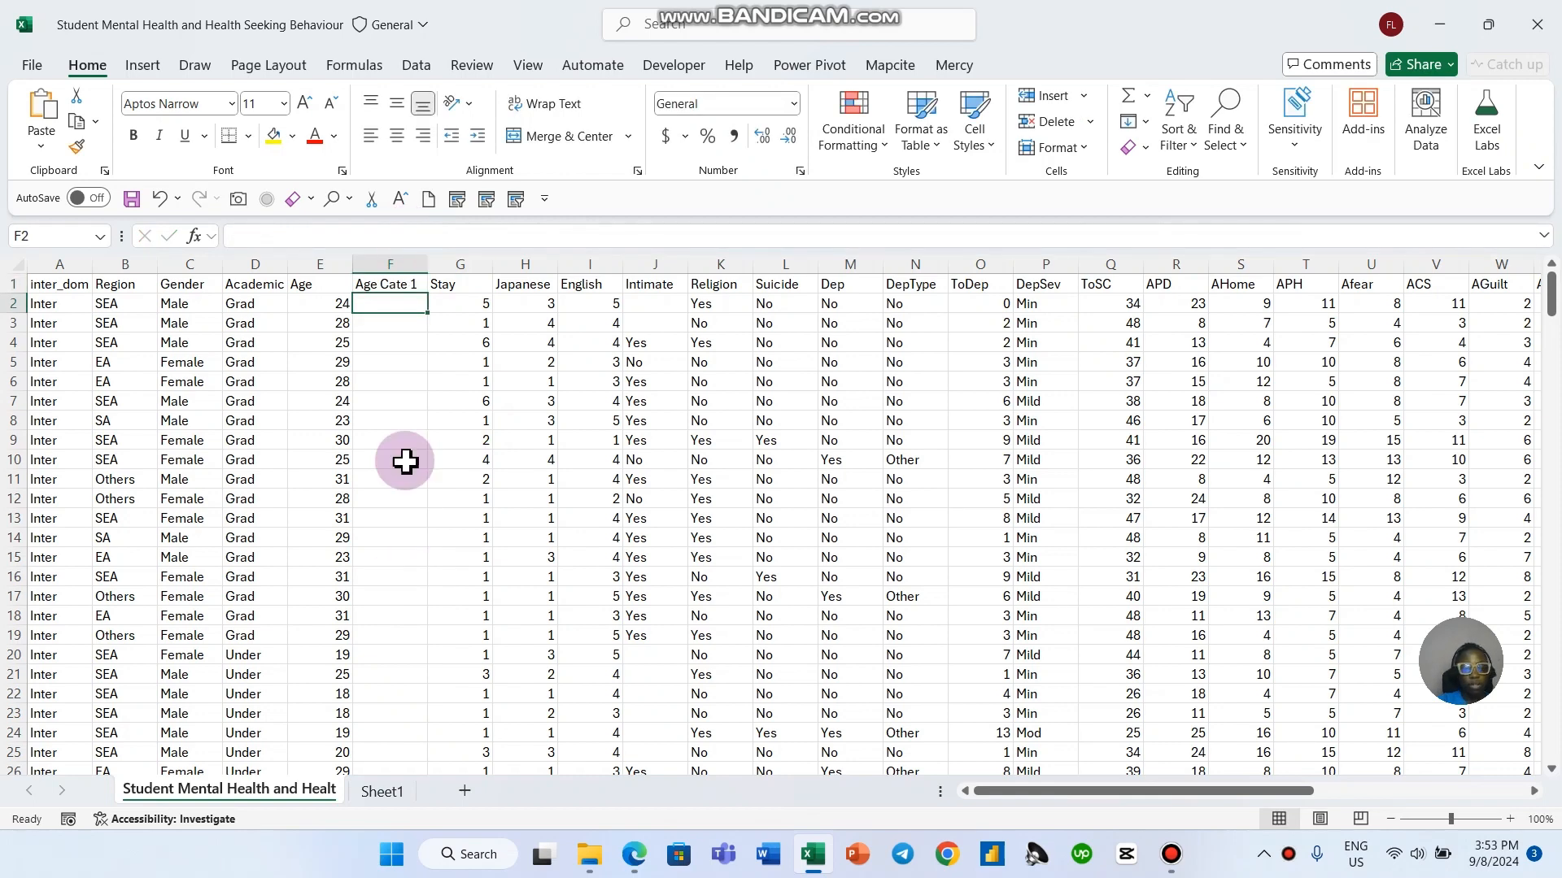
Step: Examine the Age column alongside the minimum and maximum ages on Sheet1
scroll(404, 461, "down", 1)
scroll(405, 447, "up", 1)
left_click(337, 259)
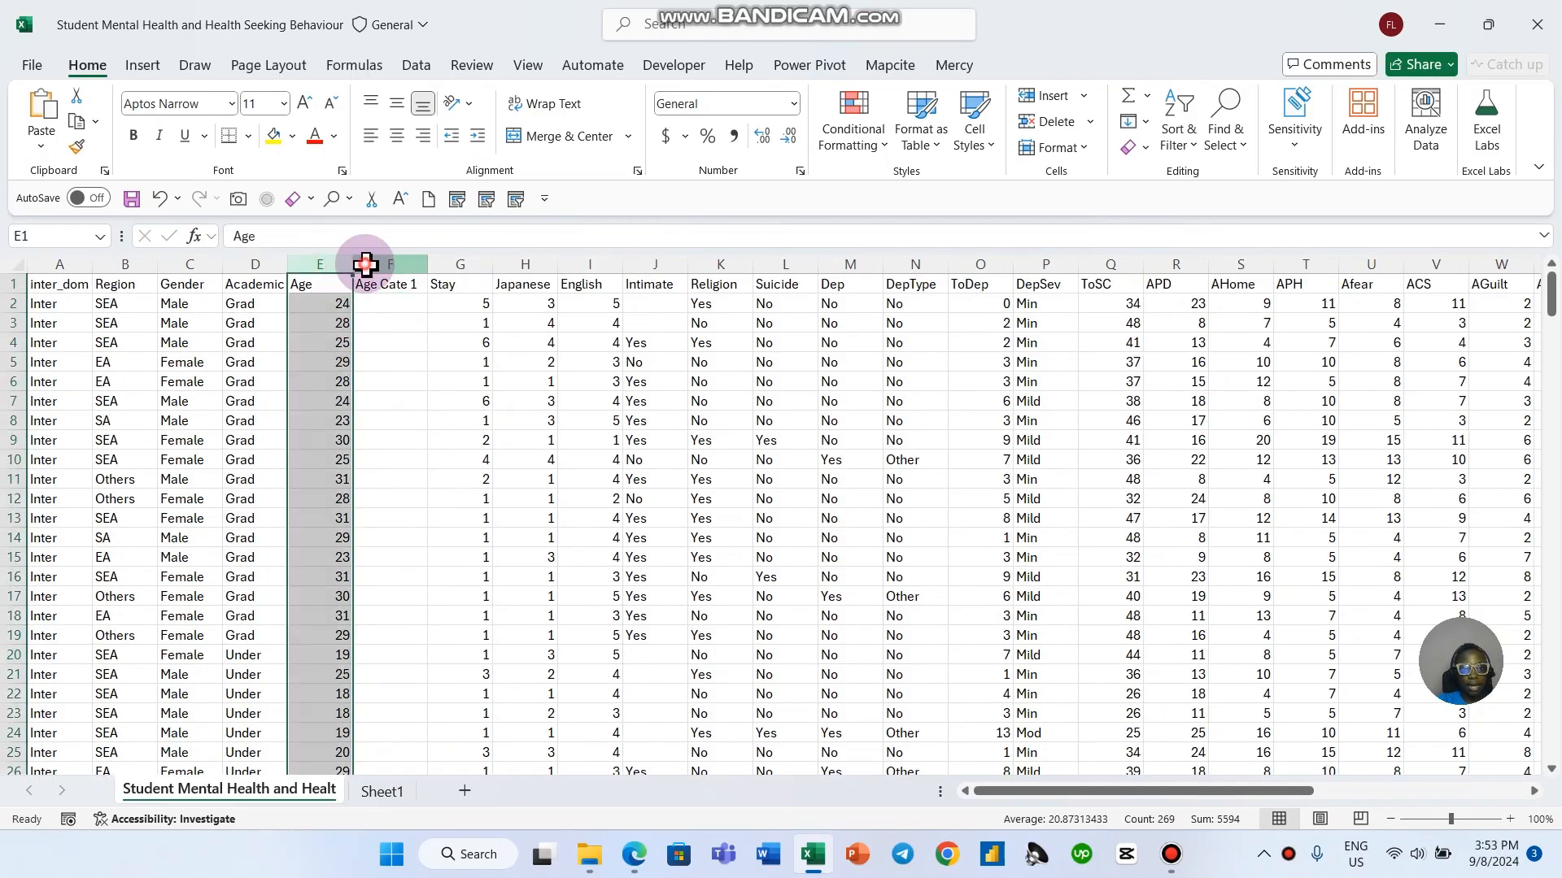
left_click(363, 263)
left_click(364, 795)
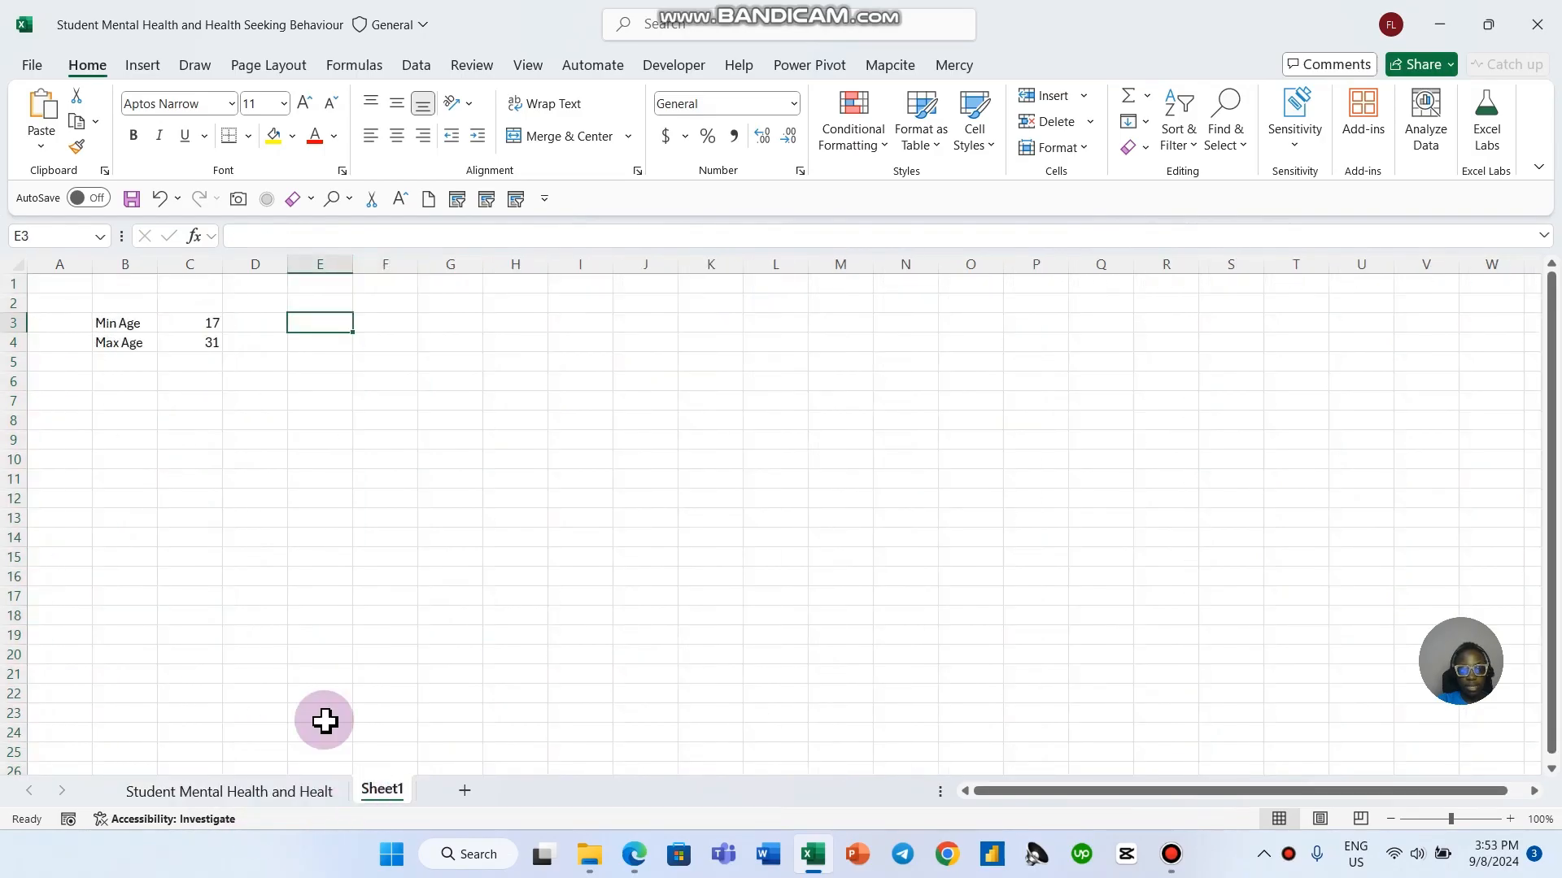
left_click(192, 321)
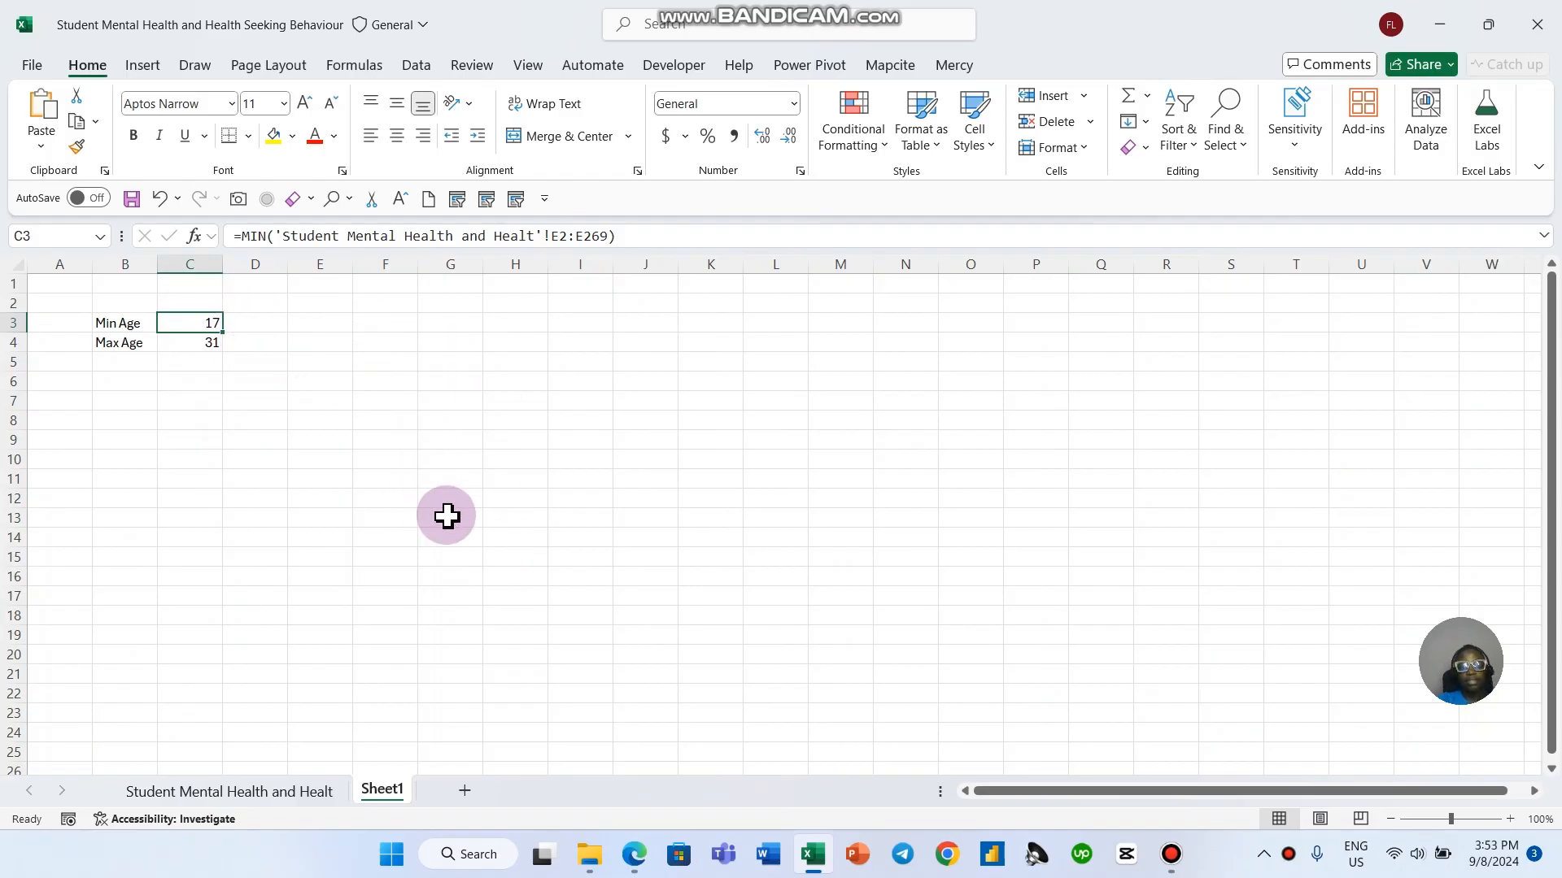
left_click(358, 458)
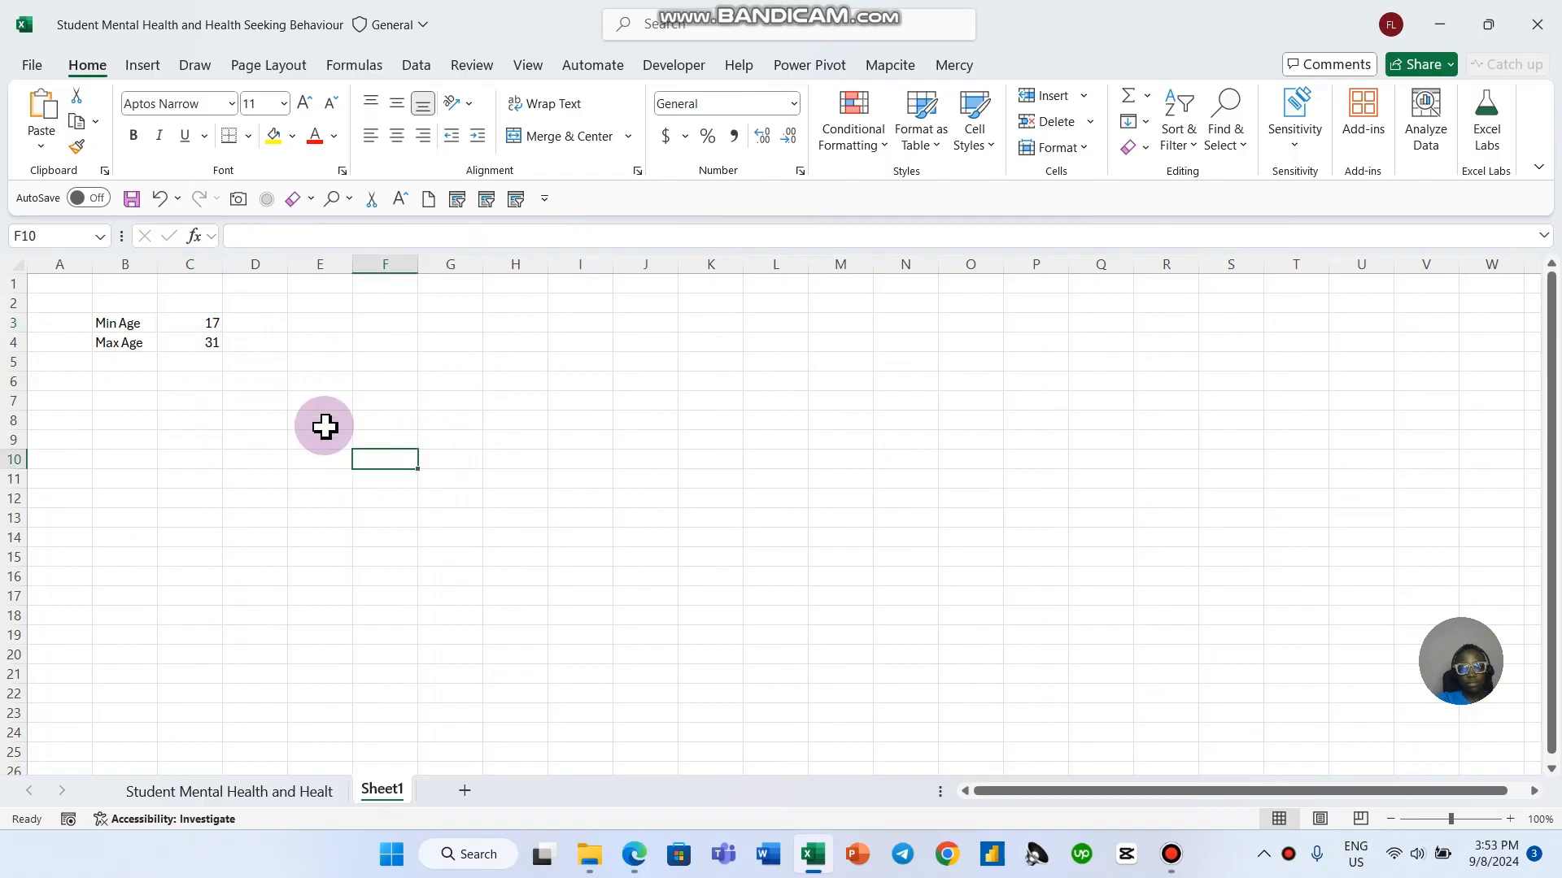
left_click(317, 793)
left_click(431, 398)
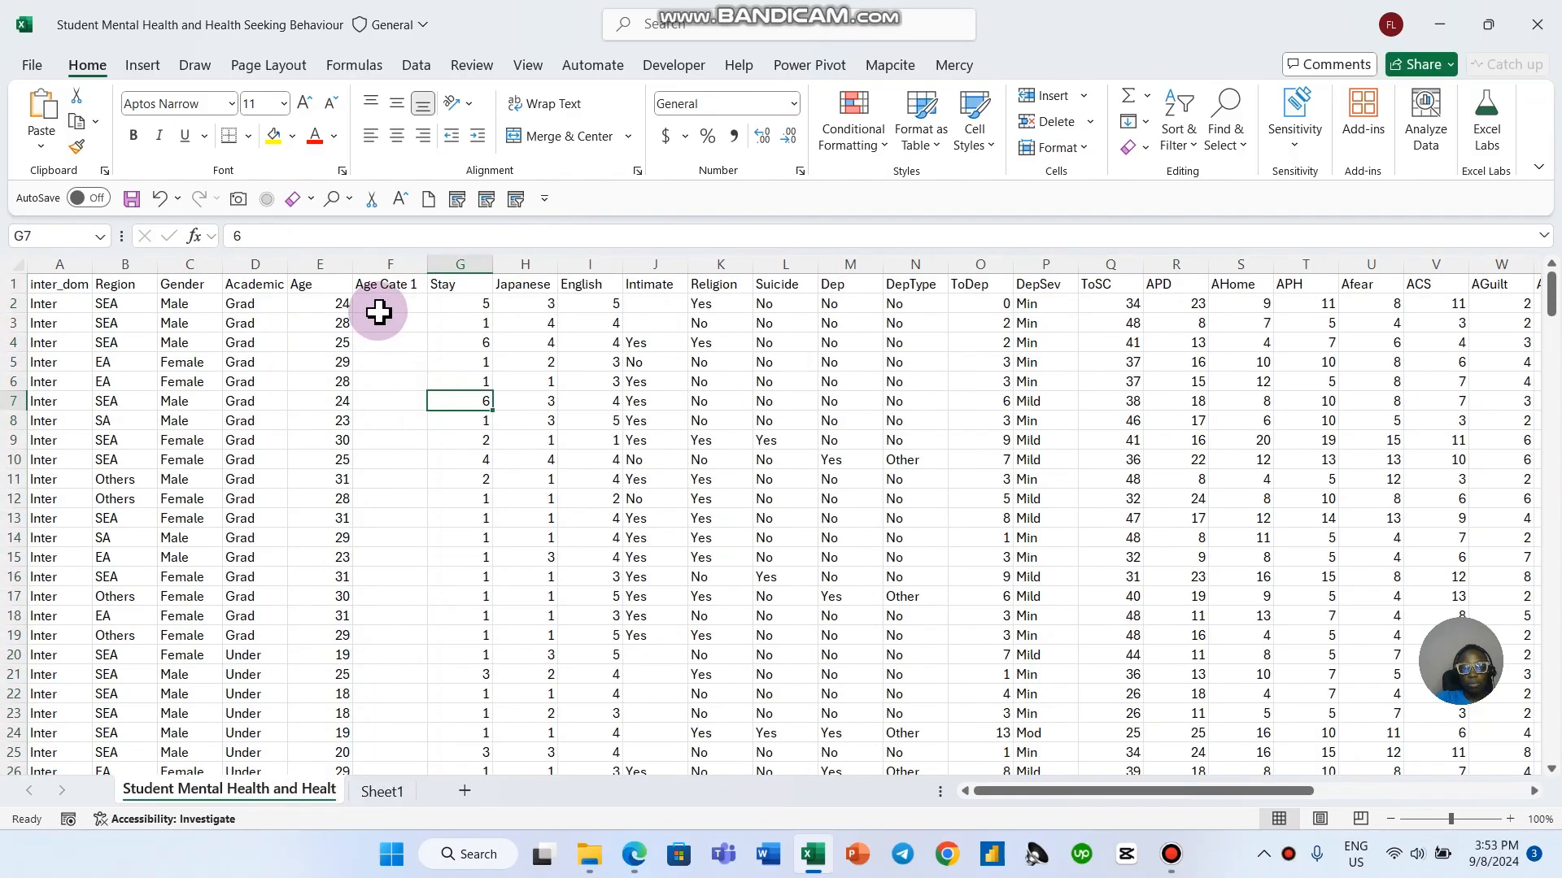
left_click(337, 304)
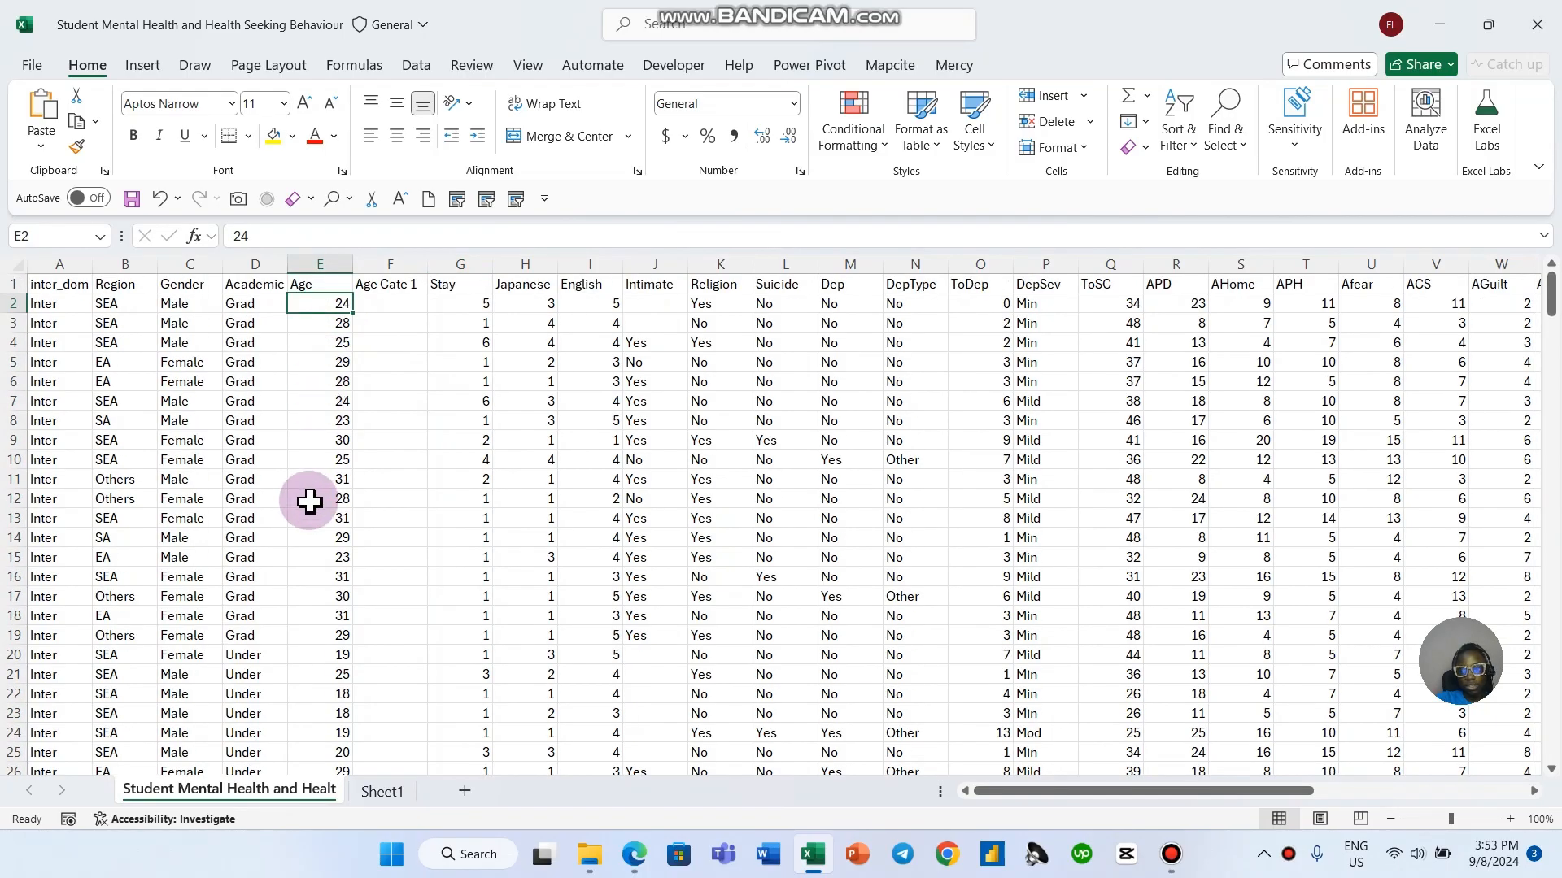
scroll(455, 578, "down", 2)
scroll(449, 584, "up", 2)
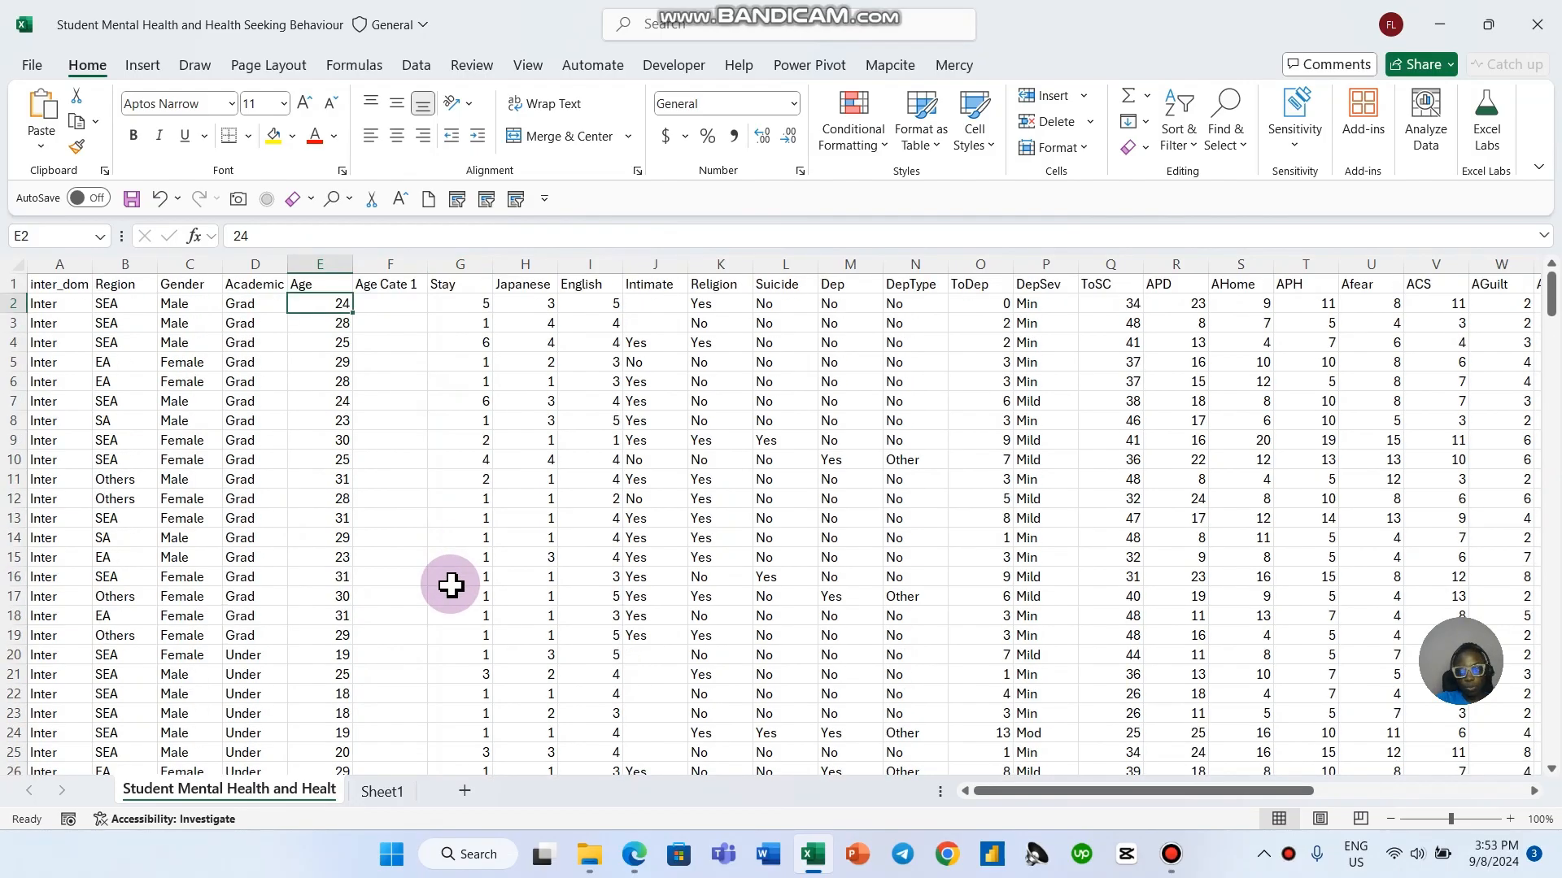
left_click(402, 312)
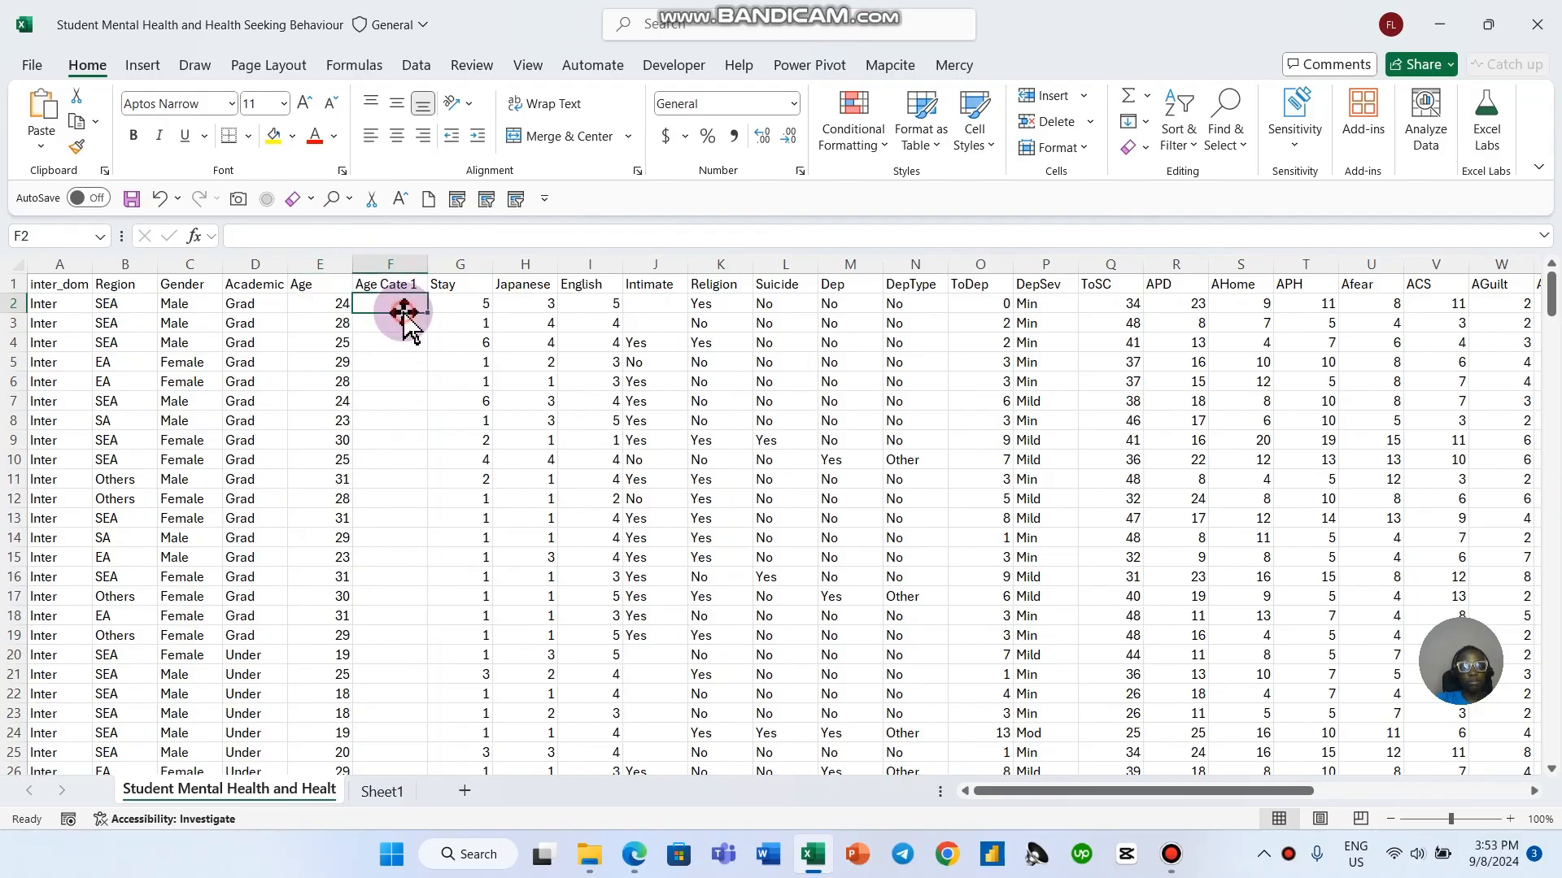
type("=if")
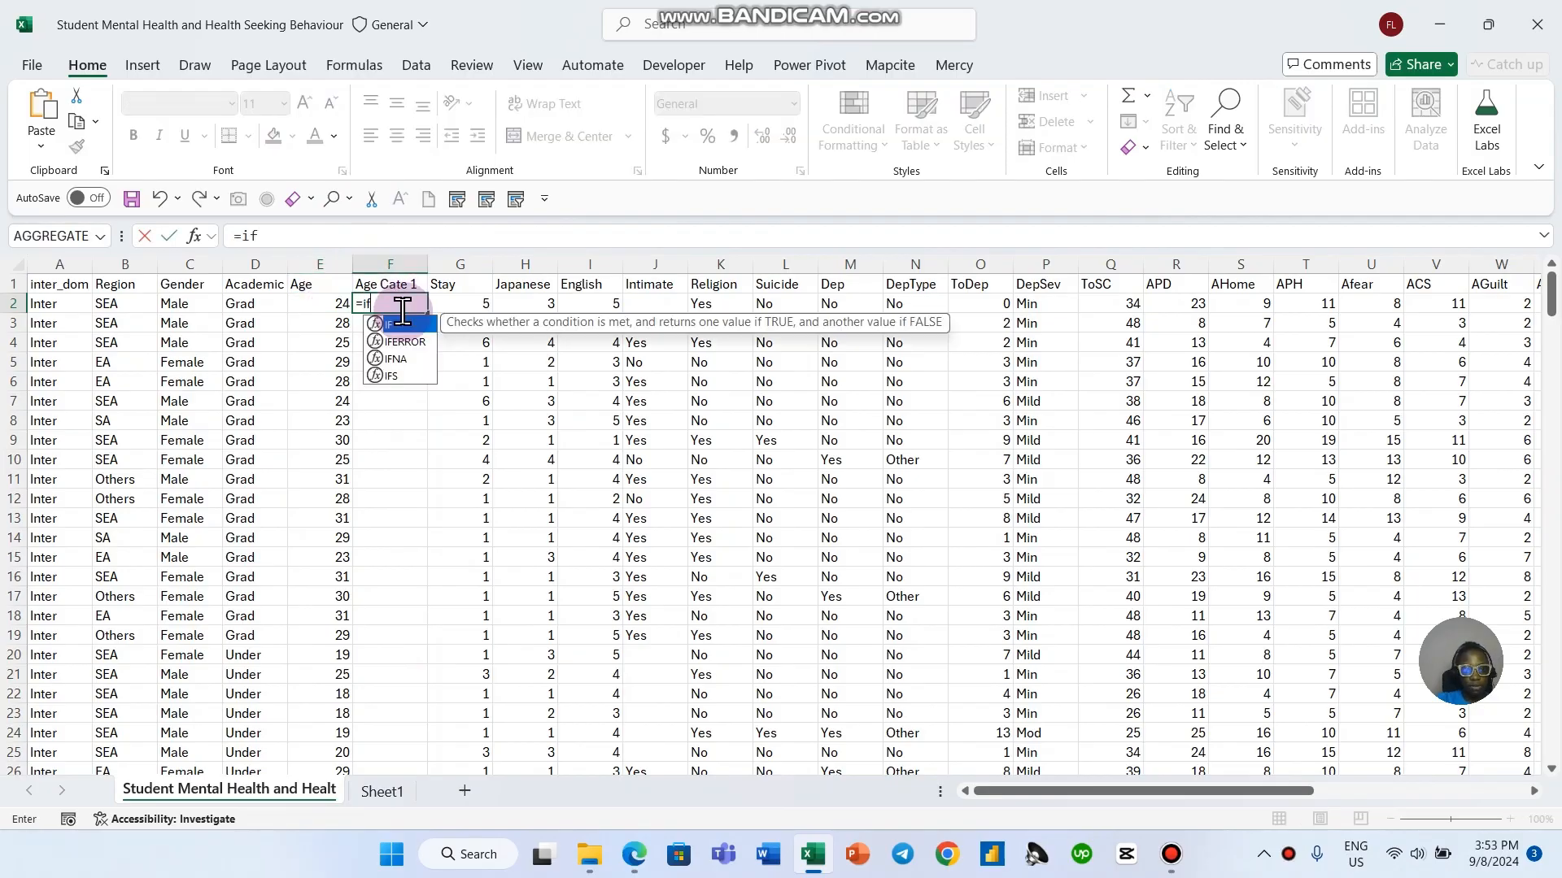
key("Tab")
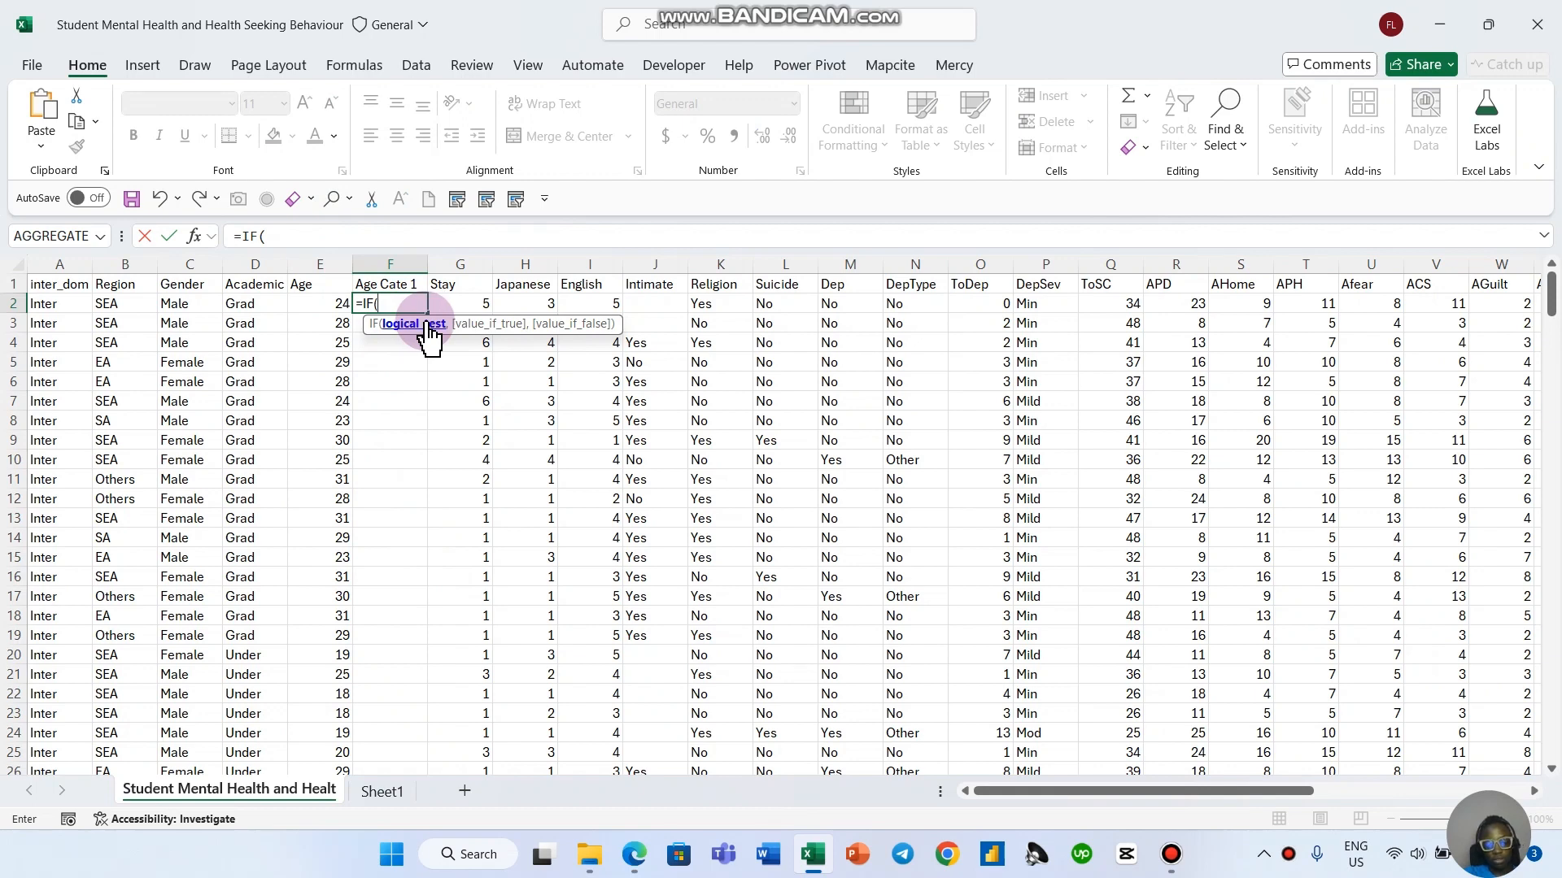
key("Escape")
Step: Insert a blank column between Age and Age Cate 1 on the Student Mental Health and Healt sheet
left_click(395, 265)
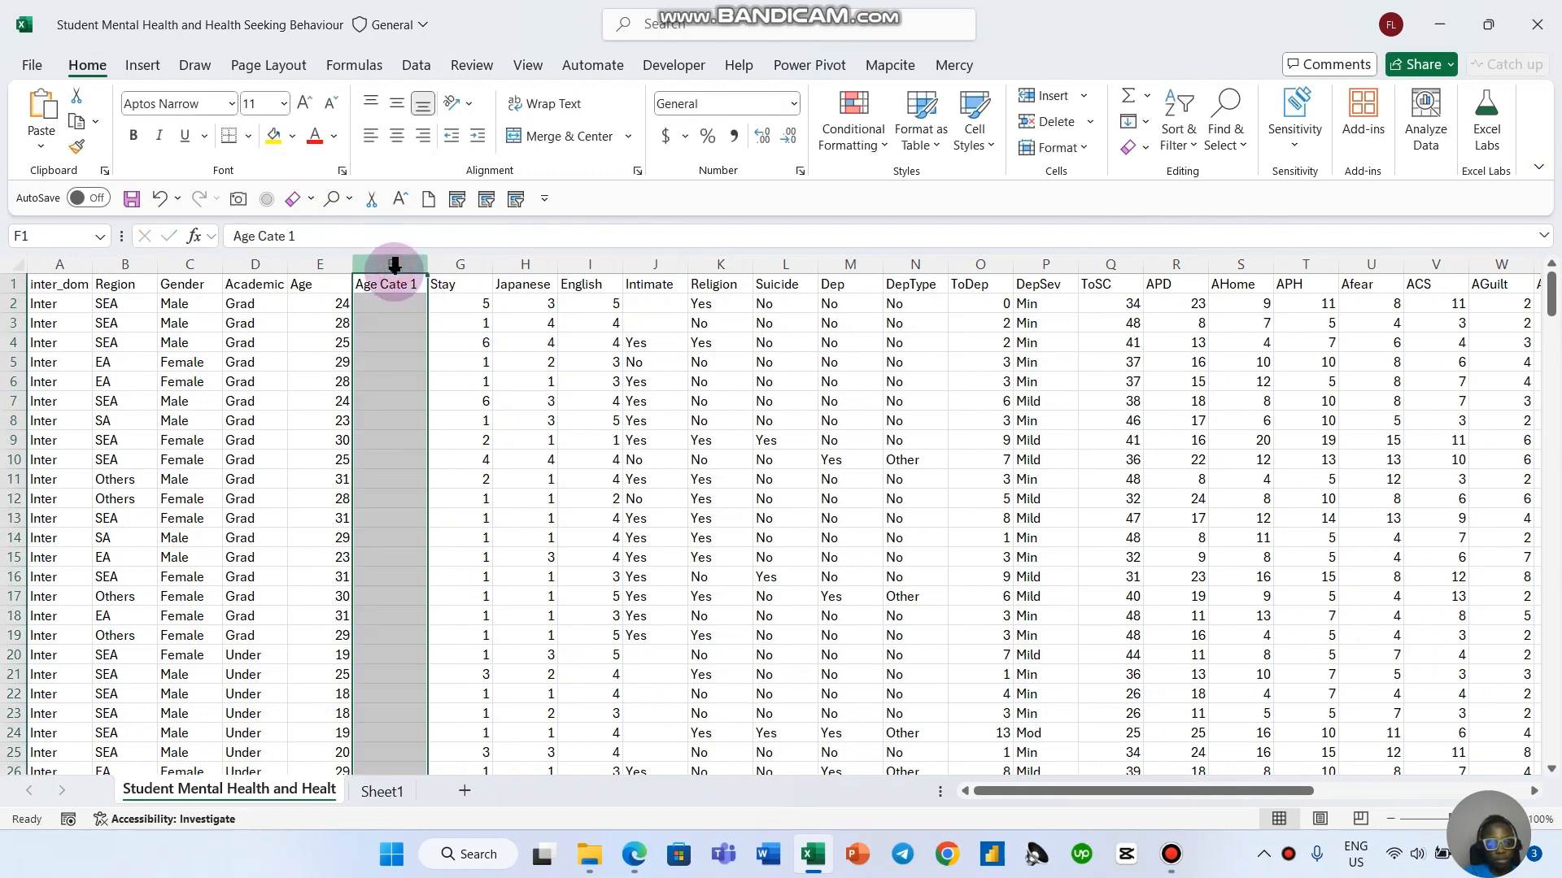
key("ctrl+shift+plus")
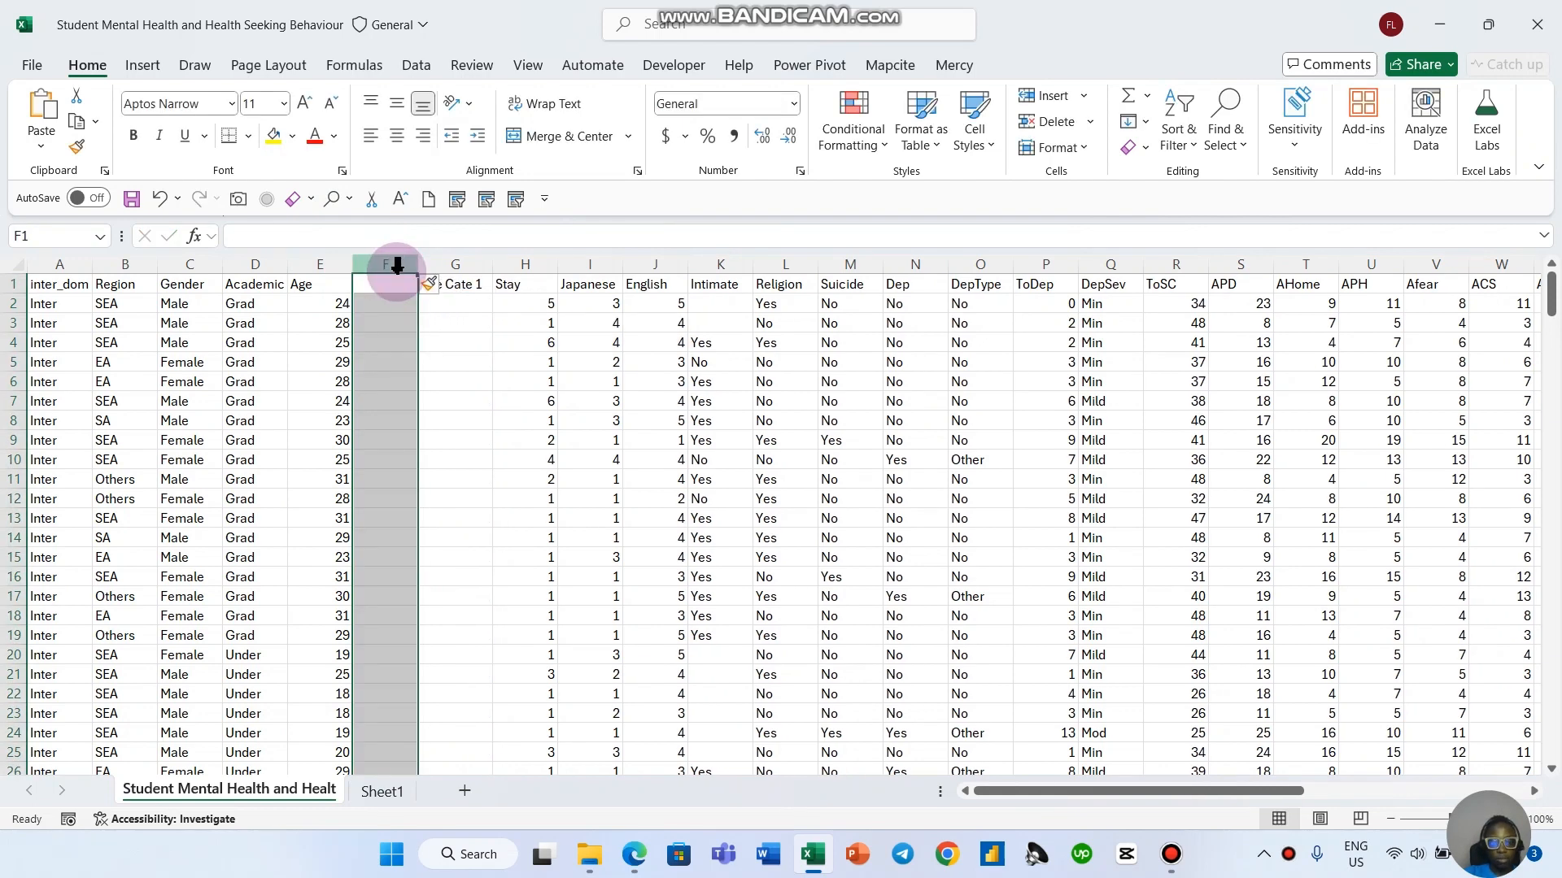
left_click(504, 361)
left_click(655, 499)
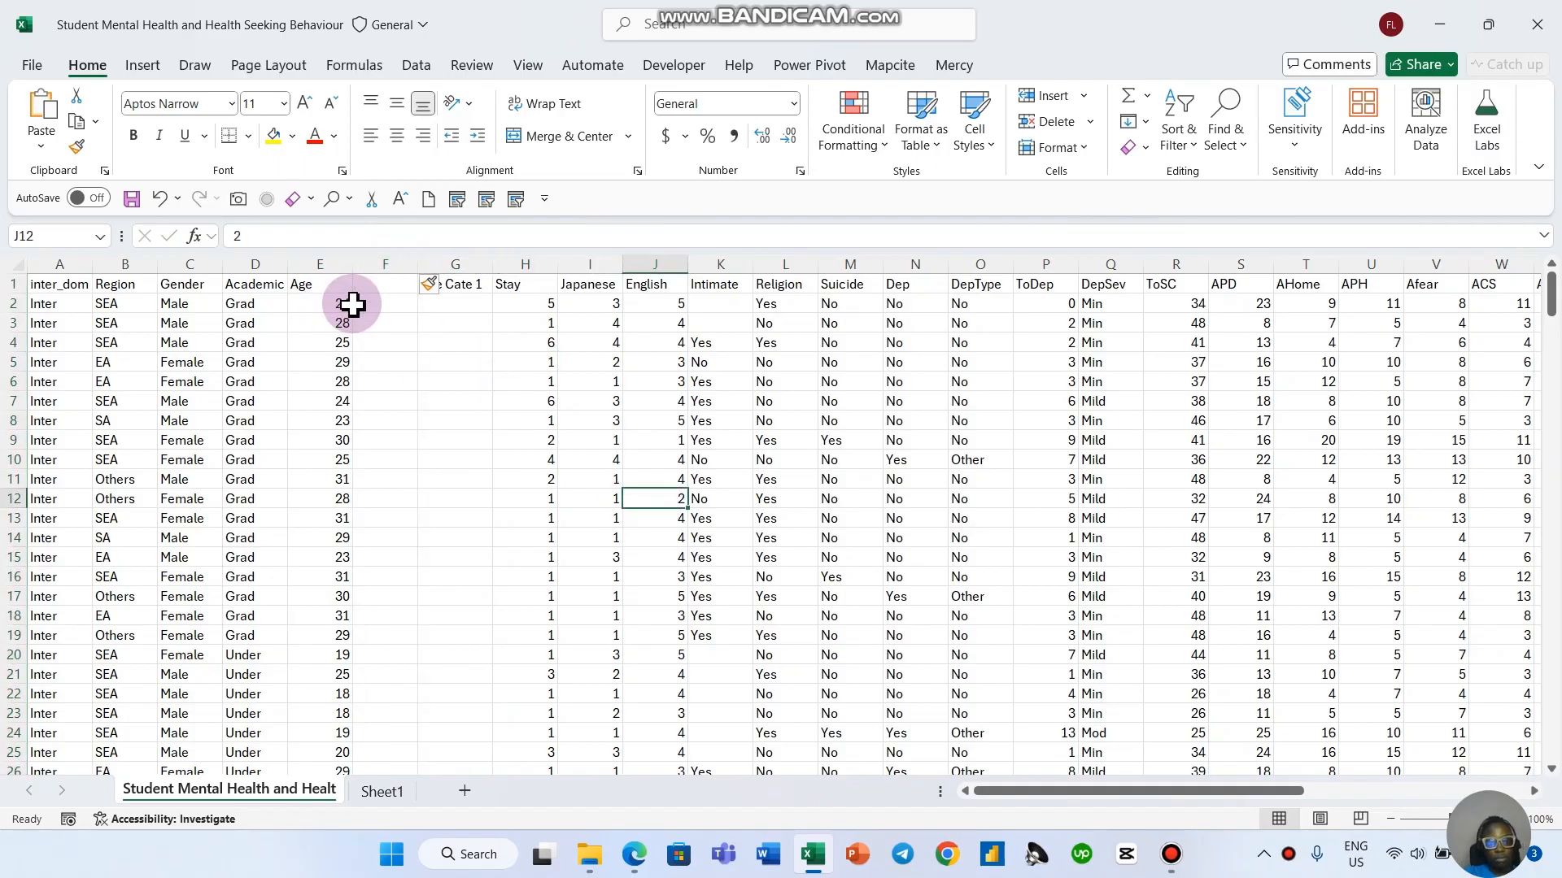
left_click(372, 288)
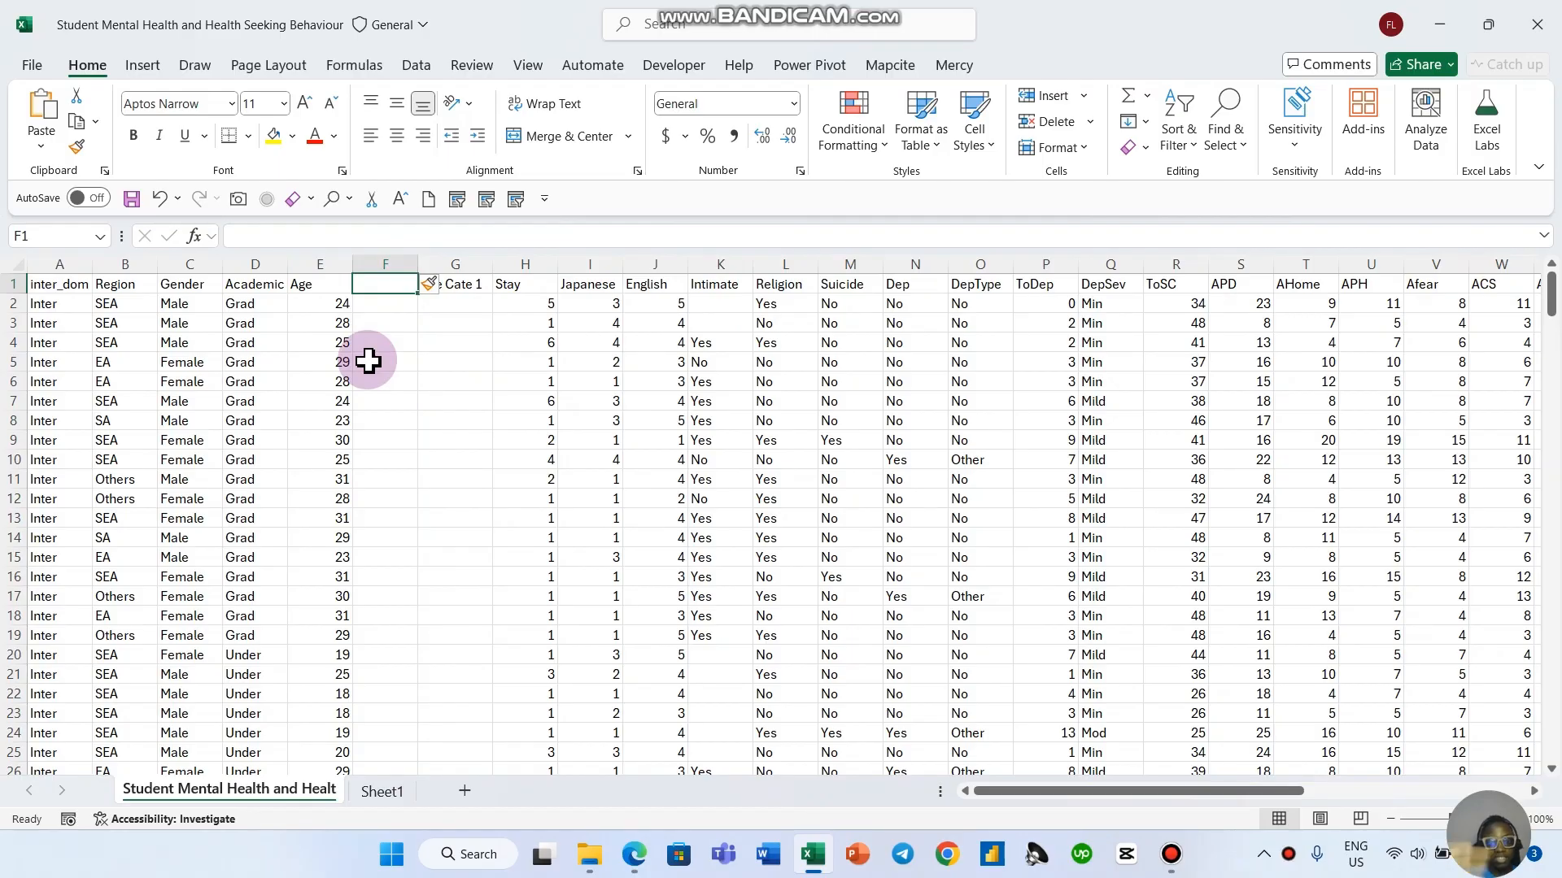
left_click(416, 304)
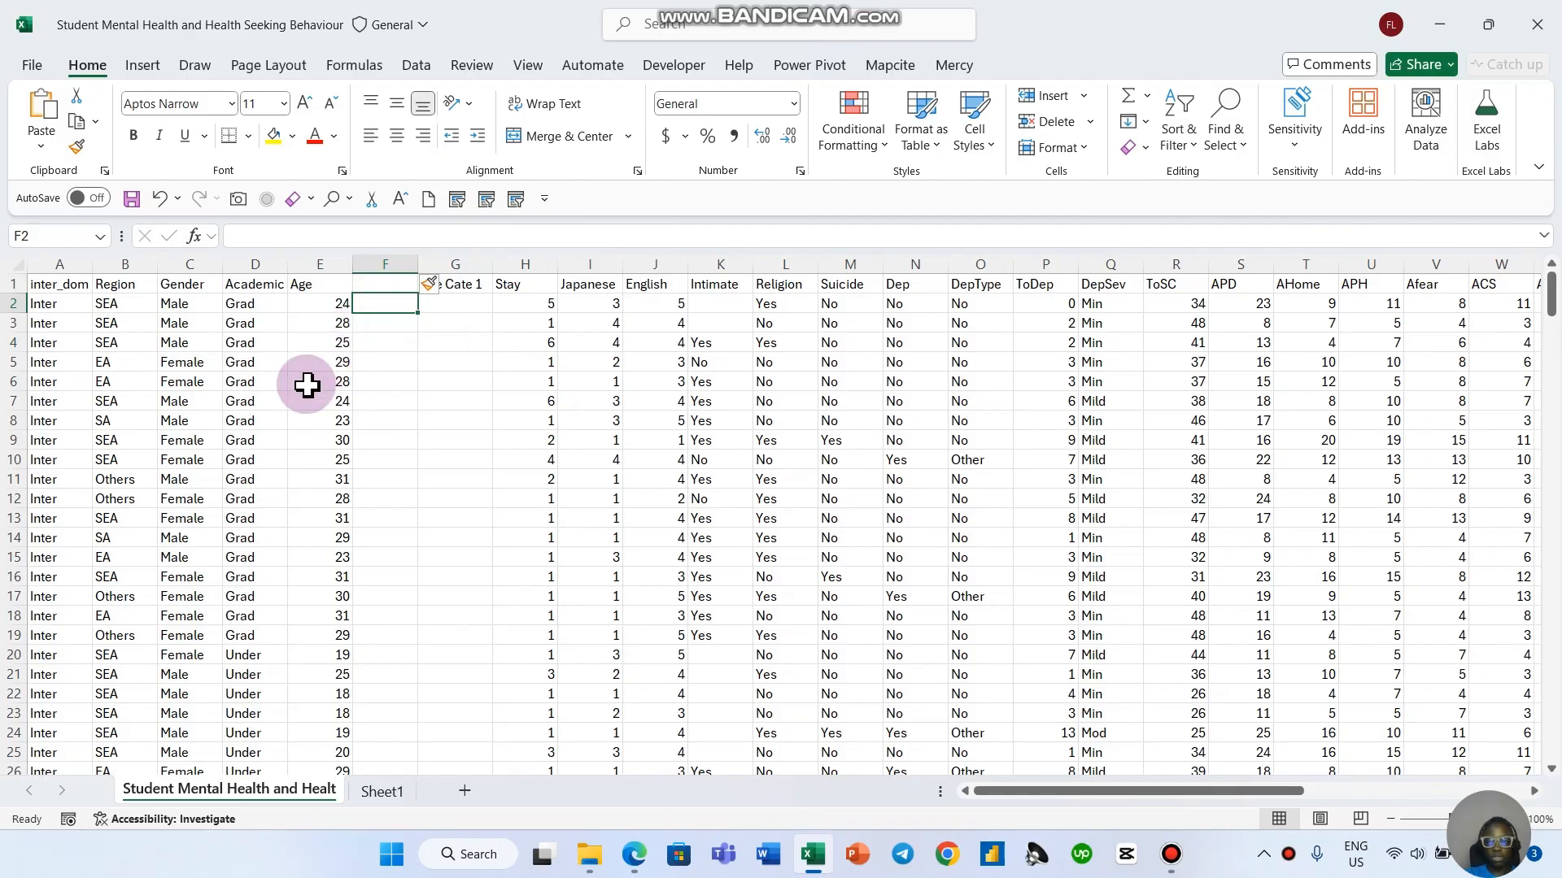
key("Right")
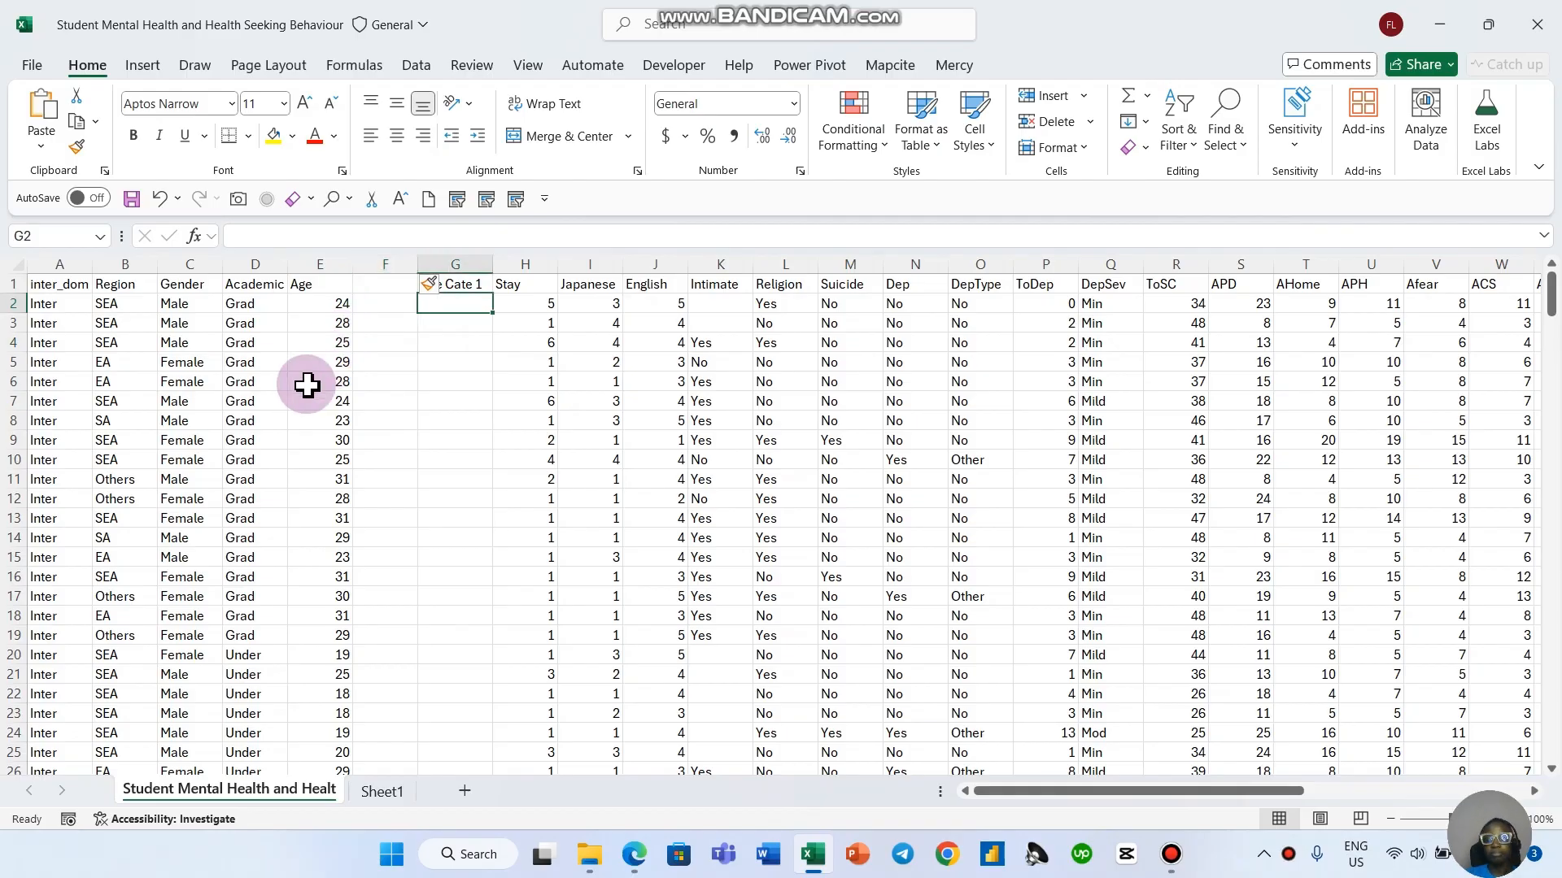
left_click_drag(1488, 806, 1455, 622)
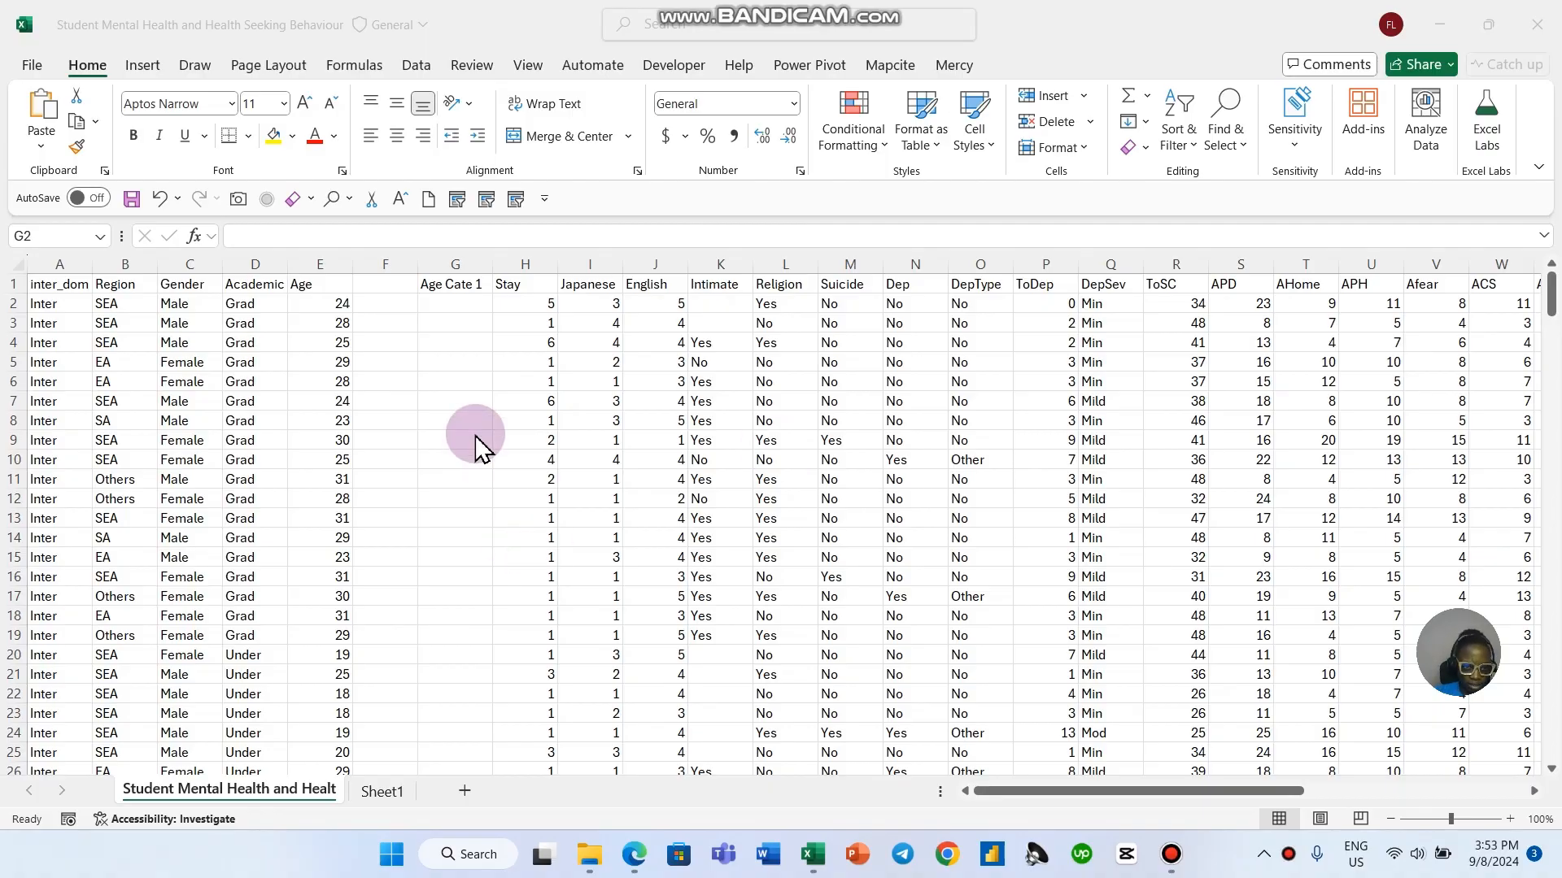
Step: Enter the logical test =E2<=18 in F2 to check the first age in the blank column beside Age
left_click(412, 301)
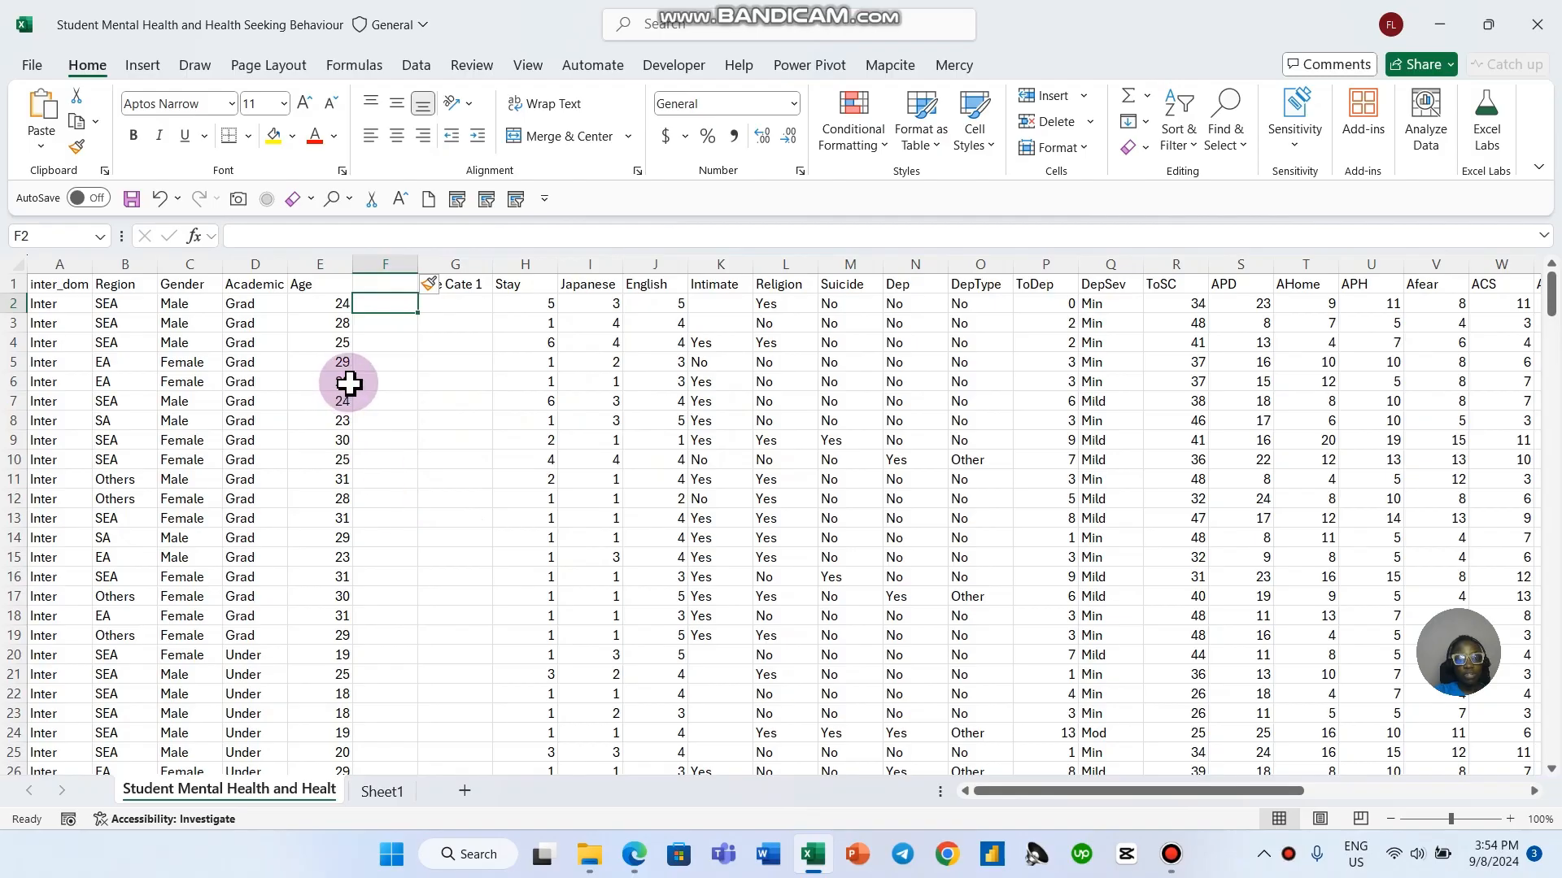
left_click(320, 306)
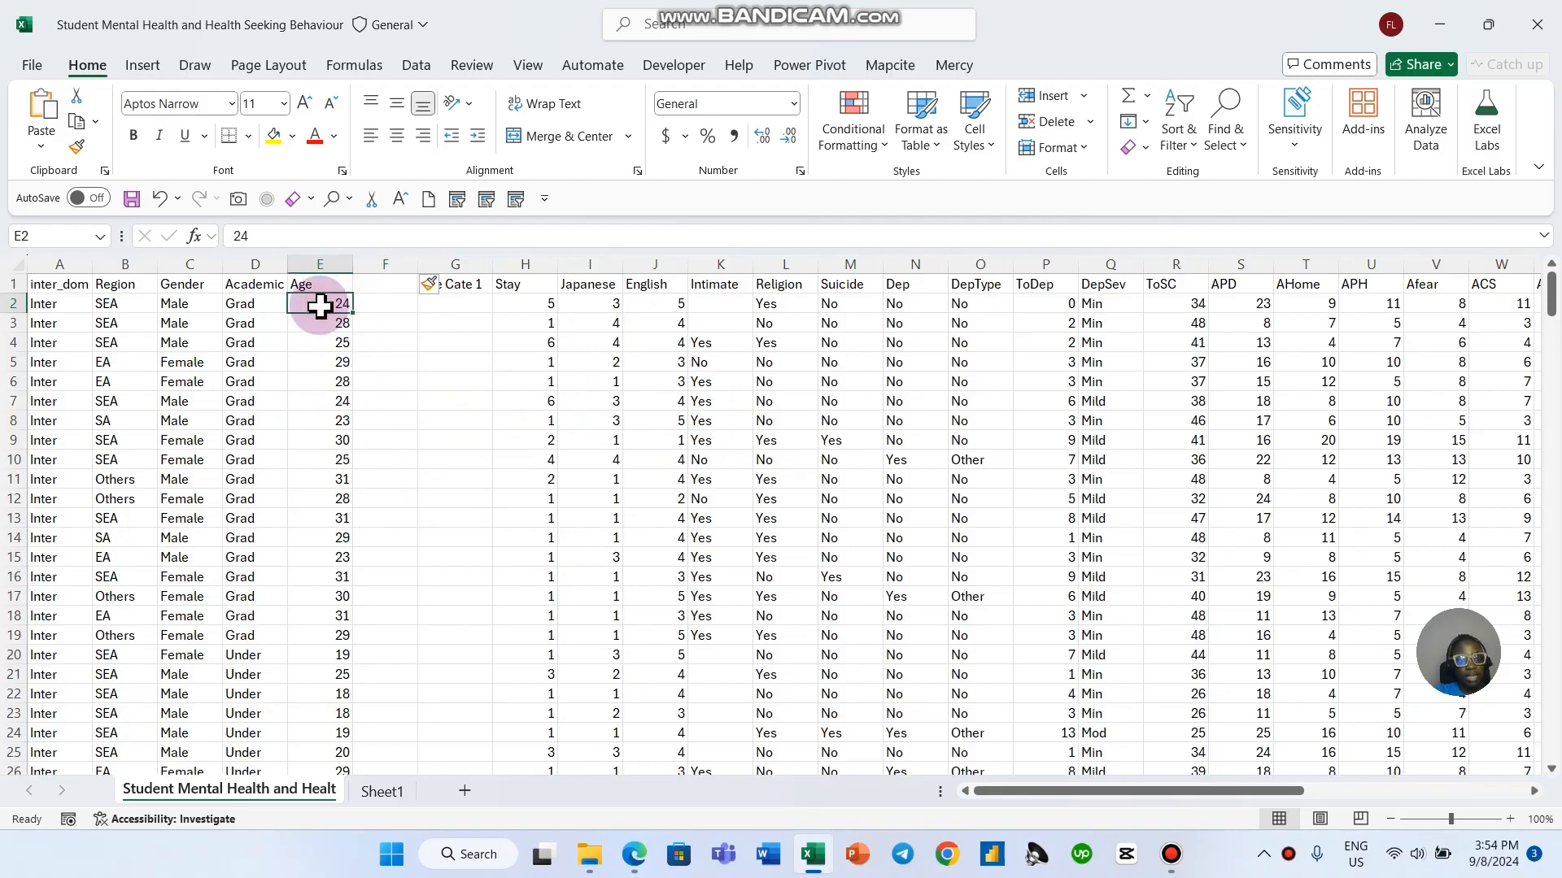
left_click(397, 310)
type("=")
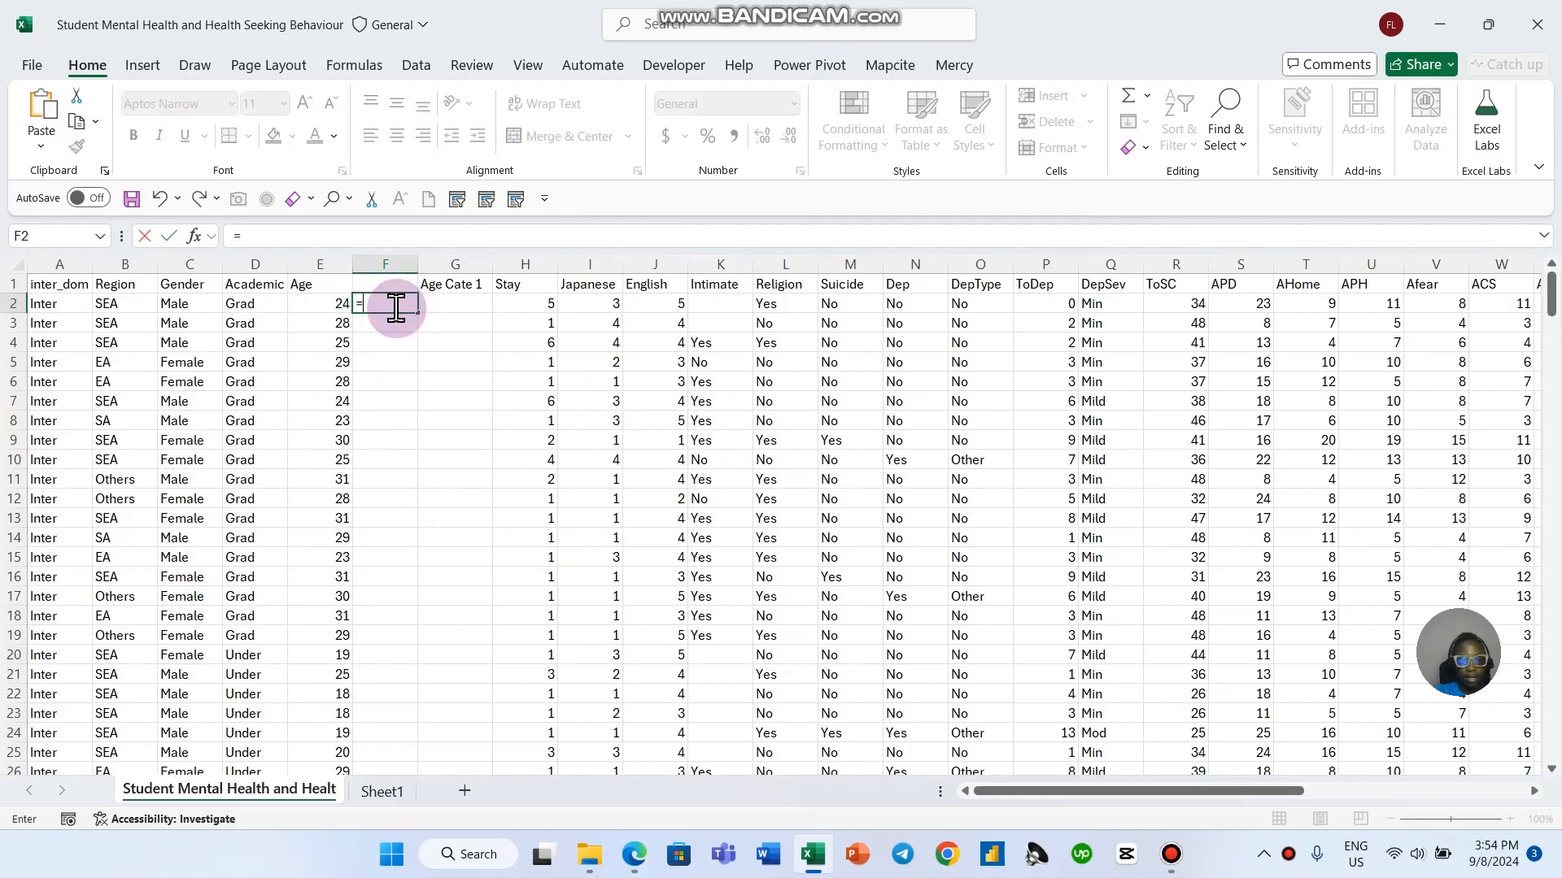
left_click(335, 308)
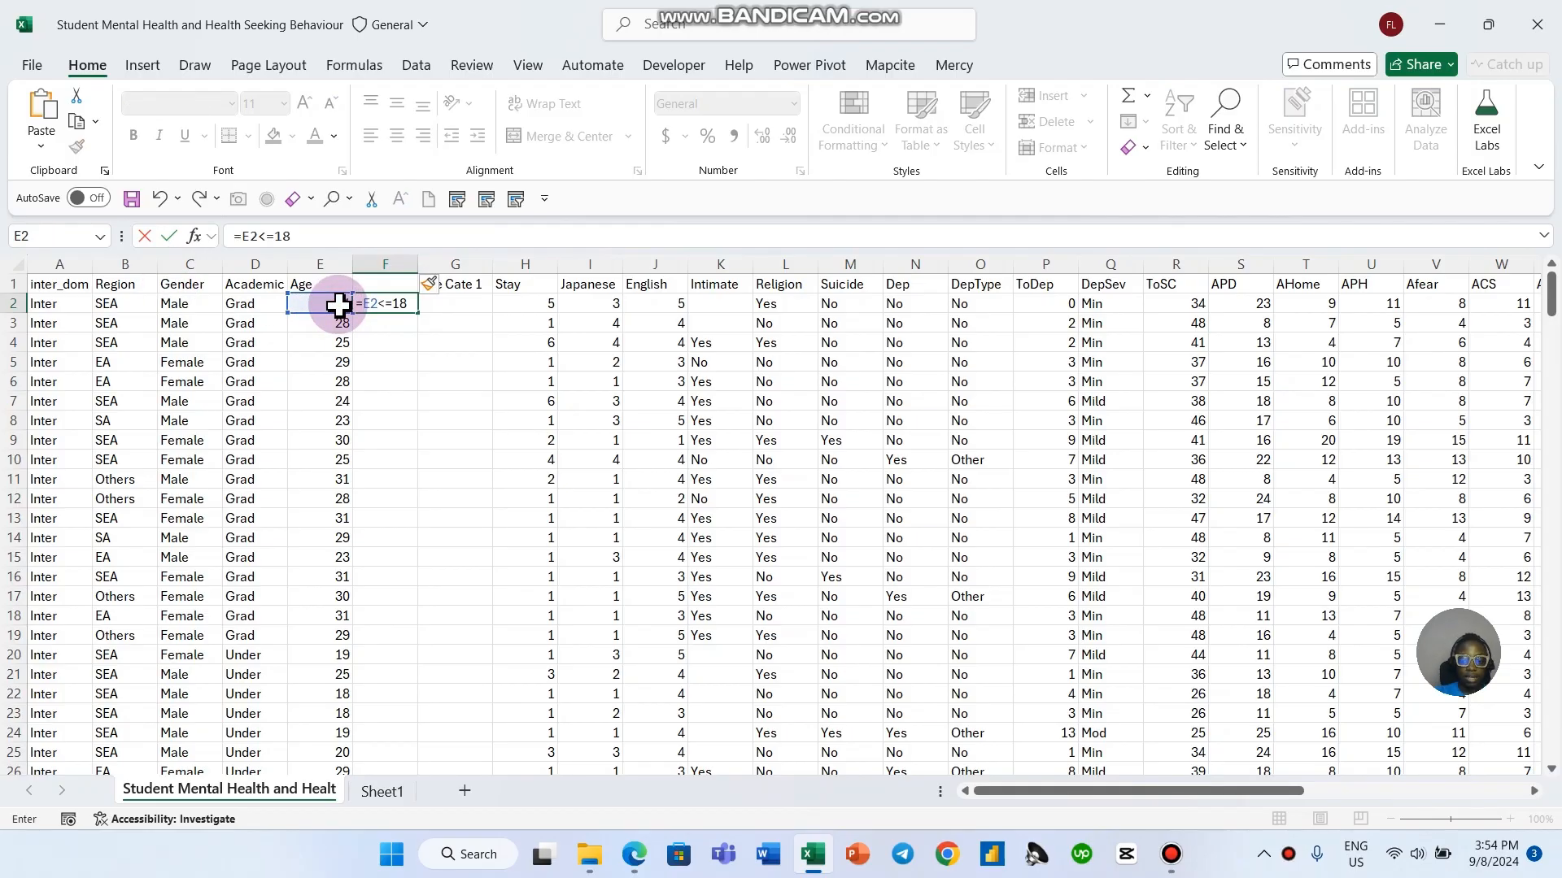
type("<=18")
key("Return")
left_click(370, 304)
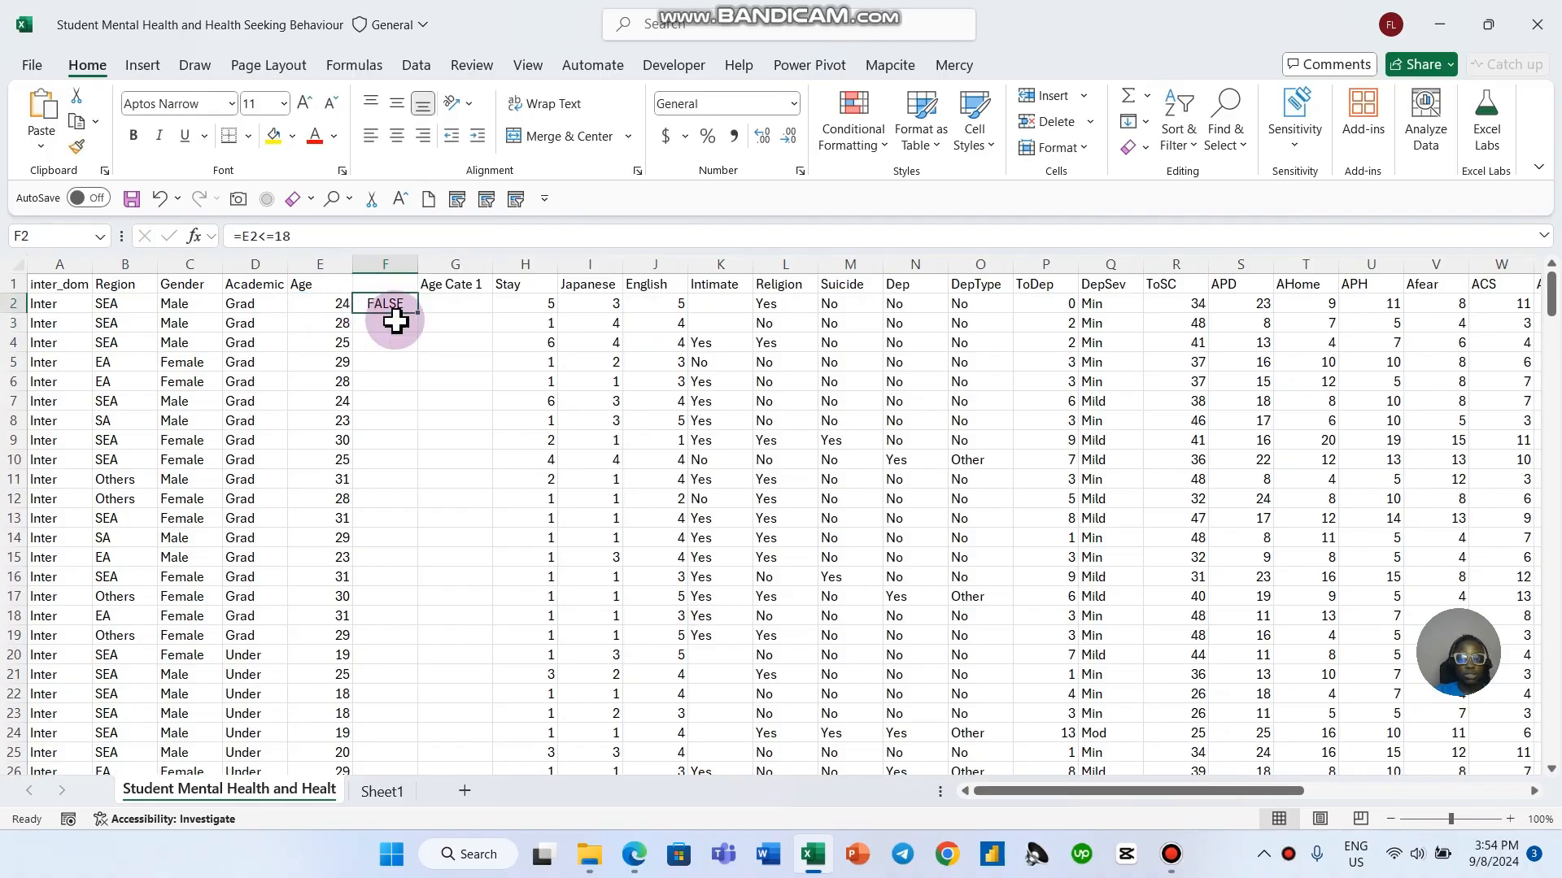
left_click(366, 236)
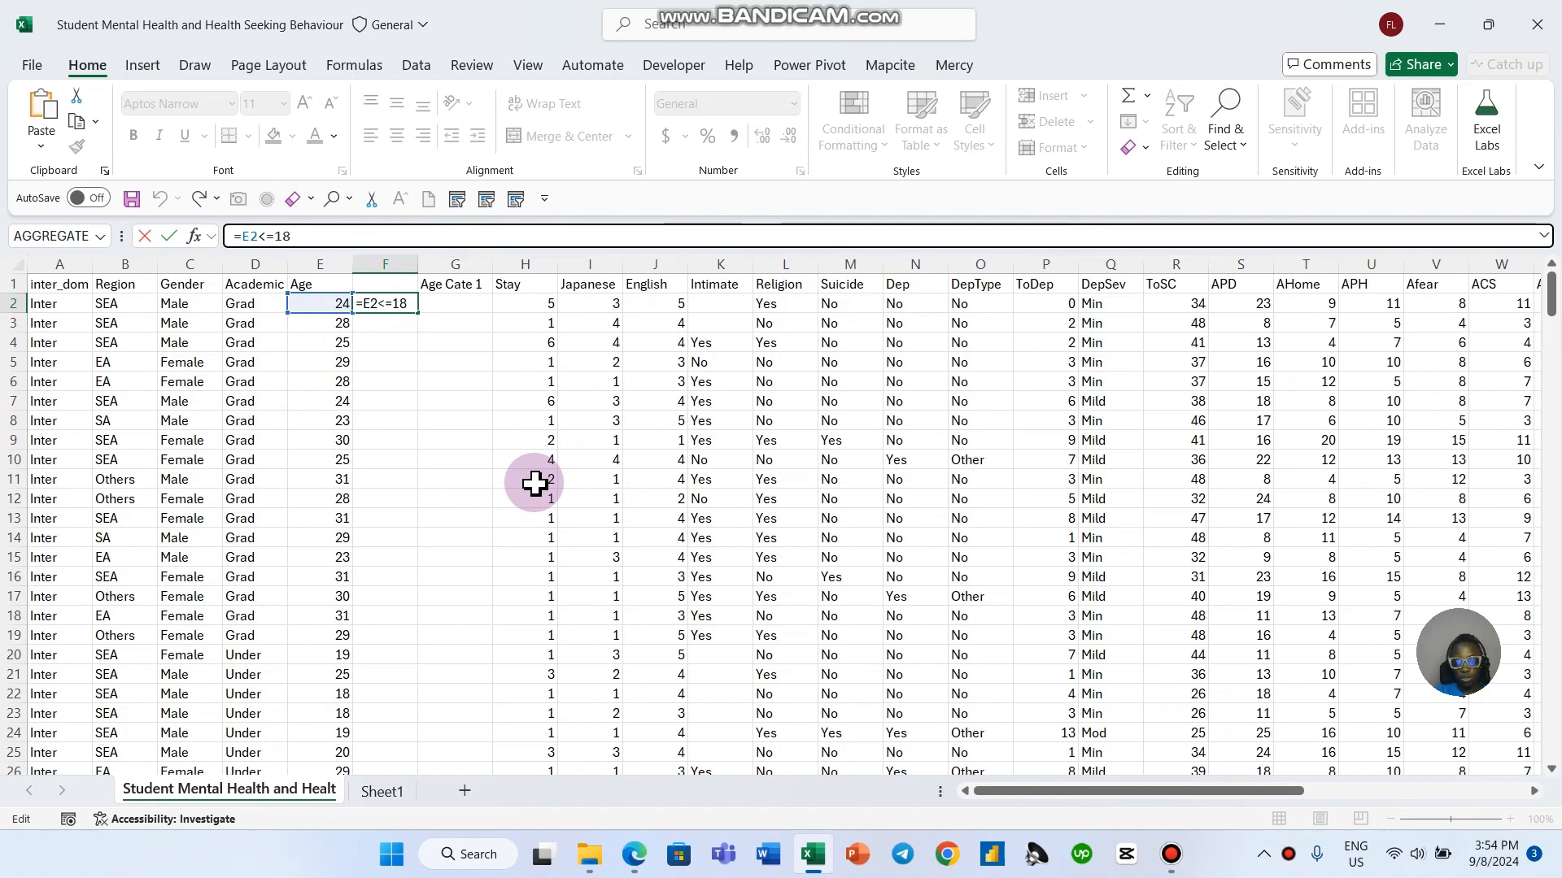
key("Return")
Step: Fill the logical test from F2 down column F for all age rows and review the results
left_click(391, 305)
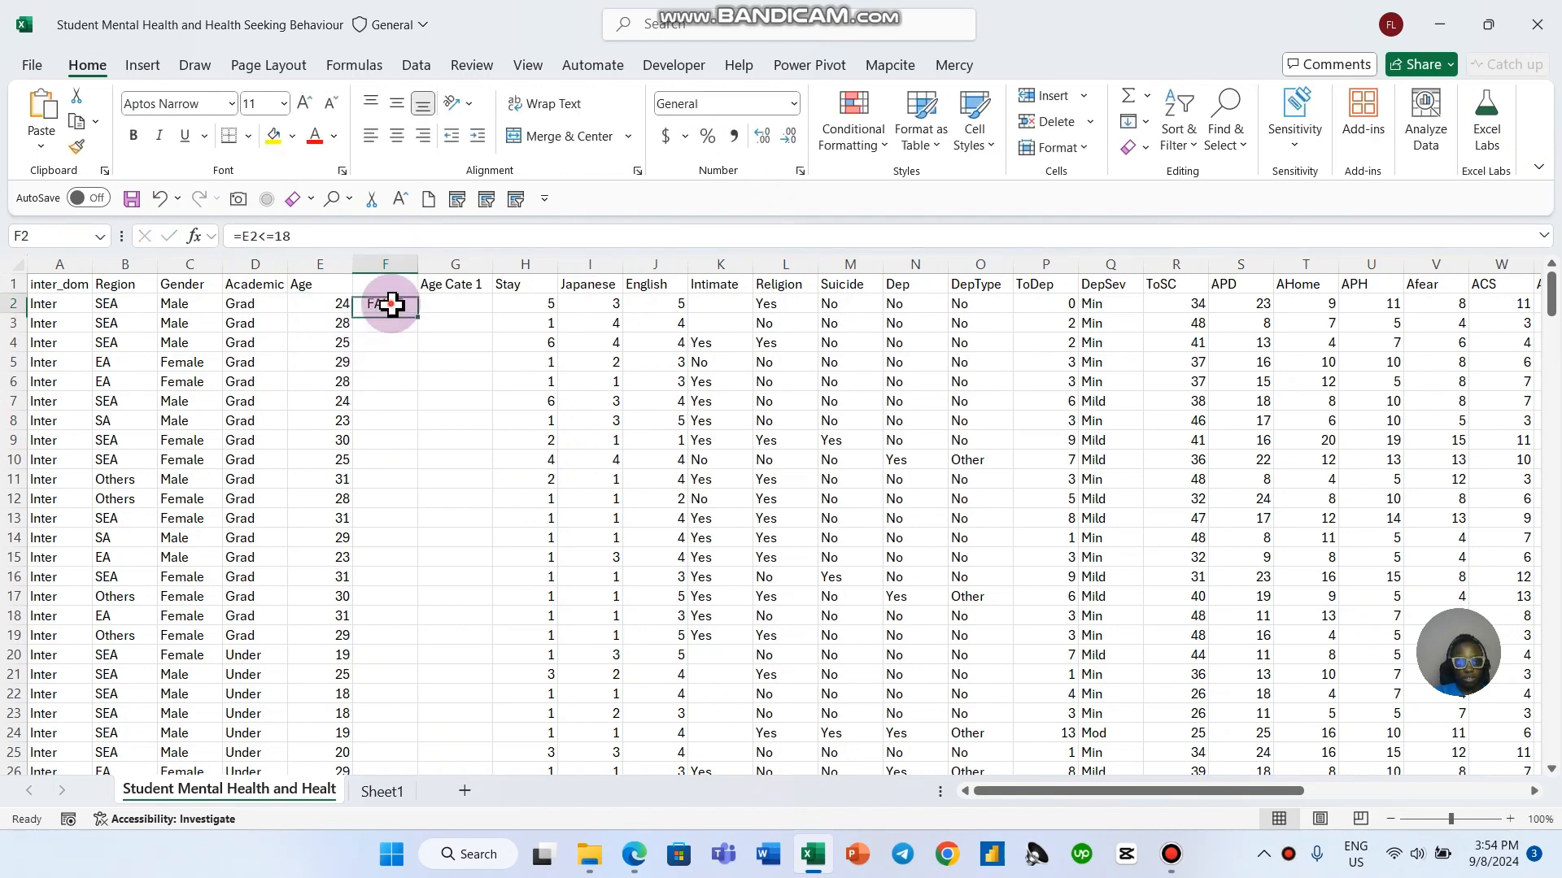
double_click(417, 314)
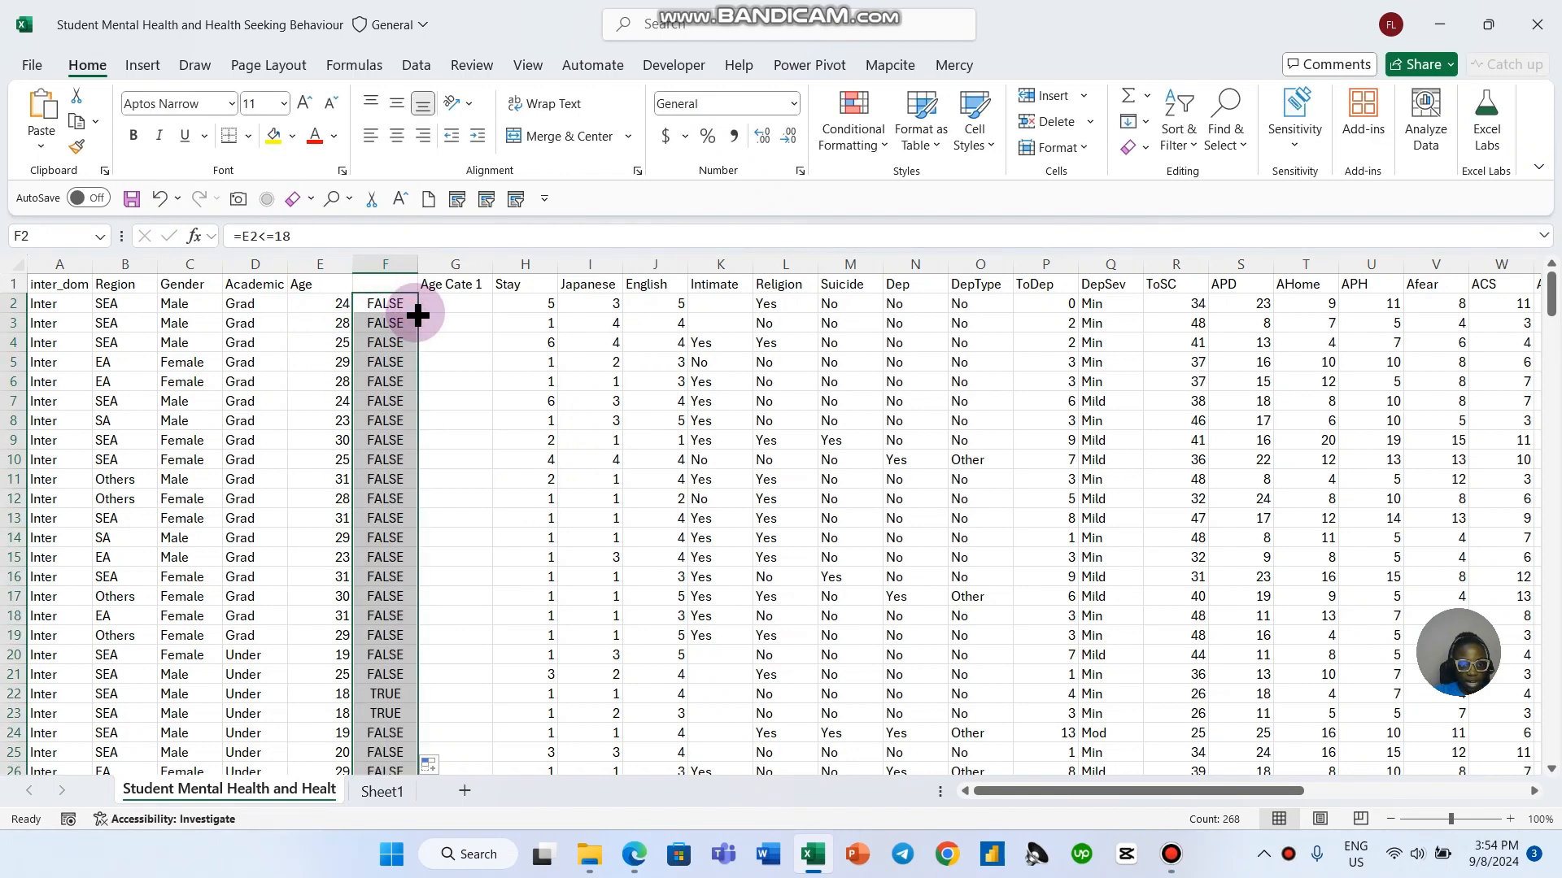
scroll(417, 314, "down", 20)
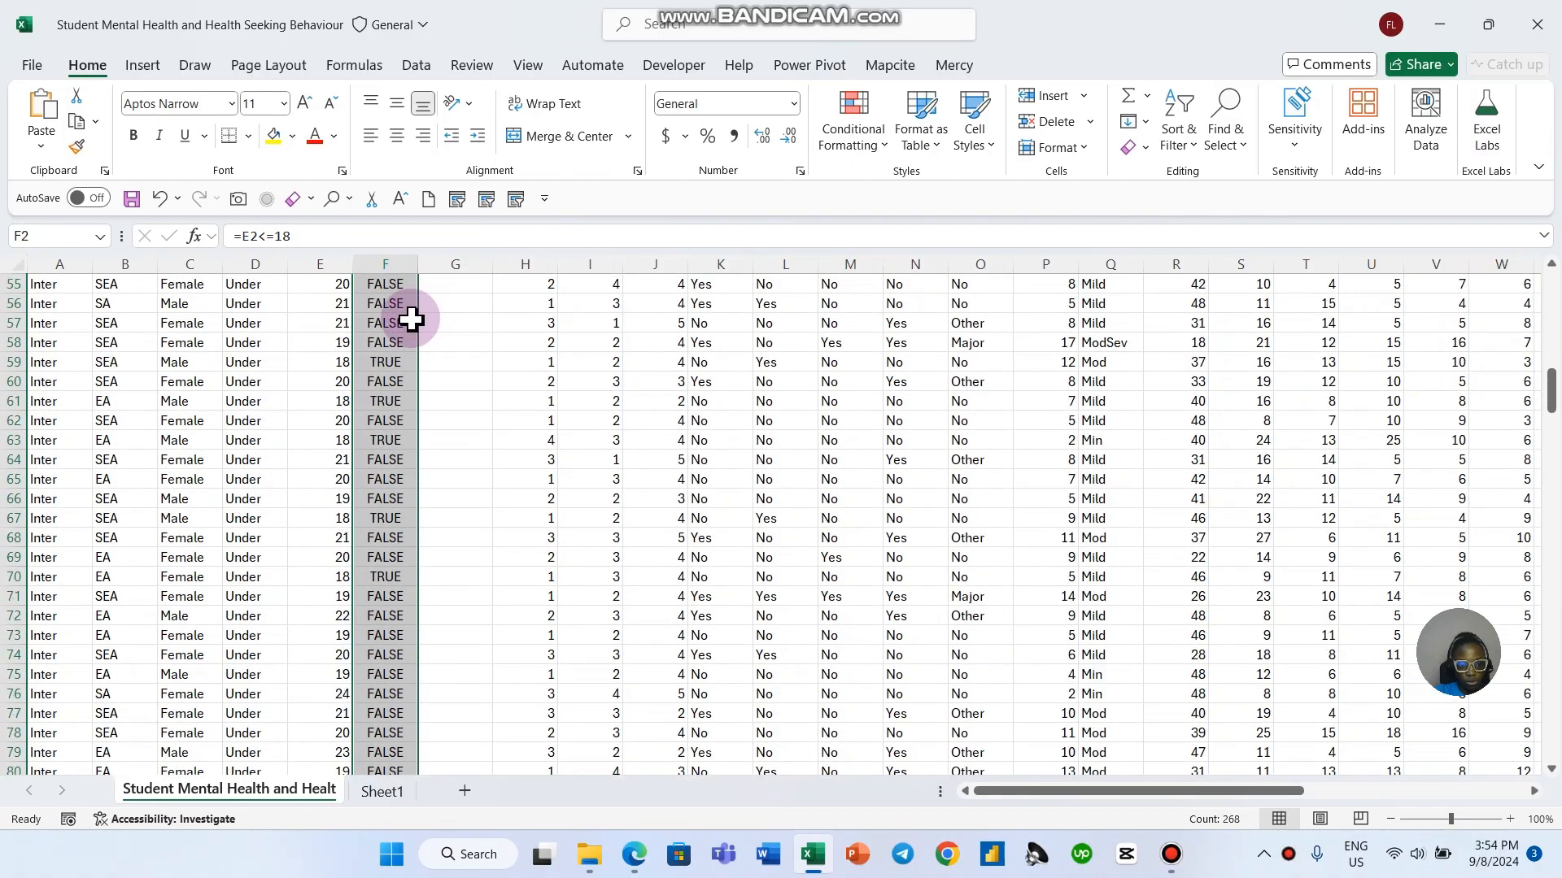
scroll(400, 348, "up", 20)
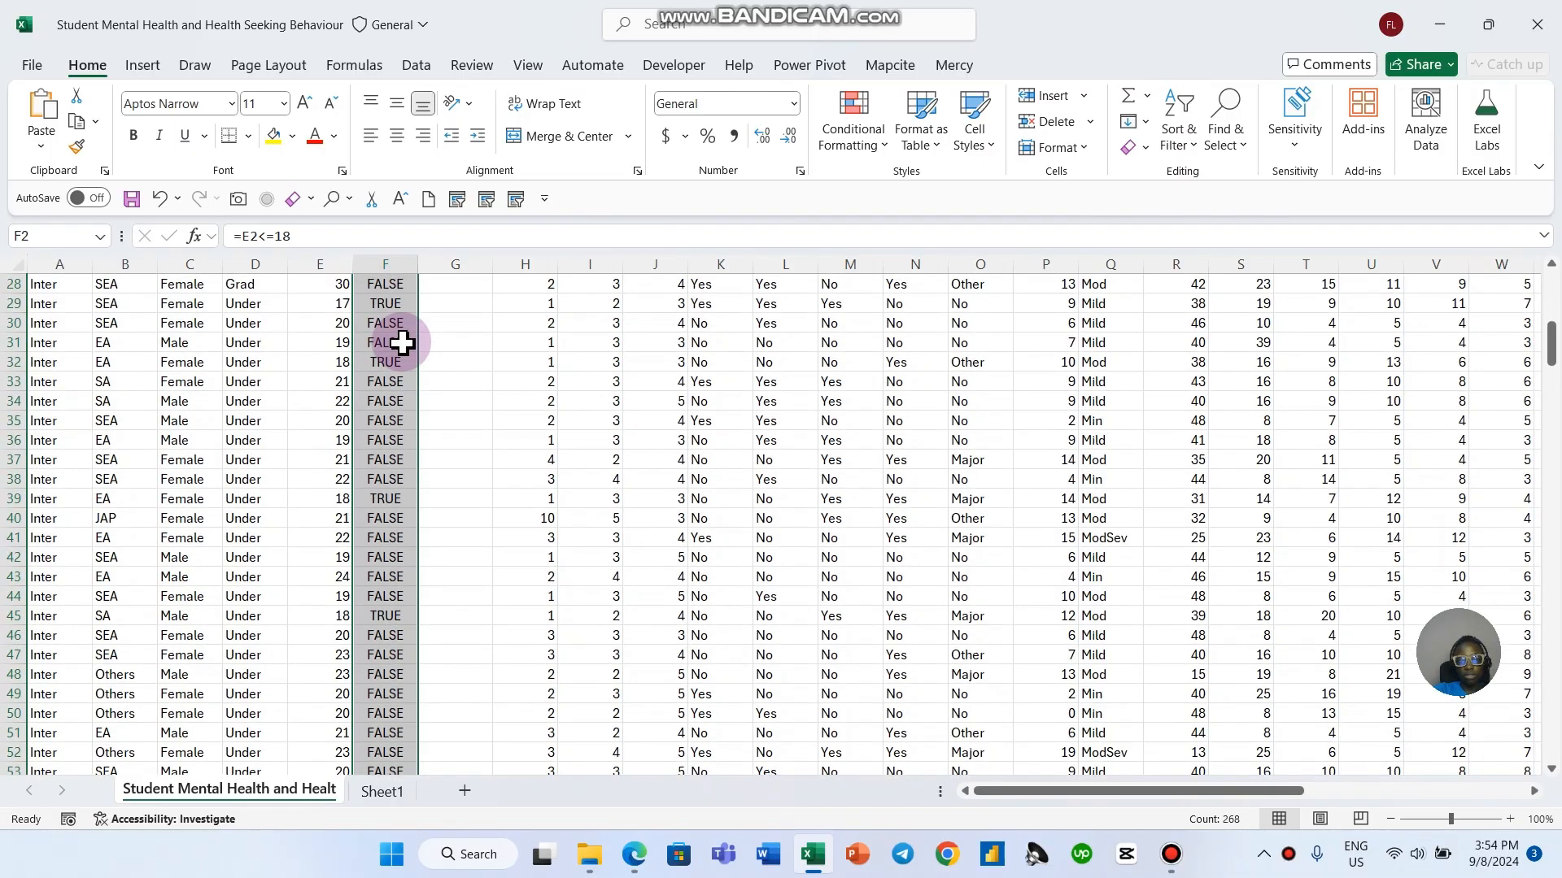
left_click(436, 340)
left_click(381, 301)
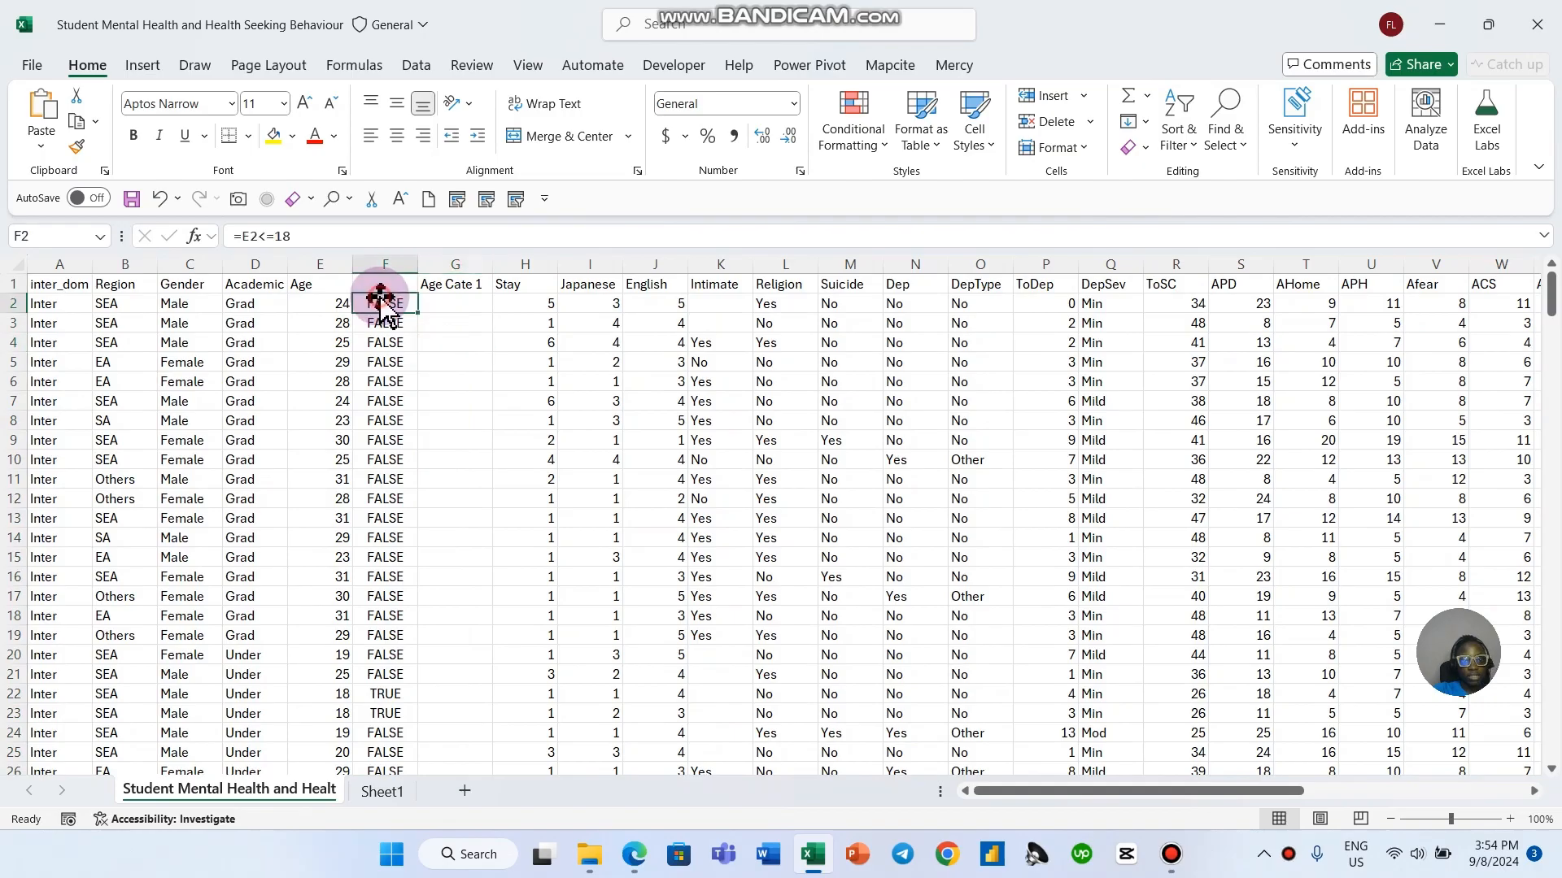
Step: Enter the formula =IF(E2<=18,) in G2 under Age Cate 1, leaving the value if true empty
left_click(446, 284)
left_click(447, 306)
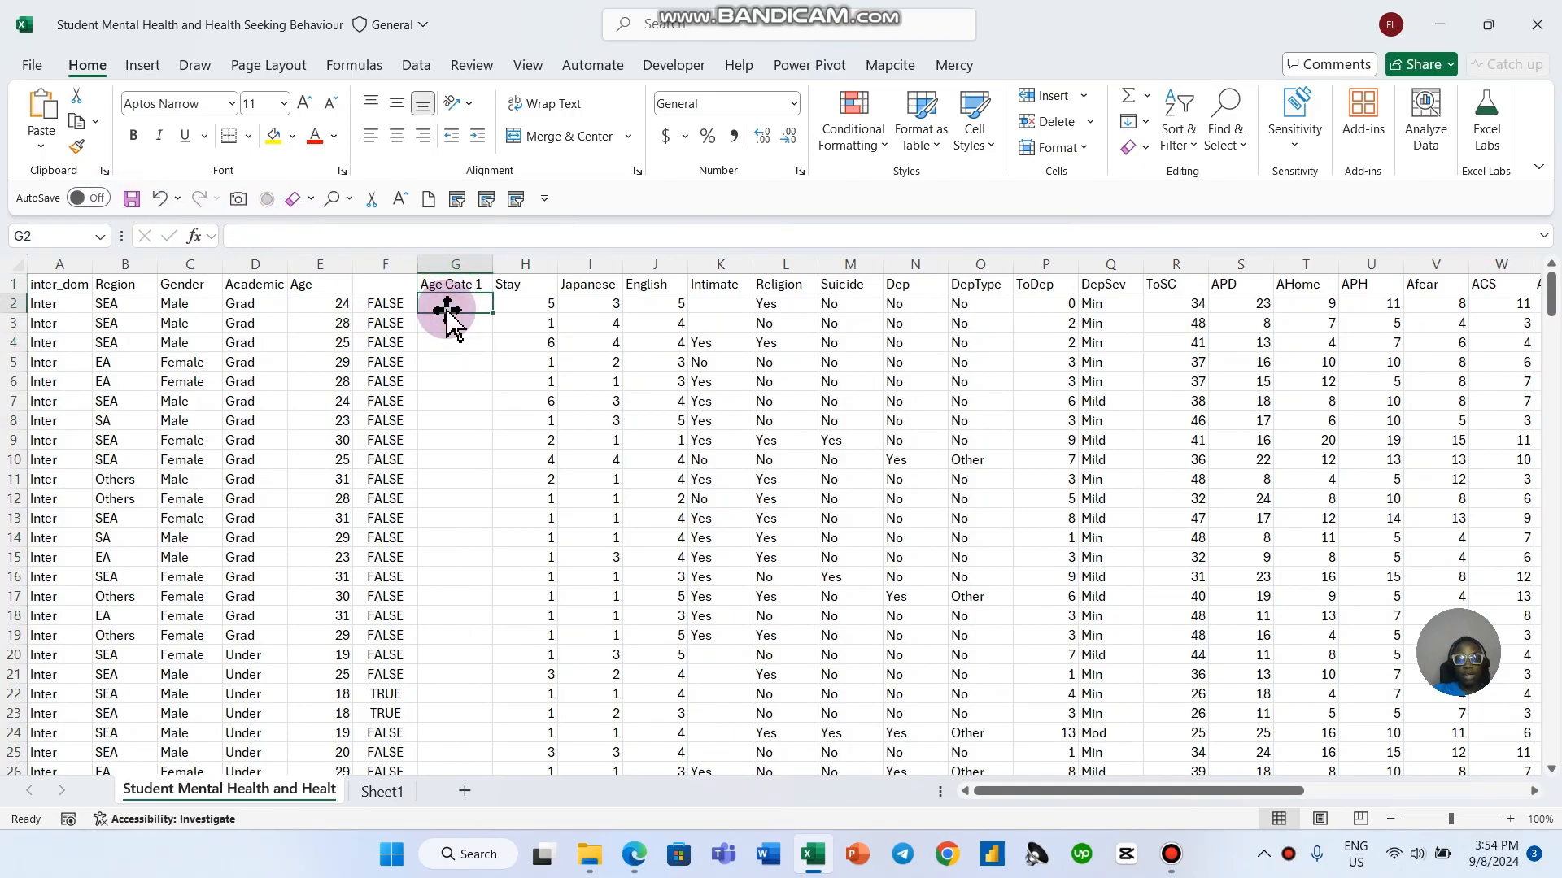
type("=IF(")
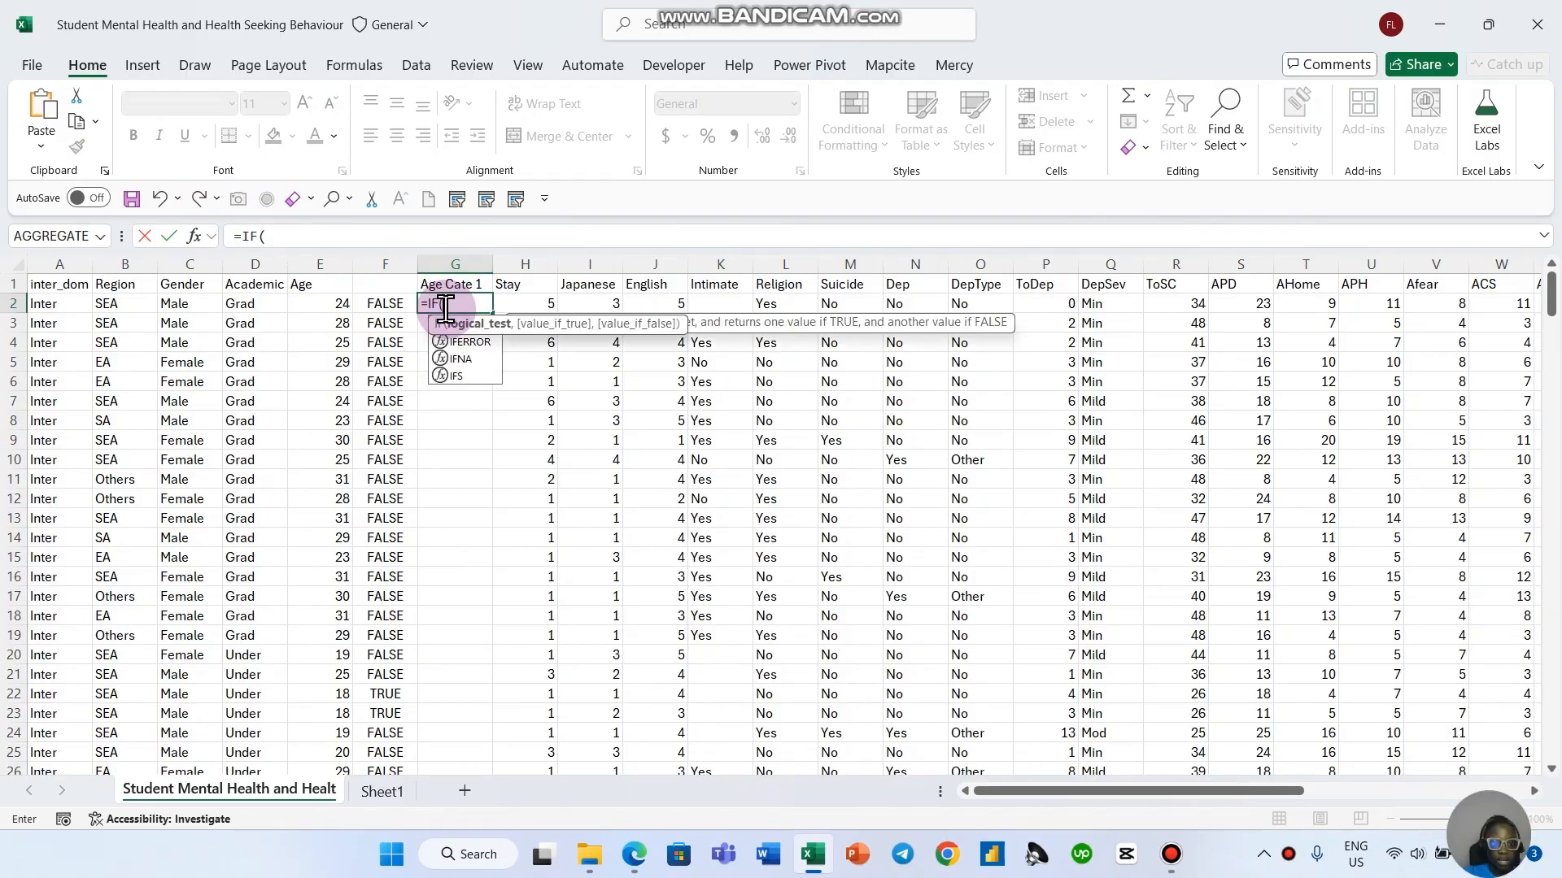
left_click(330, 303)
type("<")
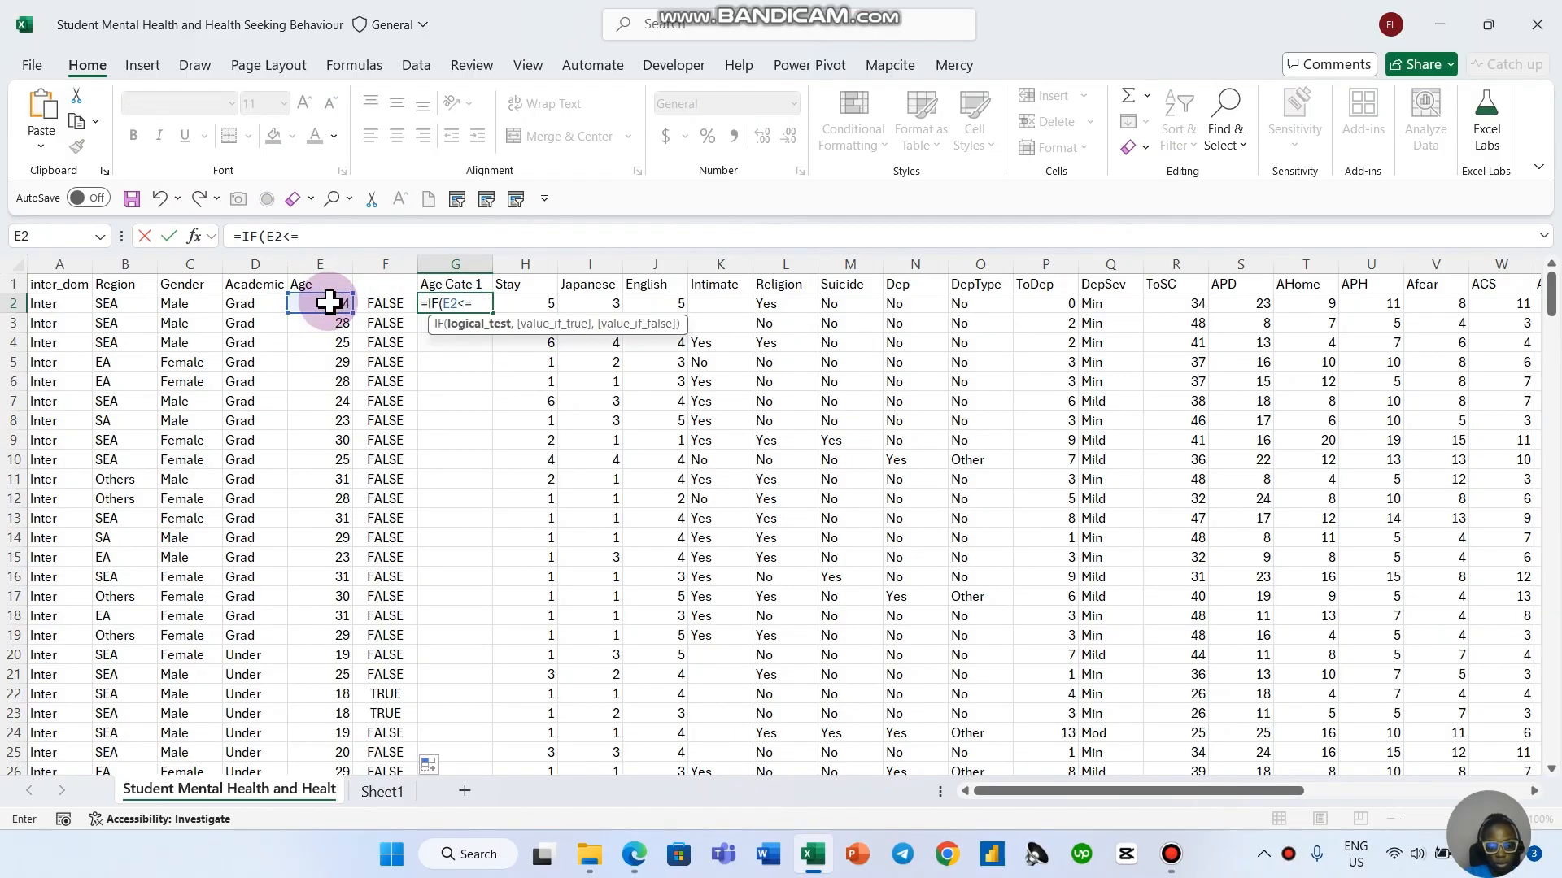
type("=18,")
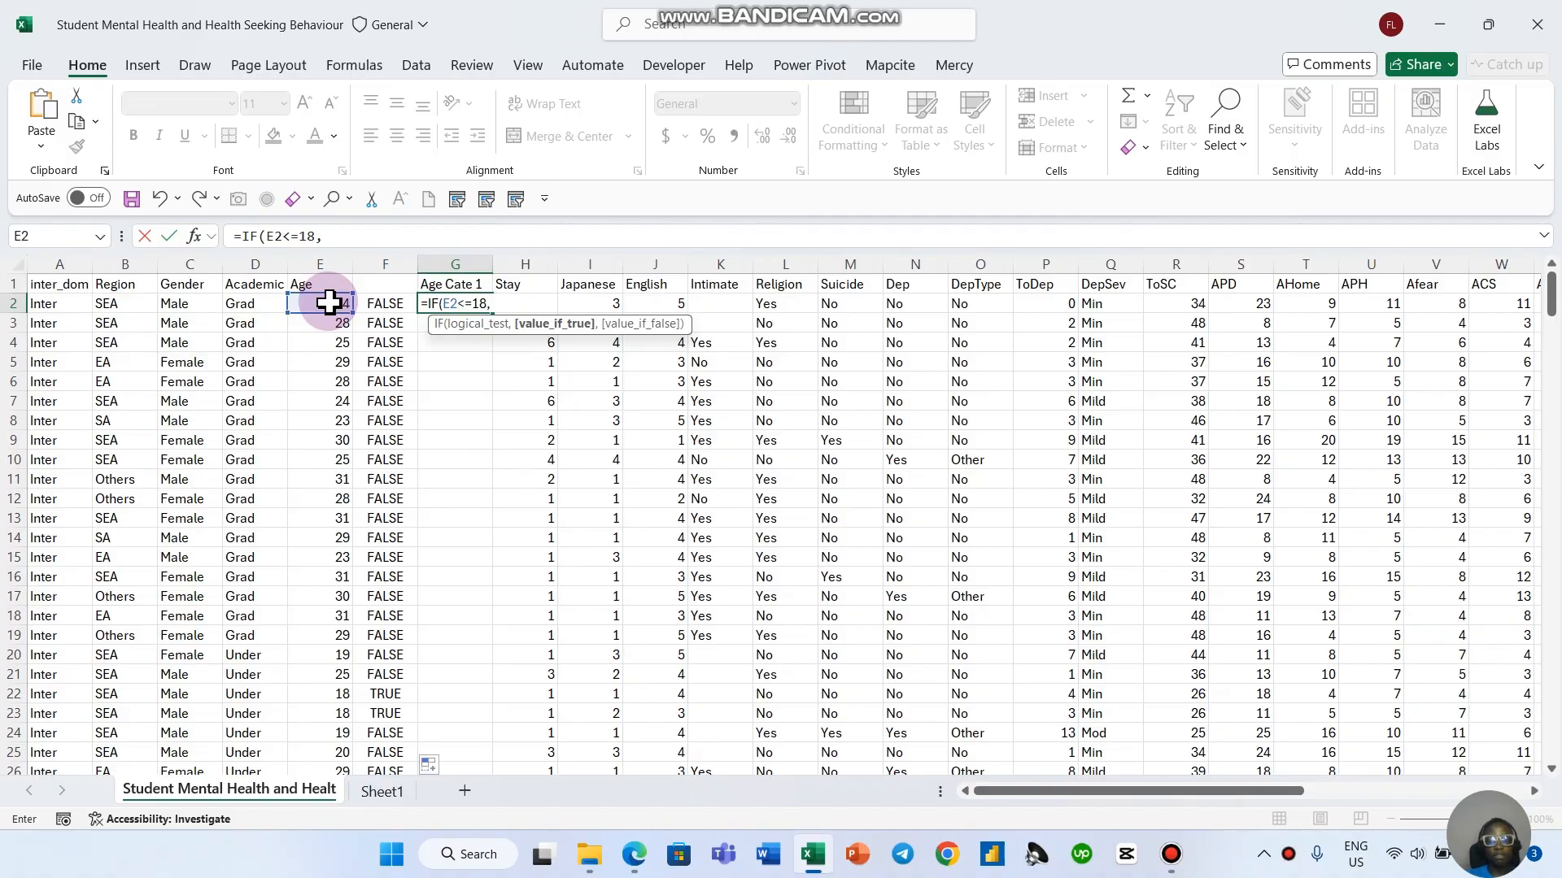
key("Tab")
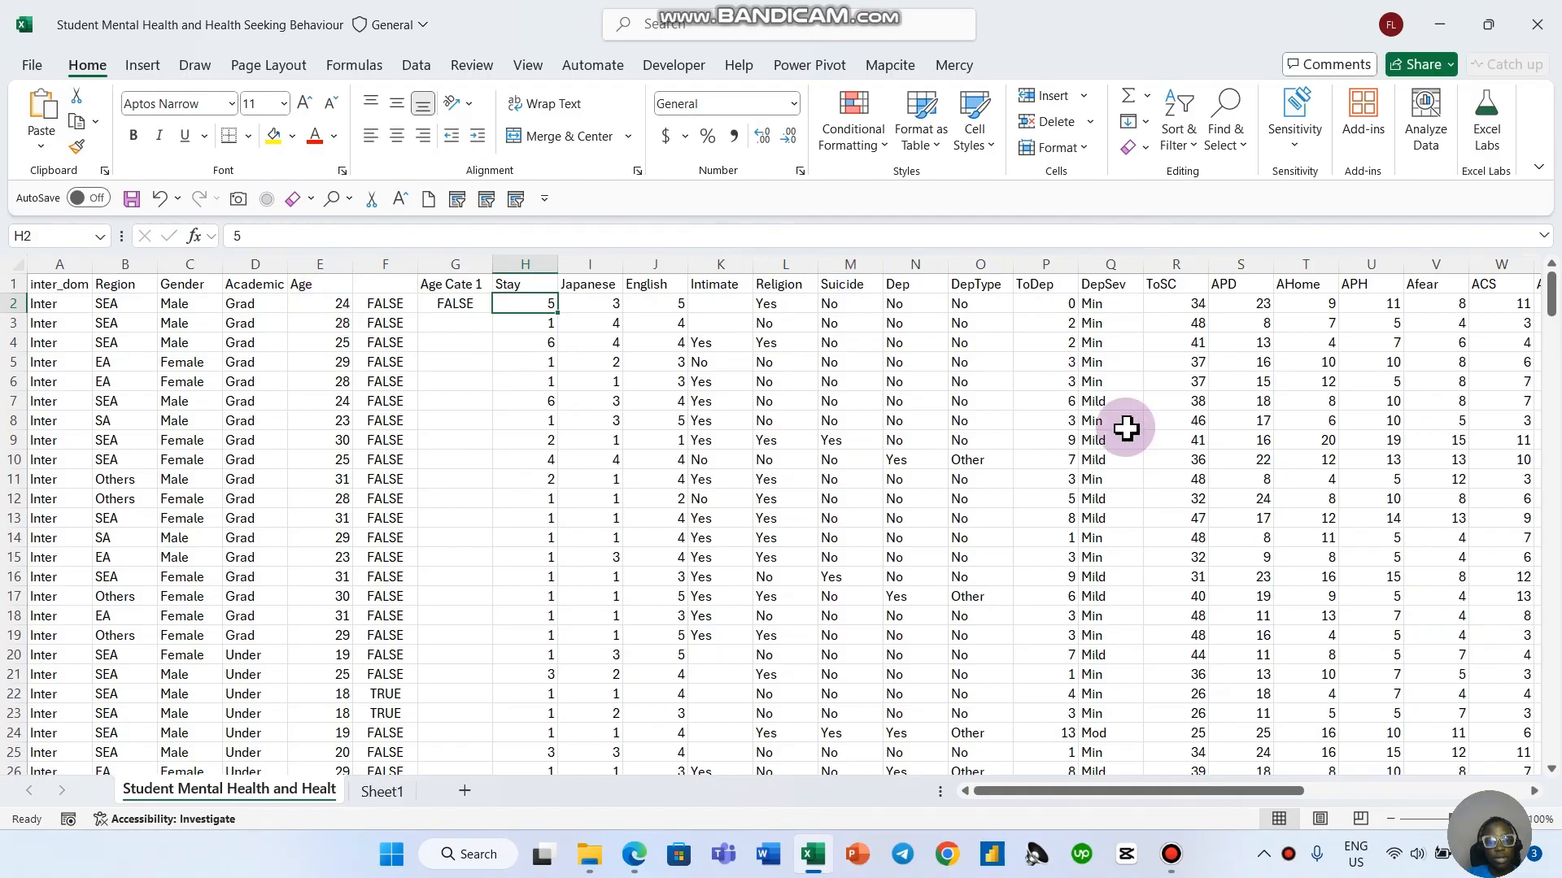
left_click_drag(1487, 808, 1469, 620)
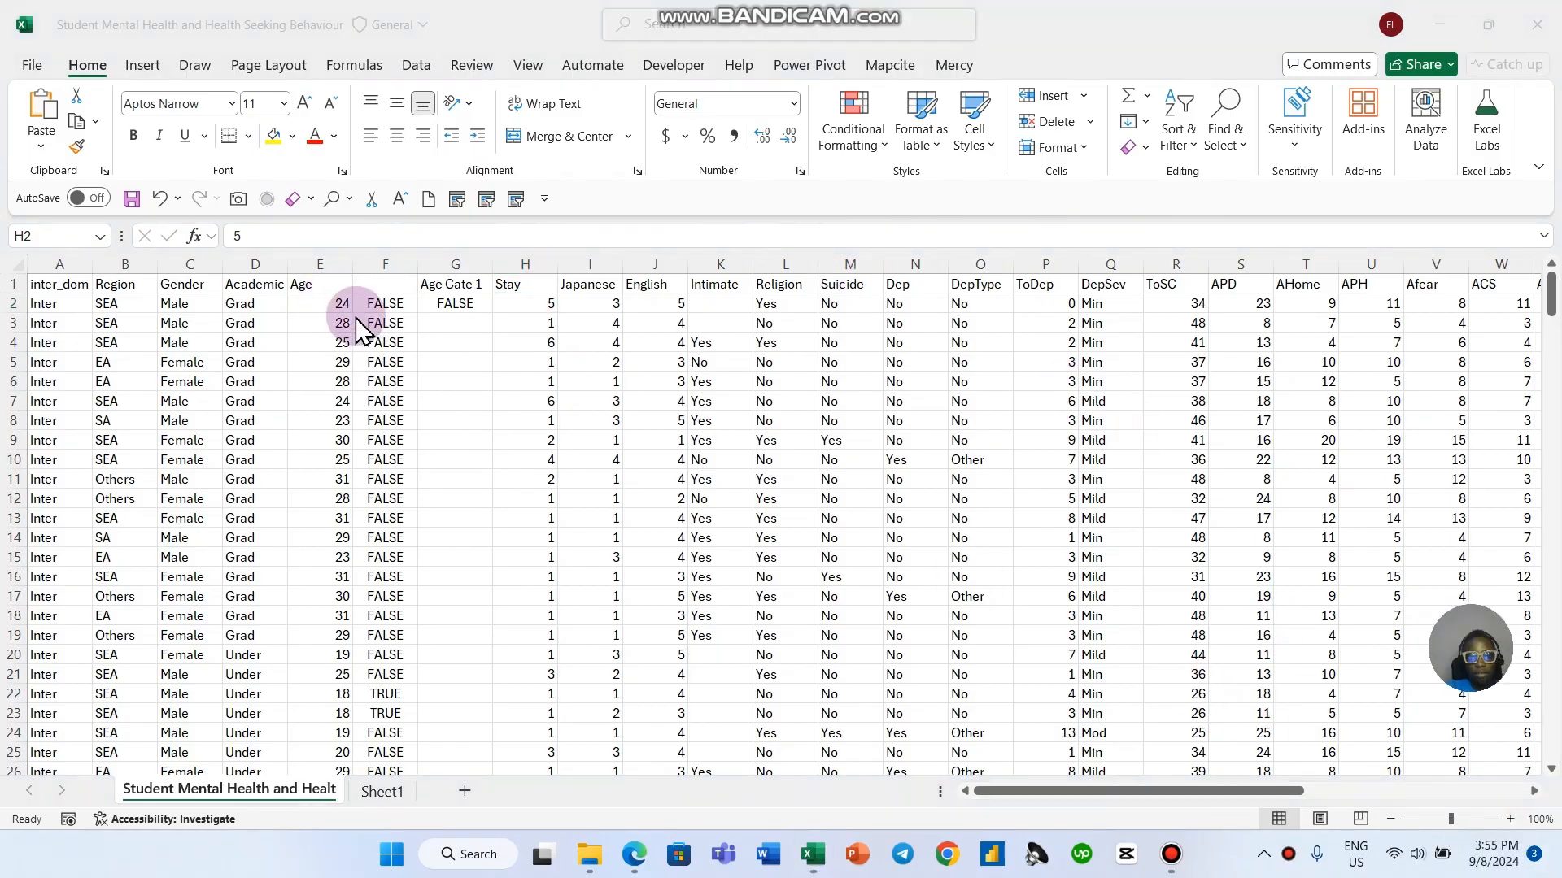
Step: Reopen the IF formula in G2 and shorten it to =IF(E2<=18, ready for the value if true
double_click(449, 306)
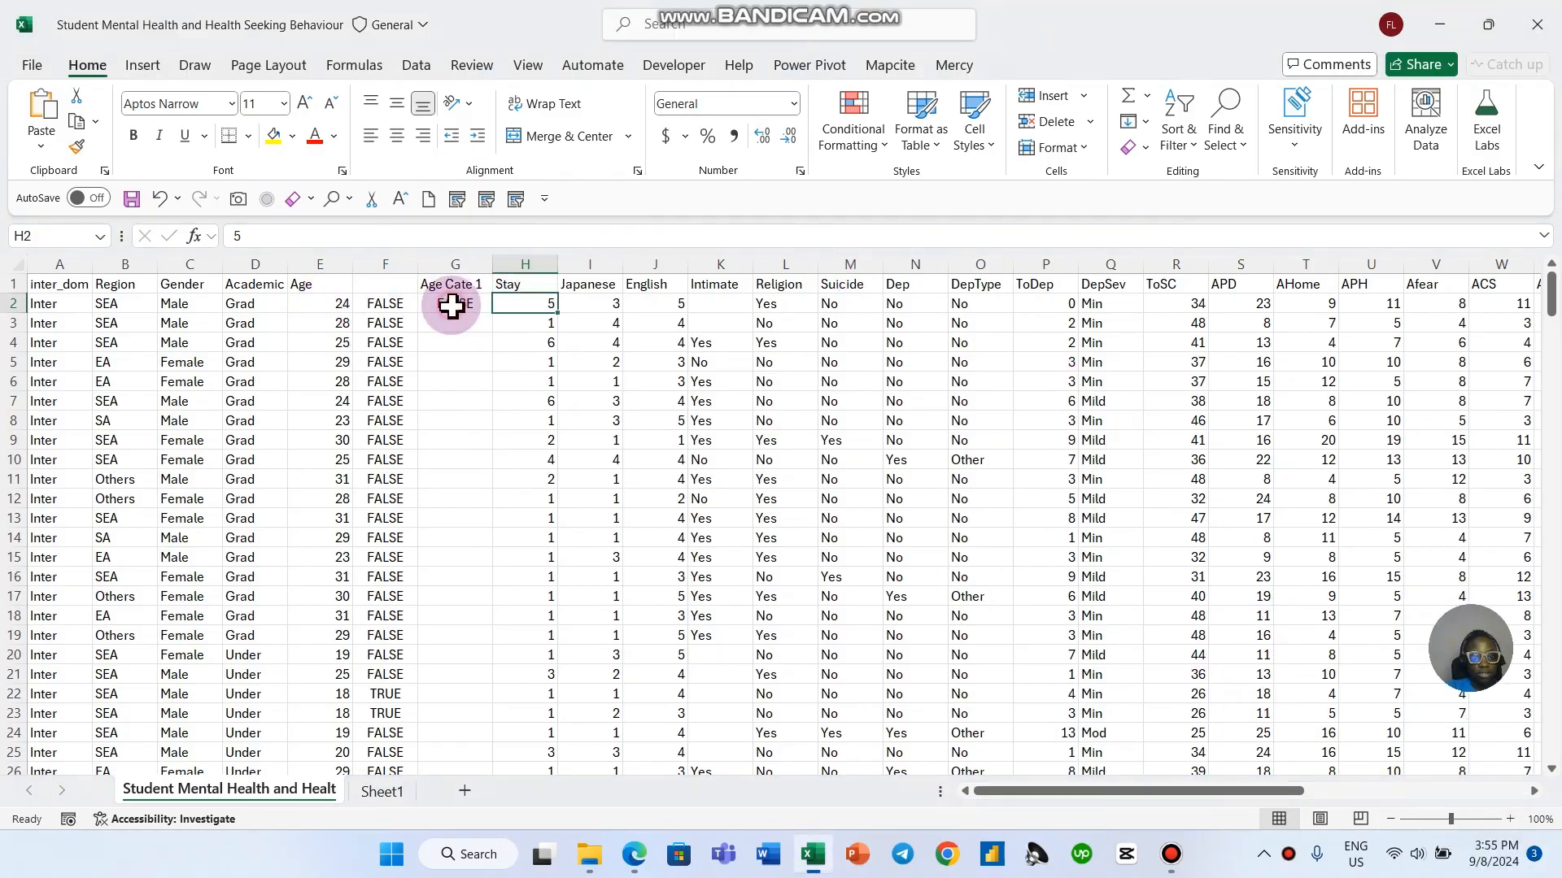
left_click(460, 301)
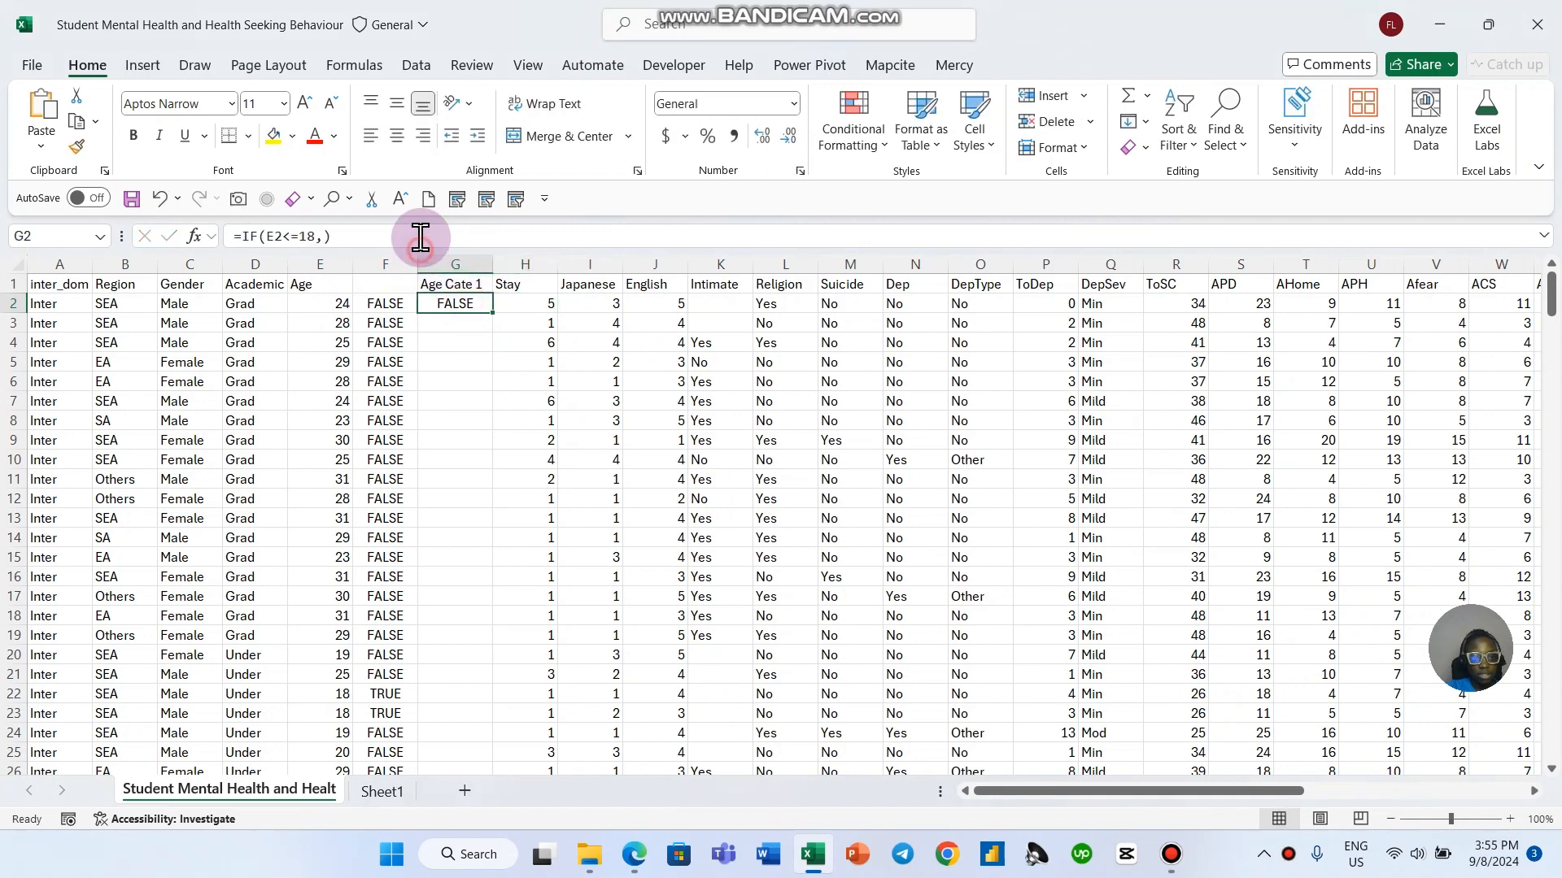
left_click(425, 235)
key("BackSpace")
key("BackSpace")
key("BackSpace")
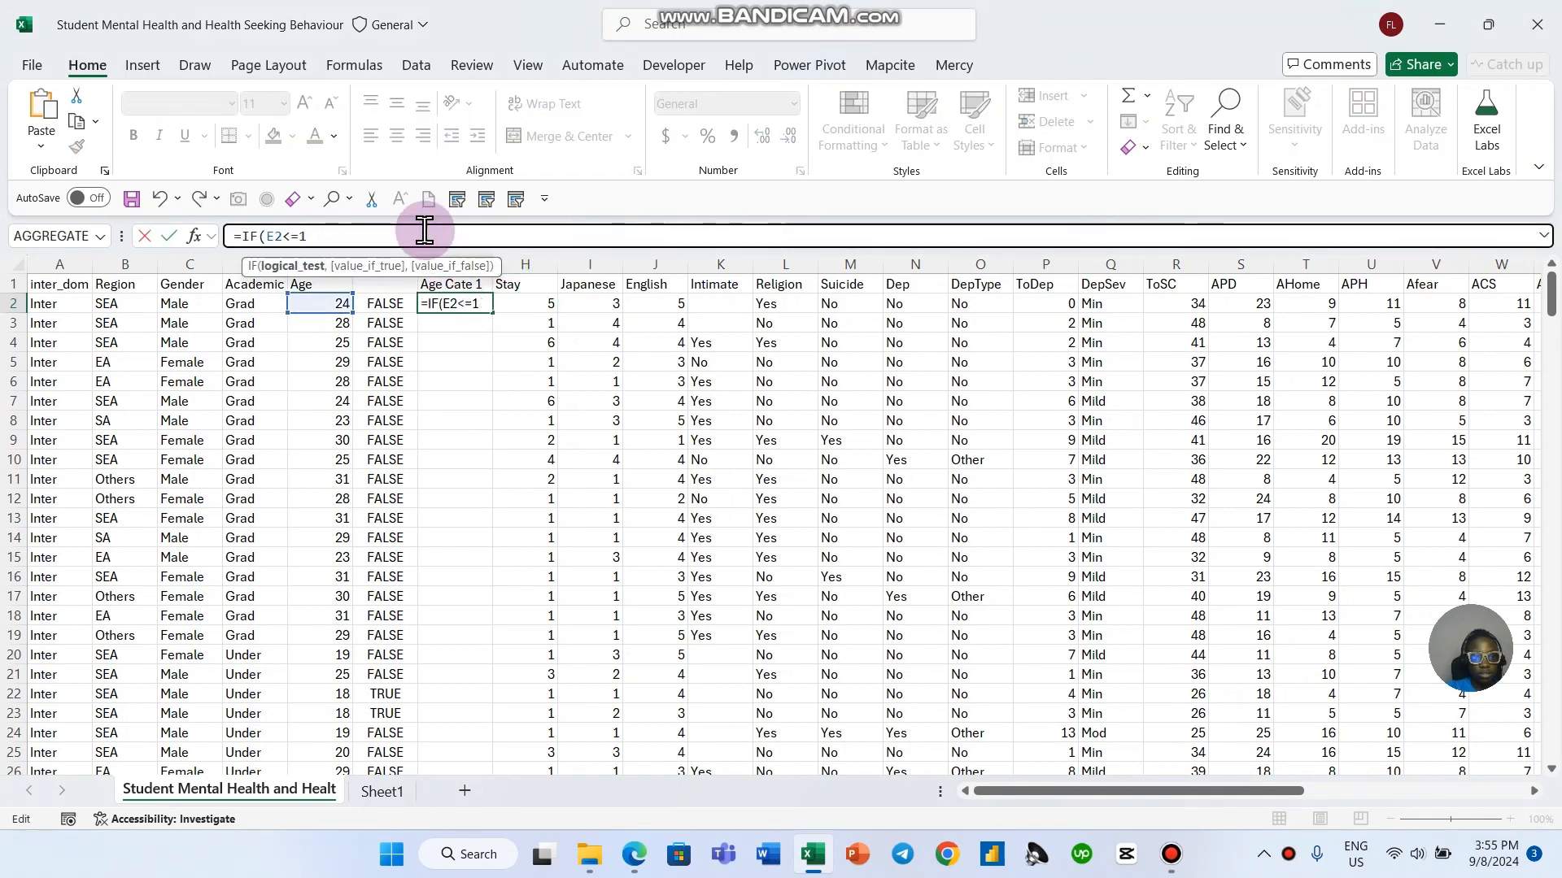
type("8,")
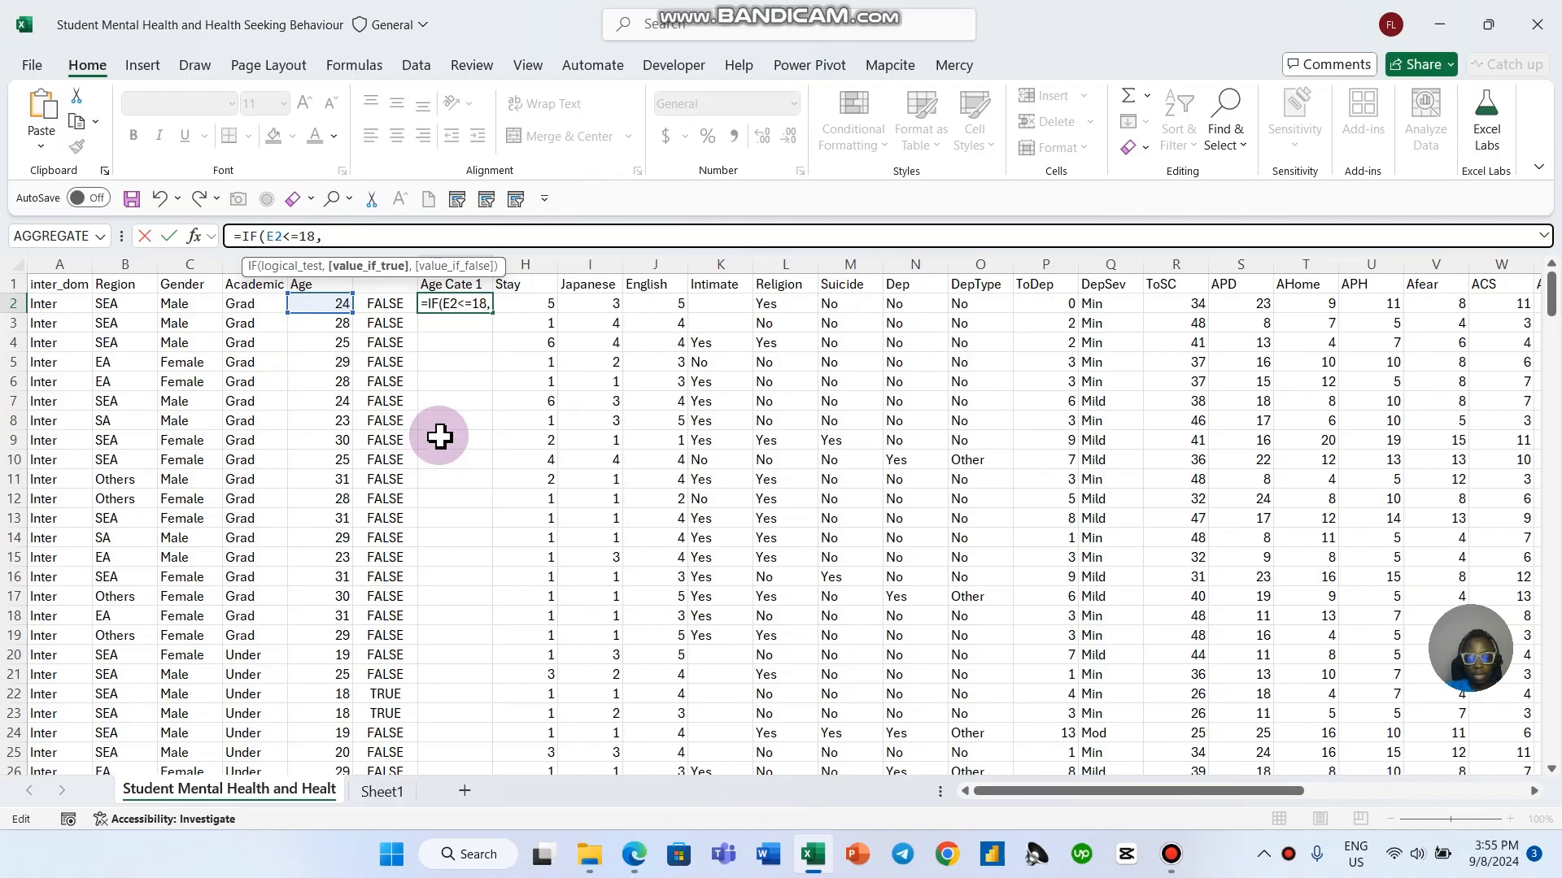
Step: Try to enter the IF formula in G2 with only its logical test, as =IF(E2<=18)
key("BackSpace")
key("Return")
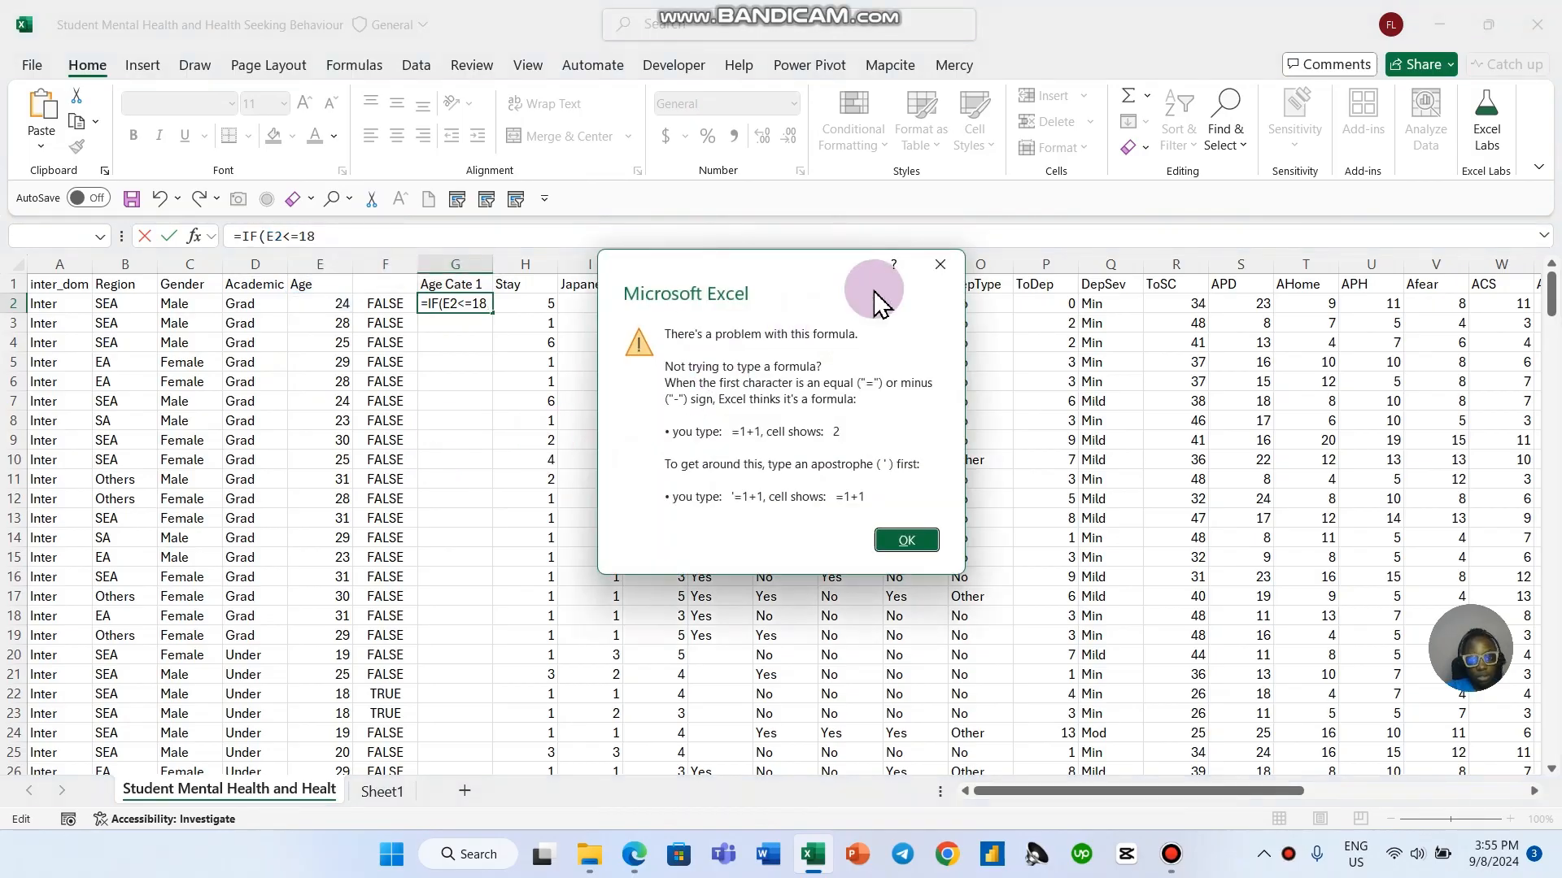
left_click(942, 264)
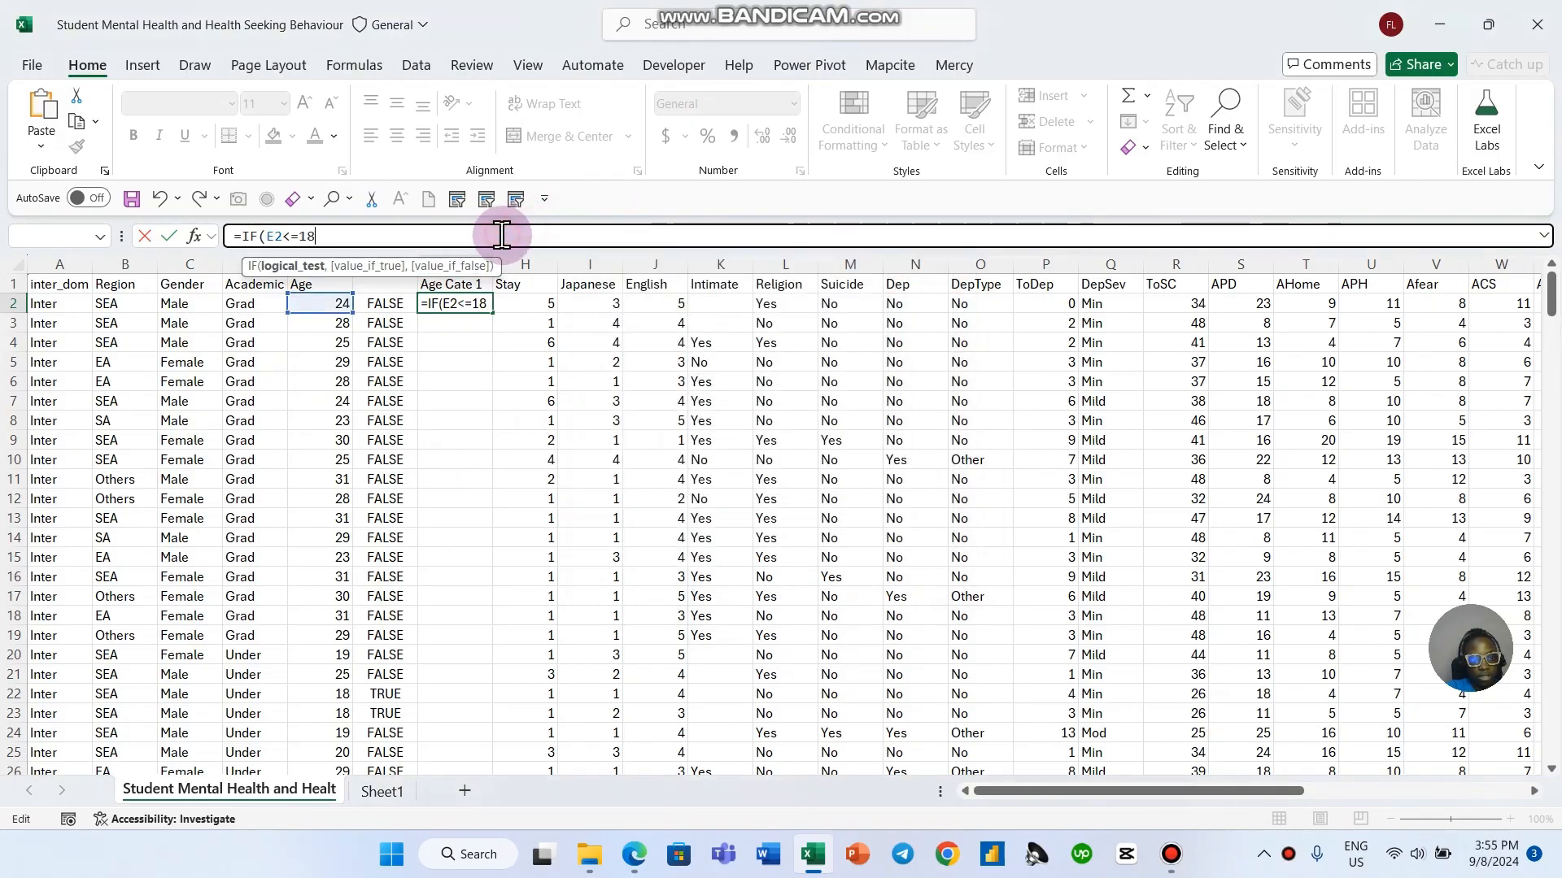
type(")")
key("Return")
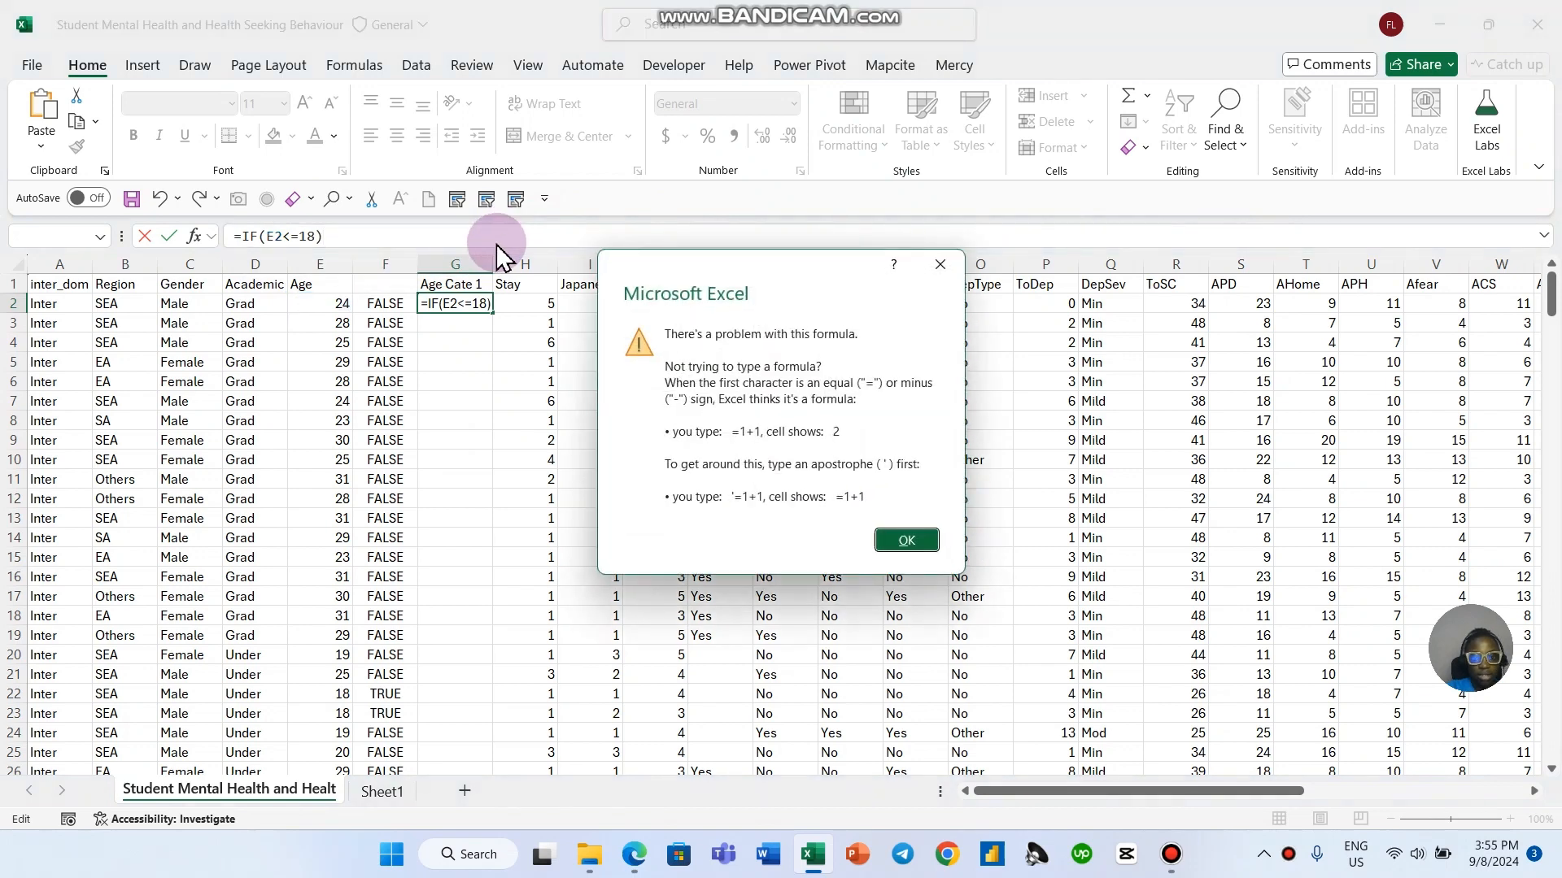
left_click(943, 265)
left_click(552, 268)
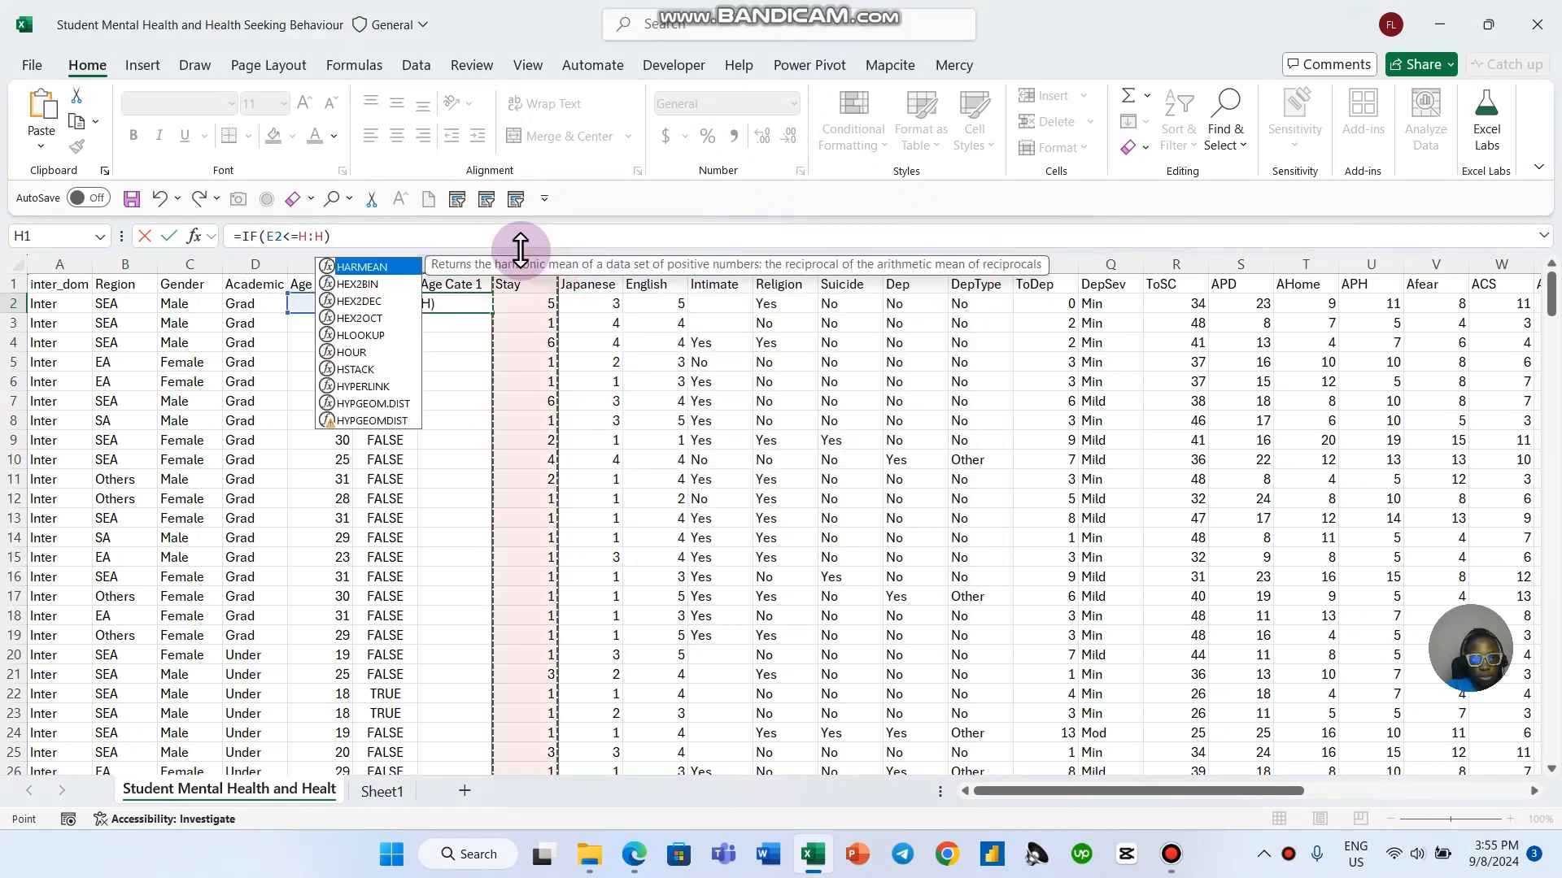
key("Escape")
key("Escape")
key("ctrl+z")
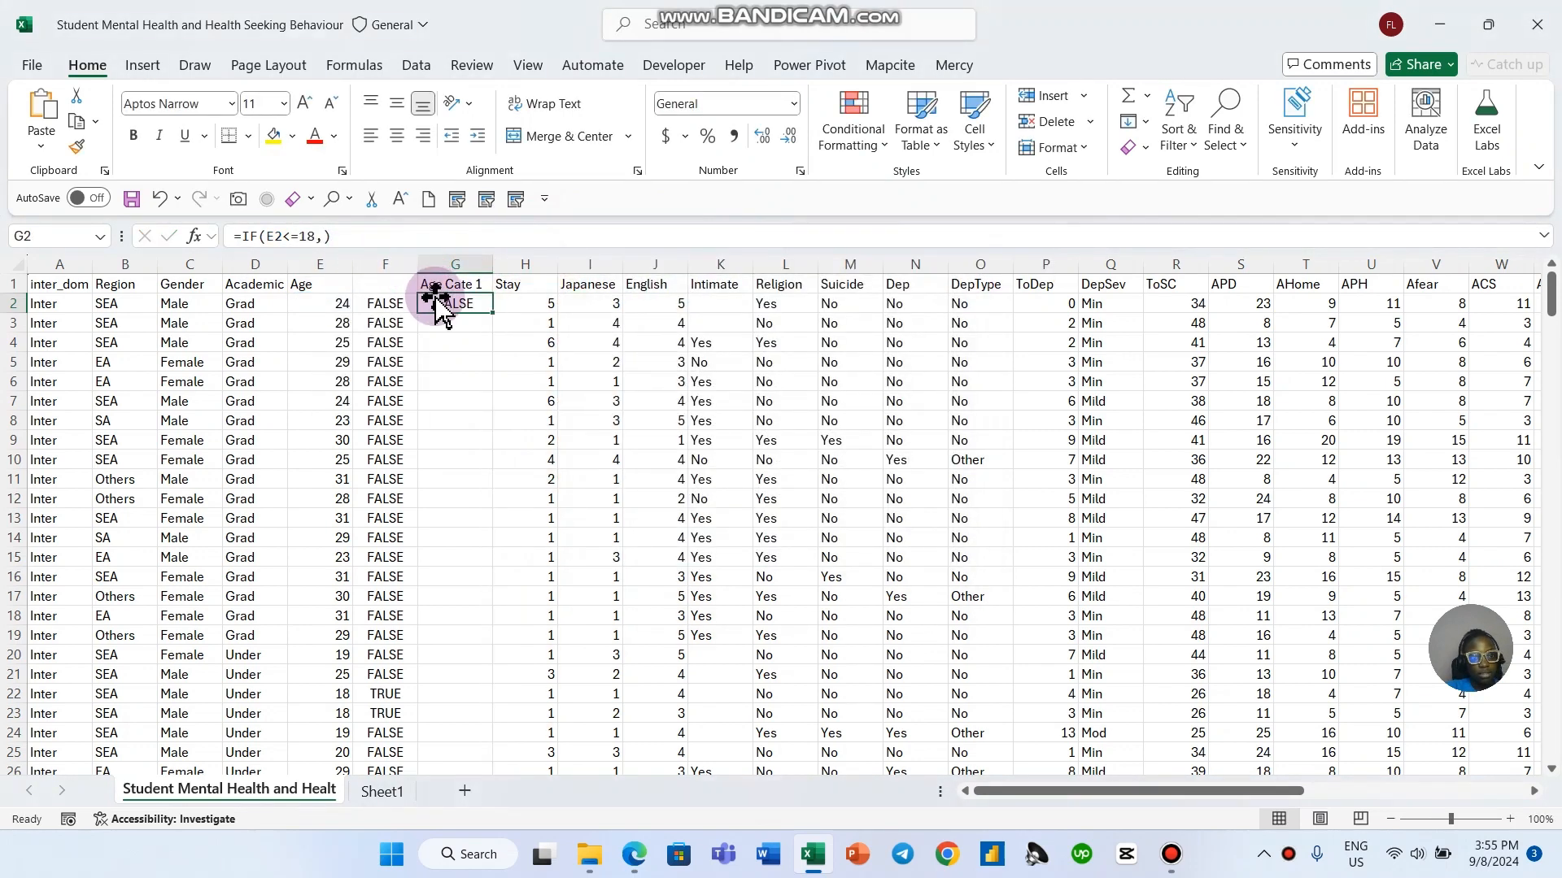
Step: Re-enter the formula =IF(E2<=18,) in G2 with its value if true left empty
left_click(322, 236)
left_click(347, 237)
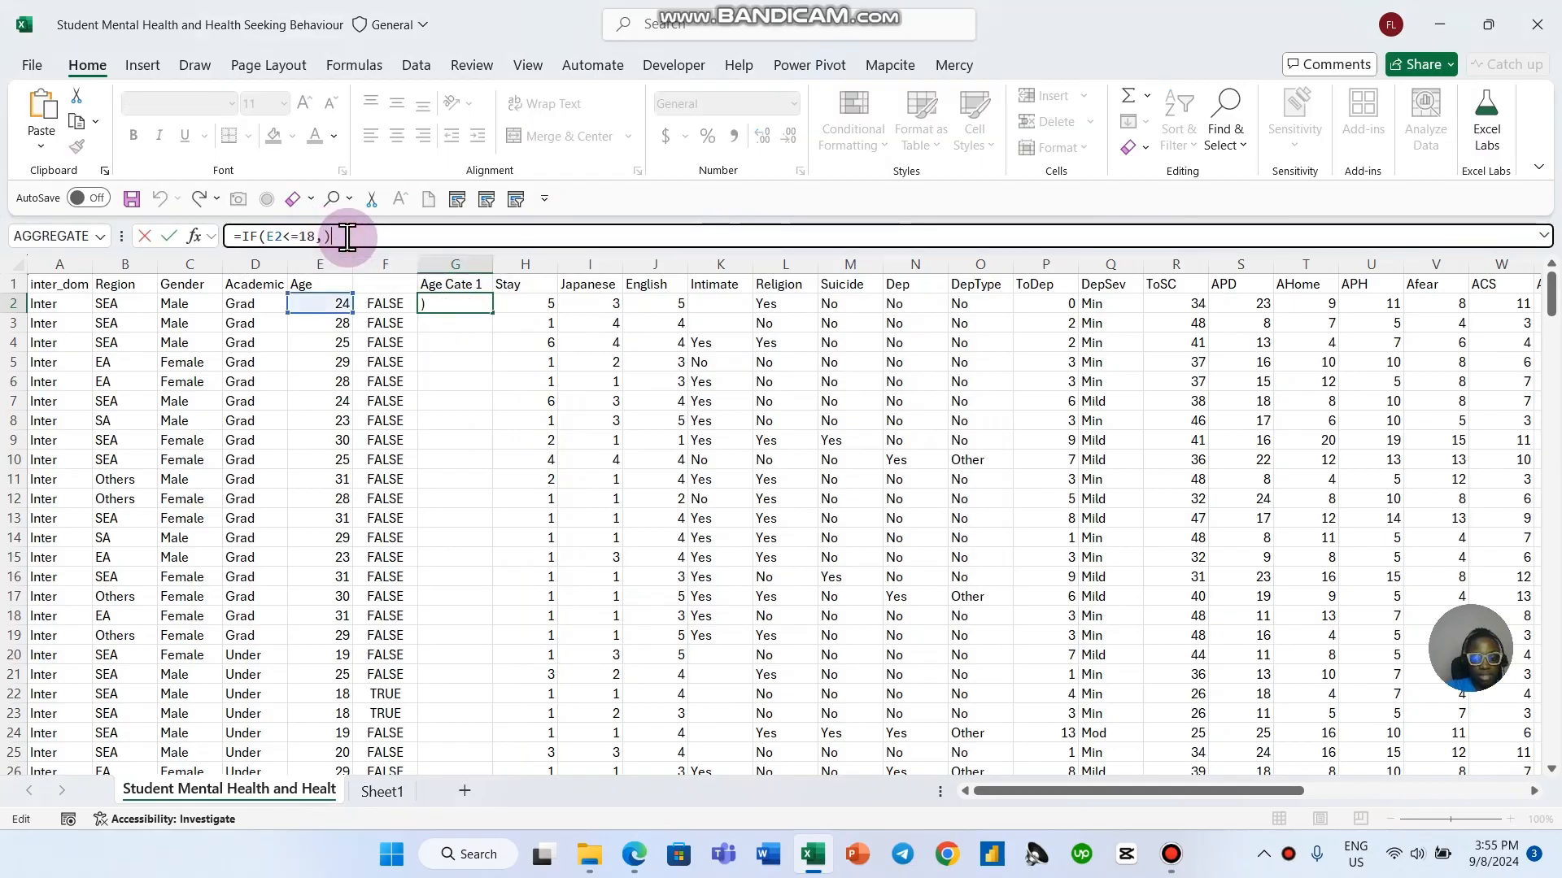
key("Return")
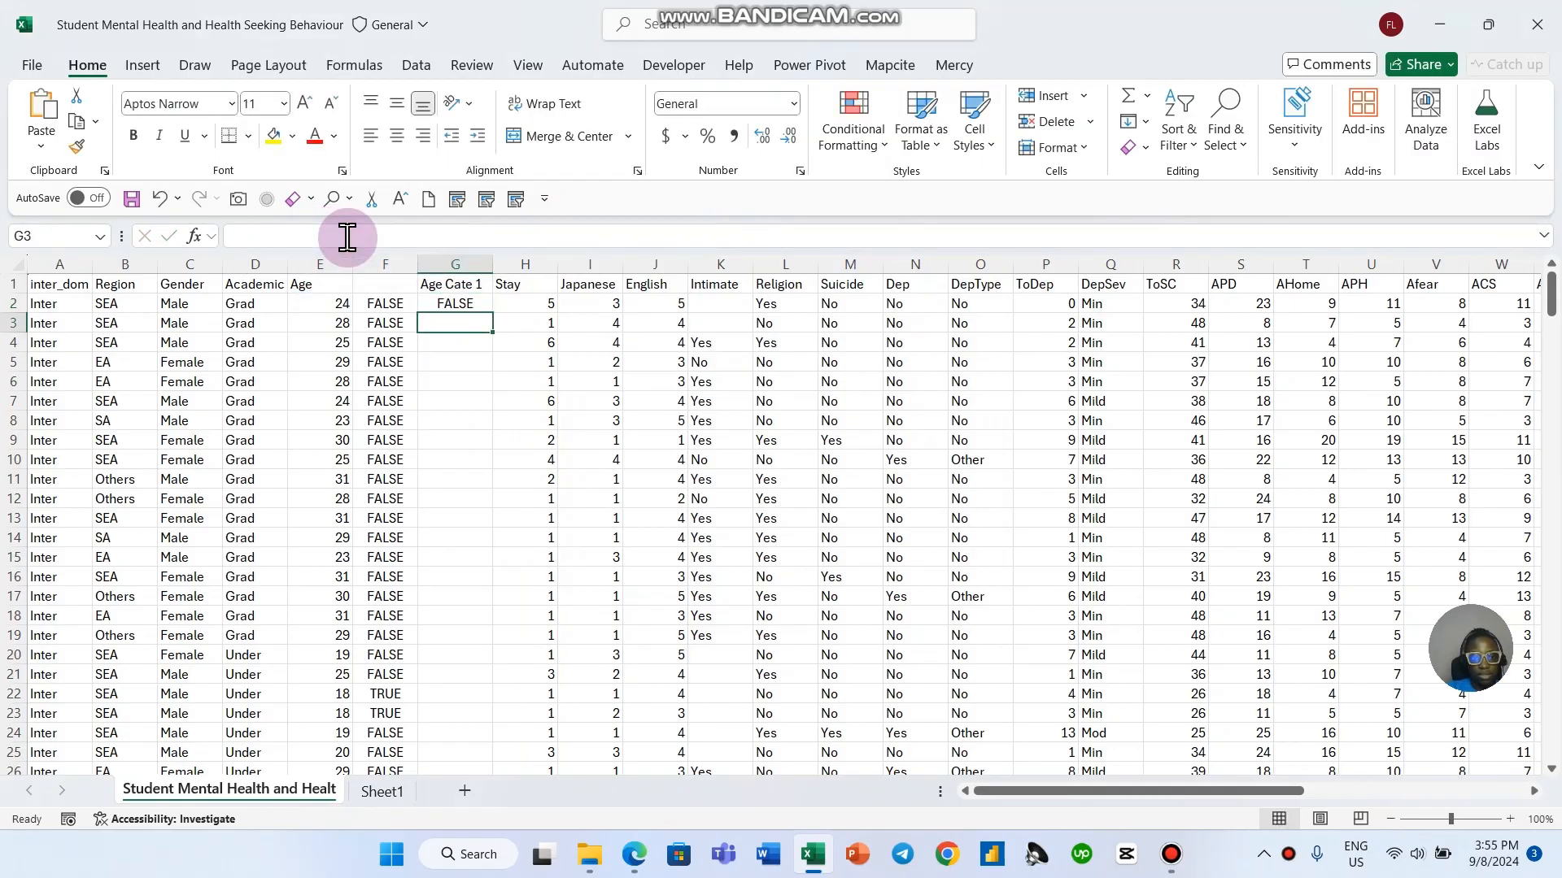
left_click(446, 306)
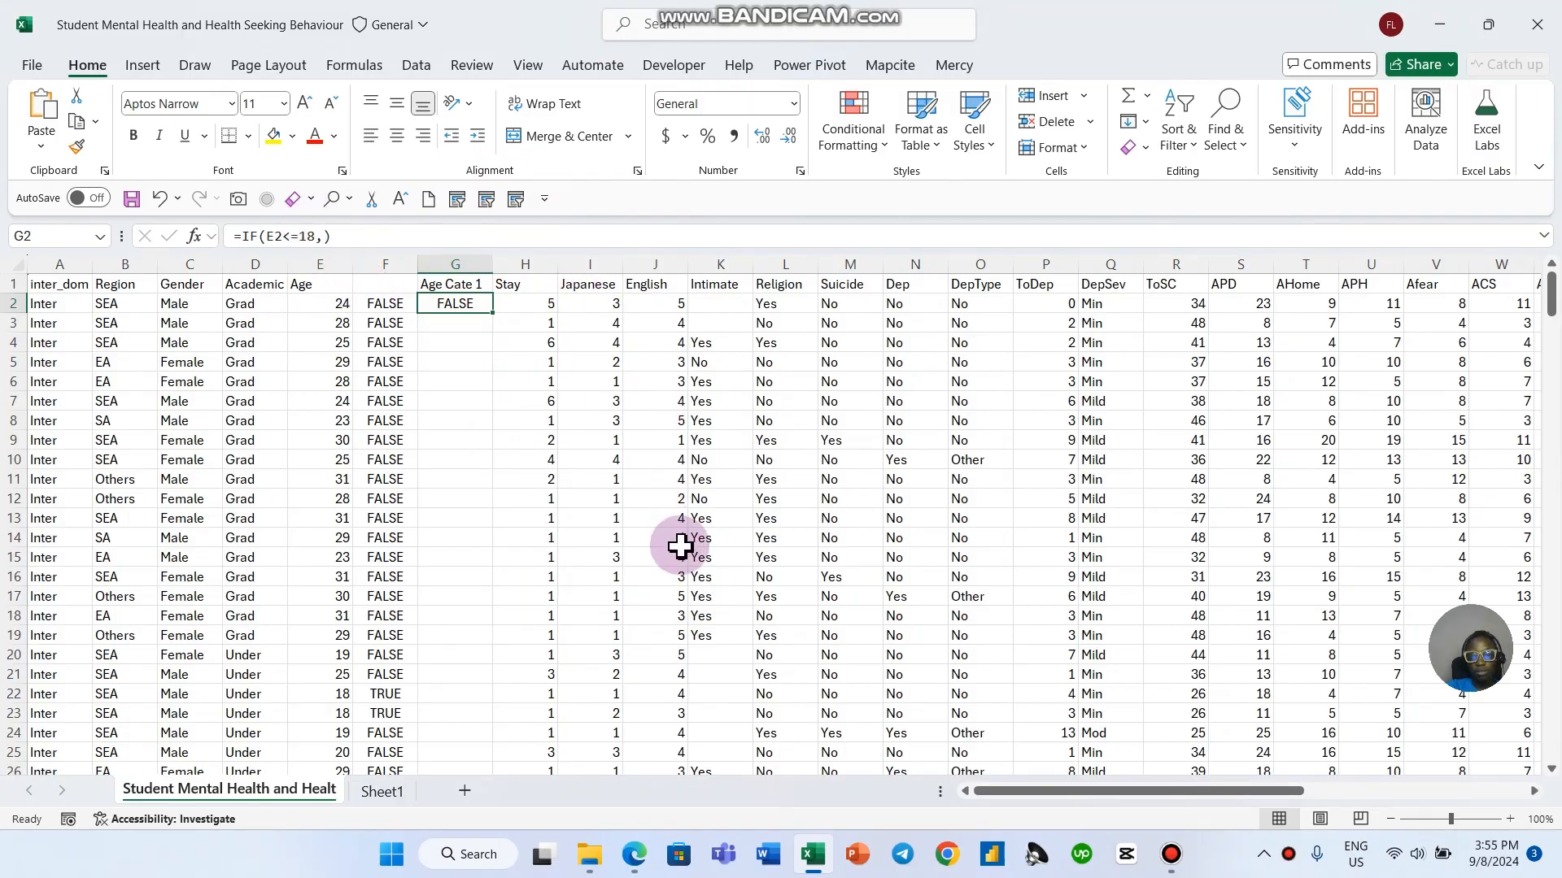
left_click(466, 302)
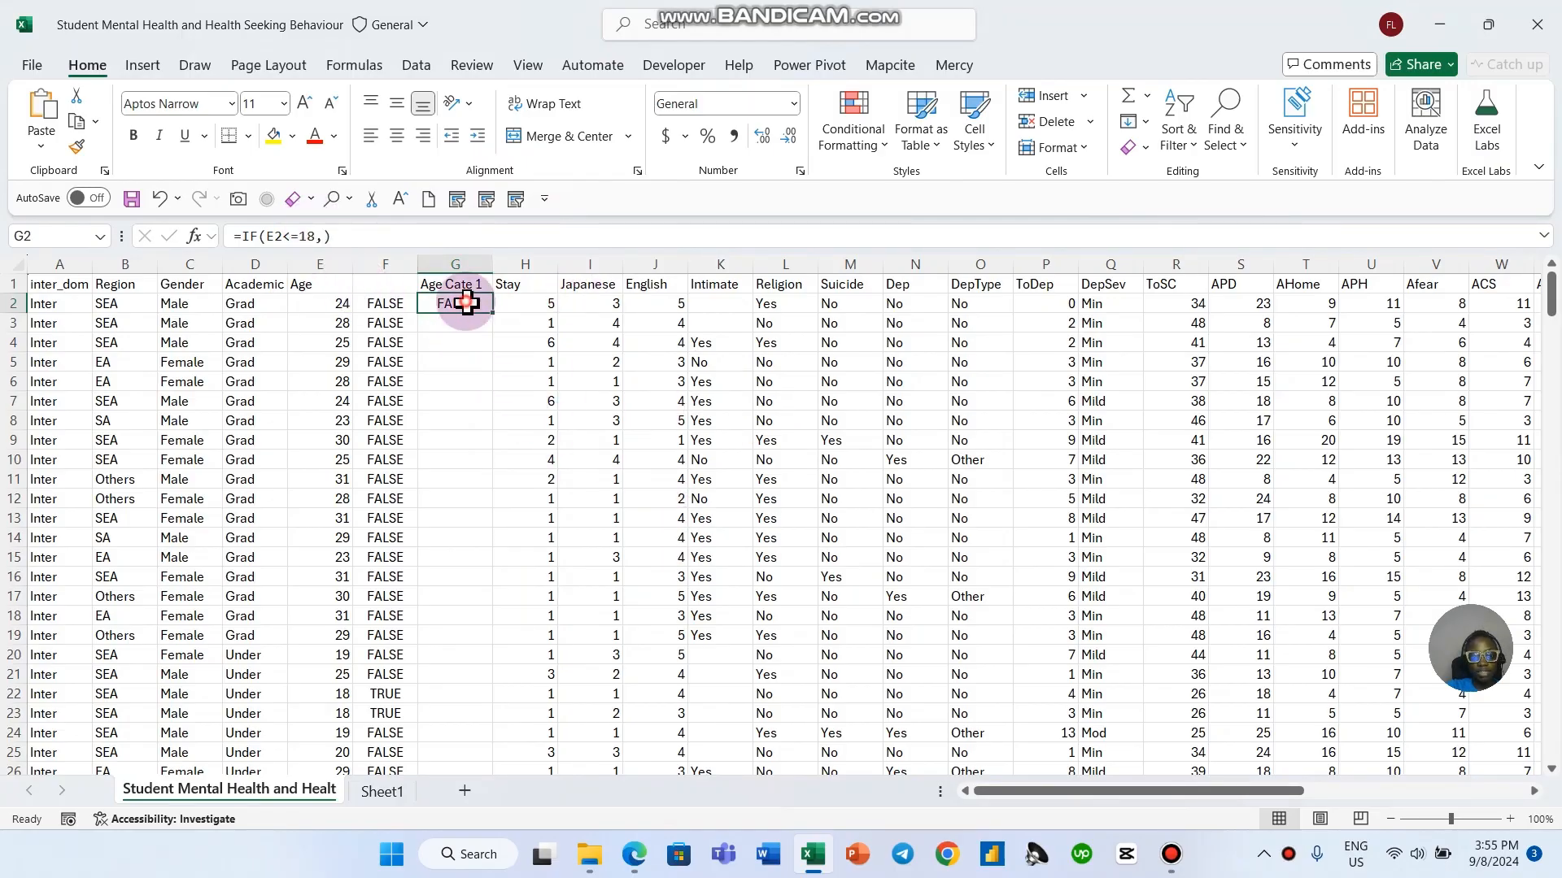
Step: Reopen the IF formula in G2, remove its closing bracket and change the logical test to E2<=19
left_click(356, 251)
key("BackSpace")
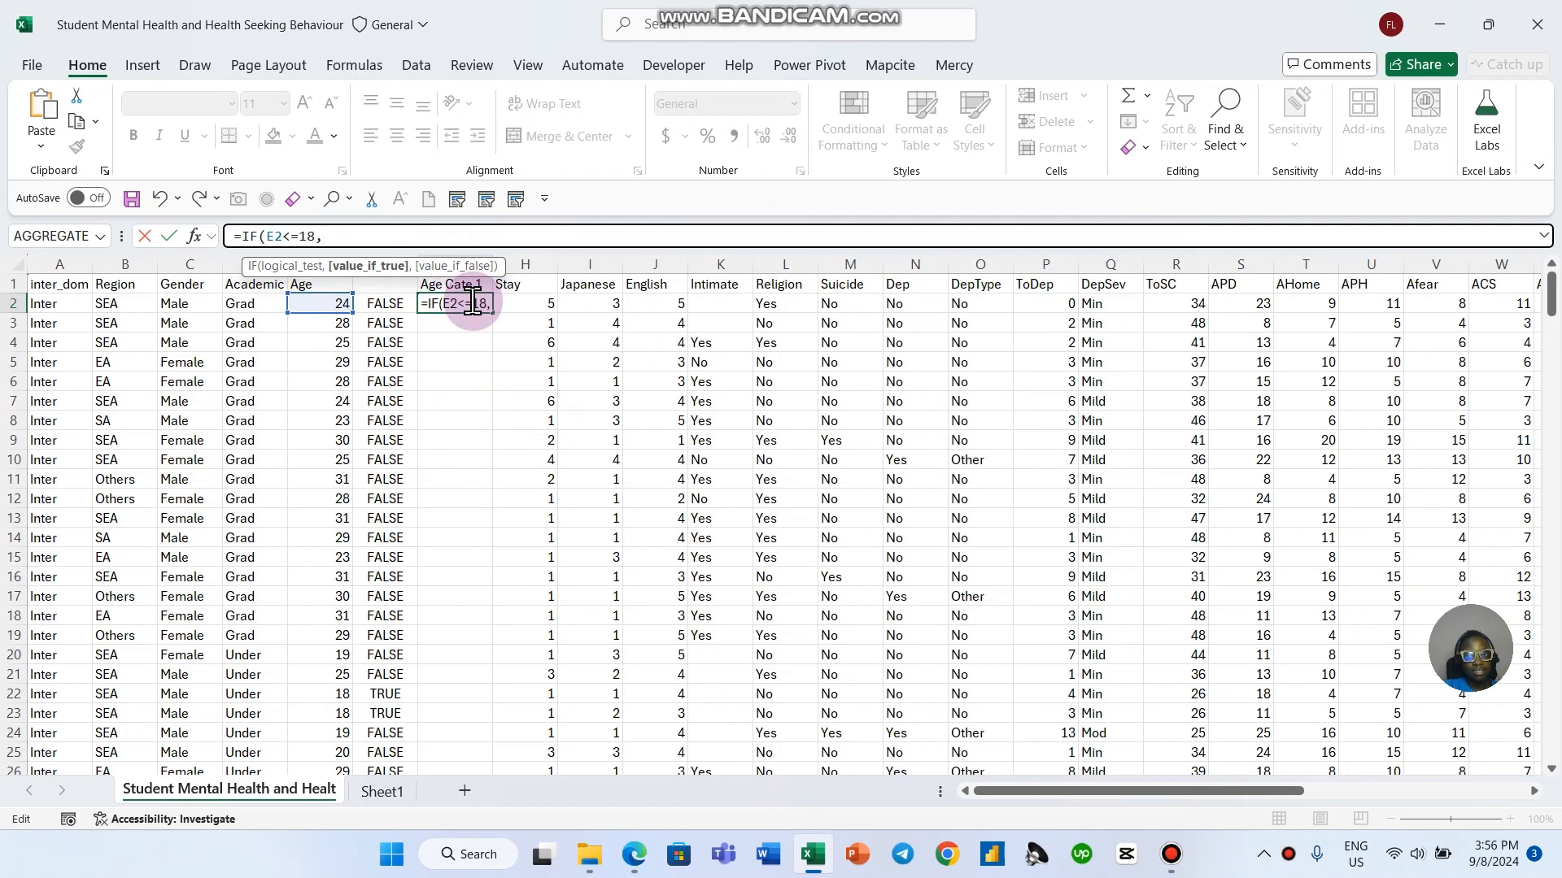
left_click(305, 236)
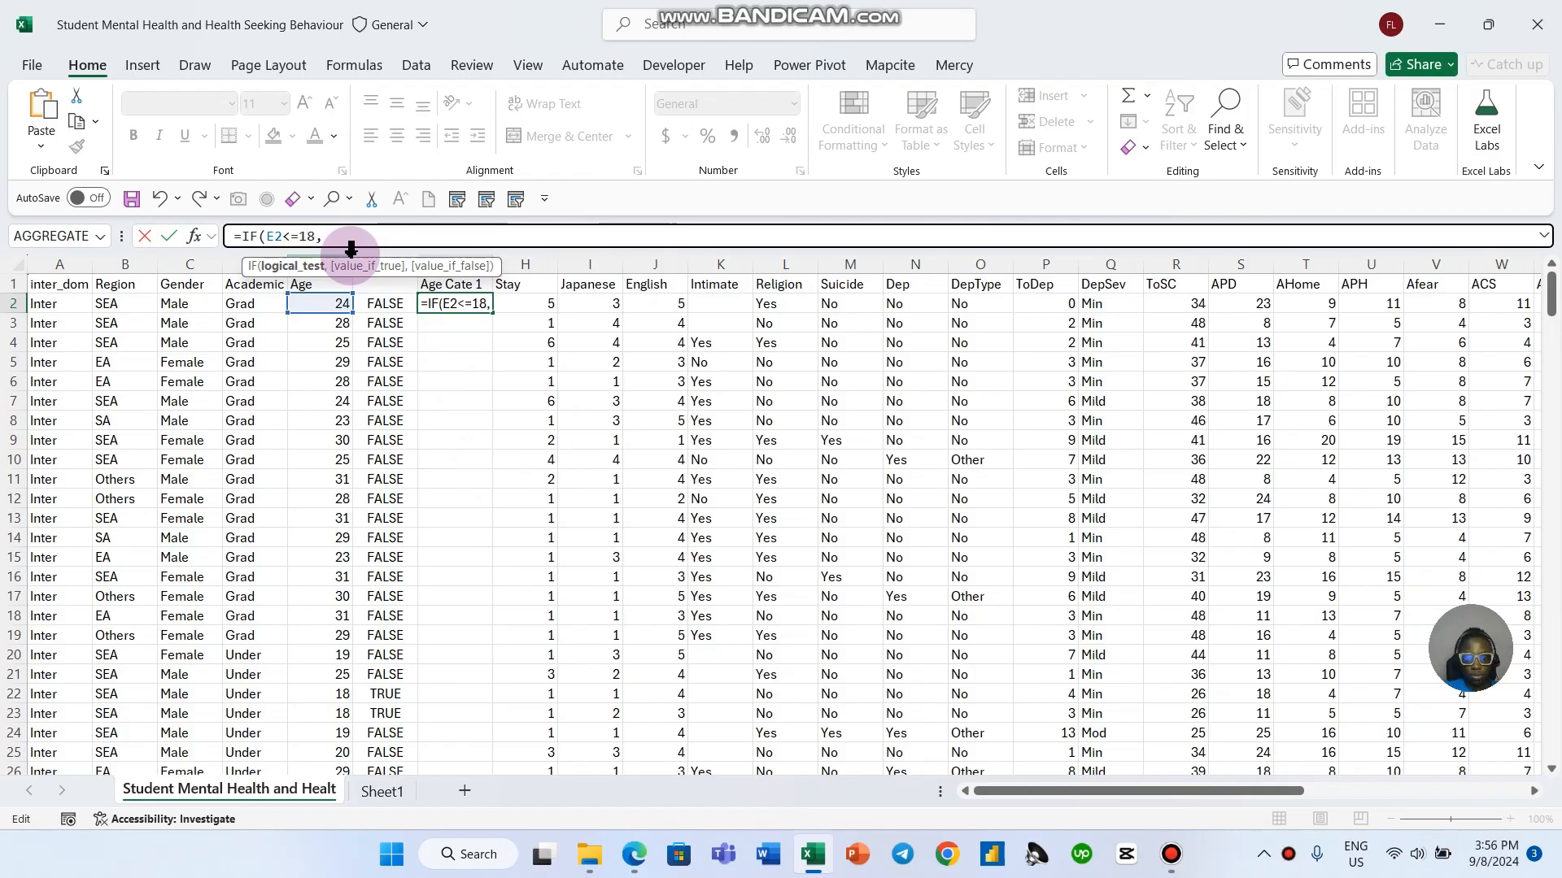
key("Delete")
type("9")
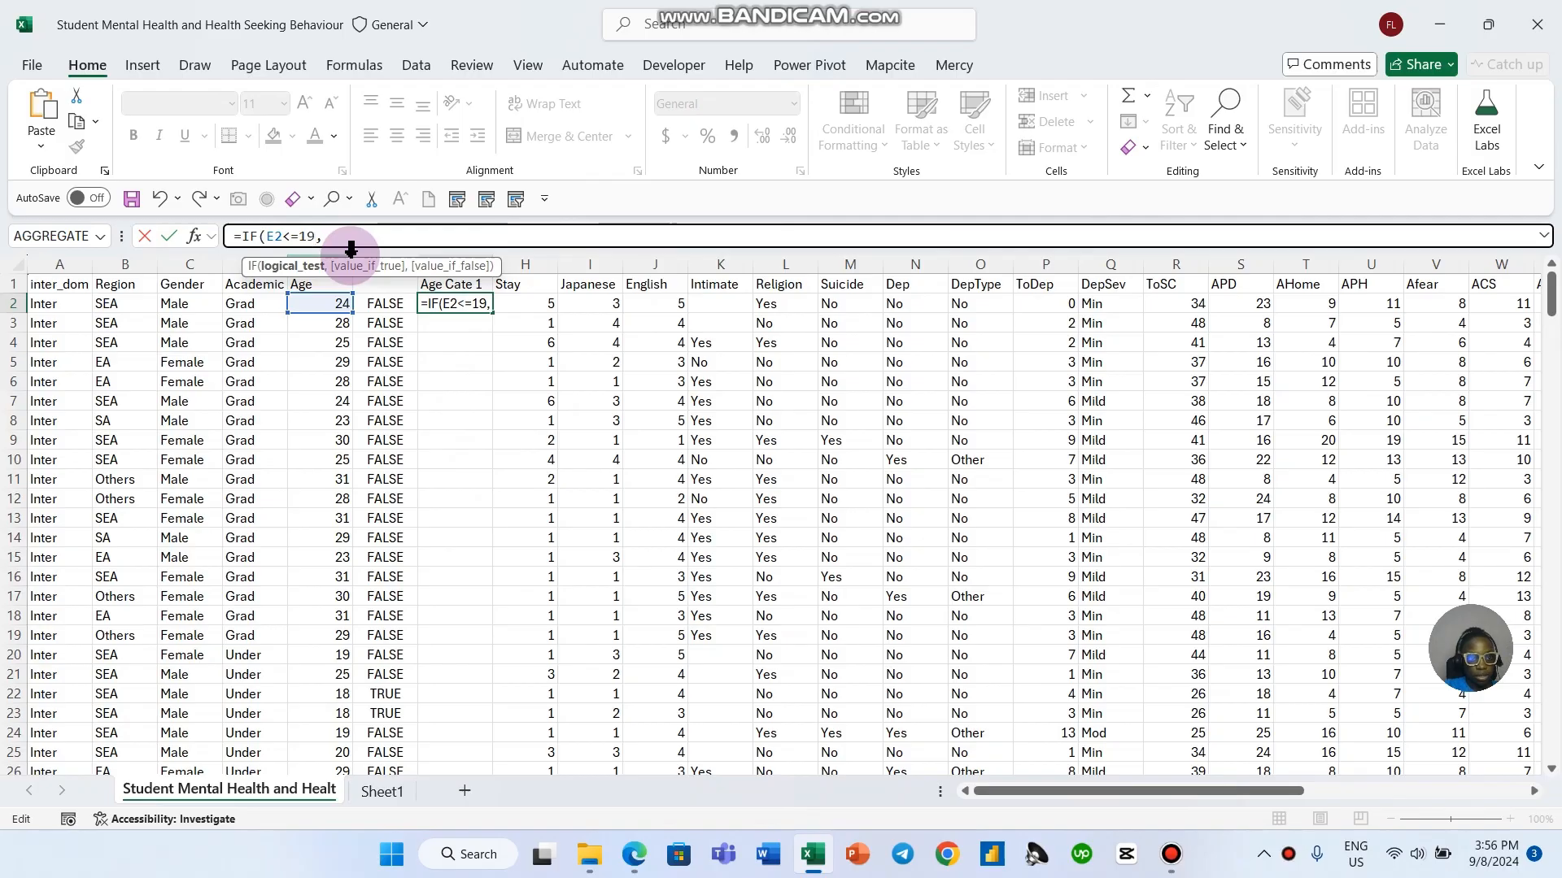
Step: Complete the IF formula in G2 with "Teenager" as the value if true and "Adult" as the value if false
left_click(370, 235)
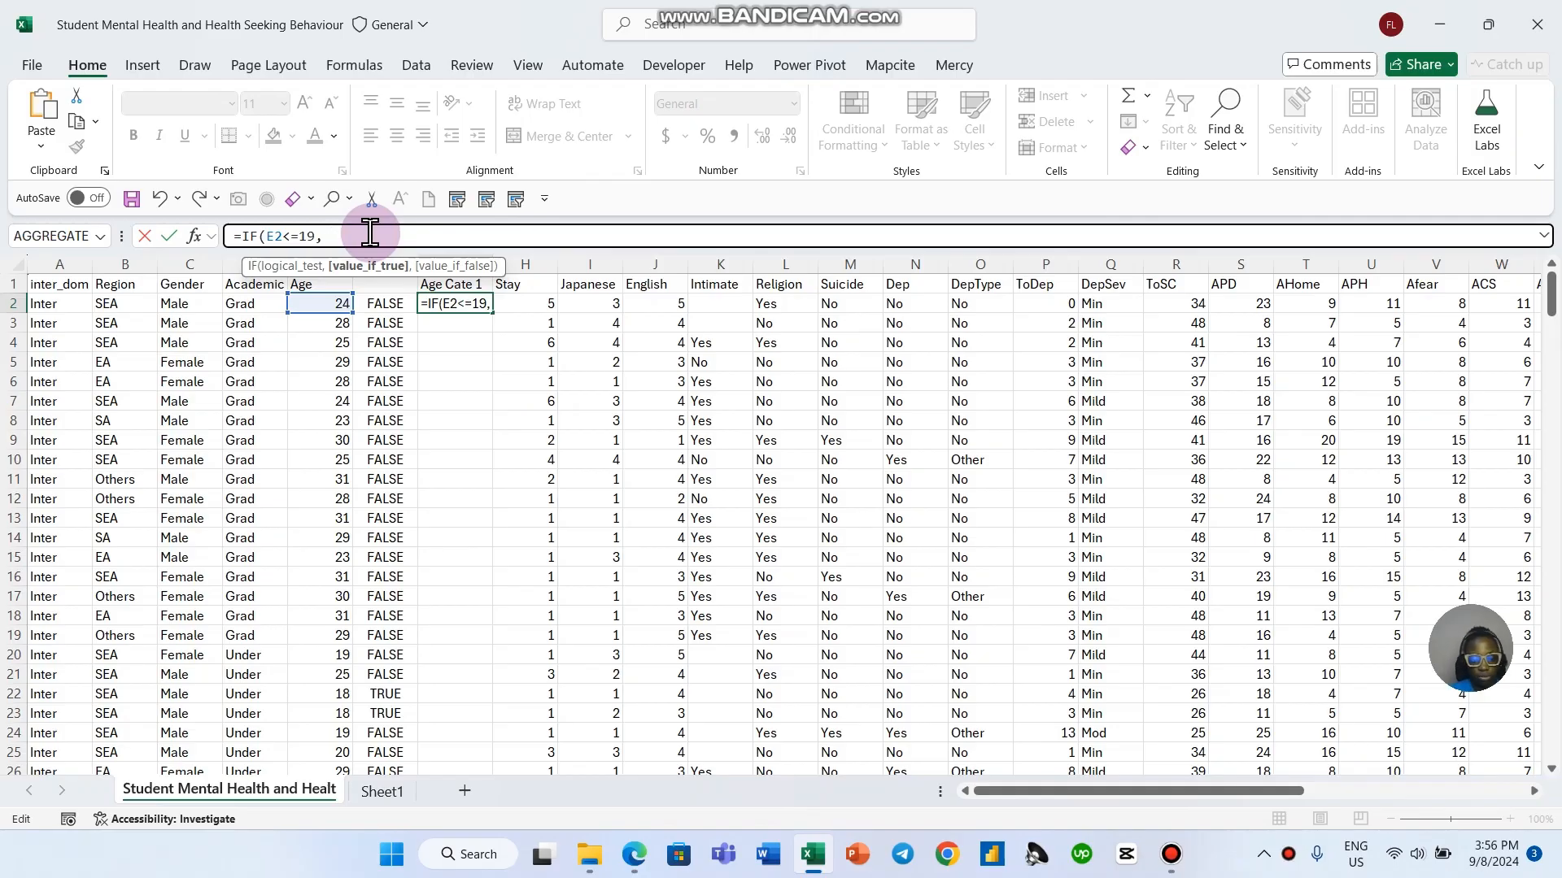
type("@")
key("BackSpace")
type("\"")
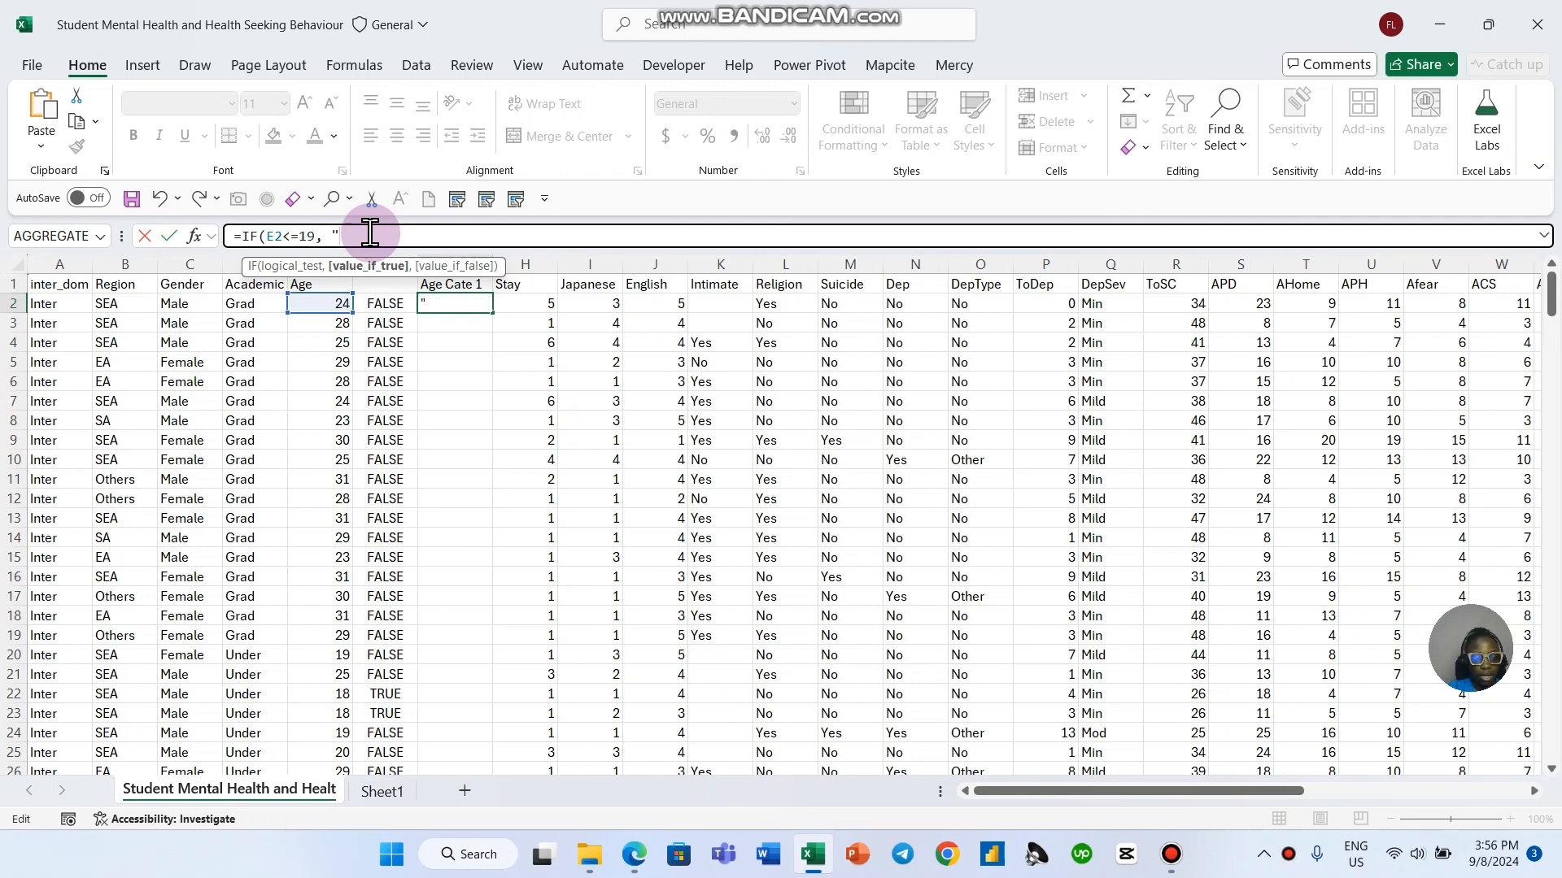
type("Teena")
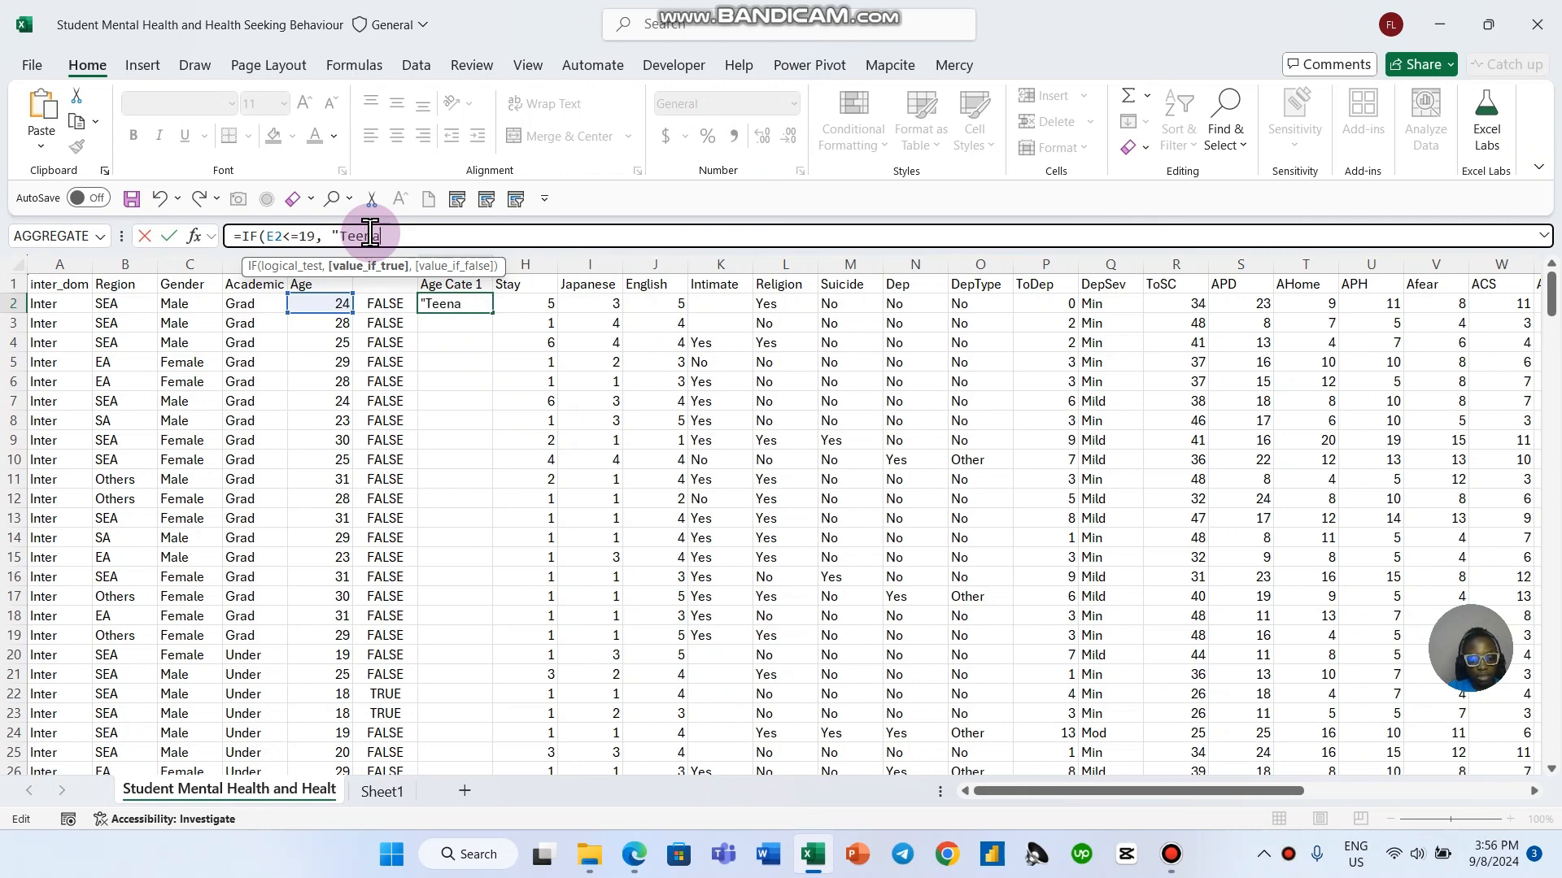
type("ger")
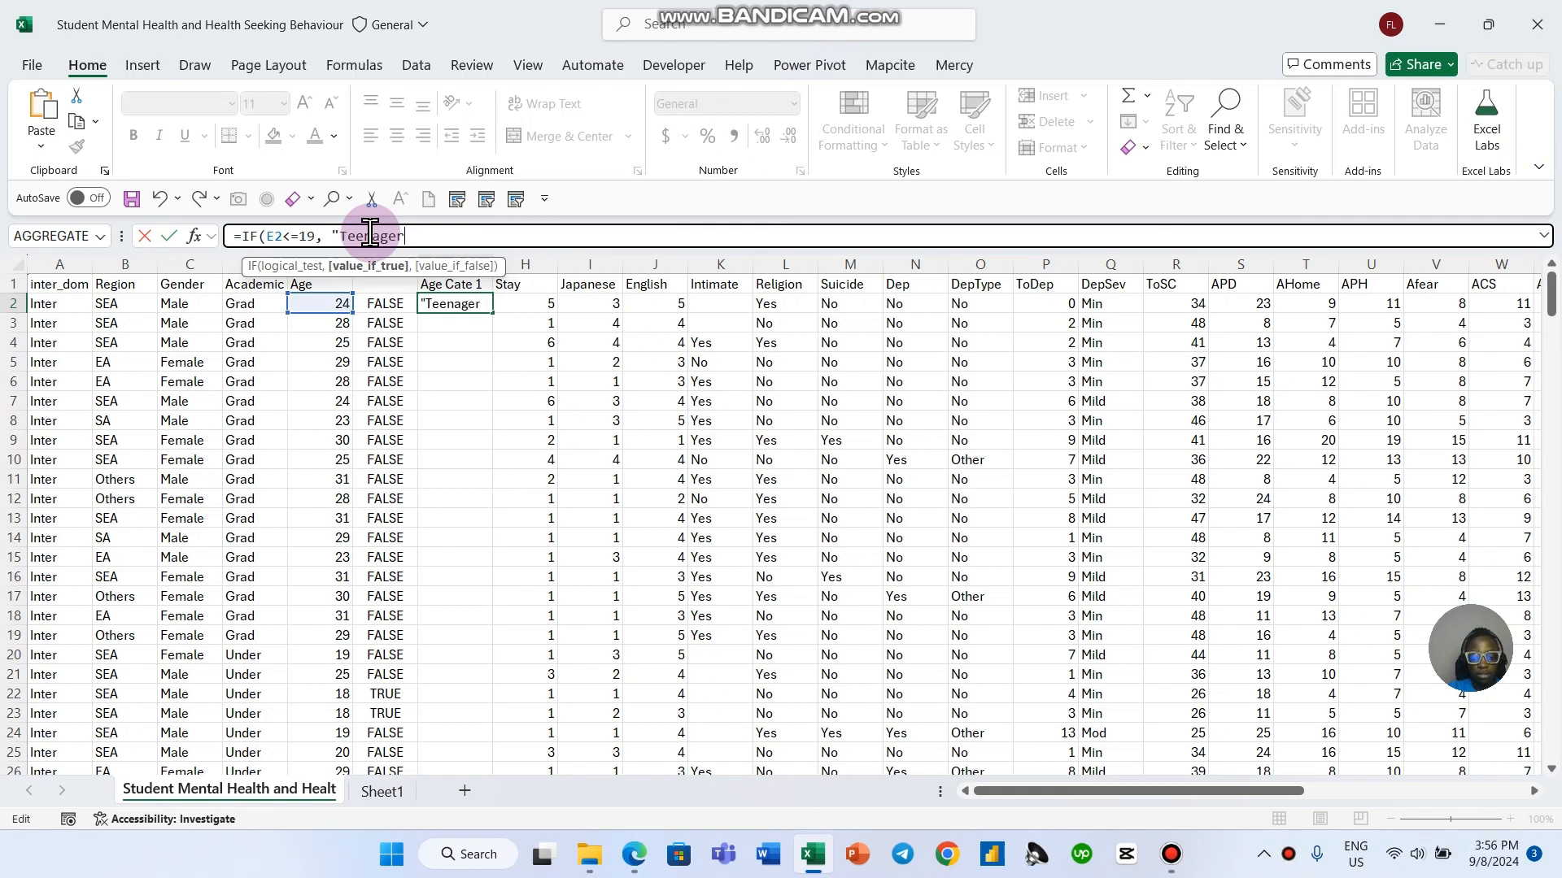
type("\",")
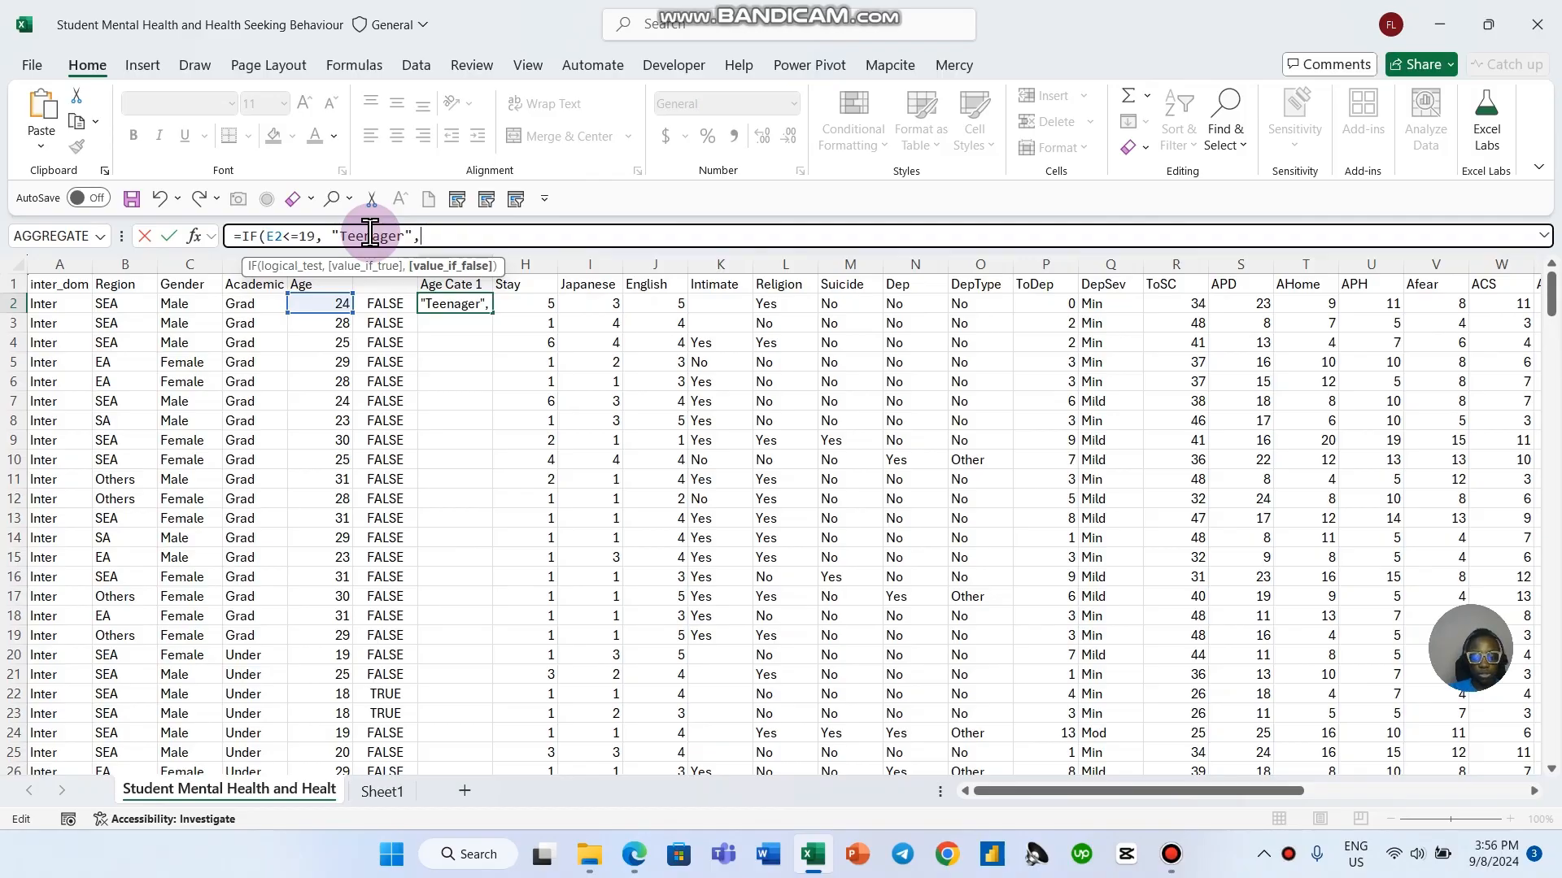
type("\"Adult")
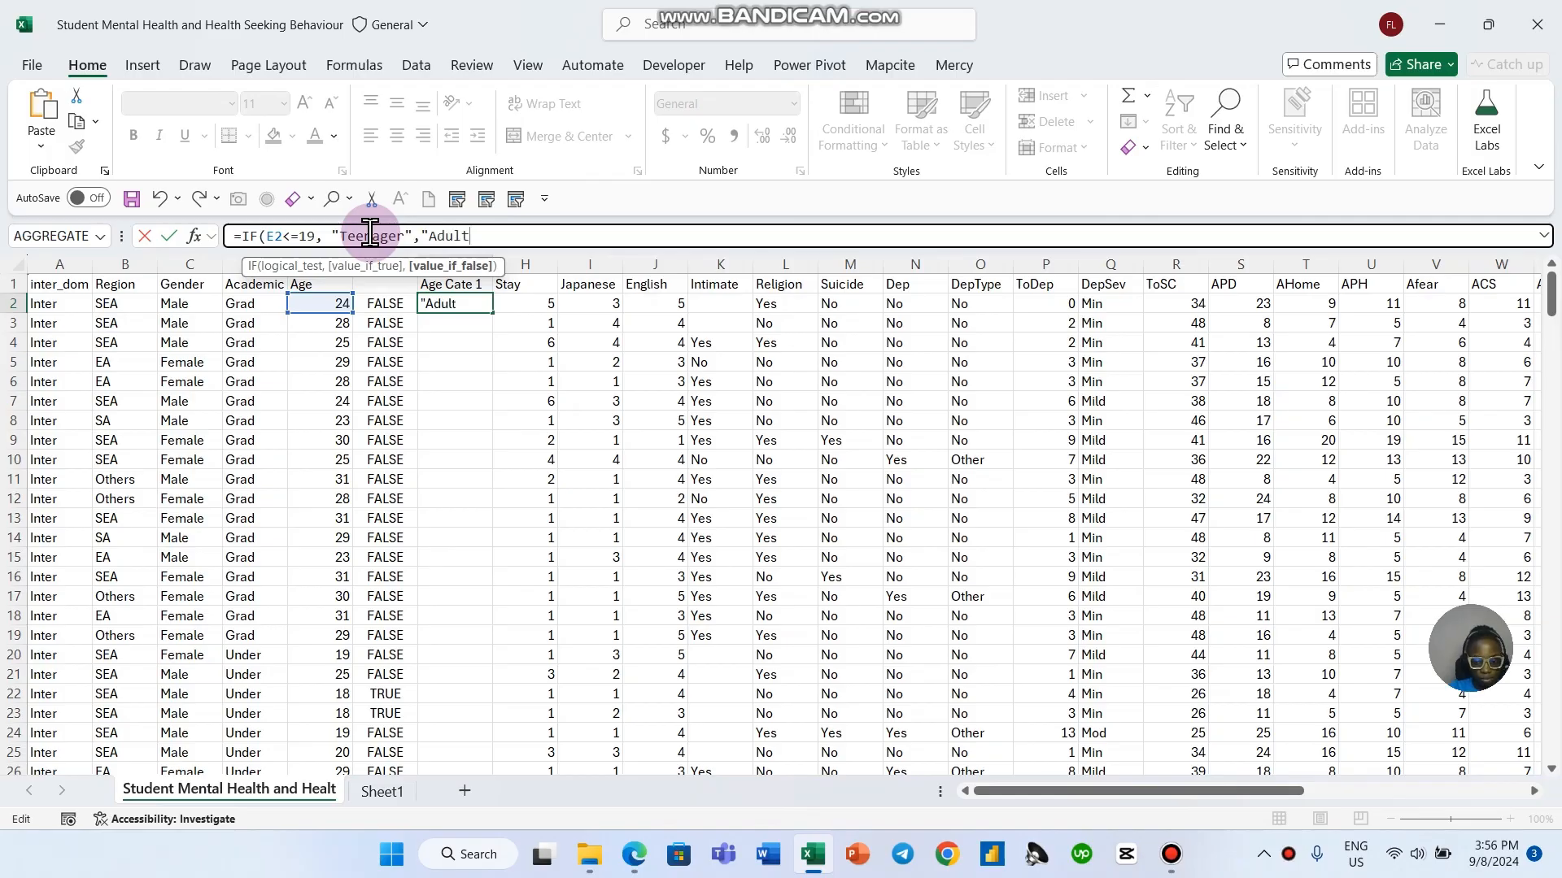
type("\")")
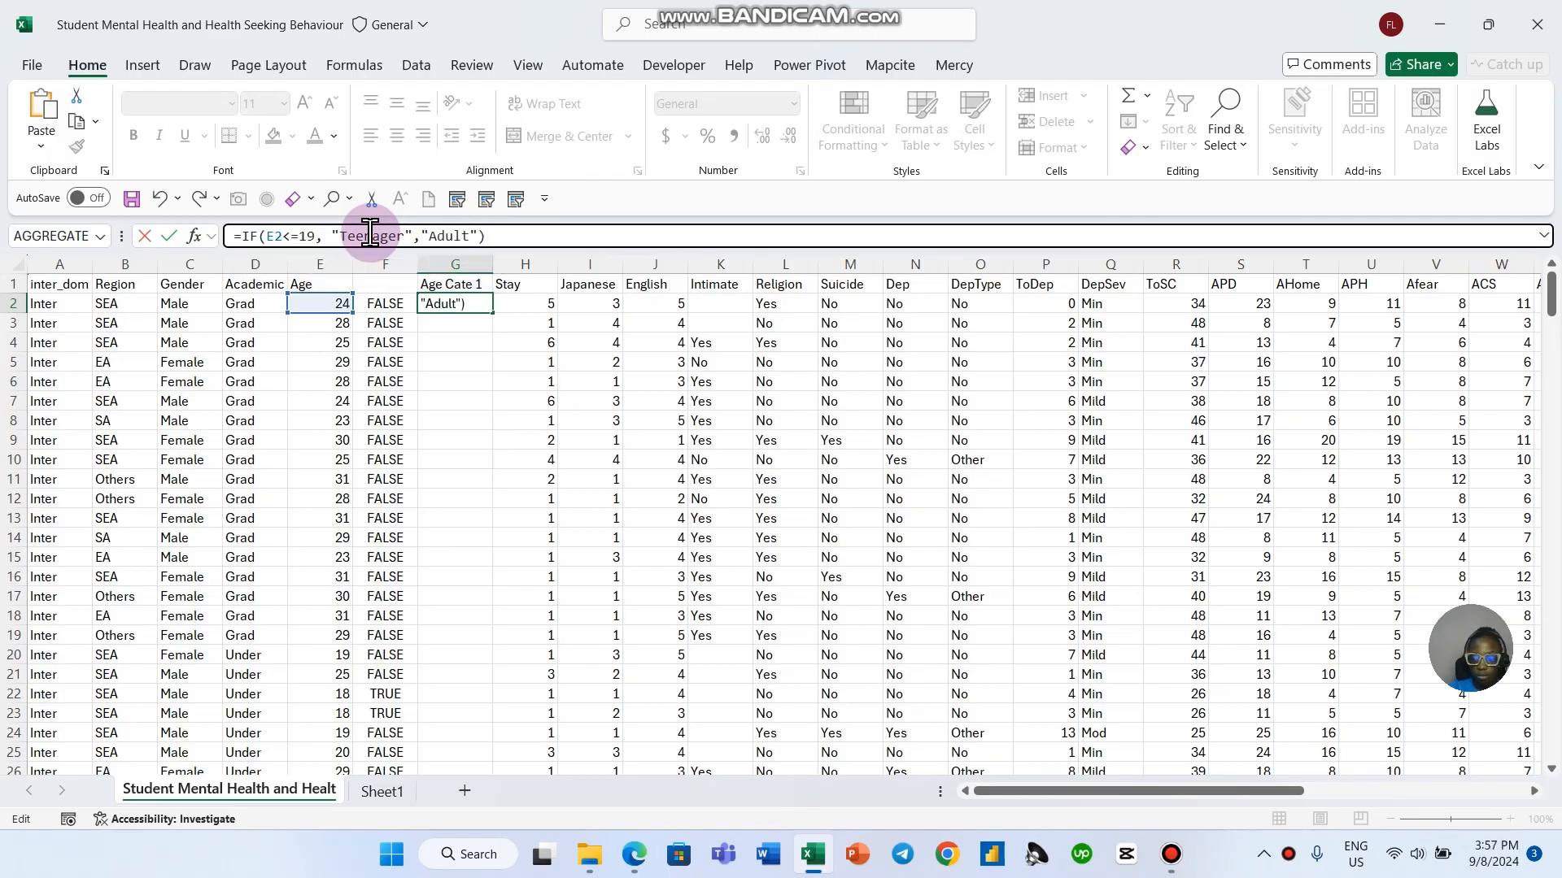
key("Return")
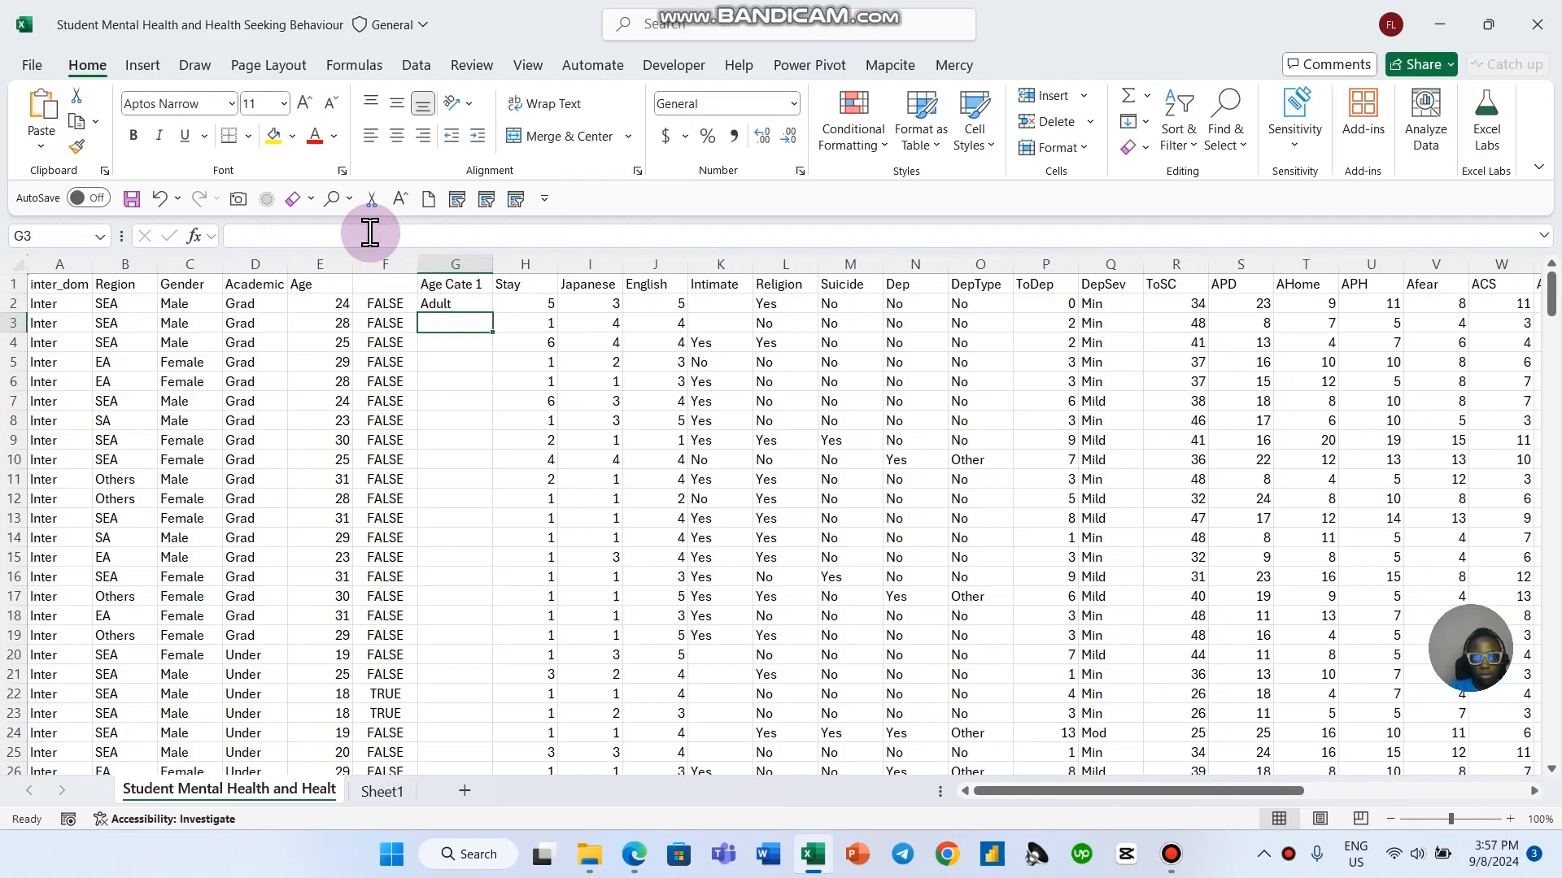
Step: Fill the Teenager/Adult formula from G2 down the Age Cate 1 column and review the categories
left_click(447, 303)
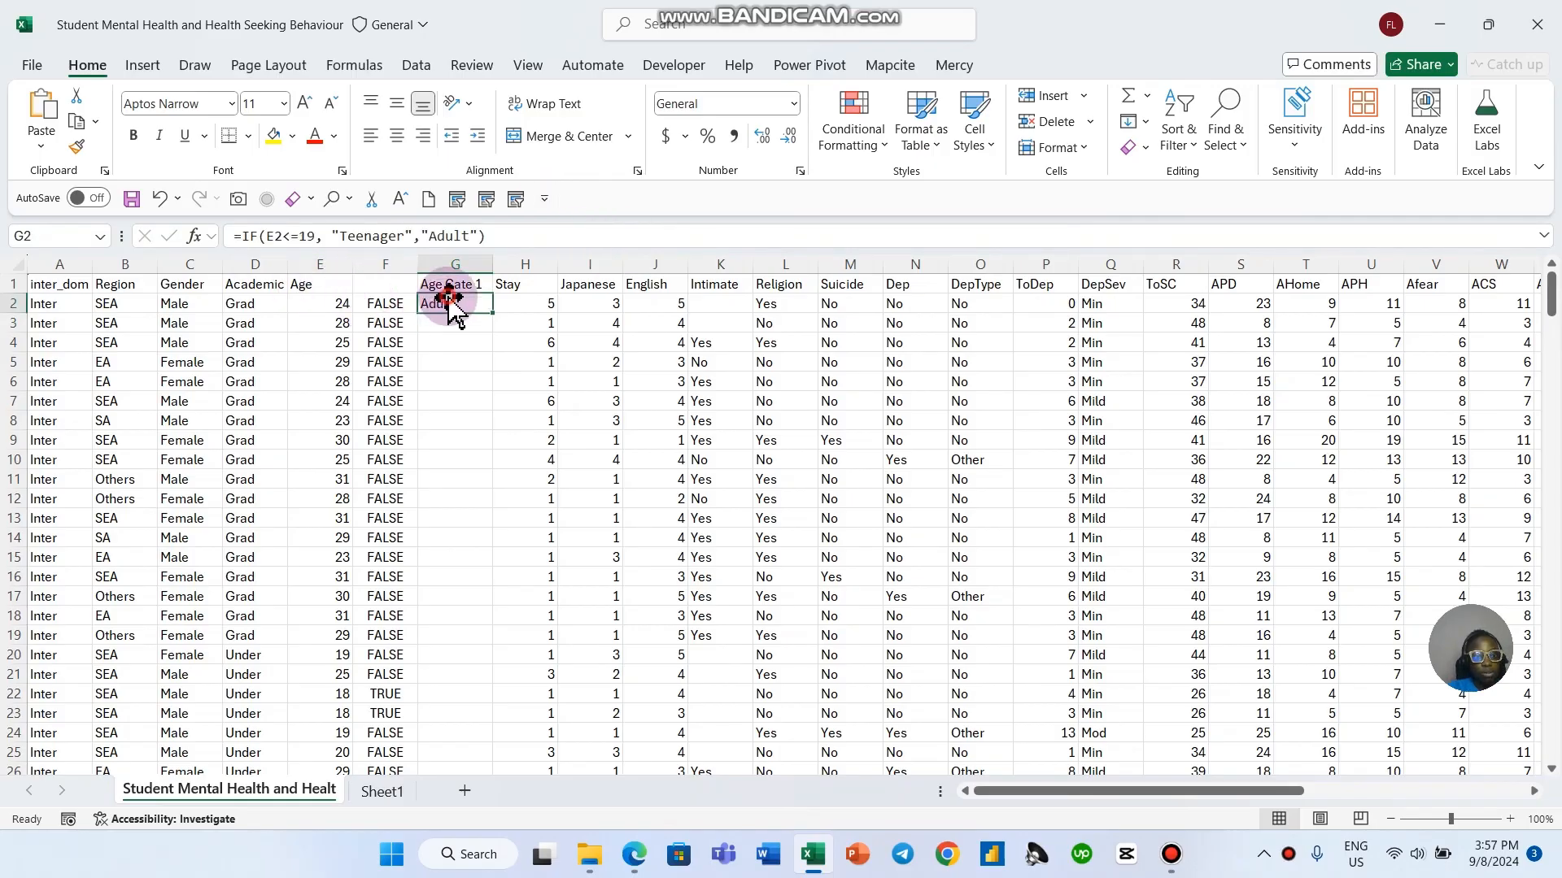
double_click(494, 314)
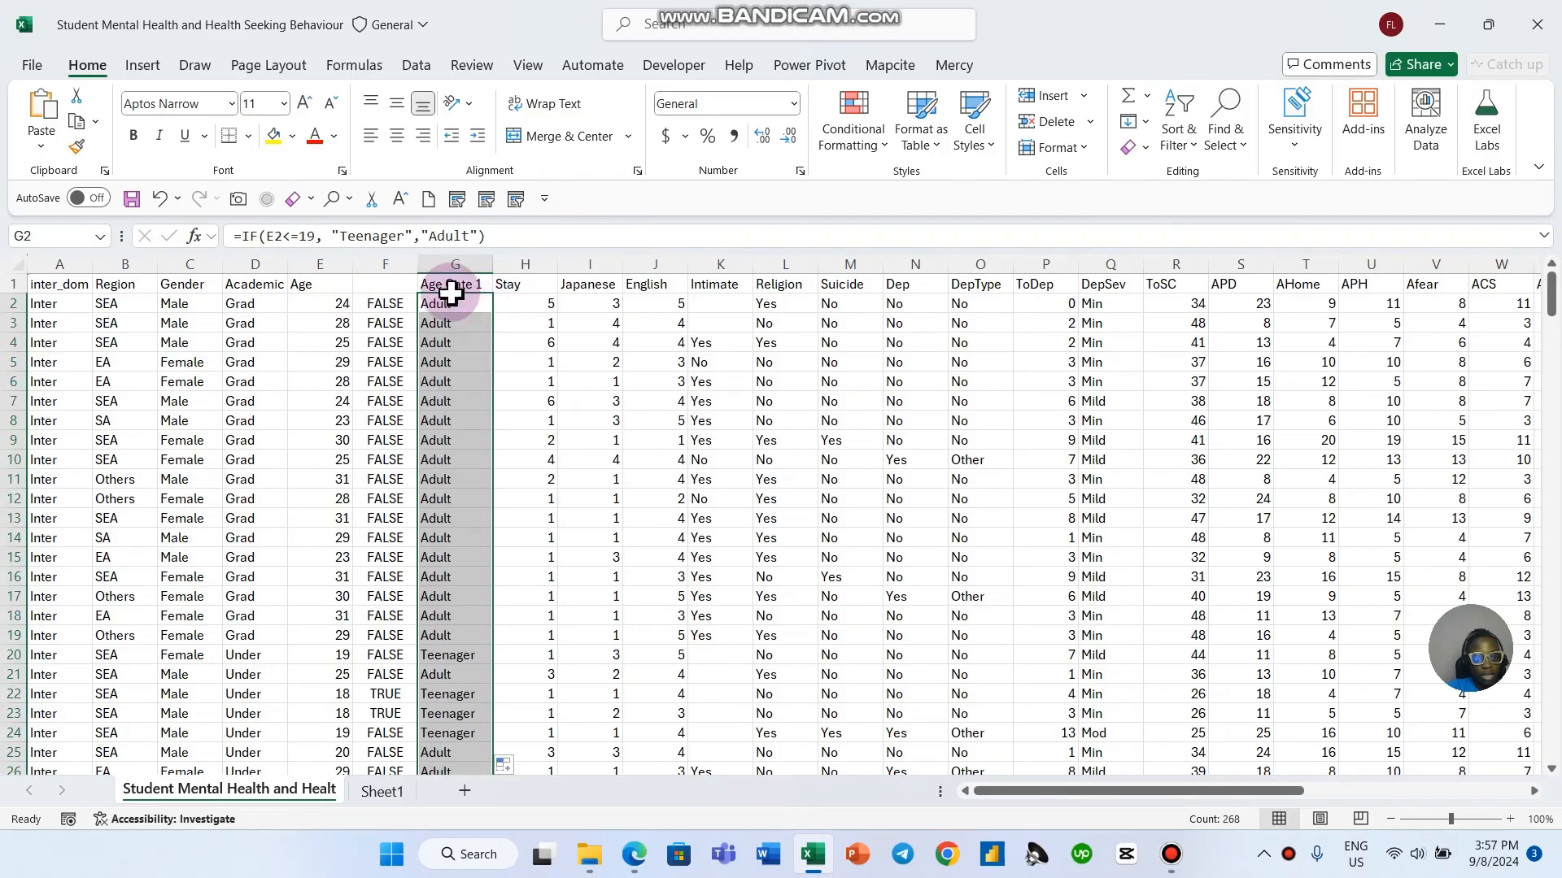
scroll(452, 294, "down", 11)
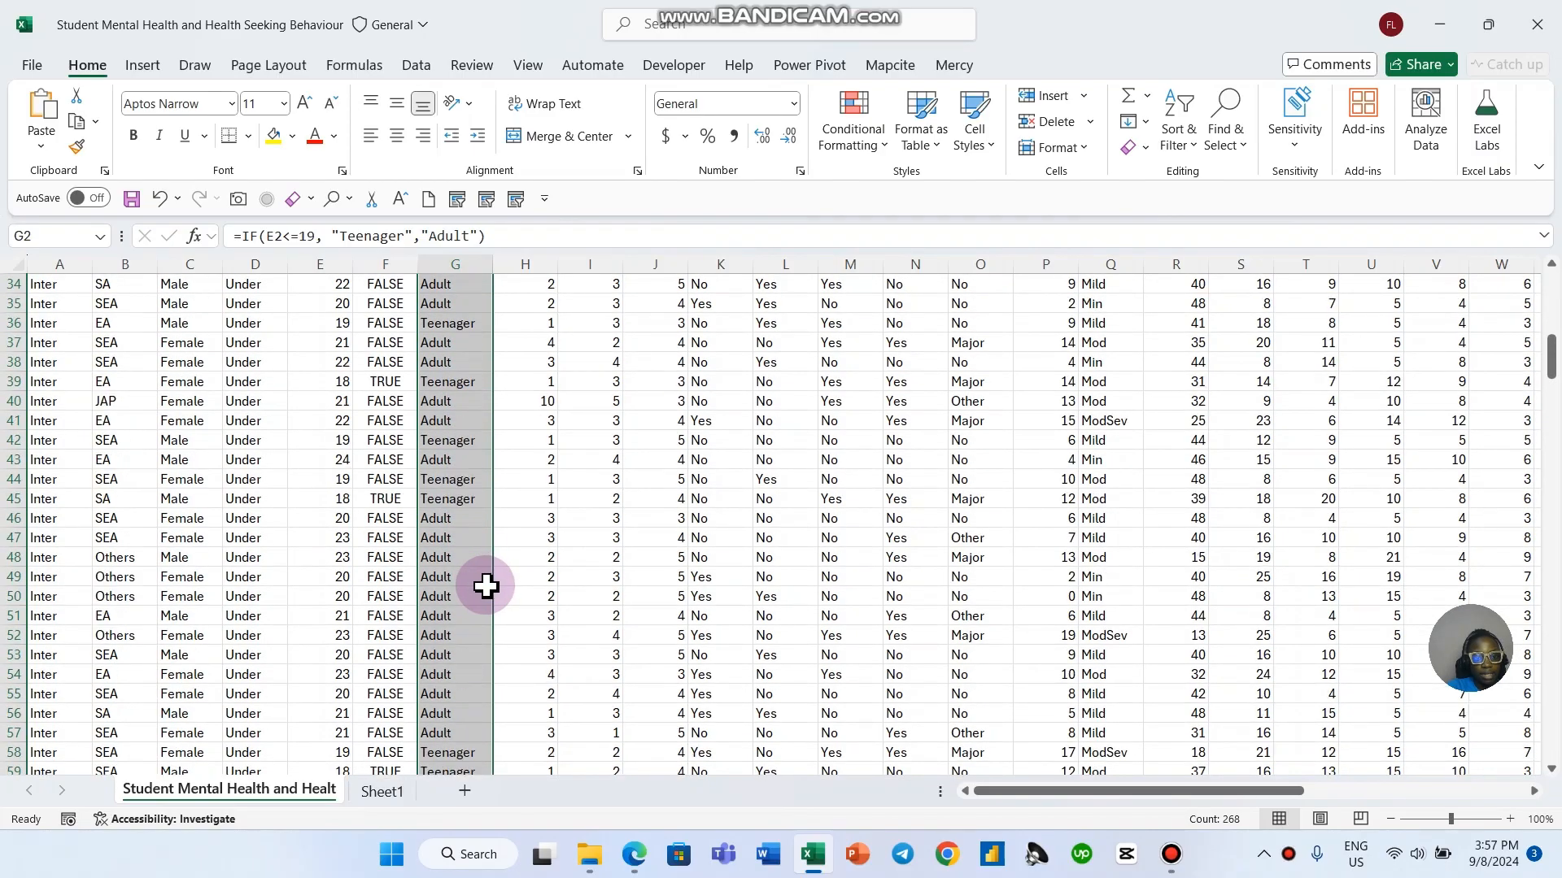
scroll(486, 586, "up", 11)
Step: Delete the TRUE/FALSE helper column between Age and Age Cate 1, and check the category formulas against the ages
left_click(384, 258)
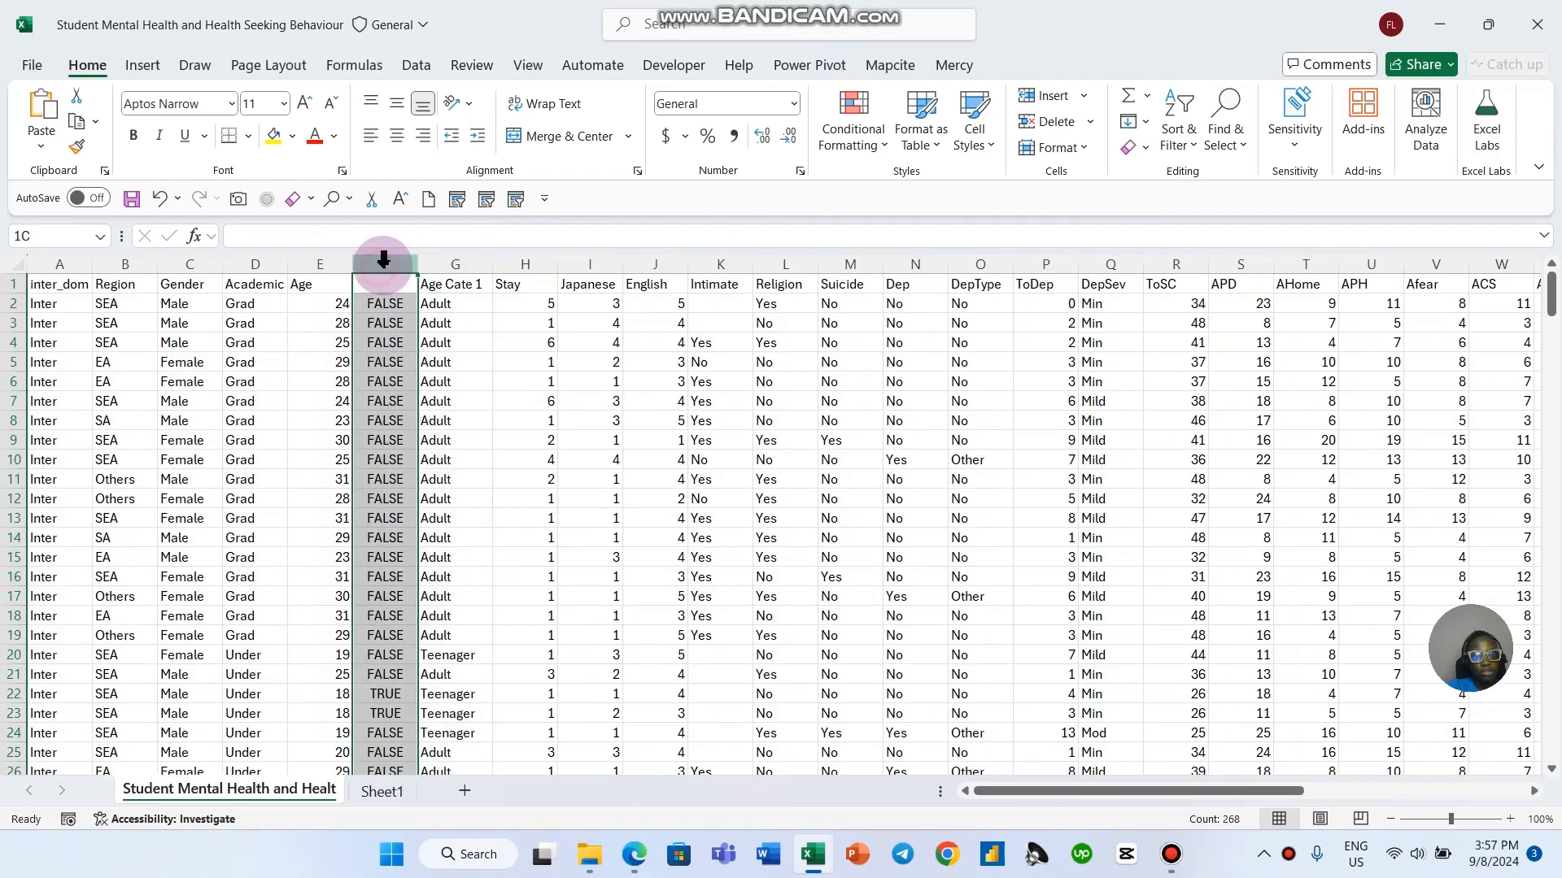
key("ctrl+minus")
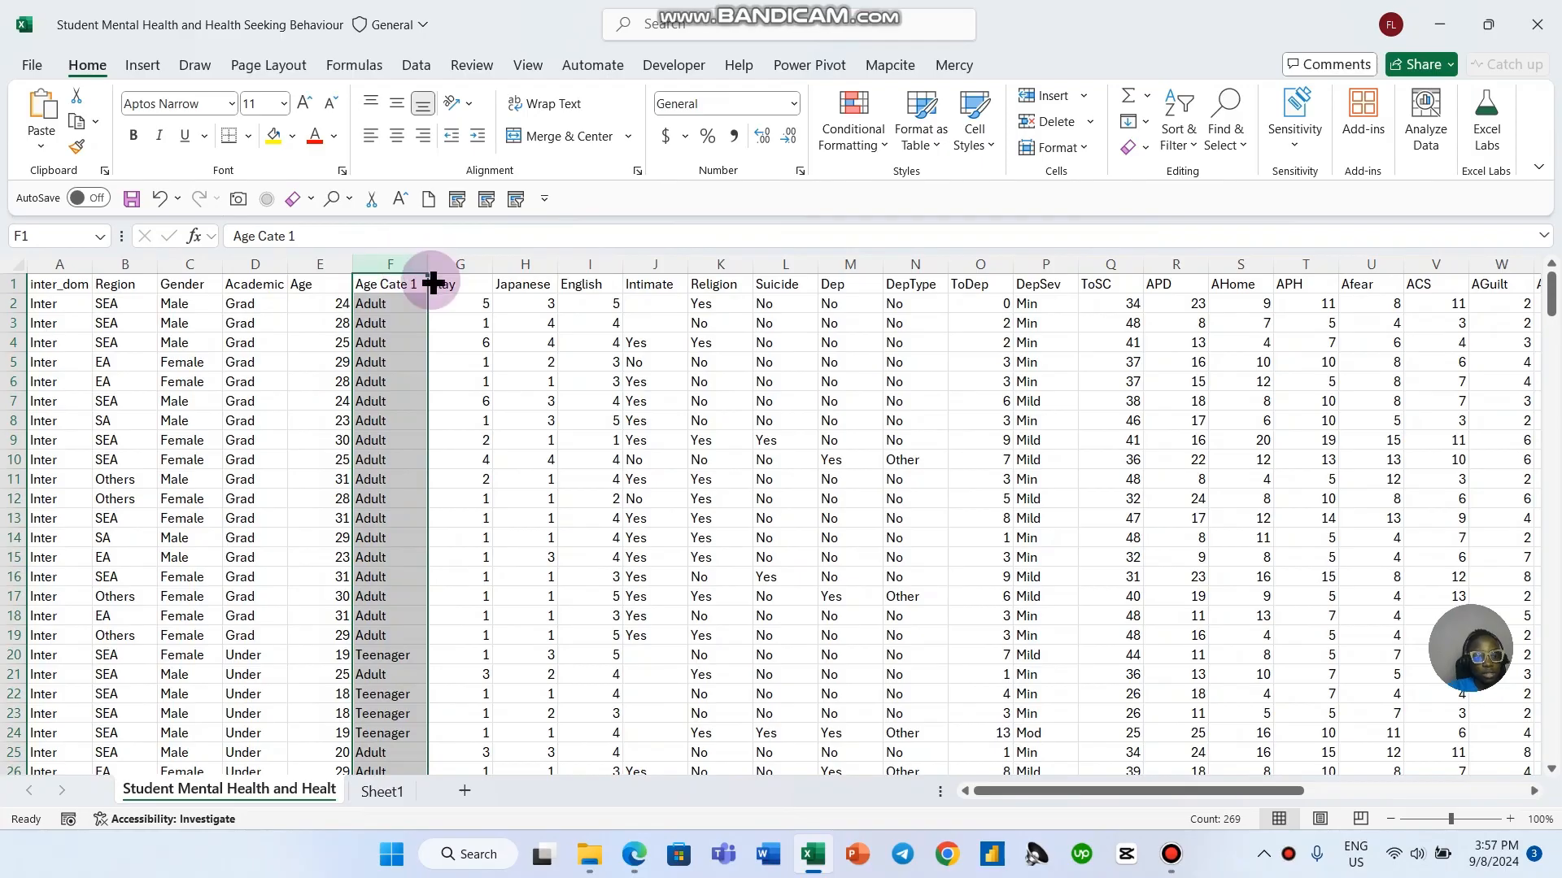
scroll(453, 418, "down", 6)
scroll(454, 417, "up", 6)
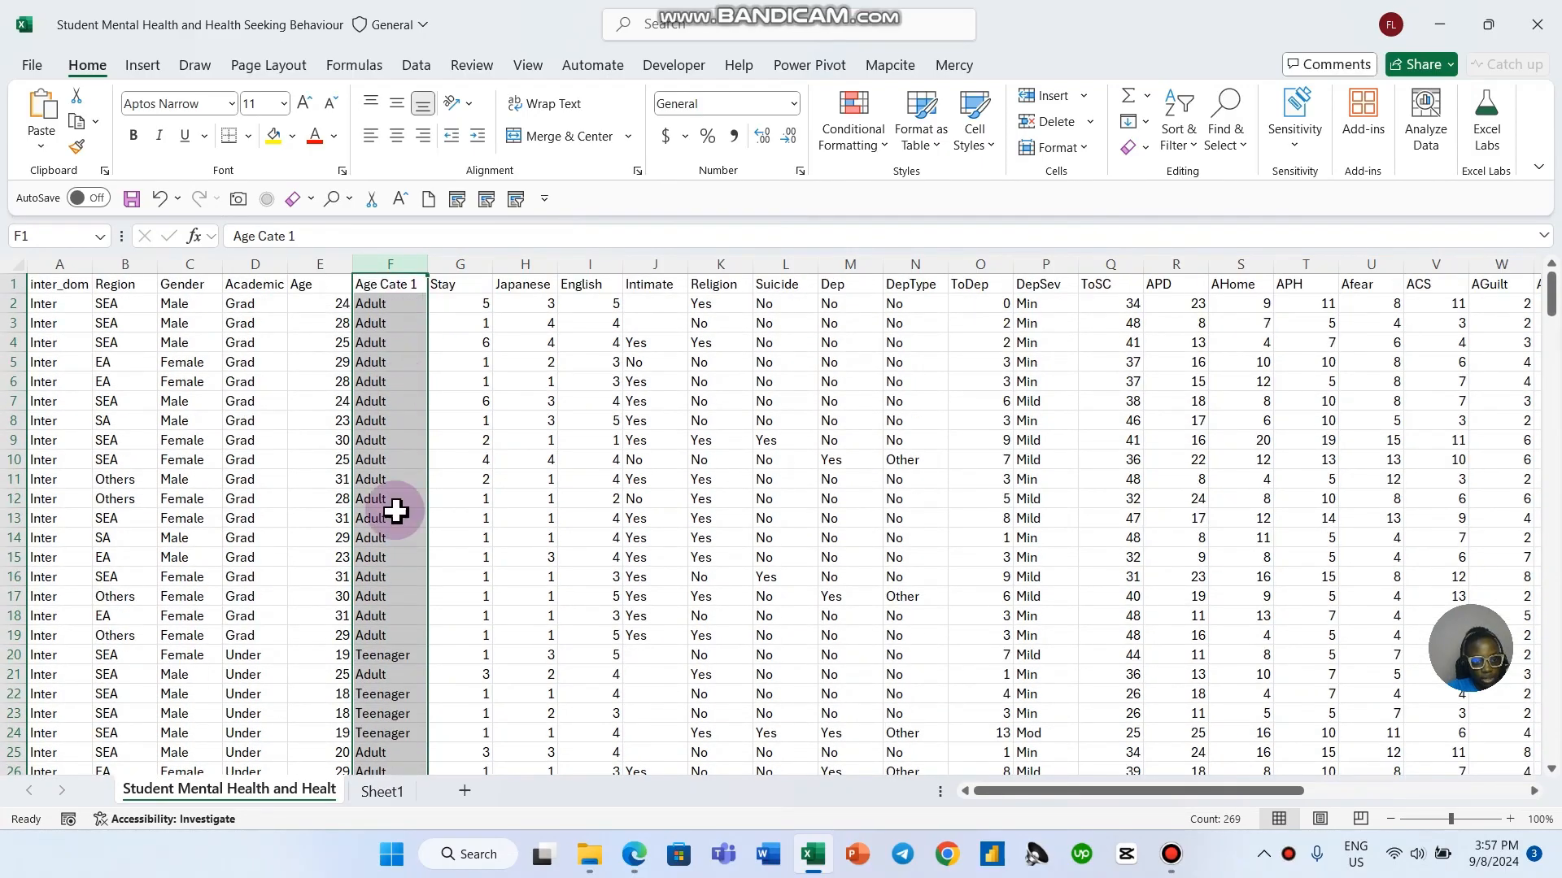
left_click(392, 673)
scroll(392, 663, "down", 12)
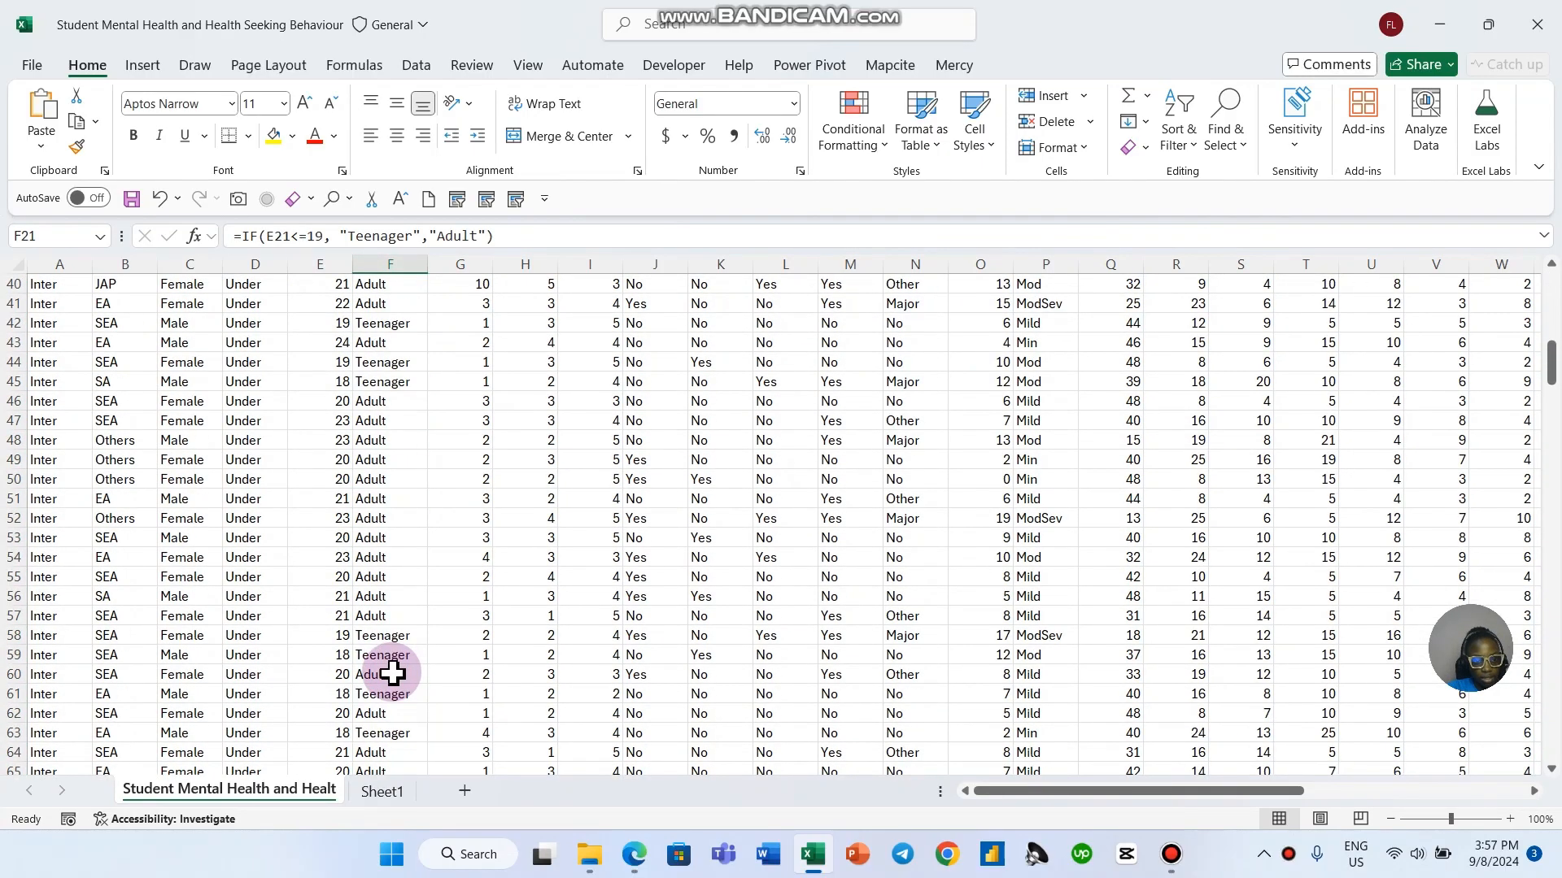
scroll(391, 622, "up", 12)
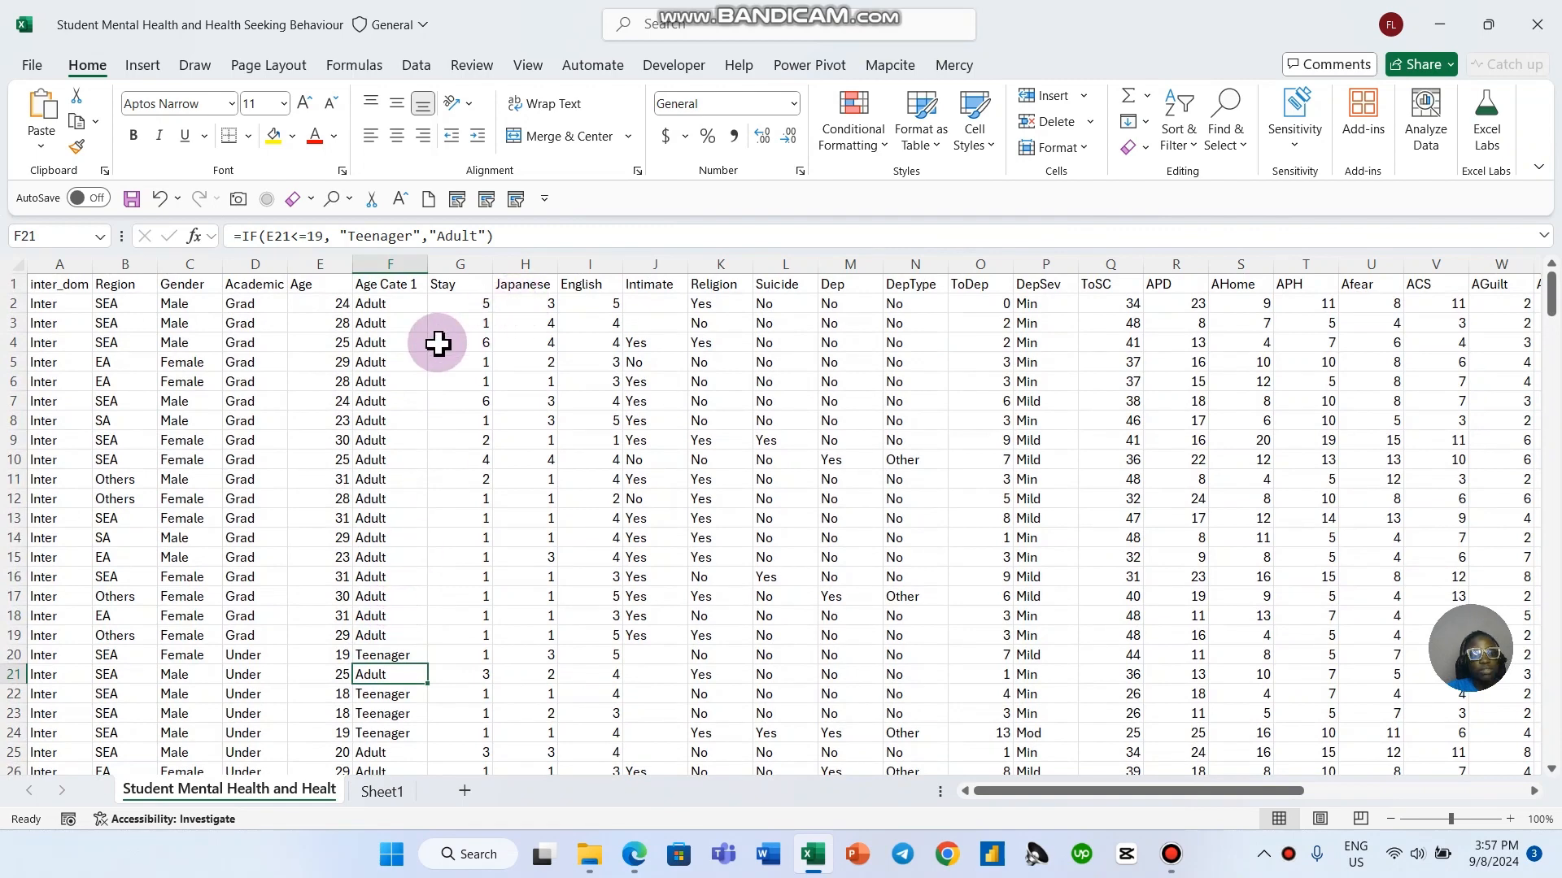
left_click(287, 236)
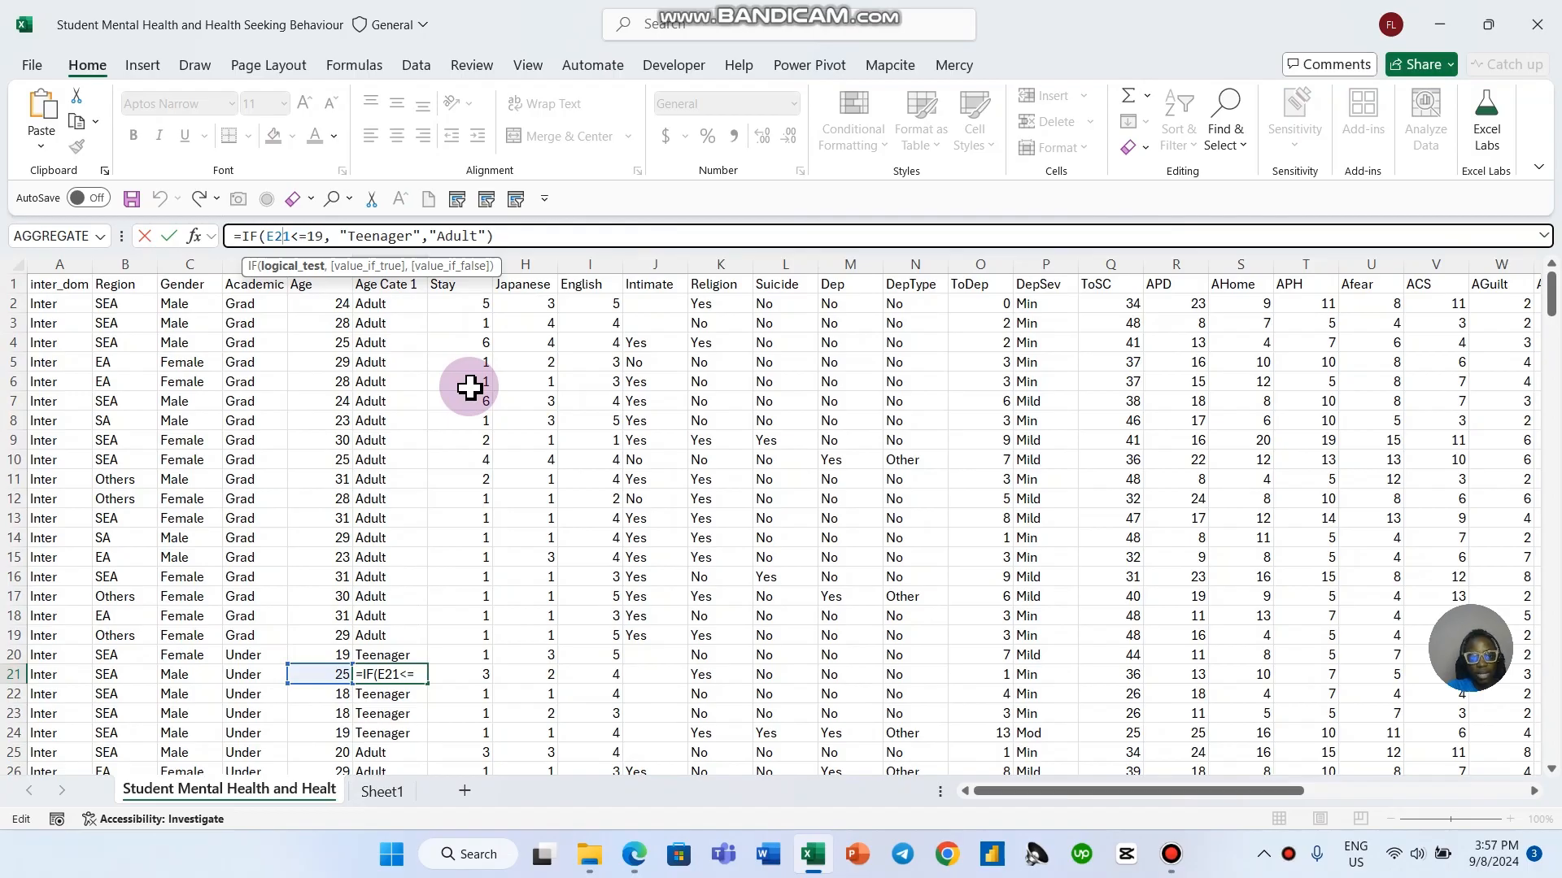
key("Escape")
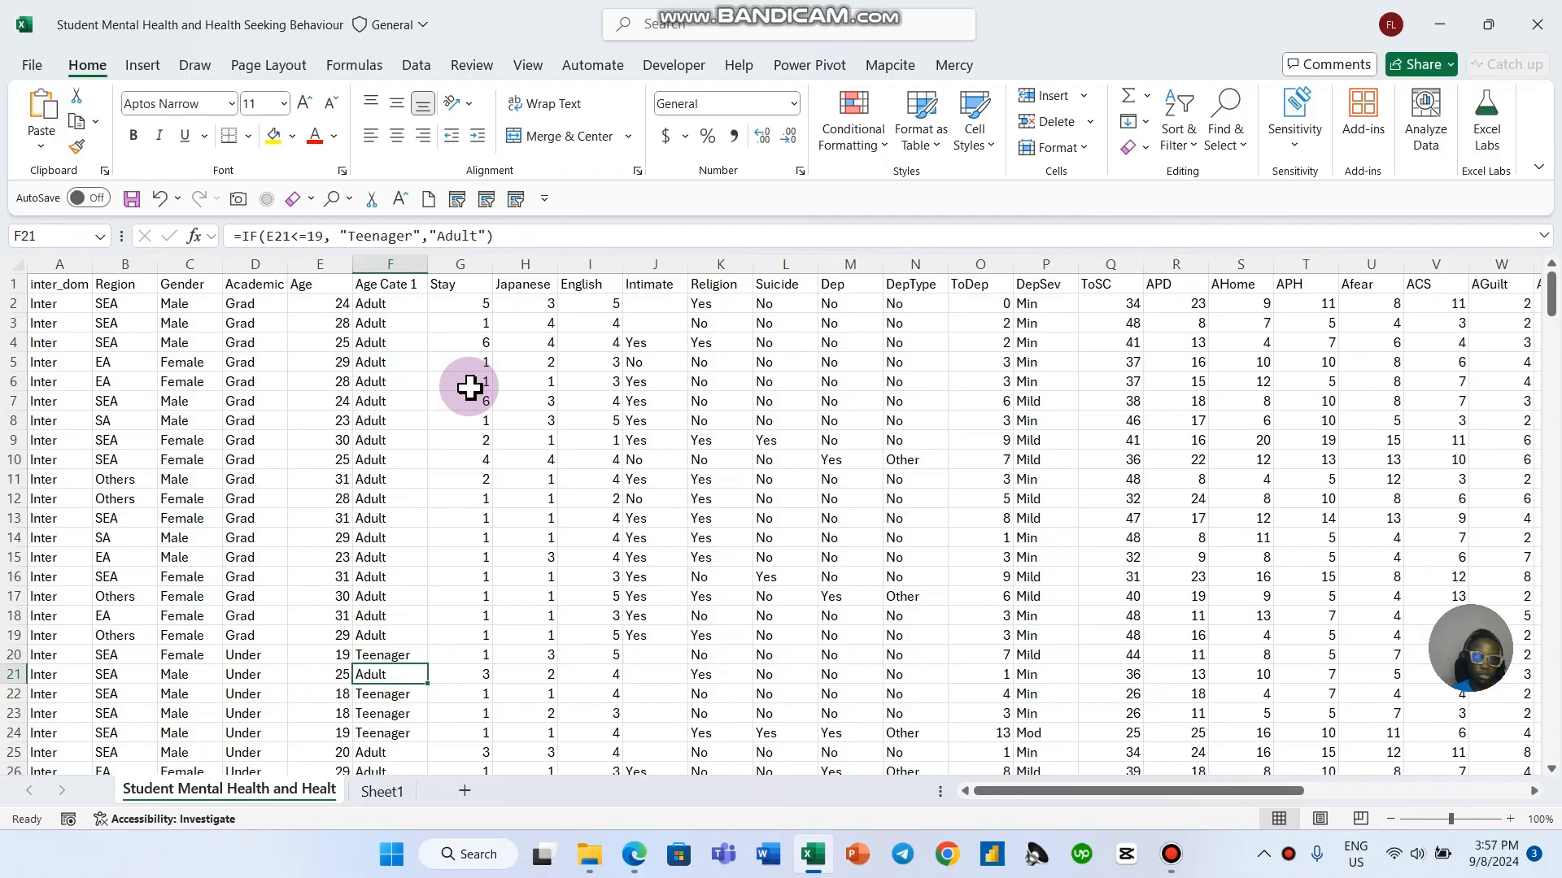
Step: Insert a blank column before Stay and enter the header Age Category 2 in G1
left_click(469, 262)
key("ctrl+shift+plus")
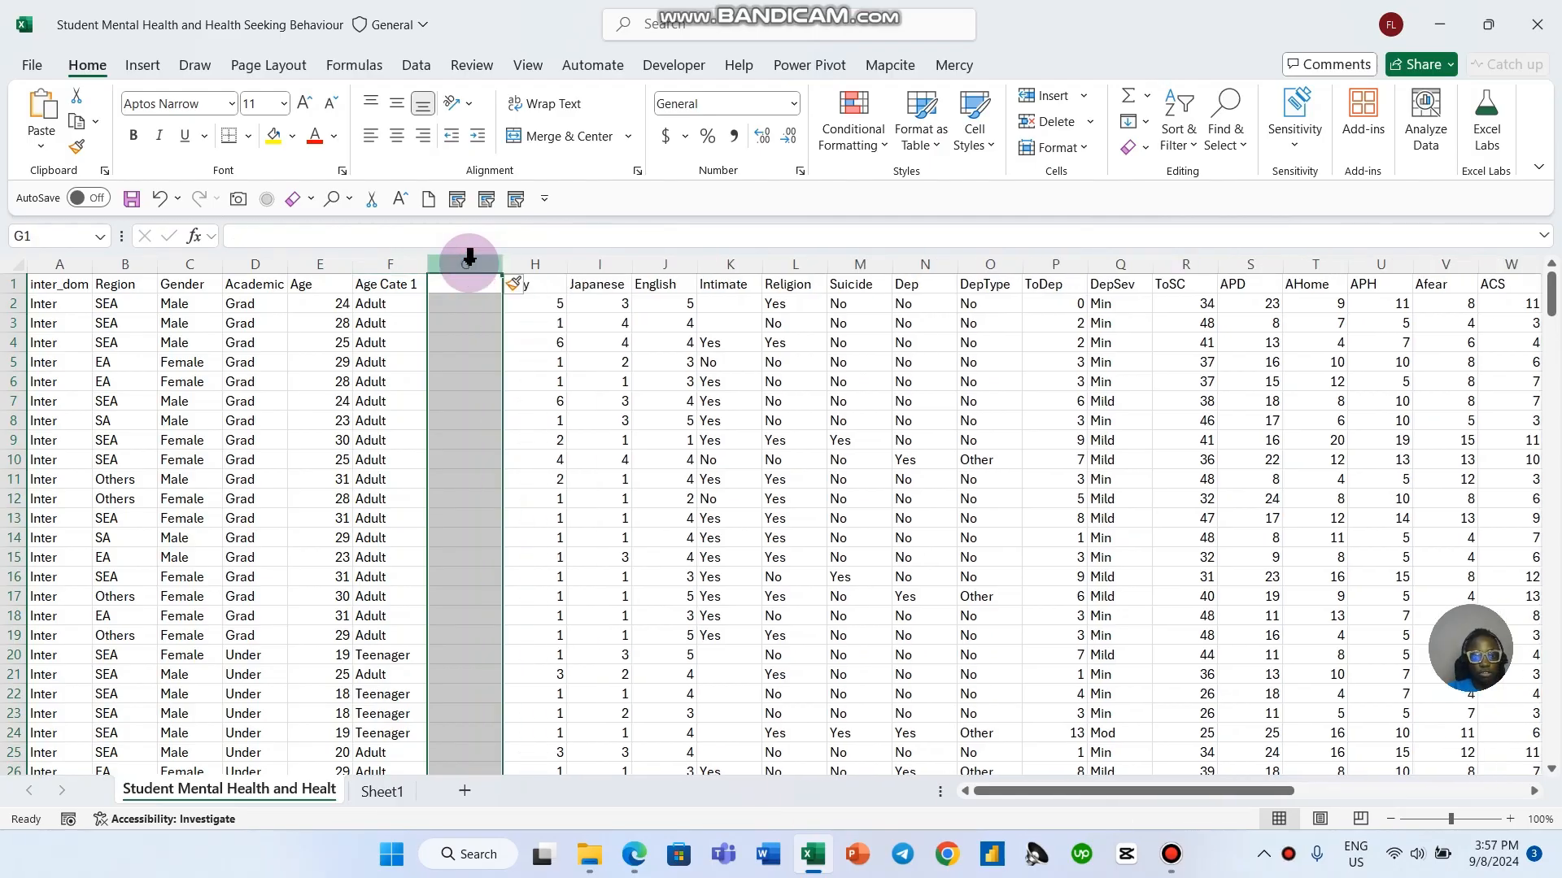
left_click(600, 440)
left_click(463, 282)
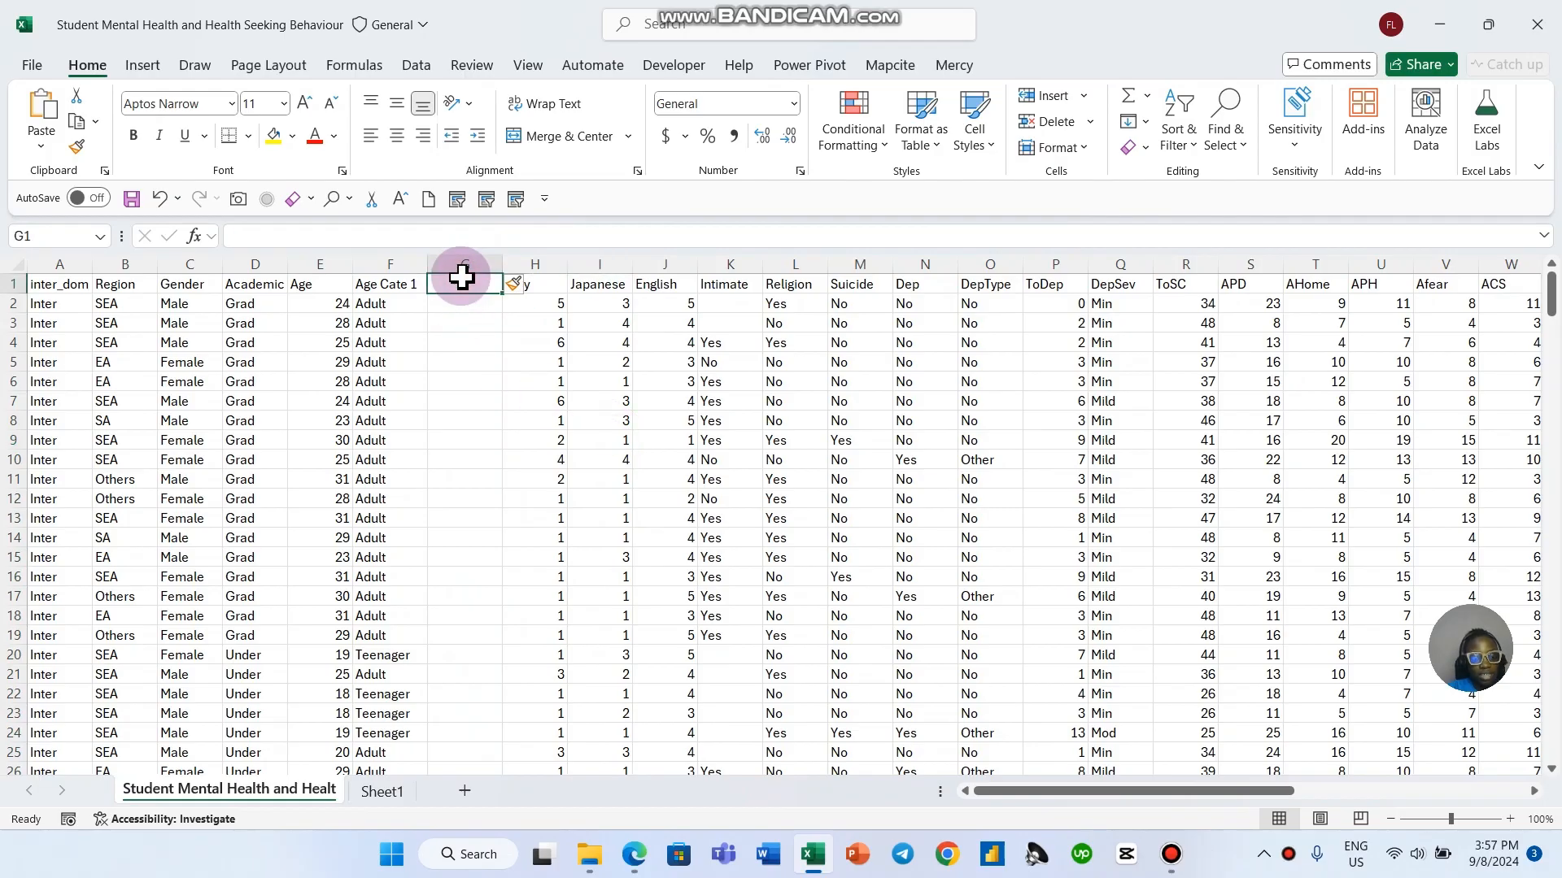
type("Age Ca")
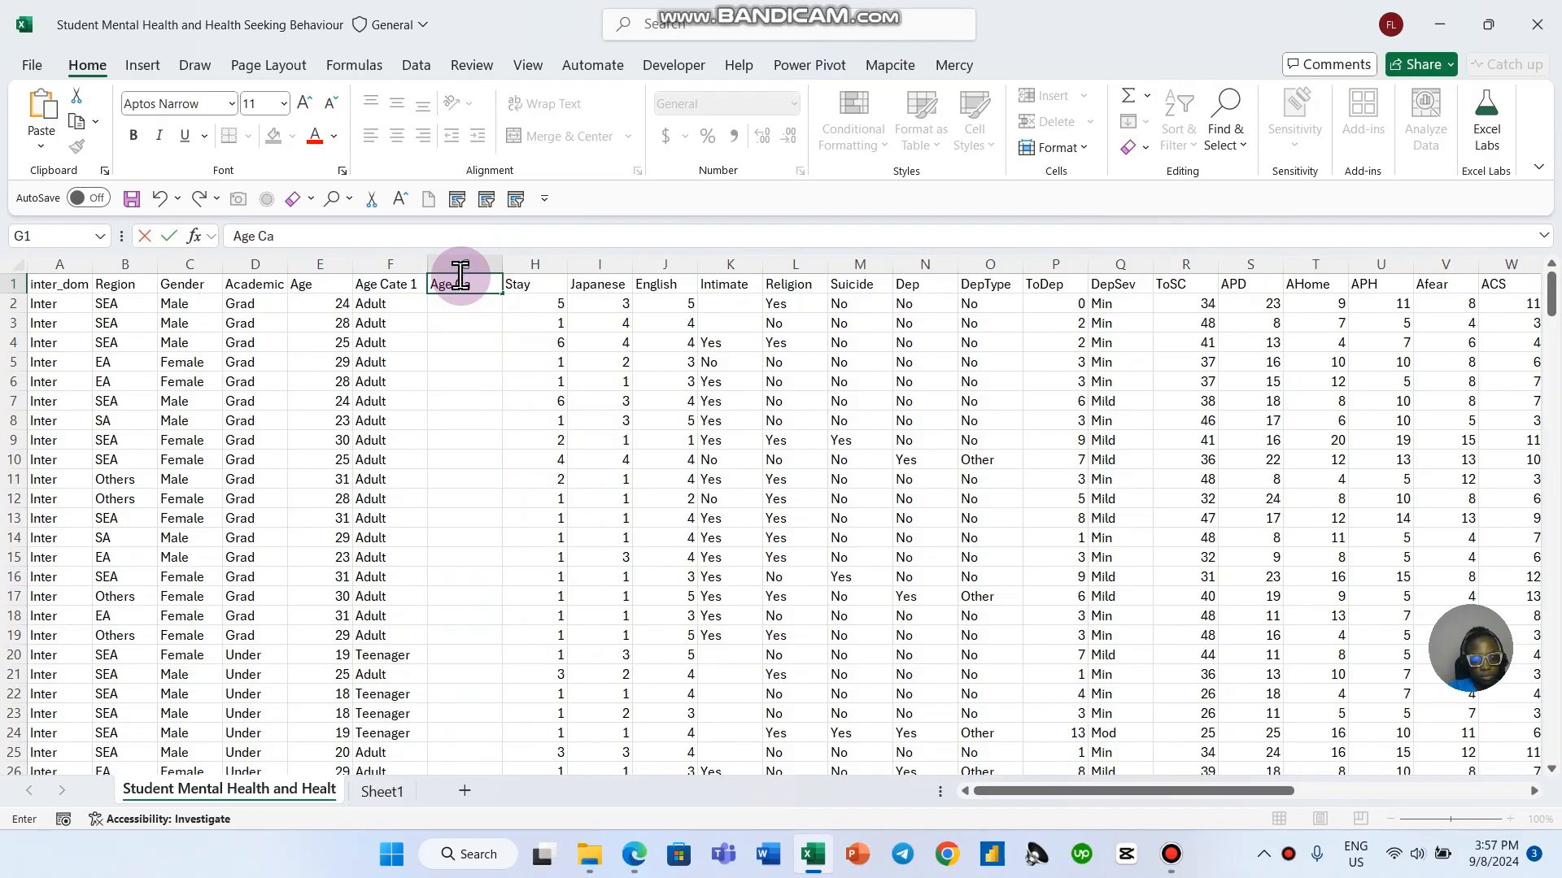
type("tegory 2")
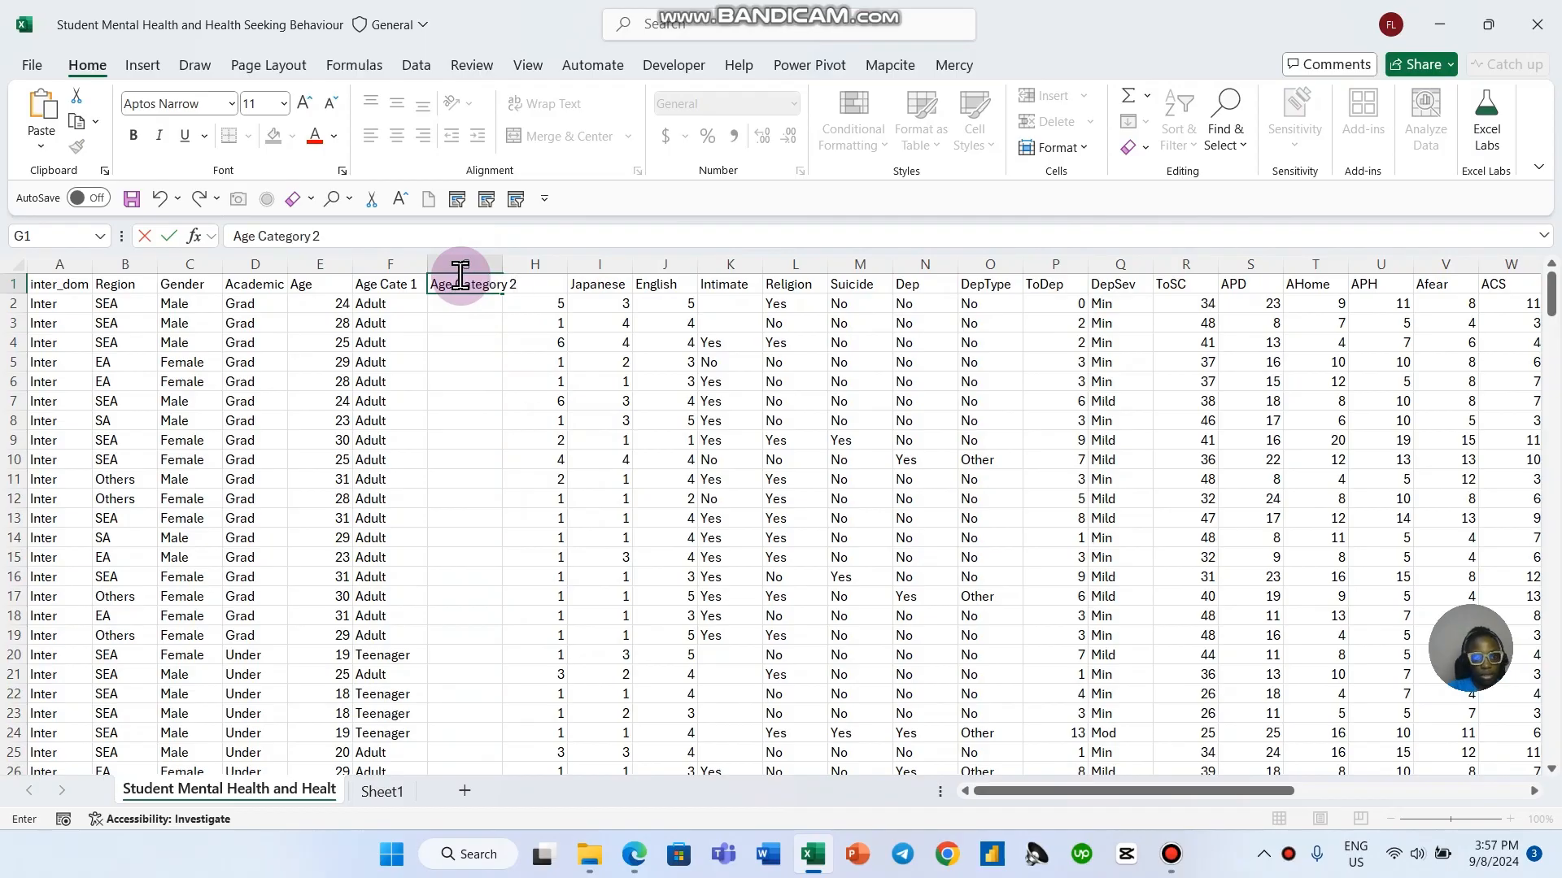
key("Return")
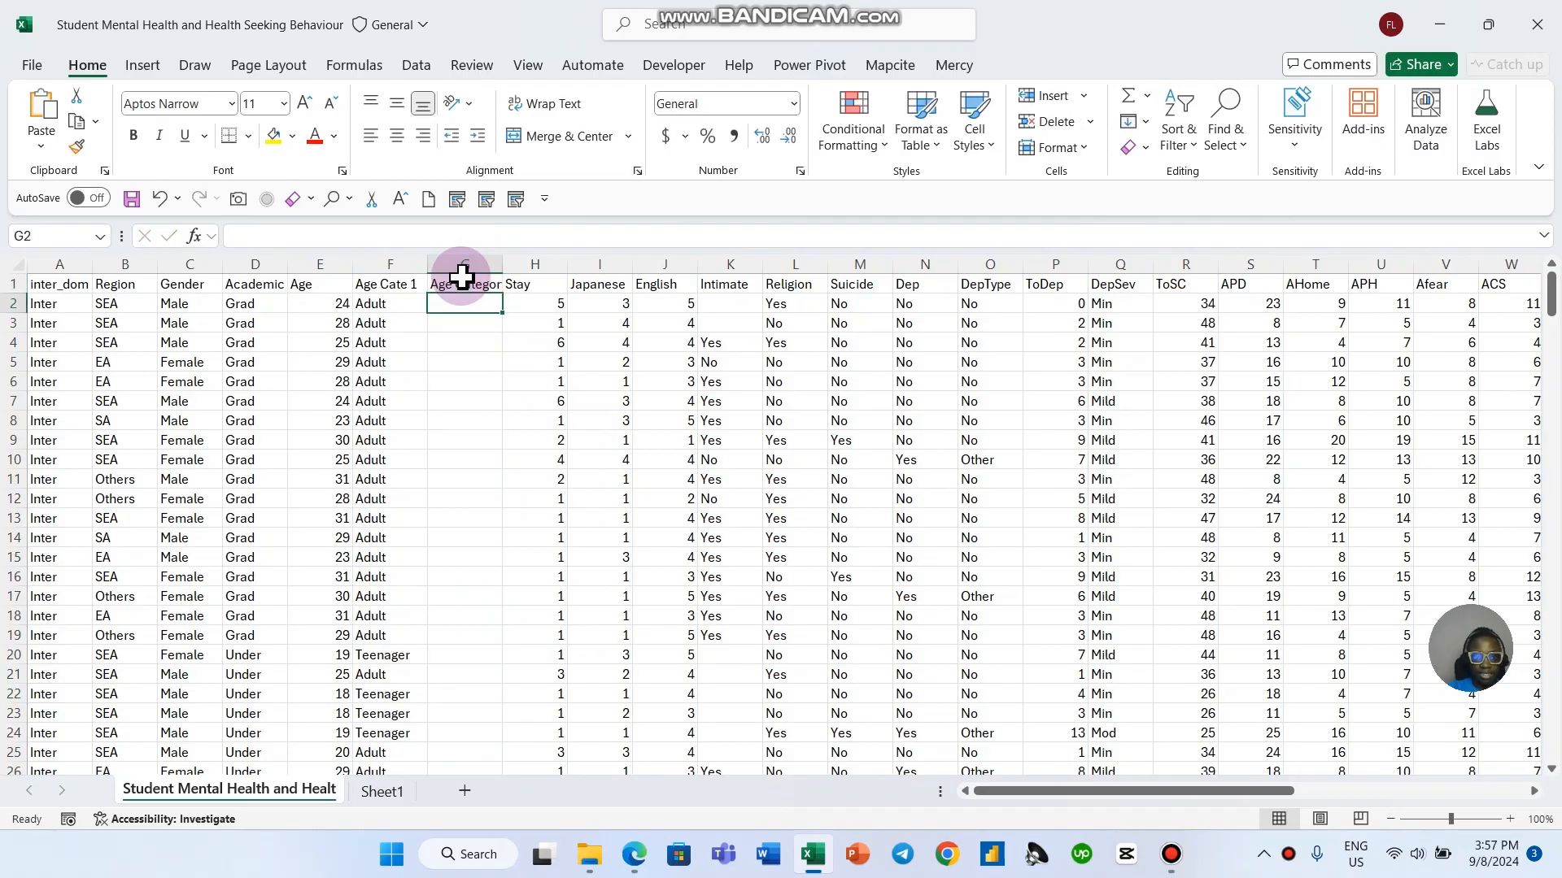
Step: Fit the Age Category 2 column to its header, and start an IF formula in G2 with the logical test E2<=20
double_click(502, 258)
left_click(511, 457)
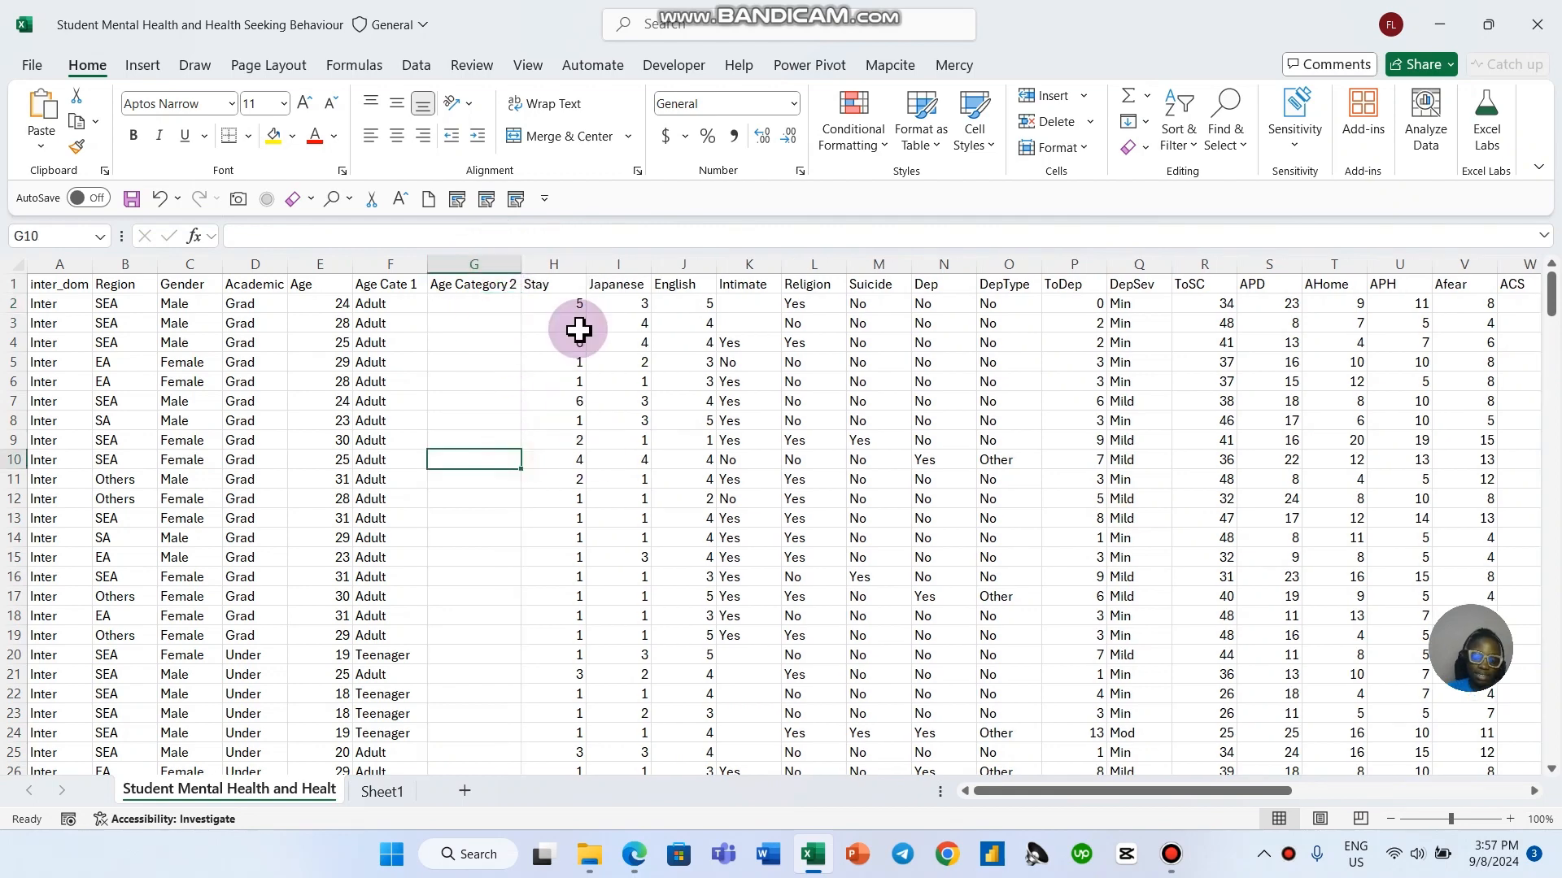
left_click(512, 309)
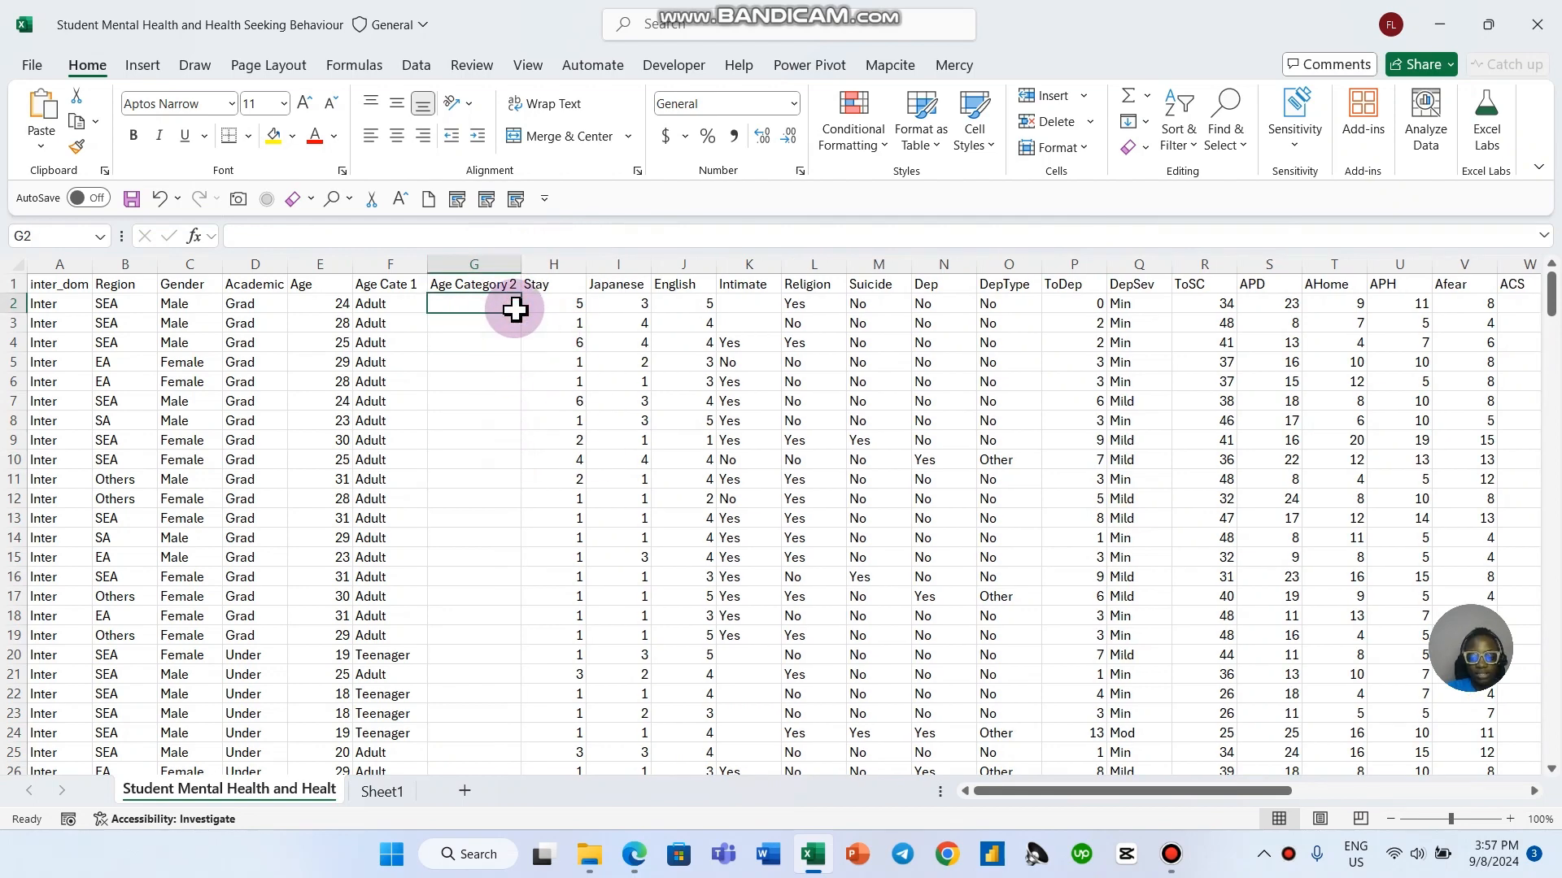
type("=if")
key("Tab")
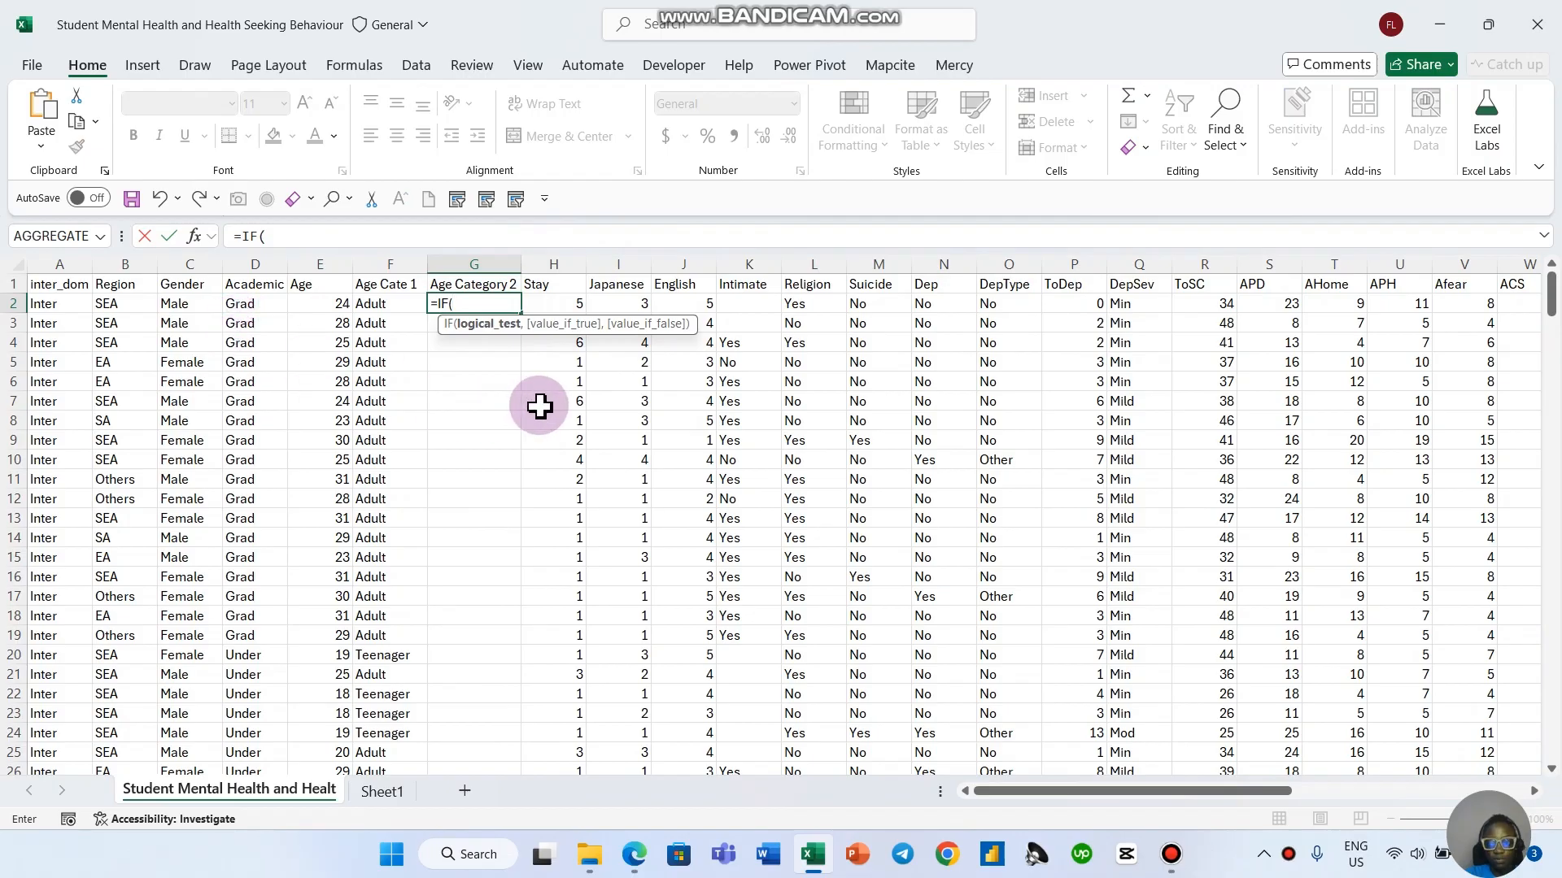
left_click(319, 305)
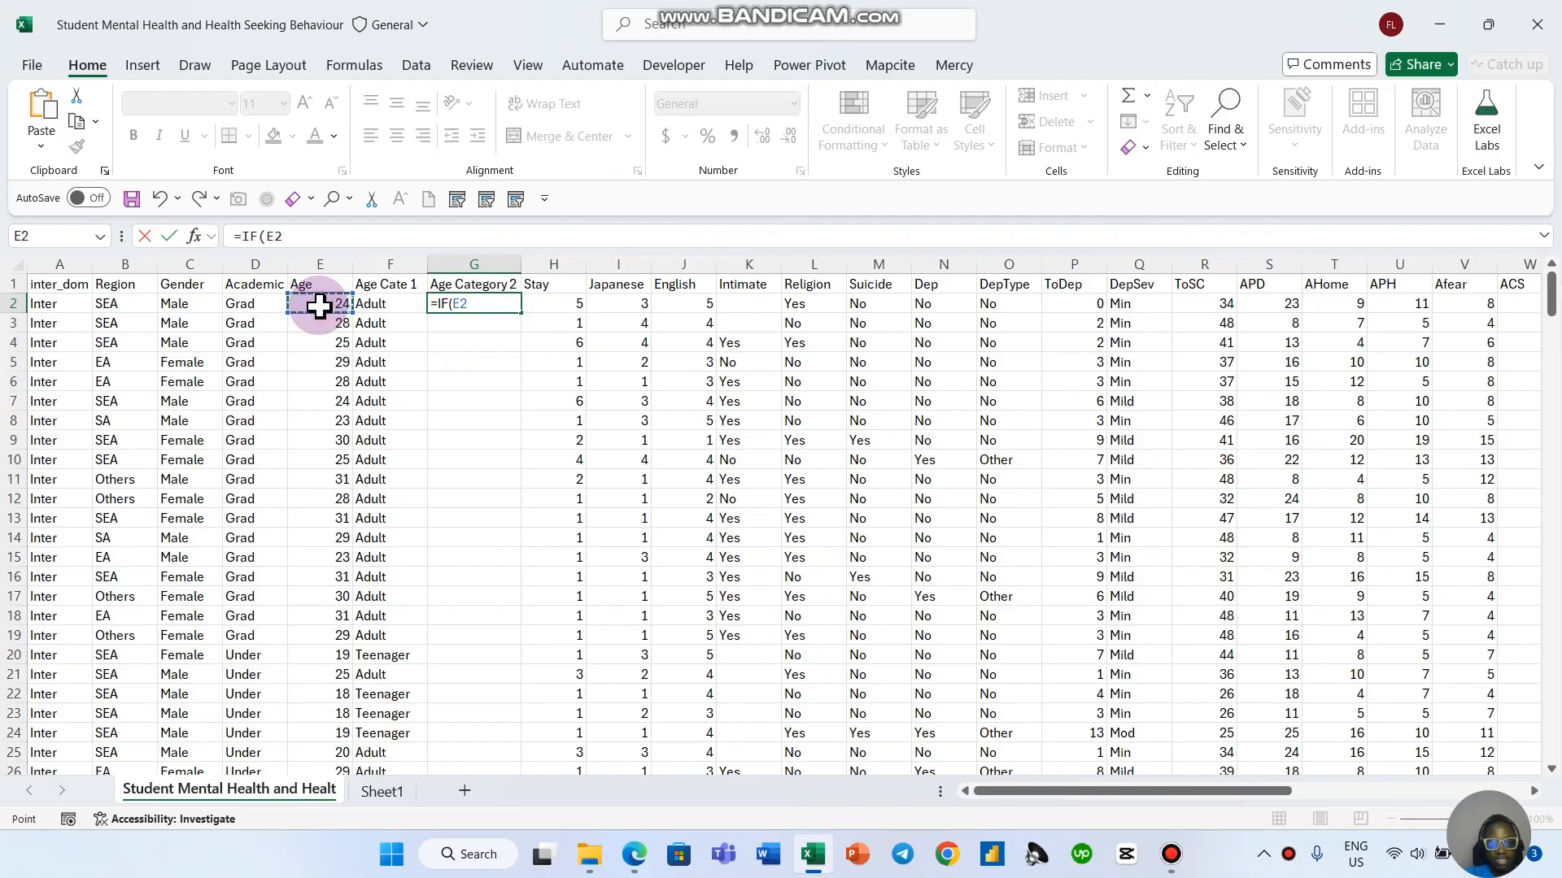
type("<=12")
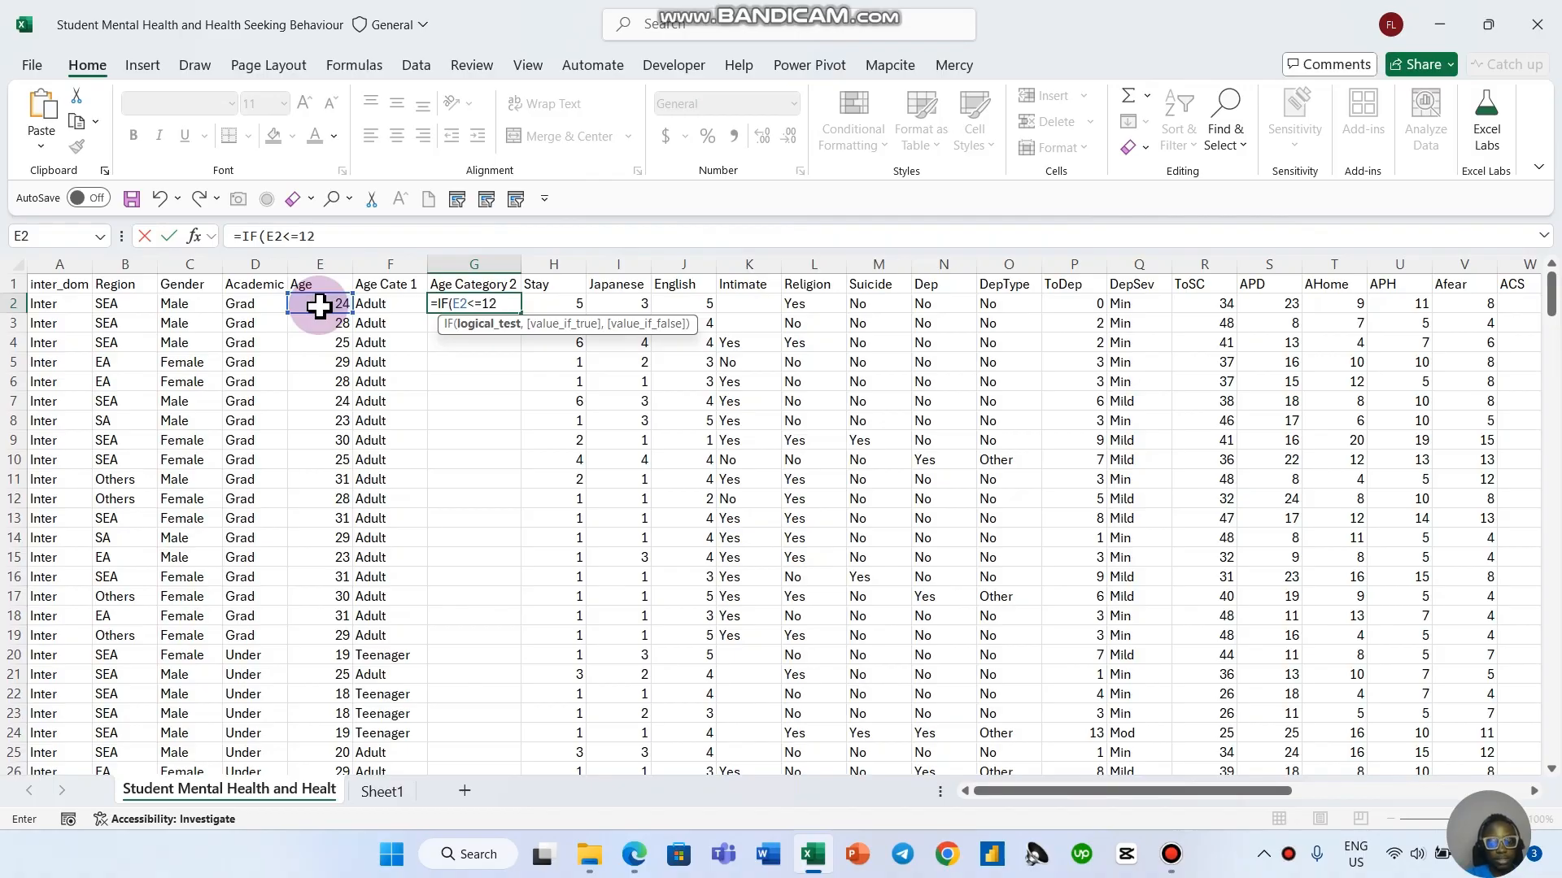
key("BackSpace")
type("20,")
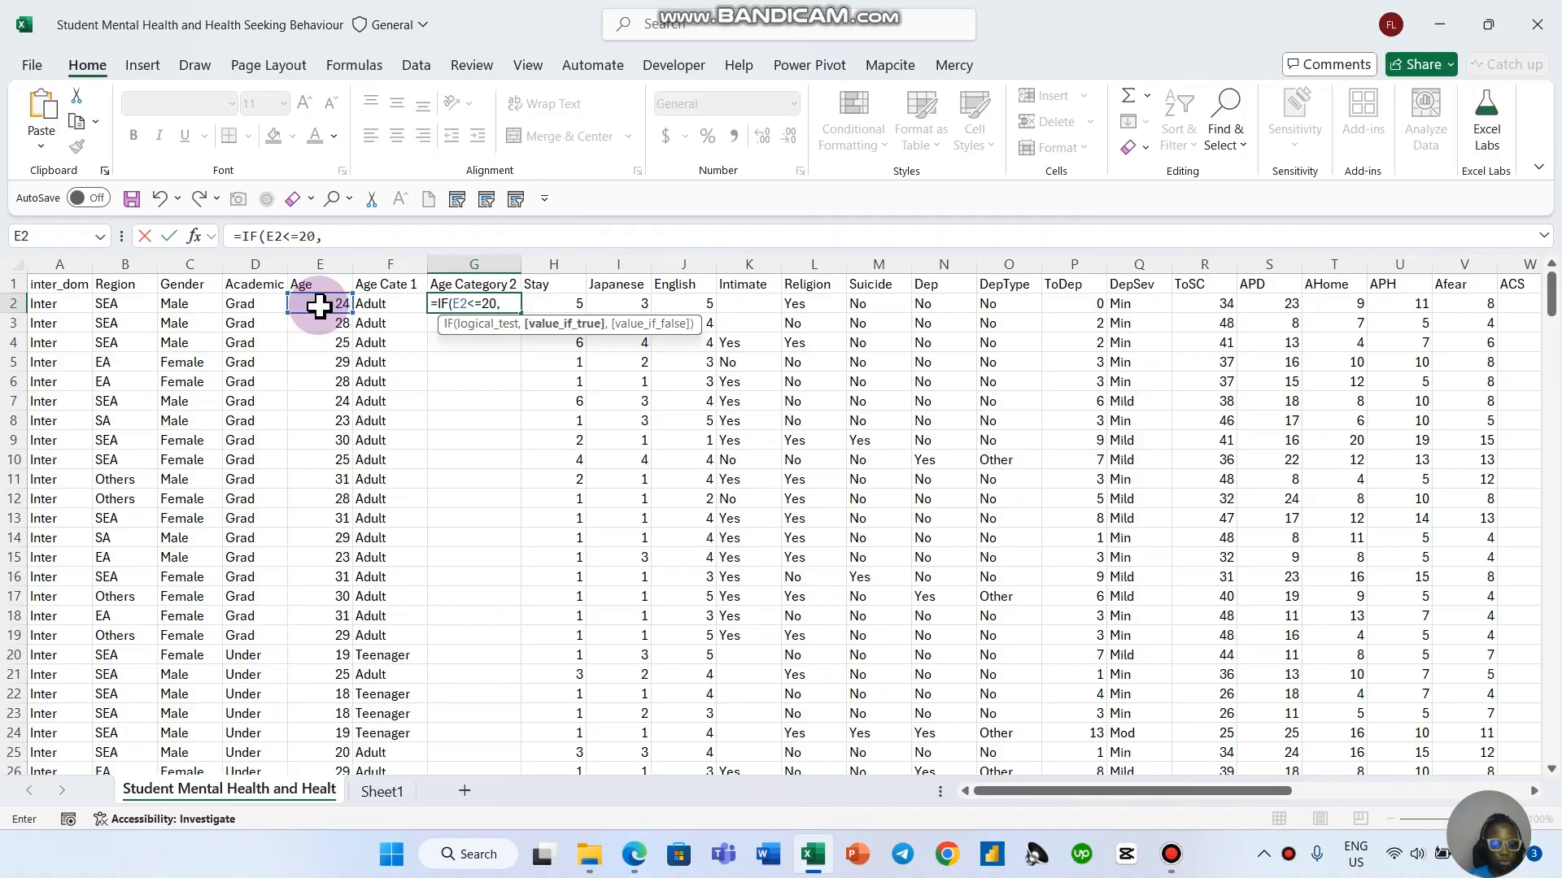
Step: Enter "15 - 20" as the value if true in the G2 formula, ready for the value if false
type("@")
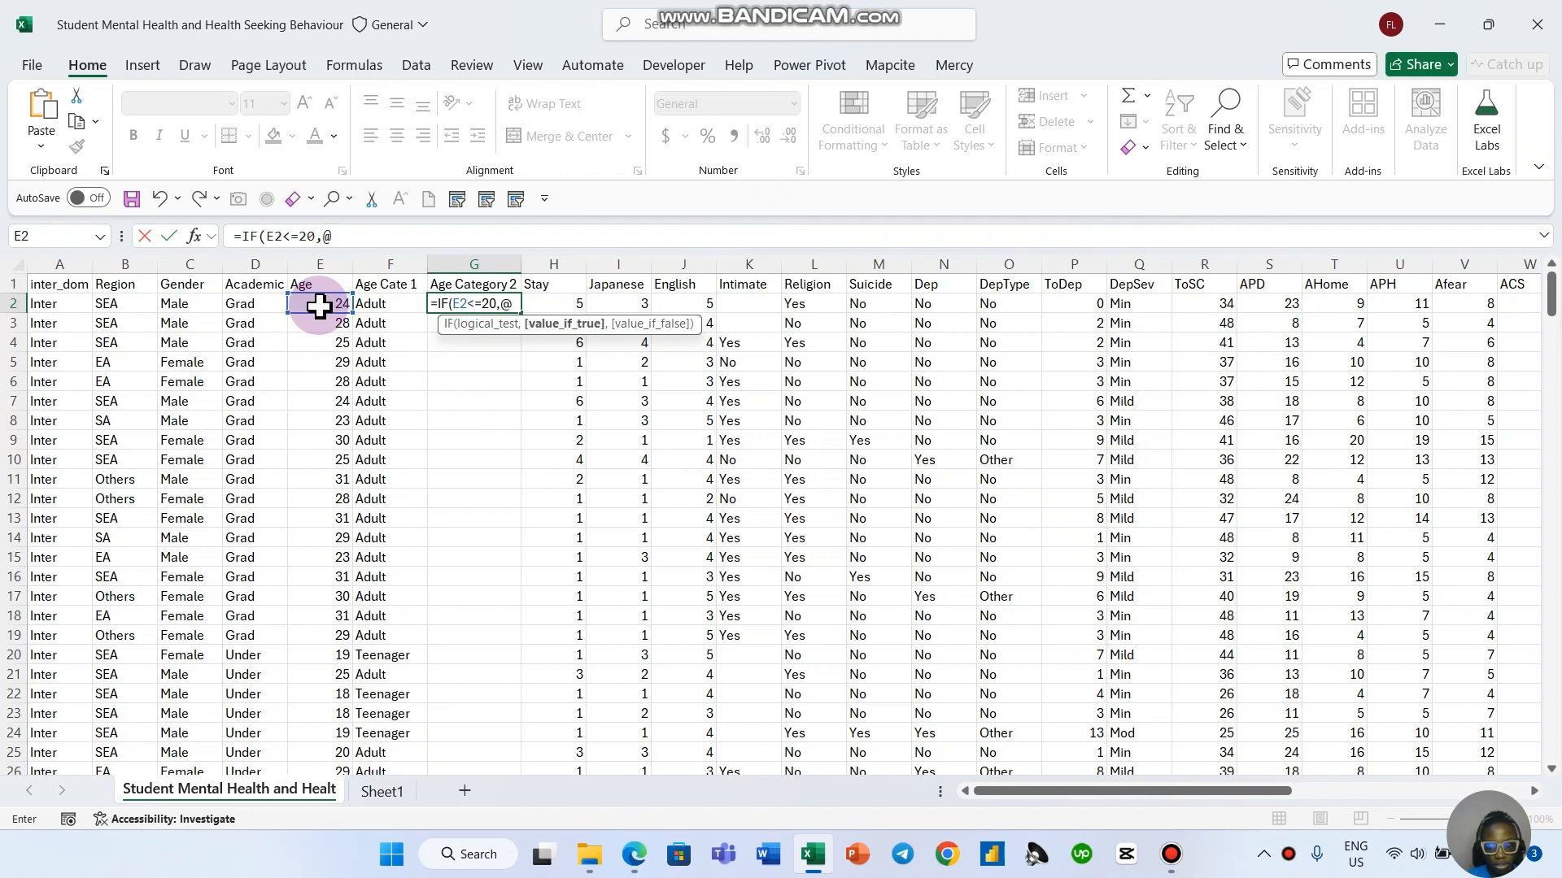
key("BackSpace")
type("\"15")
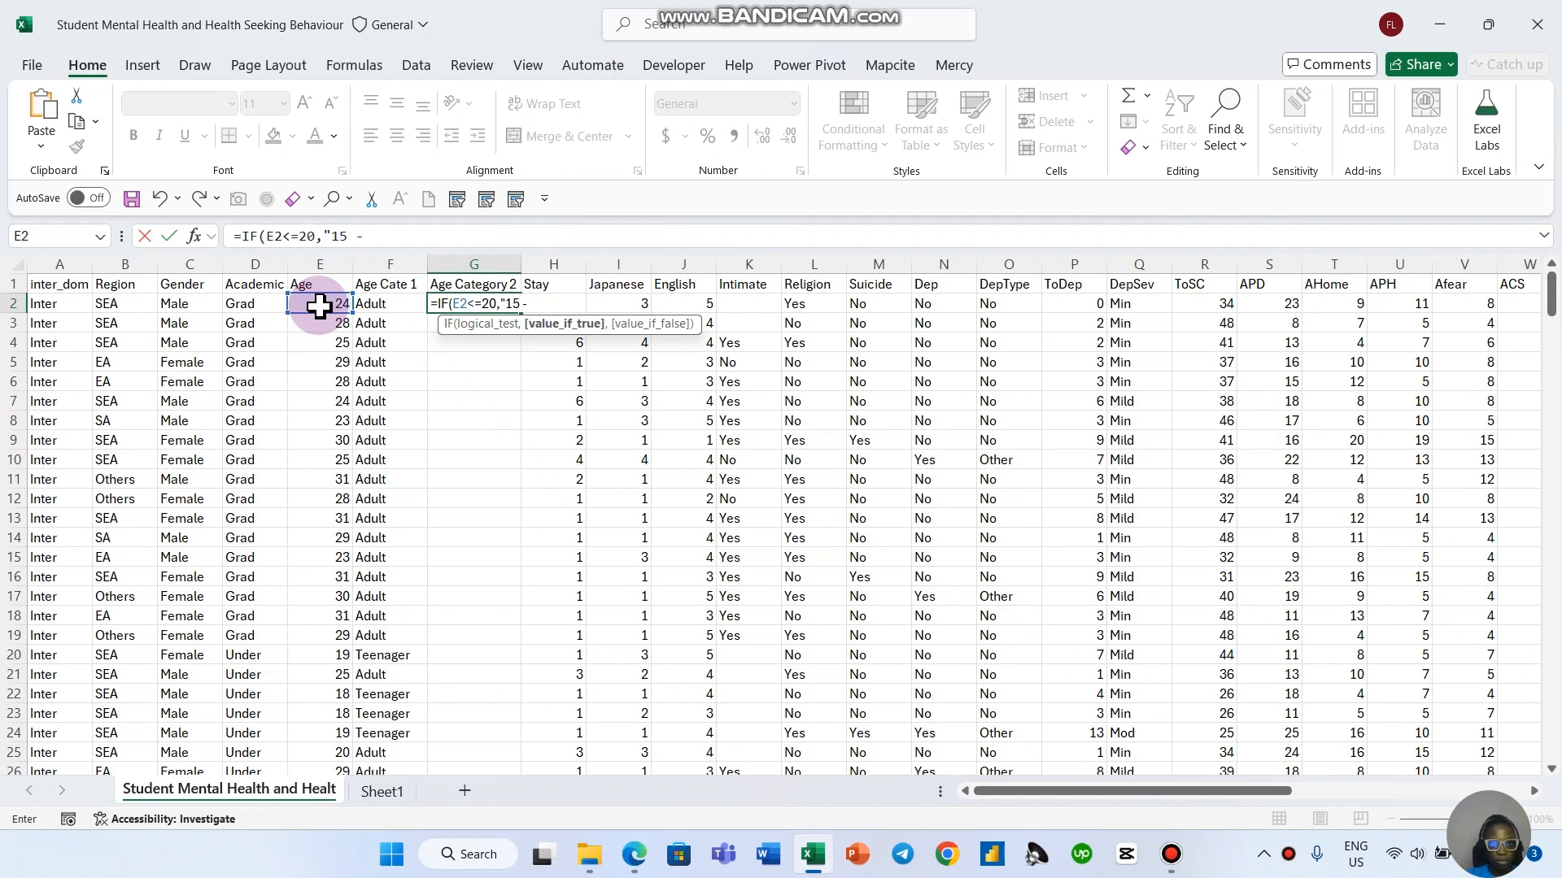
type(" - 20,")
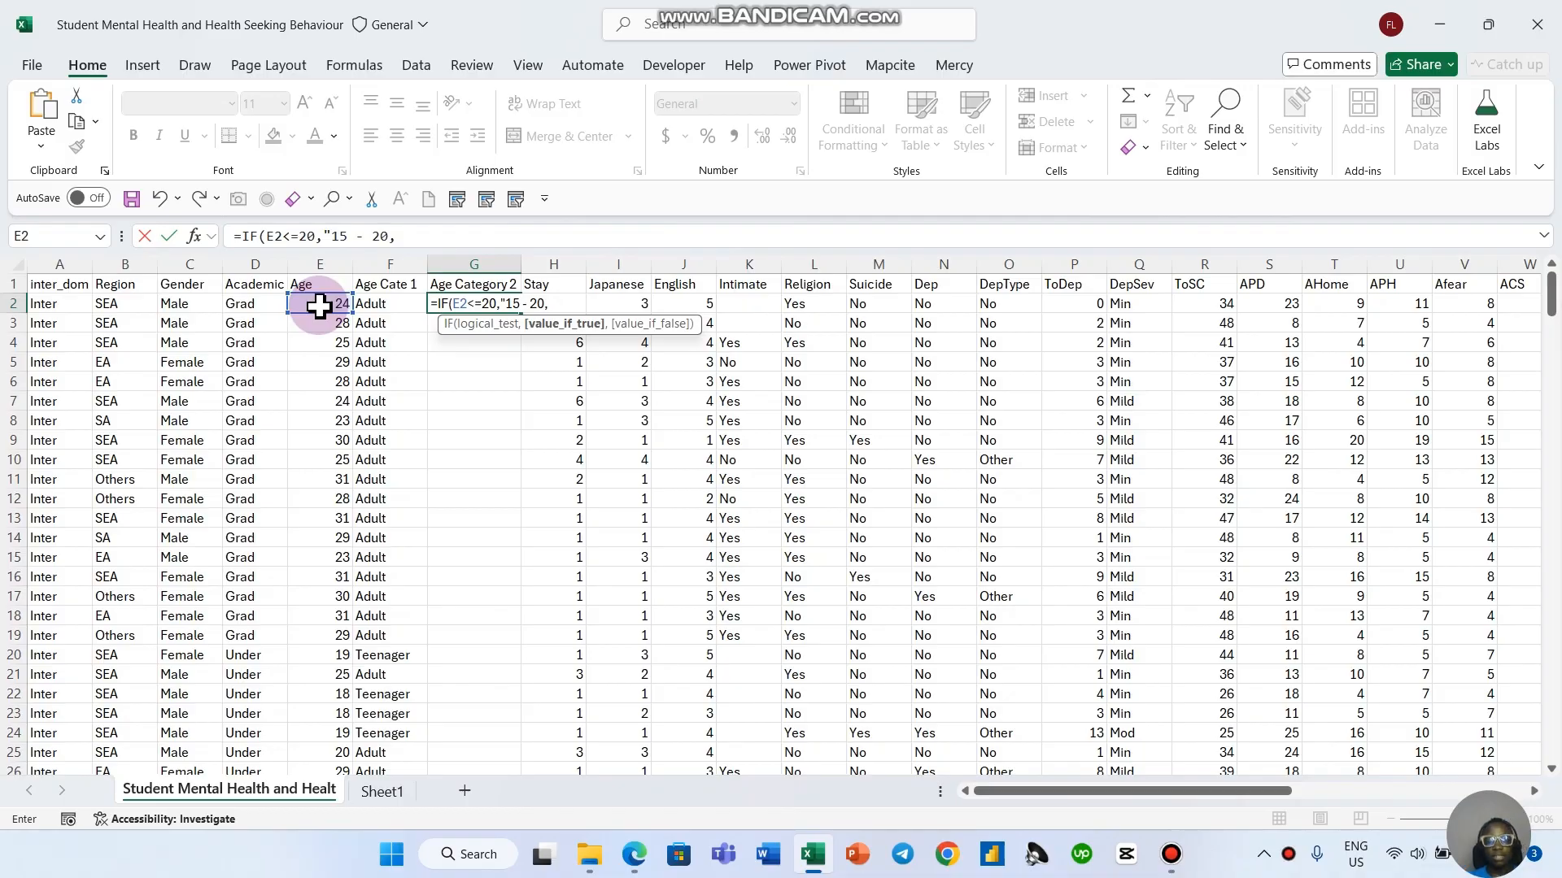
left_click(542, 234)
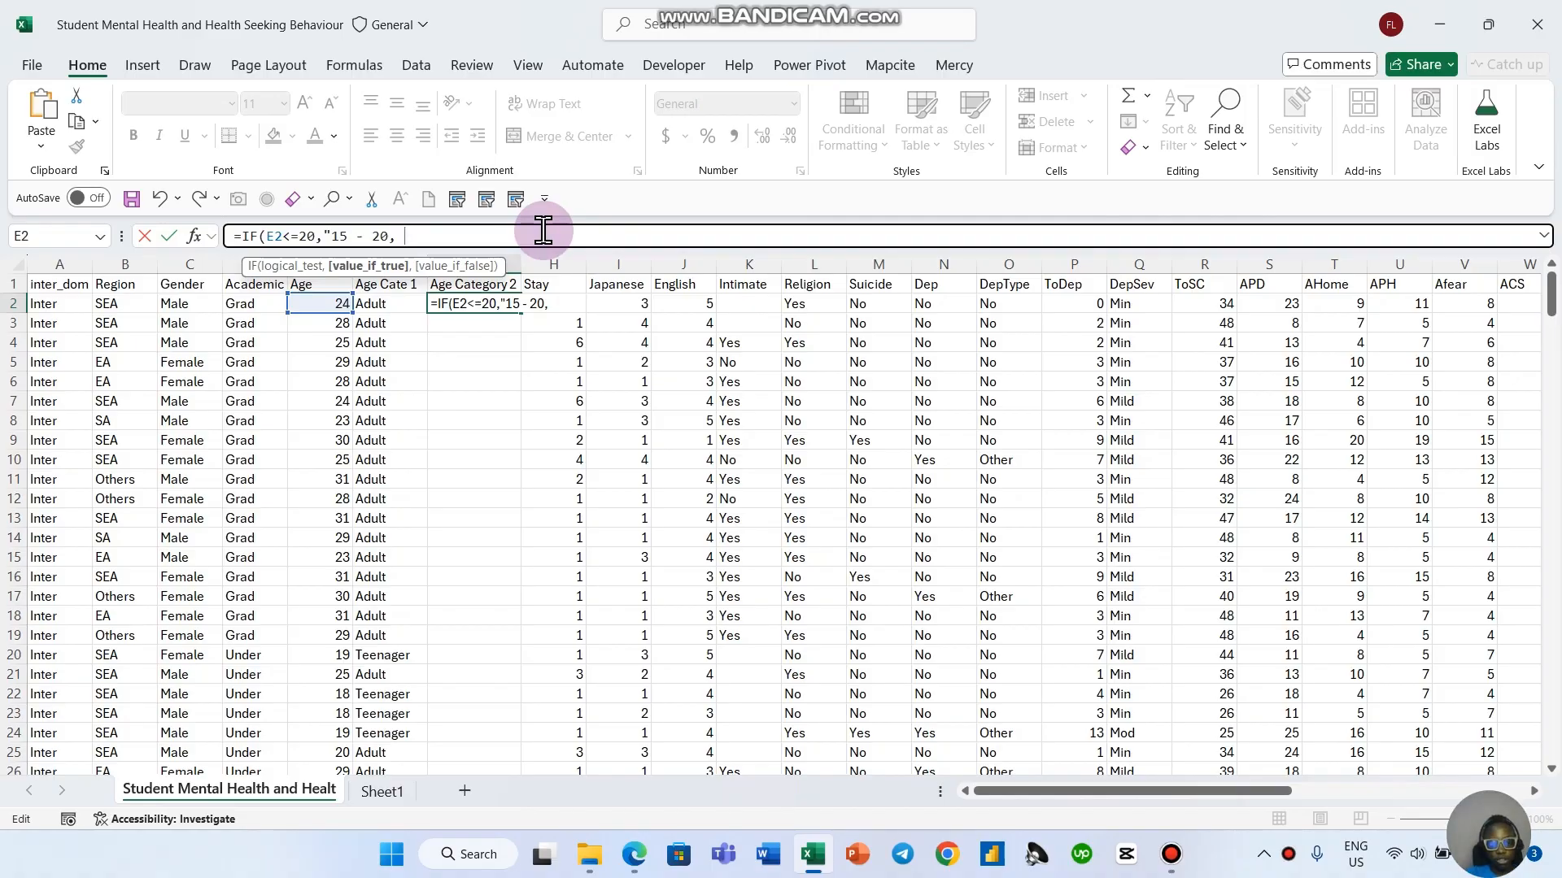
type(", IF(")
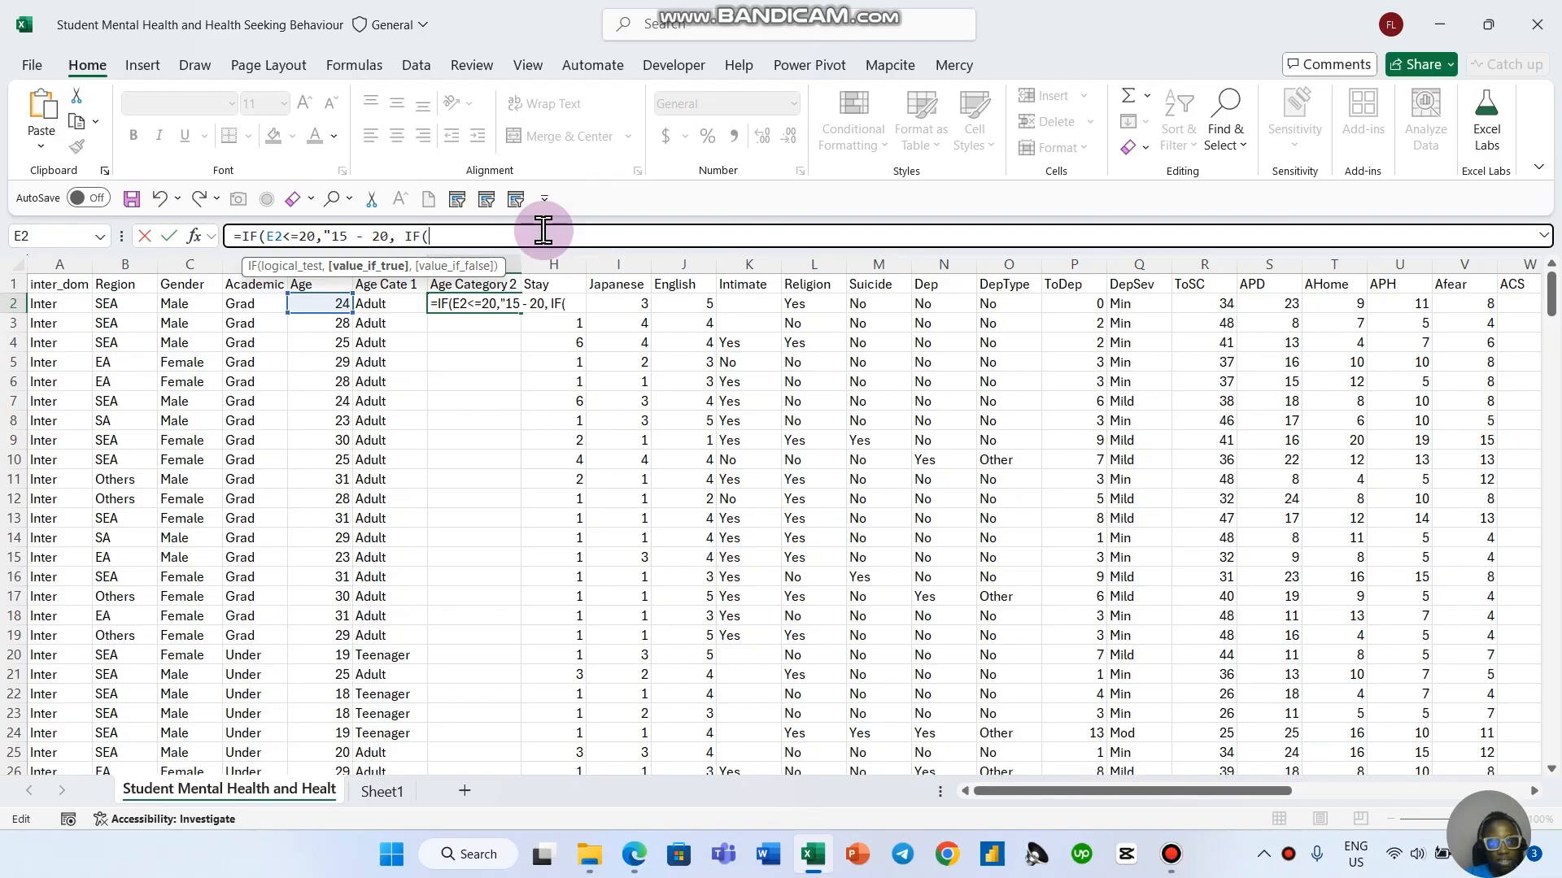
key("BackSpace")
key("BackSpace")
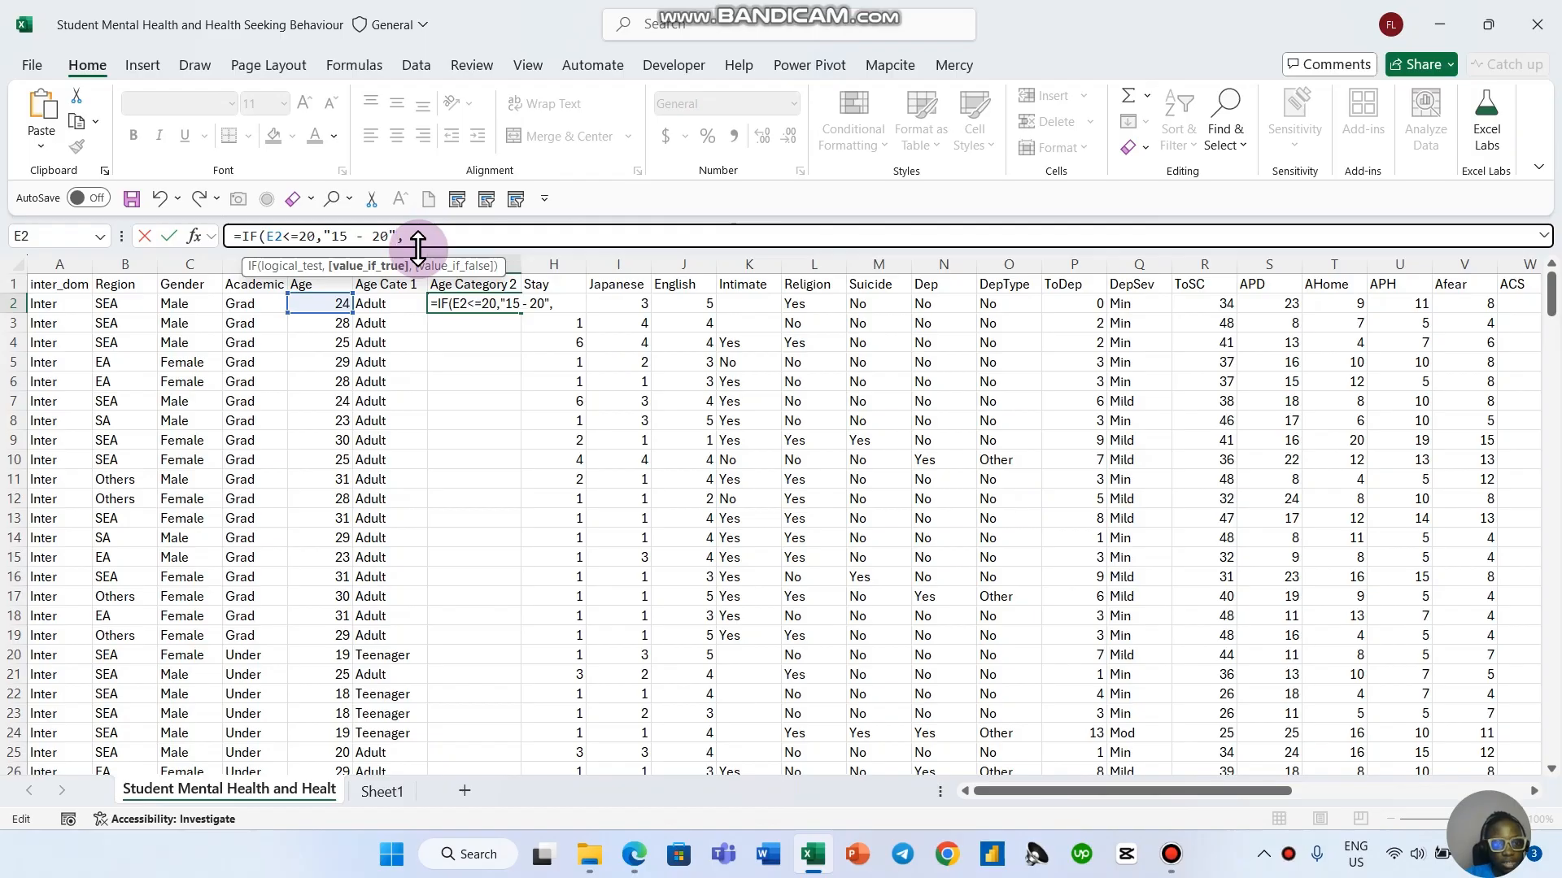
left_click(448, 232)
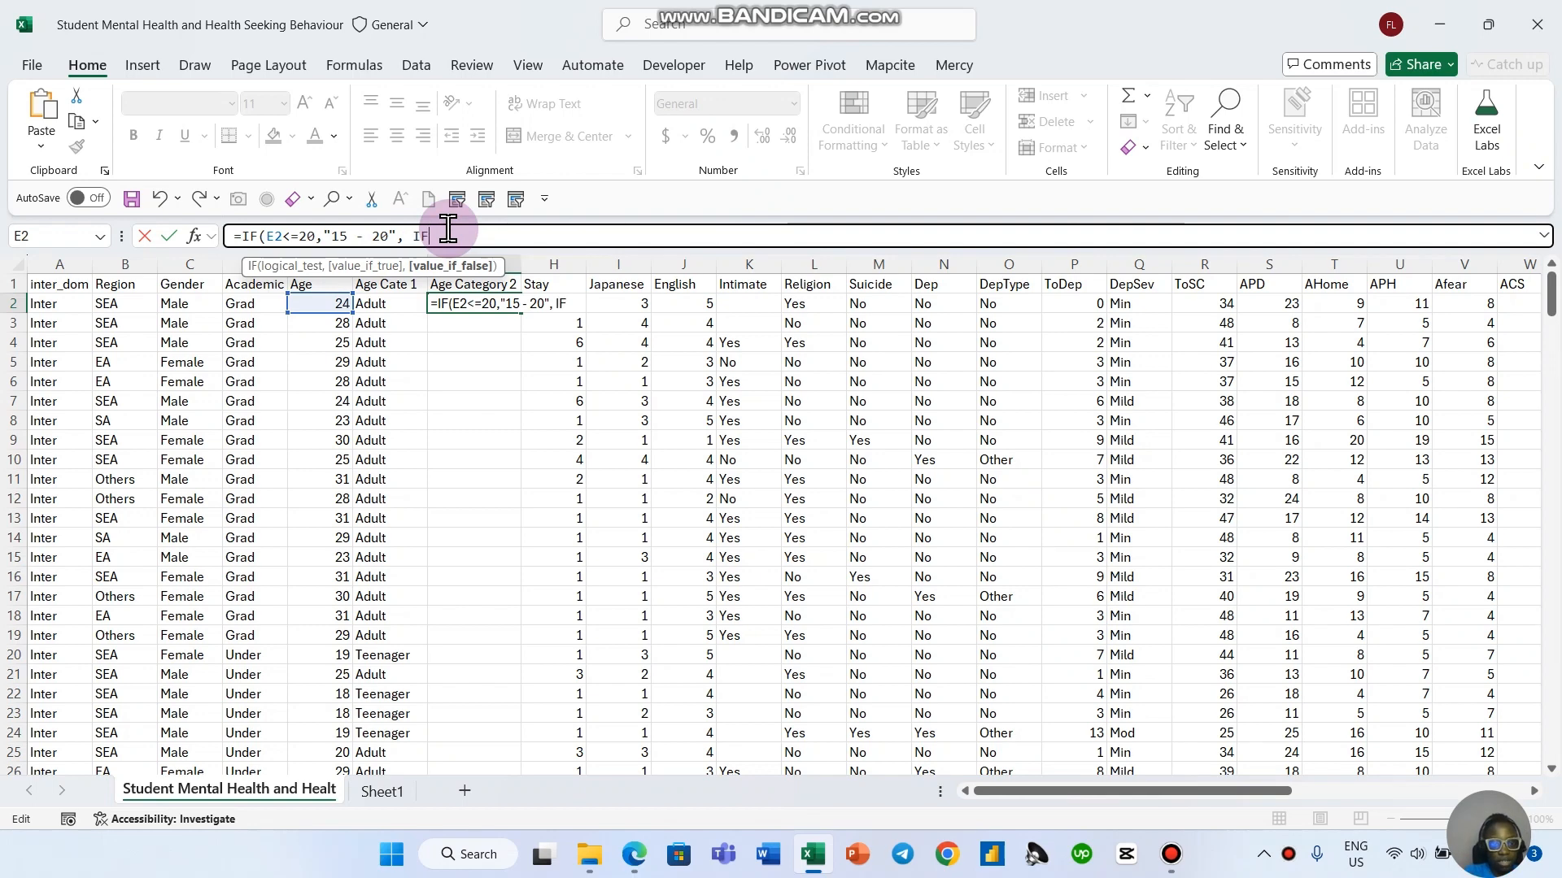
Step: Nest a second IF as the value if false, testing E2<=25 and returning "21 - 25" when true
type("IF(")
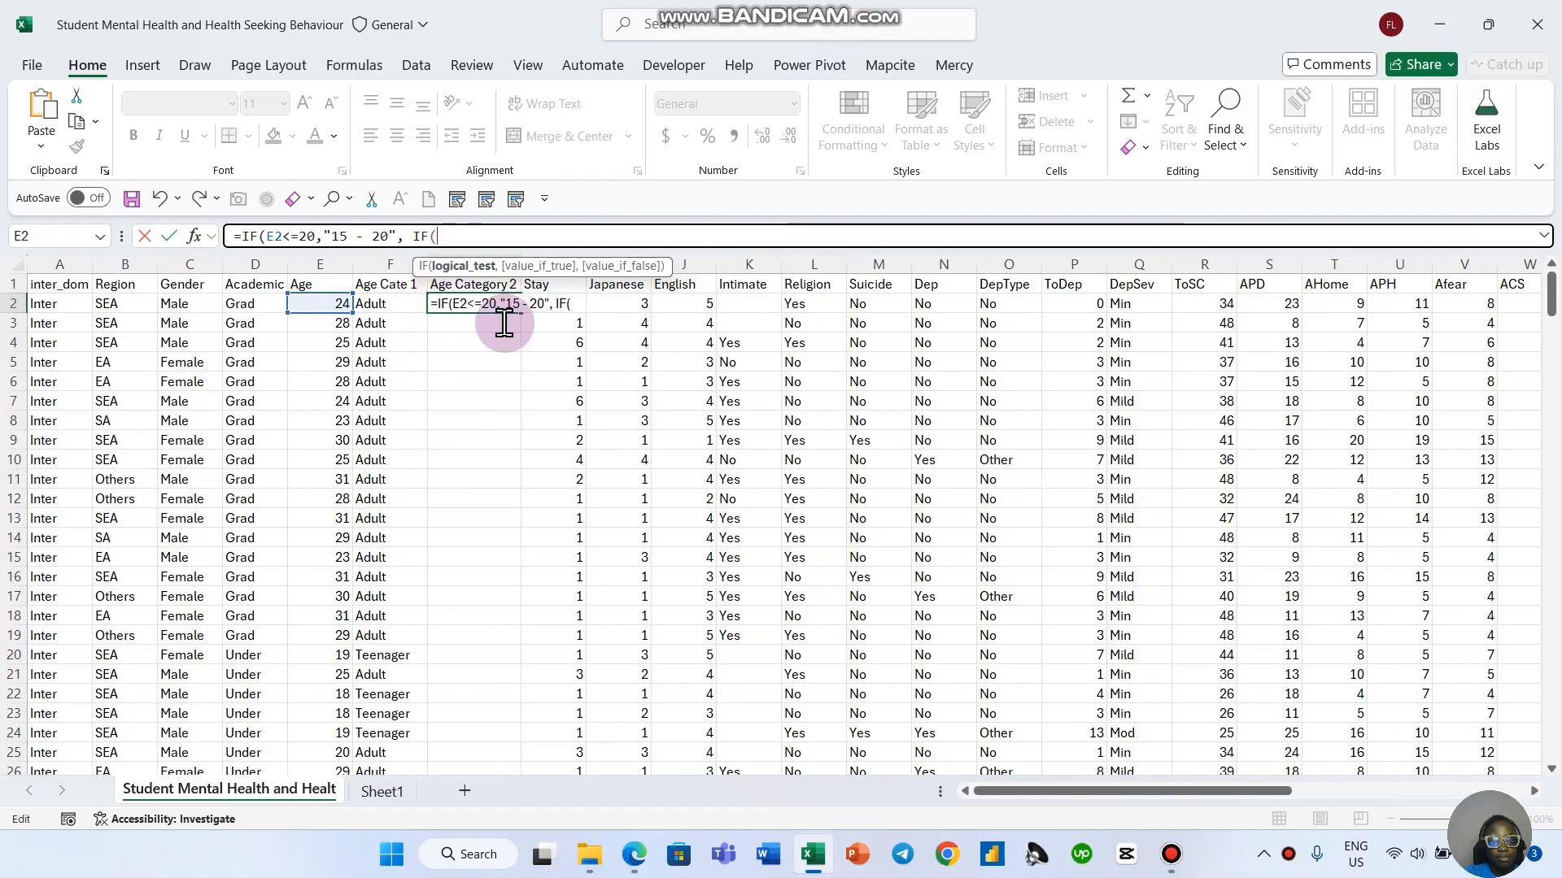
left_click(330, 303)
type("<")
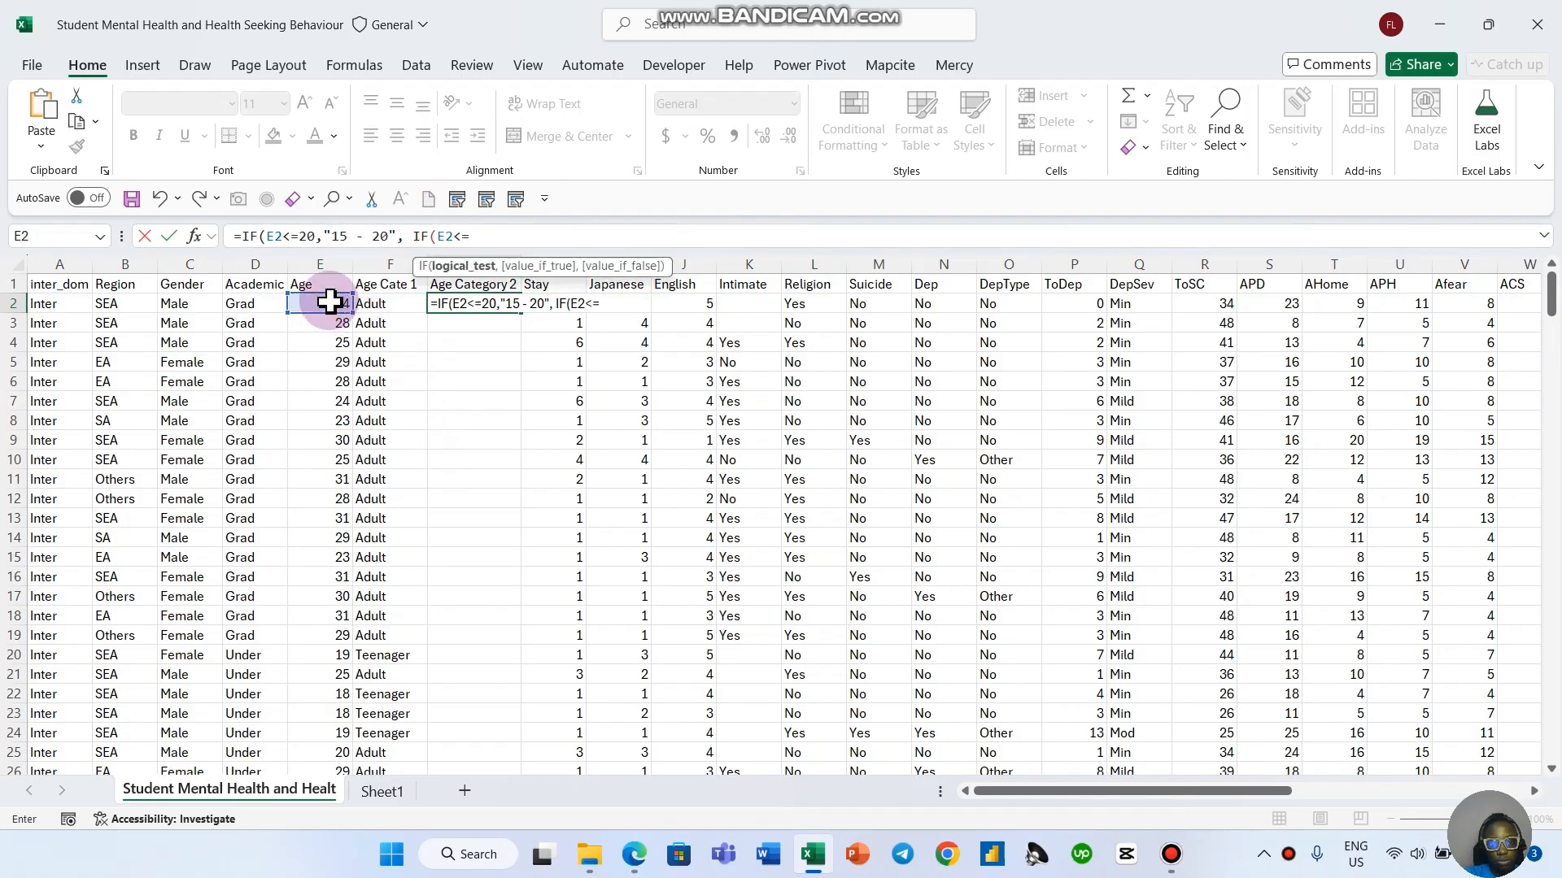
type("=2")
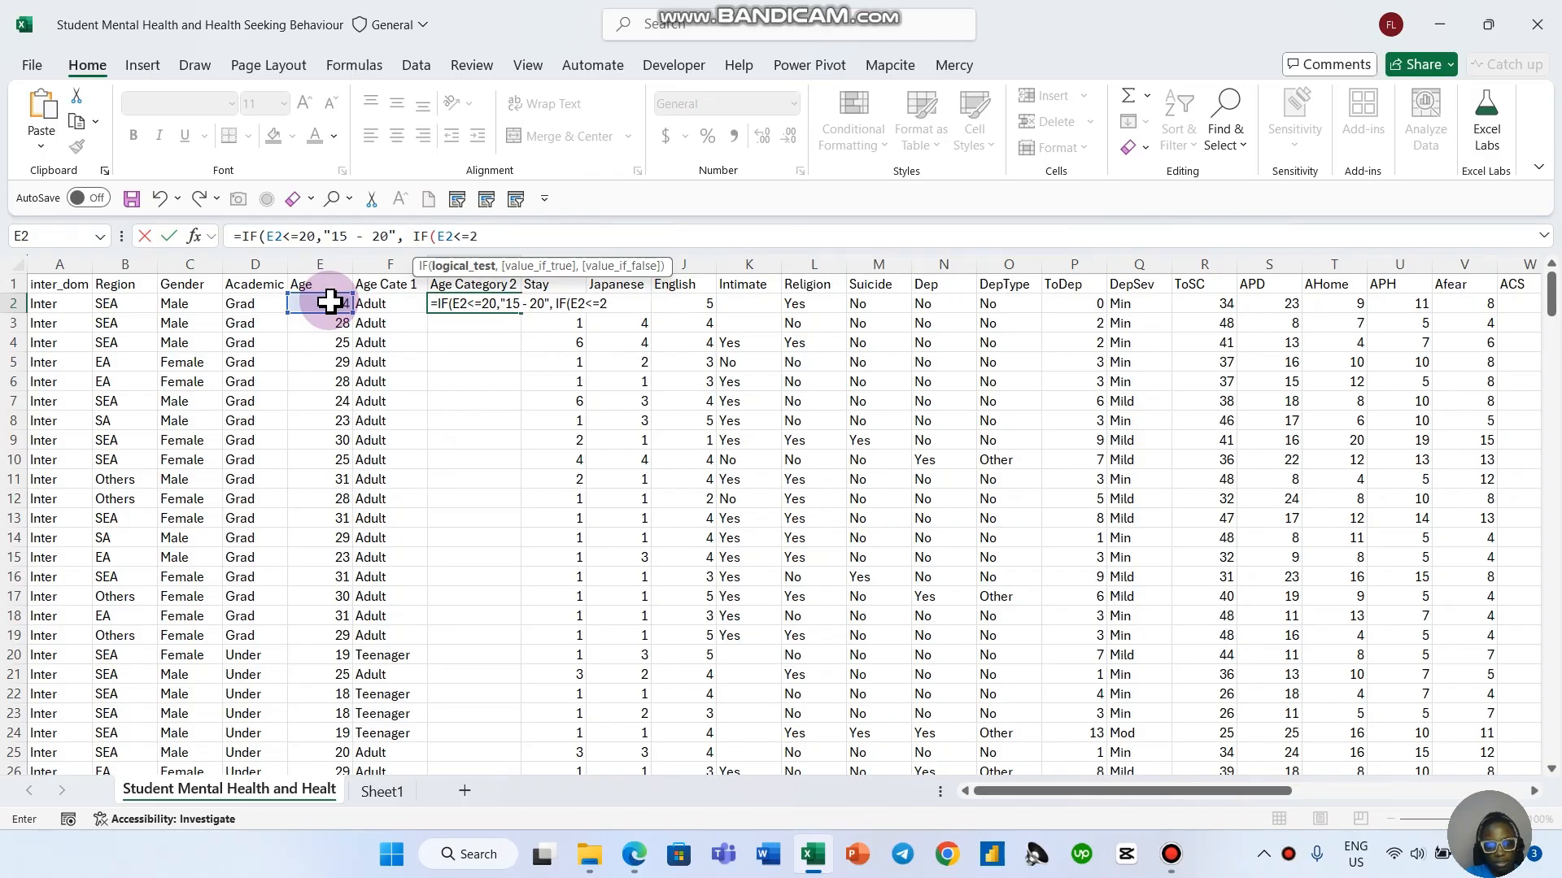
type("5,")
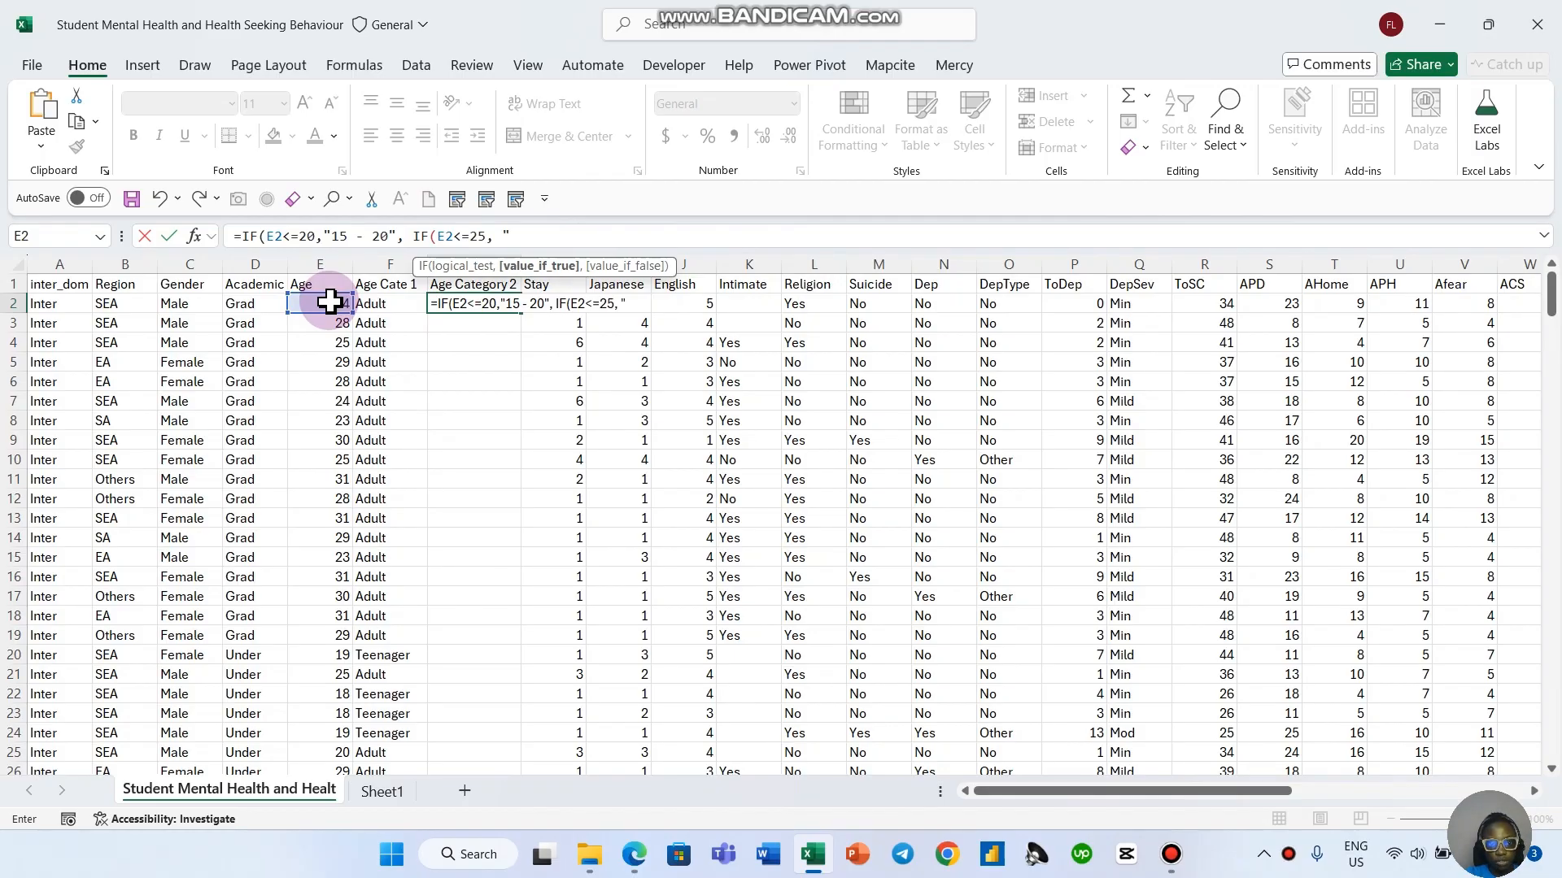
type(" \"21 - 25\"")
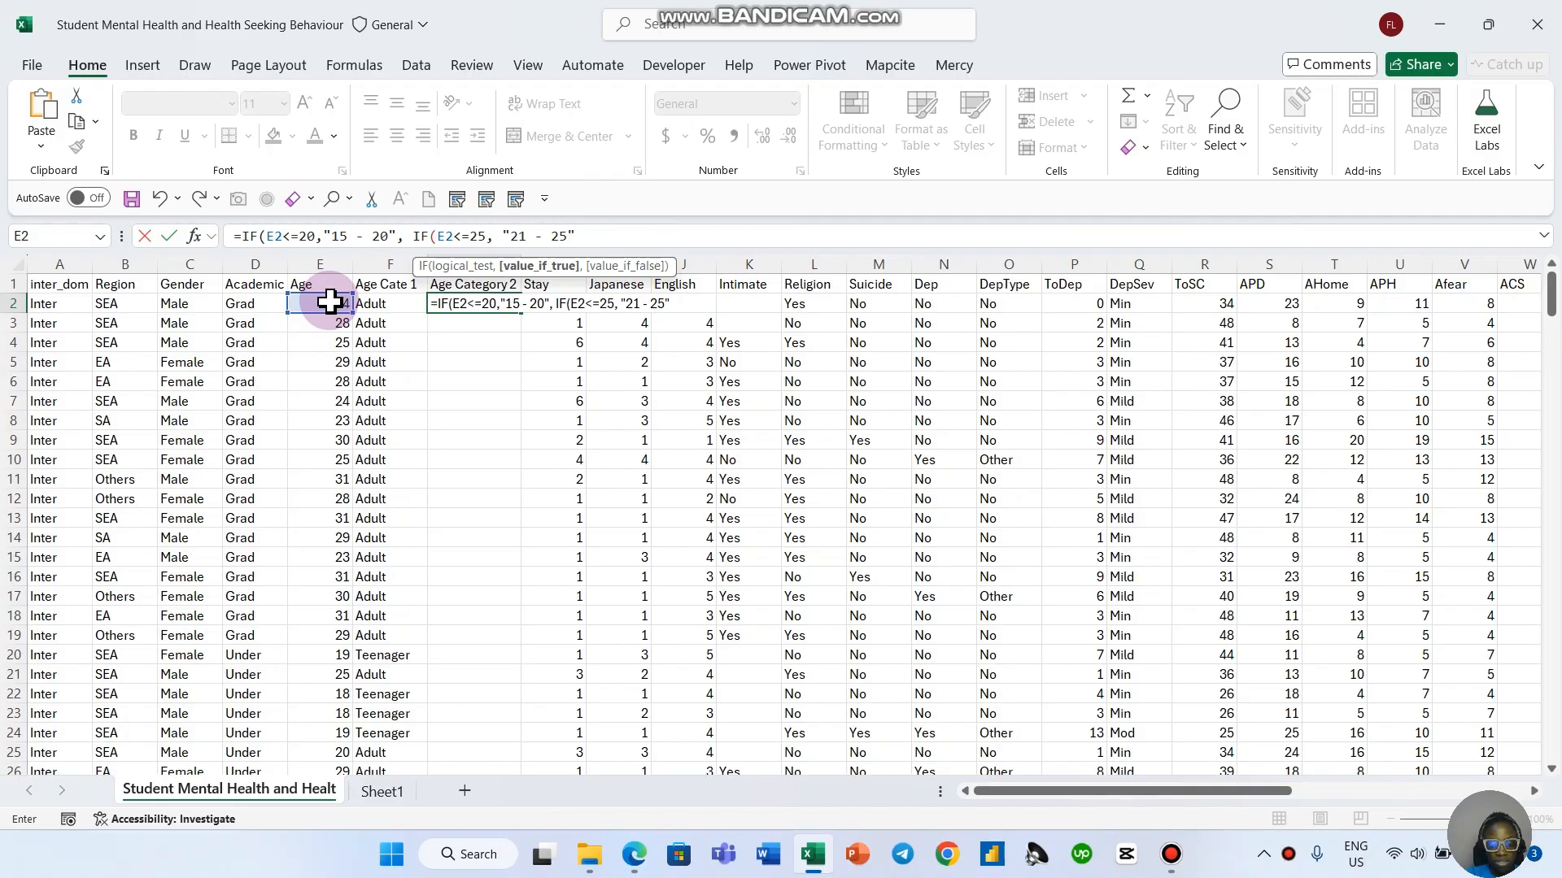
Step: Nest a third IF as the second IF's value if false, testing E2<=30 and returning "26 - 30" when true
type(",")
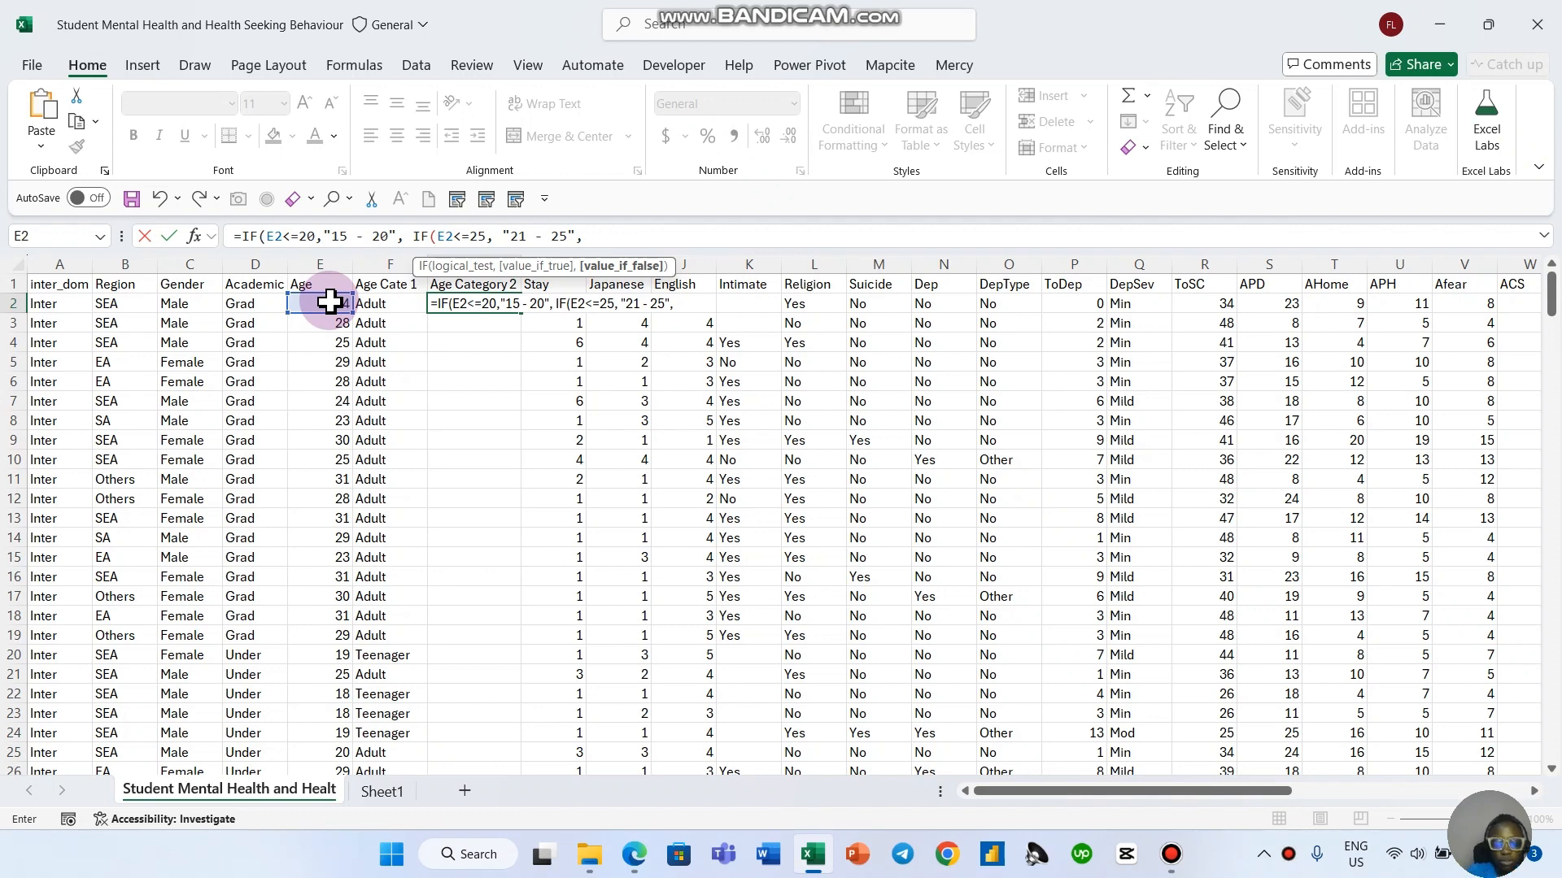
type("IF(")
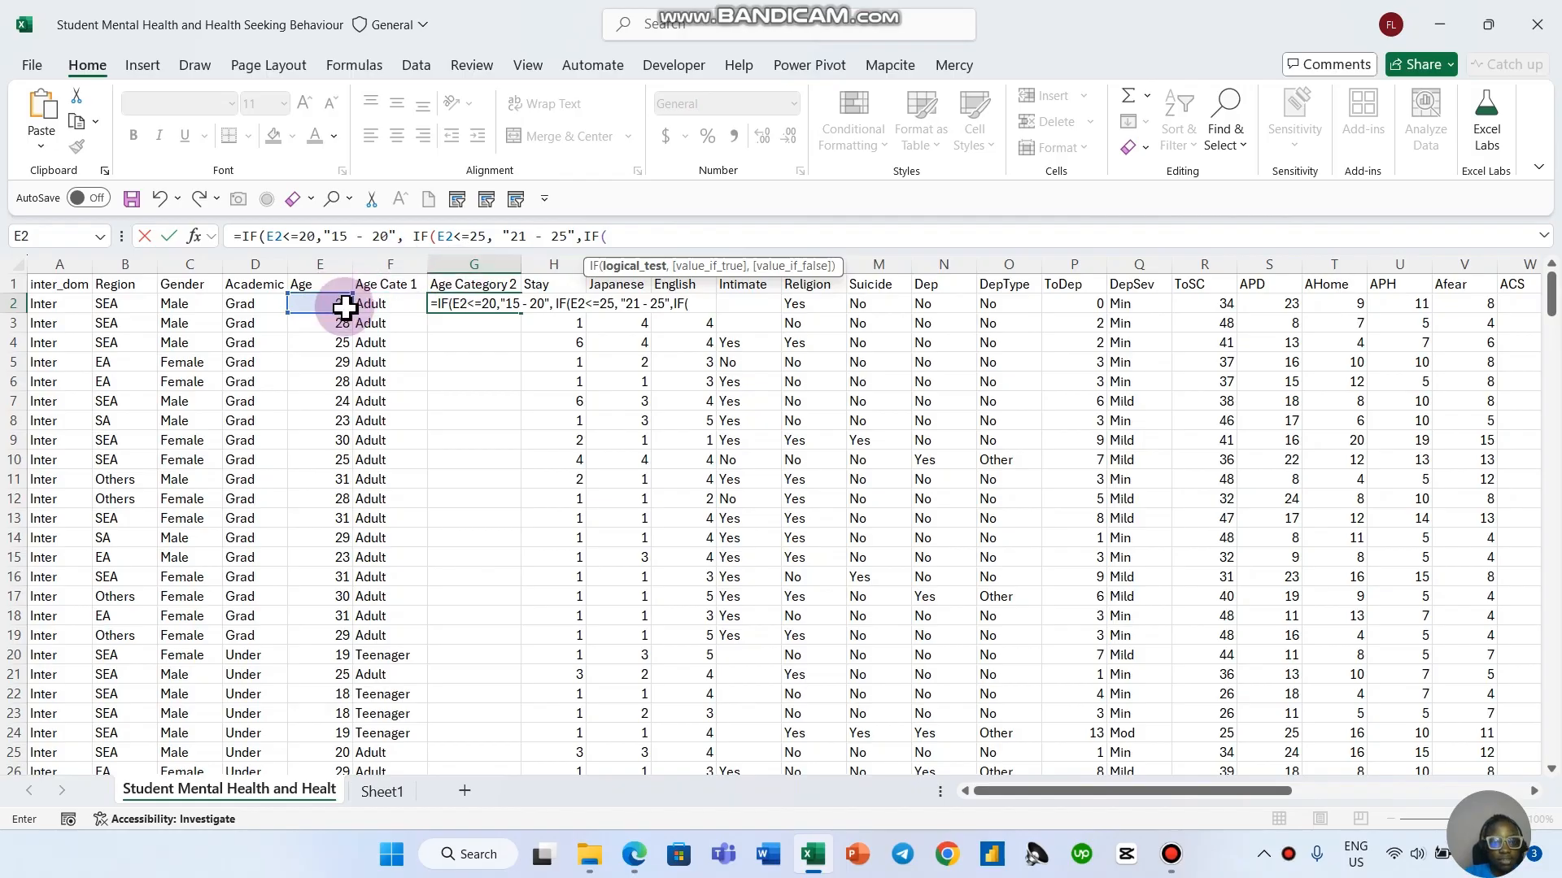
left_click(345, 307)
type("<")
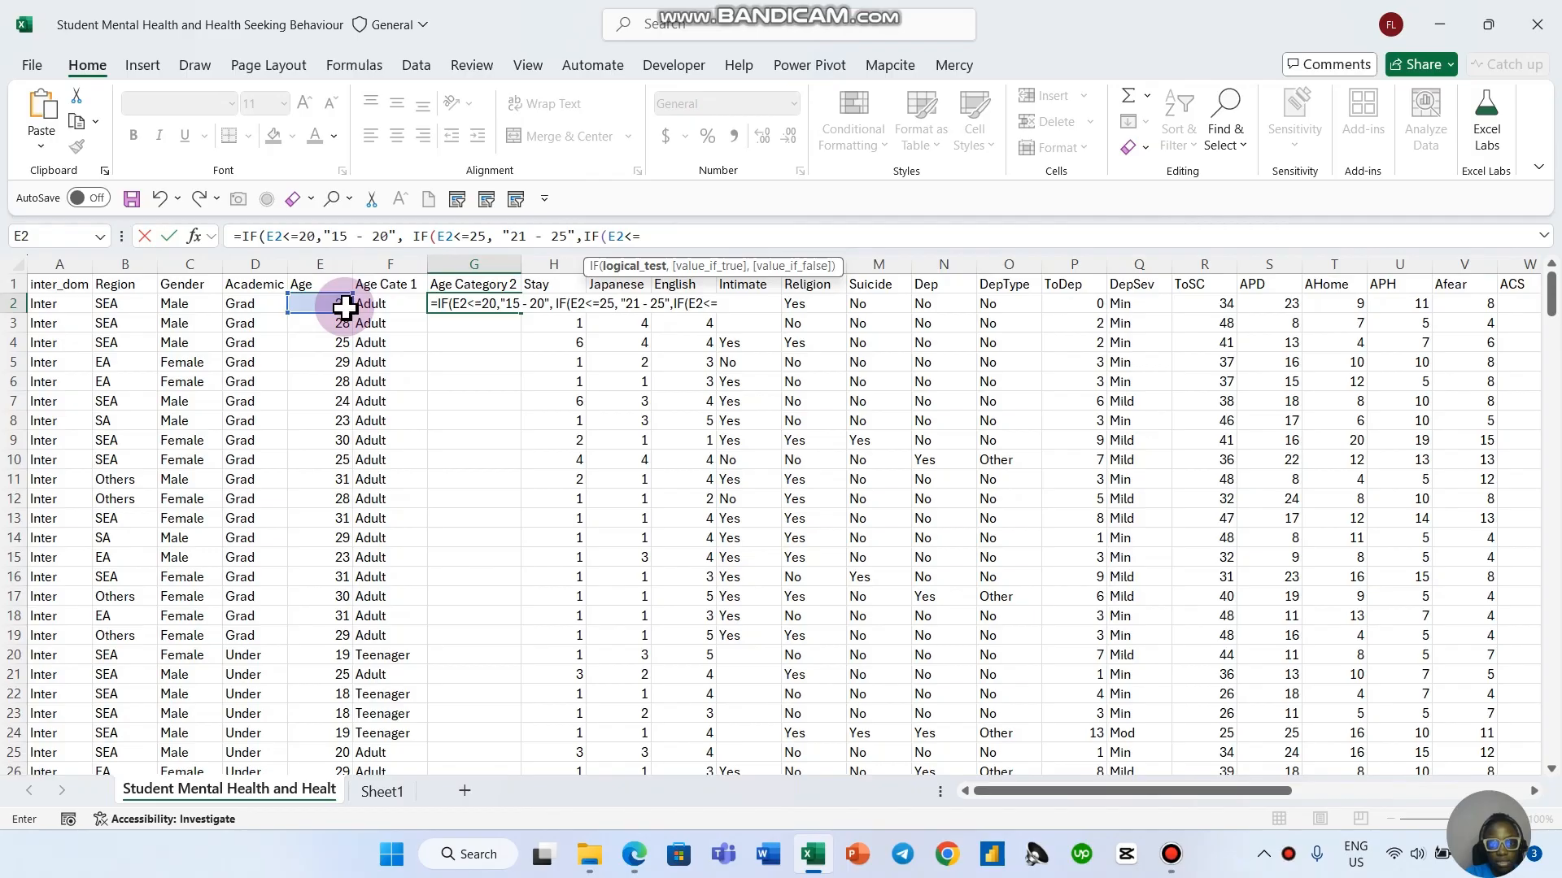
type("=30,")
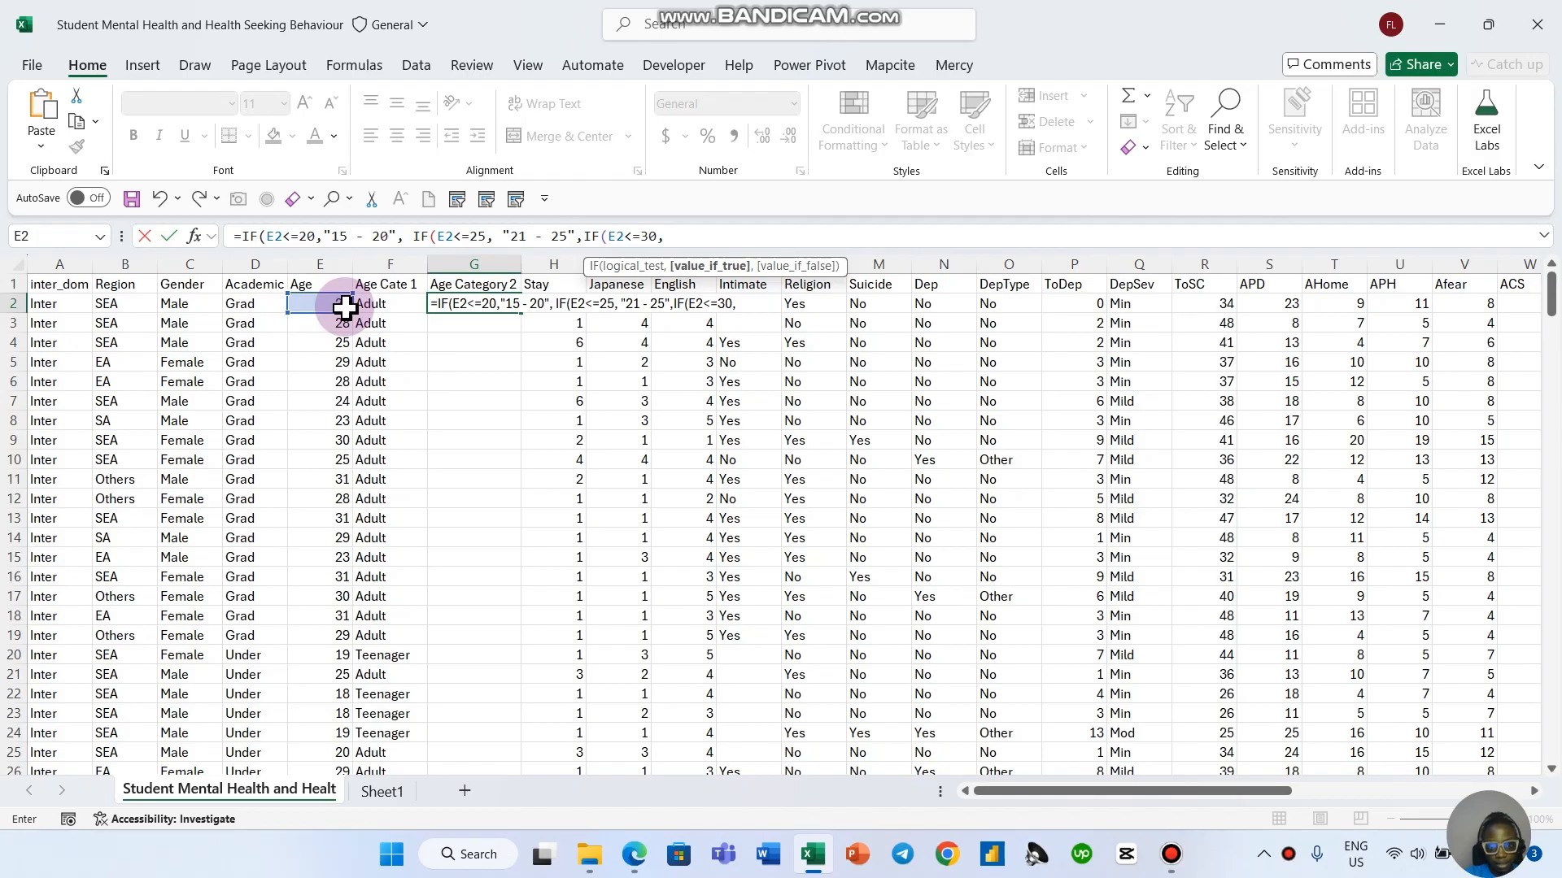
type("\"26 - 30")
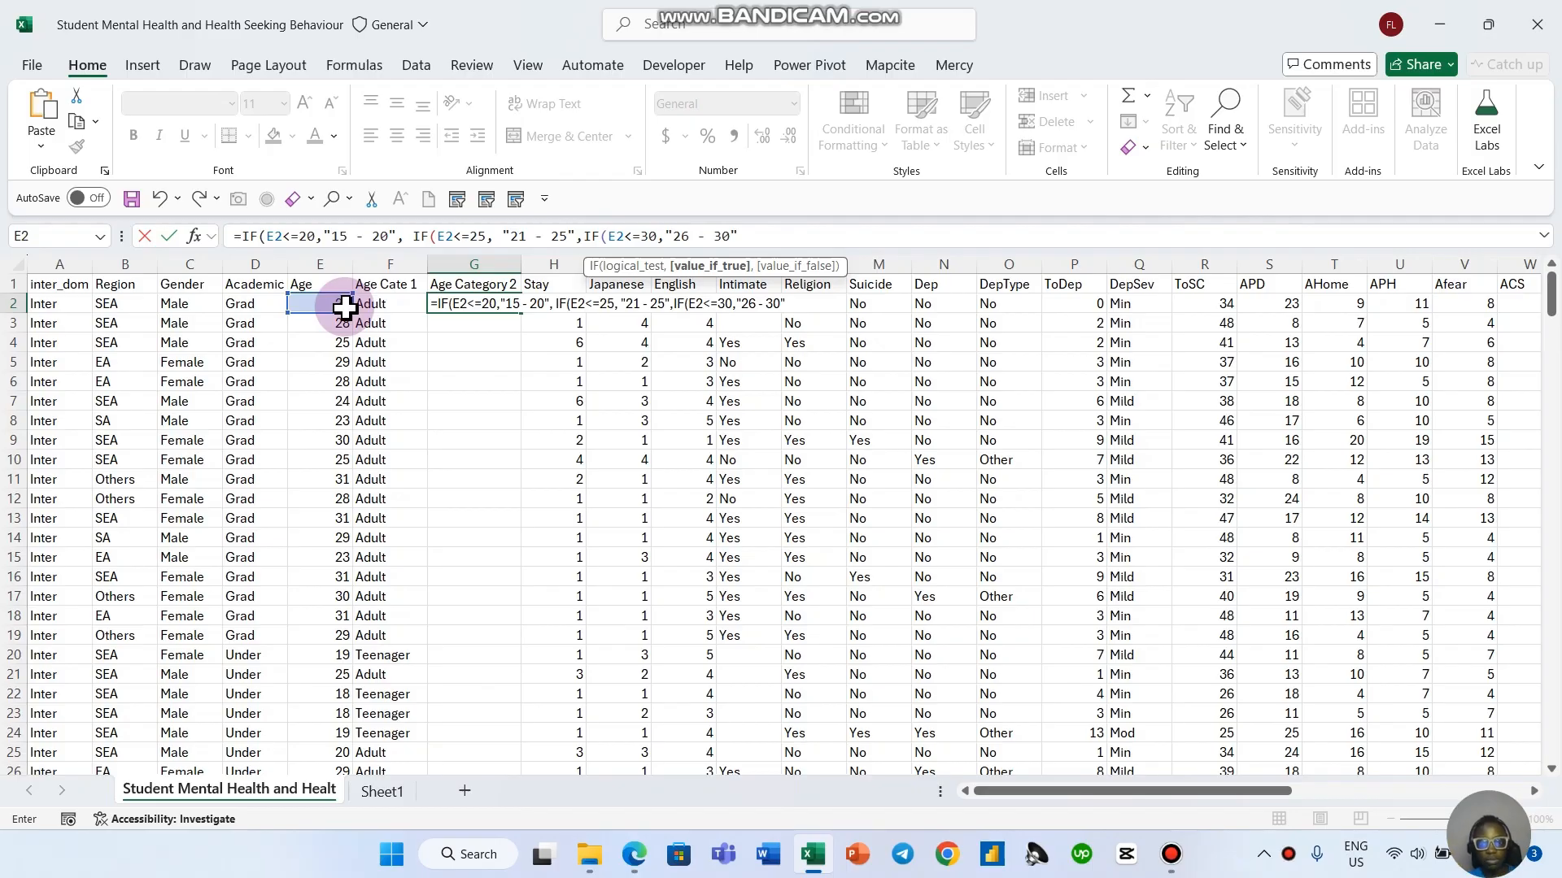
Step: Enter "31 - 35" as the value if false of the innermost IF
type(",")
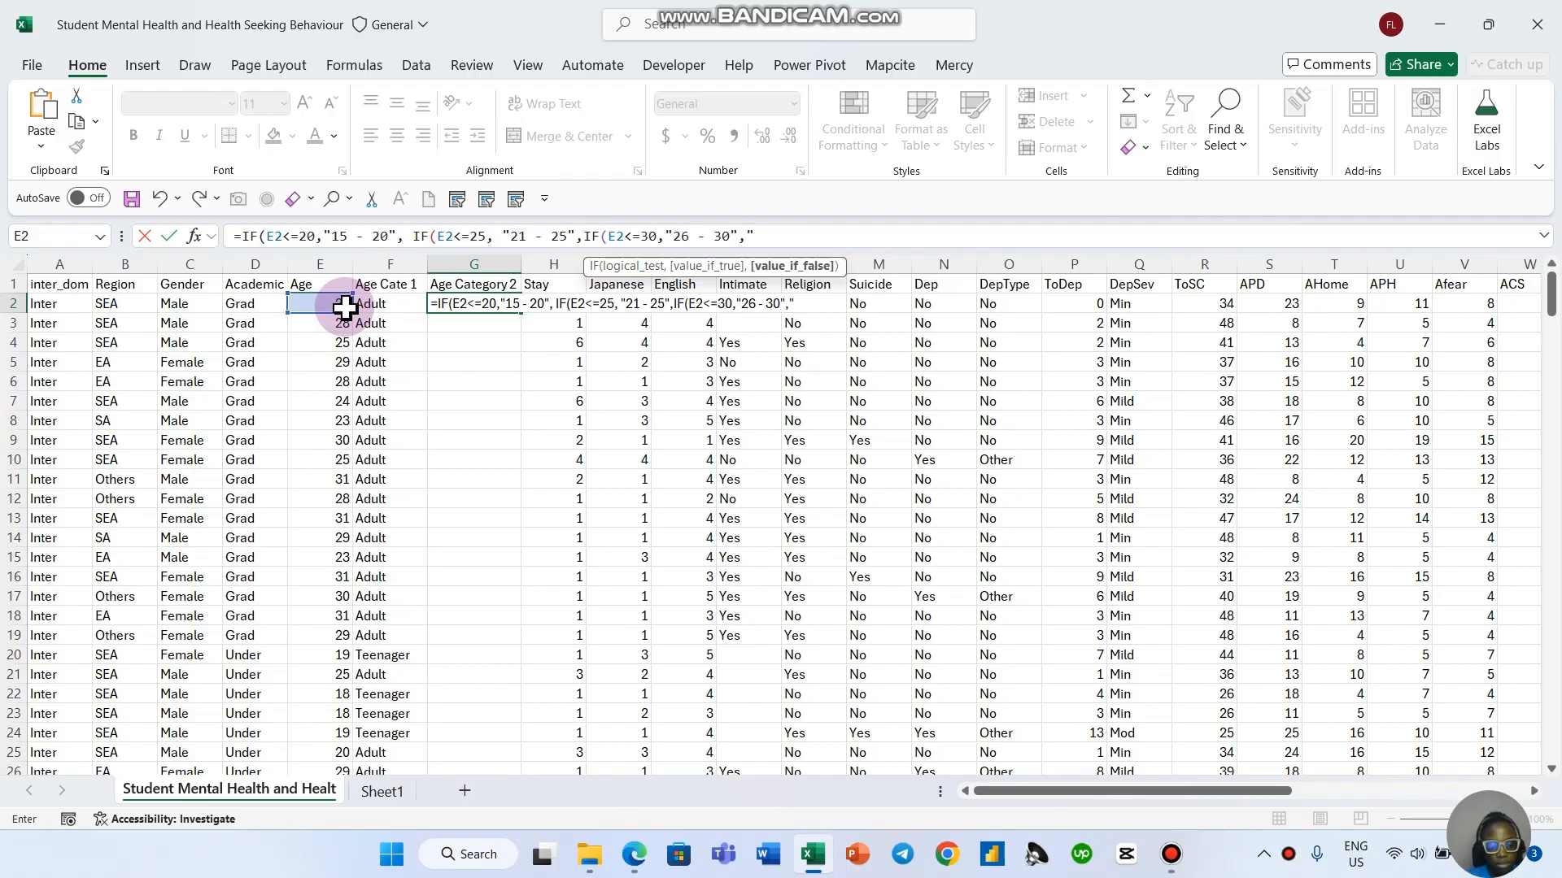
type("31 -")
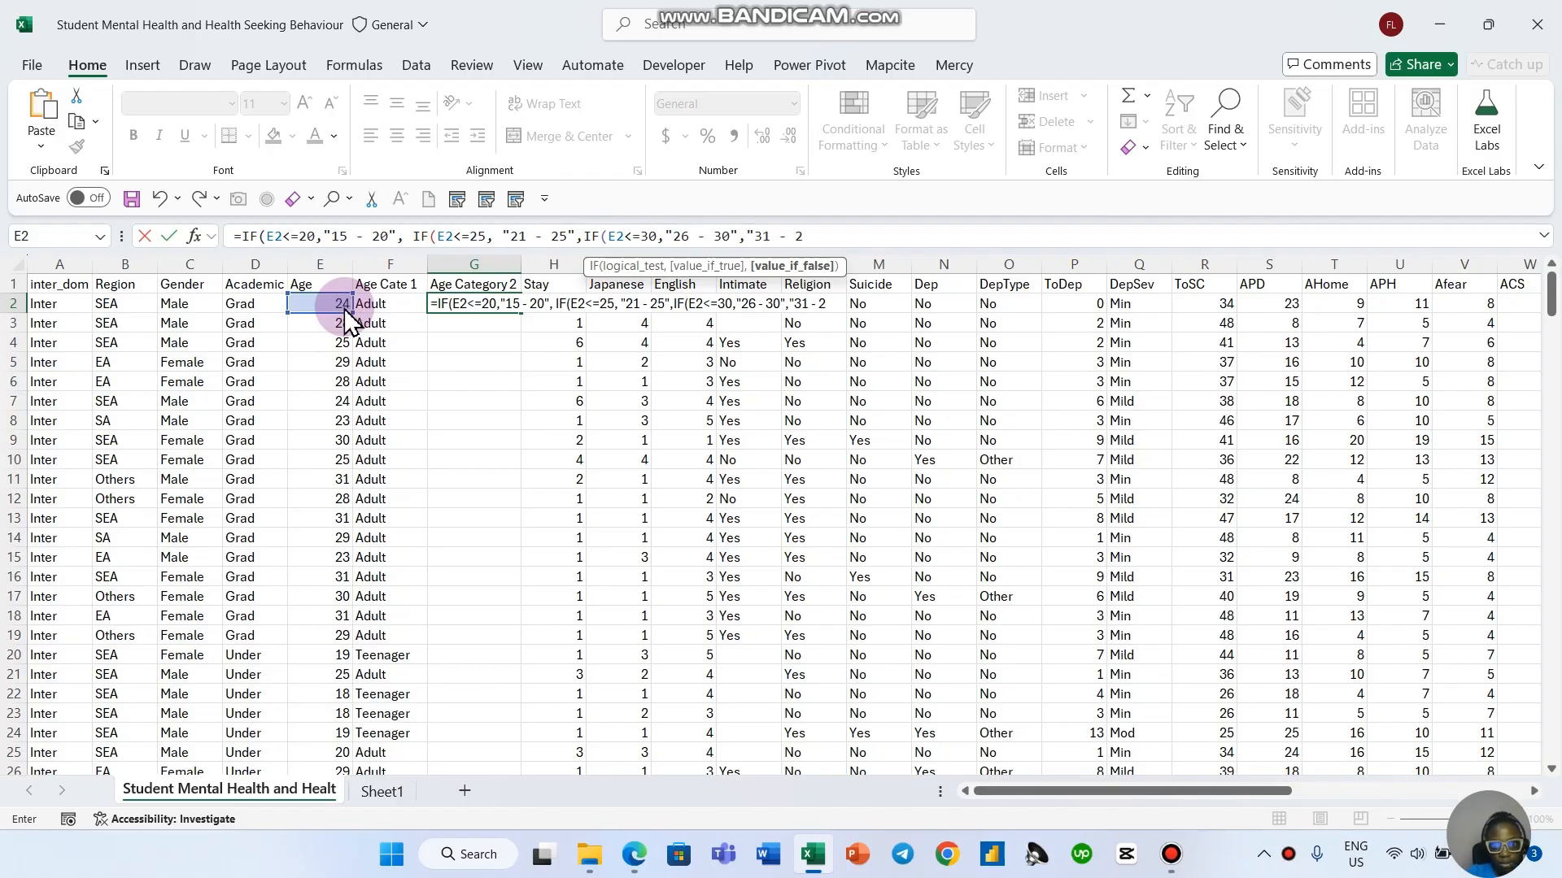
type(" 2")
key("Return")
key("n")
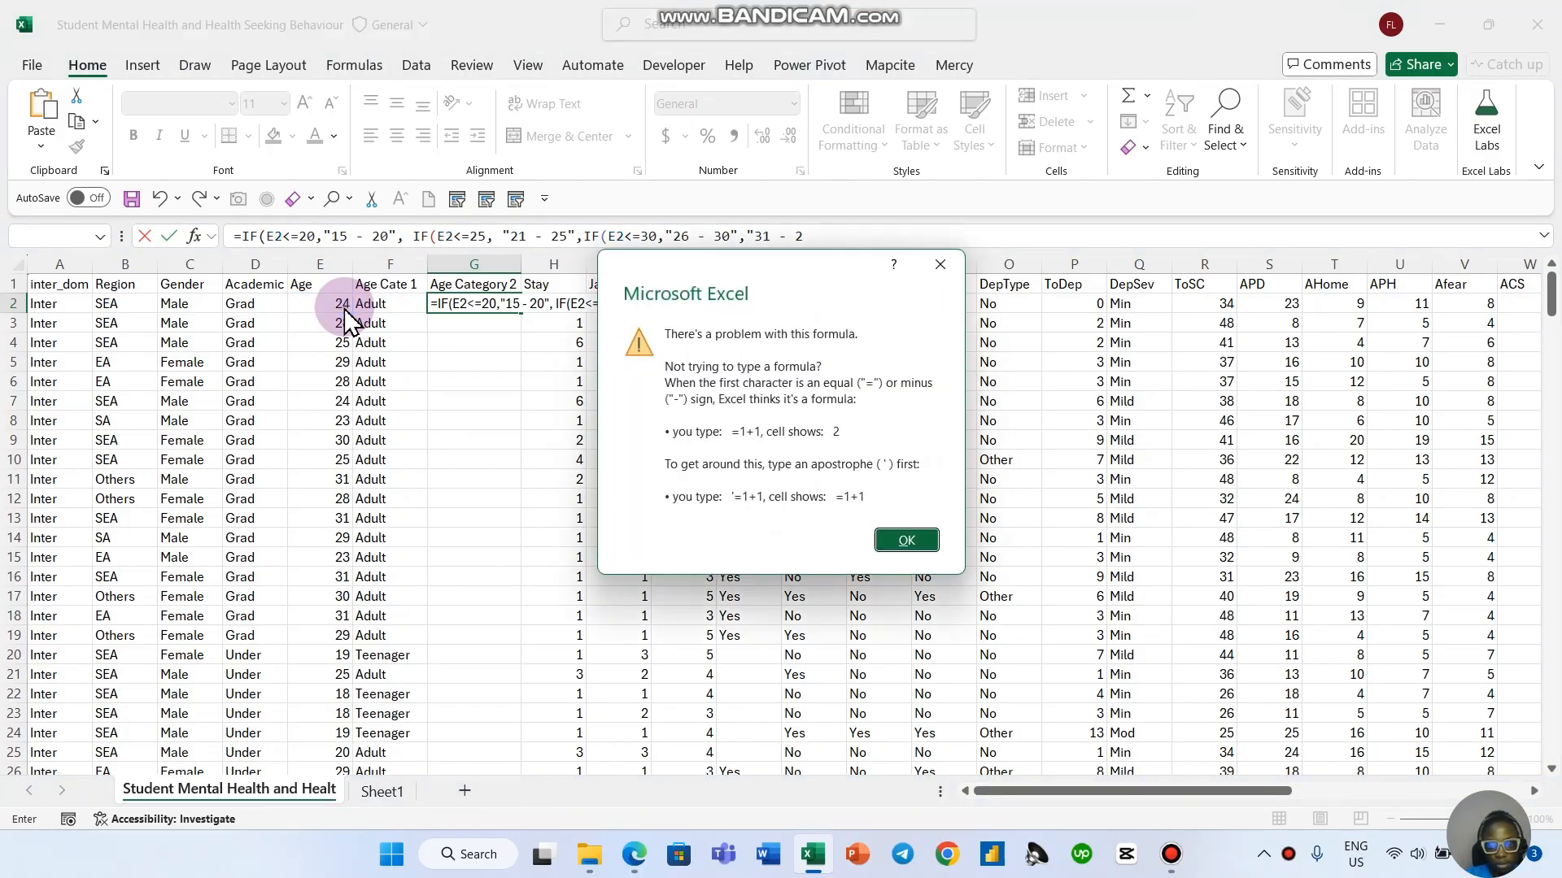
key("Return")
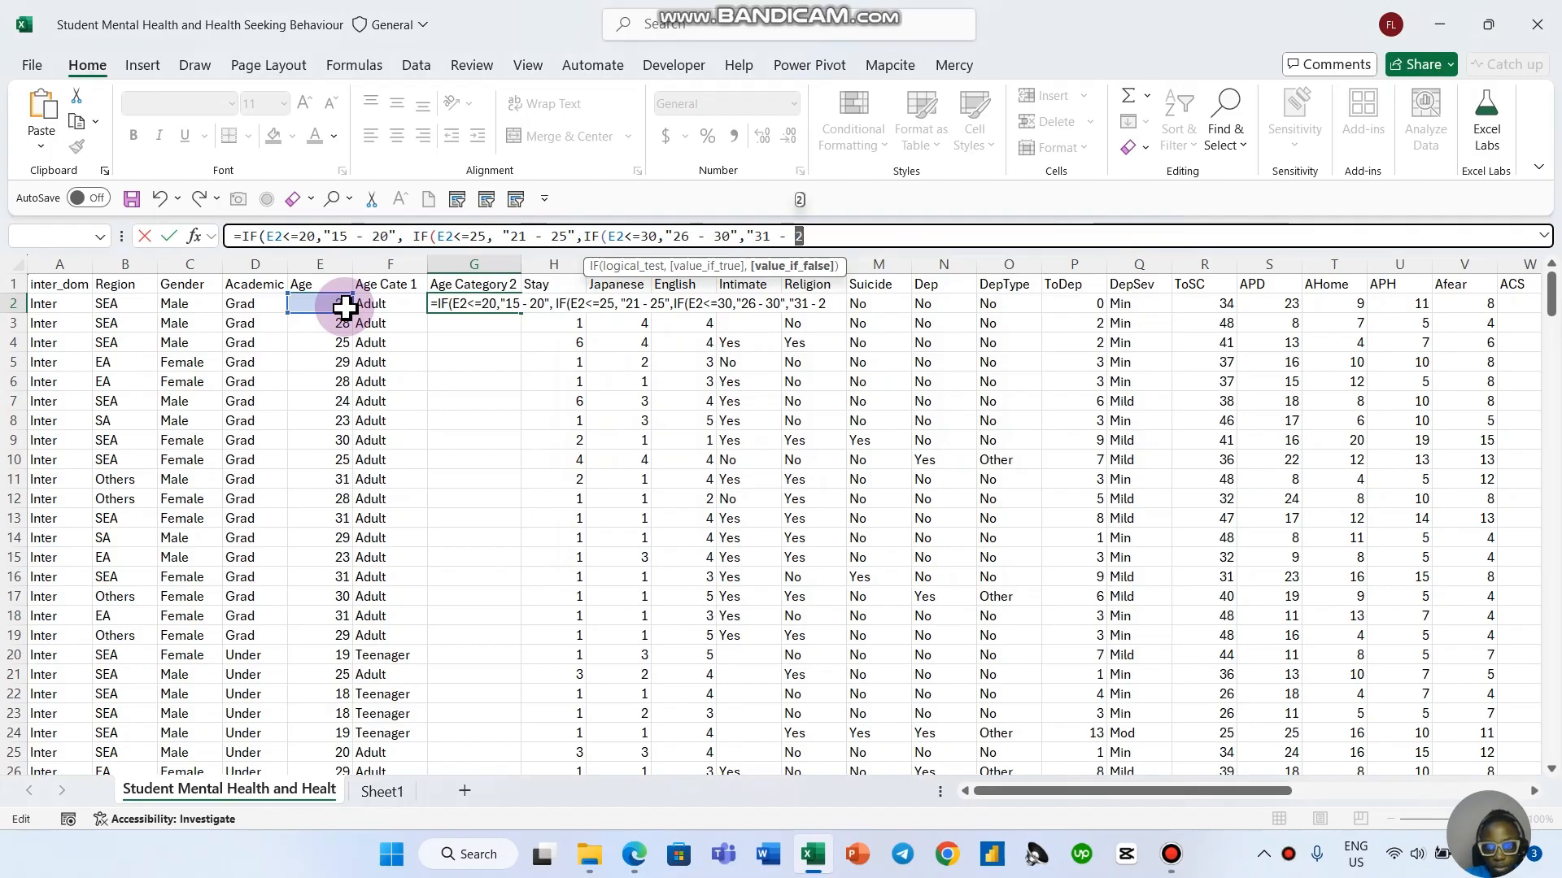
type("35")
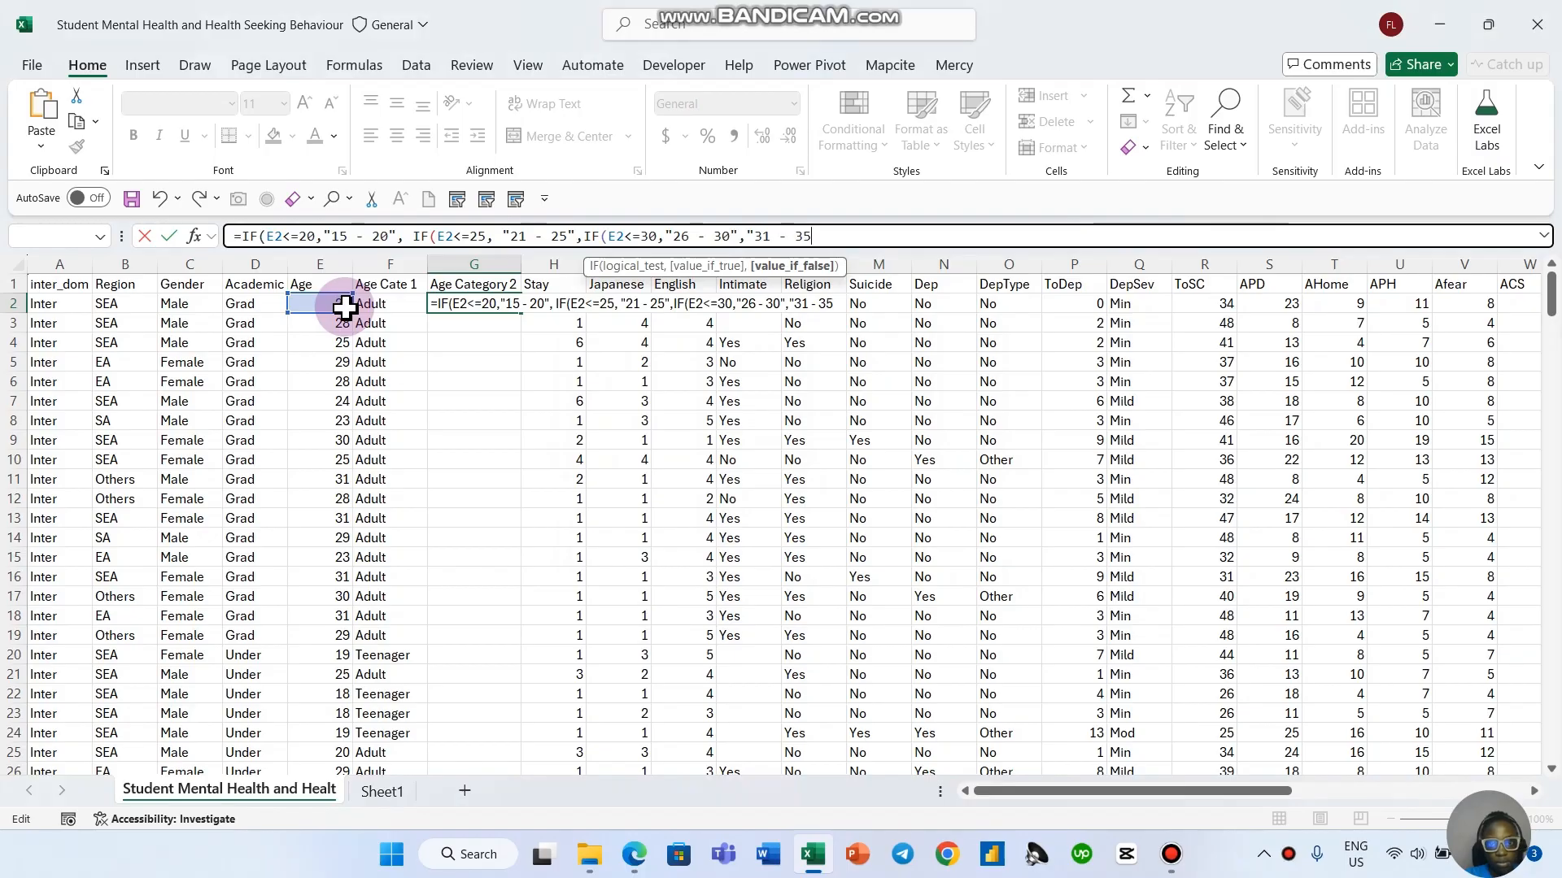
type("\"")
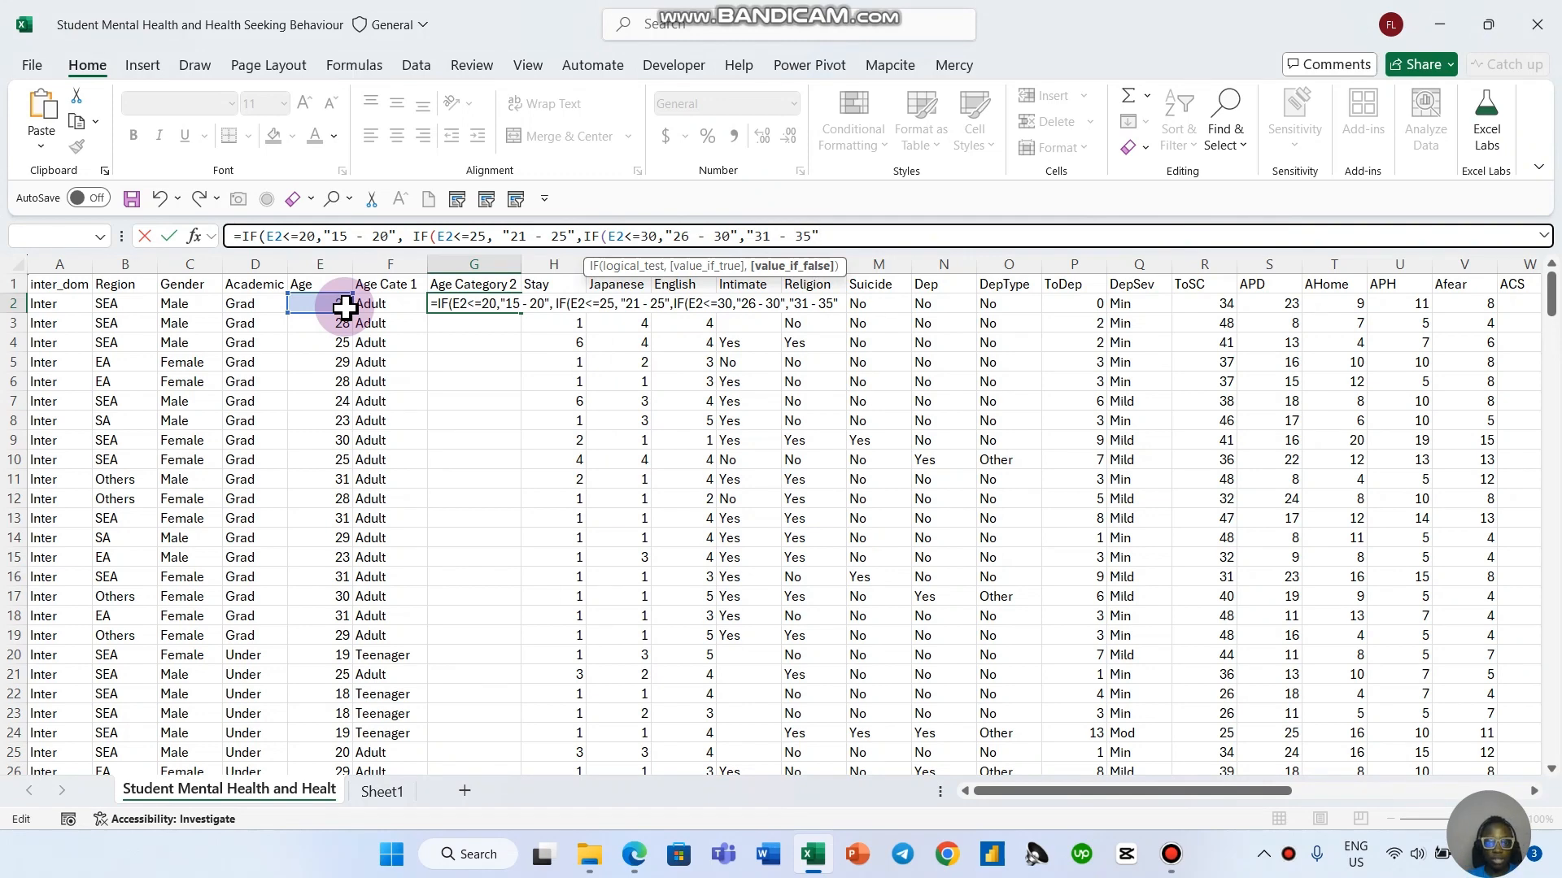
Step: Close all three nested IFs in G2, and fill the formula down the Age Category 2 column
type(")")
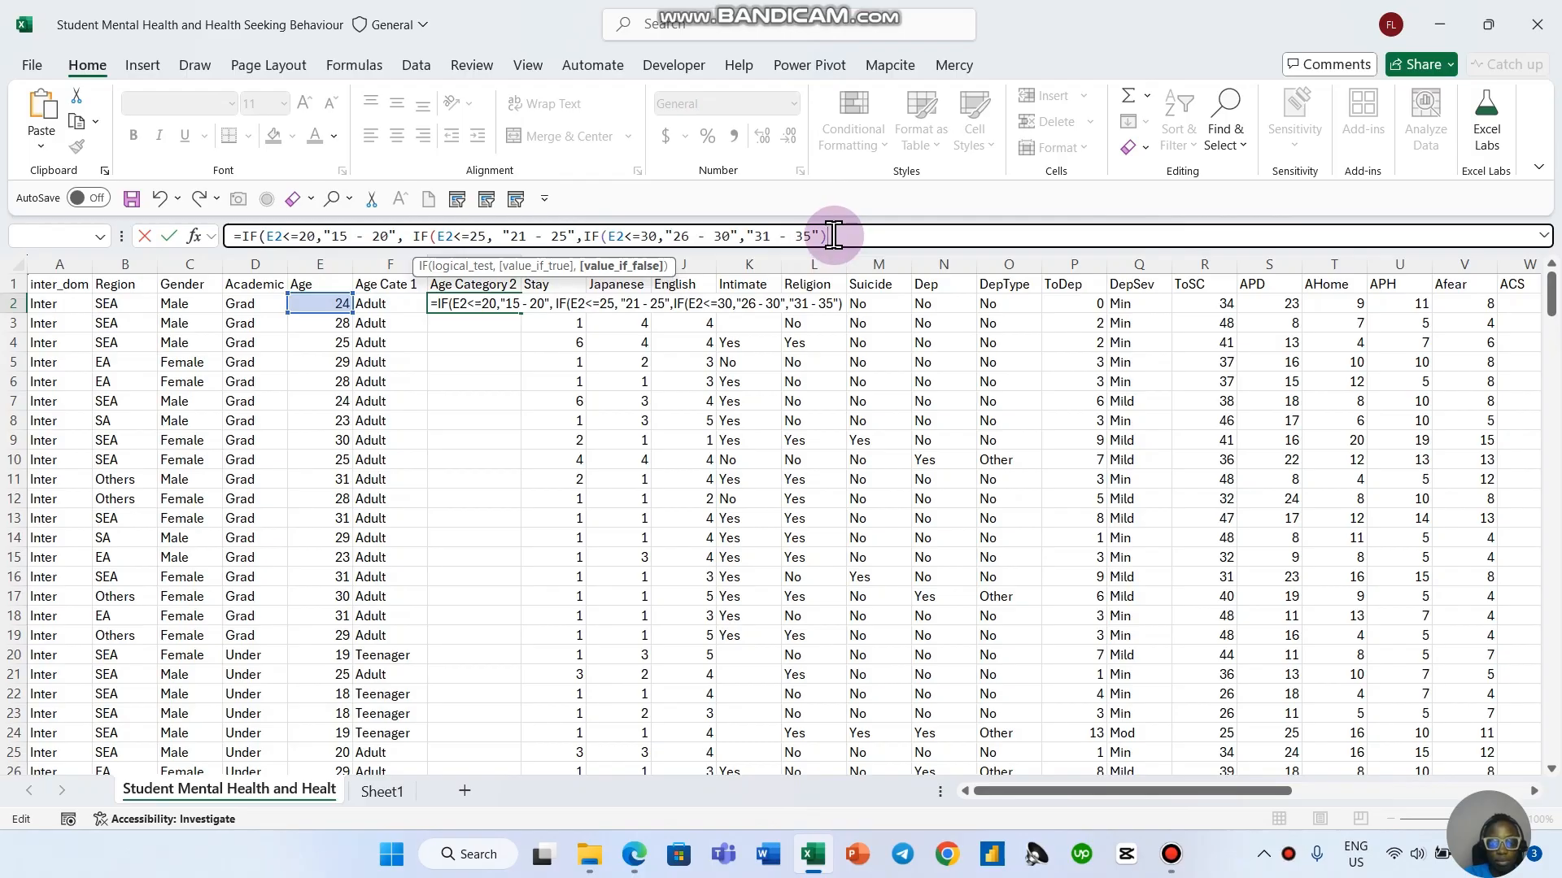
type(")")
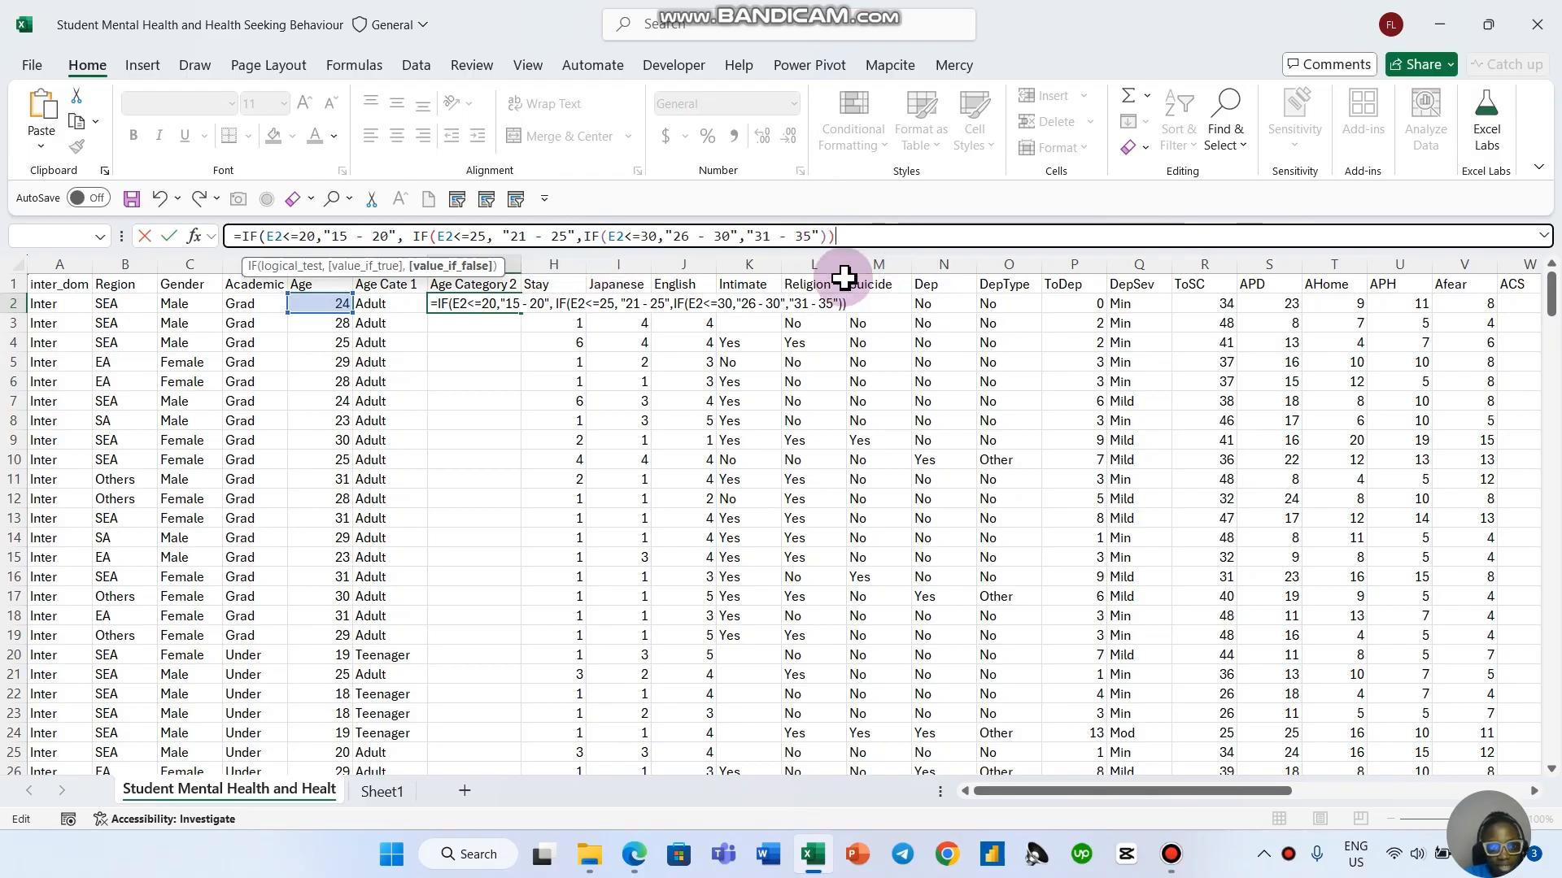
type(")")
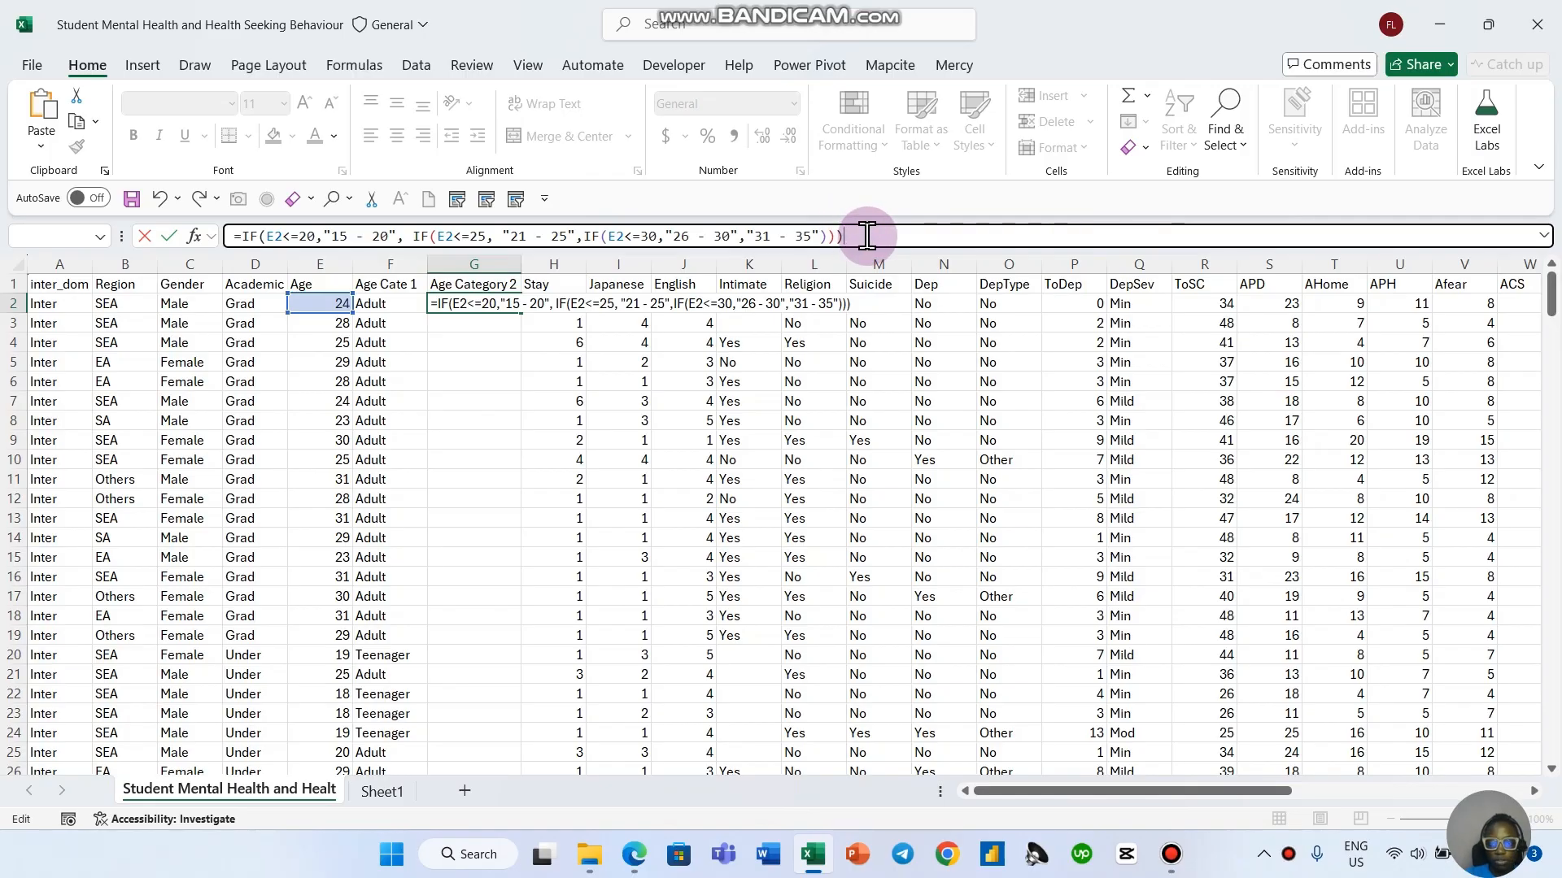
key("Return")
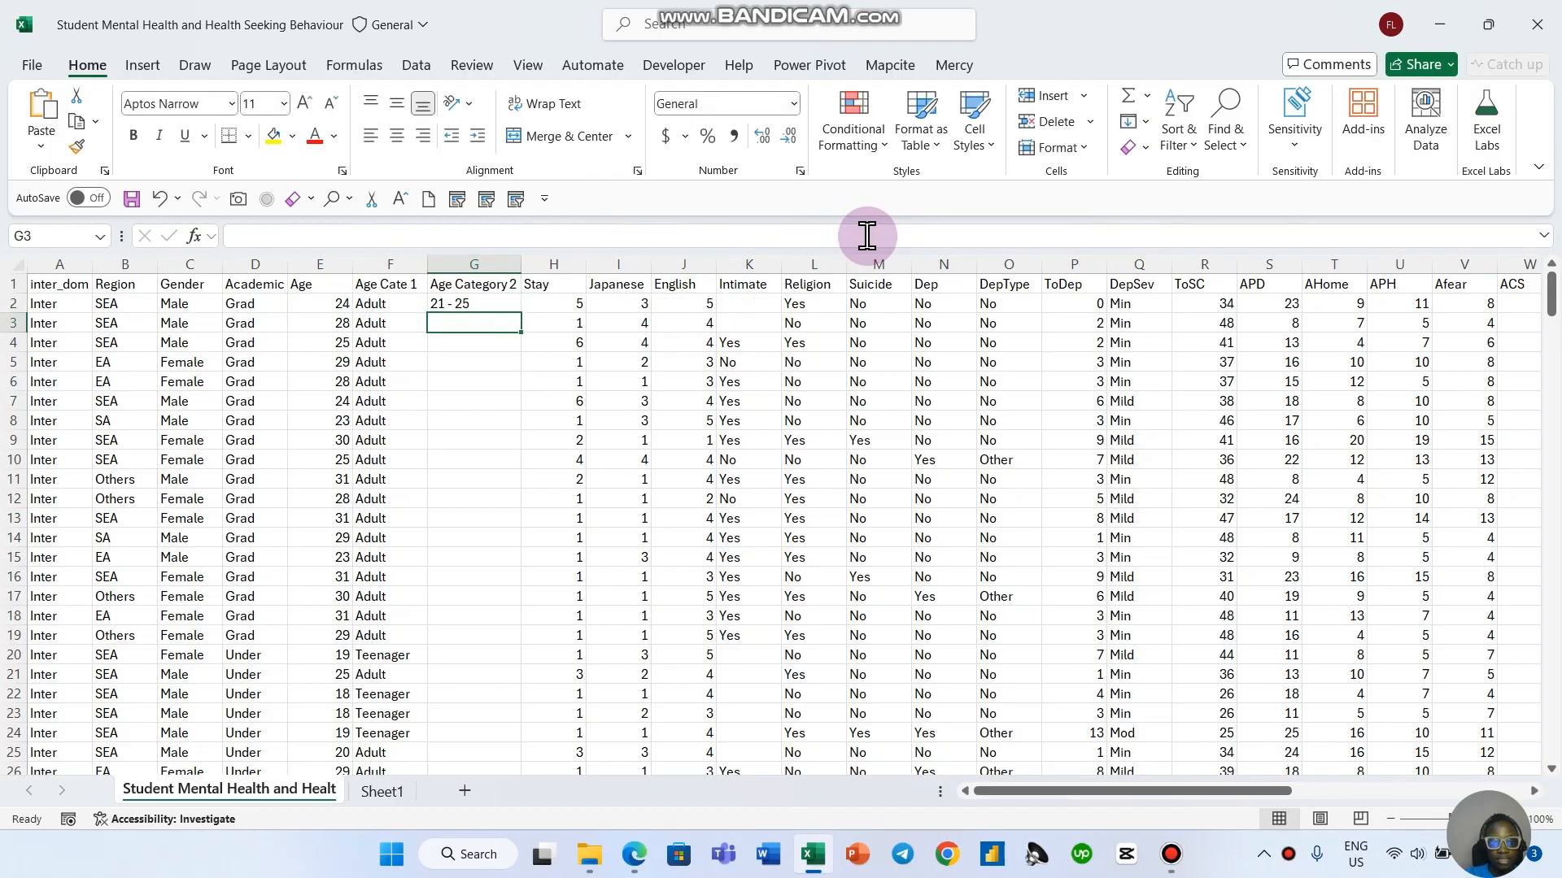
left_click(511, 308)
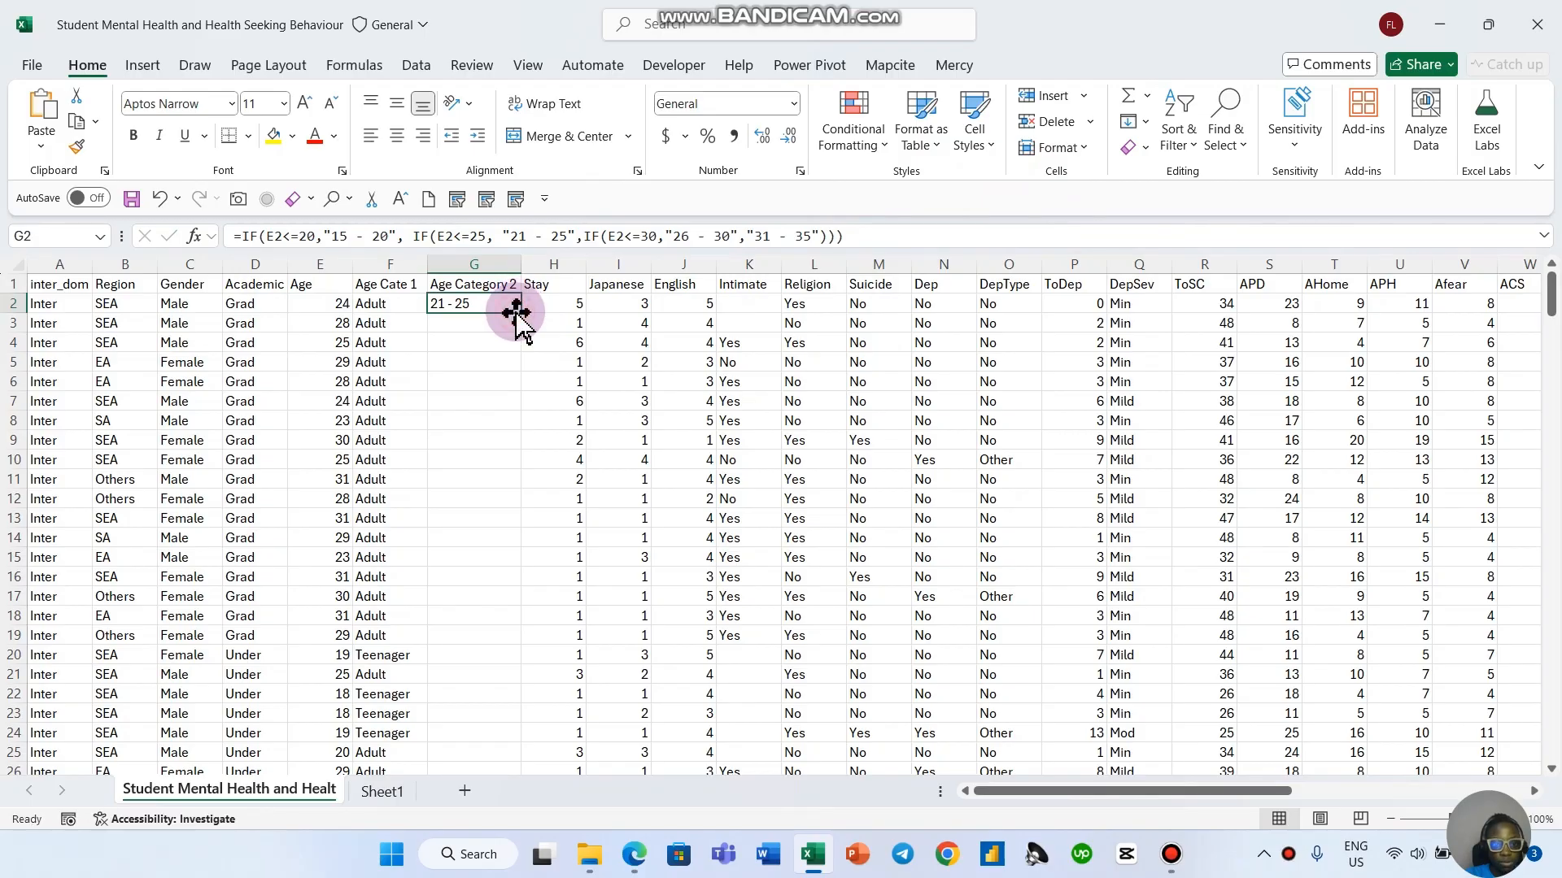
double_click(520, 316)
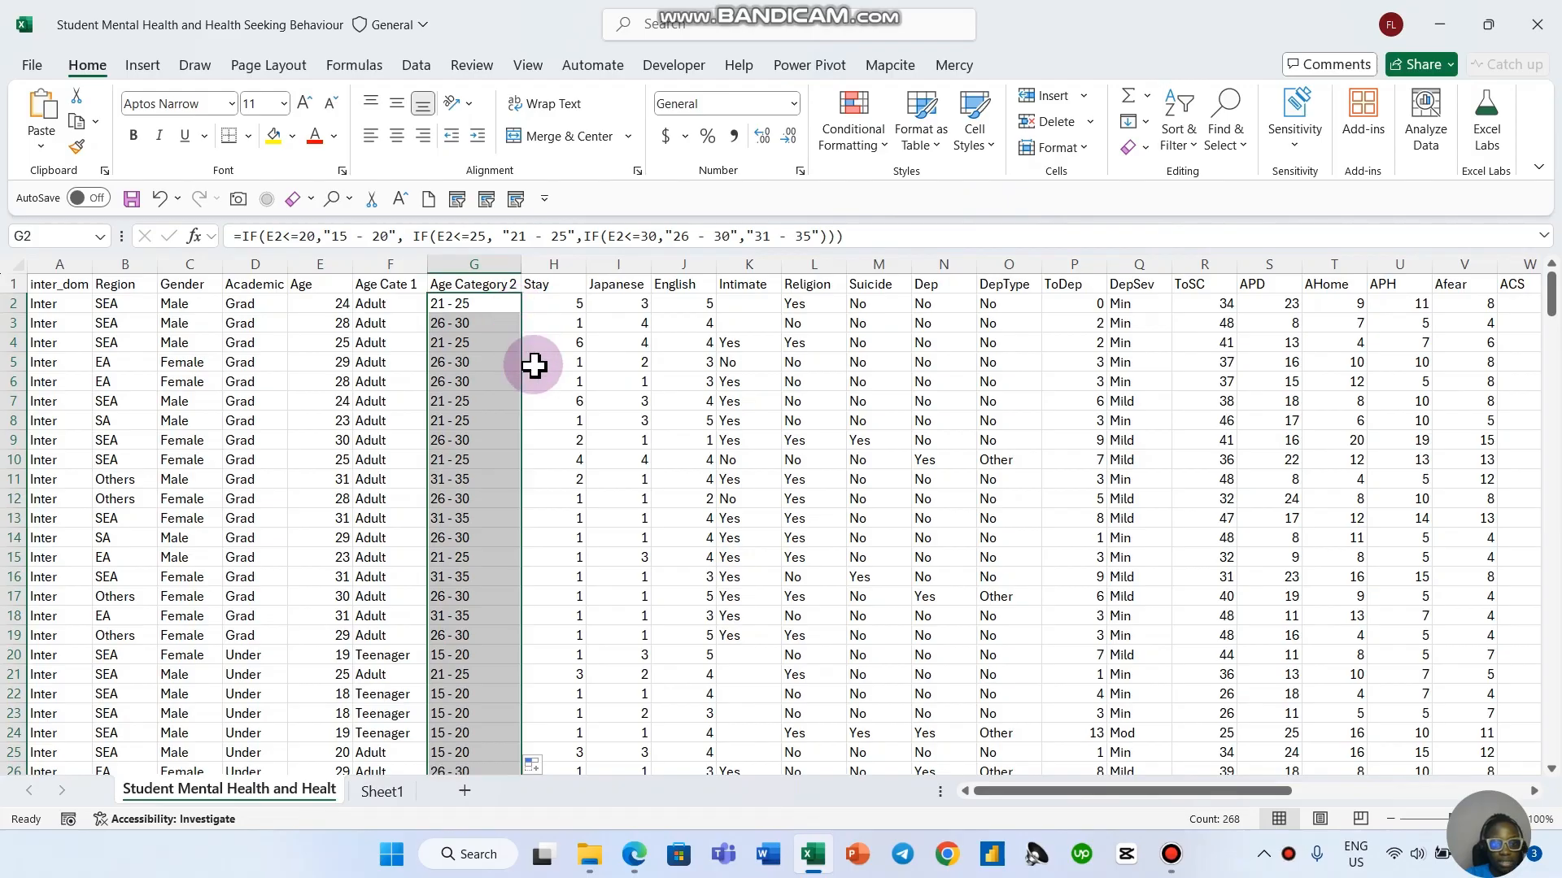
Step: Insert a blank column before the Stay column
scroll(534, 382, "down", 20)
scroll(537, 410, "down", 20)
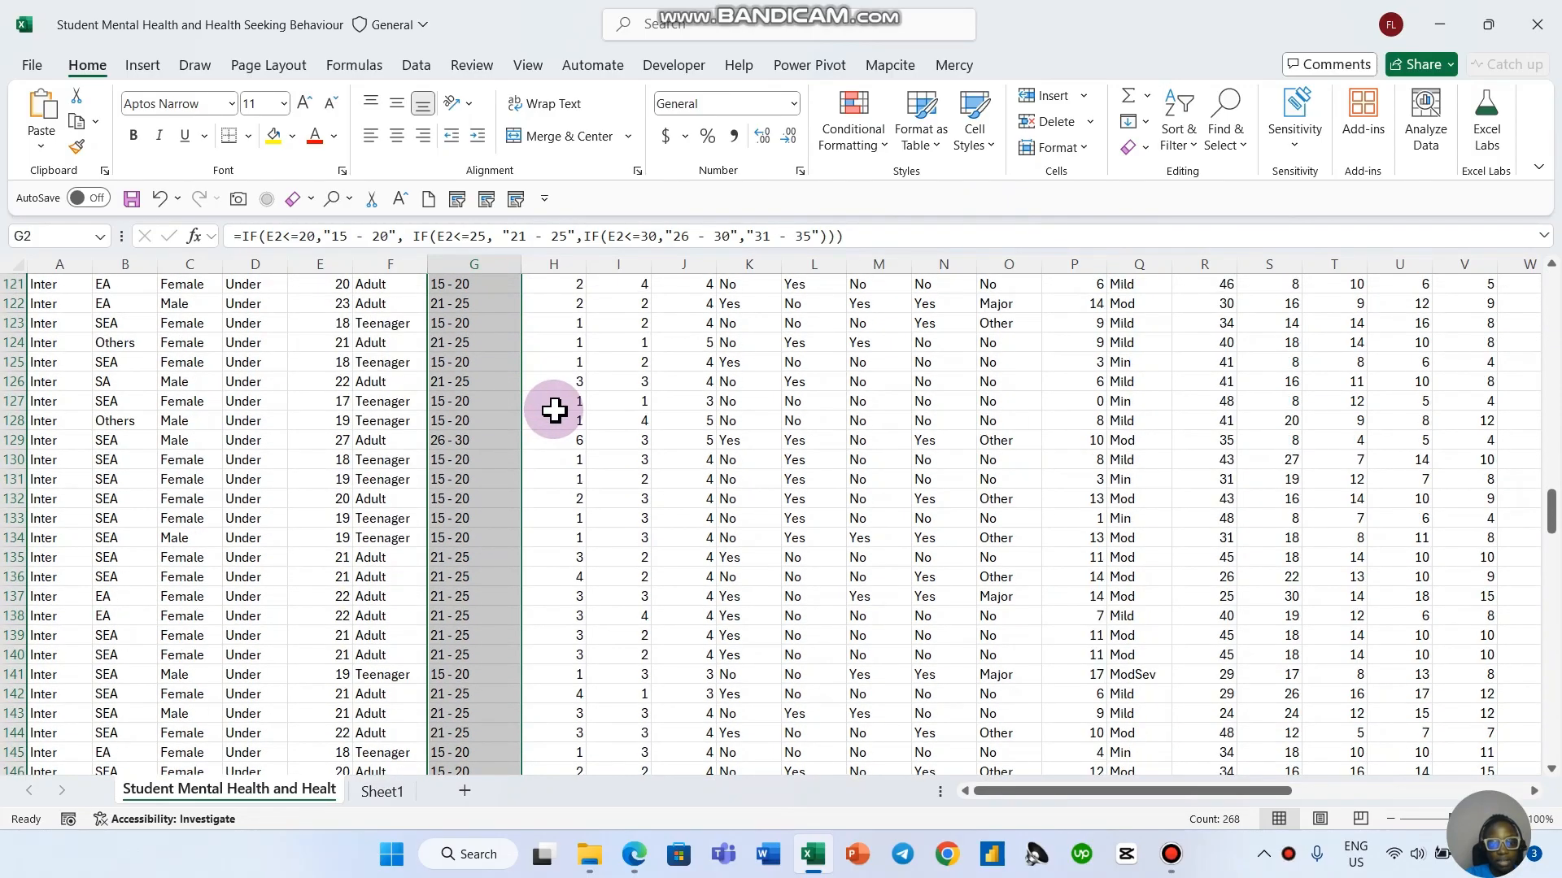
scroll(556, 410, "down", 20)
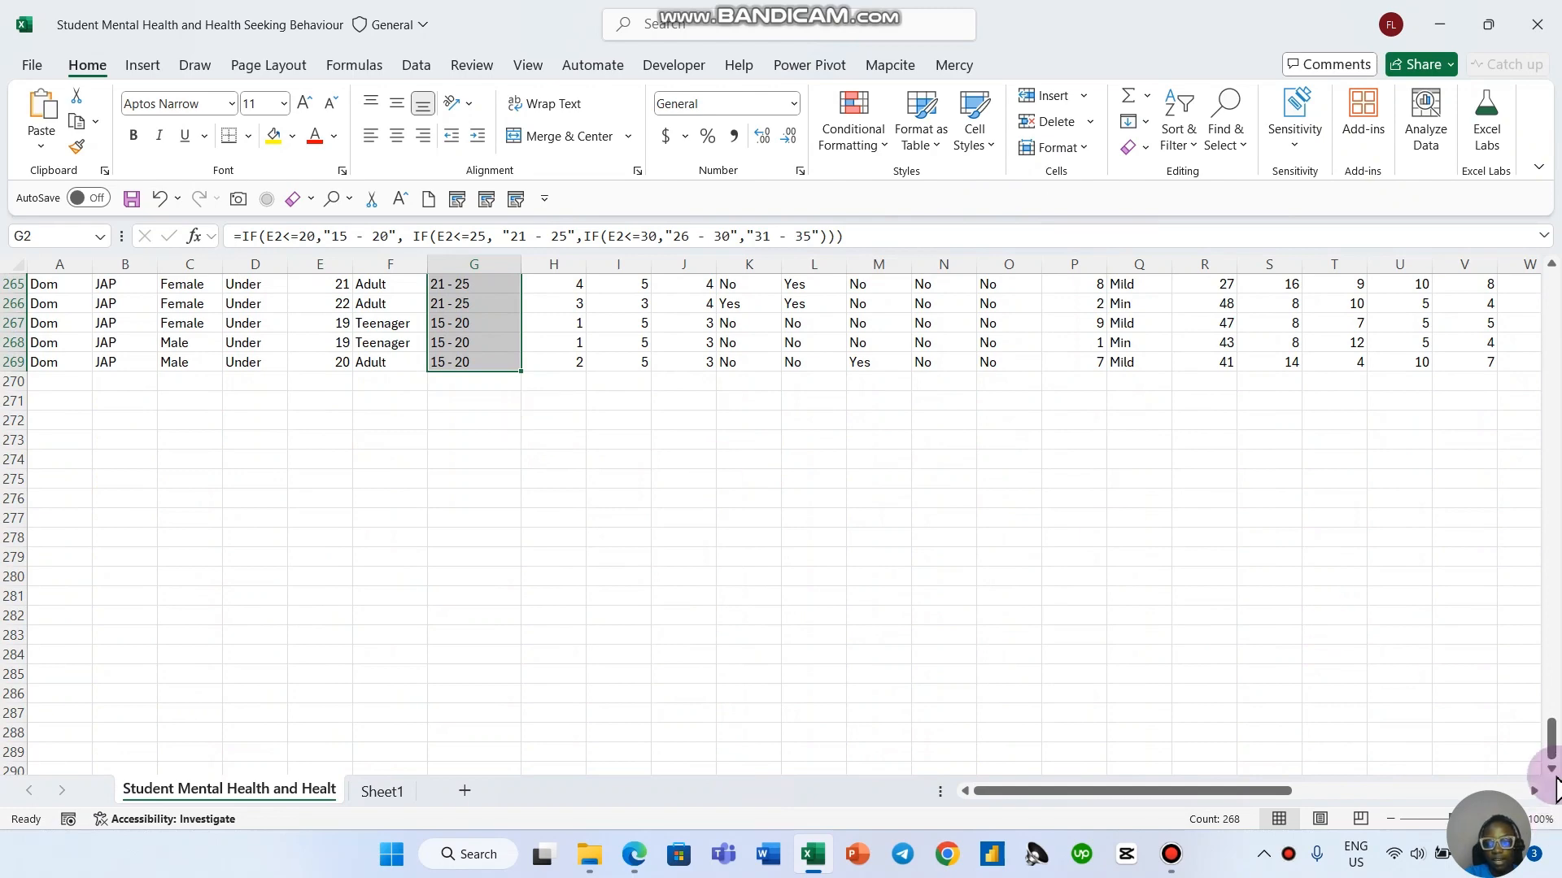
left_click_drag(1551, 748, 1550, 263)
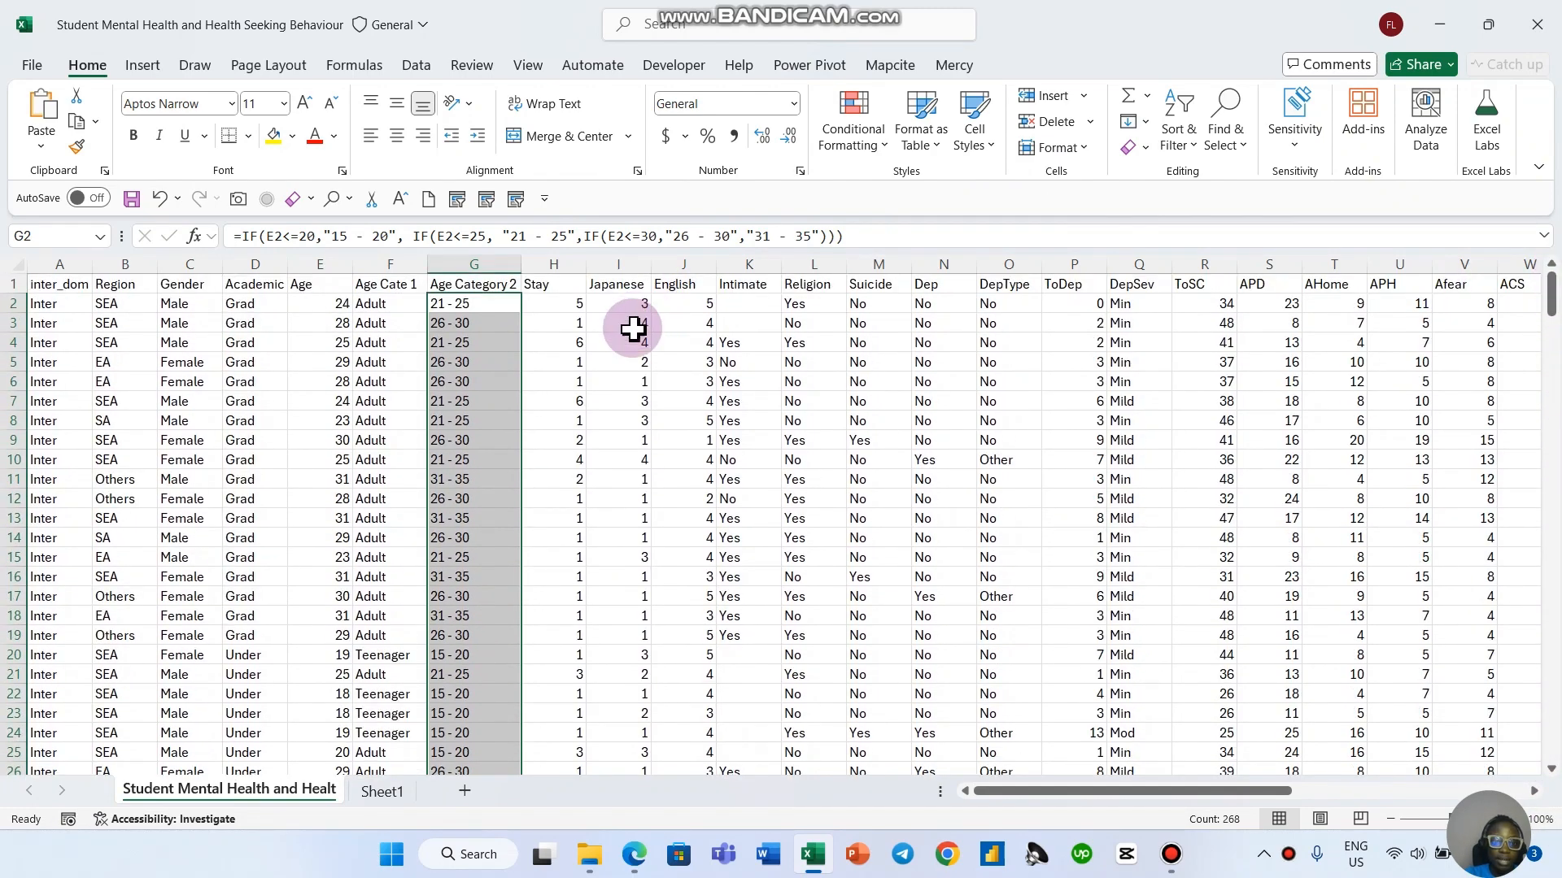
left_click(555, 420)
left_click(571, 264)
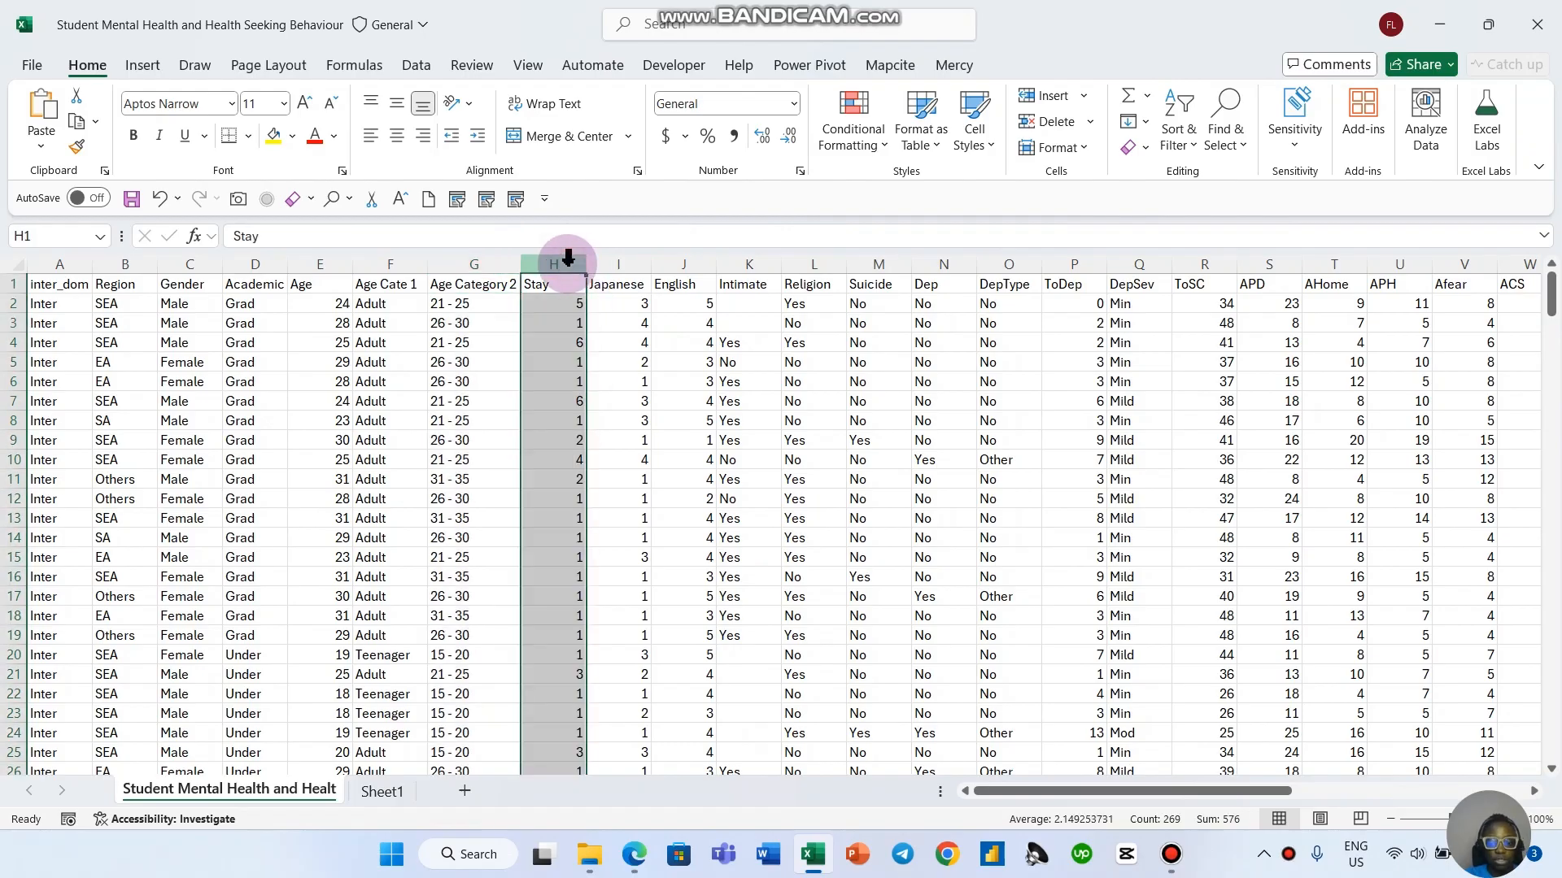
key("ctrl+shift+plus")
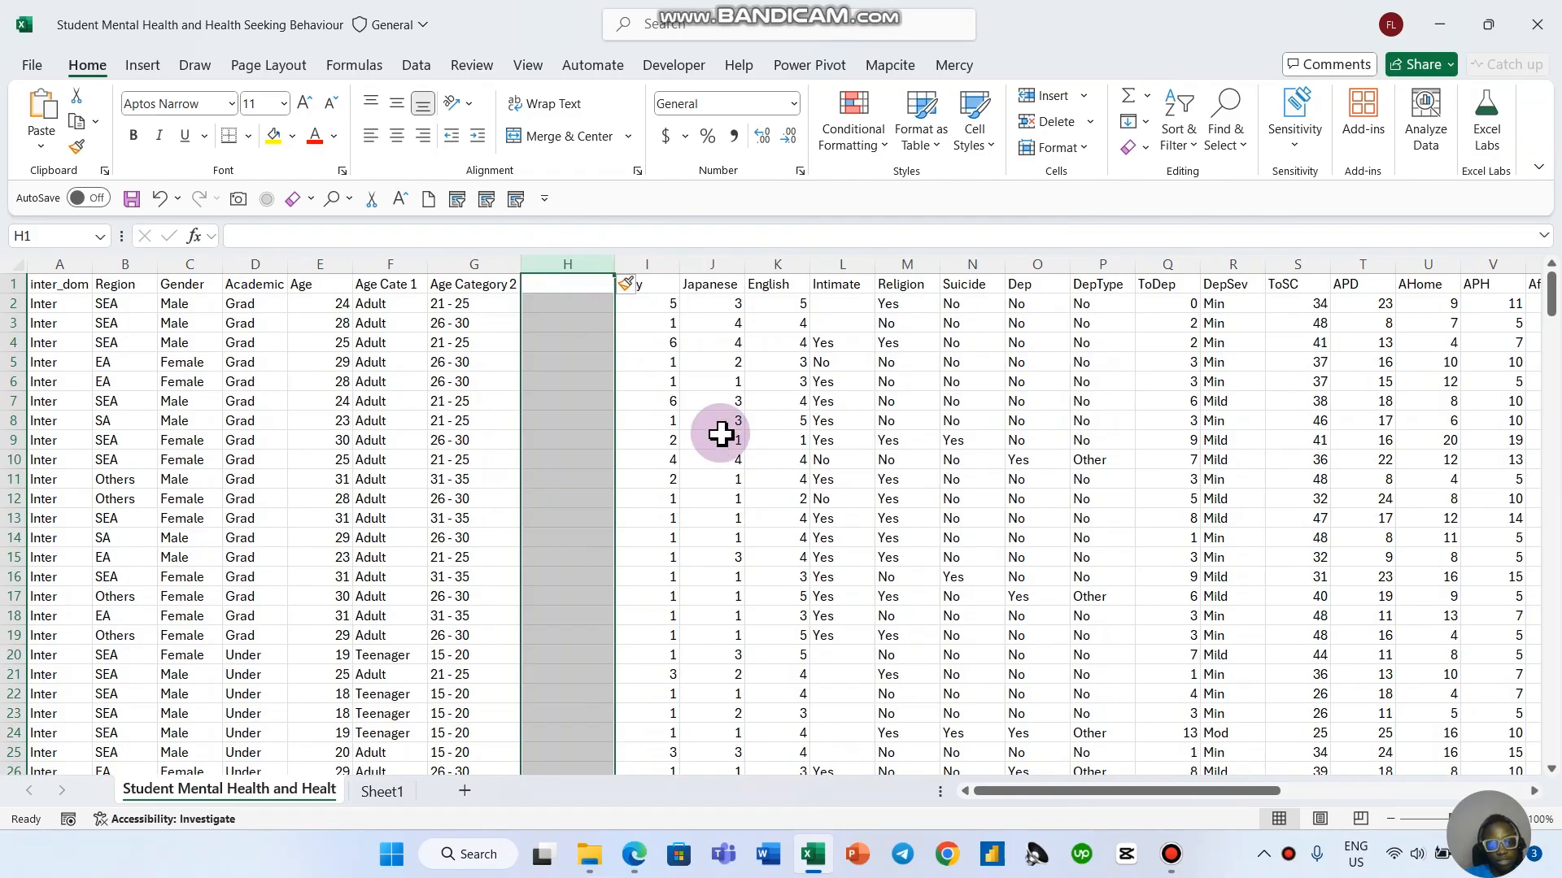
Step: Enter "Age Category 2" as the heading of the new column in H1
left_click(598, 289)
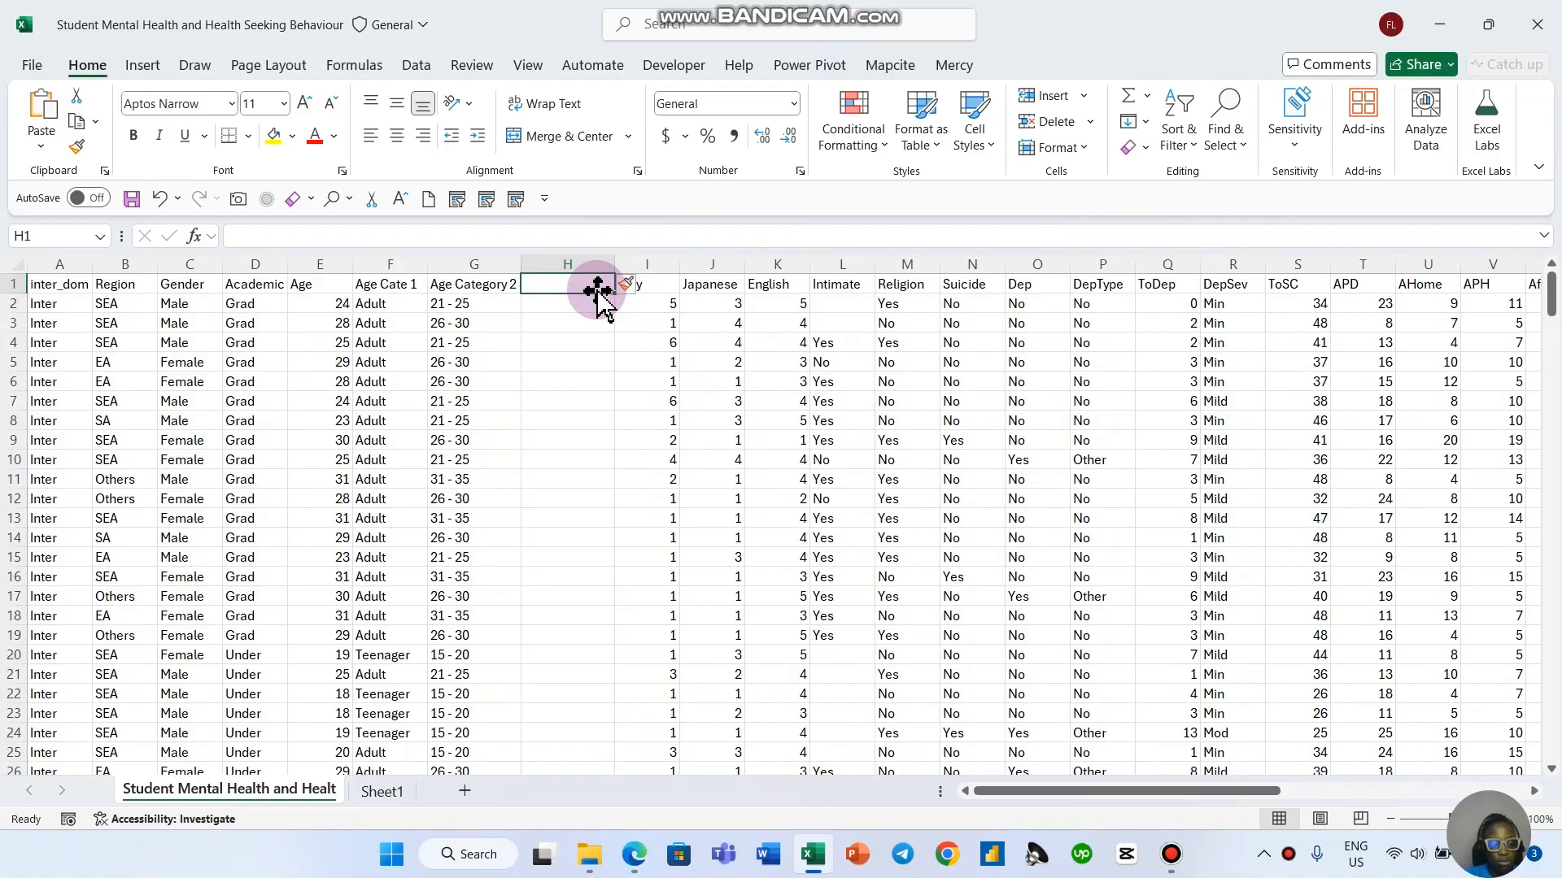
type("Age C")
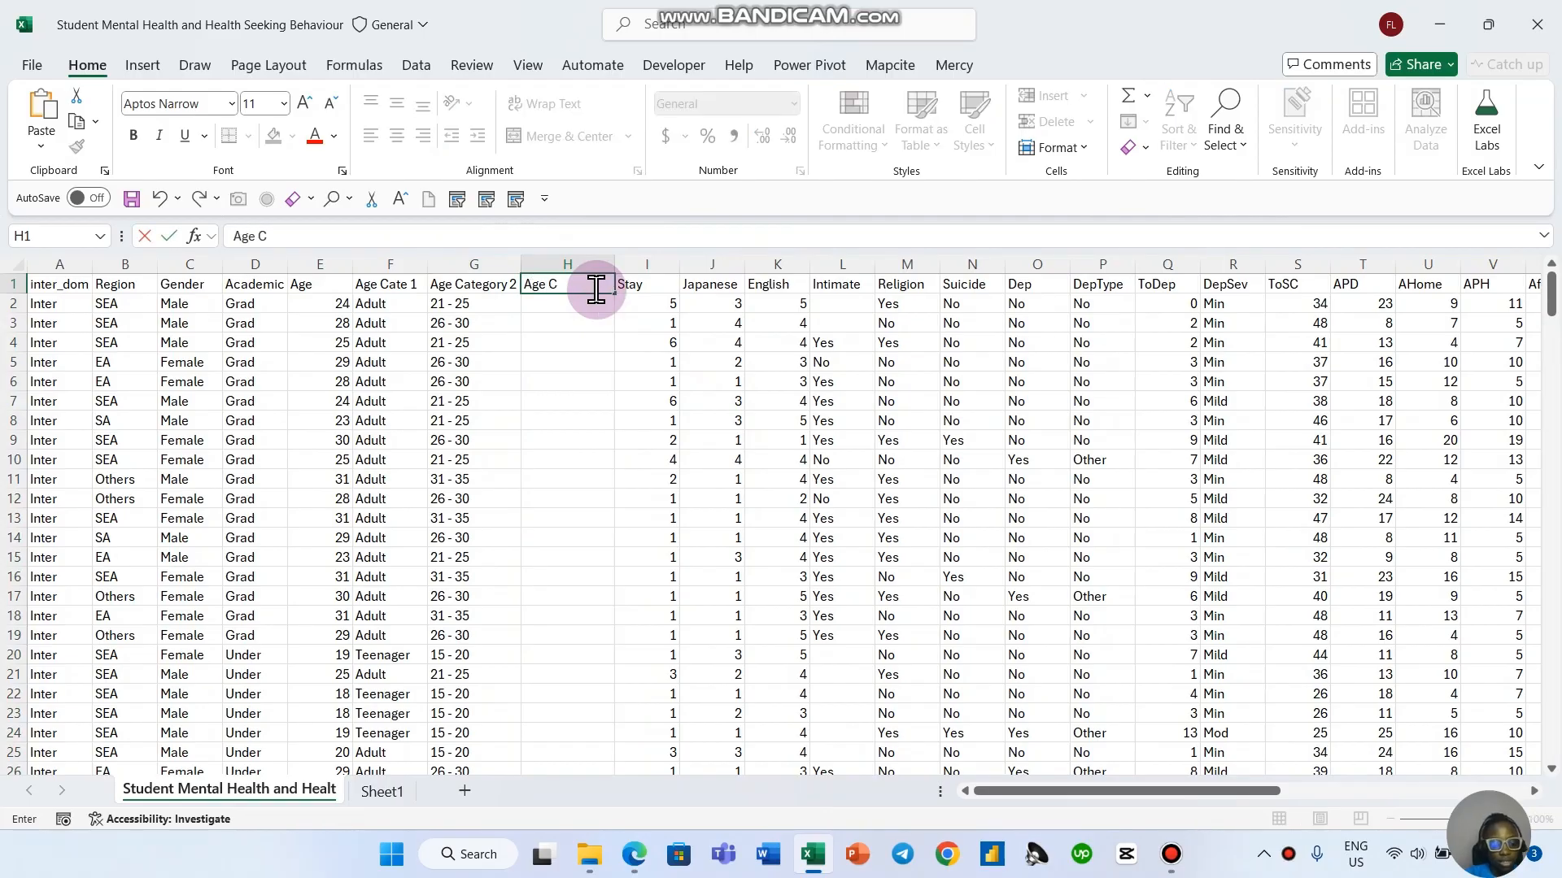
type("ategor")
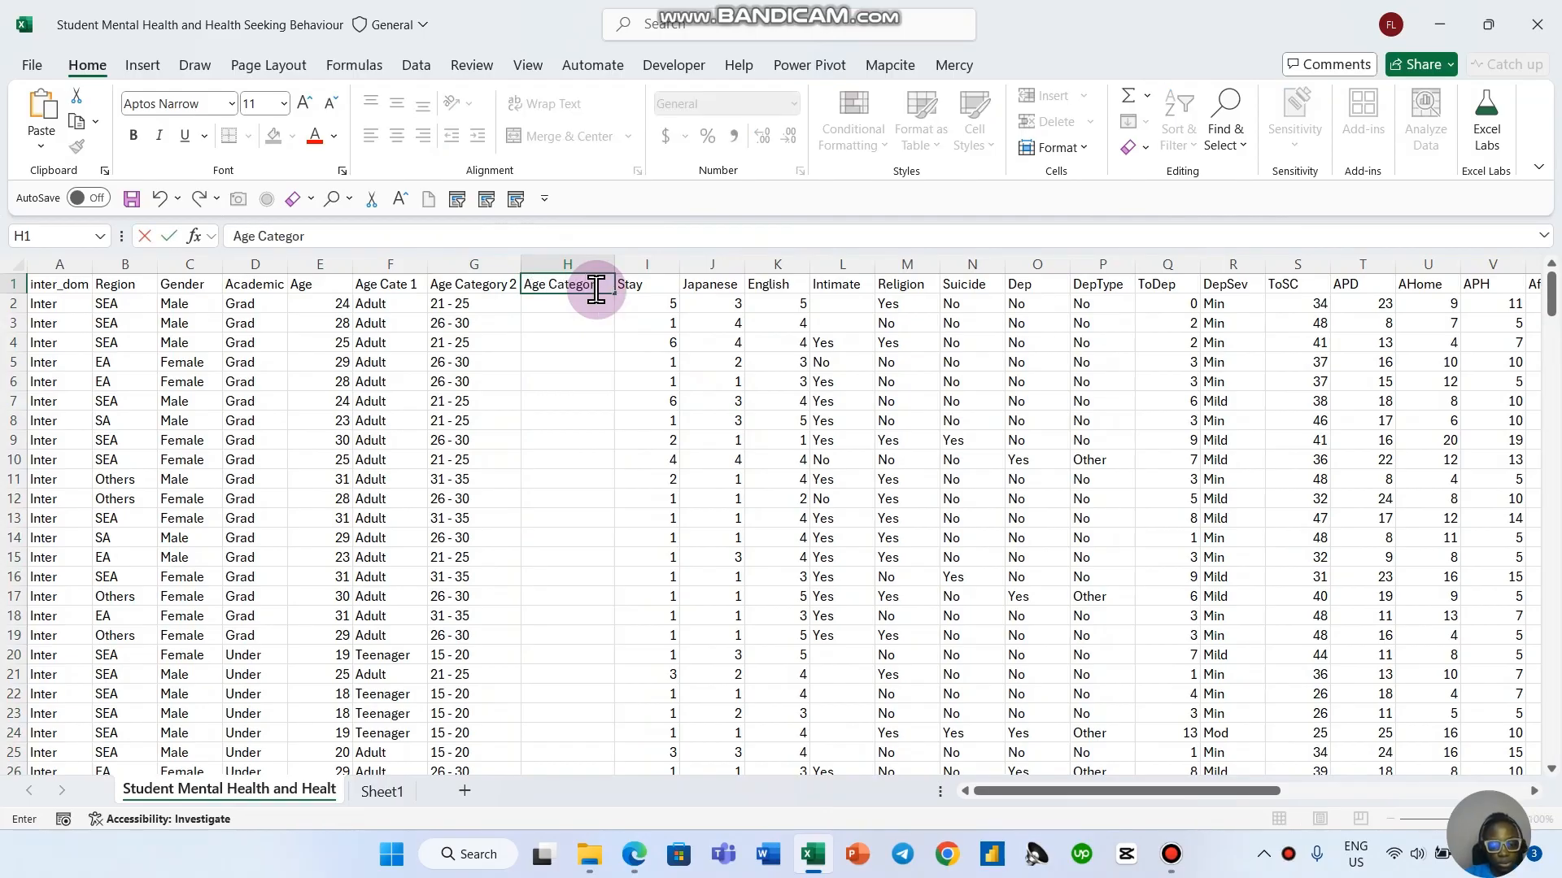
type("y 2")
key("Return")
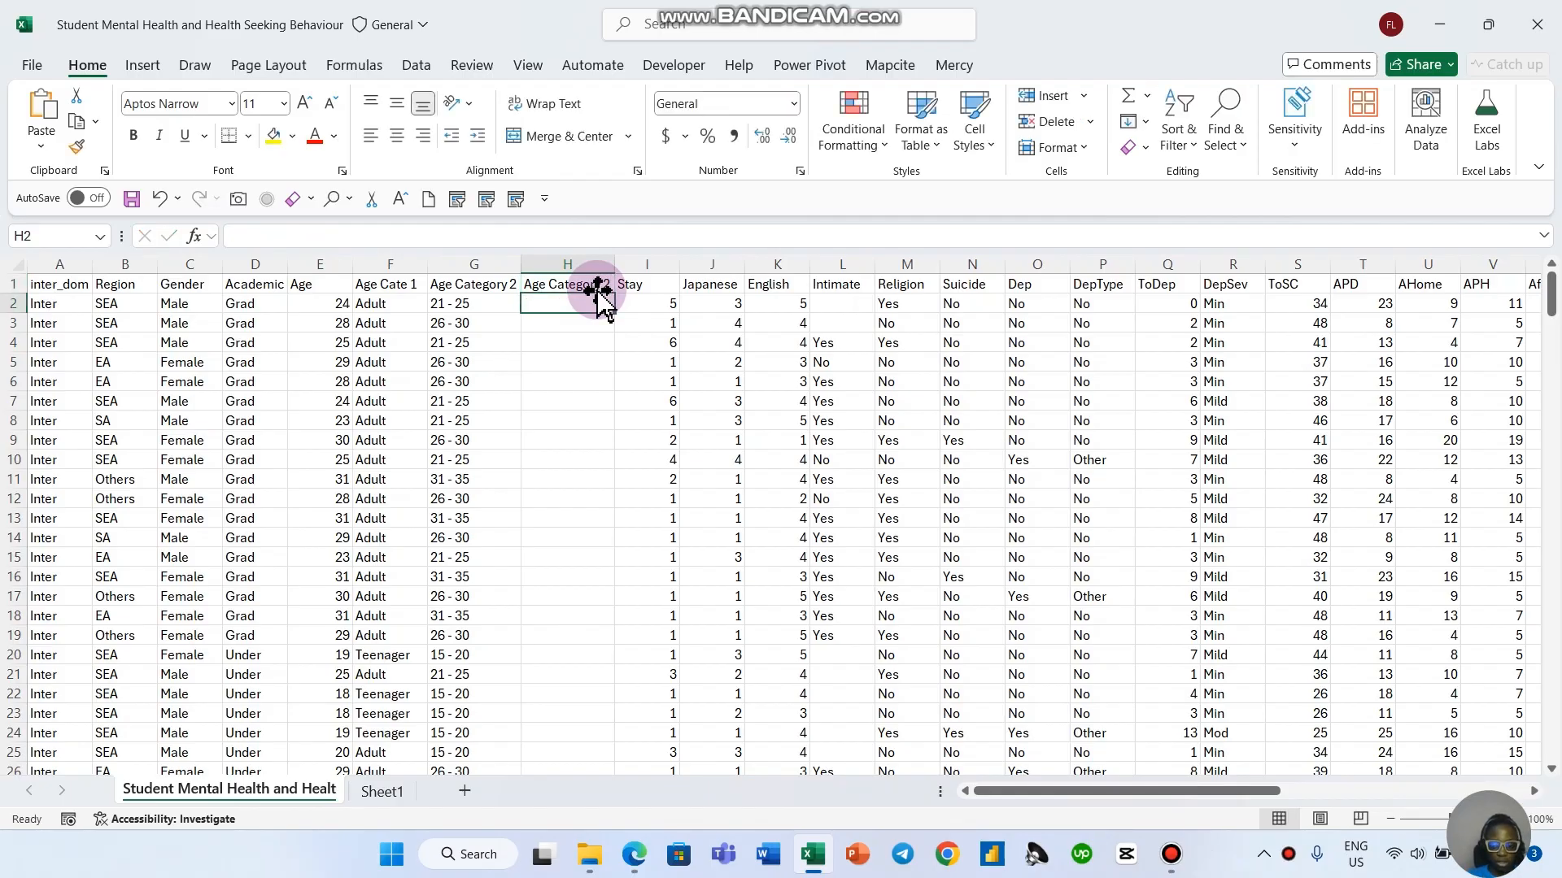
Step: Start an IFS formula in H2 using the Function Arguments dialog, with E2<=20 as the first test and 15 - 20 as its value if true
type("=ifsa")
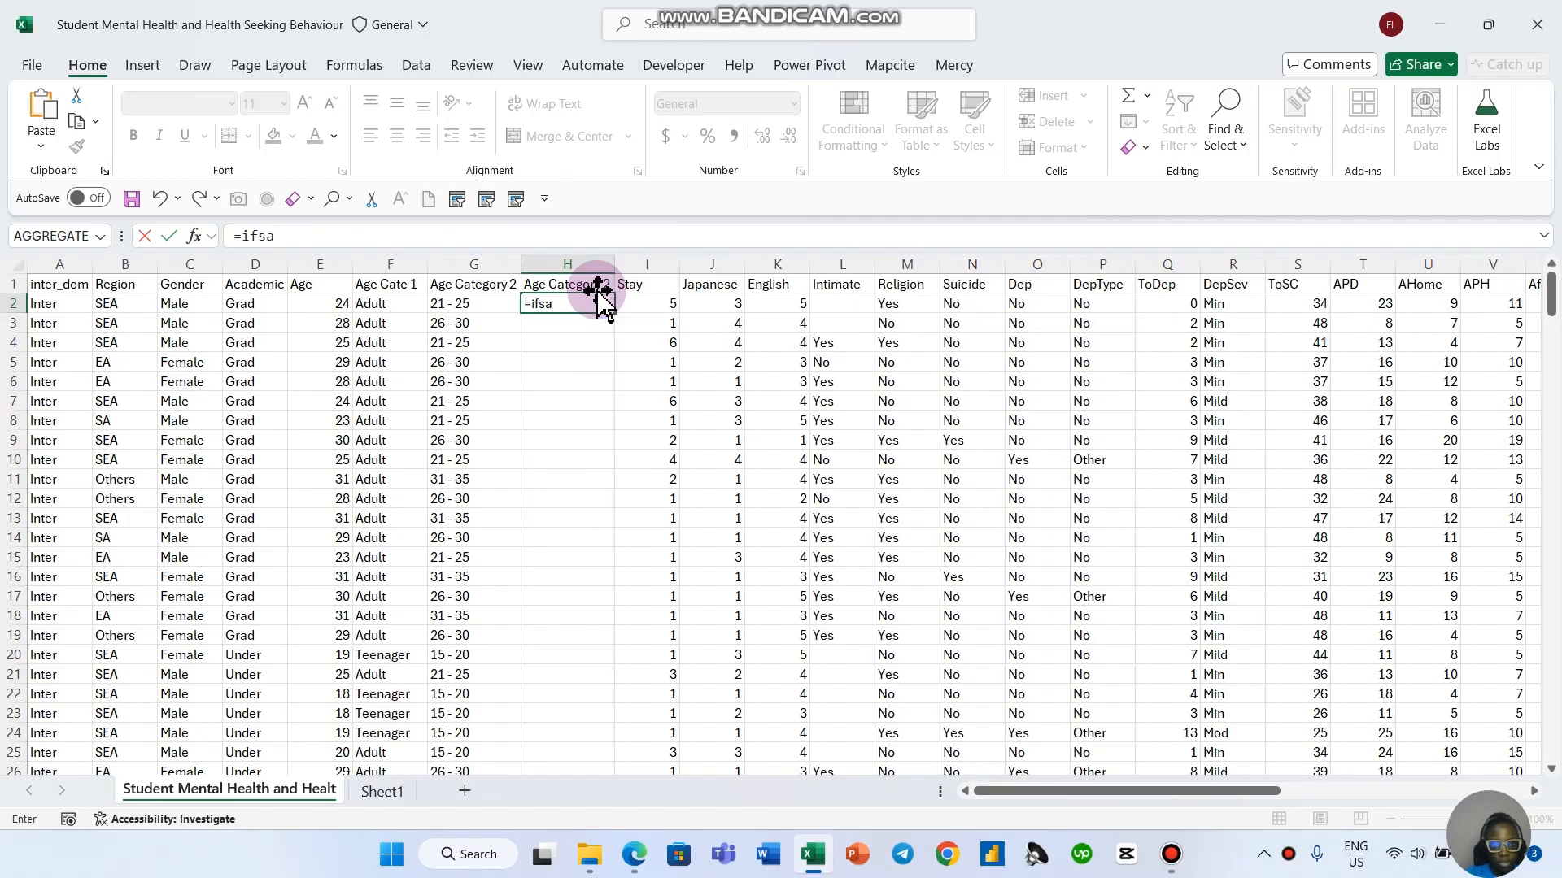
key("BackSpace")
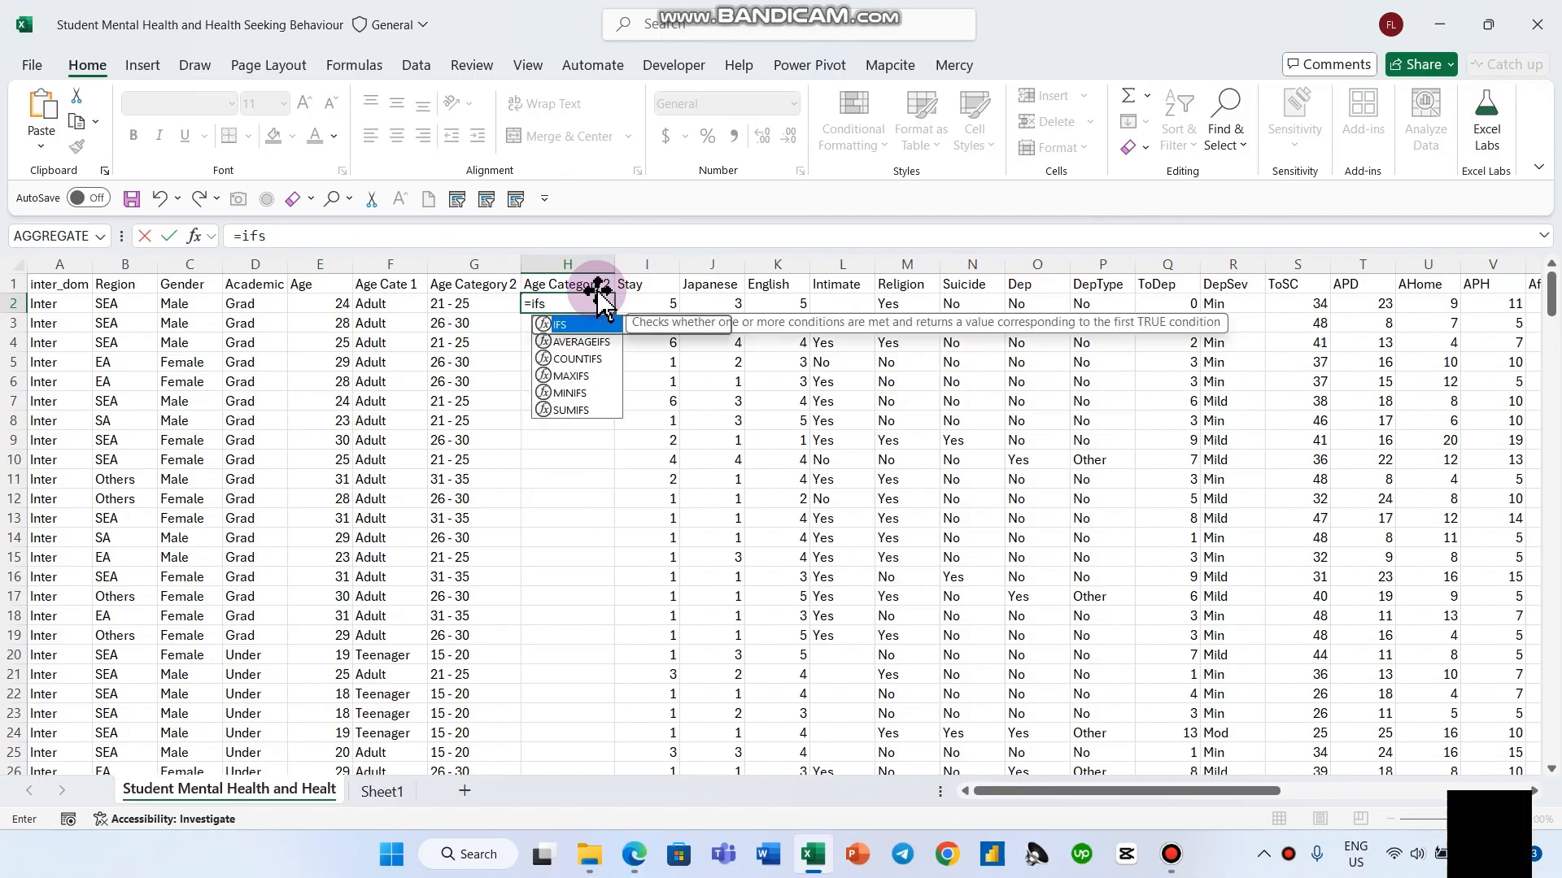
key("Tab")
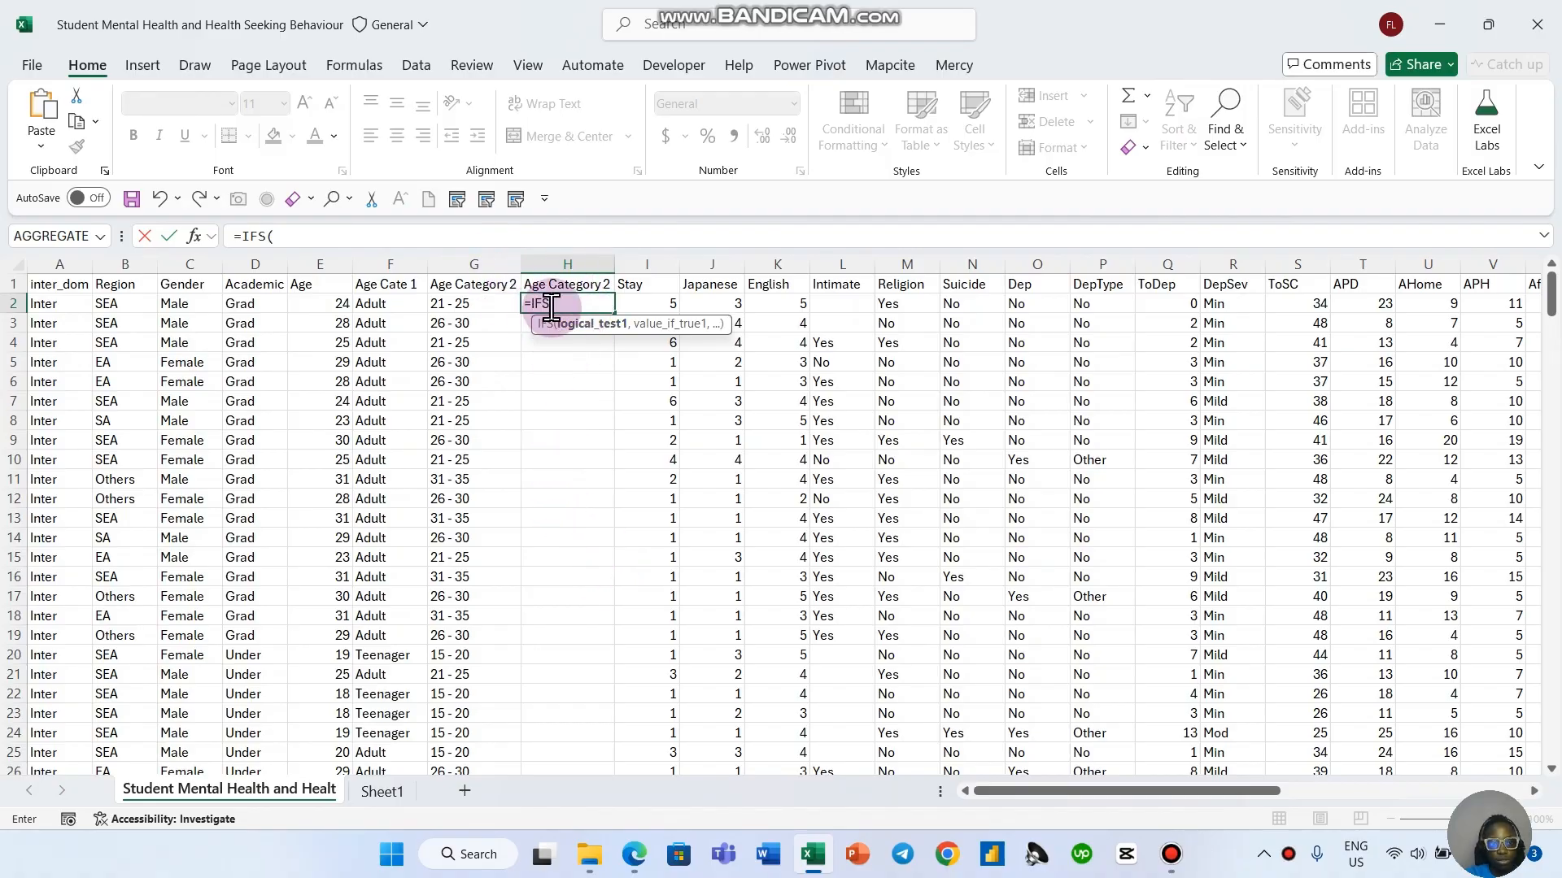
left_click(190, 244)
left_click_drag(252, 403, 948, 282)
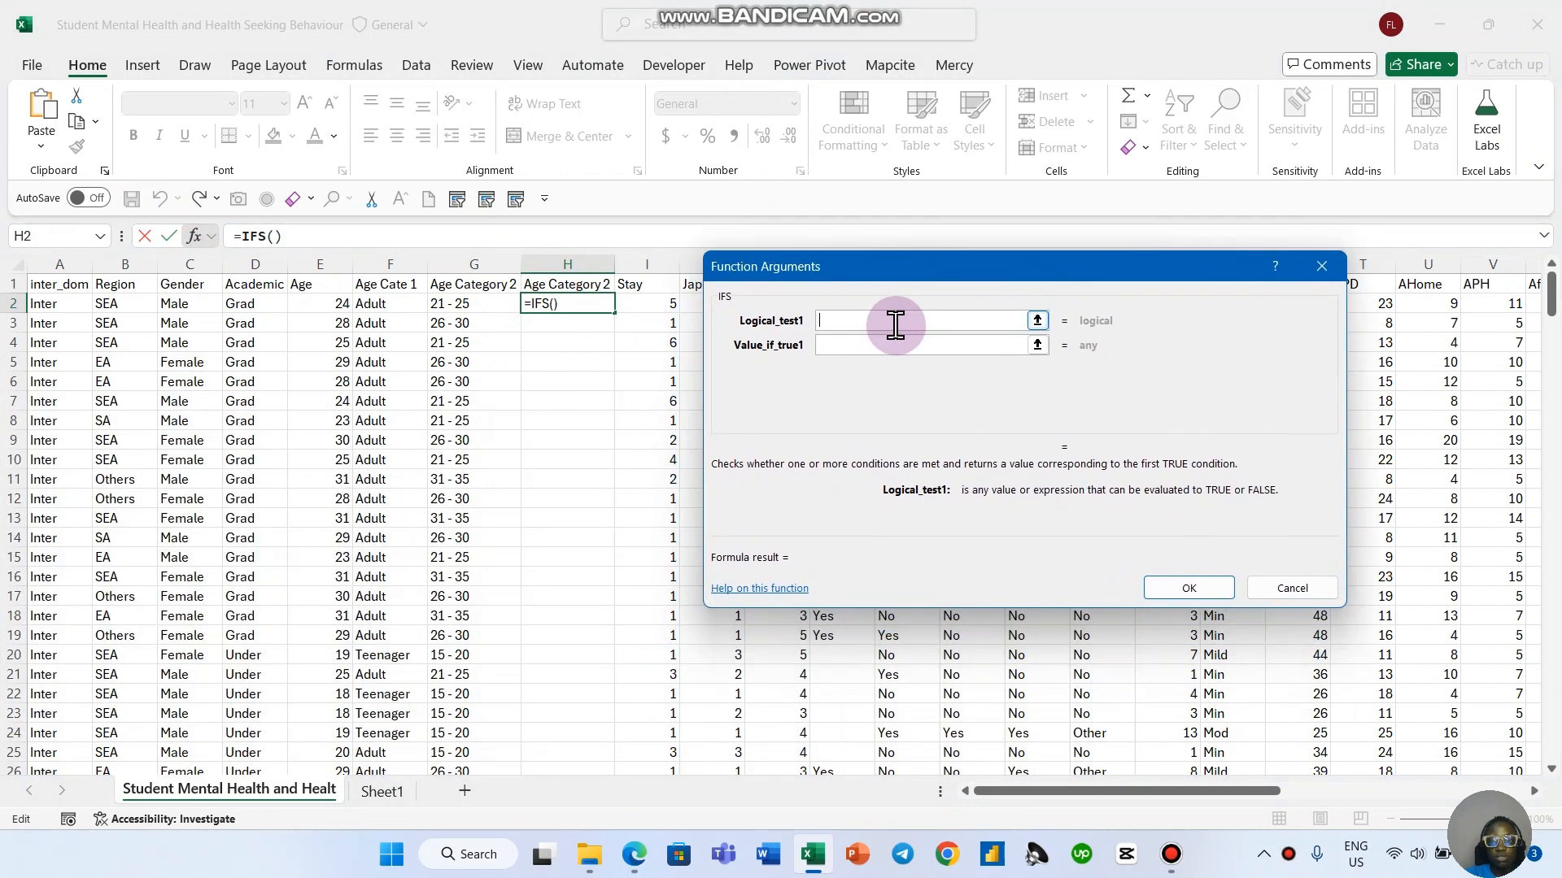
left_click(335, 306)
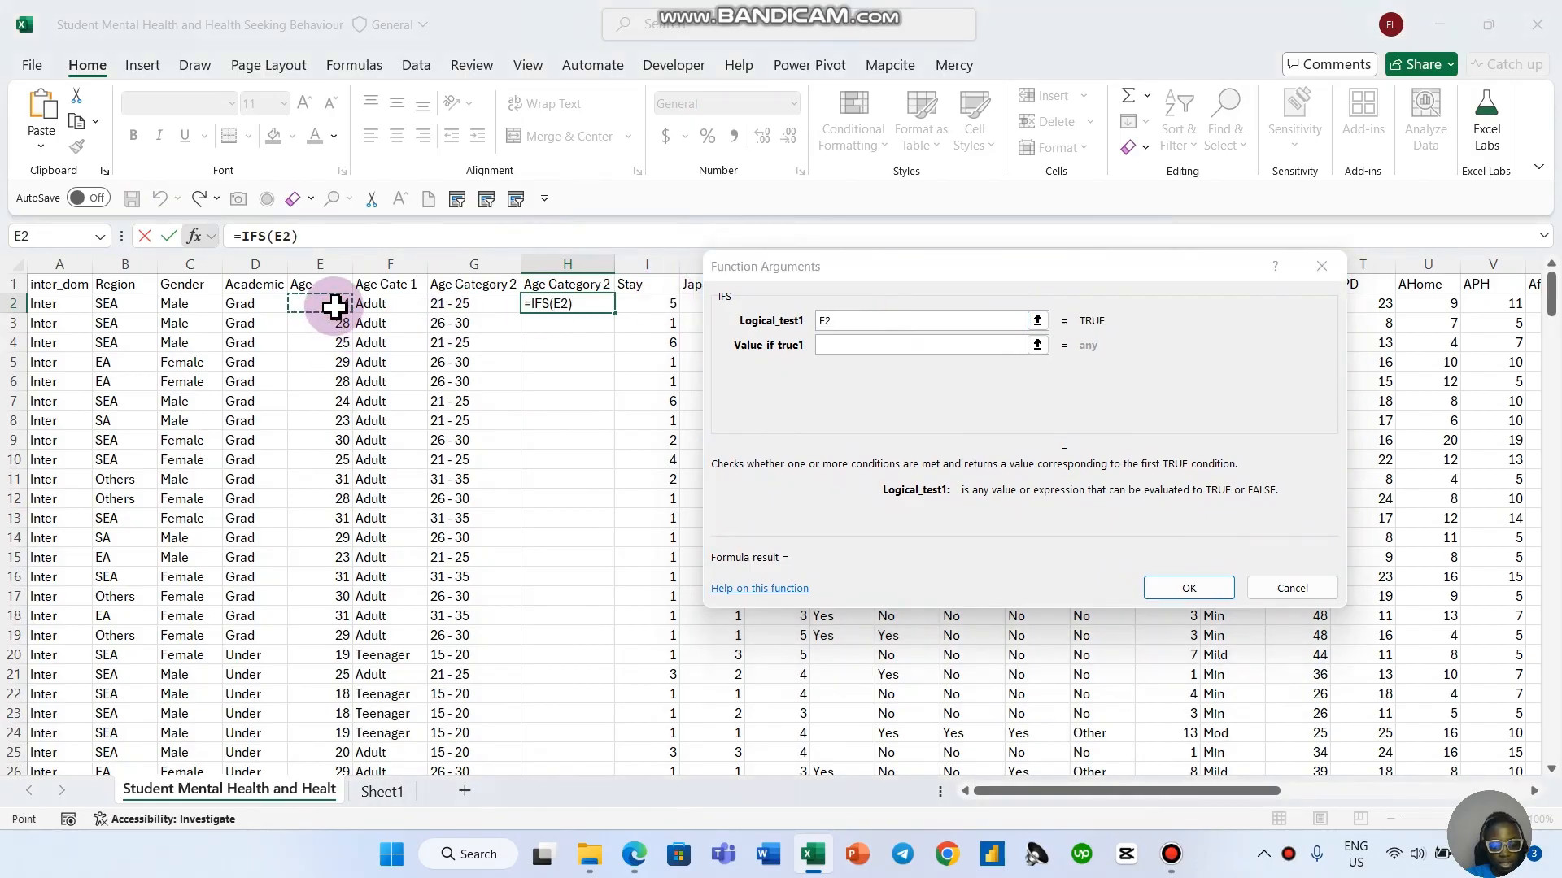
type("<=")
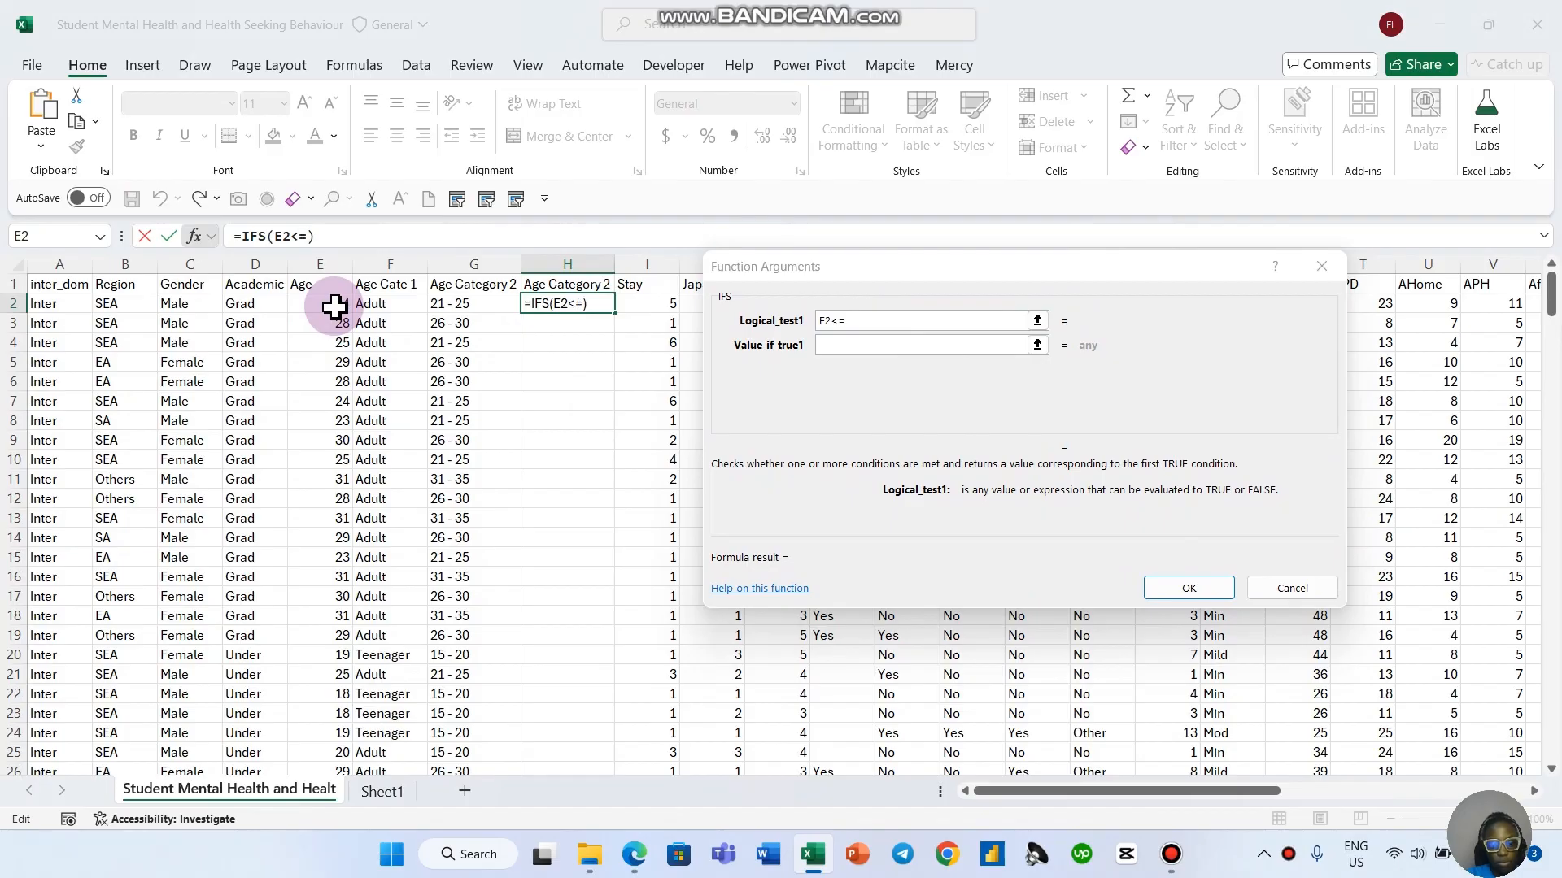
type("20")
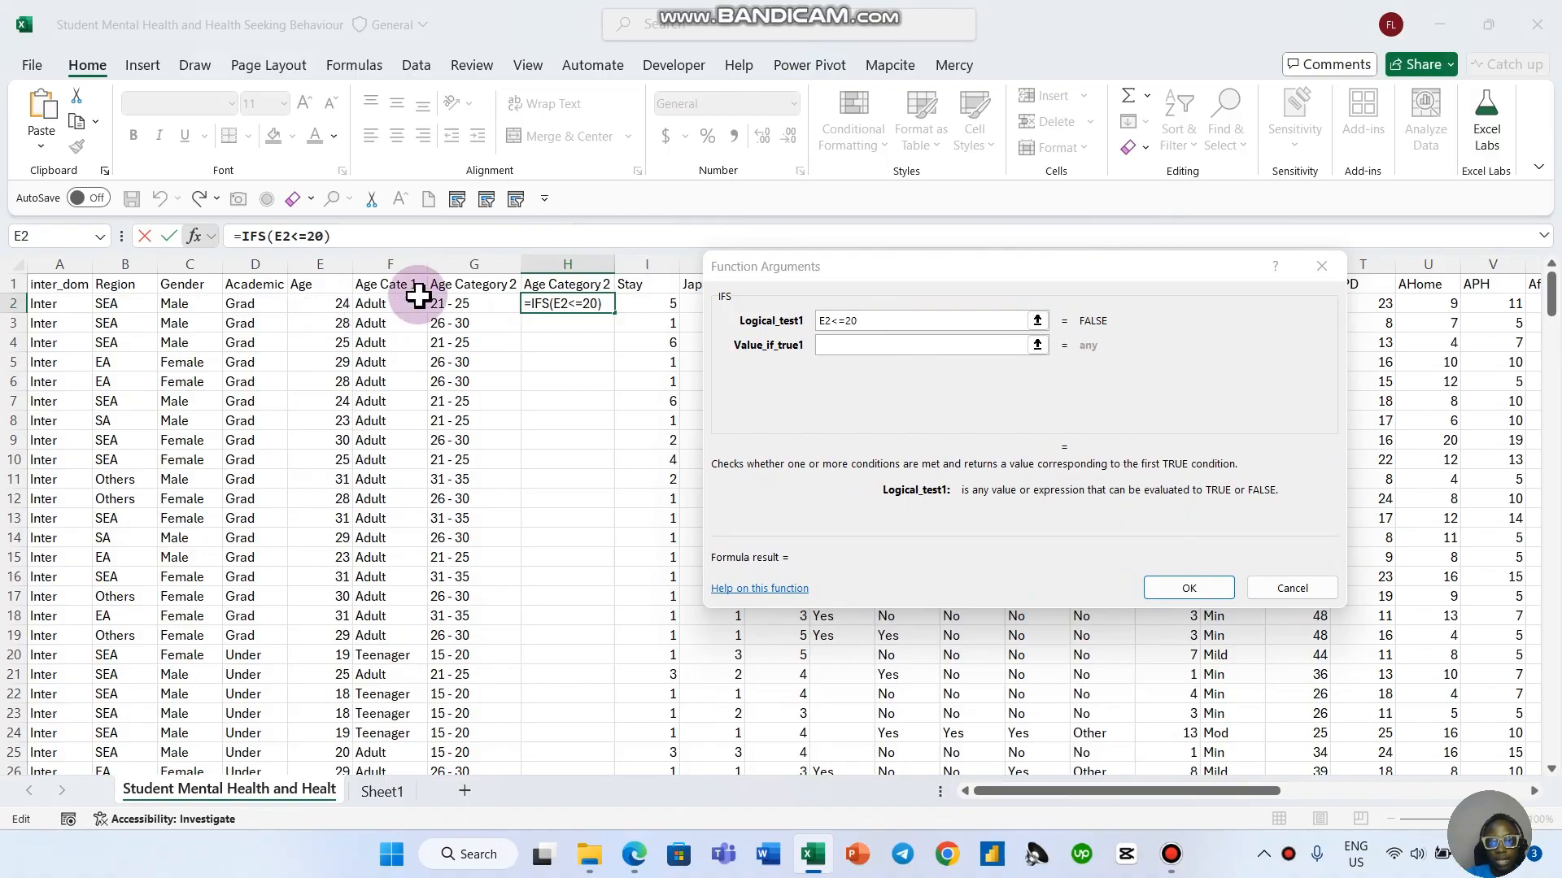
left_click(869, 350)
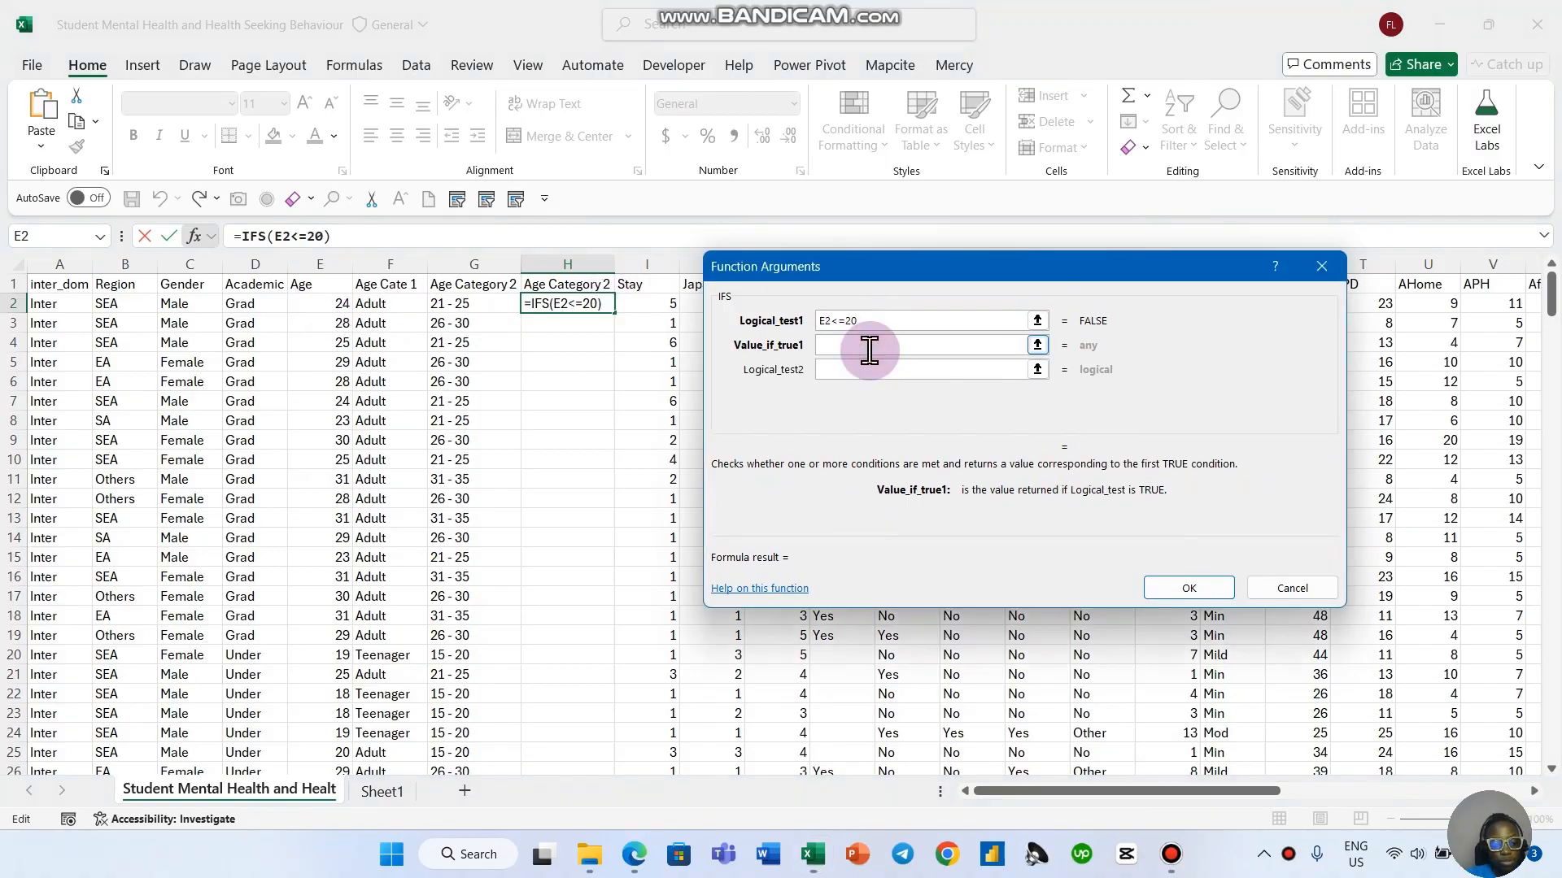
type("15 - 2")
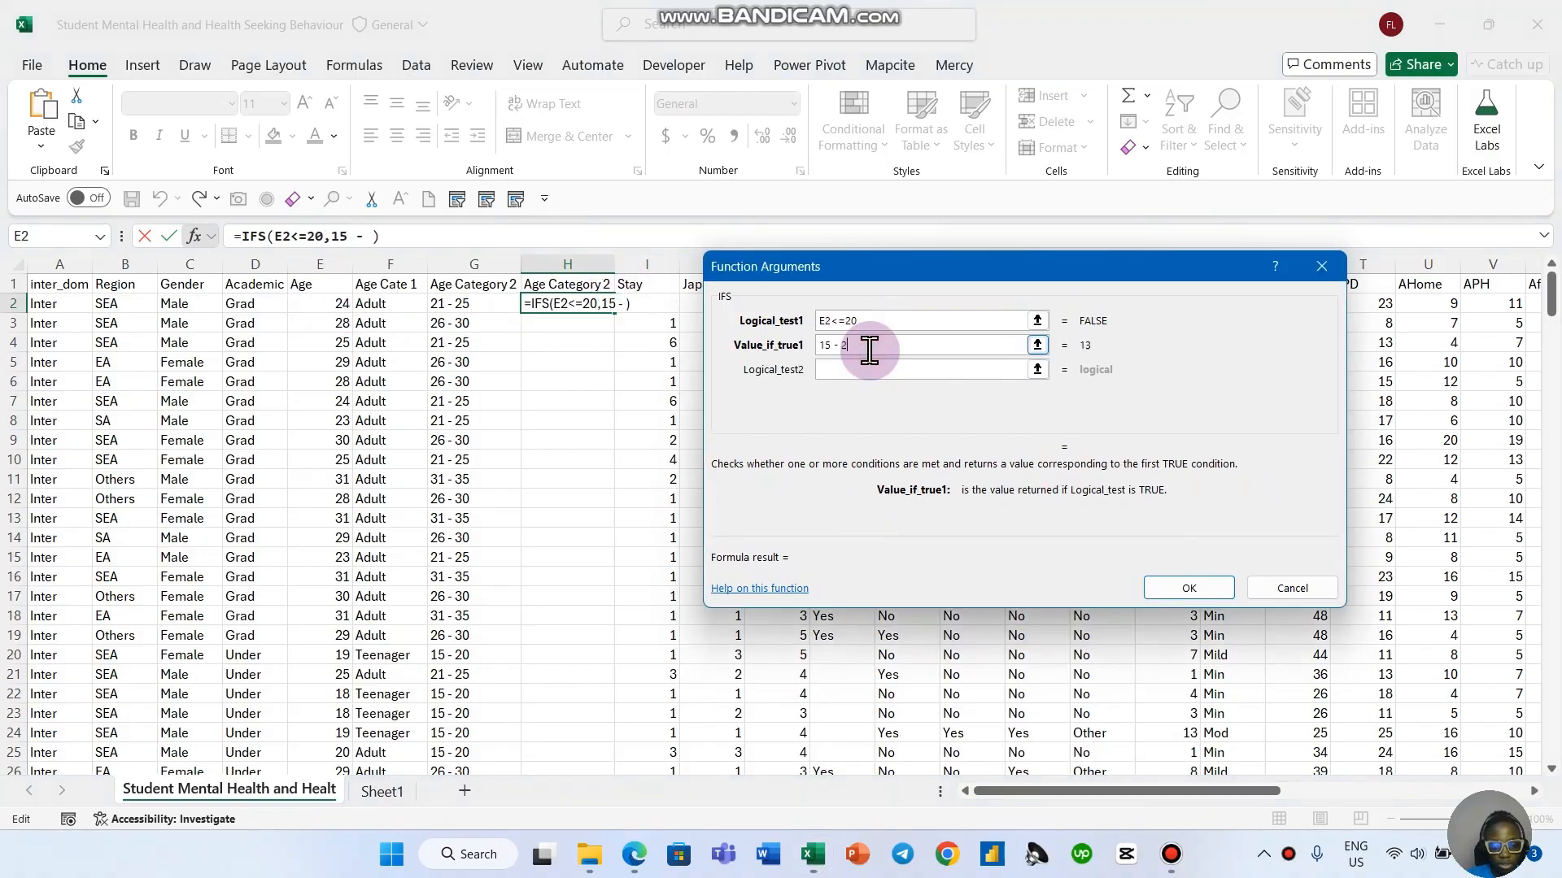
type("0")
Step: Set the second IFS test to E2<=25 and its value if true to 21 - 25
left_click(873, 370)
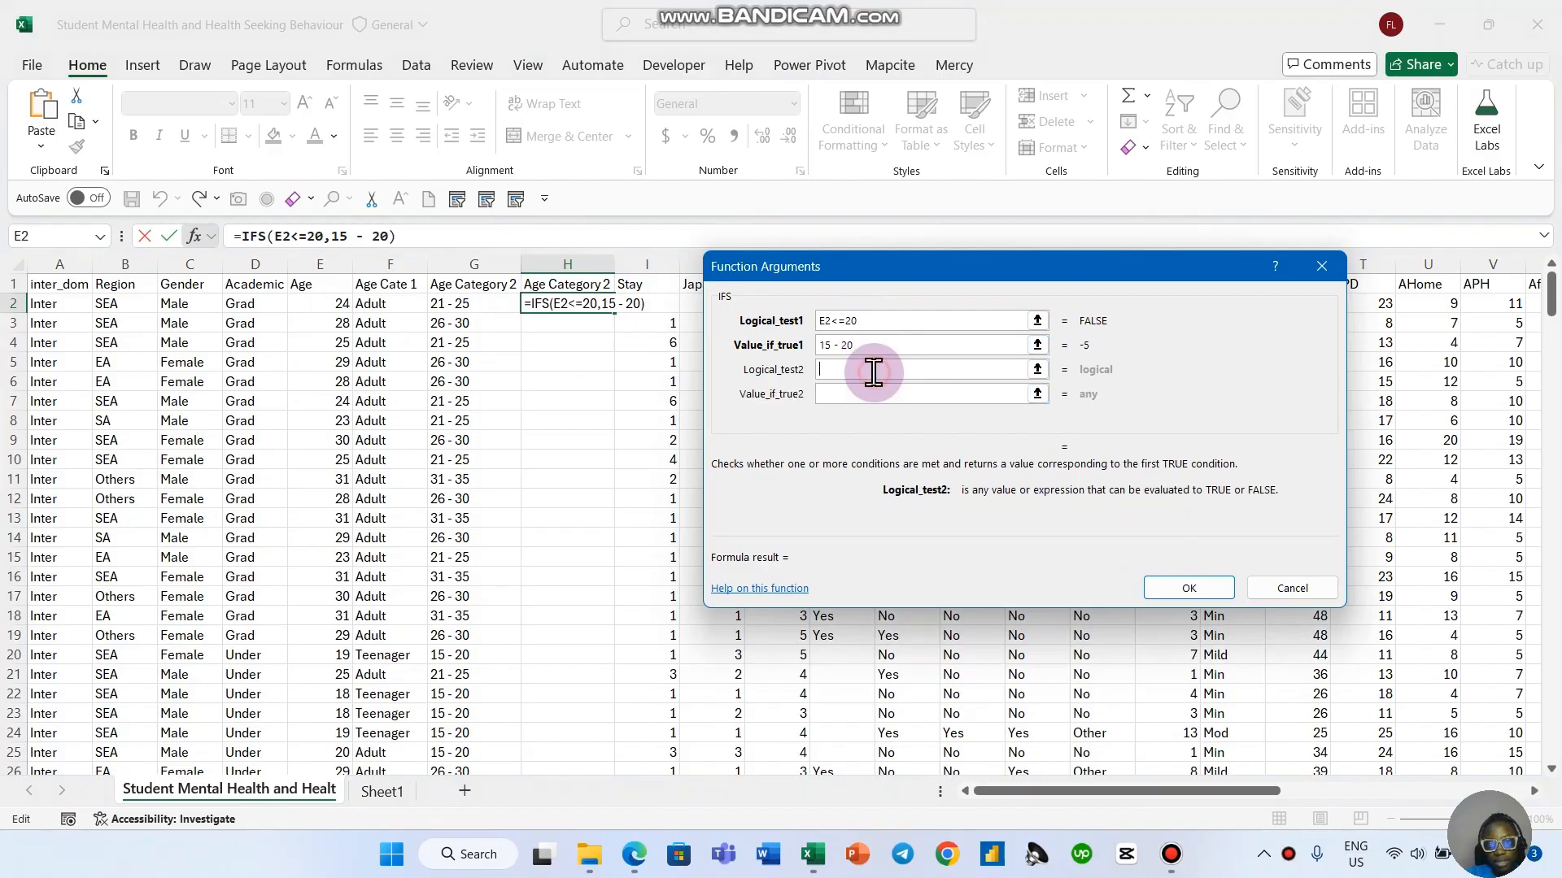
left_click(335, 308)
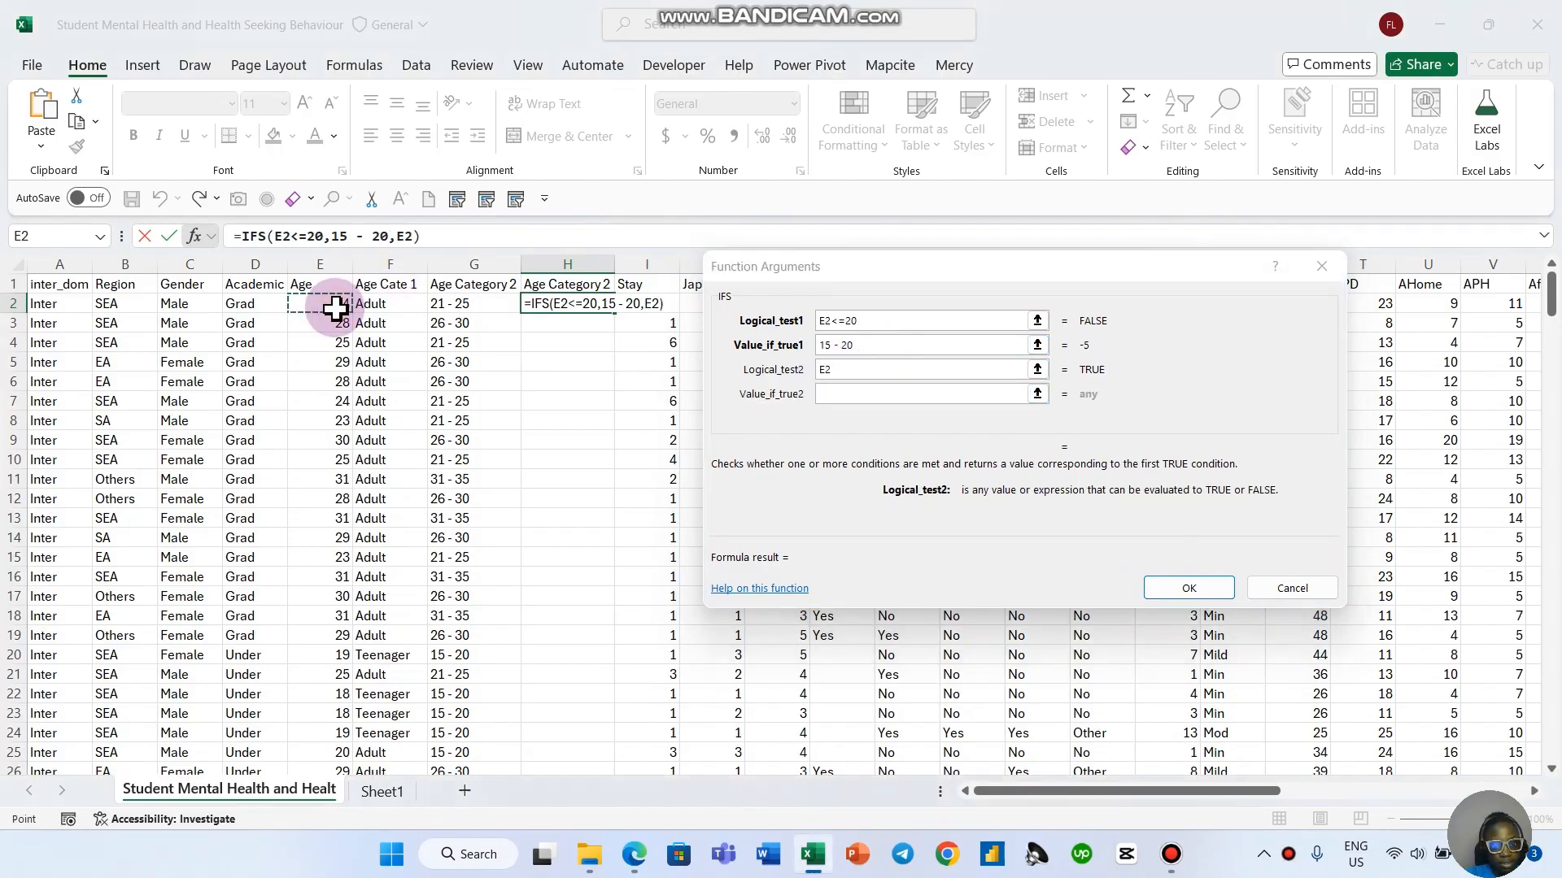
type("<")
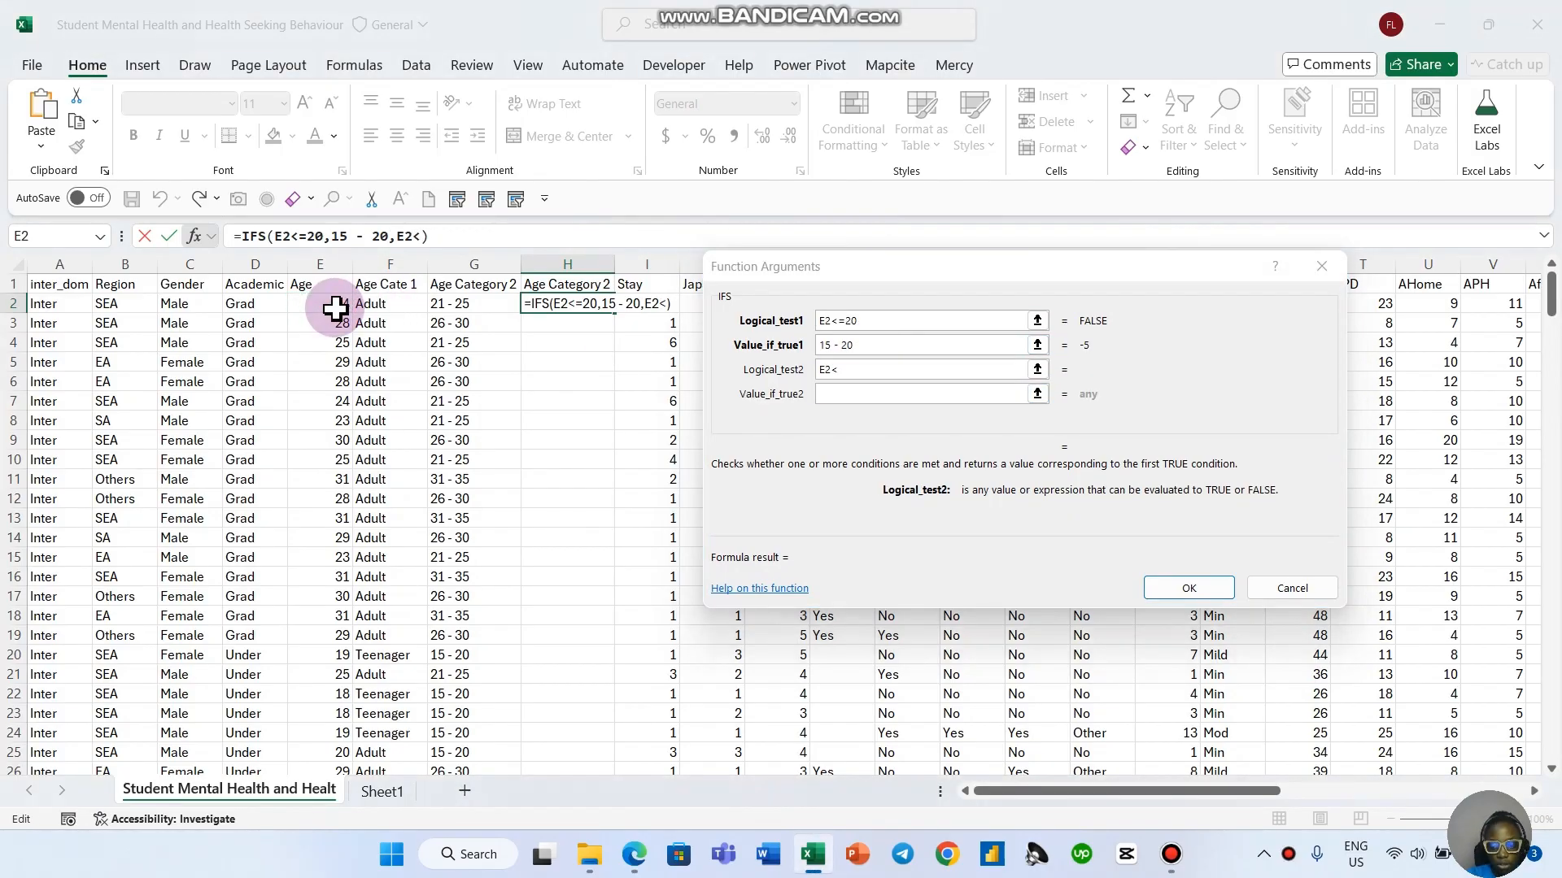
type("=25")
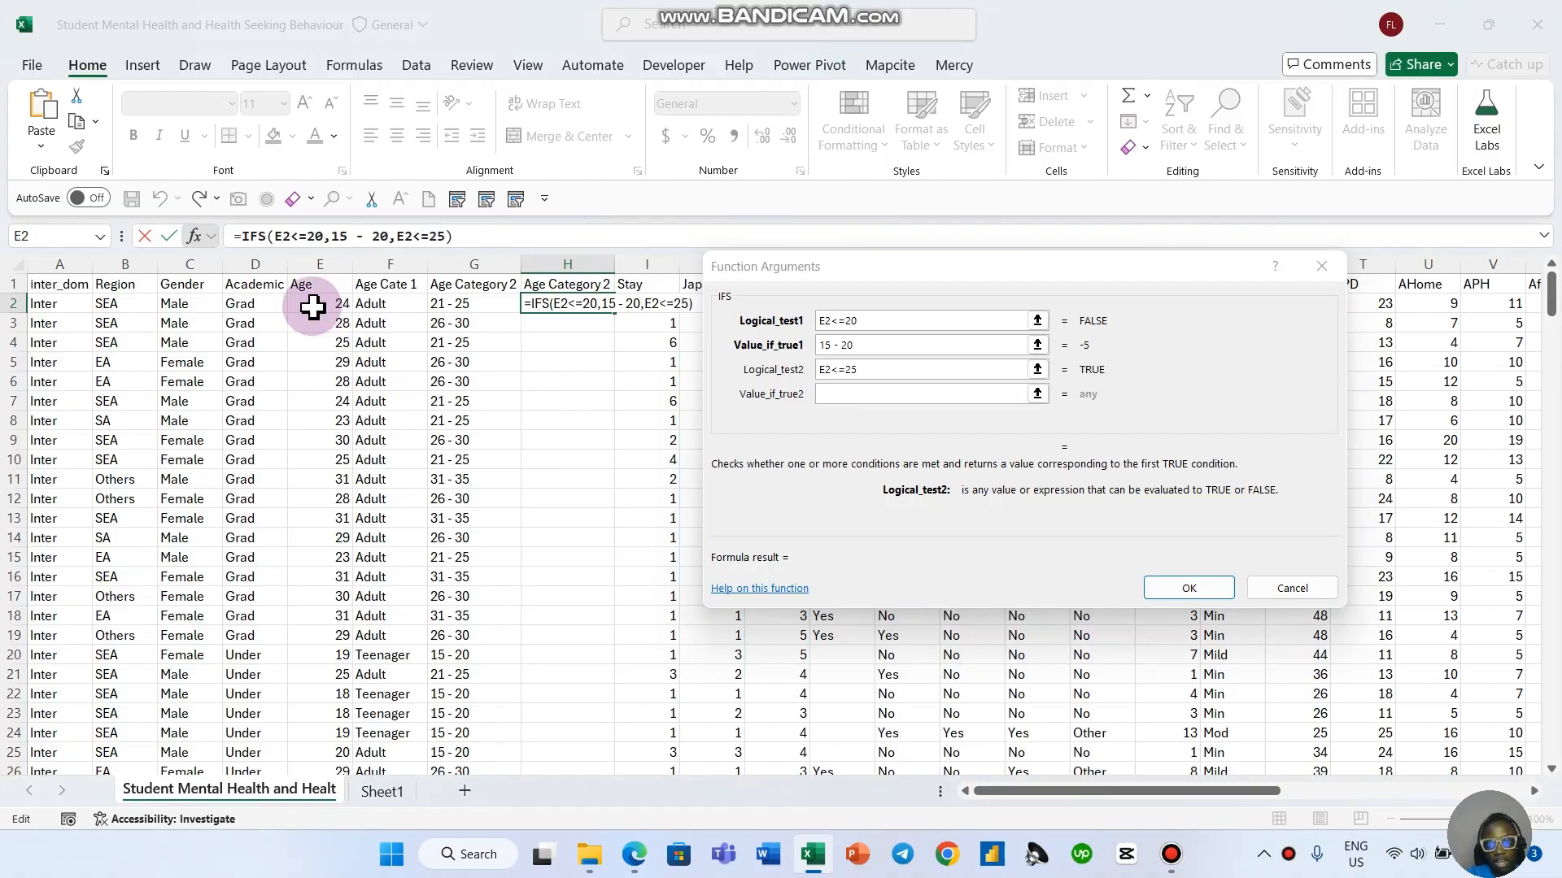
left_click(849, 387)
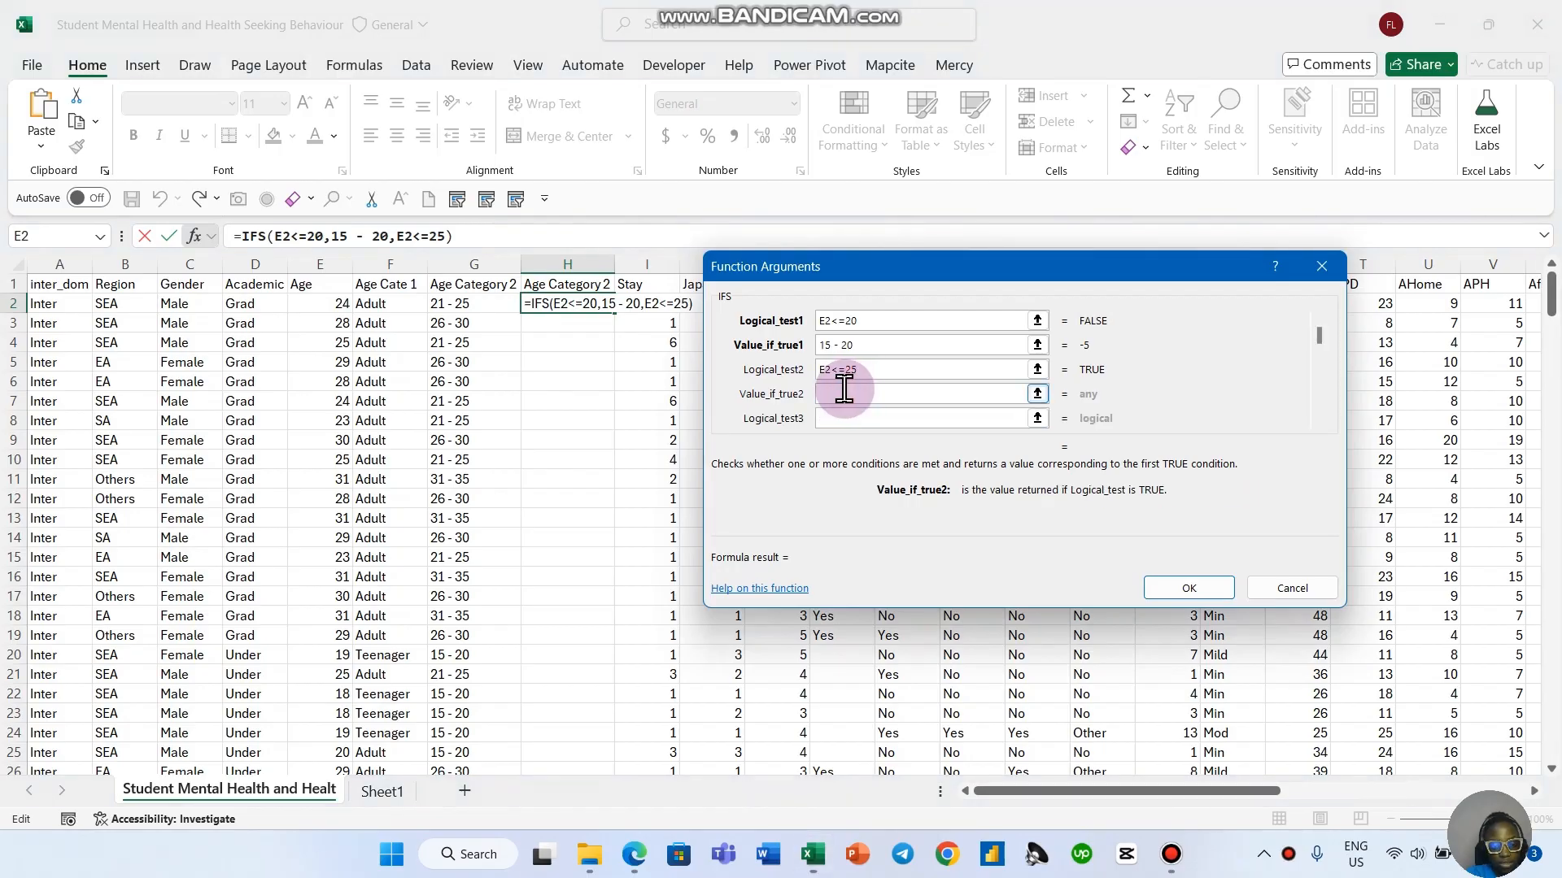
type("21 - 25")
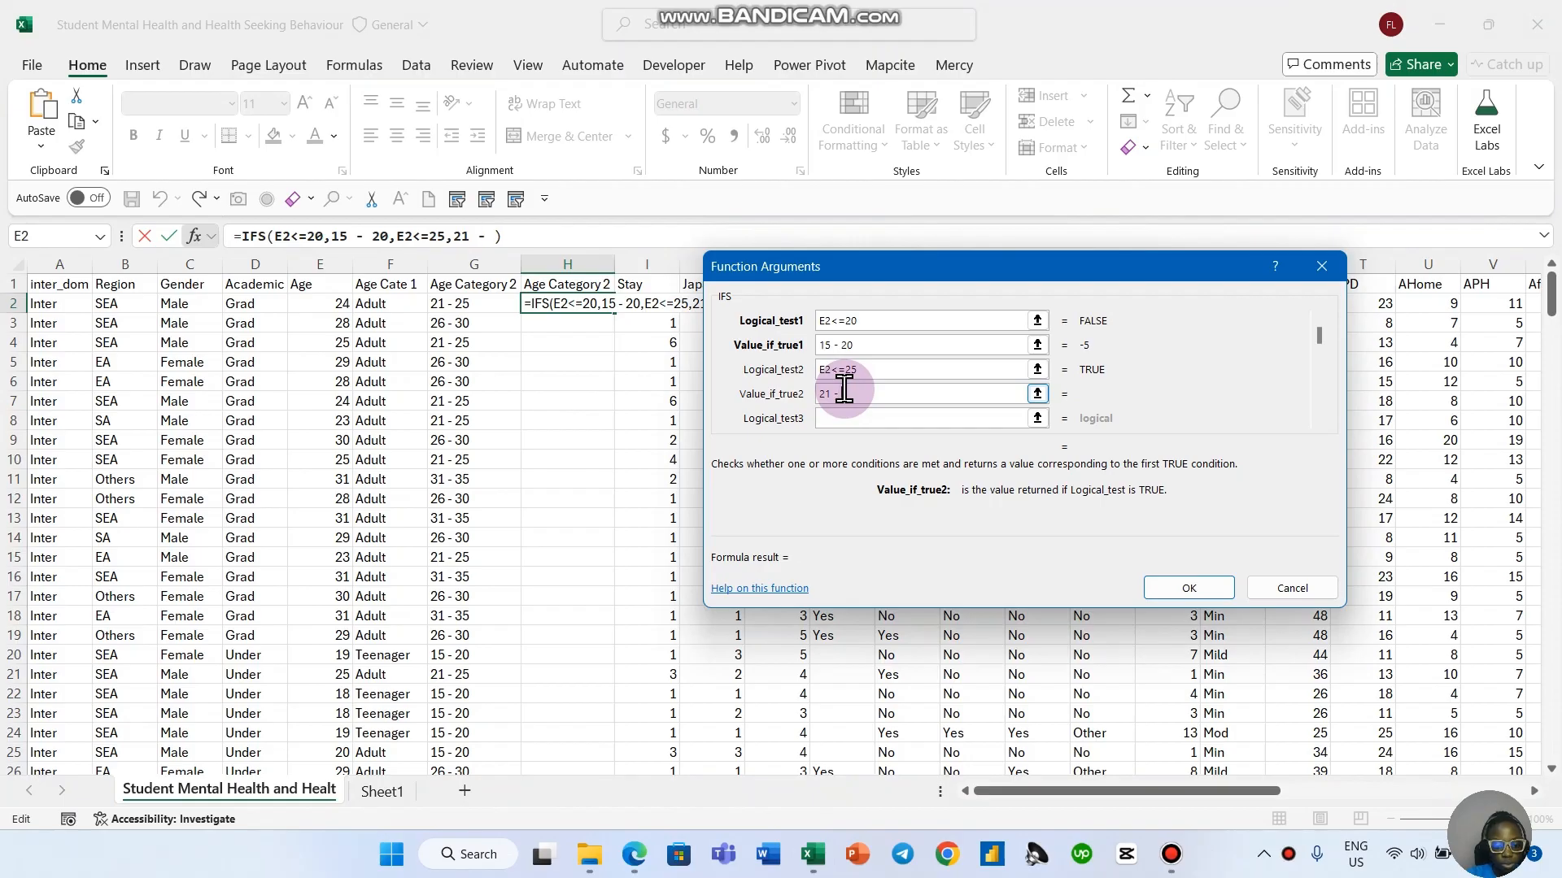
Step: Set the third IFS logical test to E2<=30
left_click(841, 416)
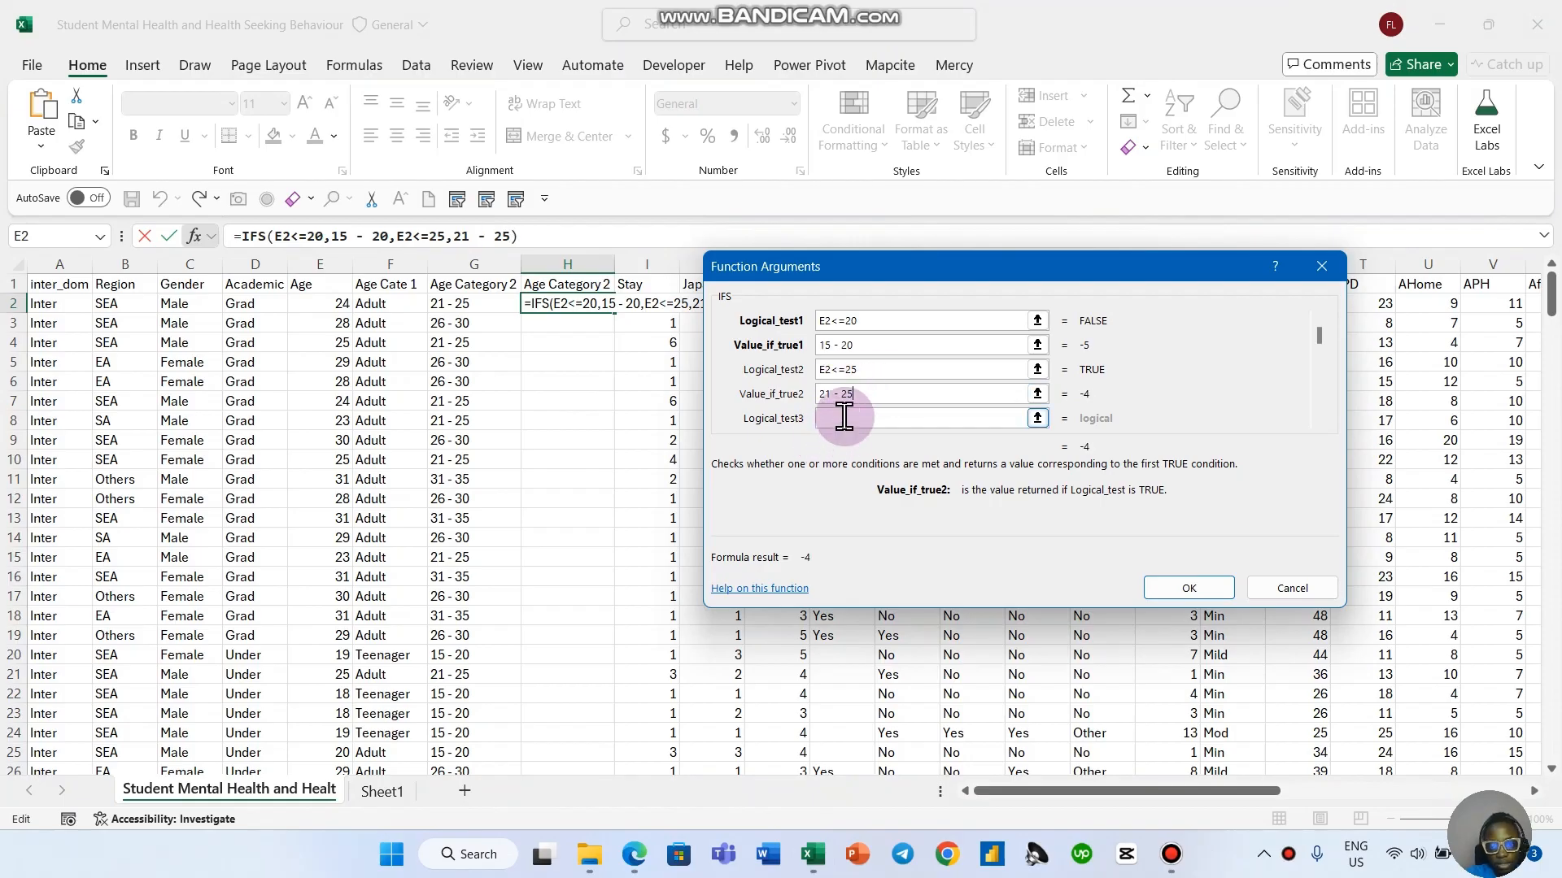
left_click(330, 304)
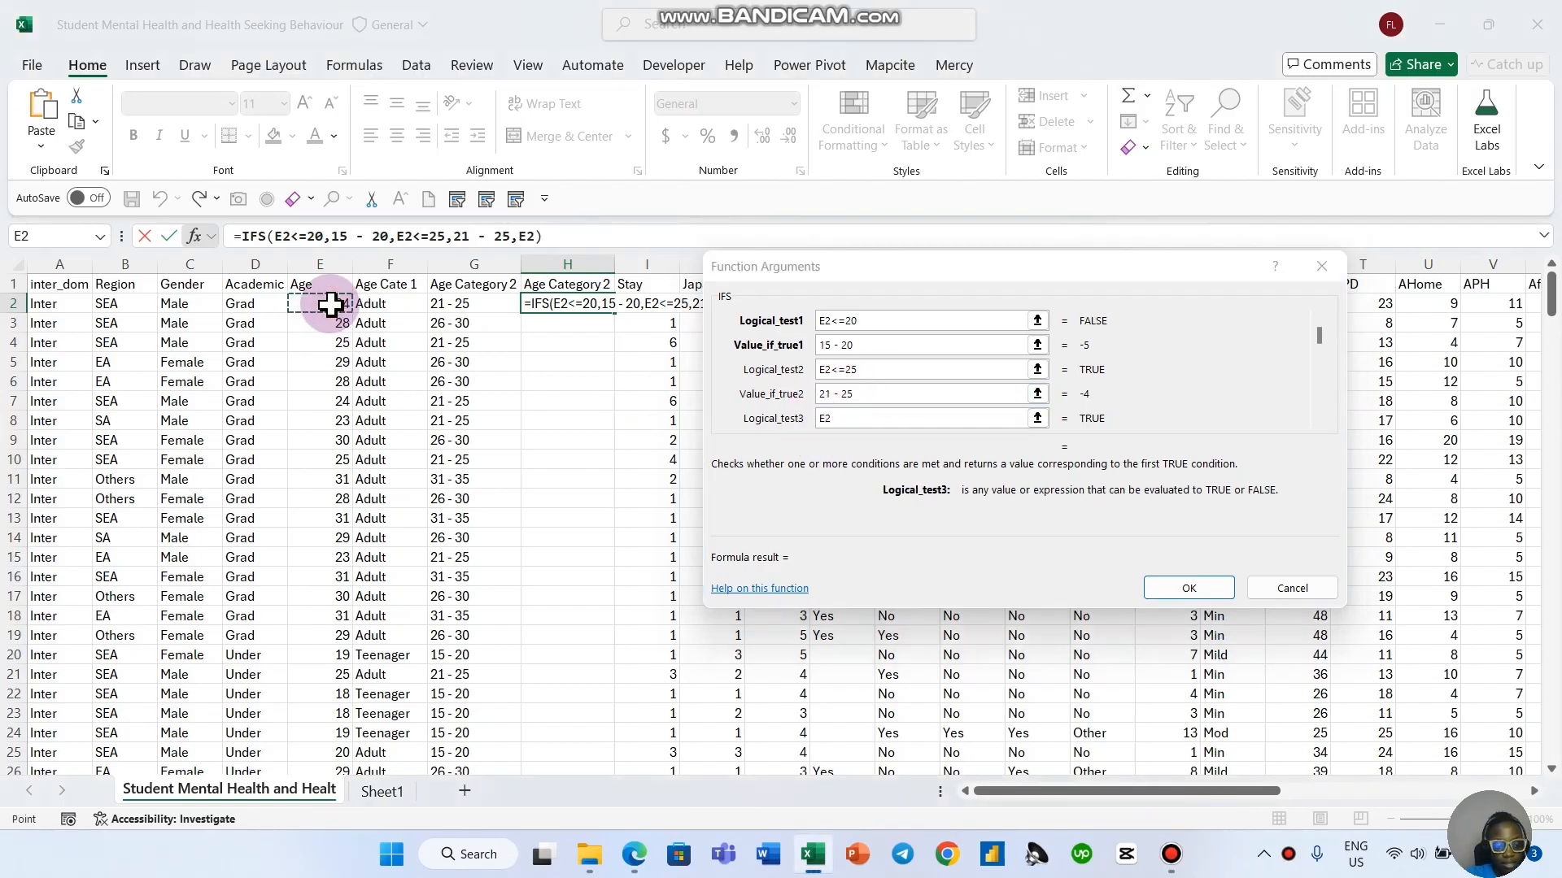
type("<=")
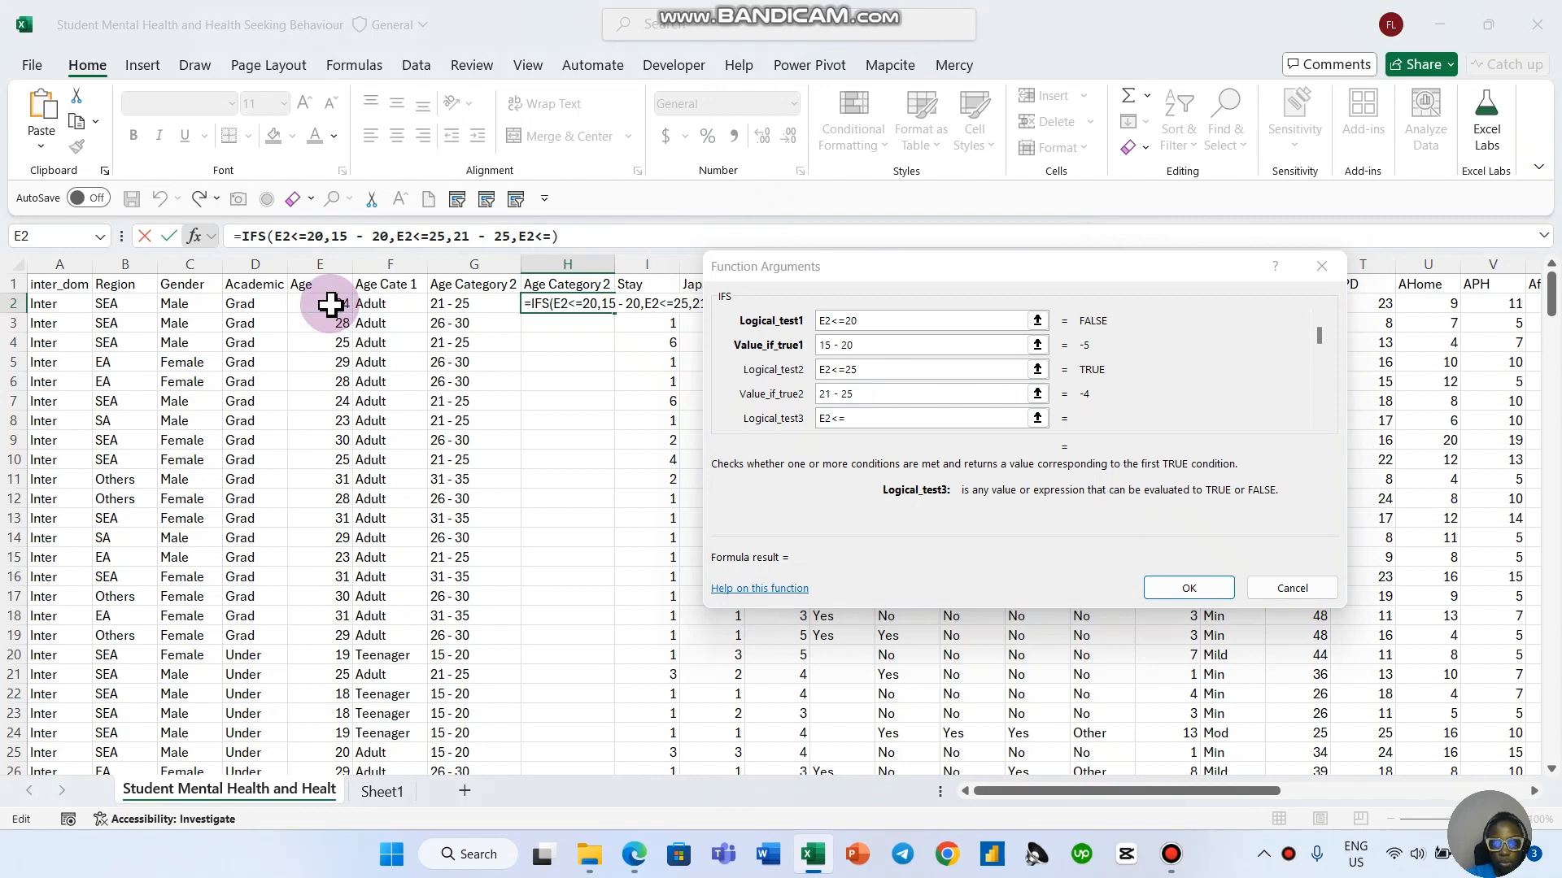
type("30")
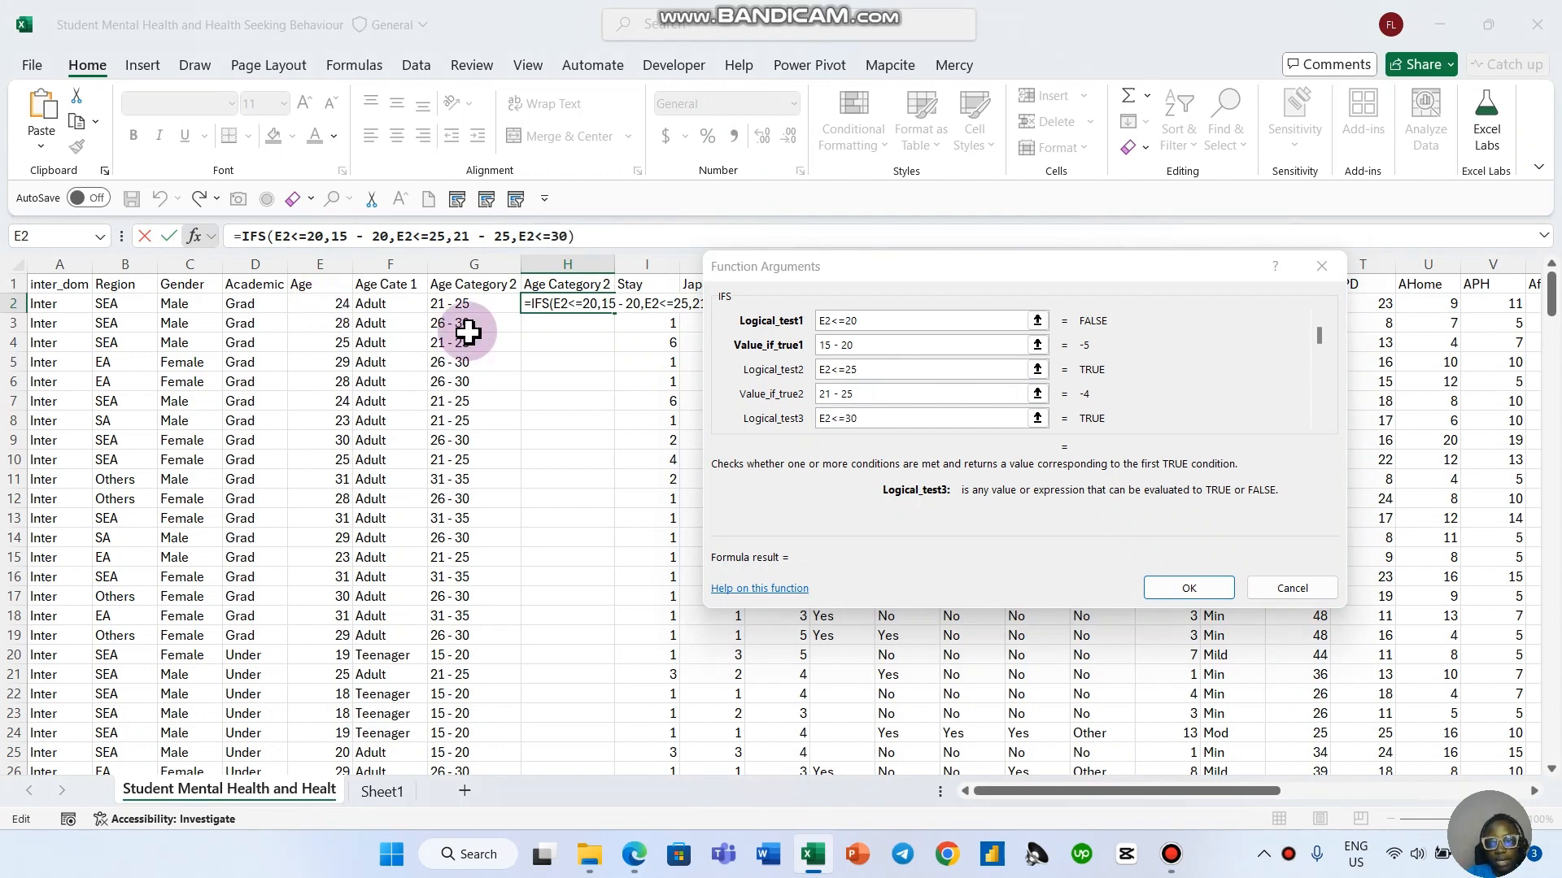
Step: Set the value if true of the third IFS test to 26 - 30
scroll(1057, 410, "down", 2)
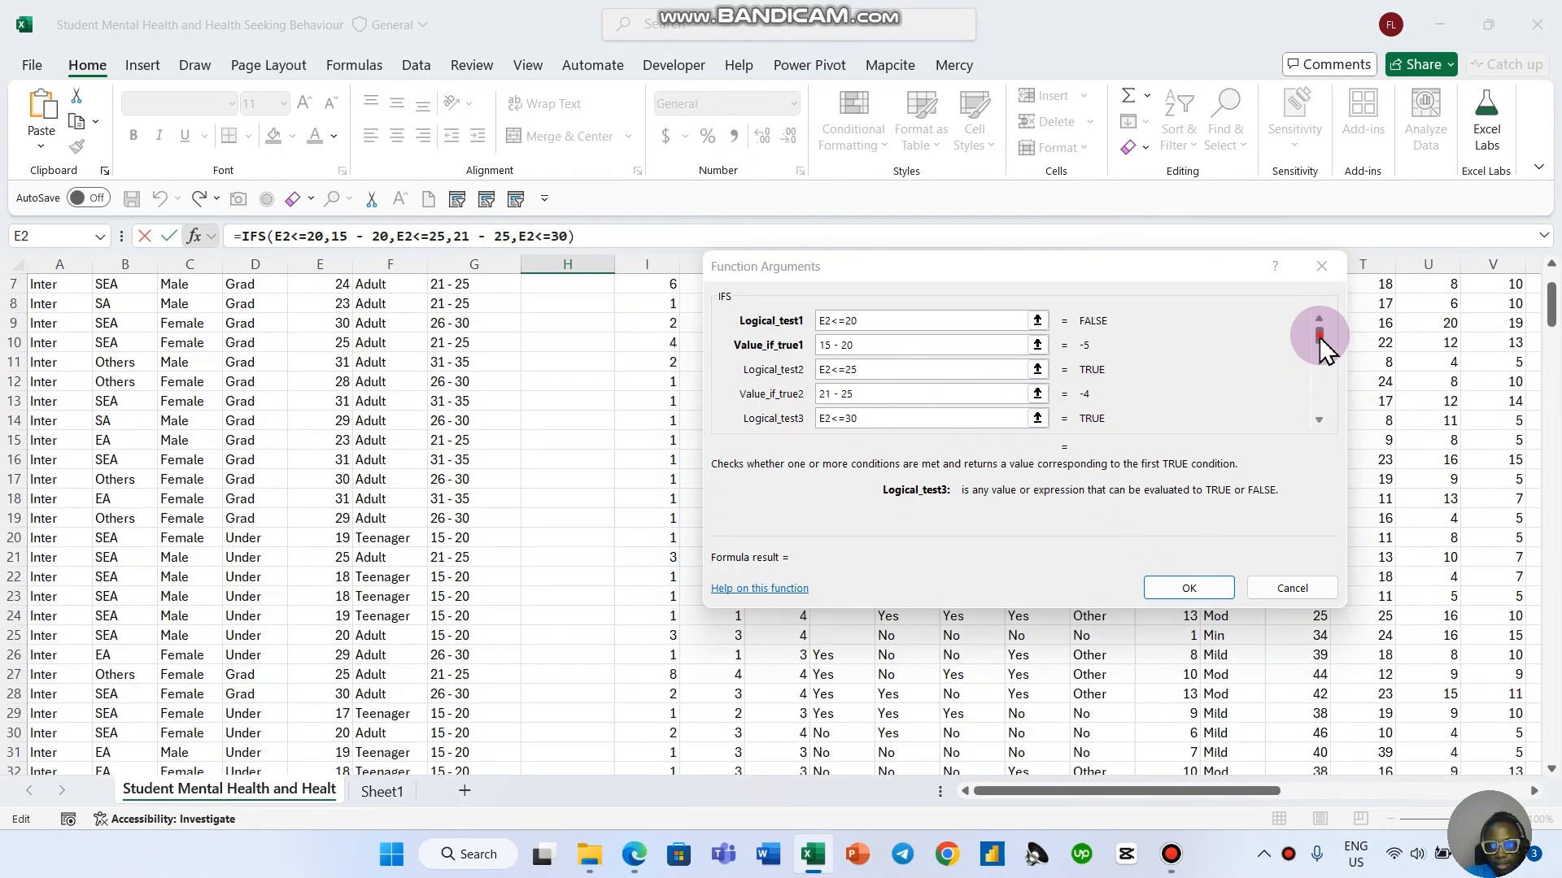
left_click_drag(1322, 350, 1320, 368)
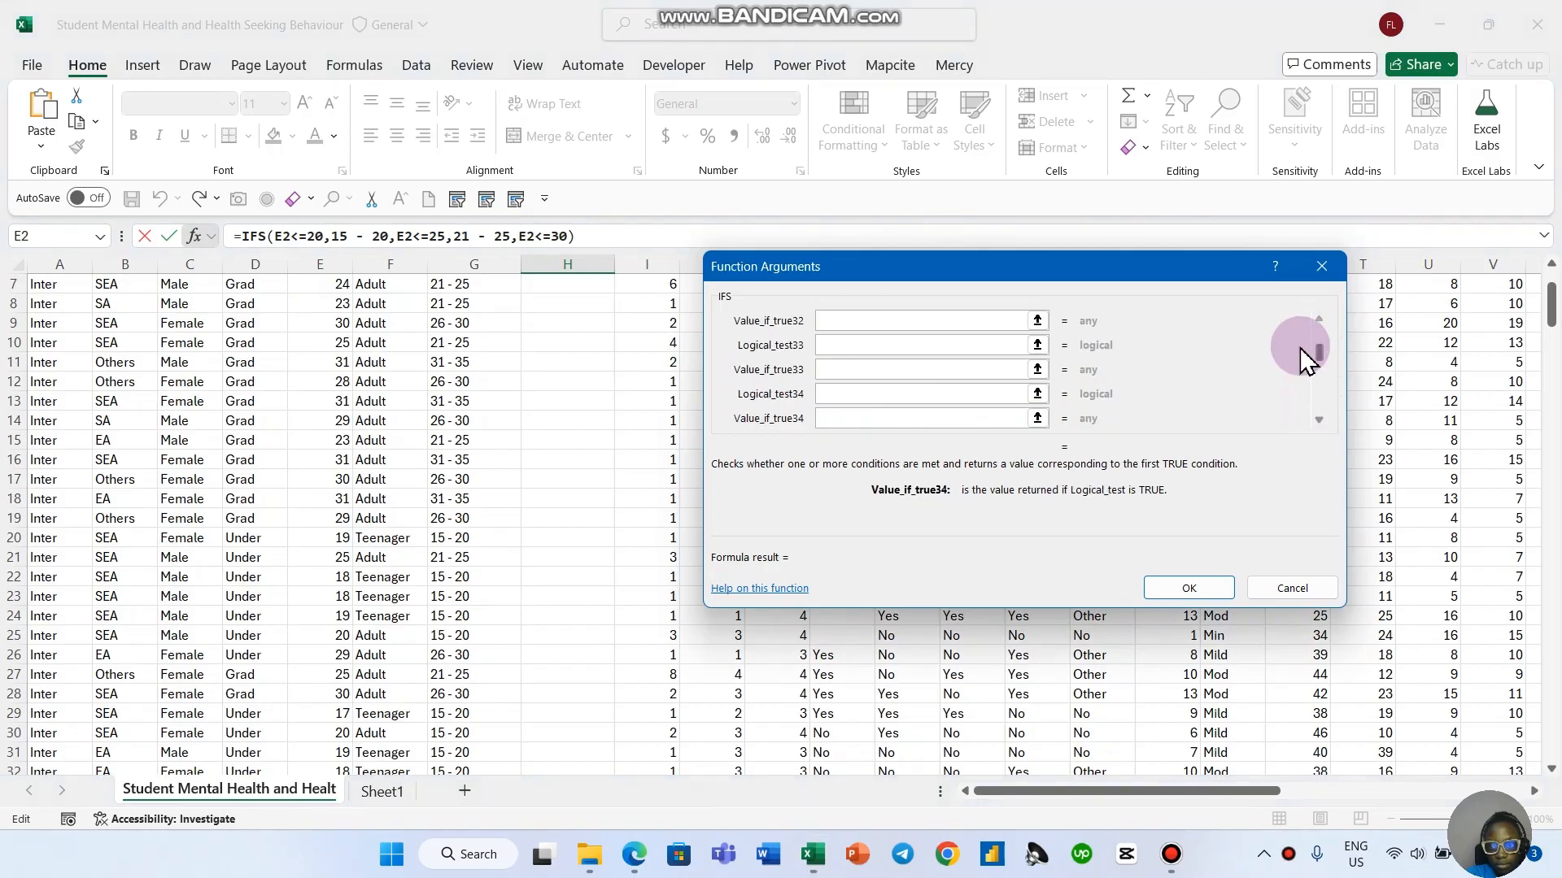
left_click(1318, 320)
left_click(1319, 321)
left_click(1319, 321)
left_click(1319, 321)
left_click(1319, 320)
left_click(1318, 320)
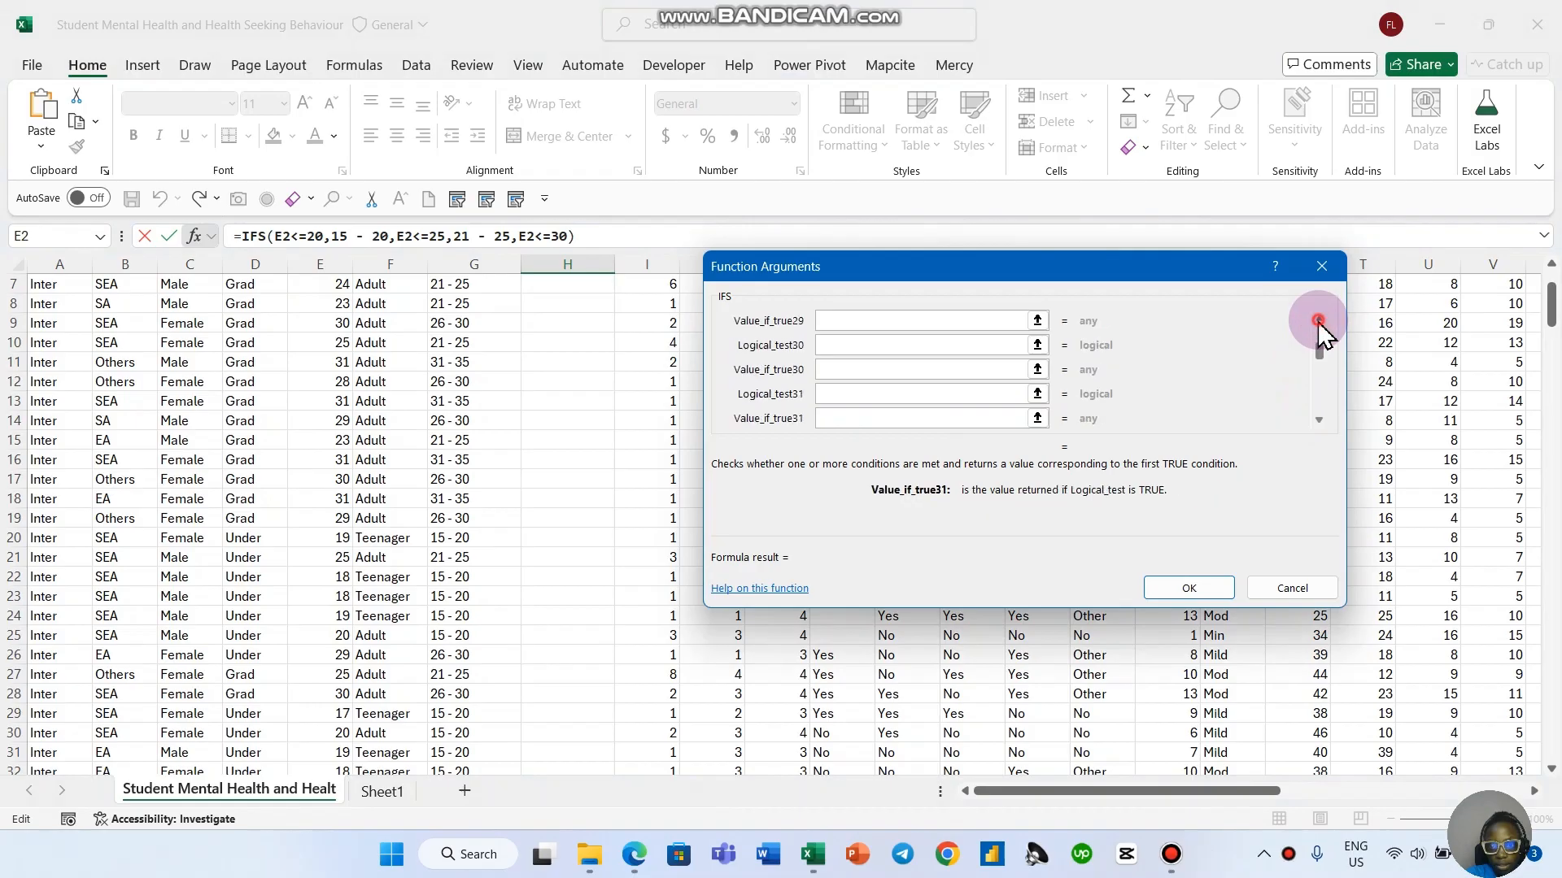
left_click(1318, 320)
left_click(1318, 320)
left_click(1318, 320)
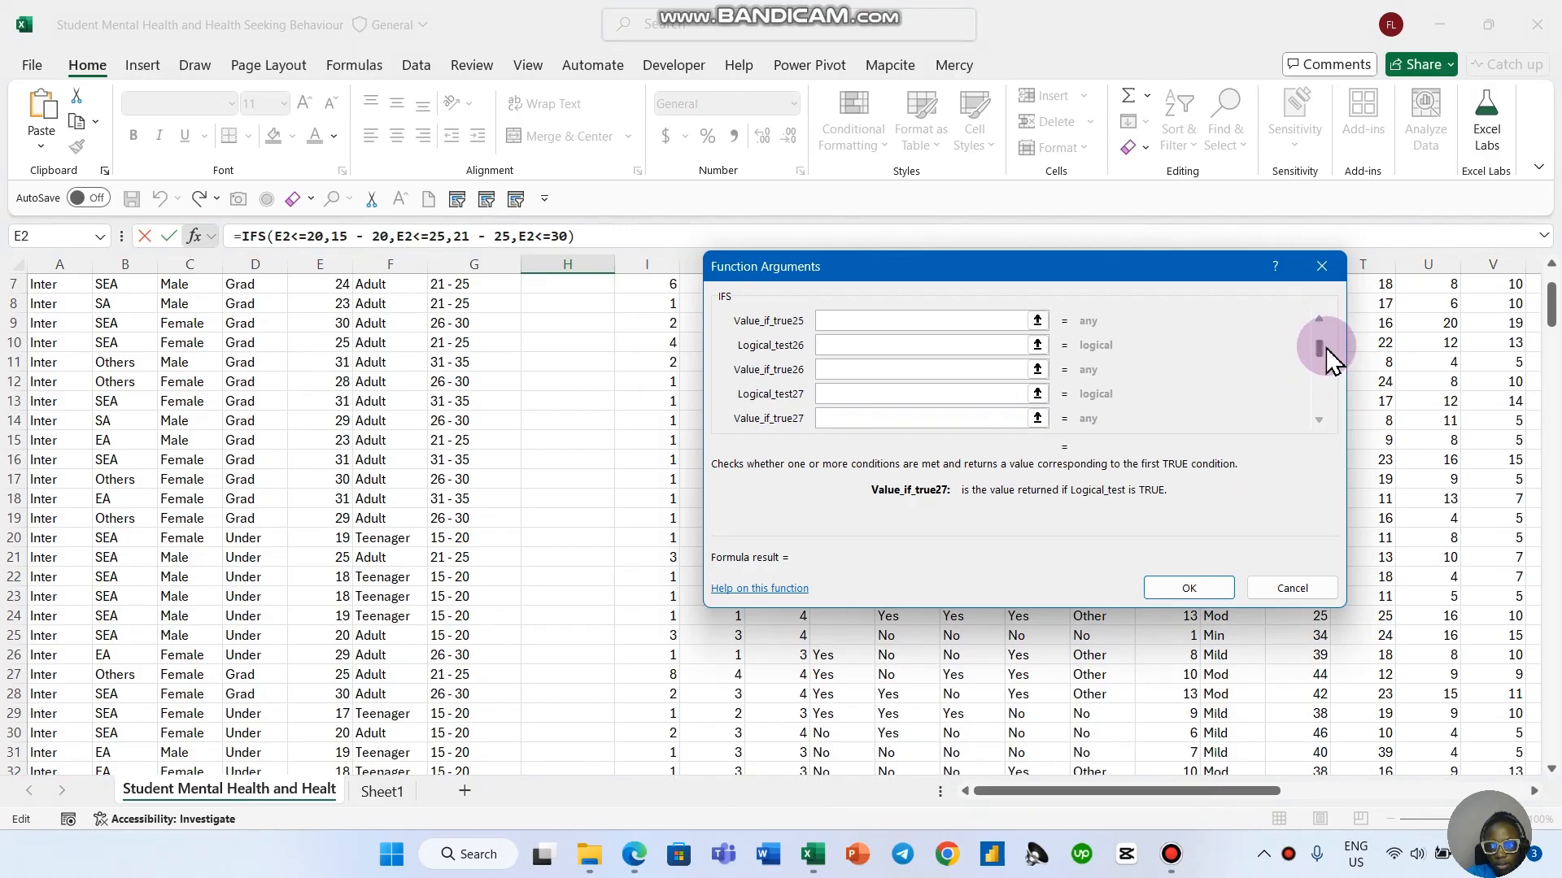
left_click_drag(1317, 348, 1318, 331)
left_click(948, 370)
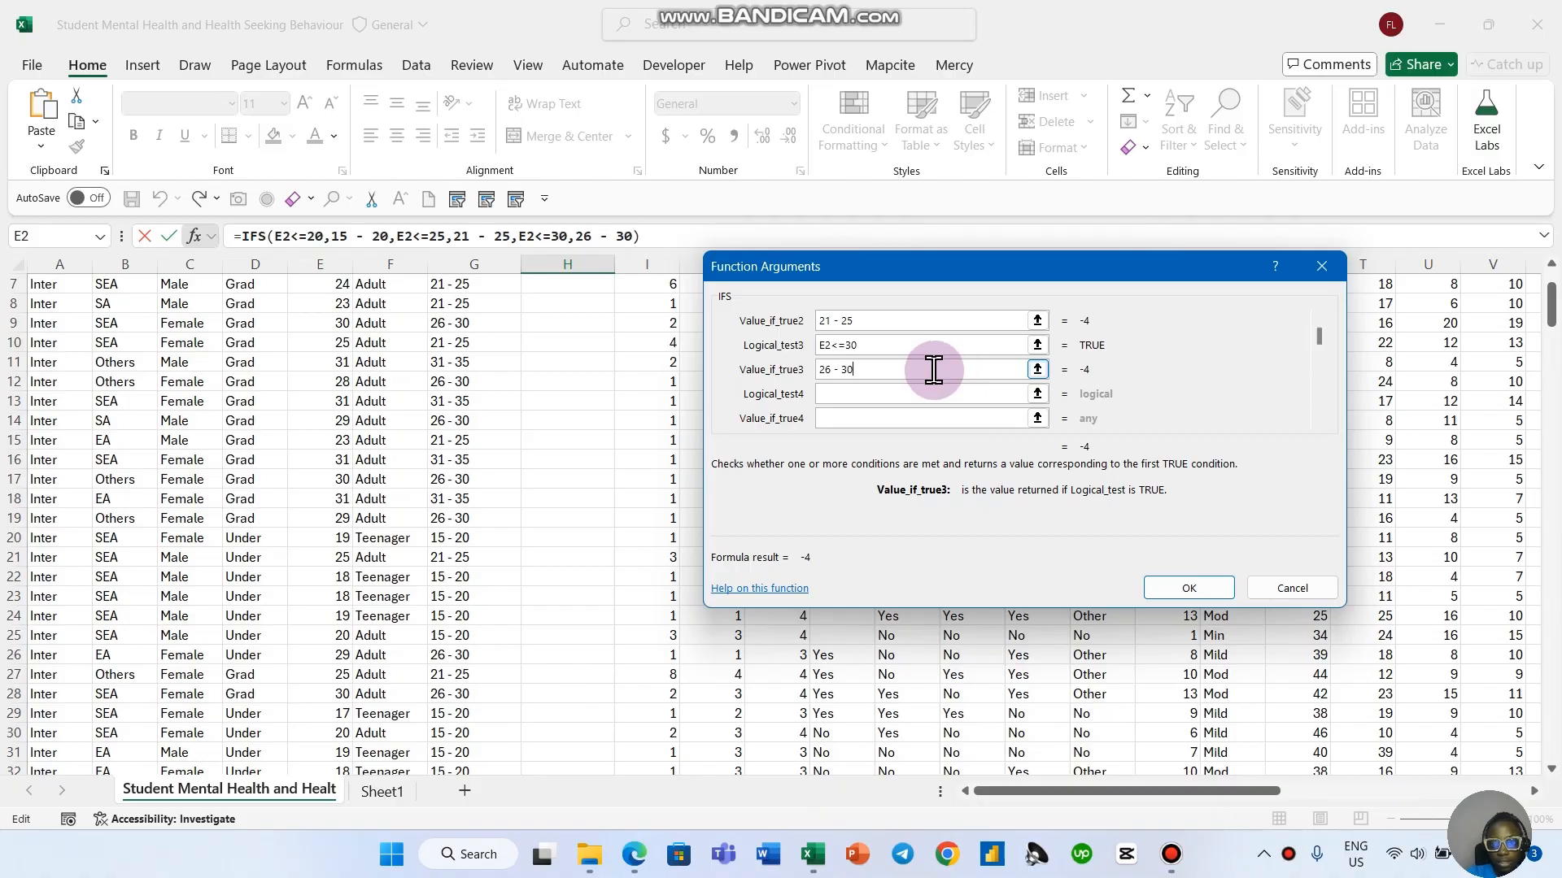
Step: Set the fourth IFS test to E7<=35 with 31 - 35 as its value if true, and enter the formula in H2
left_click(899, 394)
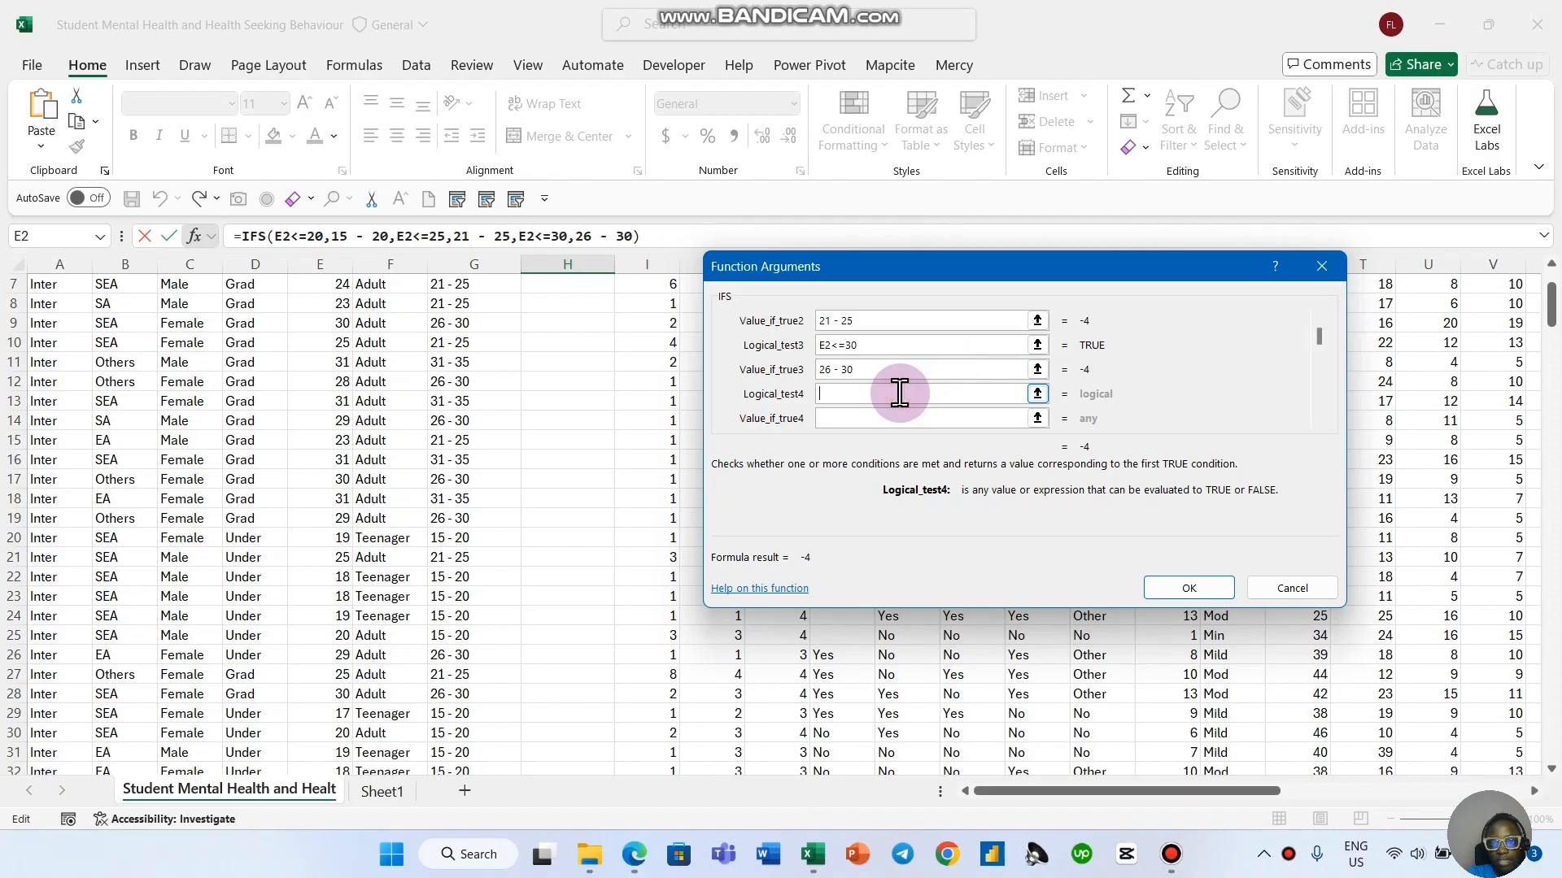
left_click(338, 291)
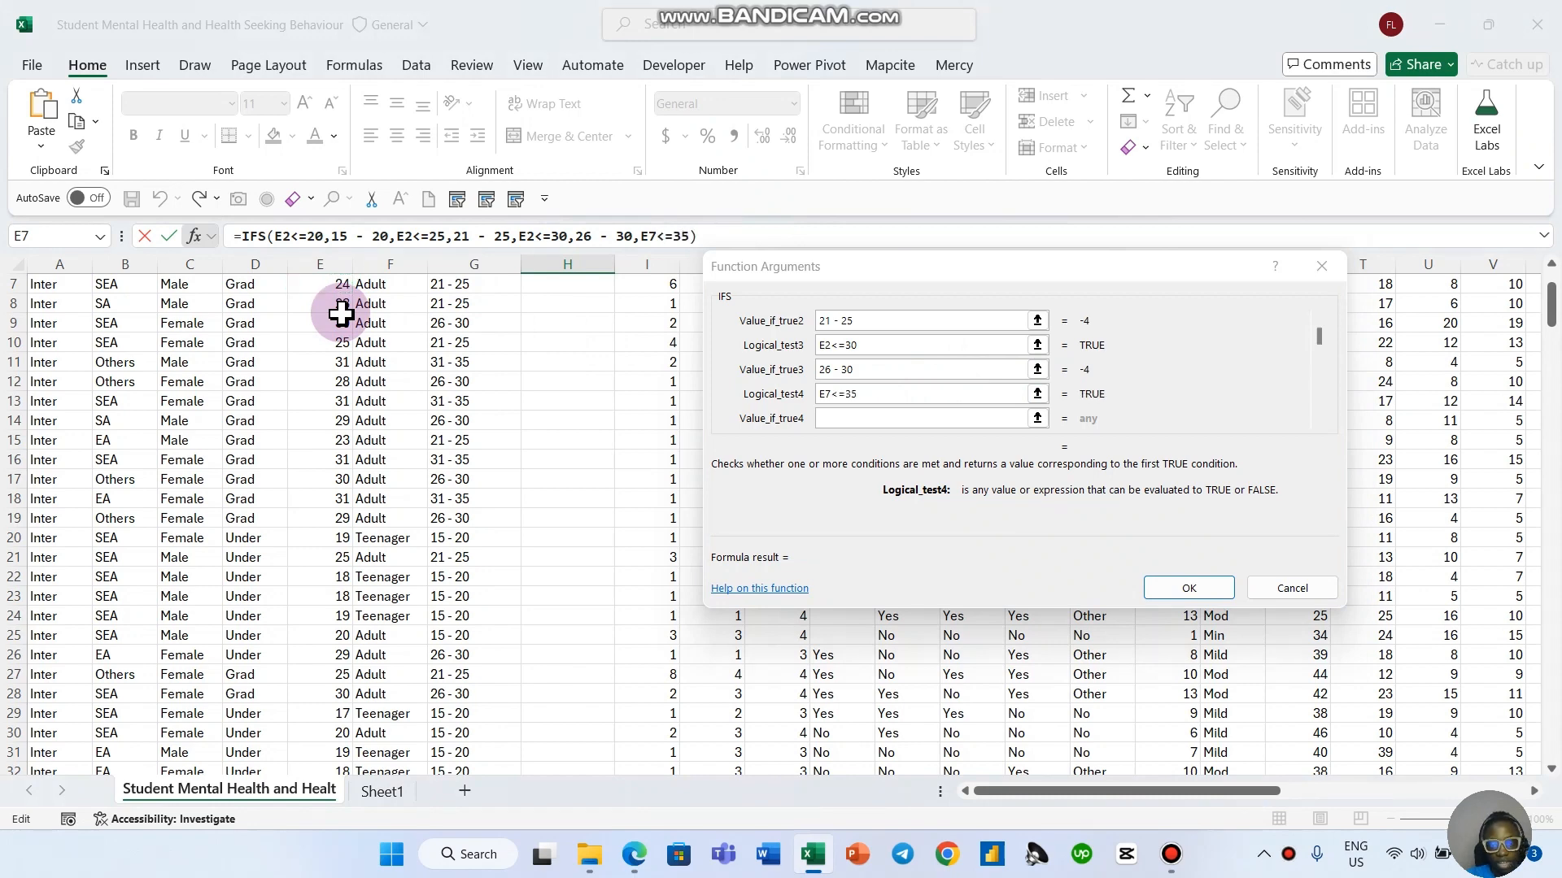
left_click(850, 419)
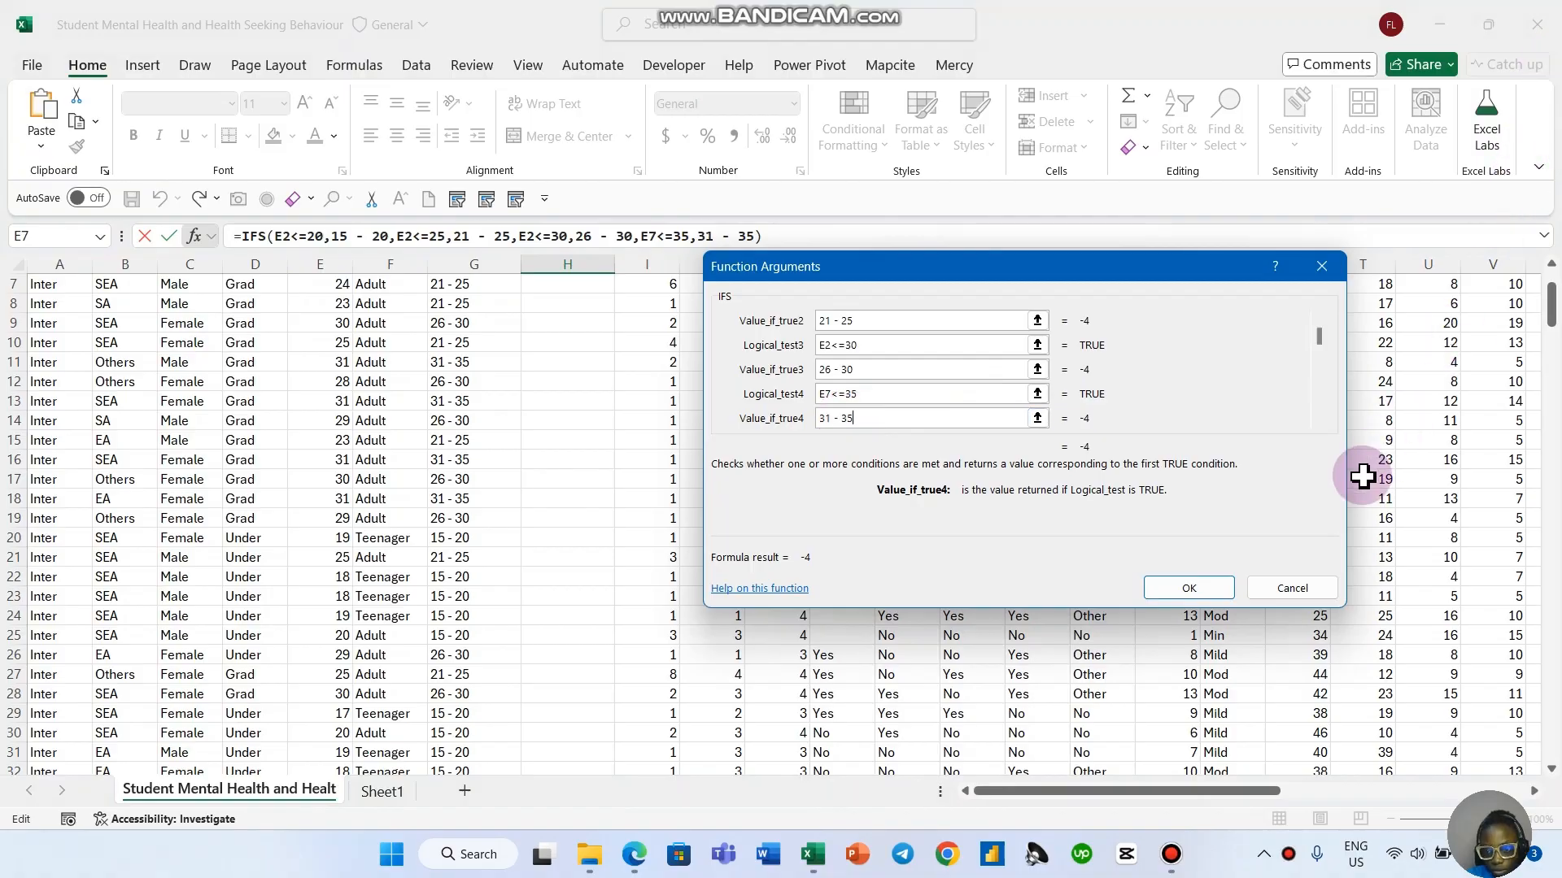
scroll(1118, 407, "down", 5)
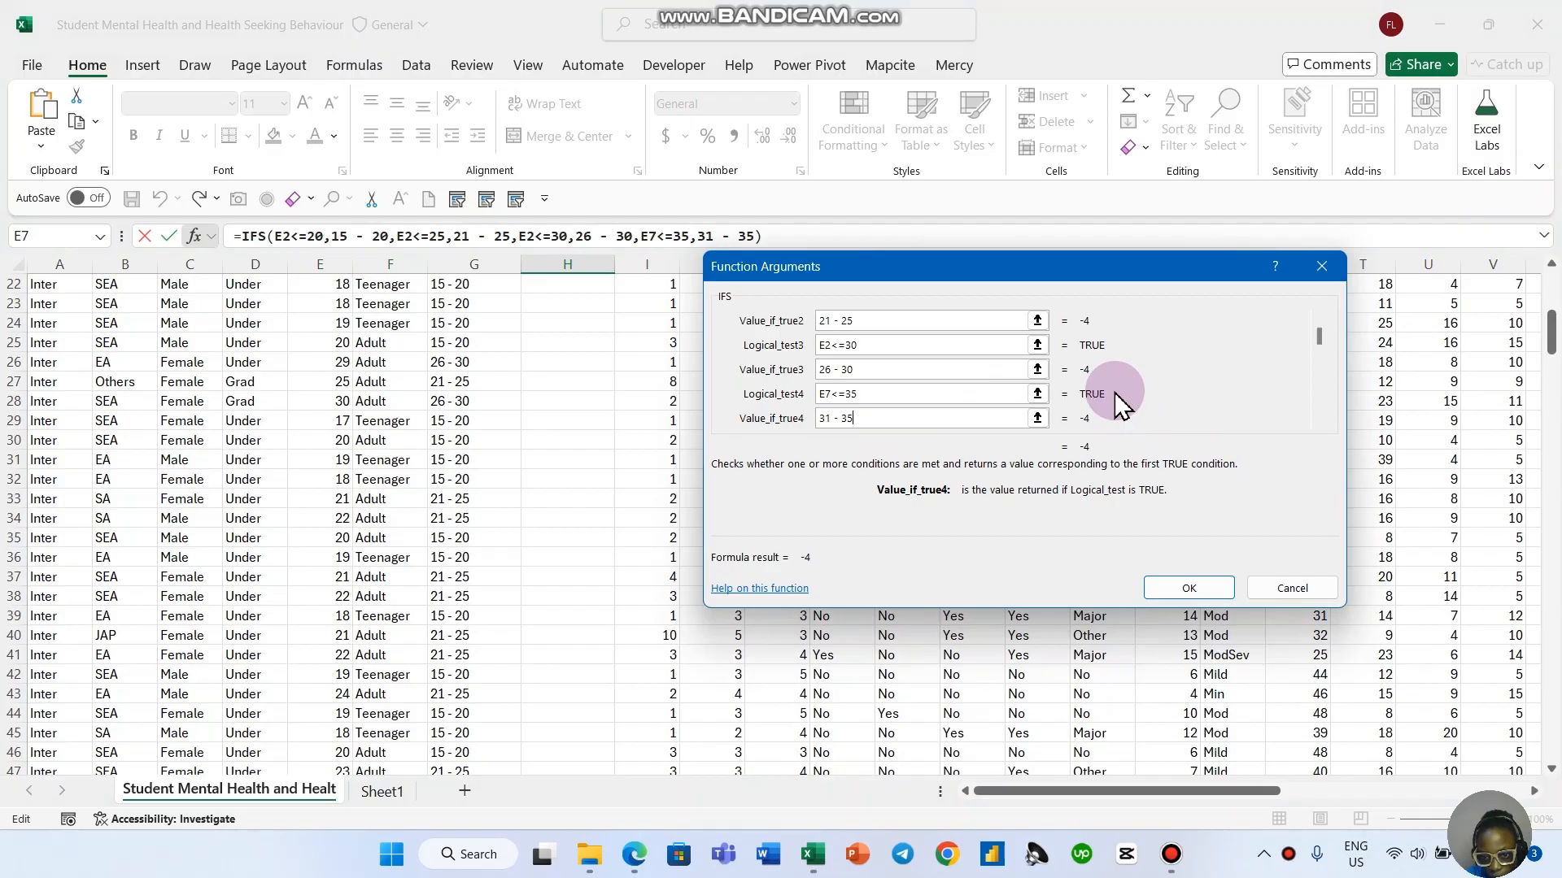
scroll(1000, 377, "up", 7)
scroll(1150, 564, "down", 1)
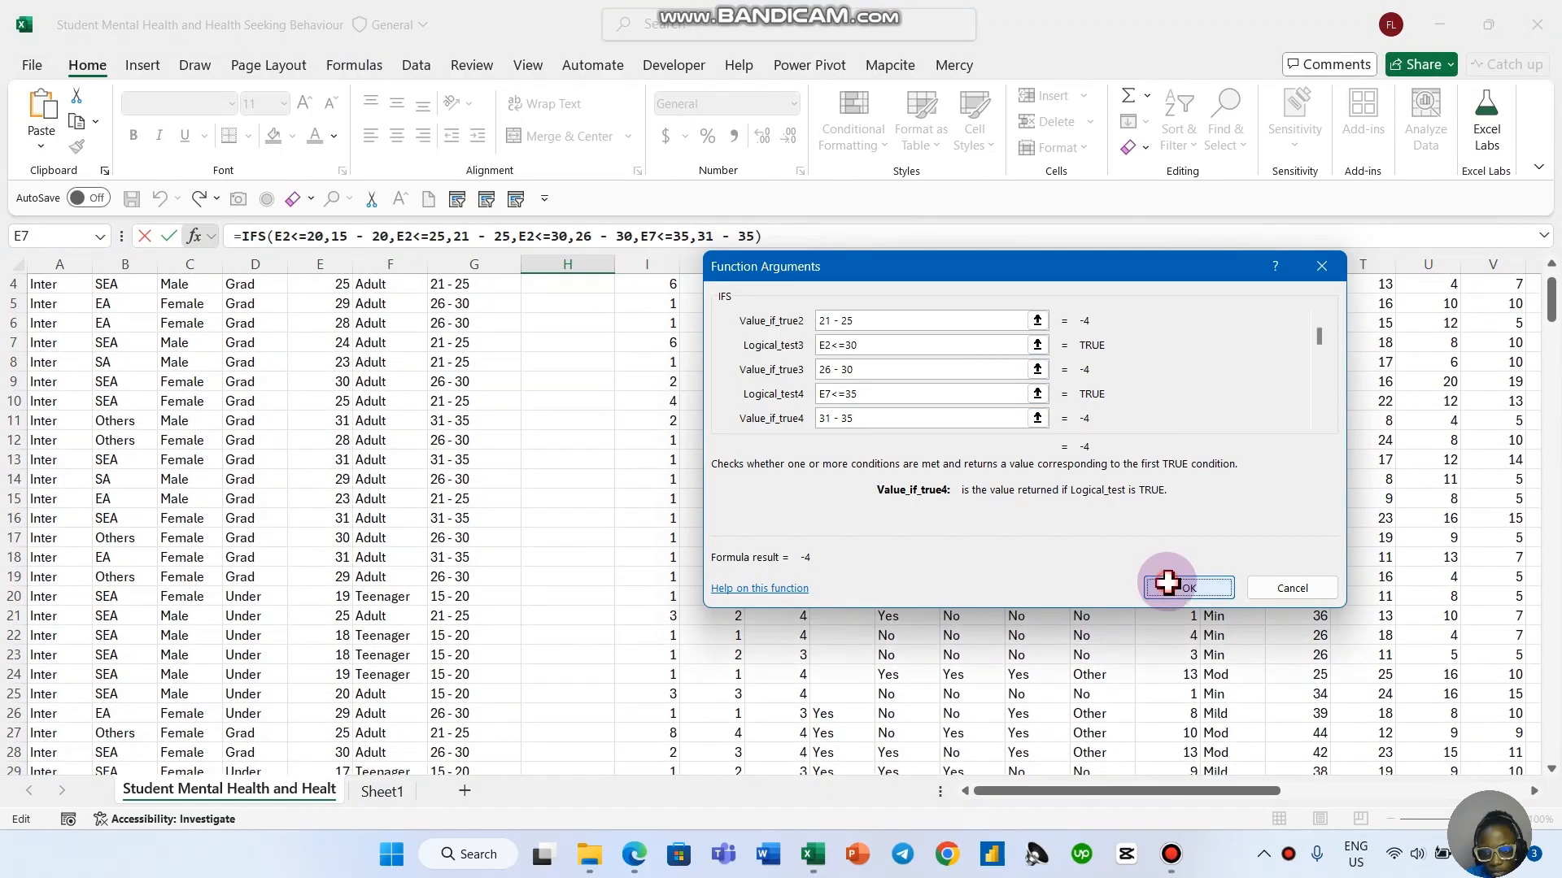
left_click(1168, 582)
scroll(753, 423, "up", 1)
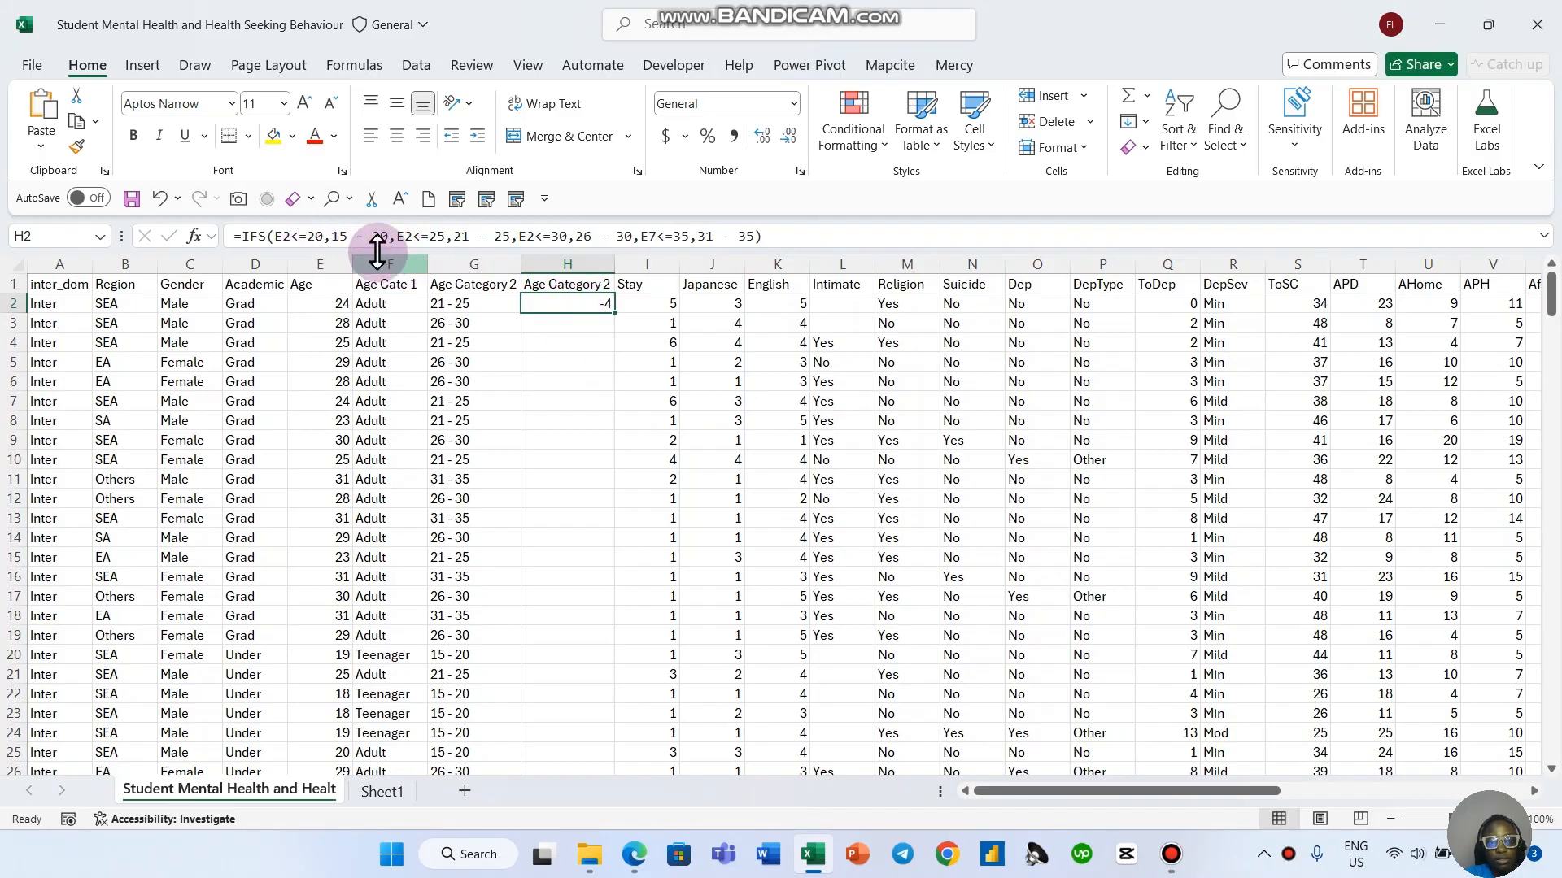
Step: Reopen the function arguments of the H2 formula and enclose the first value if true in quotation marks as "15 - 20"
left_click(196, 238)
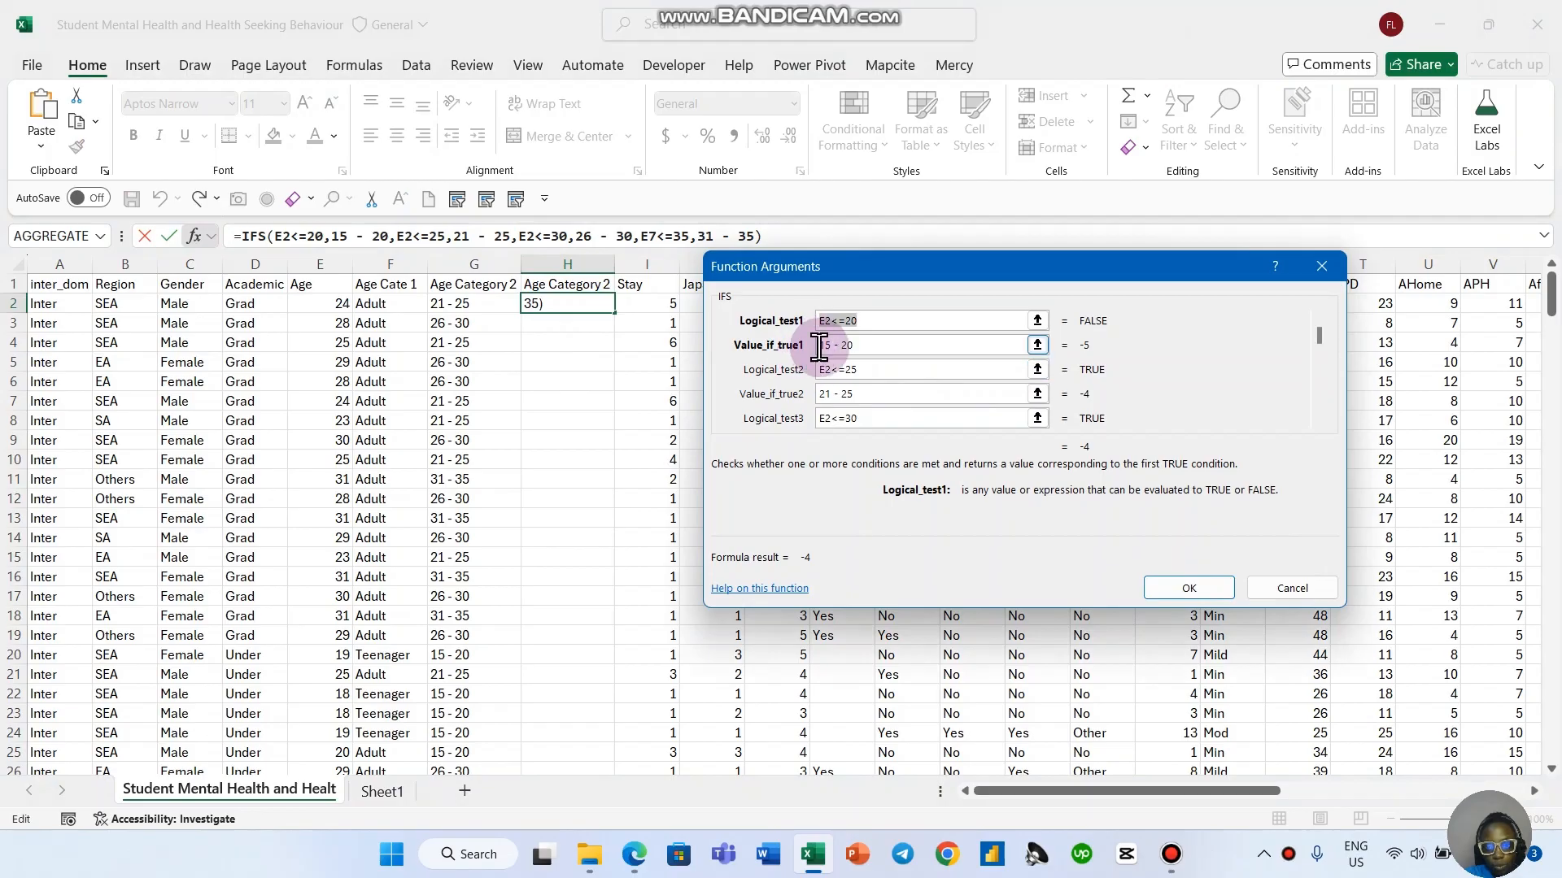
left_click(819, 345)
type("\"")
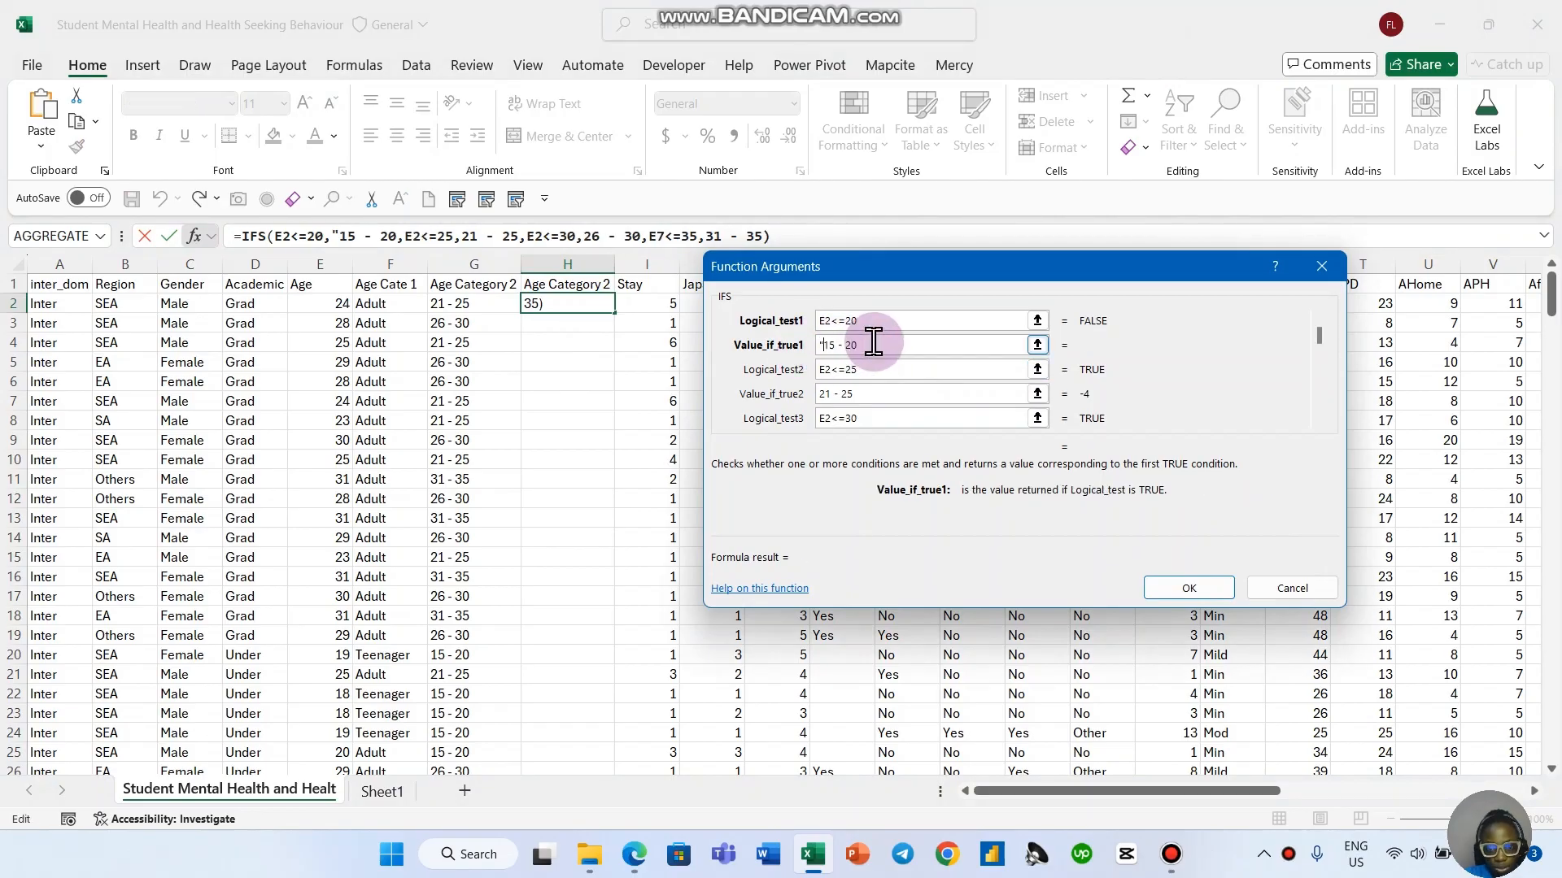
left_click(882, 344)
type("\"")
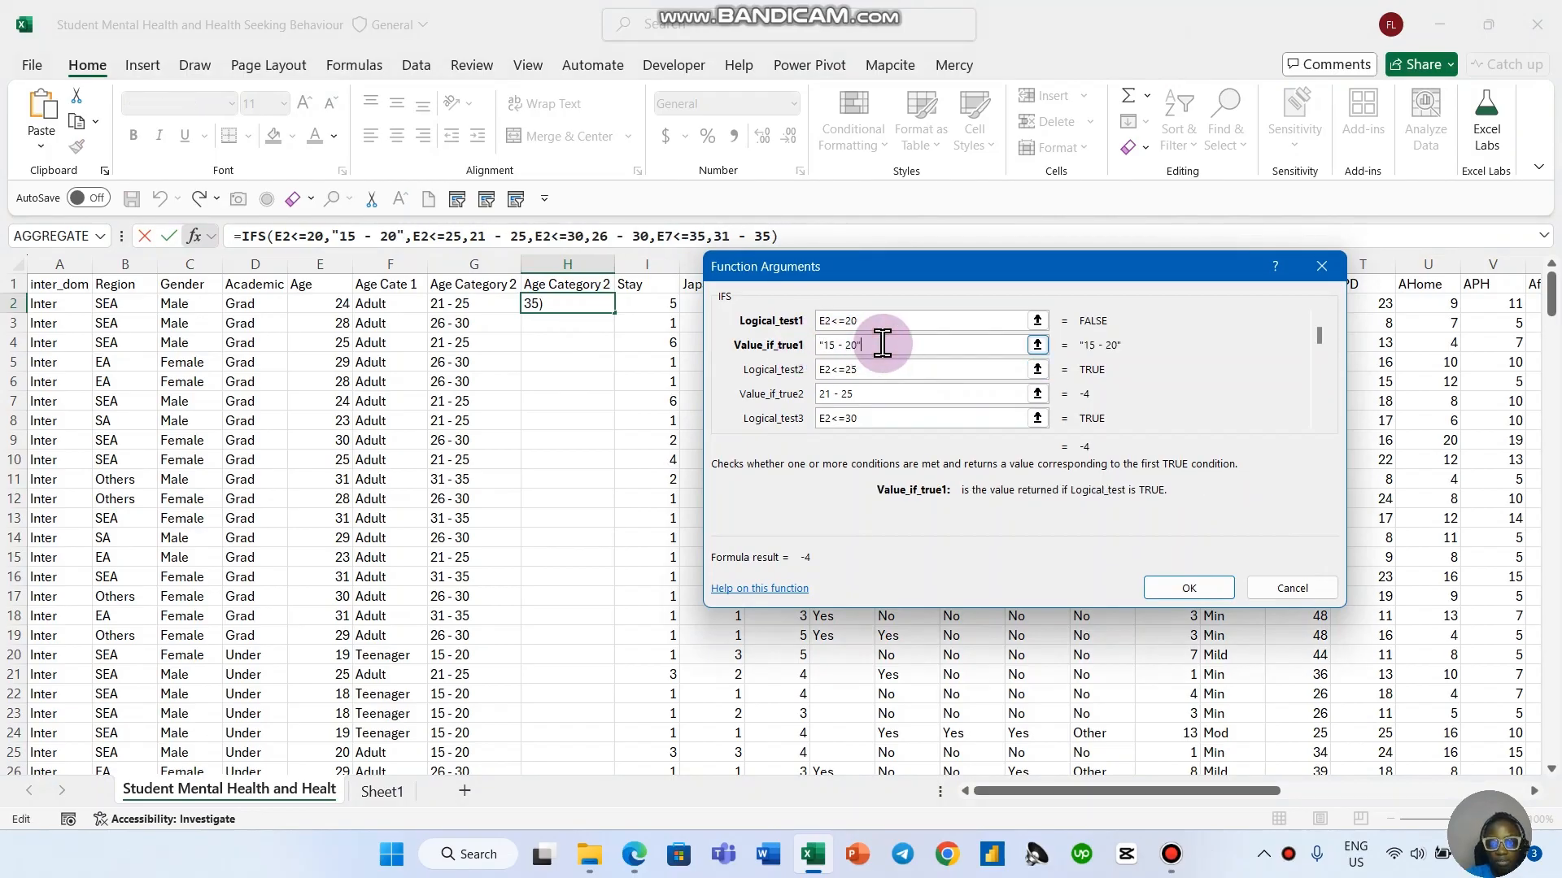
Step: Enclose the second value if true of the IFS formula in quotation marks as "21 - 25"
left_click(821, 369)
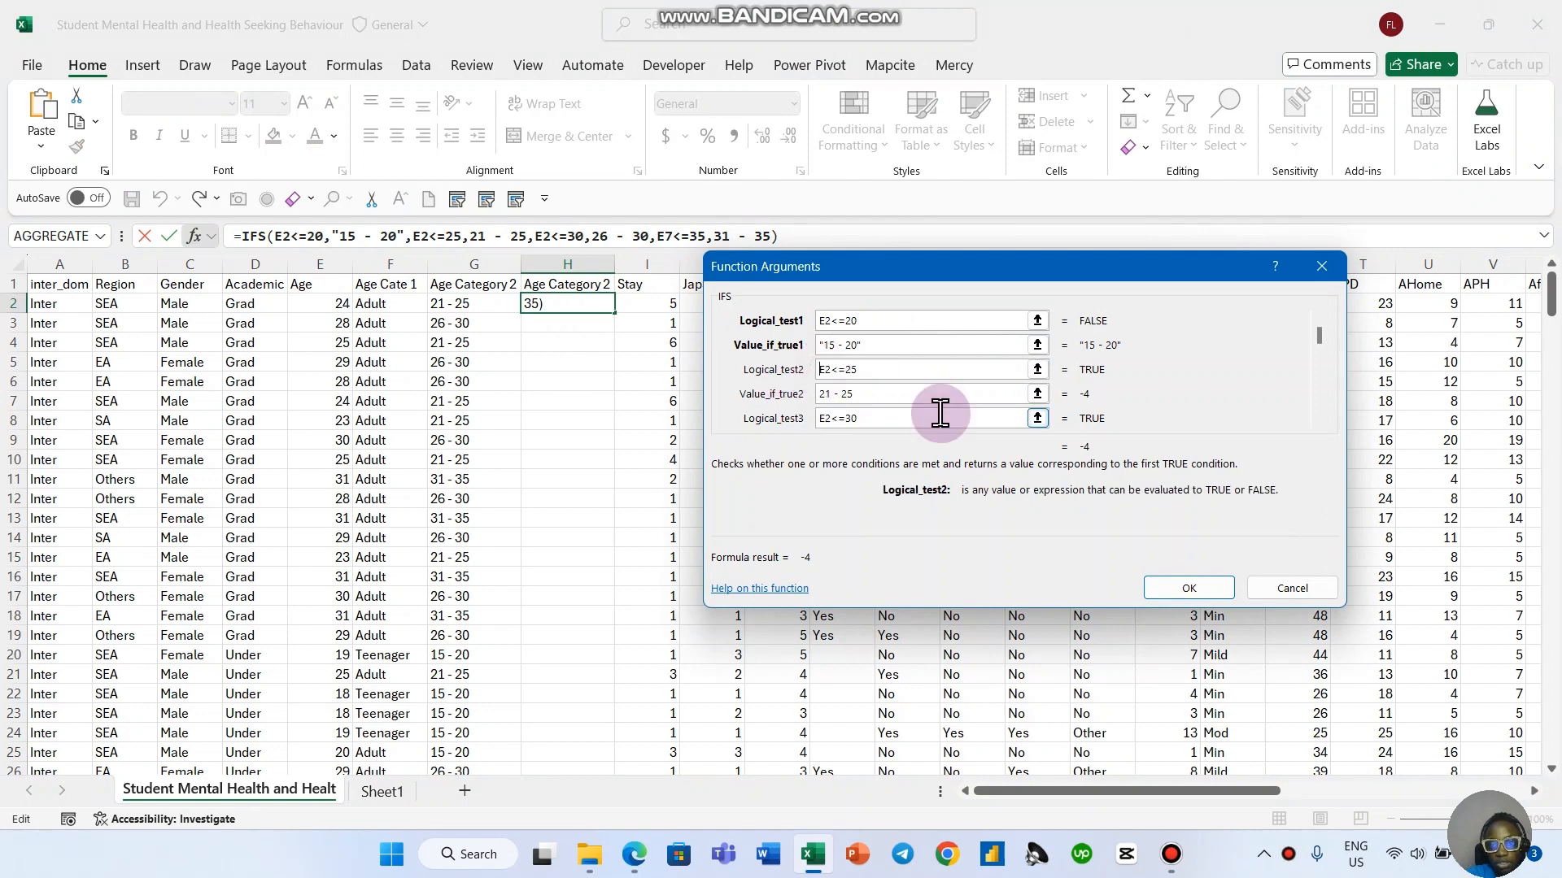
left_click(821, 397)
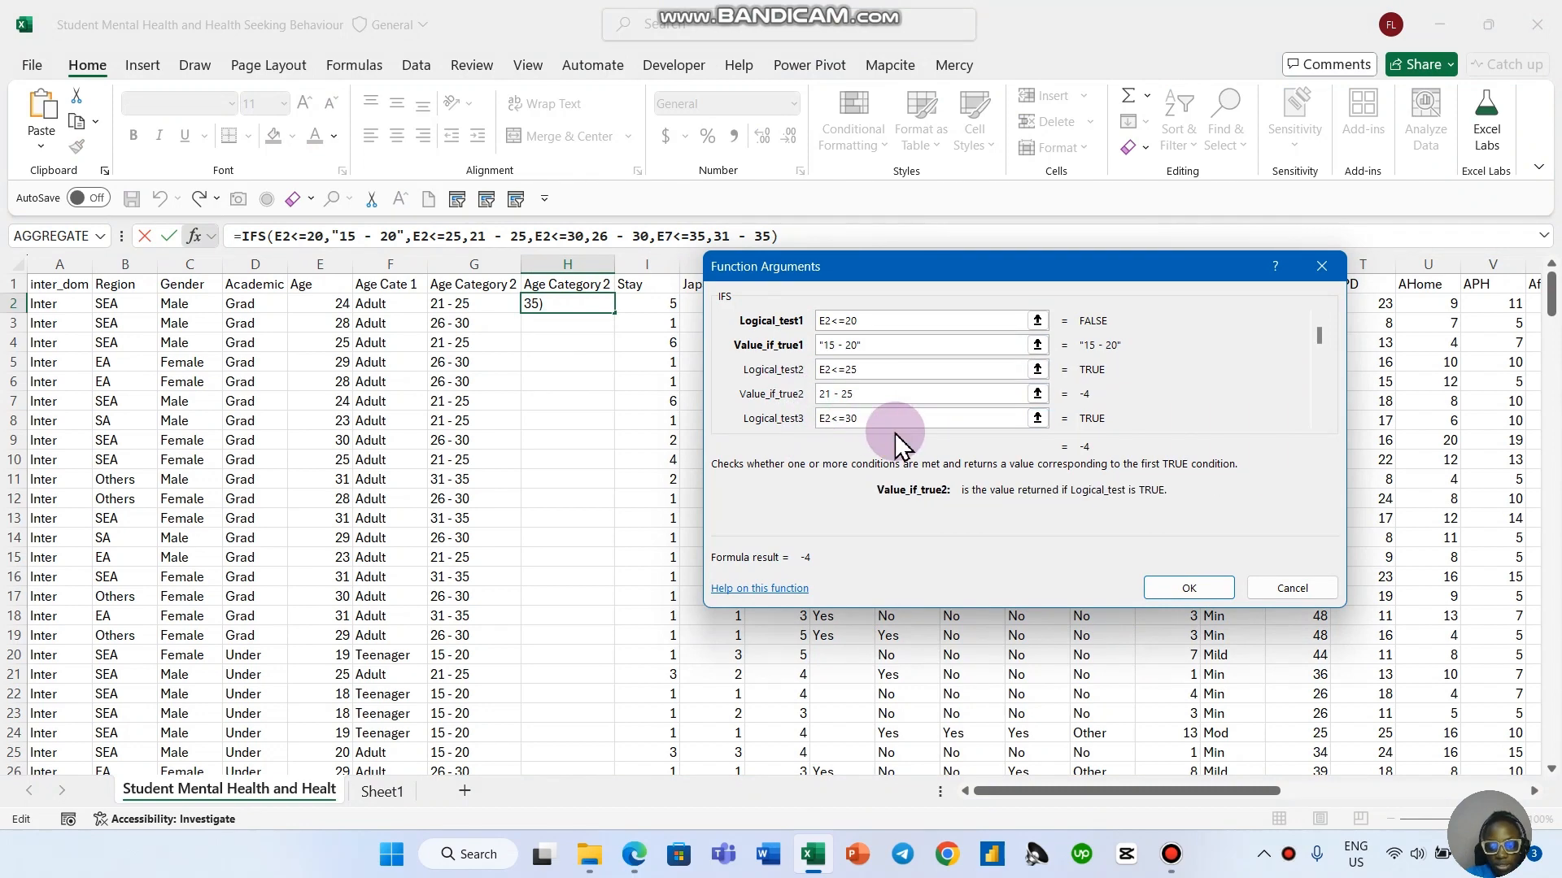
type("\"")
left_click(889, 395)
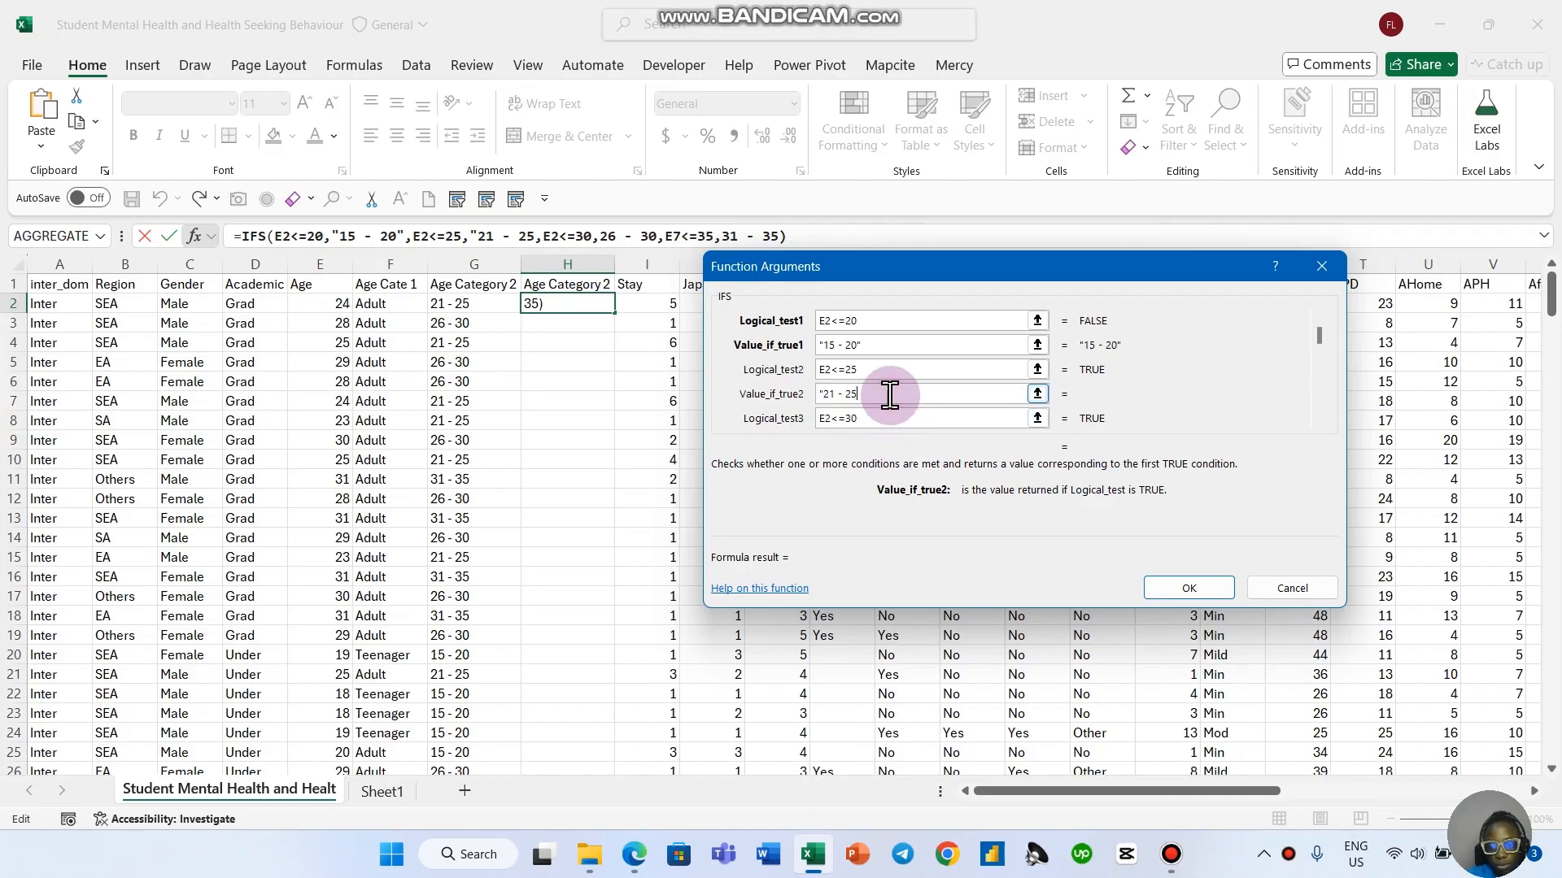
type("\"")
scroll(842, 415, "down", 1)
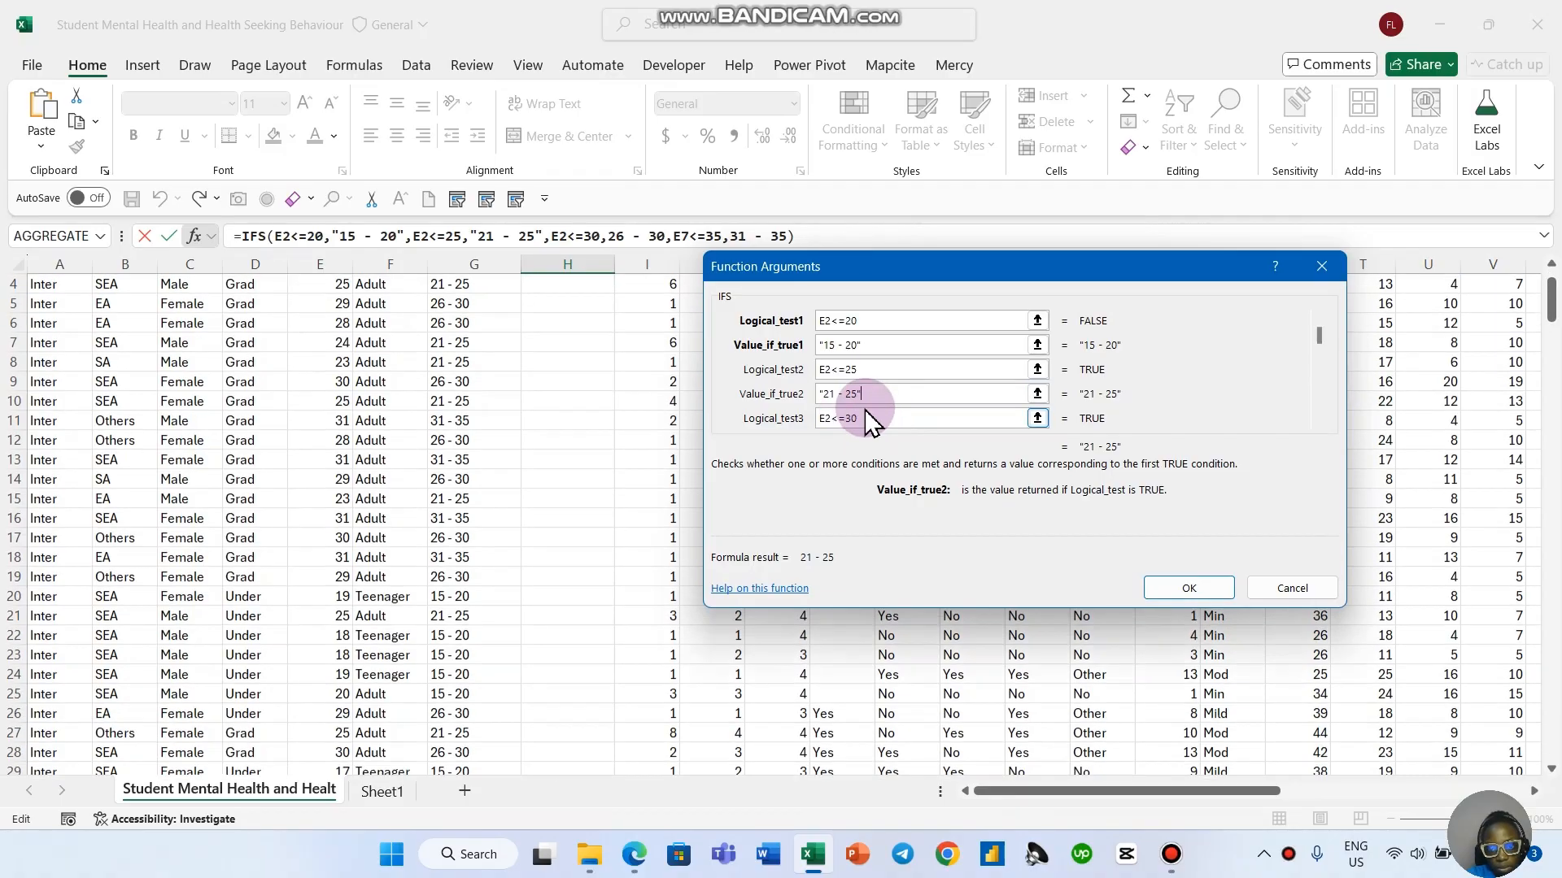
Step: Enclose the third value if true of the IFS formula in quotation marks as "26 - 30"
left_click(1320, 421)
left_click(1319, 420)
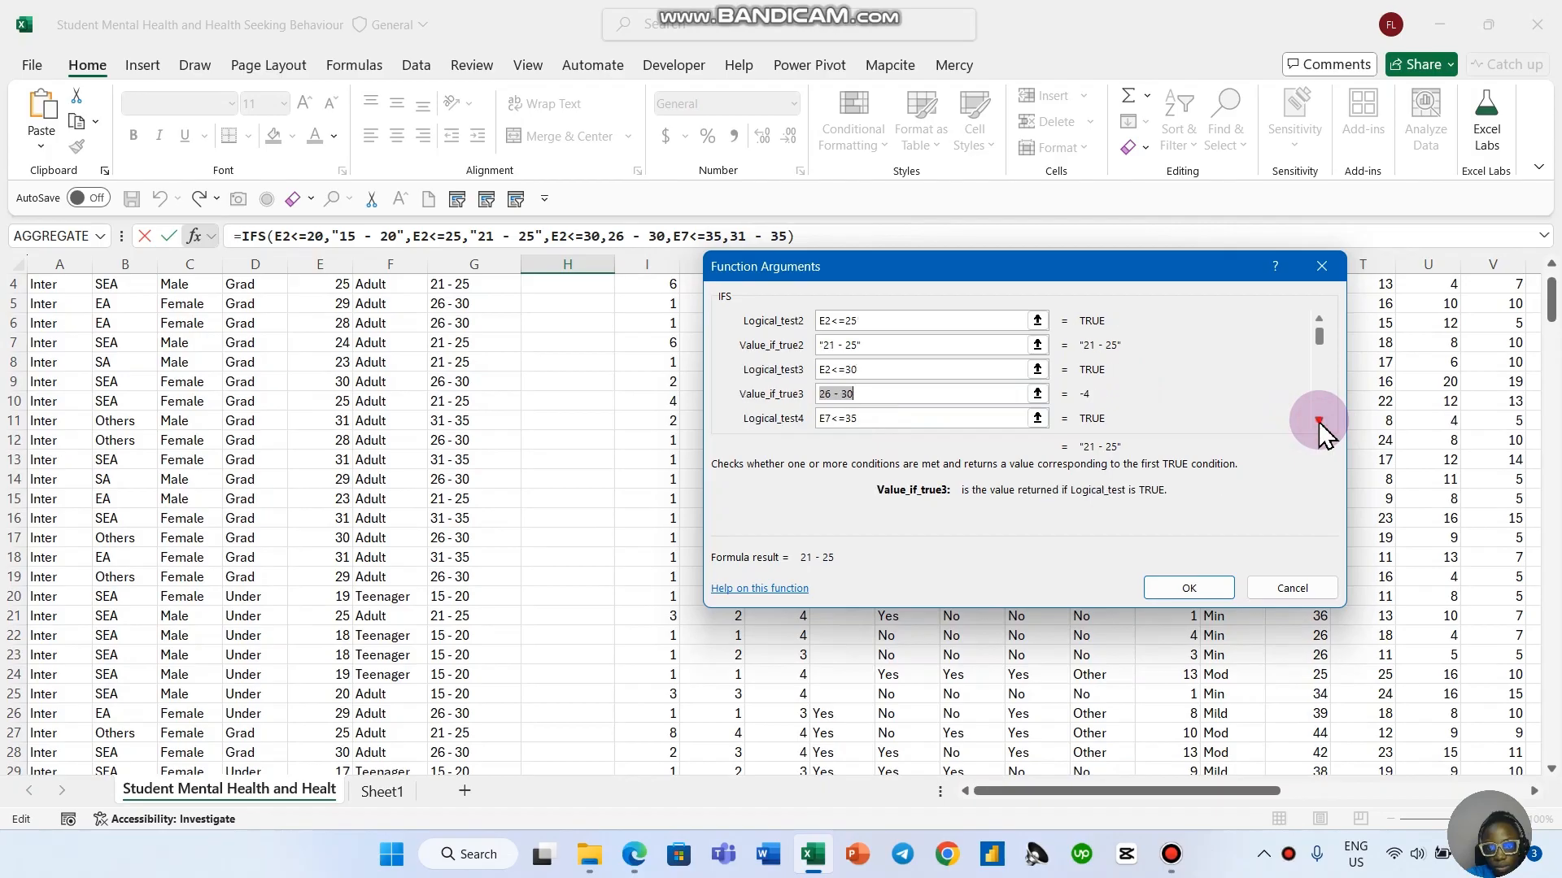
left_click(1319, 421)
left_click(821, 345)
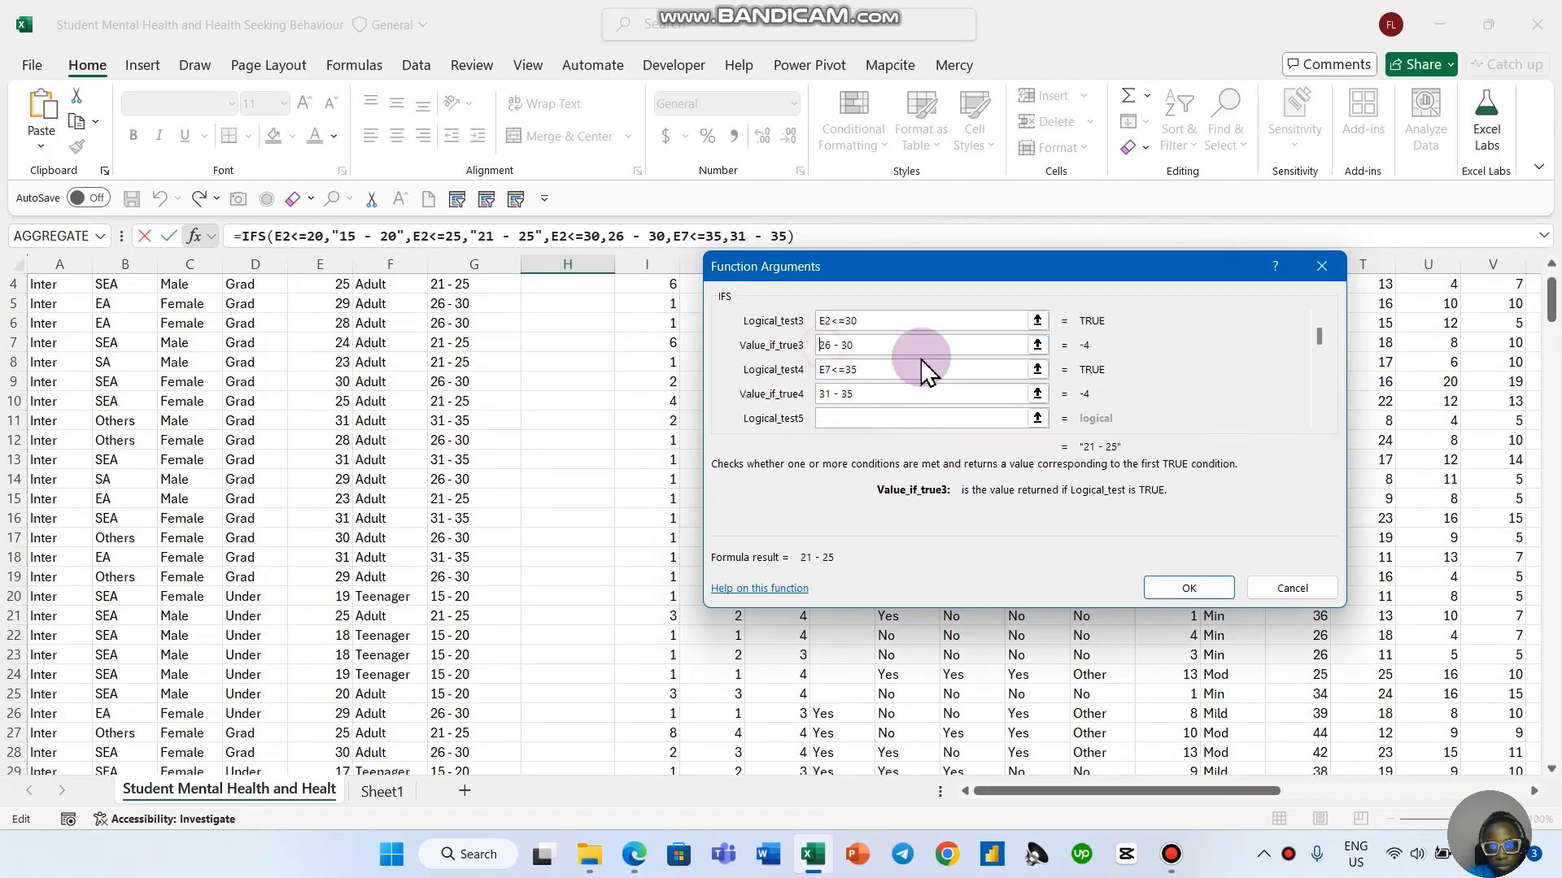
type("\"")
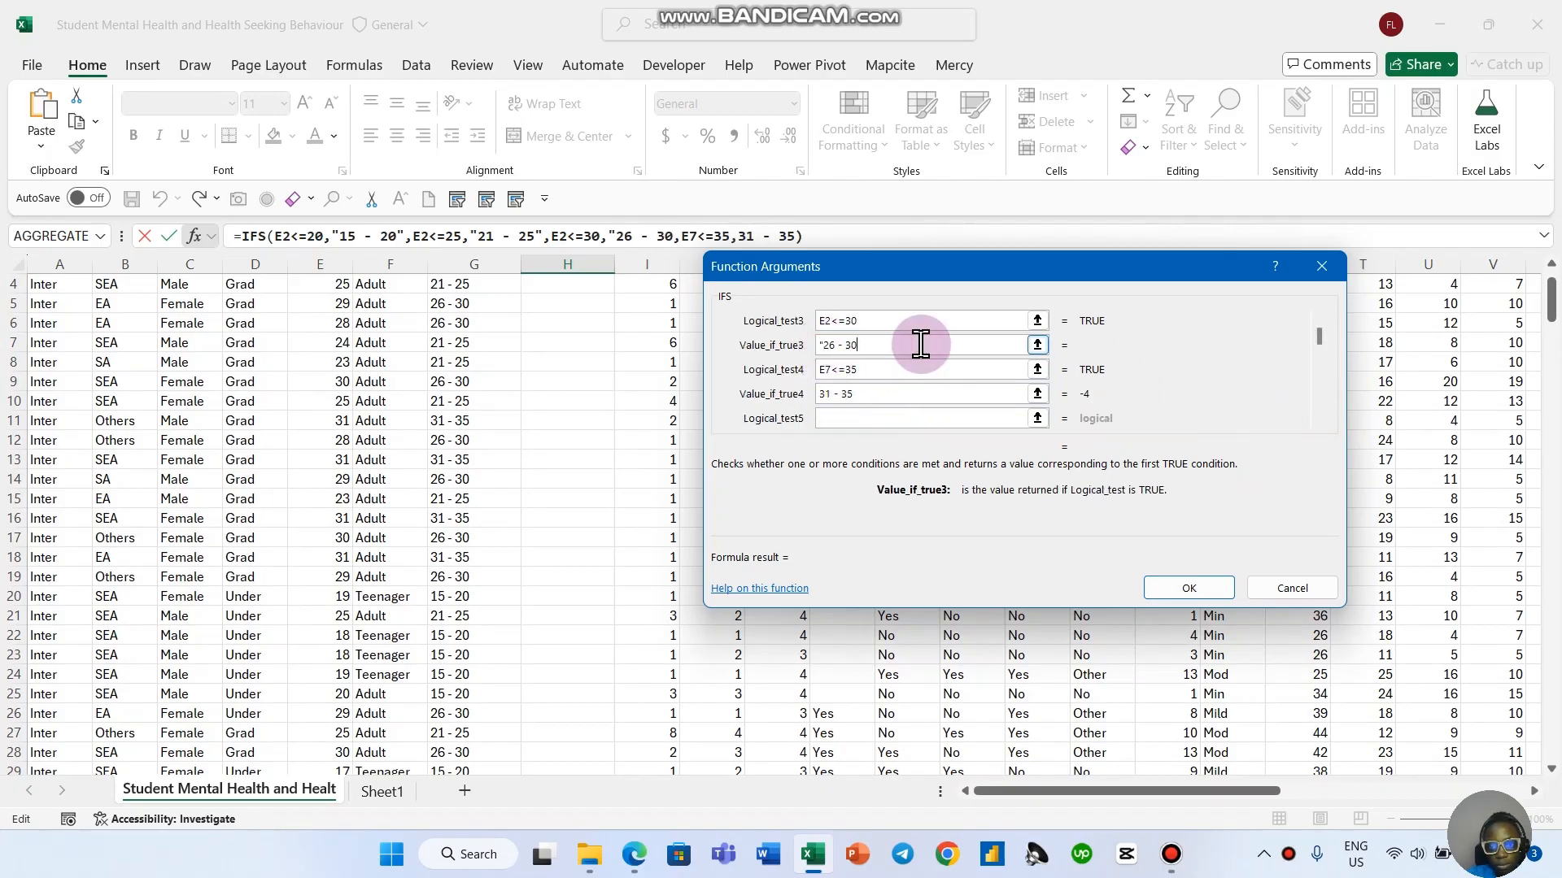
Step: Enclose the fourth value if true in quotation marks as "31 - 35" and accept the corrected IFS formula in H2
left_click(818, 393)
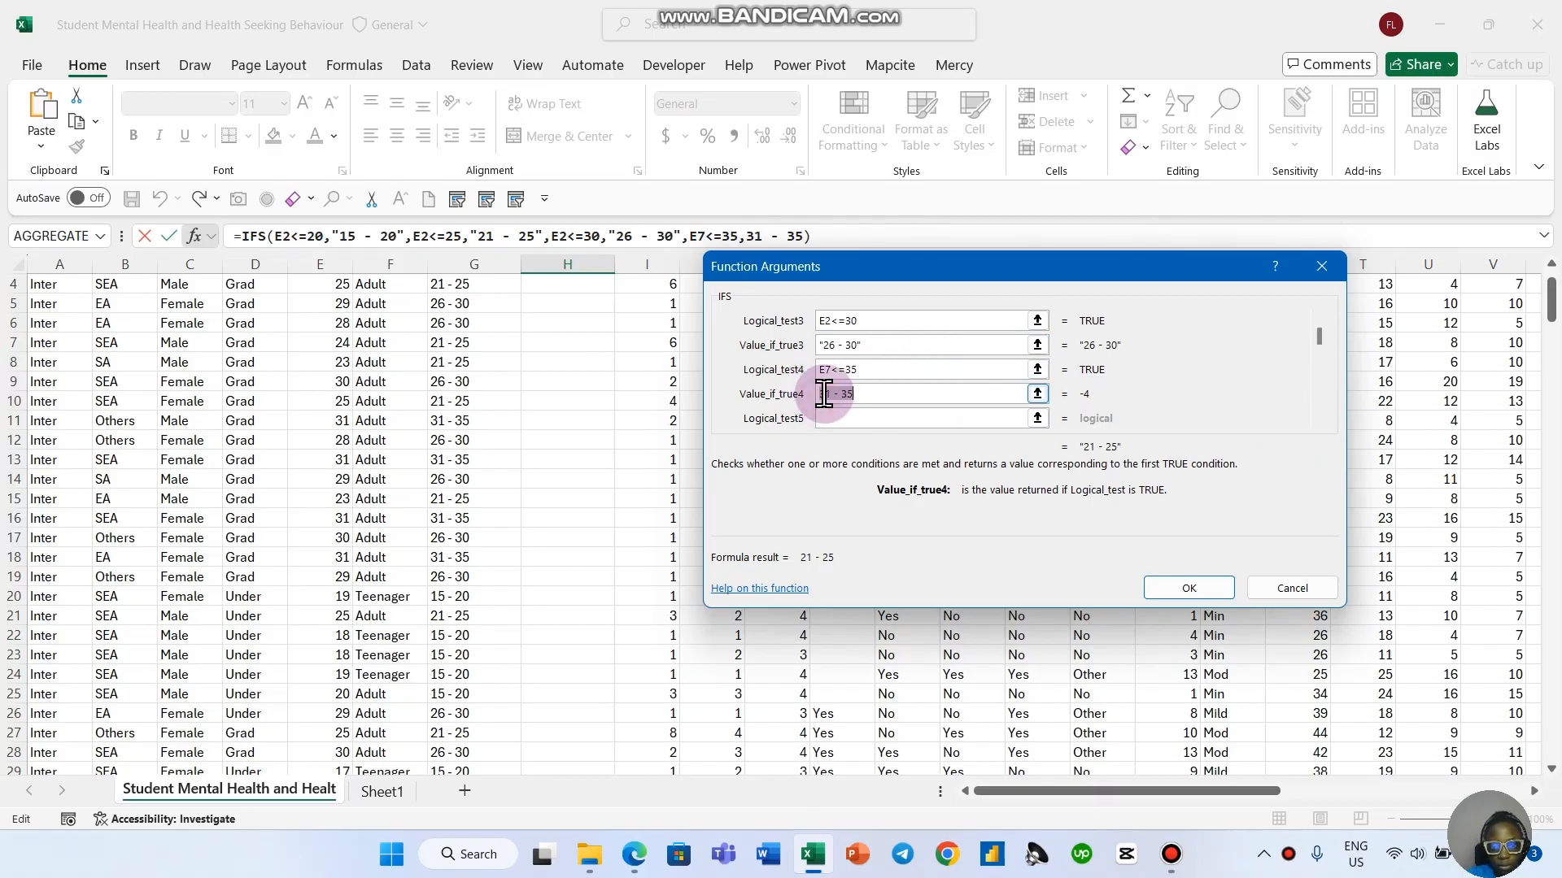
left_click(899, 422)
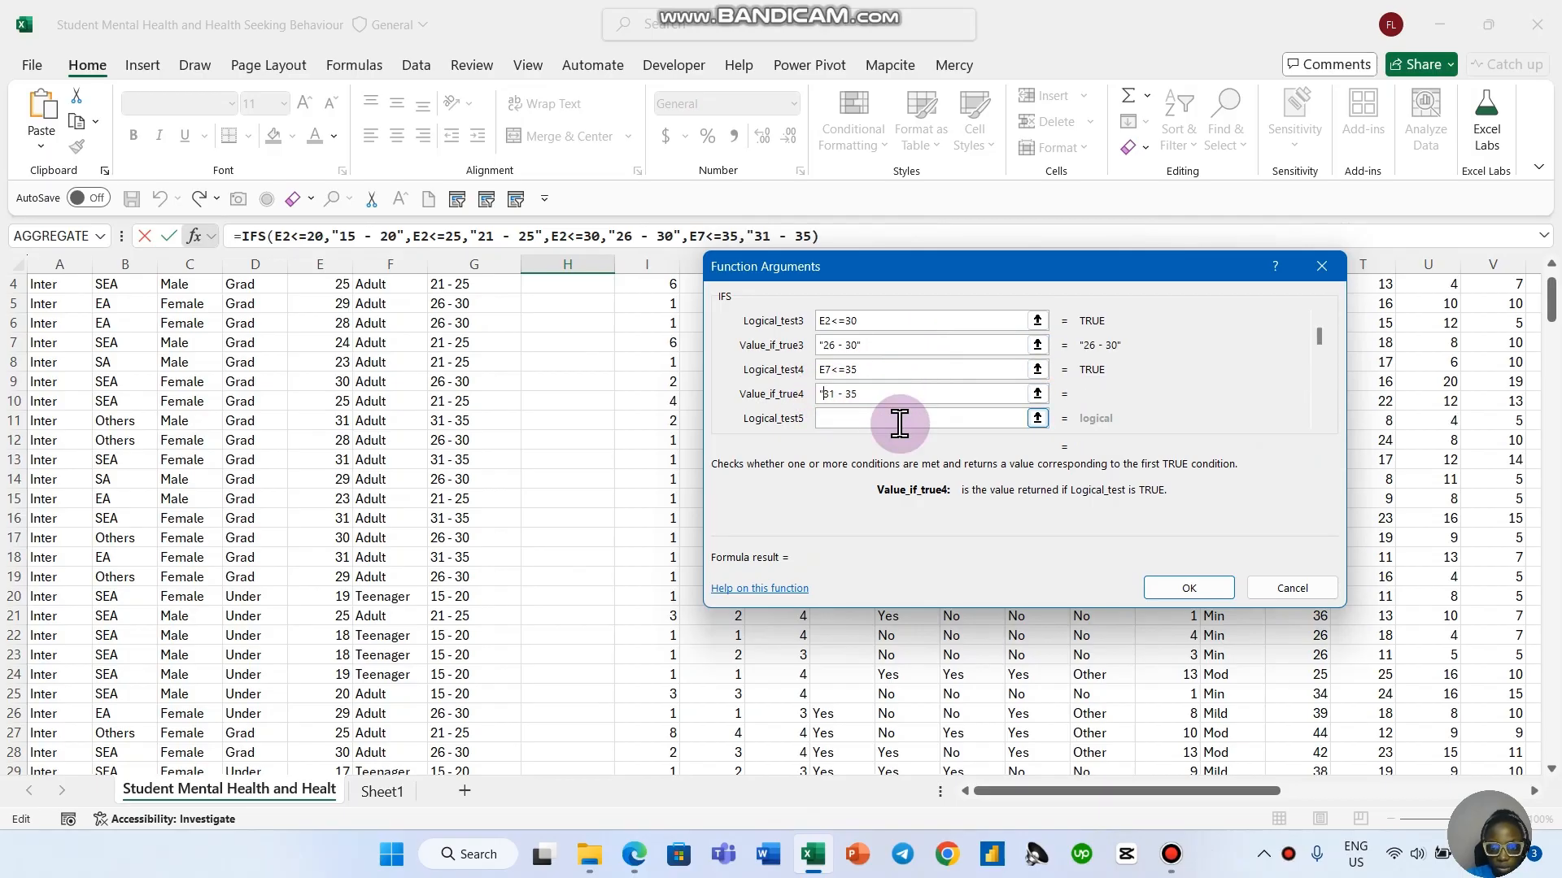
left_click(905, 391)
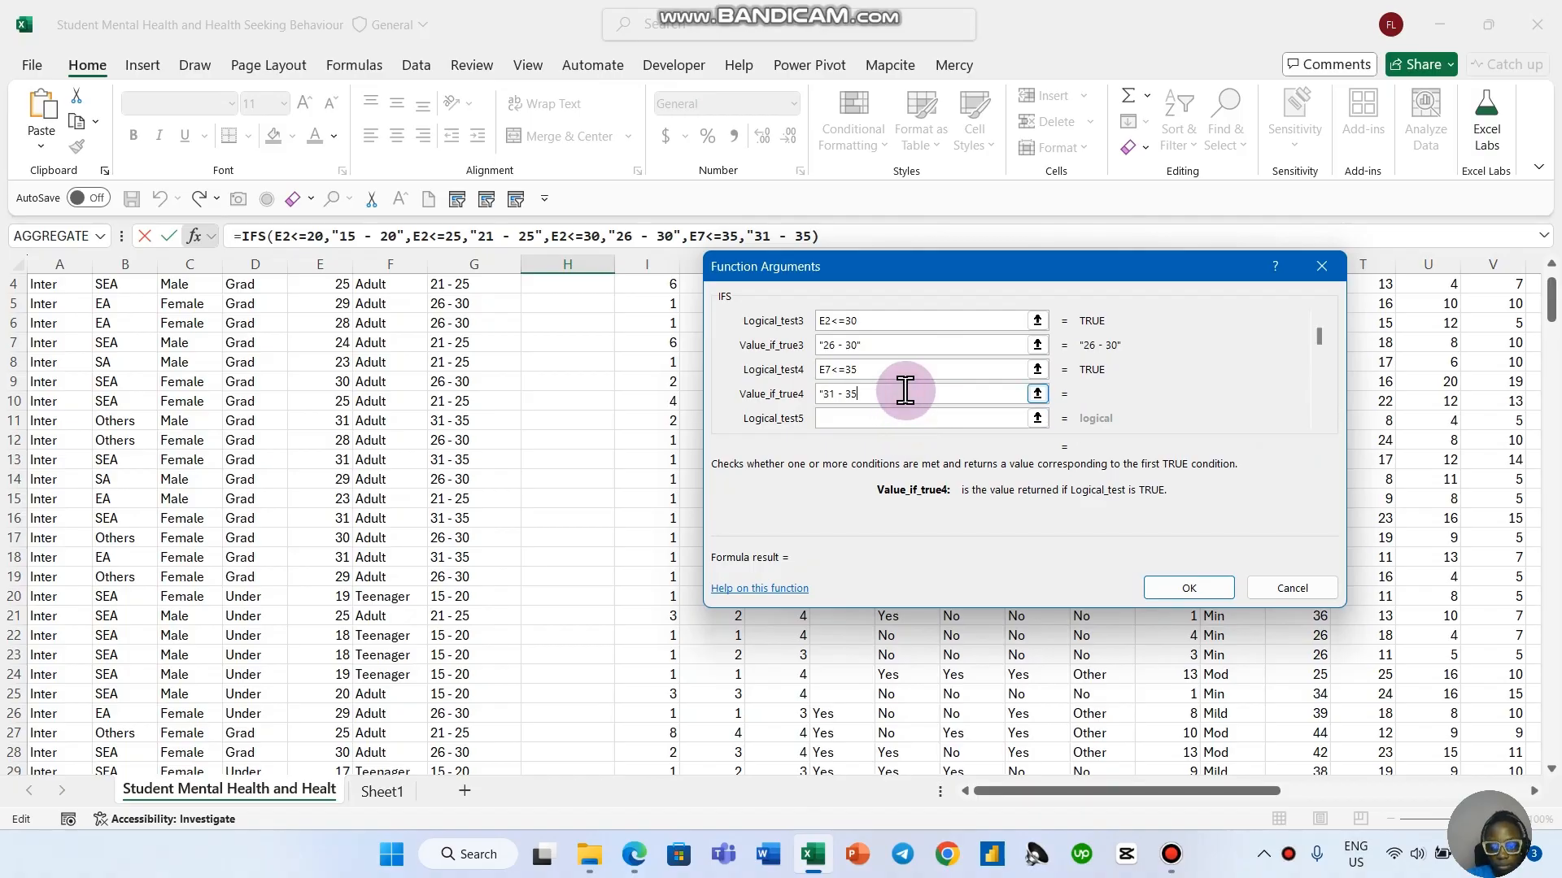
left_click(1183, 587)
scroll(586, 334, "up", 1)
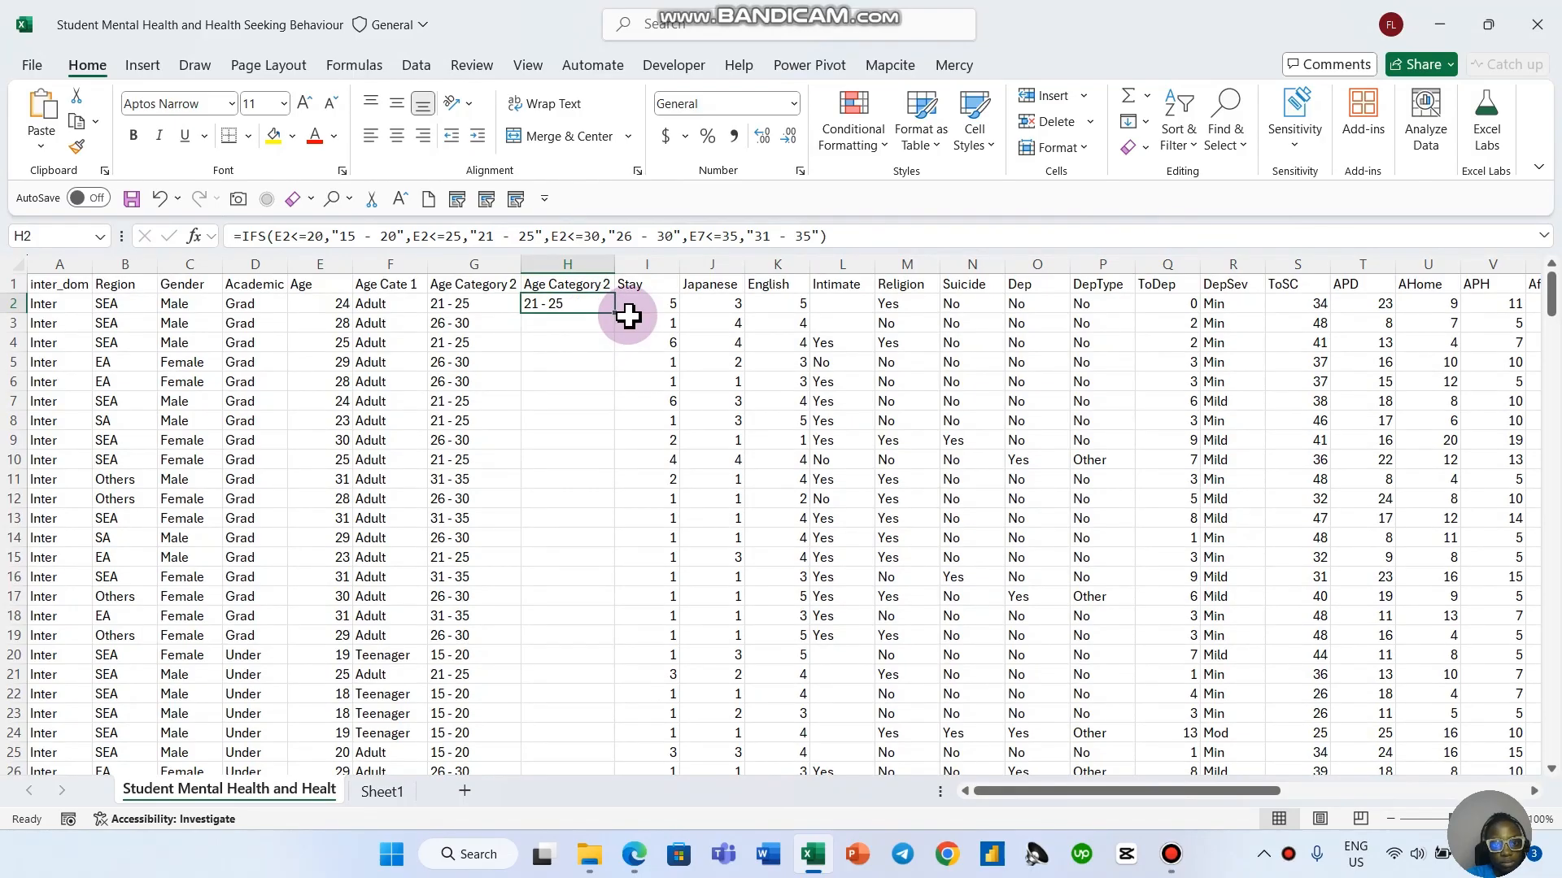
Step: Fill the IFS formula from H2 down through all student rows of column H and check the filled categories
double_click(614, 314)
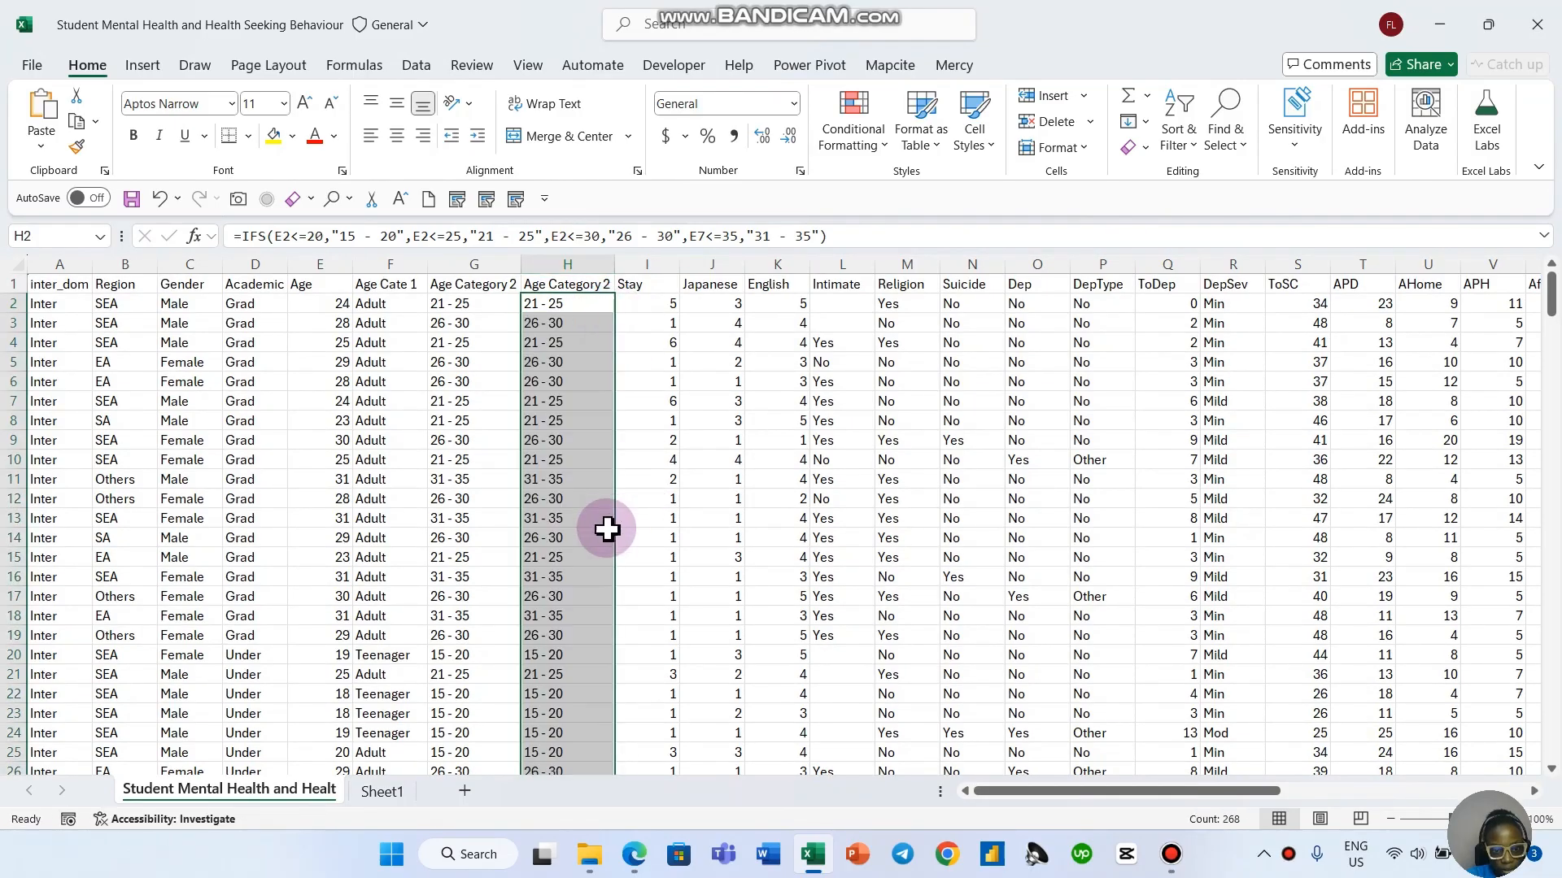
scroll(630, 569, "down", 19)
scroll(653, 627, "down", 20)
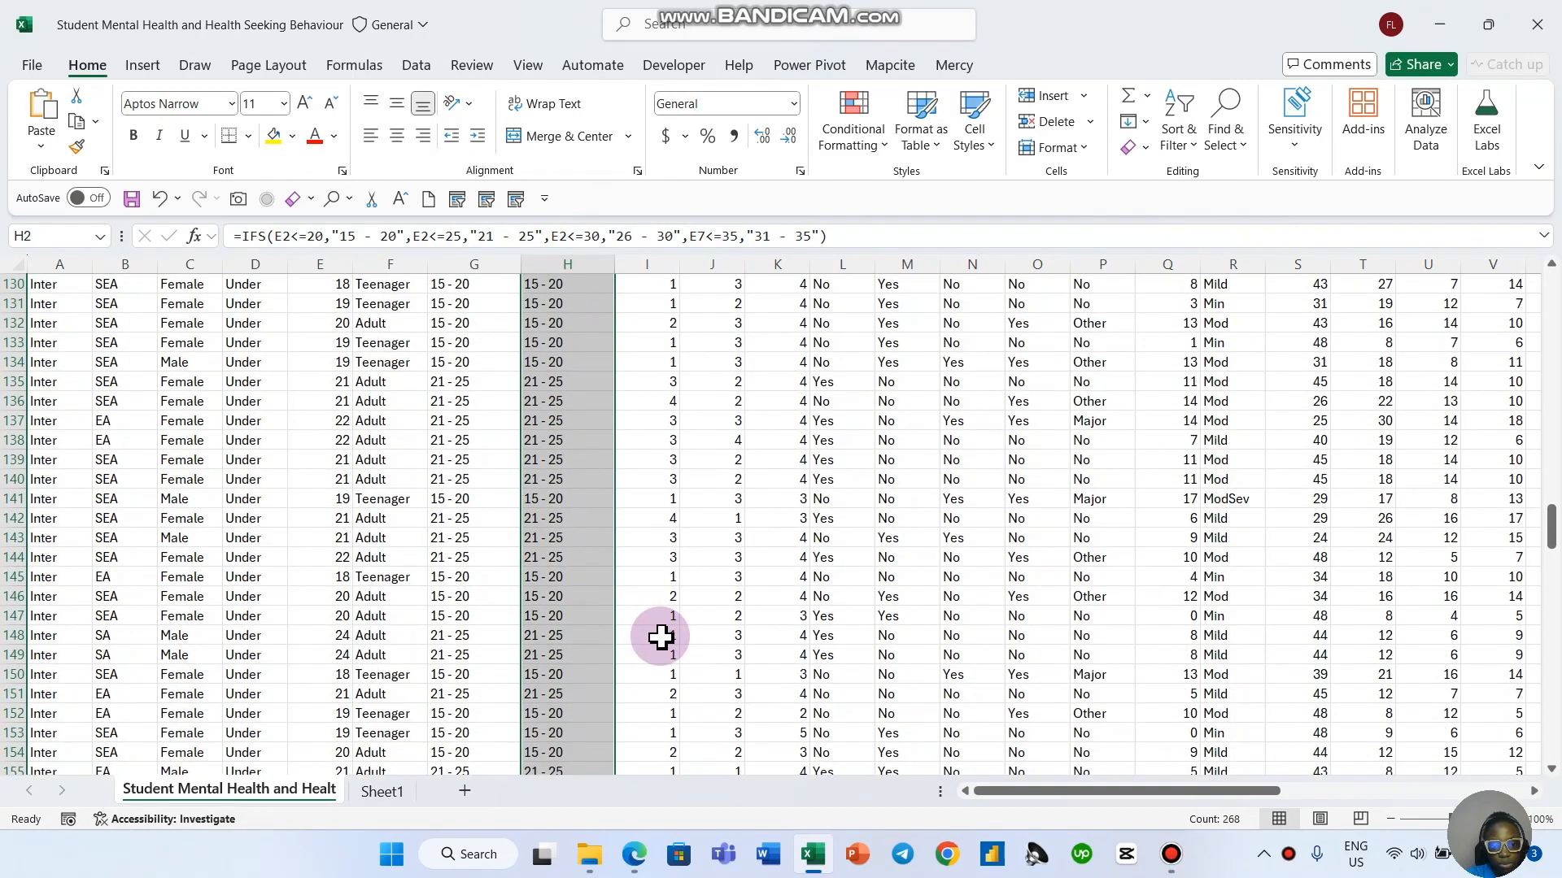
scroll(661, 634, "down", 20)
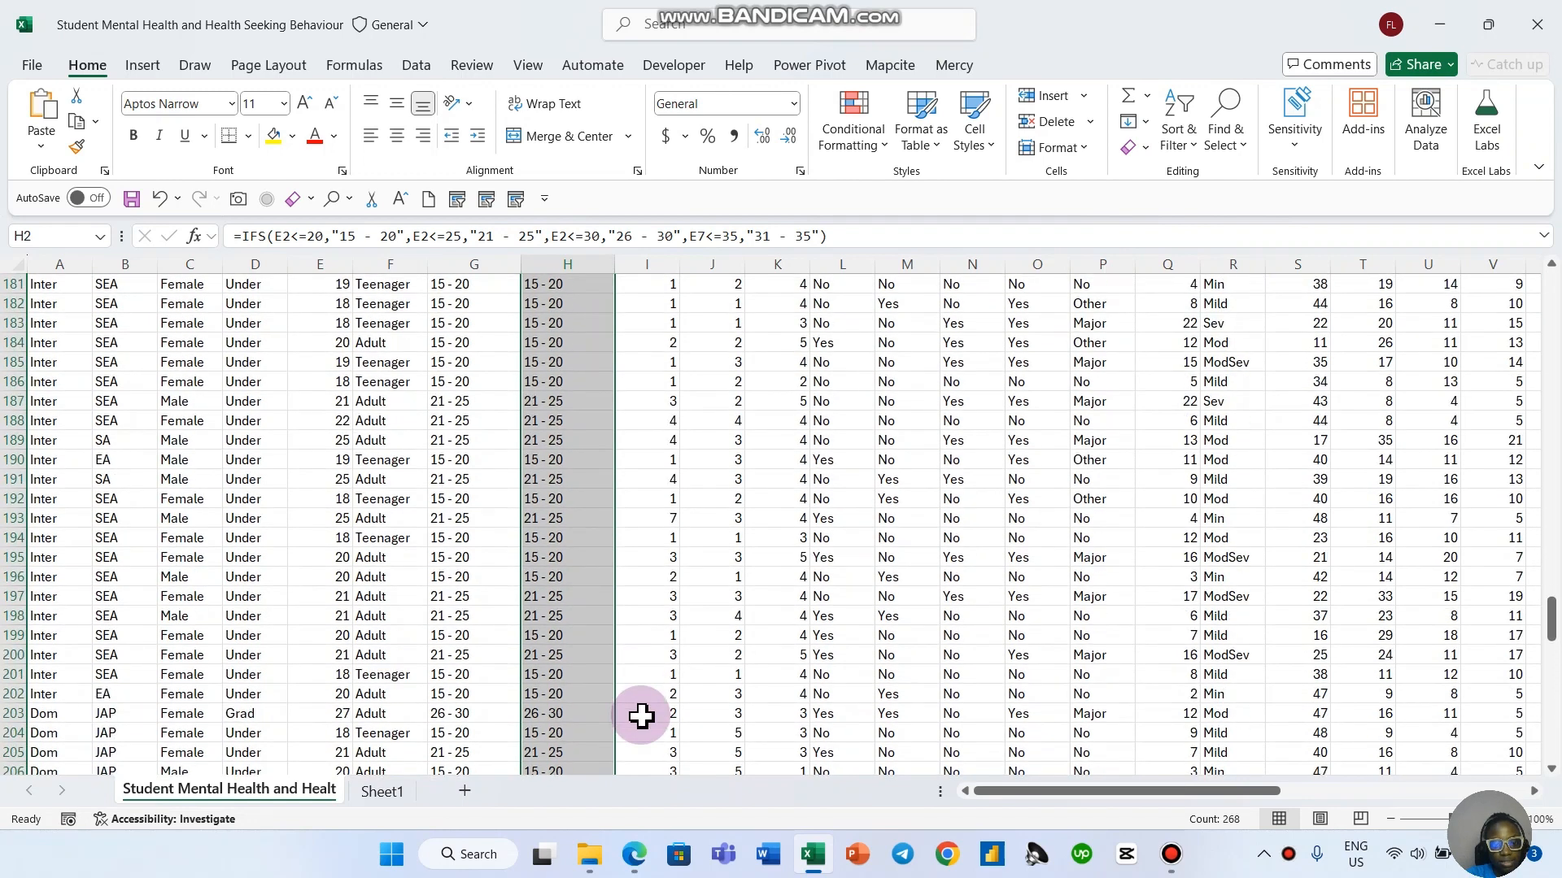
scroll(644, 682, "down", 4)
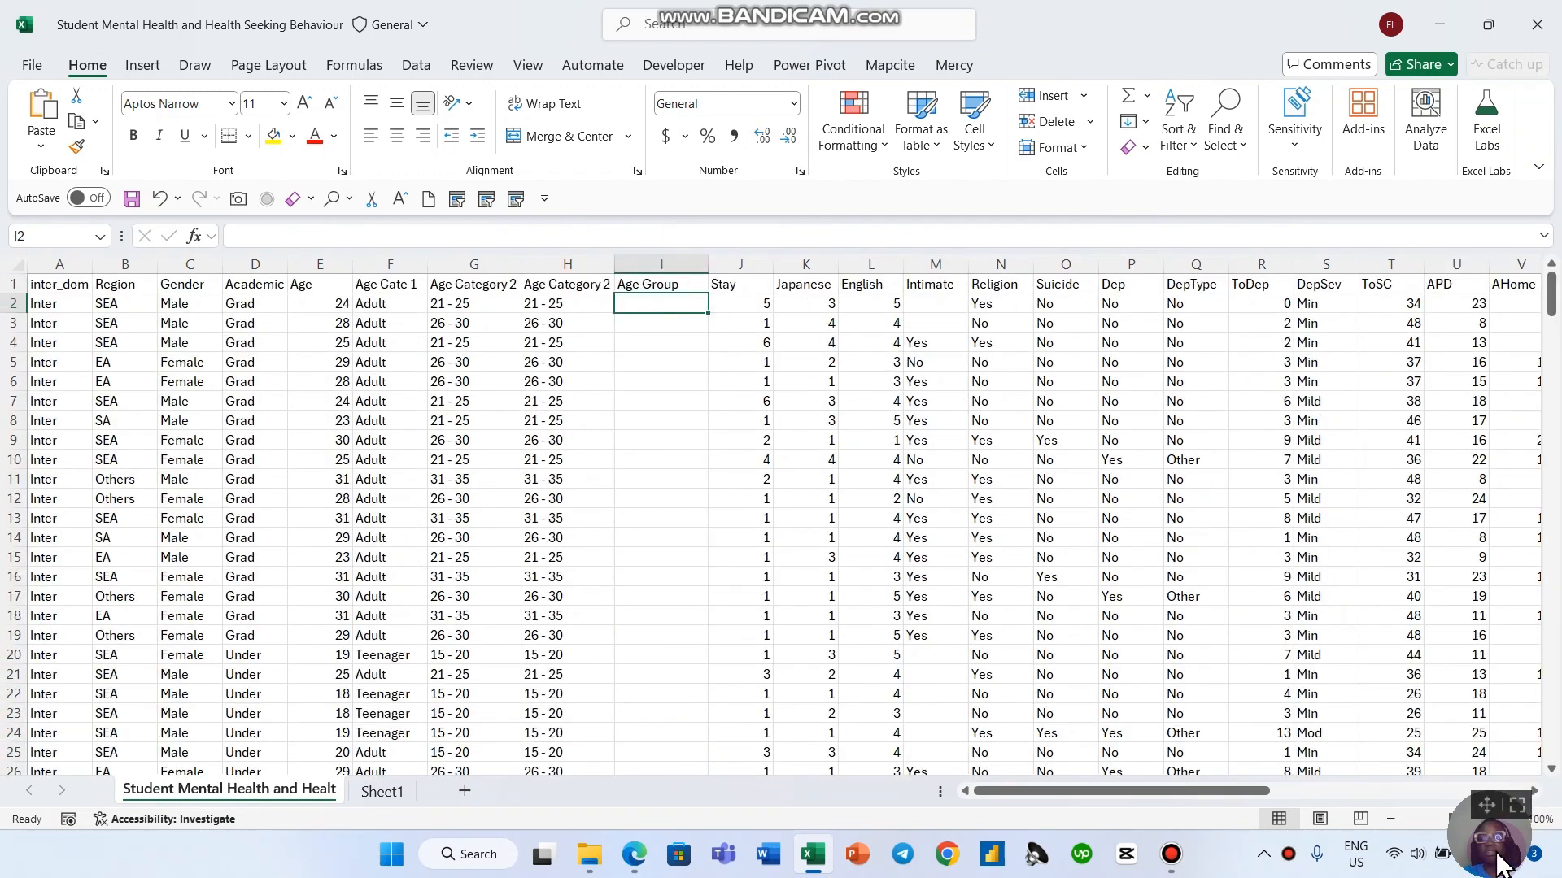
left_click_drag(1480, 803, 1429, 520)
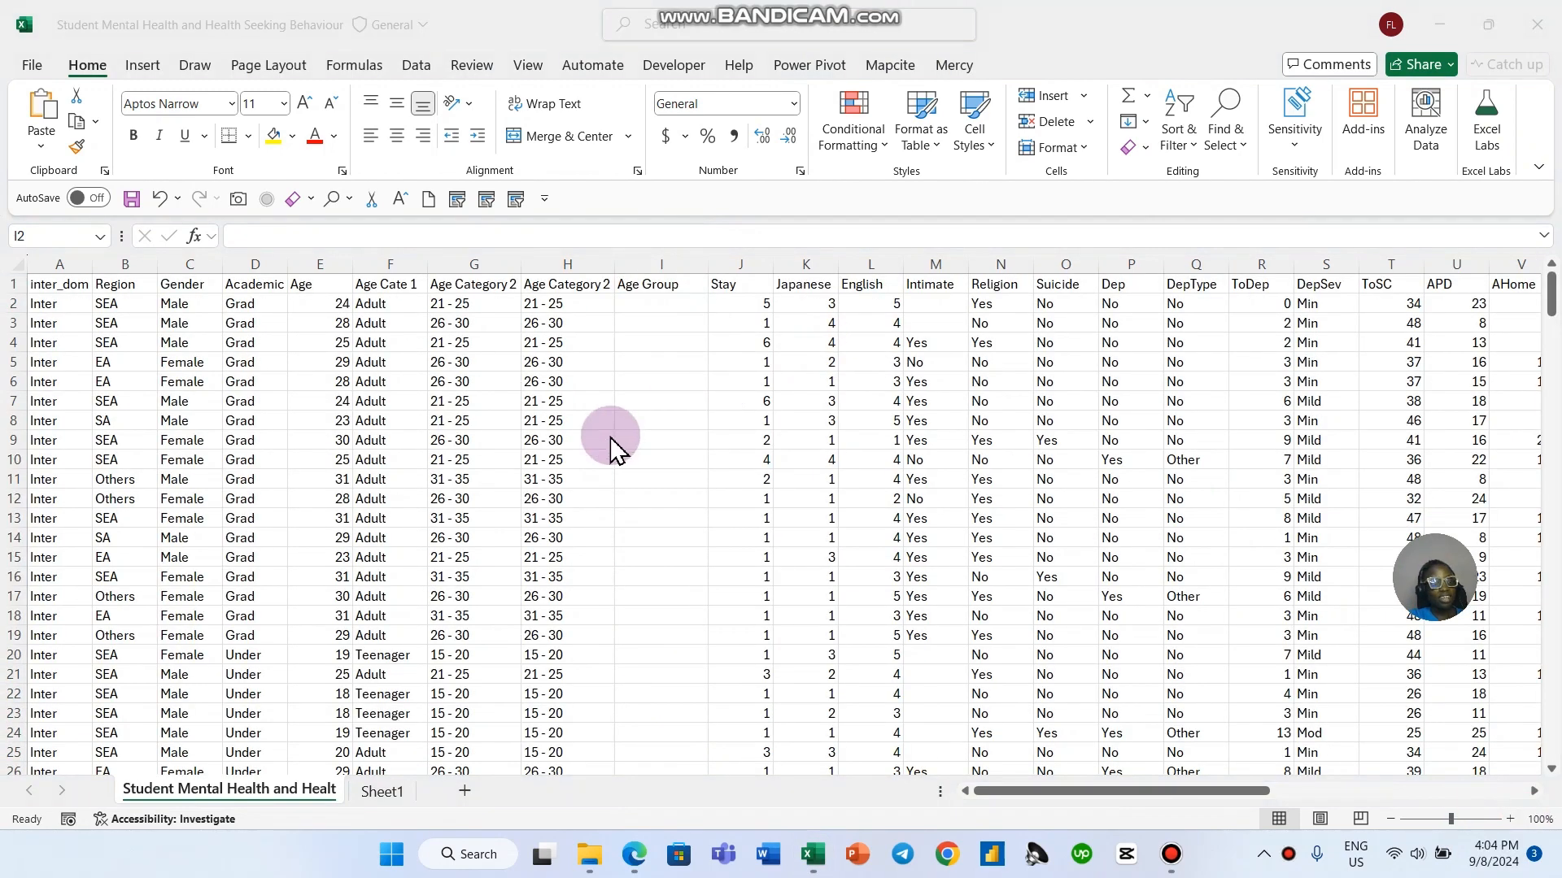
scroll(610, 452, "down", 4)
scroll(675, 463, "down", 17)
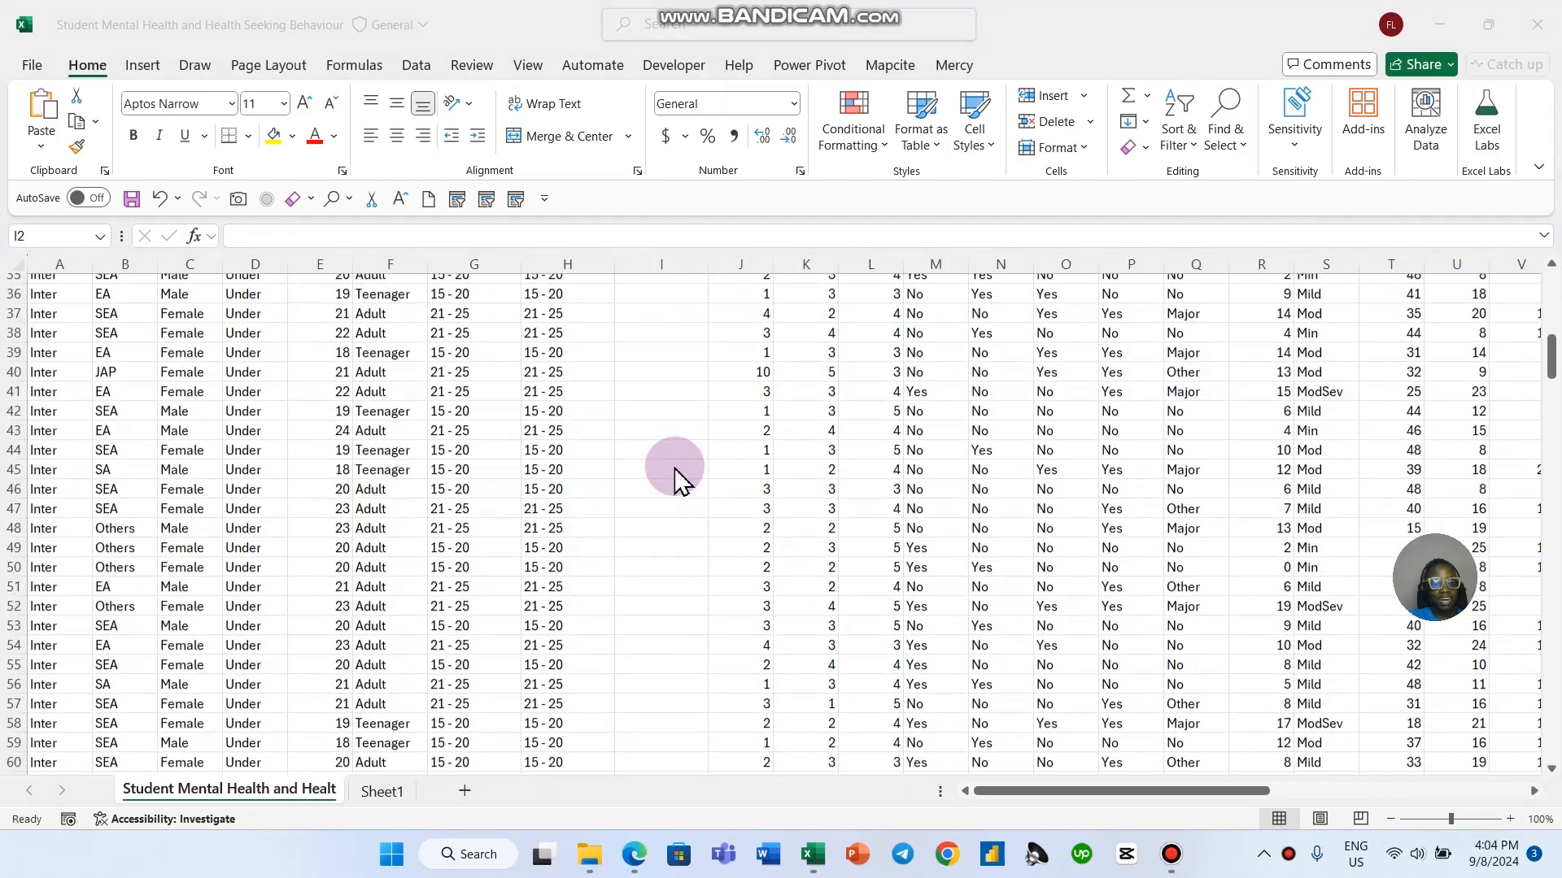
scroll(684, 472, "down", 14)
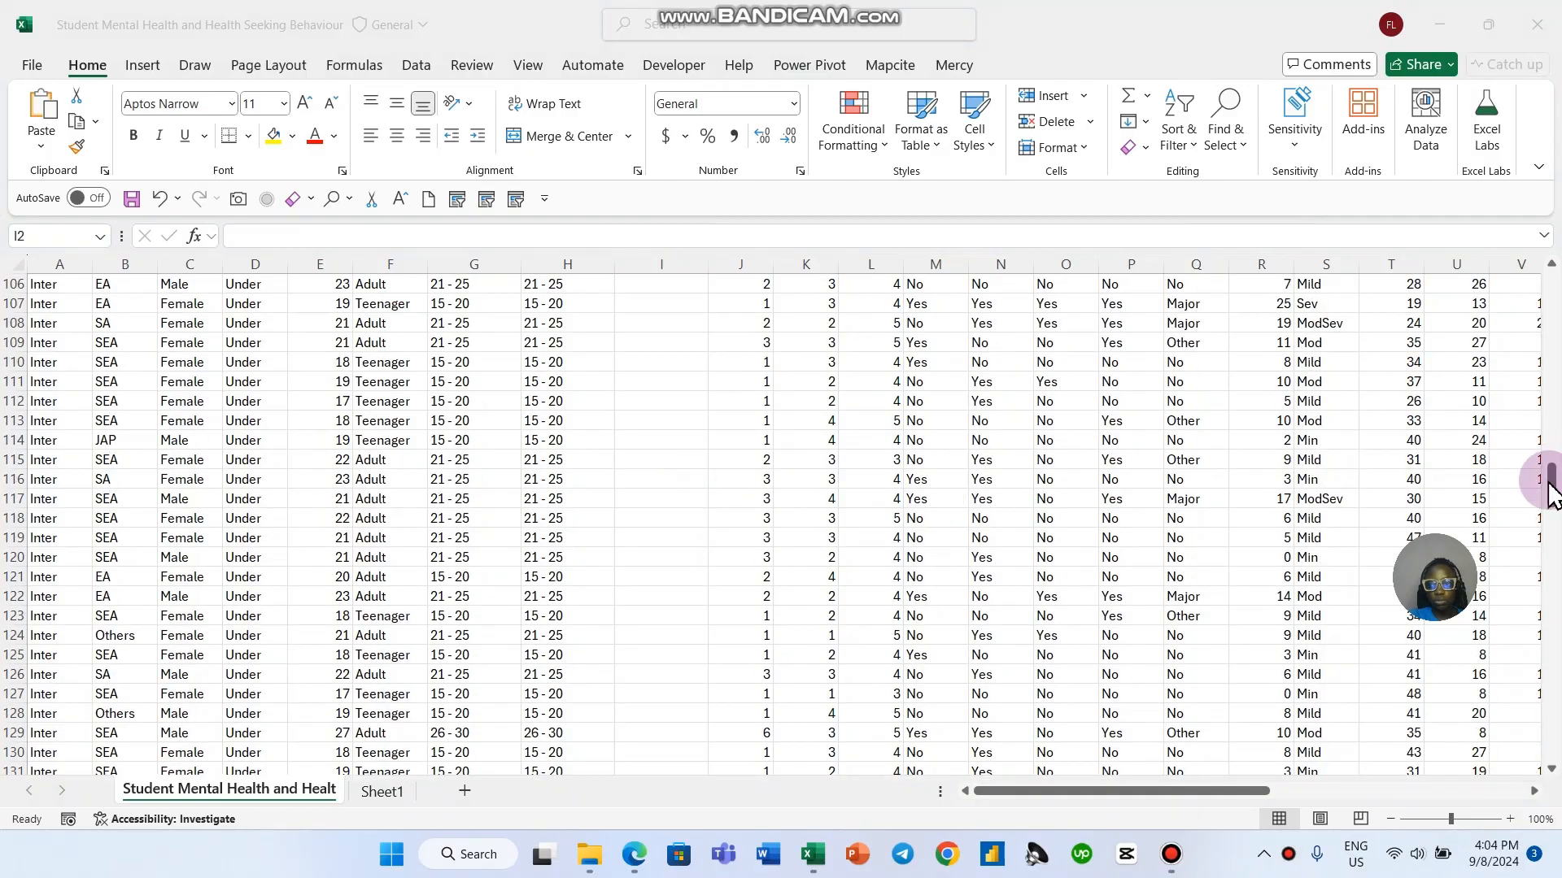
left_click(669, 347)
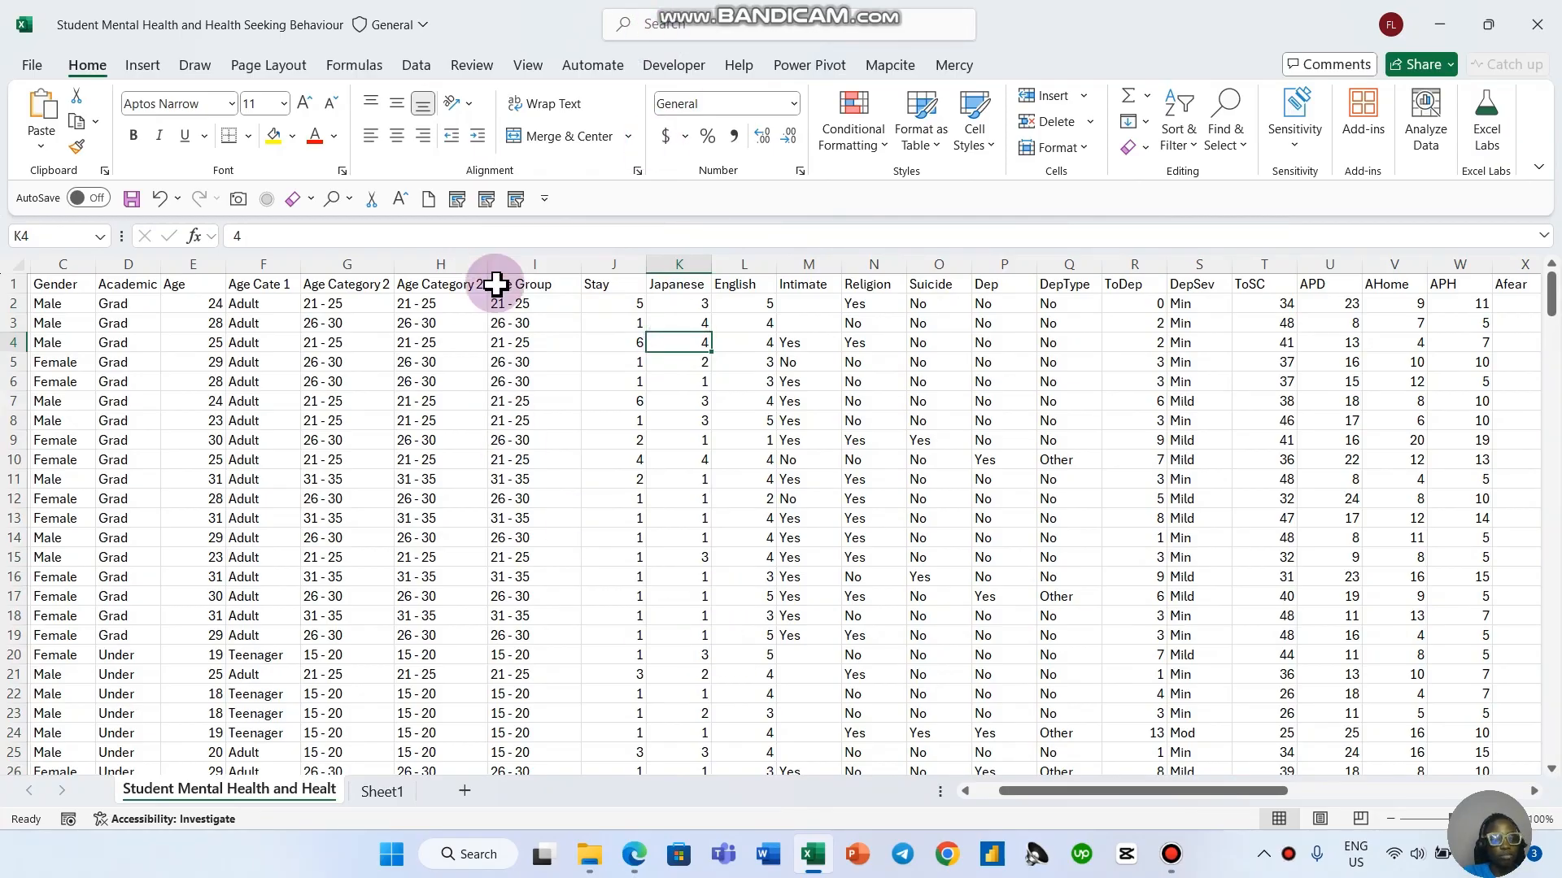
left_click(921, 3)
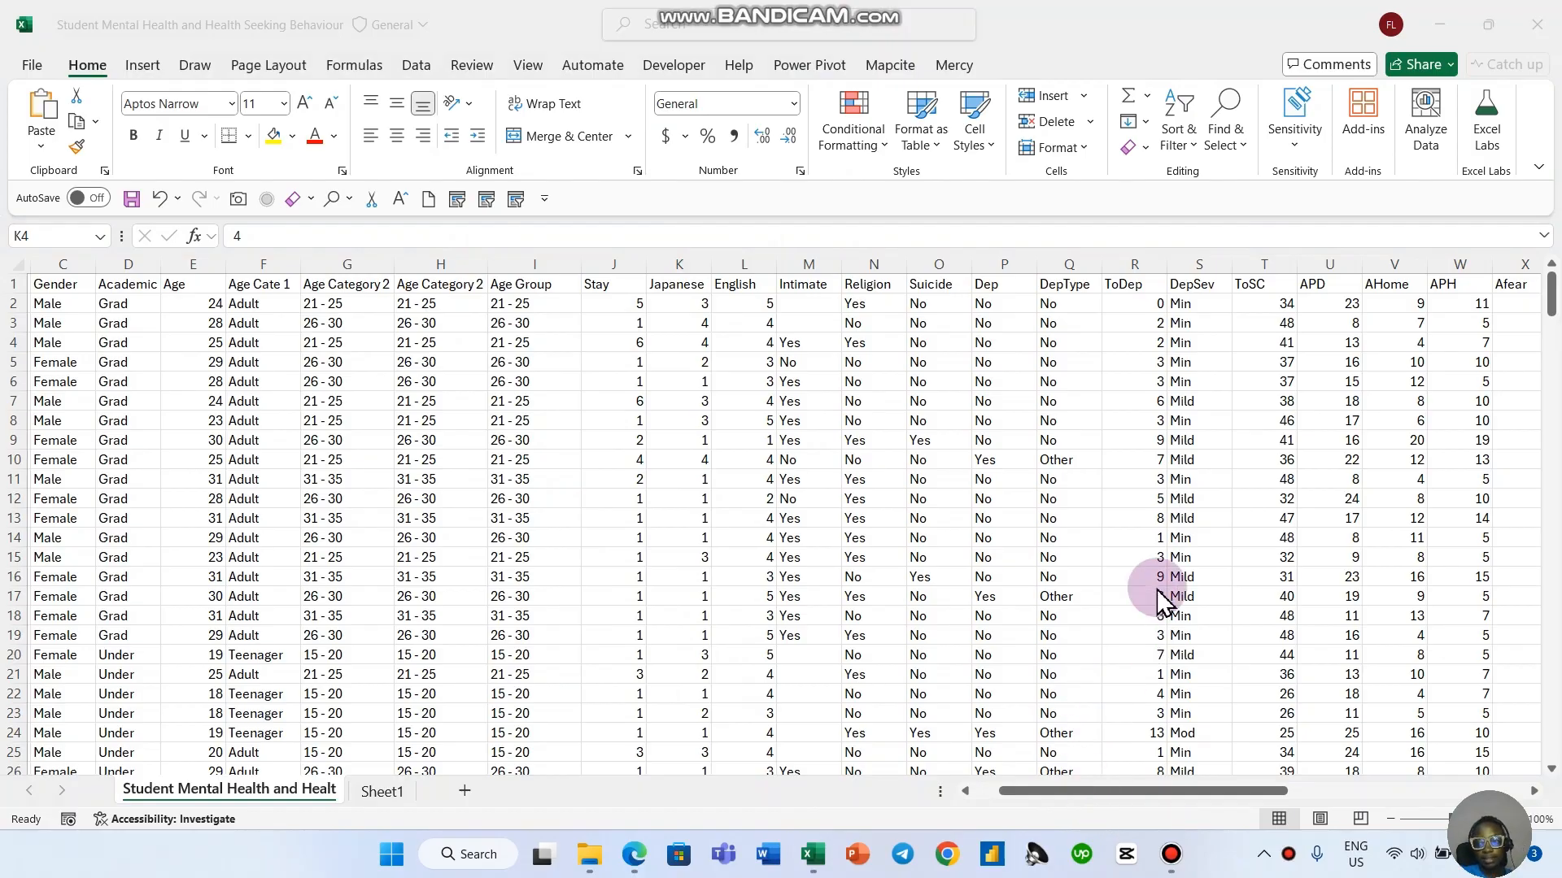
Step: Open Sheet1 to review the minimum and maximum ages and the table of lower, upper and combined age ranges
left_click(382, 791)
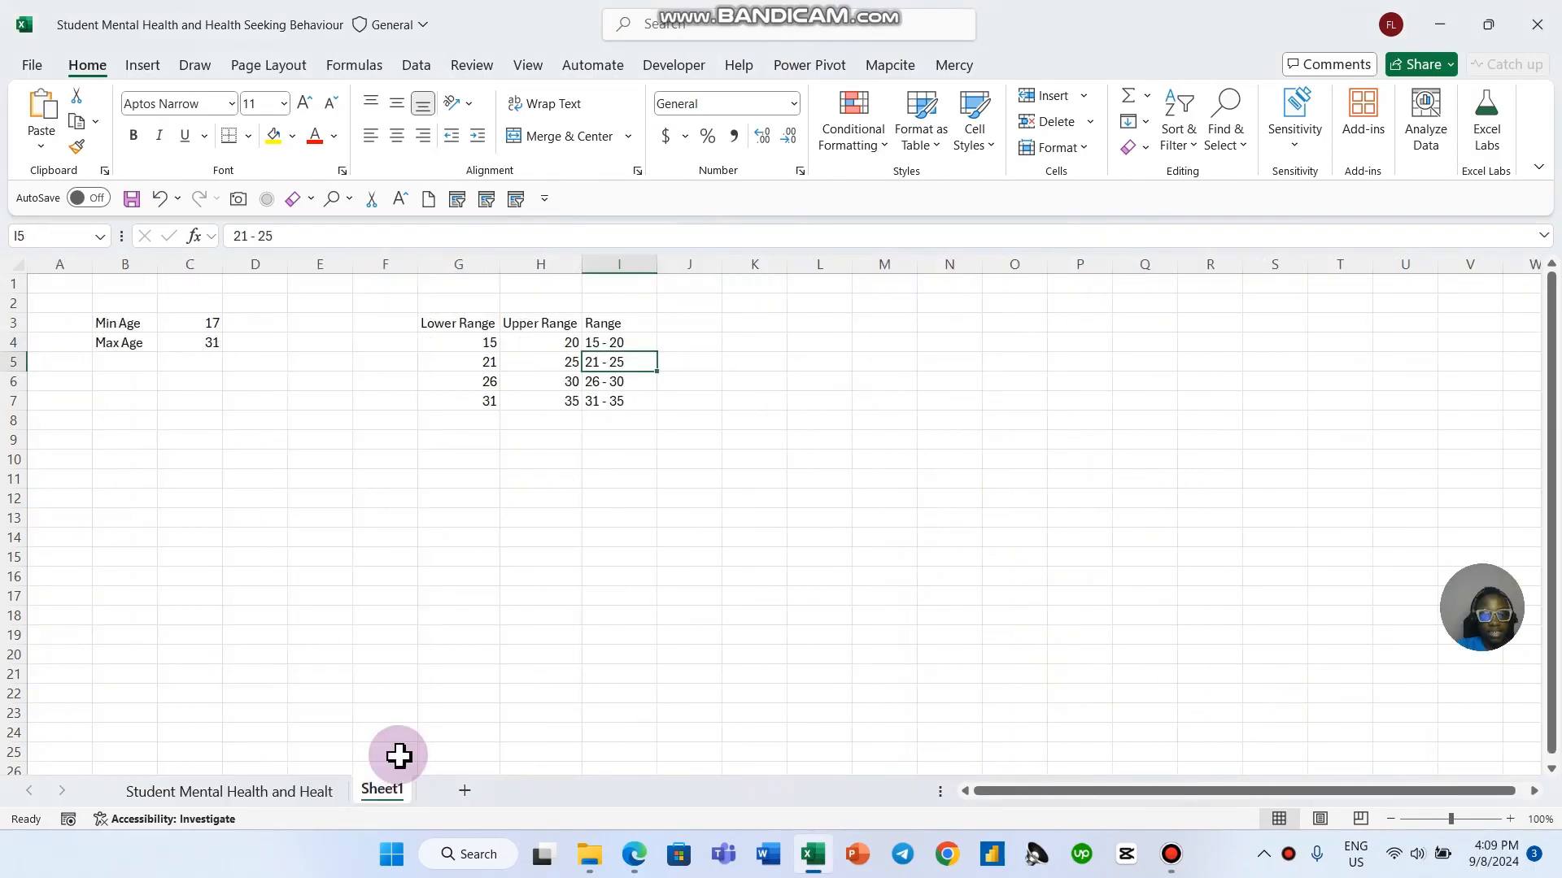
left_click(536, 616)
left_click(327, 531)
left_click(273, 499)
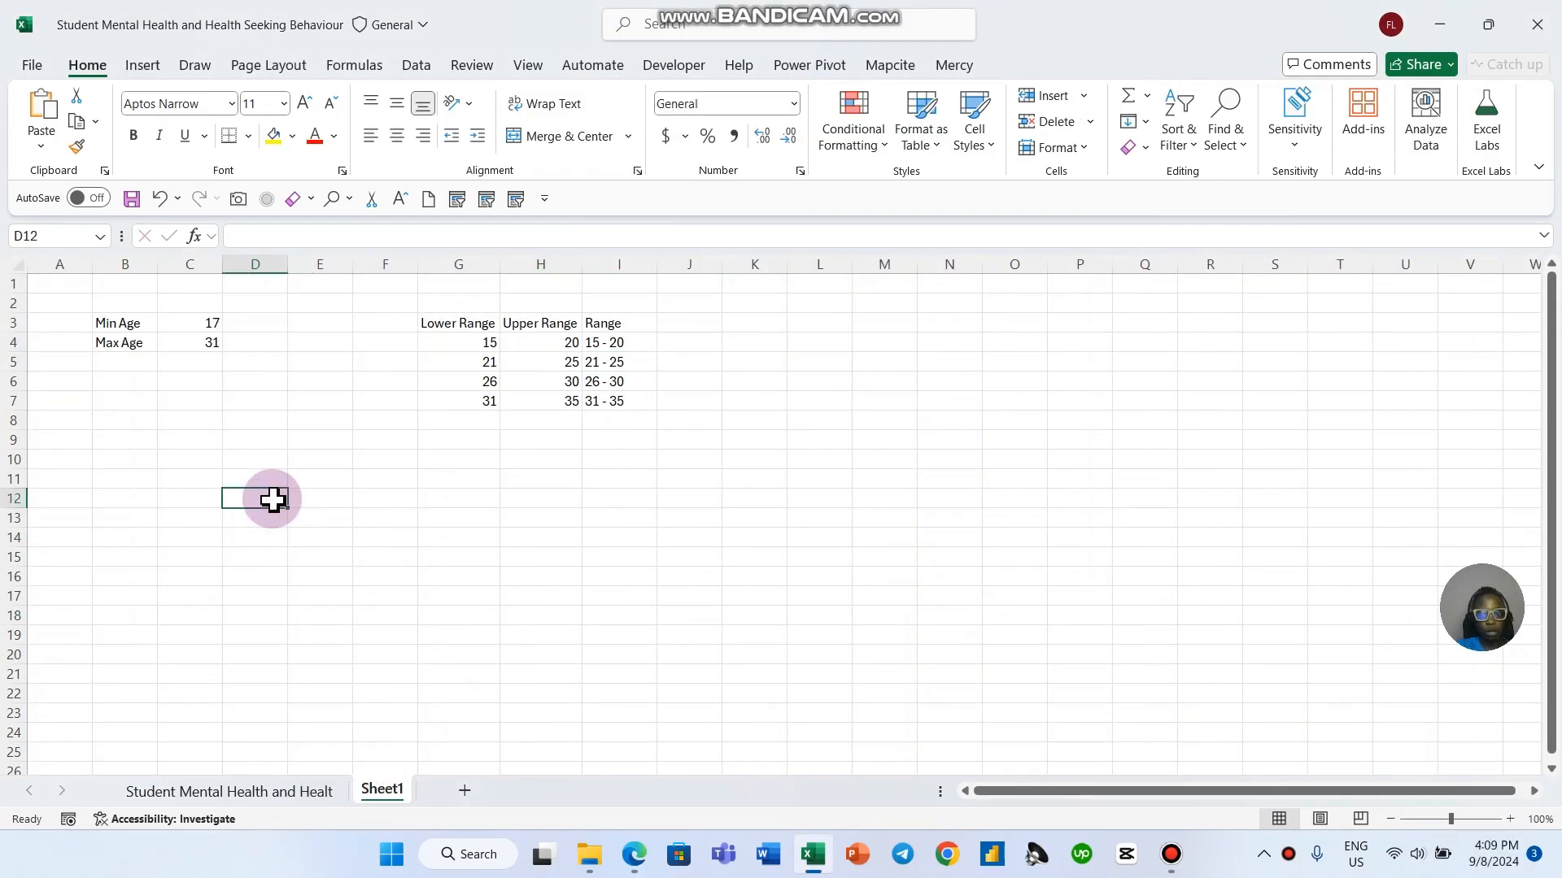
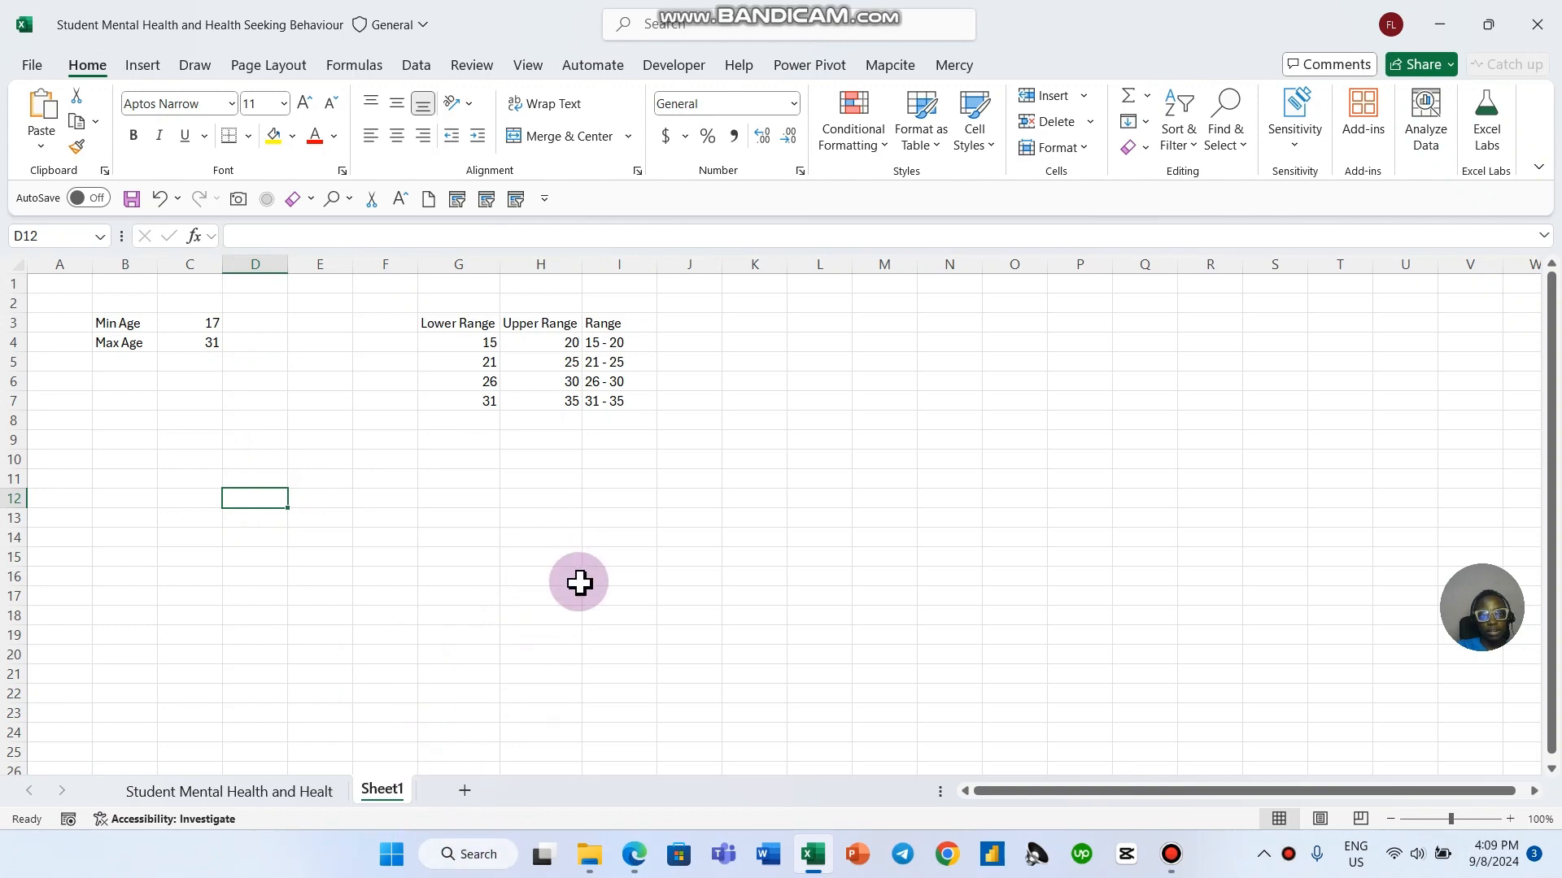
Step: Return to the Student Mental Health and Healt sheet and look over the age category and Age Group columns
left_click(313, 790)
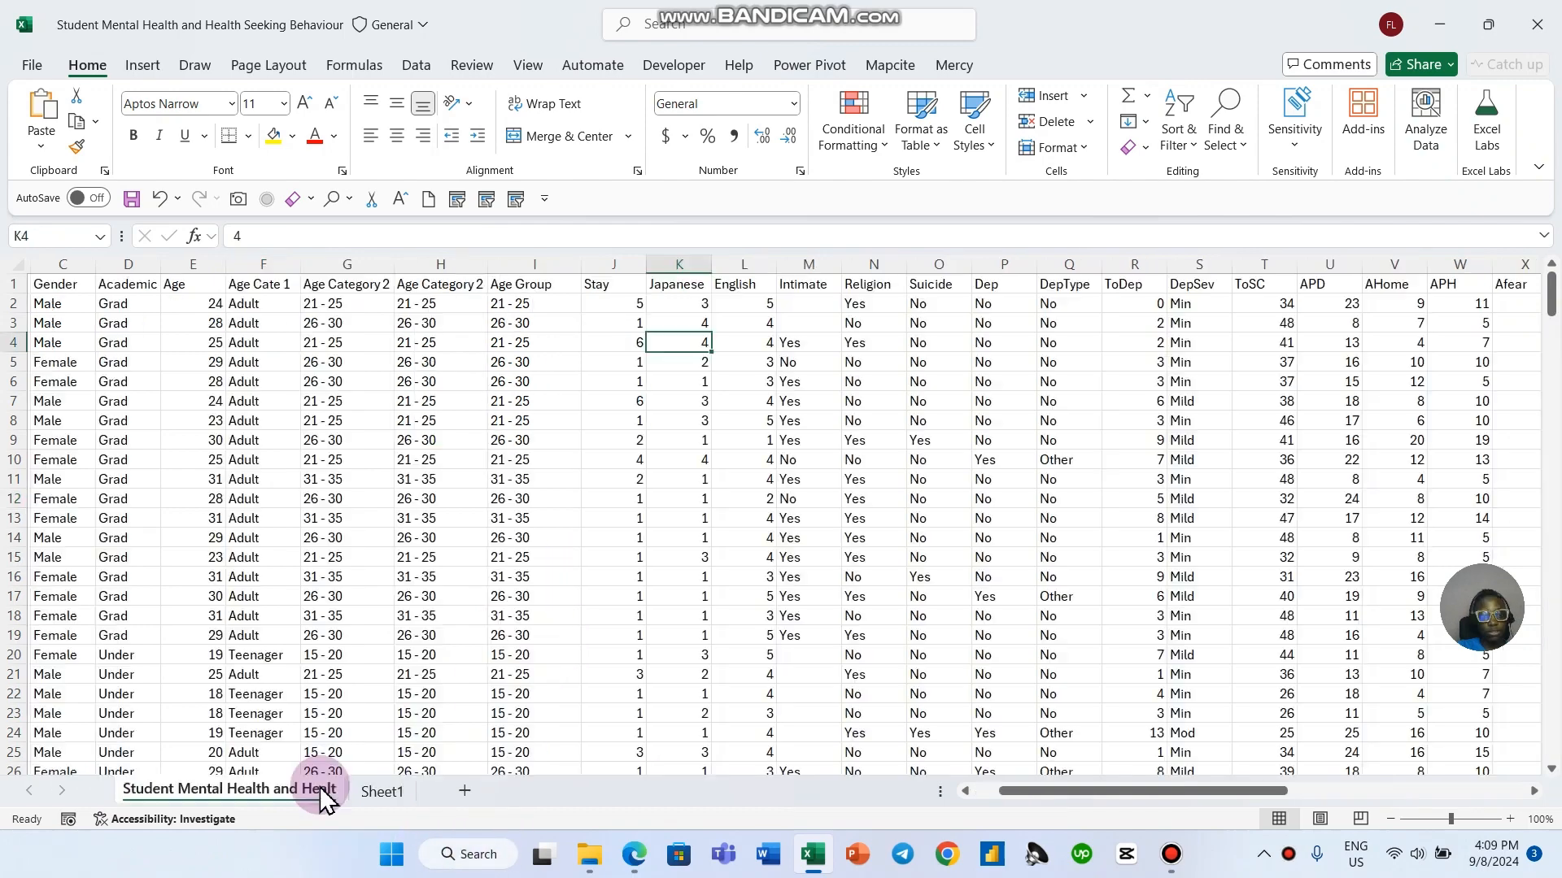
scroll(488, 651, "down", 4)
scroll(499, 633, "up", 3)
scroll(509, 626, "up", 1)
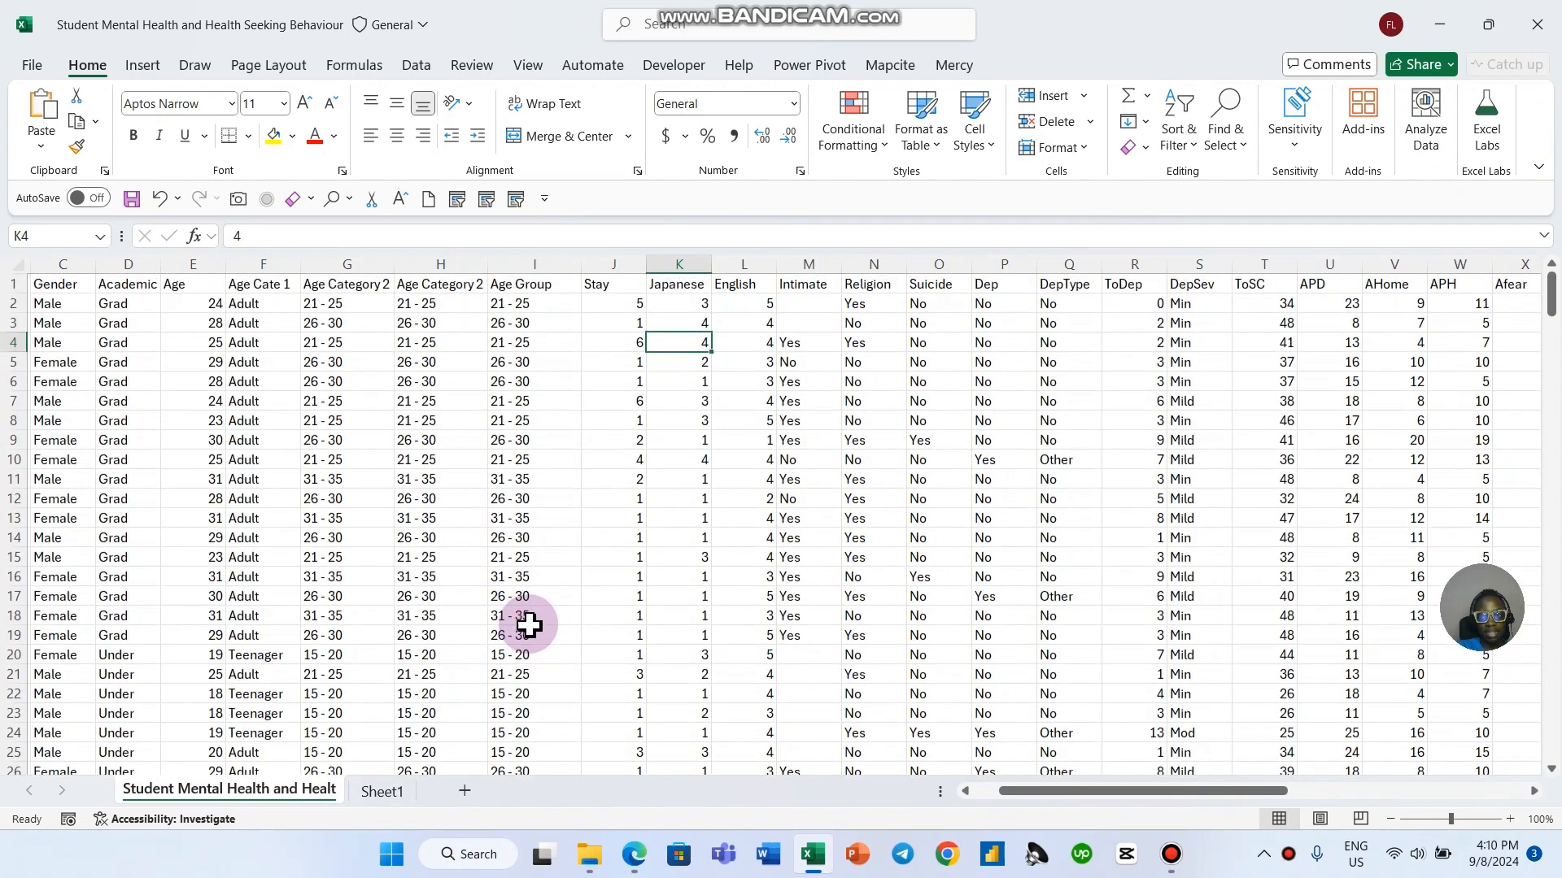
scroll(456, 643, "down", 2)
scroll(474, 631, "up", 2)
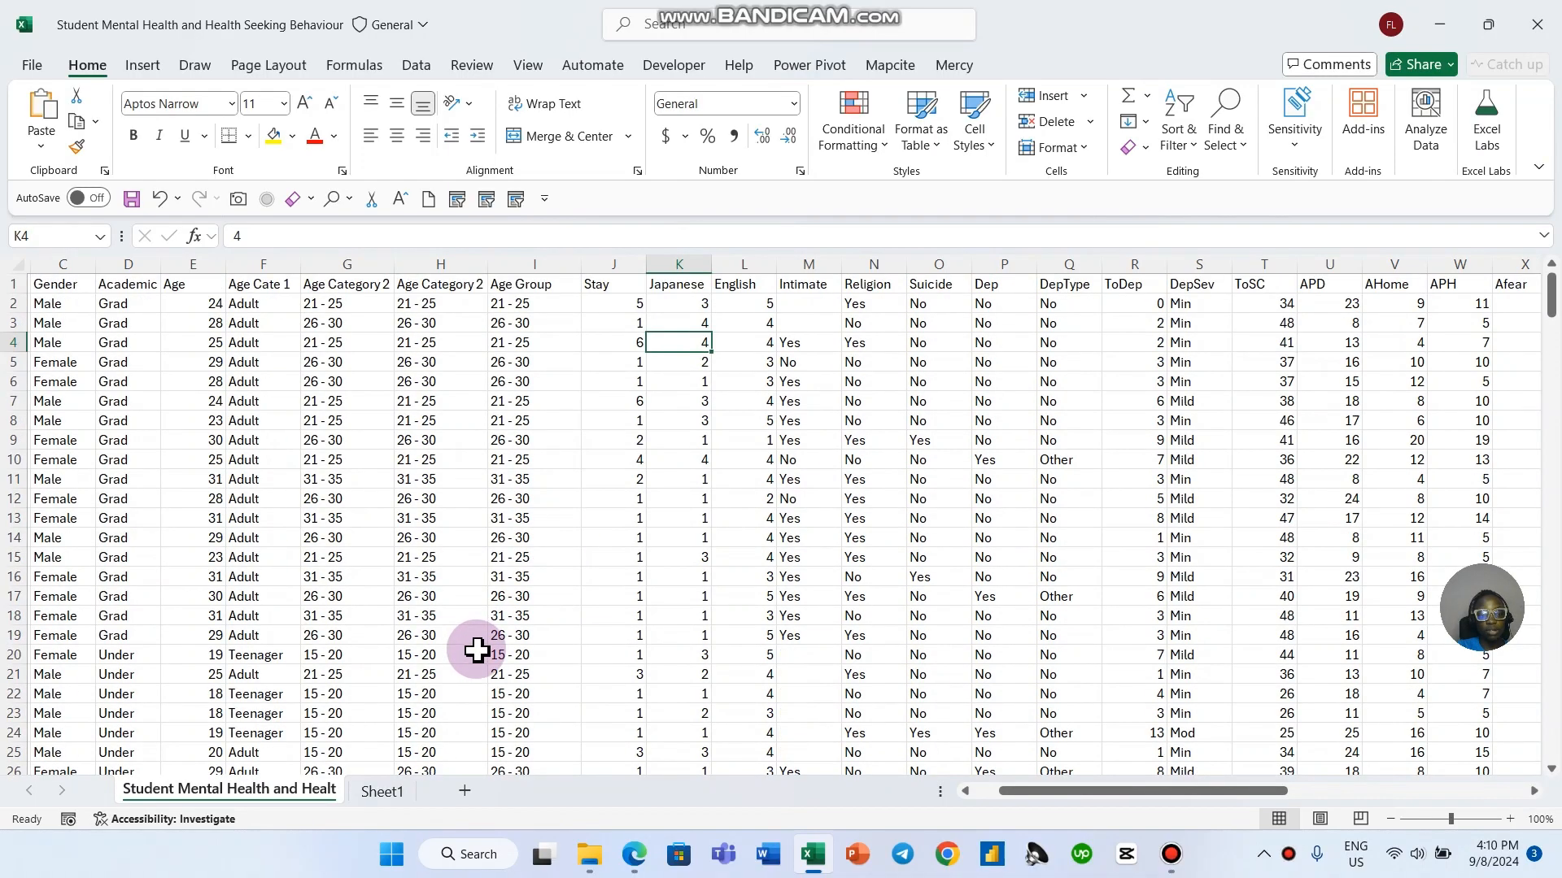
Step: Look over the student records and highlight the first record in row 2
scroll(473, 651, "down", 2)
scroll(470, 663, "up", 2)
scroll(476, 664, "down", 4)
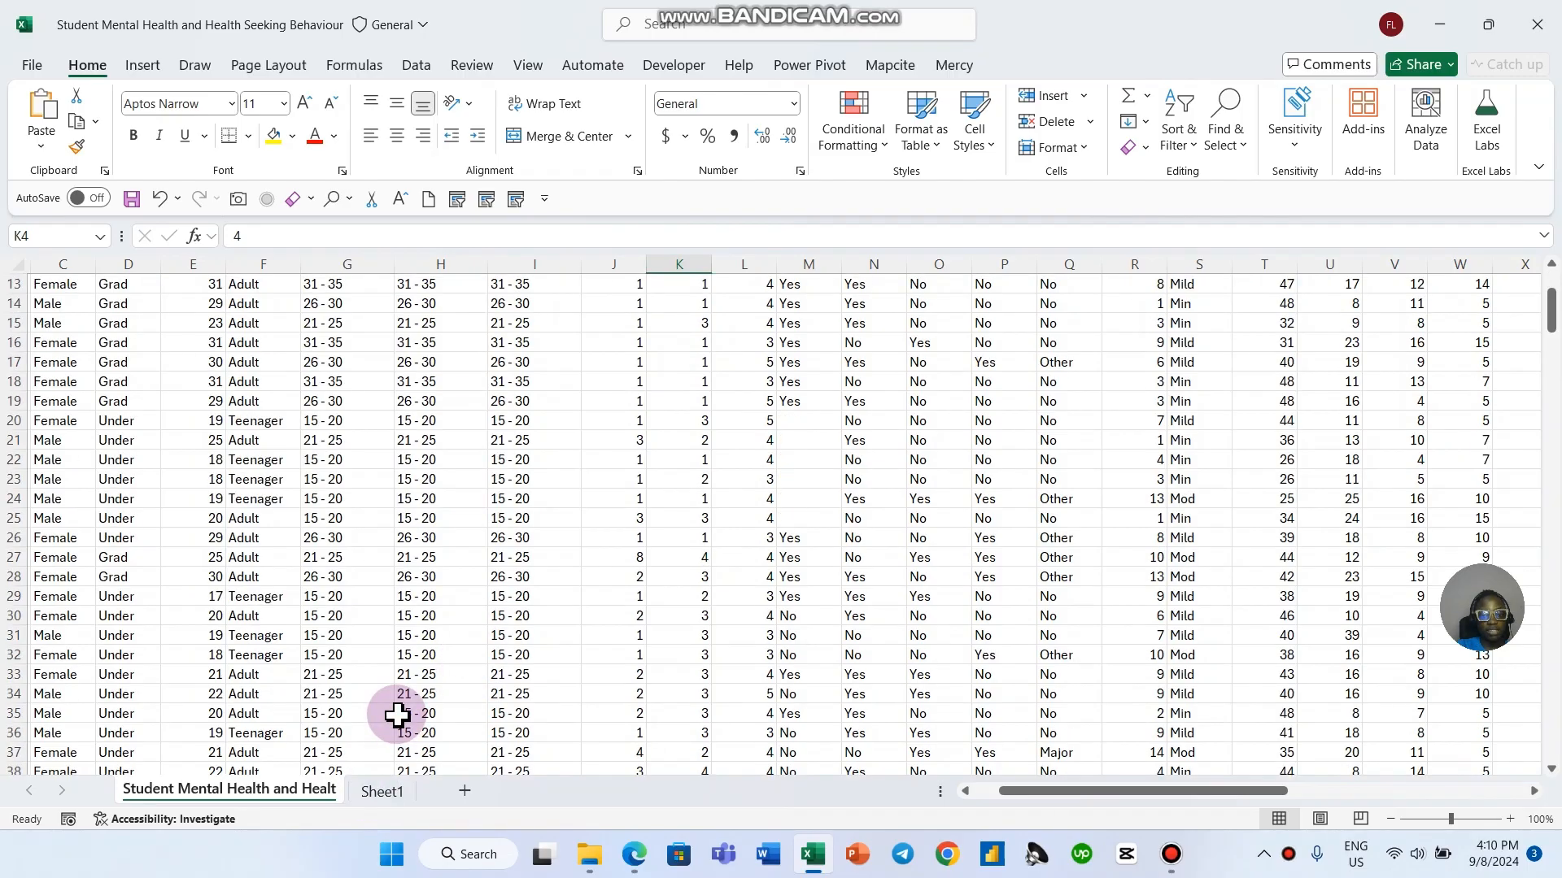
scroll(394, 715, "up", 4)
left_click(14, 304)
left_click_drag(994, 789, 948, 795)
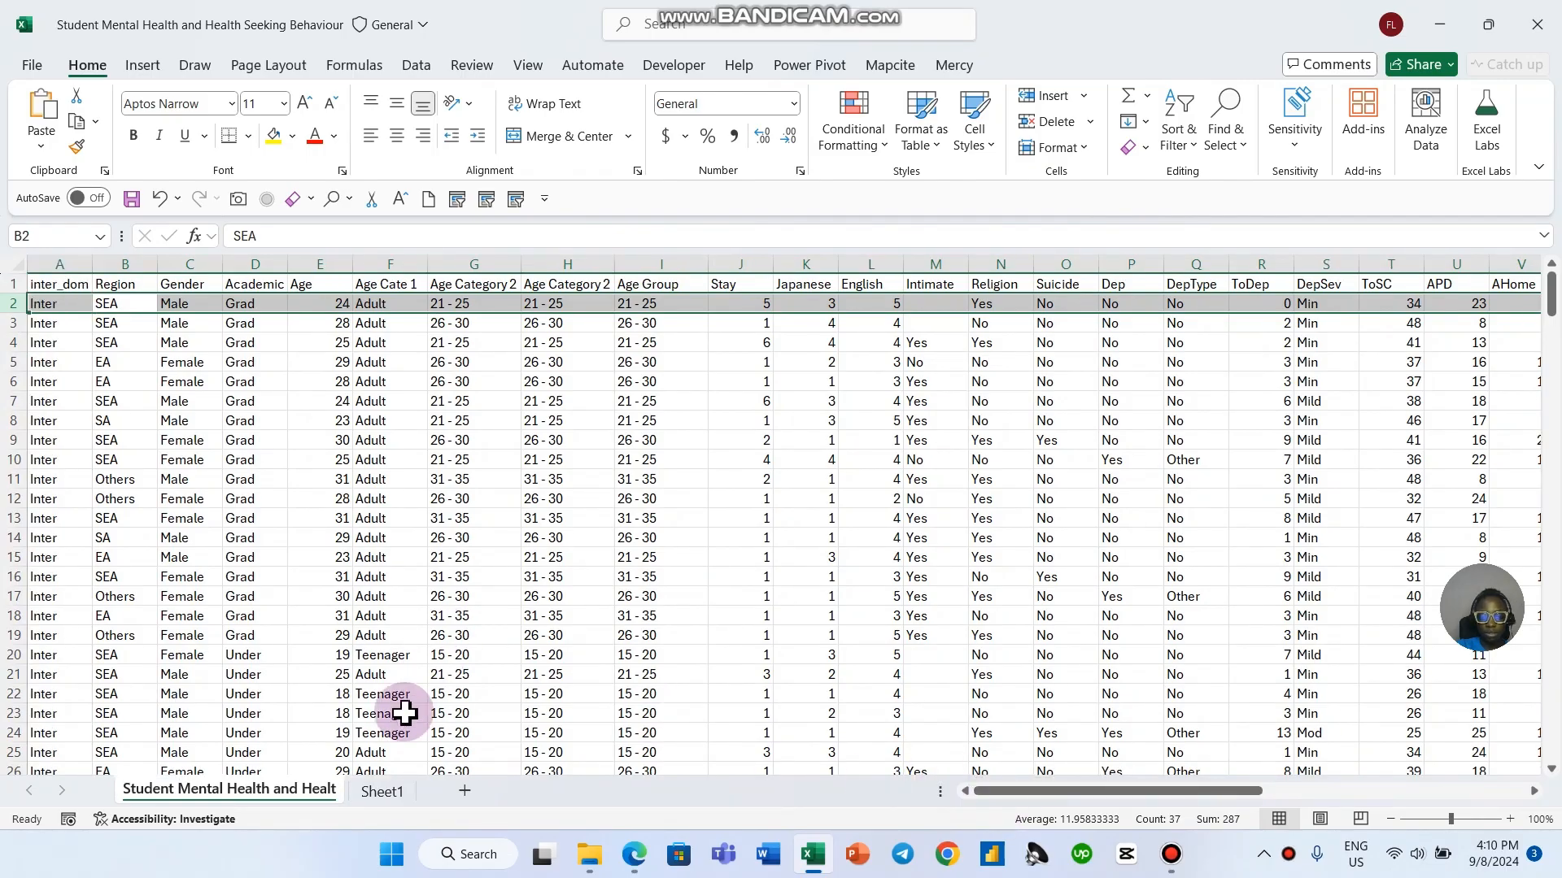
Step: Add a new sheet and enter "How many respondents do we have" in C2, fitting column C to the text
left_click(382, 793)
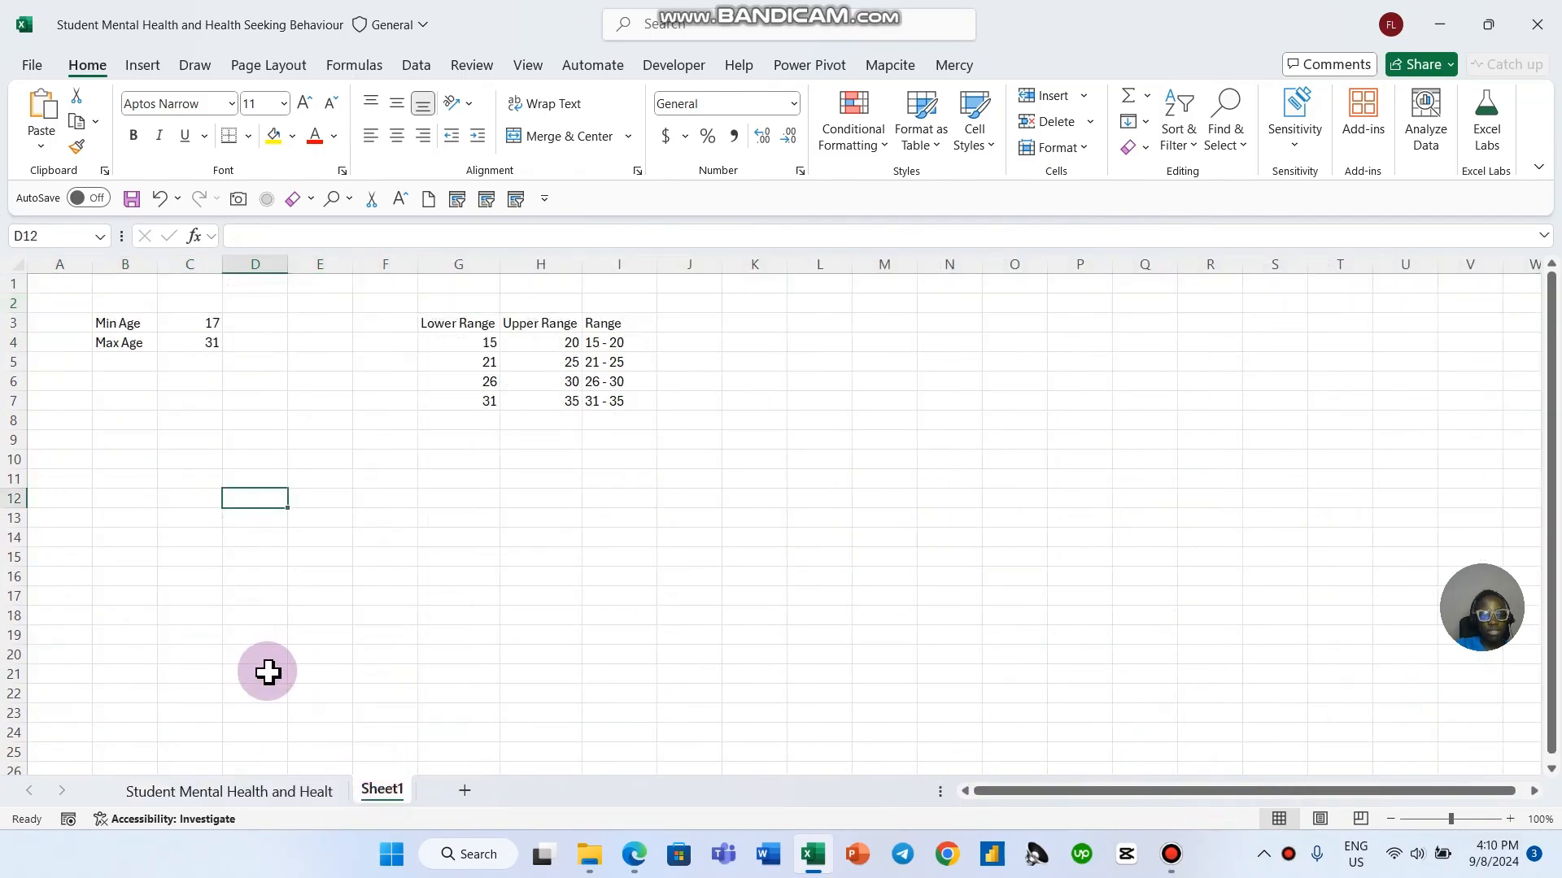
key("shift+F11")
left_click(172, 306)
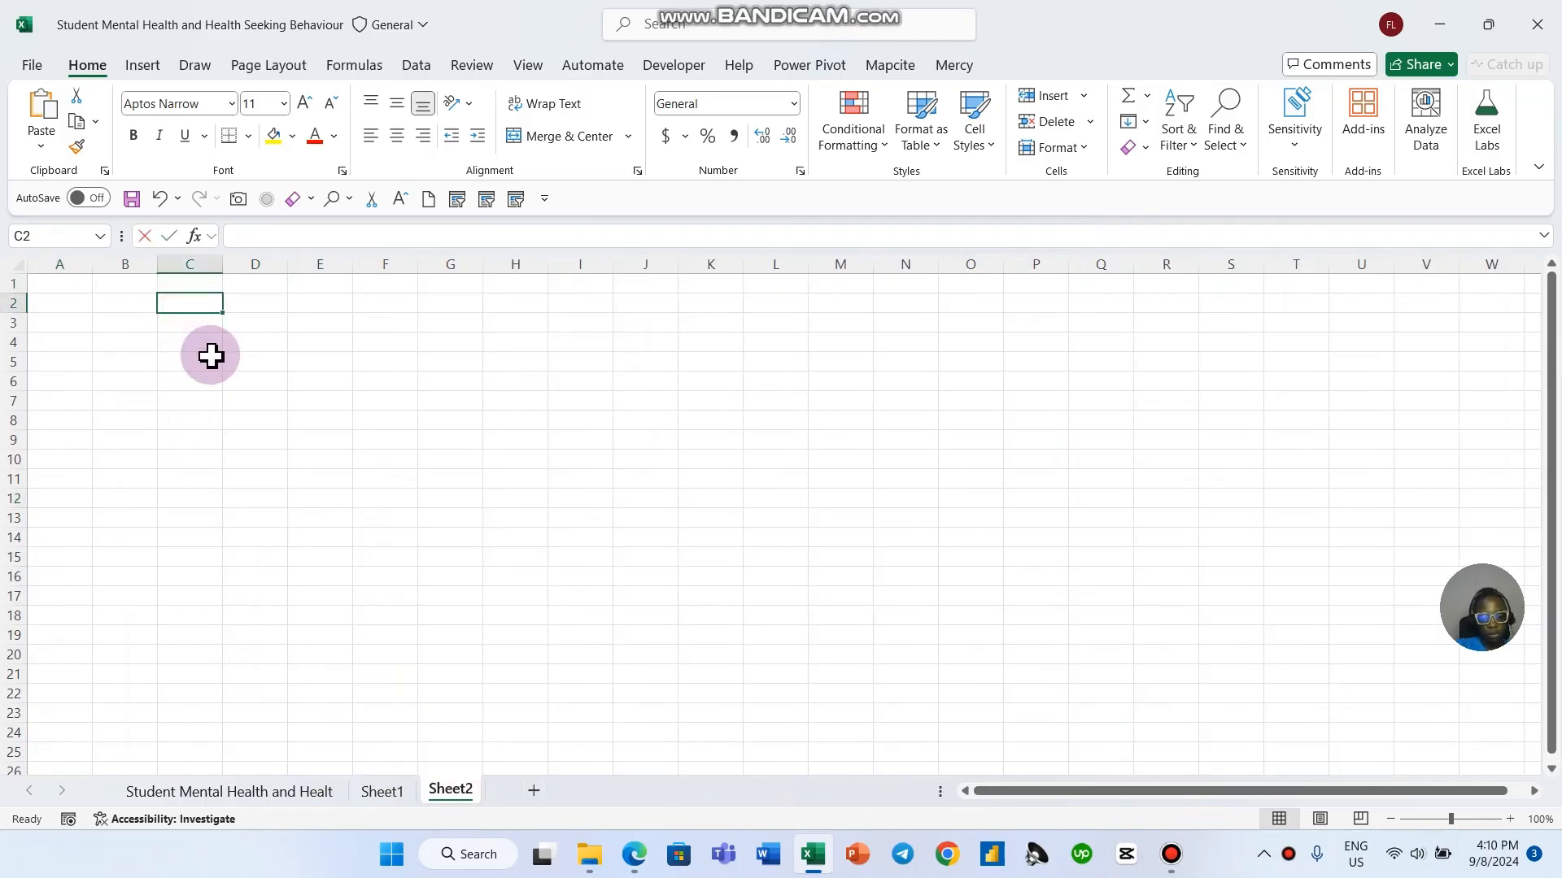
type("How")
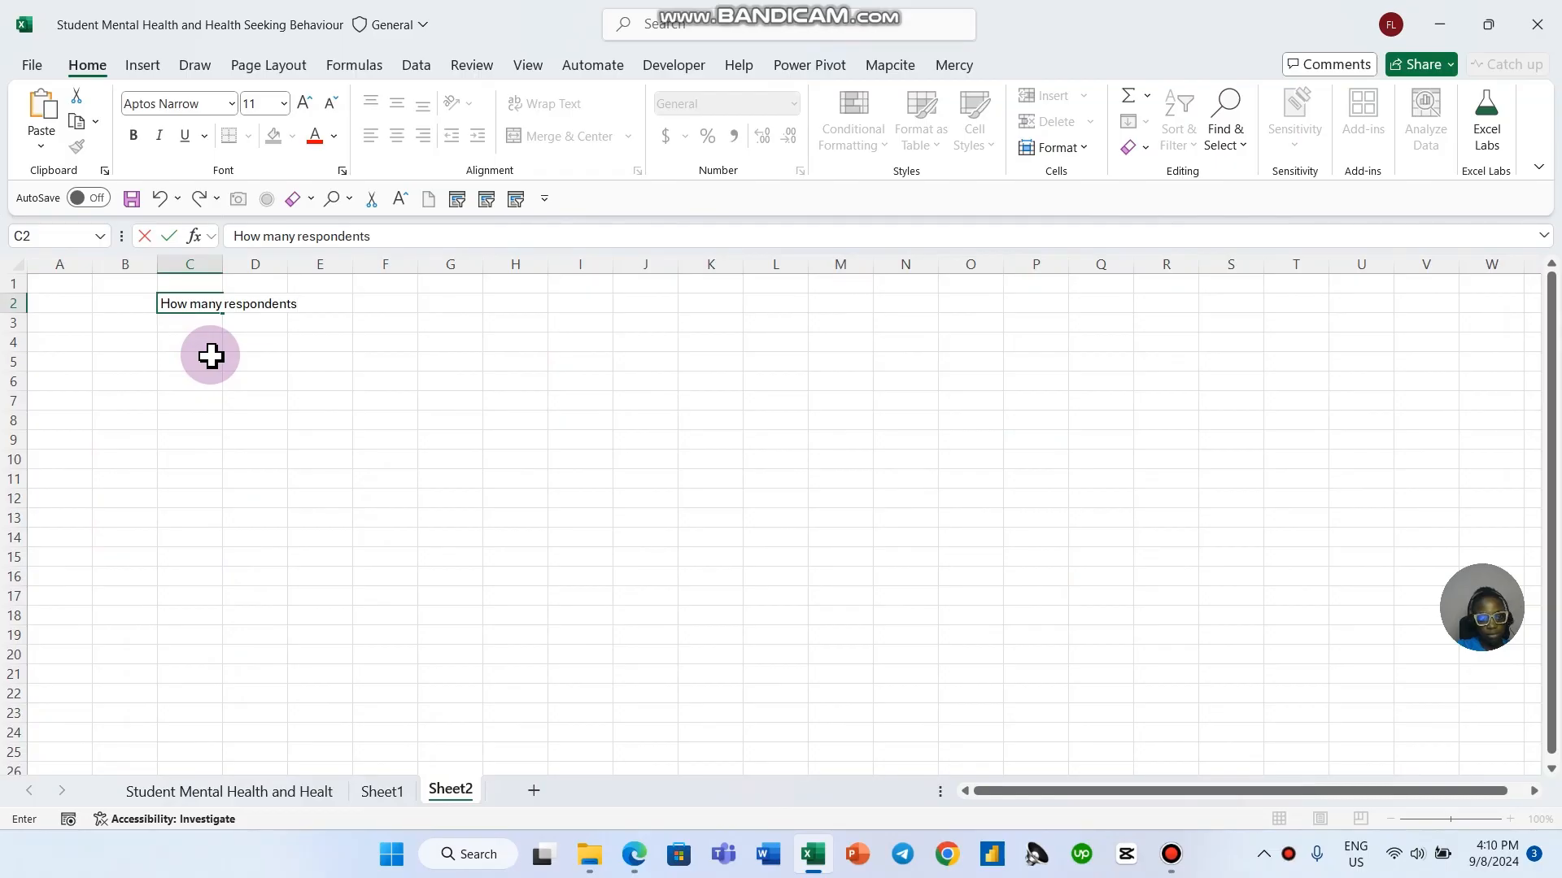
type("many respondents do we have")
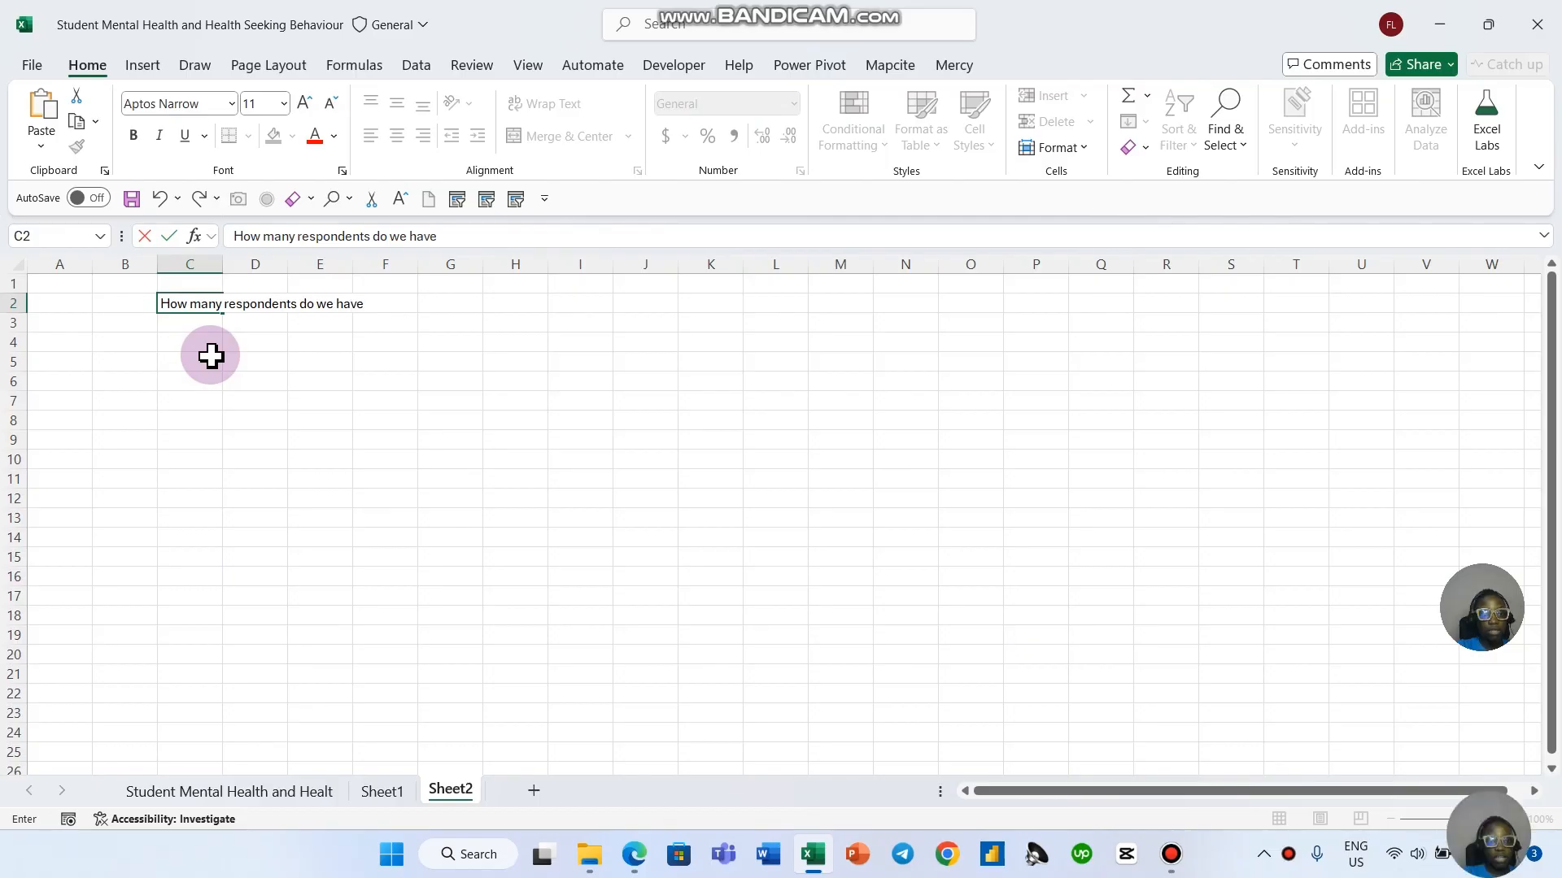
key("Tab")
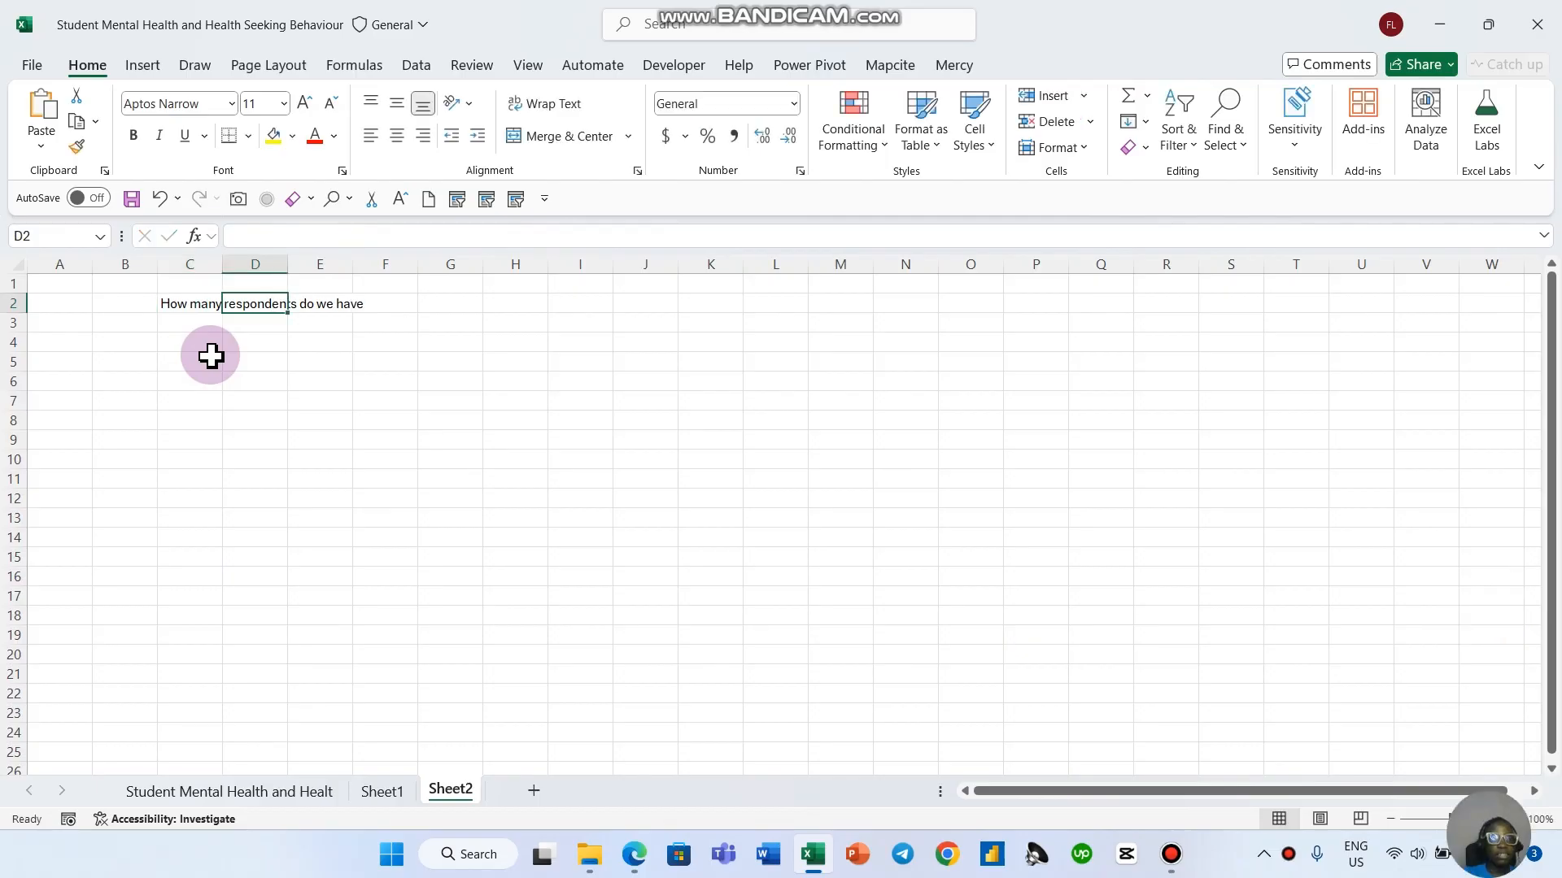
double_click(221, 264)
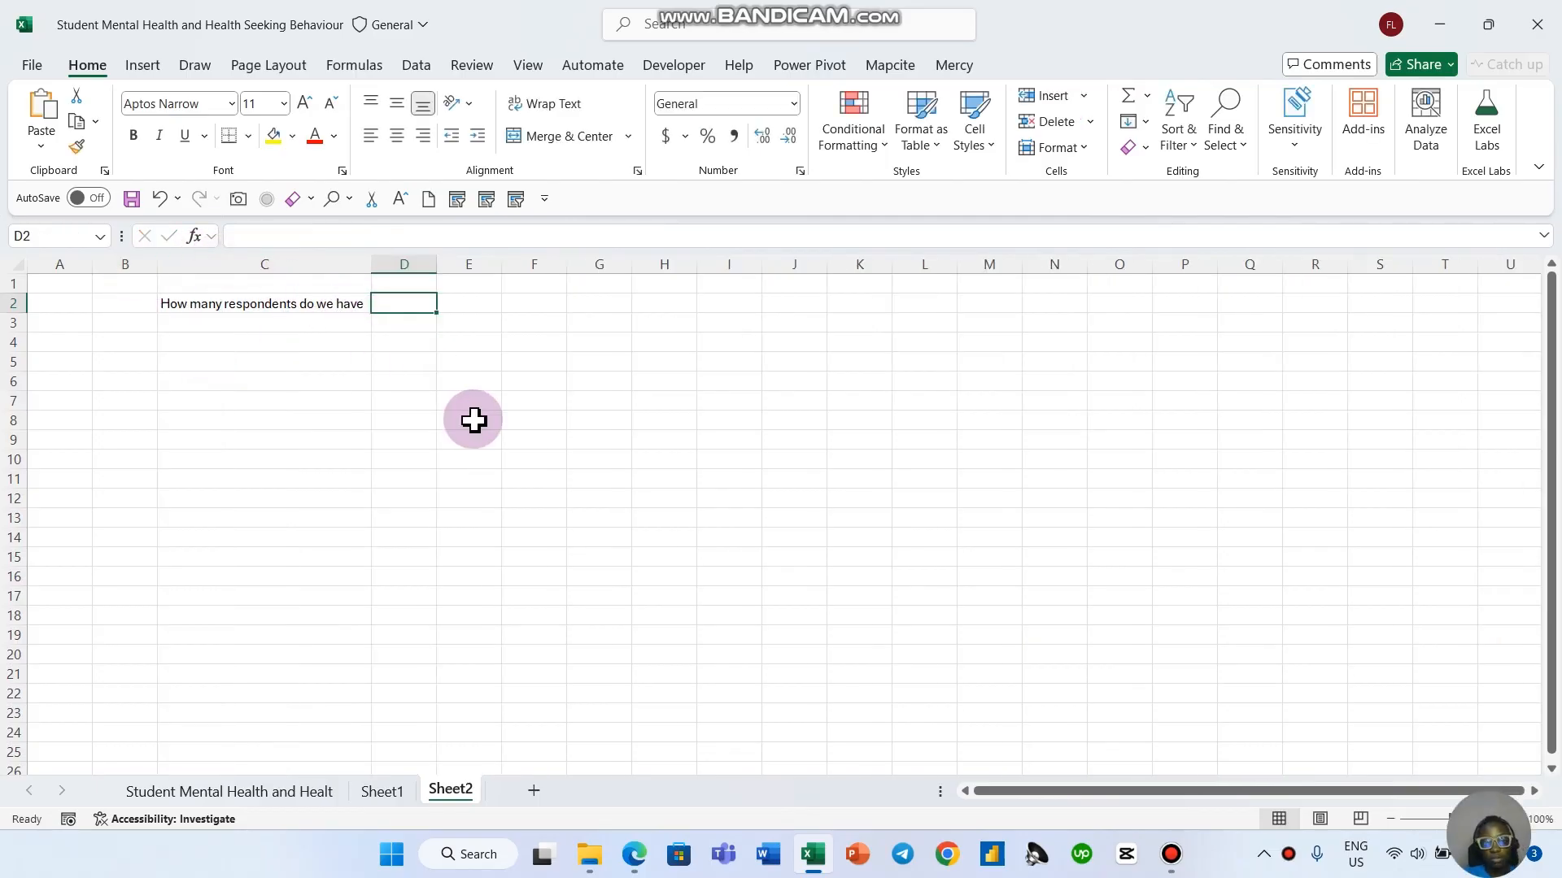
Step: In E2, enter a COUNT formula over the inter_dom values A2:A269 of the Student Mental Health and Healt sheet
key("Right")
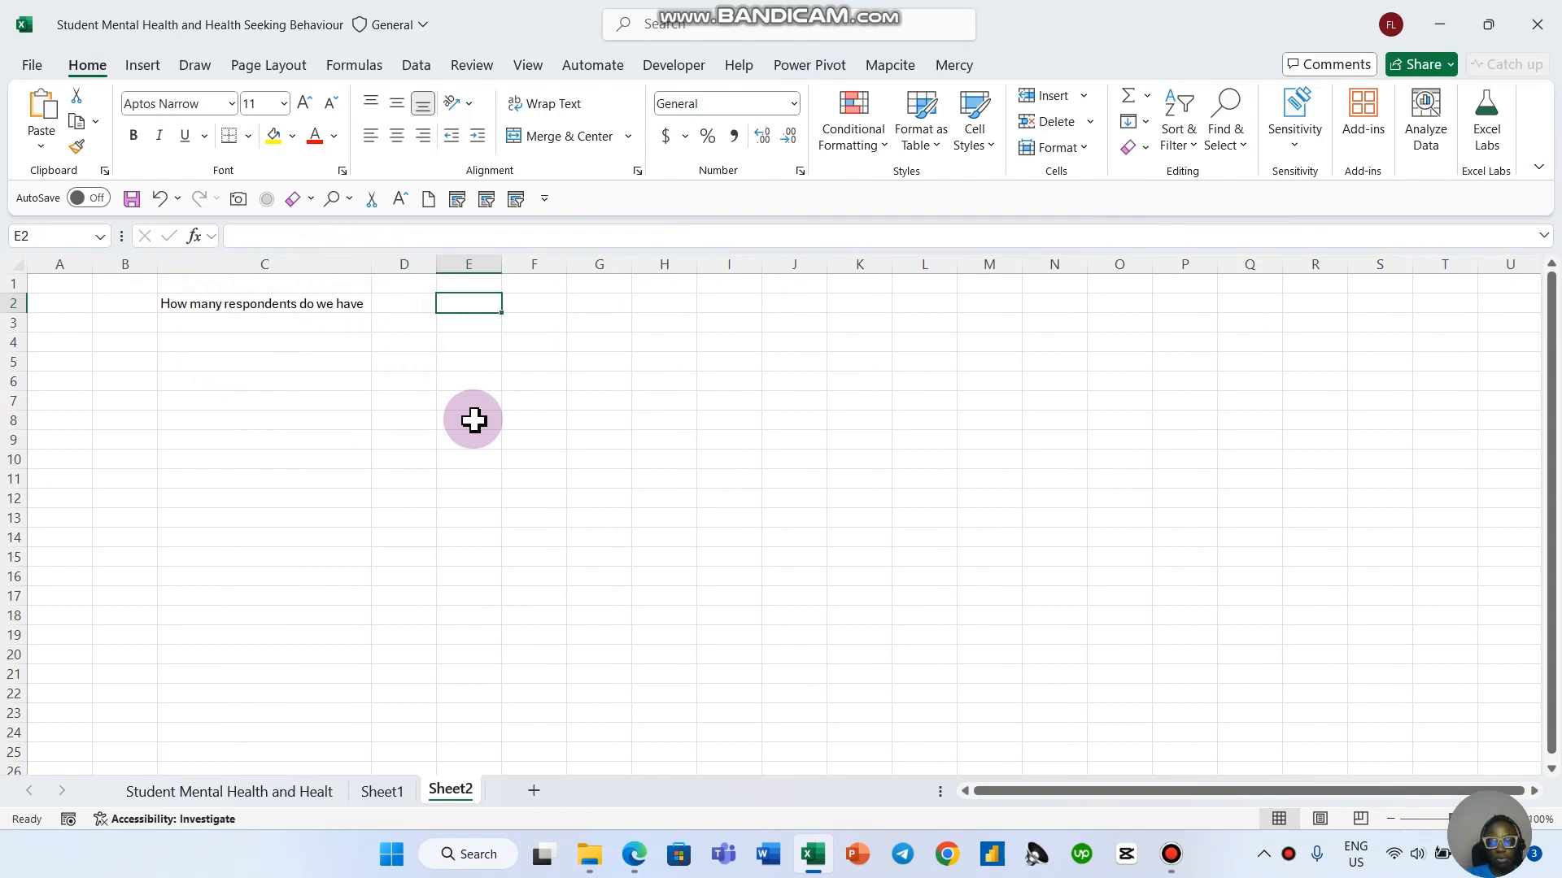
type("=coun")
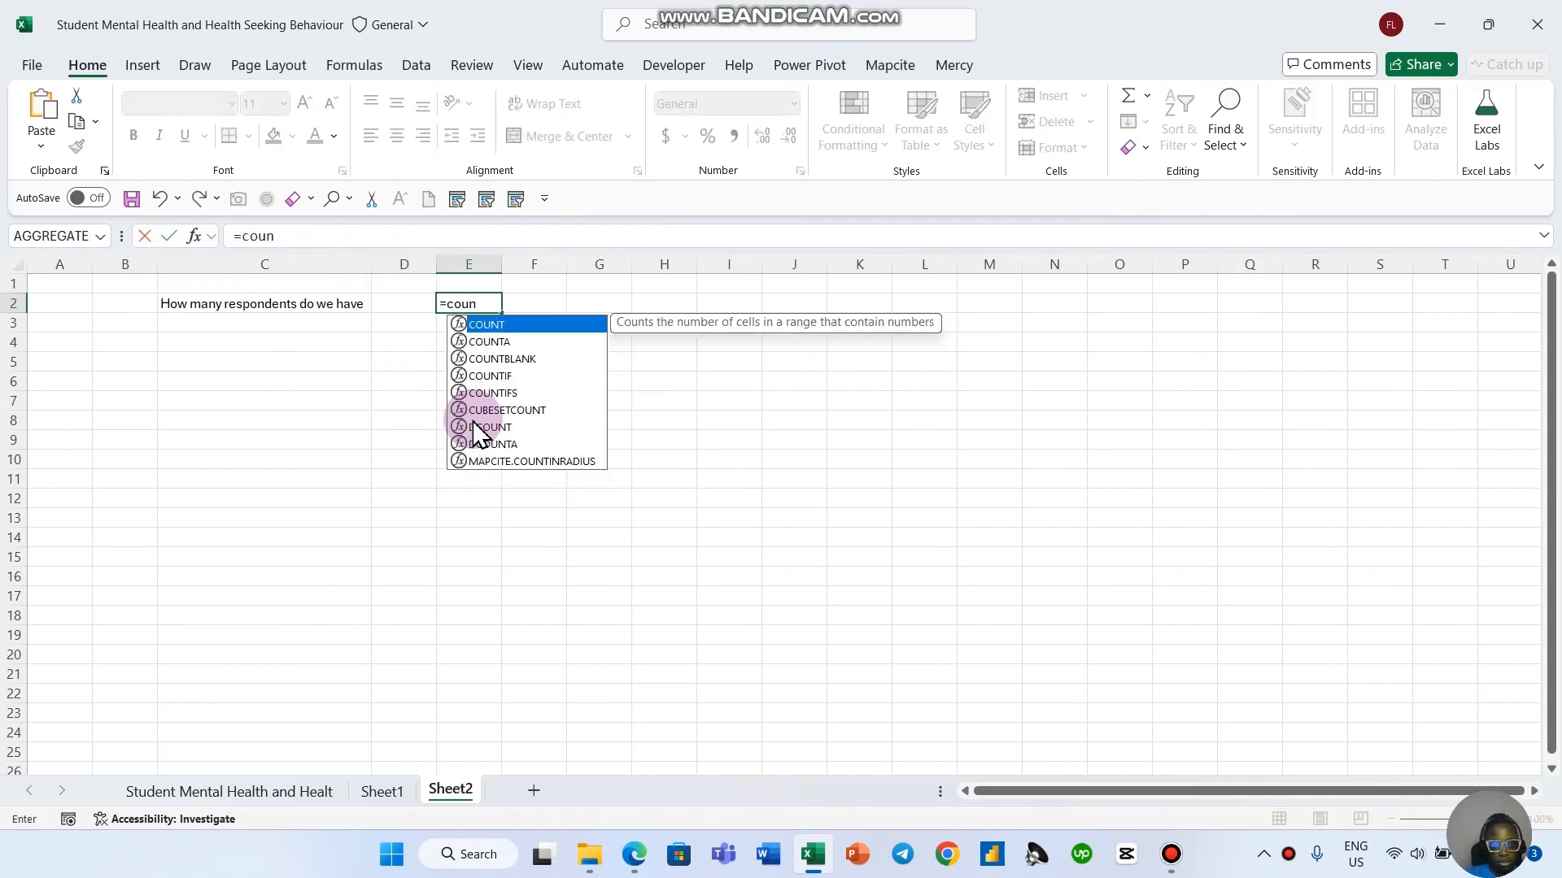
key("Tab")
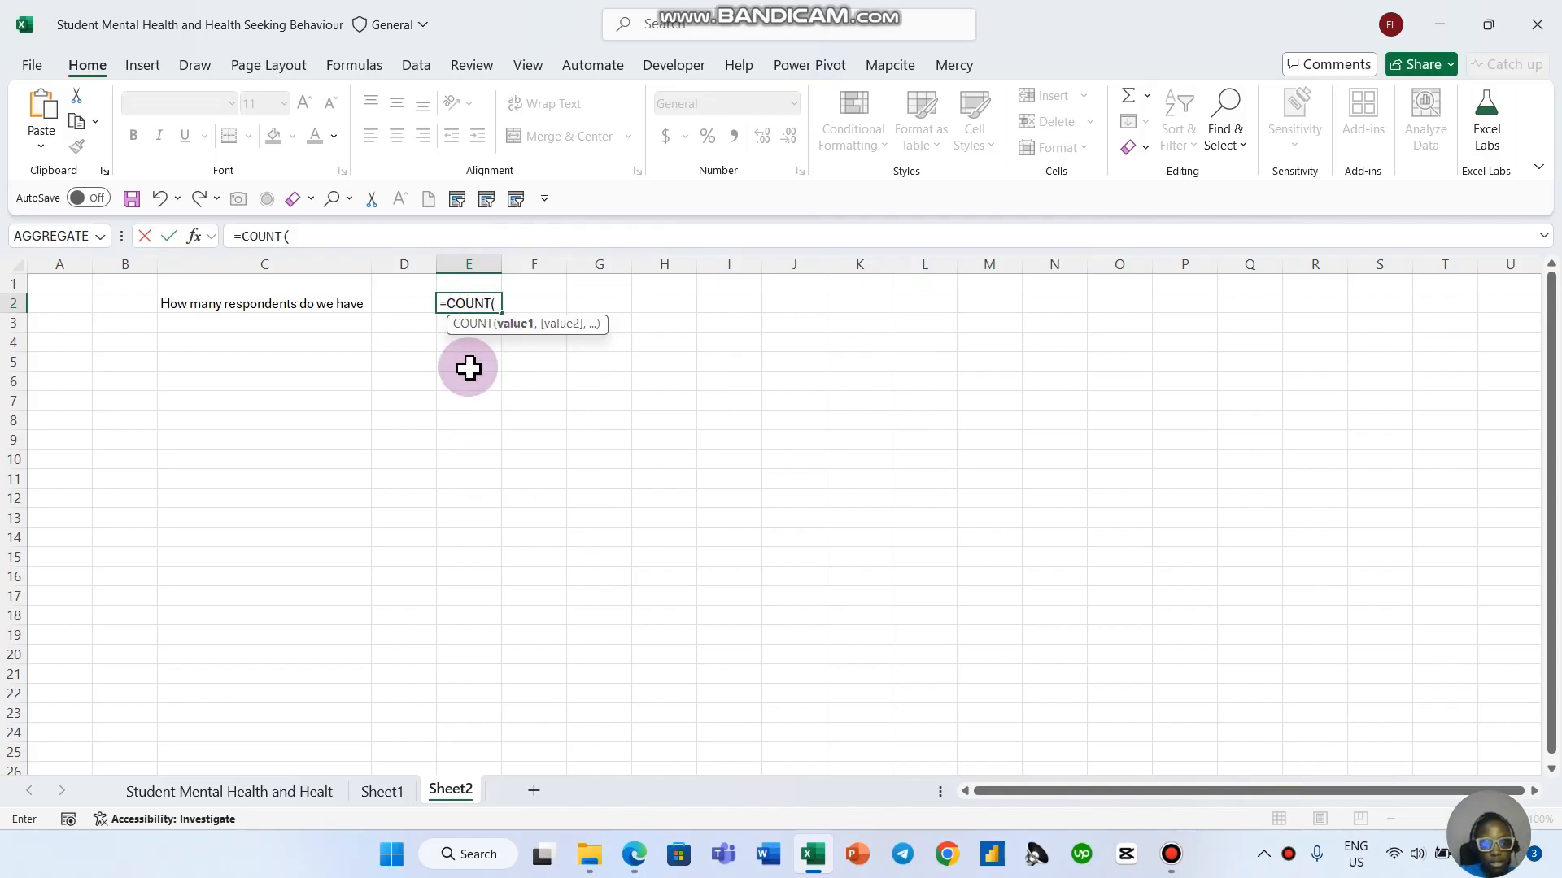
left_click(213, 793)
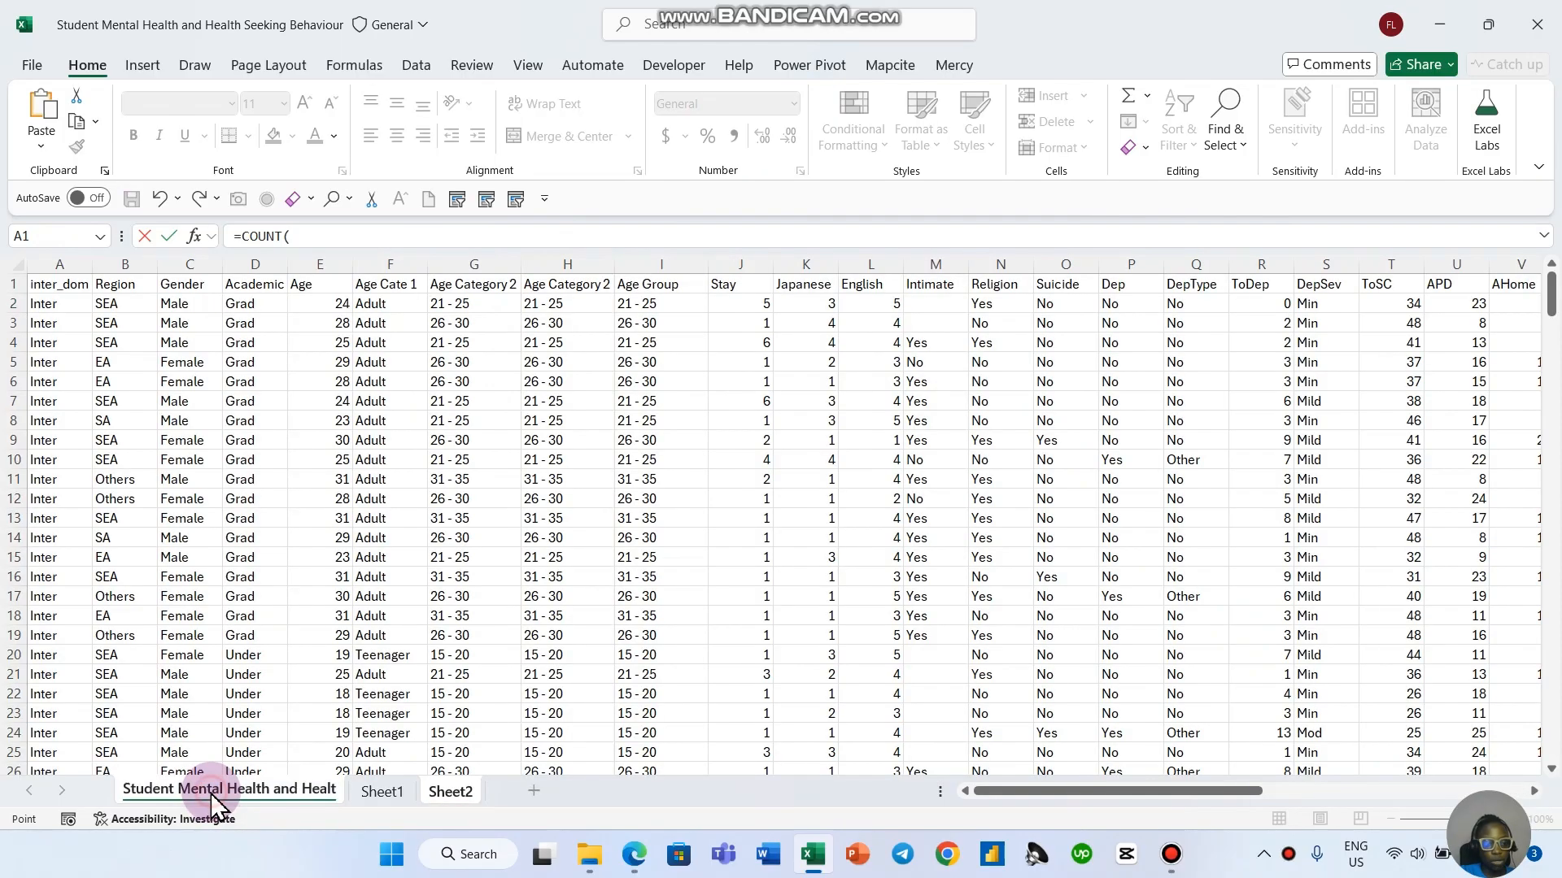
scroll(223, 562, "down", 9)
scroll(224, 563, "up", 9)
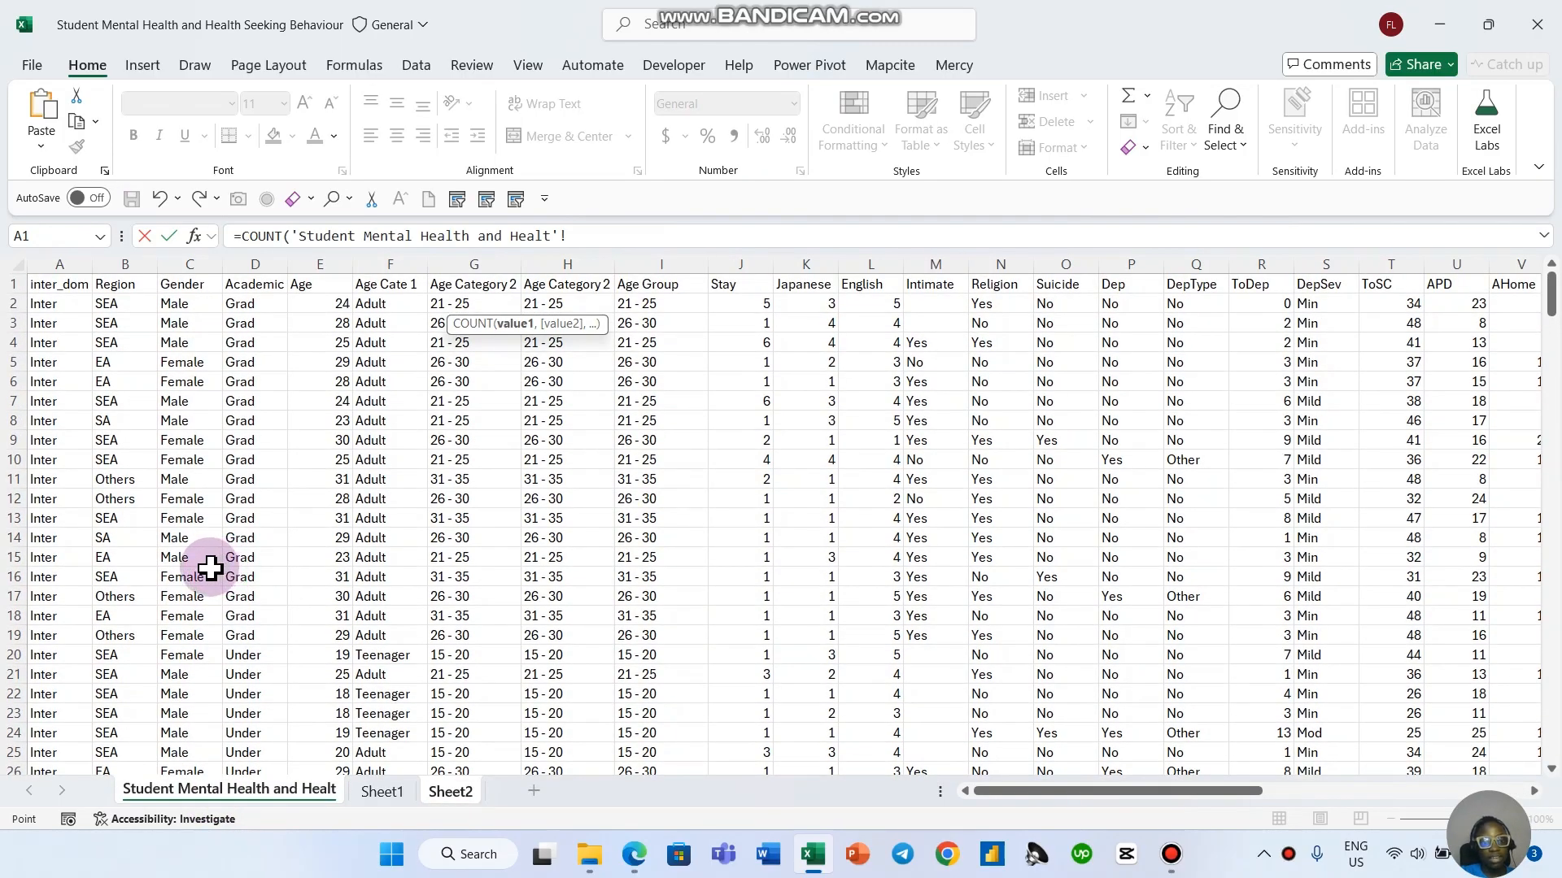
scroll(210, 567, "down", 3)
scroll(207, 569, "up", 3)
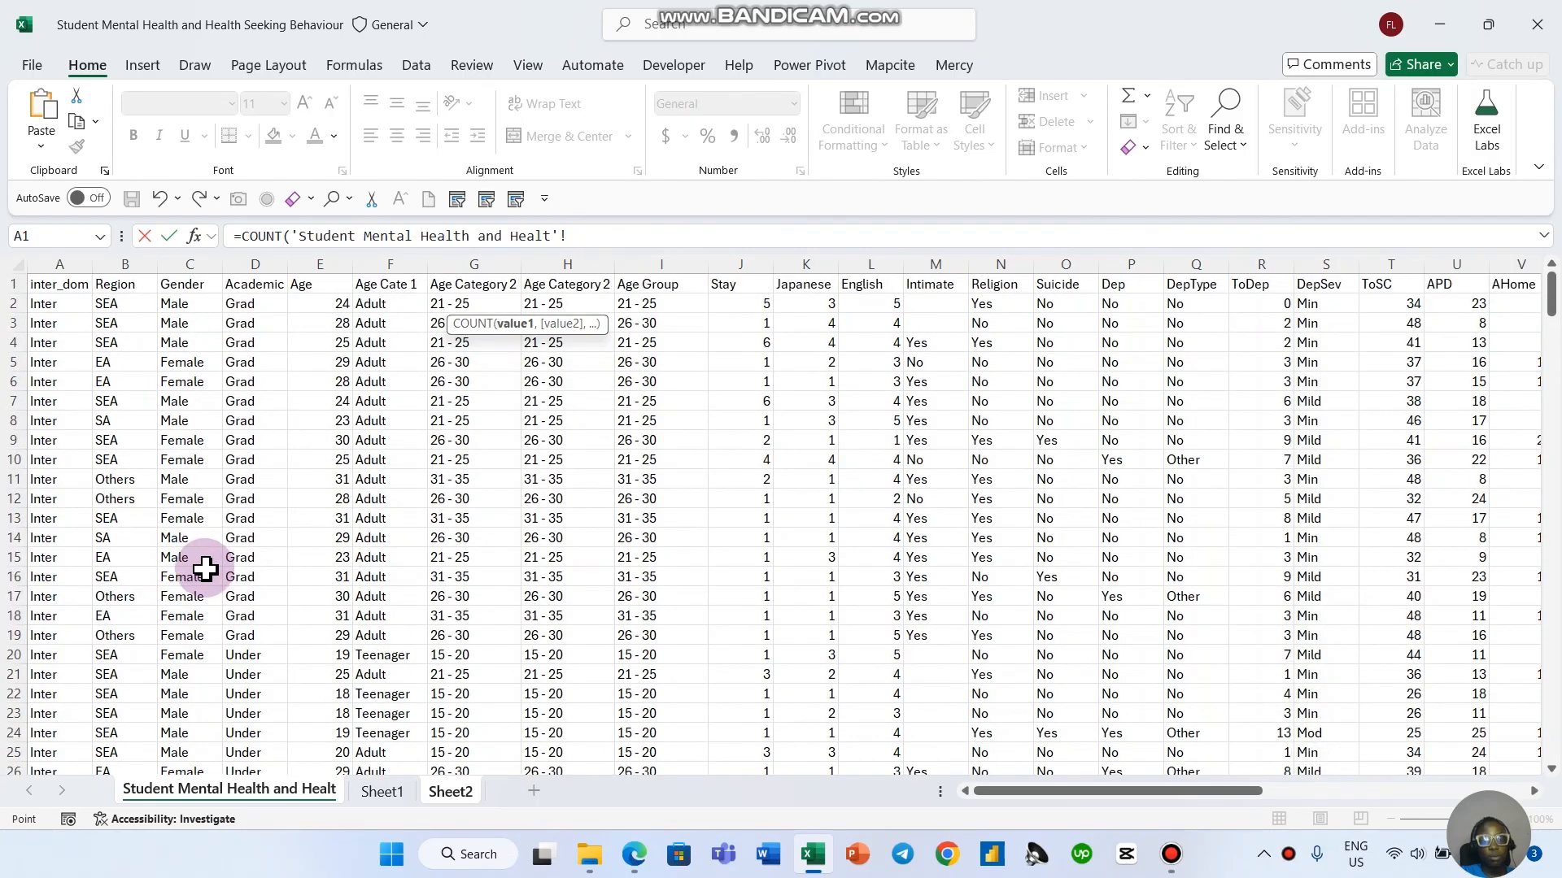
scroll(145, 391, "down", 20)
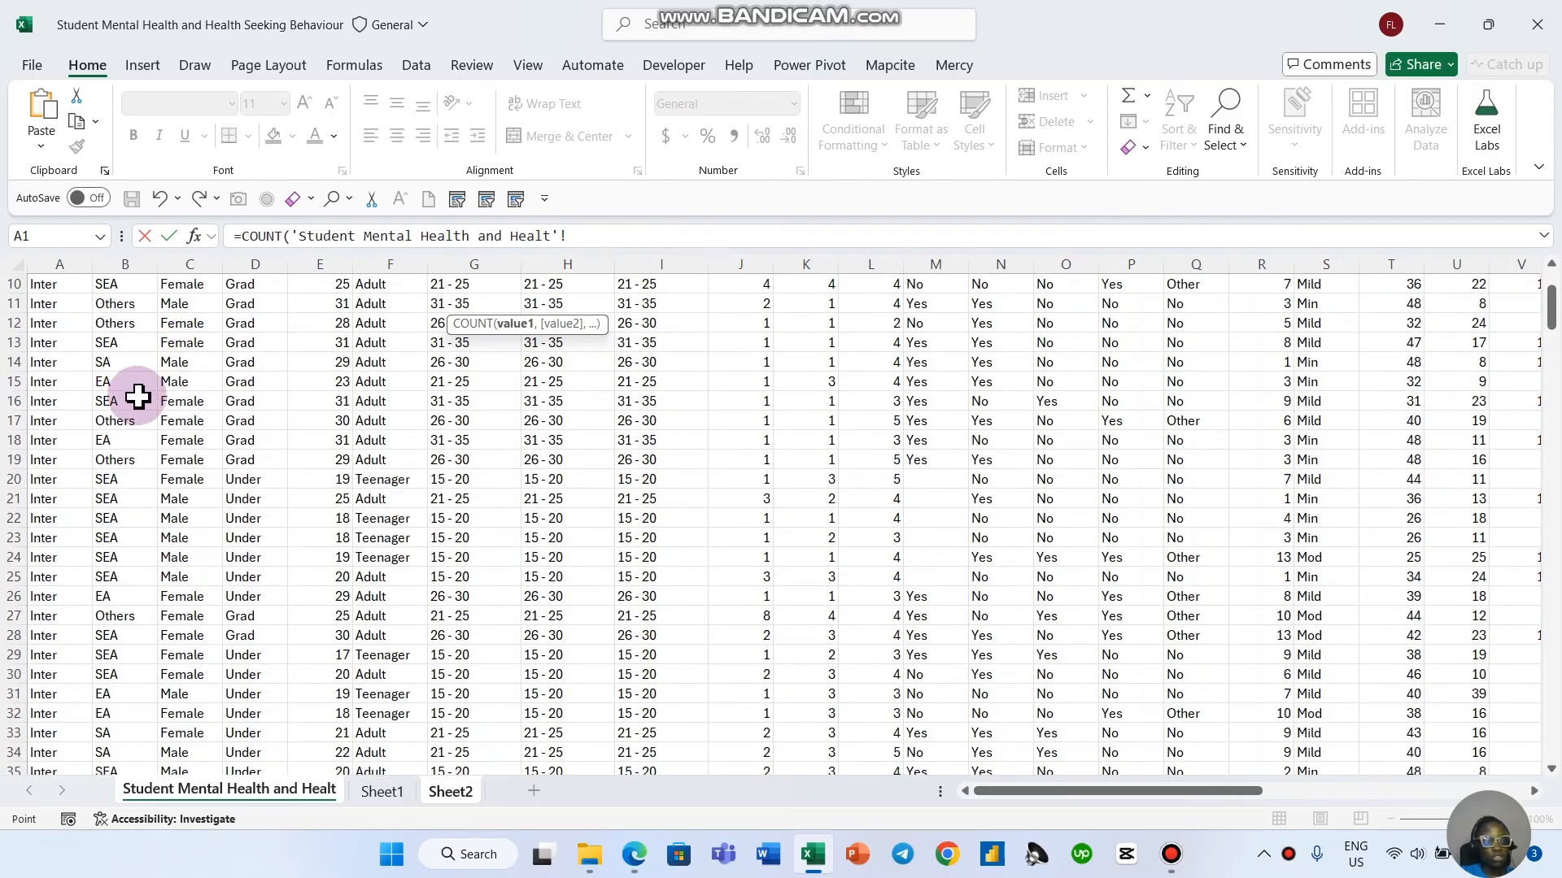
scroll(144, 415, "up", 20)
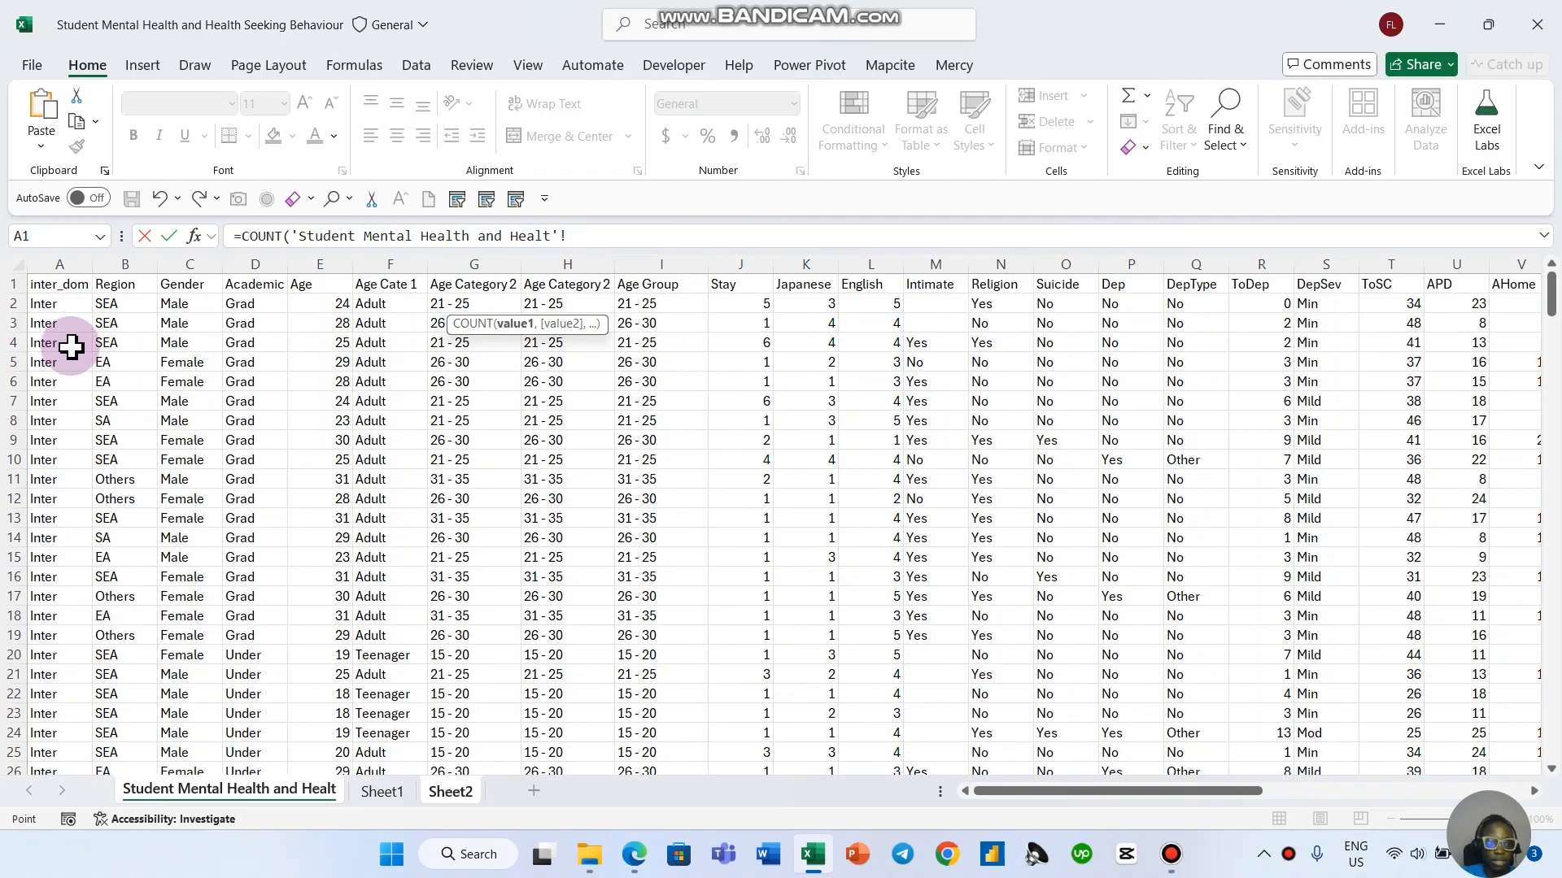
left_click(70, 312)
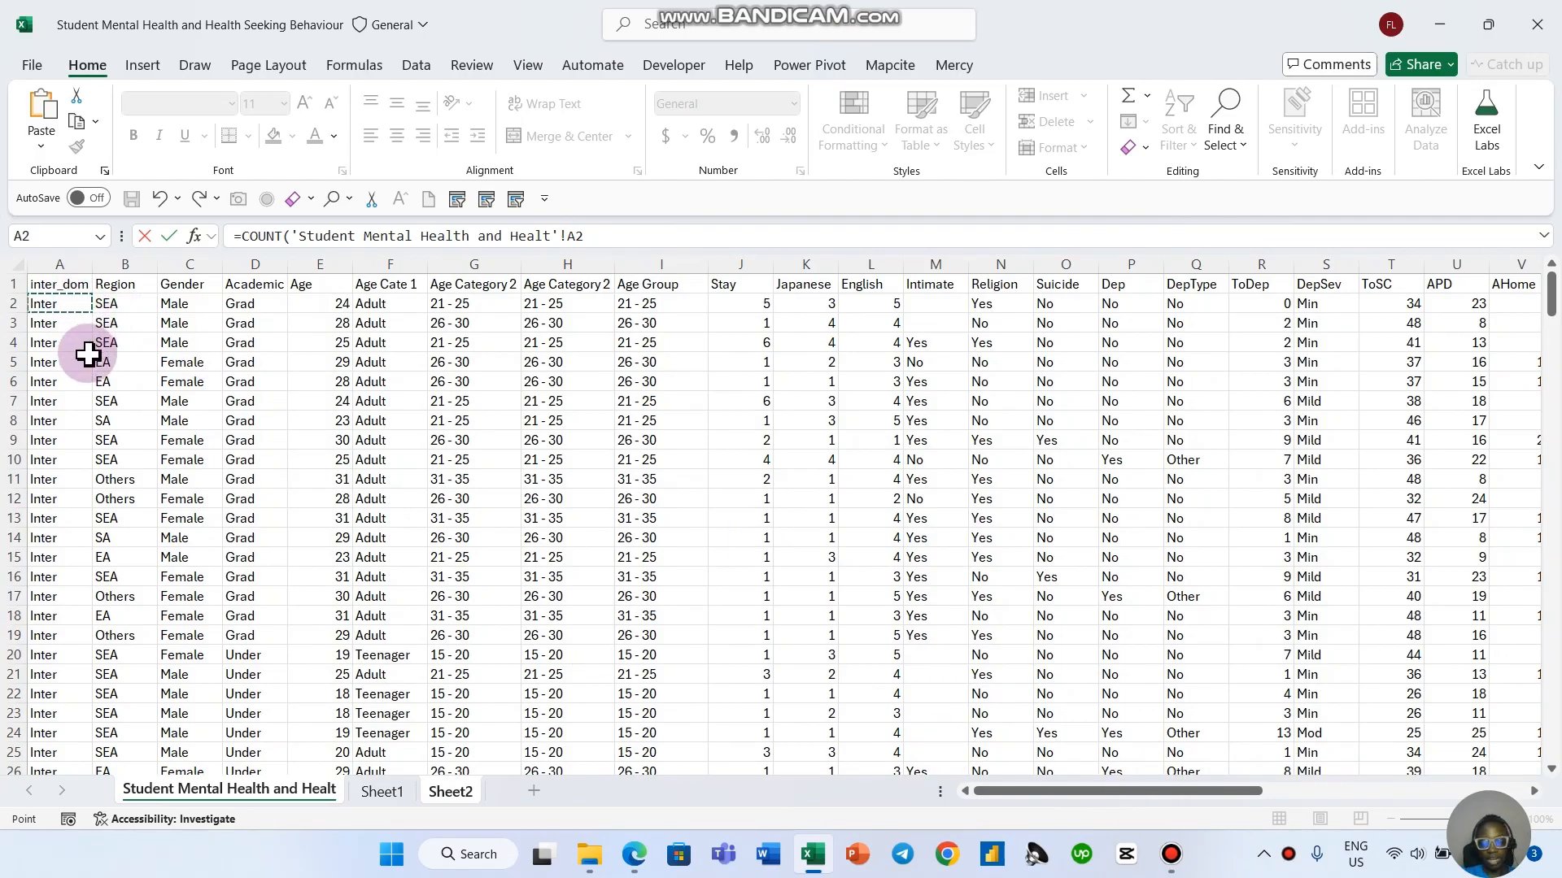
key("ctrl+shift+Down")
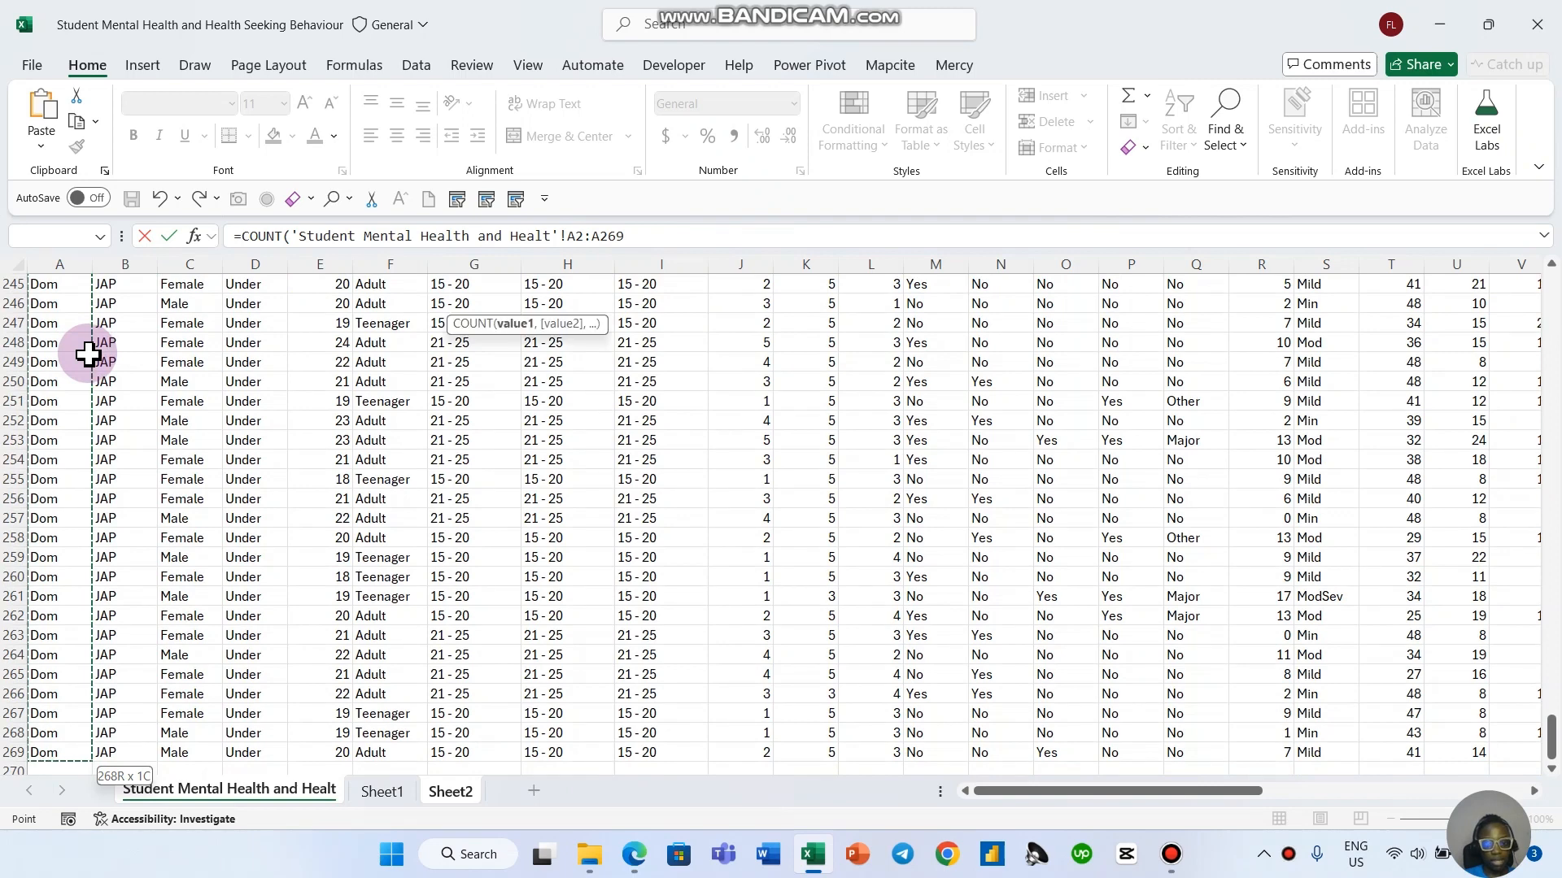
key("Return")
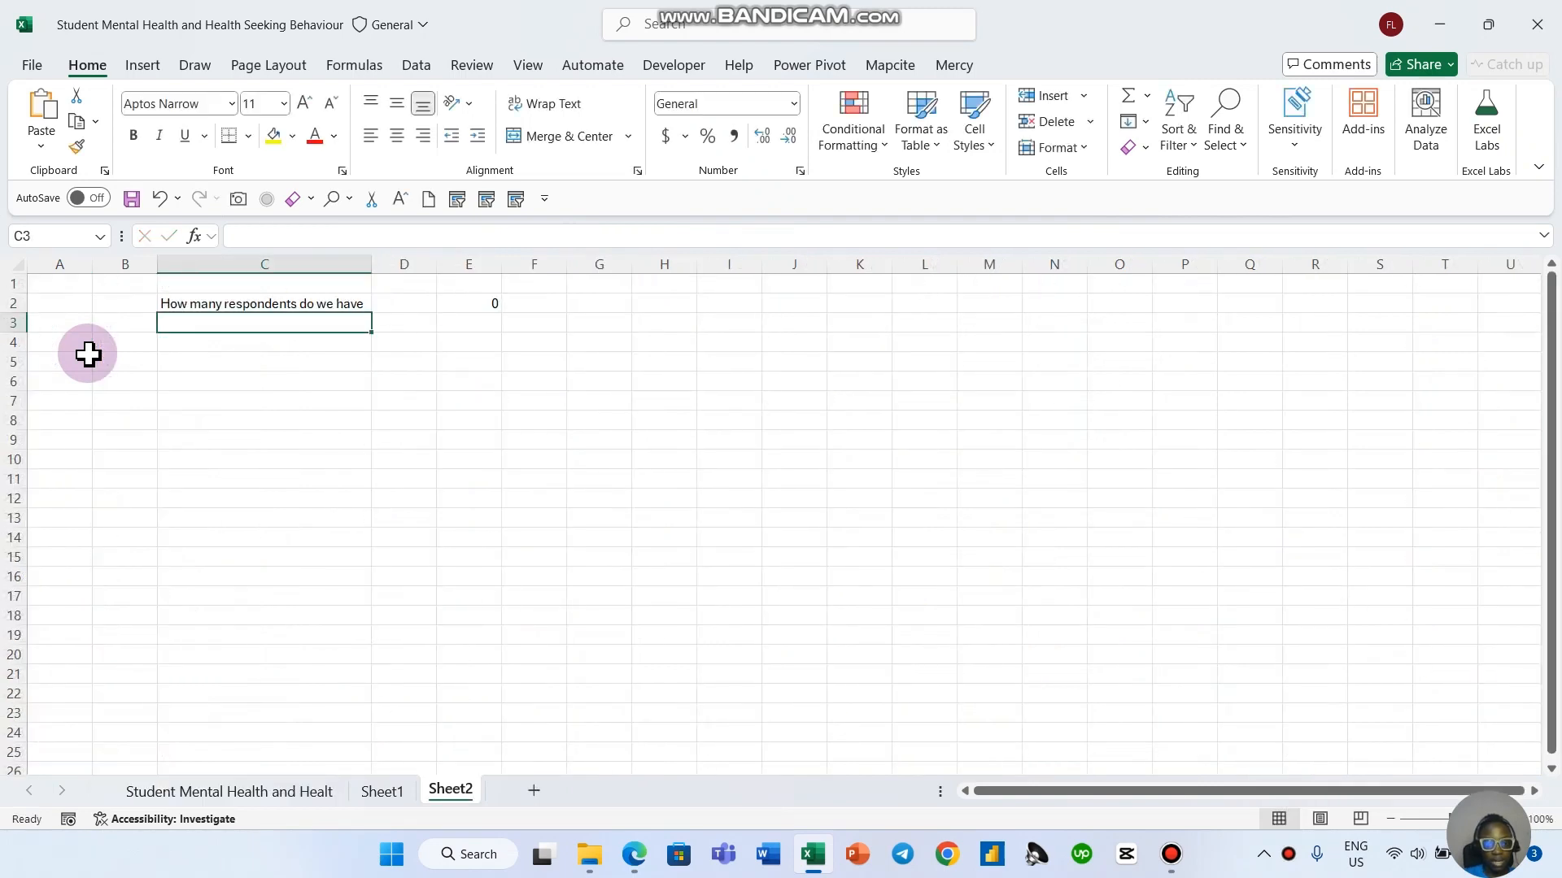
Step: Review the COUNT formula in E2 and inspect the Age column at the start of the student data
left_click(457, 288)
left_click(466, 306)
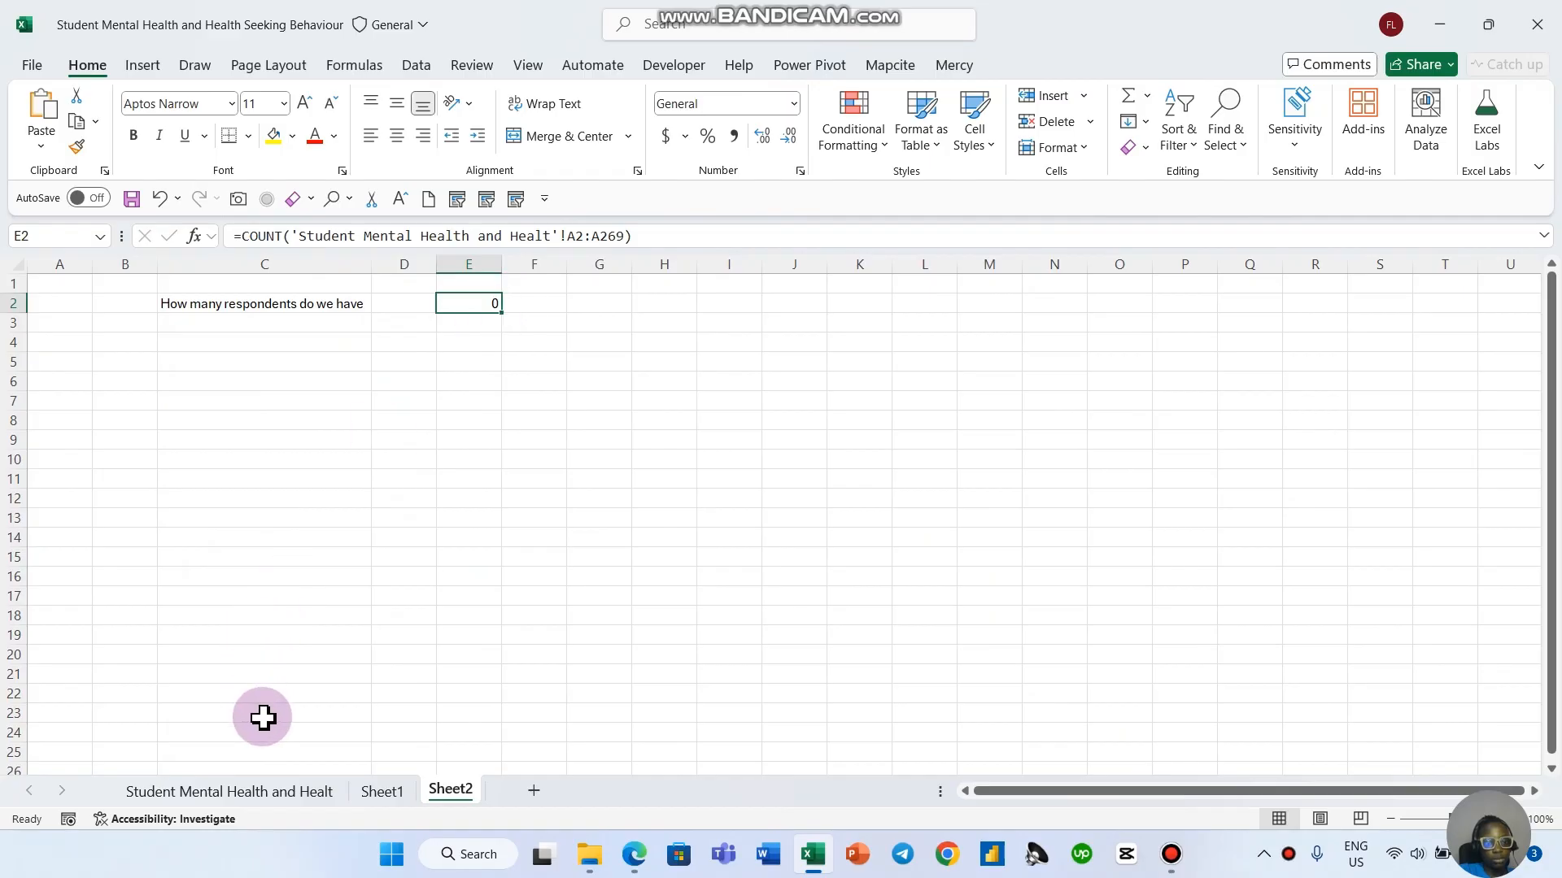
left_click(281, 793)
scroll(284, 565, "up", 15)
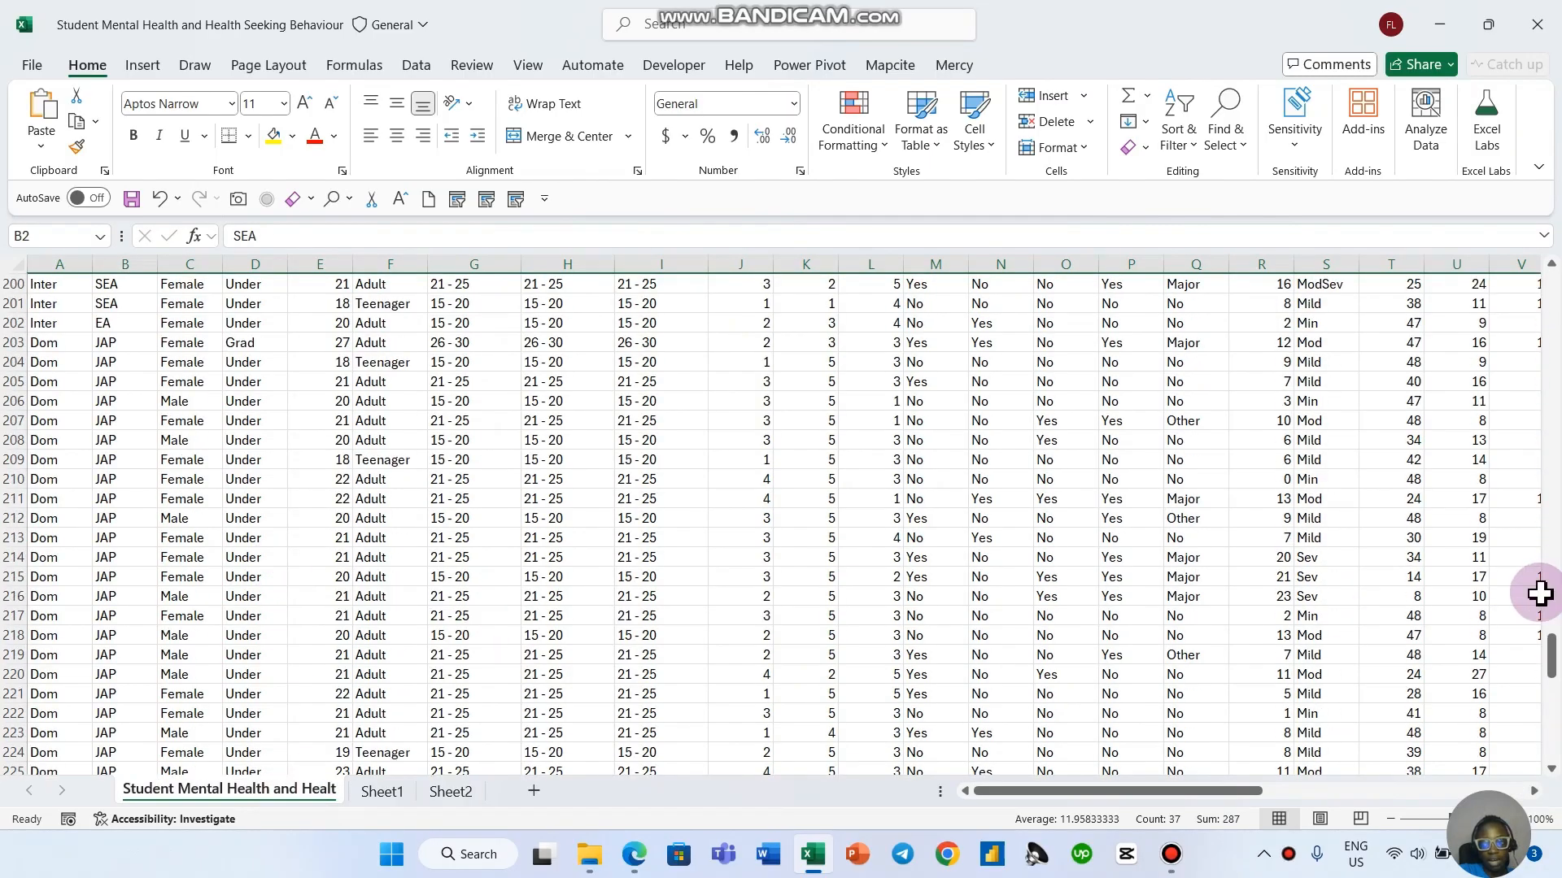
left_click_drag(1552, 675, 1550, 281)
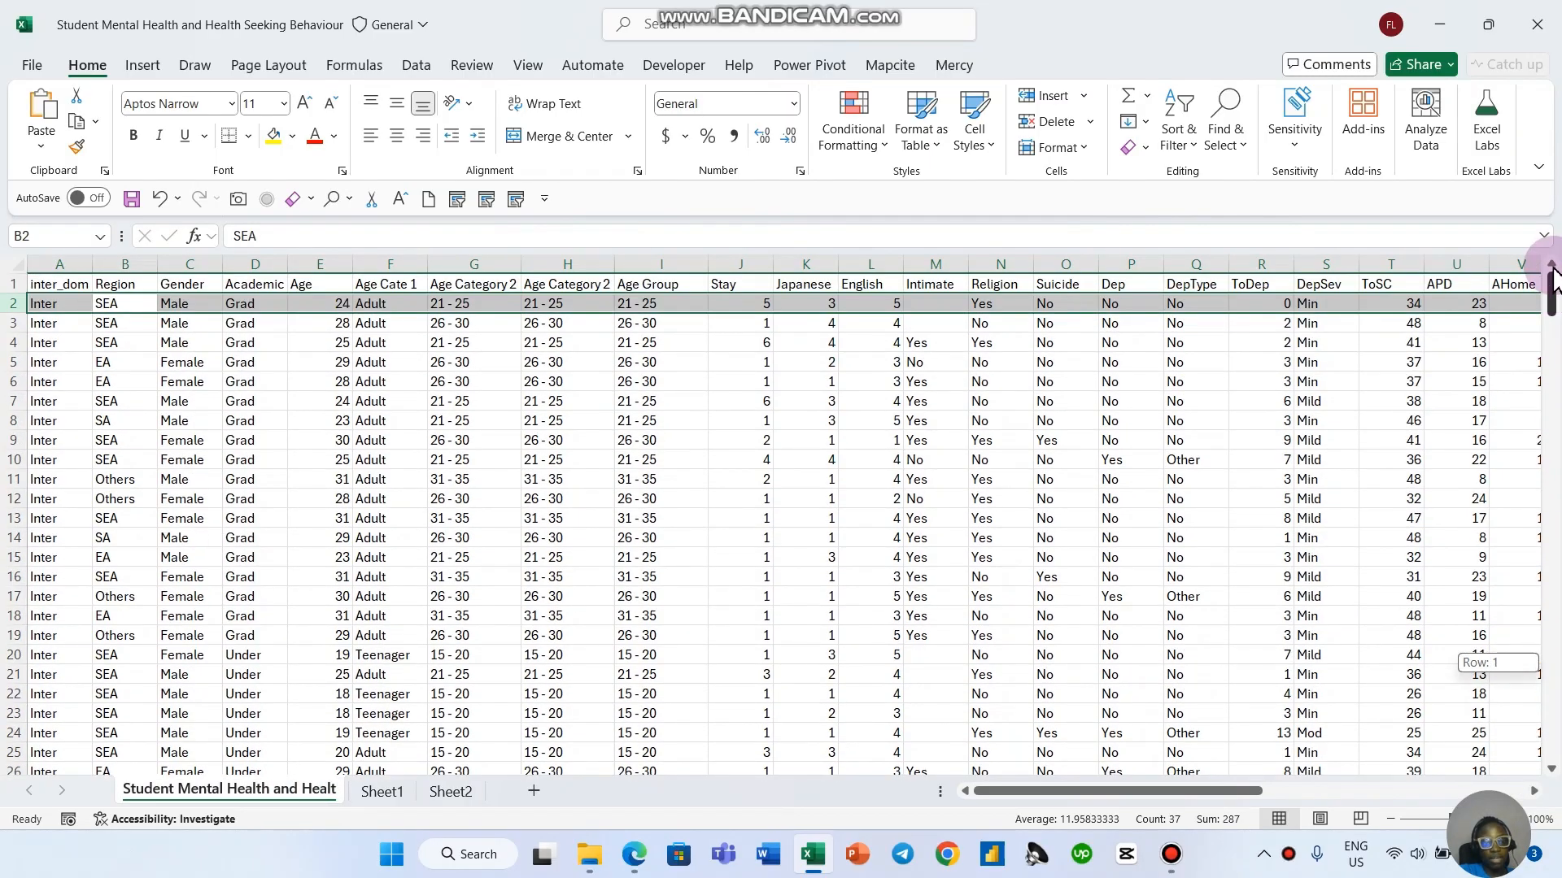
left_click(337, 345)
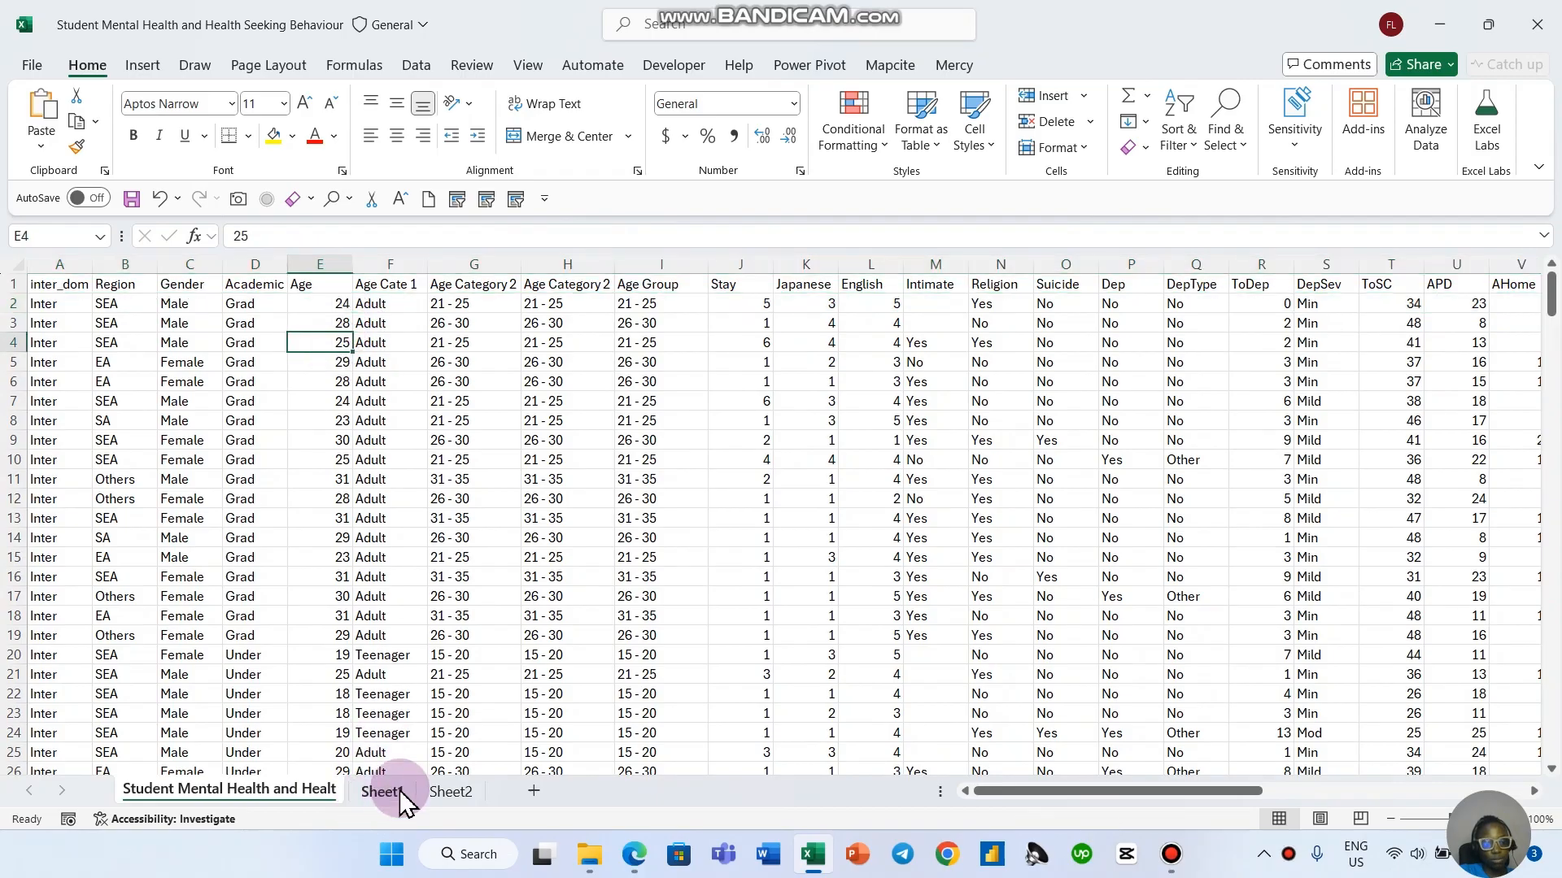
Step: In F2 of Sheet2, enter a COUNT formula over the ages E2:E269 of the Student Mental Health and Healt sheet and review it
left_click(439, 799)
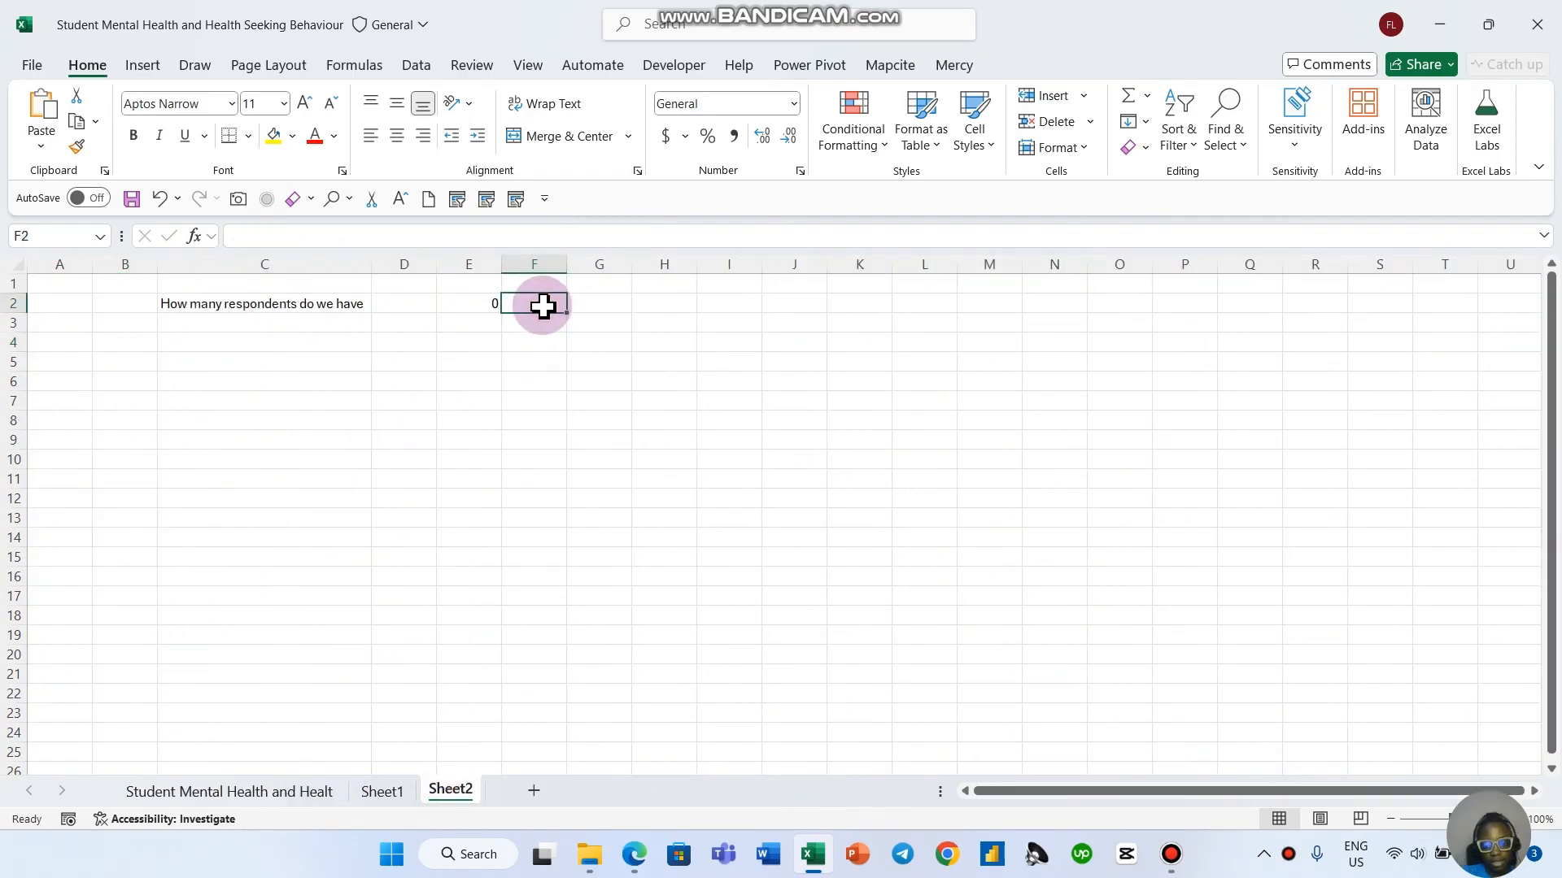
type("=COUNT(")
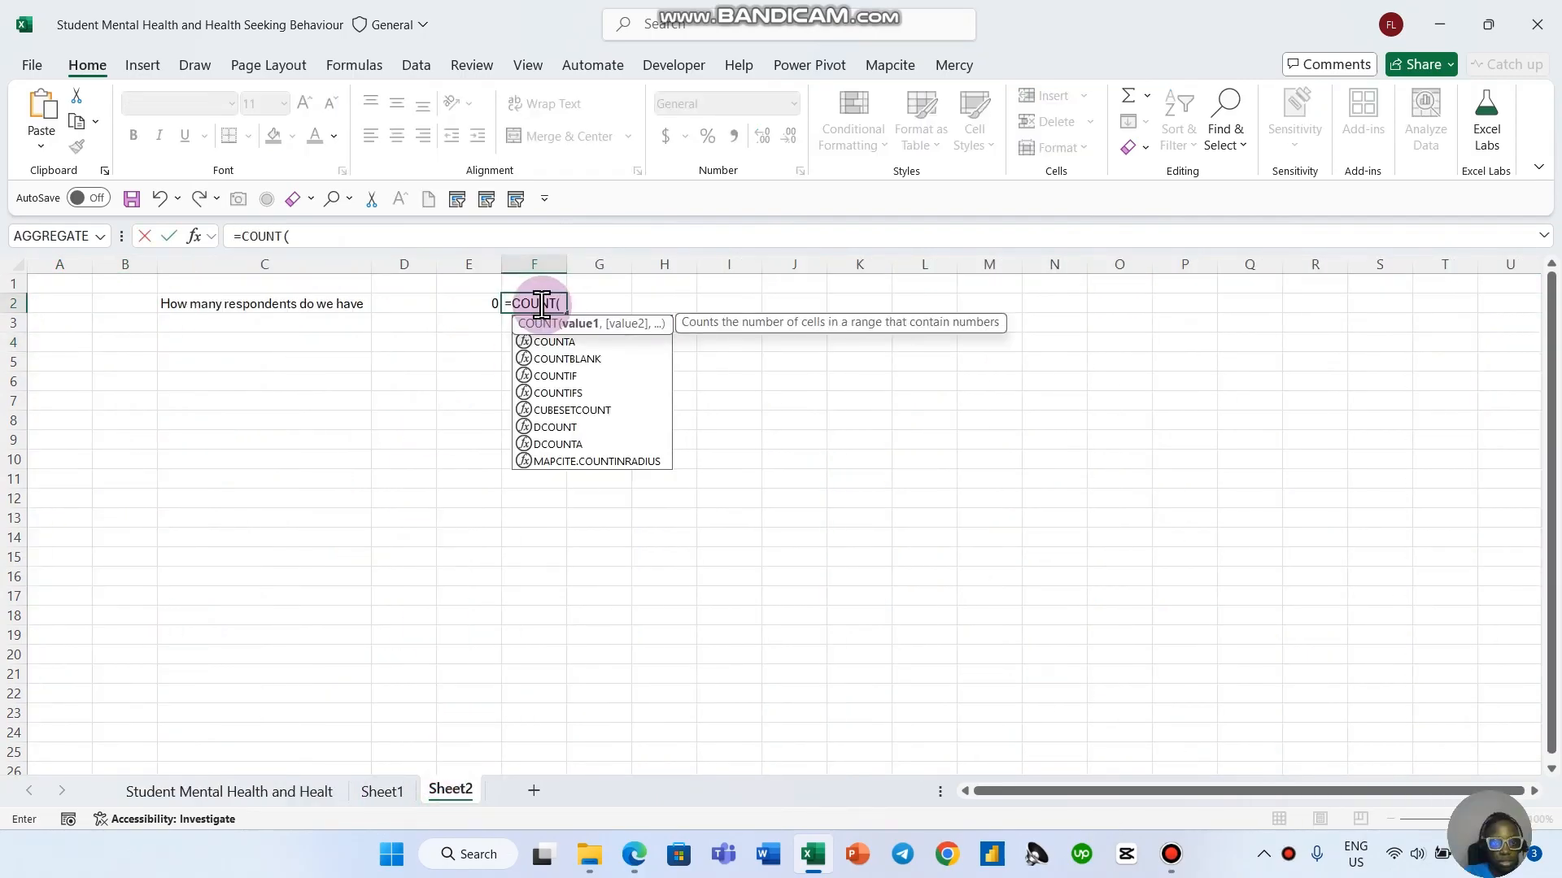
left_click(289, 793)
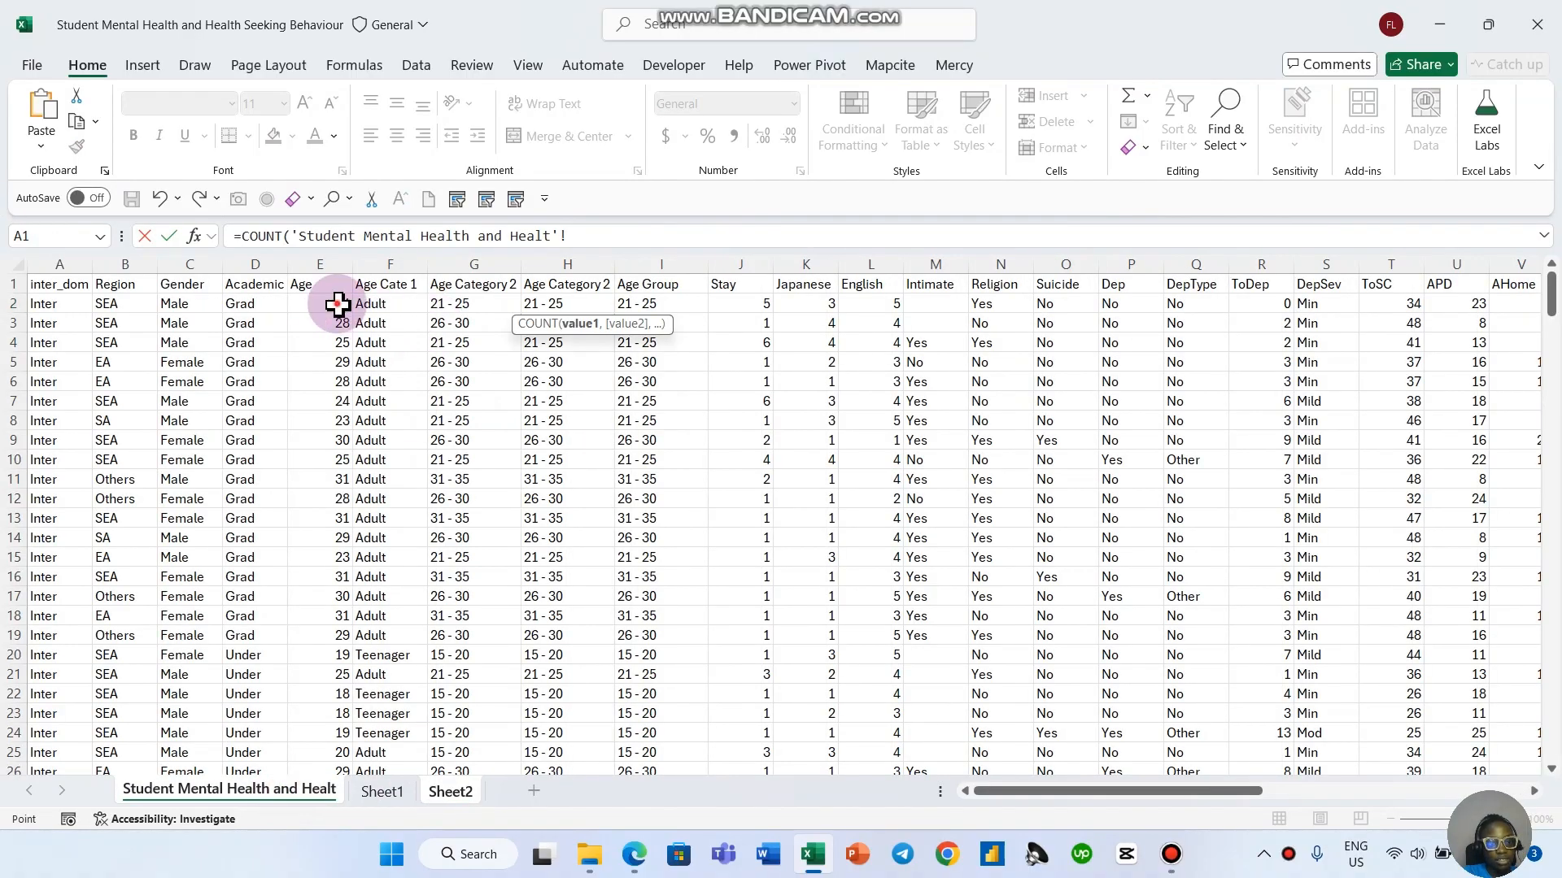
key("ctrl+shift+Down")
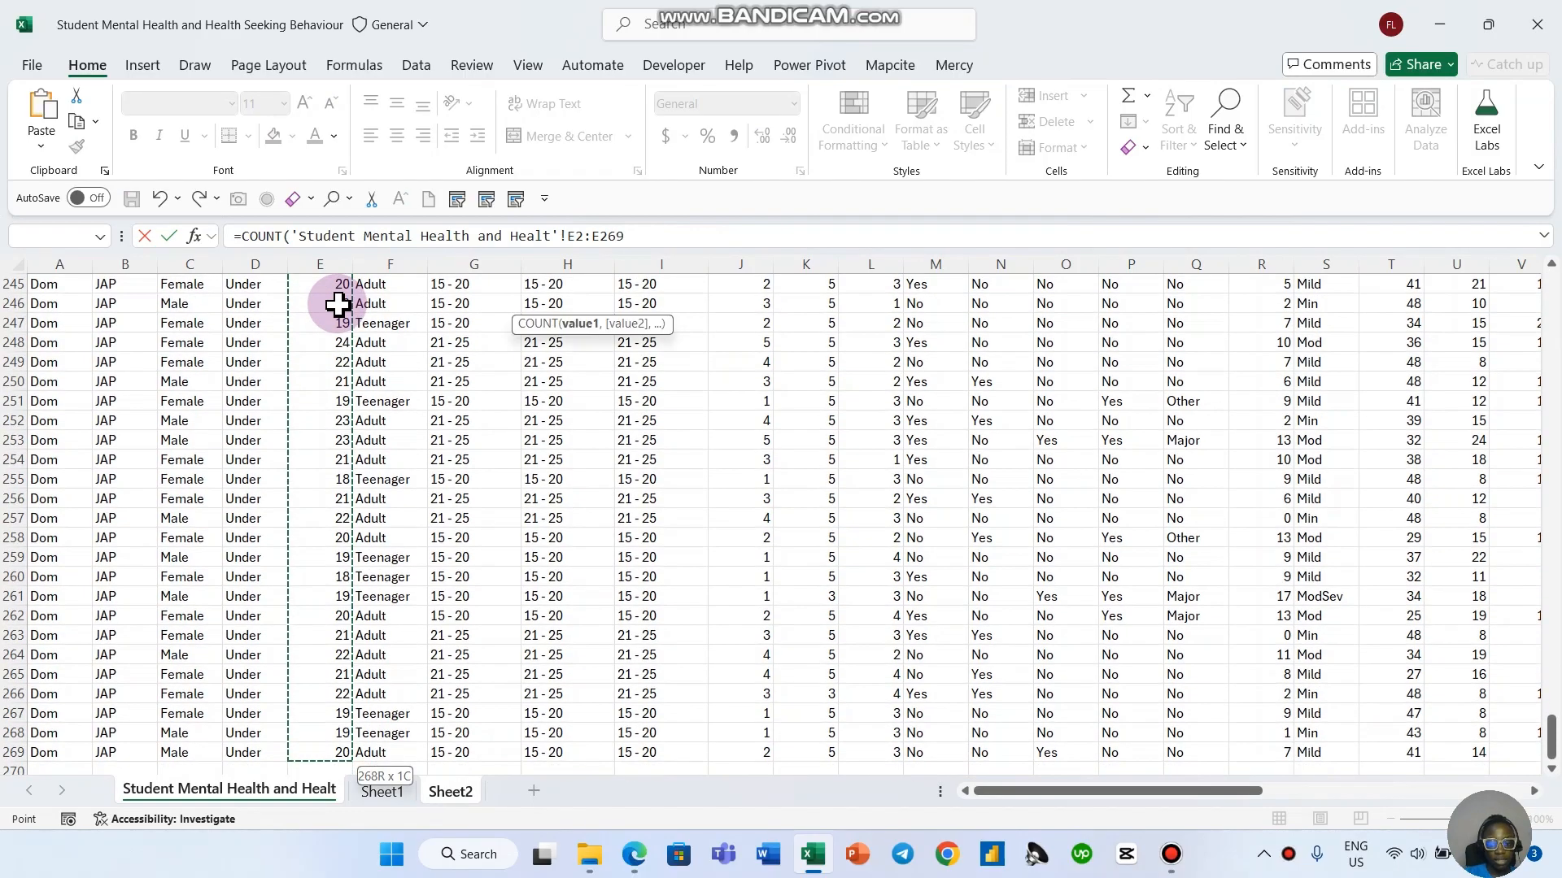
key("Return")
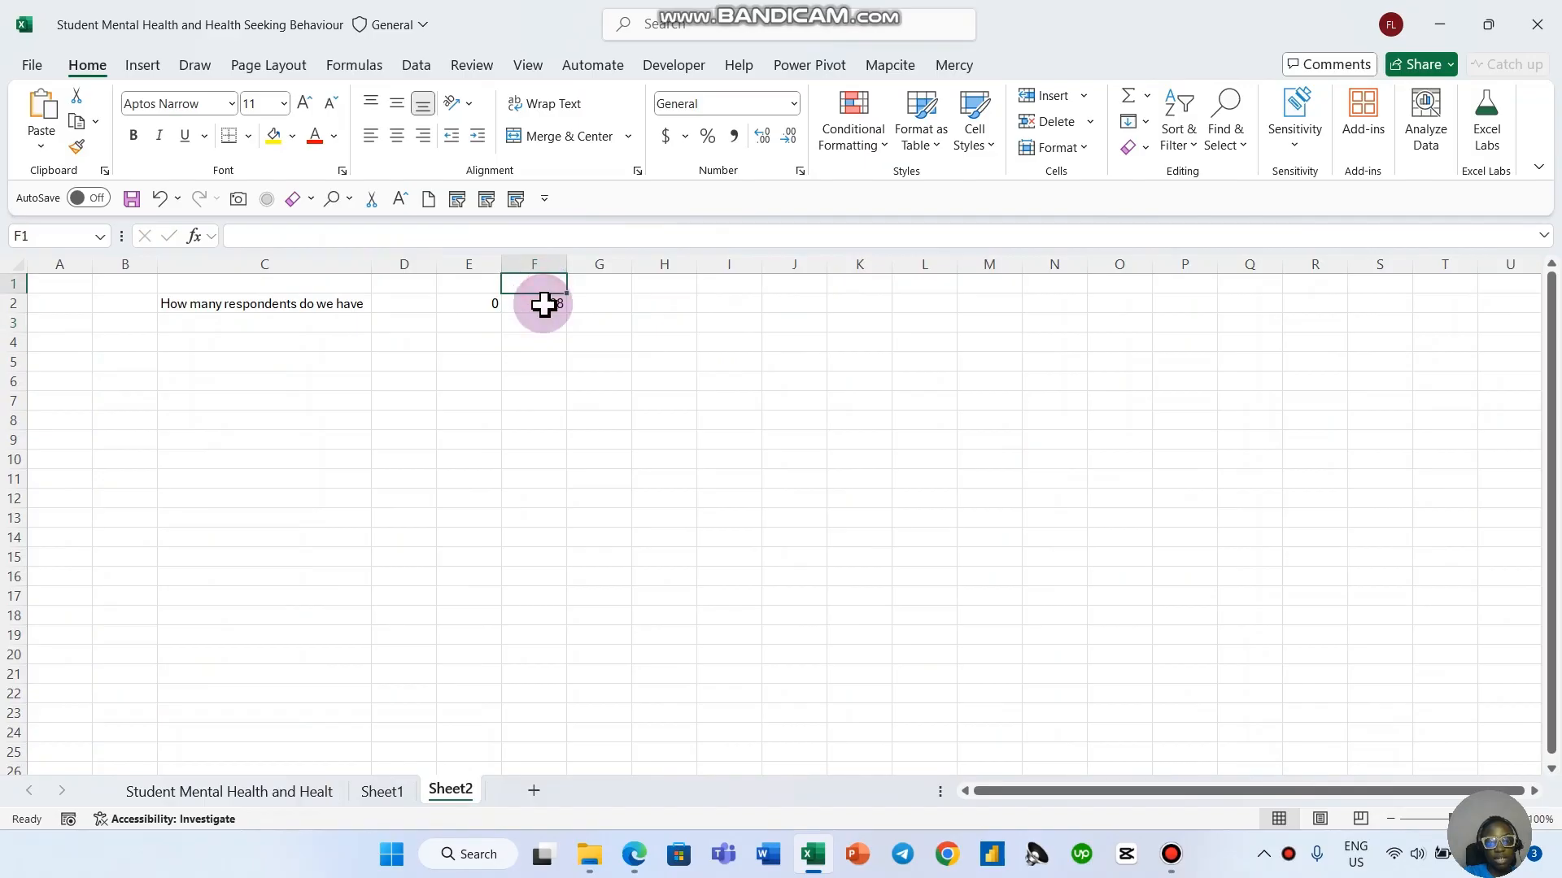
left_click(543, 304)
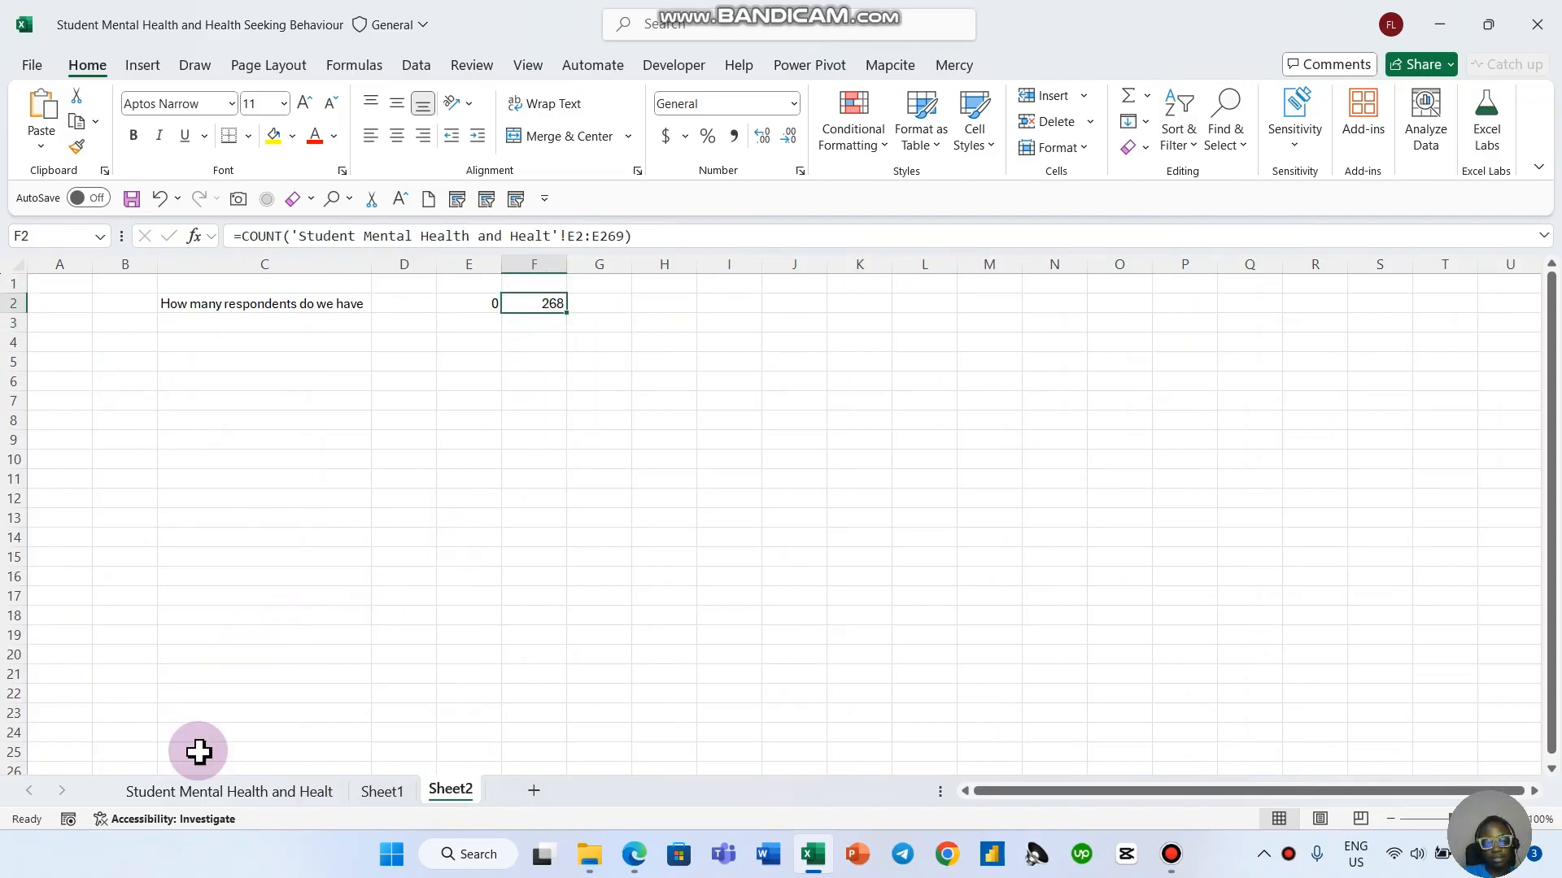
Step: Examine the Age column of the Student Mental Health and Healt sheet from the first record to the last
left_click(232, 789)
scroll(261, 523, "up", 16)
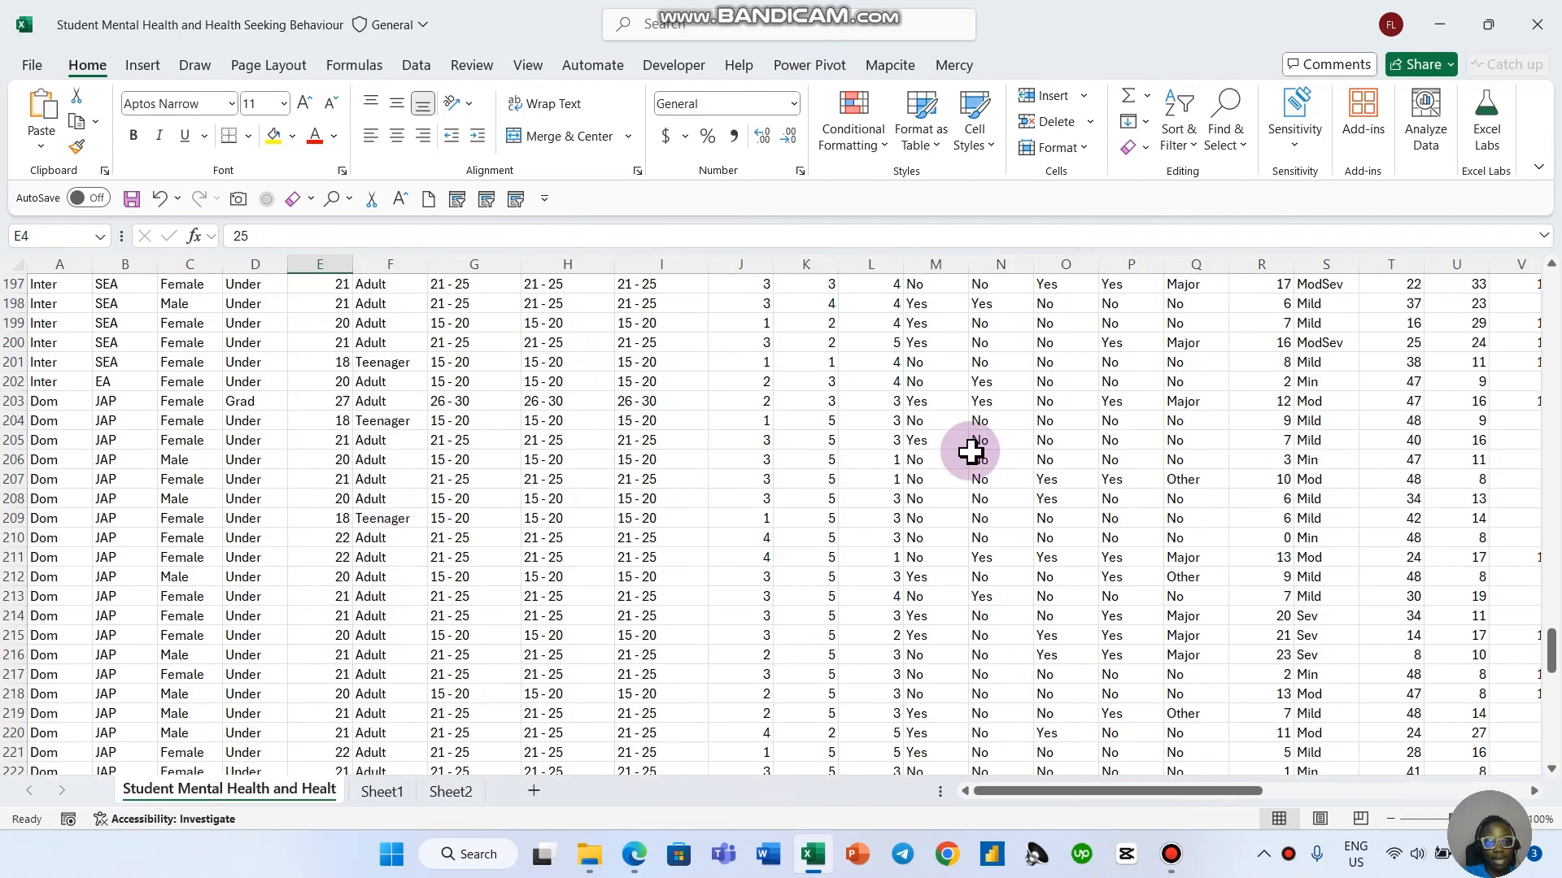
left_click_drag(1551, 650, 1524, 273)
scroll(317, 320, "down", 20)
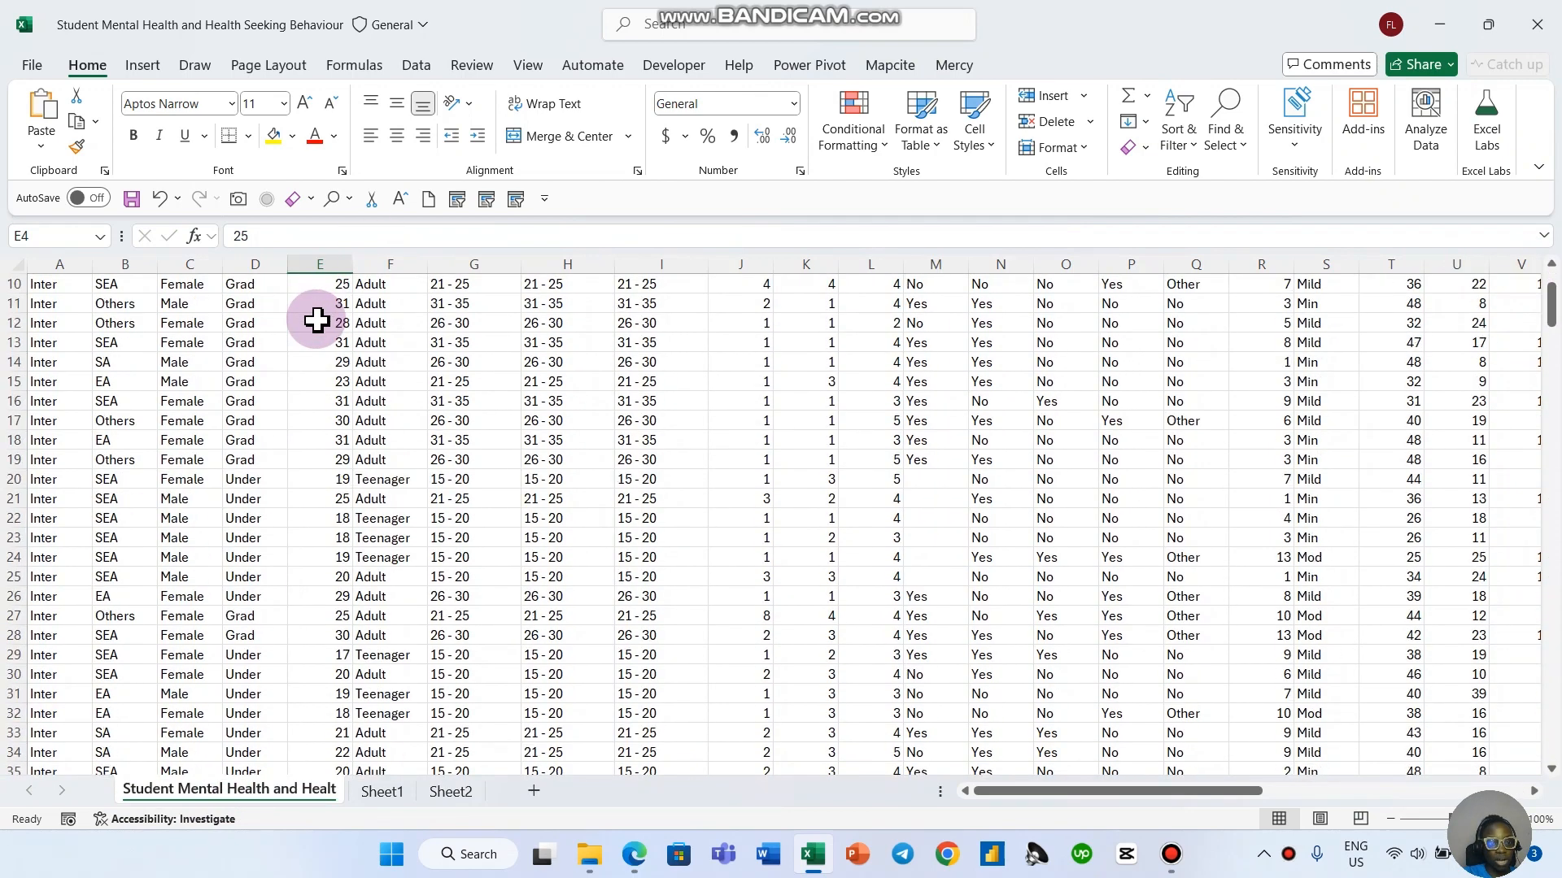
scroll(355, 742, "down", 20)
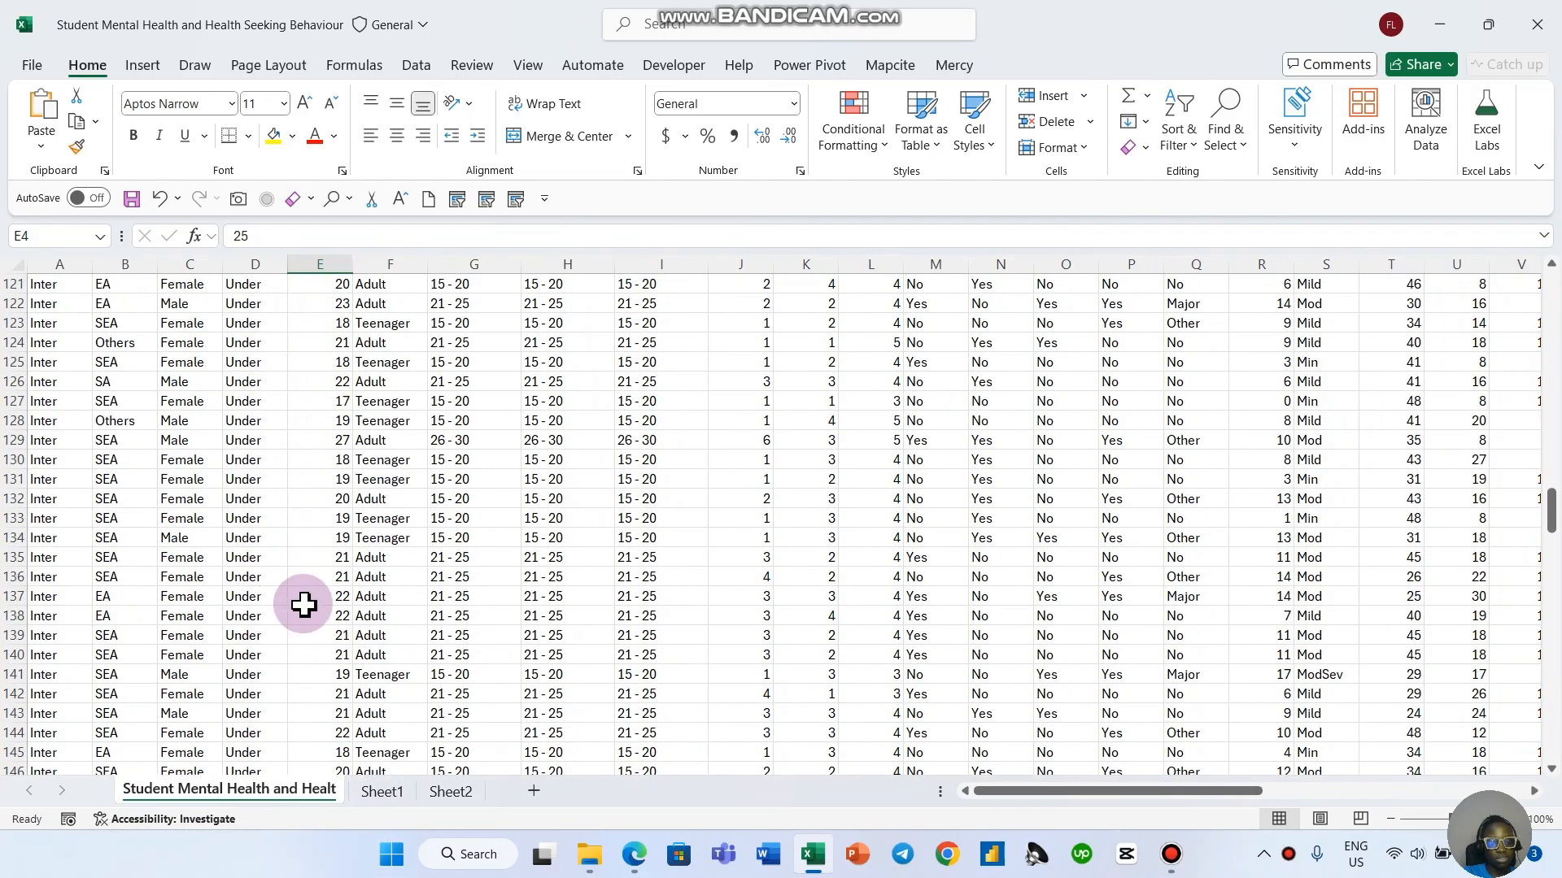
scroll(343, 671, "down", 15)
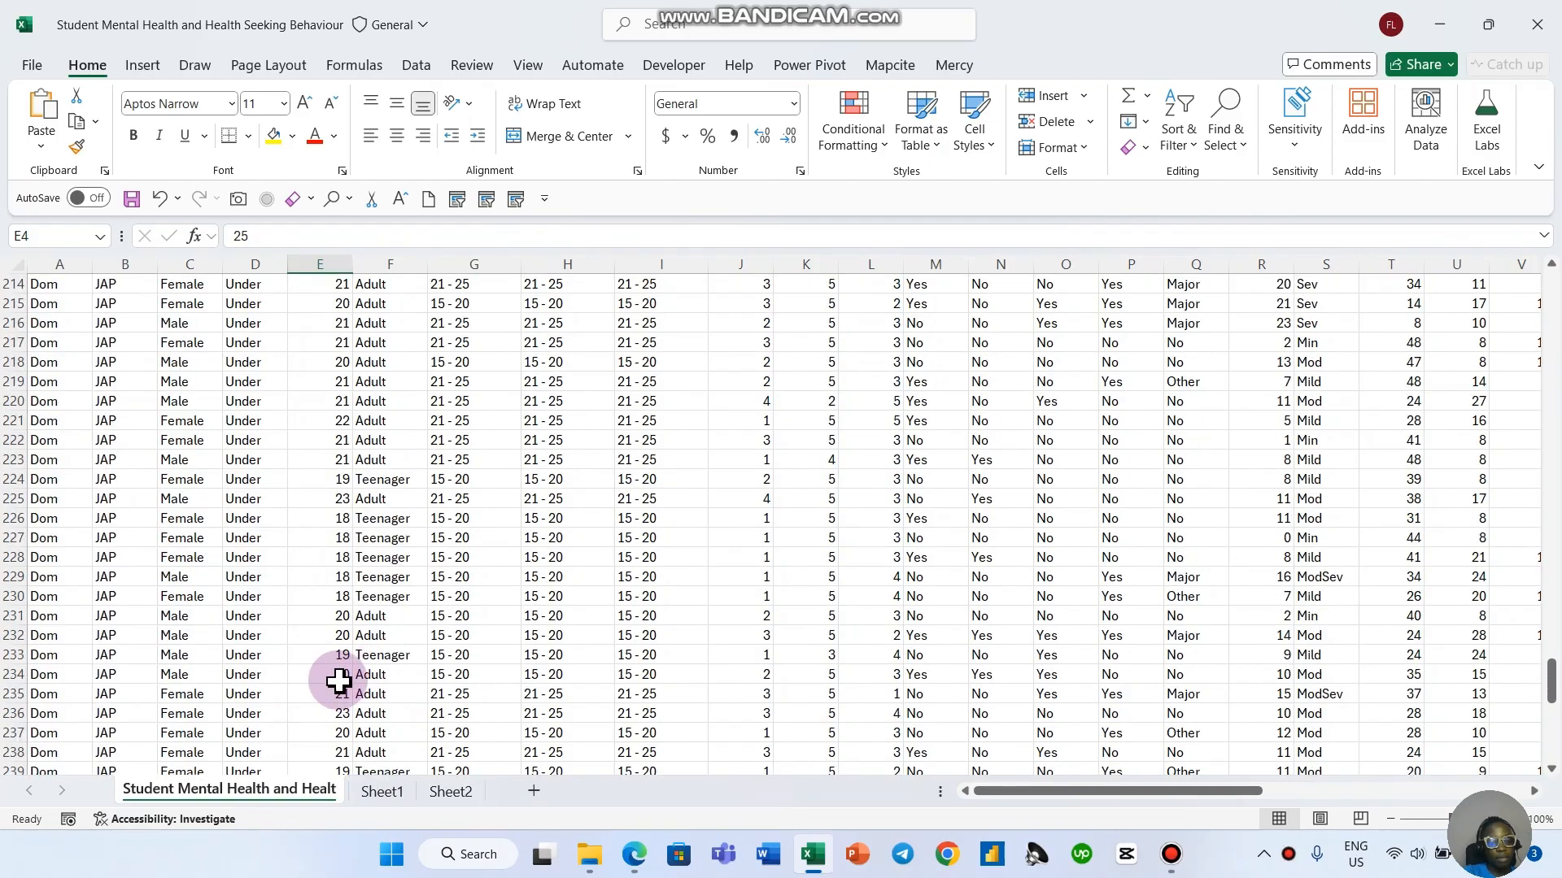
scroll(339, 681, "down", 11)
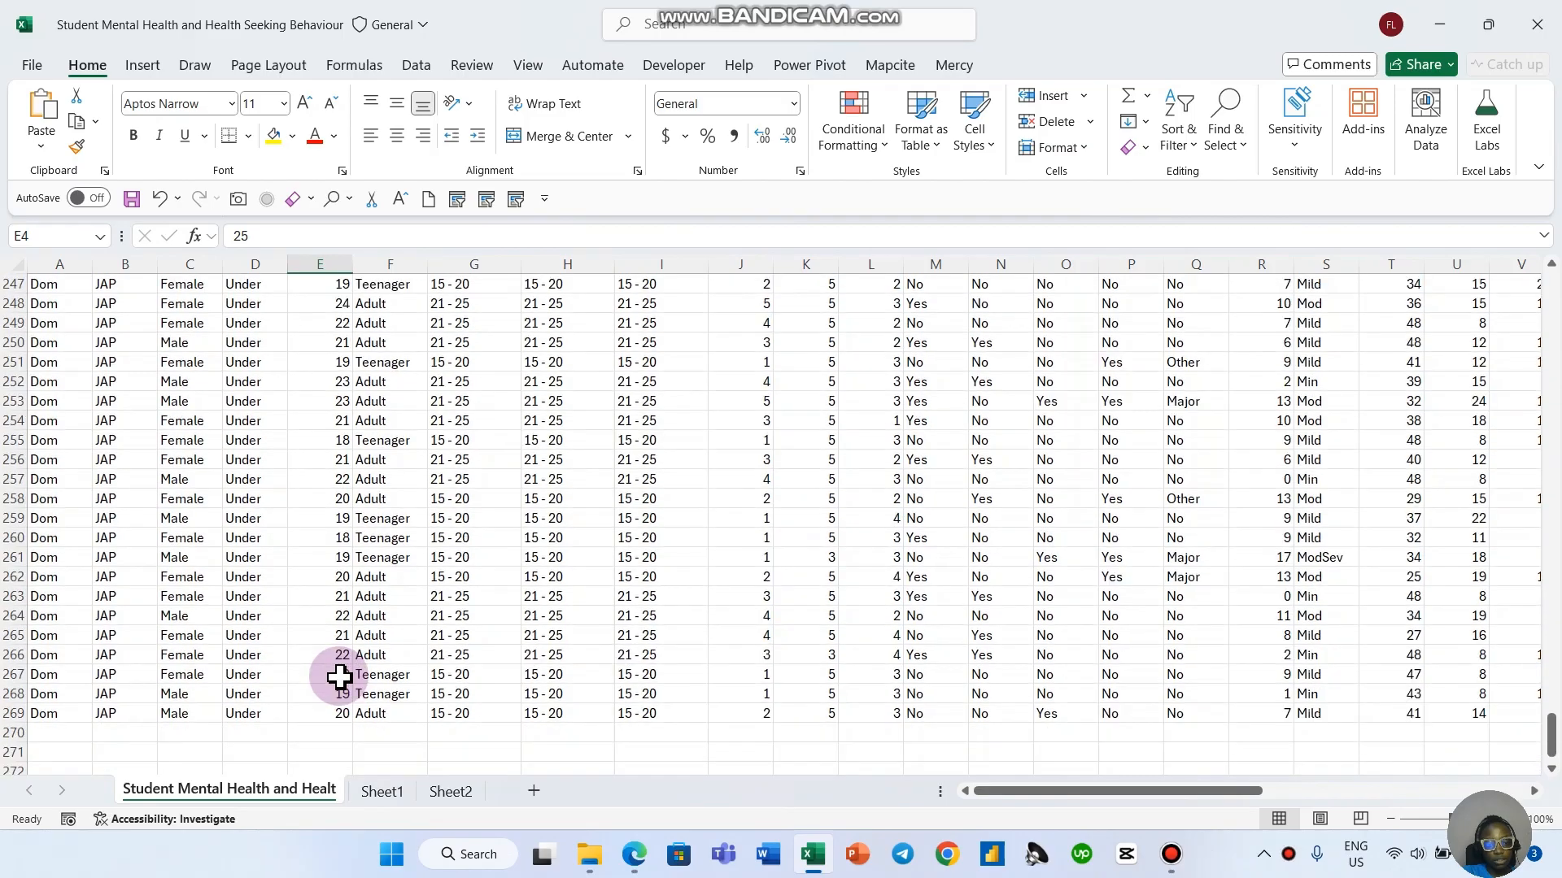
scroll(339, 677, "down", 3)
scroll(309, 683, "up", 20)
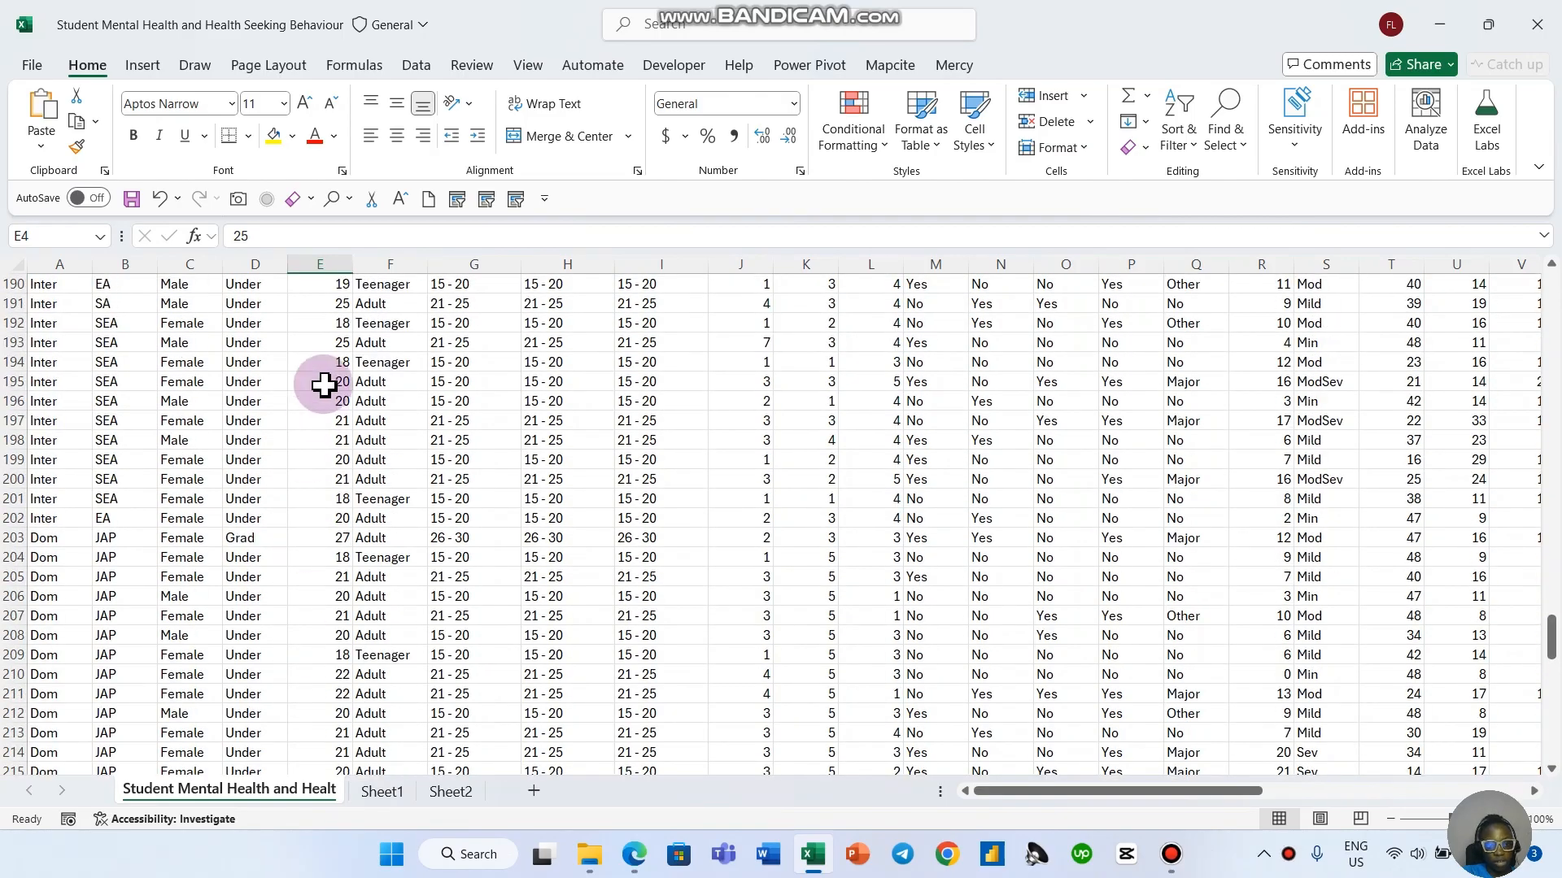
Step: Return to the first student records and select the whole inter_dom column to inspect its entries
scroll(236, 313, "up", 1)
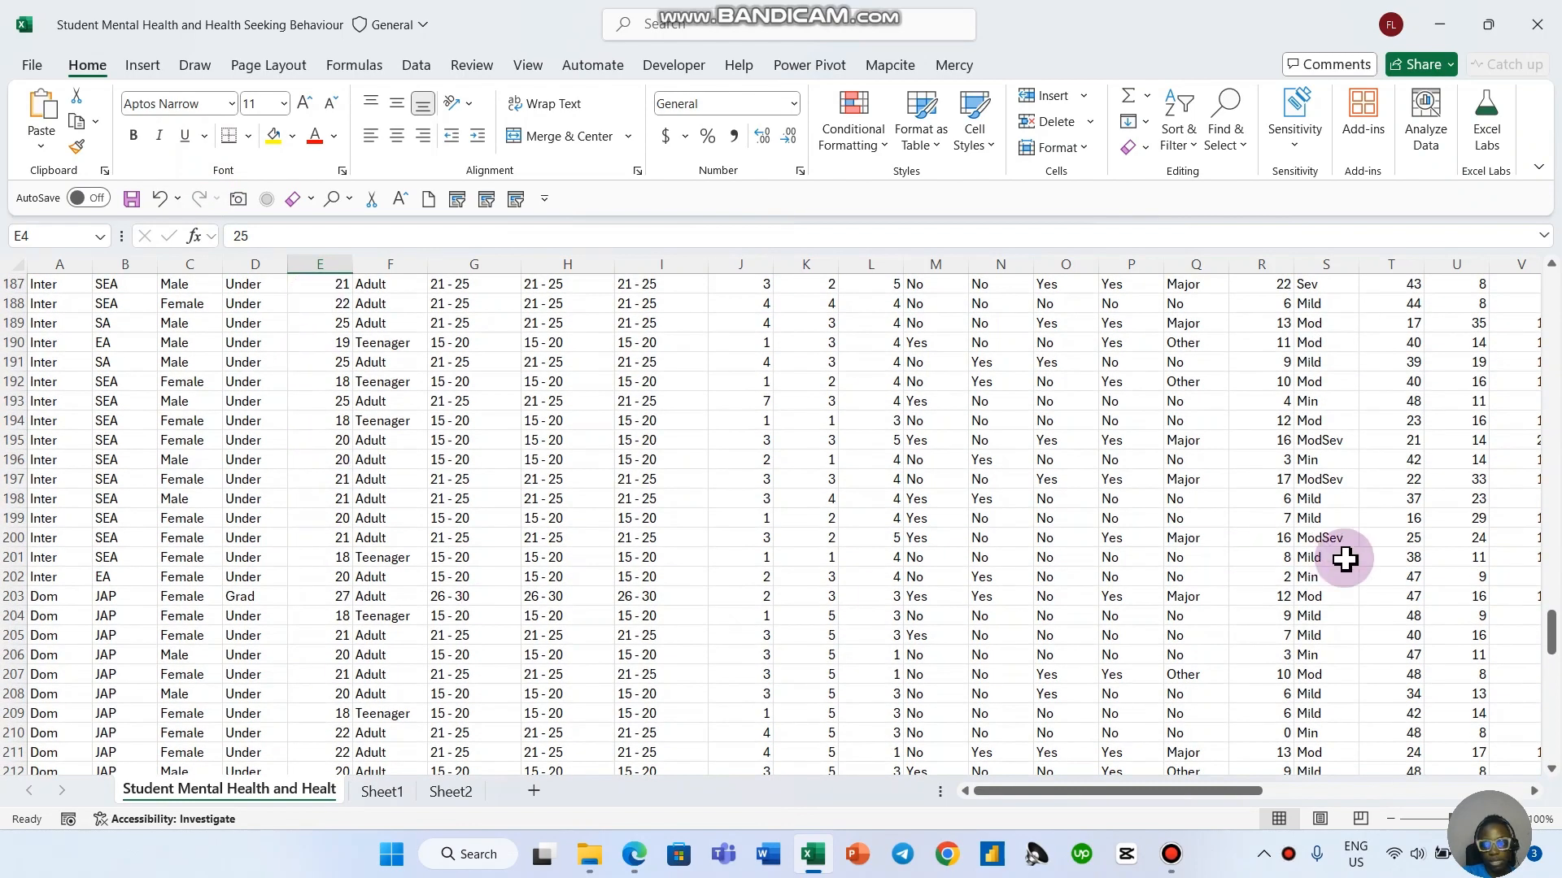
left_click_drag(1551, 639, 1553, 284)
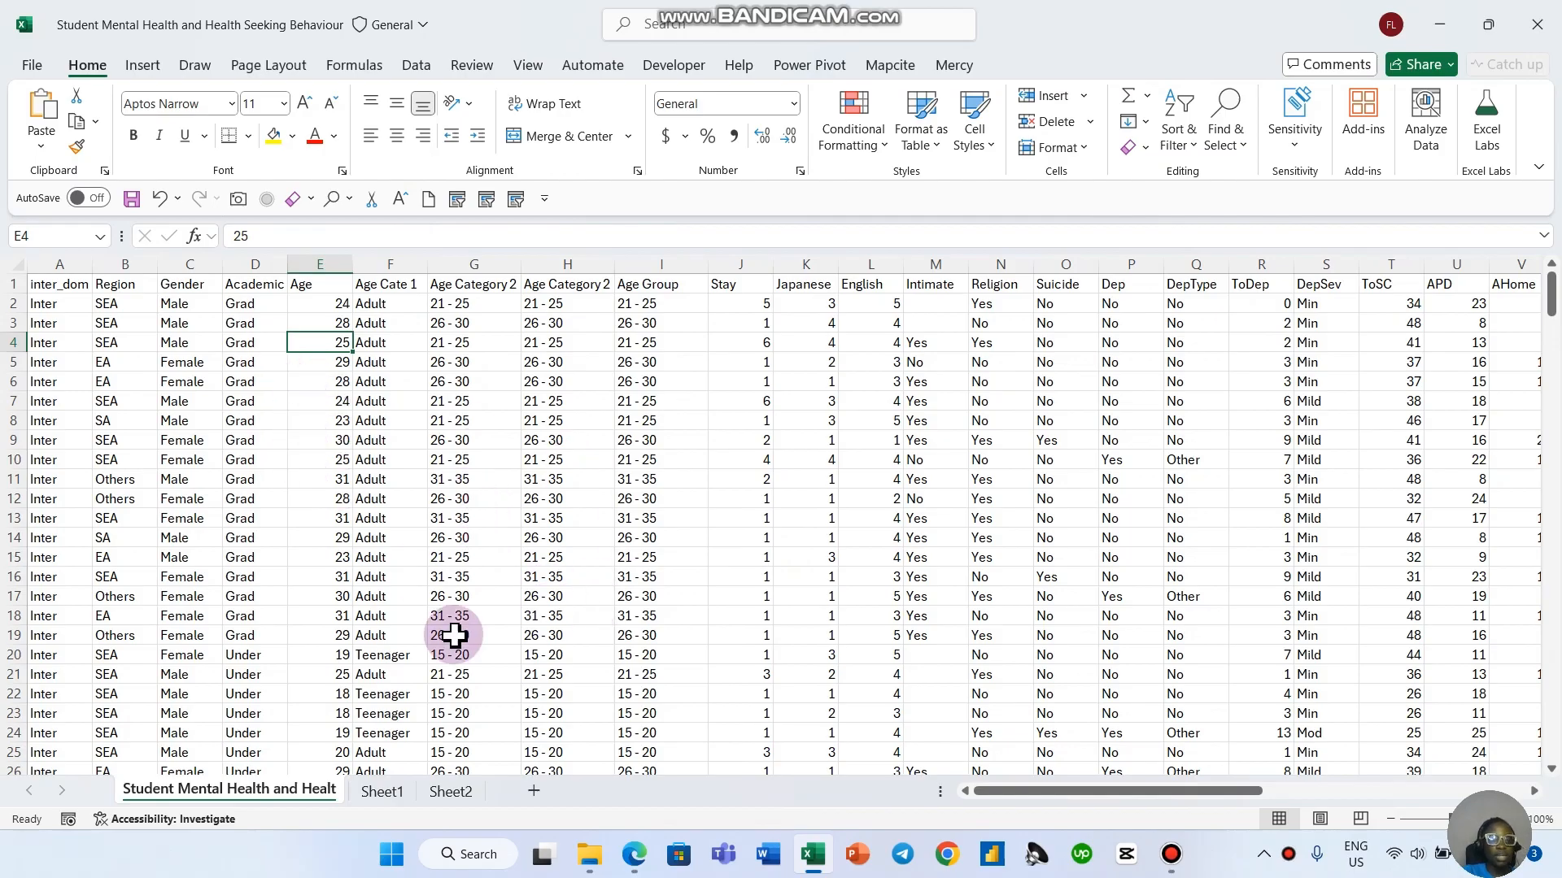
left_click(61, 263)
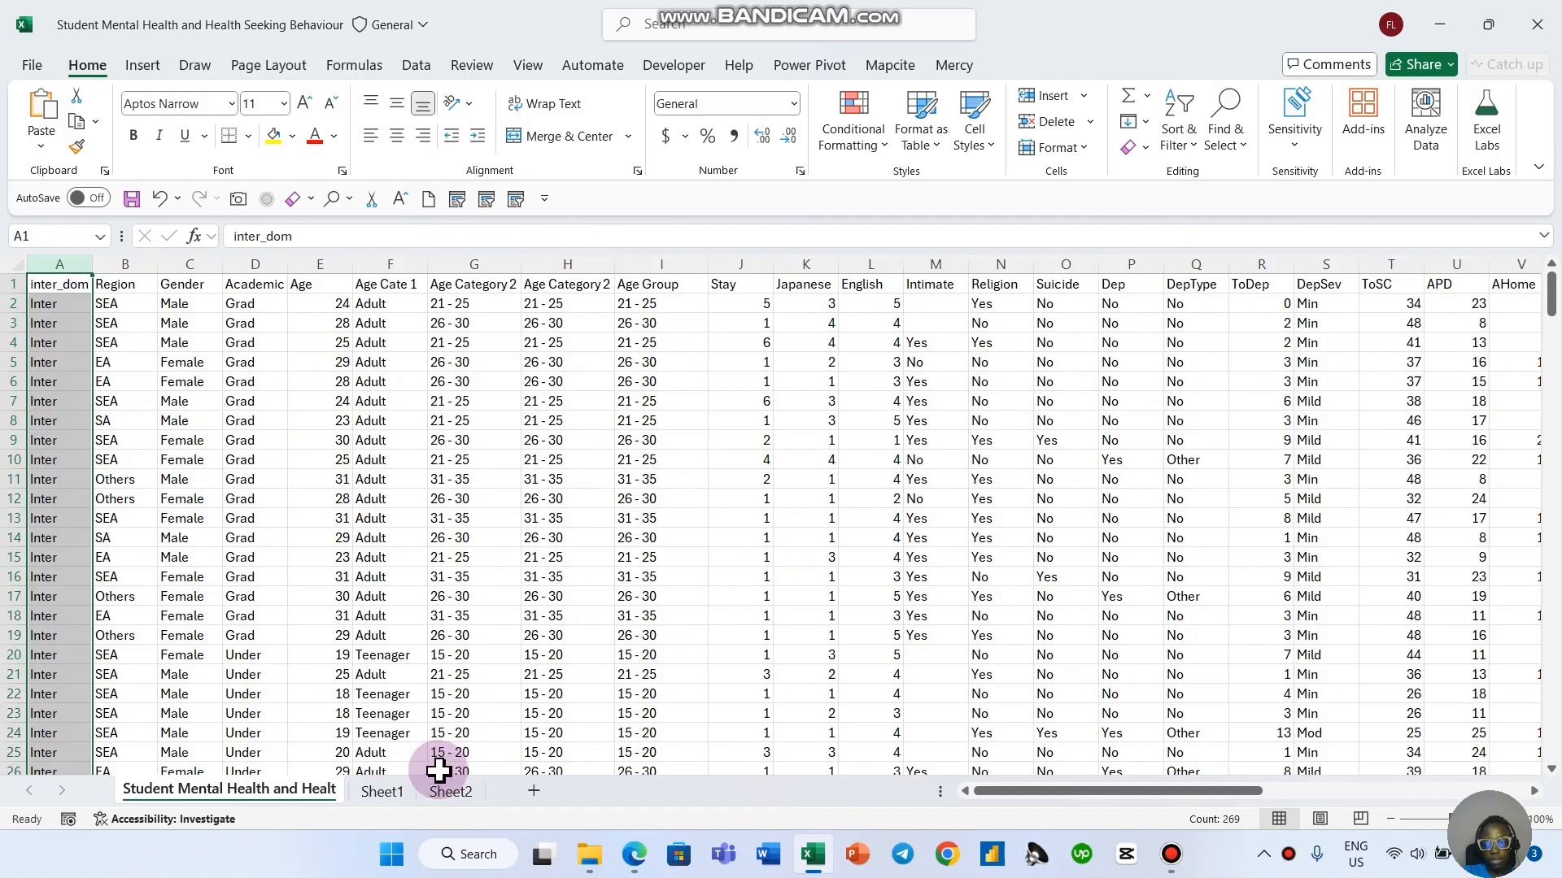
left_click_drag(1487, 800, 1459, 639)
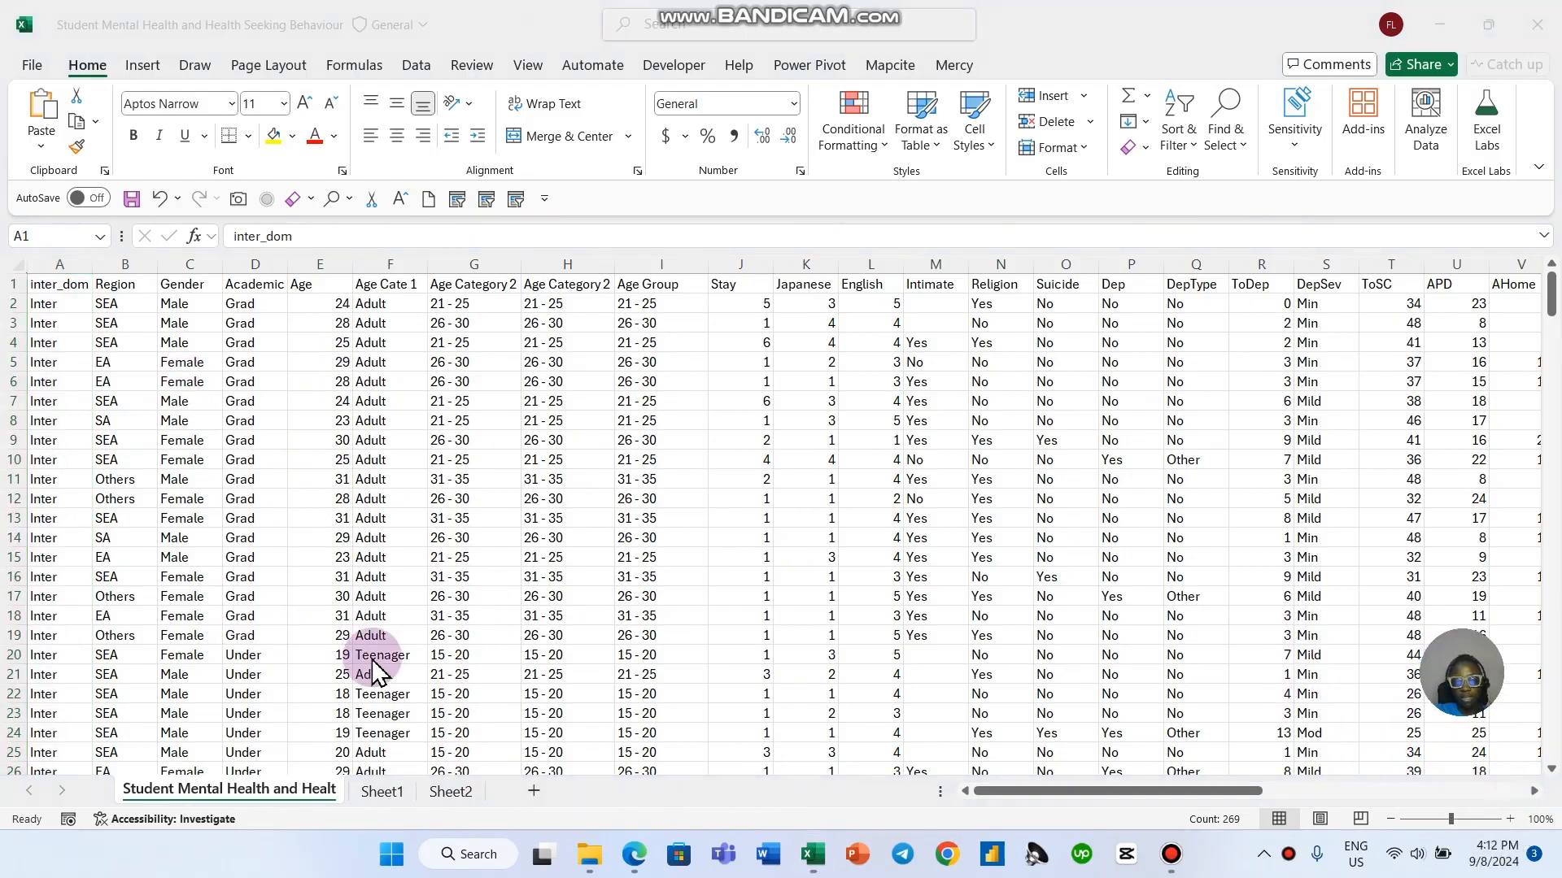
Step: In E2 of Sheet2, change COUNT to COUNTA over A2:A269 of the Student Mental Health and Healt sheet and compare it with F2
left_click(450, 793)
left_click(450, 793)
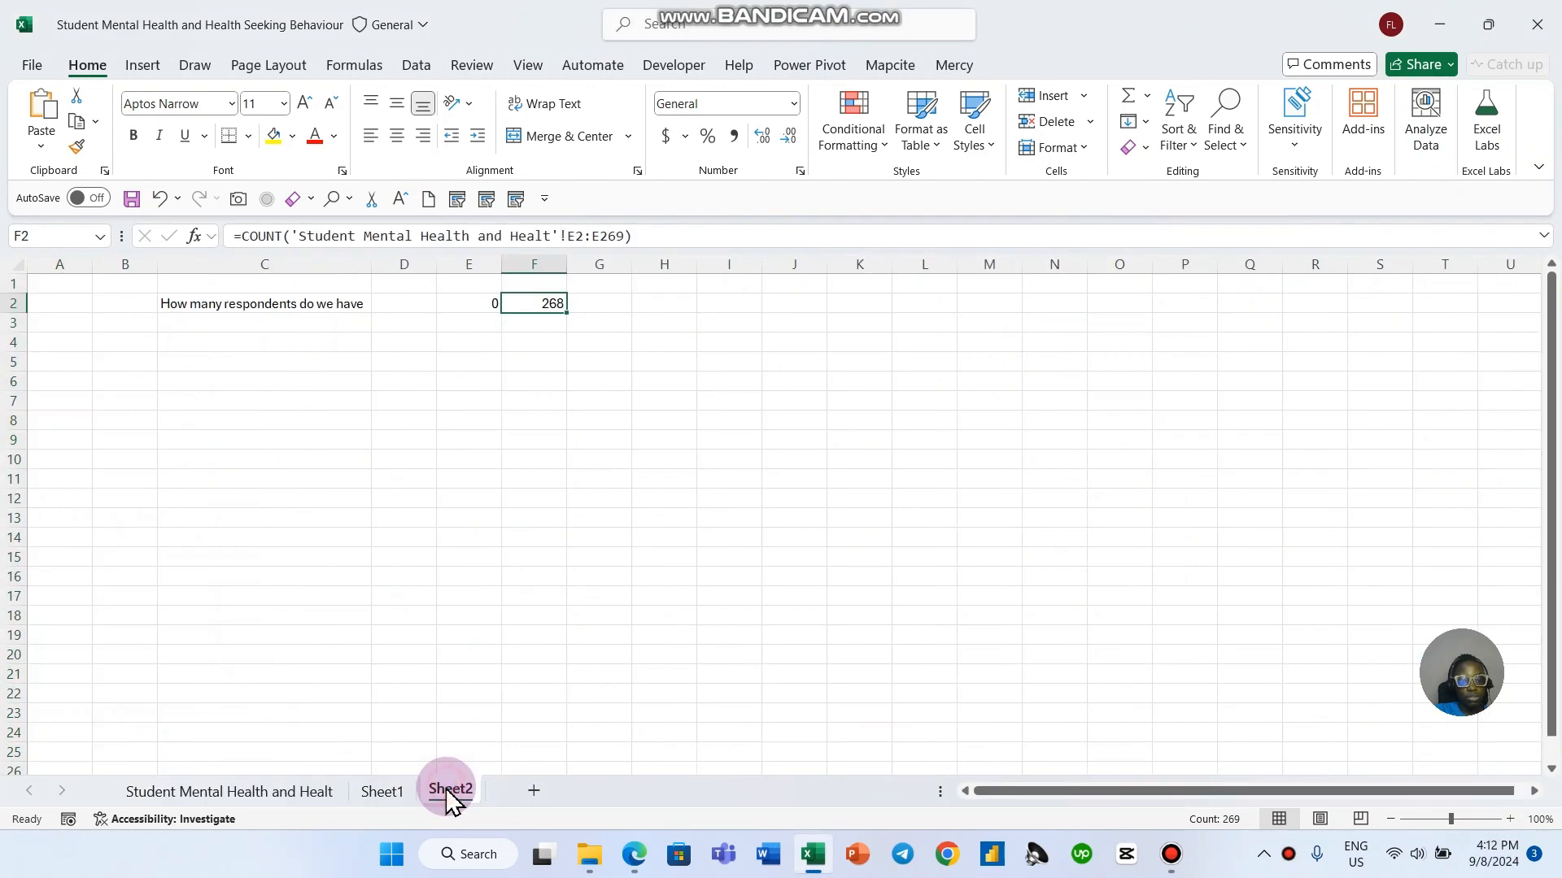
left_click(477, 303)
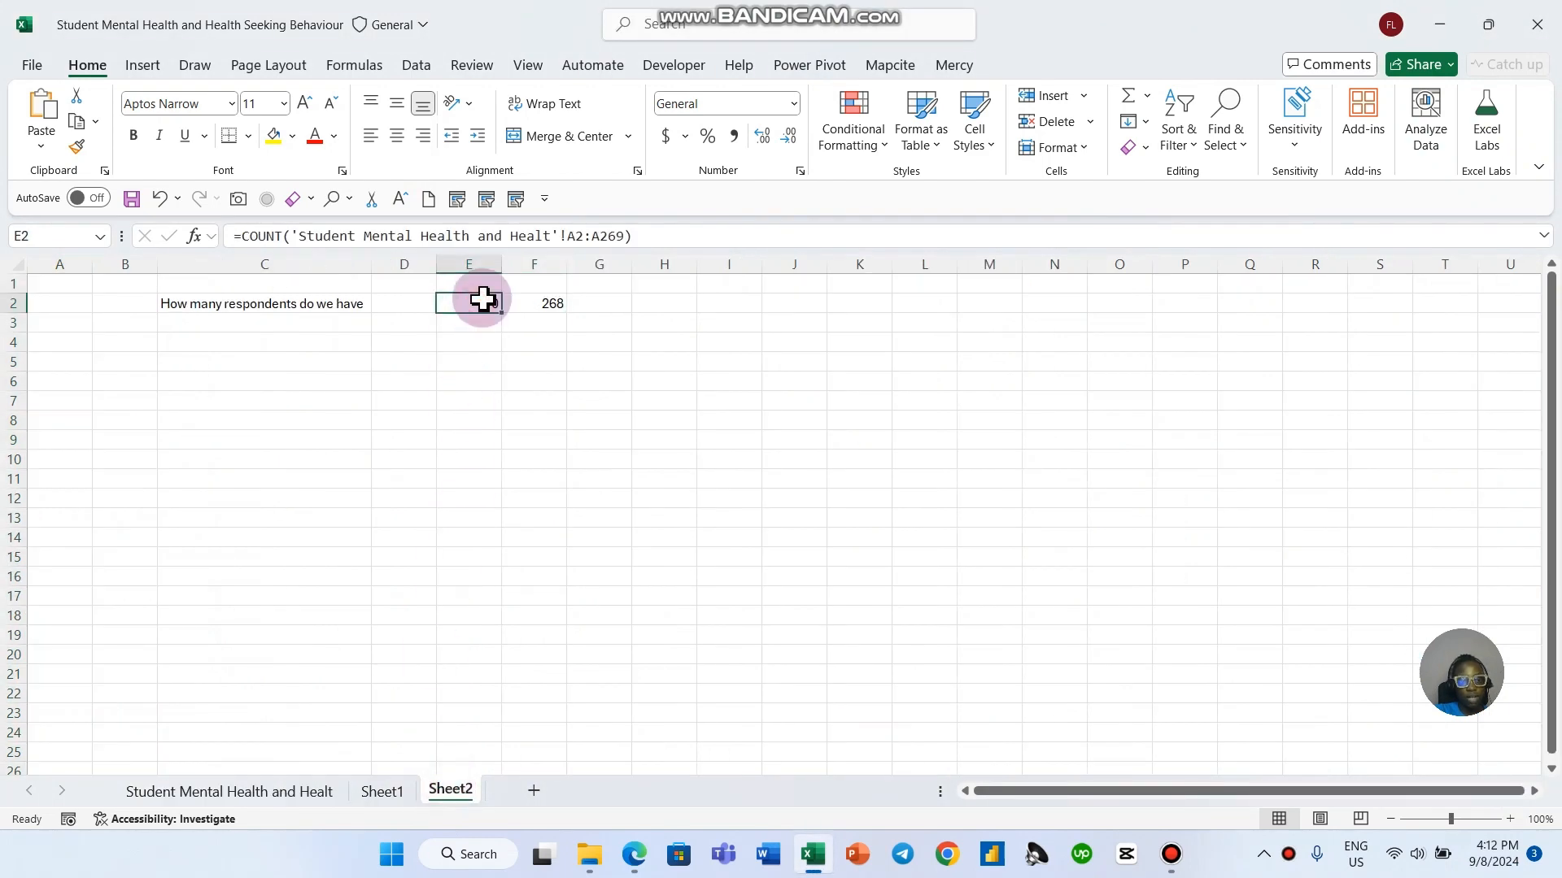
left_click(279, 235)
type("A")
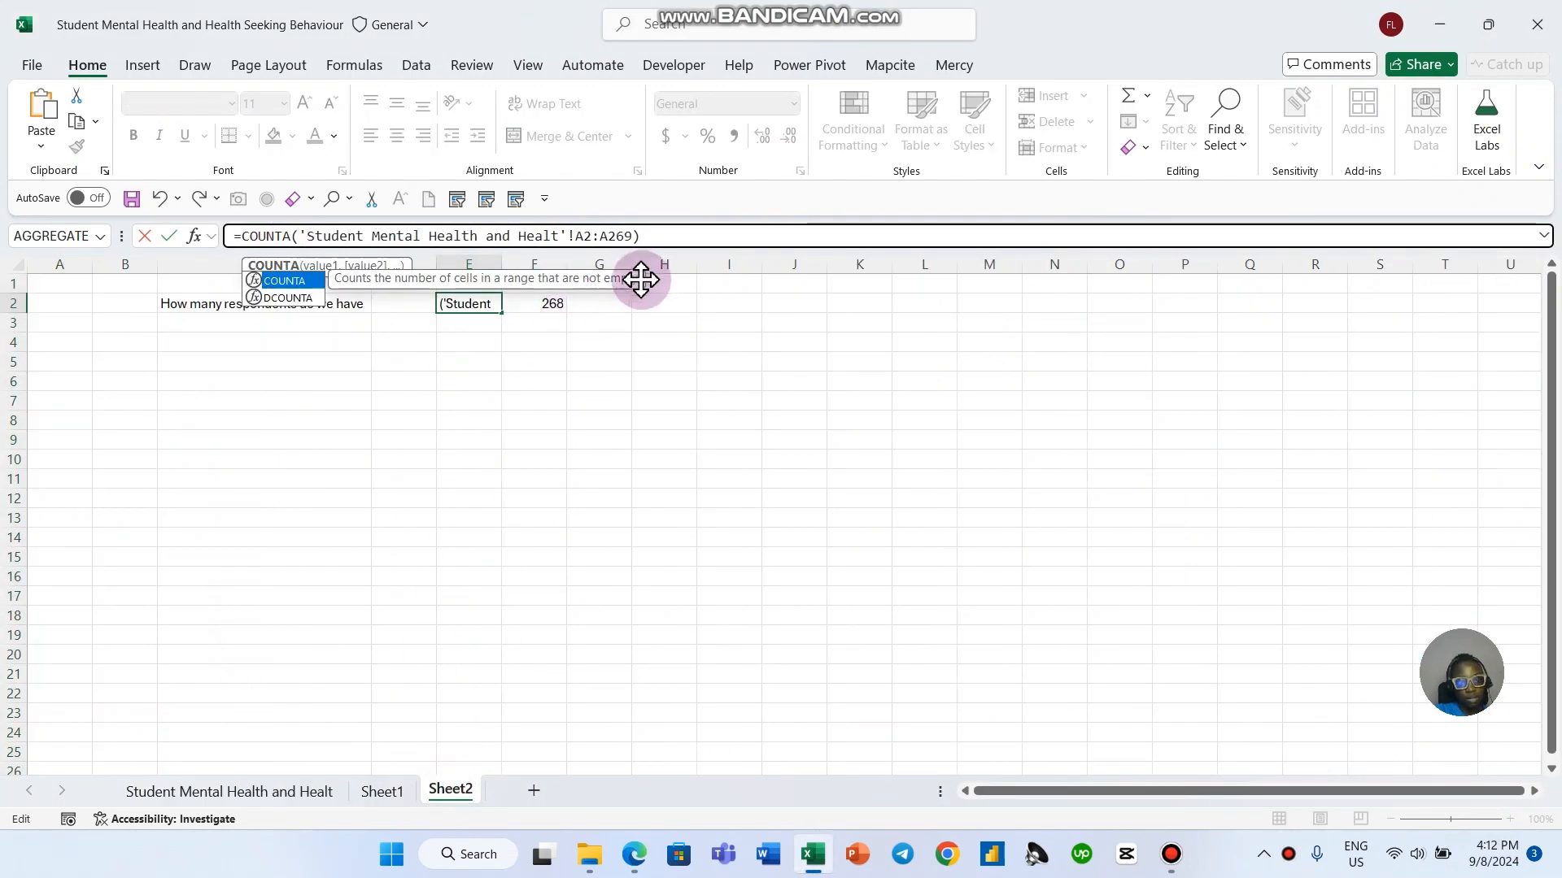
left_click(669, 236)
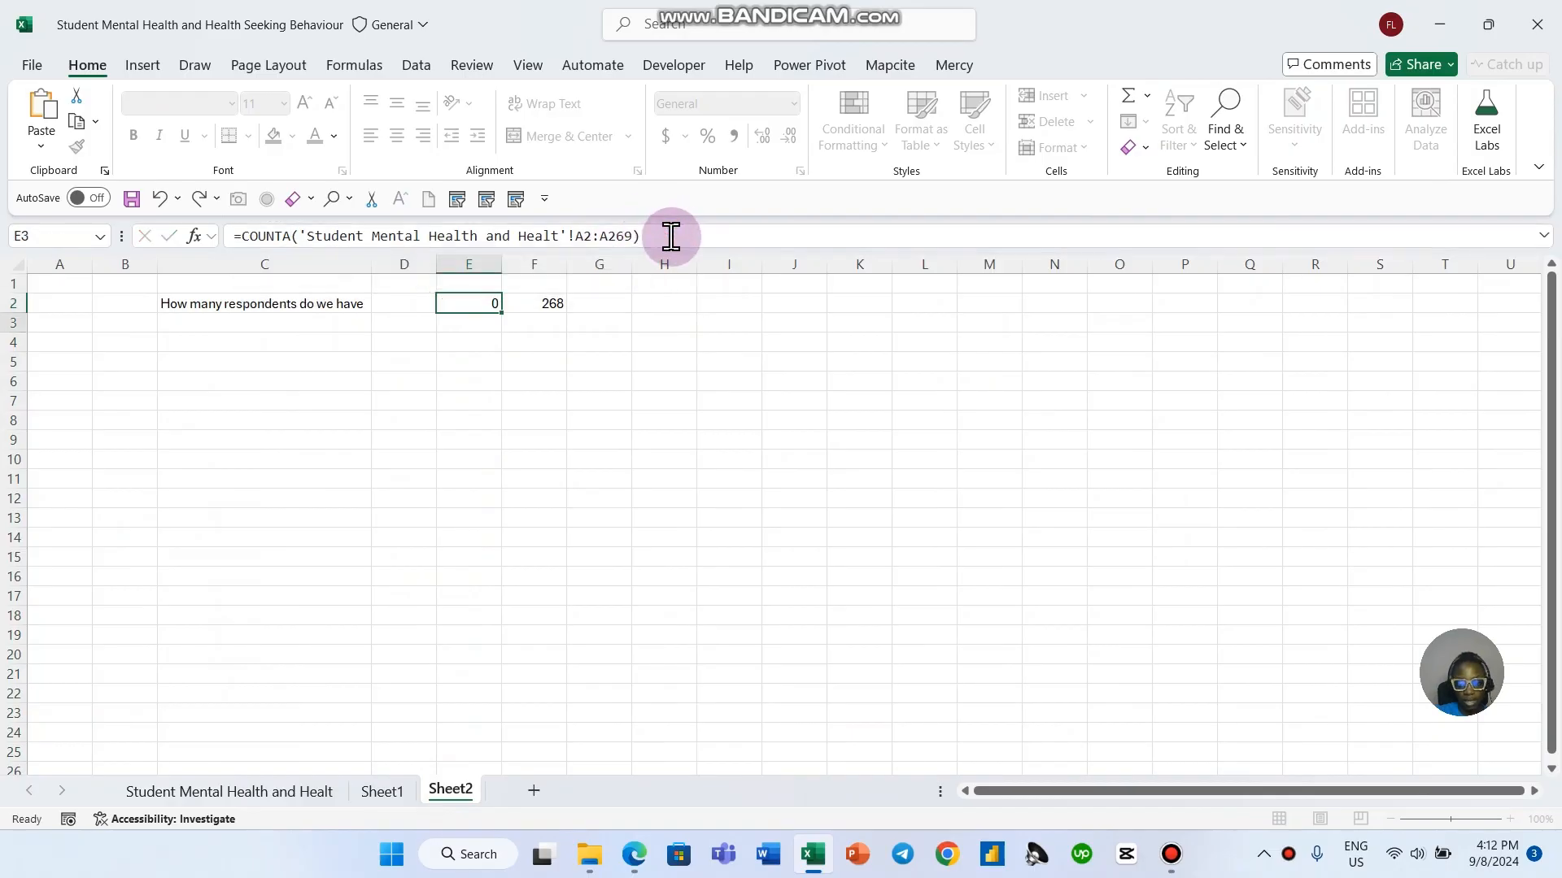
key("Return")
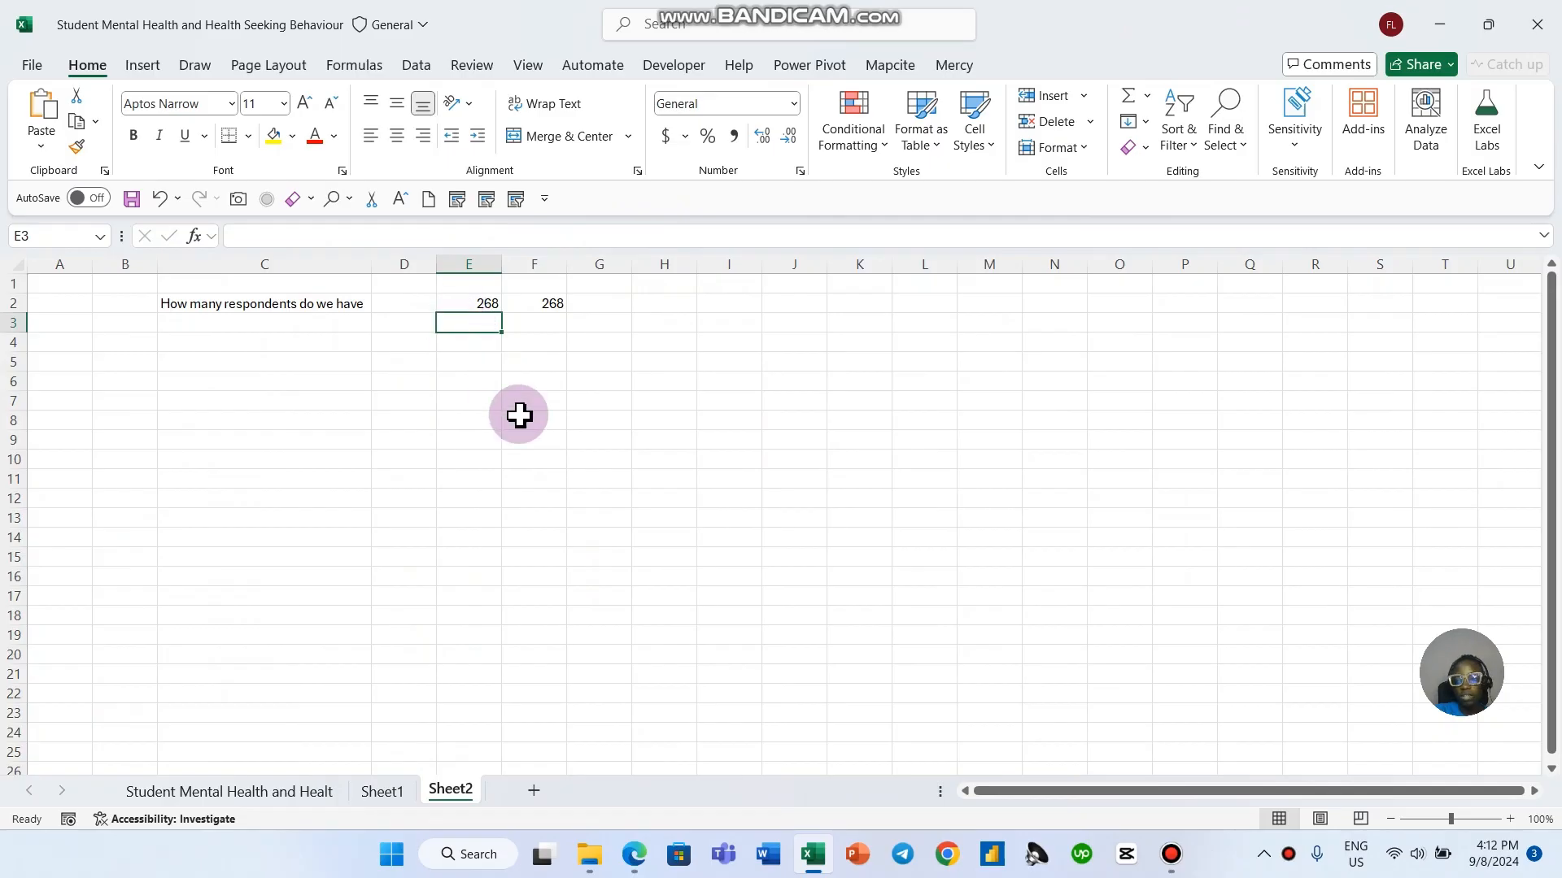
left_click_drag(479, 301, 537, 302)
left_click(617, 520)
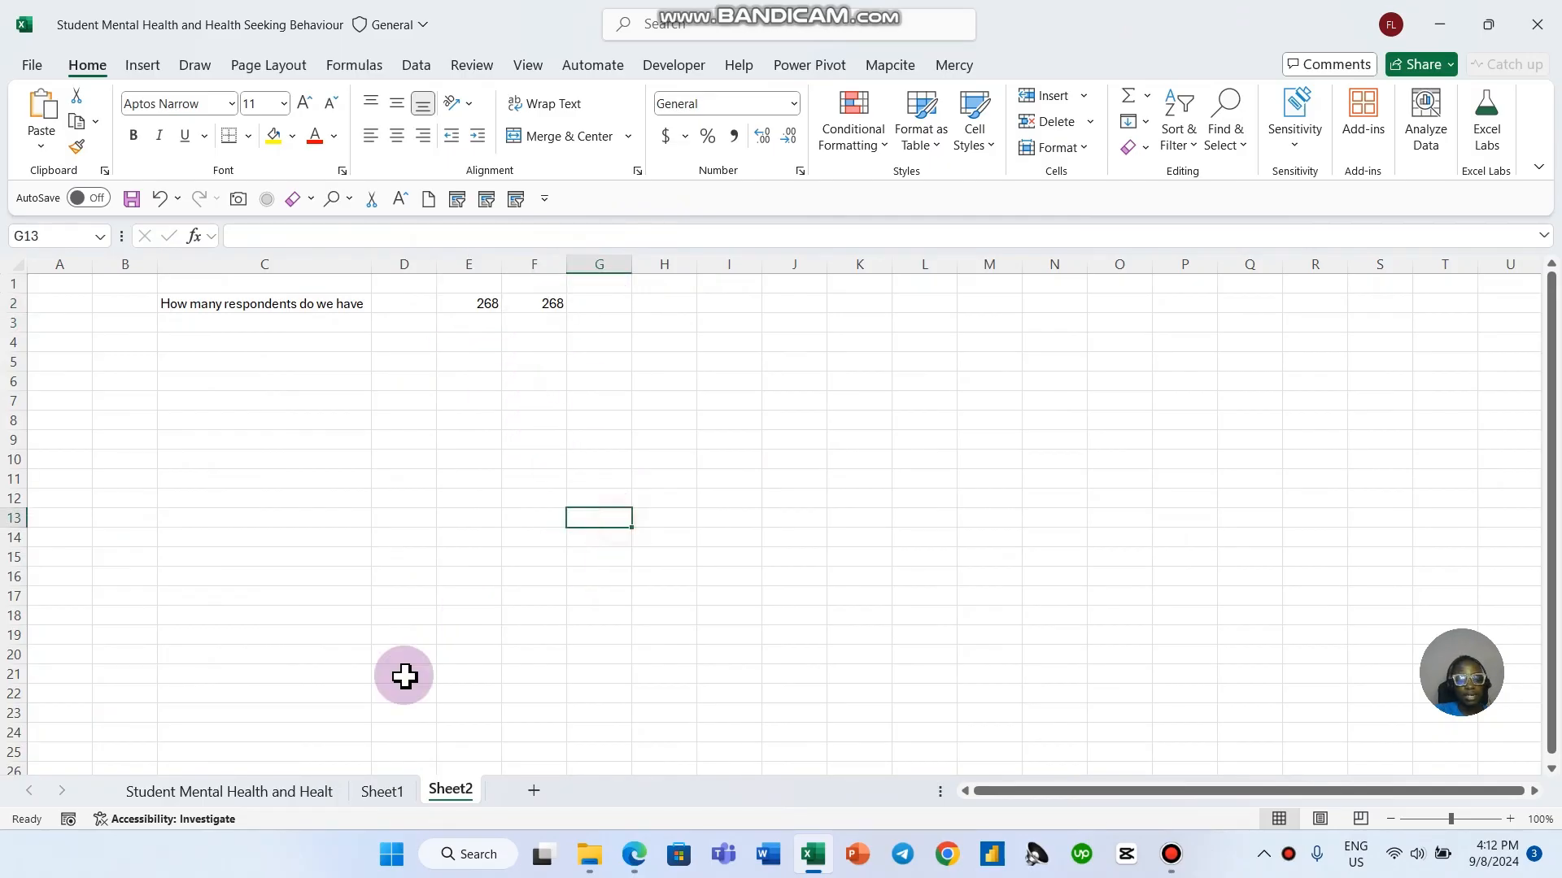
Step: On the Student Mental Health and Healt sheet, review the Region and Gender columns and turn on filters for the header row
left_click(341, 791)
left_click(631, 389)
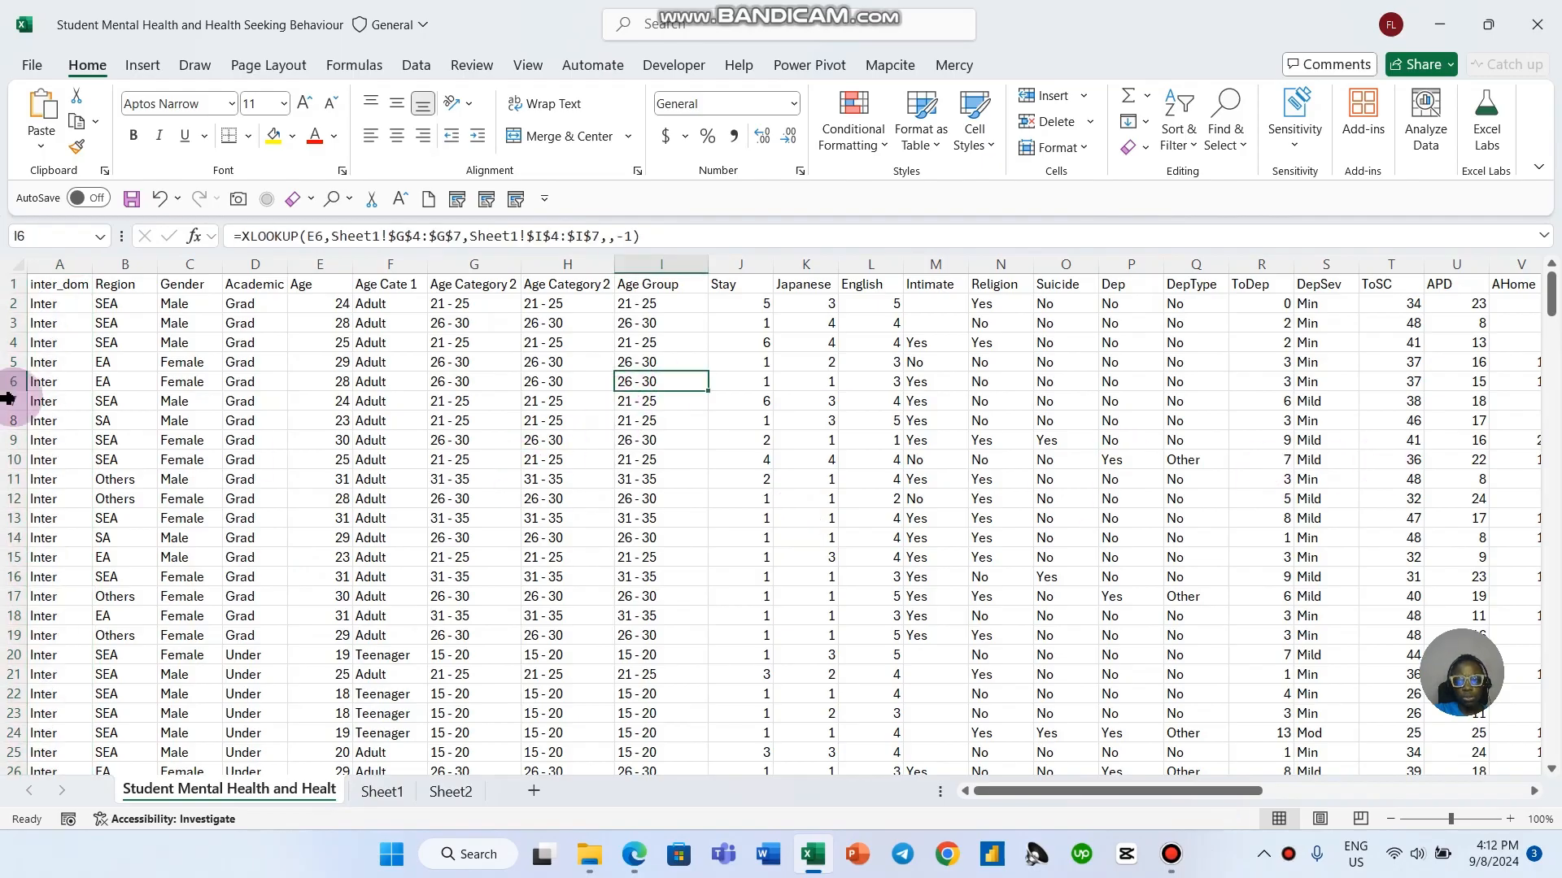
left_click(110, 304)
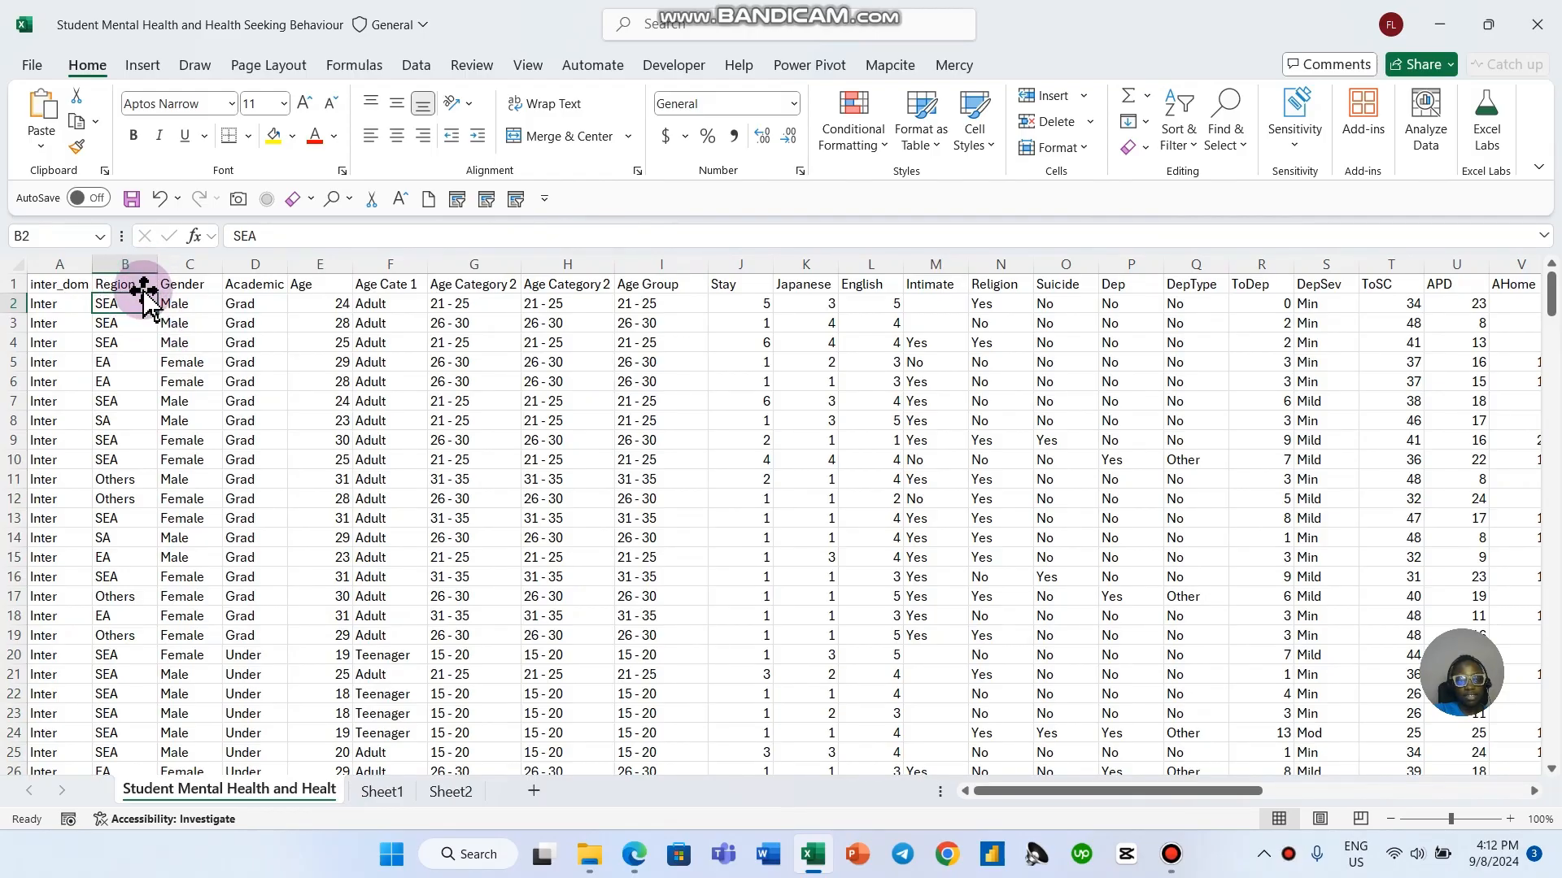
left_click(181, 287)
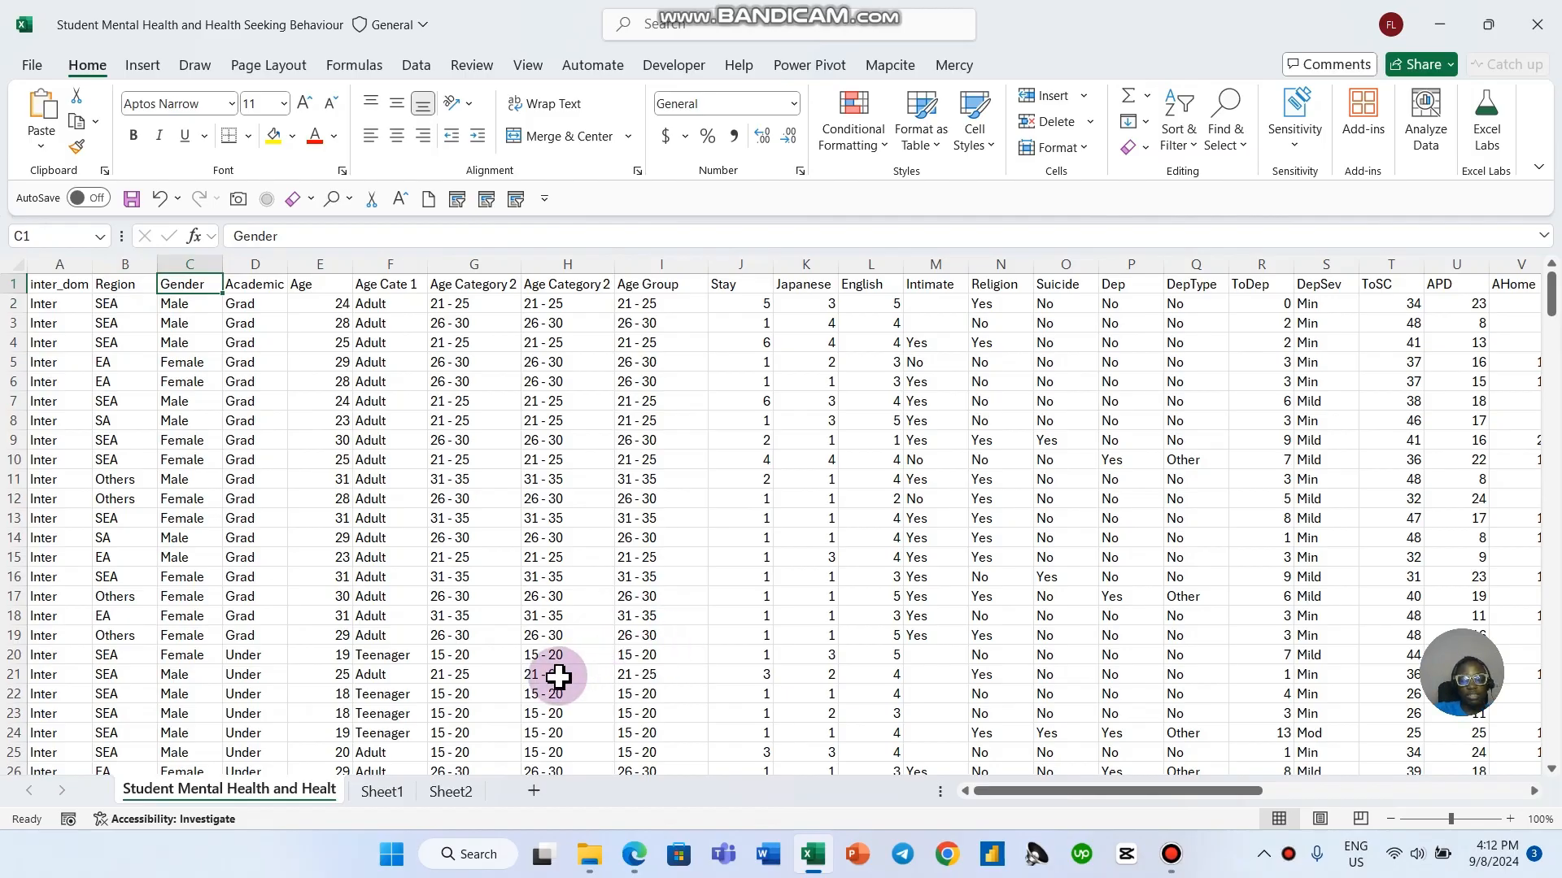
left_click(504, 621)
left_click(248, 576)
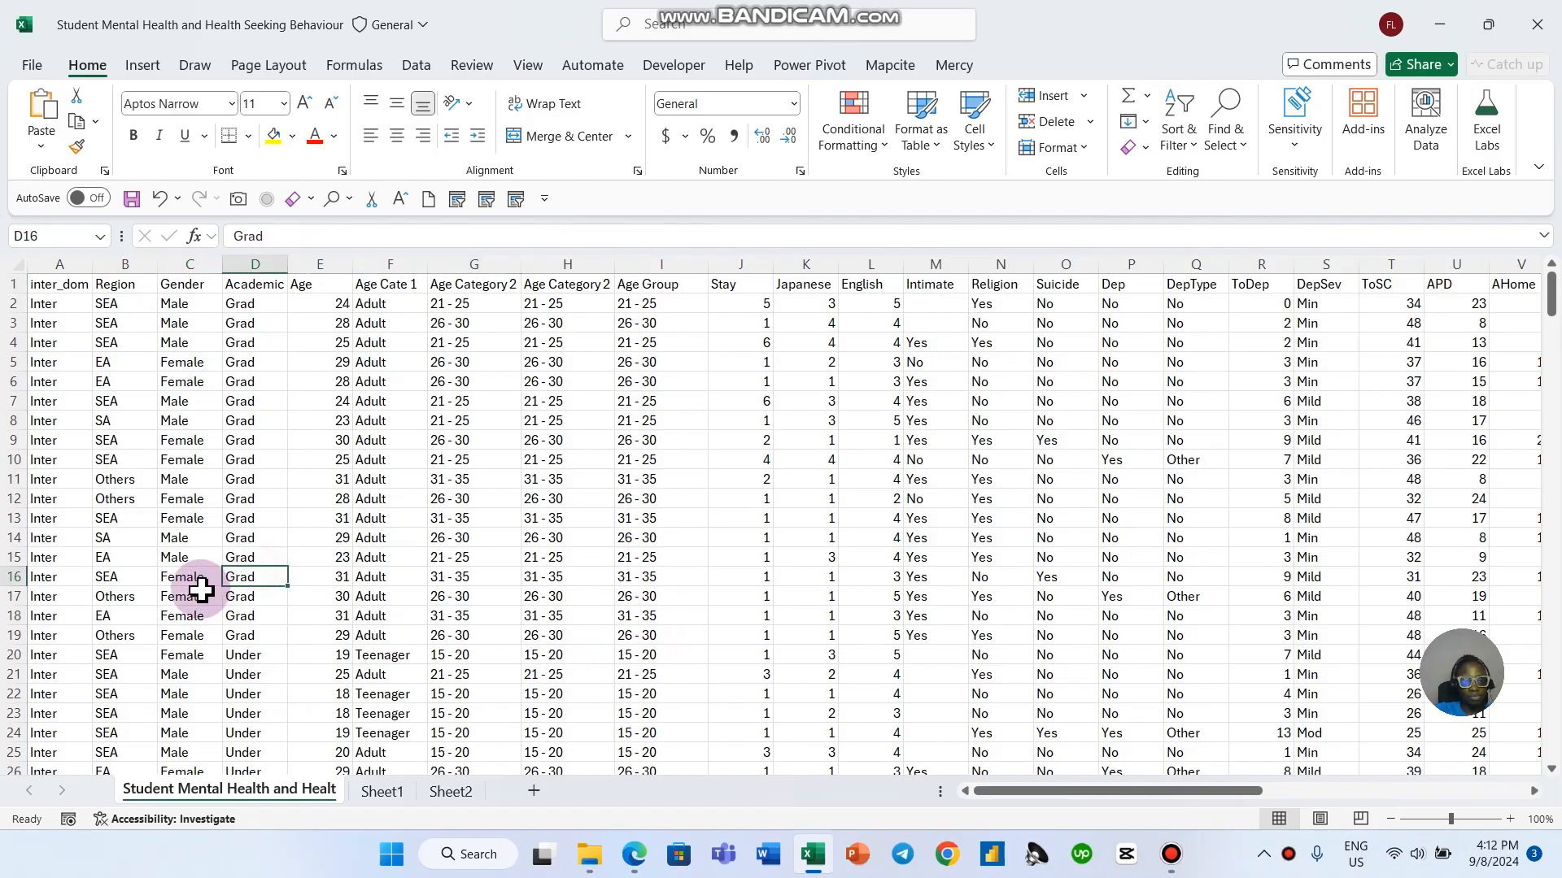
left_click(151, 536)
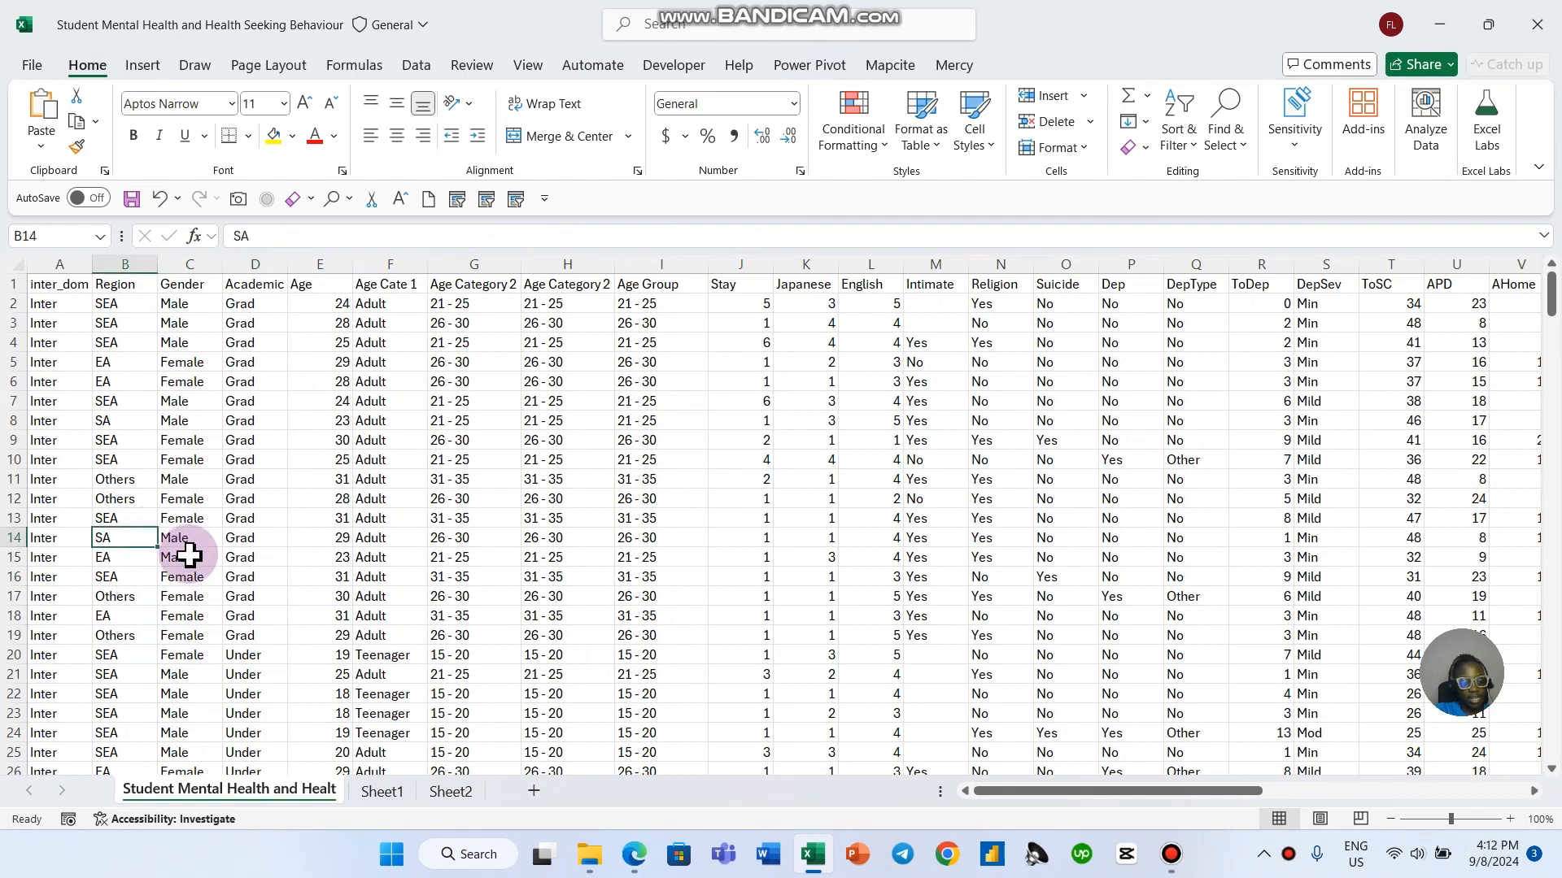
key("ctrl+shift+l")
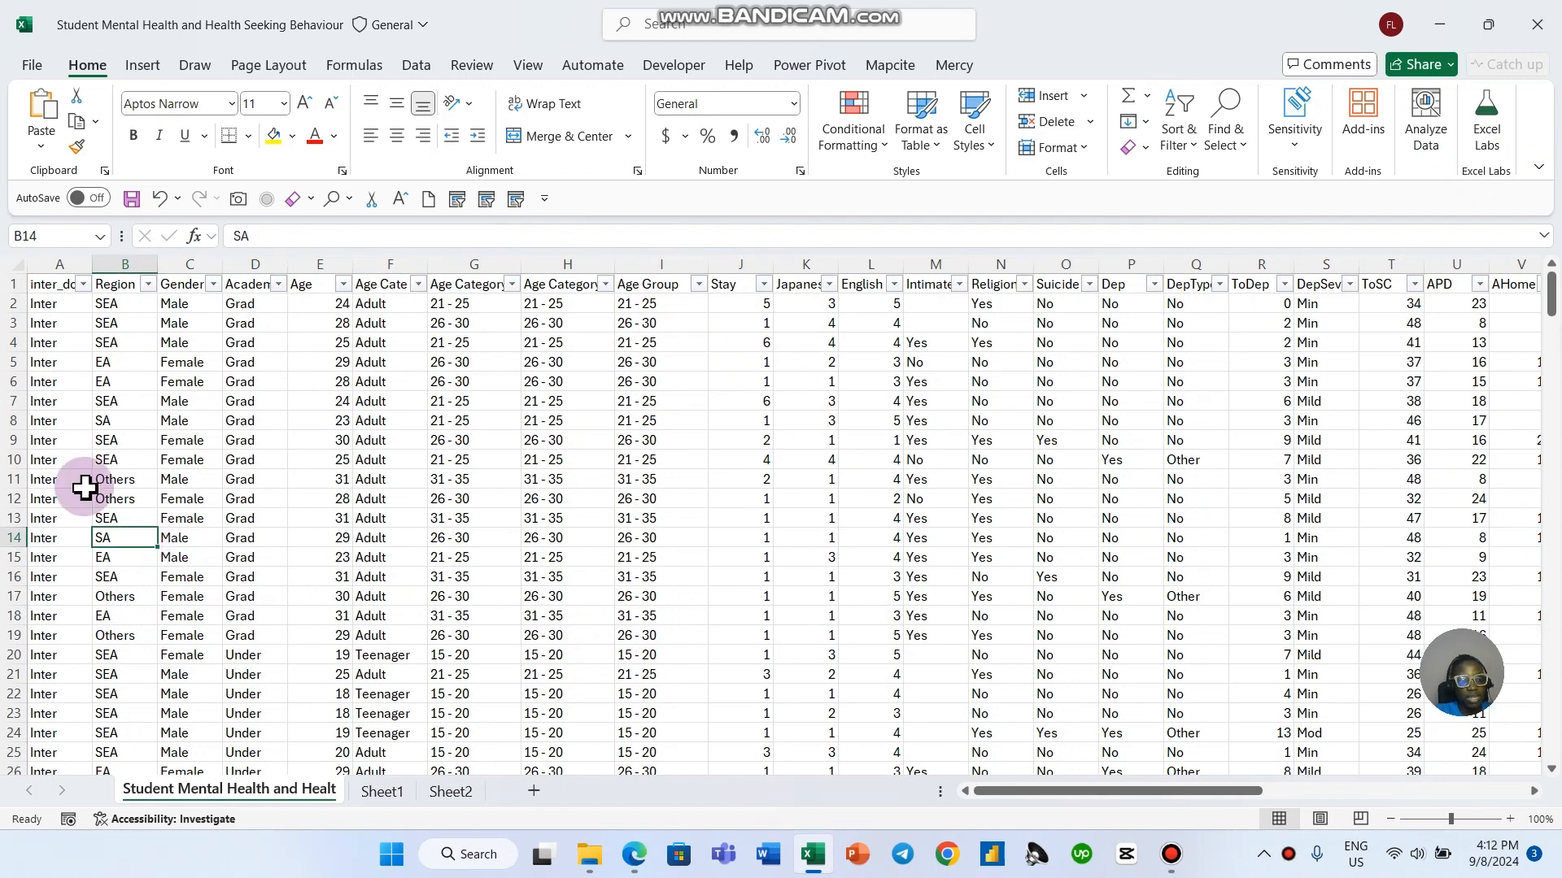
Step: Review the distinct values in the Region column's filter list without applying a filter
left_click(153, 283)
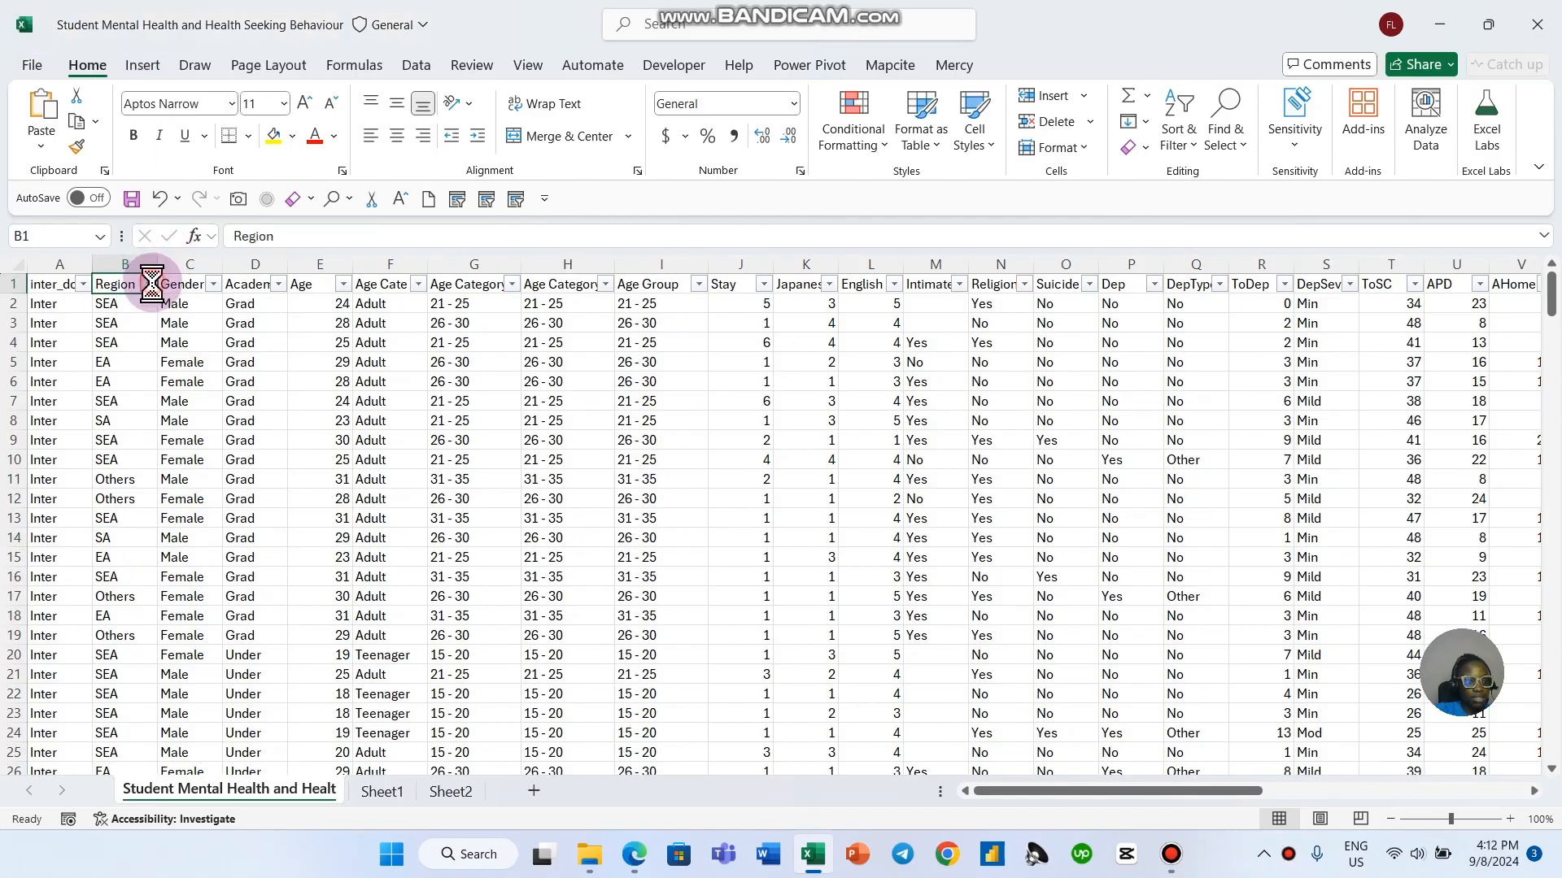
left_click(149, 284)
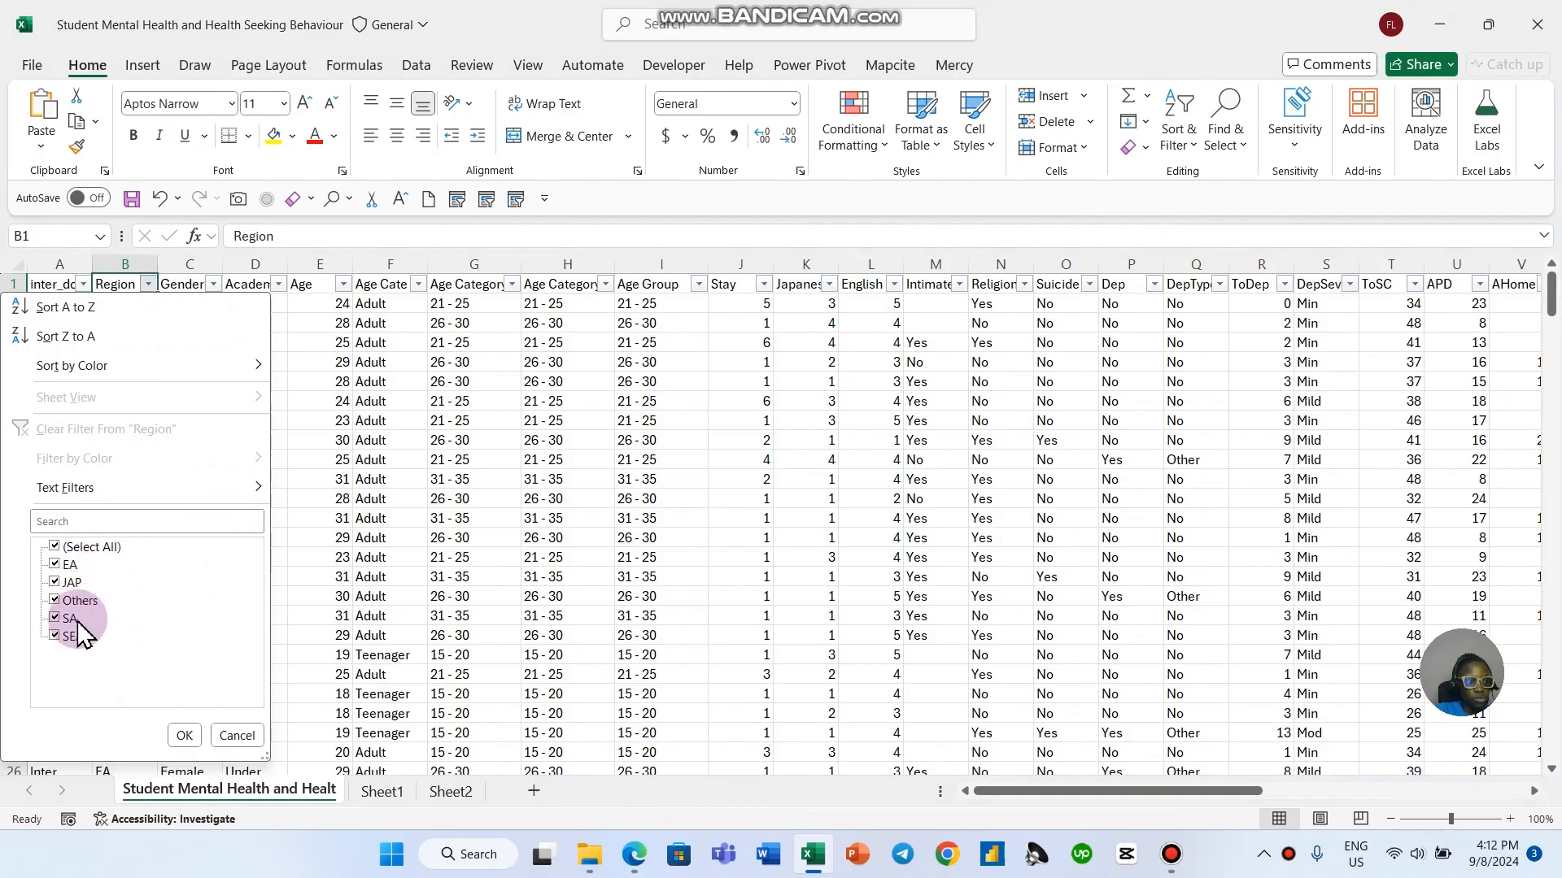
left_click(237, 735)
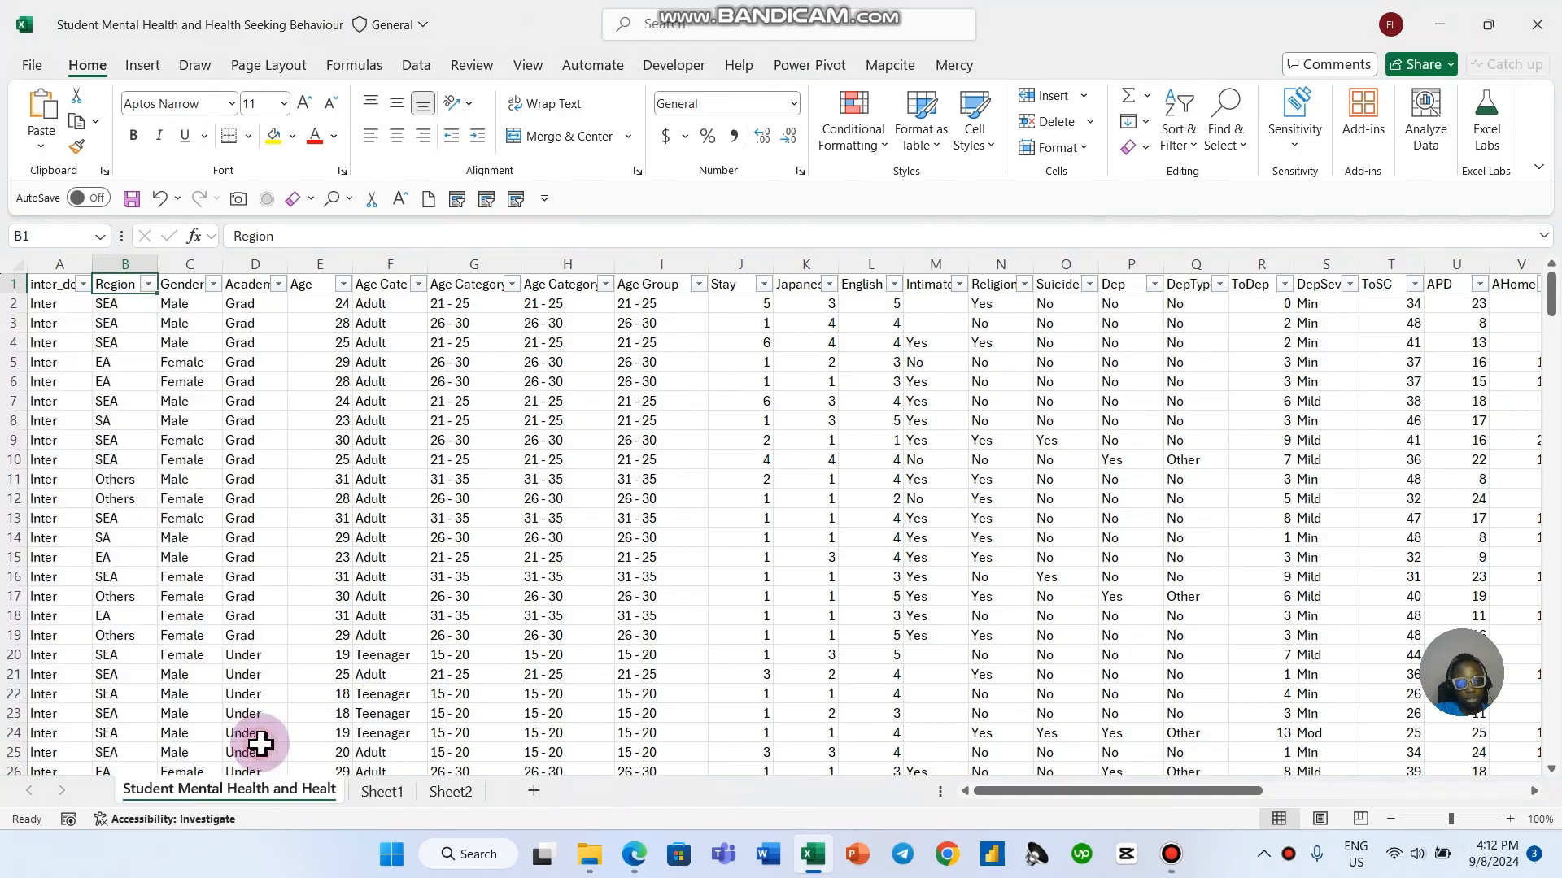
Step: Enter the title "Regions Frequency Table" in cell C5 of Sheet2
left_click(450, 792)
left_click(244, 382)
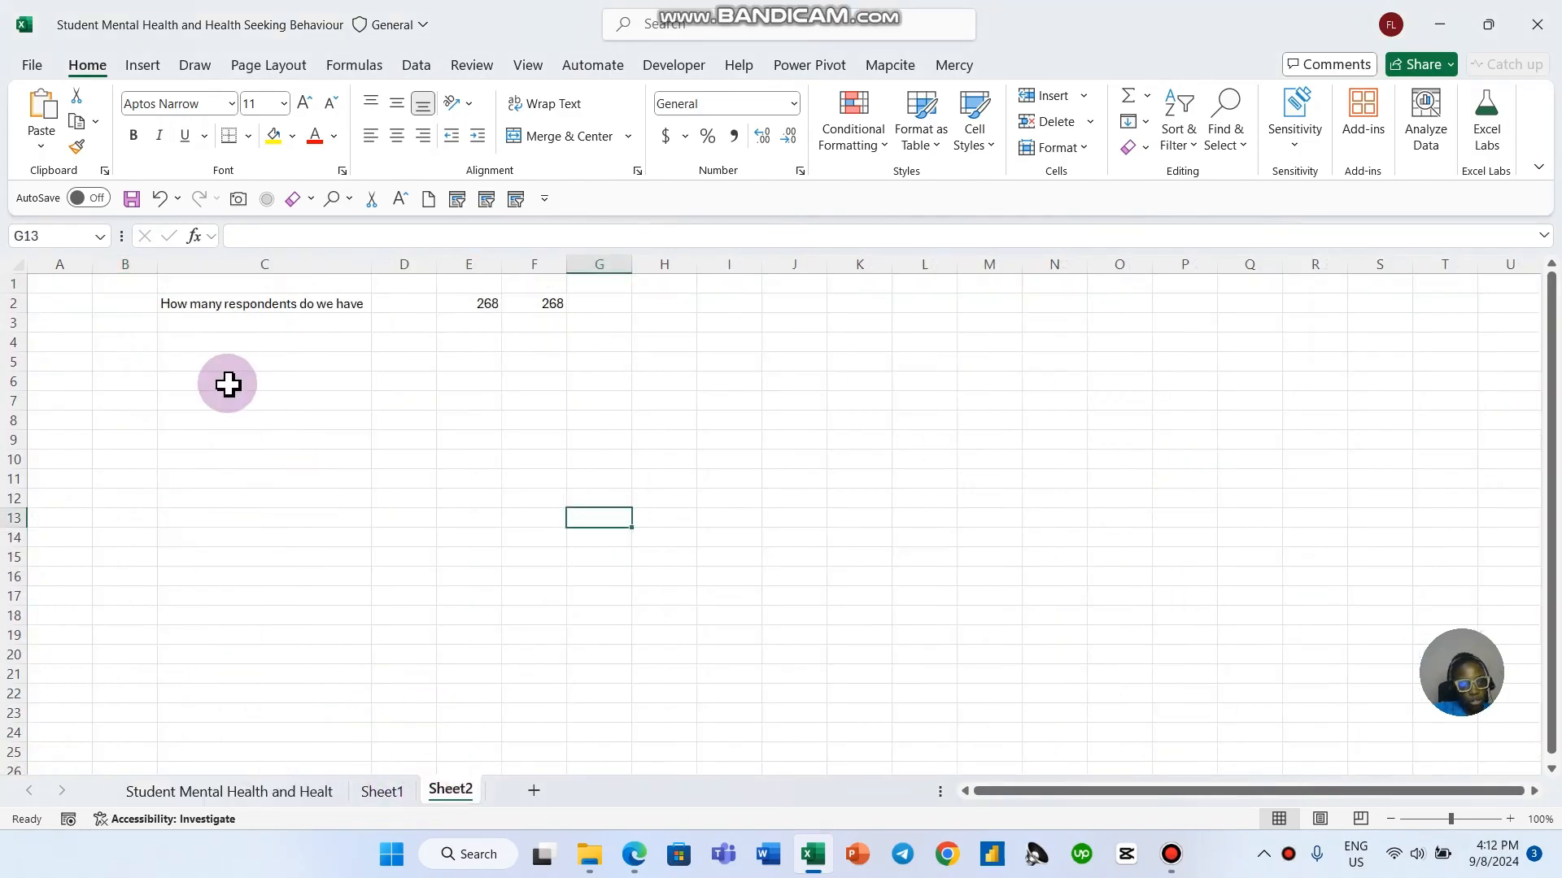
left_click(263, 357)
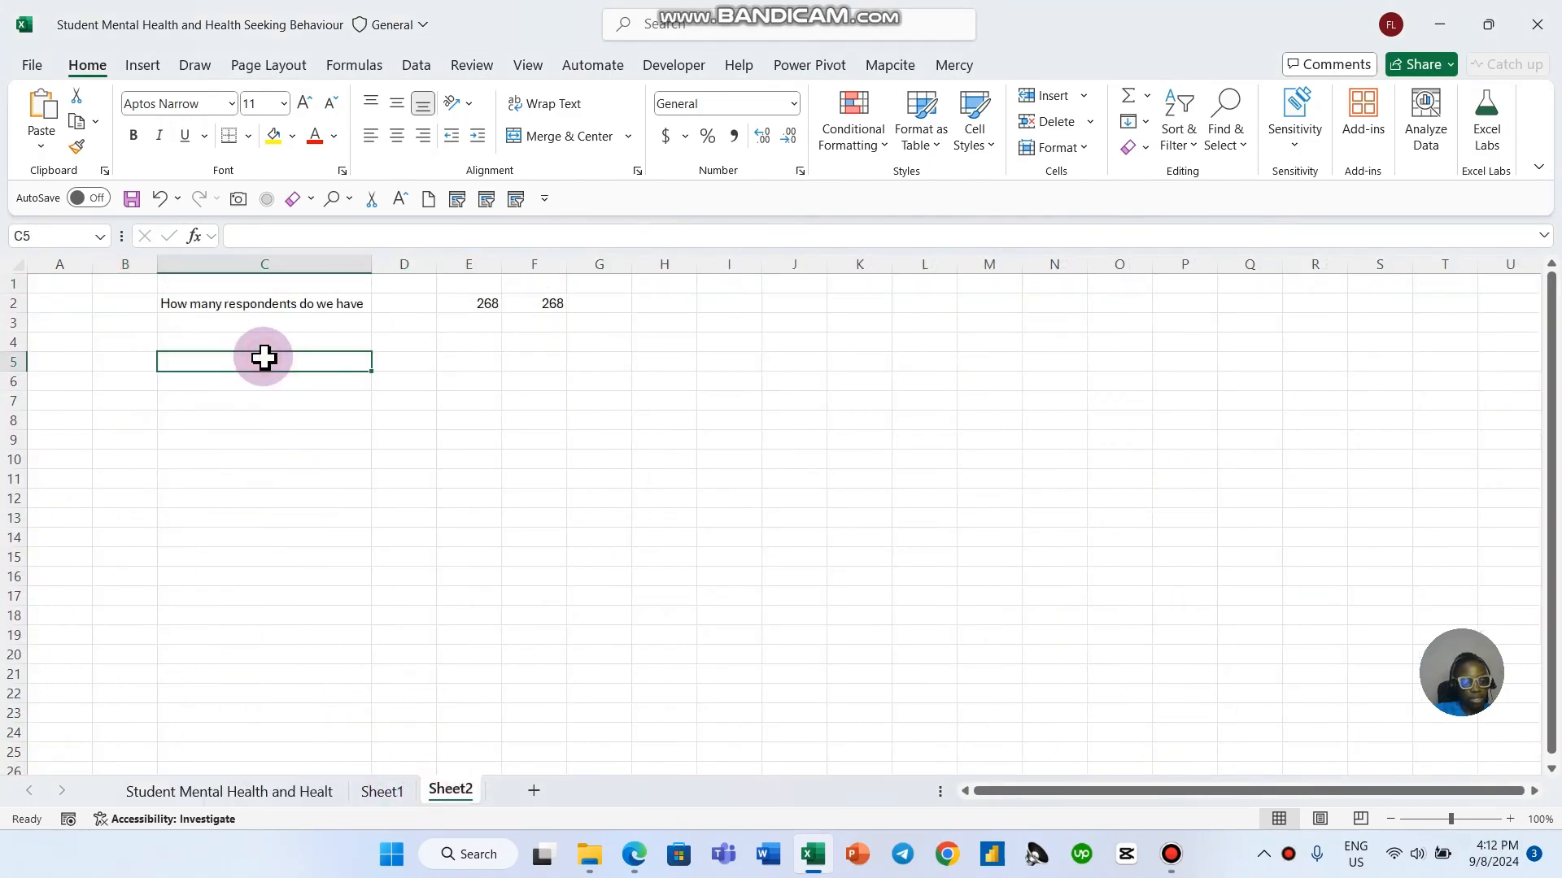
type("Regions Frequency Table")
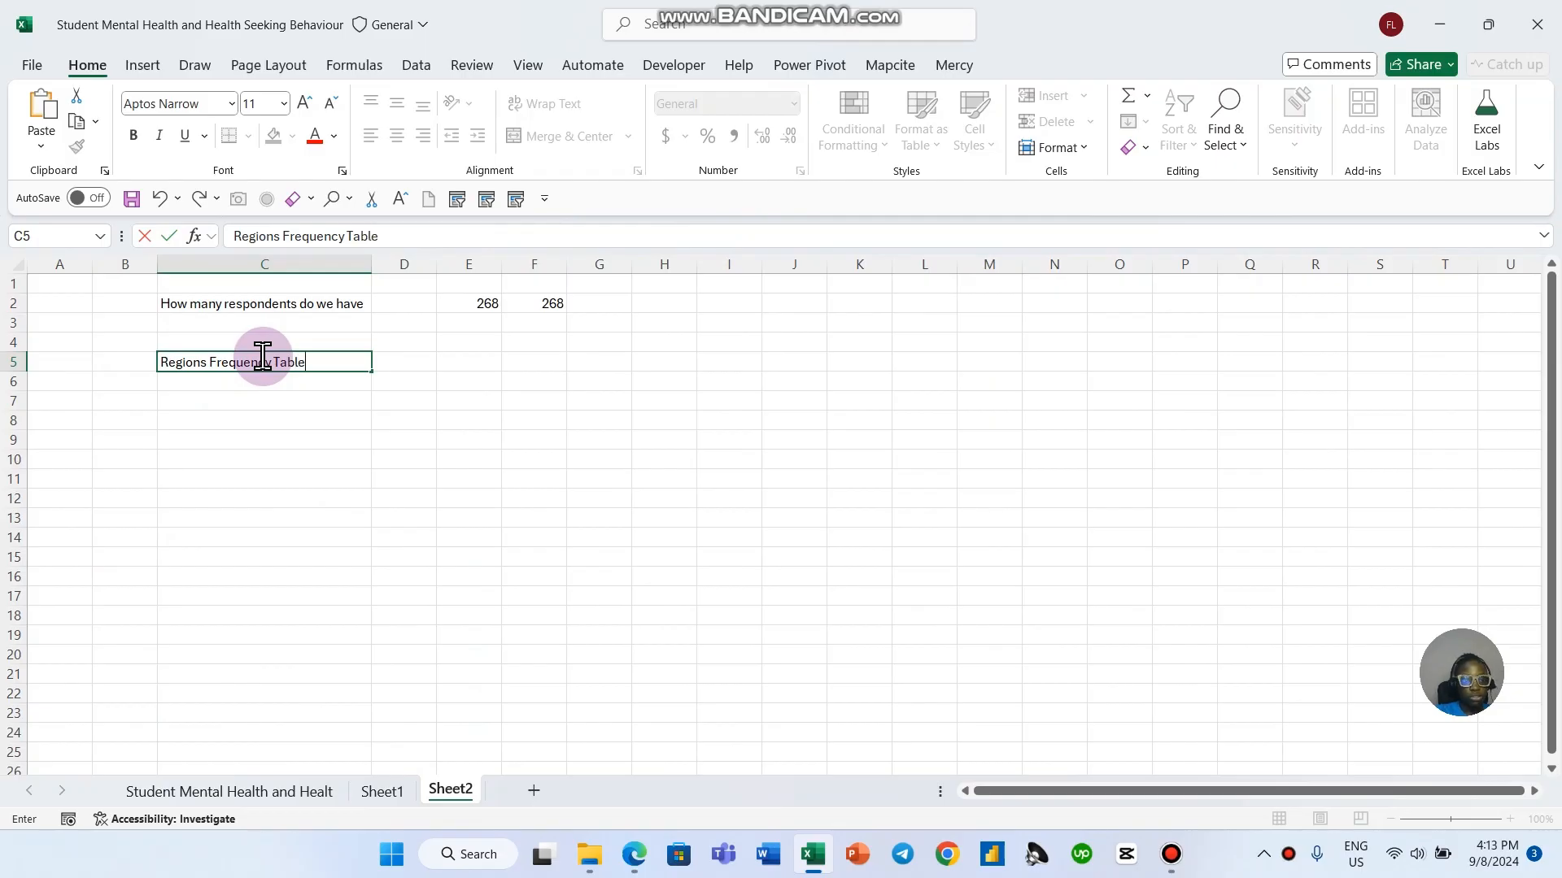
key("Return")
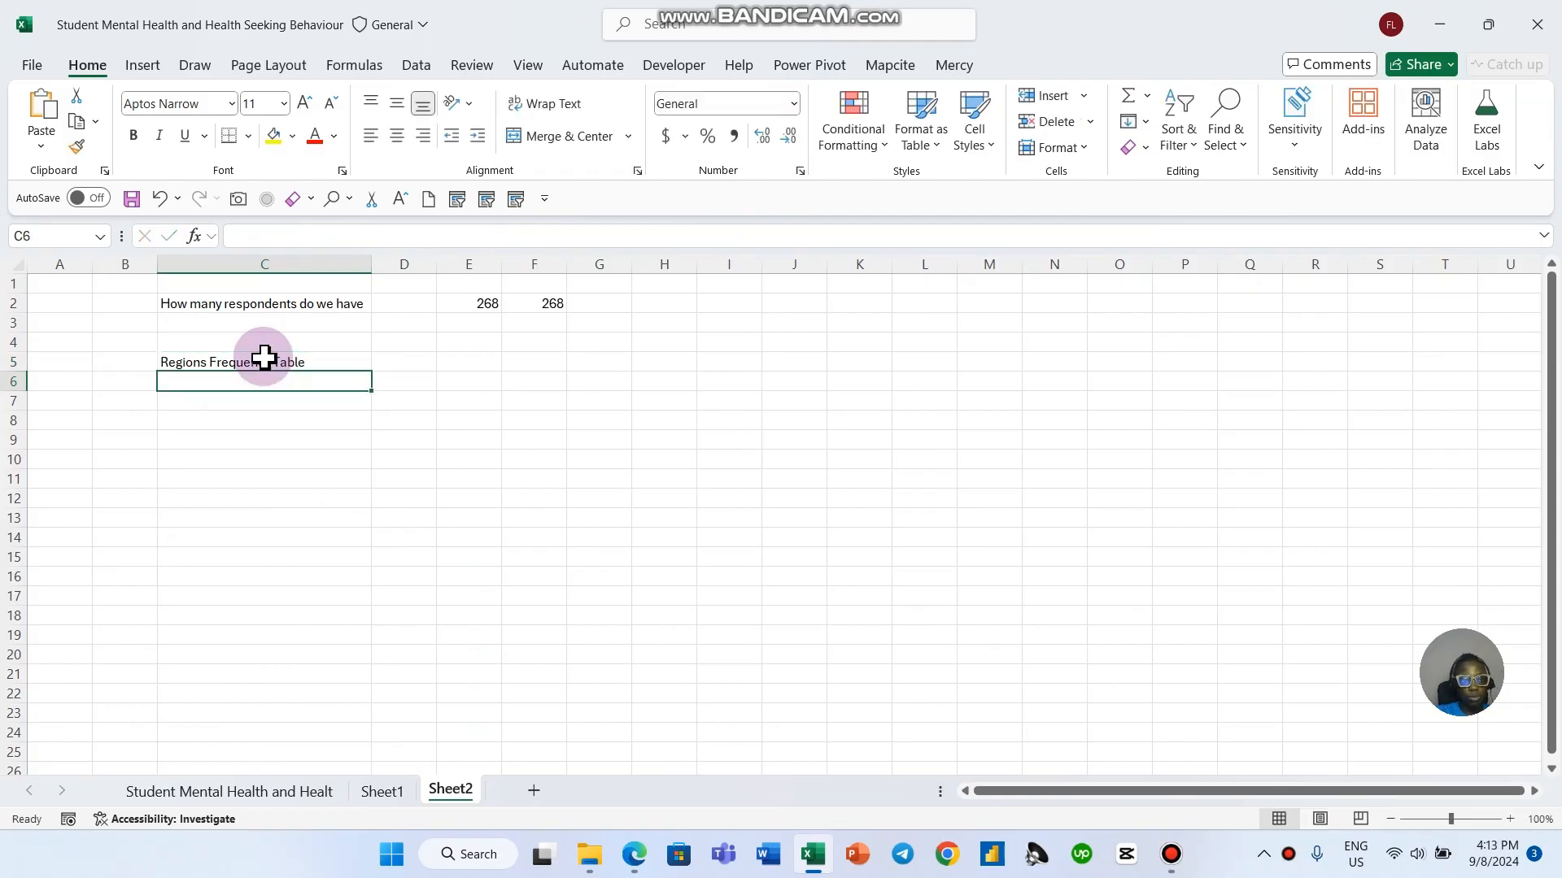
Step: Enter the header "Region" in cell C6, replacing the autocompleted title text
type("Reg")
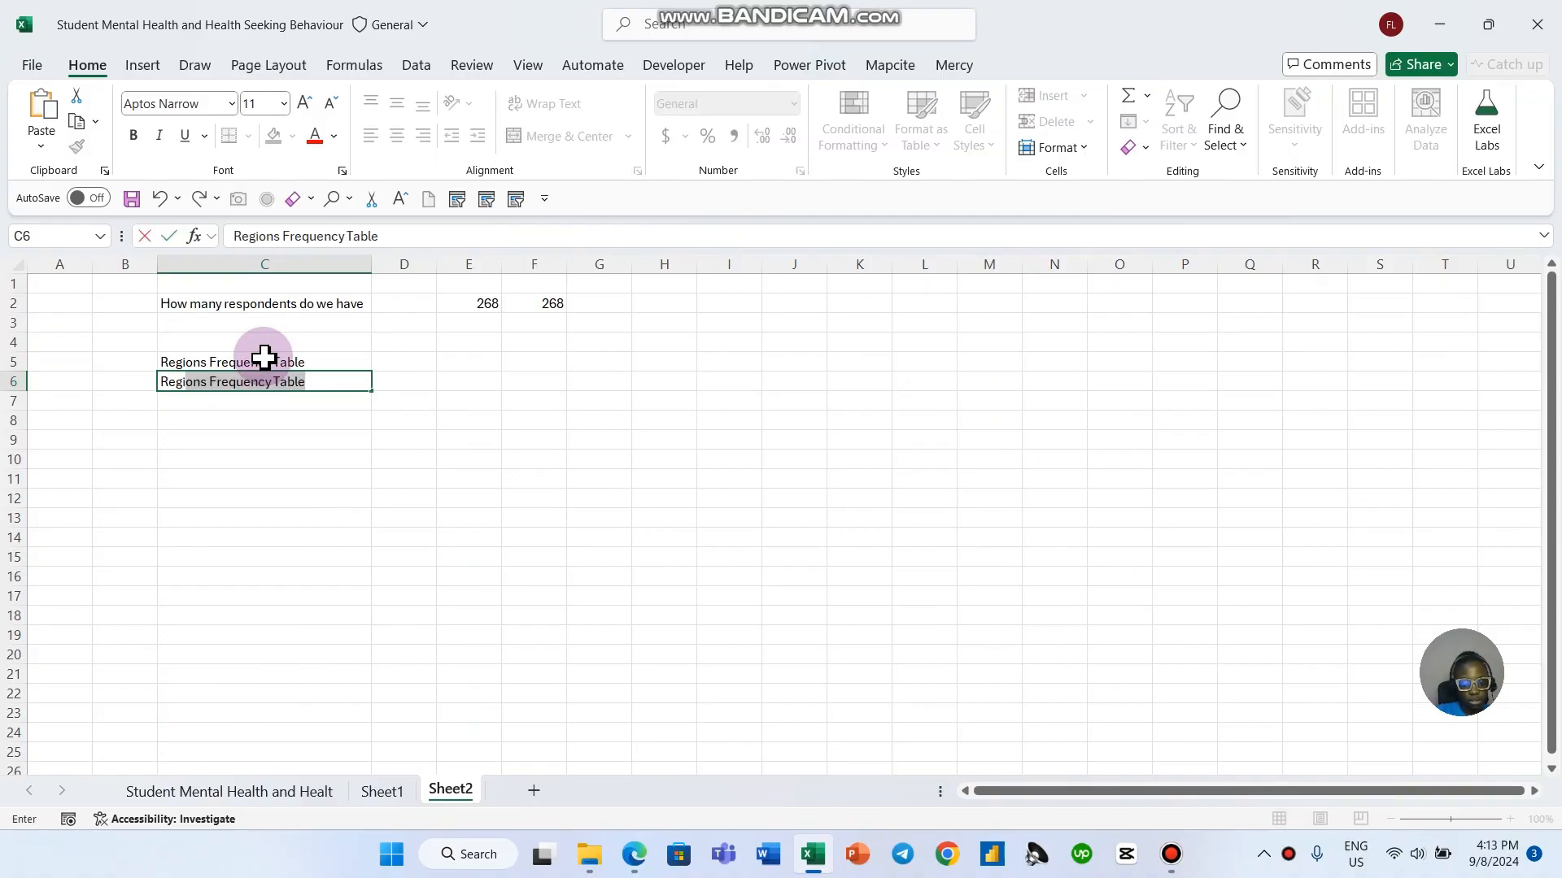
key("Tab")
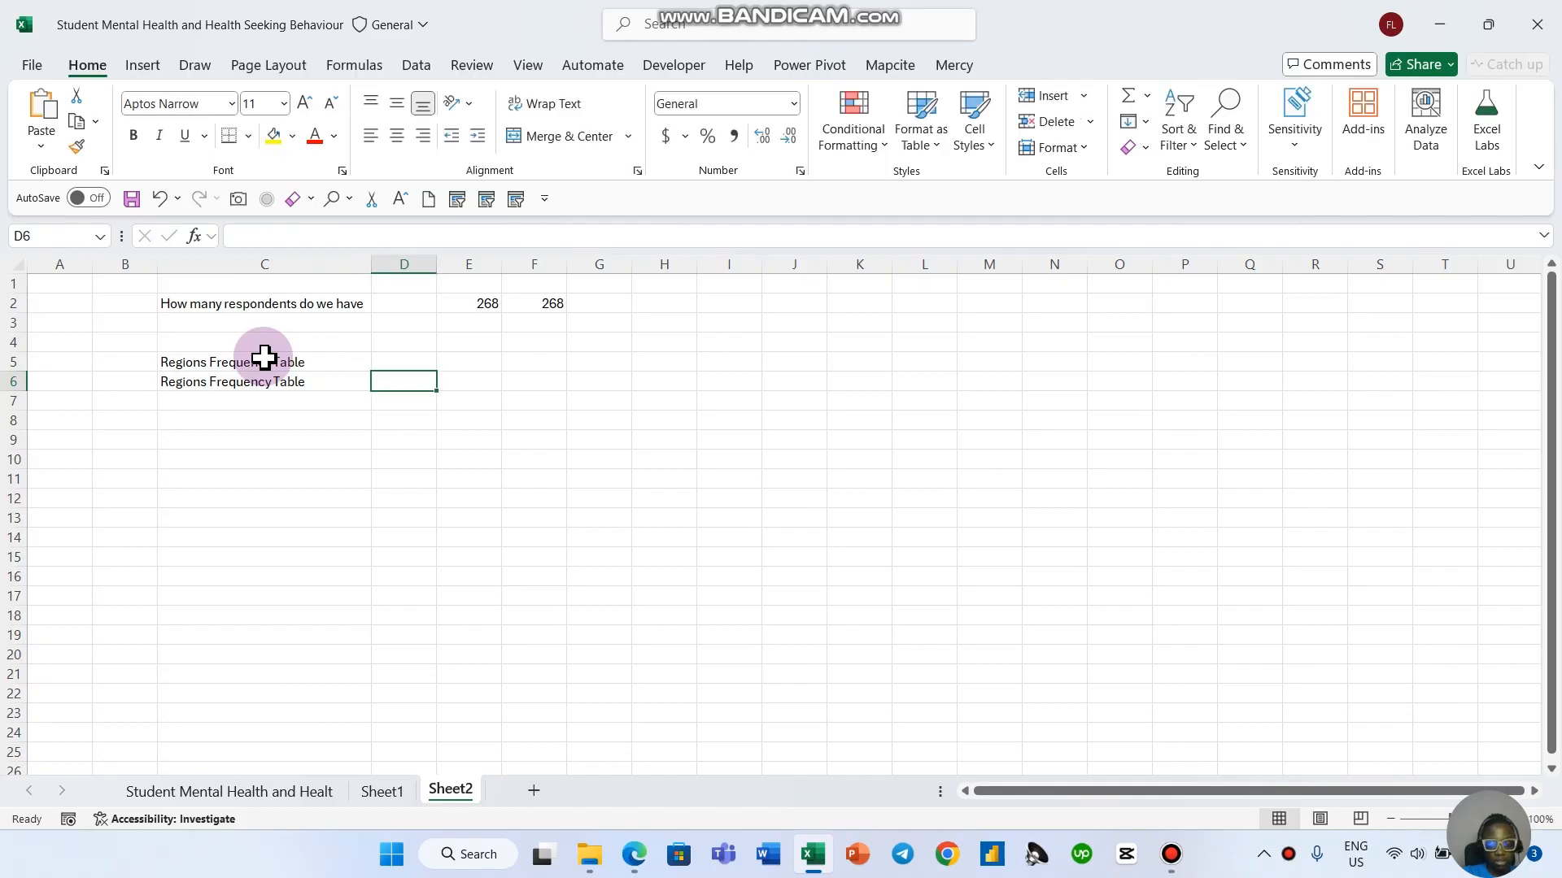
key("Left")
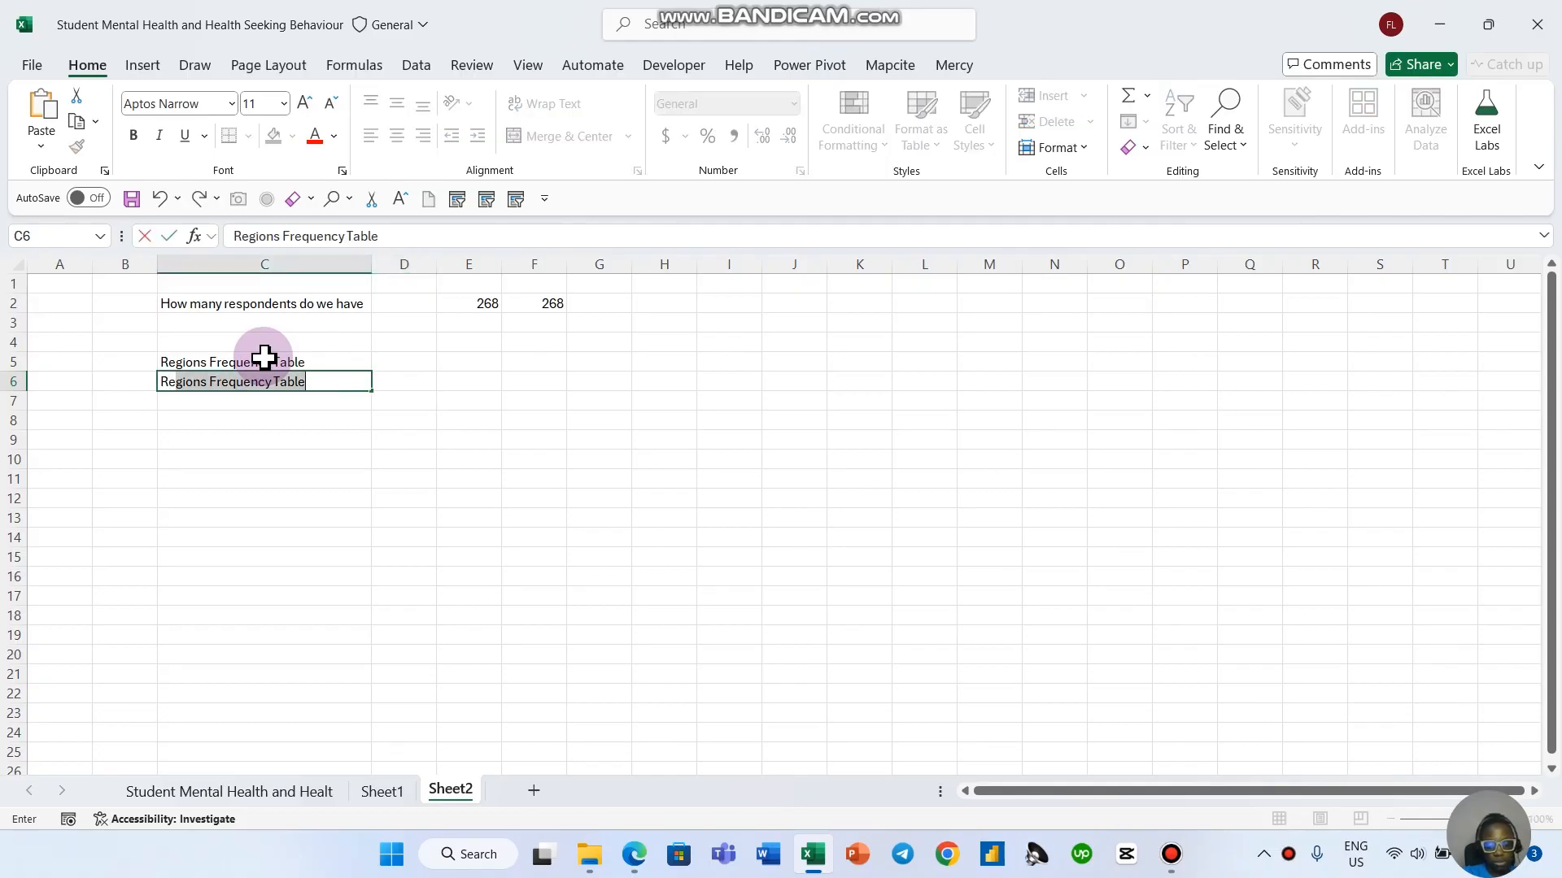
type("Region")
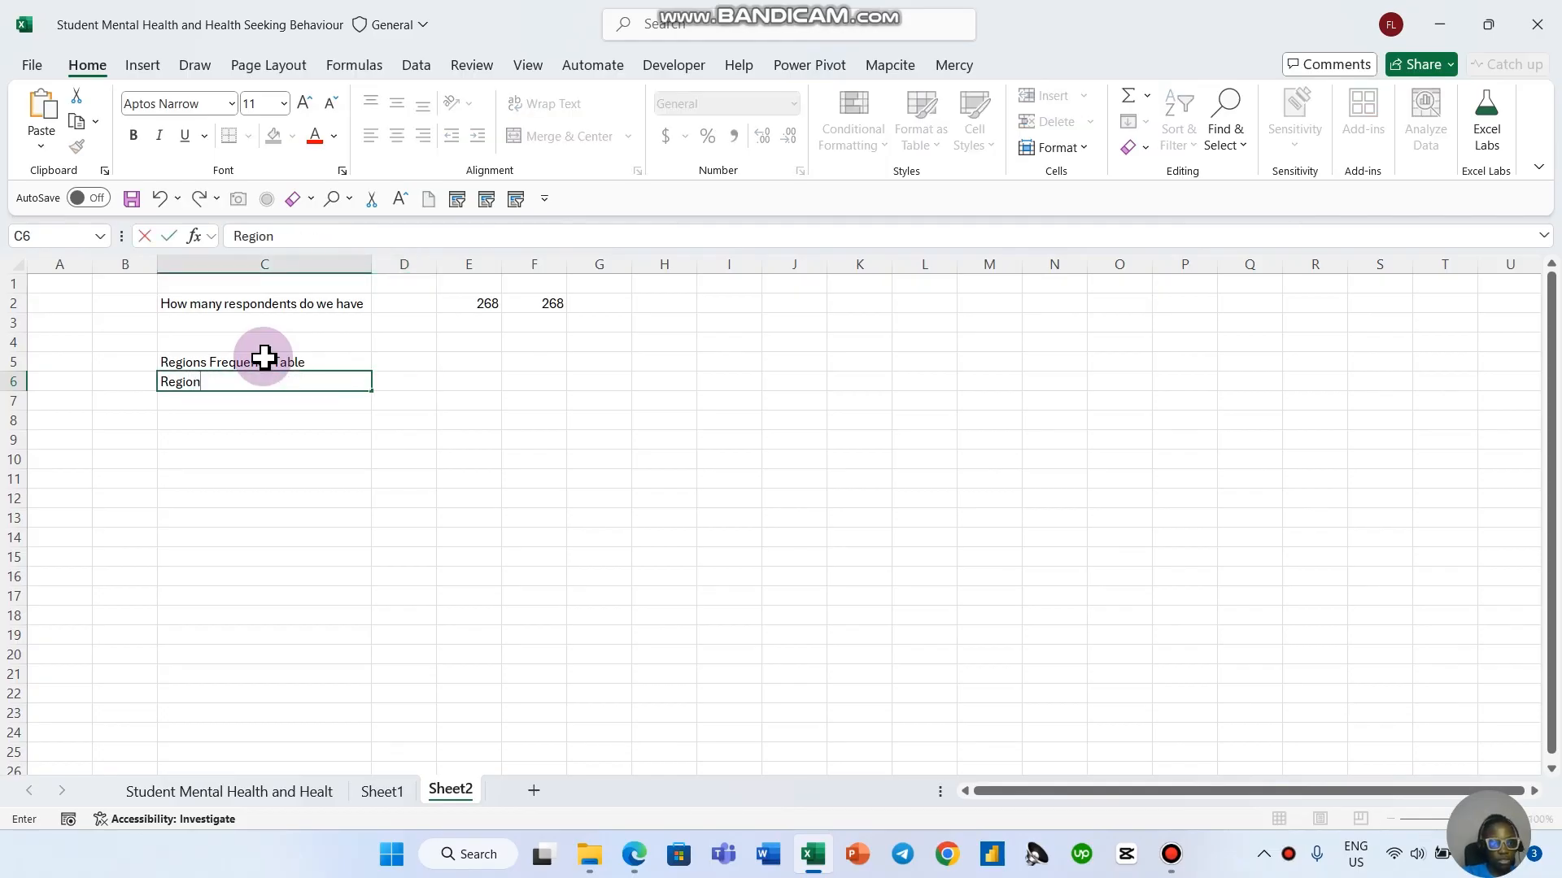
key("Tab")
Step: Enter the headers "Frequency" in D6 and "Percentage" in E6, and widen column D slightly to fit its header
type("F")
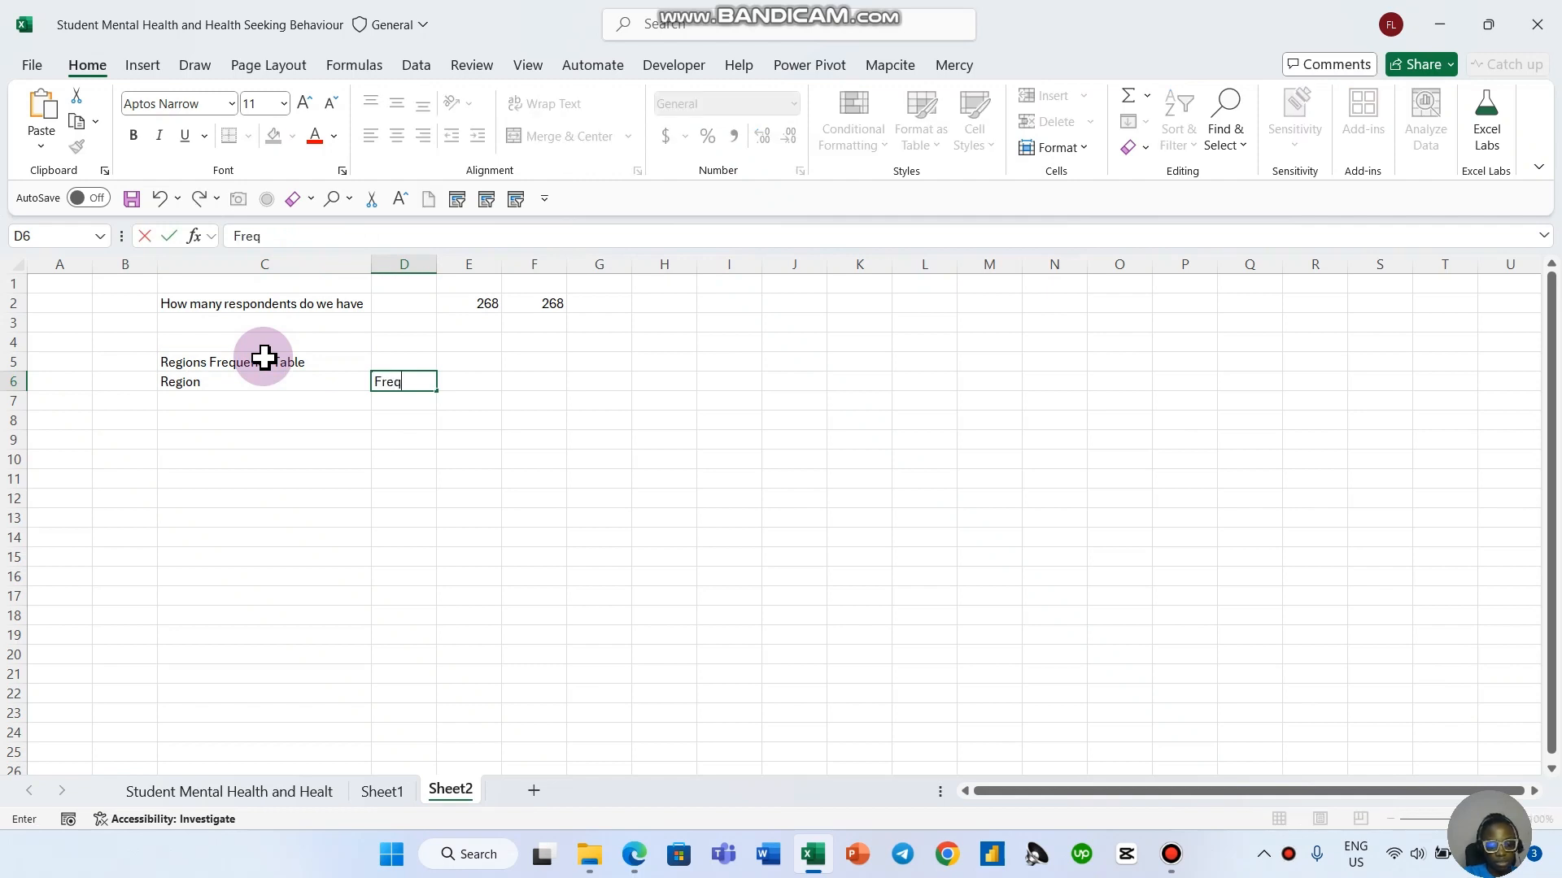
type("requwncy")
key("Tab")
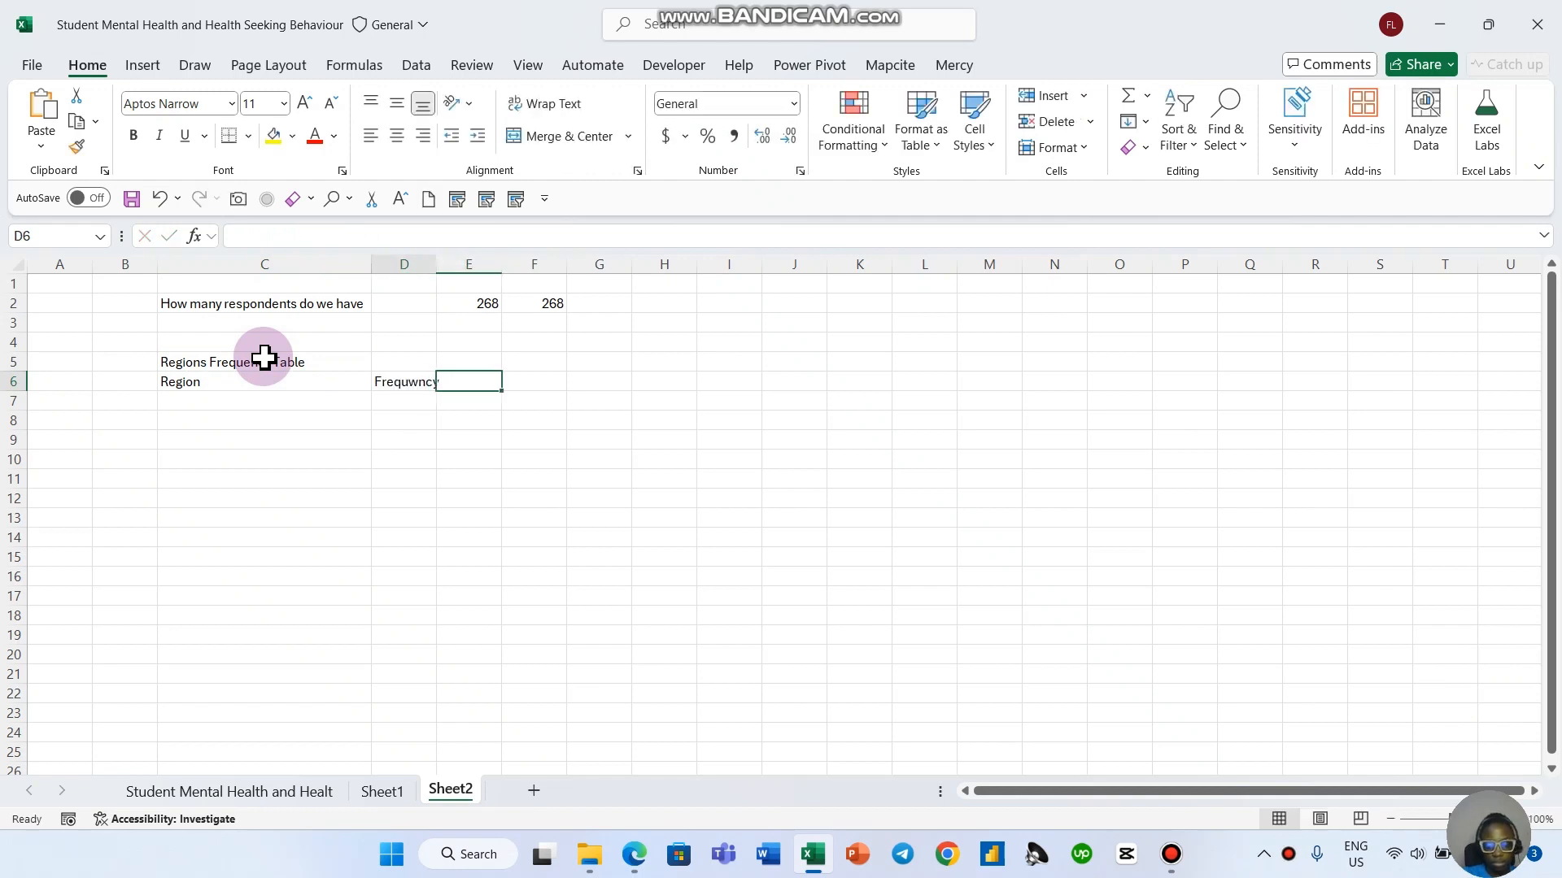
type("Freq")
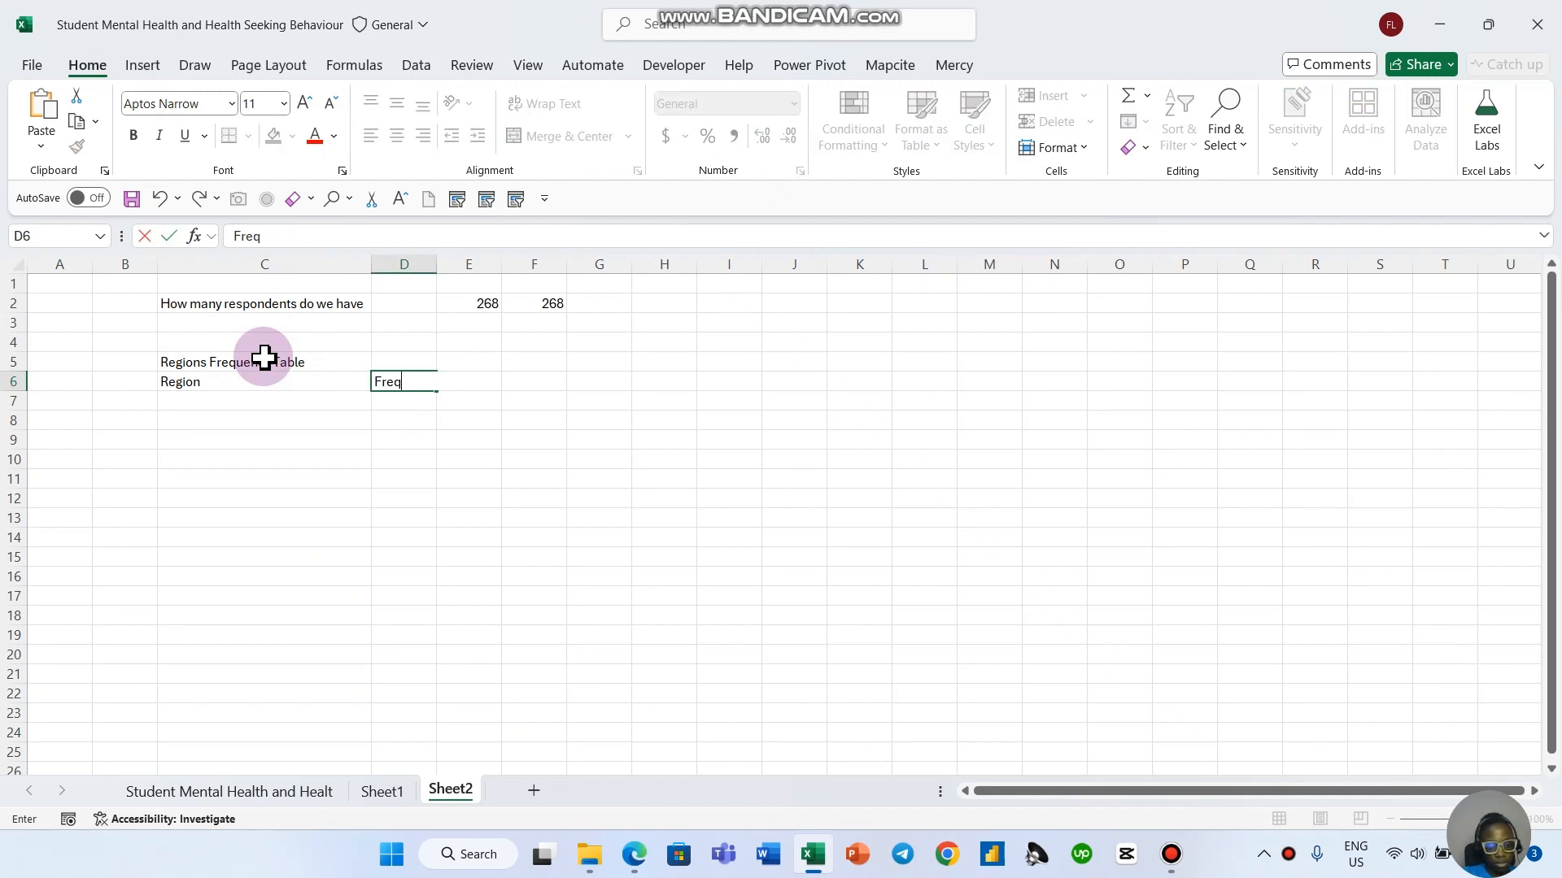
type("uency")
key("Tab")
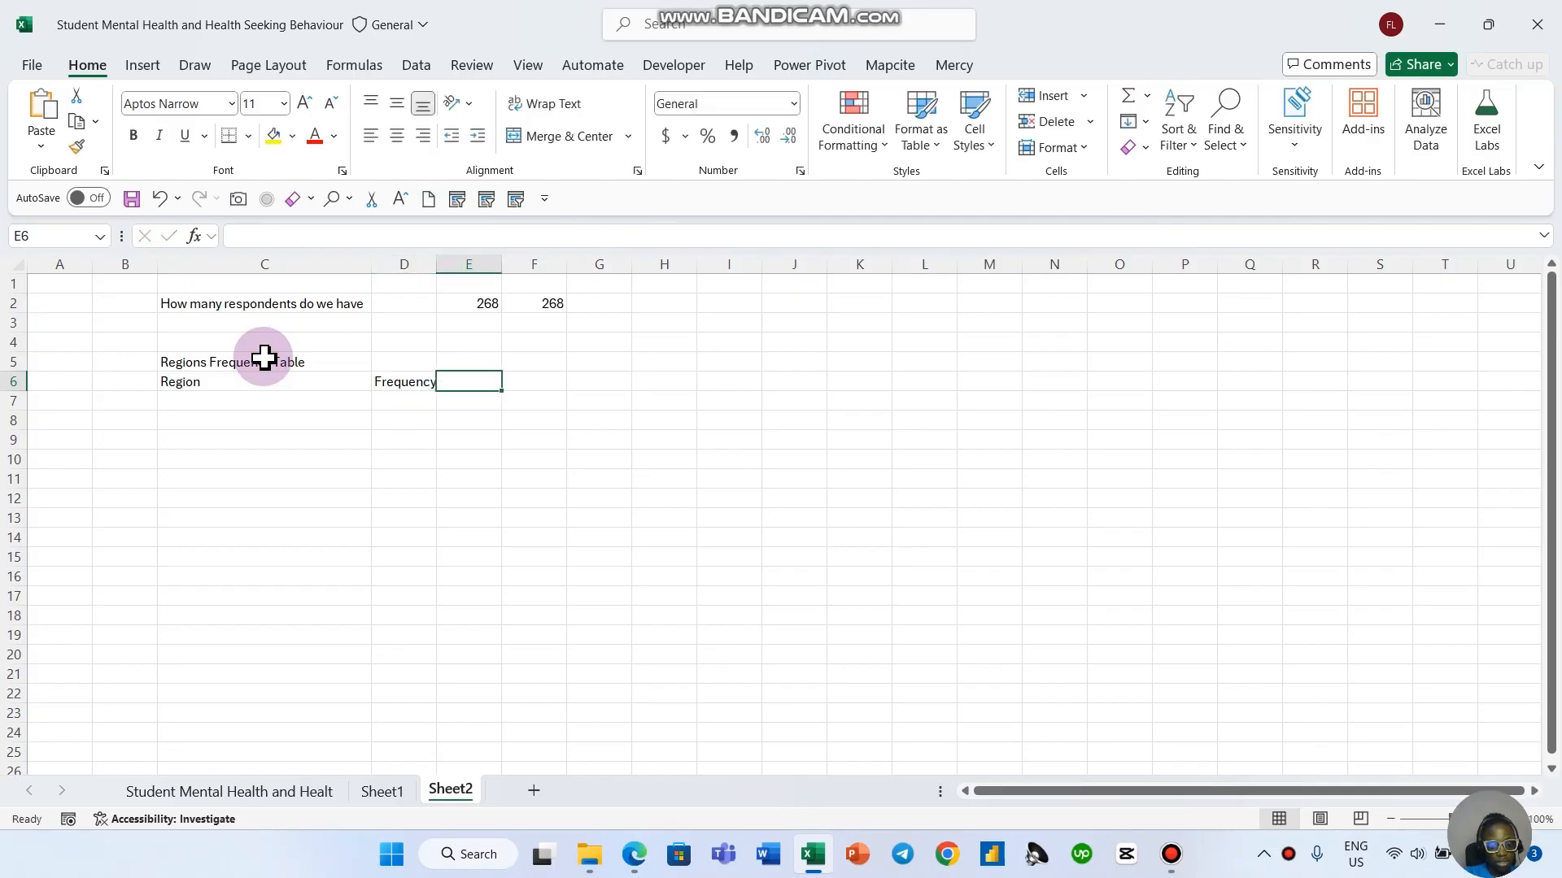
type("P")
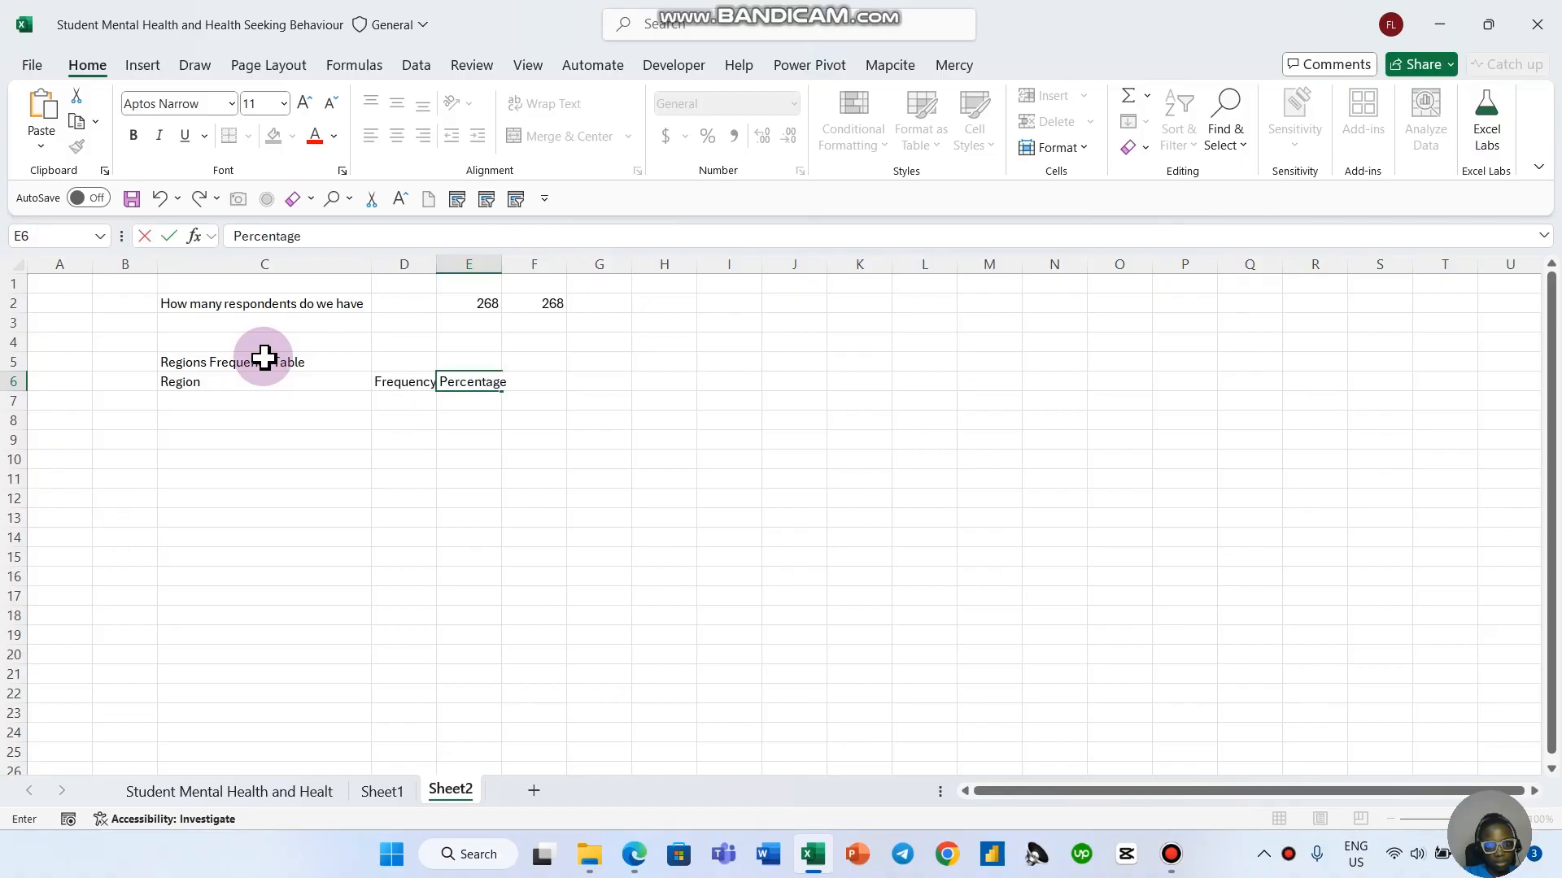
type("ercentage")
key("Return")
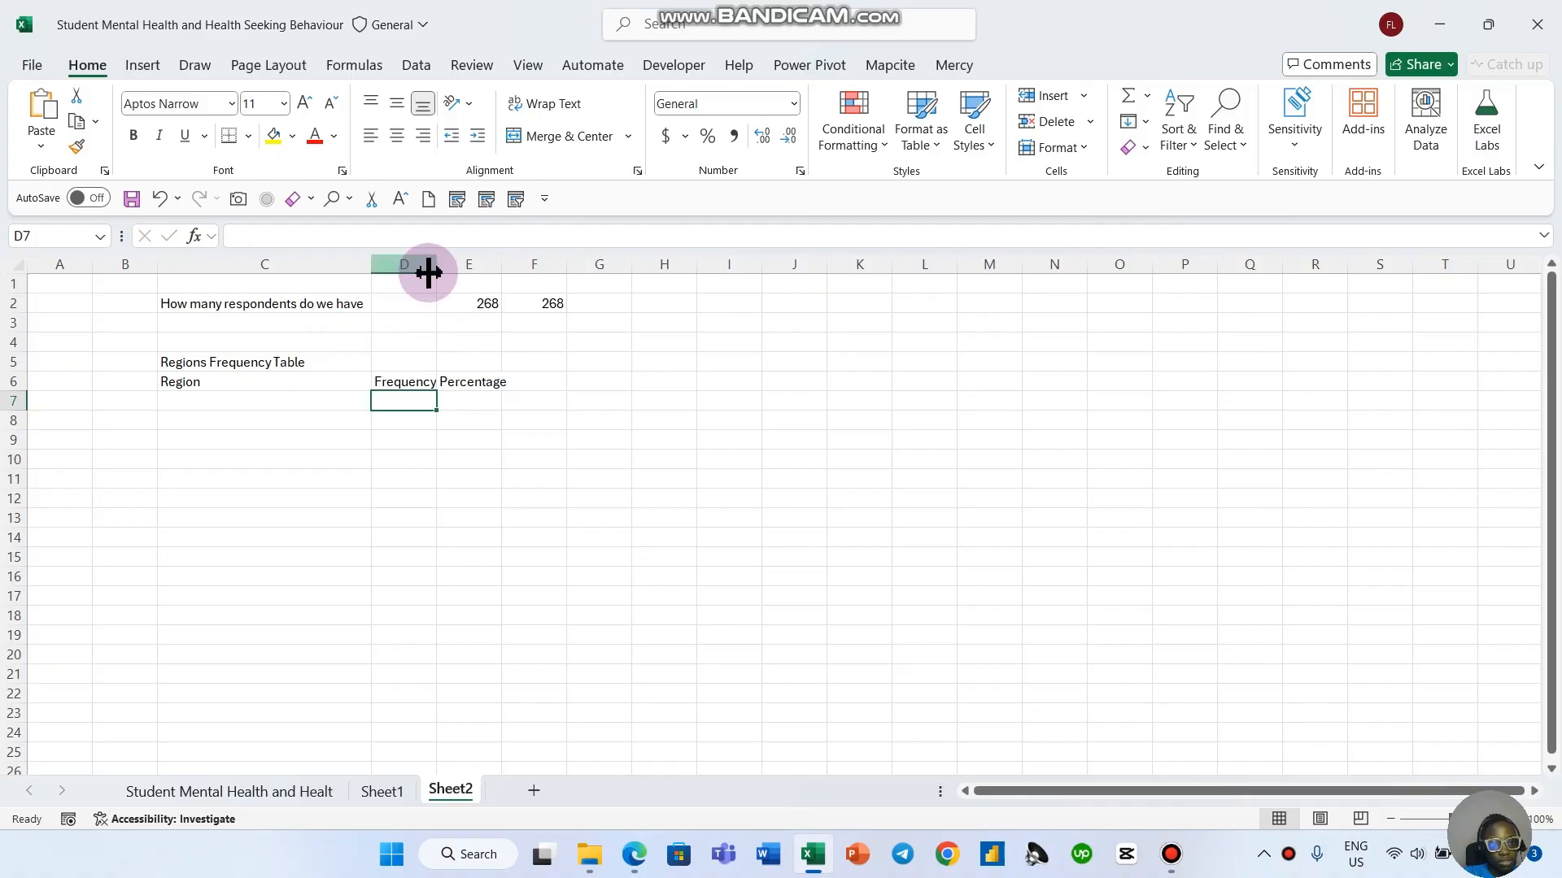
left_click_drag(433, 266, 438, 266)
Step: Select C7 on Sheet2 and check the region values in the Region filter list on the student data sheet
left_click(279, 398)
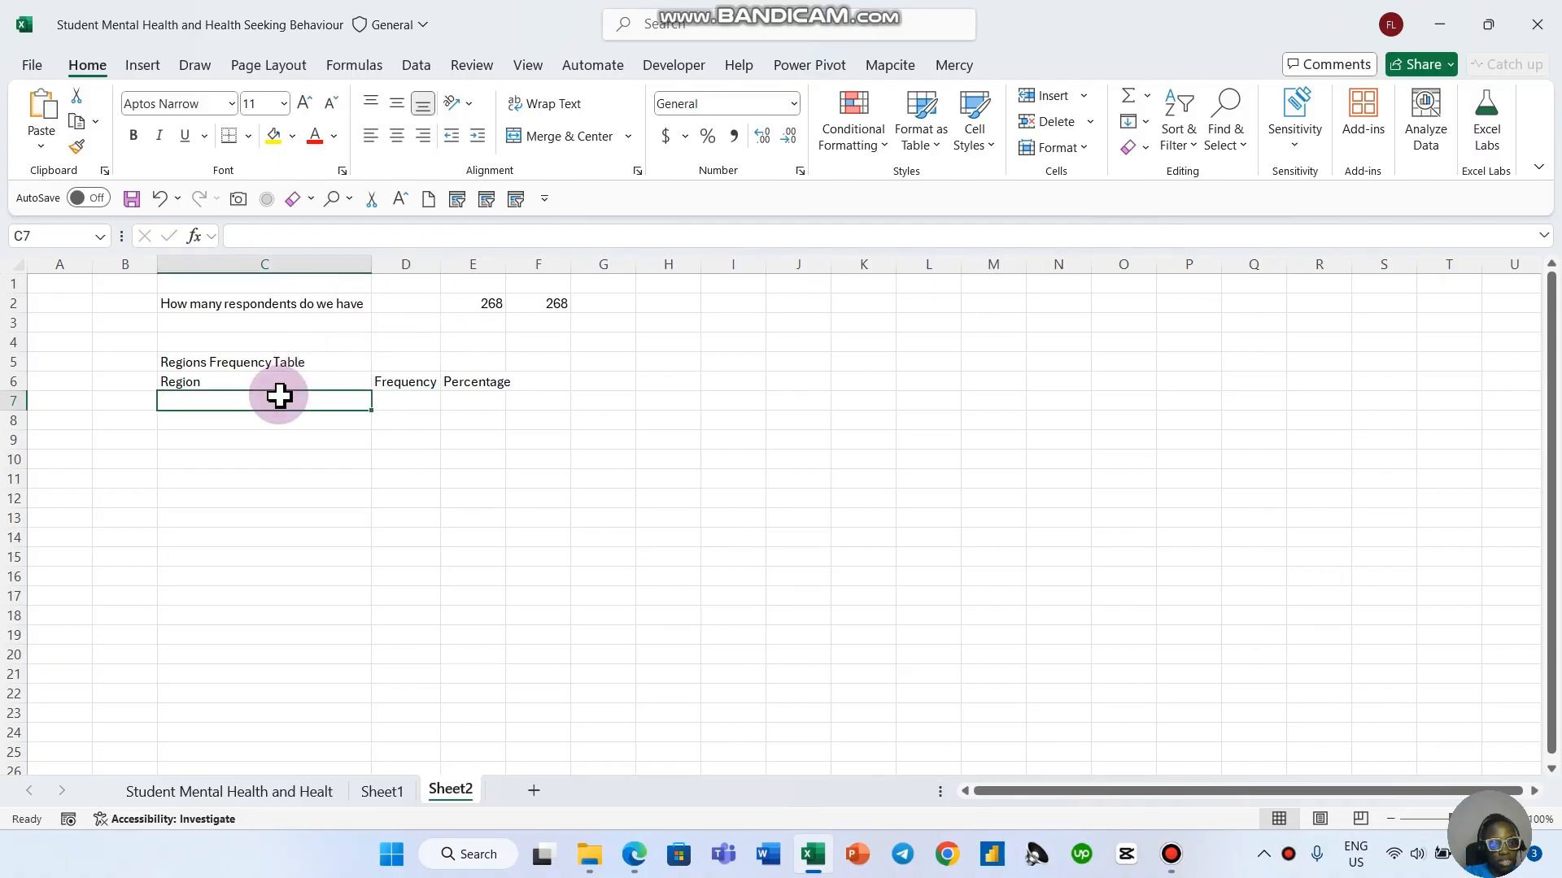
left_click(275, 797)
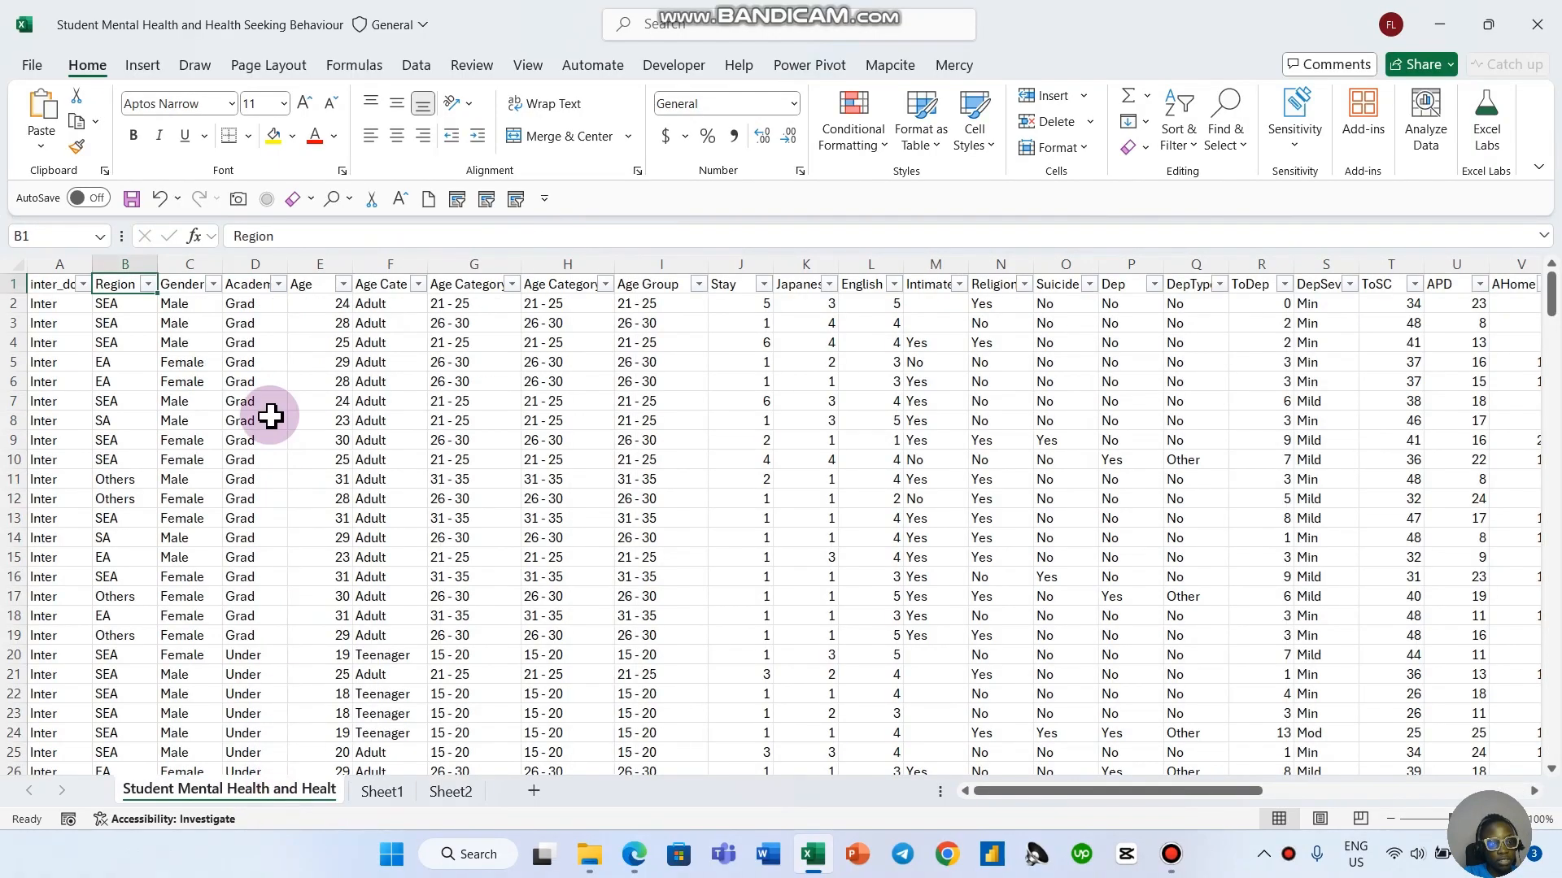
left_click(183, 340)
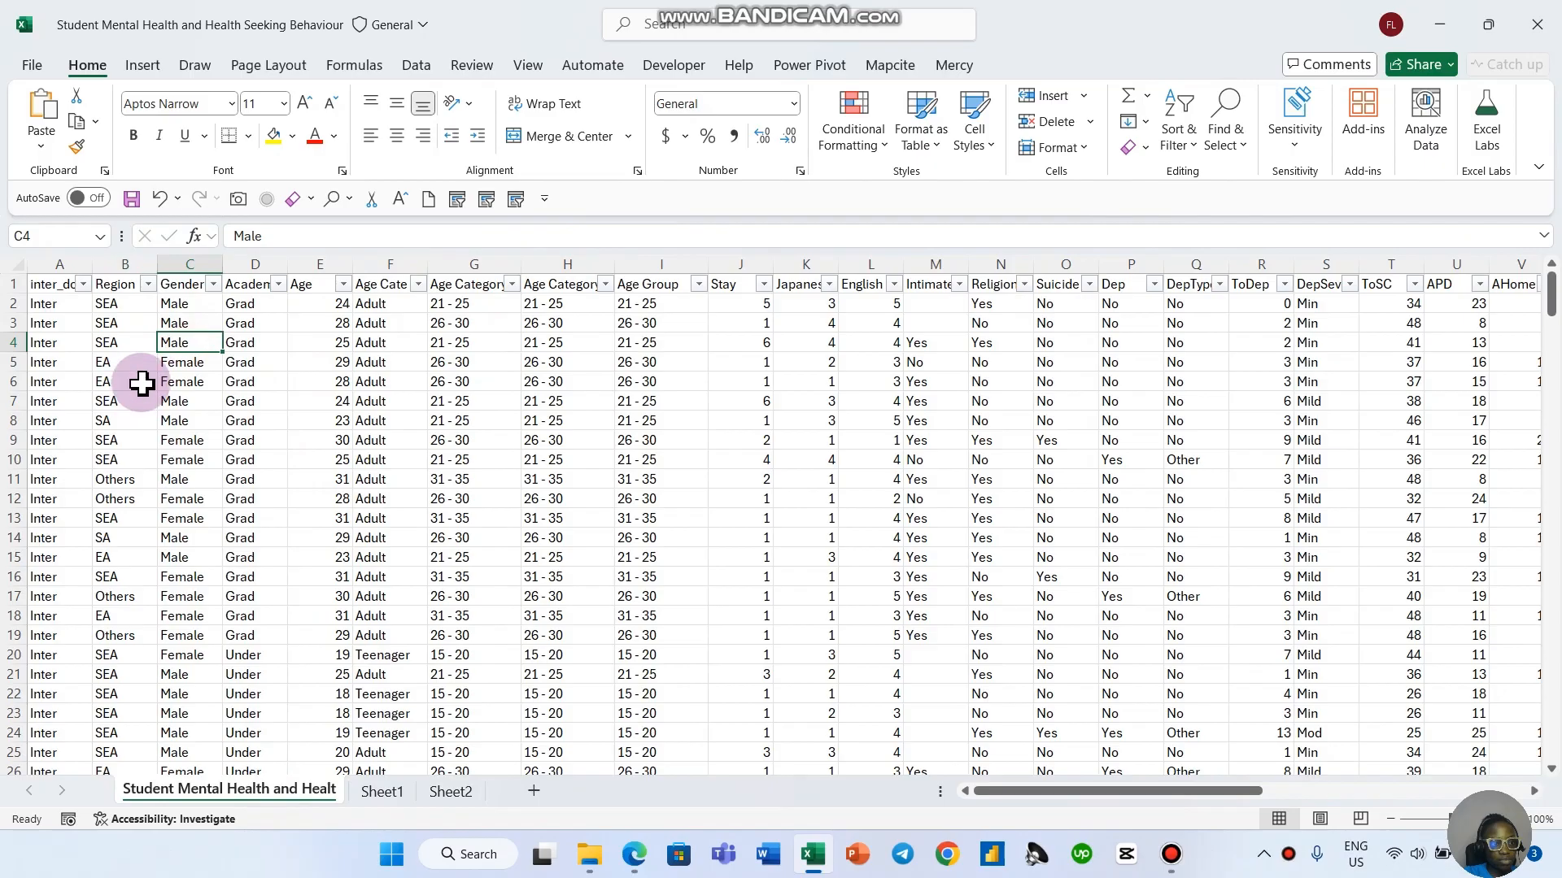
left_click(147, 283)
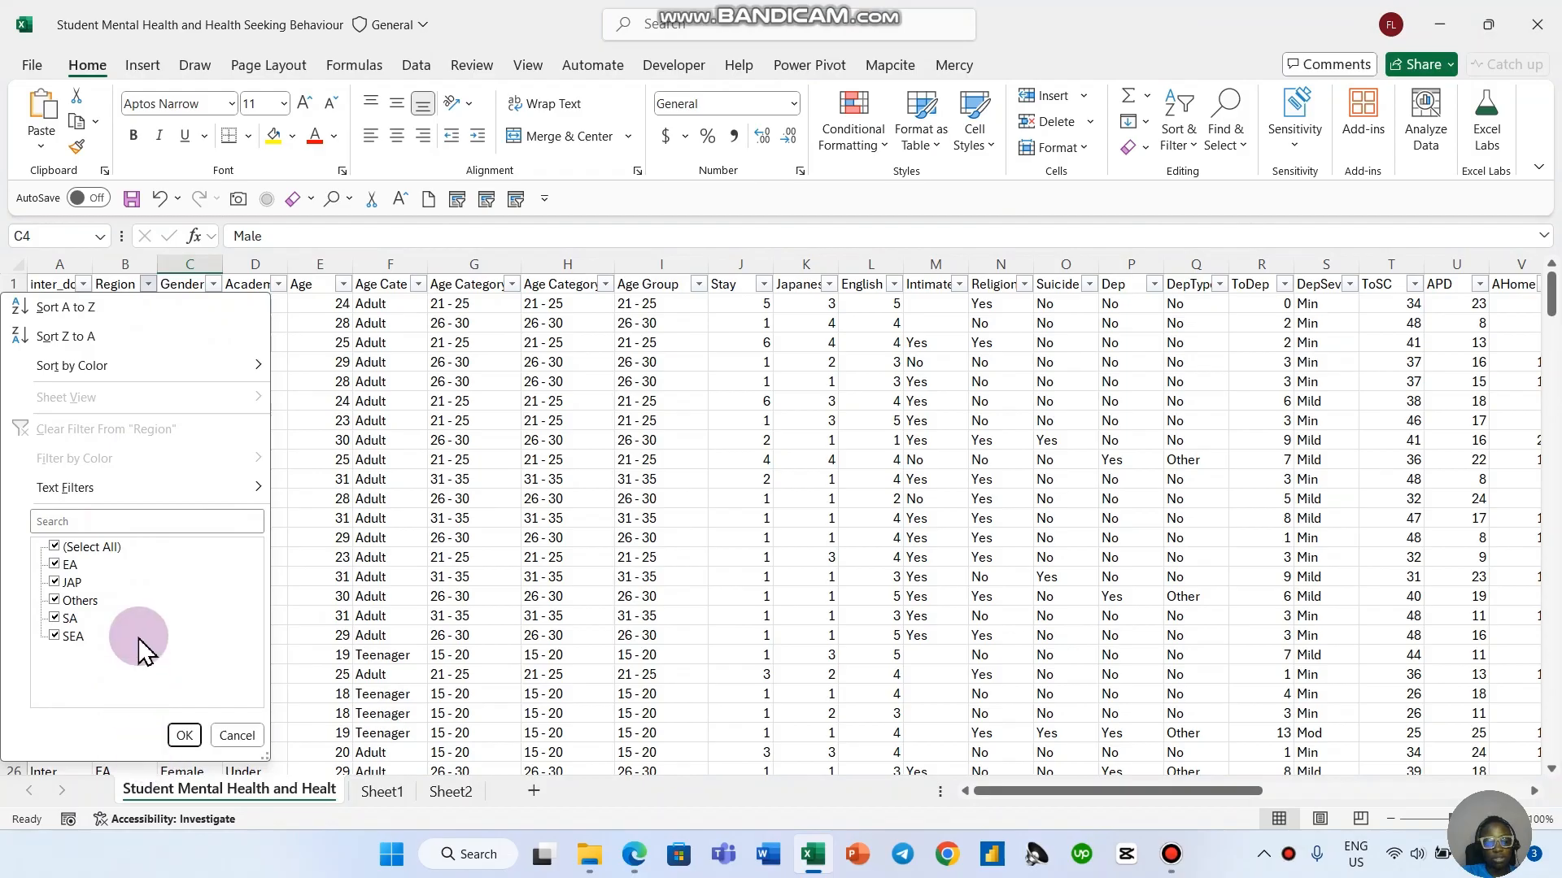
left_click(237, 735)
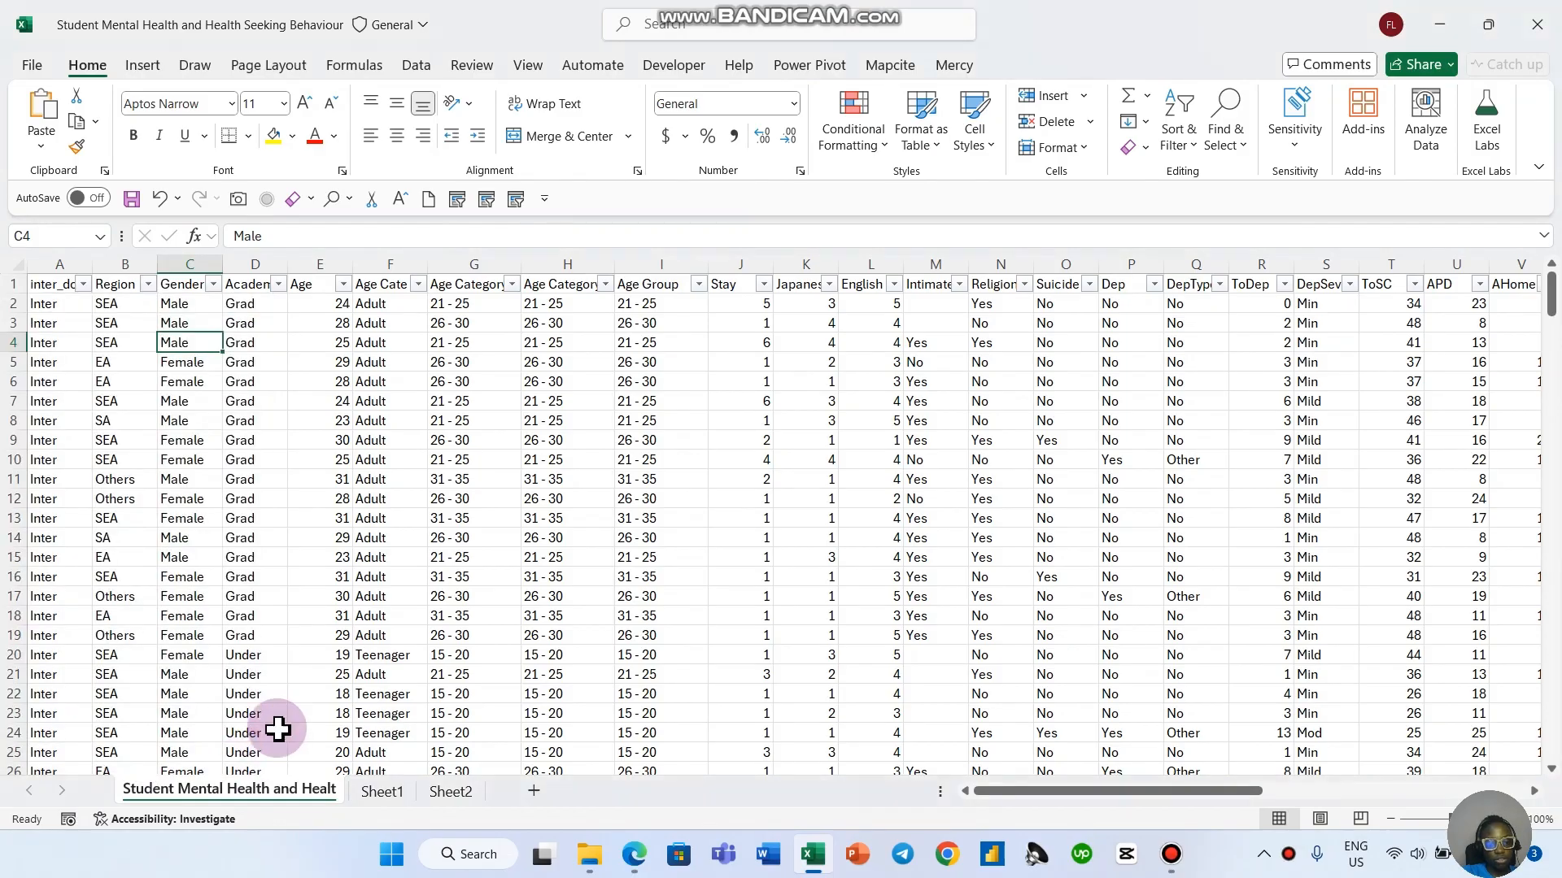
Step: List the distinct regions from C7 of Sheet2 down with a UNIQUE formula over B2:B269 of the student data sheet
left_click(458, 793)
type("=-")
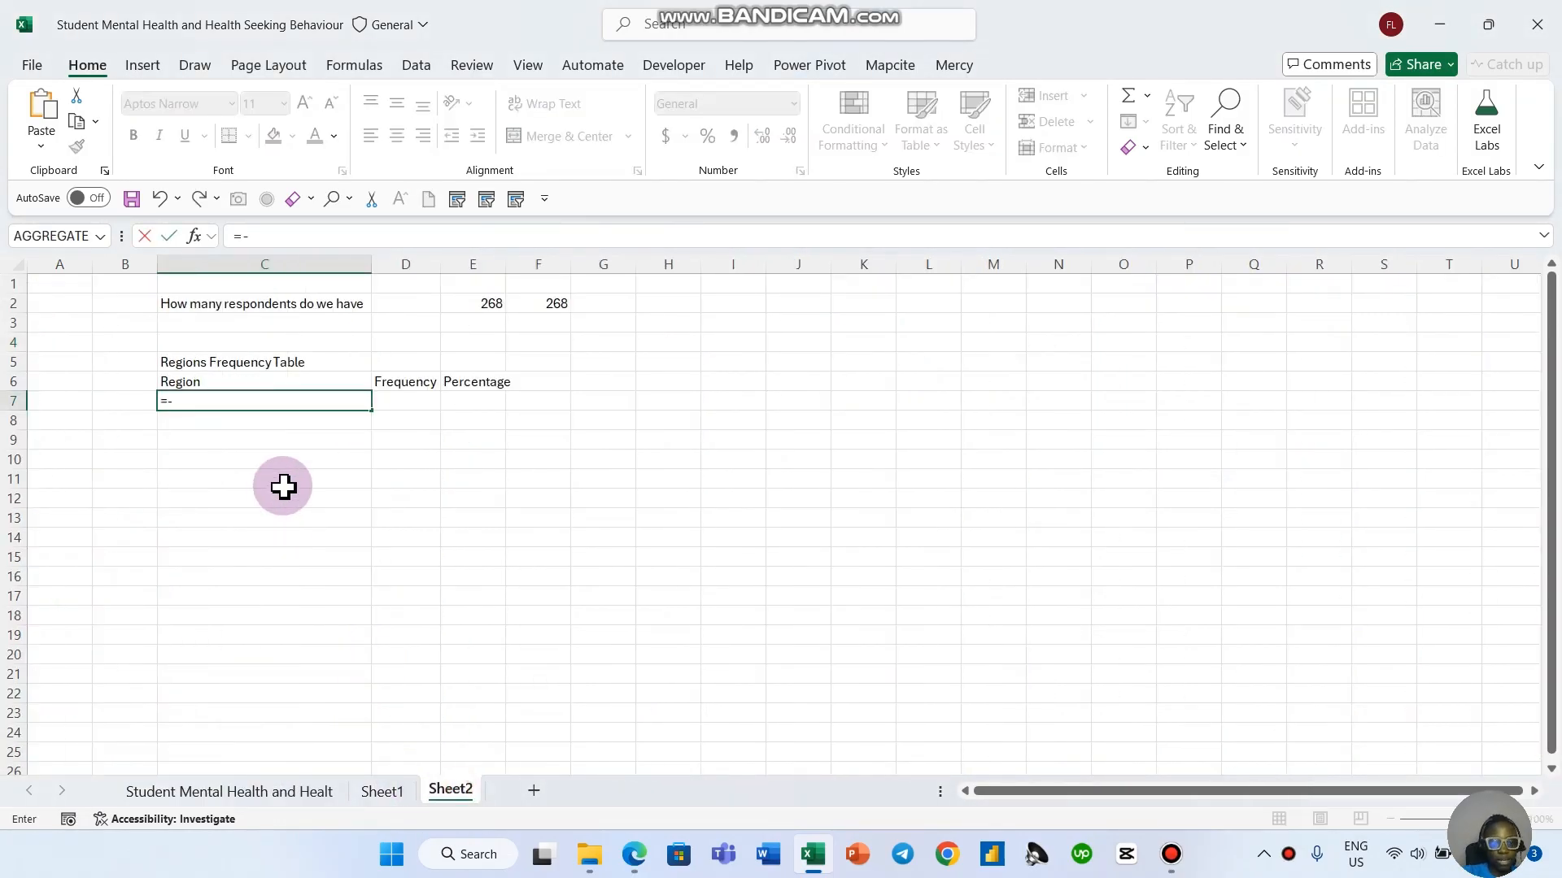
type("un")
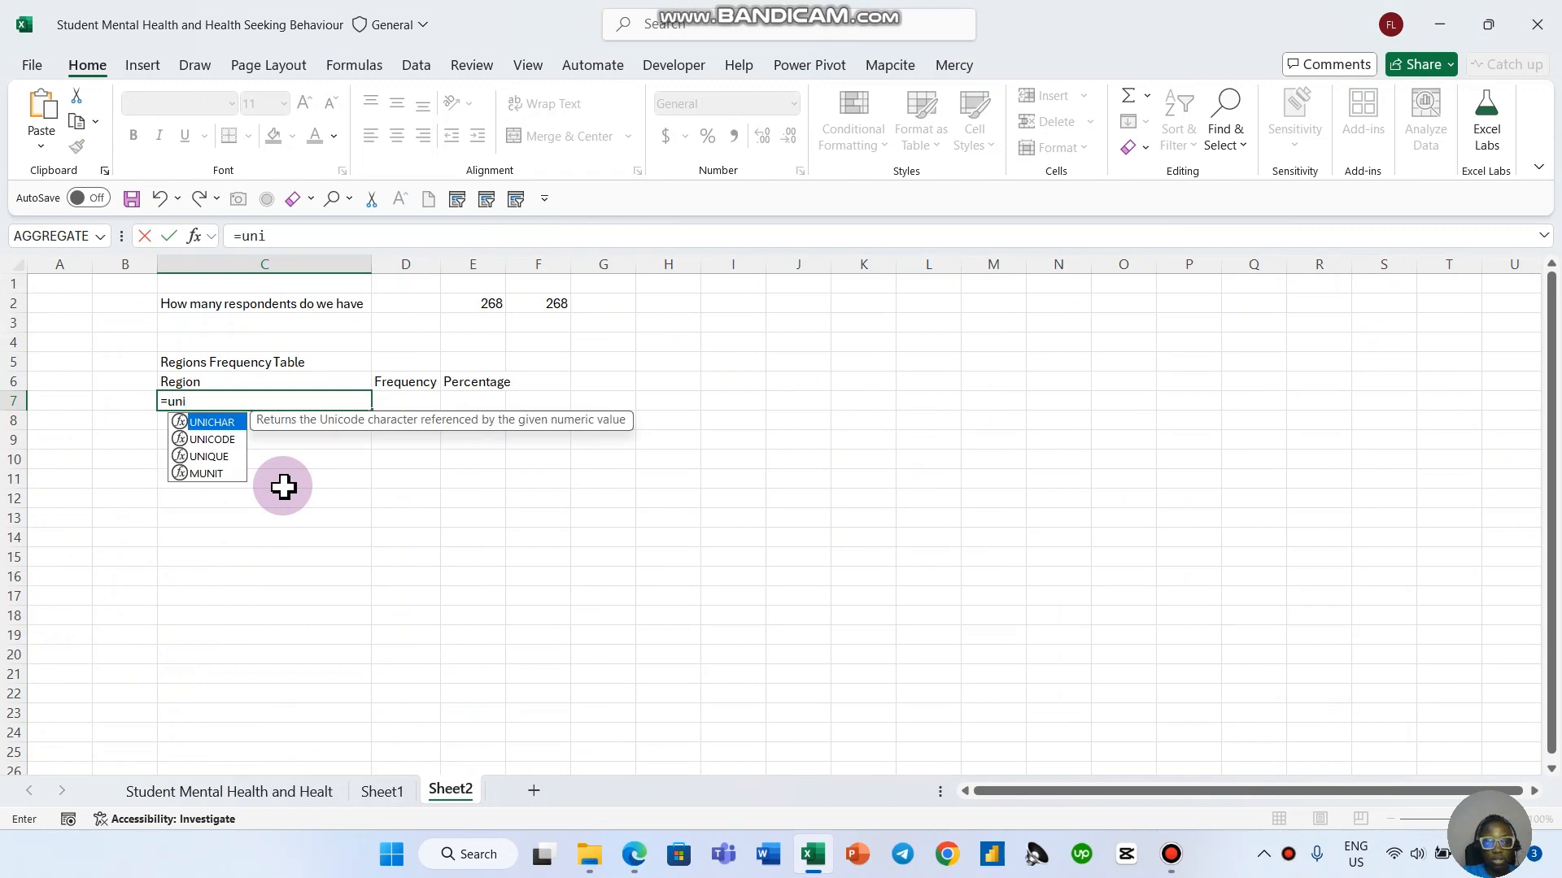
type("i")
key("Down")
key("Down")
type("q")
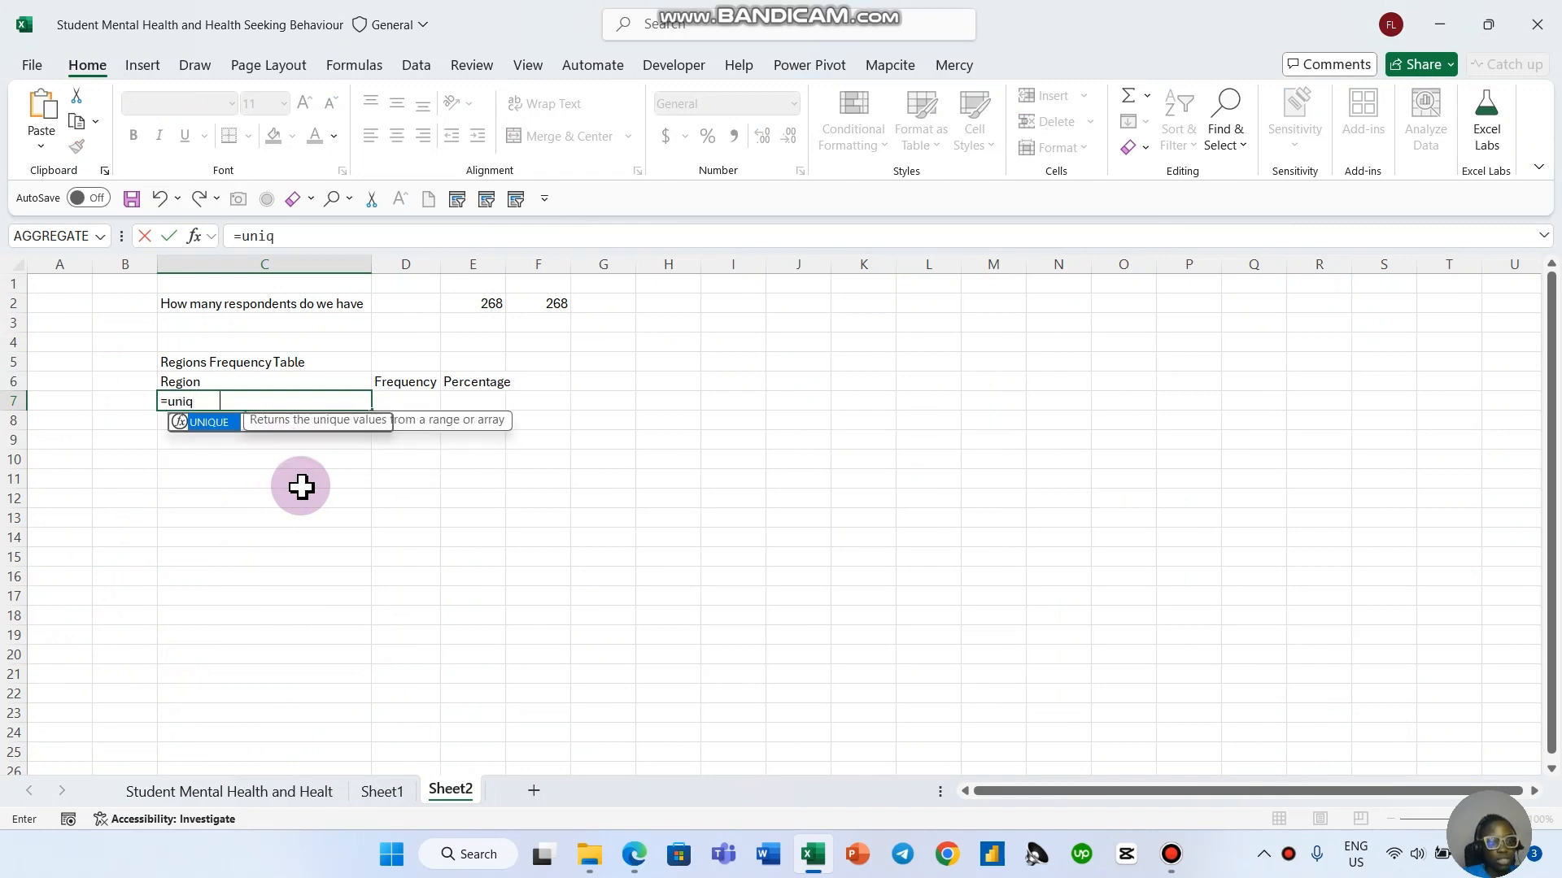
key("Tab")
left_click(227, 793)
left_click(143, 317)
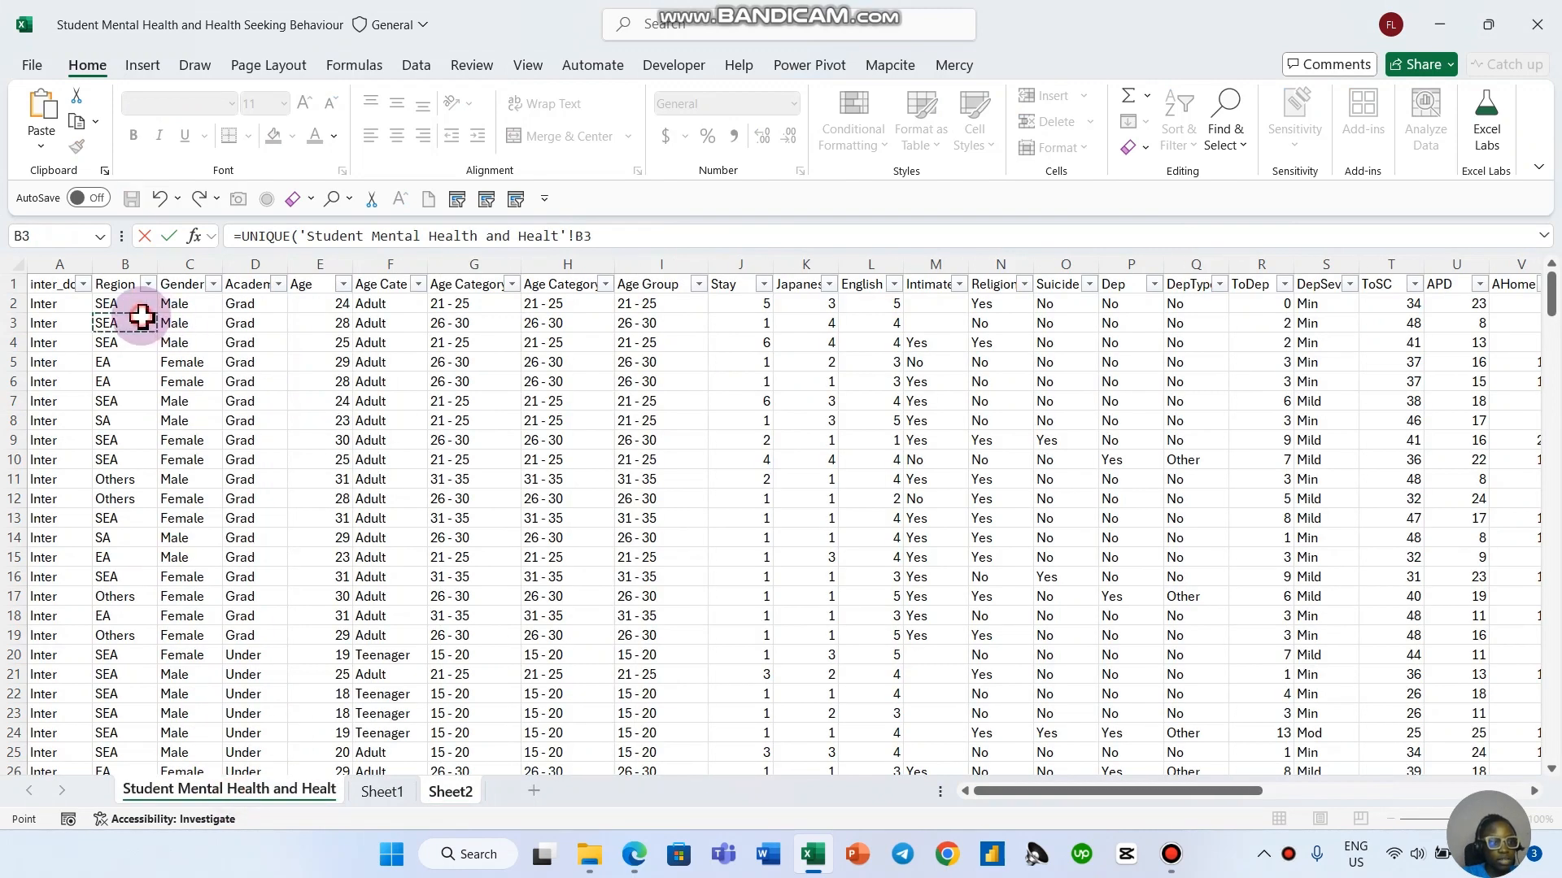
key("ctrl+shift+Down")
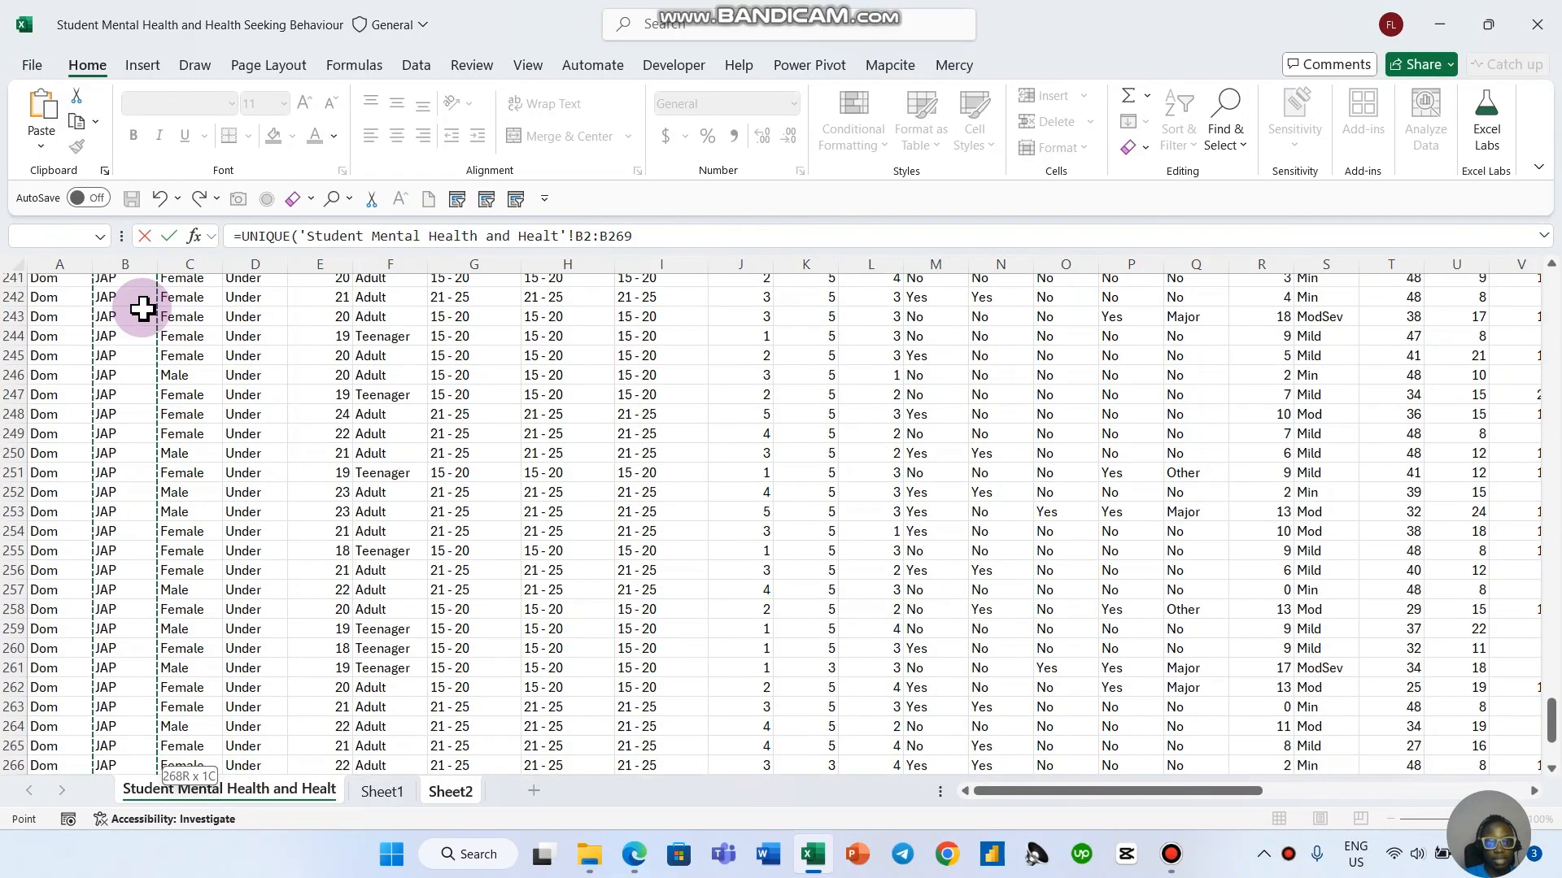
key("Return")
left_click(328, 521)
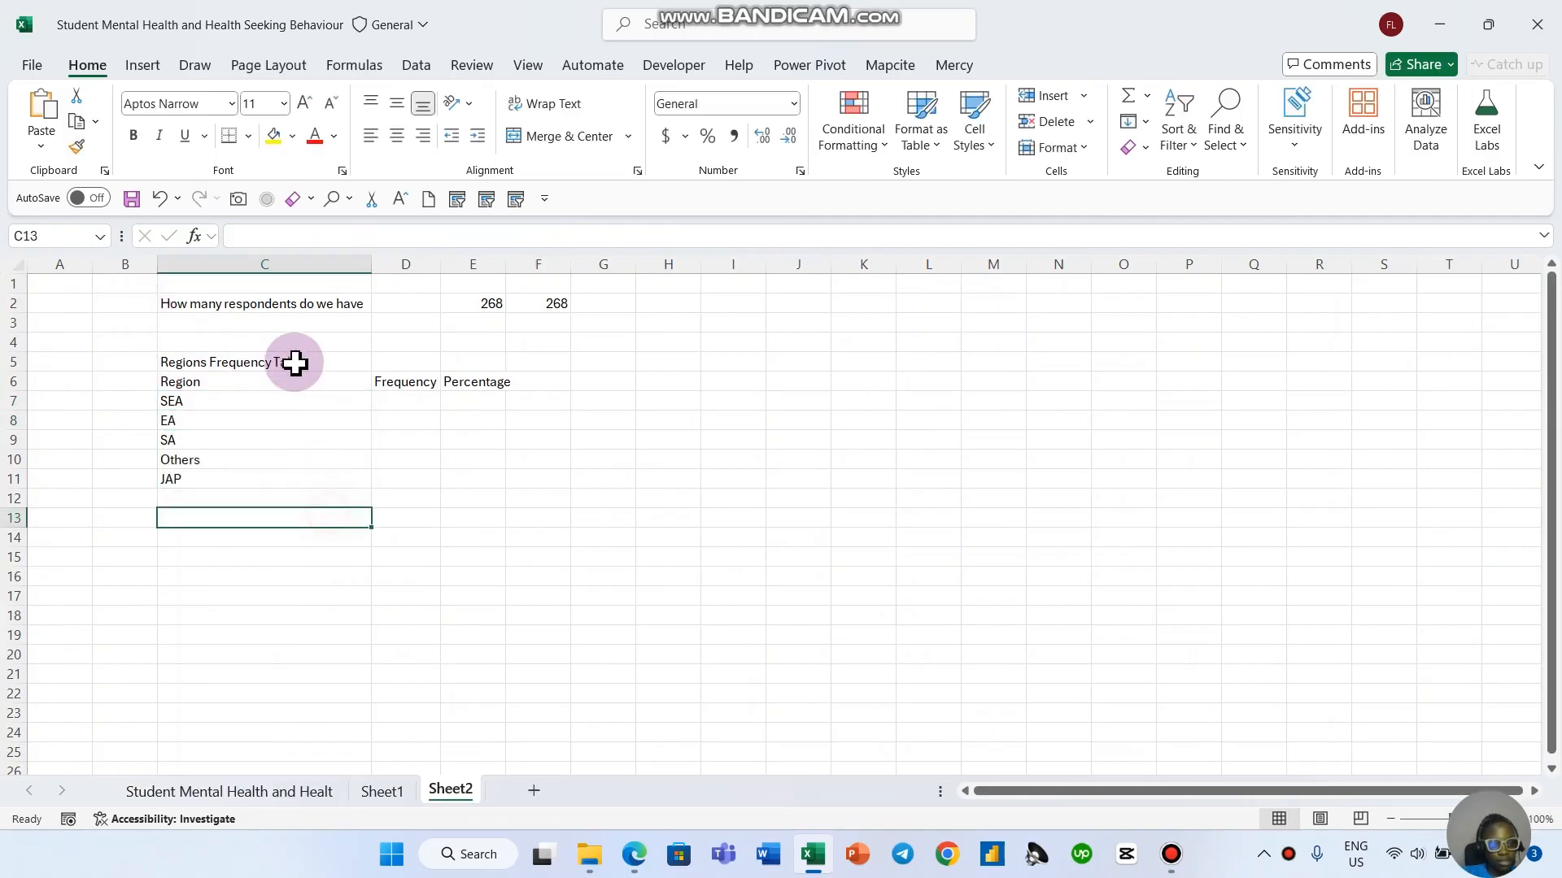
left_click(279, 384)
left_click(485, 555)
left_click(335, 420)
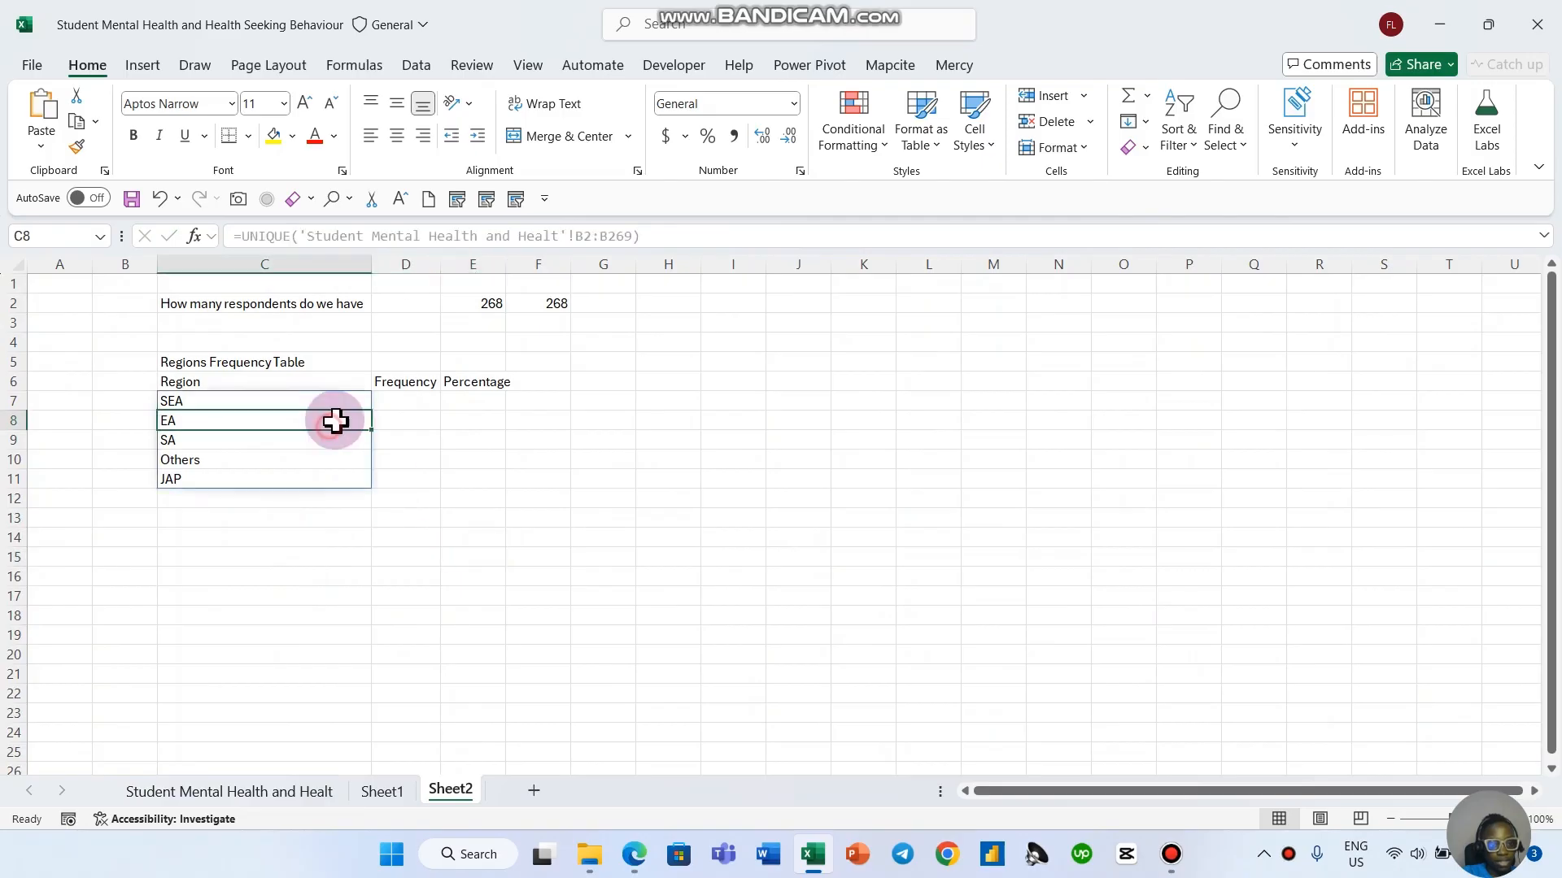
Step: Replace the UNIQUE formula results in C7:C11 with static values by copying and pasting them as values in place
left_click_drag(322, 396, 322, 475)
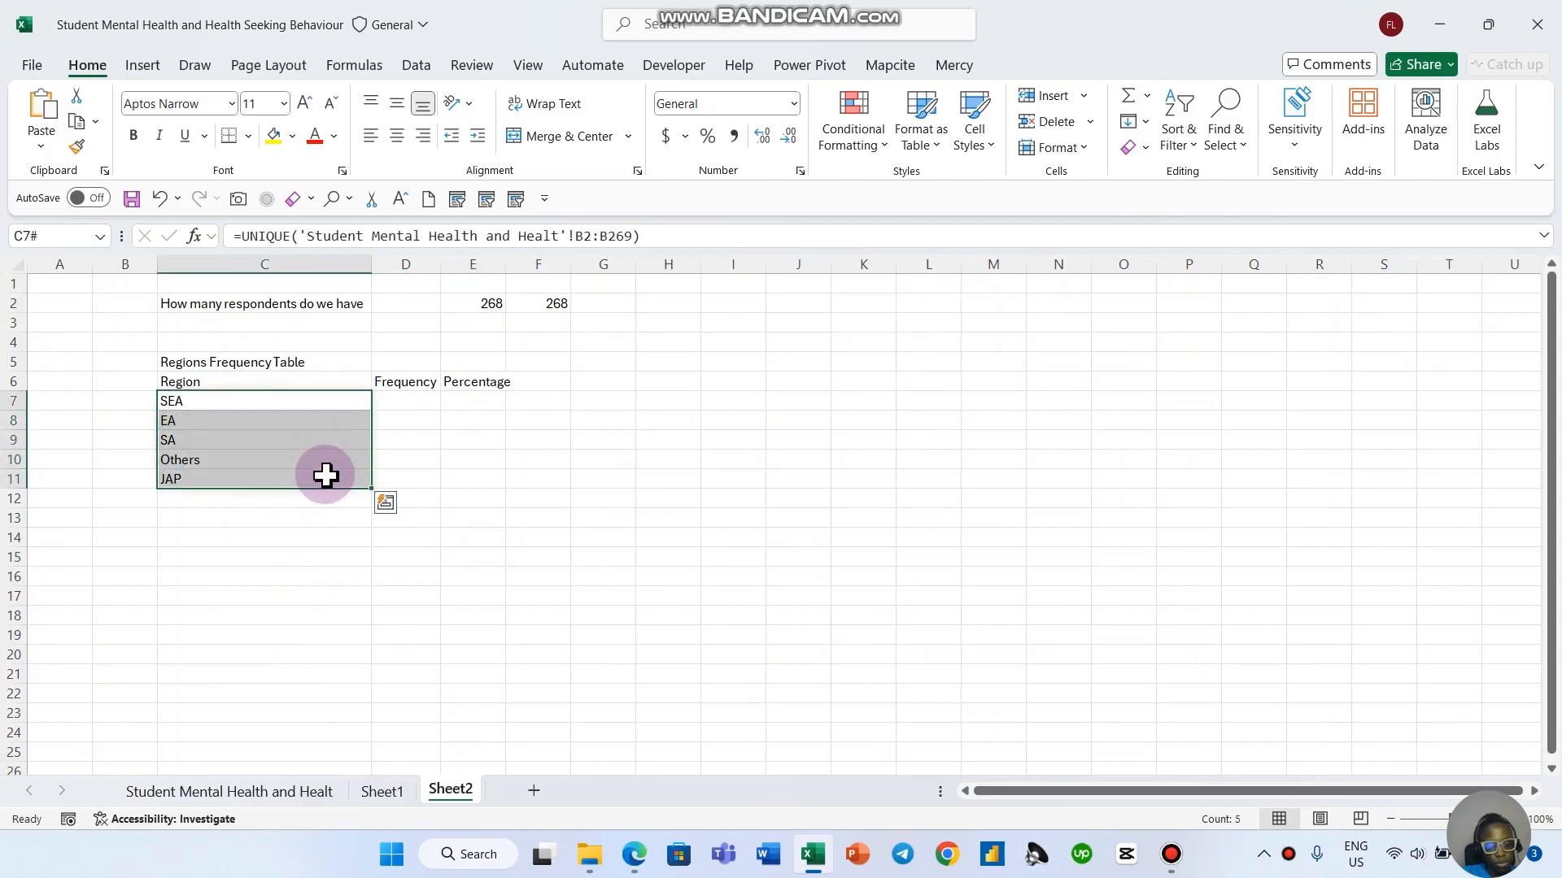
key("ctrl+c")
left_click(320, 404)
right_click(321, 406)
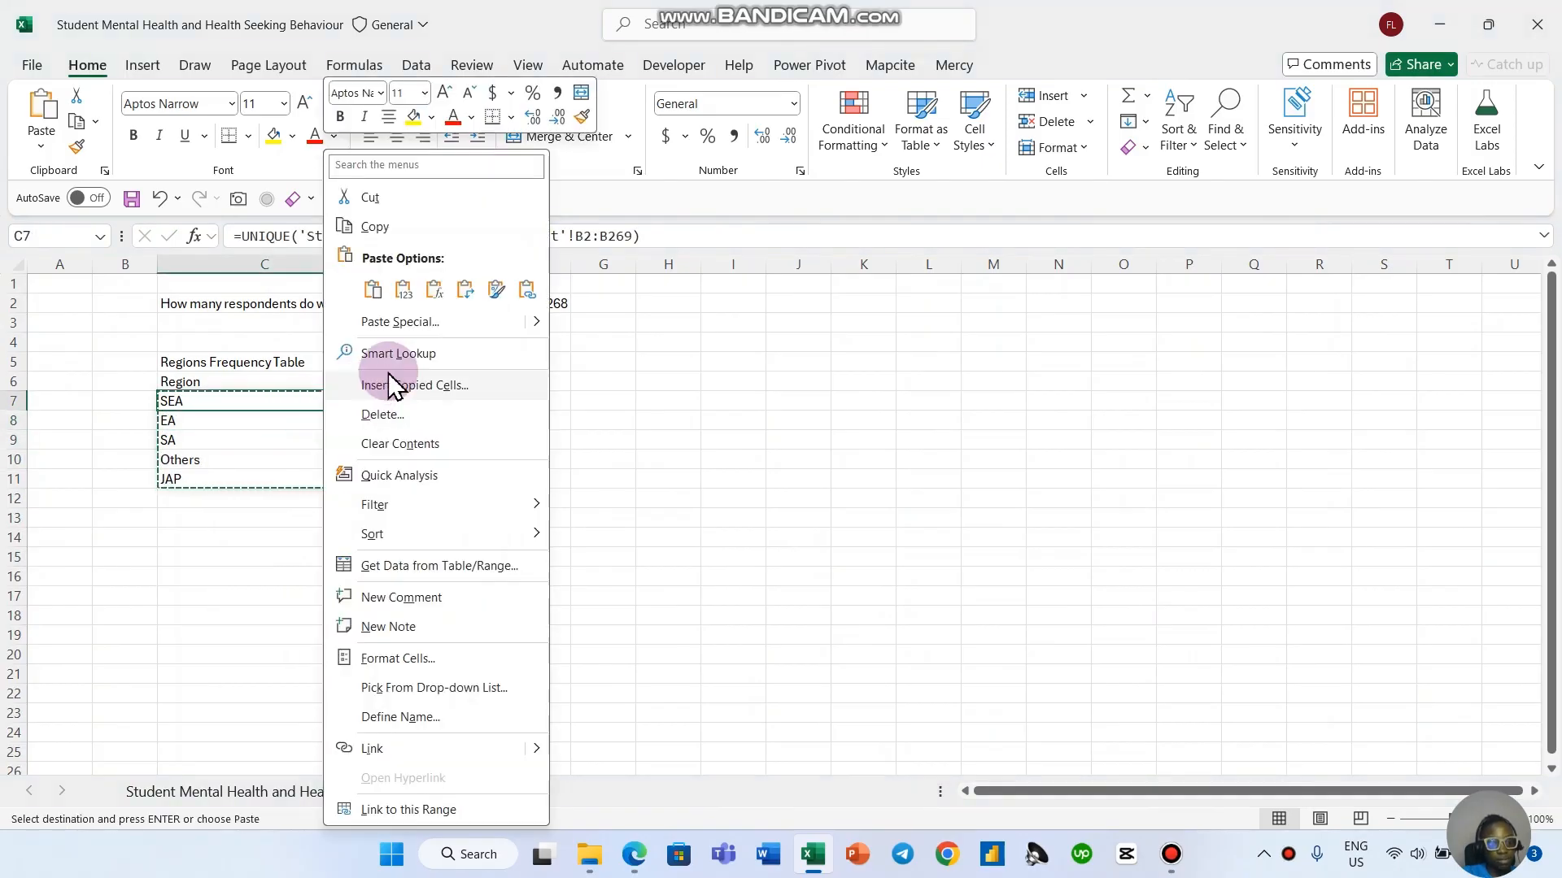
left_click(404, 289)
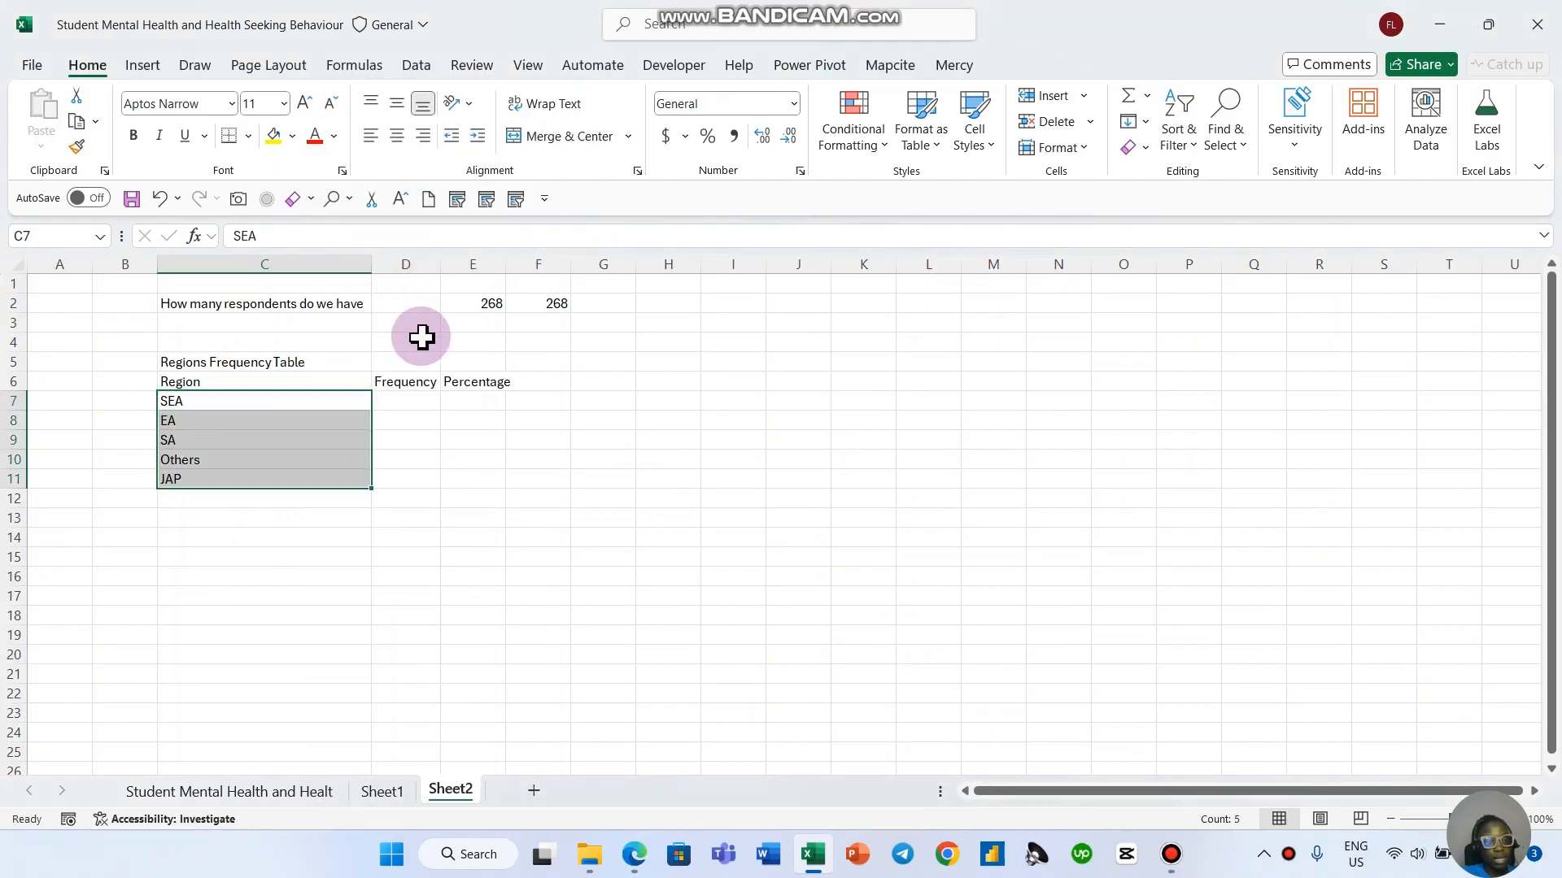
Step: Start a COUNTIF formula in D7 of Sheet2 with the locked range $B$2:$B$269 of the student data sheet
left_click(418, 401)
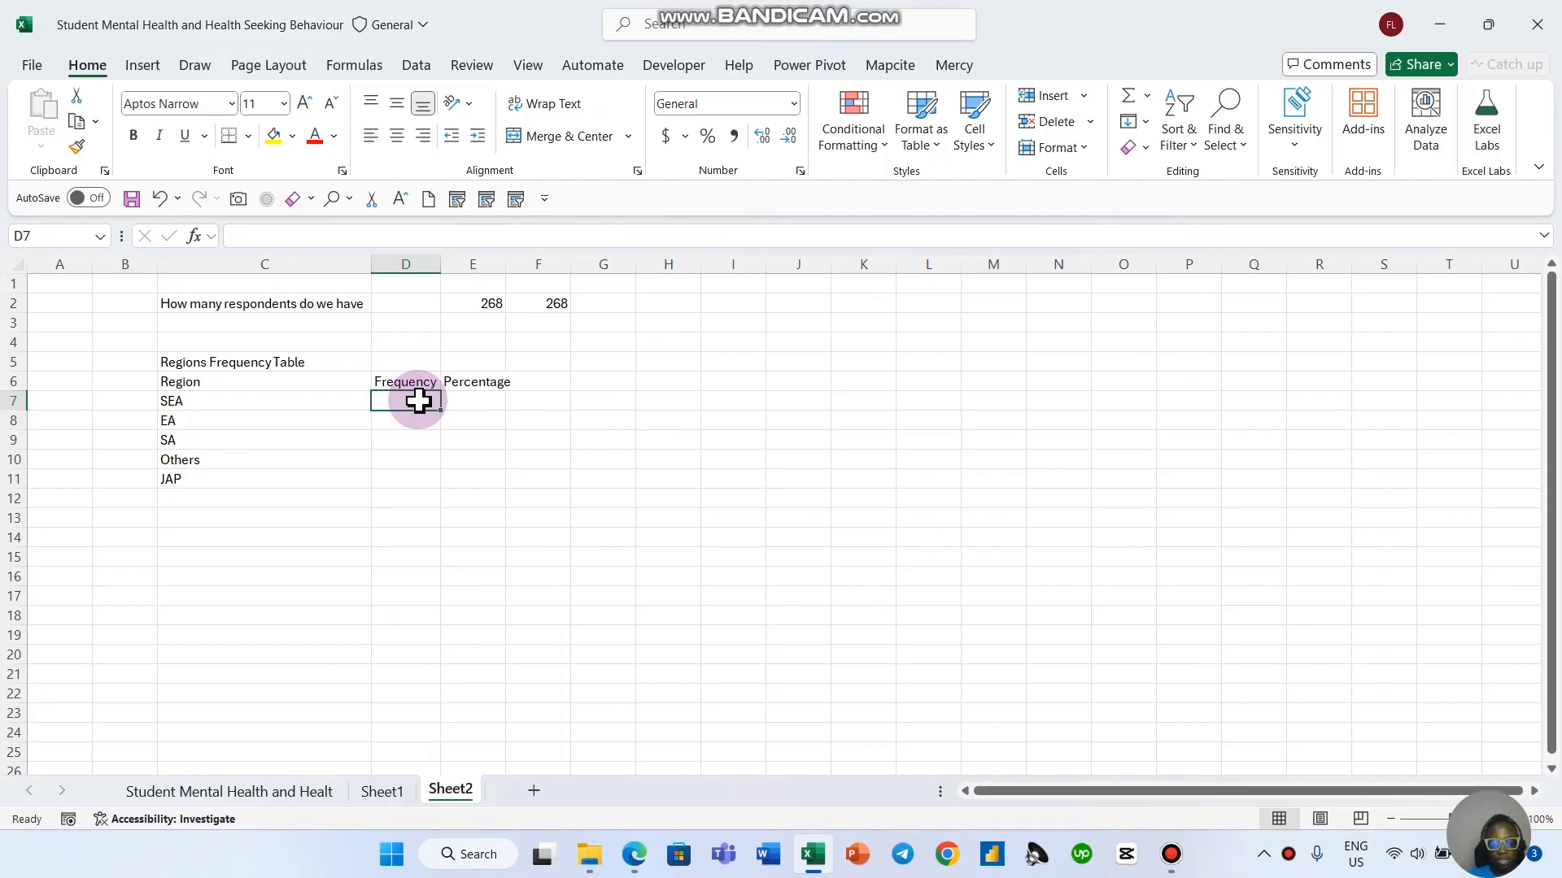
type("=coun")
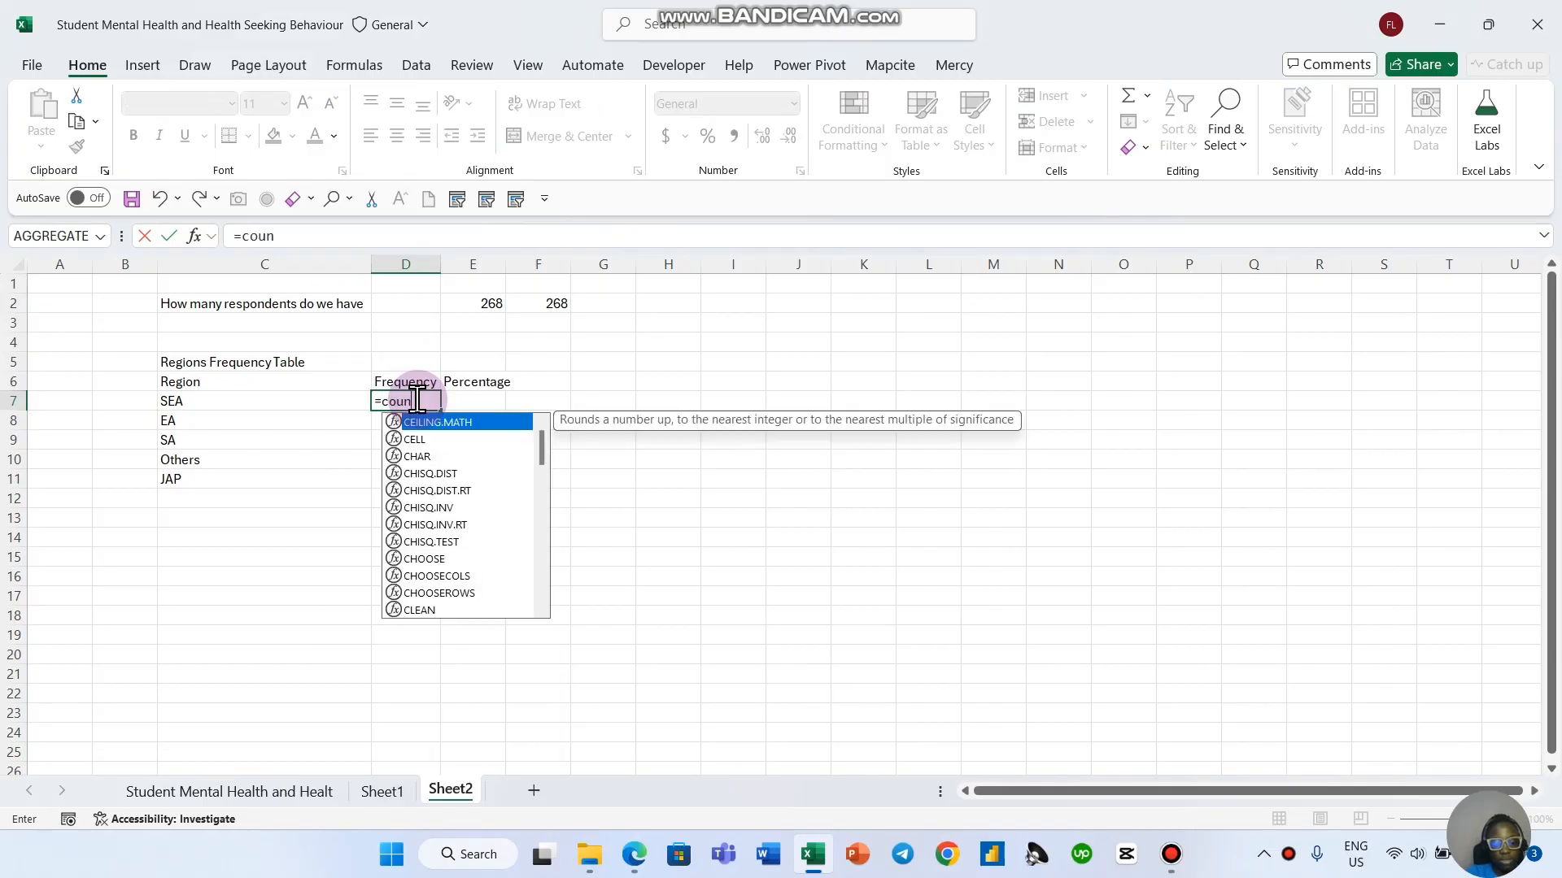
type("ti")
key("Tab")
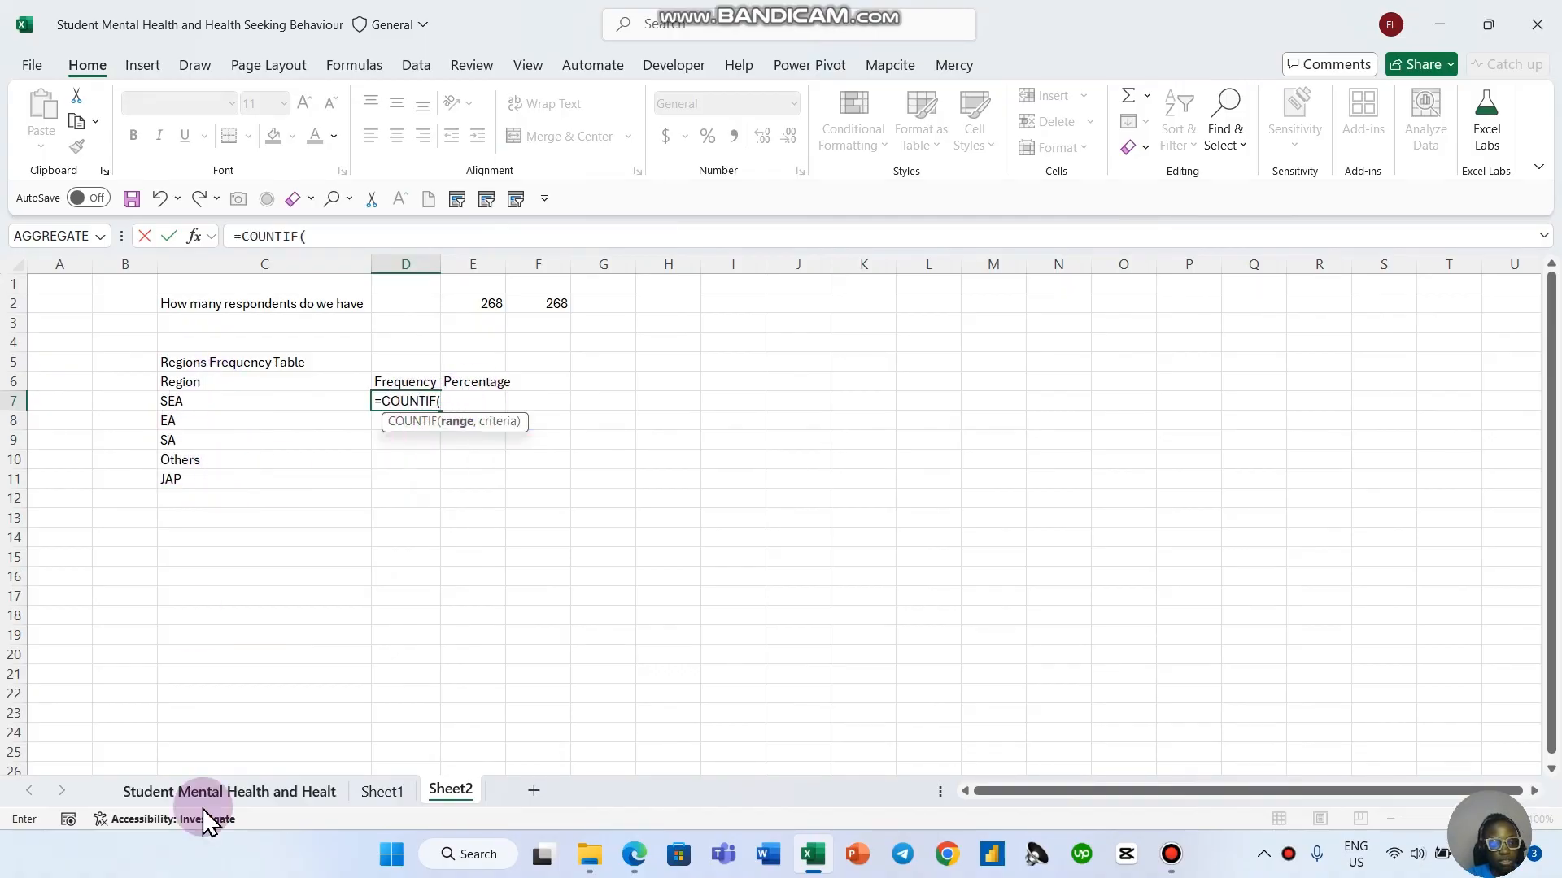
left_click(218, 782)
scroll(125, 344, "down", 9)
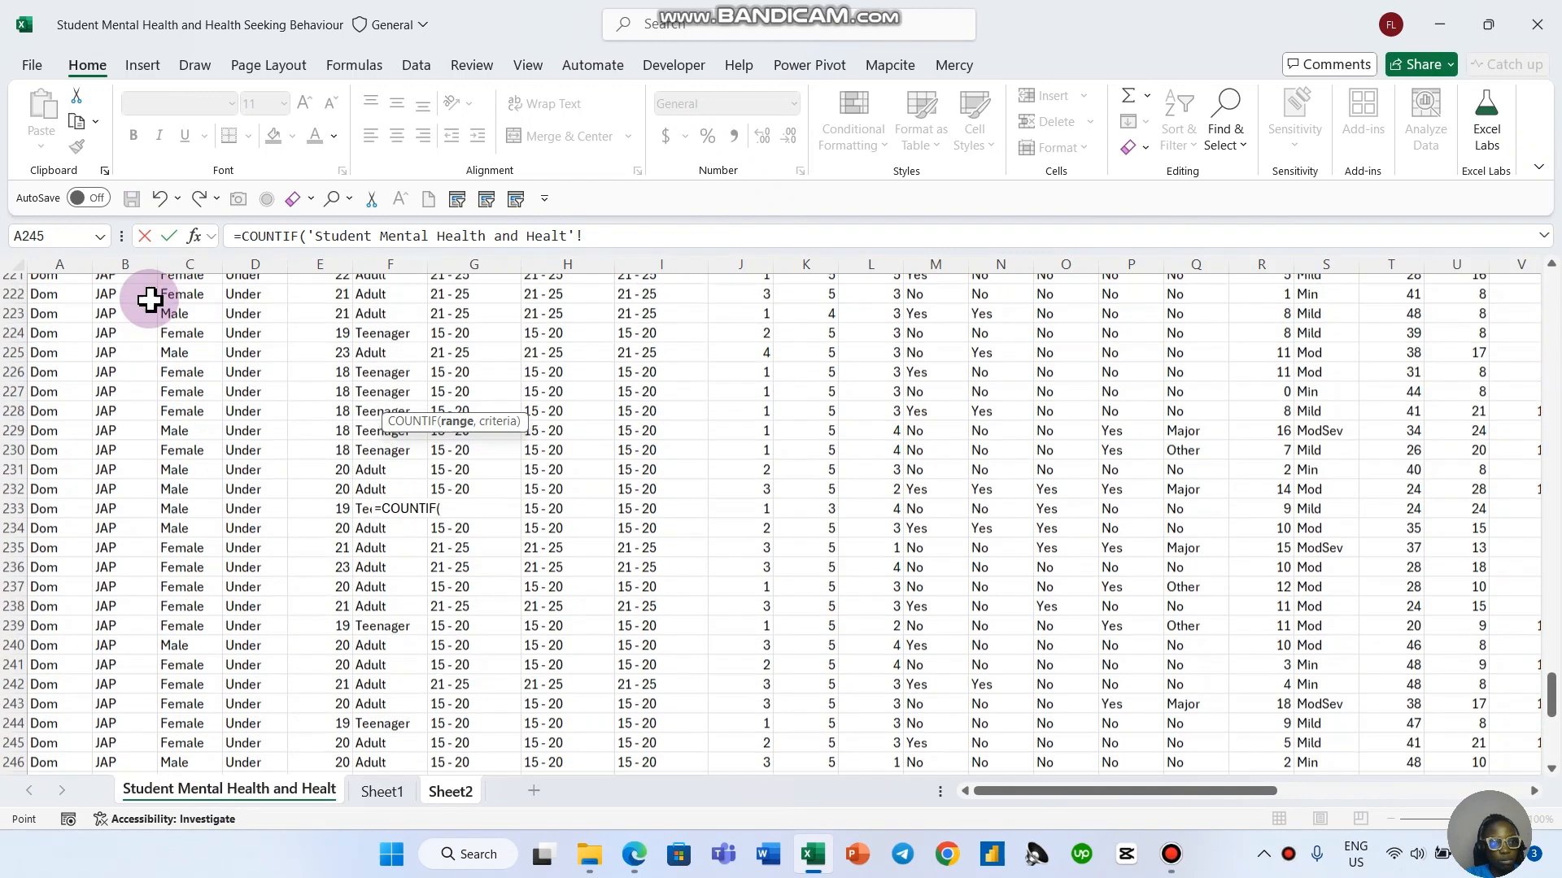
left_click(130, 328)
key("ctrl+Up")
key("Down")
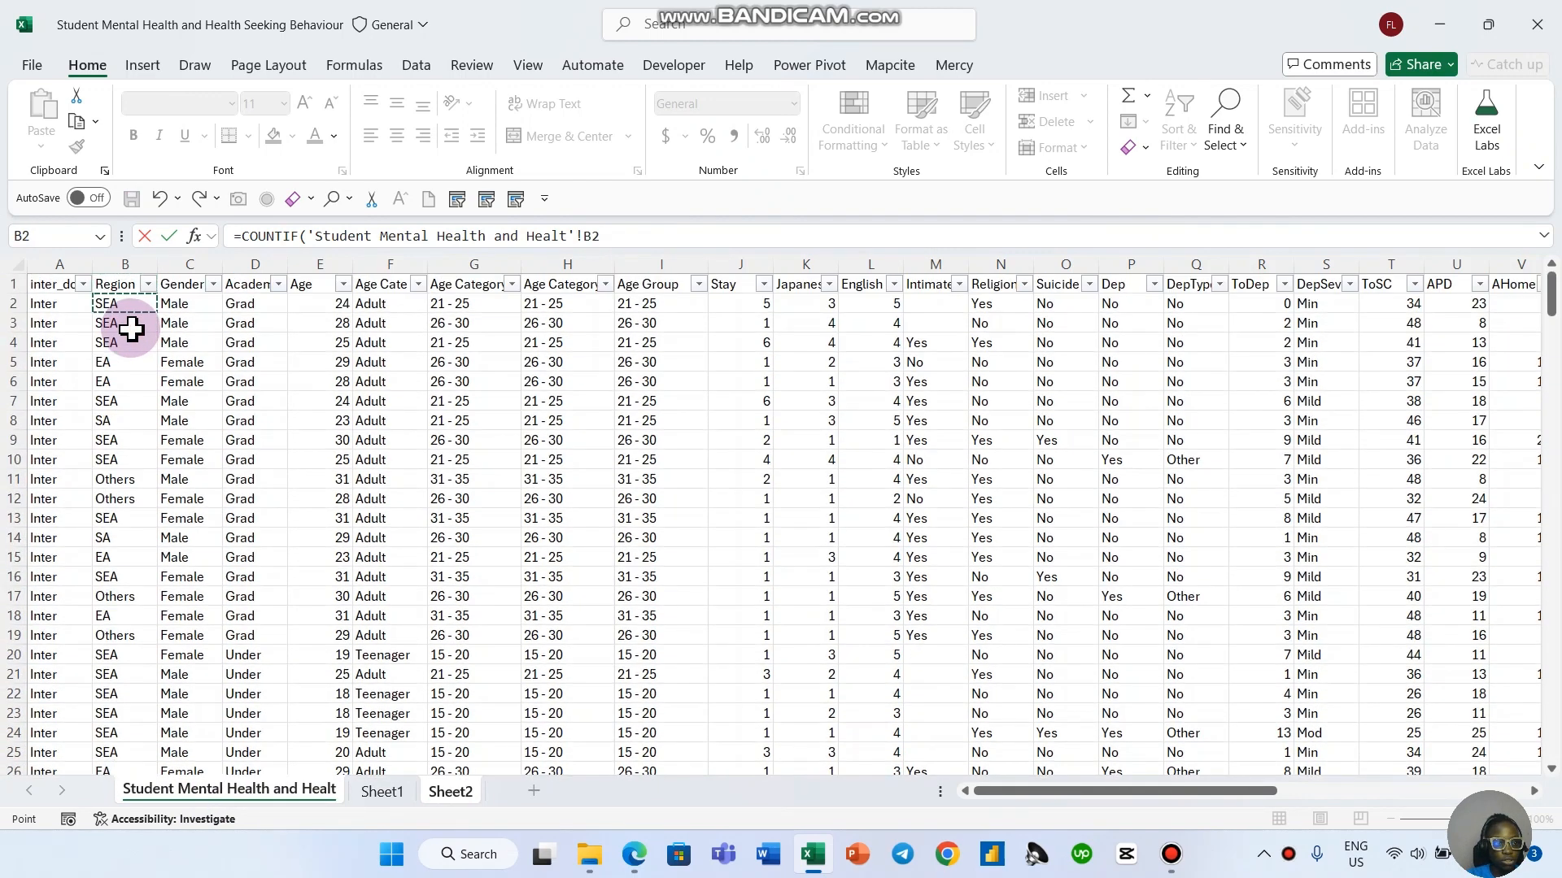
key("ctrl+shift+Down")
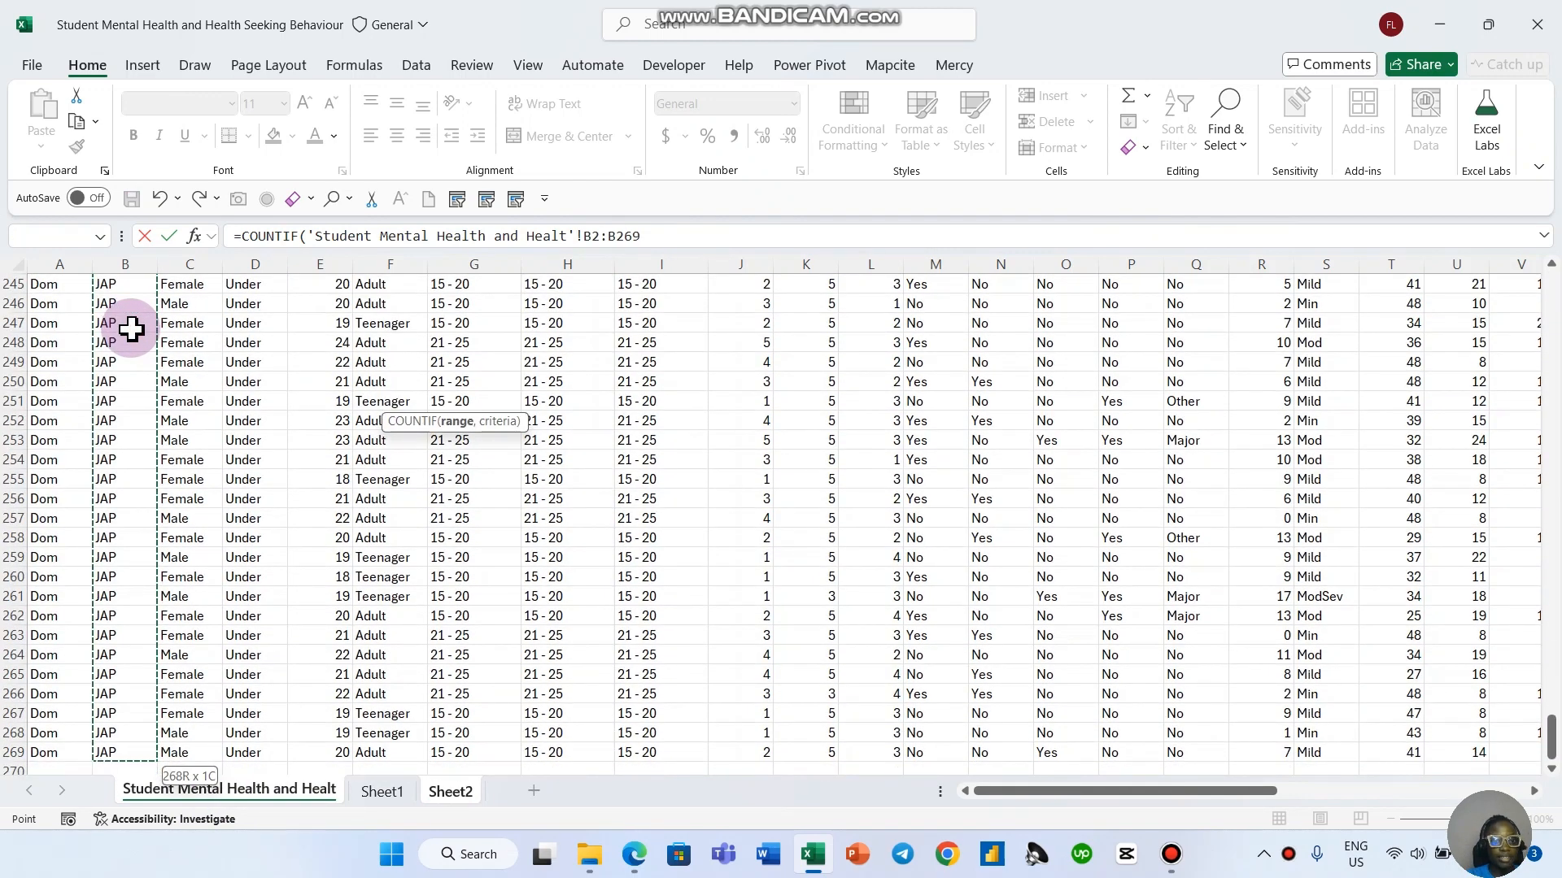
key("F4")
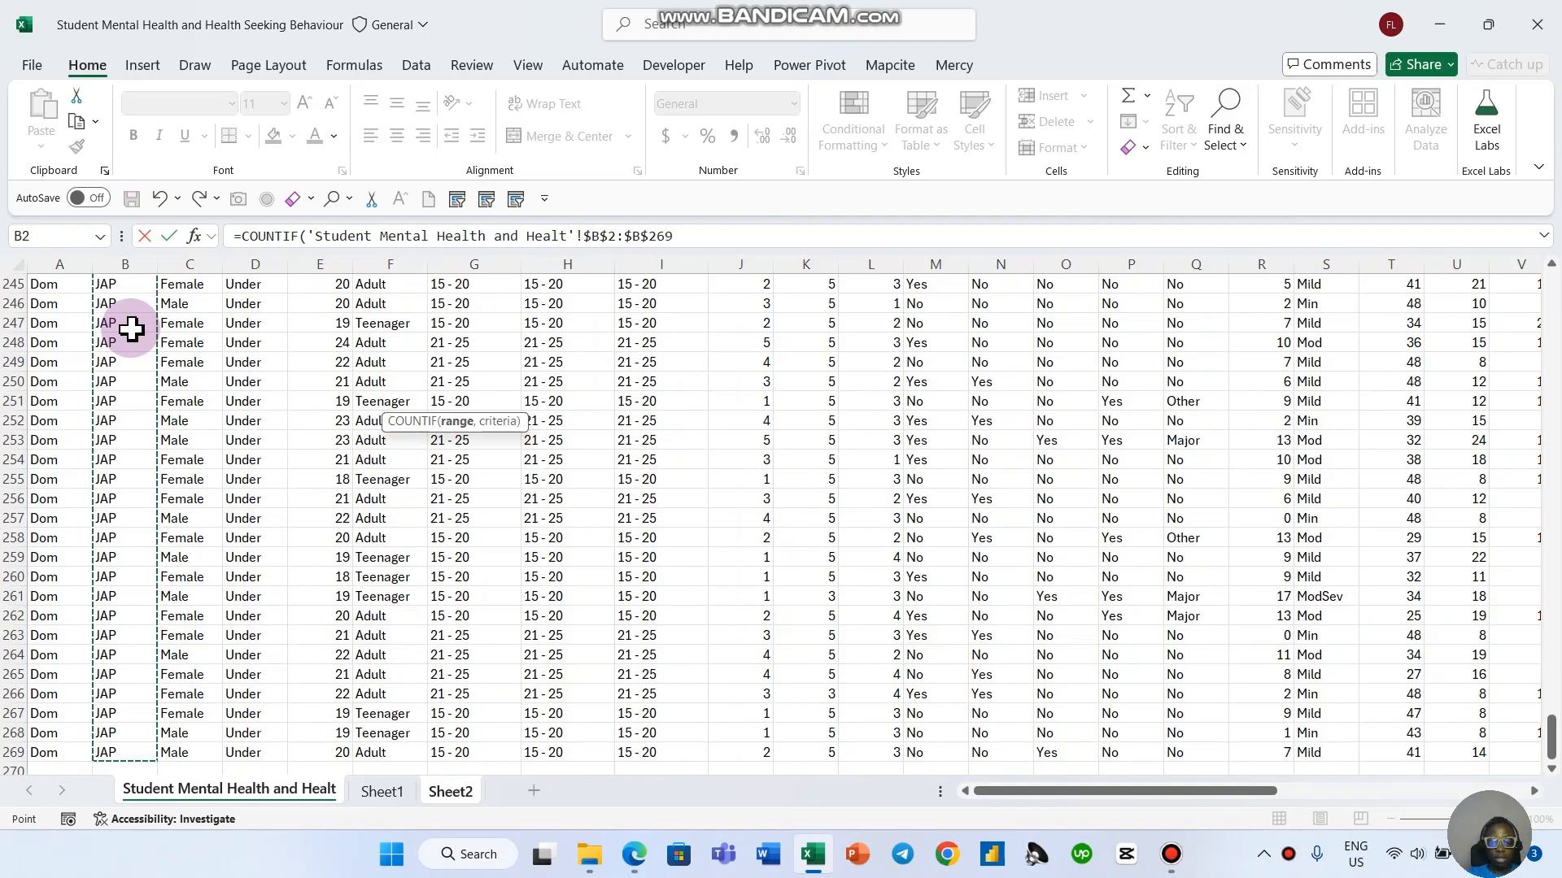
Step: Complete the COUNTIF with region cell C7 as the criteria, and fill the formula down to D11
type(",")
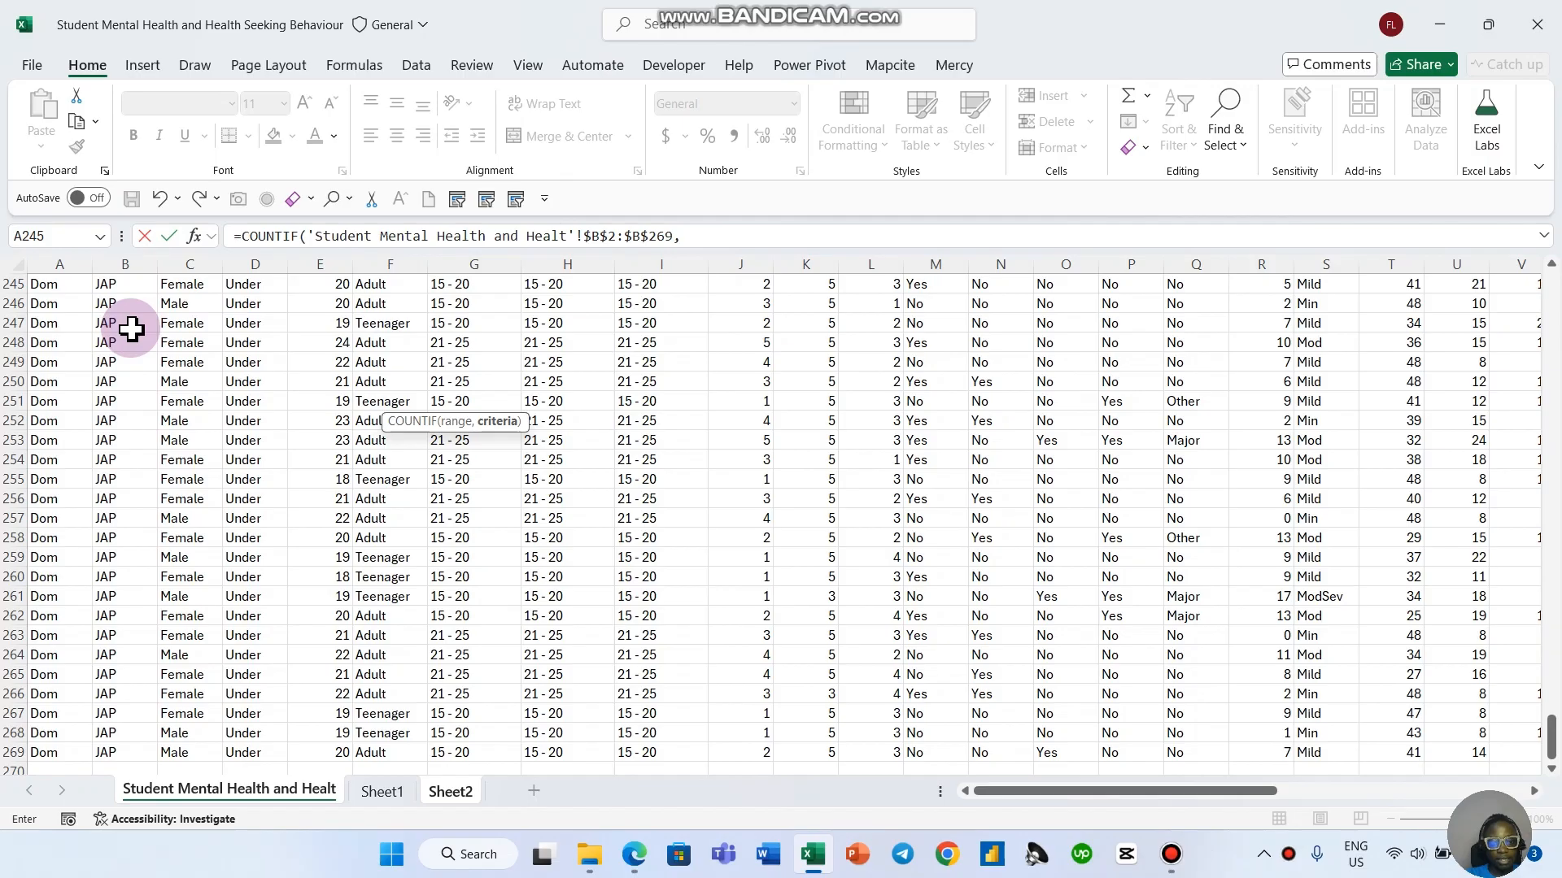
left_click(450, 791)
left_click(227, 398)
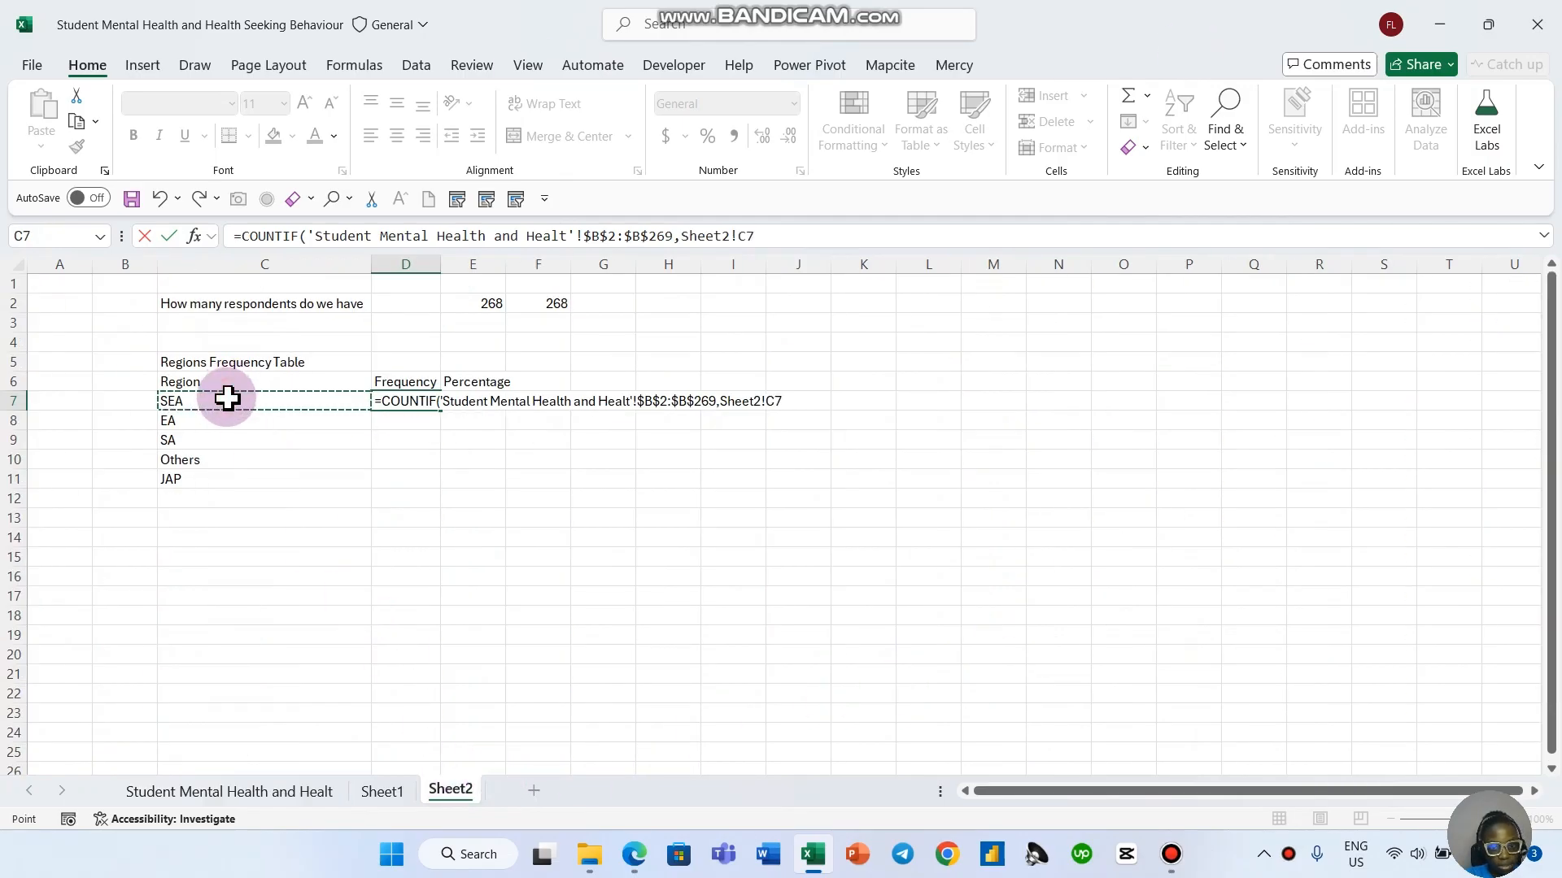
key("Return")
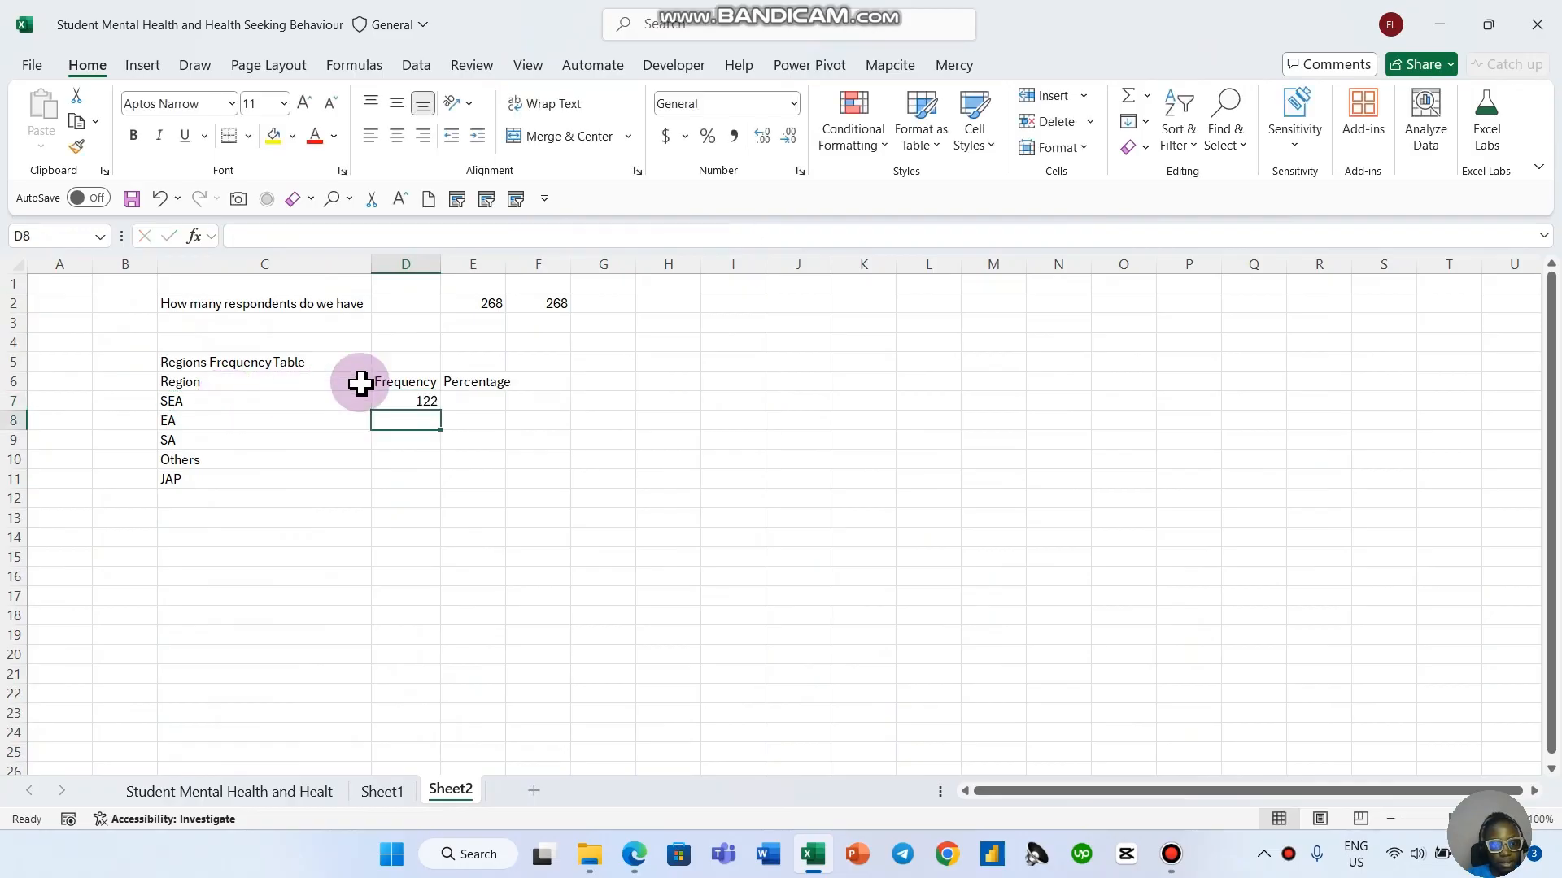
left_click(423, 401)
left_click_drag(440, 409, 429, 488)
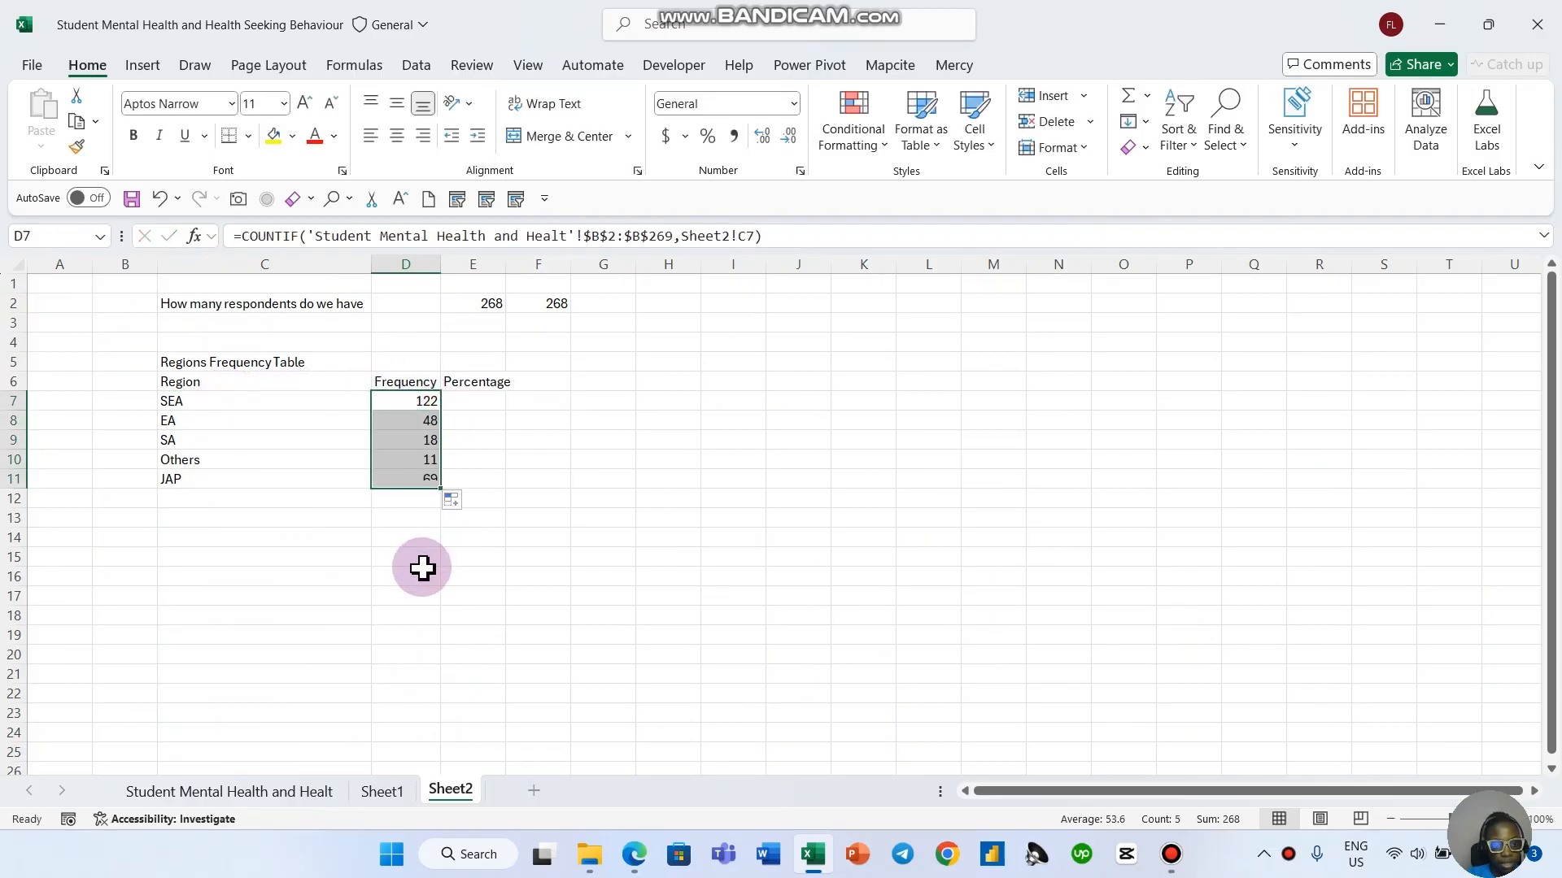
Step: Add a "Total" row in C12 and sum the frequencies D7:D11 in D12
left_click(350, 501)
type("To")
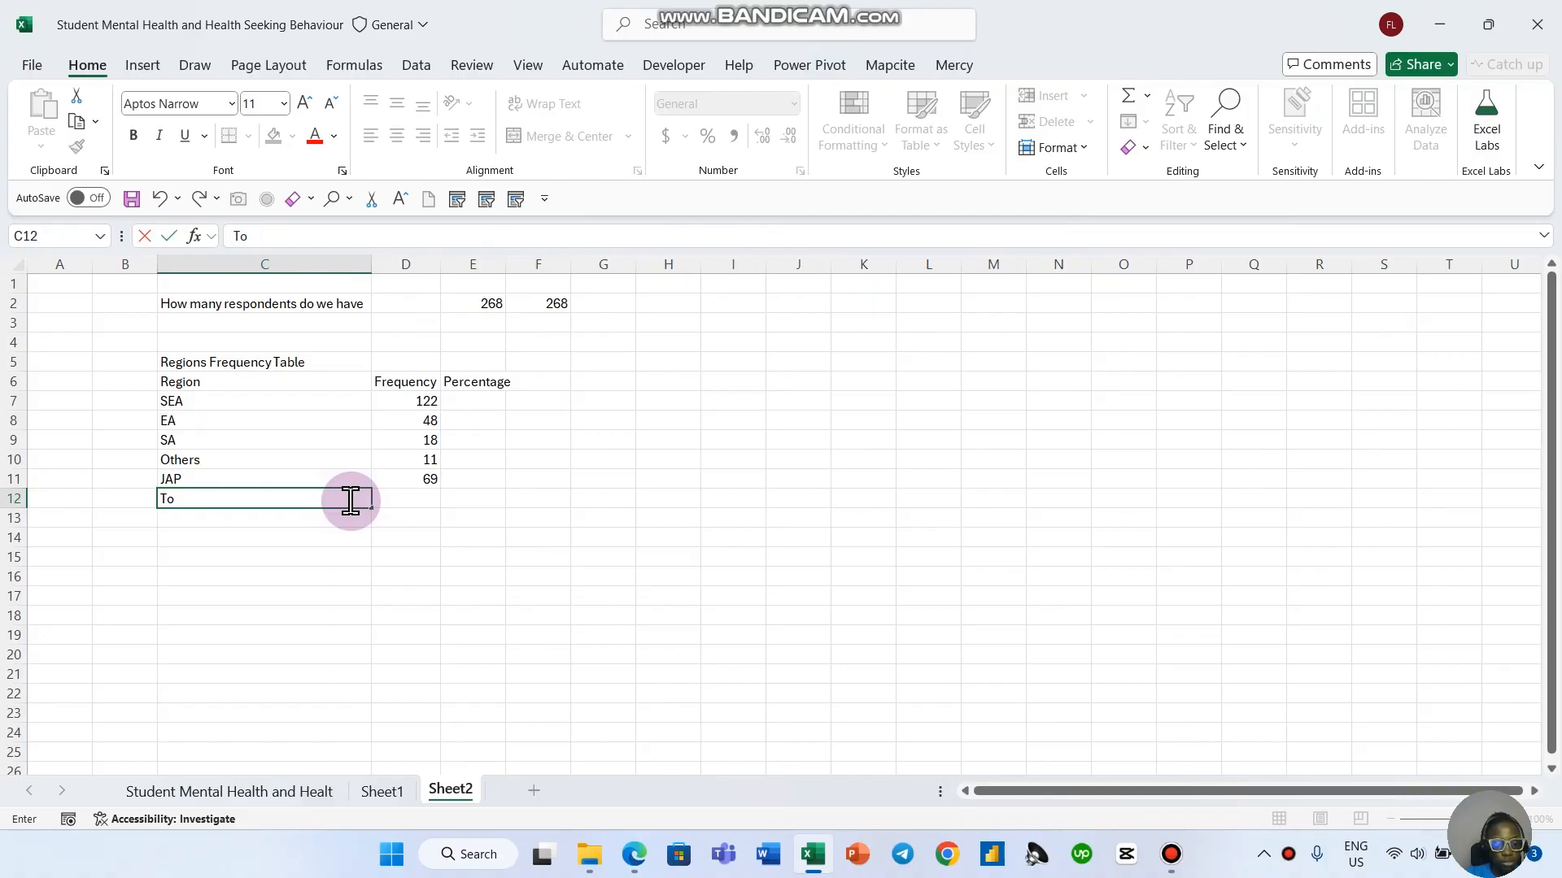
type("tal")
key("Tab")
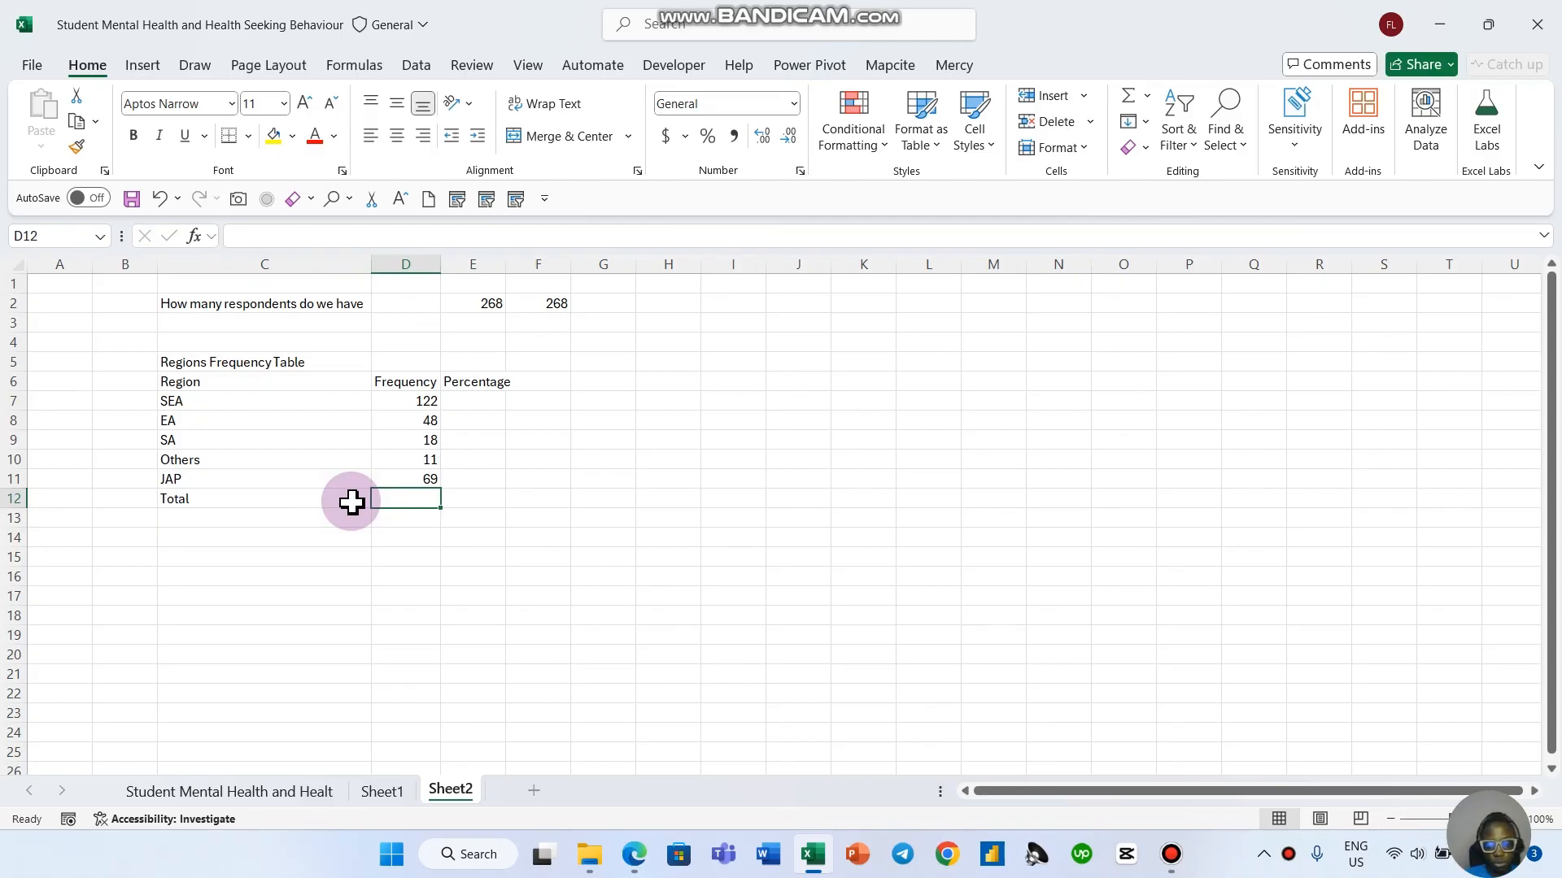
type("=sum")
key("Tab")
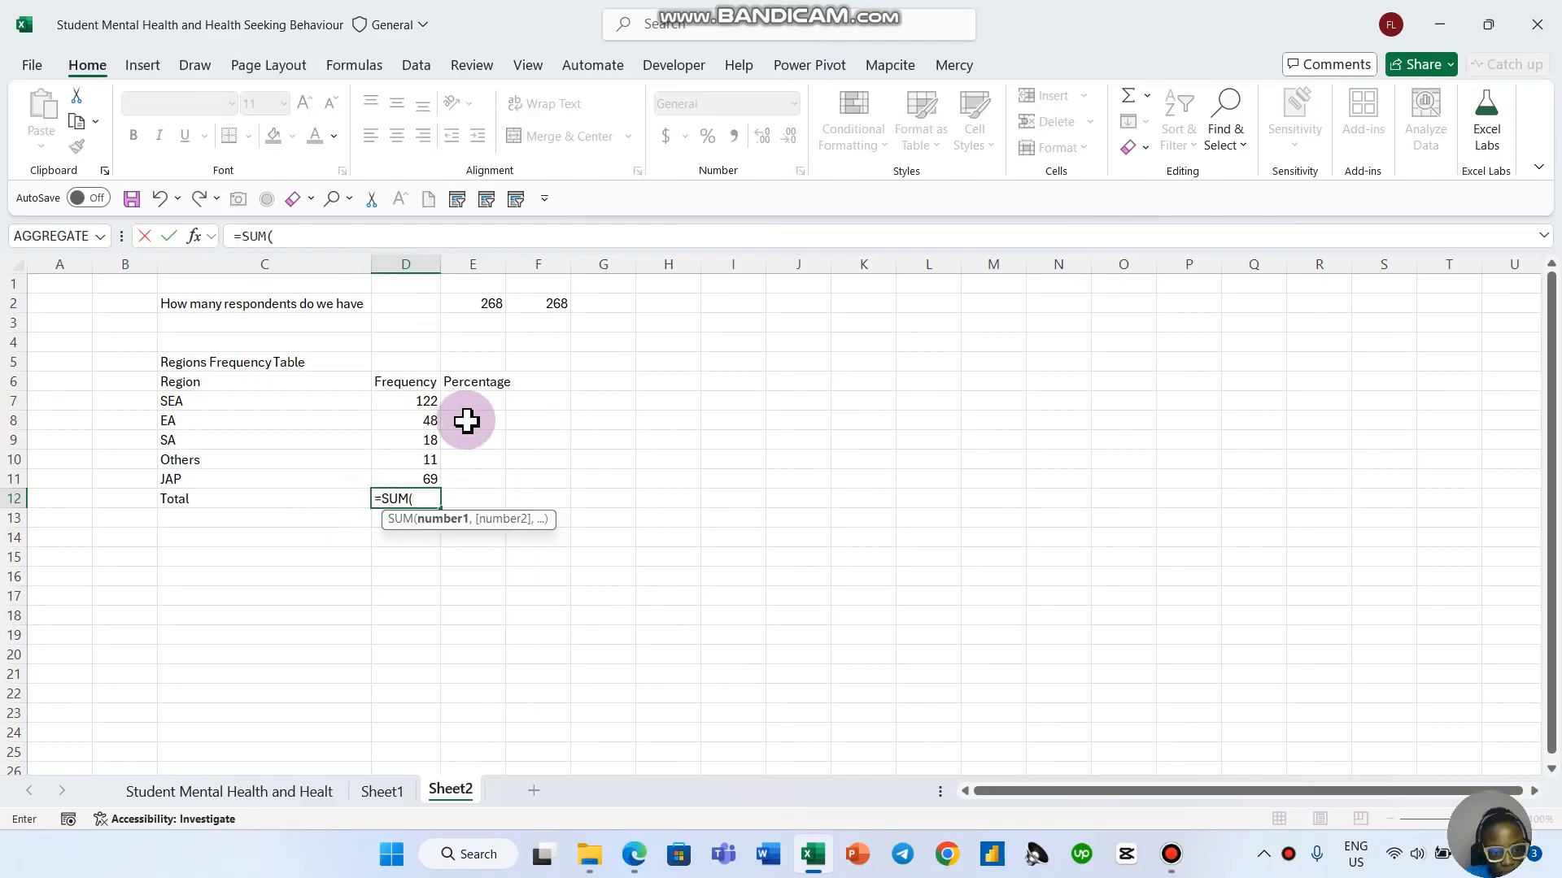
left_click_drag(425, 401, 408, 475)
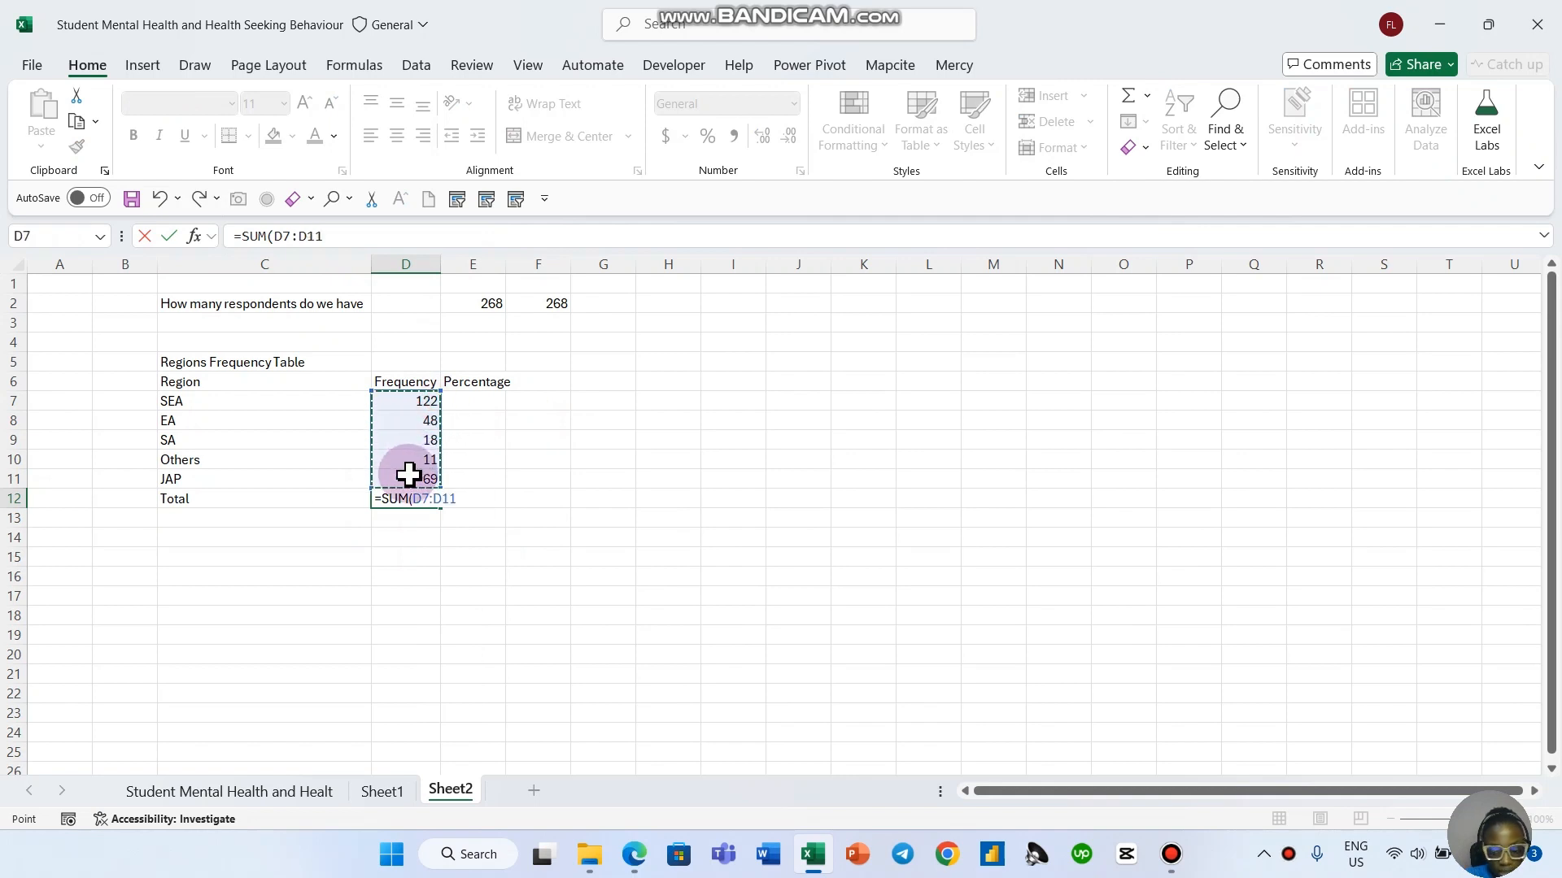
key("Return")
left_click(403, 496)
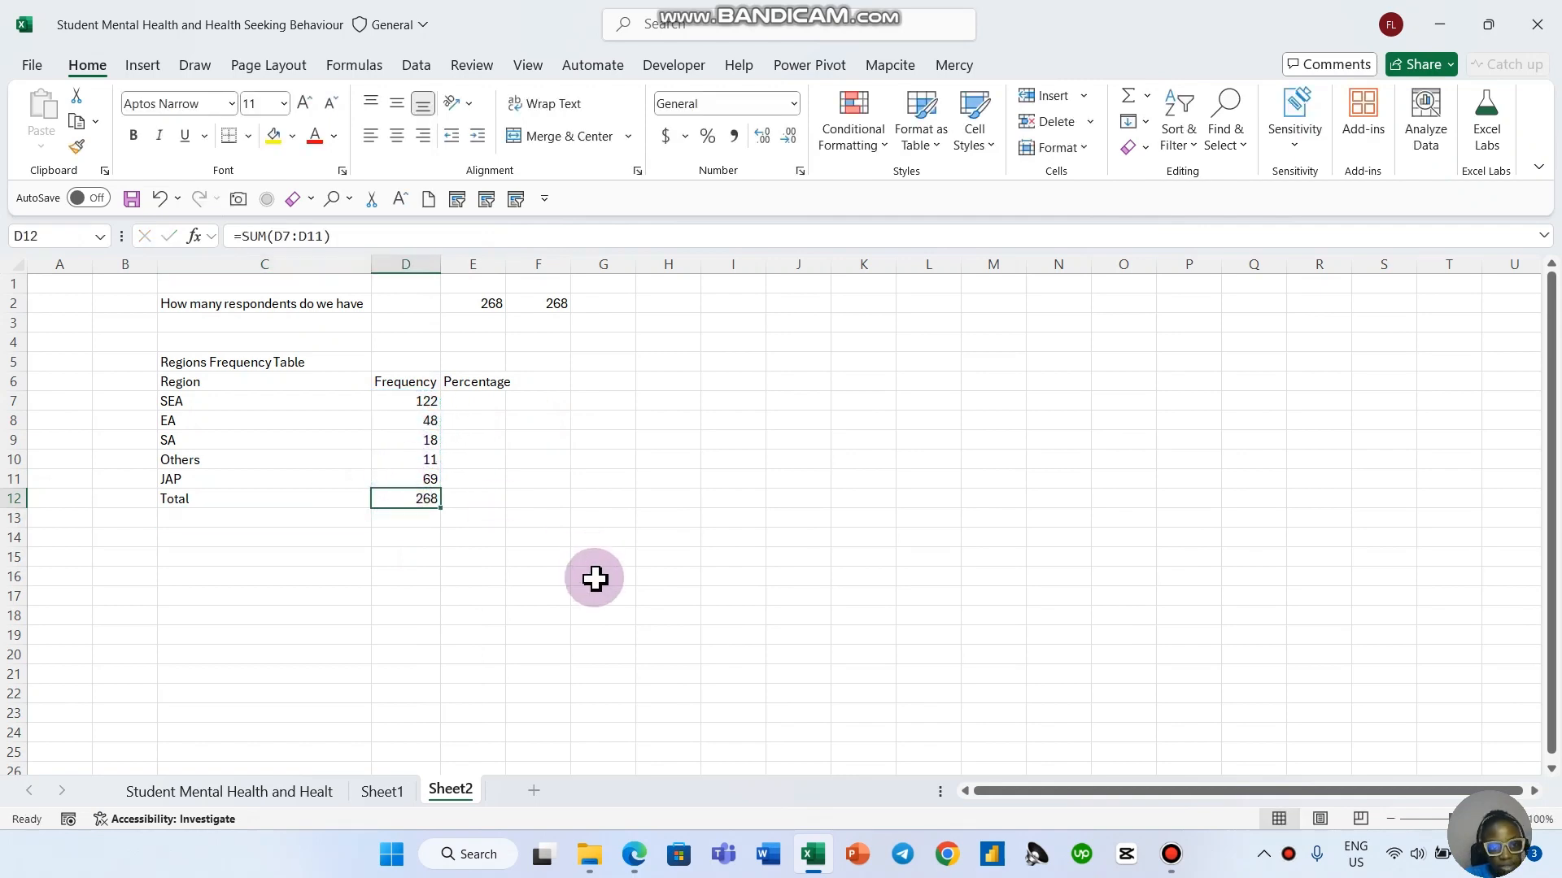
Step: Fill E7:E11 with a COUNTIF formula using the unlocked range B2:B269 of the student data sheet and the region in column C
left_click(486, 404)
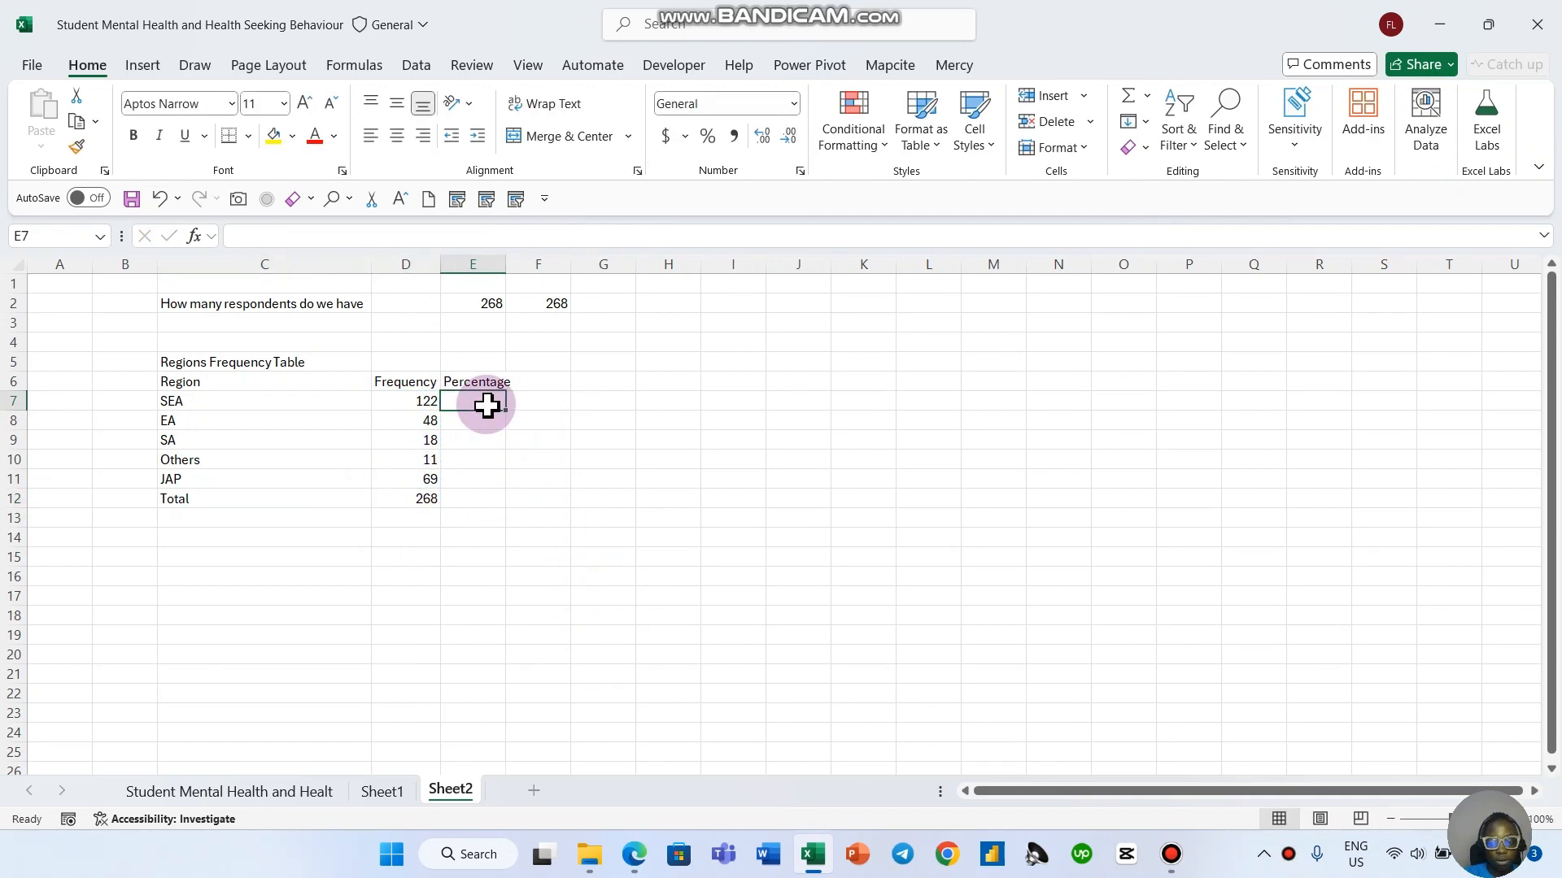
type("=coun")
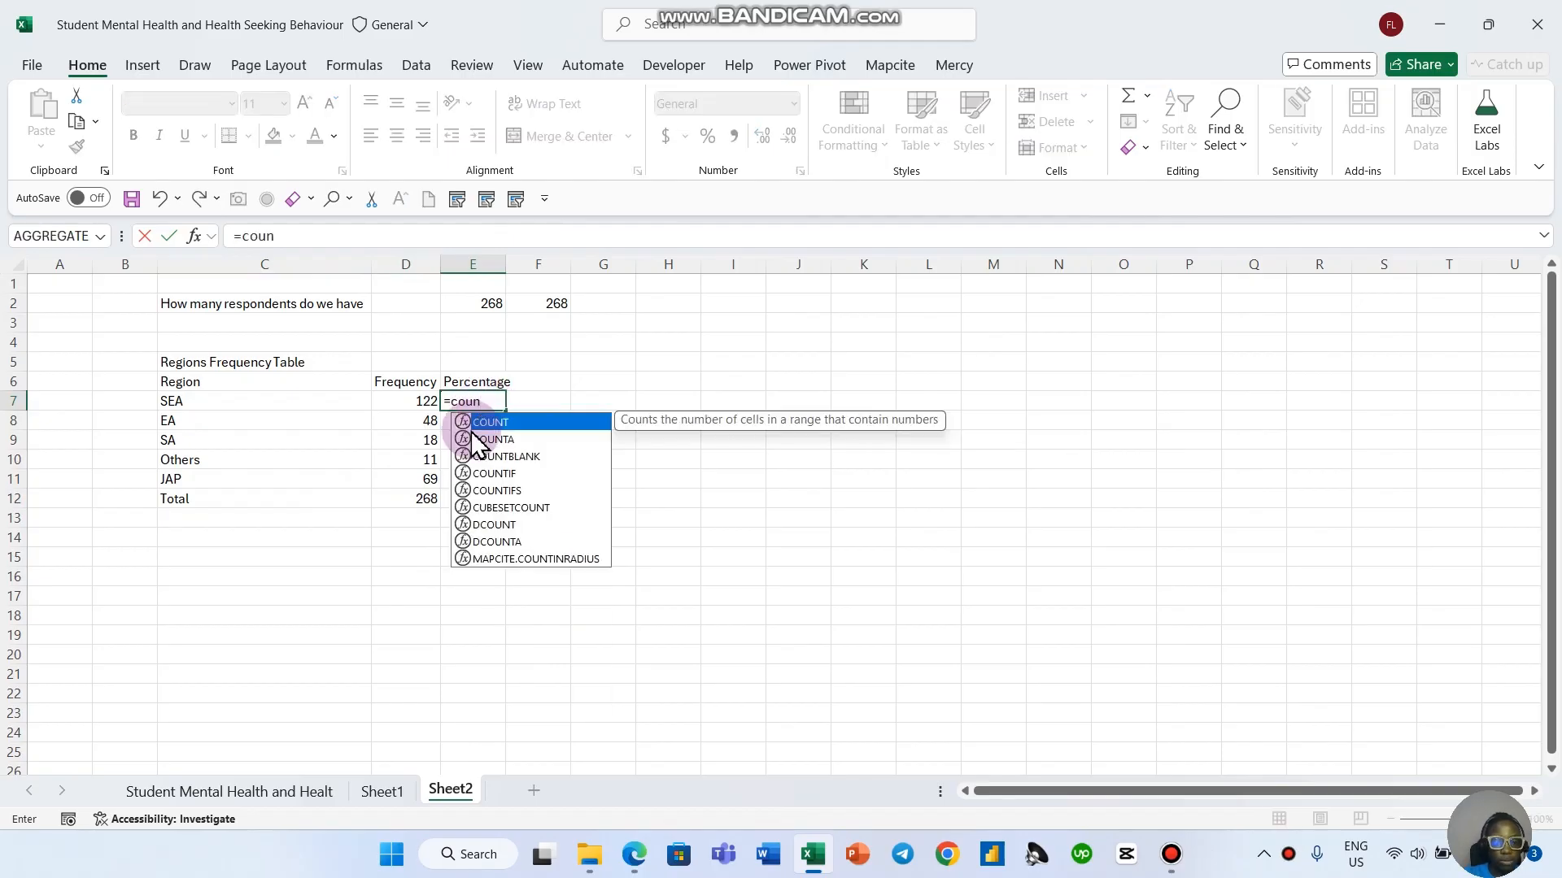
left_click(539, 476)
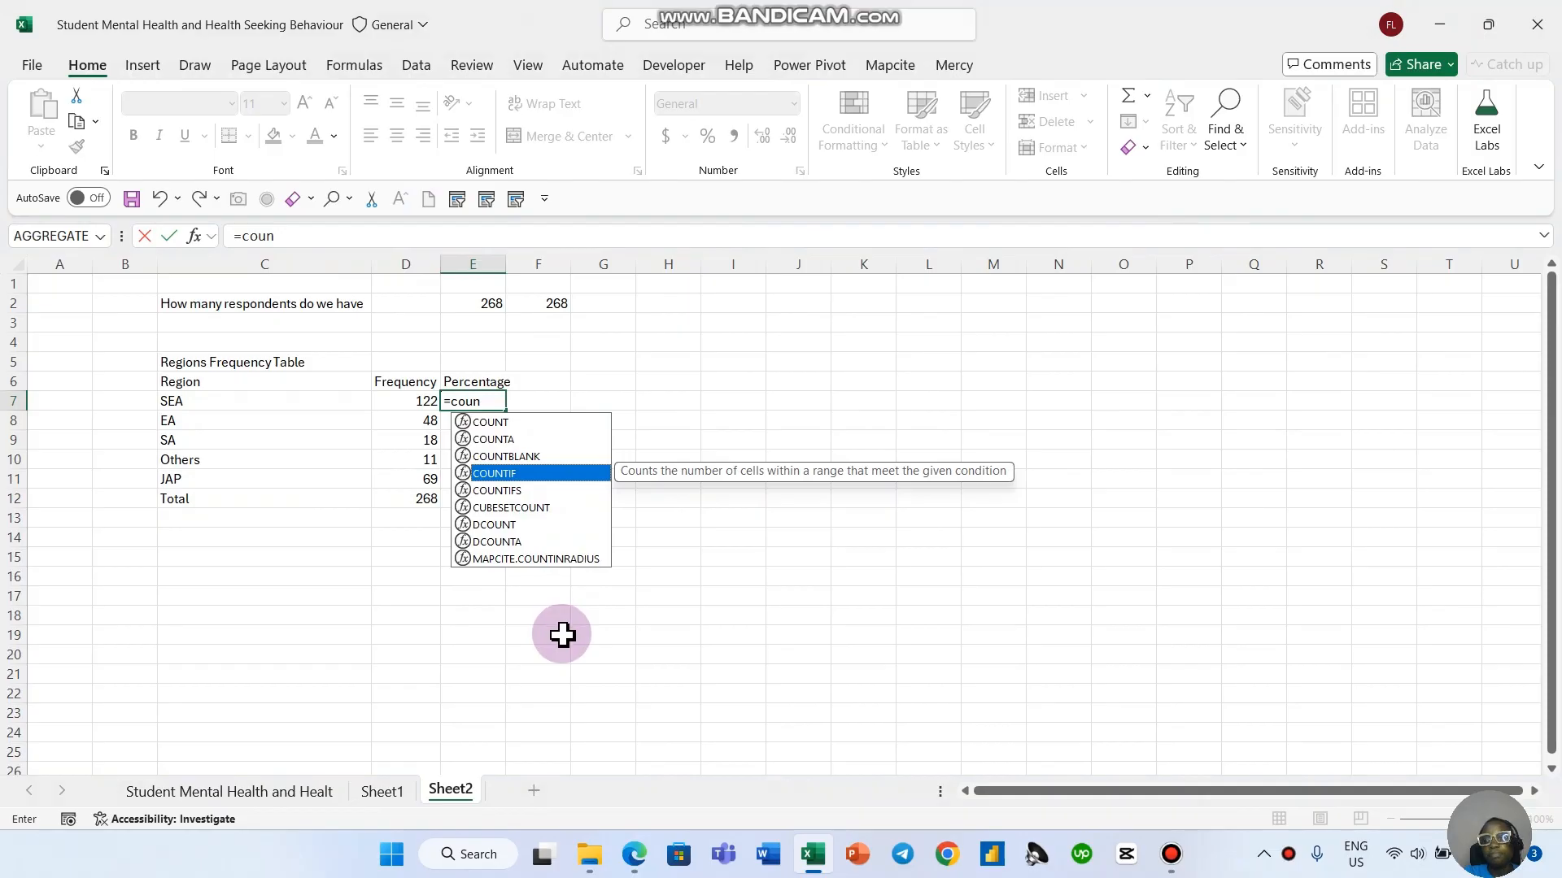
double_click(516, 473)
left_click(231, 789)
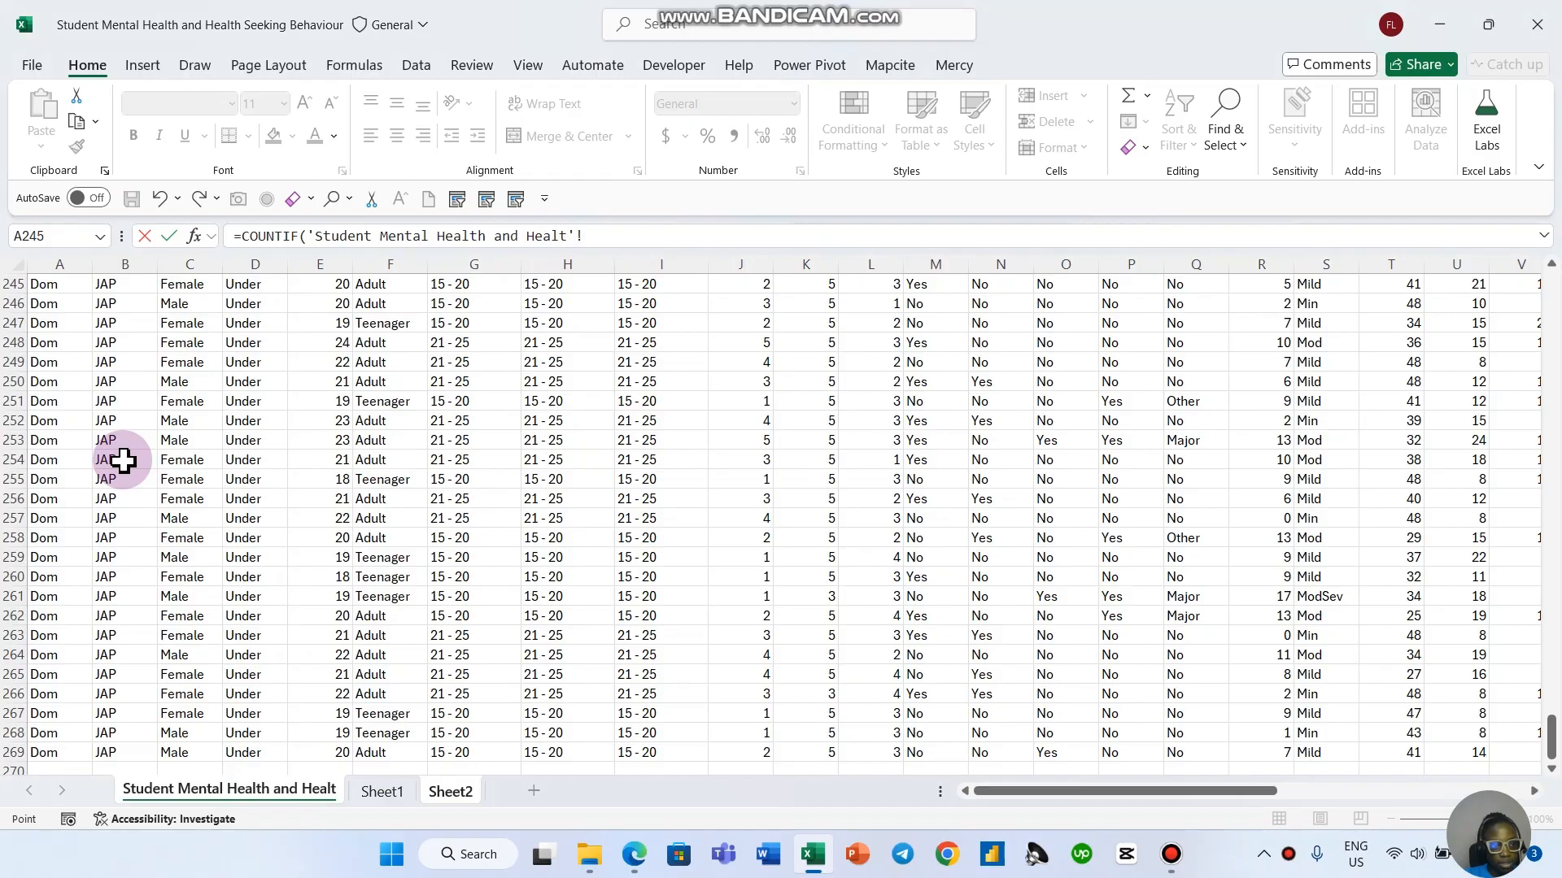
key("ctrl+shift+Down")
type(",")
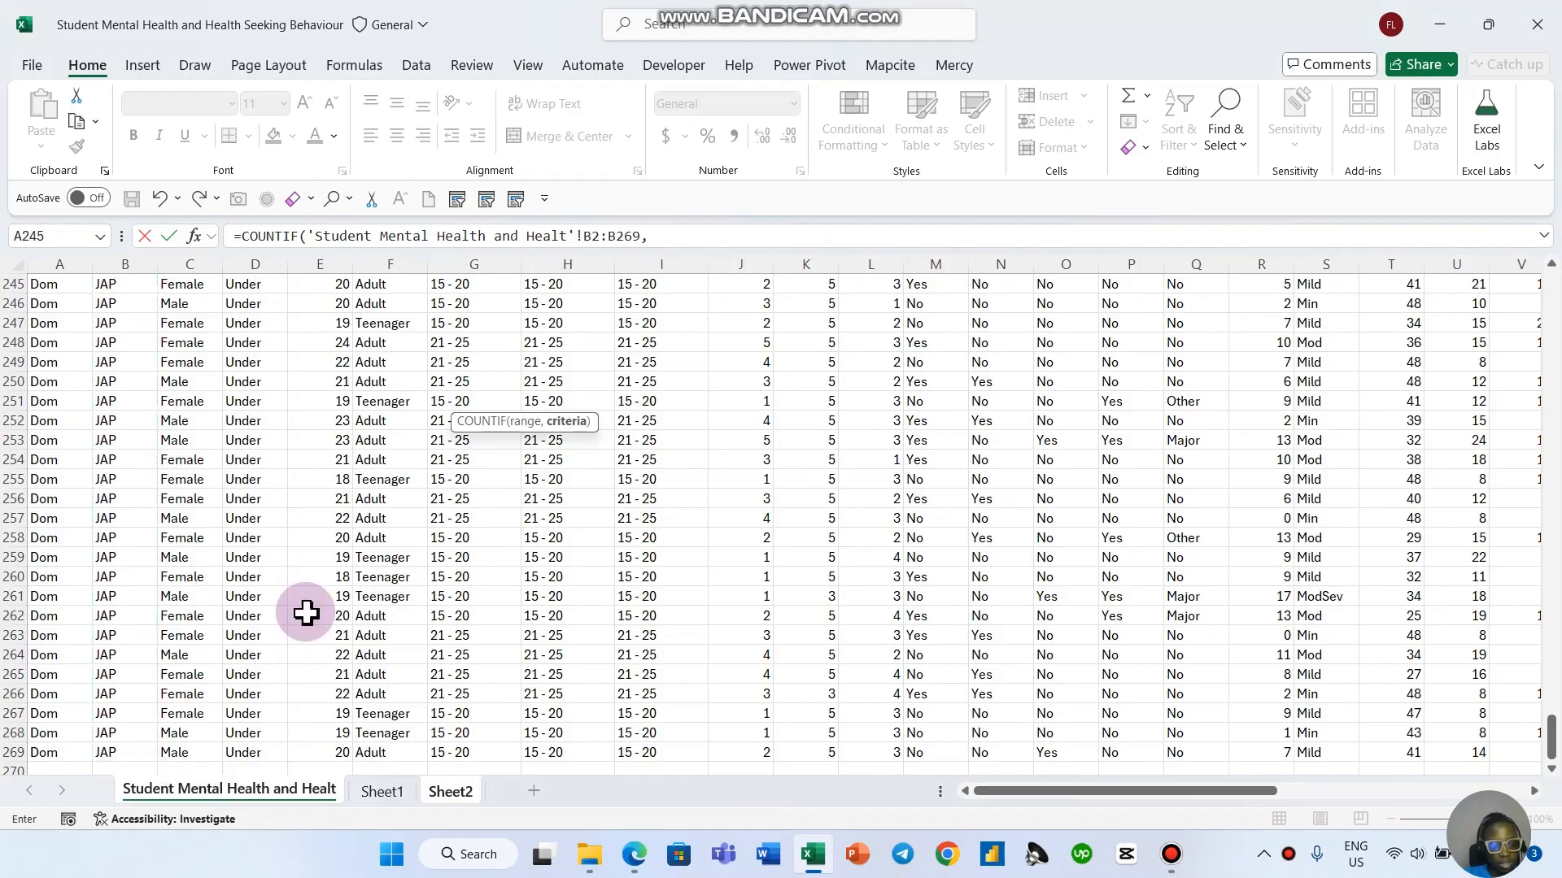
left_click(446, 791)
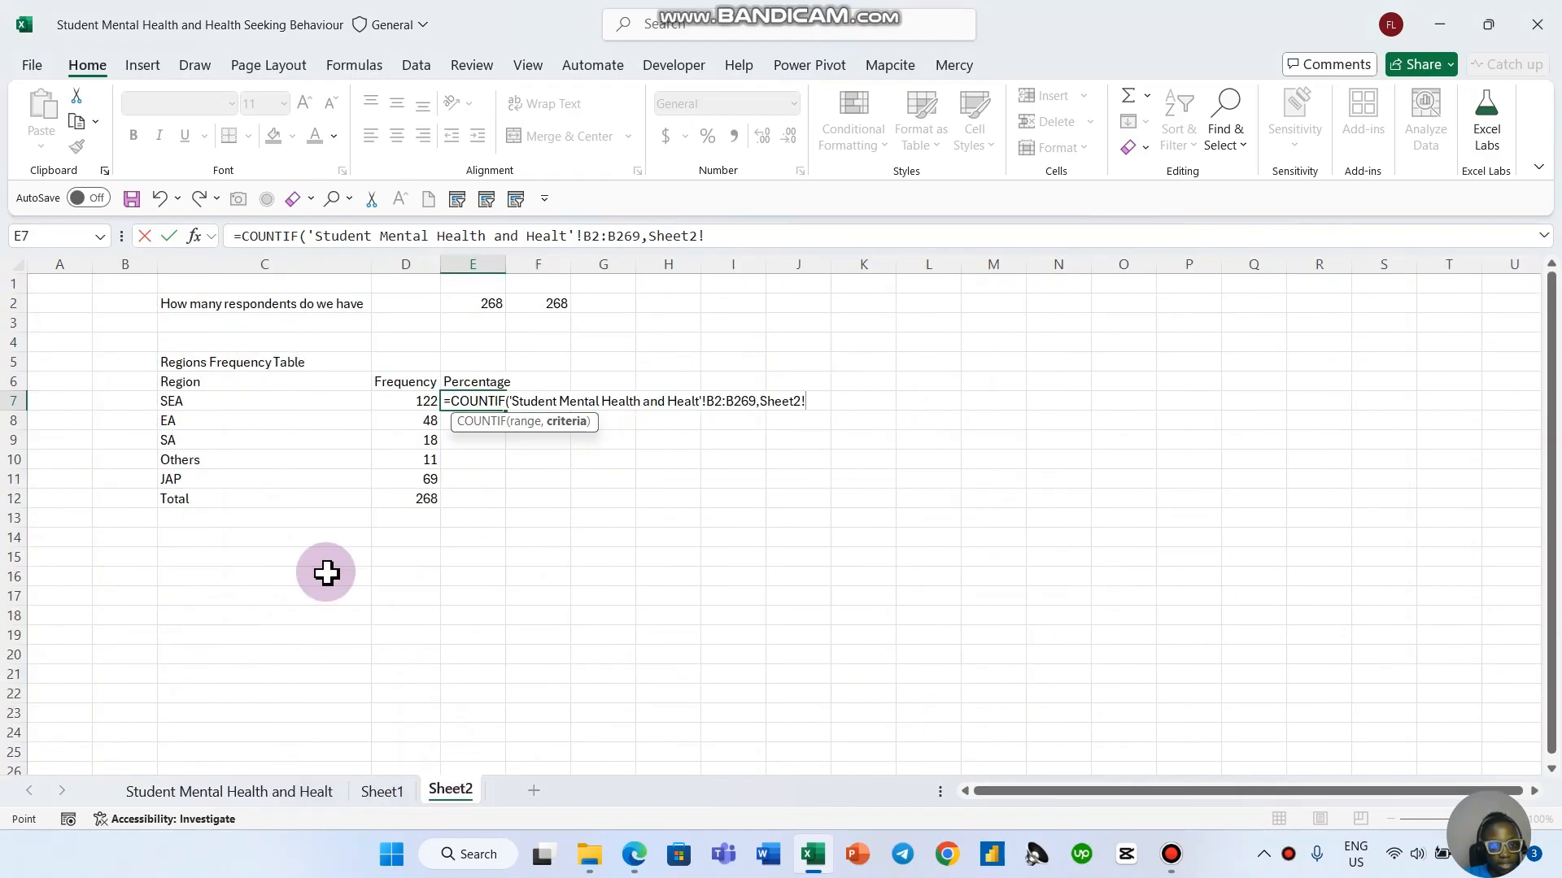
left_click(247, 398)
key("Return")
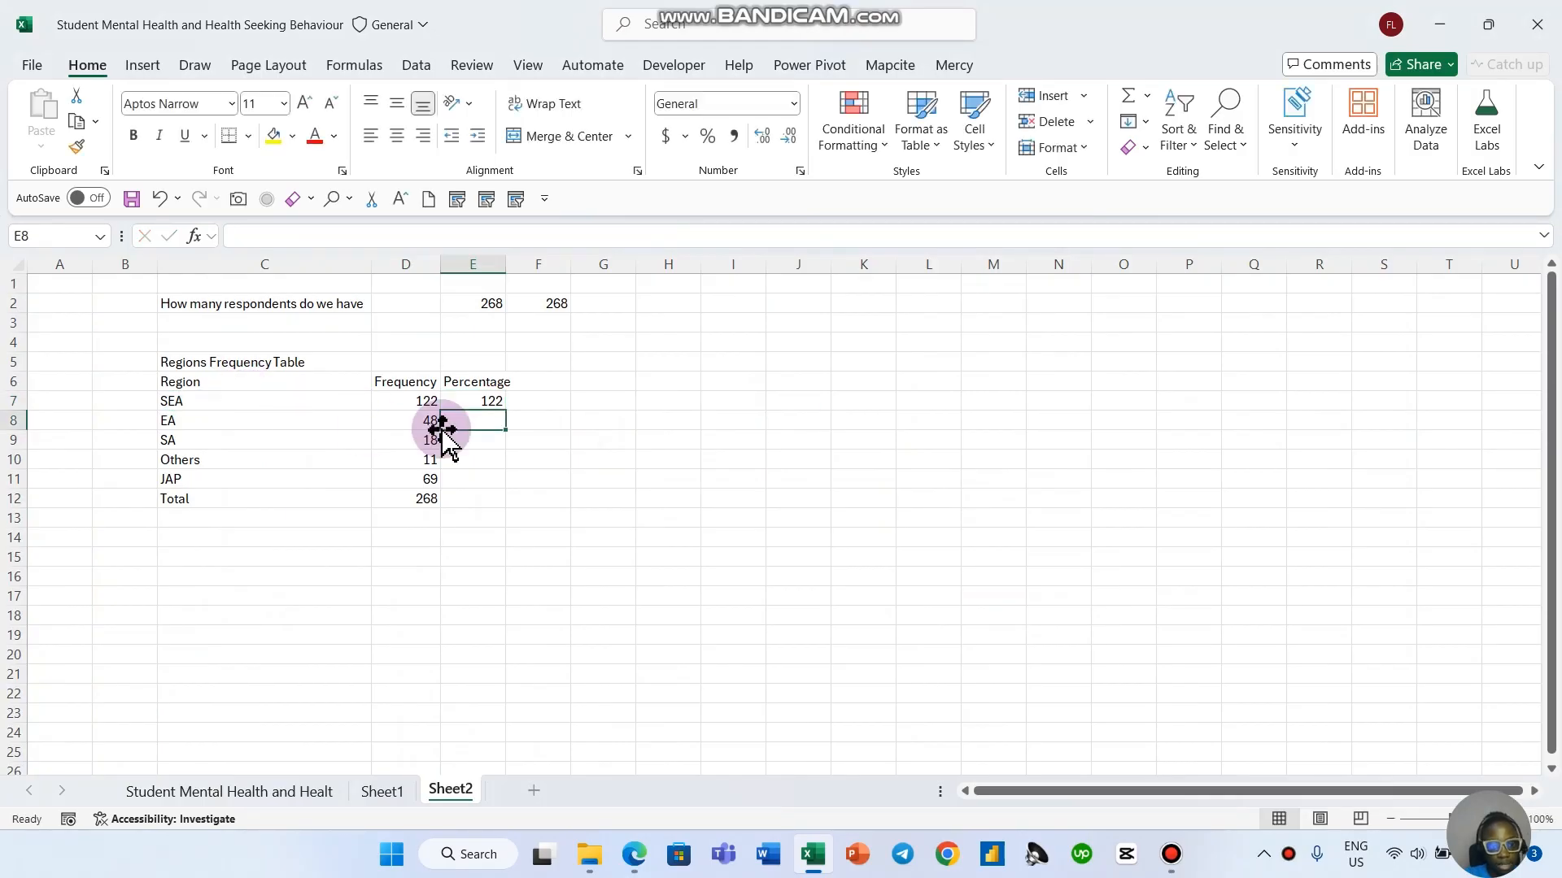
left_click(494, 402)
left_click_drag(505, 409, 492, 484)
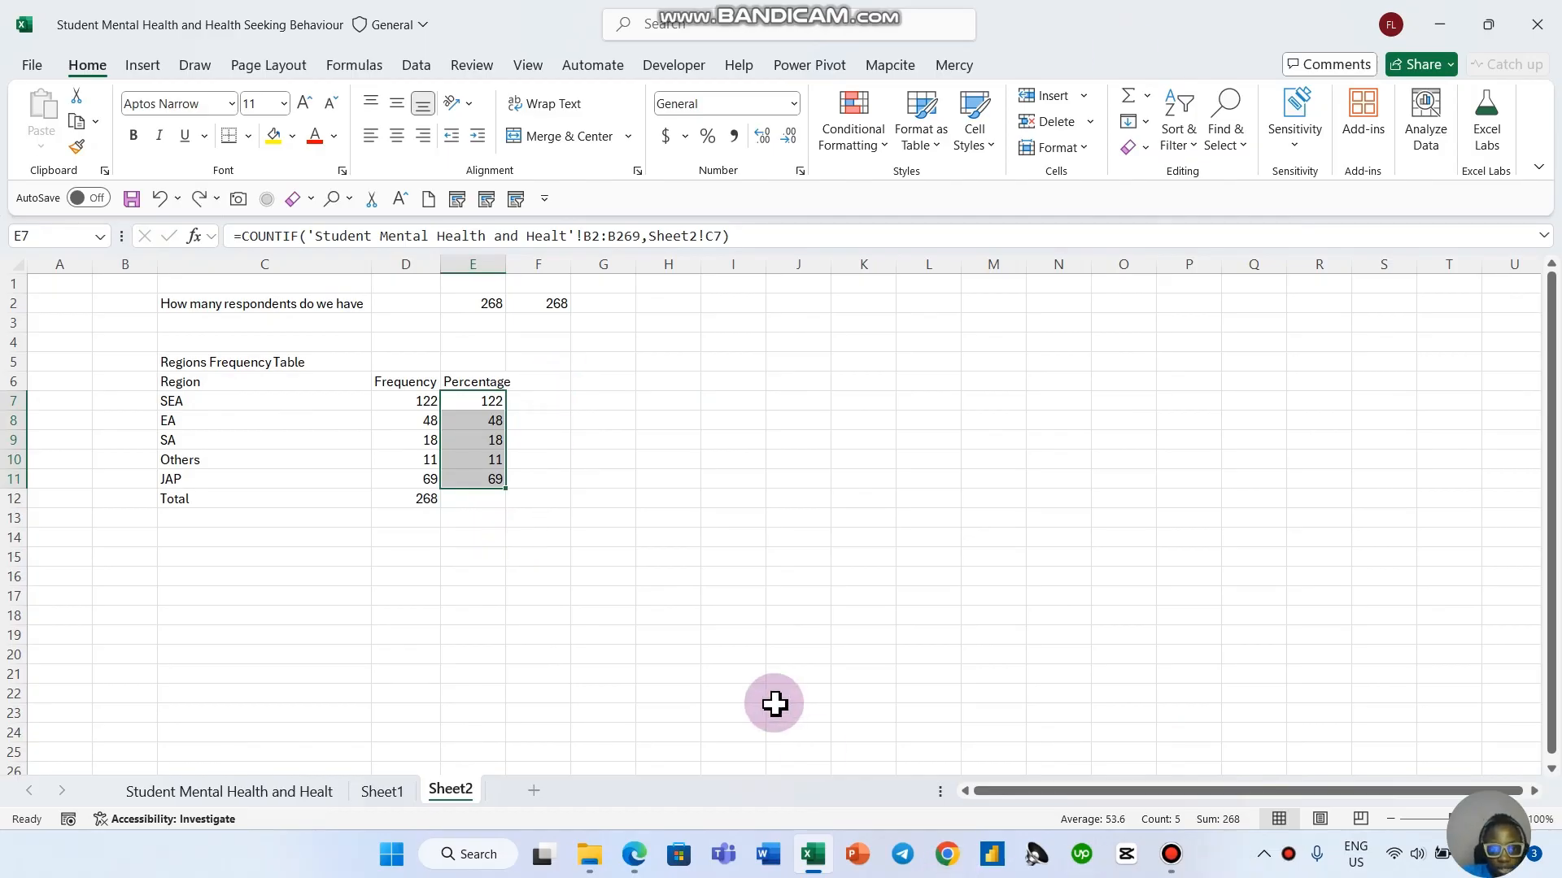
left_click(553, 552)
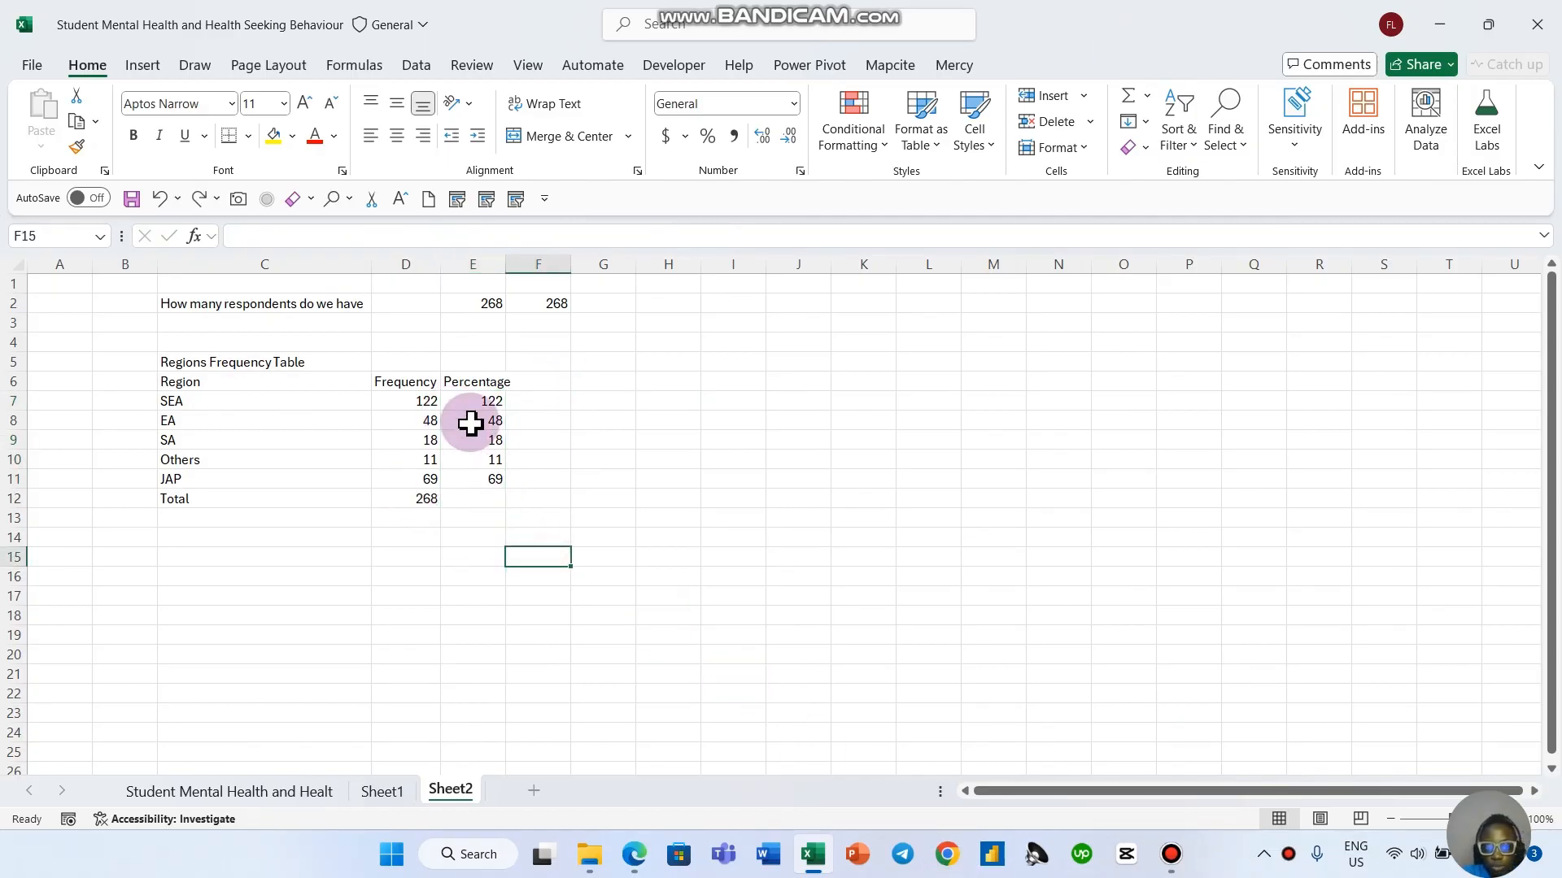
Step: Compare the locked and unlocked range references in the COUNTIF formulas of D7, E7, E11 and D11
left_click(416, 405)
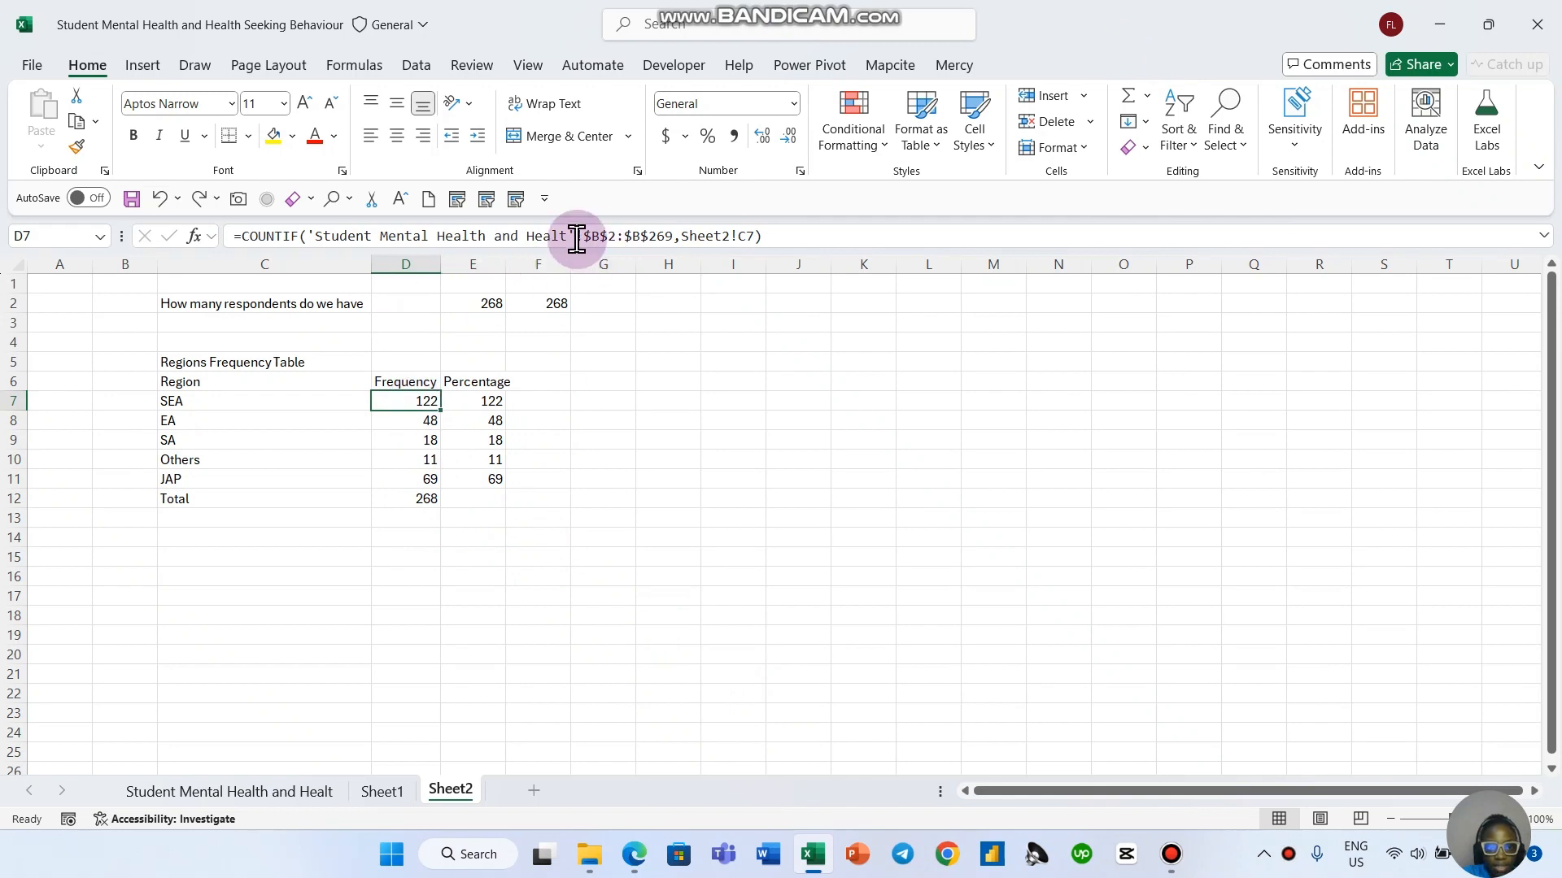
left_click_drag(580, 239, 673, 237)
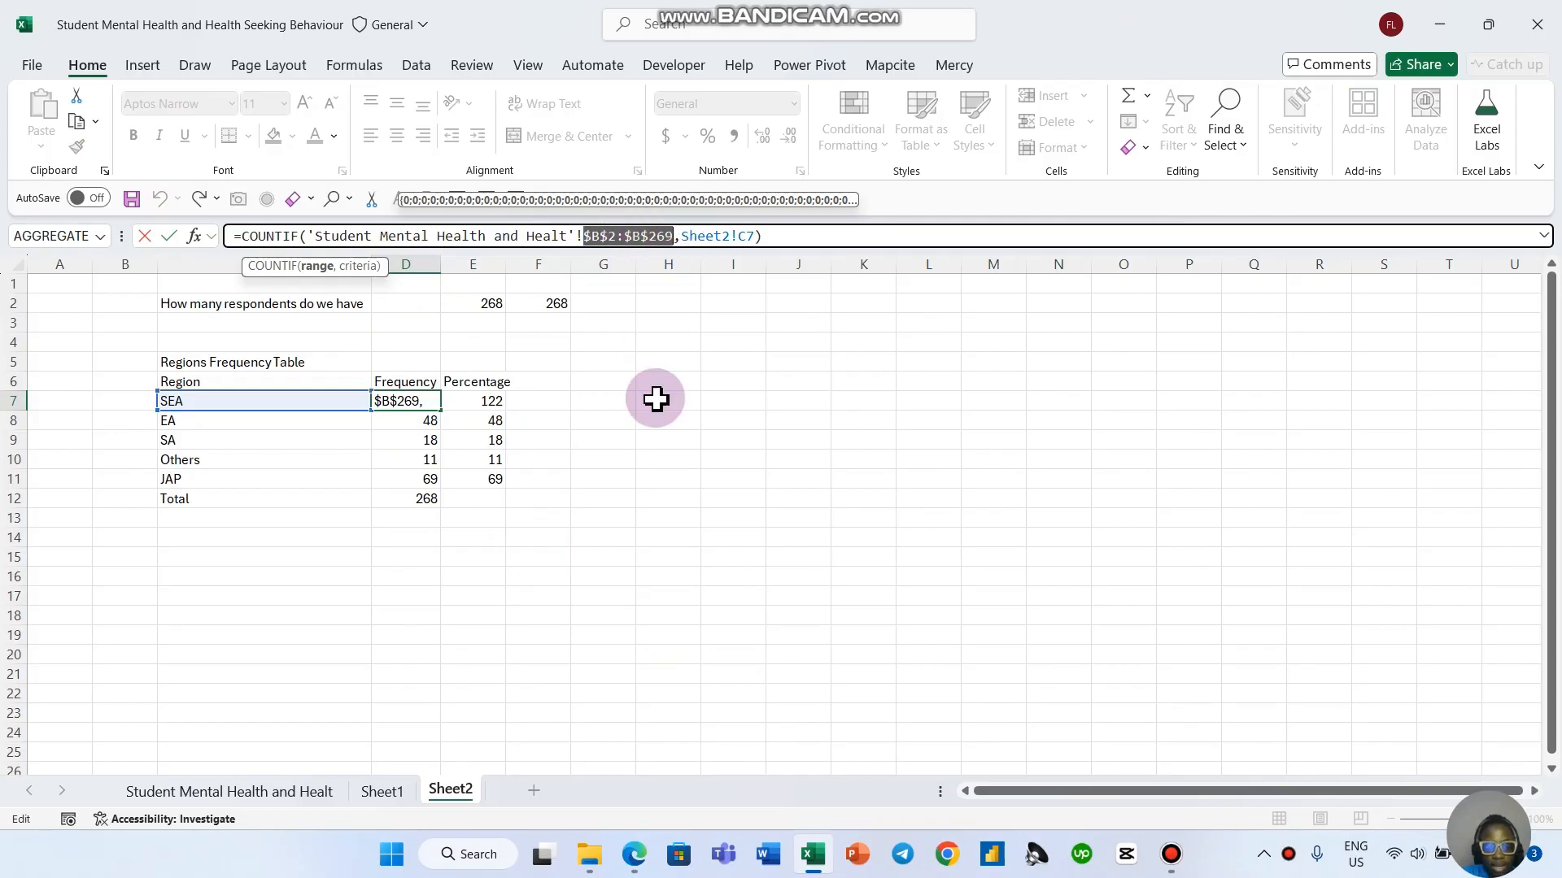
key("Escape")
left_click(488, 401)
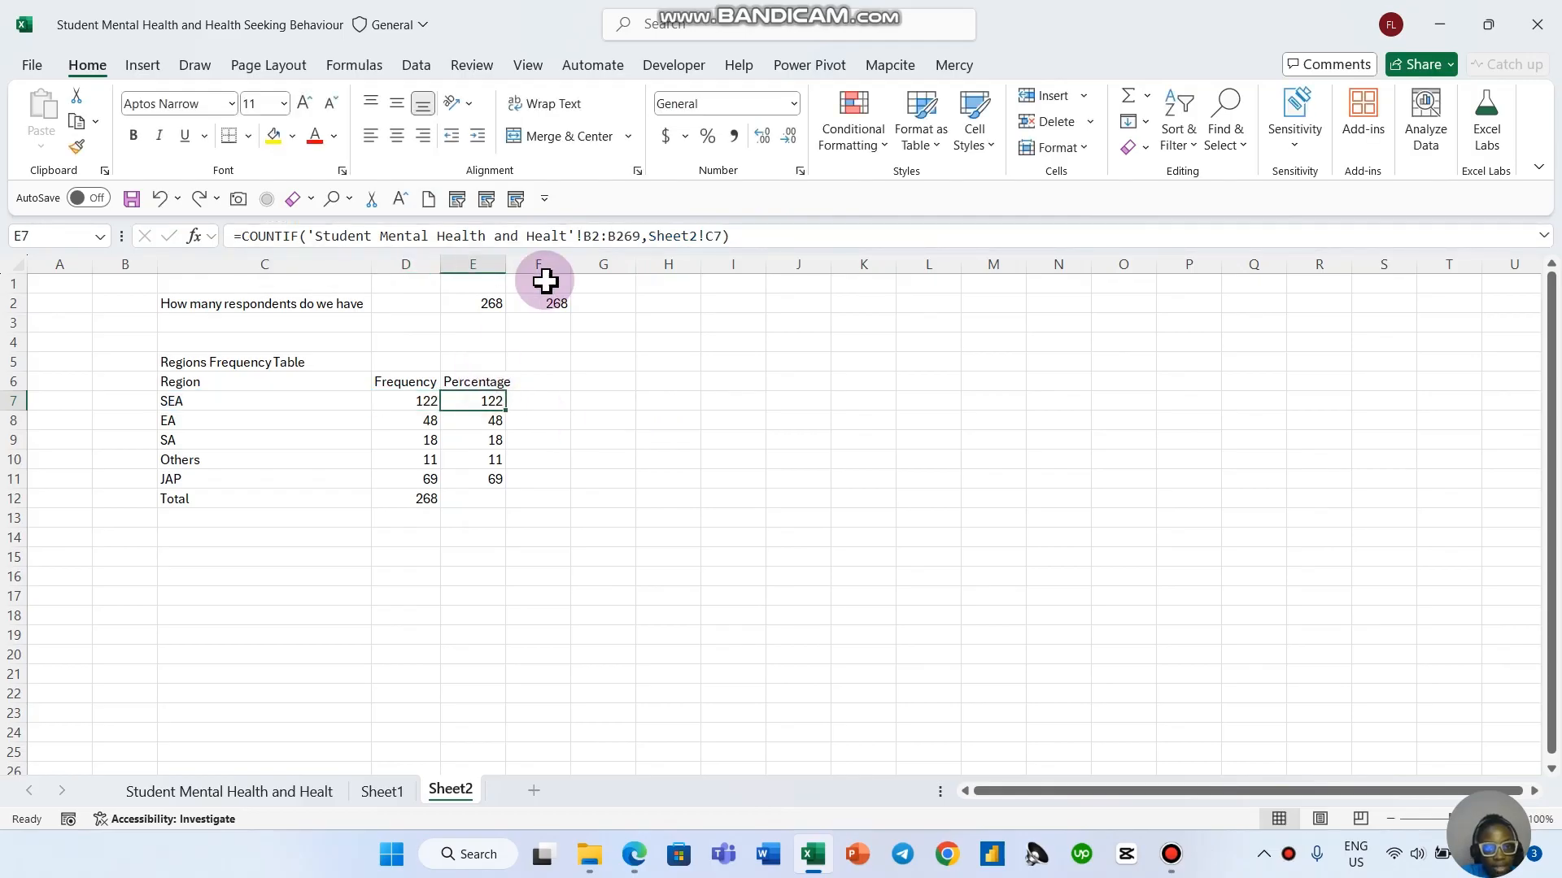
left_click(474, 480)
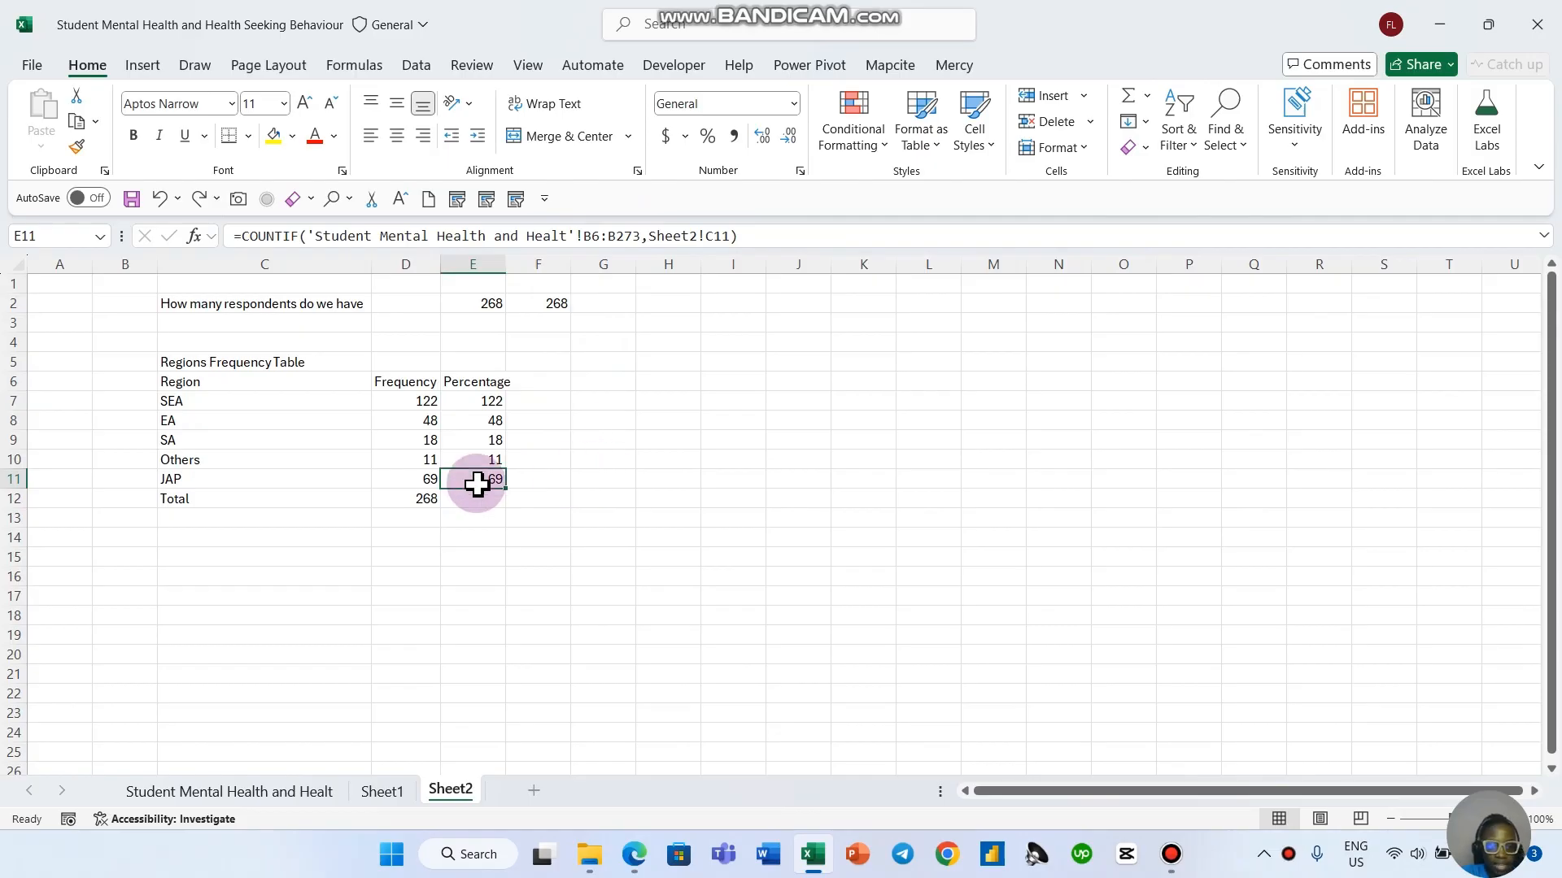
left_click(425, 480)
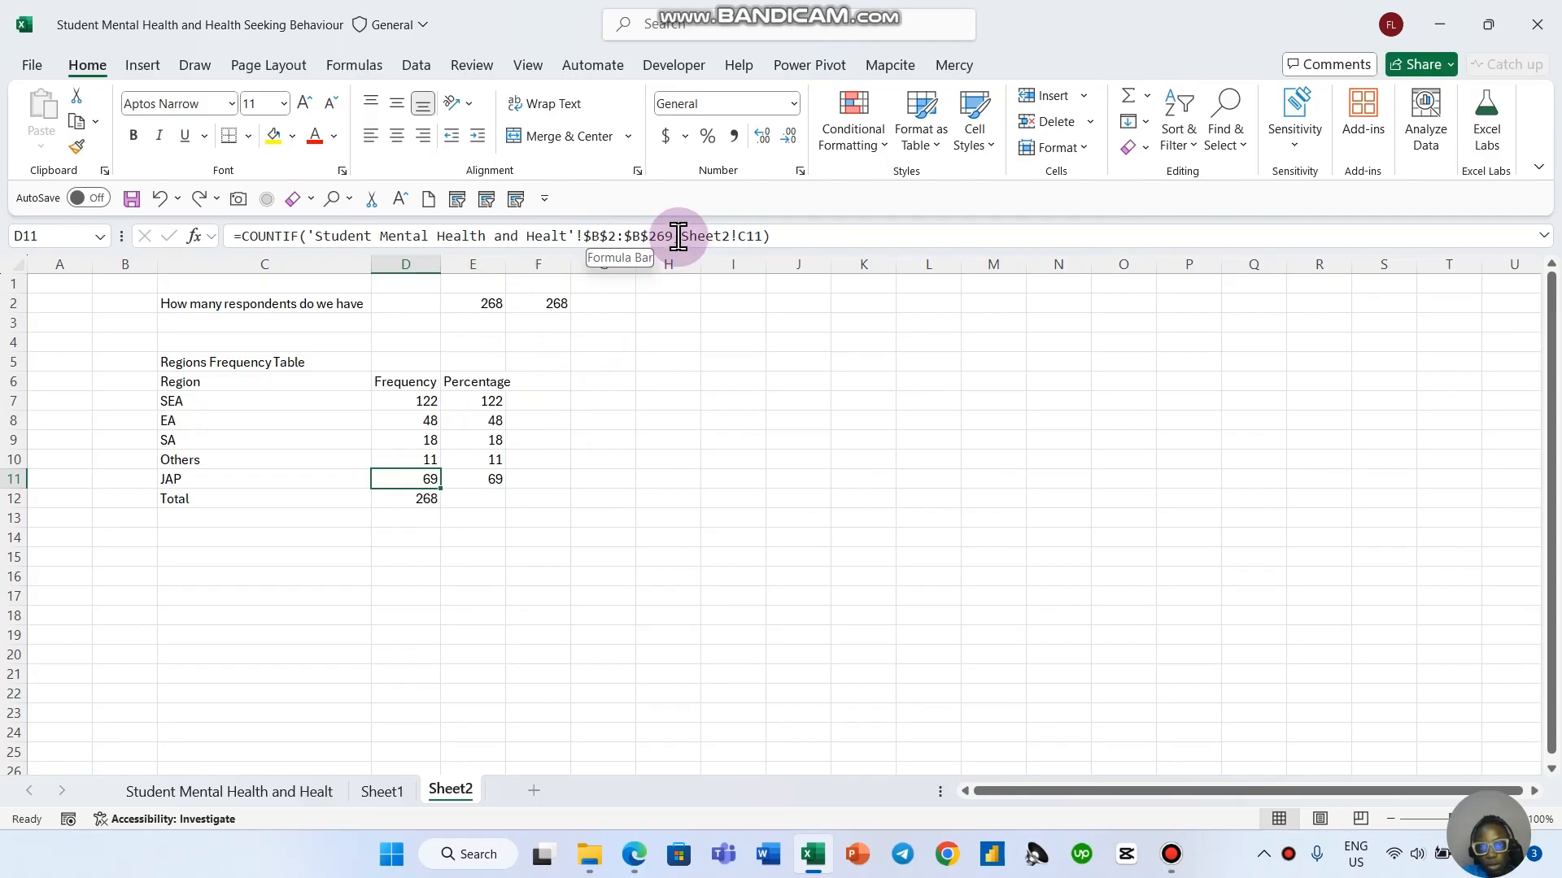
left_click(609, 518)
Step: Clear the COUNTIF formulas from E7:E11 in the Percentage column
left_click_drag(500, 400, 497, 475)
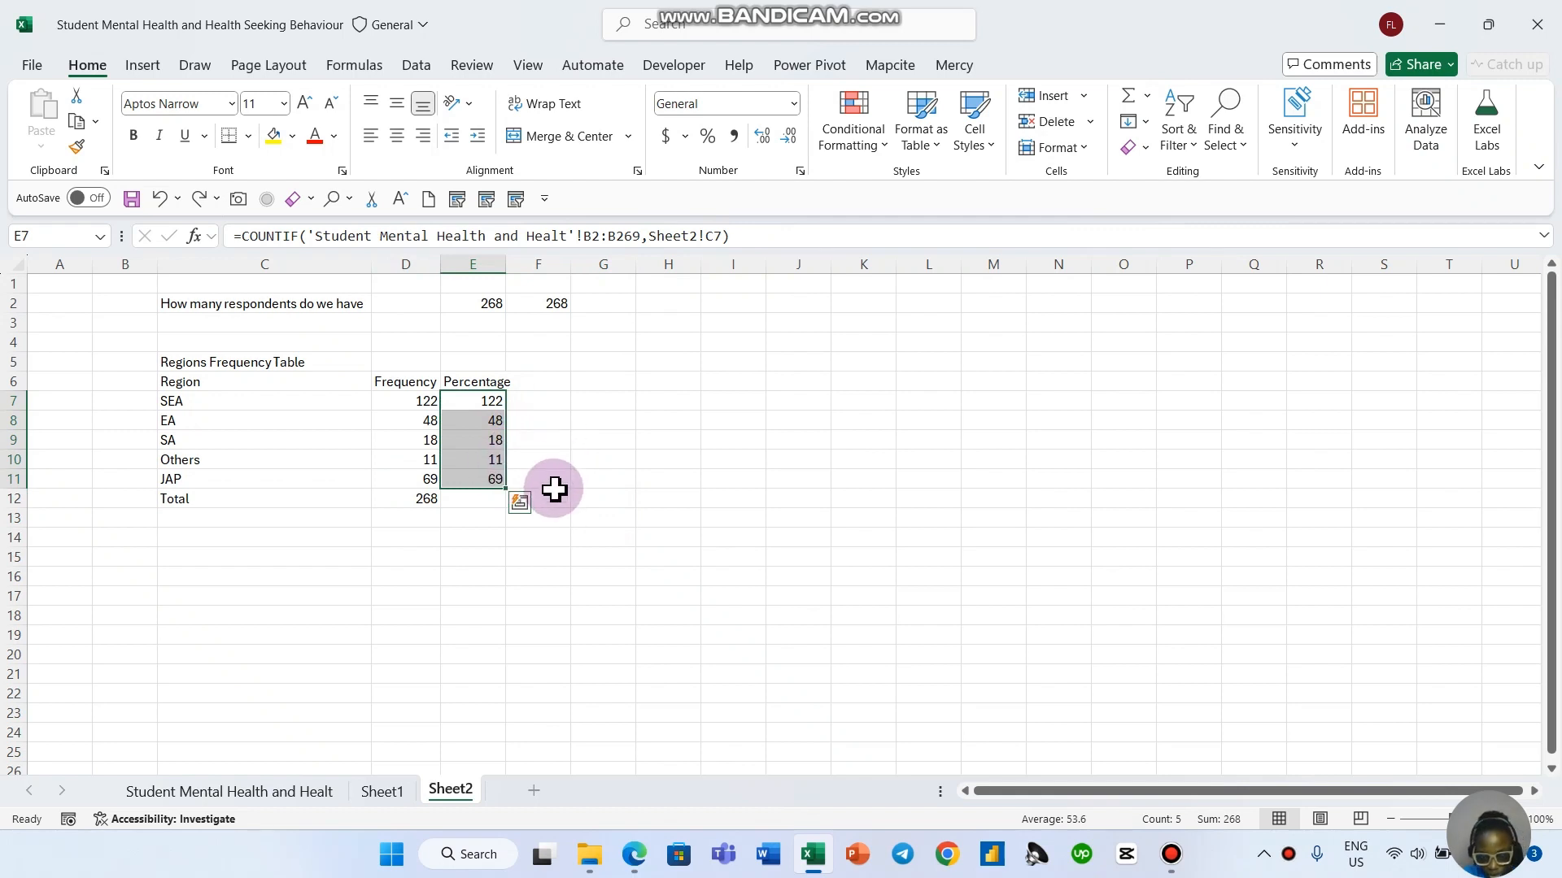
key("Delete")
left_click(589, 592)
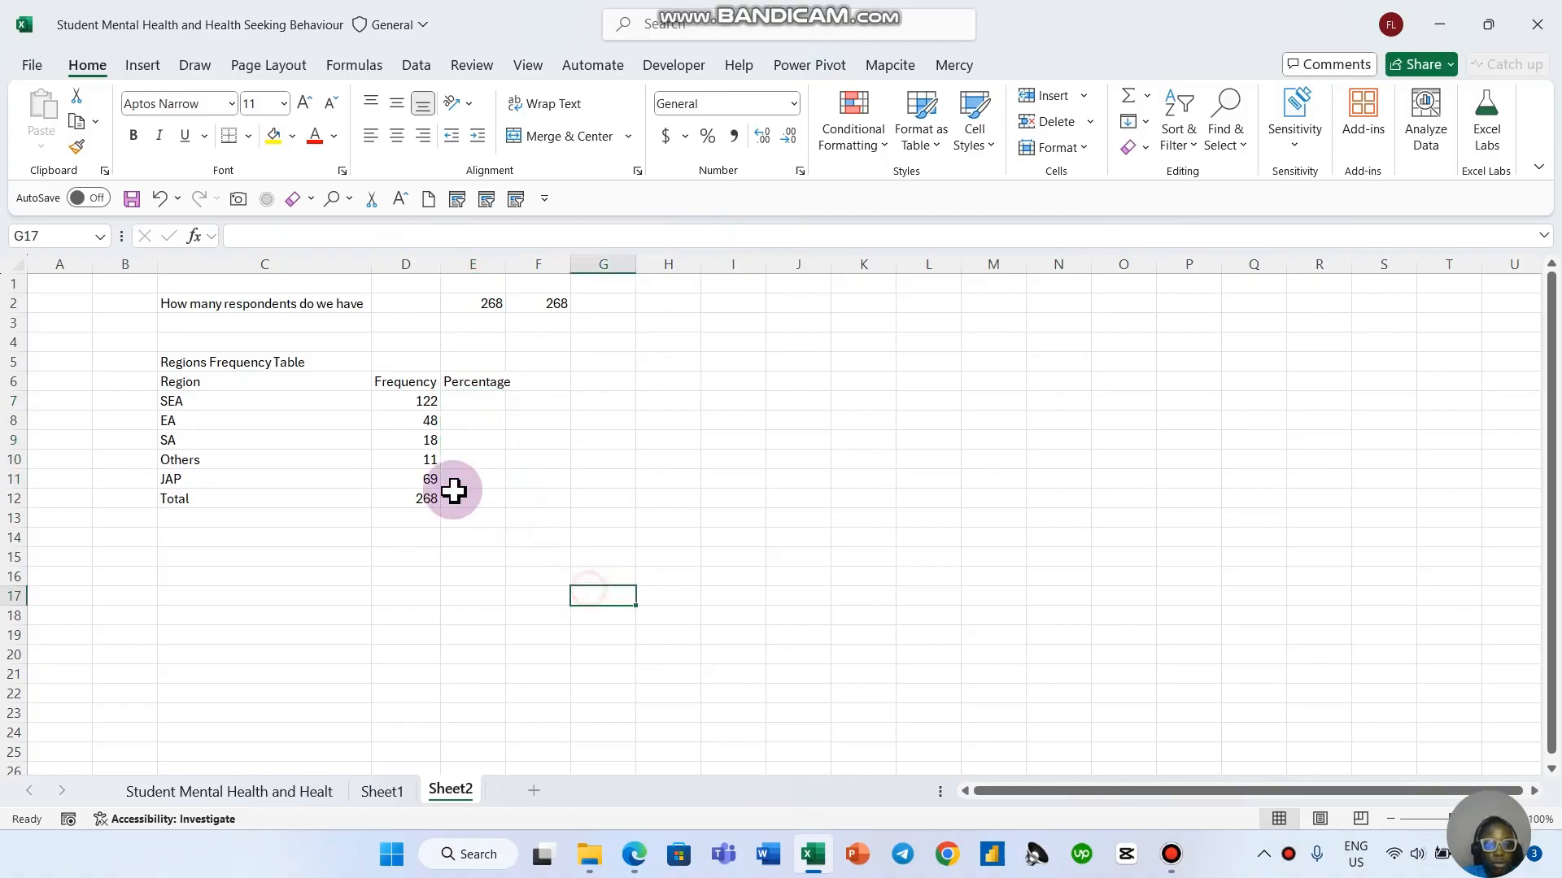
Step: Enter the formula =D7/D12 in E7 to divide the SEA frequency by the total
left_click(473, 415)
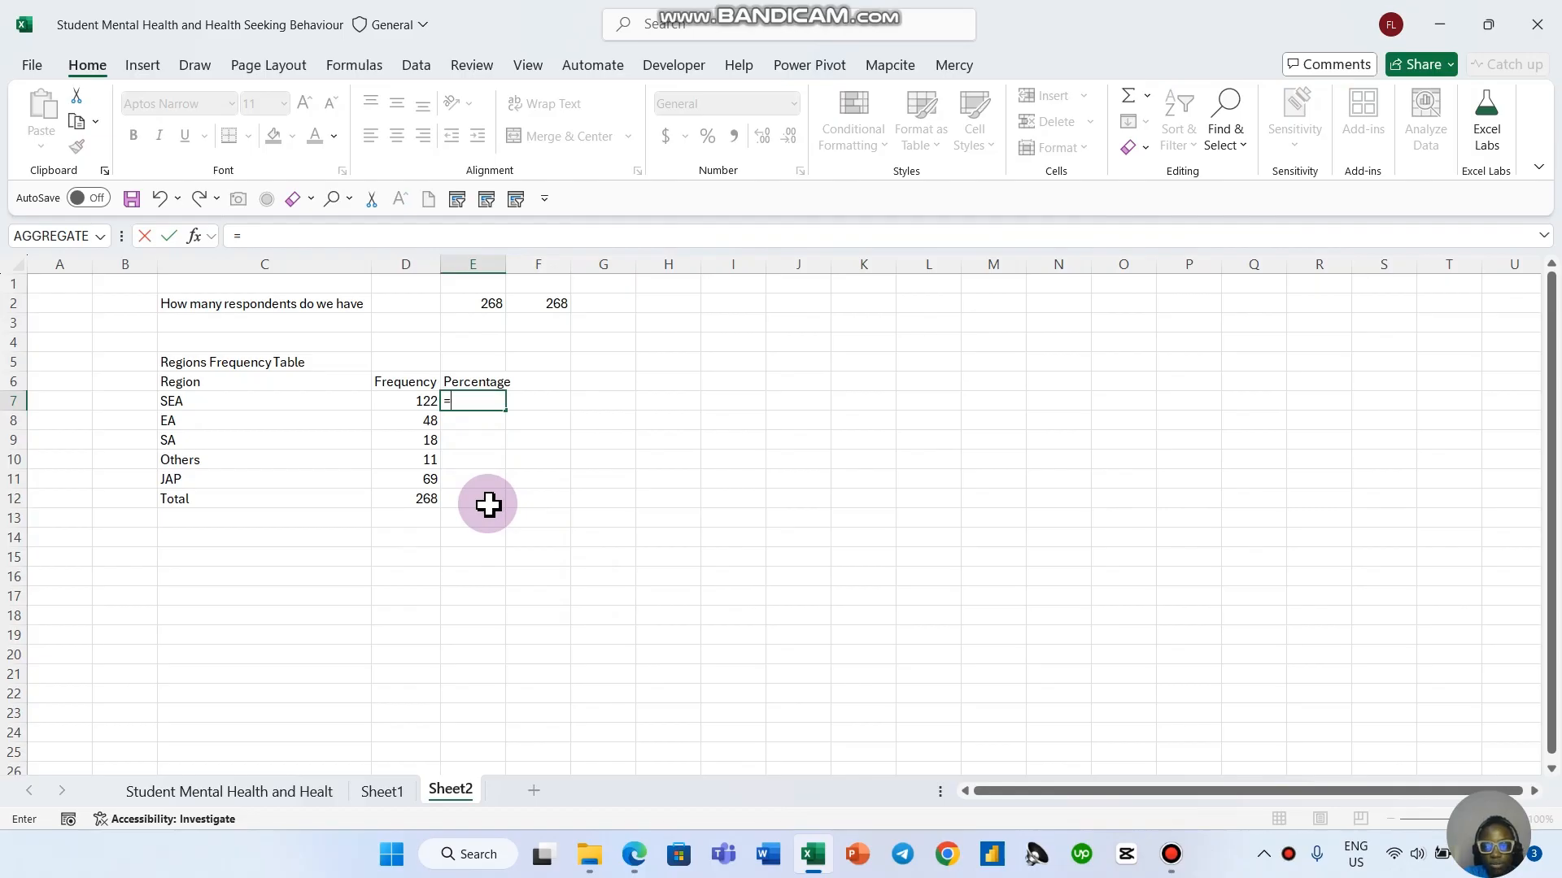
left_click(427, 407)
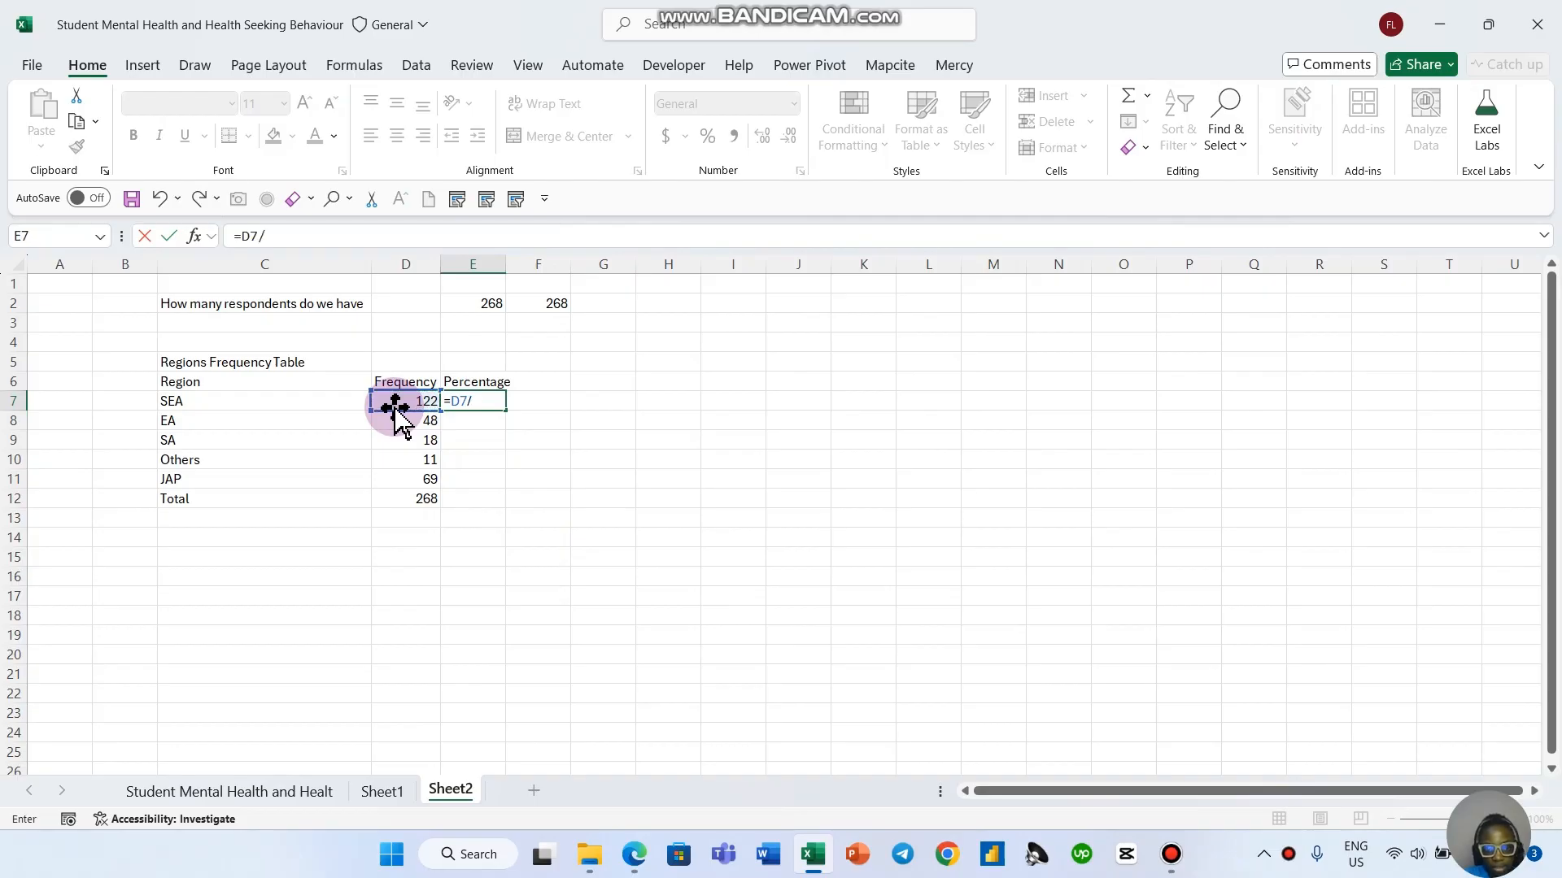
left_click(406, 503)
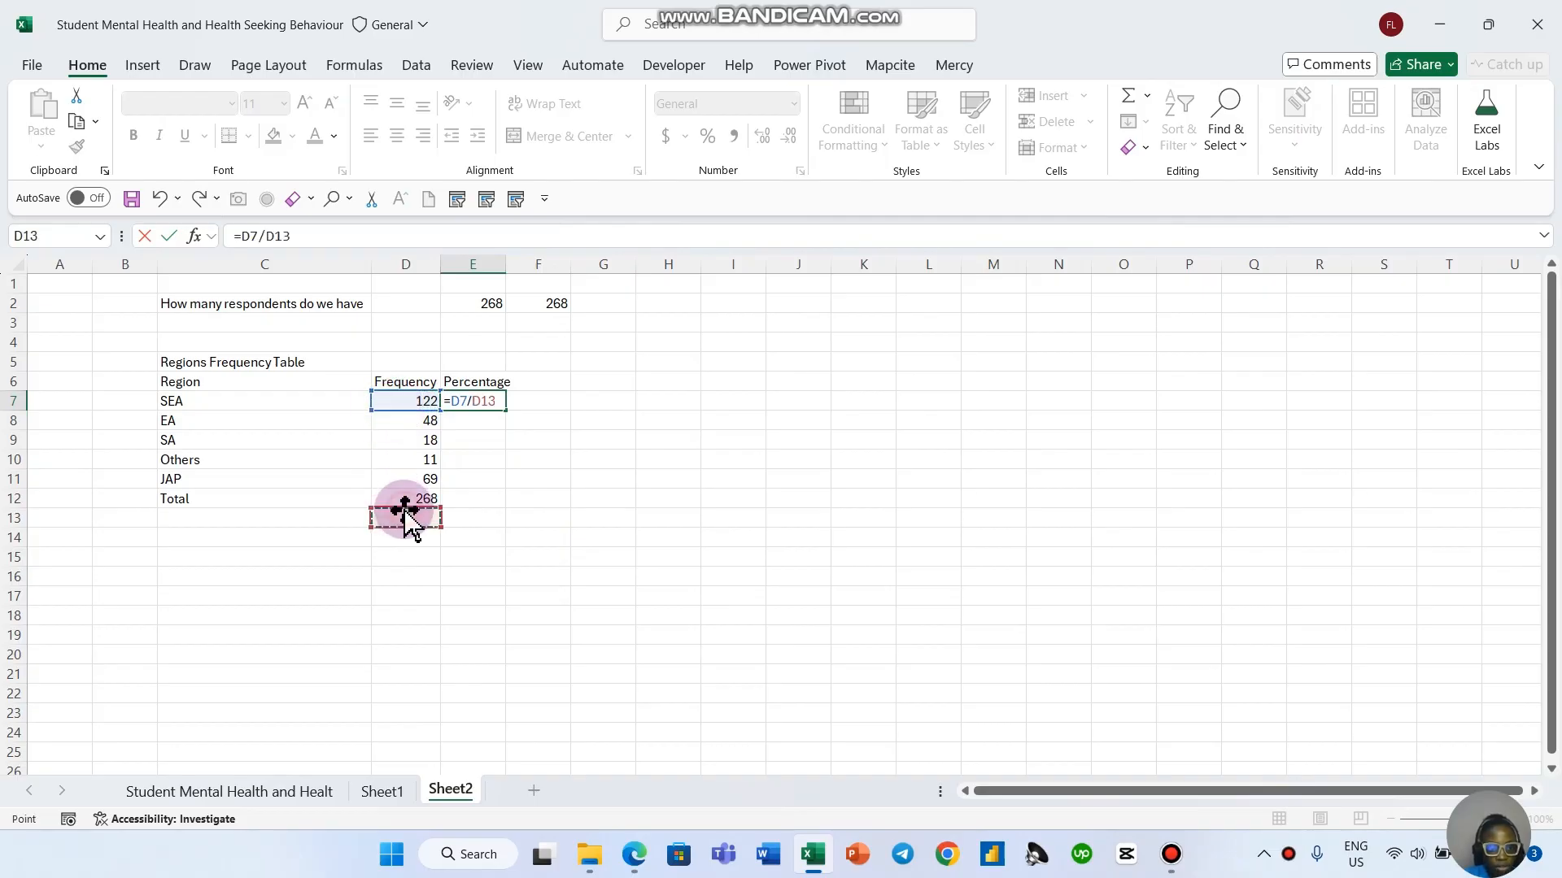
key("Return")
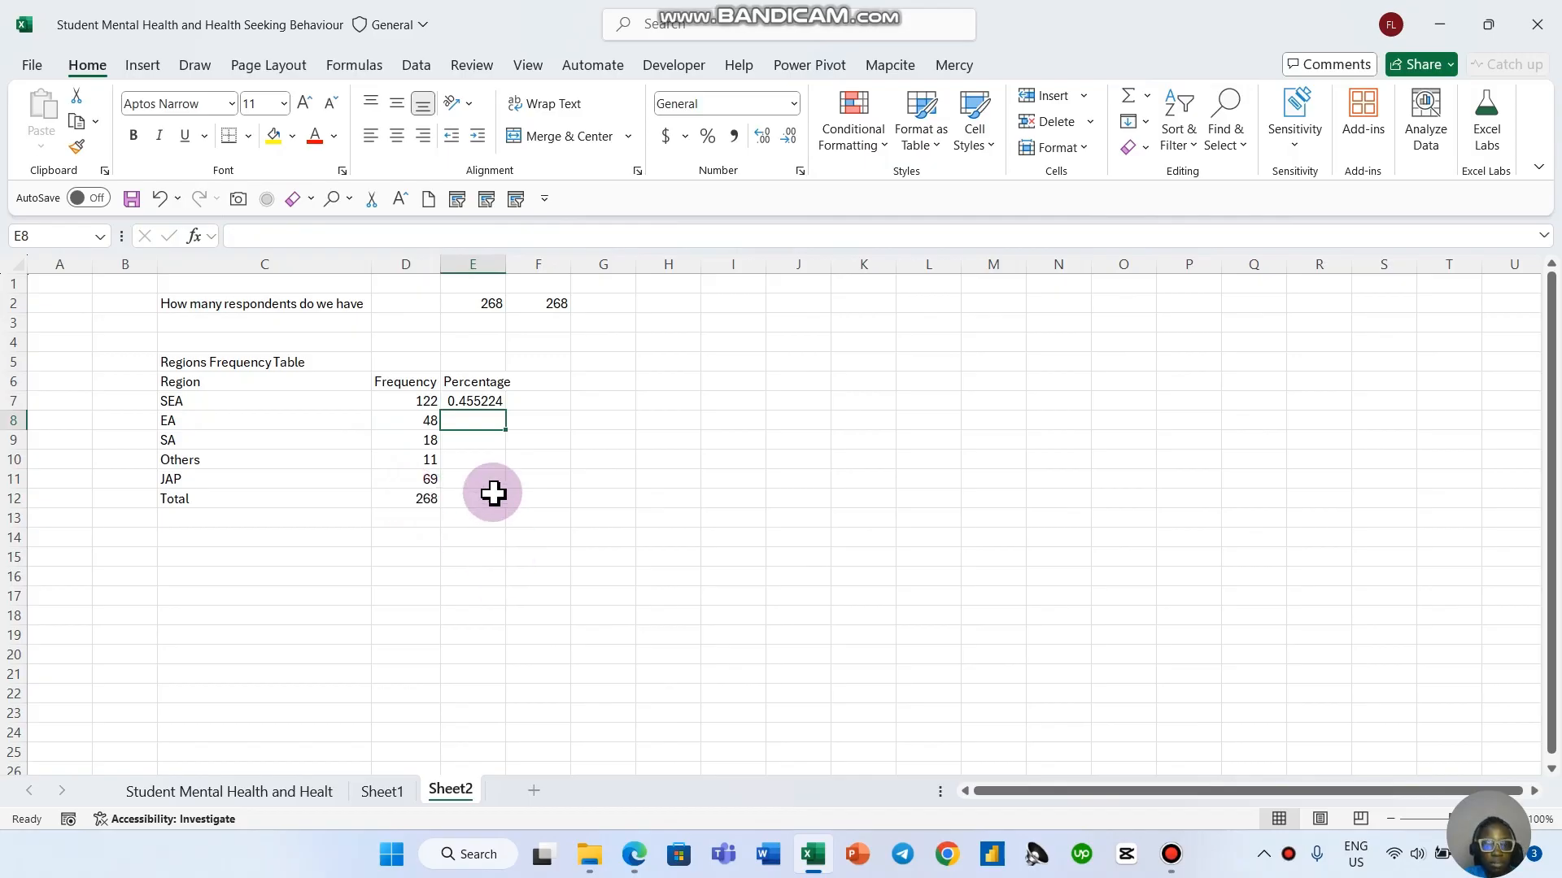
Step: Format E7 as a percentage with one decimal place and fill its formula down to E11
left_click(481, 399)
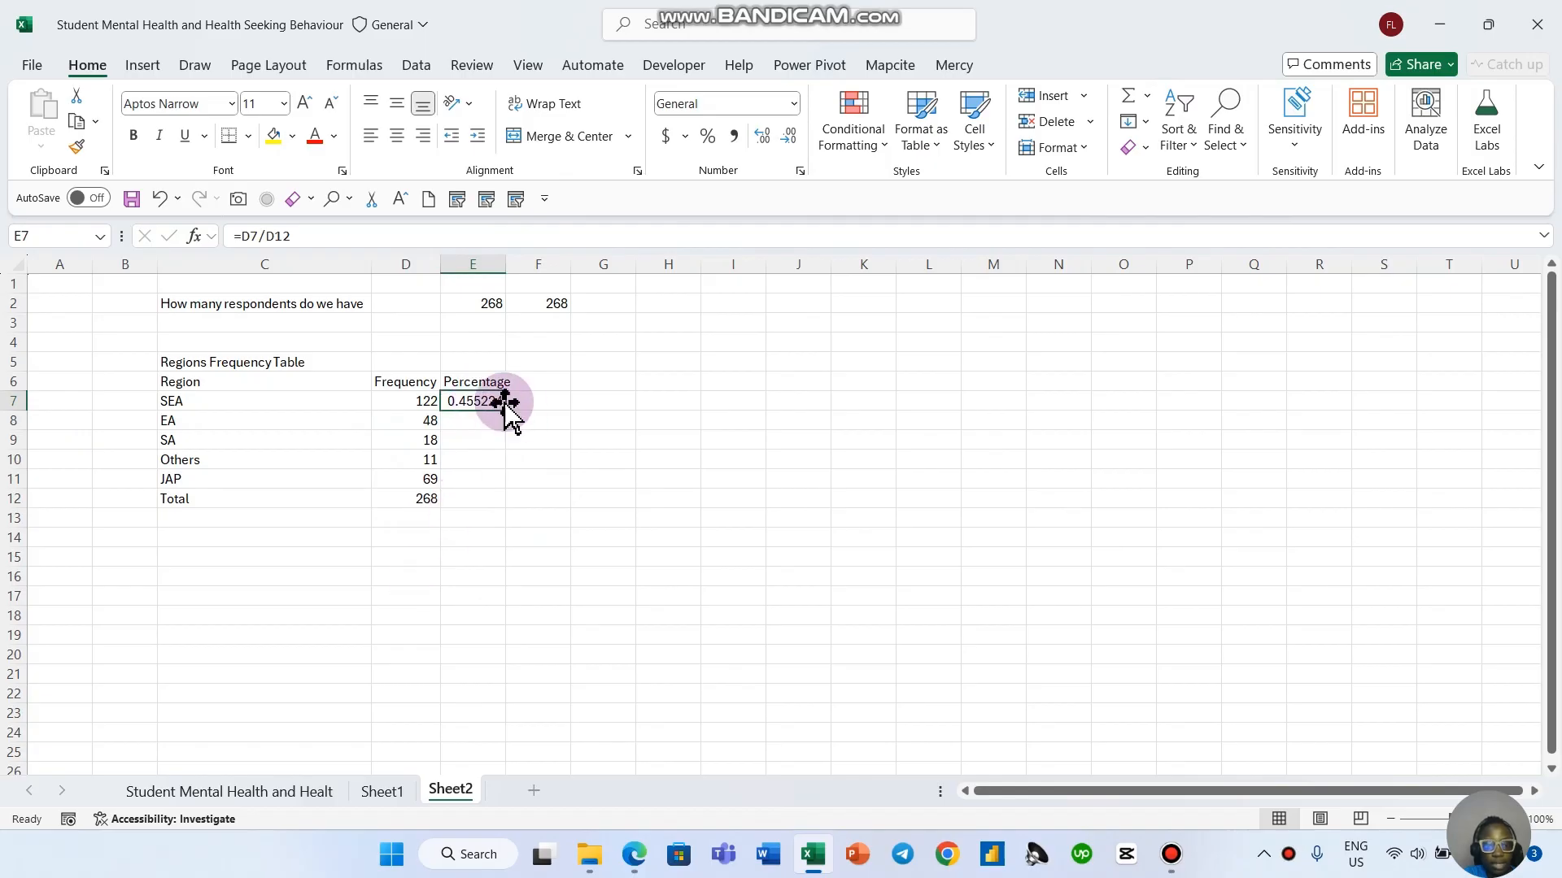
left_click(708, 137)
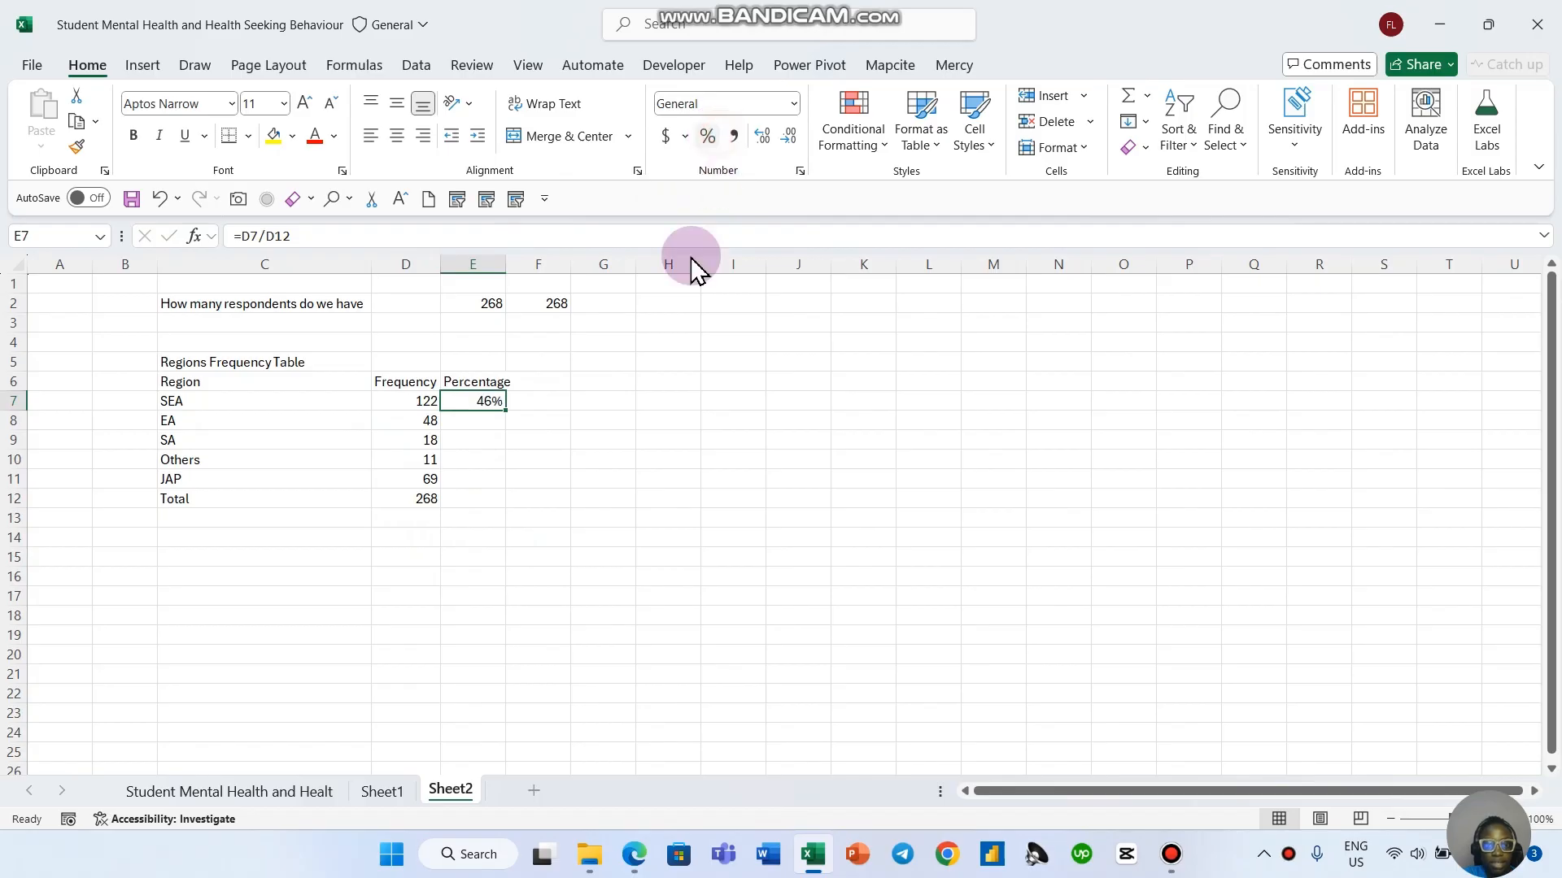
left_click(770, 139)
left_click_drag(508, 415, 501, 488)
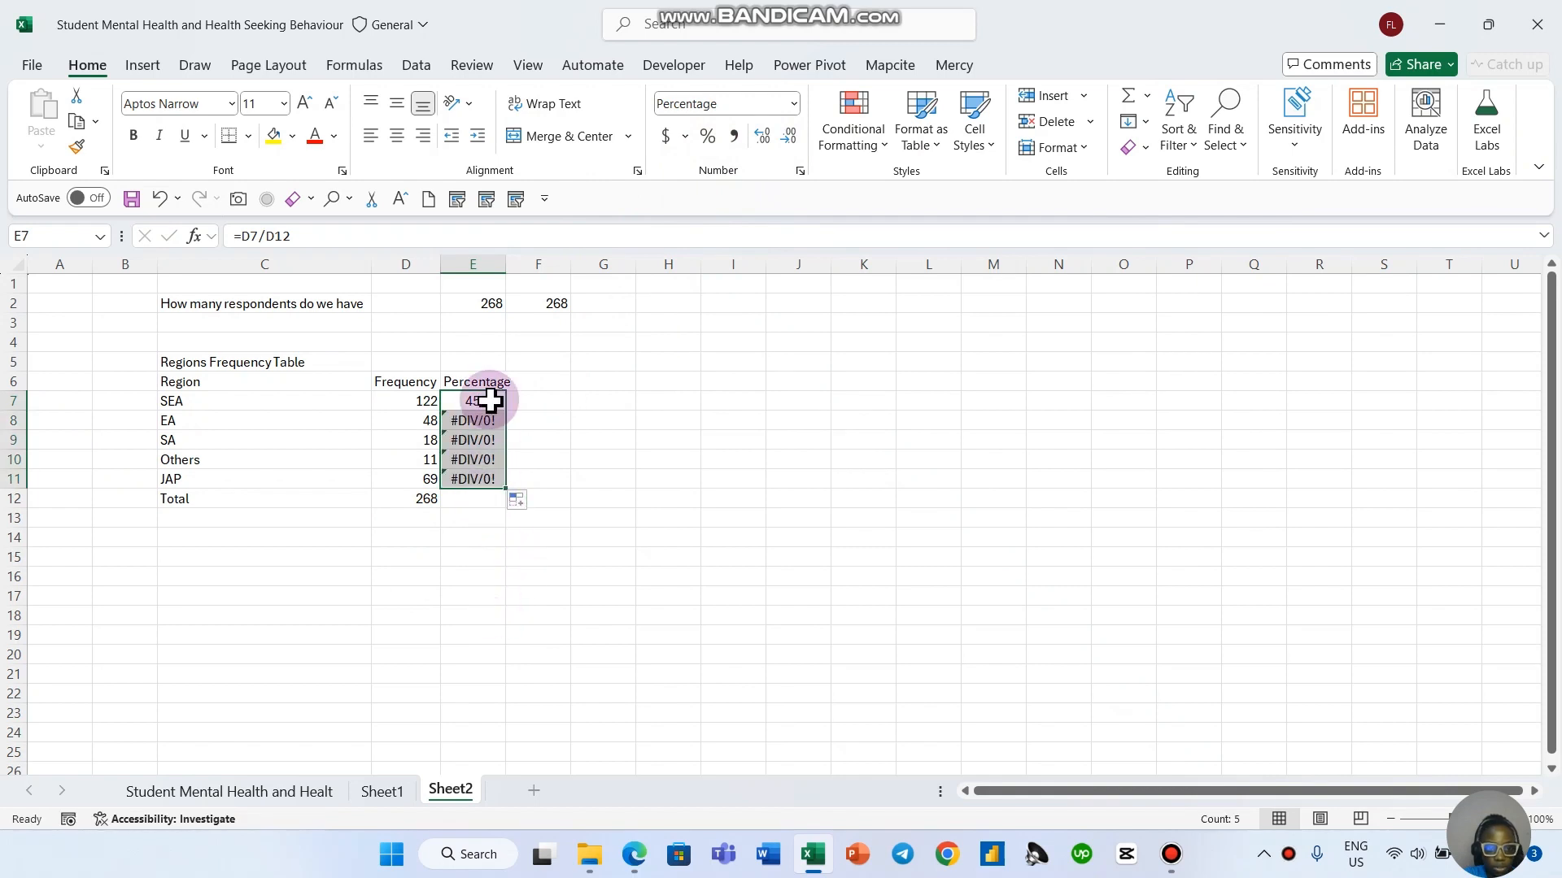
left_click(537, 576)
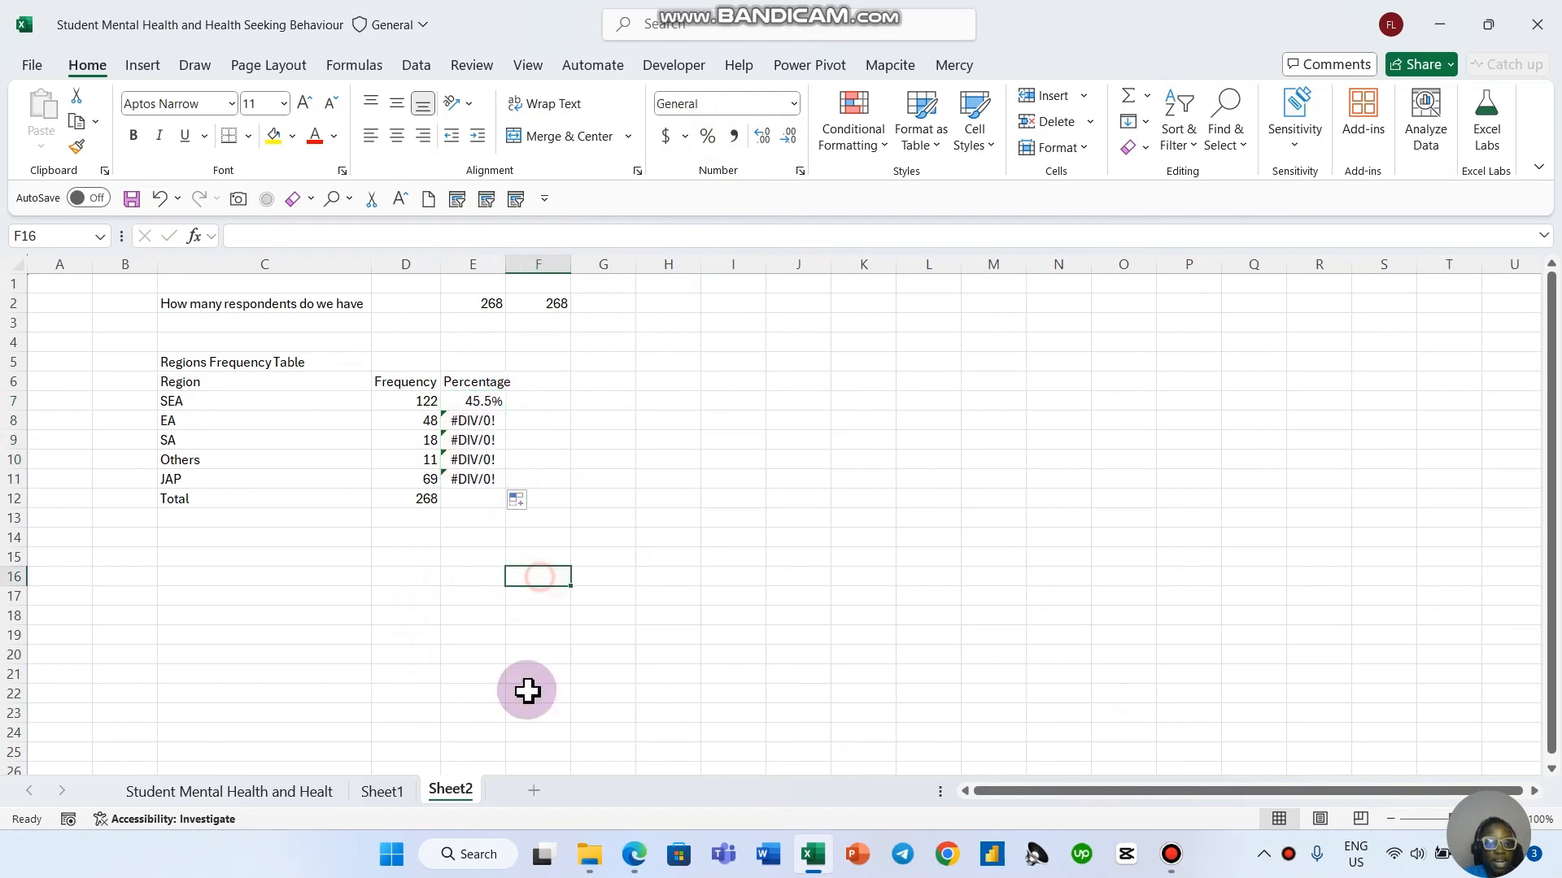
Step: Compare the total-cell references in the percentage formulas of E7 and E8 with the total in D12
left_click(470, 401)
left_click(409, 501)
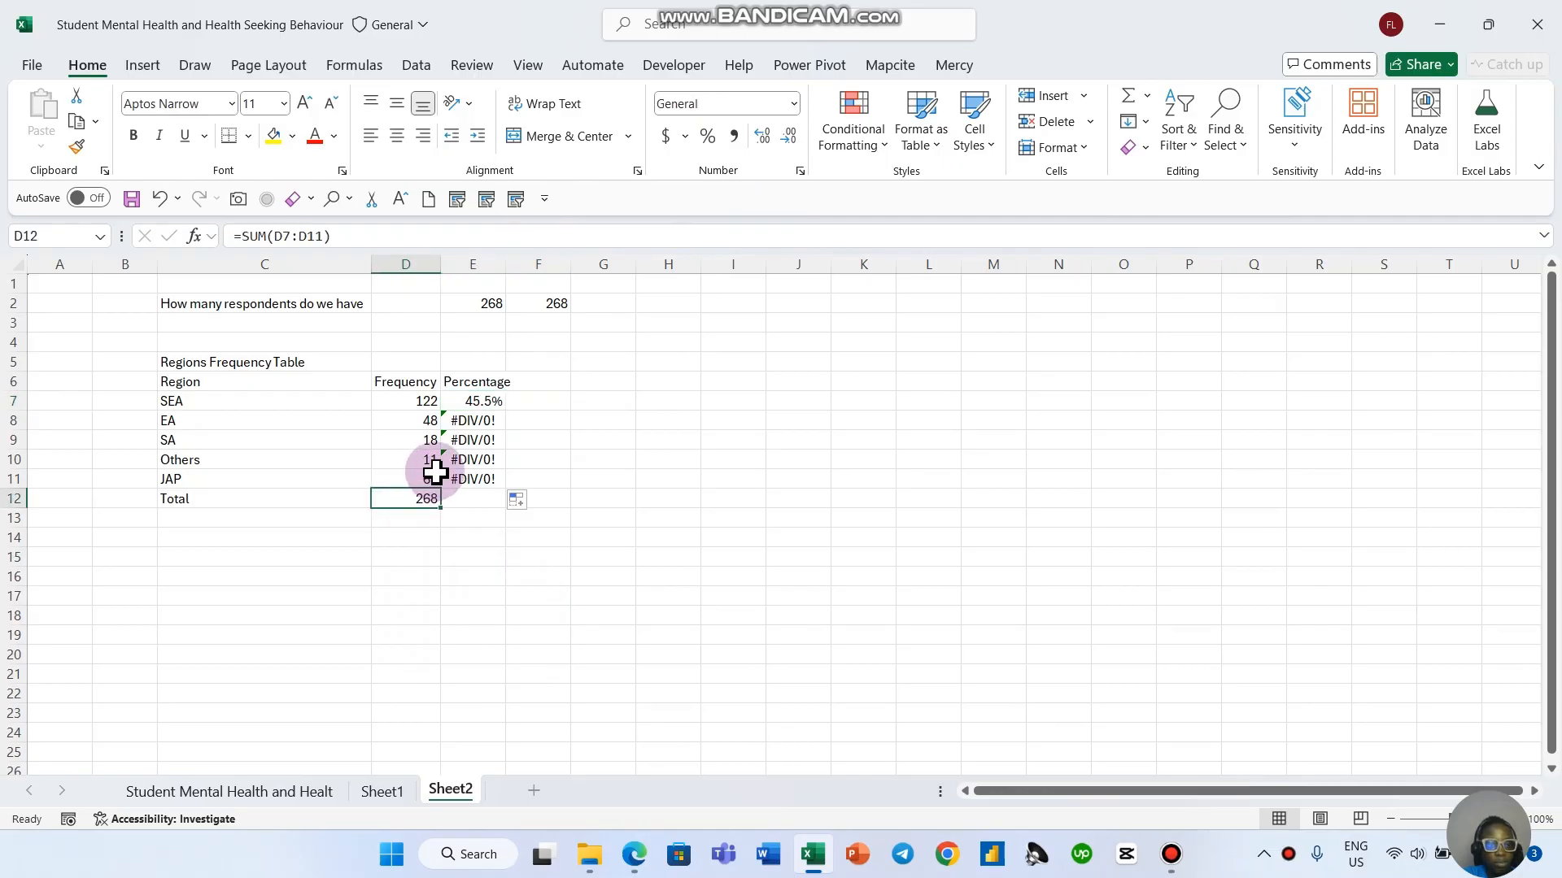
left_click(481, 400)
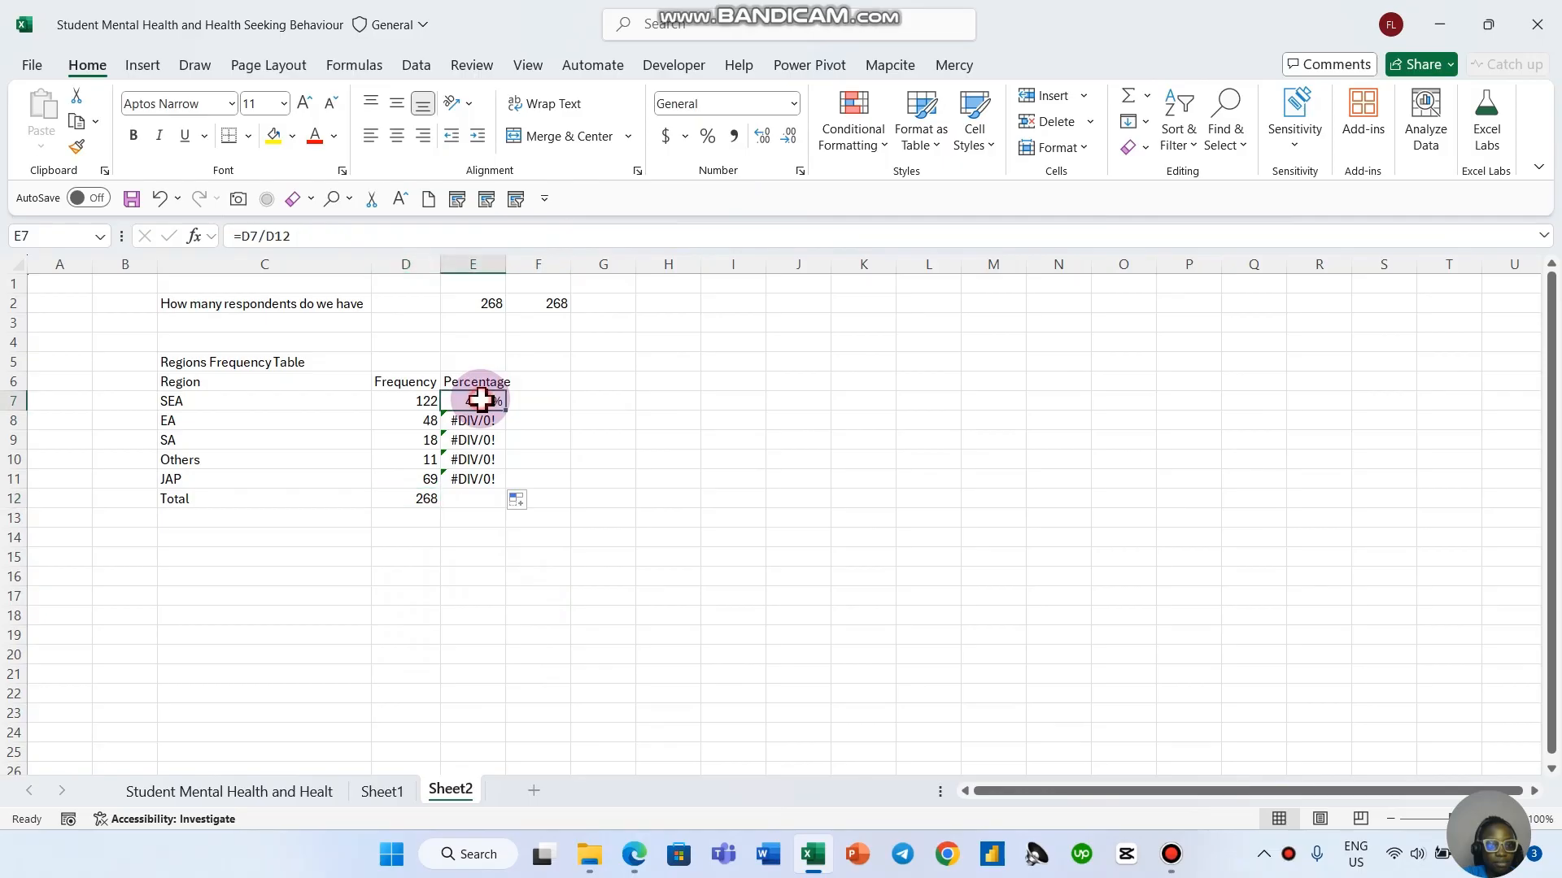
left_click(339, 236)
left_click_drag(259, 235, 300, 237)
left_click(266, 240)
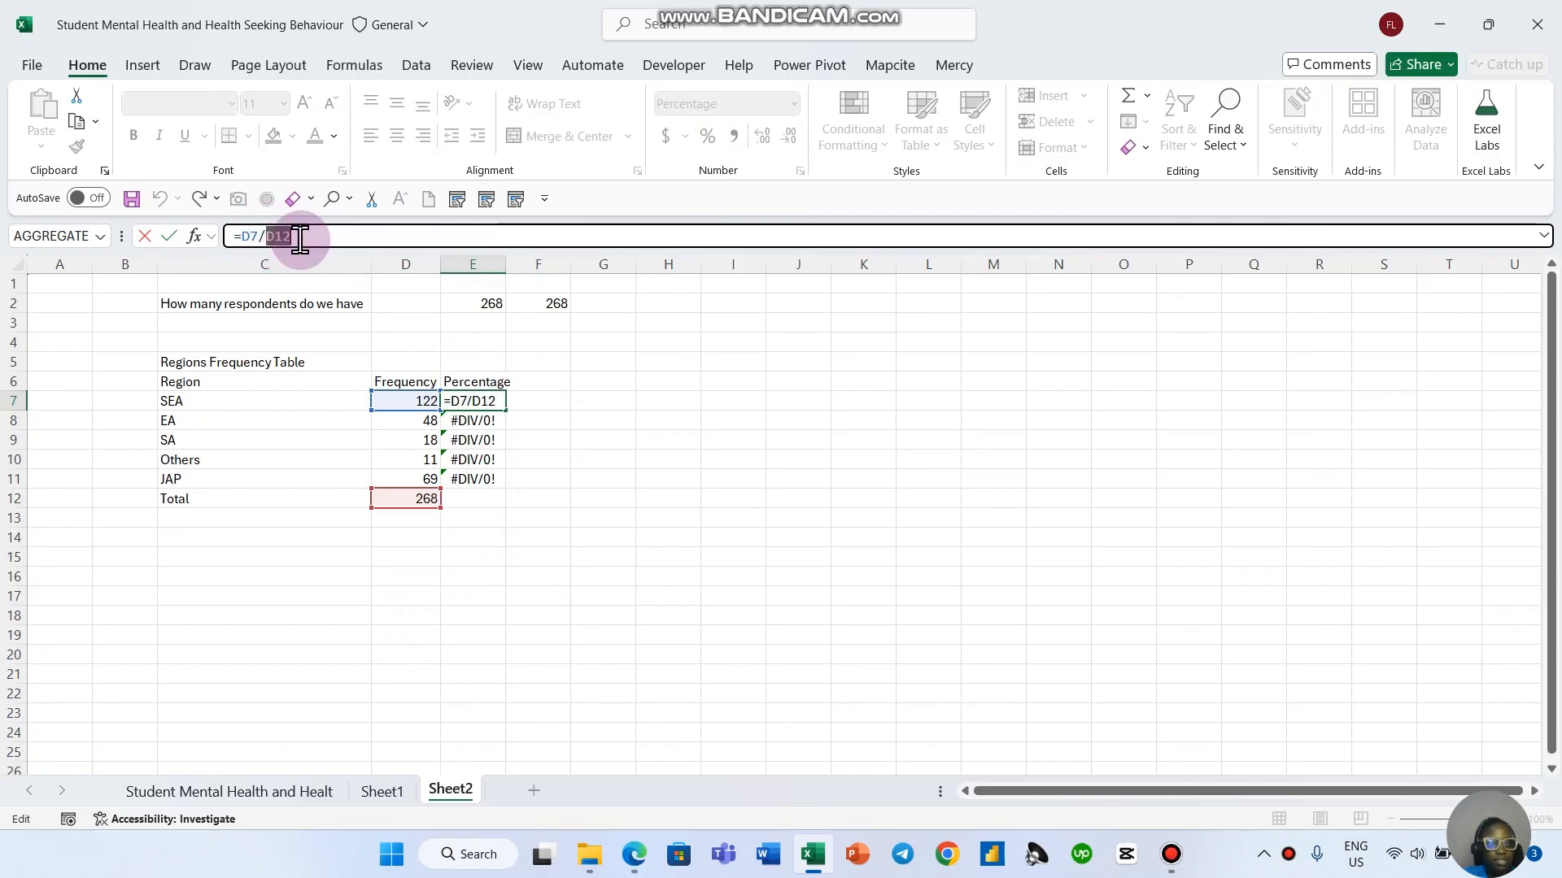
left_click(416, 501)
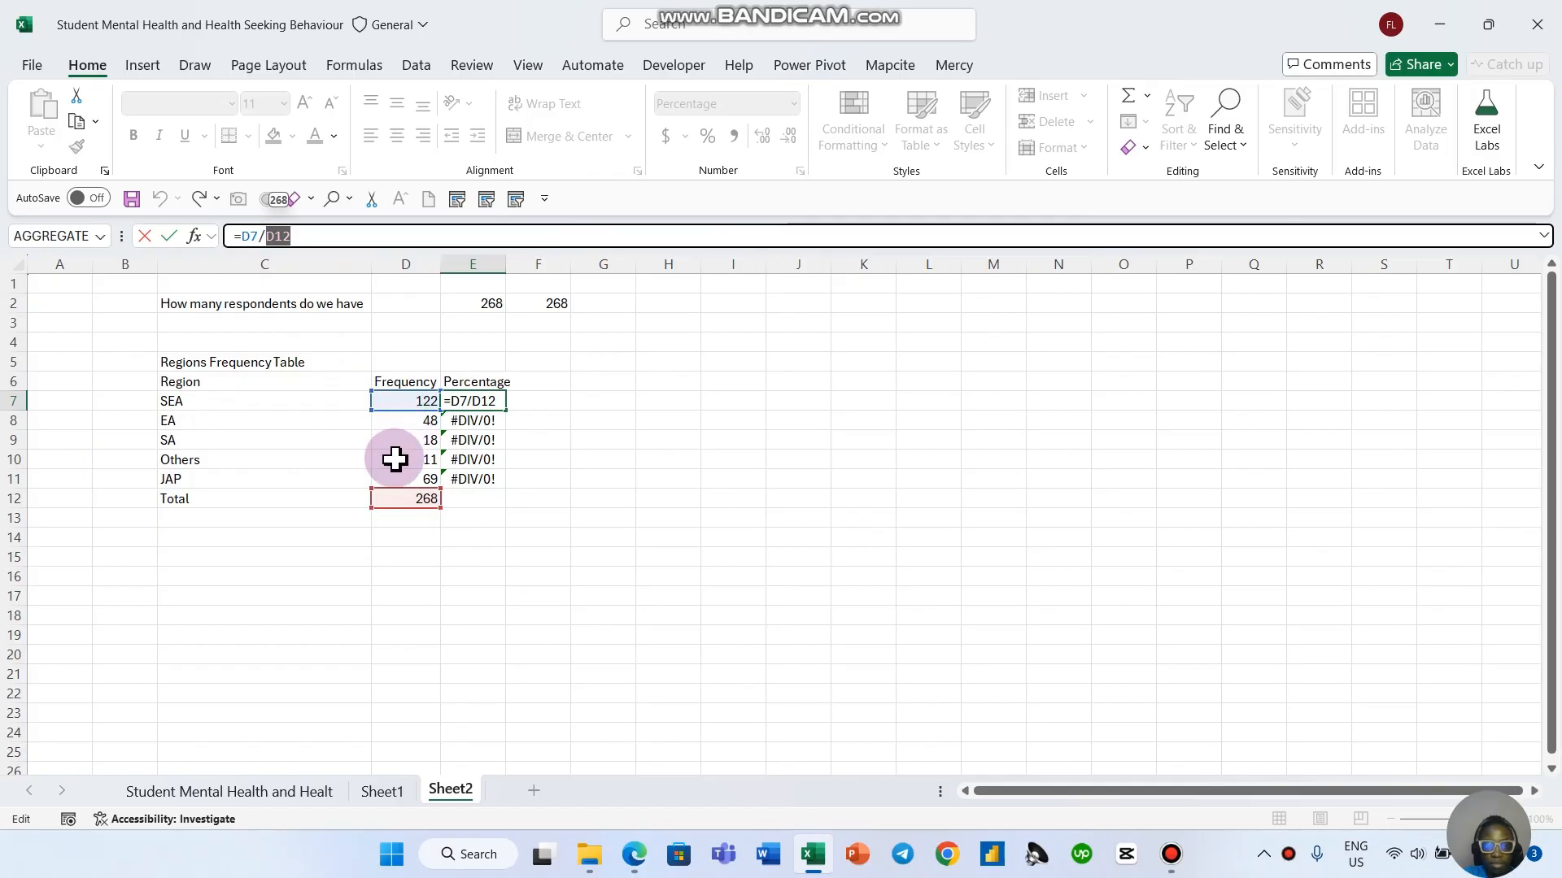
type("`")
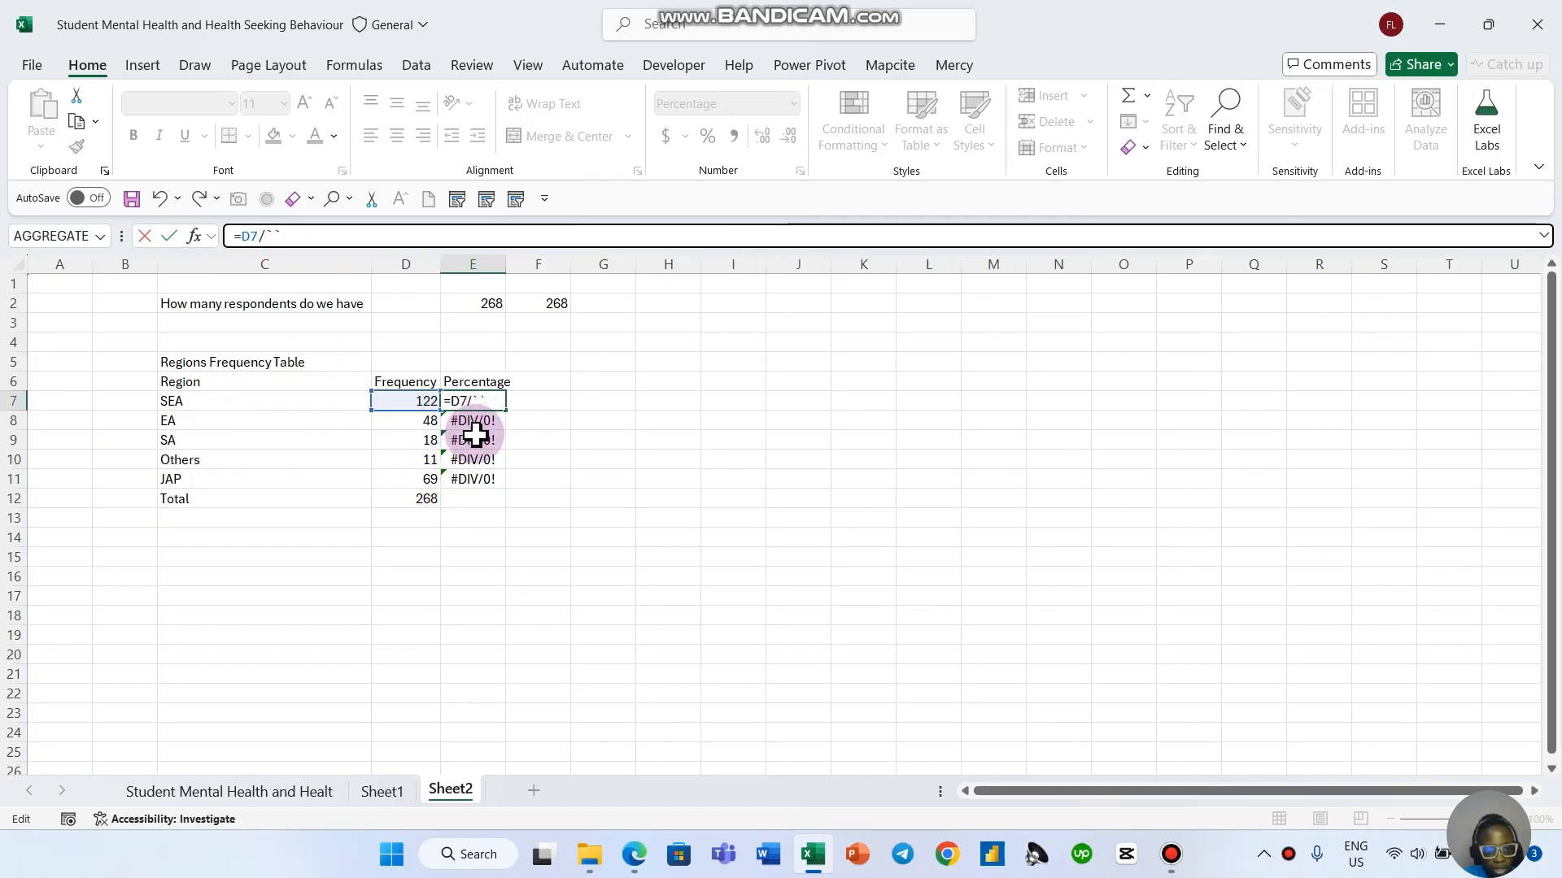
key("Escape")
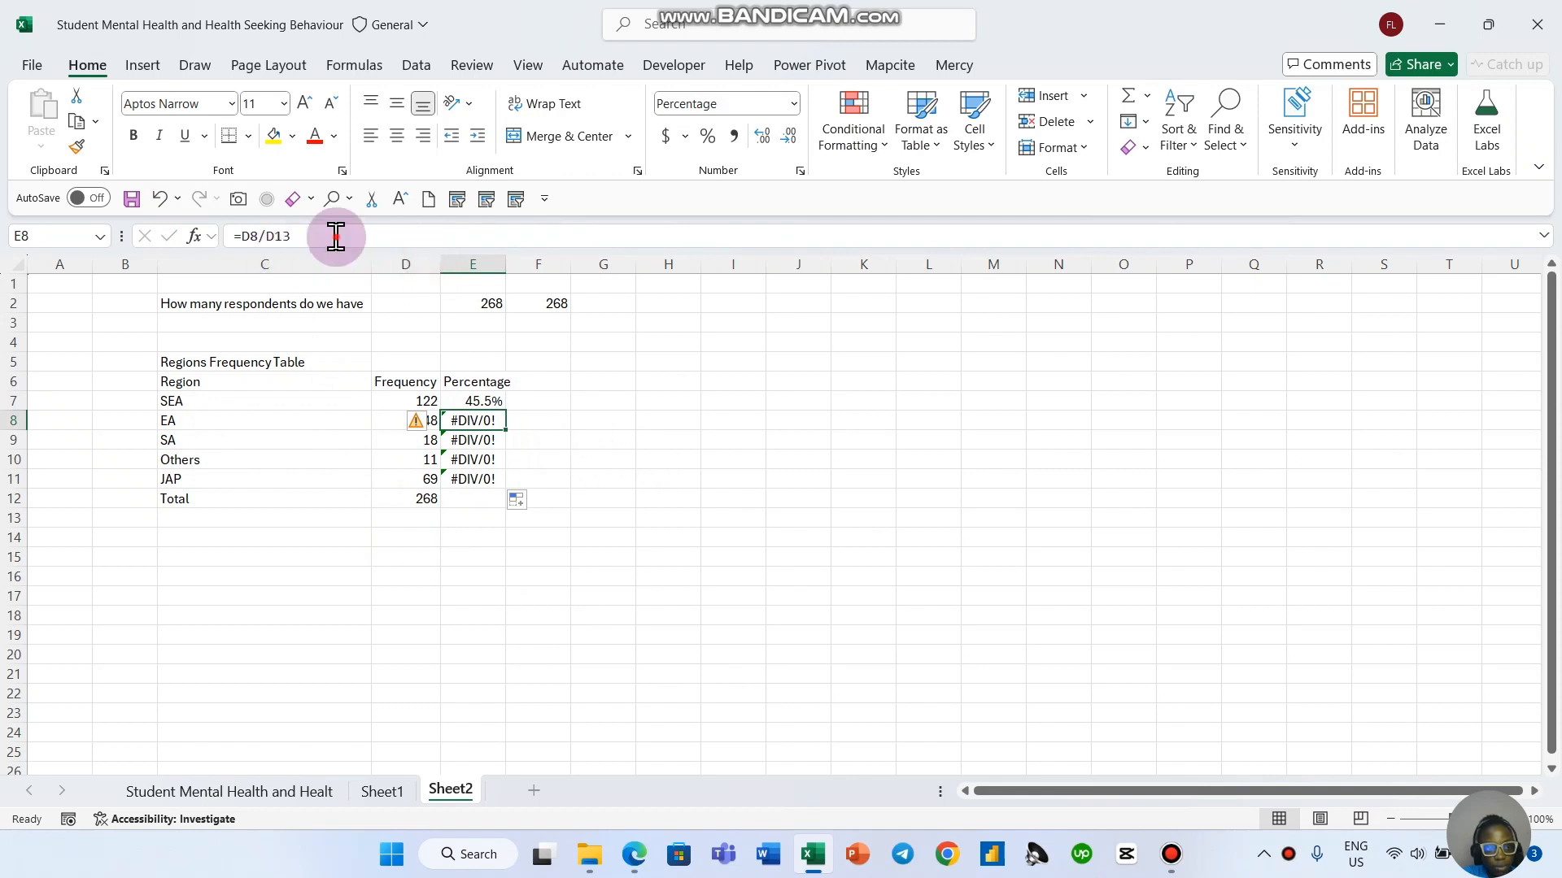
left_click(254, 236)
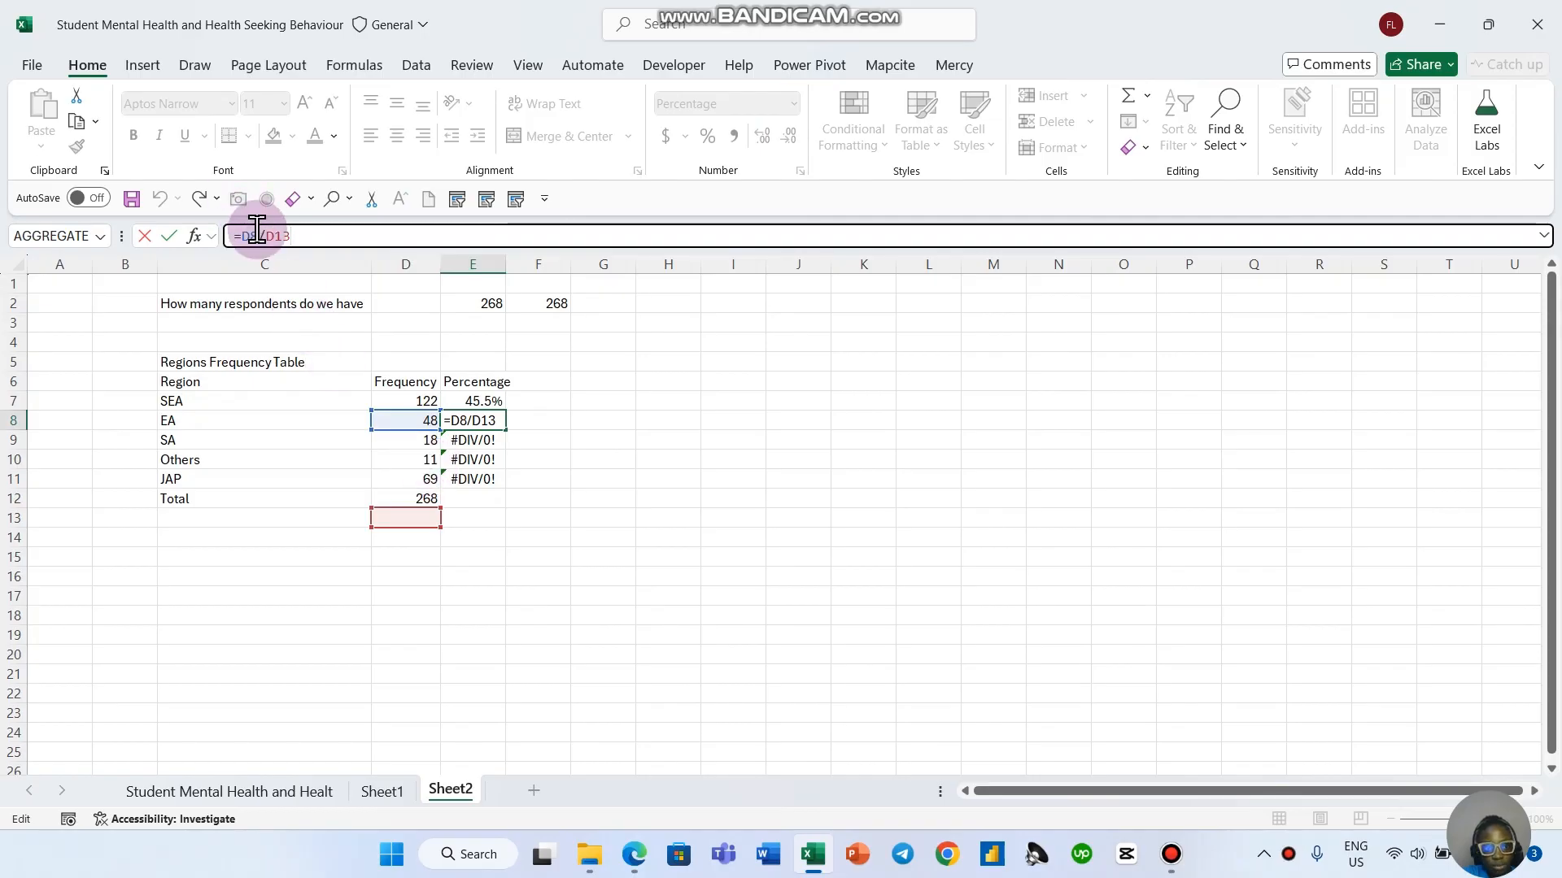
left_click_drag(257, 234, 381, 235)
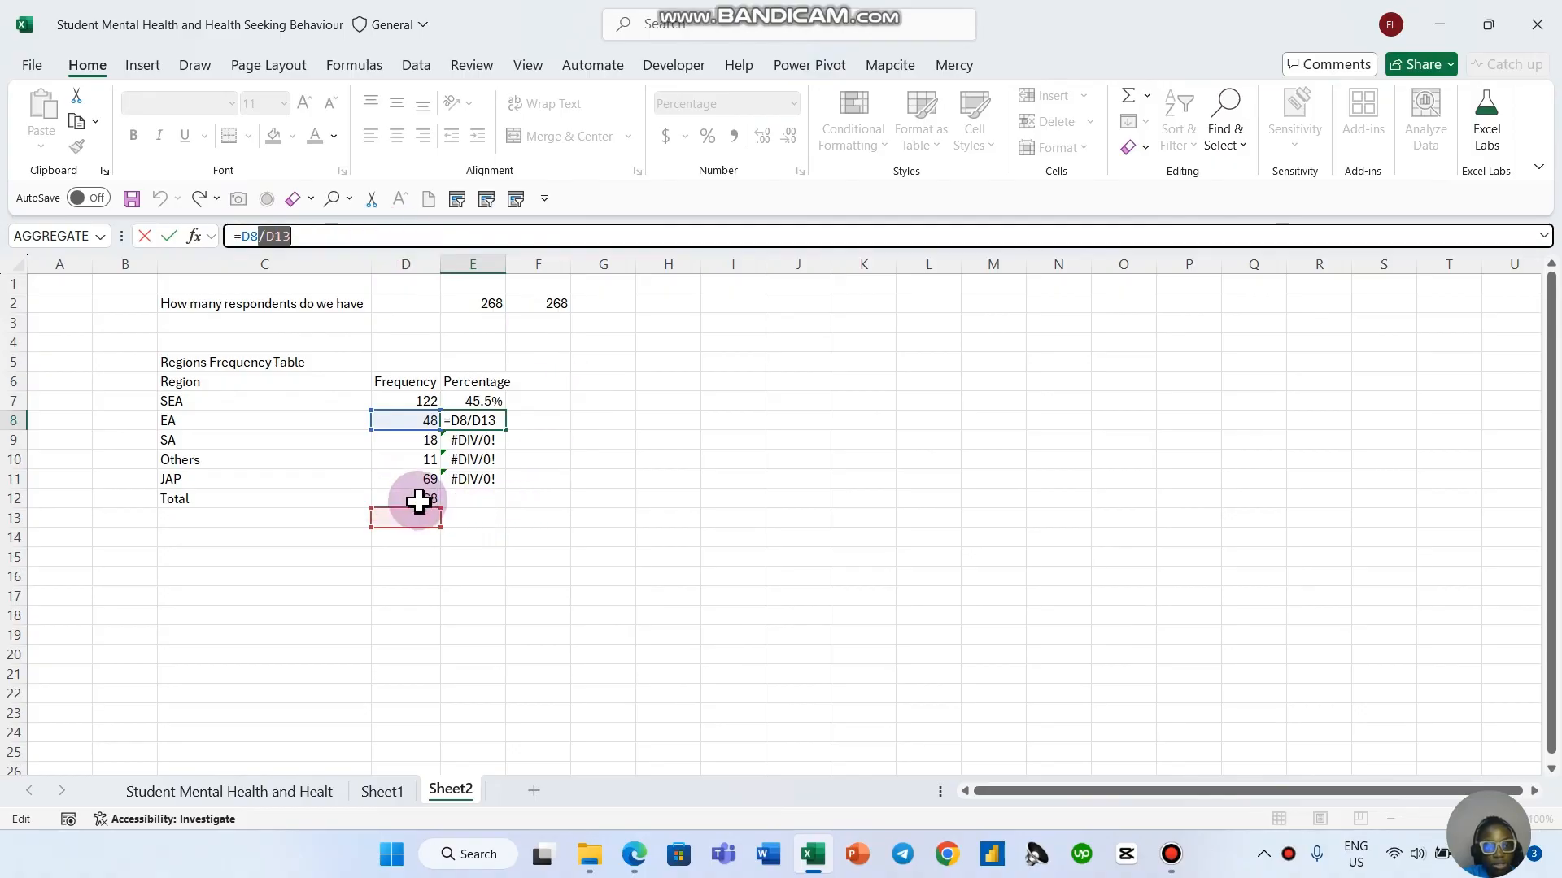
key("Escape")
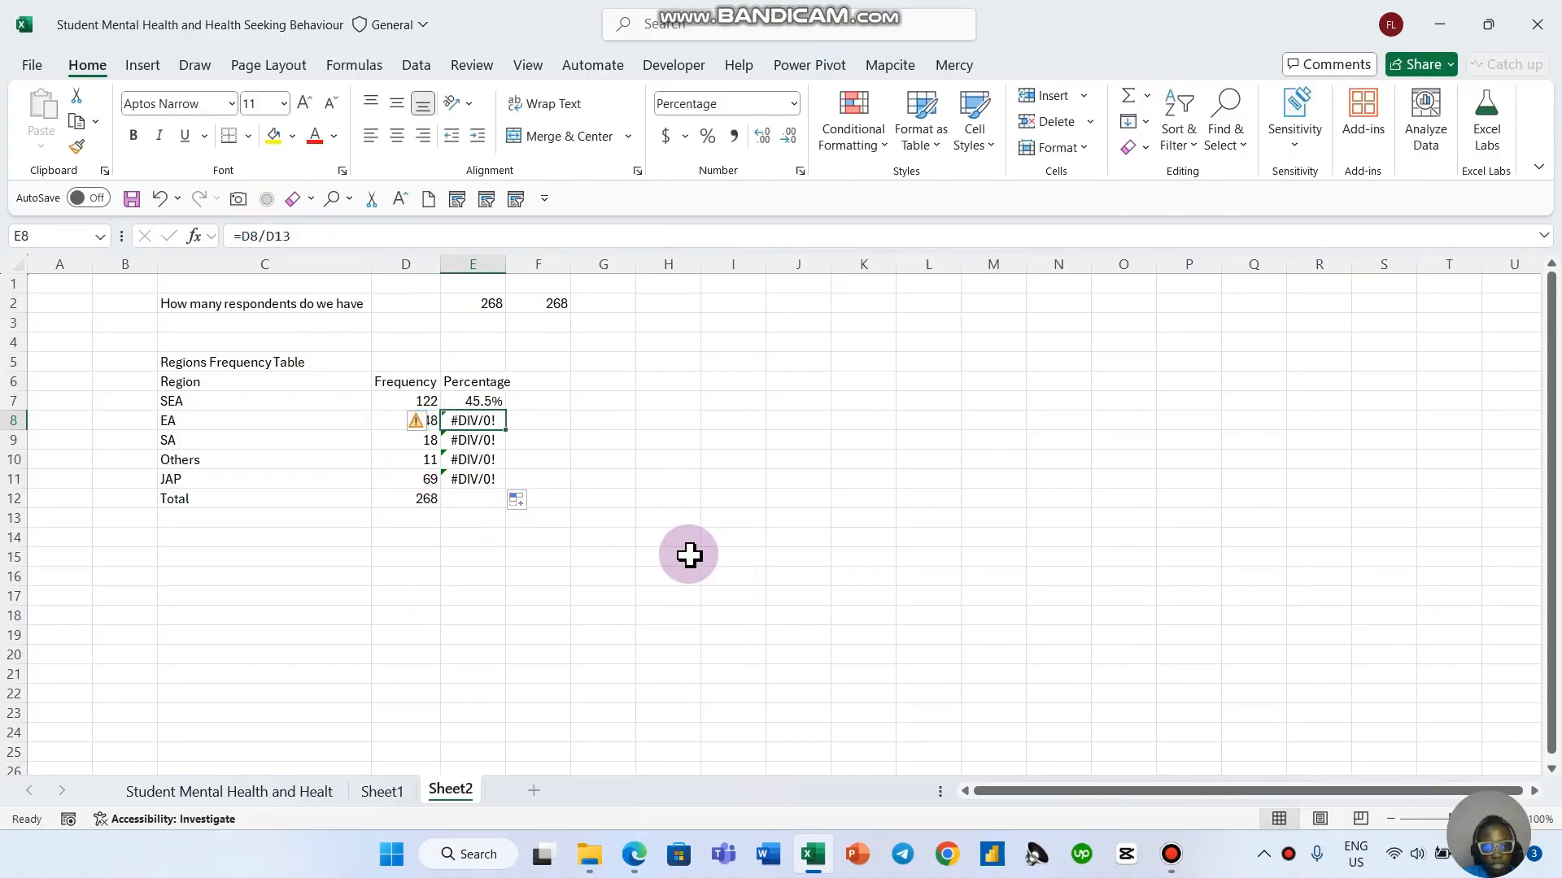
Step: Lock the total reference in E7 so the formula is =D7/$D$12, and fill it down to E11
left_click(478, 400)
left_click(262, 235)
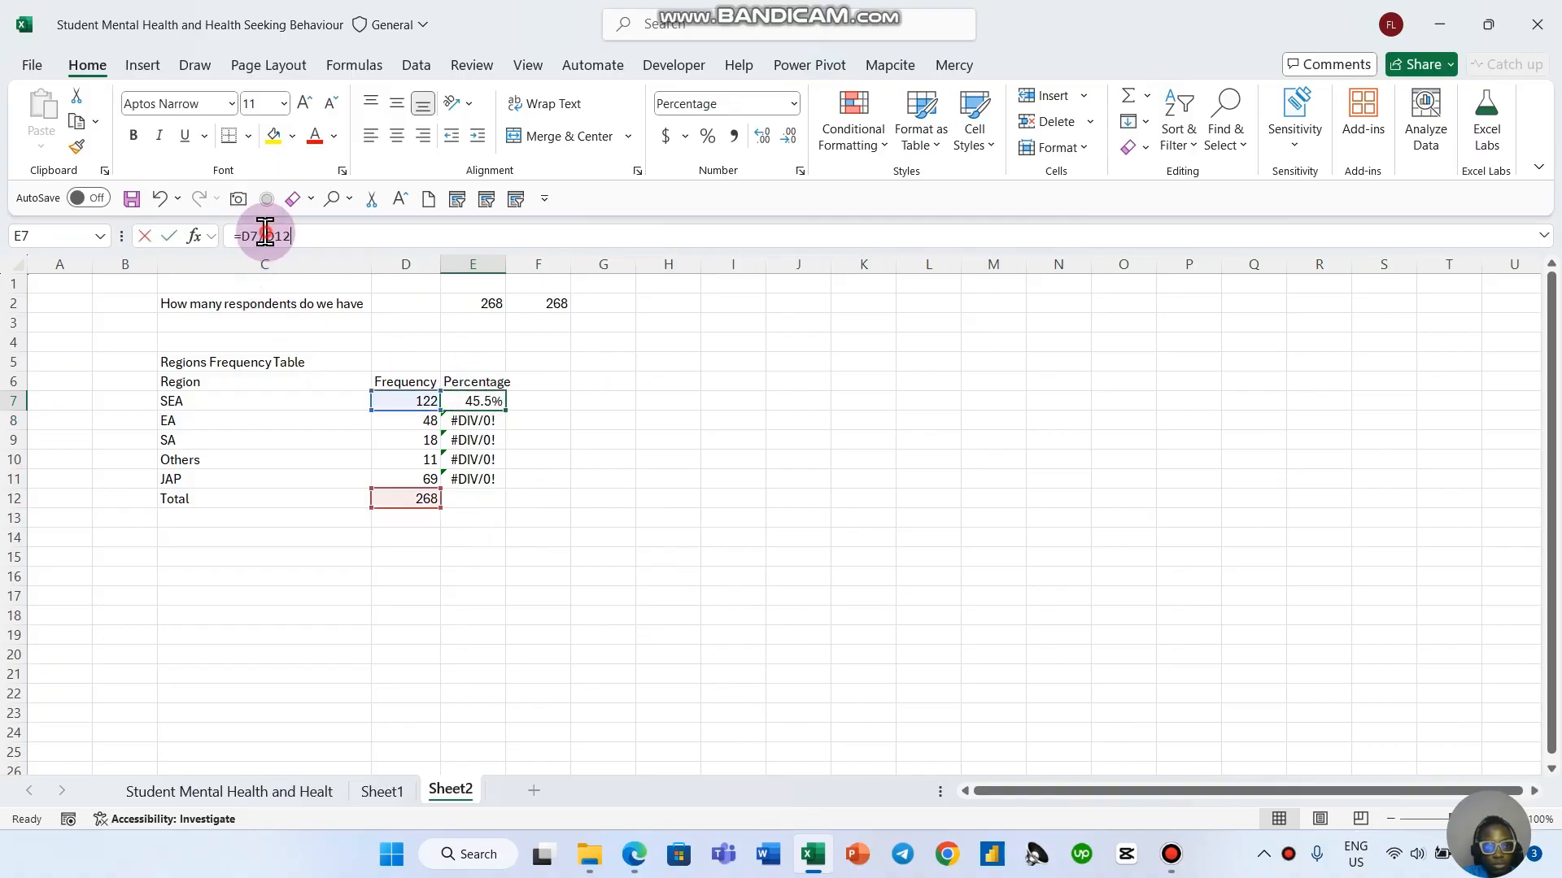
left_click_drag(264, 236, 317, 231)
key("F4")
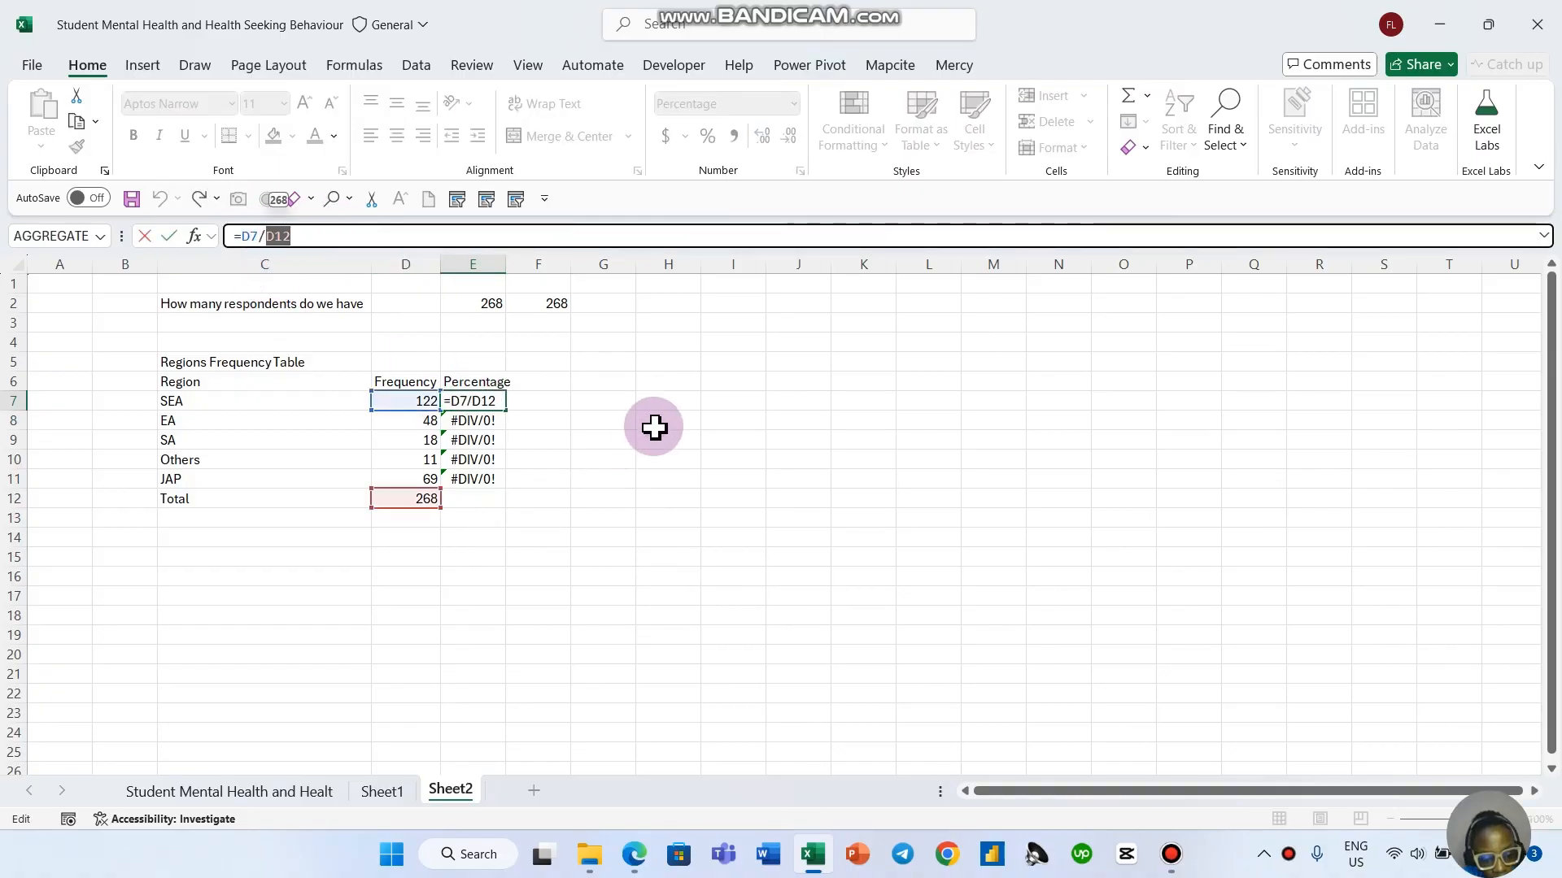
key("Return")
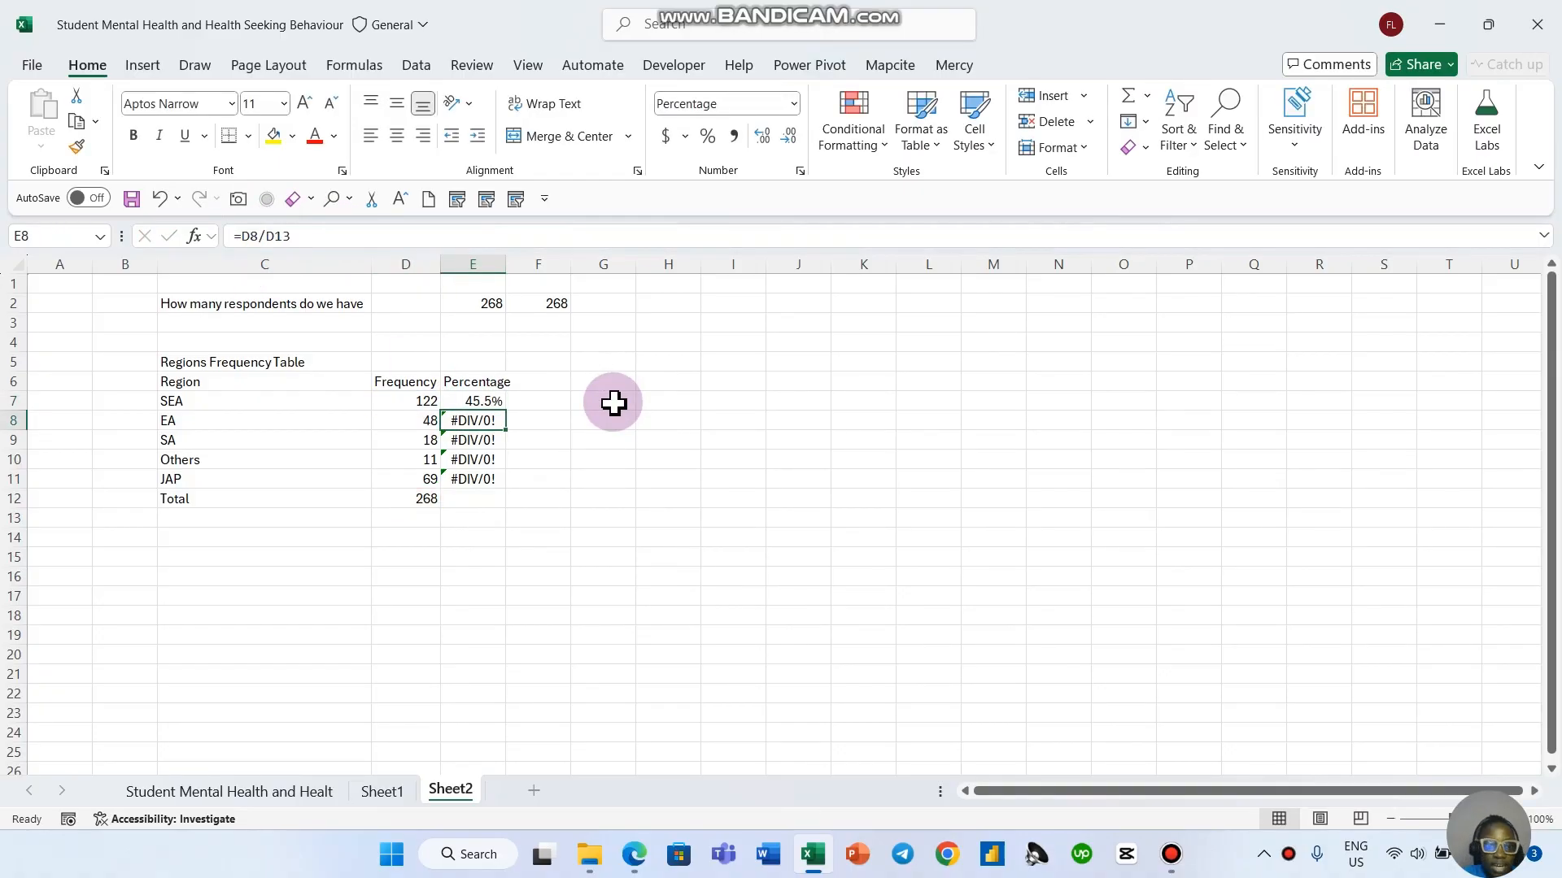
left_click_drag(490, 404, 505, 488)
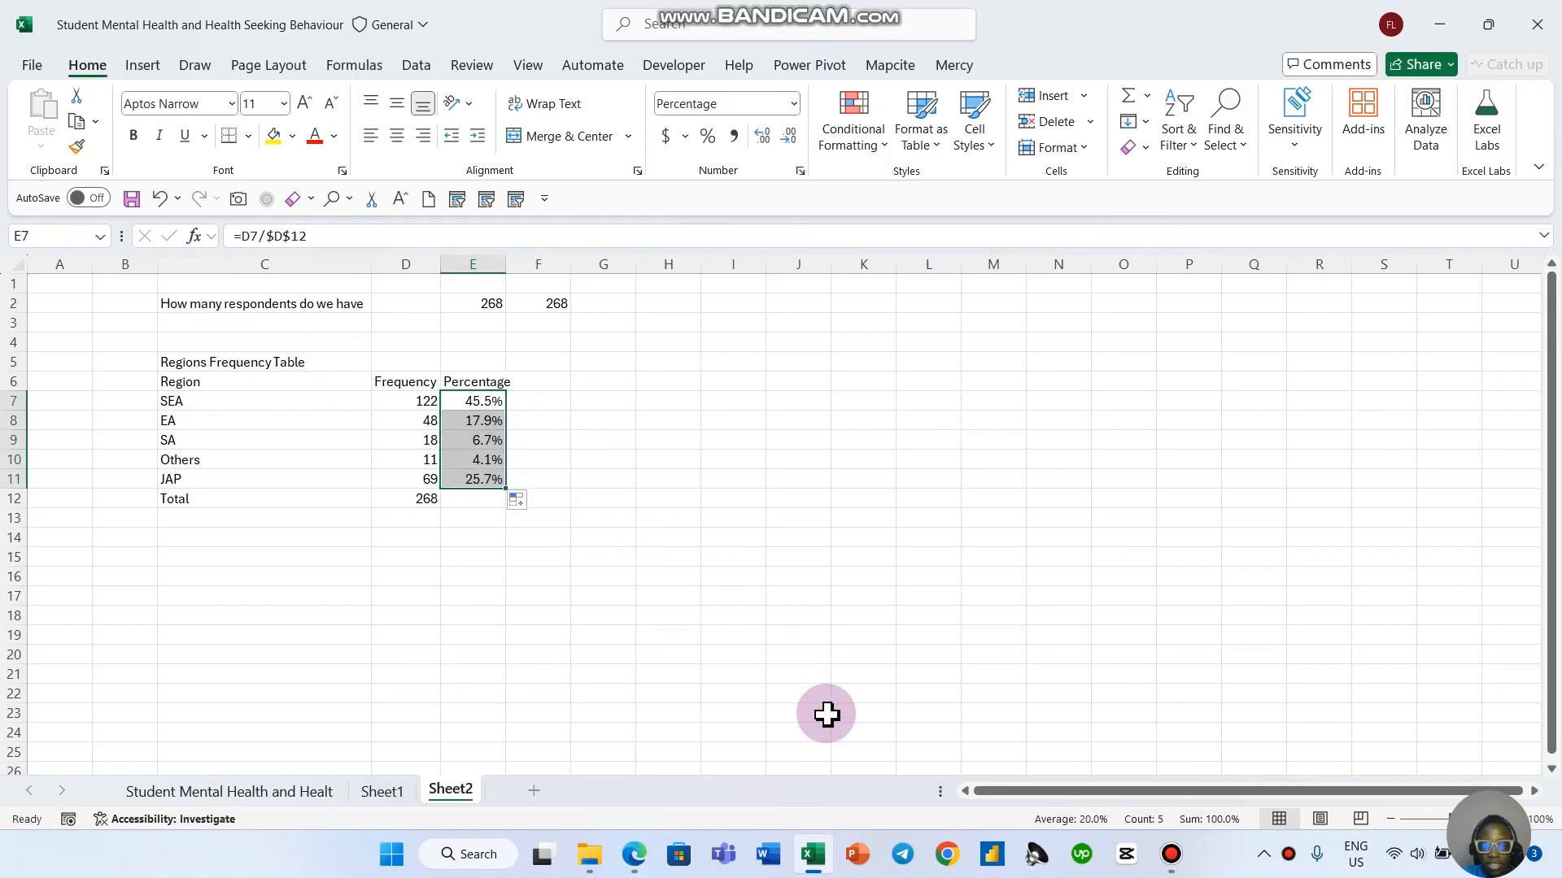
left_click(689, 693)
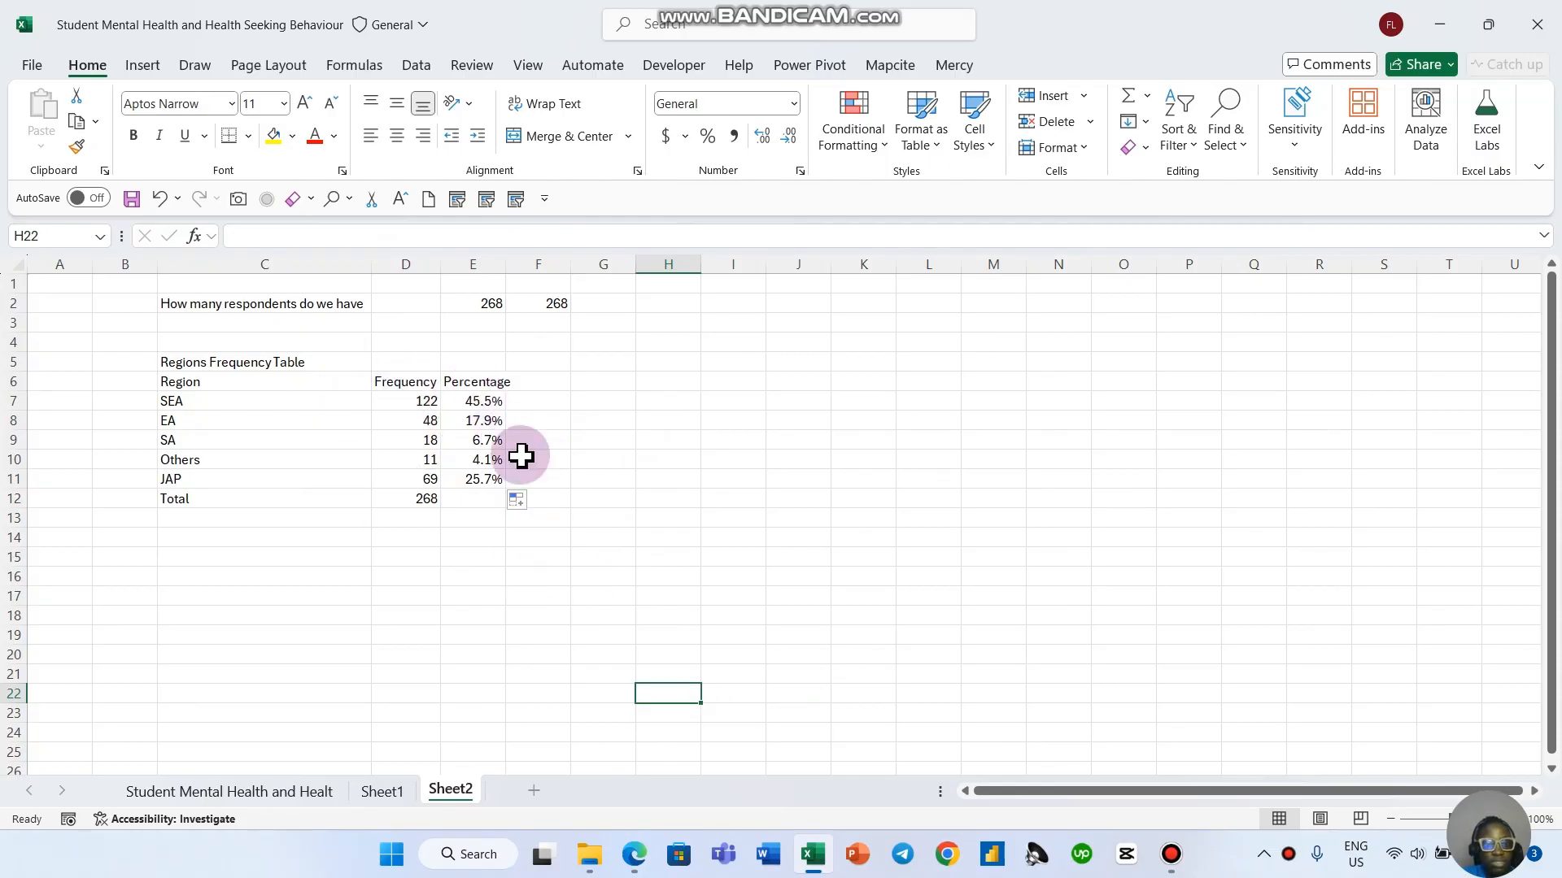
Step: Try the alternative formula =D7/268 with a typed total in F7 and format it as a percentage
left_click(498, 402)
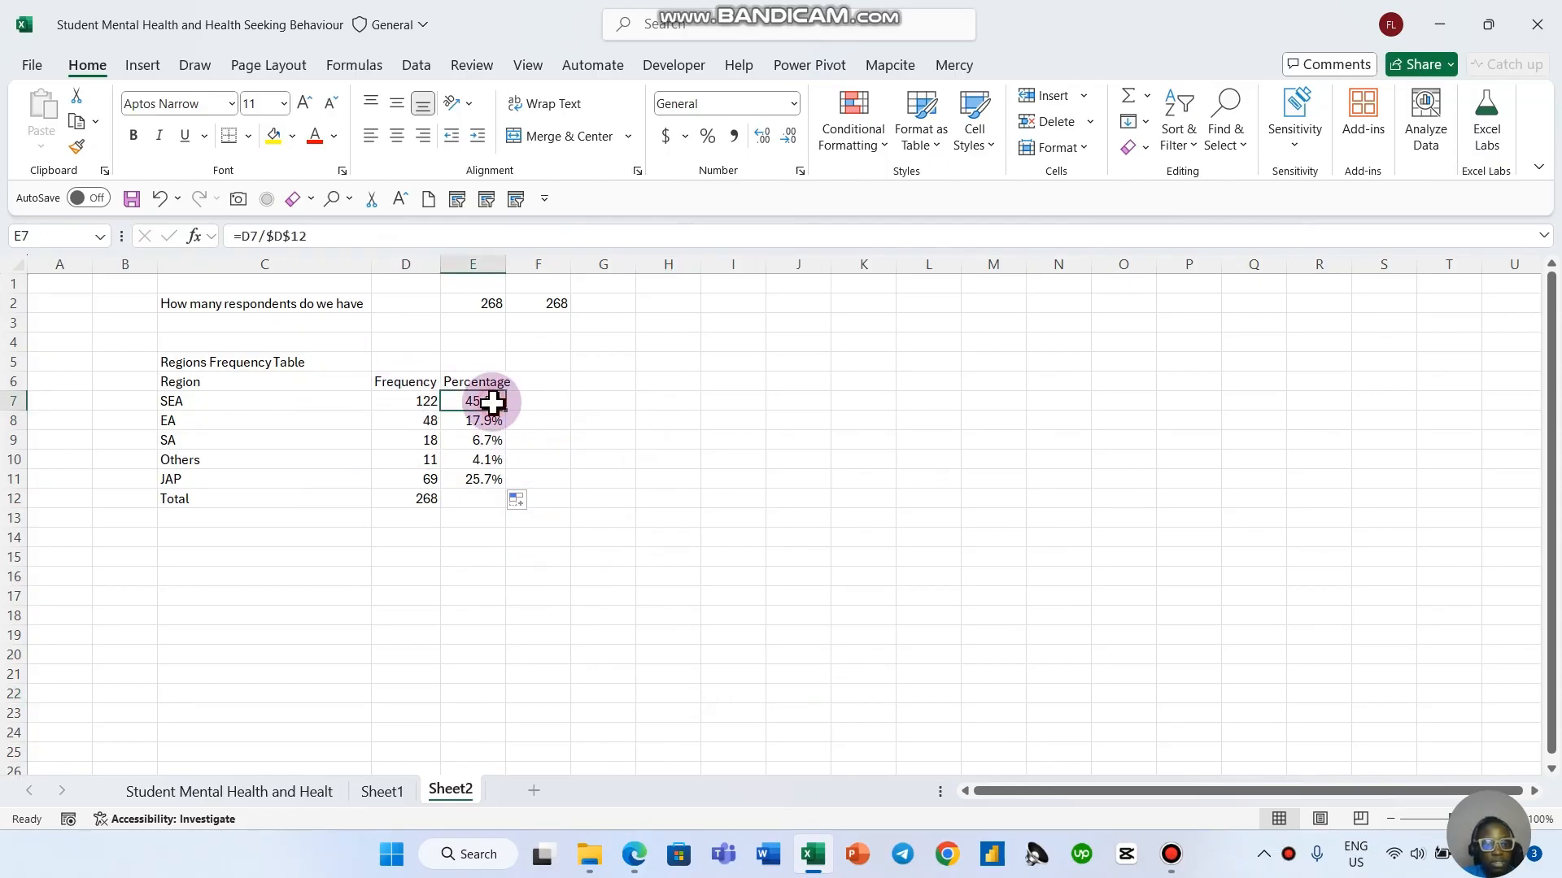
left_click(552, 401)
type("=")
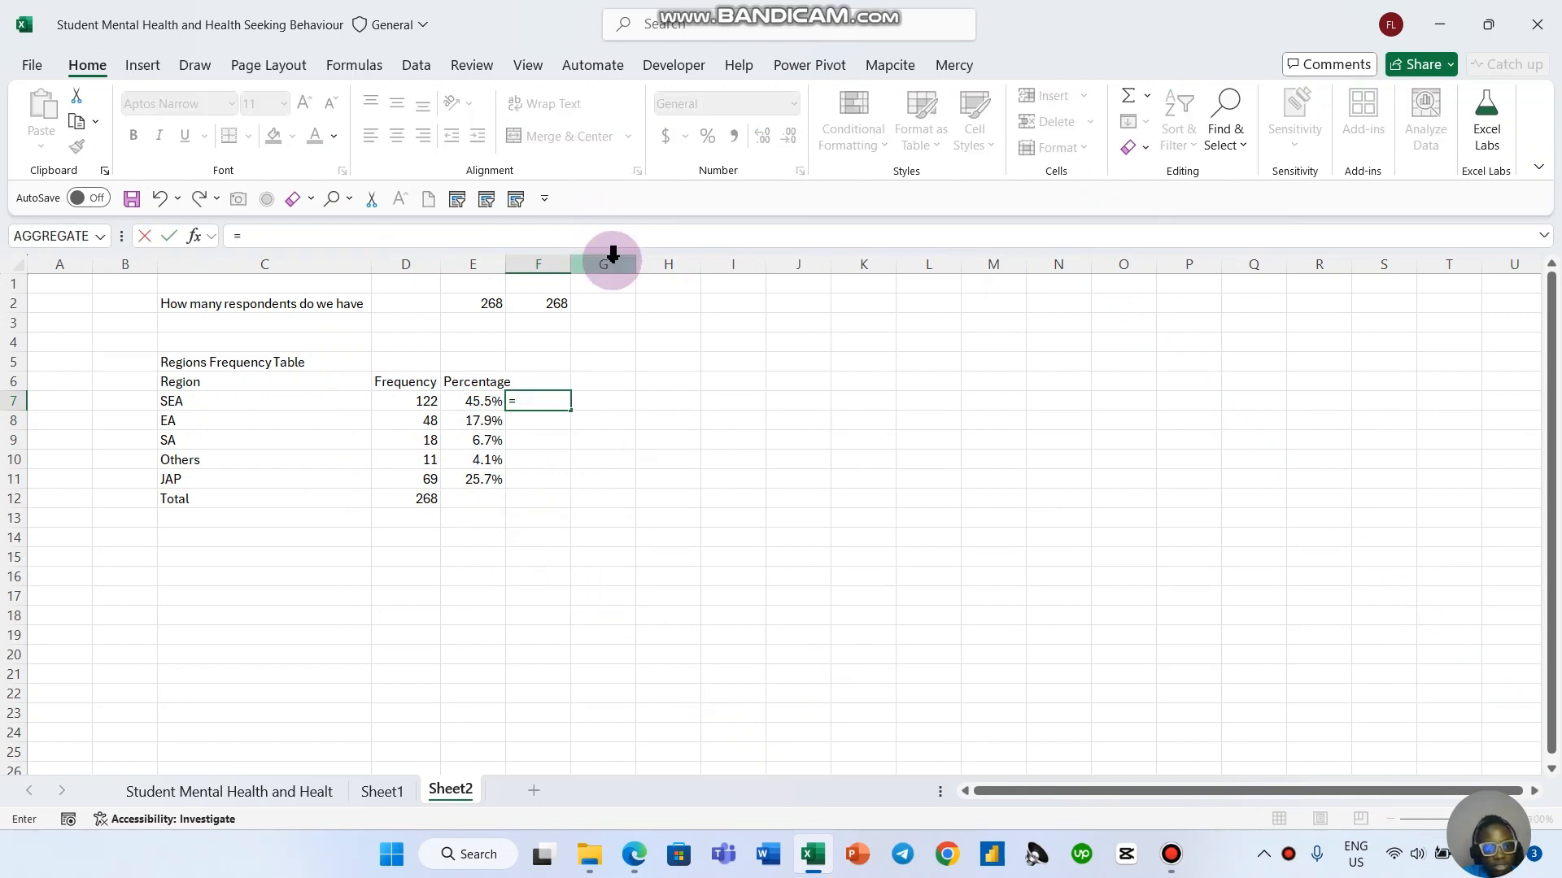
left_click(416, 409)
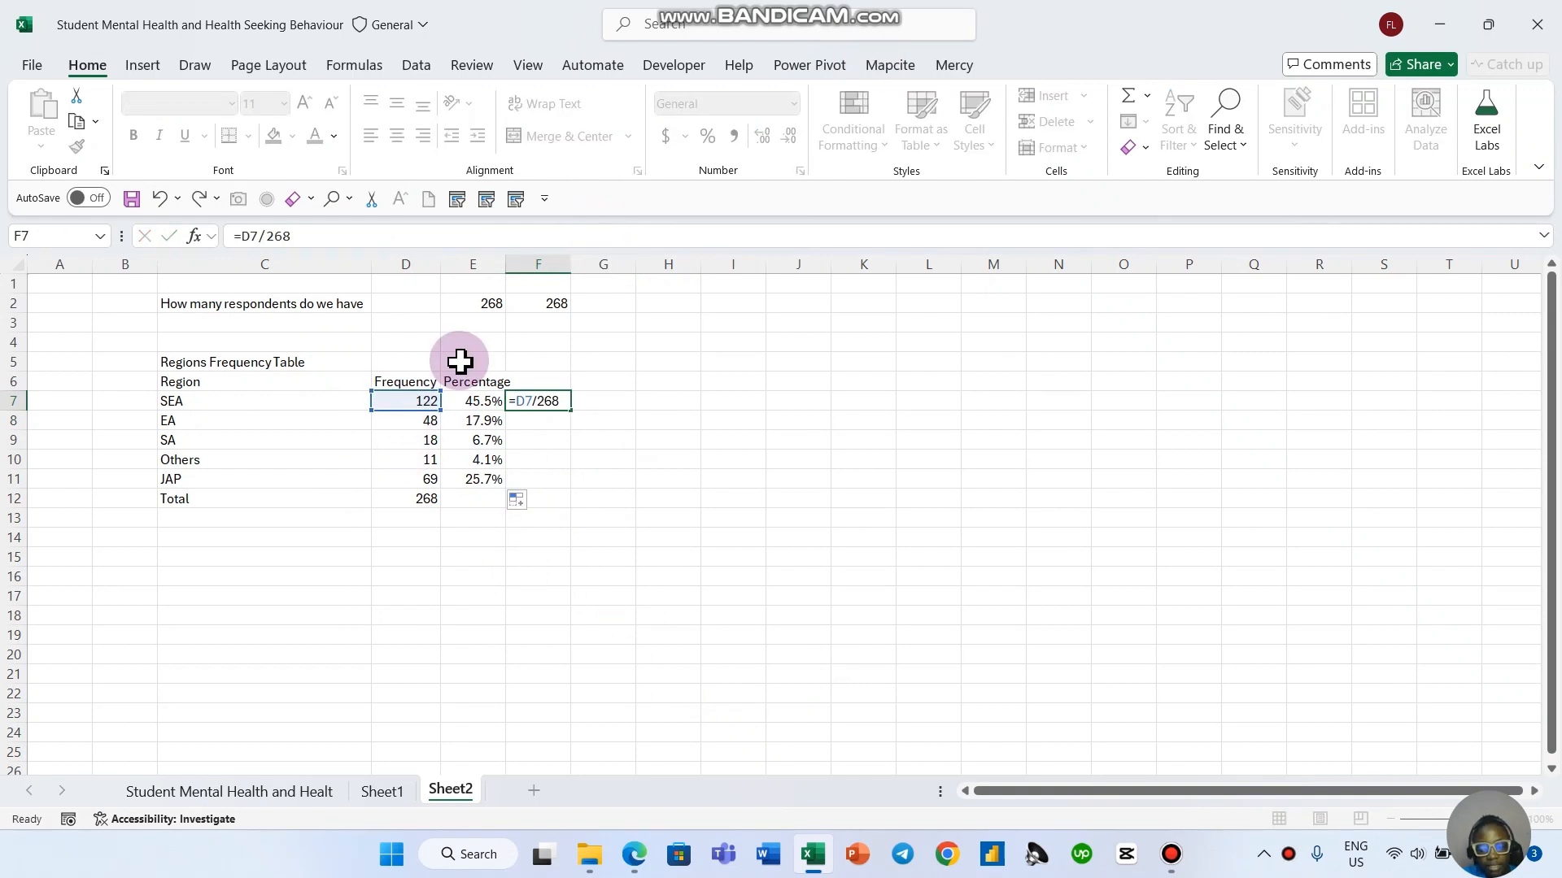
key("ctrl+Return")
left_click(530, 401)
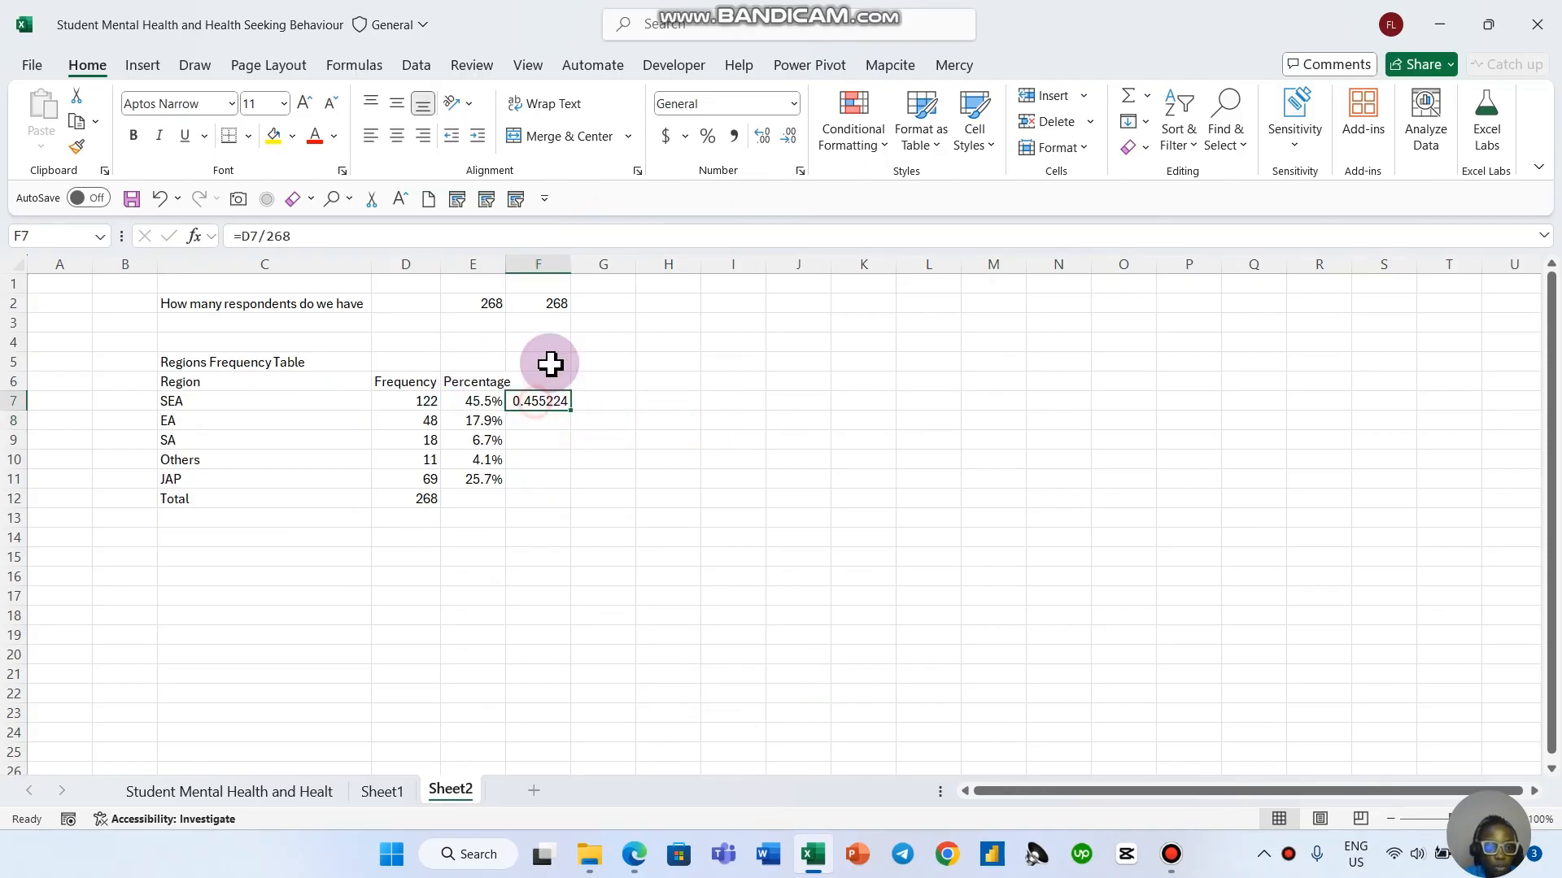
left_click(706, 137)
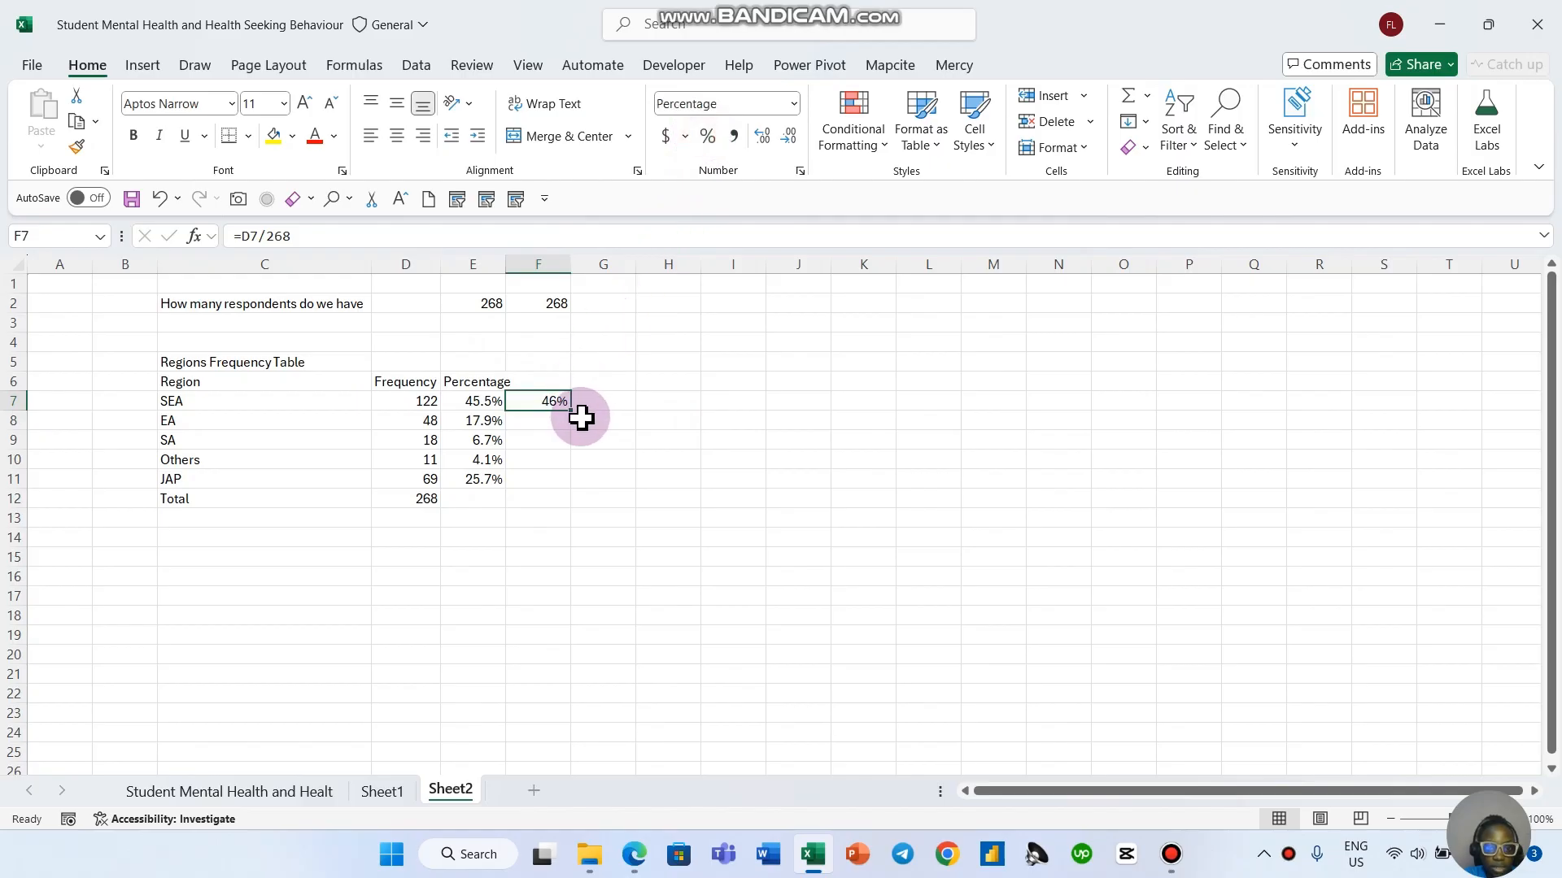
Step: Fill the trial percentage formula down column F from F7 and clear the trial cells
left_click_drag(570, 411, 587, 500)
key("Delete")
left_click(658, 493)
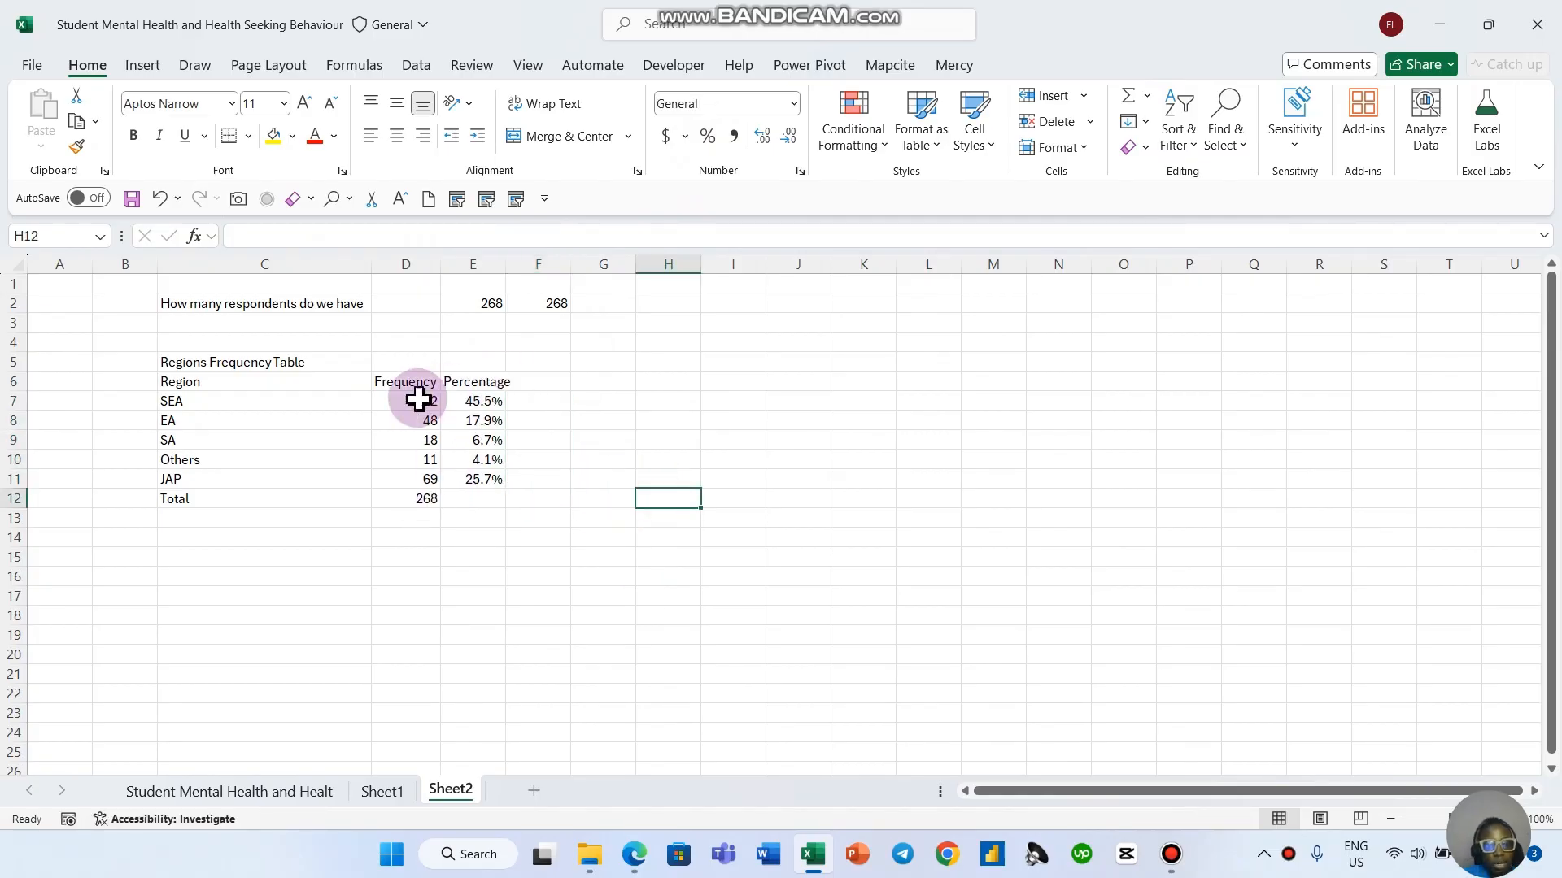
Step: Review the regions table on Sheet2 and examine the Gender and academic level columns on the student data sheet
left_click_drag(286, 388, 495, 492)
left_click(381, 521)
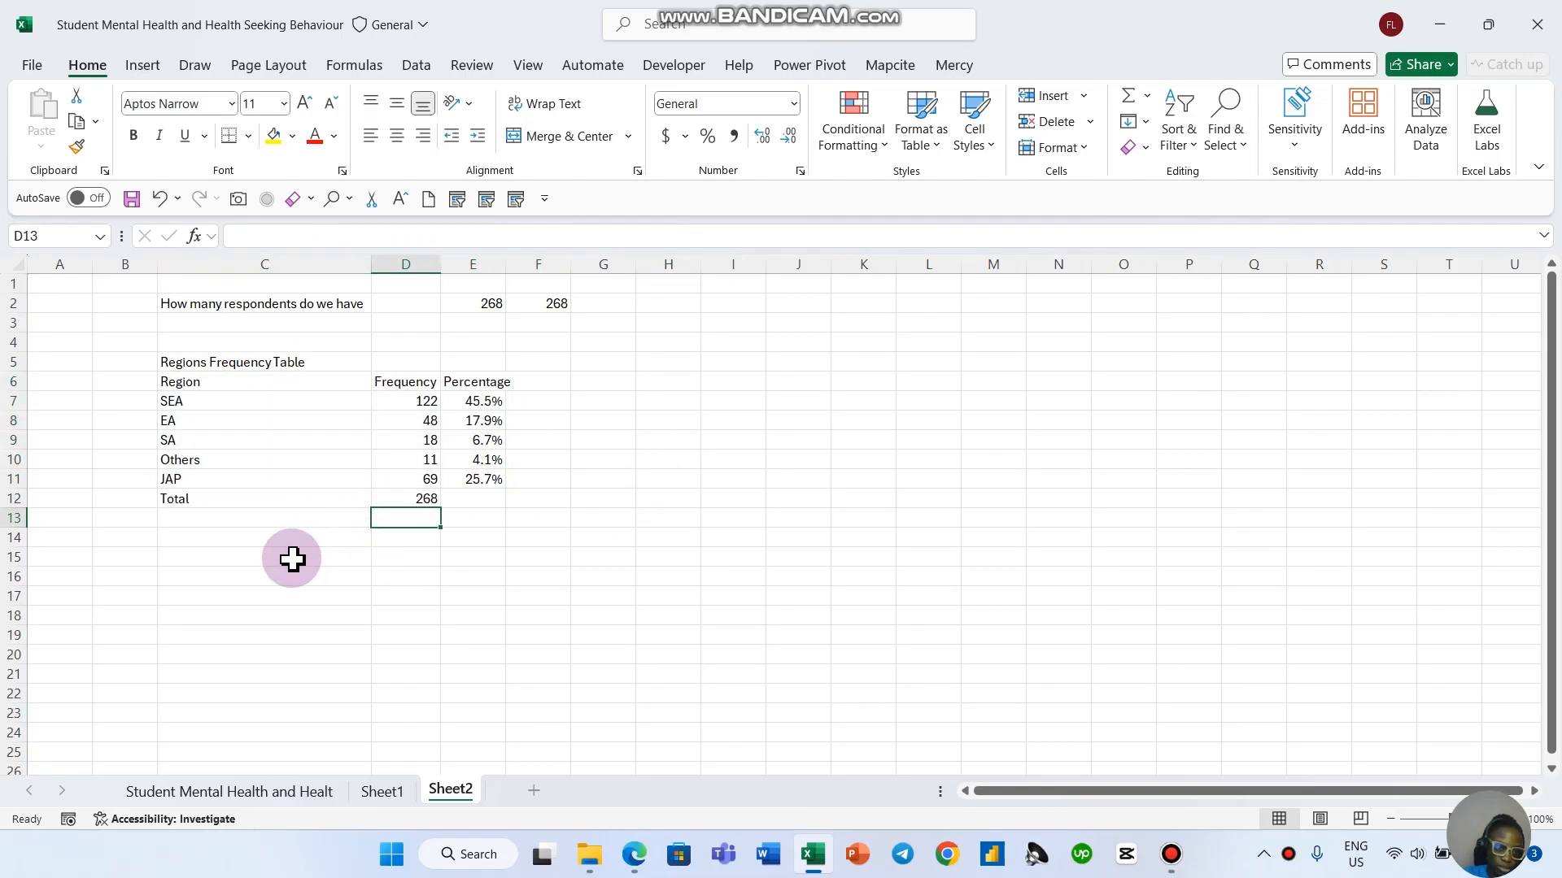
left_click(285, 791)
scroll(807, 641, "up", 3)
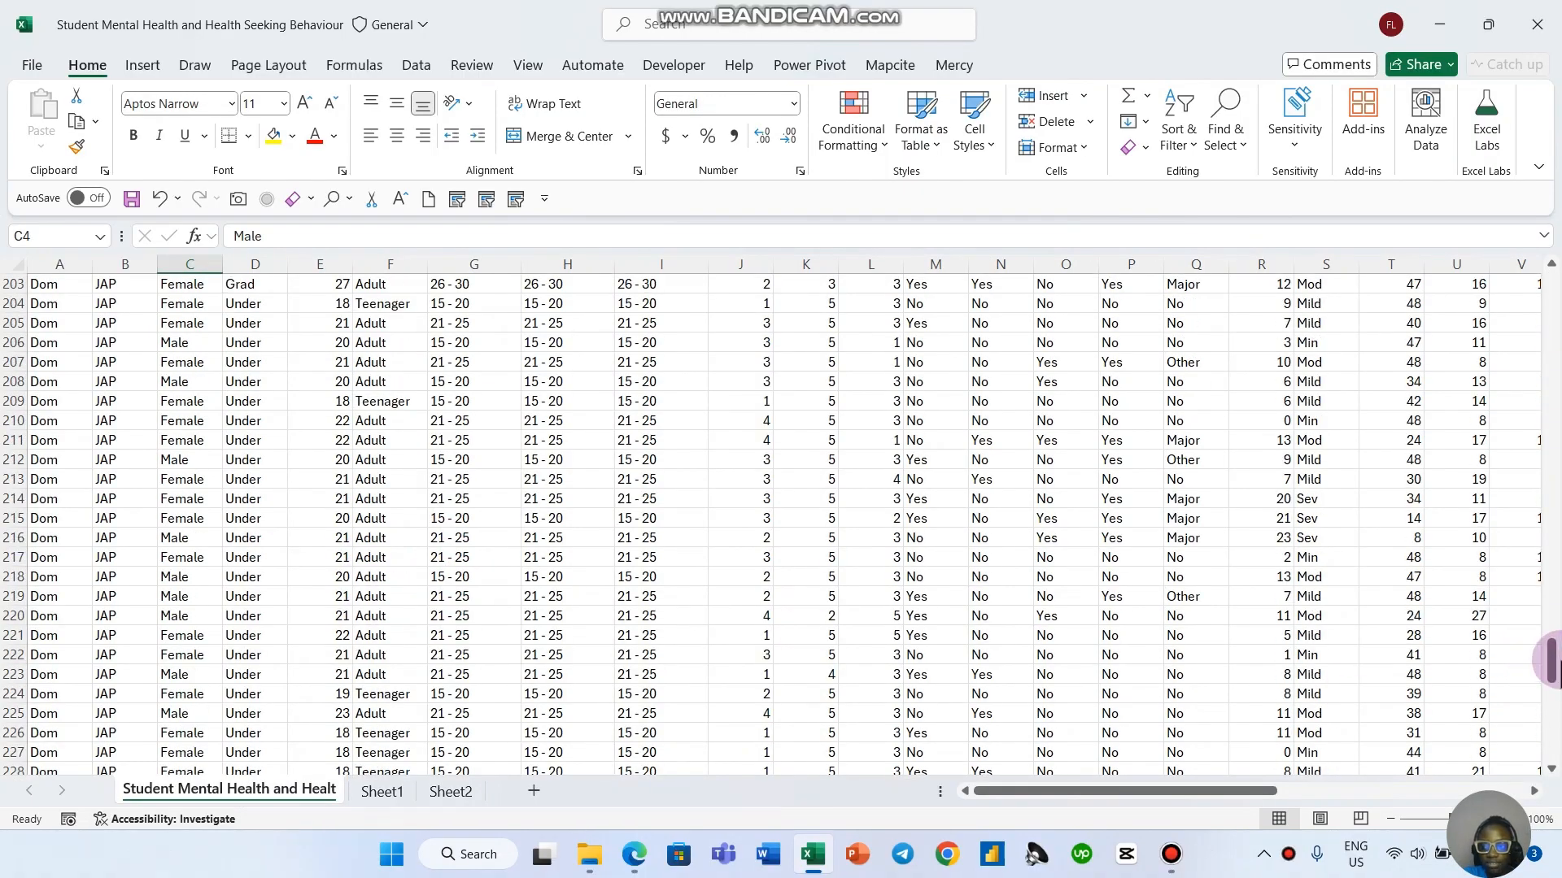
left_click_drag(1549, 659, 1548, 280)
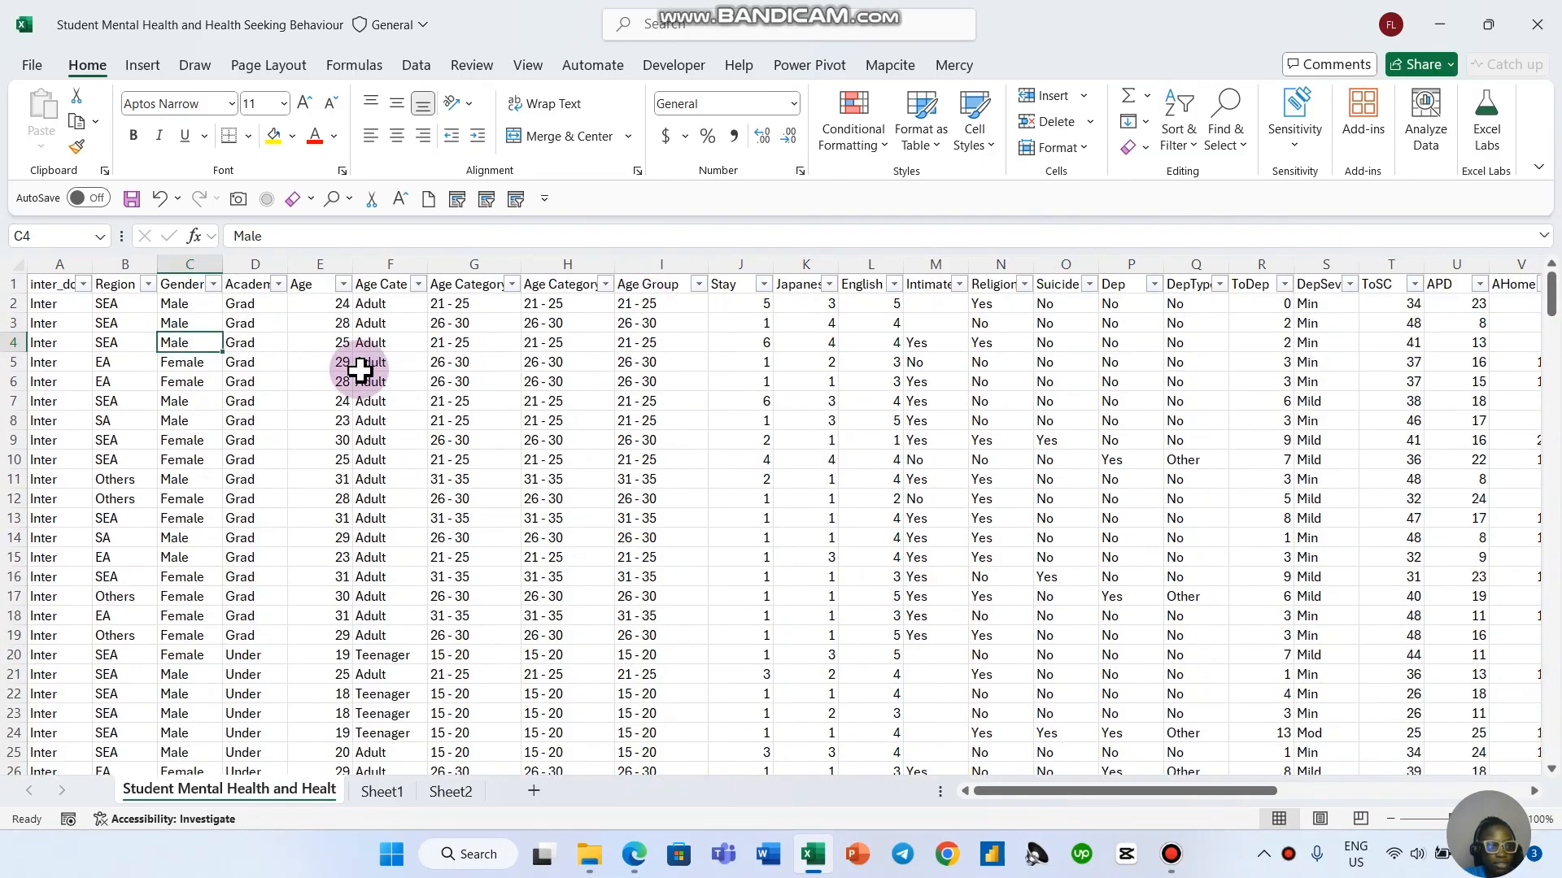
left_click(229, 383)
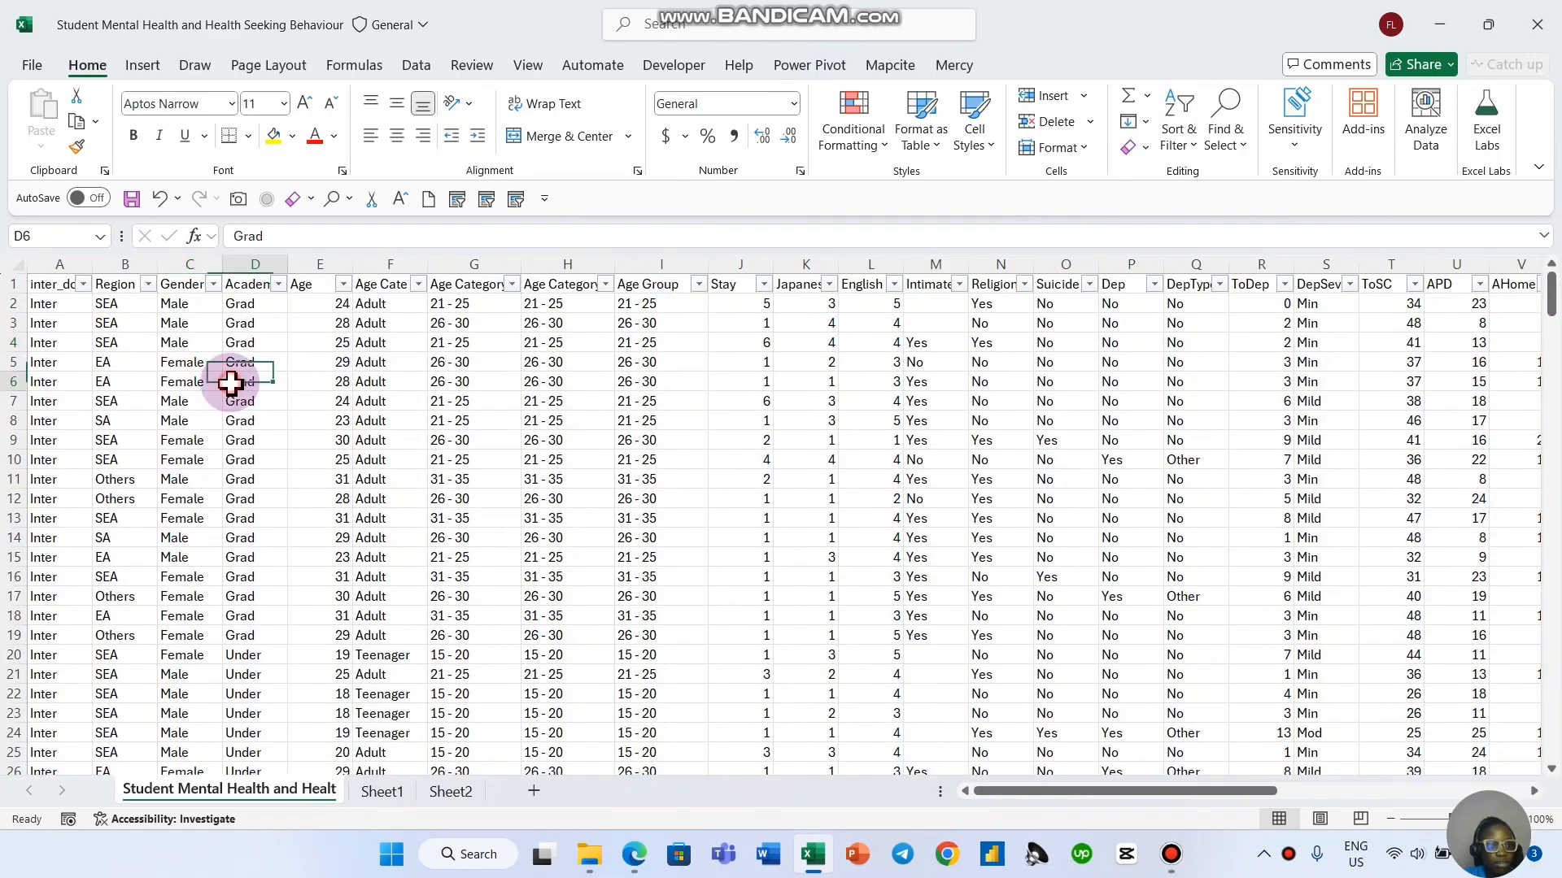
left_click(175, 363)
left_click(248, 349)
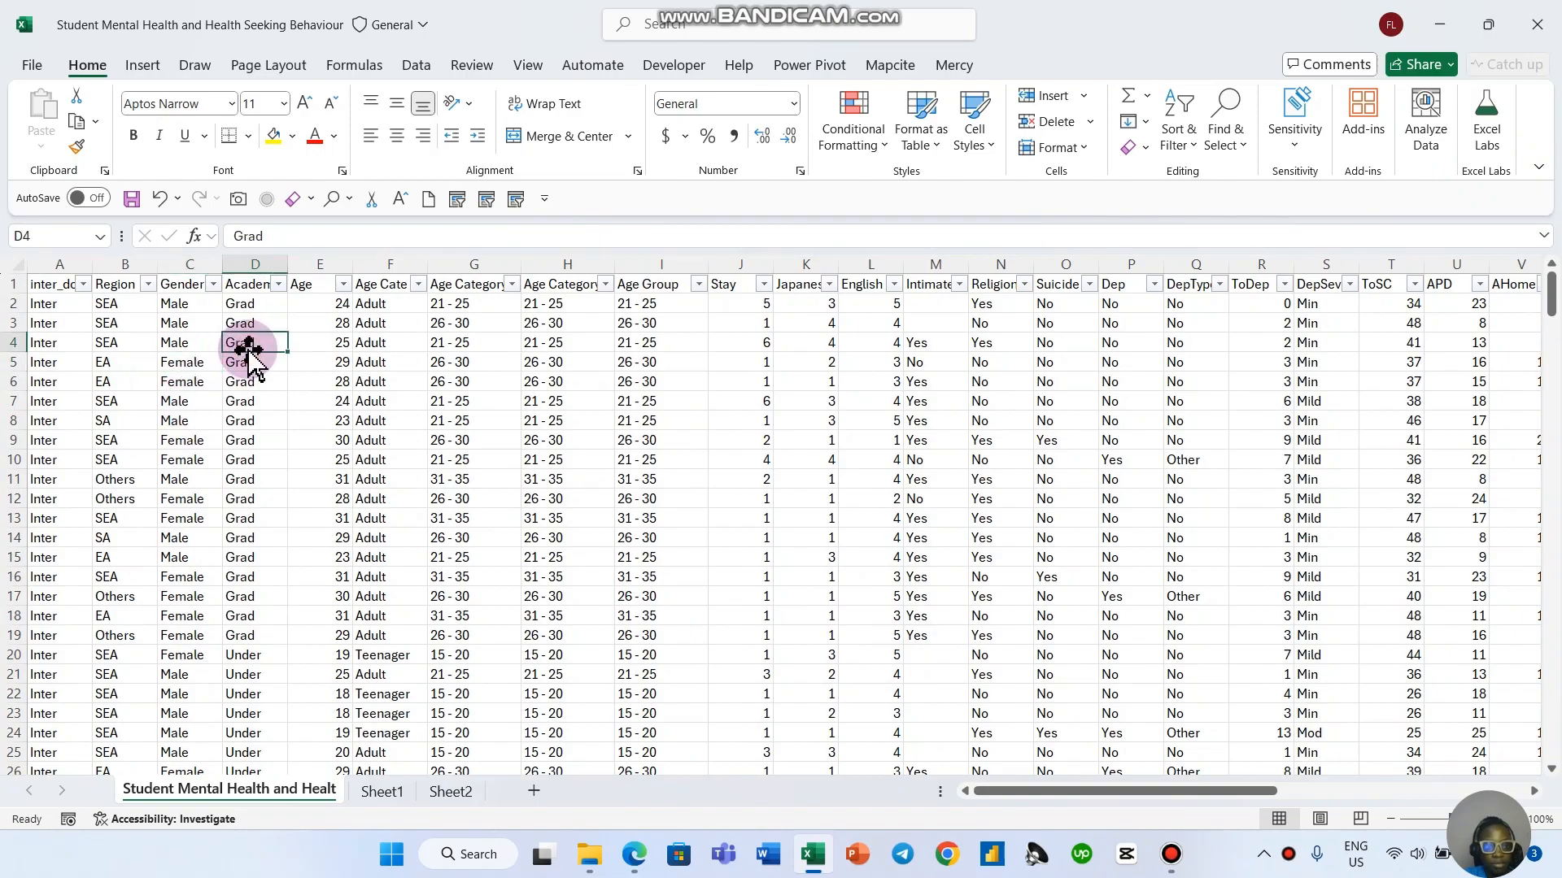
left_click(451, 791)
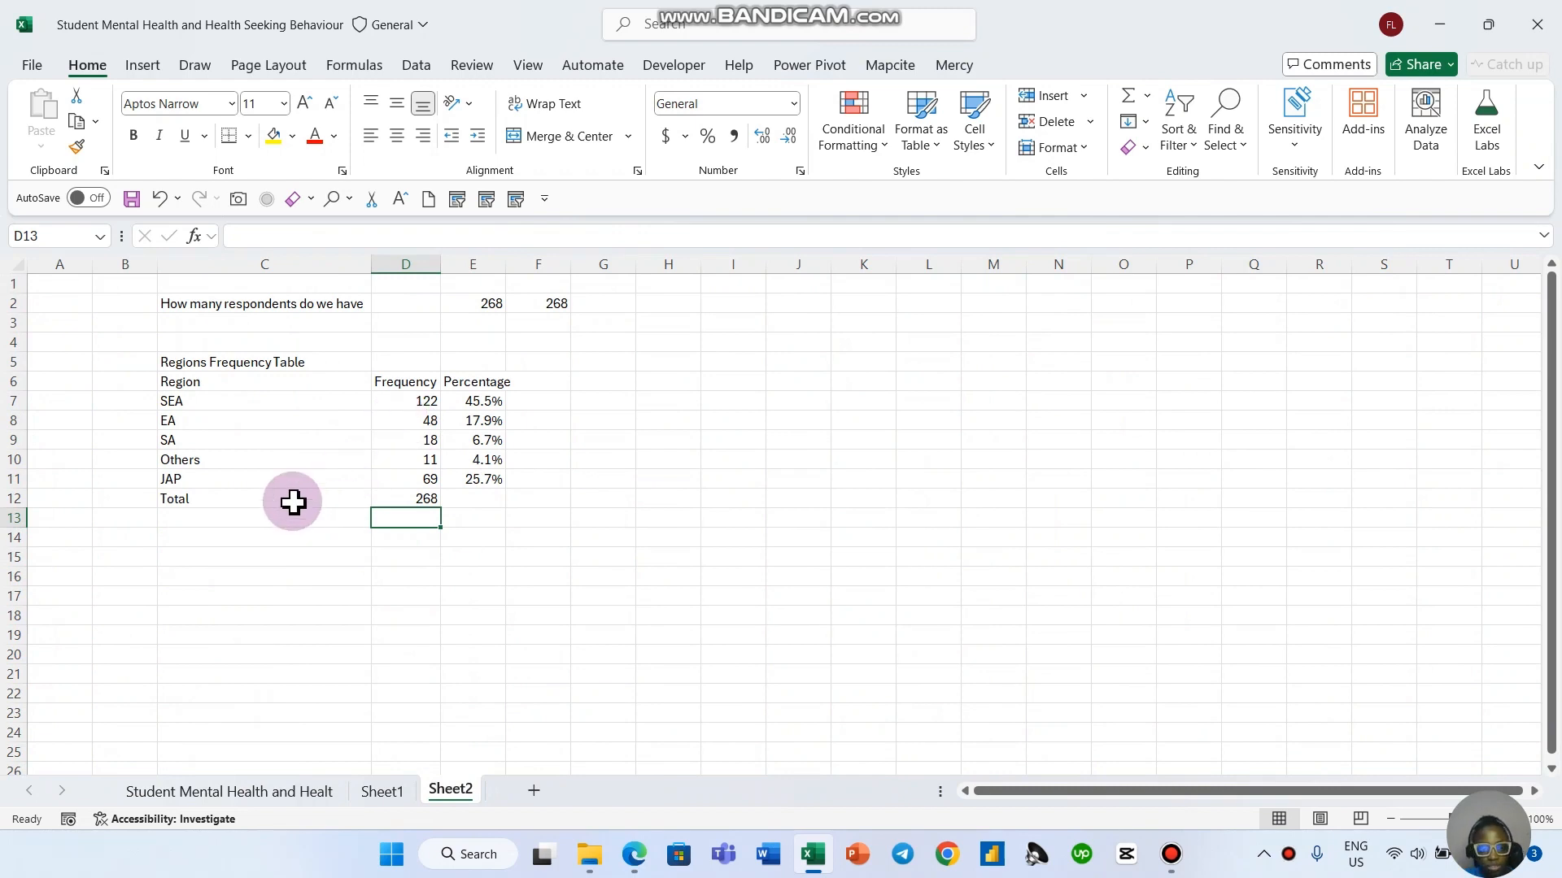
left_click(268, 792)
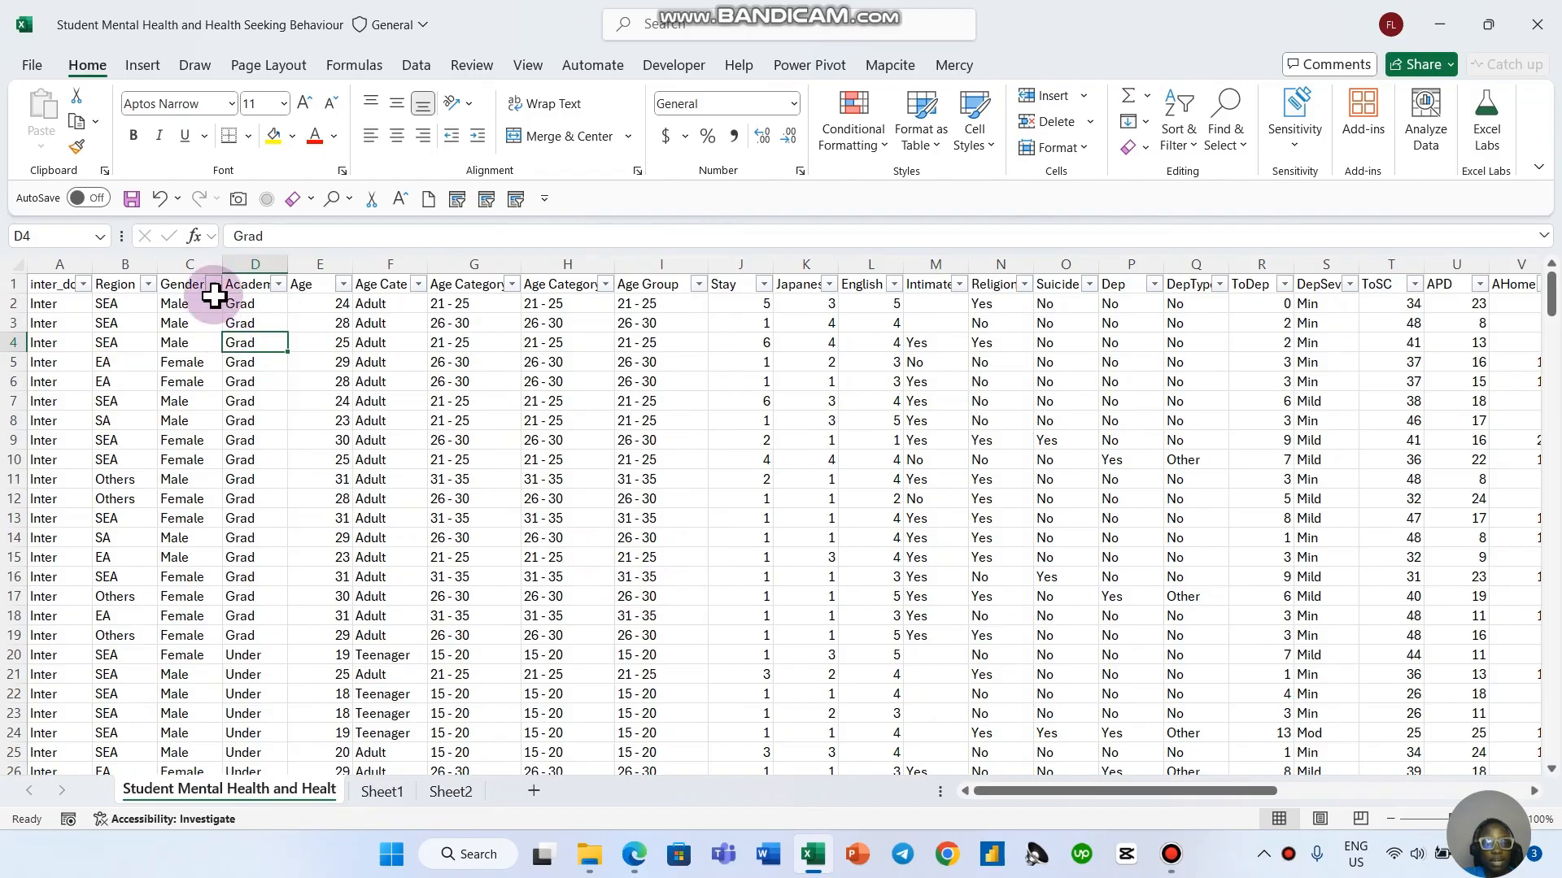
Step: Examine the Gender and academic level columns on the student data sheet for the categories to summarize
left_click(208, 263)
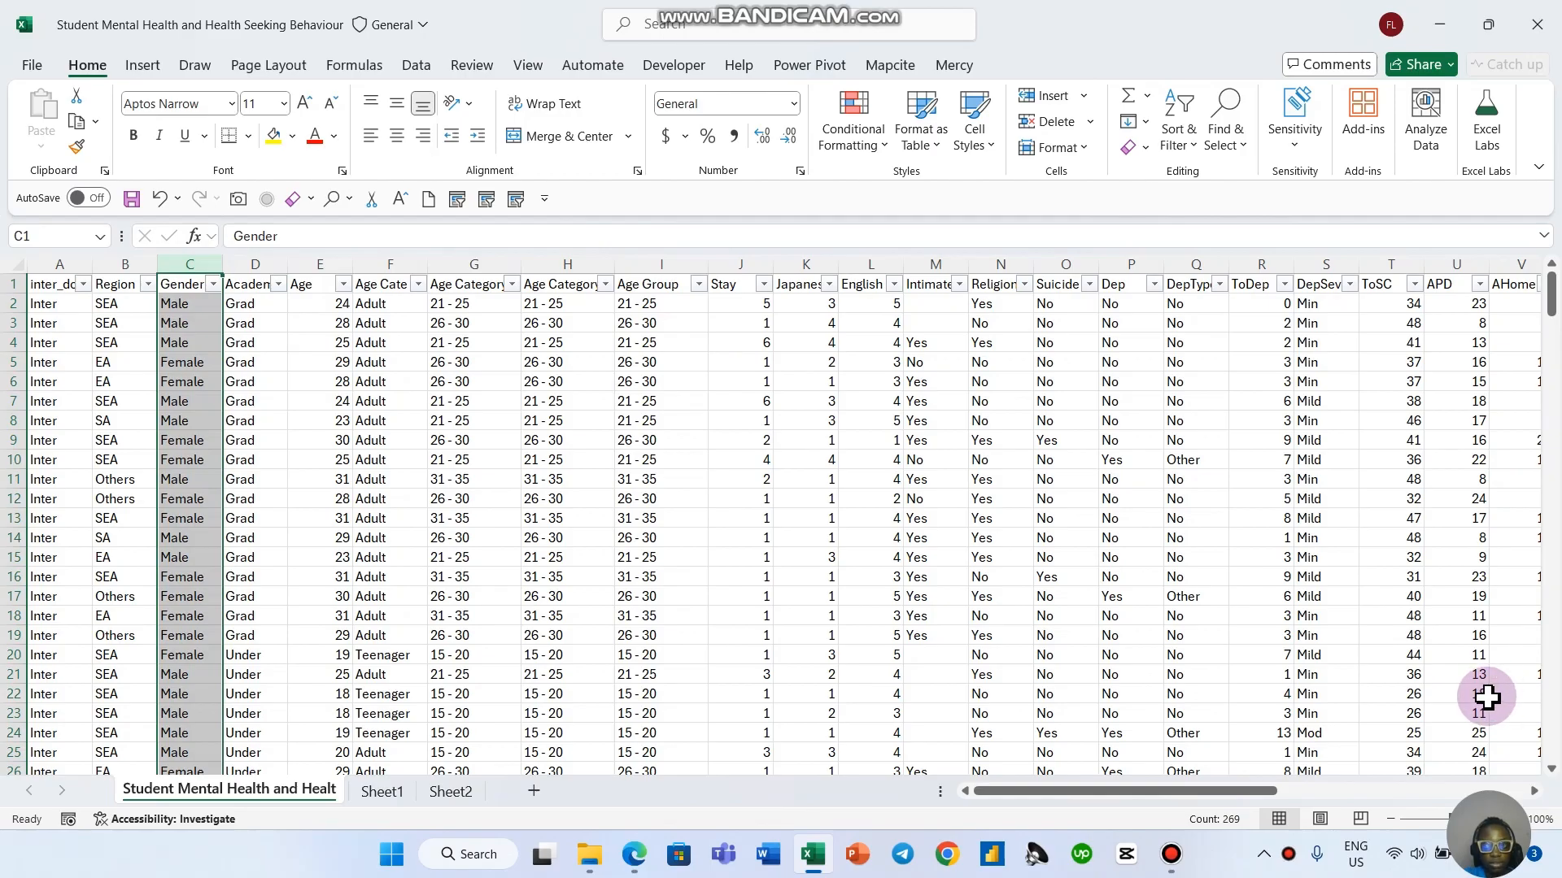
left_click(259, 342)
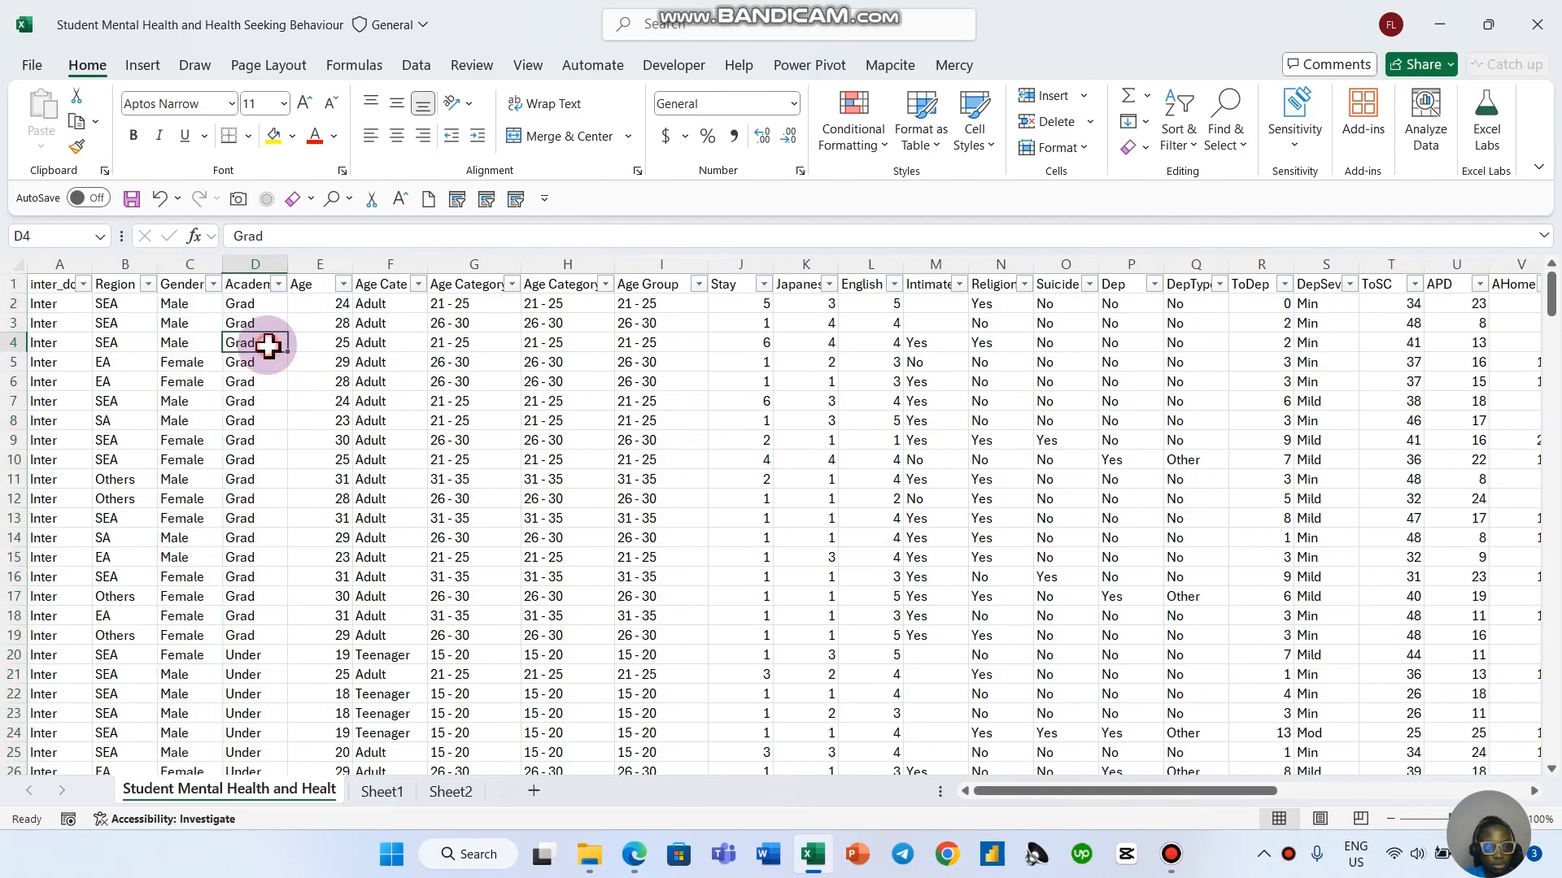
scroll(256, 374, "down", 5)
scroll(256, 382, "up", 5)
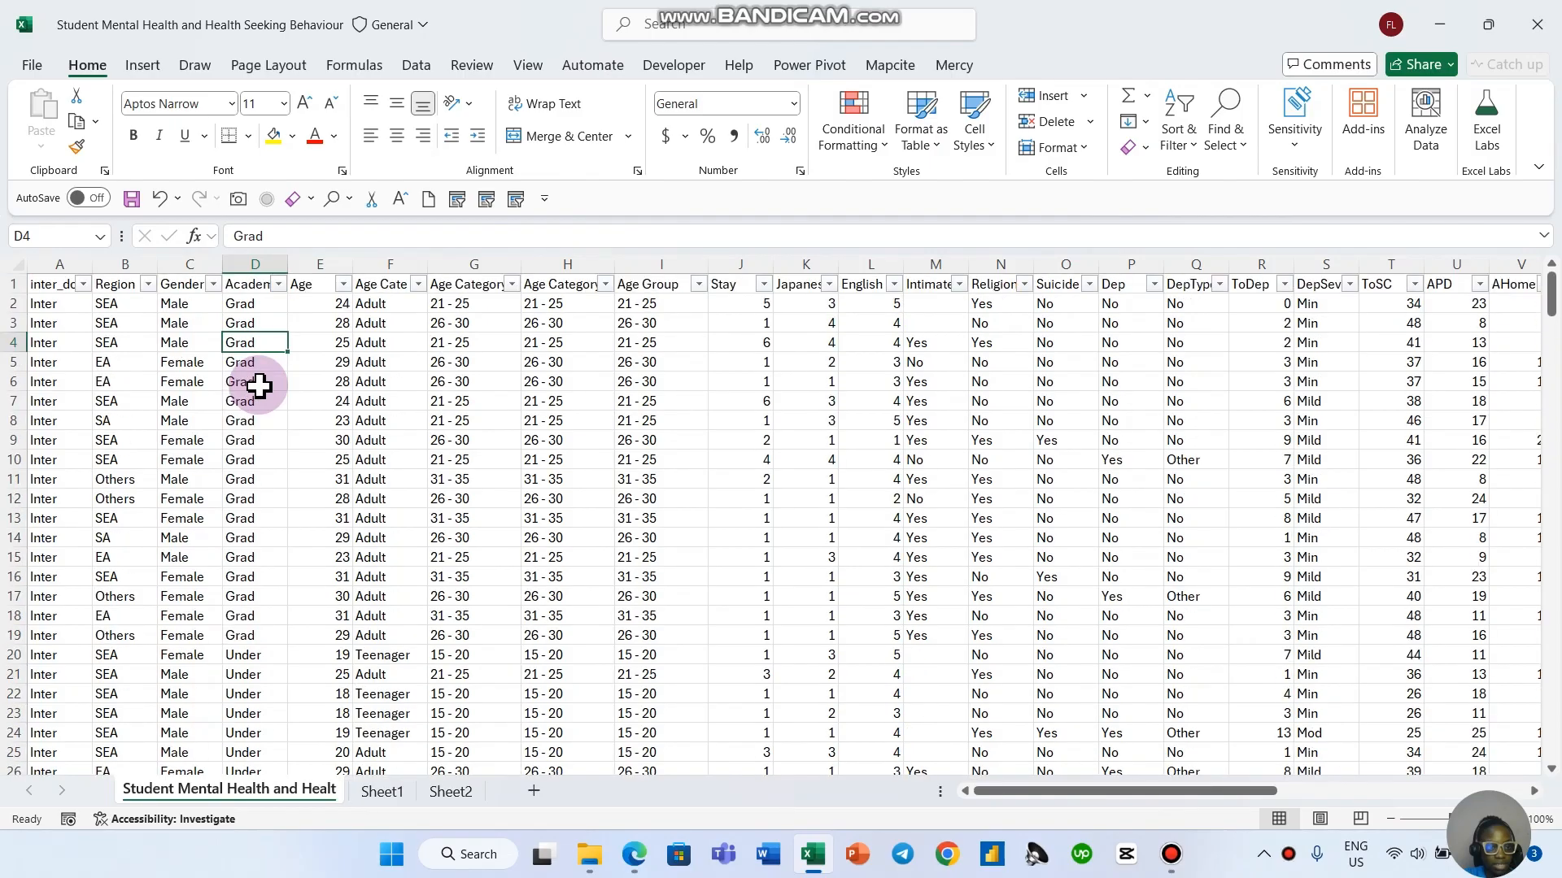
left_click(285, 282)
left_click(338, 401)
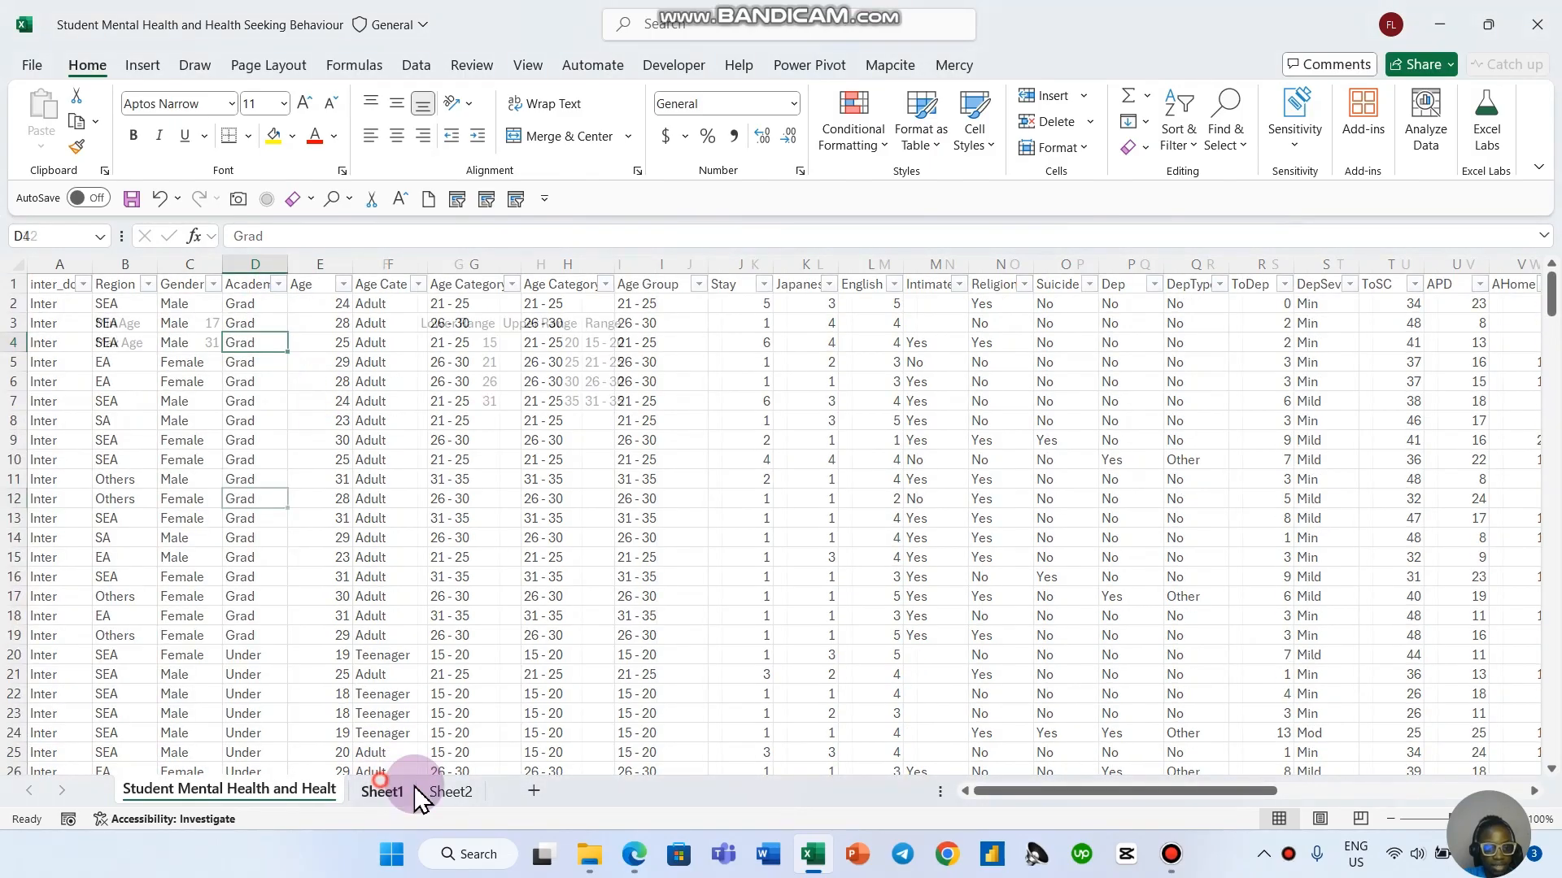
Step: Title a second table on Sheet2 "Academic Frequency Table" in C17
left_click(447, 791)
left_click(271, 597)
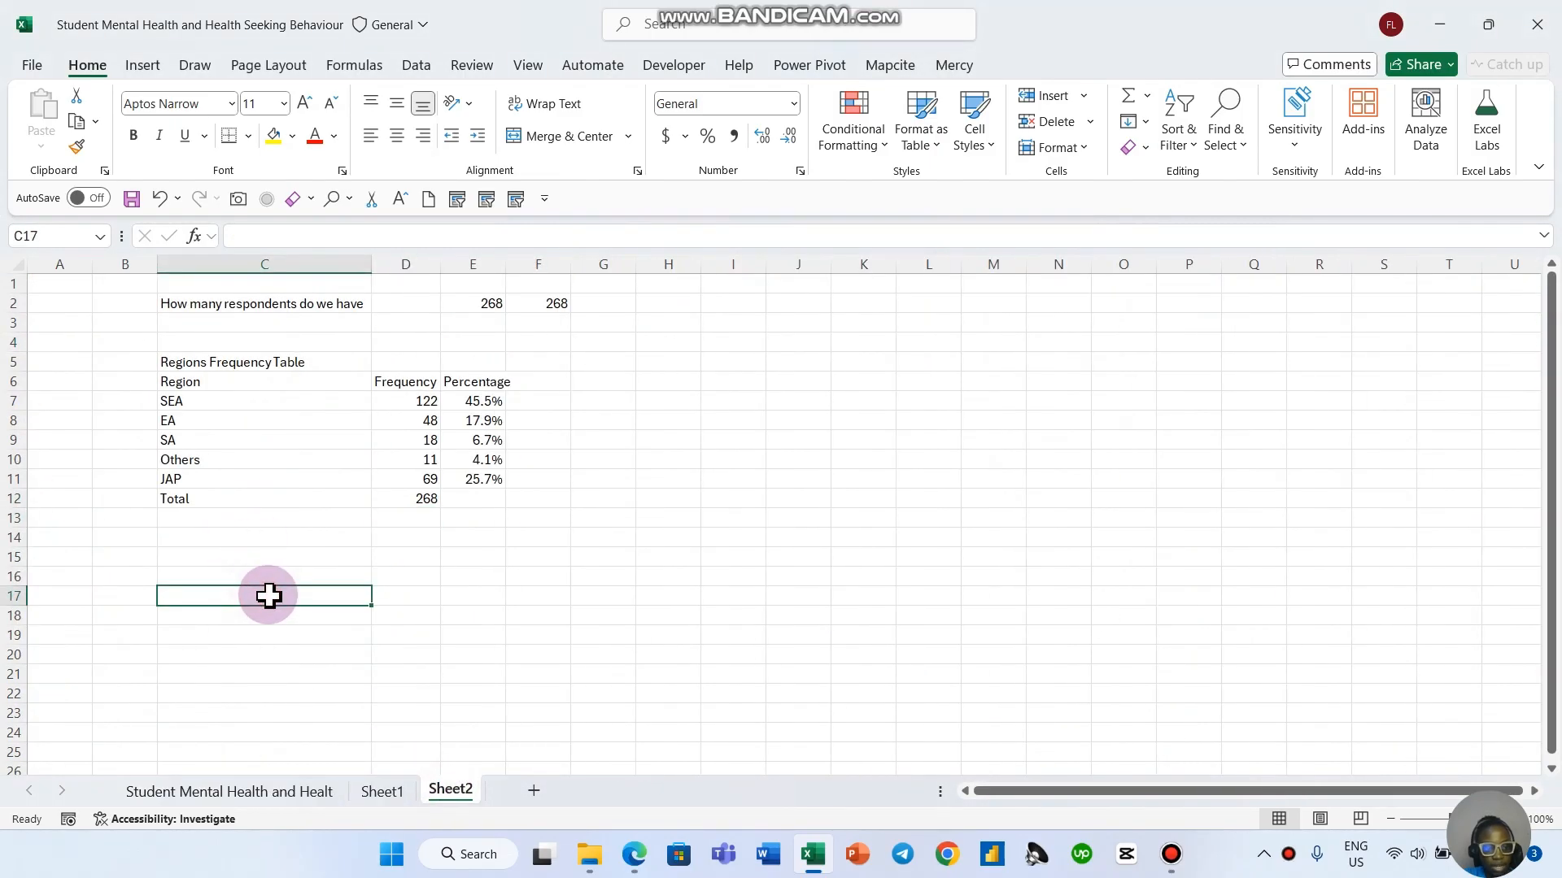
type("Academic Frequency Table")
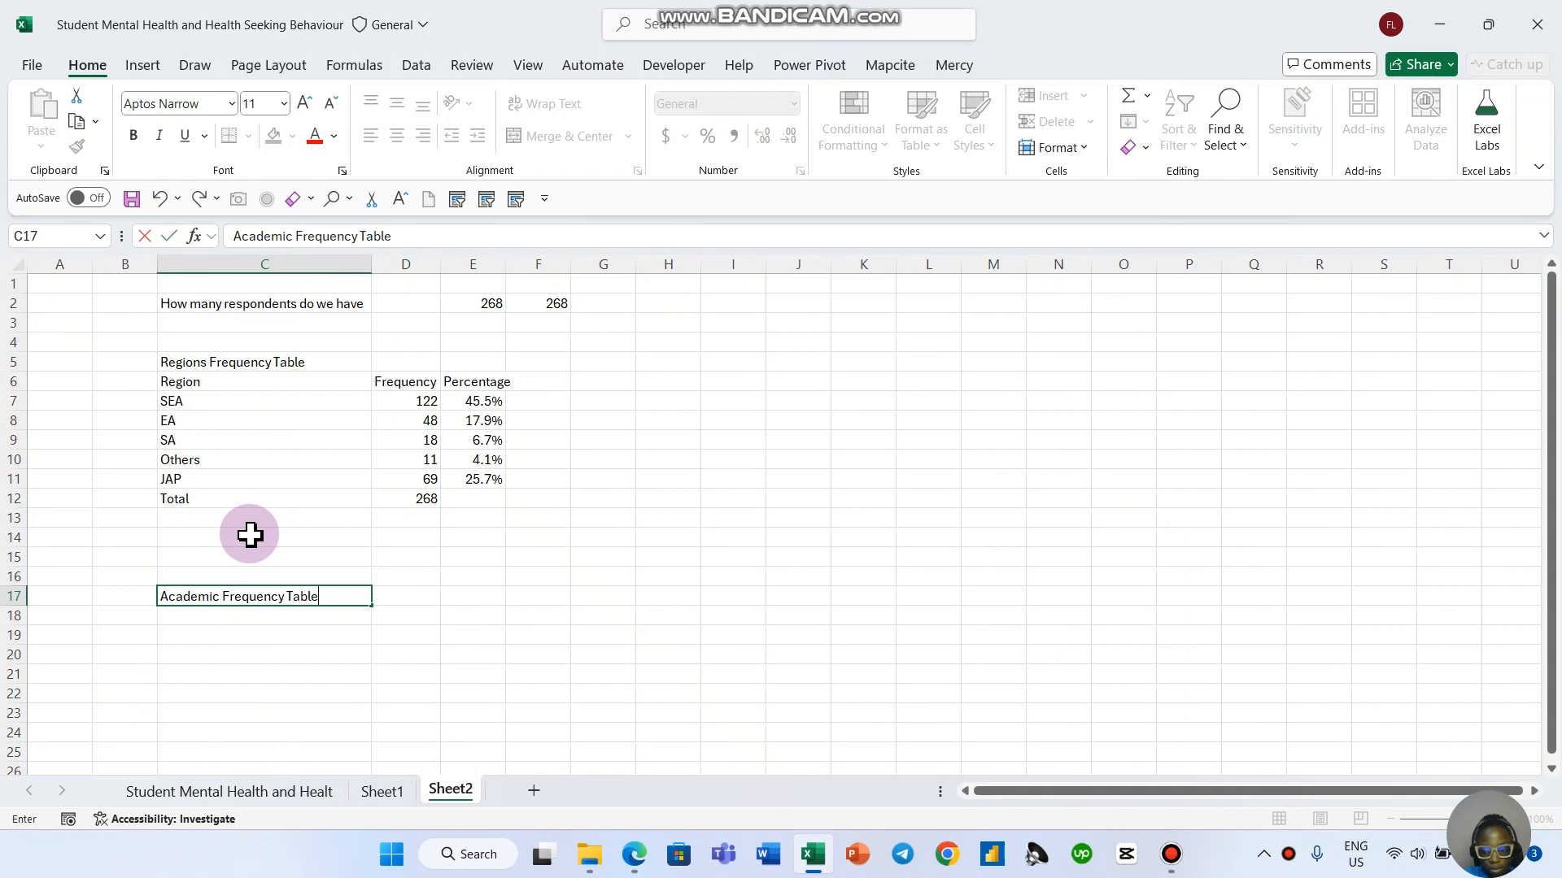
key("Return")
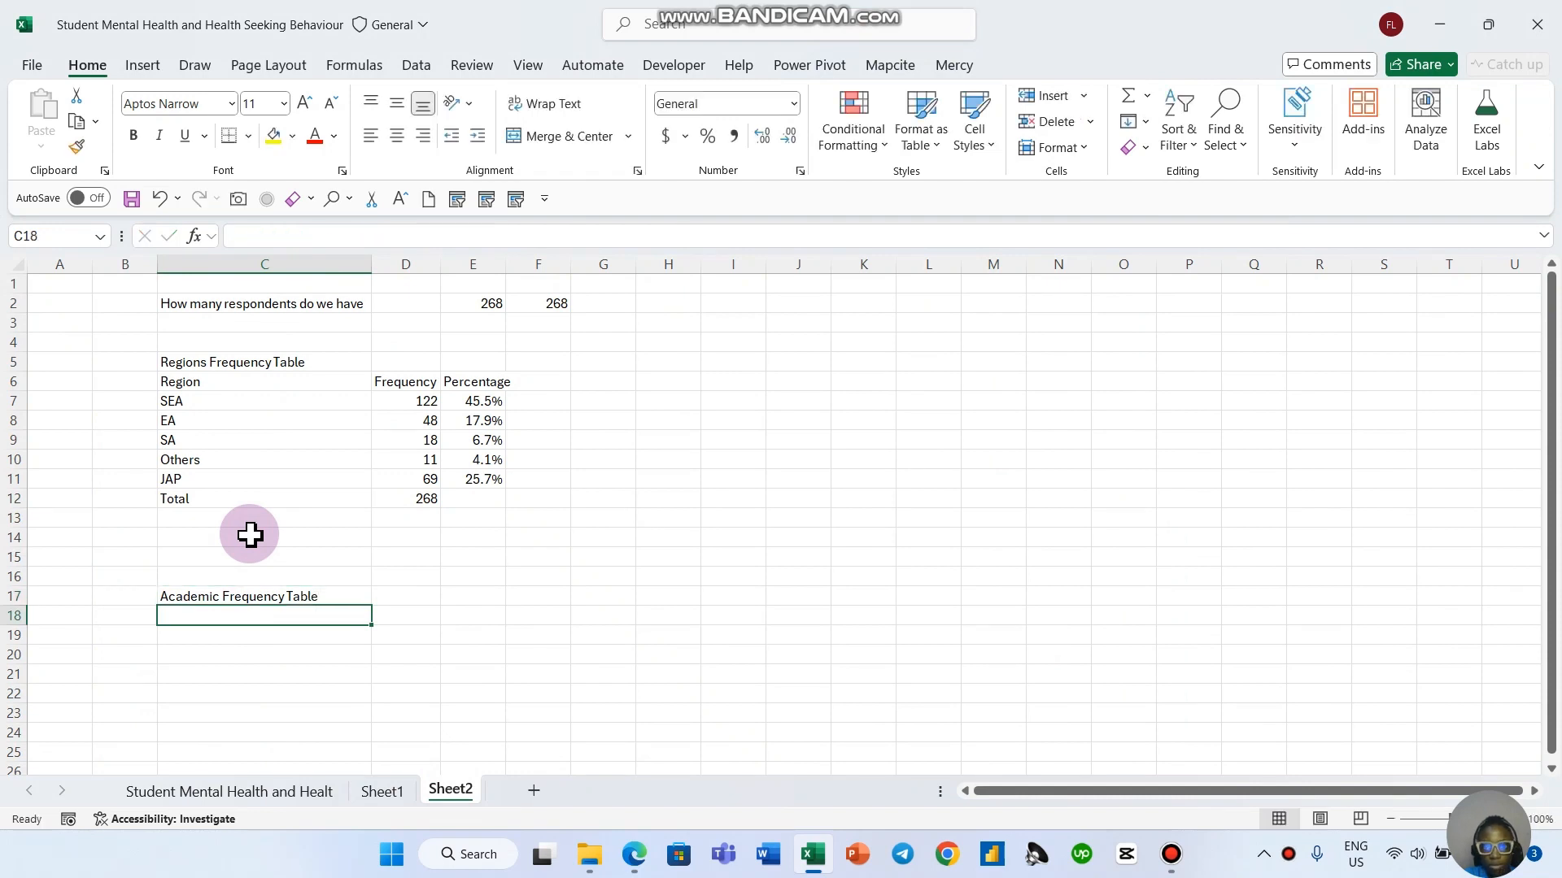
Step: Enter the column headers "Academic Level" in C18 and "Frequency" in D18
type("Academicn")
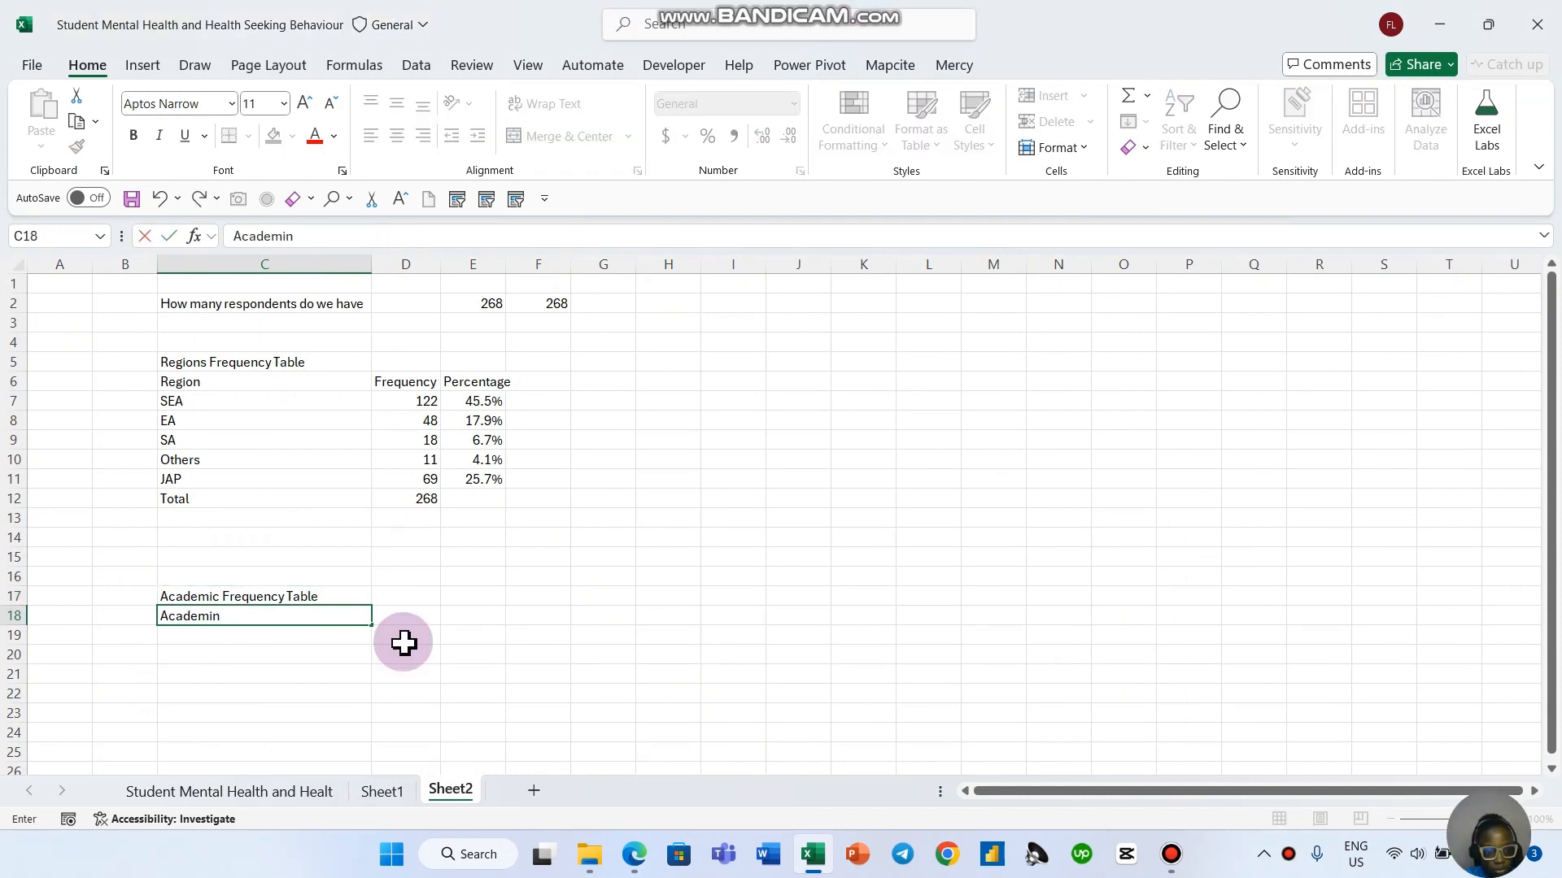
key("BackSpace")
type("c ;")
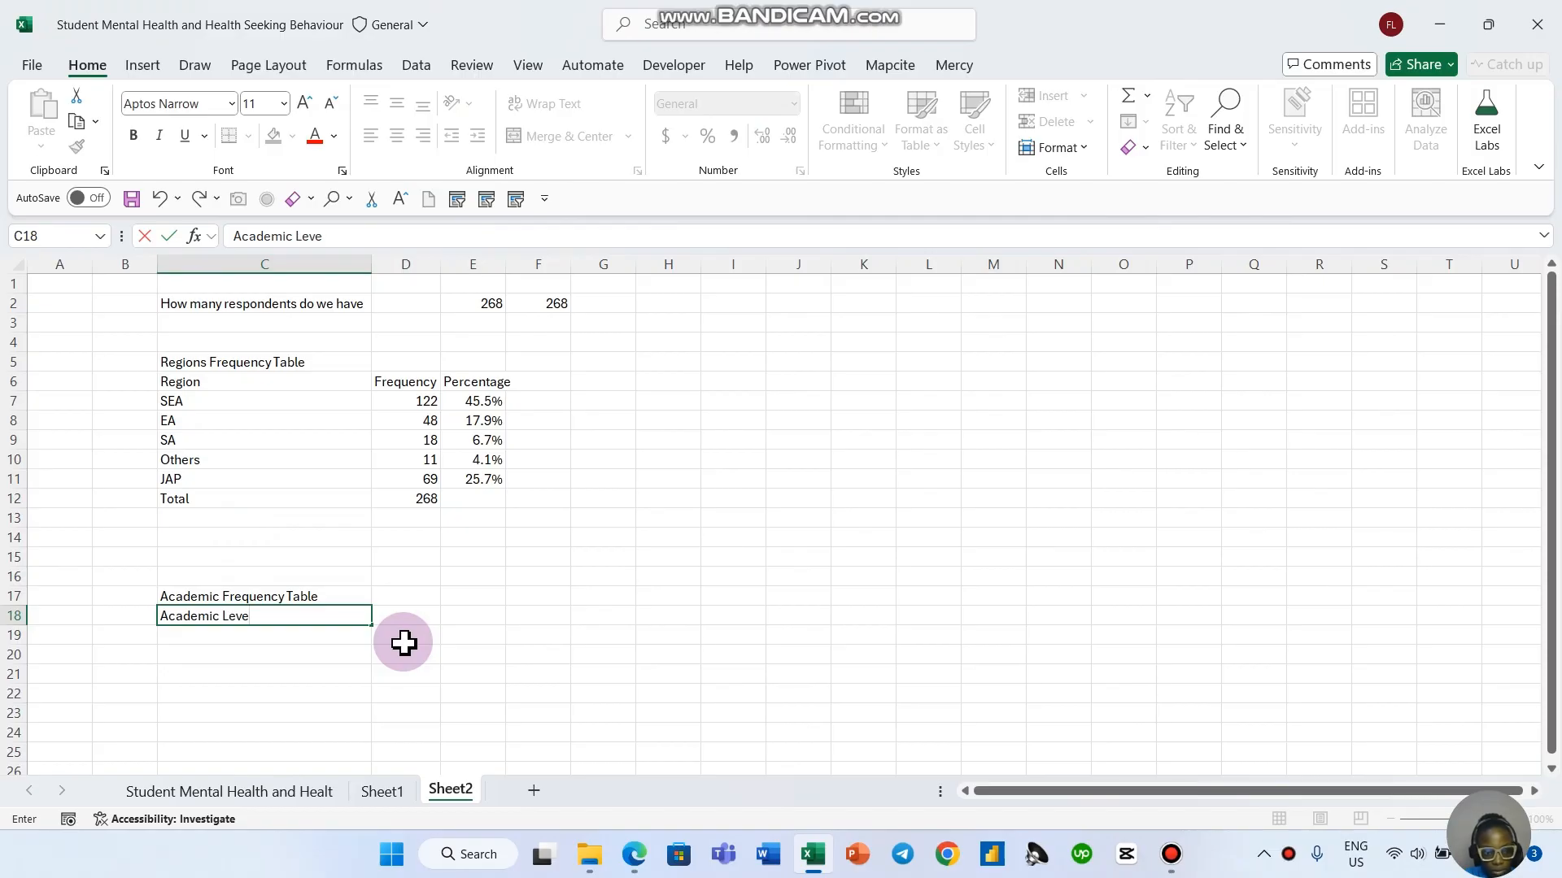
type("Level")
key("Tab")
type("F")
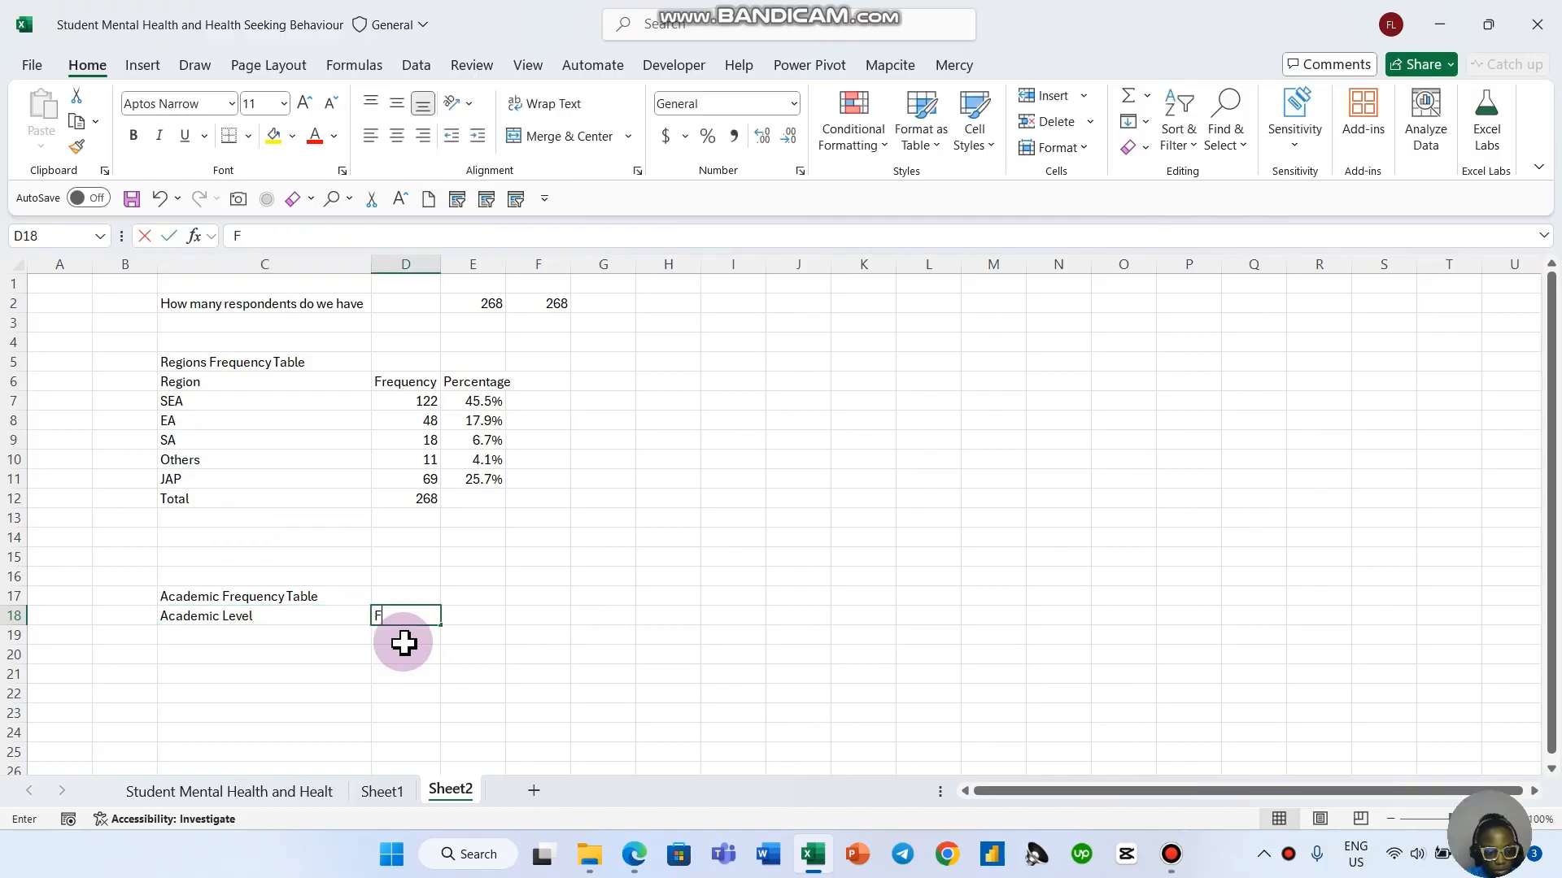
type("re")
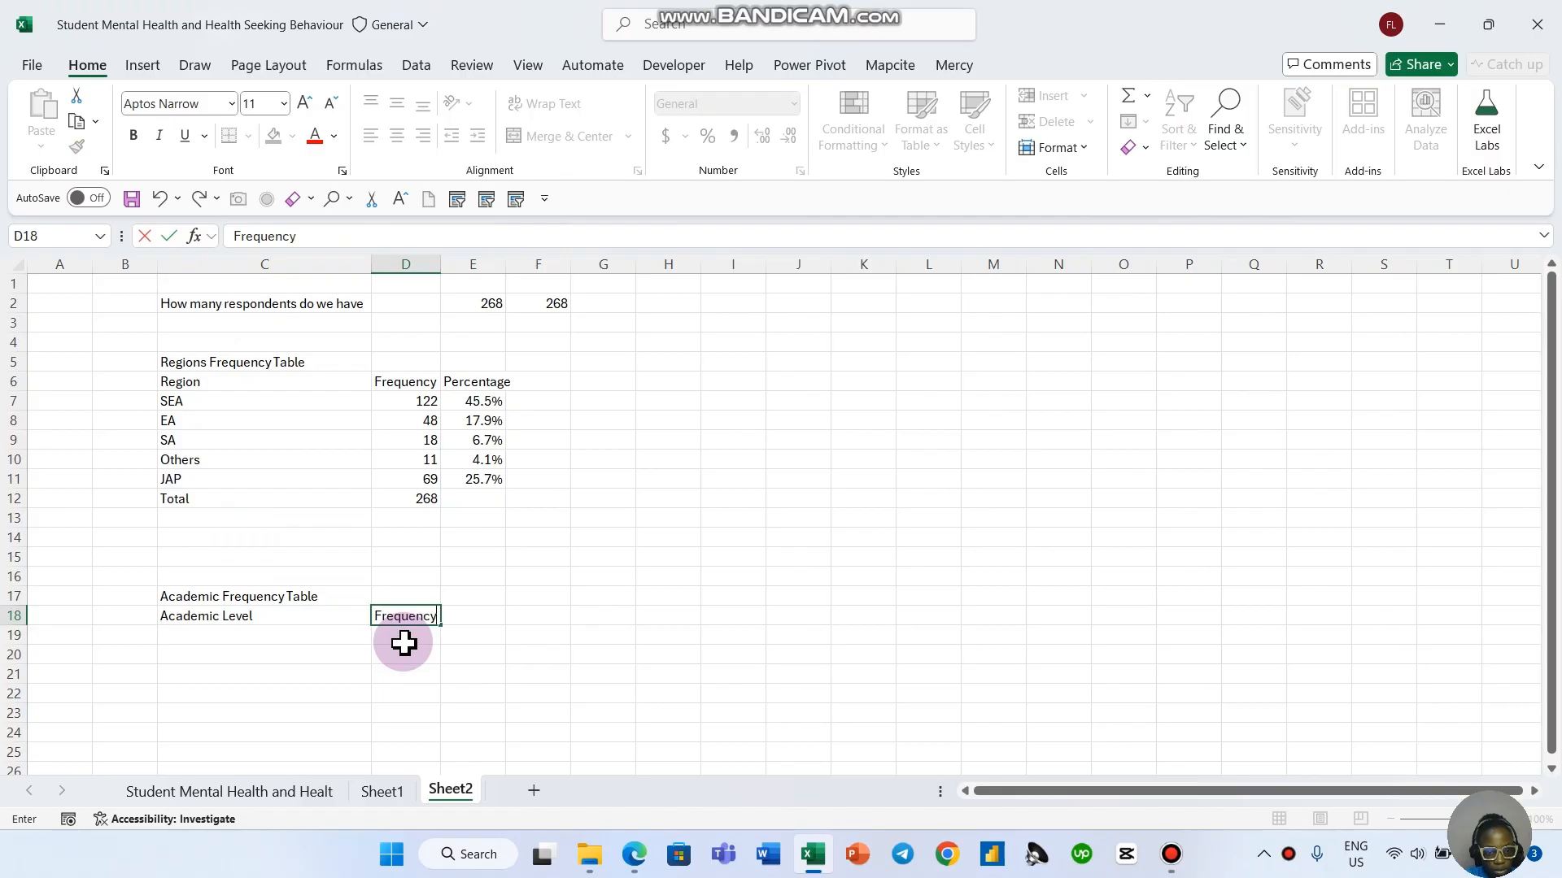
type("quency")
key("Return")
Step: Add the header "Percentage" in E18 of the academic frequency table
key("Up")
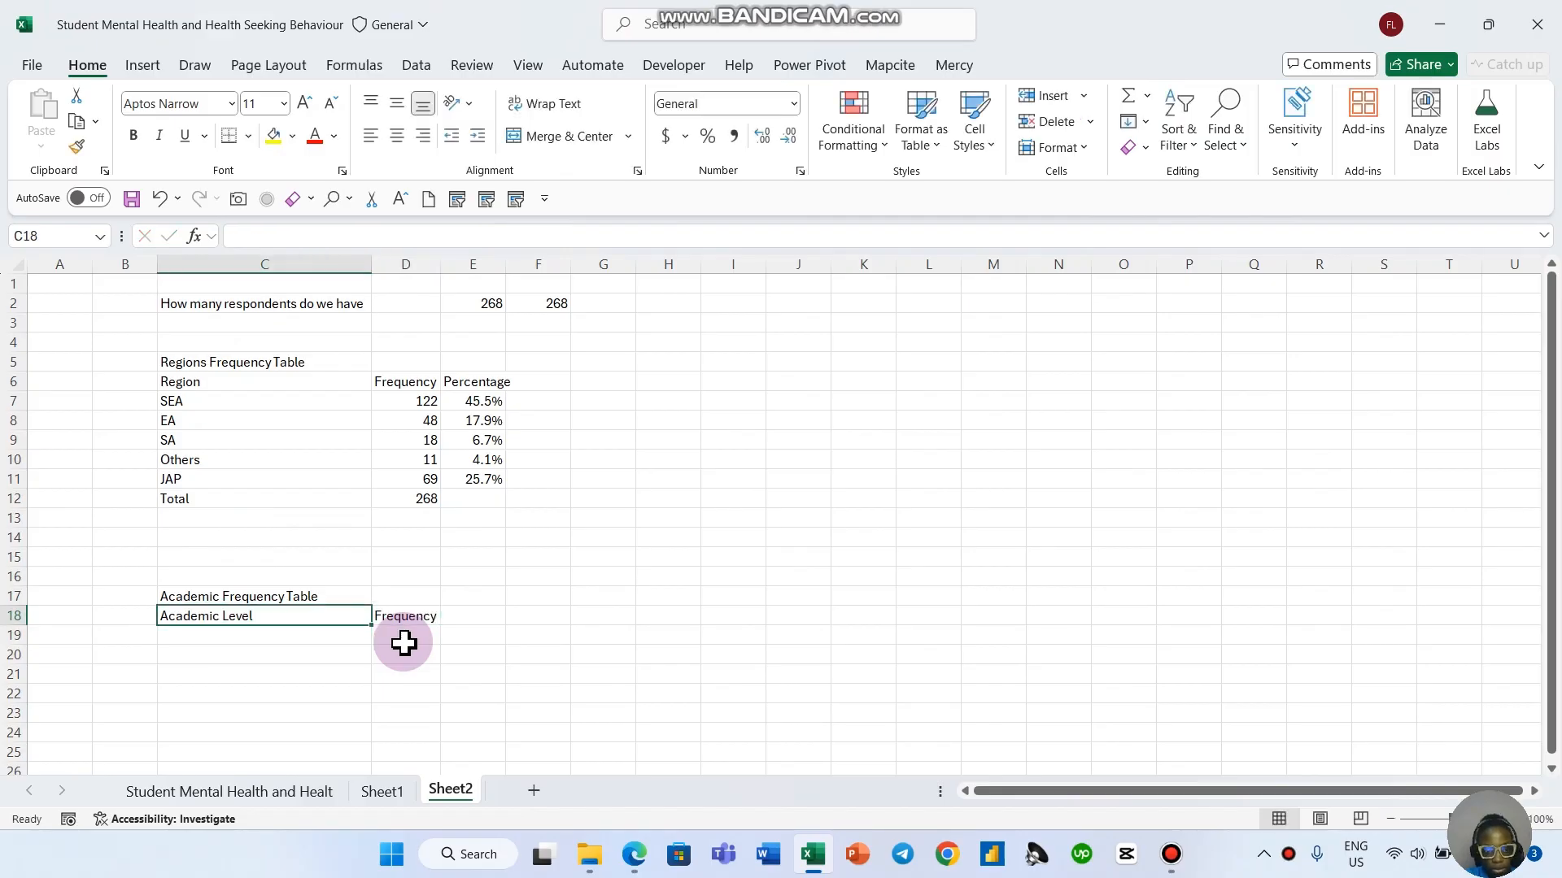
key("Right")
key("Right")
key("Right")
key("Right")
key("Left")
key("Left")
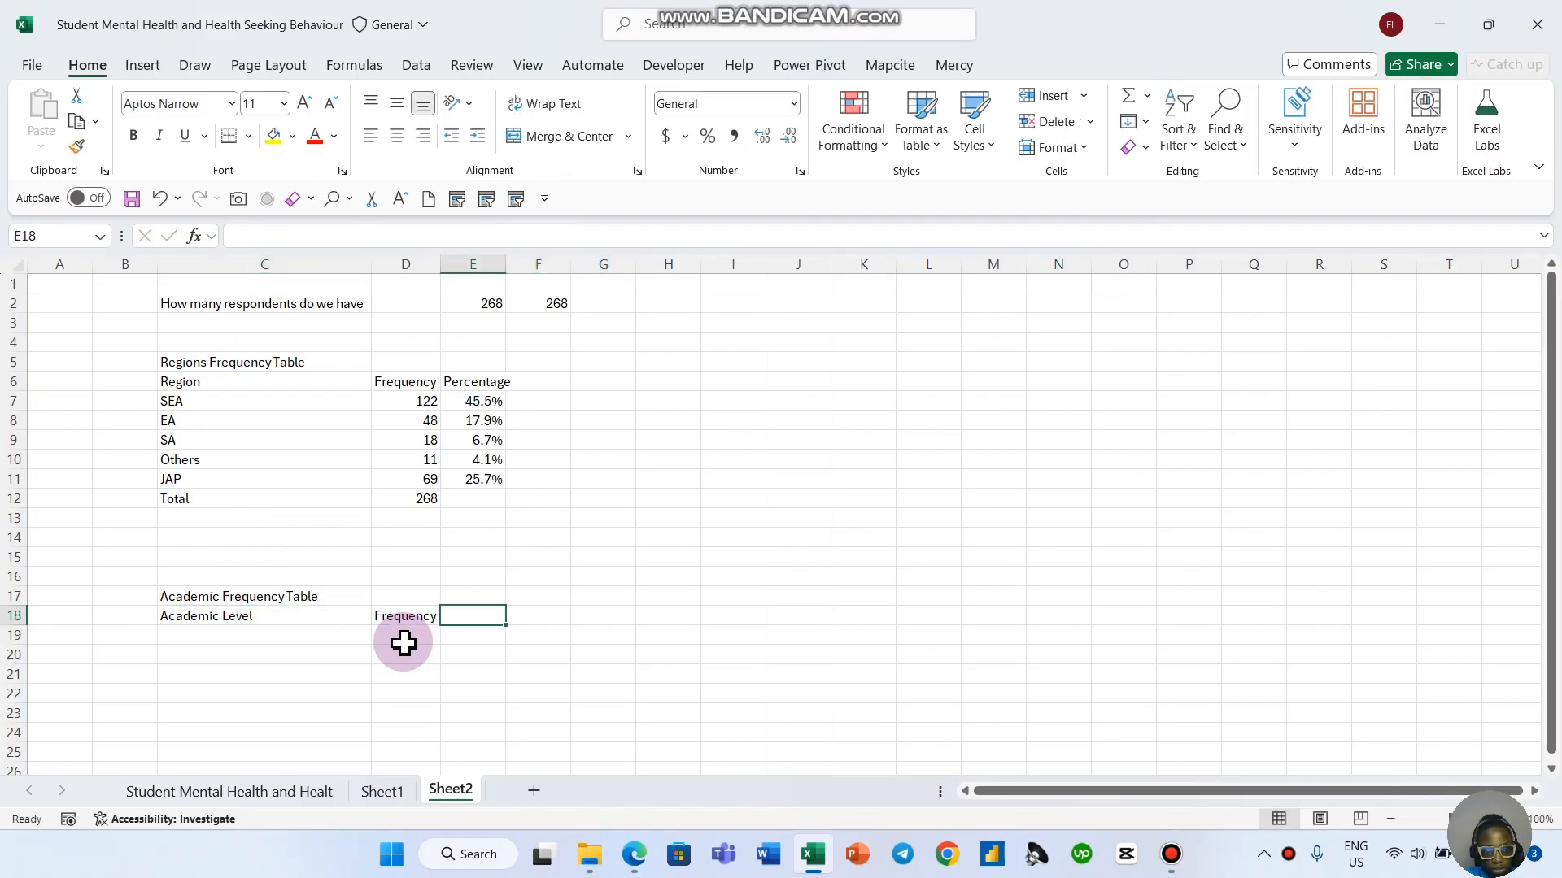
type("Pe")
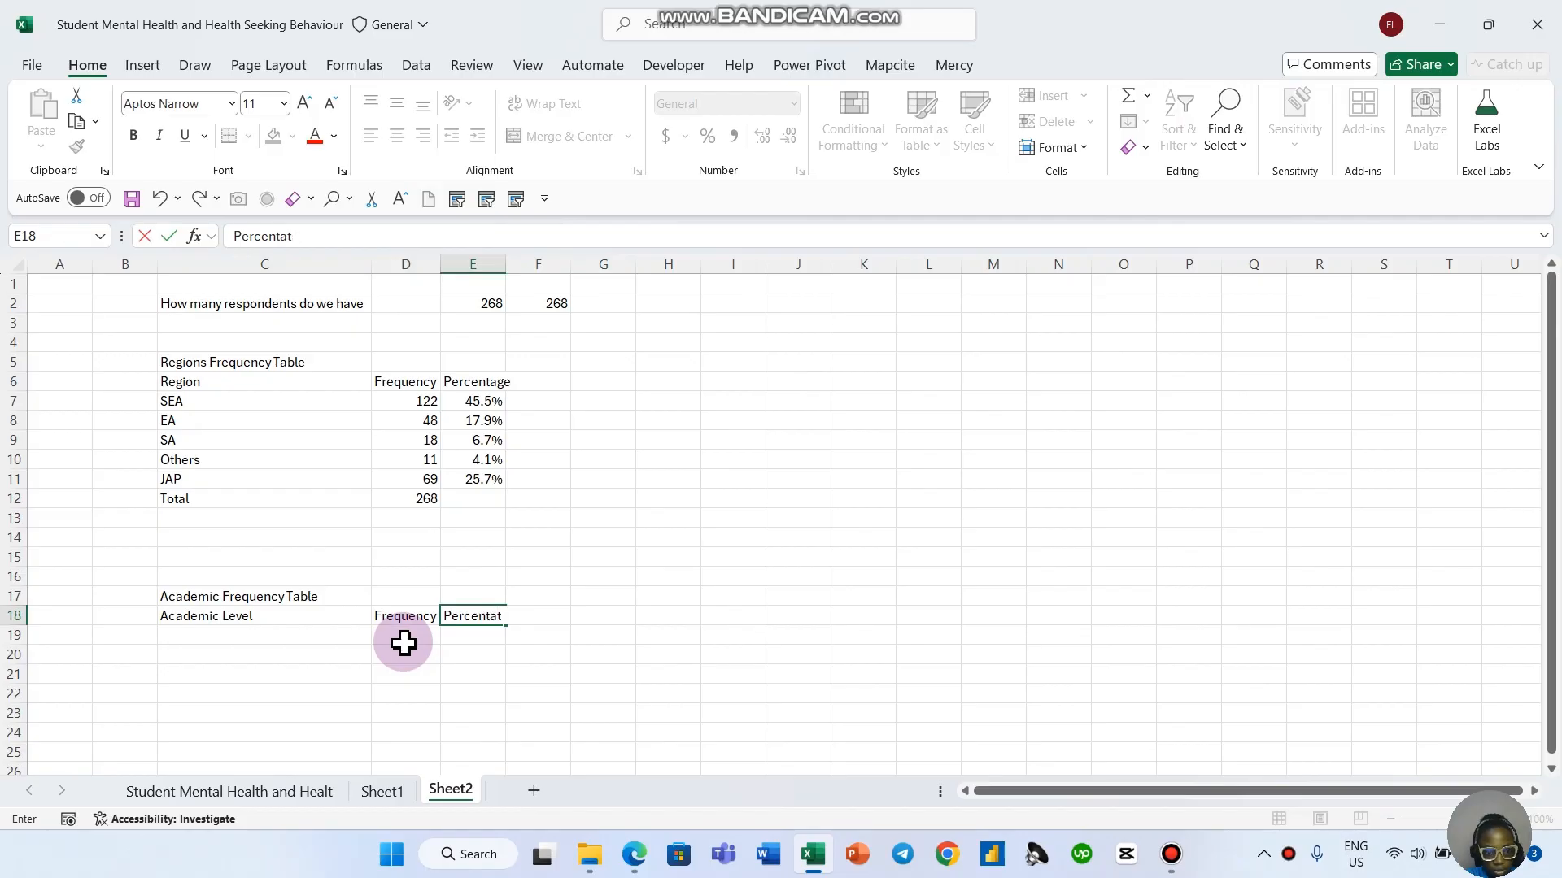
type("rcentage")
key("Return")
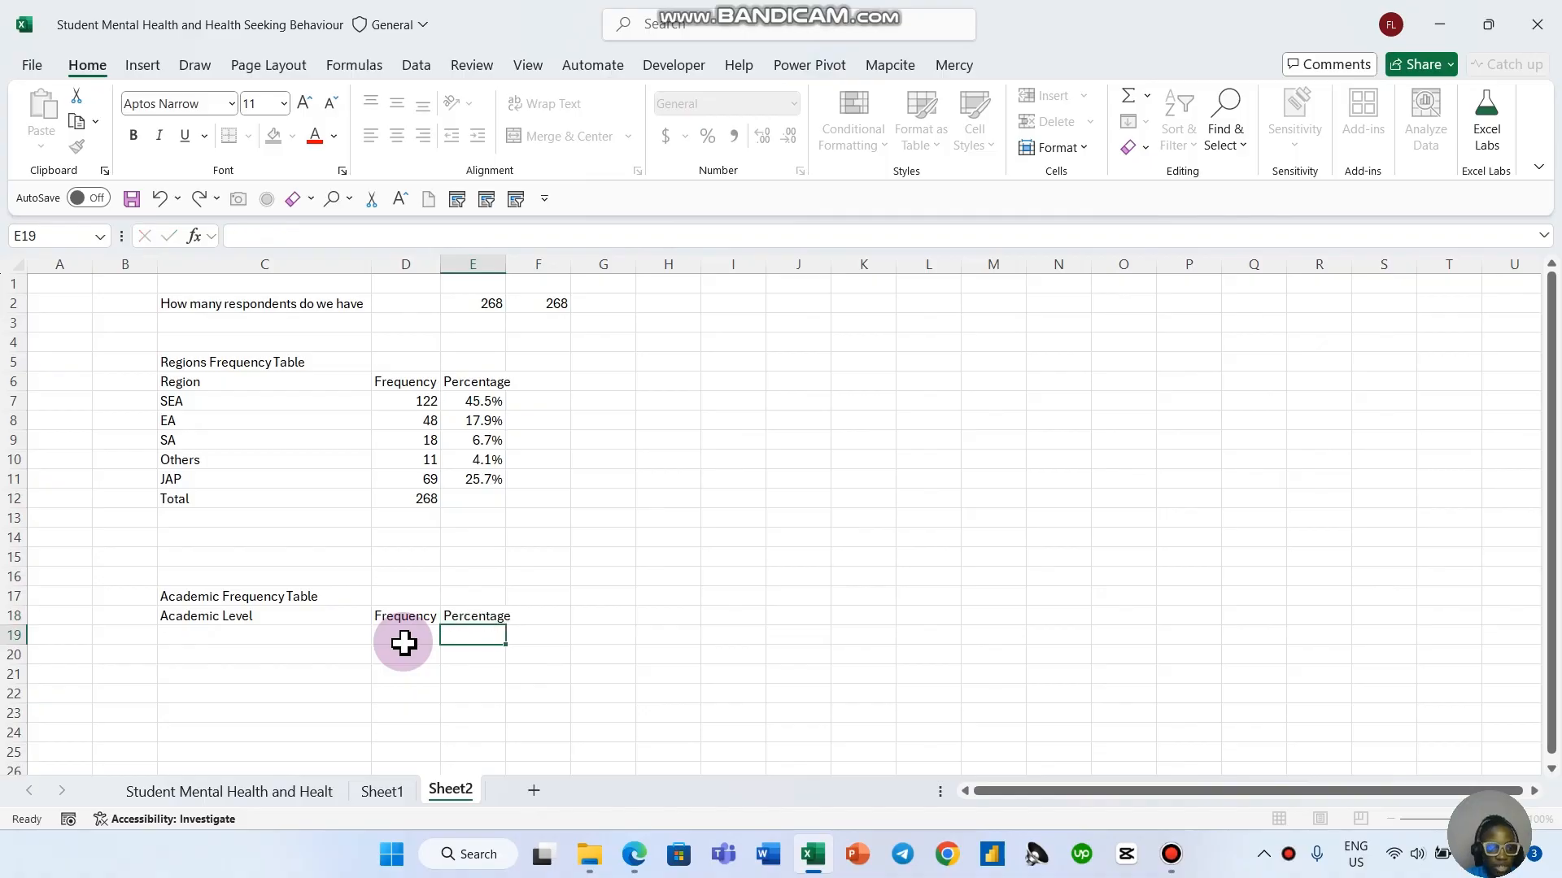
Step: List the academic levels "Grad" in C19 and "Under" in C20
scroll(384, 694, "down", 3)
left_click(230, 461)
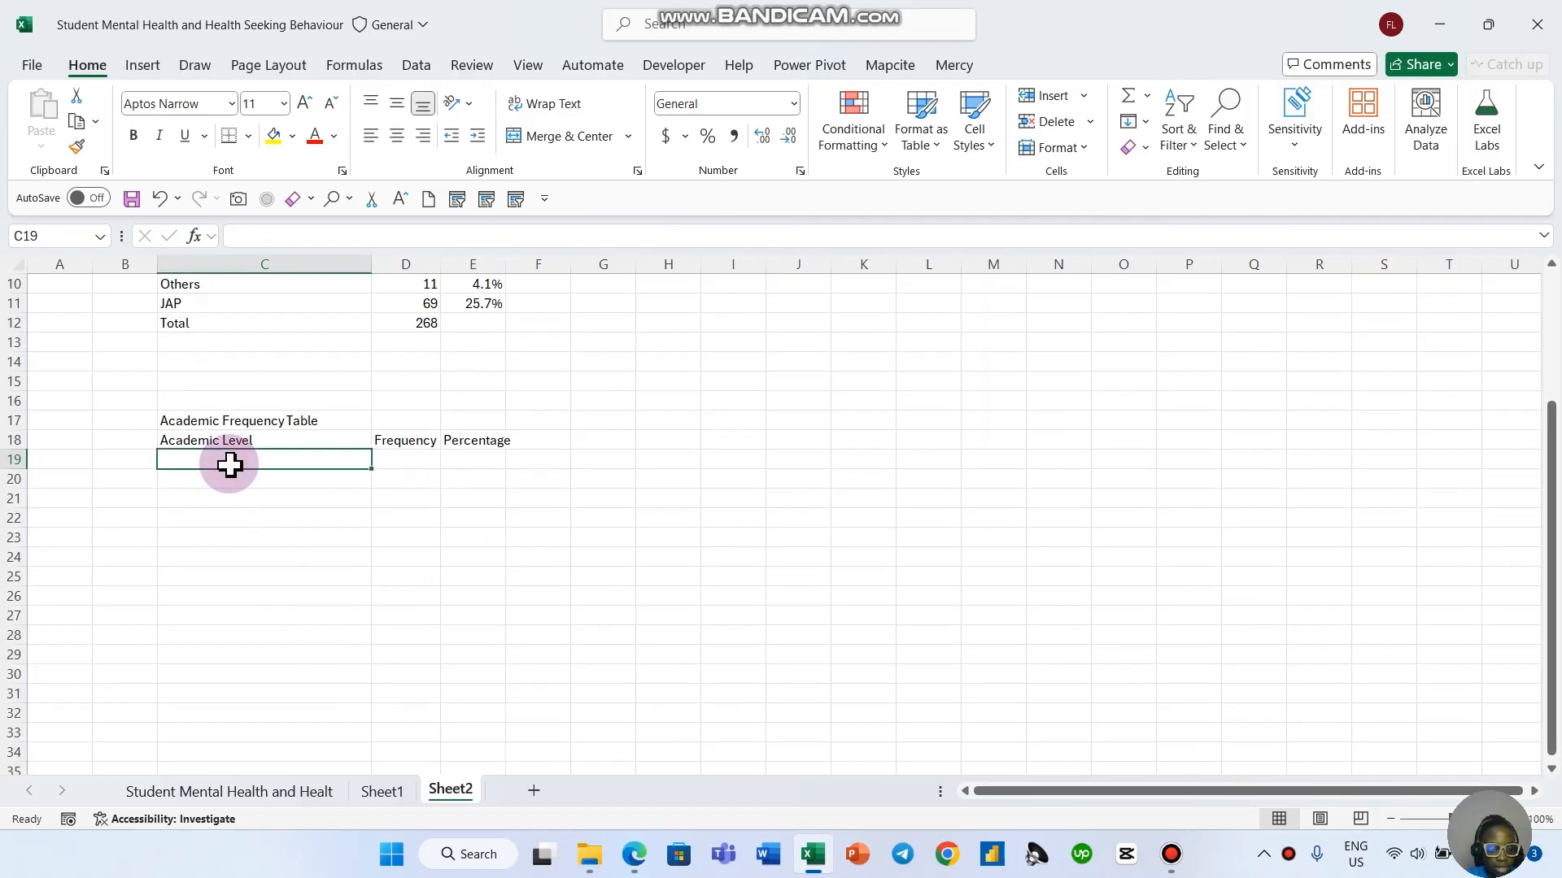
type("Grad")
key("Return")
type("7")
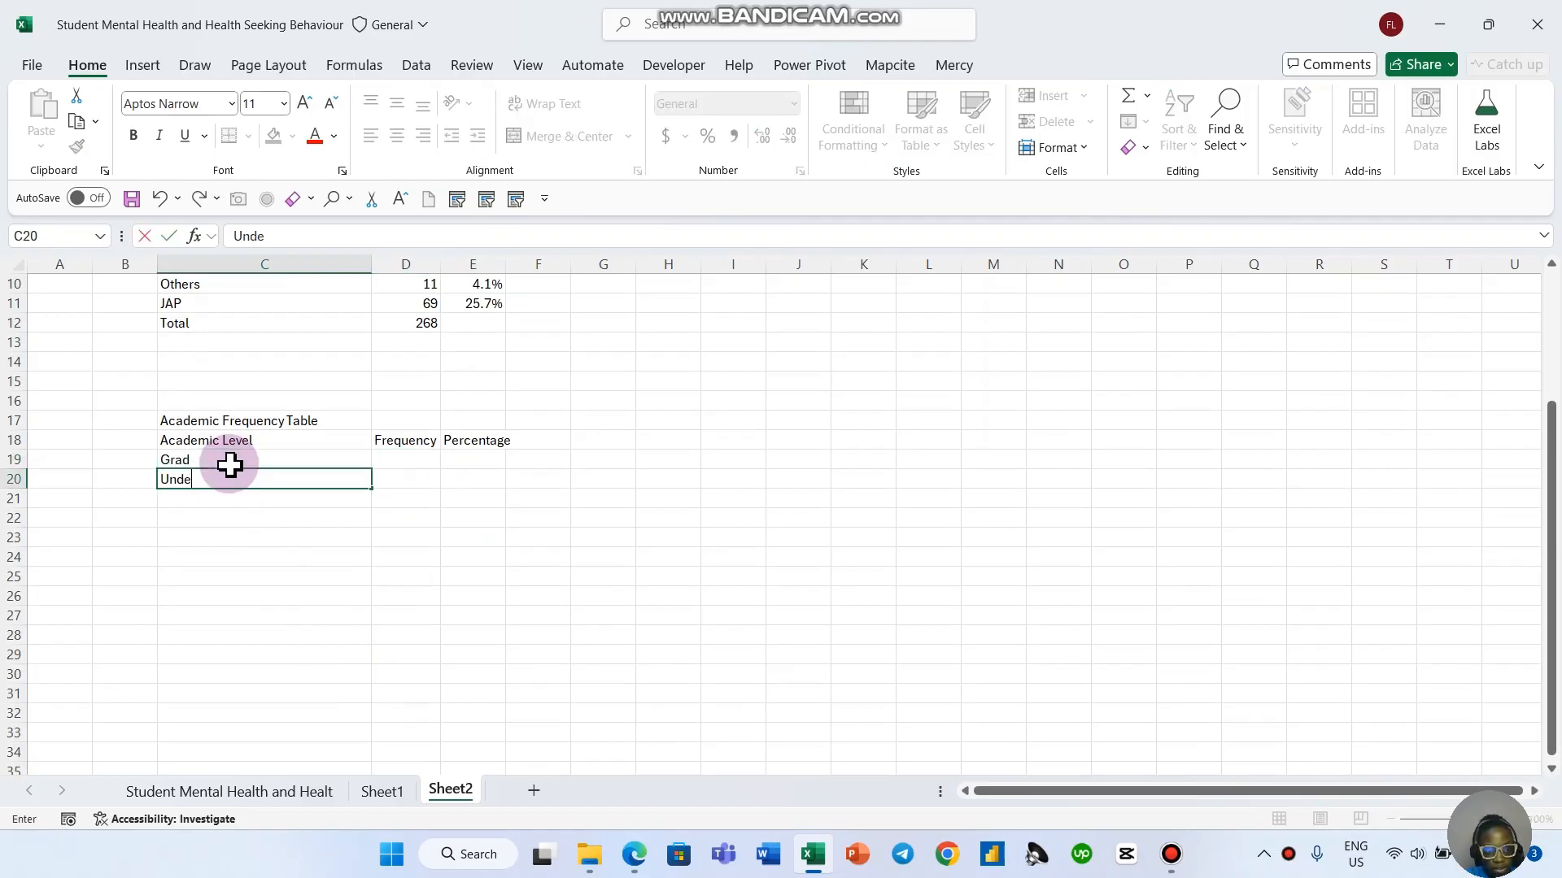
Step: Begin a COUNTIF formula in D19 with the student data sheet's academic range locked as $D$2:$D$269
left_click(421, 464)
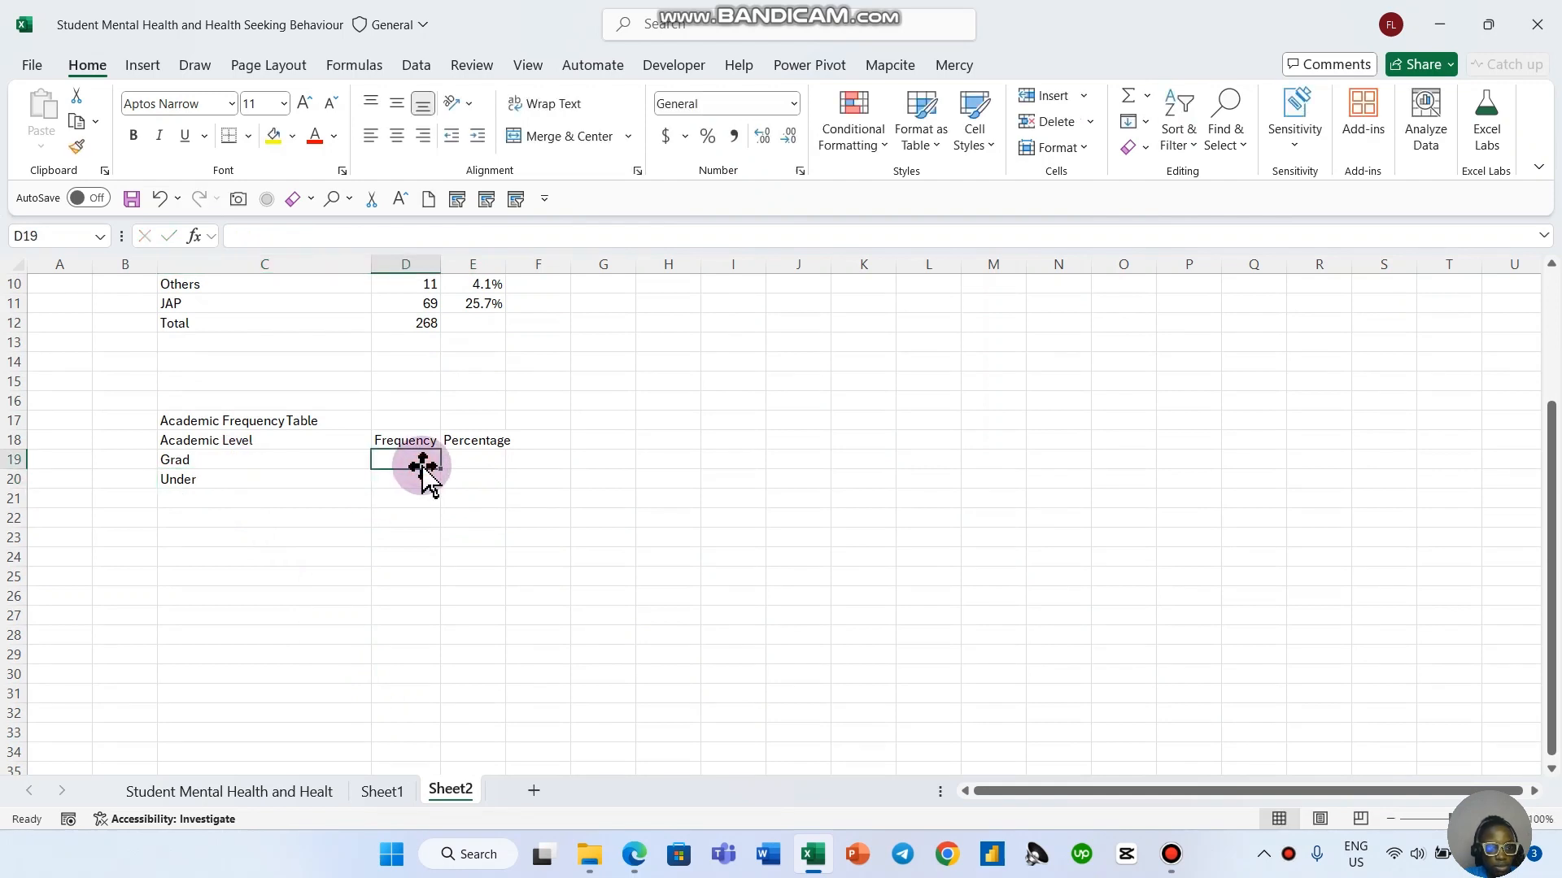
type("=count")
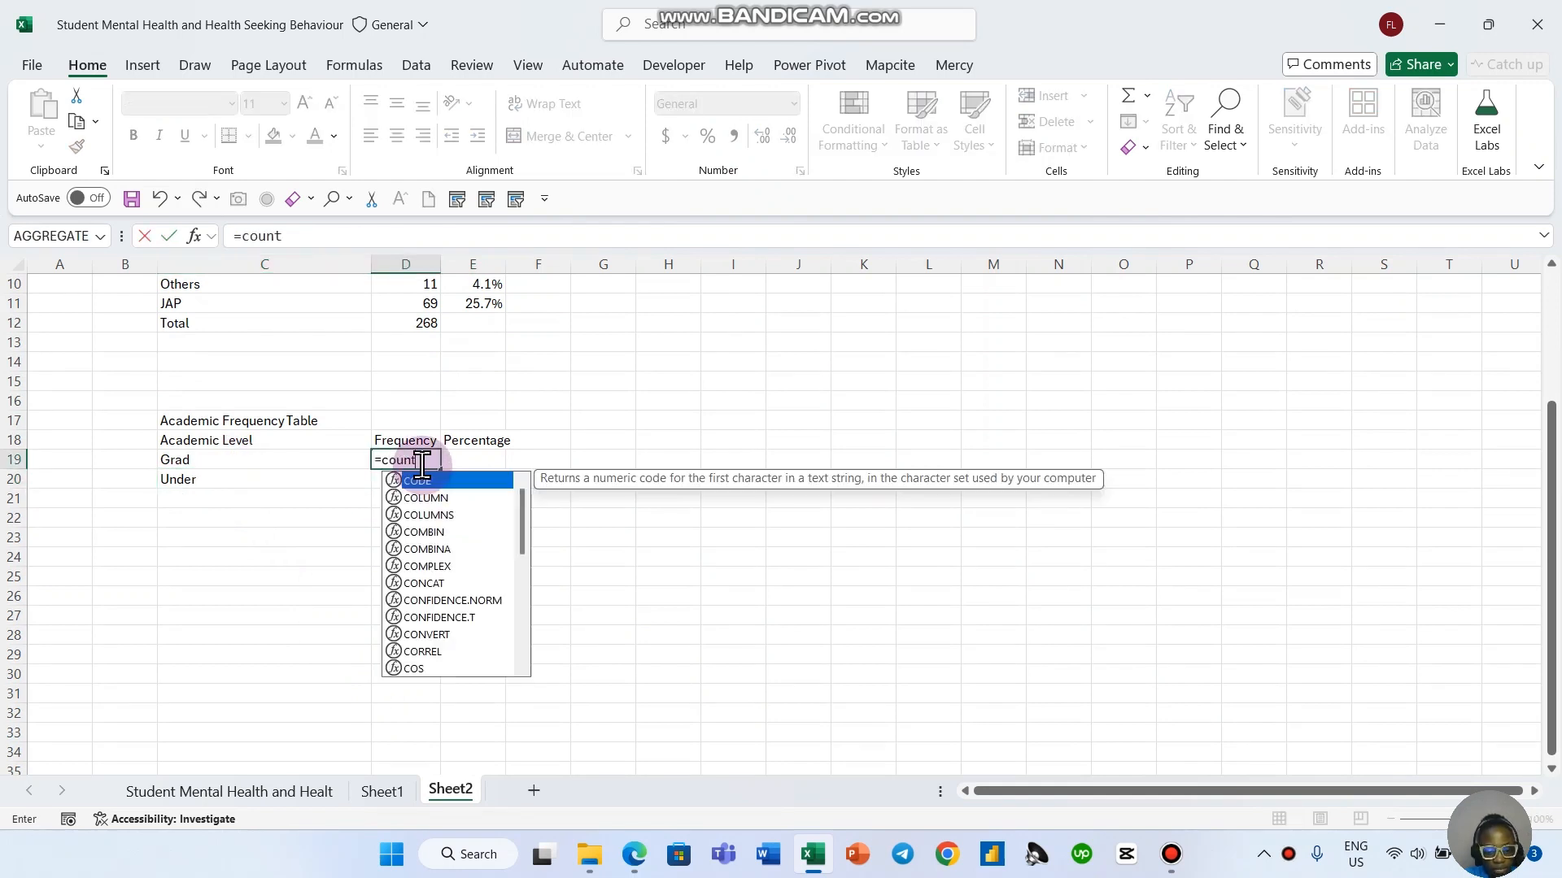
type("if")
key("Tab")
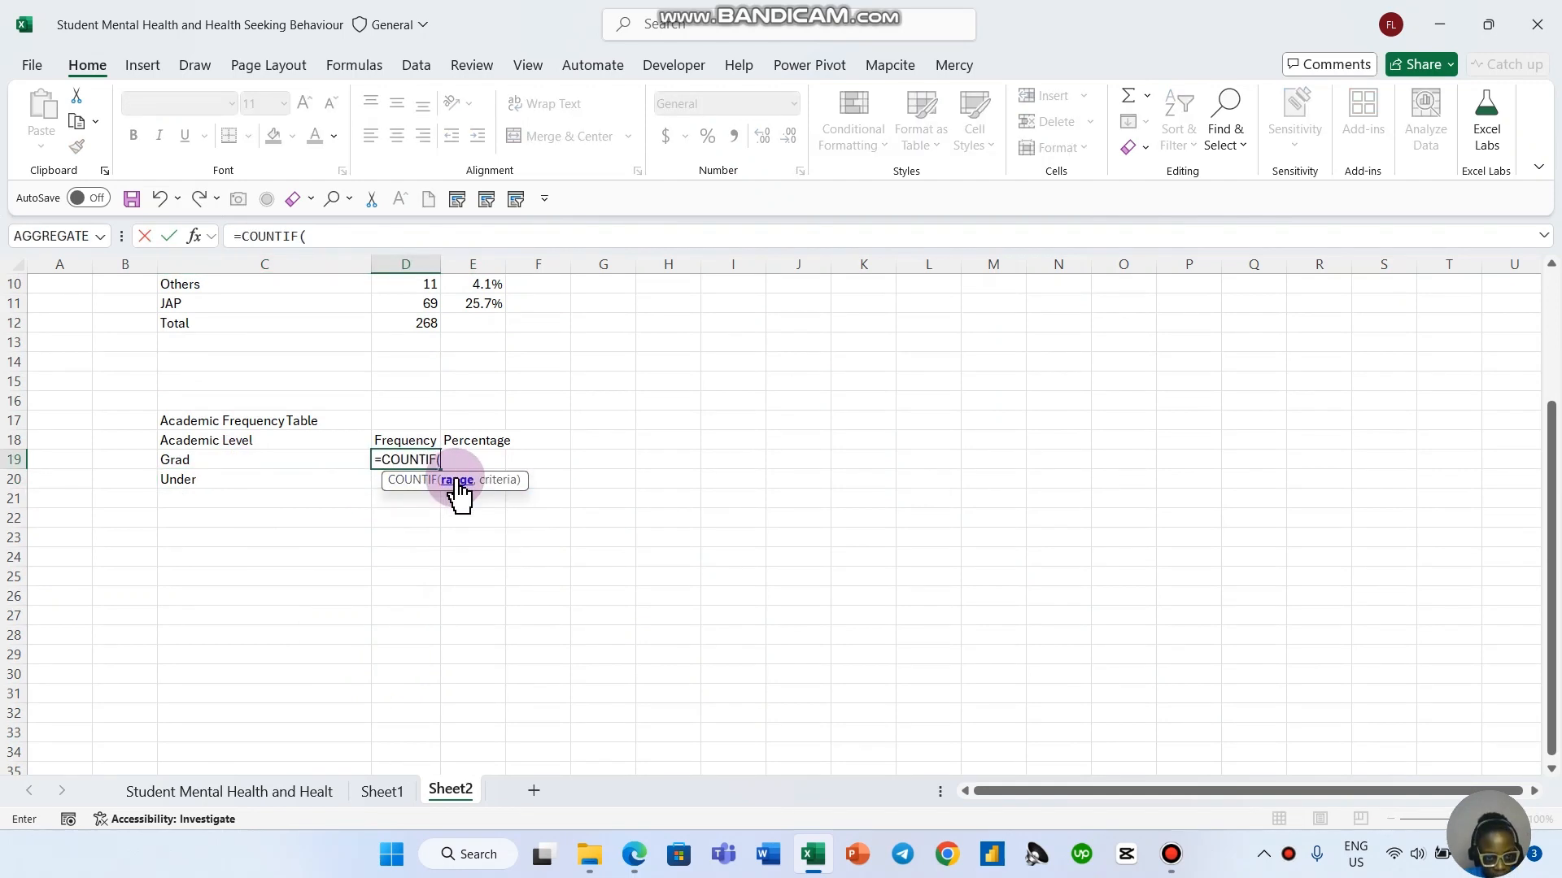
left_click(244, 793)
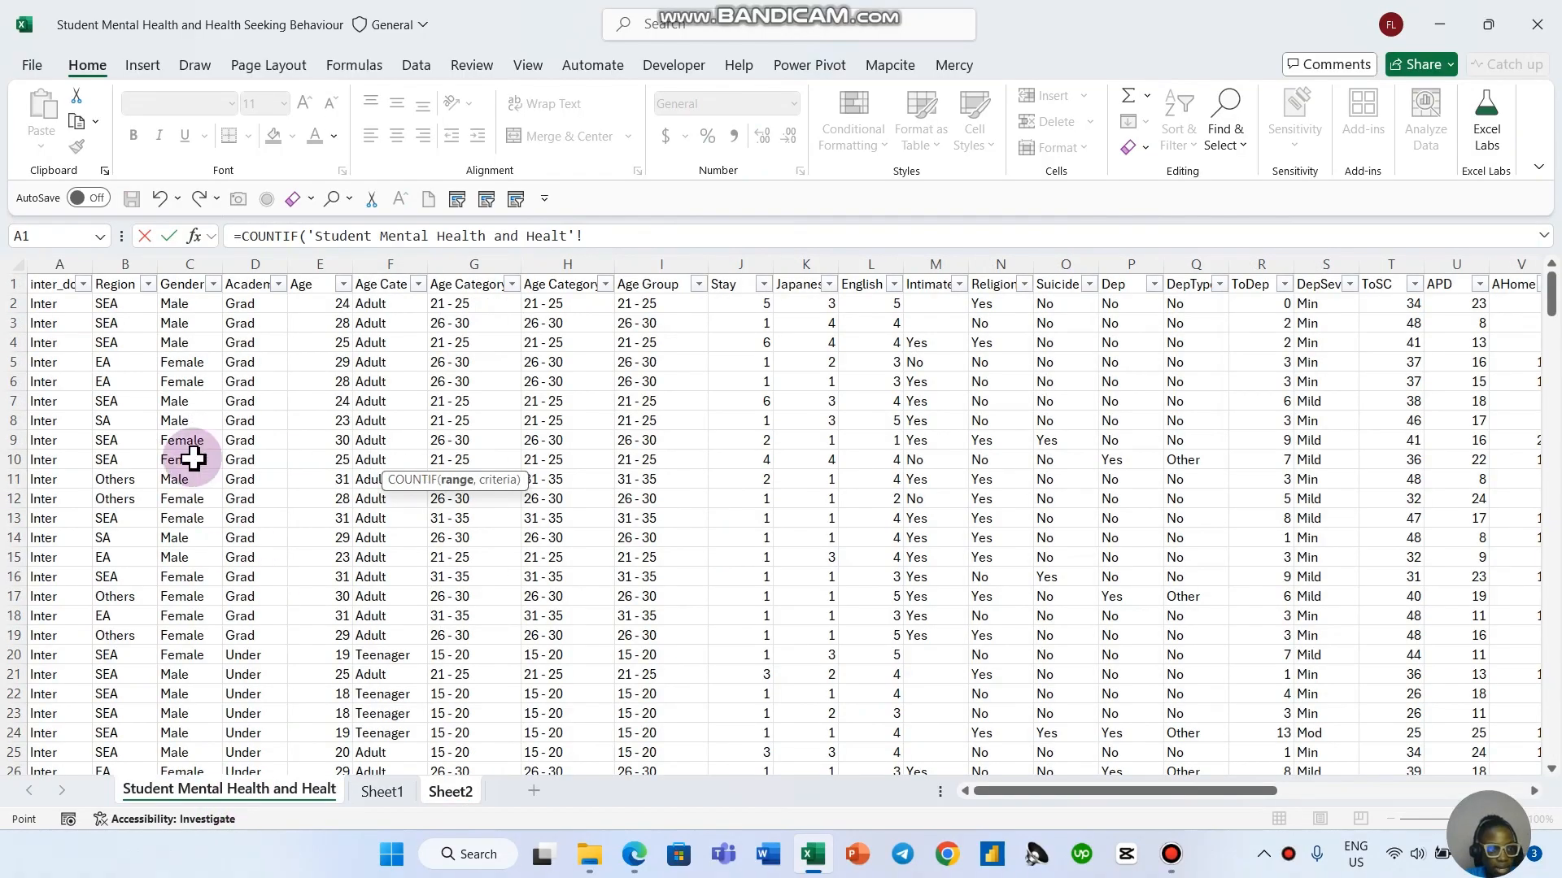
left_click(182, 415)
left_click(272, 401)
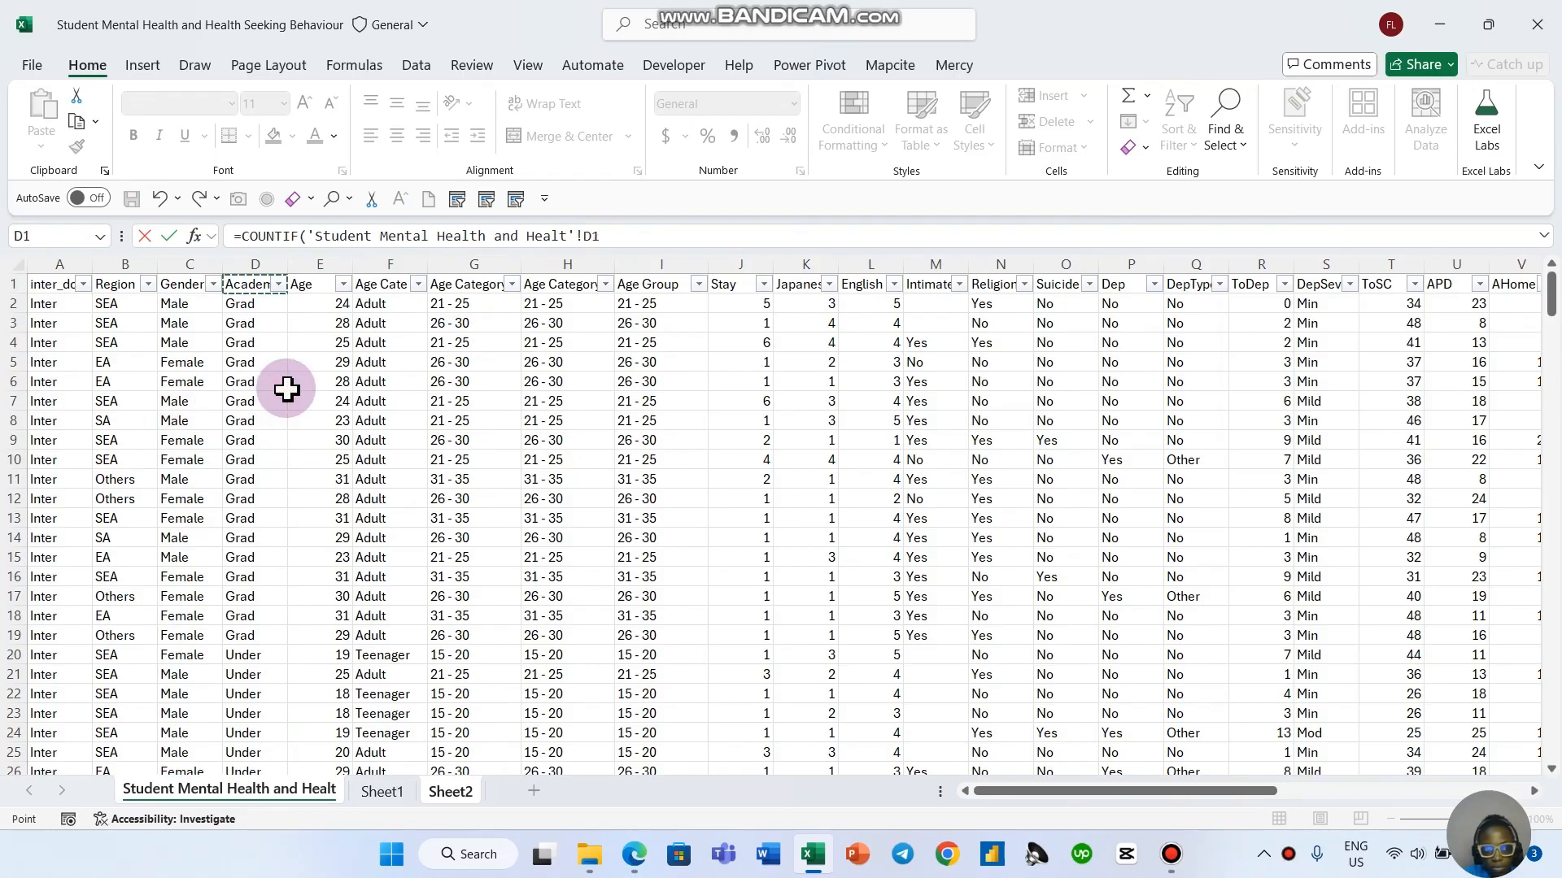
key("ctrl+shift+Down")
key("F4")
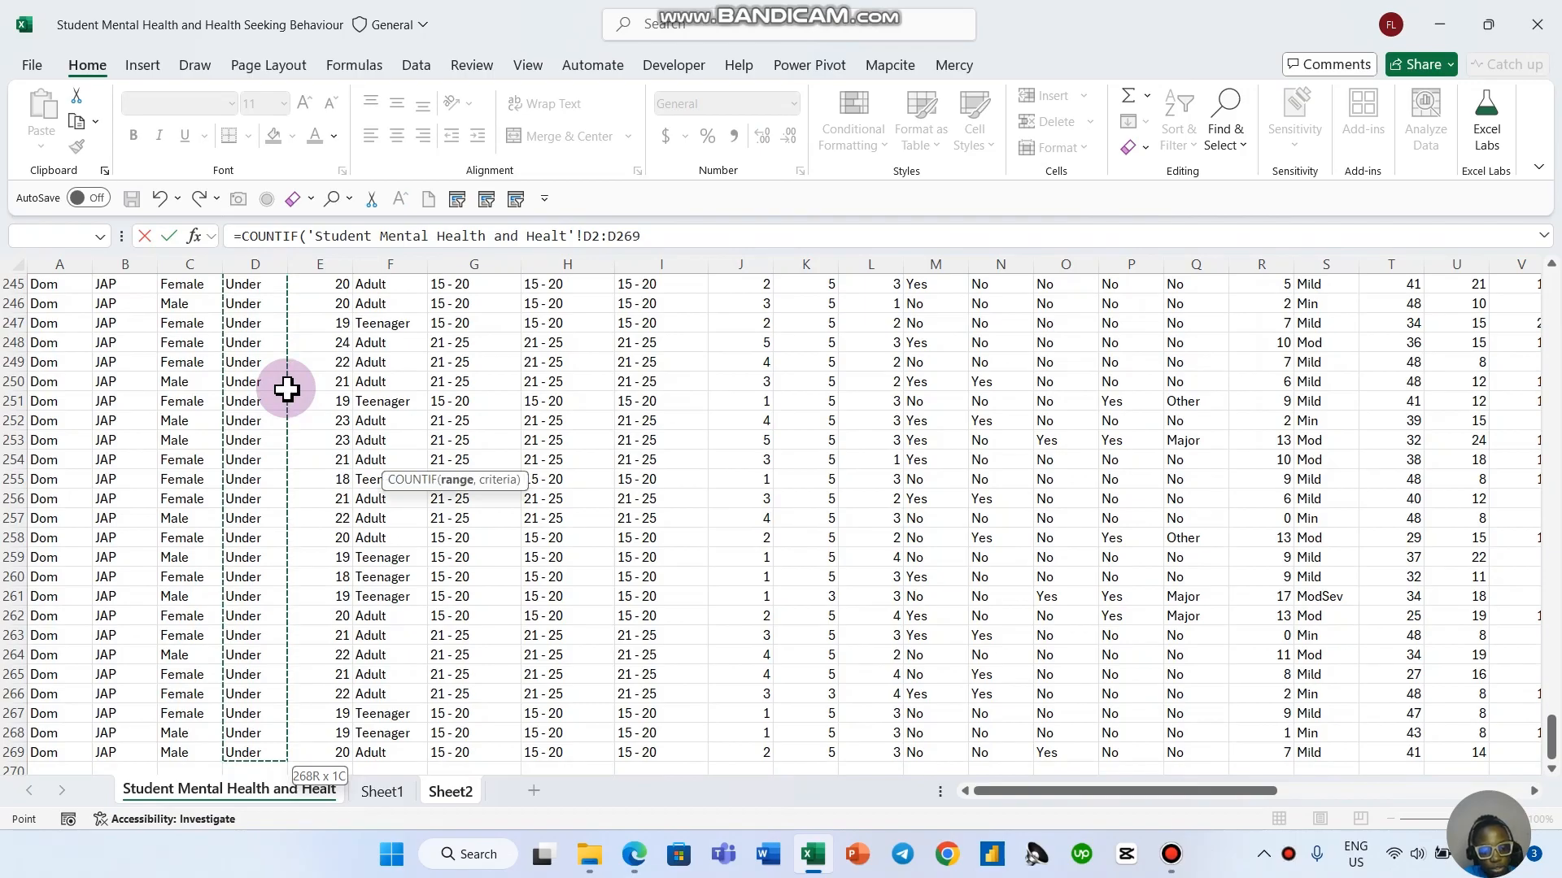
type(",")
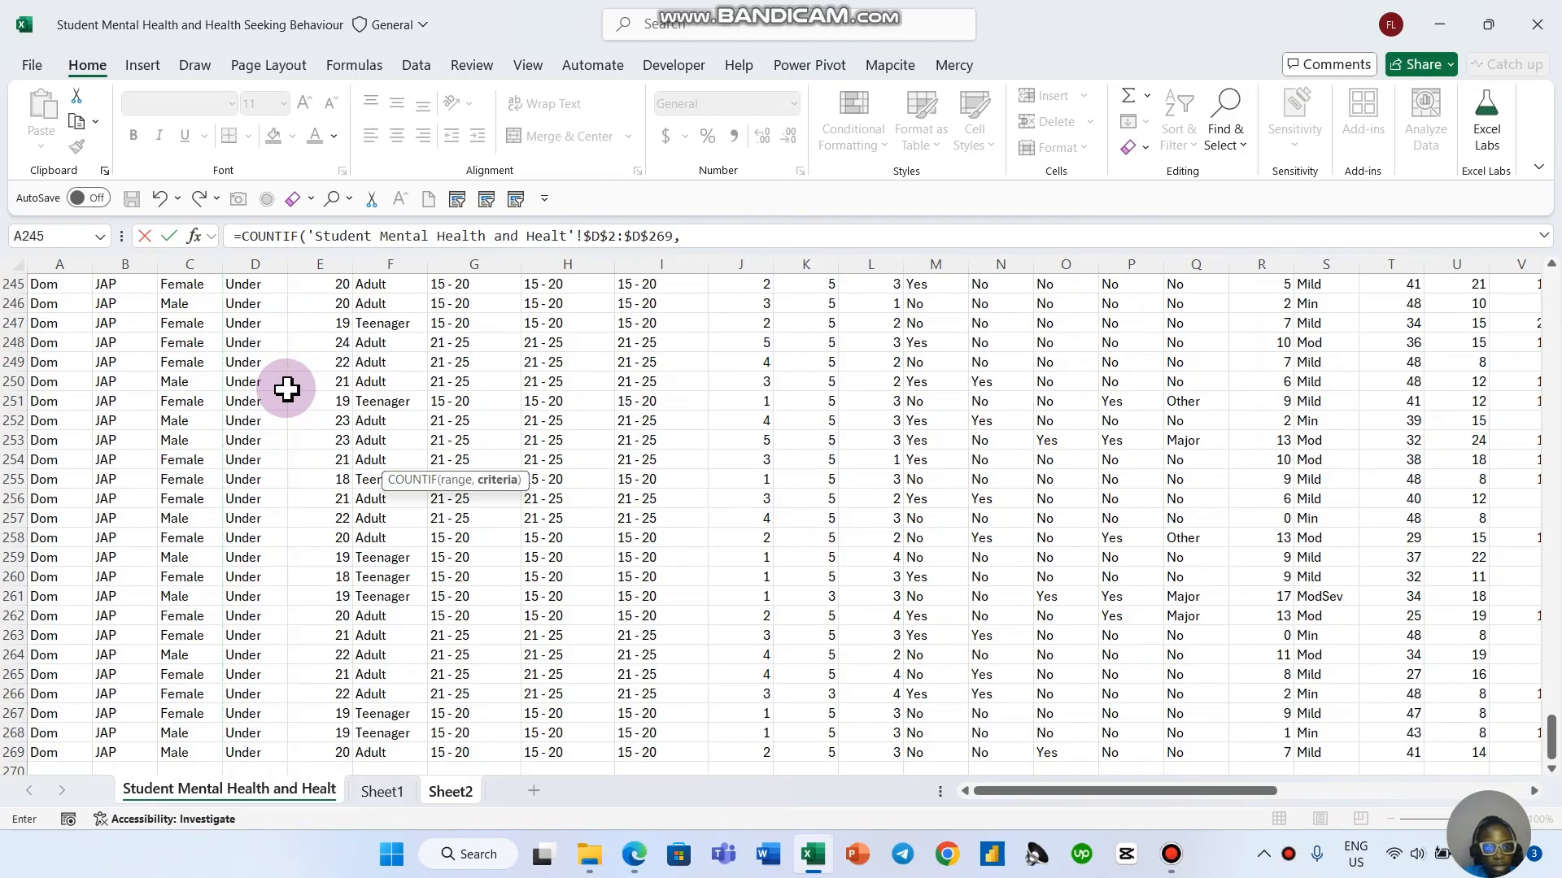
Step: Remove the stray Sheet2! reference from the D19 formula and complete it with the criterion "Grad"
left_click(450, 790)
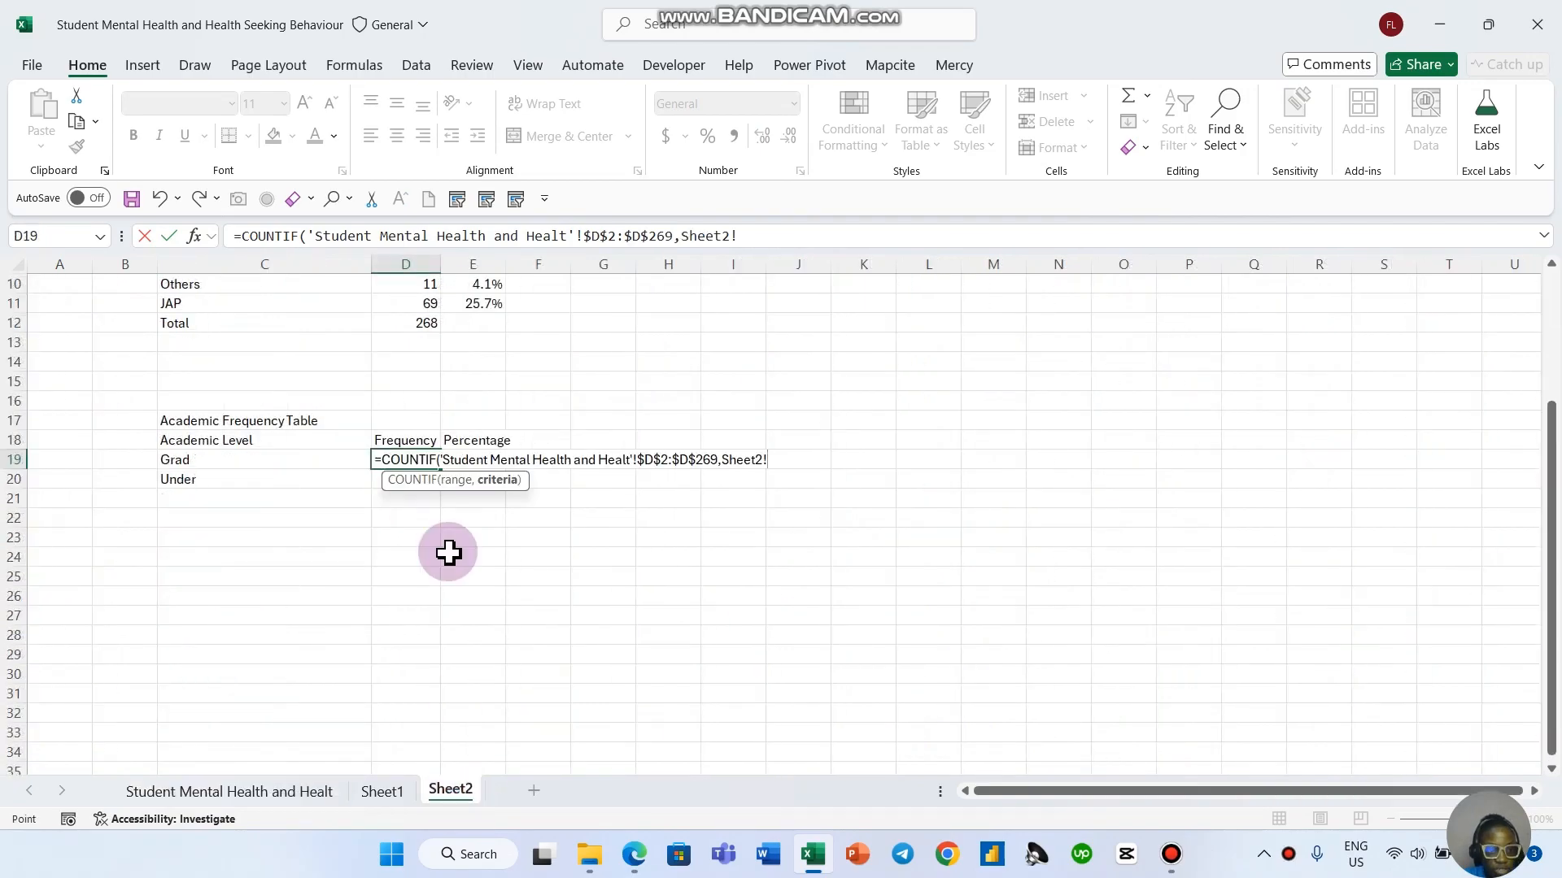
left_click(758, 239)
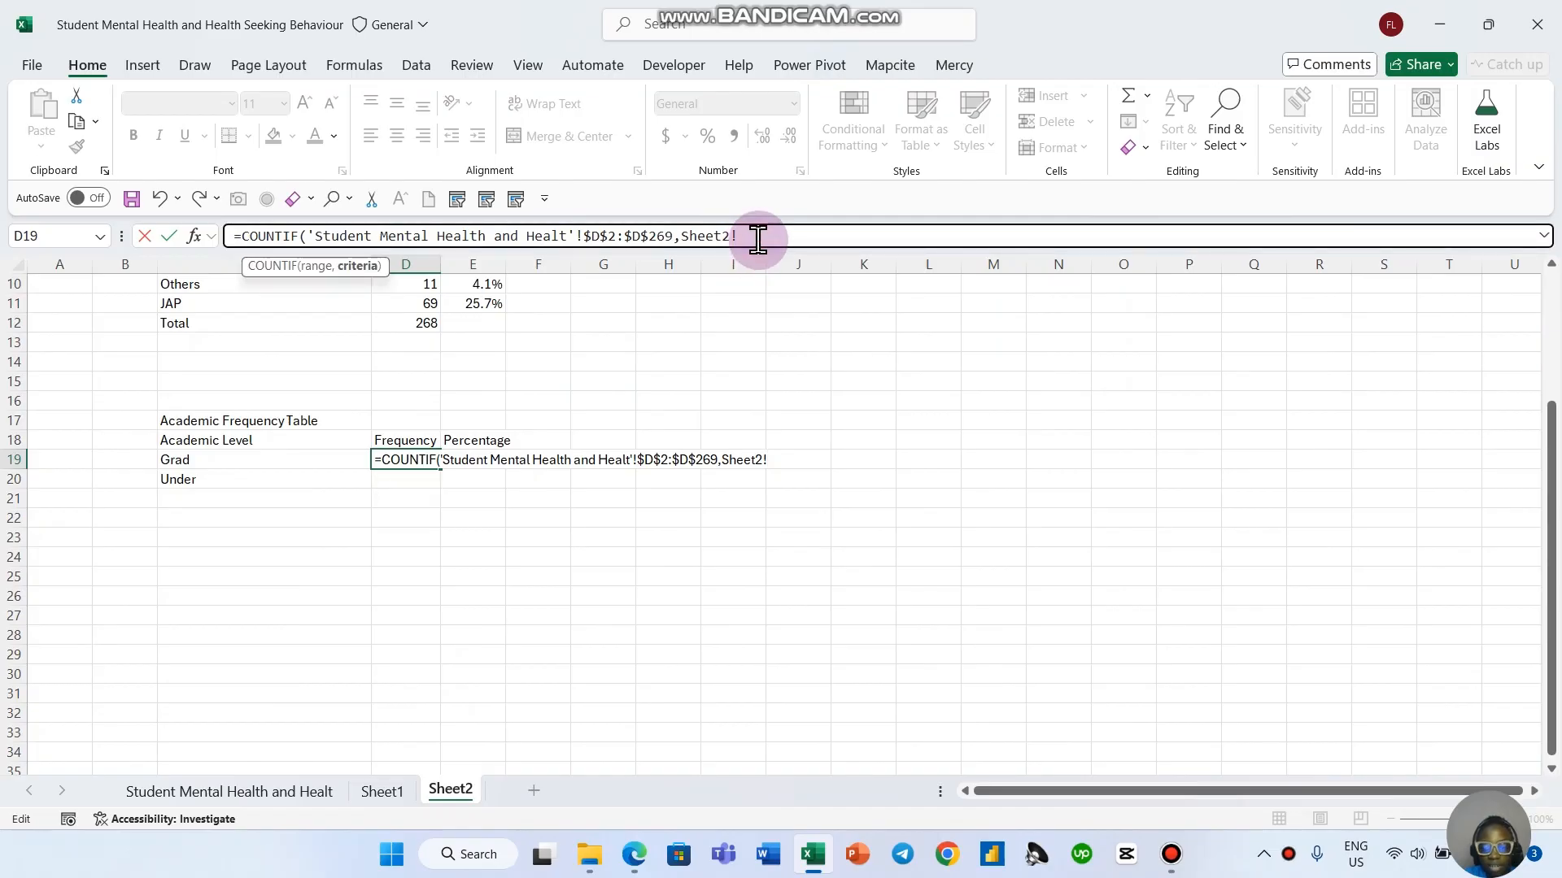
key("BackSpace")
key("BackSpace")
key("BackSpace")
key("BackSpace")
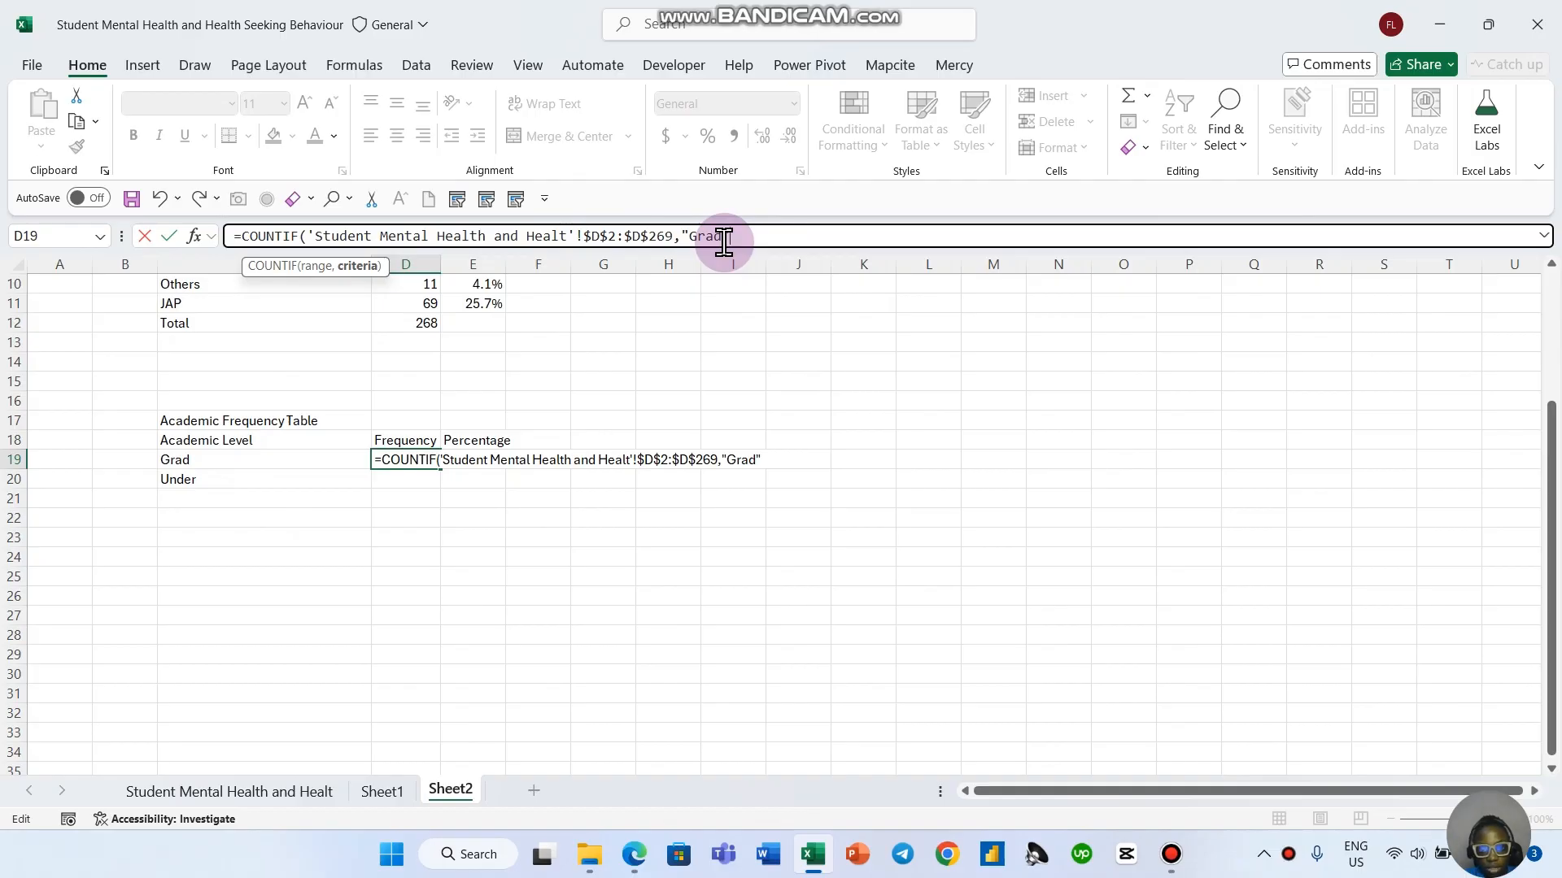
type(")")
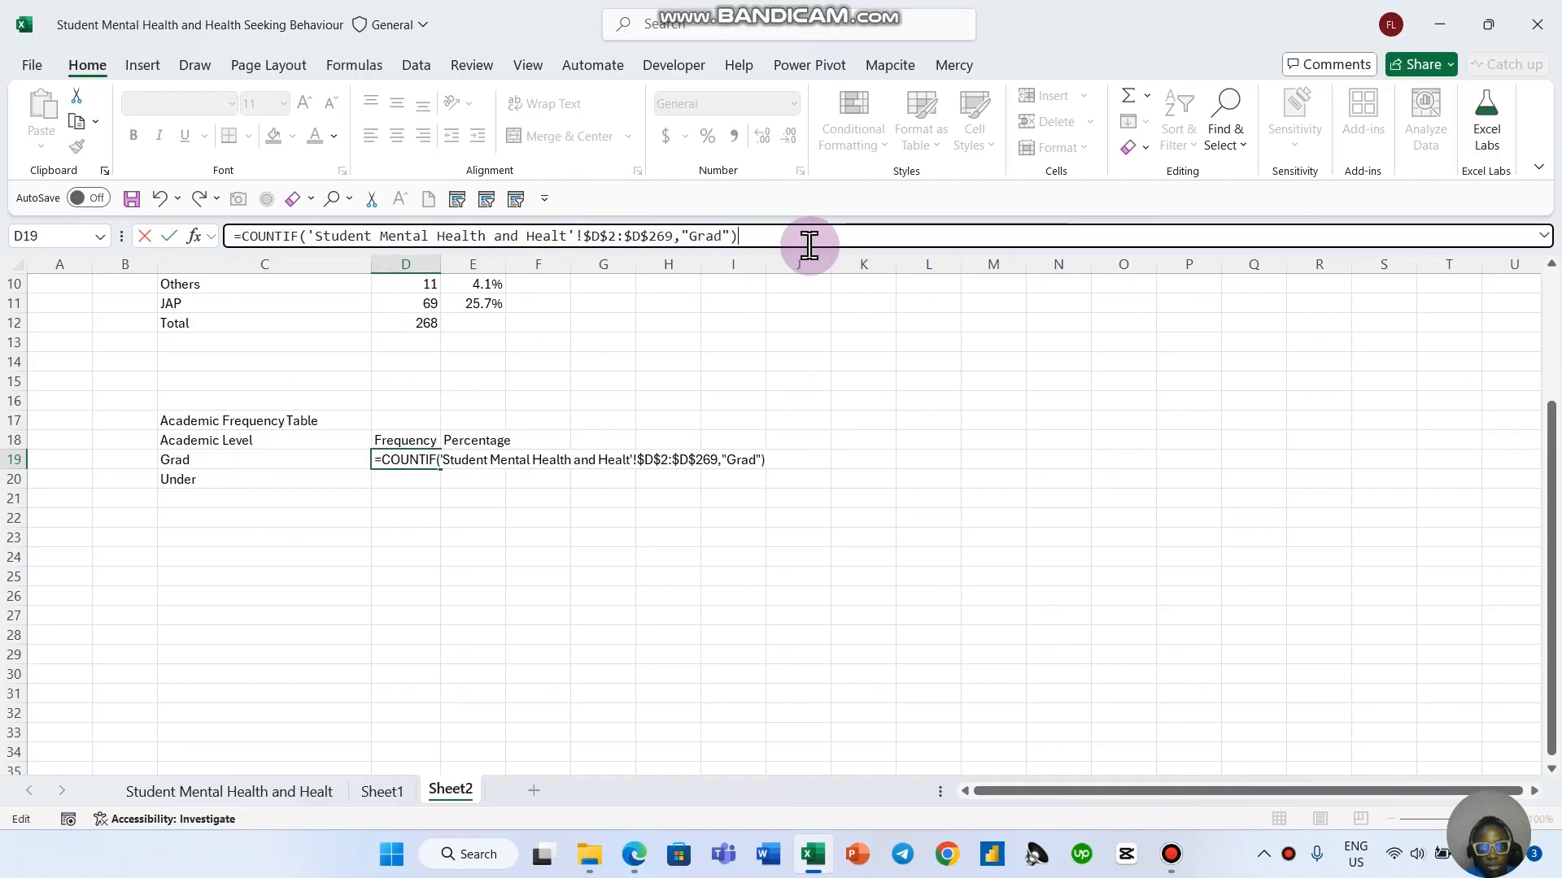
key("Return")
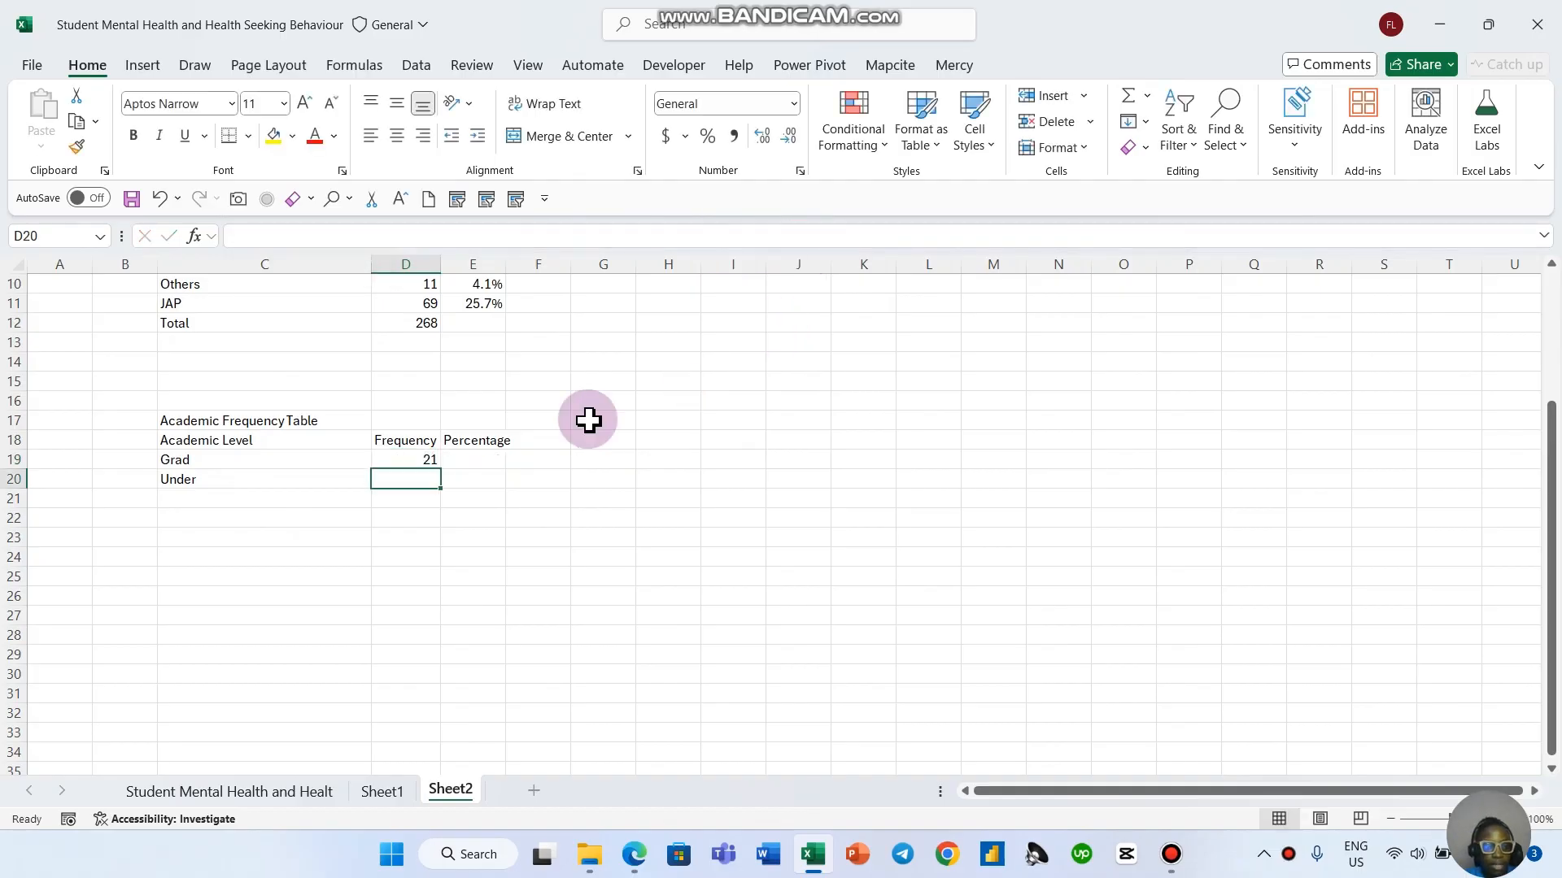
Step: Copy the COUNTIF formula text from D19 unchanged into D20
left_click(422, 458)
left_click_drag(756, 235, 624, 236)
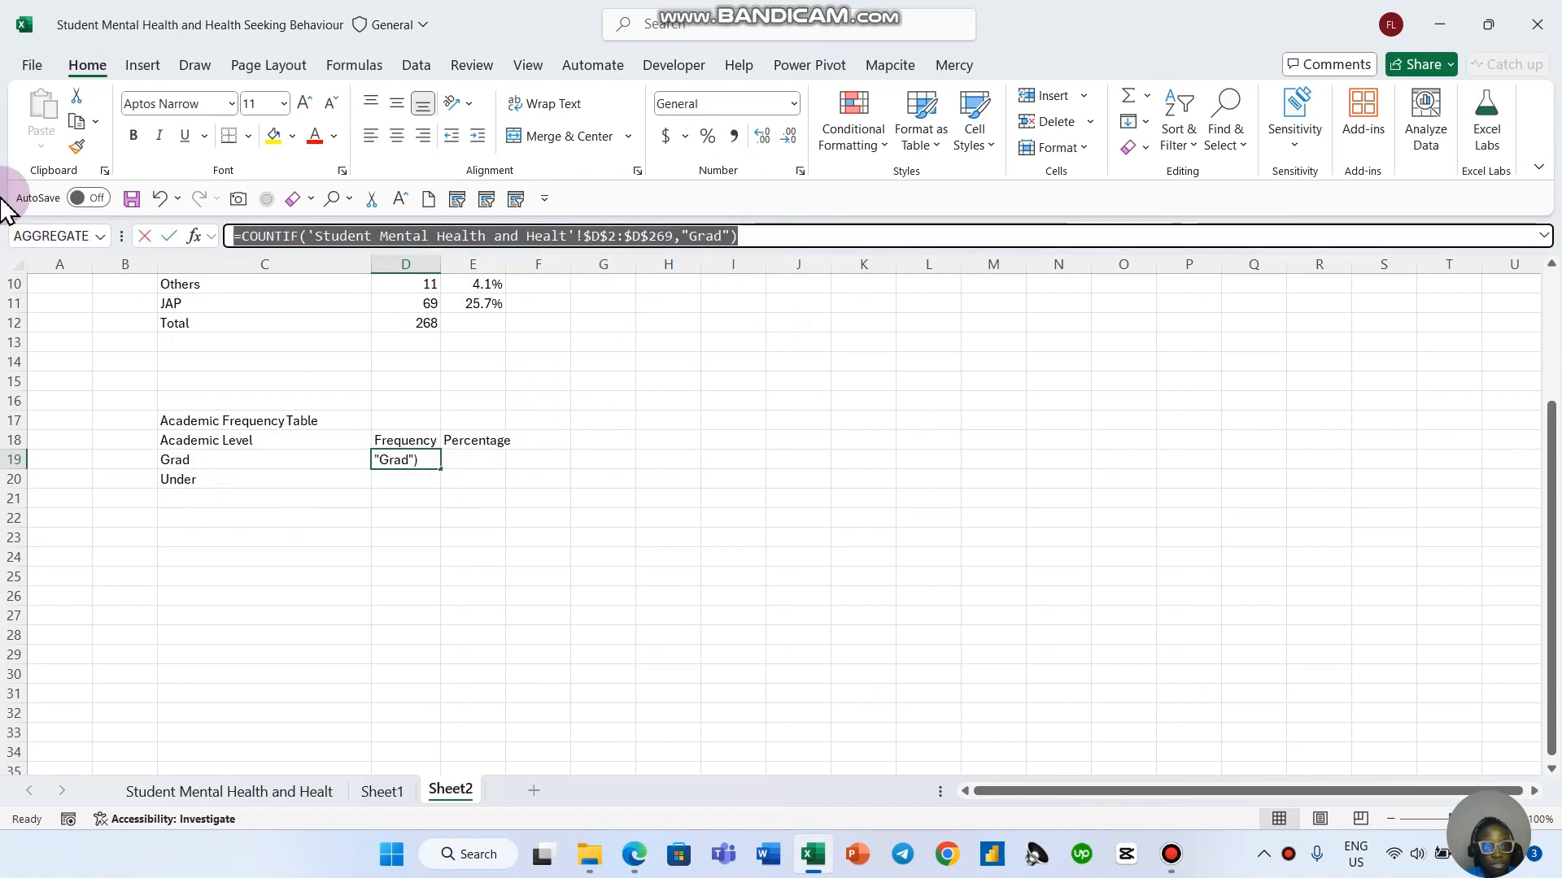
left_click(169, 236)
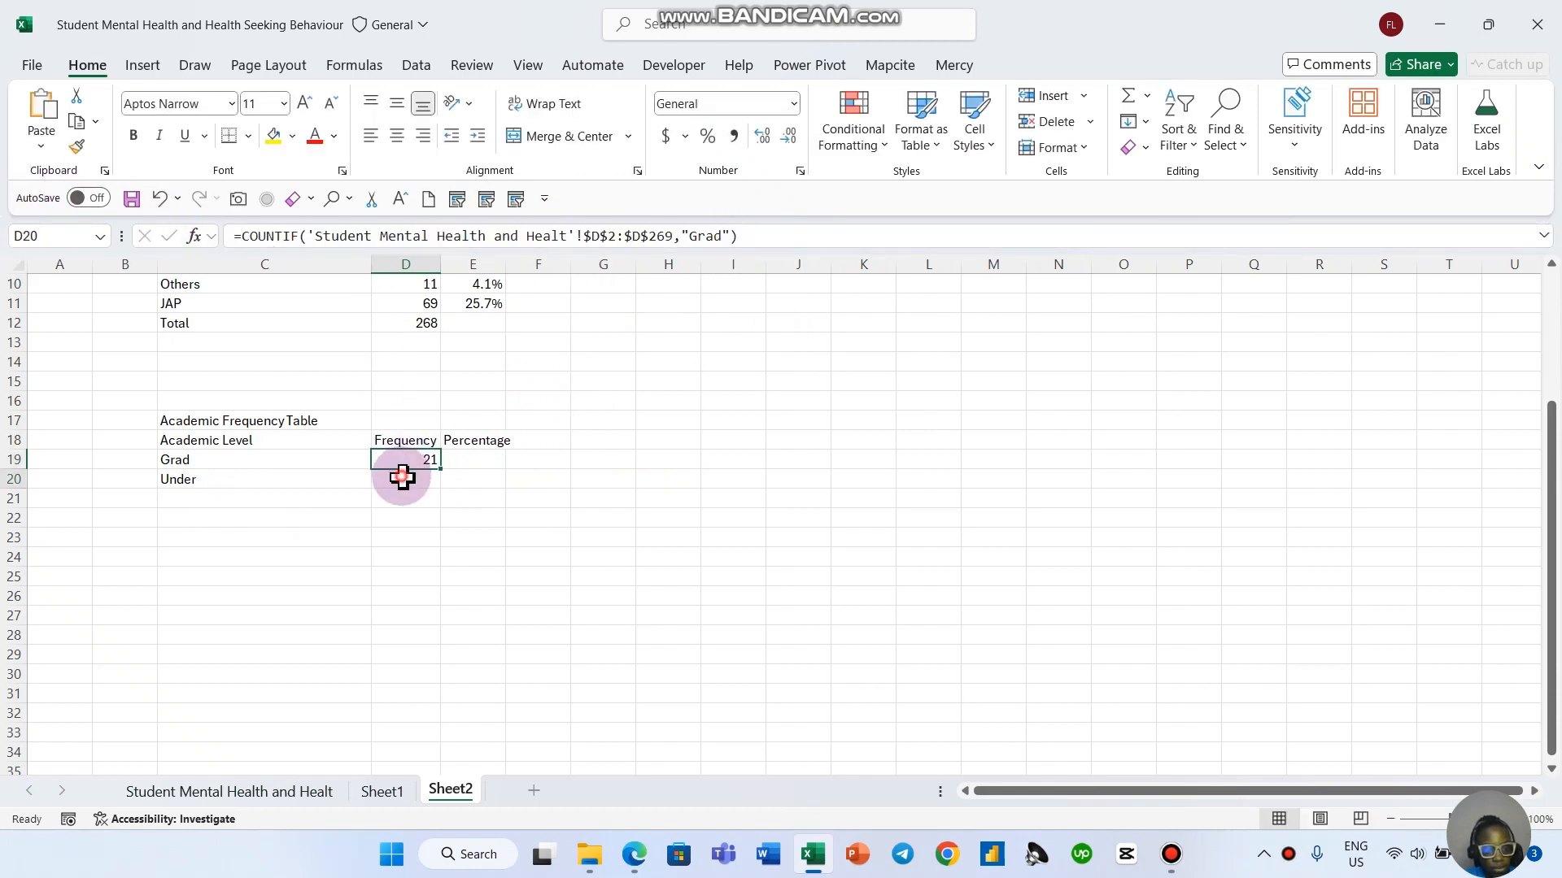
left_click(402, 477)
key("ctrl+v")
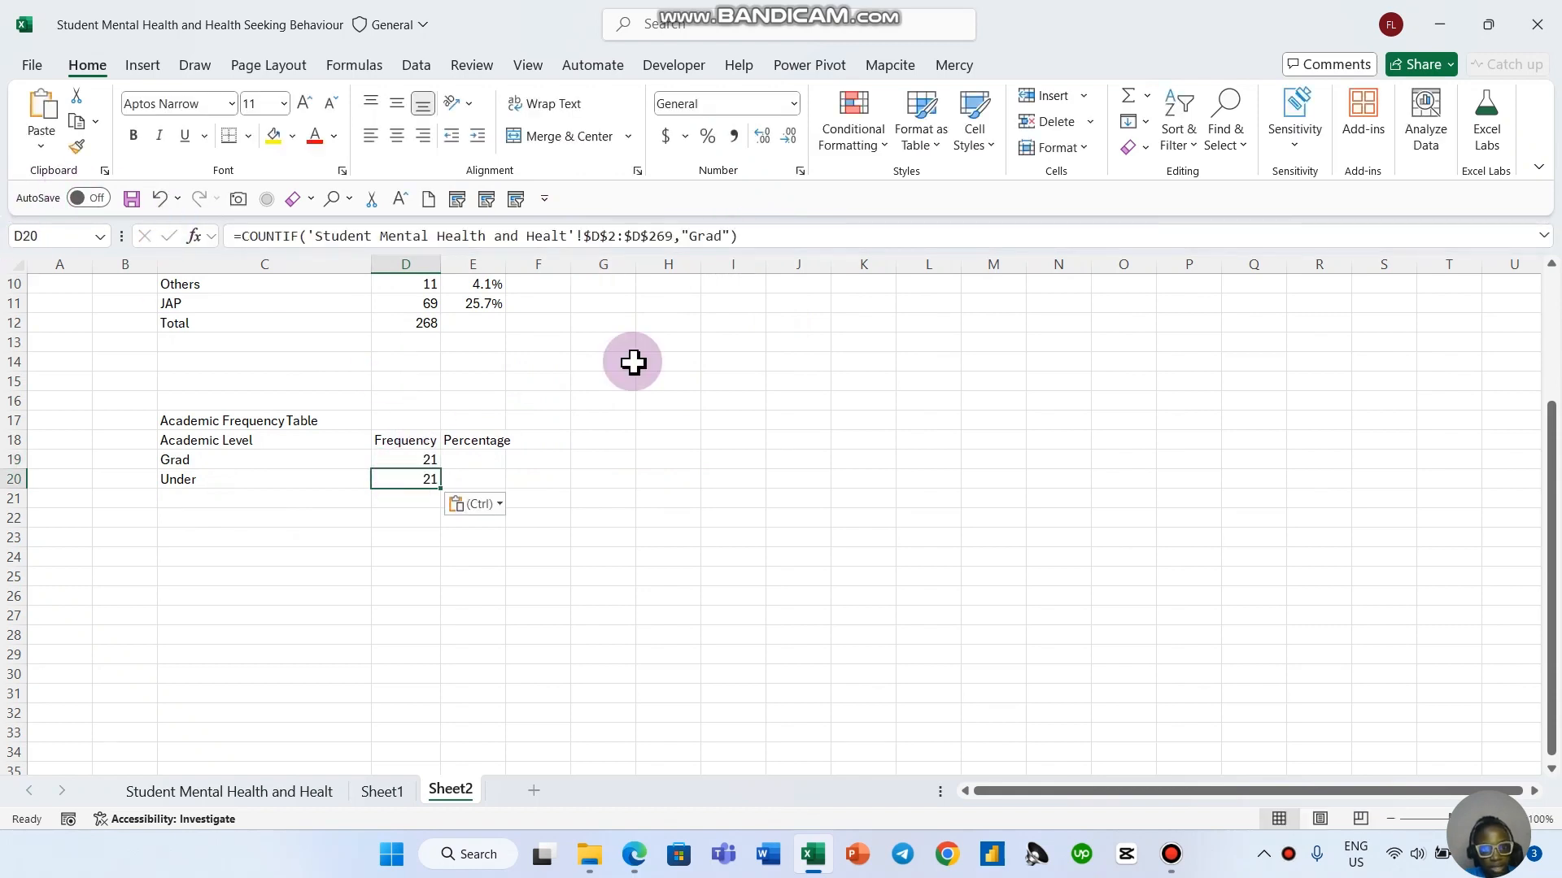
Step: Change the criterion of the COUNTIF formula in D20 to "Under"
left_click(719, 235)
key("Return")
key("Return")
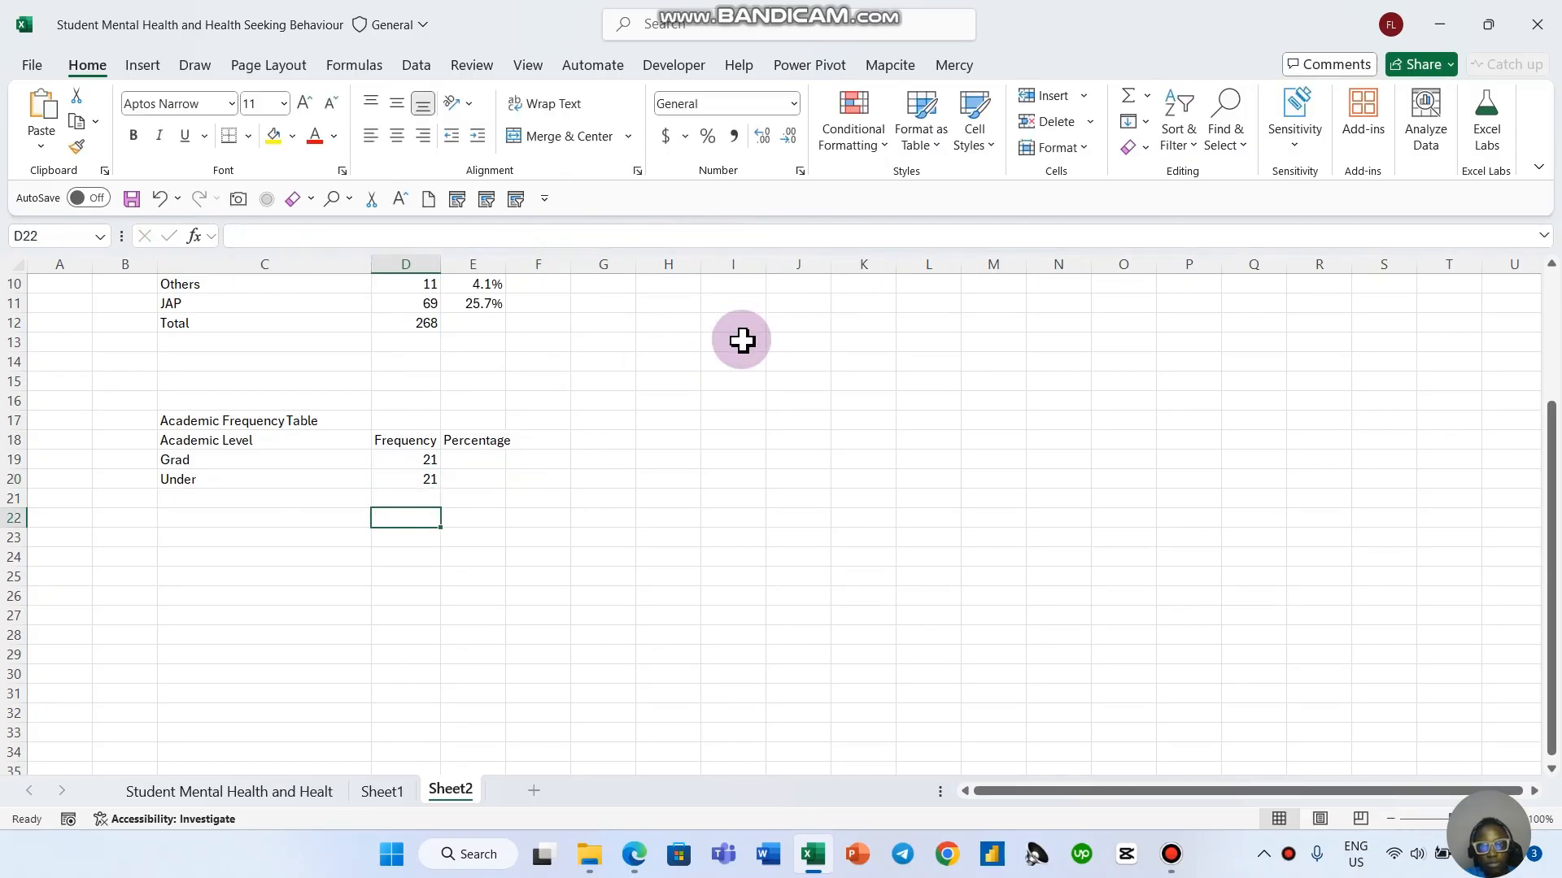
left_click(411, 480)
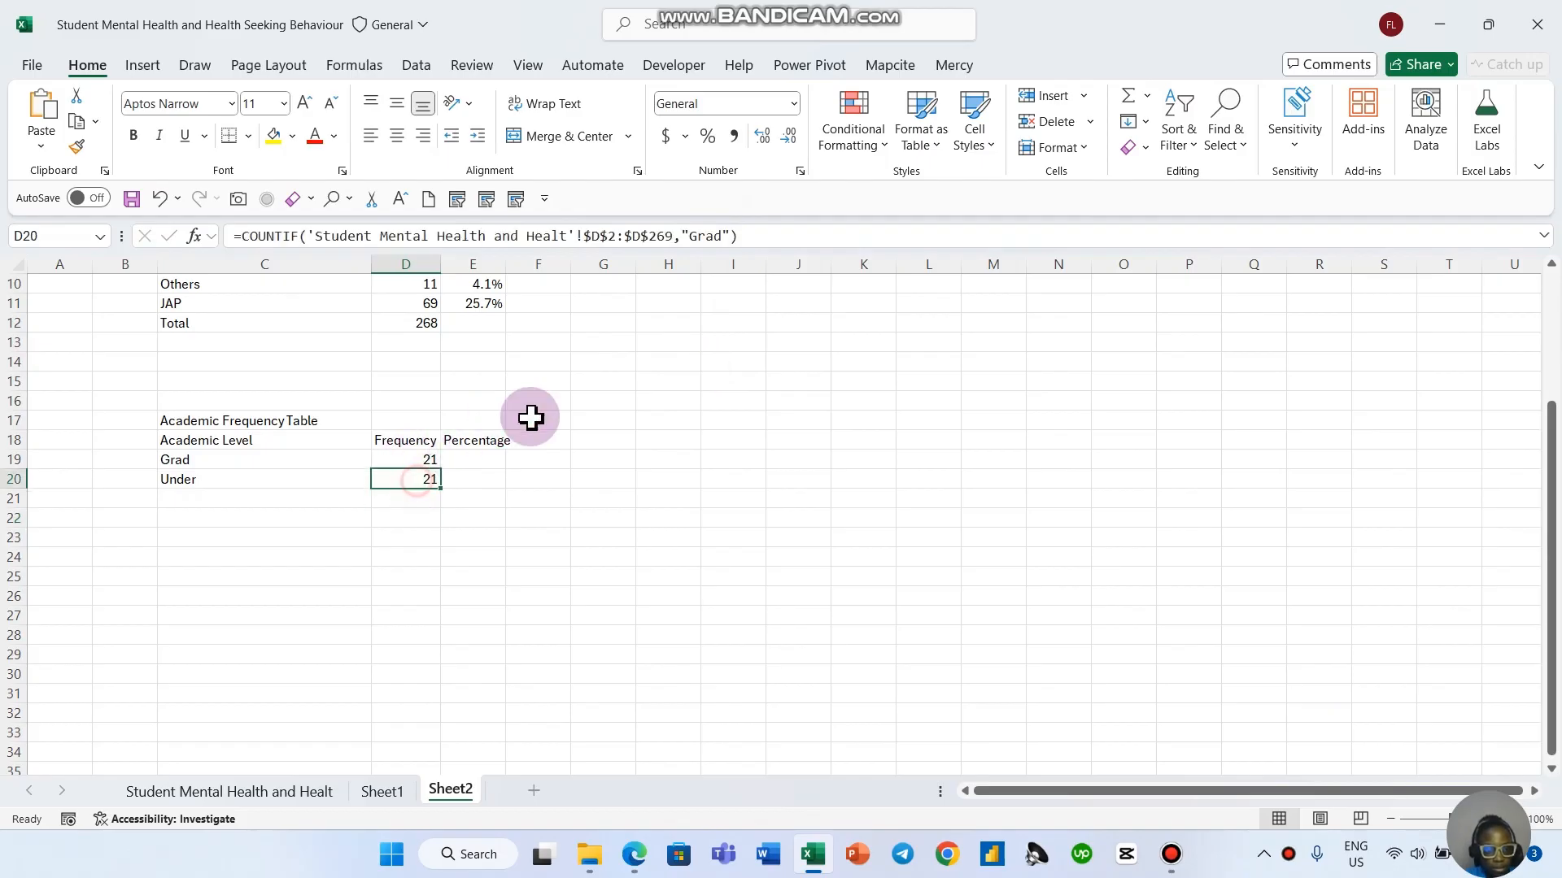
left_click(720, 236)
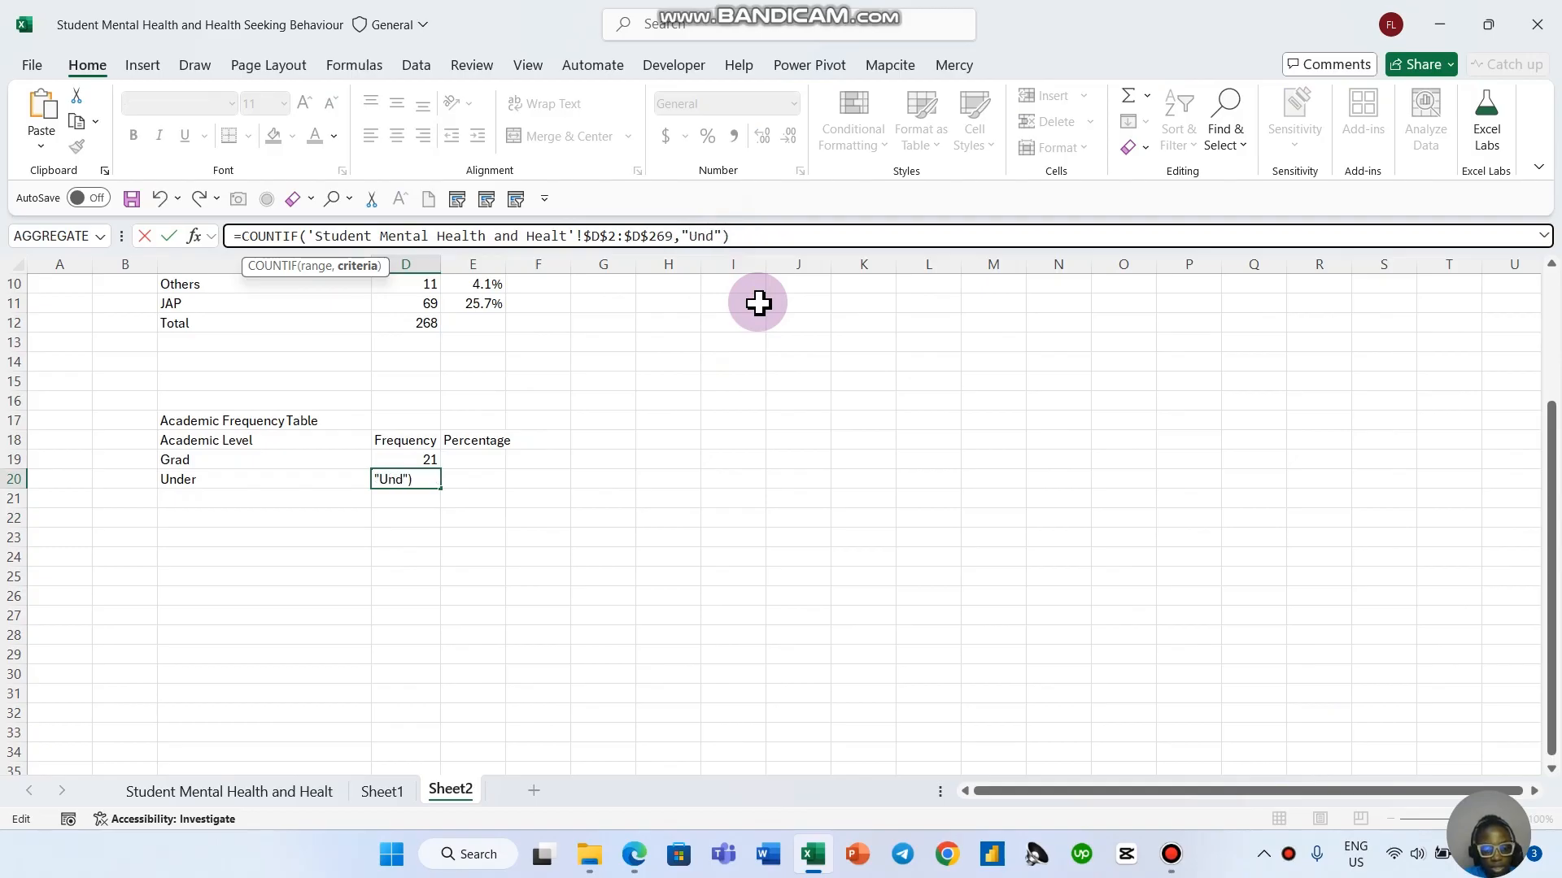
type("Under")
key("Return")
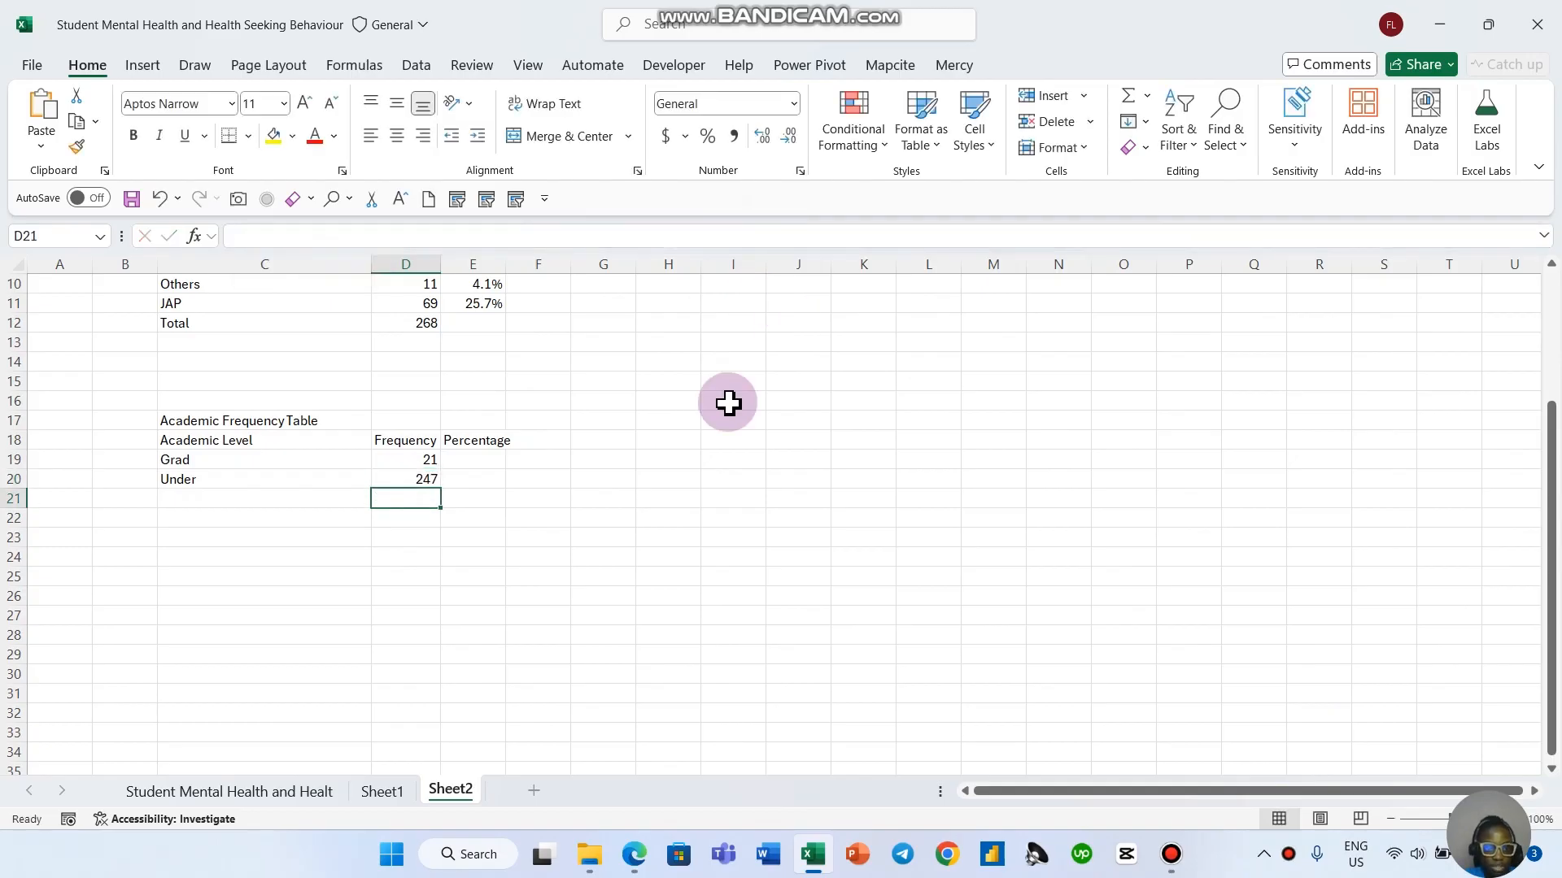
Step: Enter the Grad percentage formula =D19/268 in E19
left_click(485, 458)
type("=")
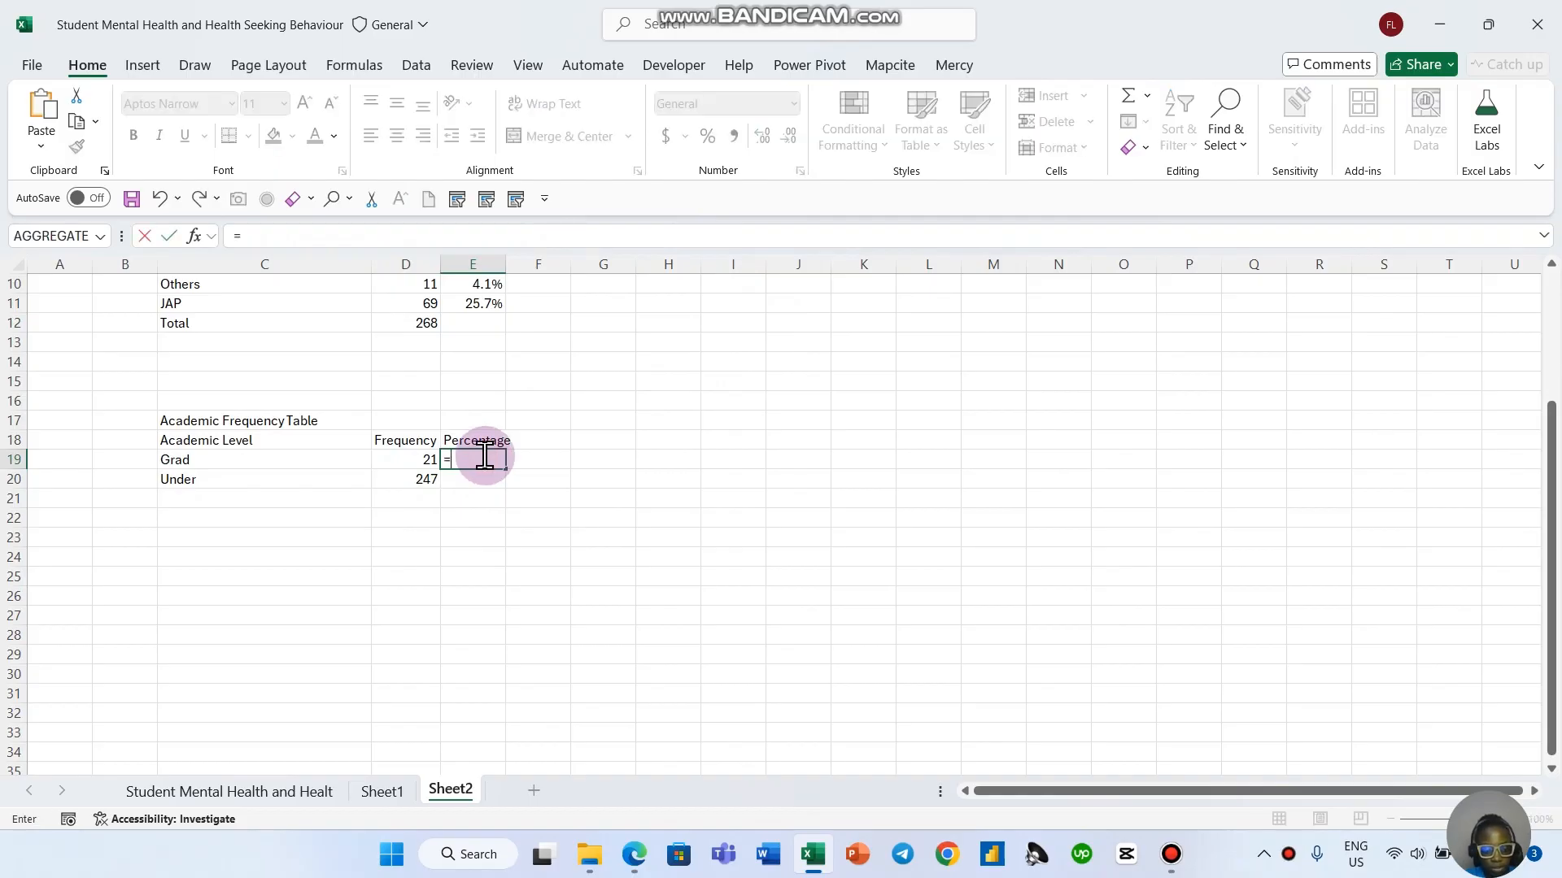
left_click(435, 458)
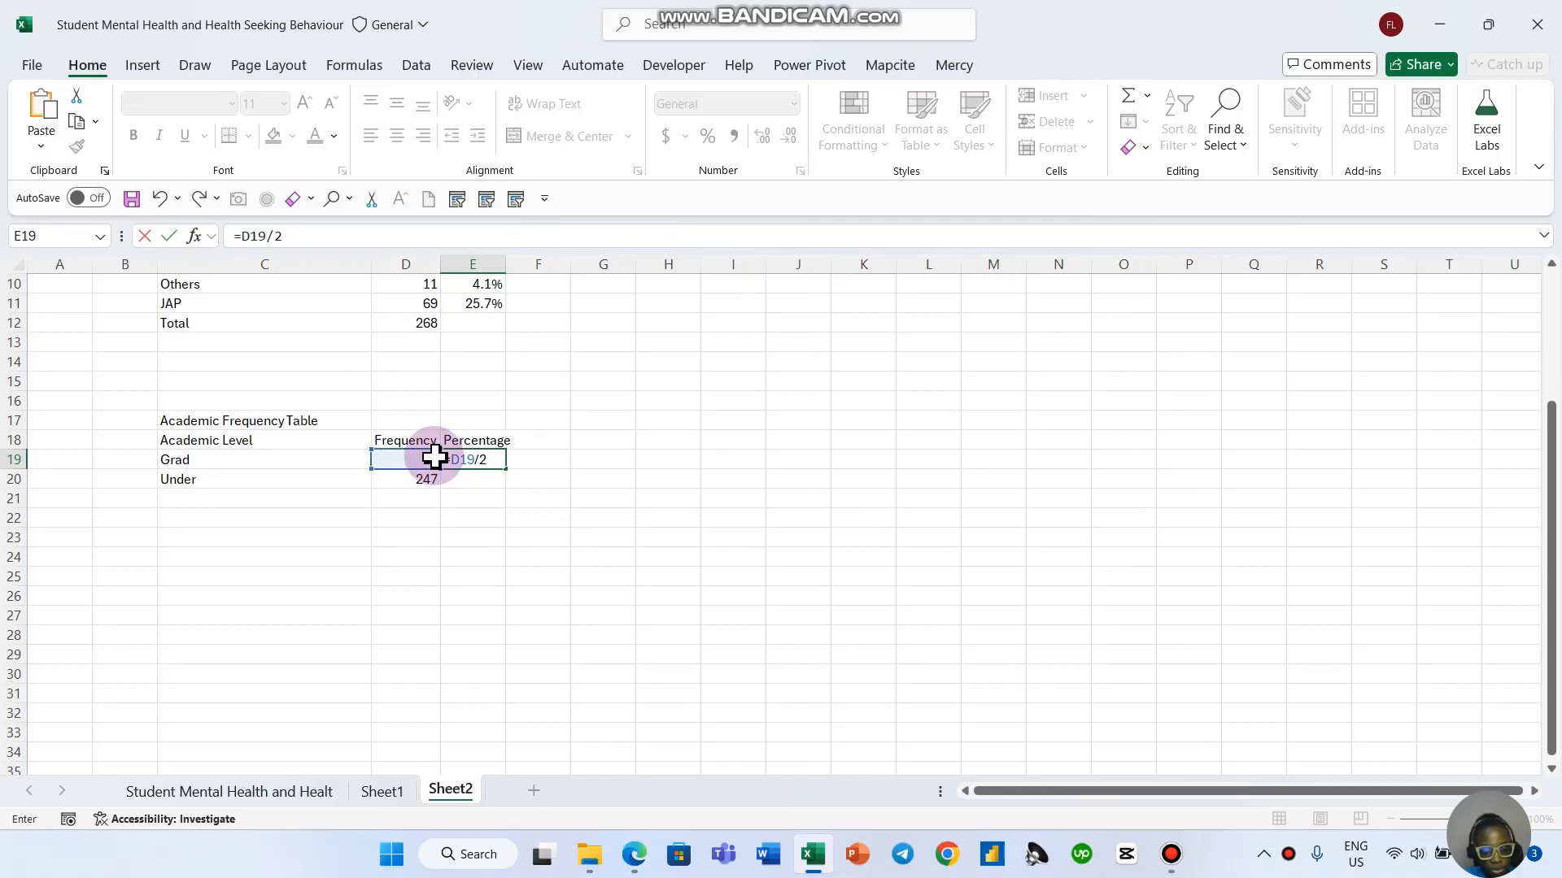
key("Return")
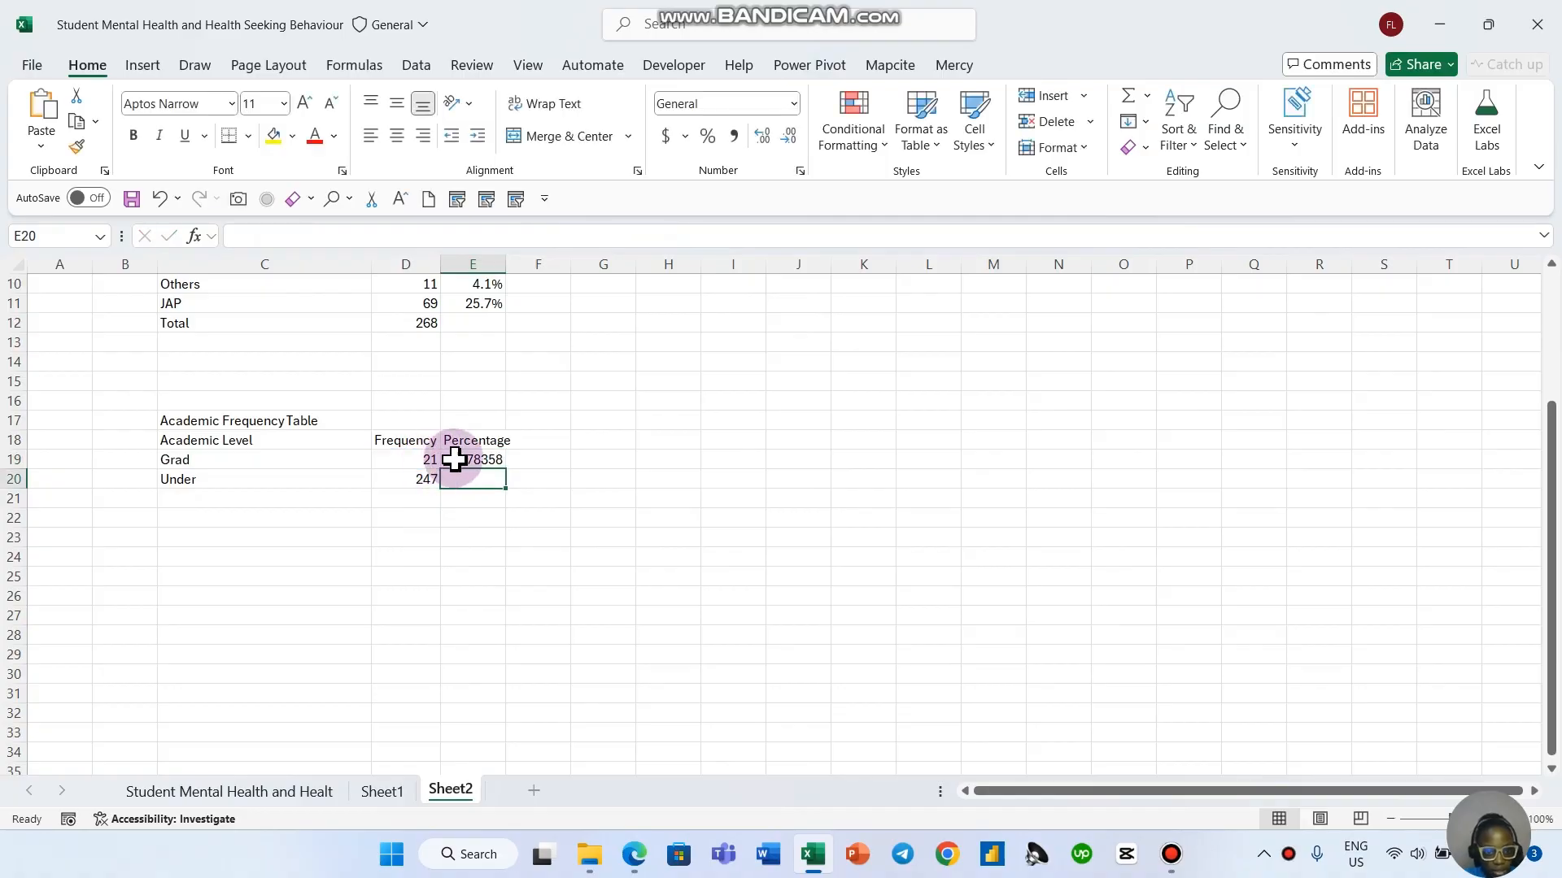
Step: Fill the E19 formula down to E20 and format both cells as percentages with one decimal place
left_click(456, 459)
left_click_drag(506, 465, 505, 484)
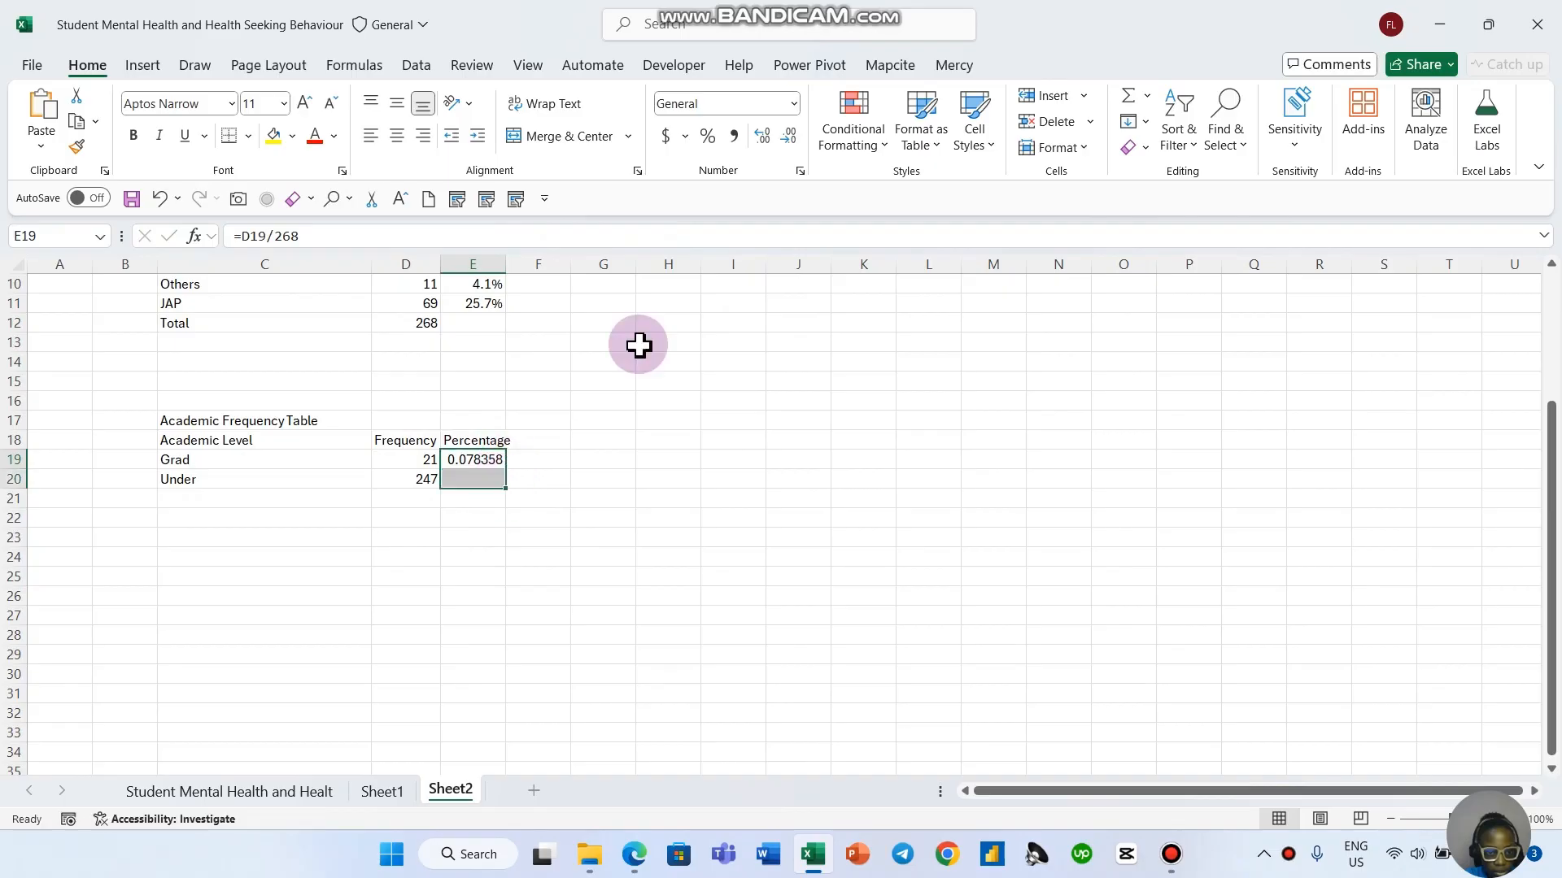
left_click(724, 140)
left_click(760, 138)
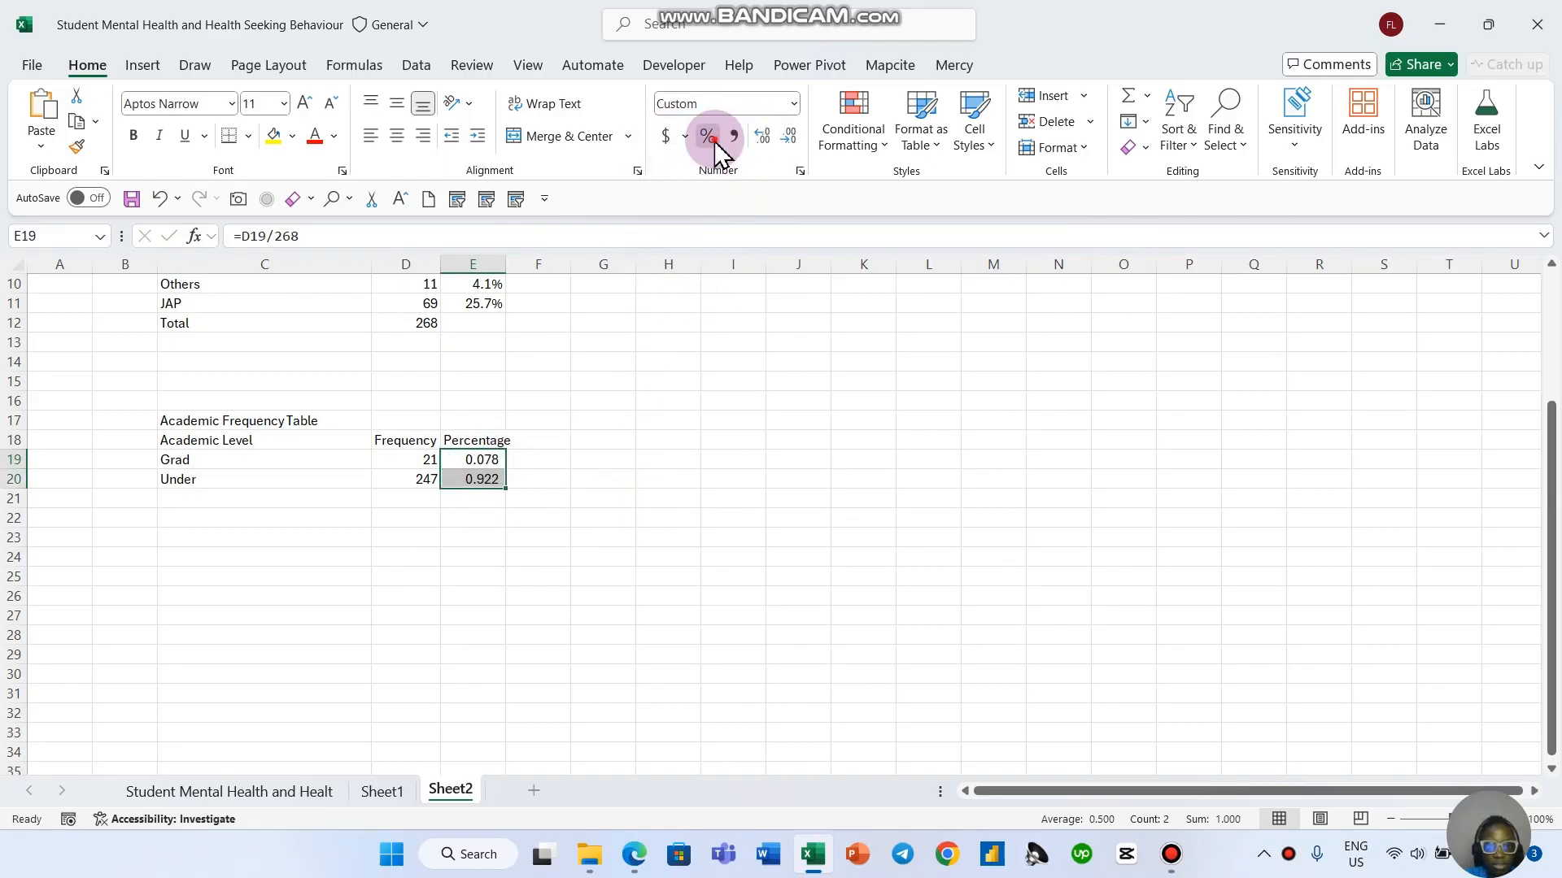
left_click(656, 535)
scroll(655, 534, "up", 3)
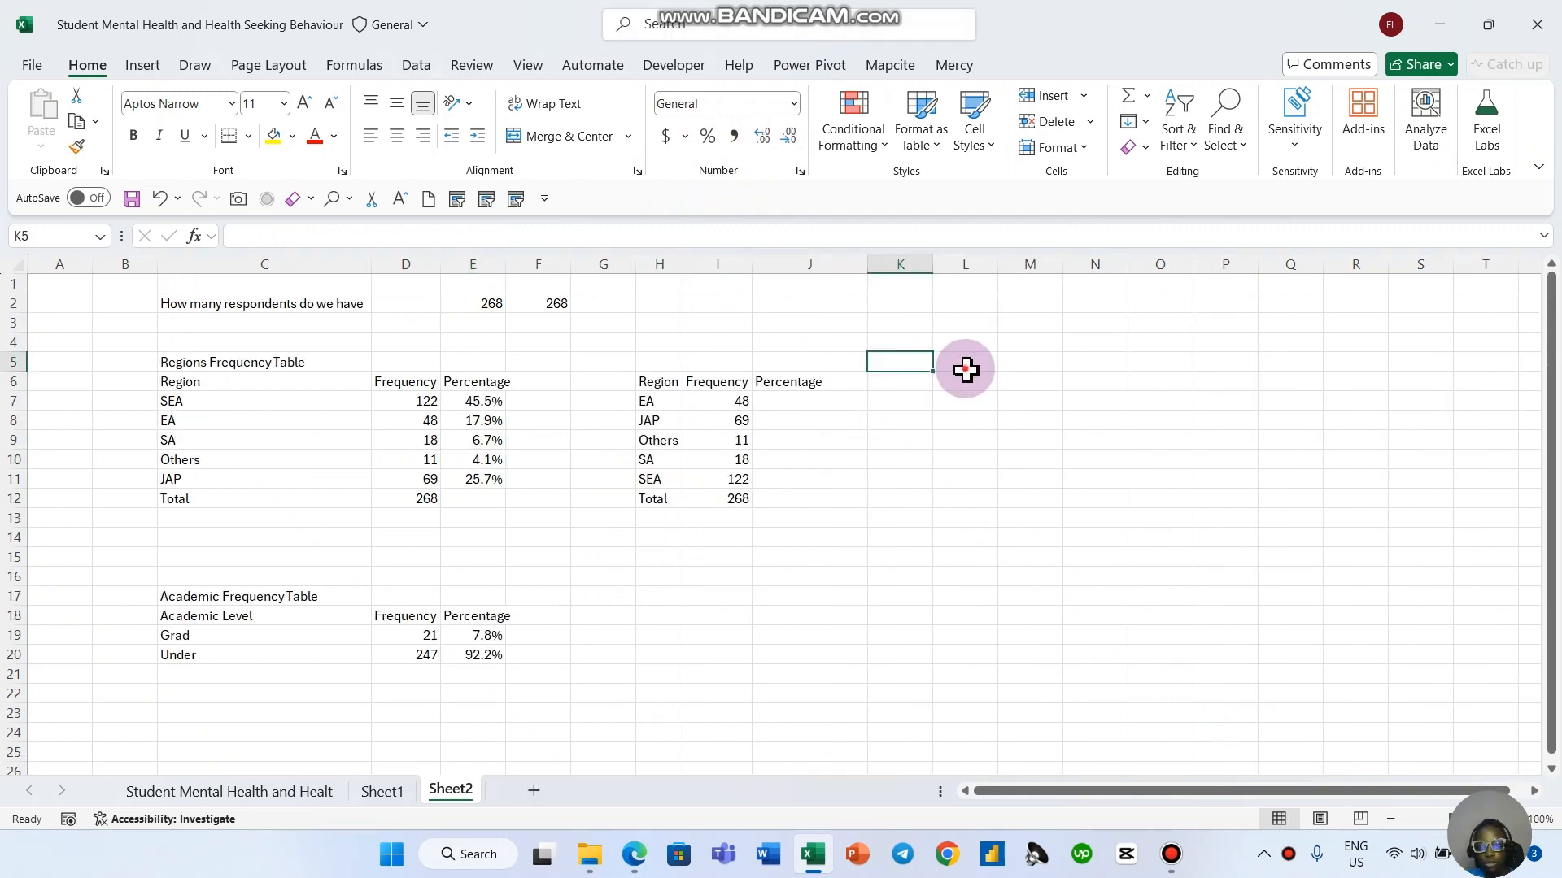
Step: Select the entire data range on the Student Mental Health and Healt sheet
left_click(962, 363)
left_click(301, 794)
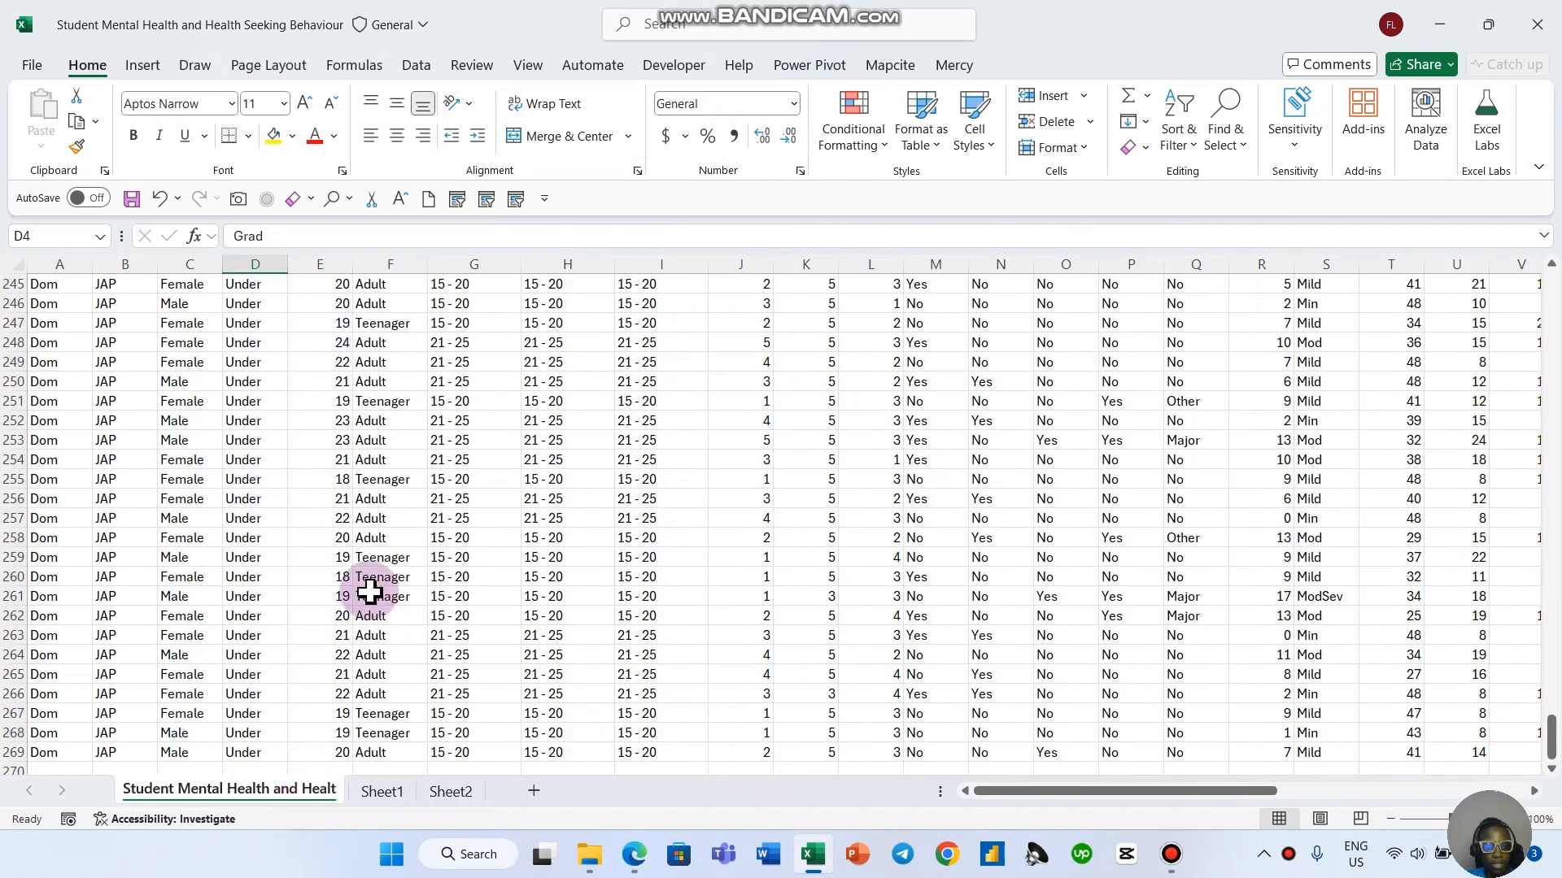
scroll(495, 540, "up", 20)
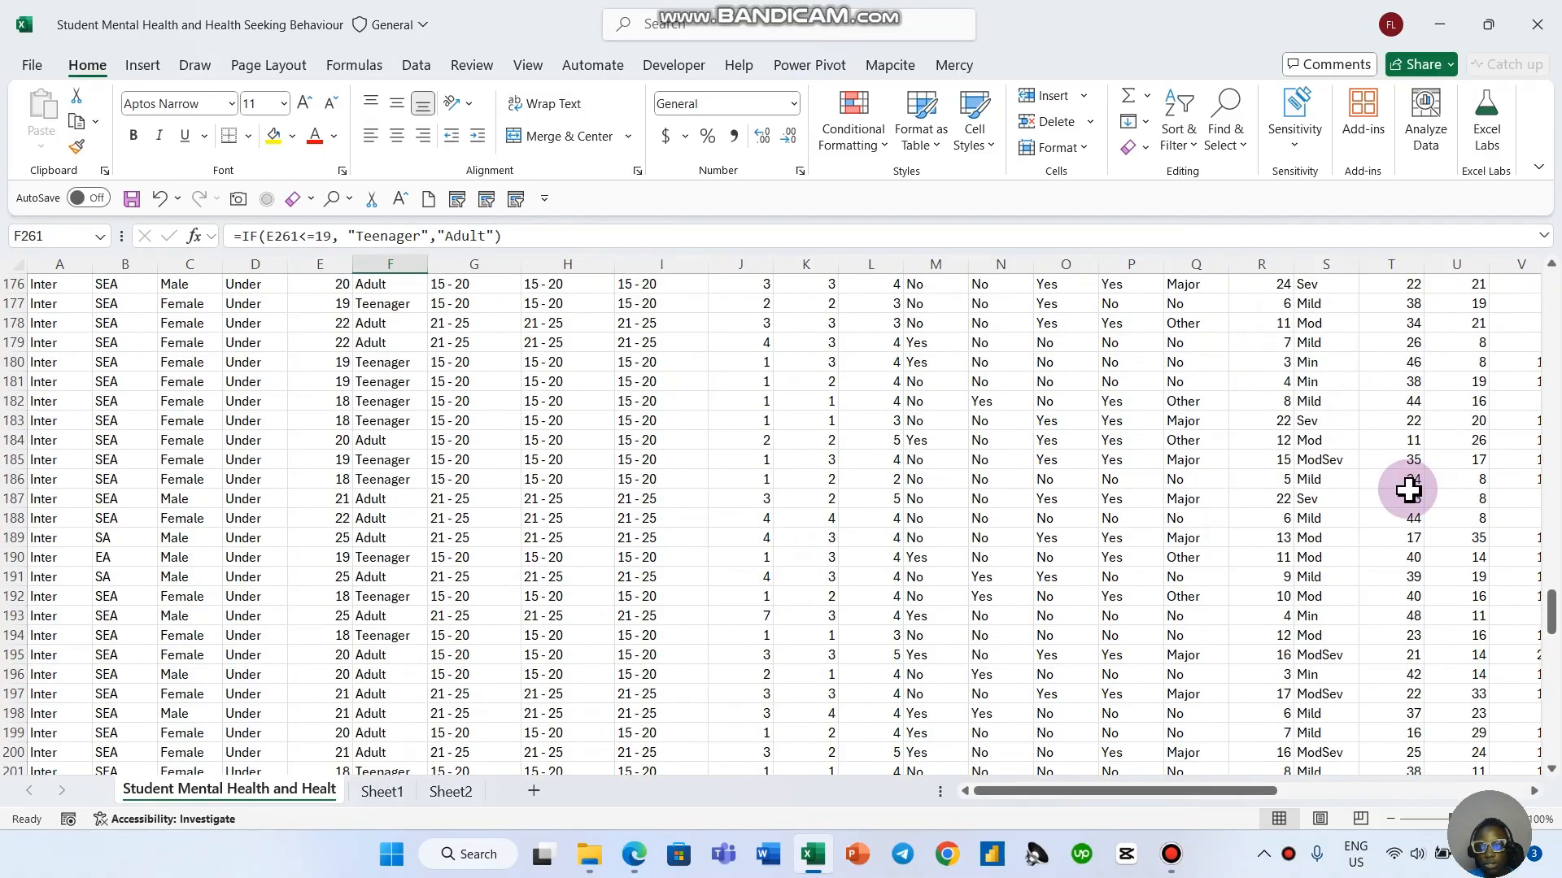
key("ctrl+a")
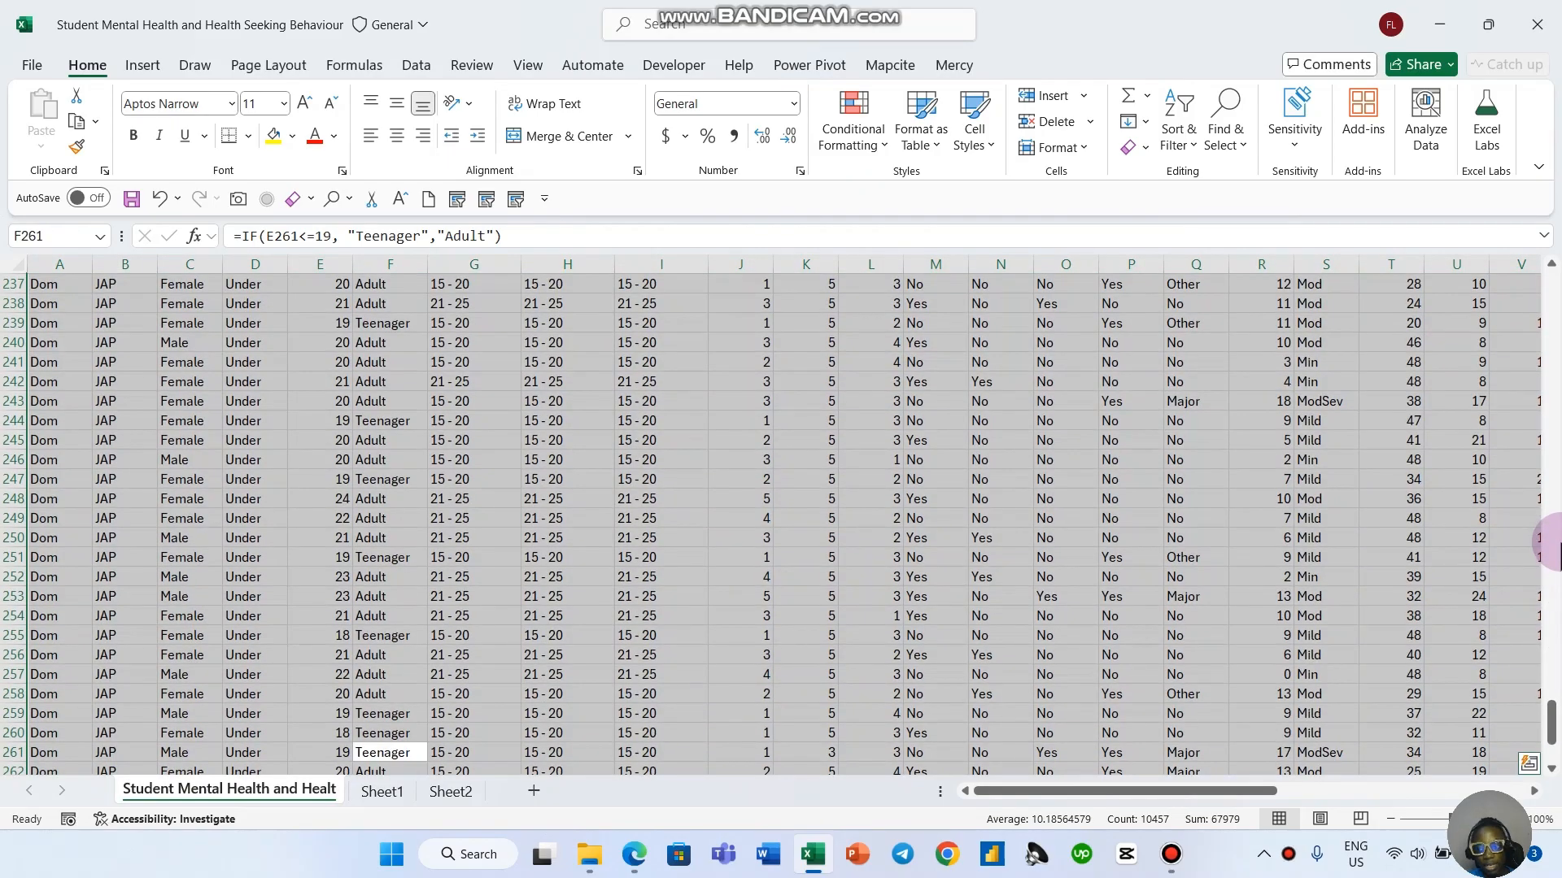
scroll(1550, 553, "down", 5)
left_click_drag(1246, 791, 976, 742)
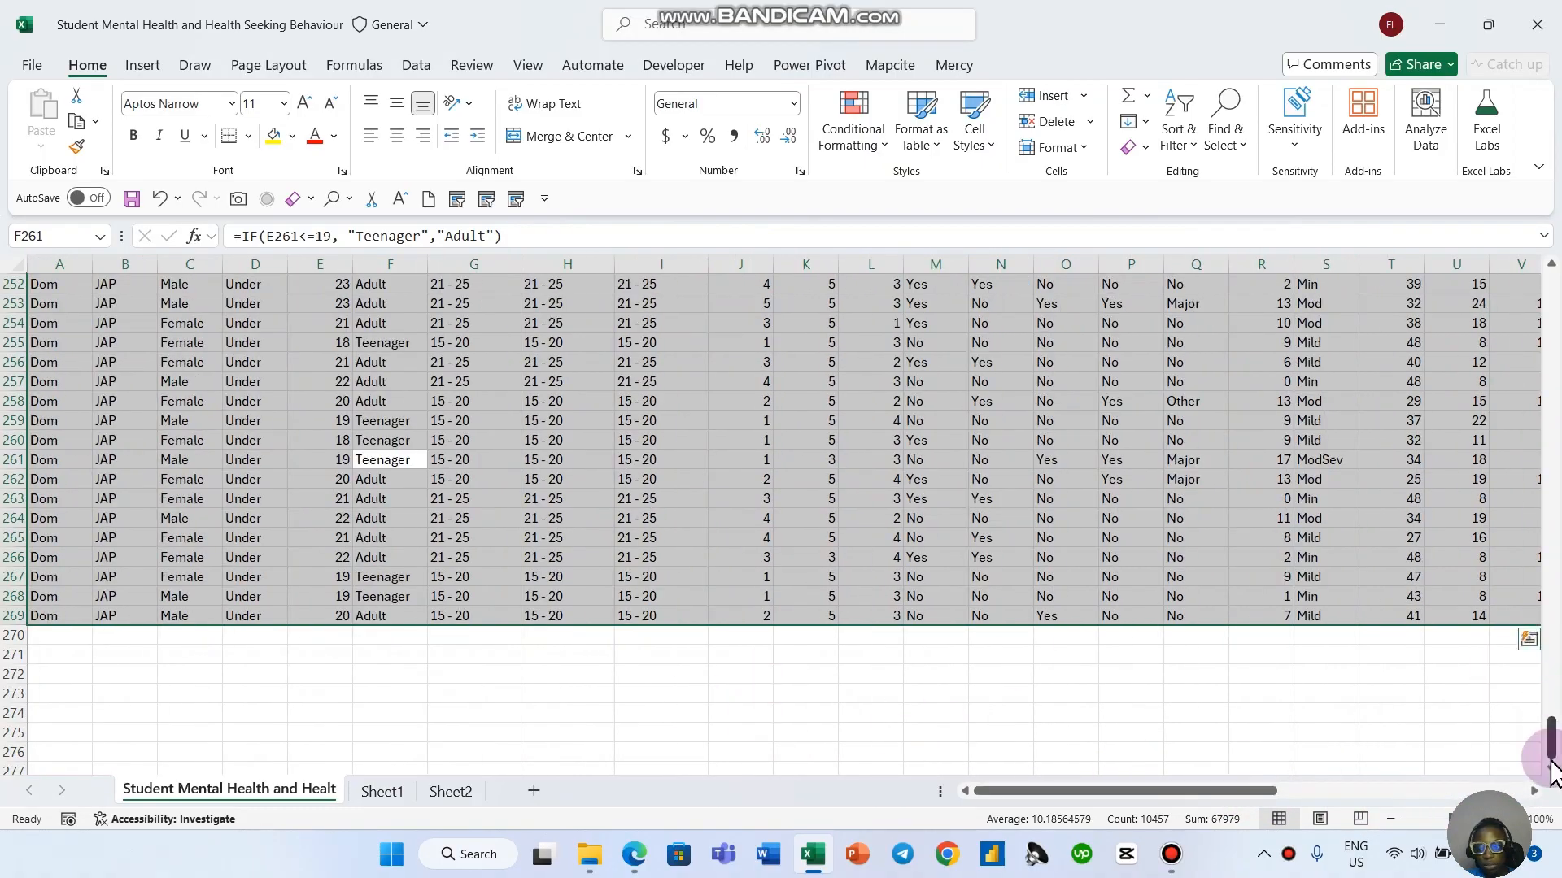
left_click_drag(1551, 739, 1552, 89)
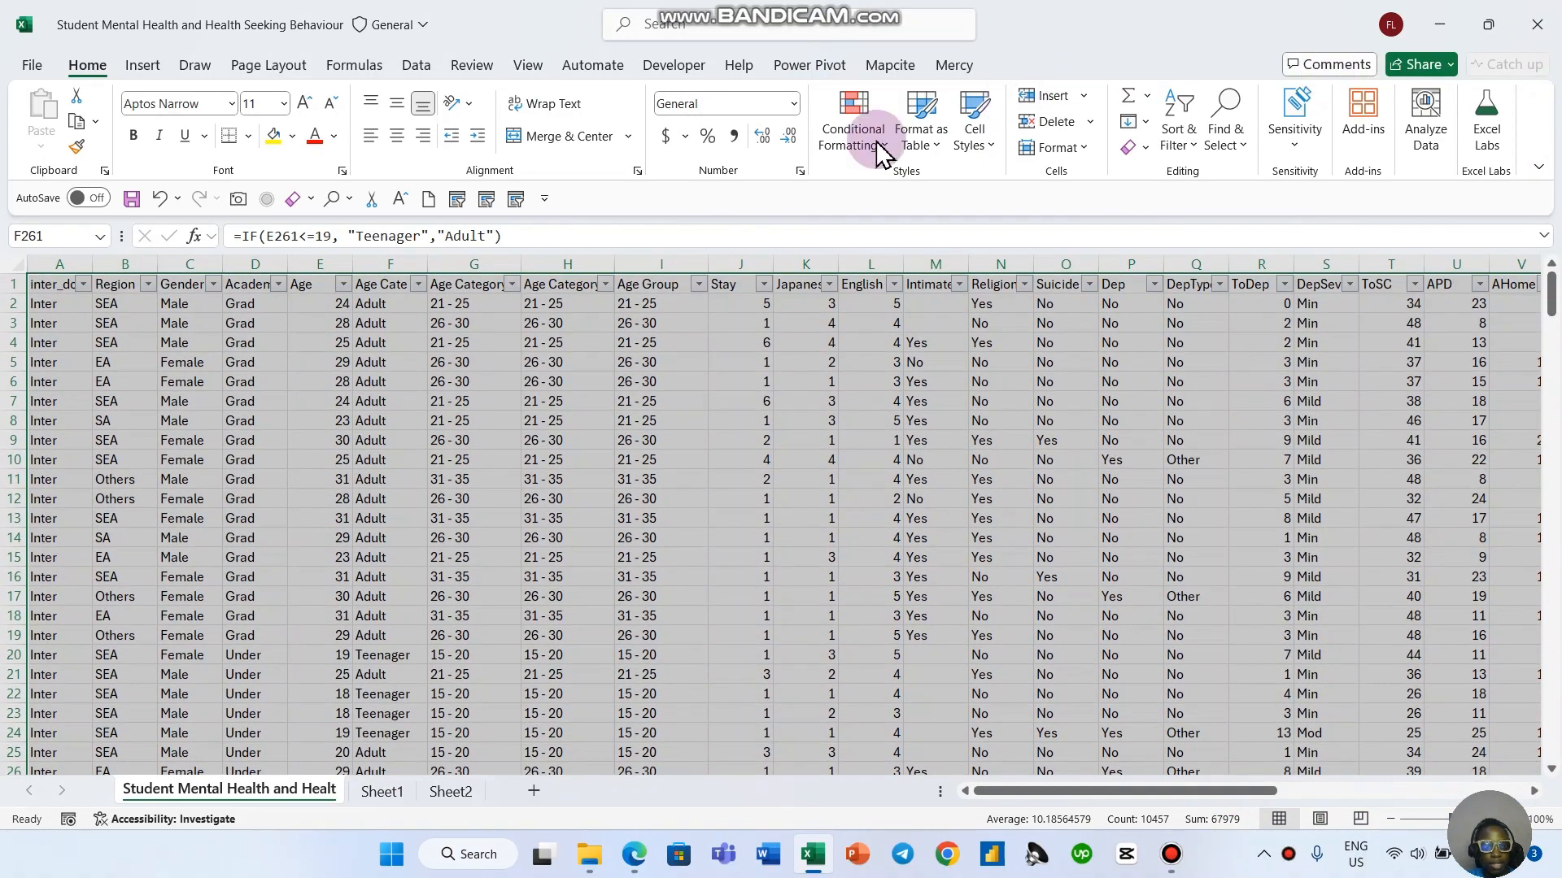
Step: Start a PivotTable from the selected range $A$1:$AM$269 and check that the source reaches the last data row
left_click(146, 67)
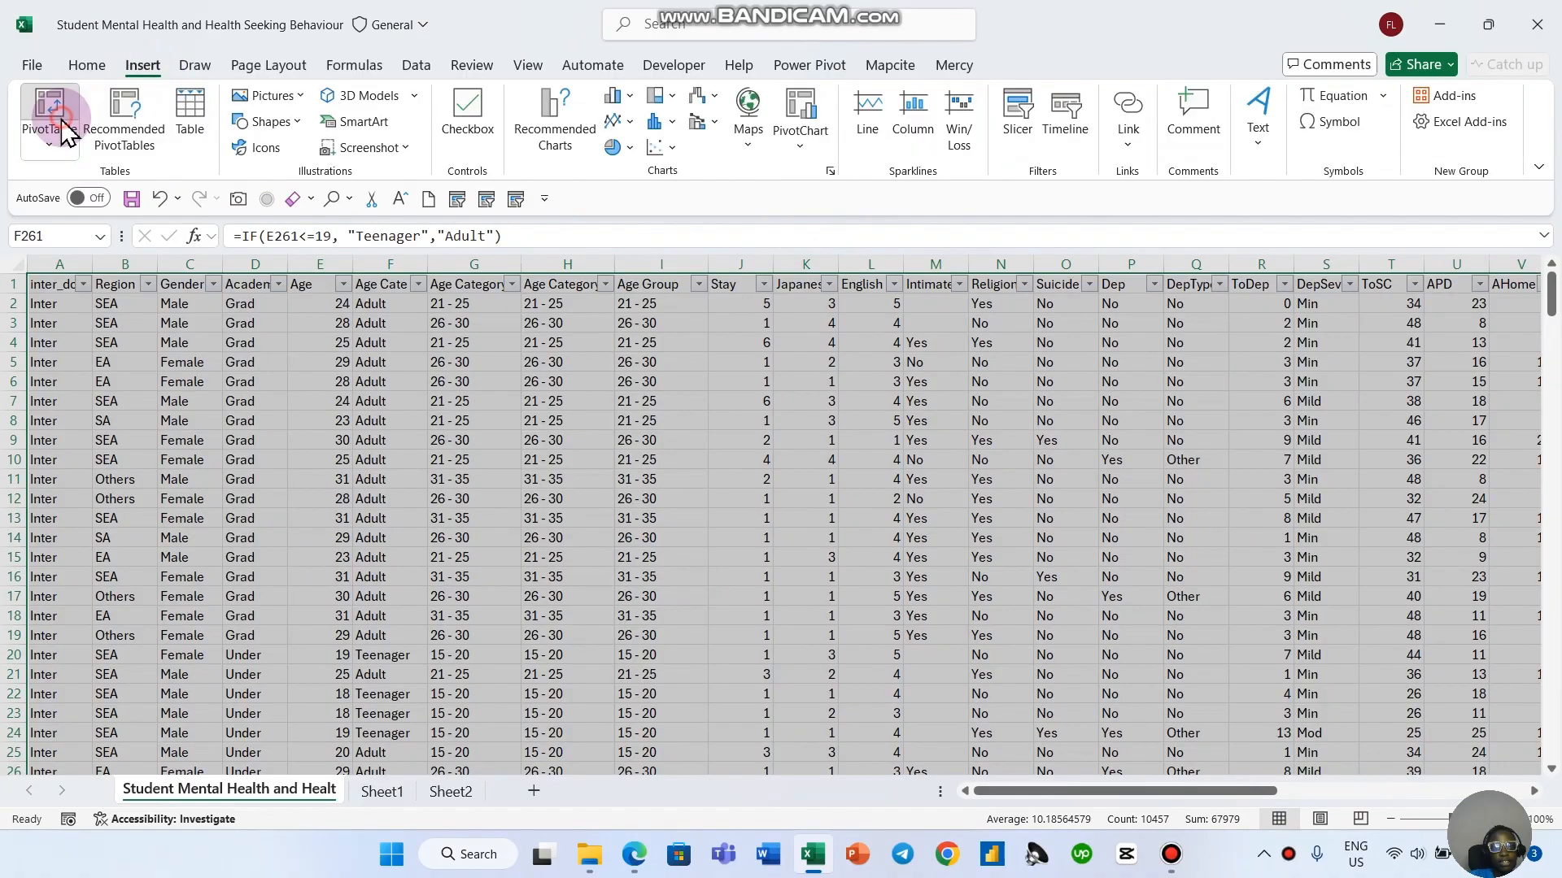
left_click(50, 114)
left_click(1028, 404)
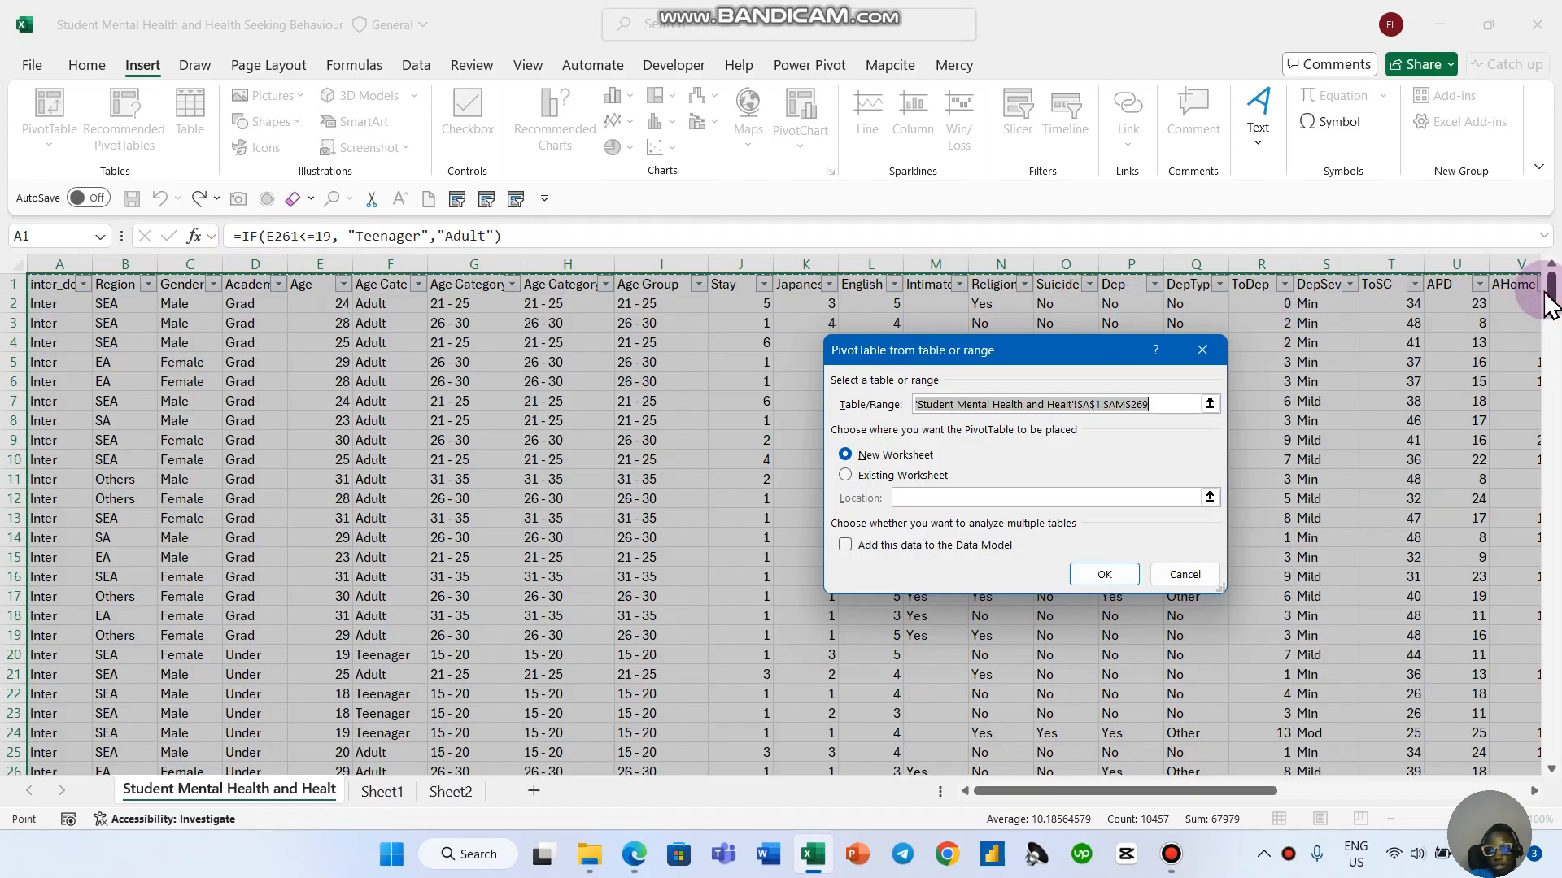
left_click_drag(1550, 298, 1527, 789)
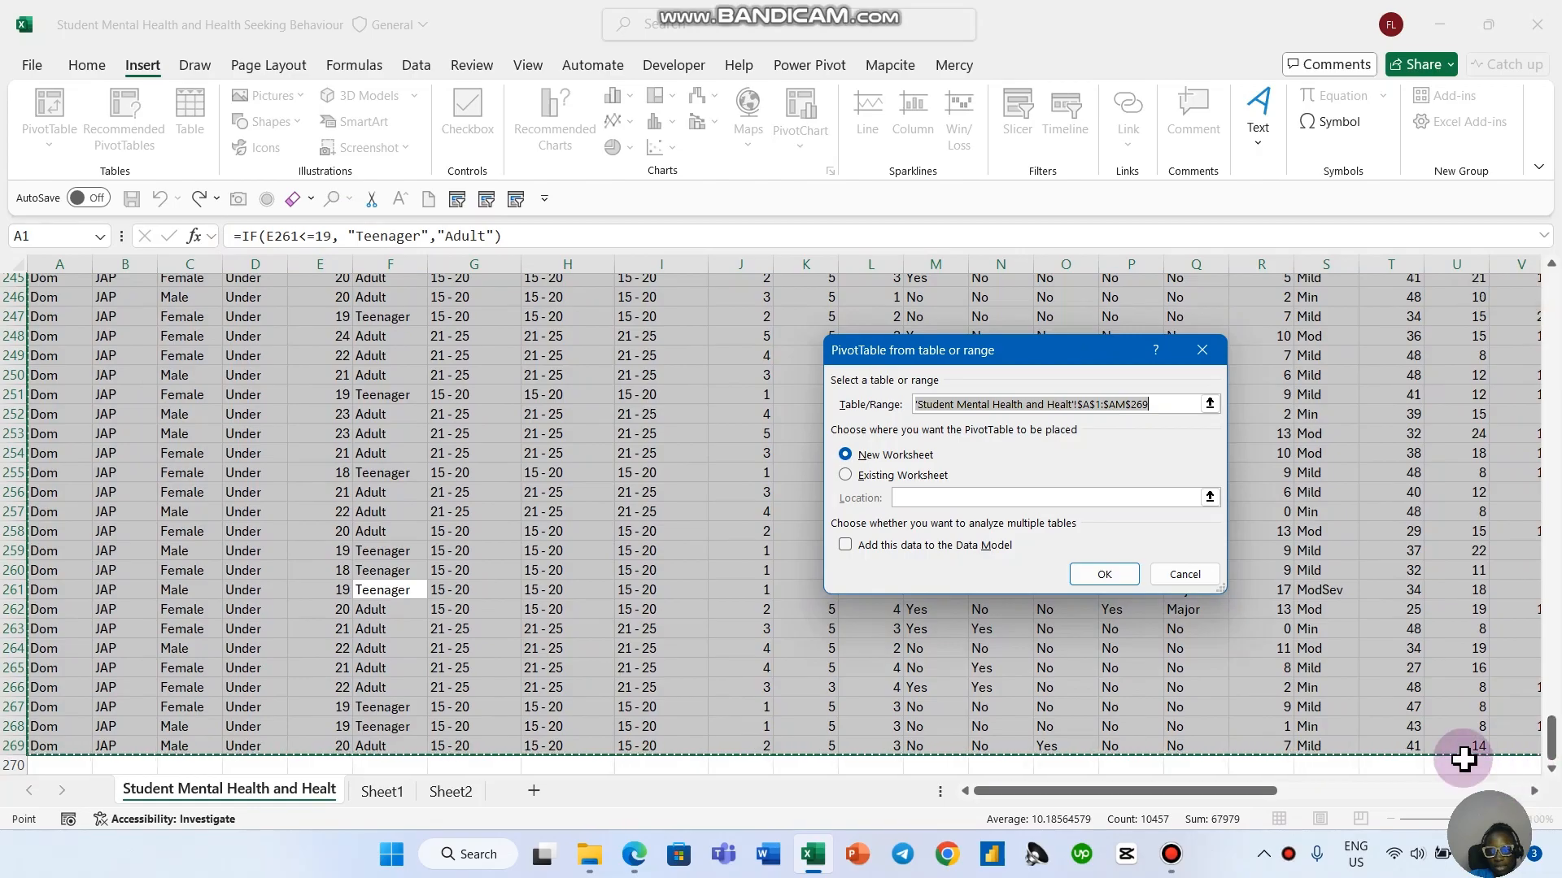
left_click_drag(1263, 792, 485, 595)
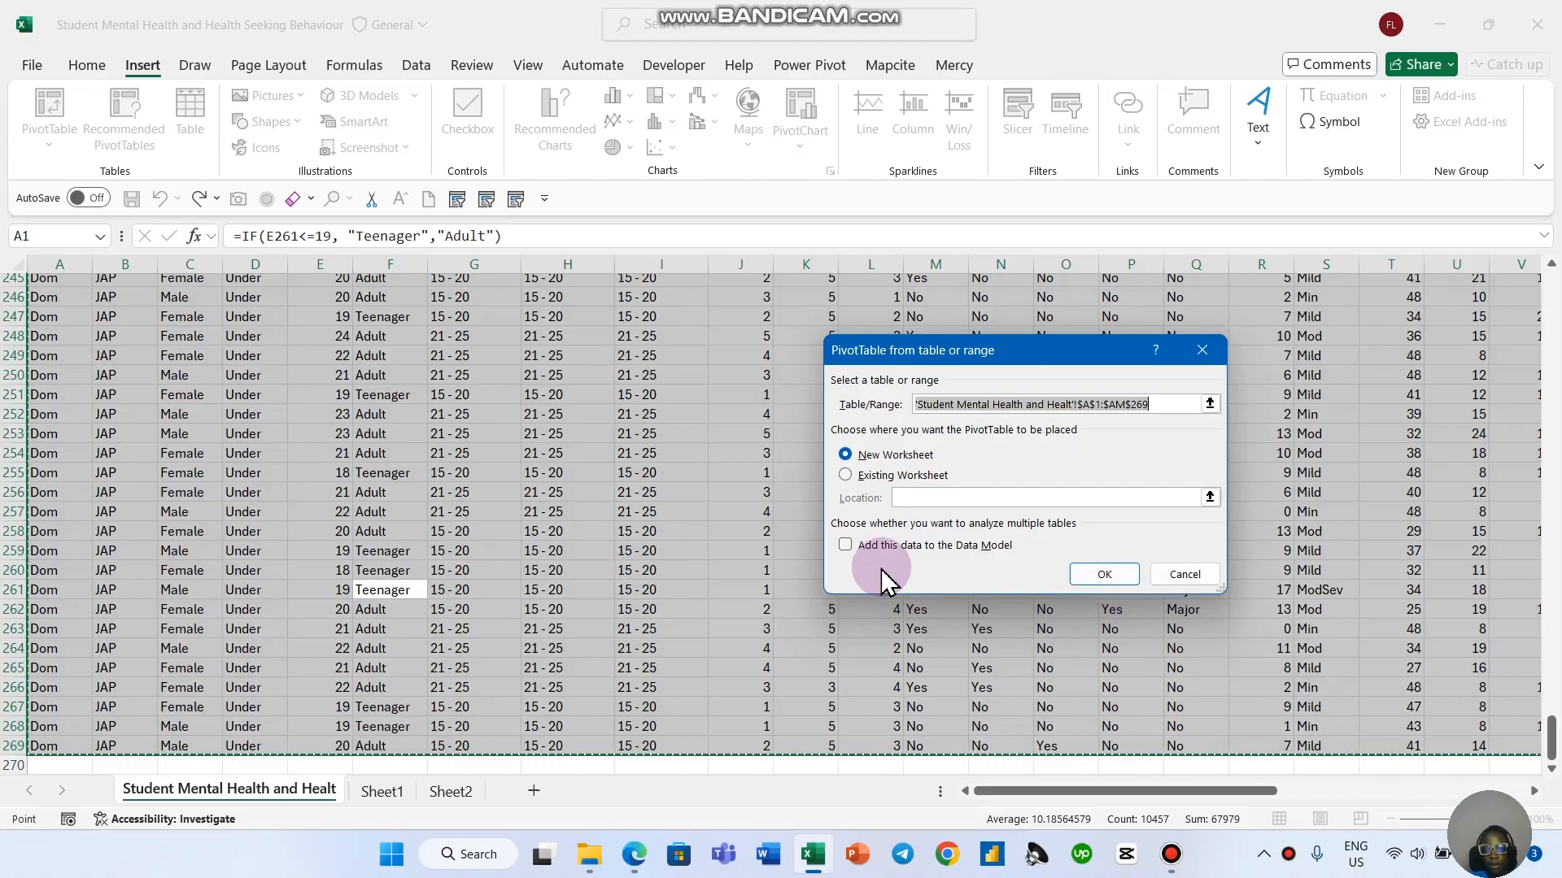
Step: Try to place the PivotTable on the existing worksheet Sheet2 at cell L4
left_click(877, 480)
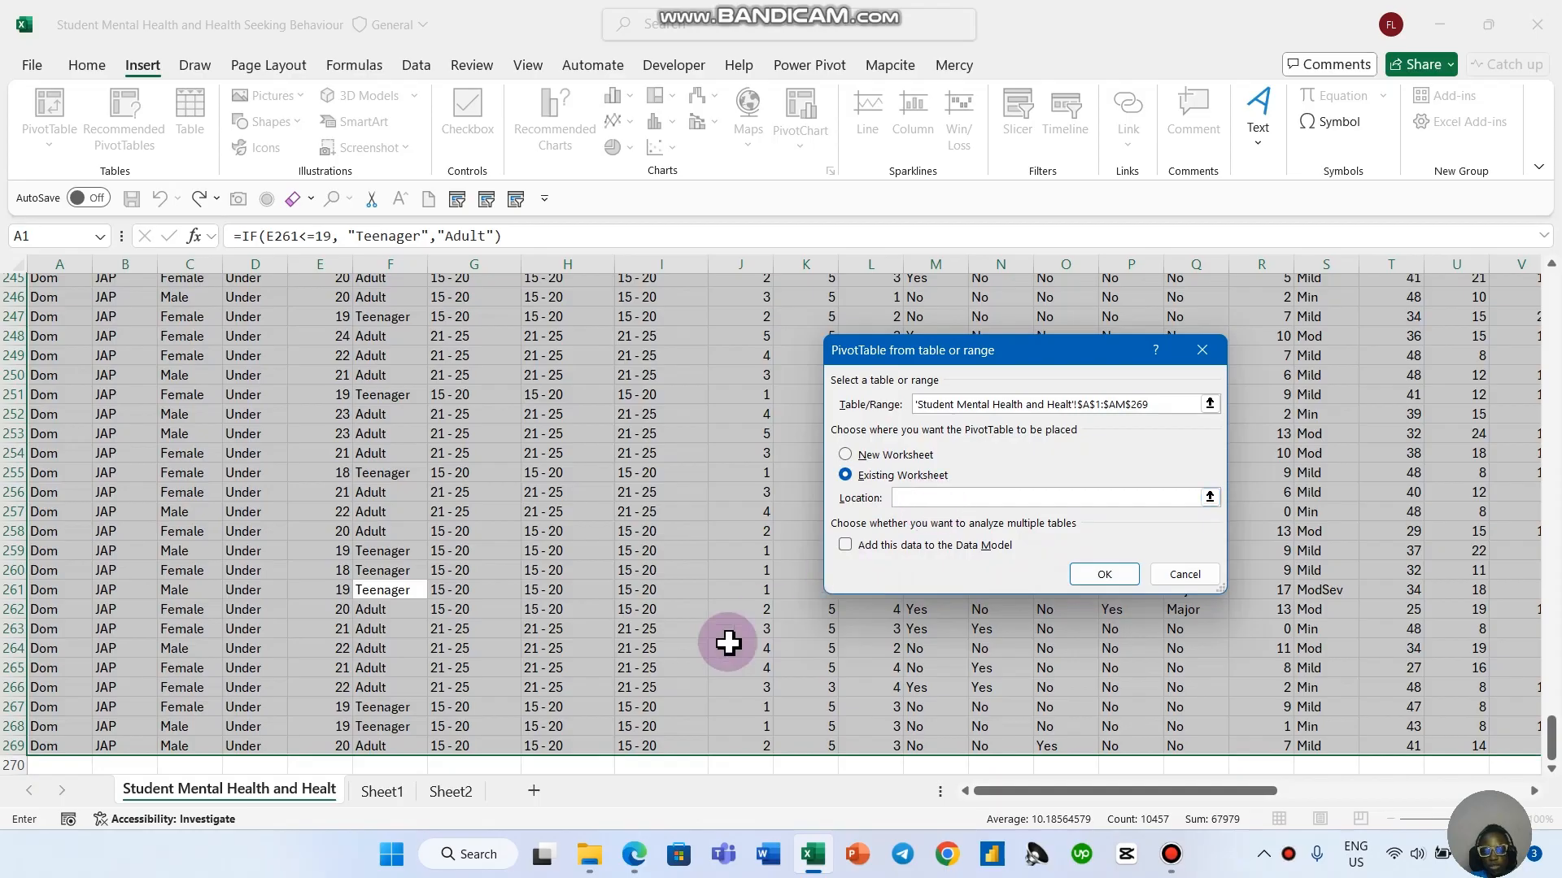
left_click(450, 791)
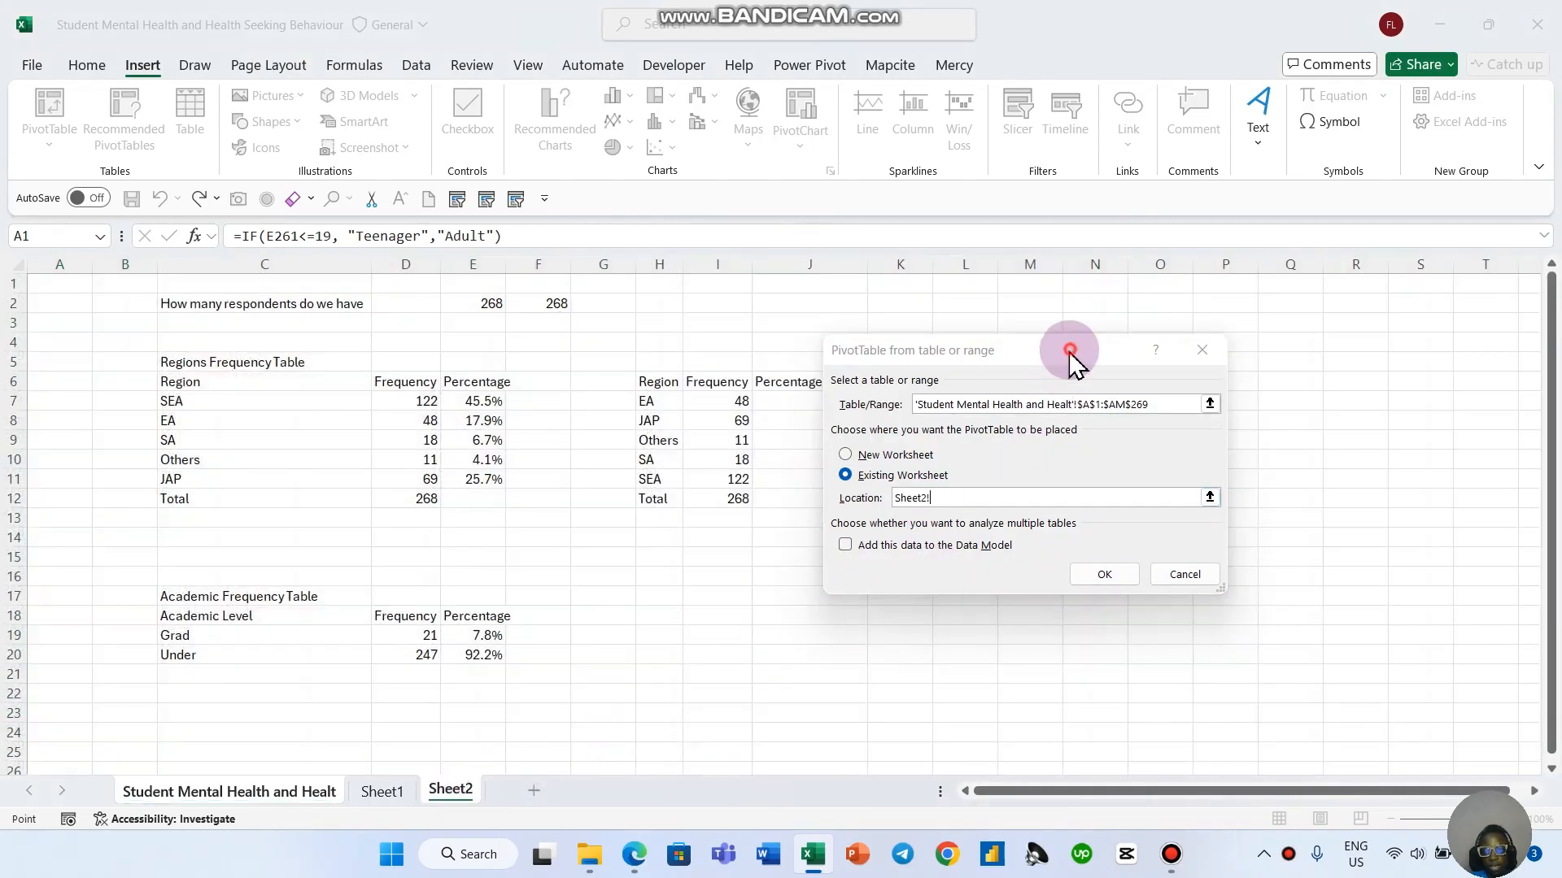
left_click_drag(1070, 358, 643, 294)
left_click(948, 335)
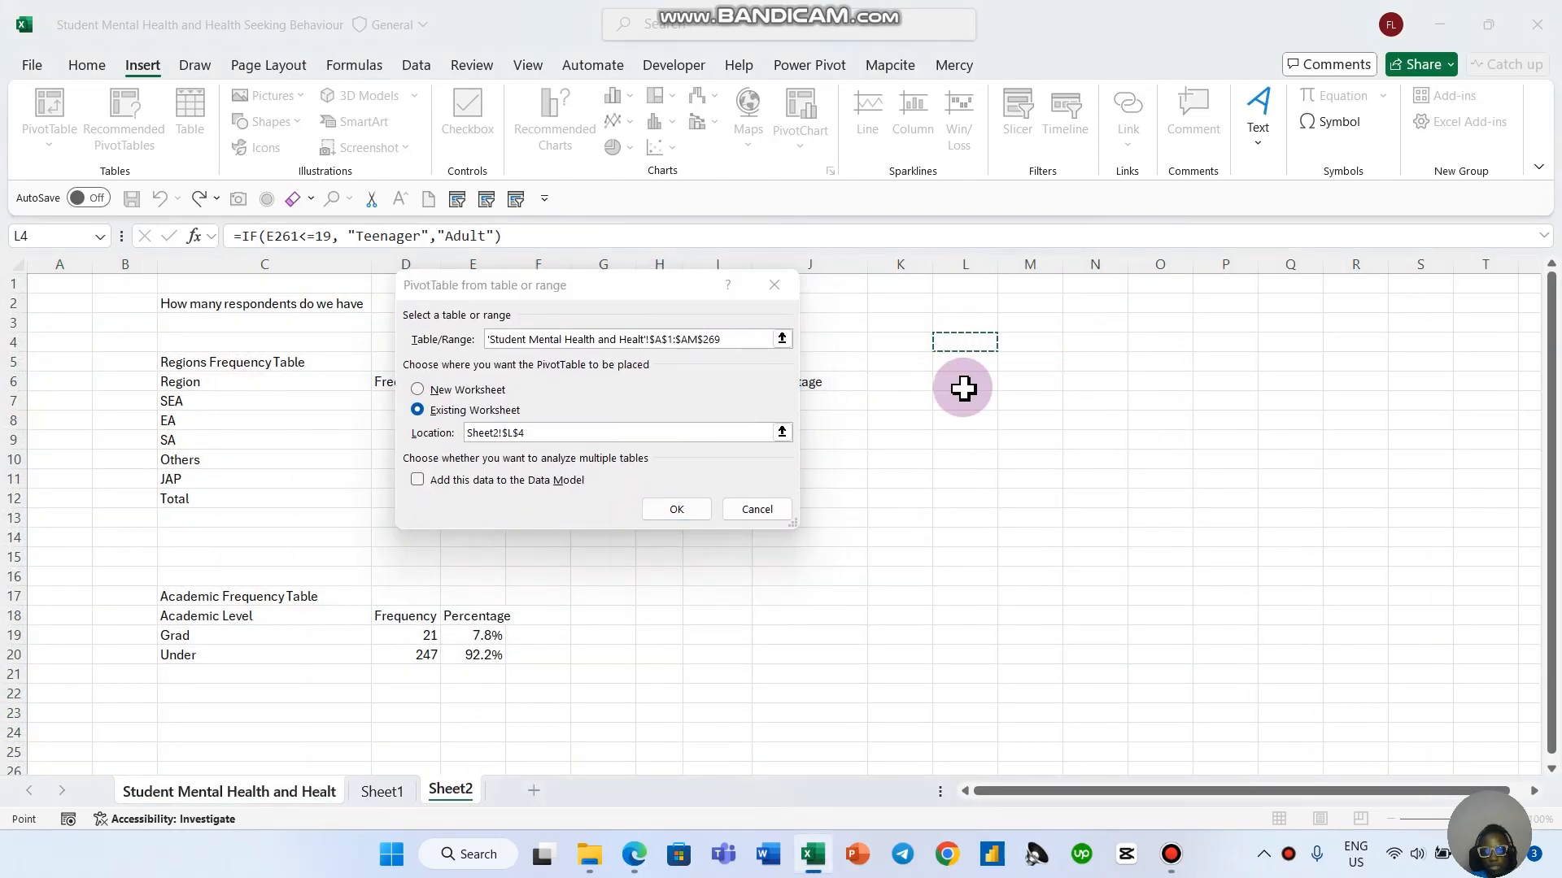
left_click(660, 509)
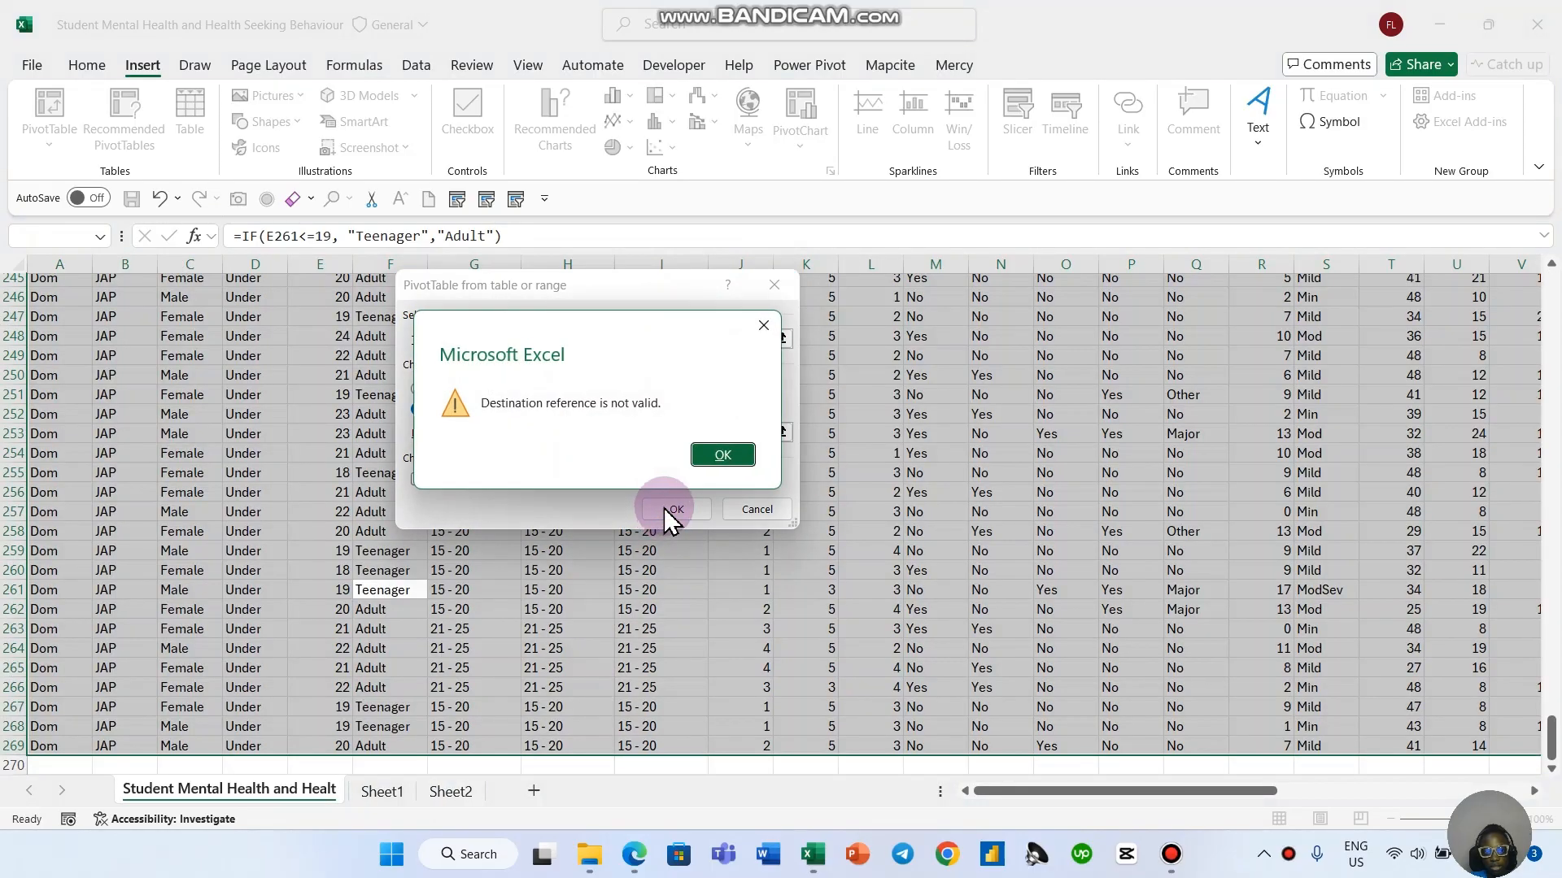
left_click(722, 457)
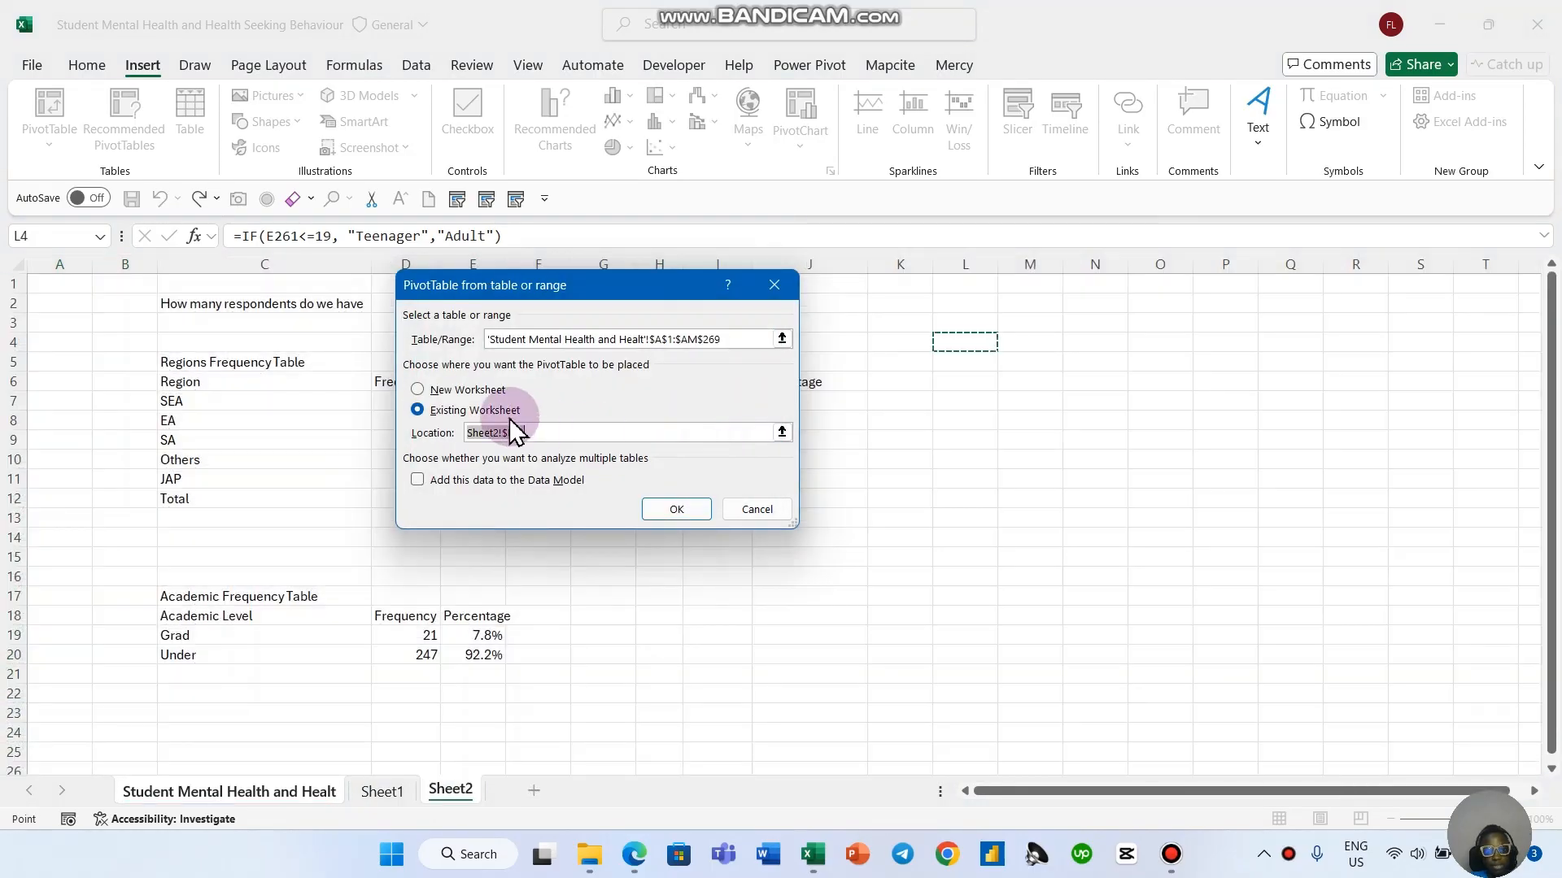
Step: Create the PivotTable on a new worksheet with Region as the row field and the count of Region as the values
left_click(456, 390)
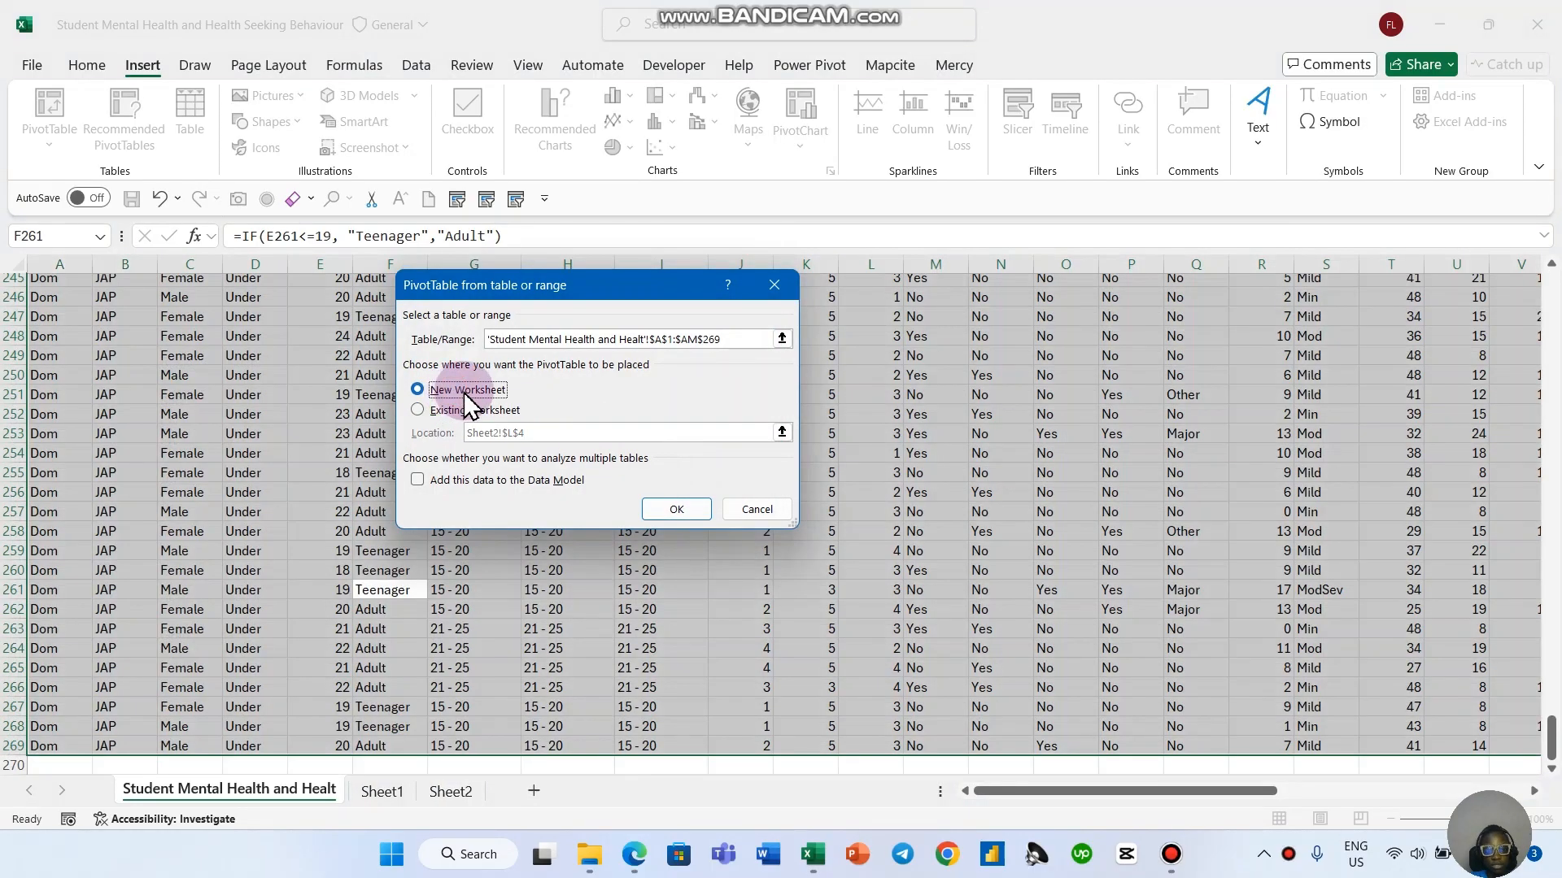
left_click(688, 508)
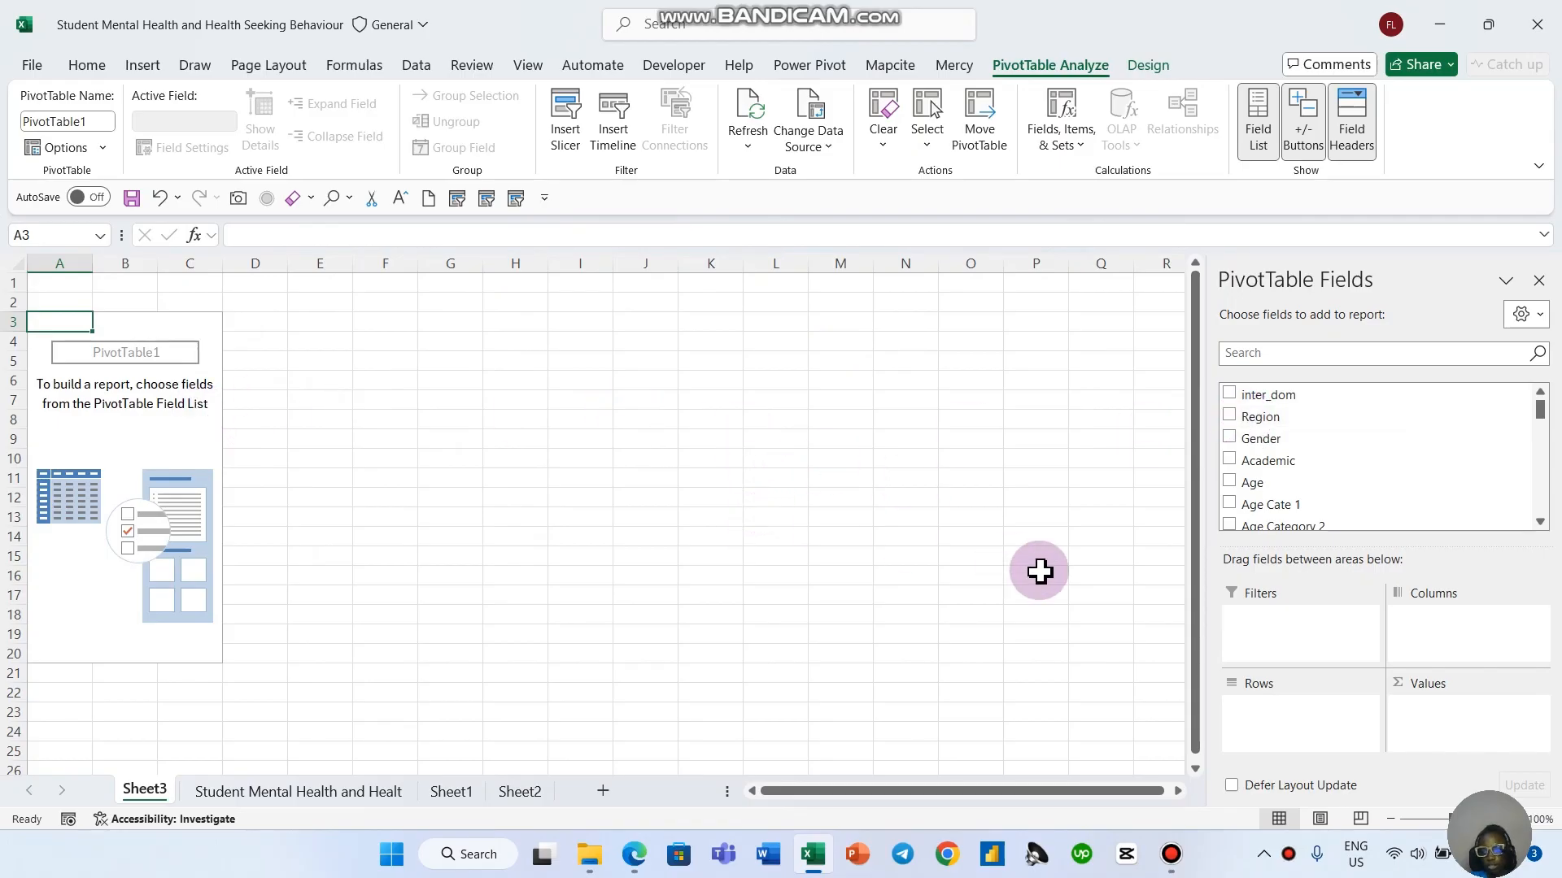
left_click_drag(1259, 418, 1254, 725)
left_click_drag(65, 420, 108, 480)
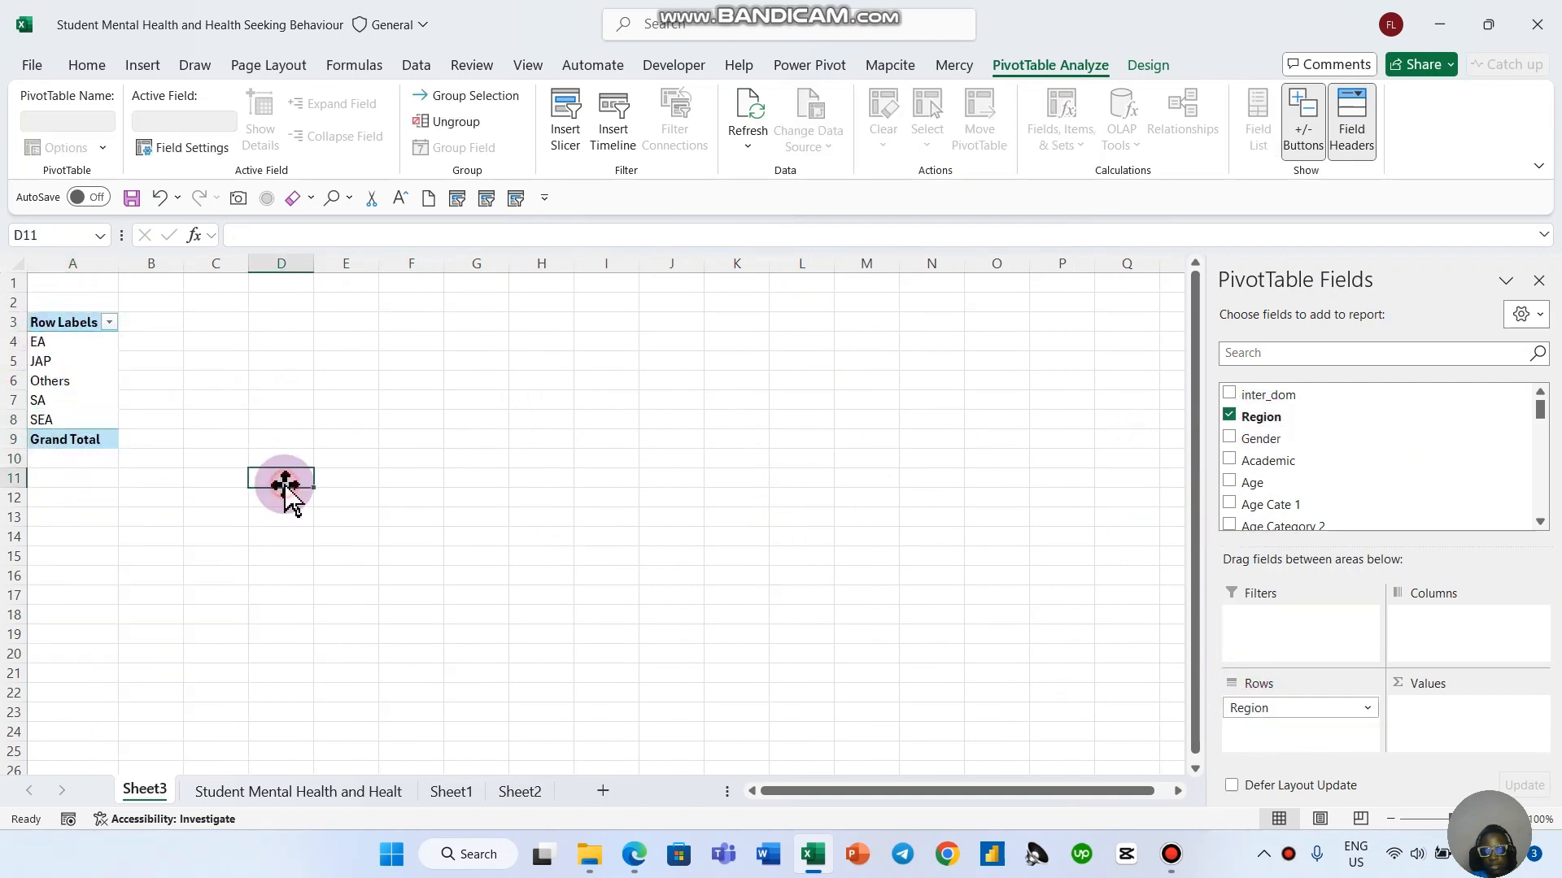
left_click(72, 376)
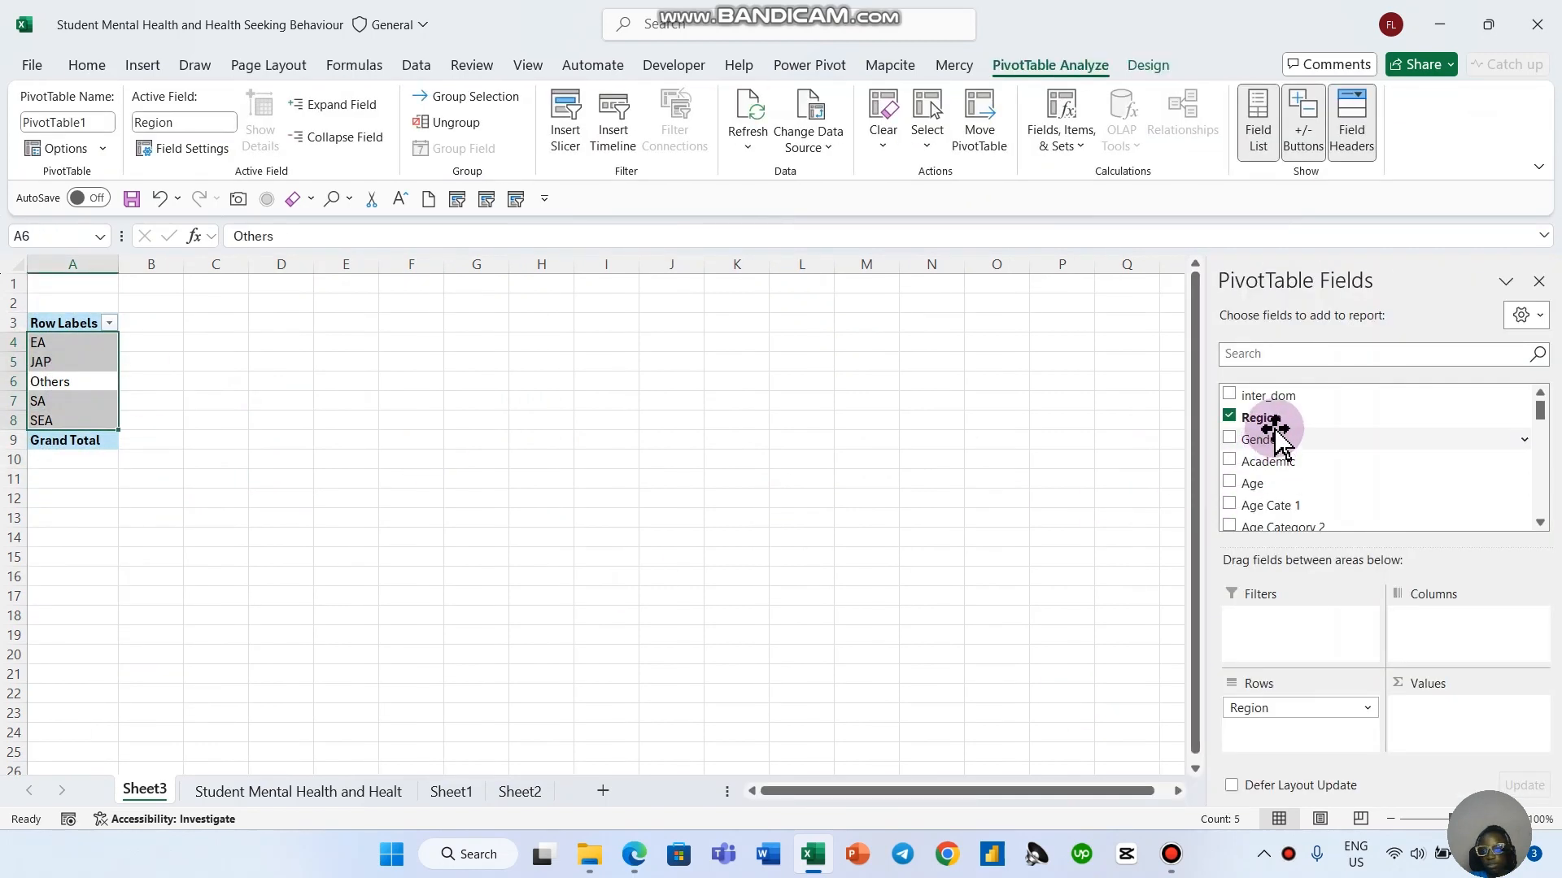
left_click_drag(1275, 418, 1461, 711)
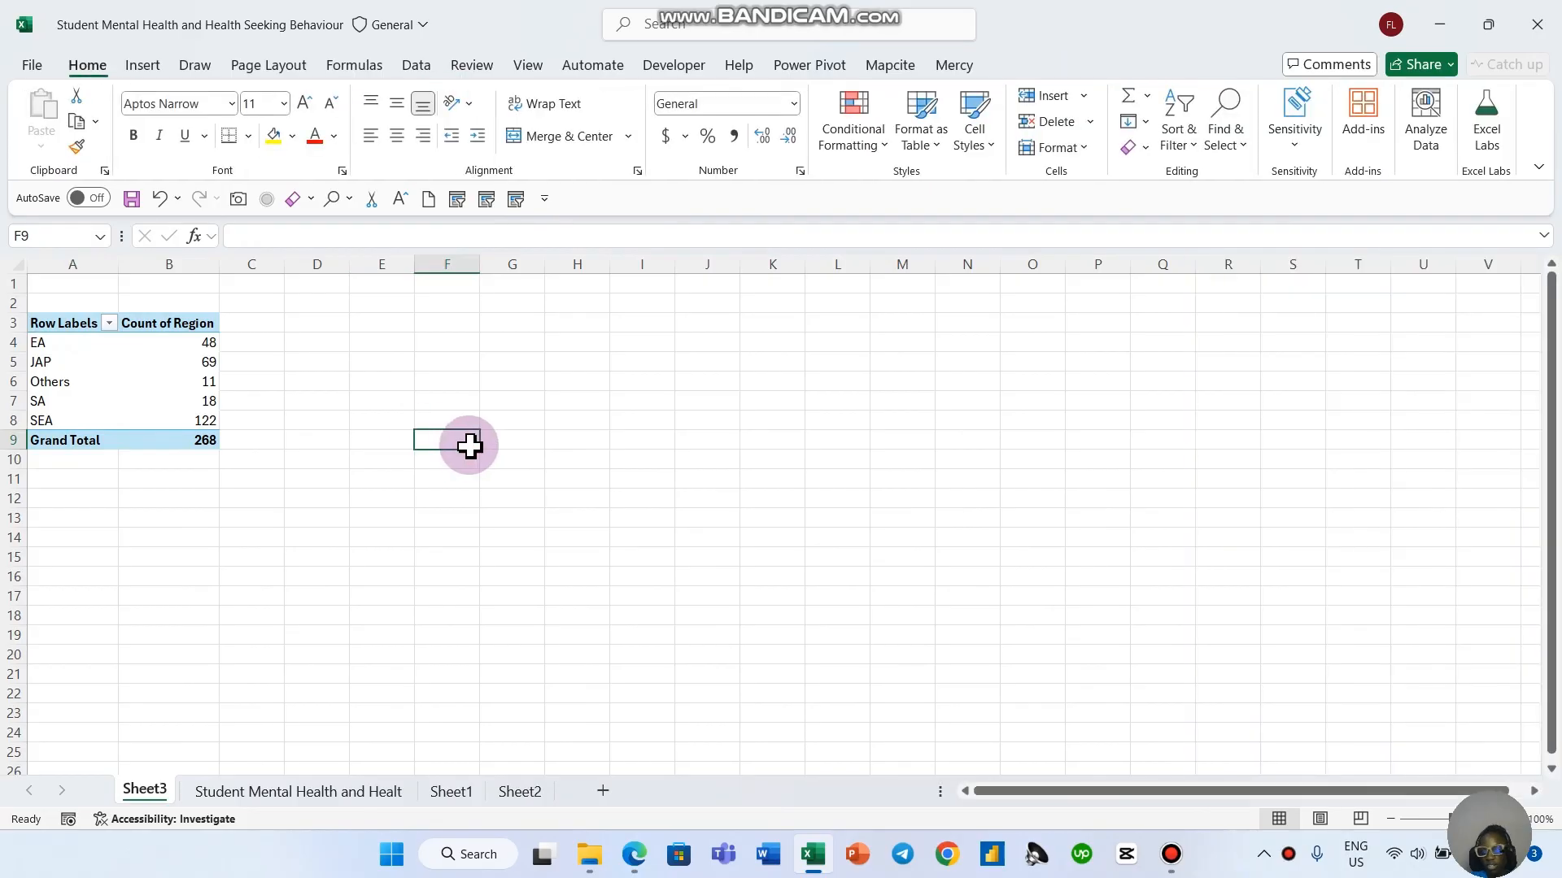
Step: Copy the whole Region PivotTable from Sheet3 to cell L5 on Sheet2
left_click(80, 379)
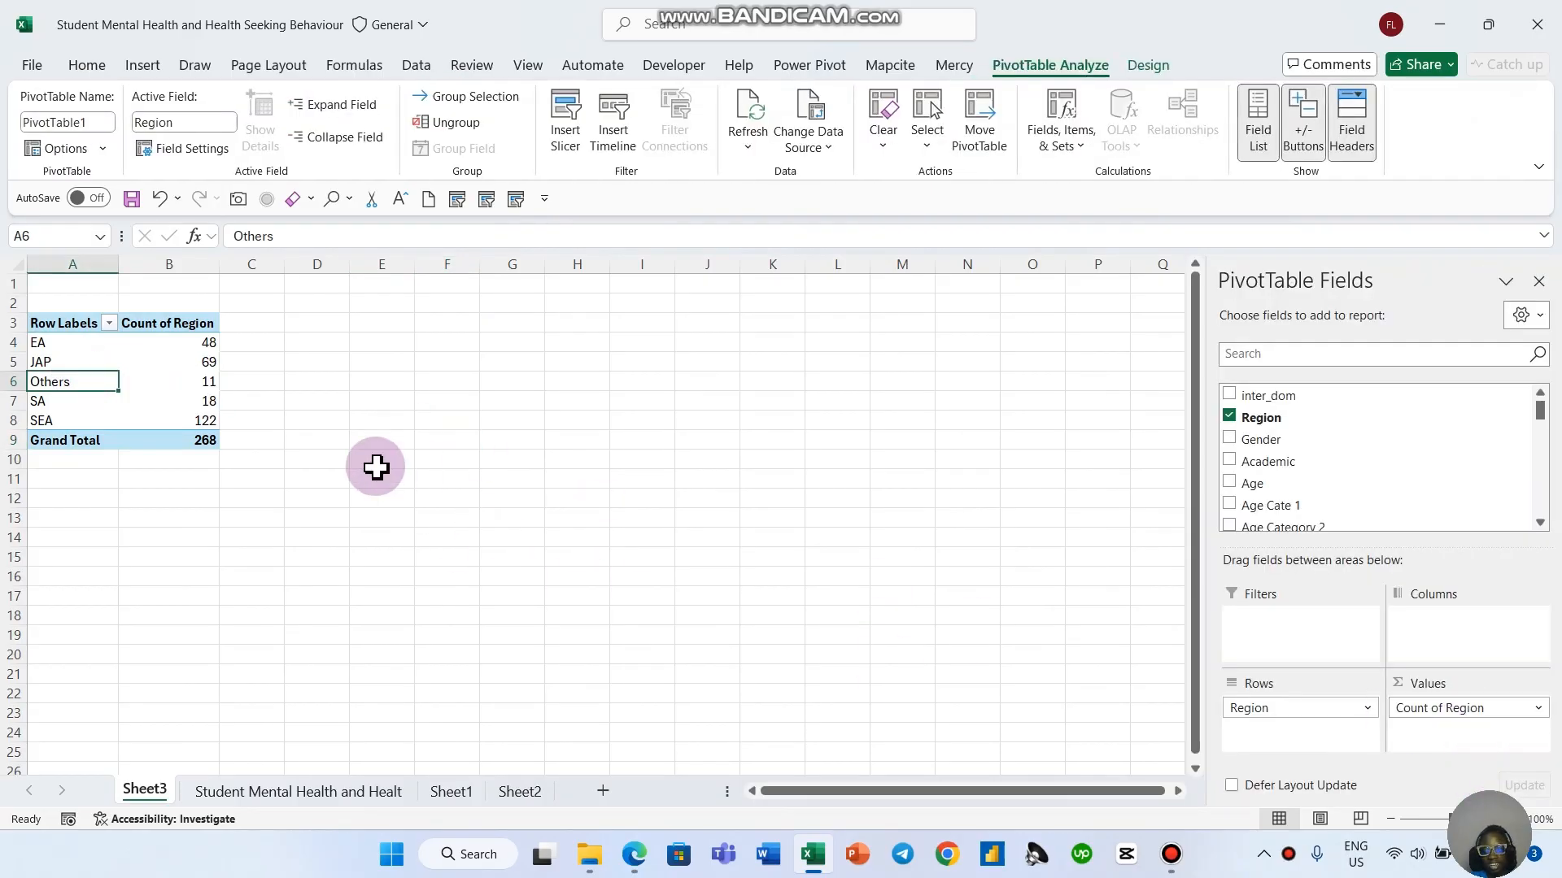
left_click(317, 474)
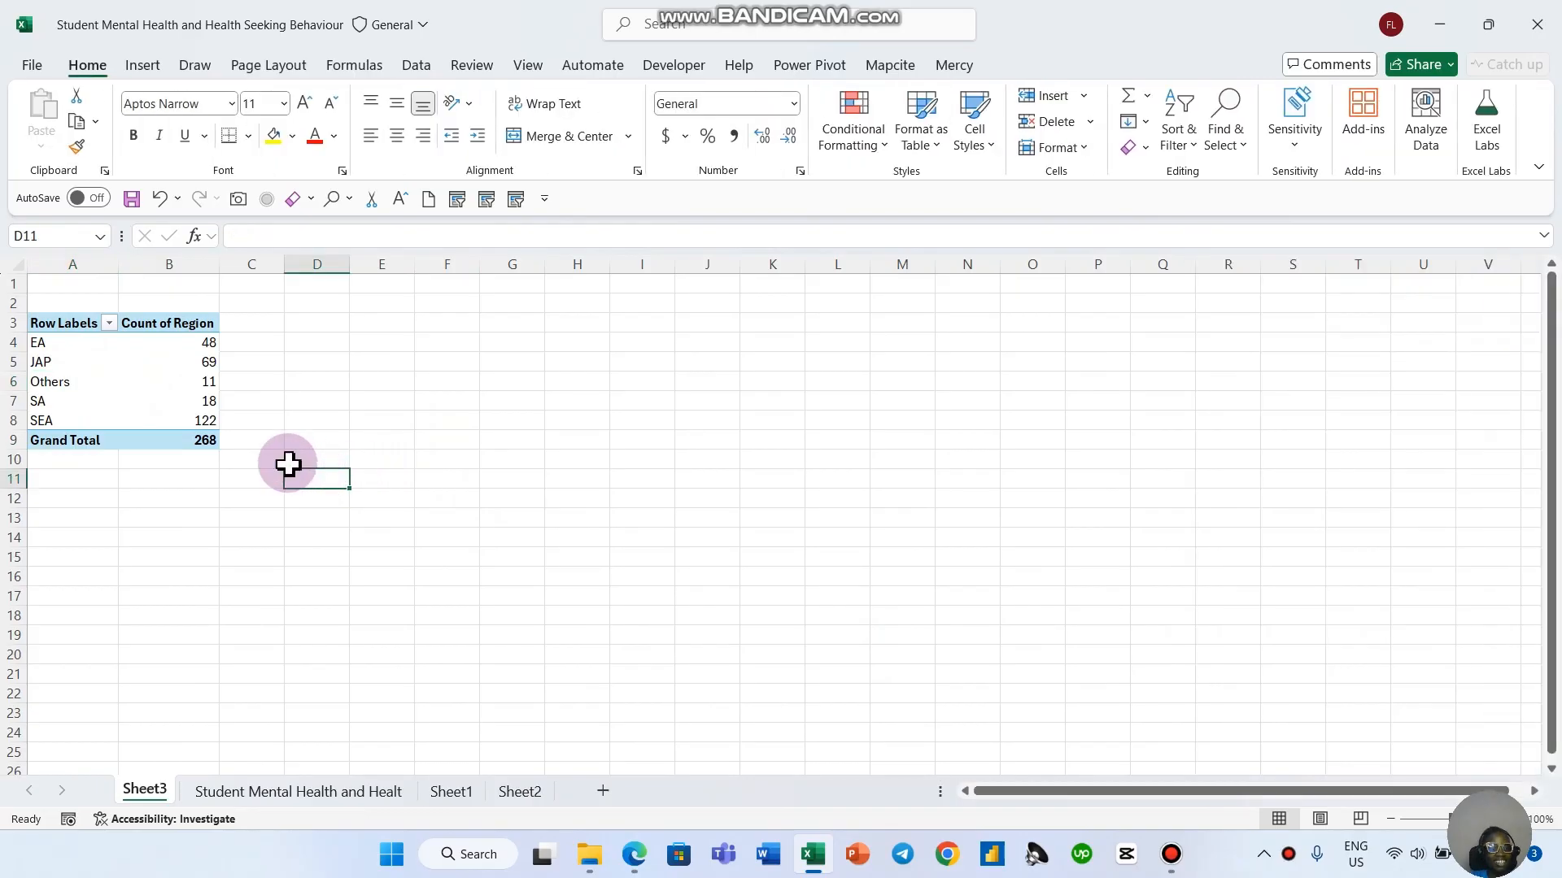
left_click(157, 373)
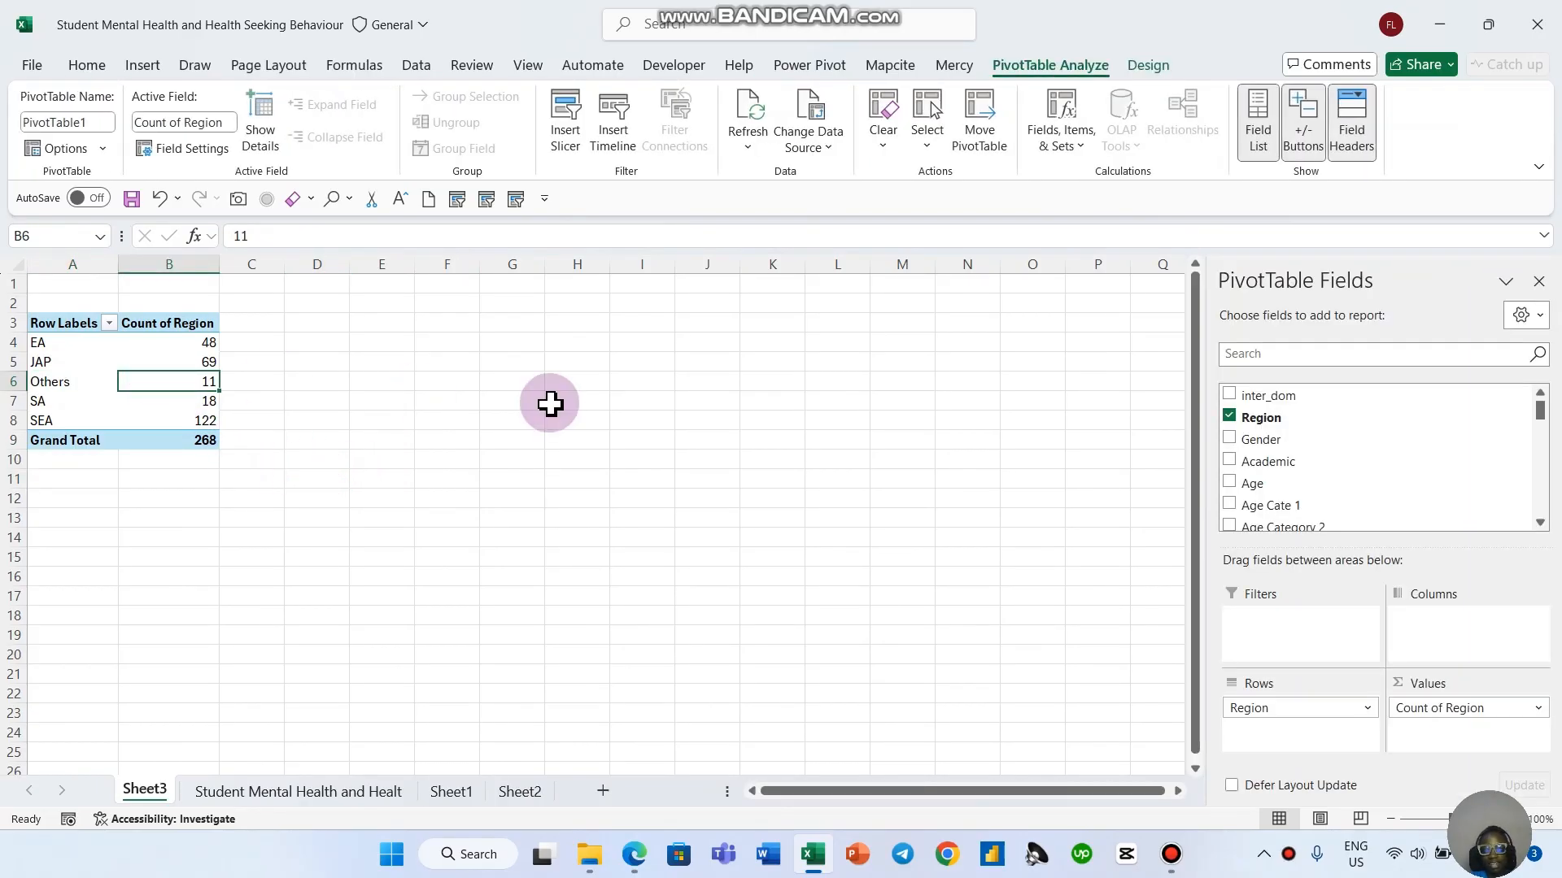
key("ctrl+a")
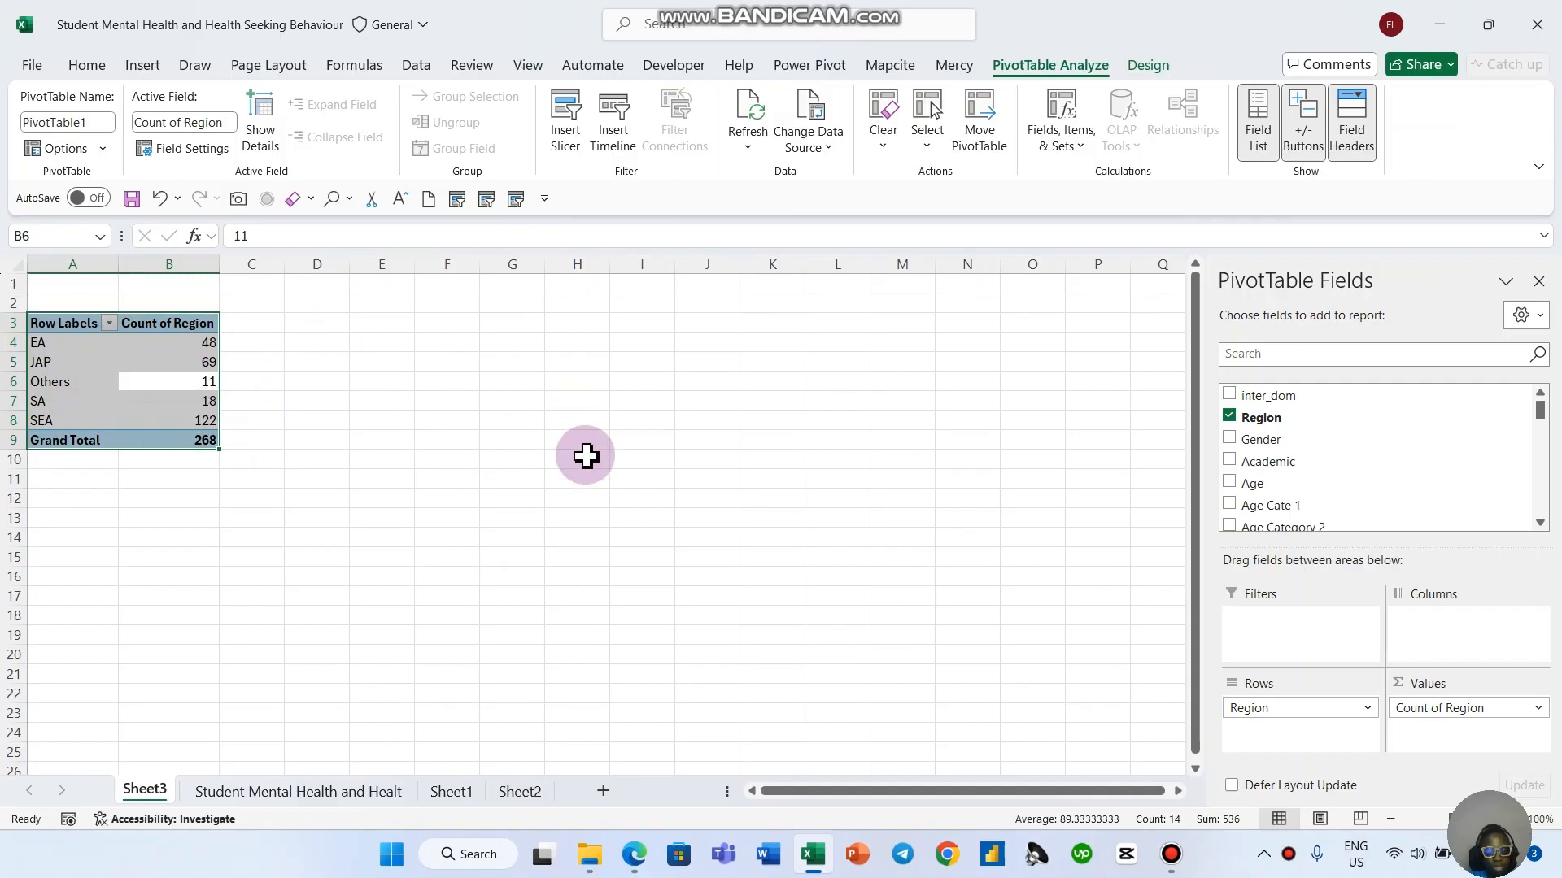
key("ctrl+c")
left_click(451, 795)
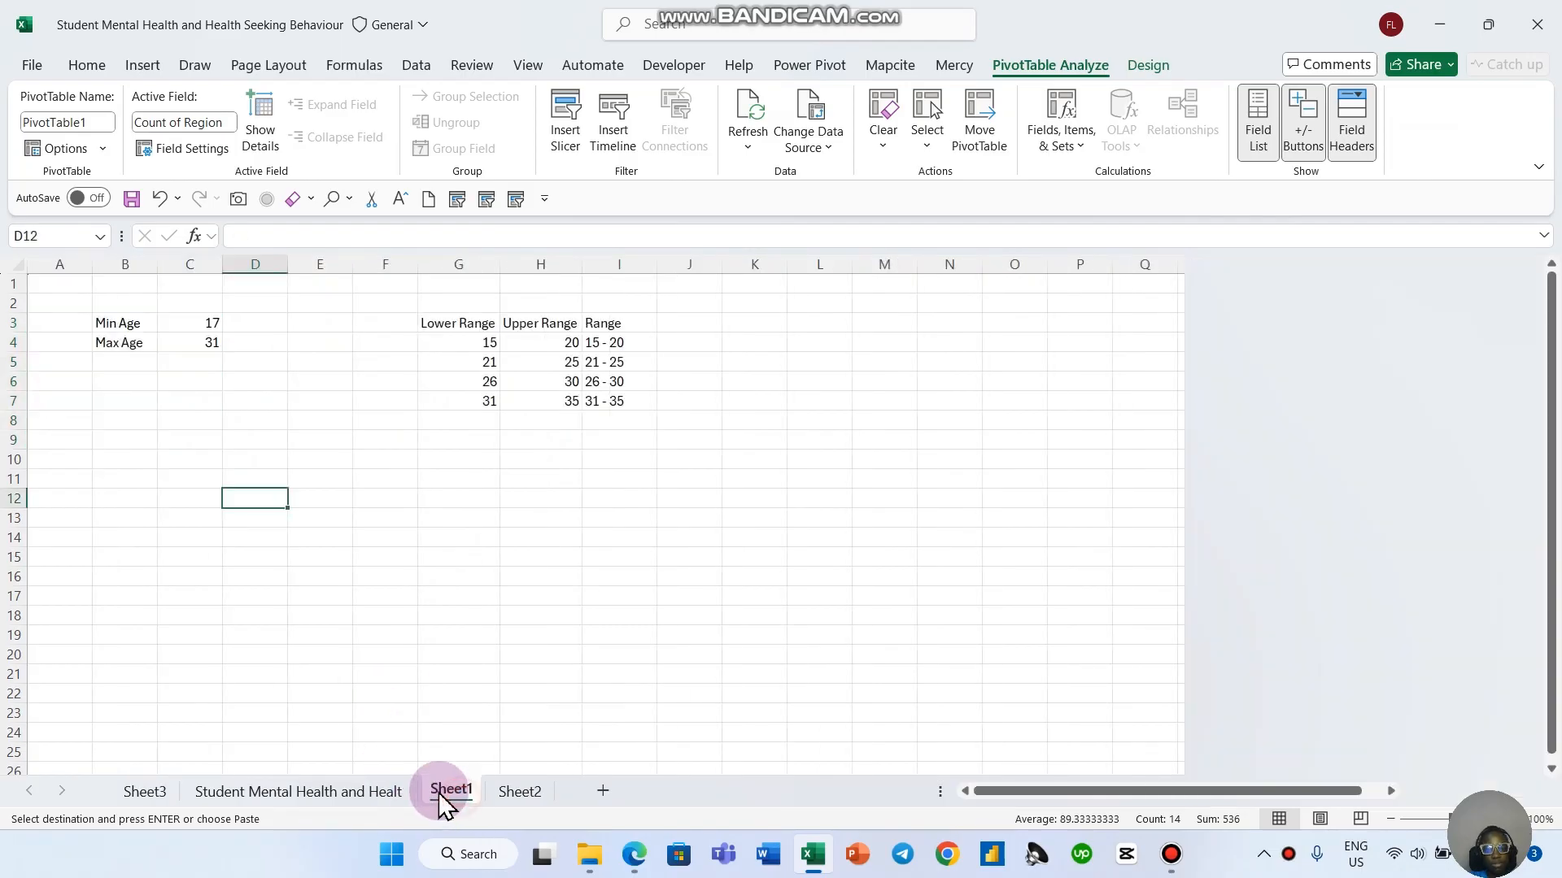
left_click(537, 793)
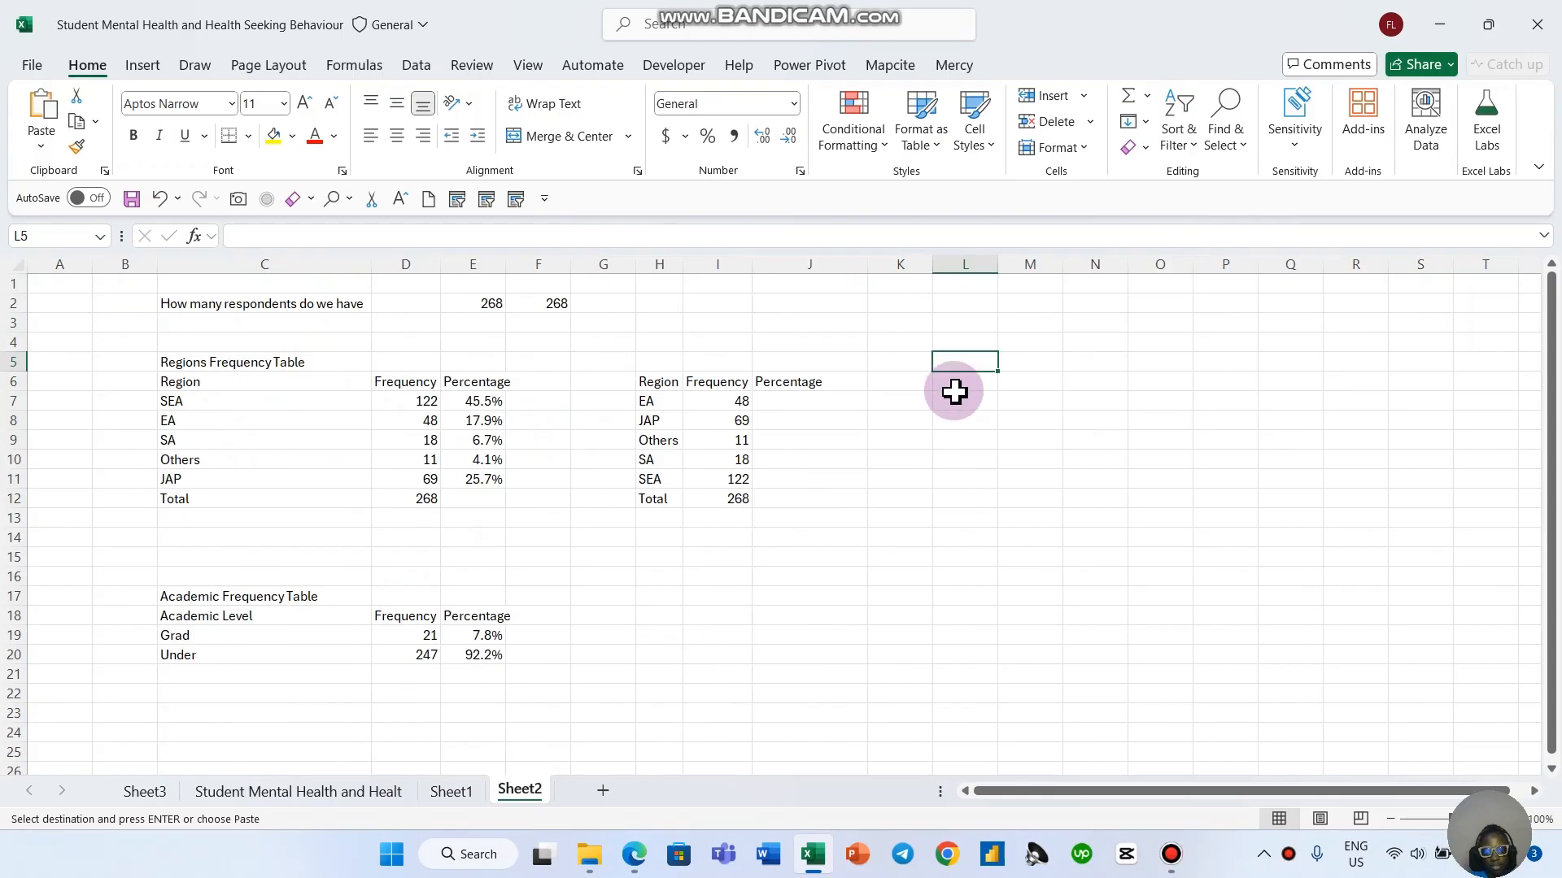
key("ctrl+v")
Step: Autofit the widths of columns M and L to the pasted PivotTable's contents
left_click(1090, 281)
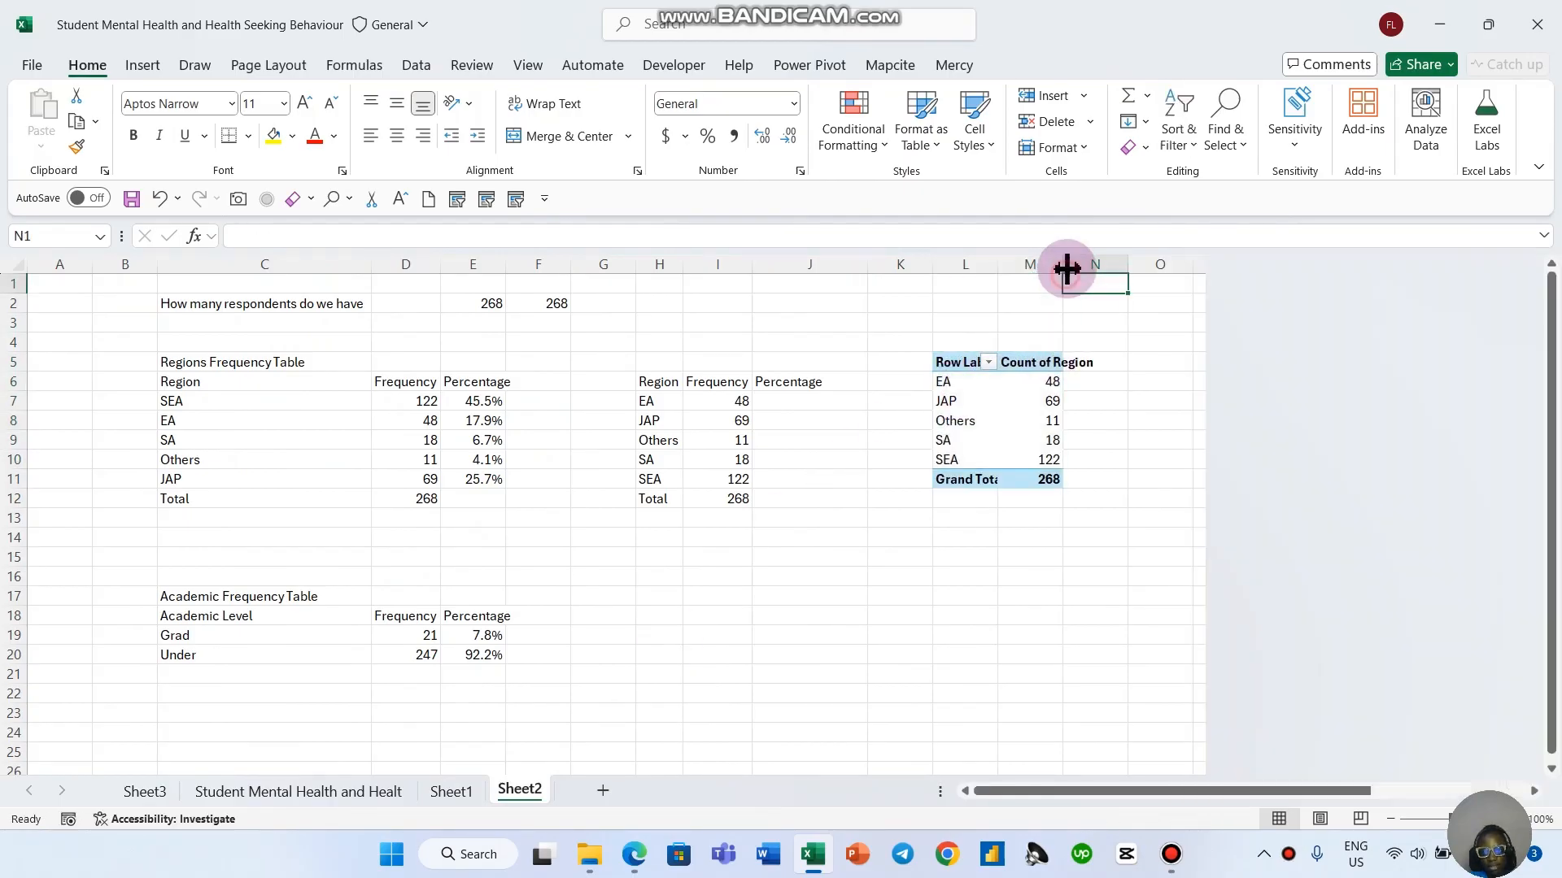
double_click(1064, 265)
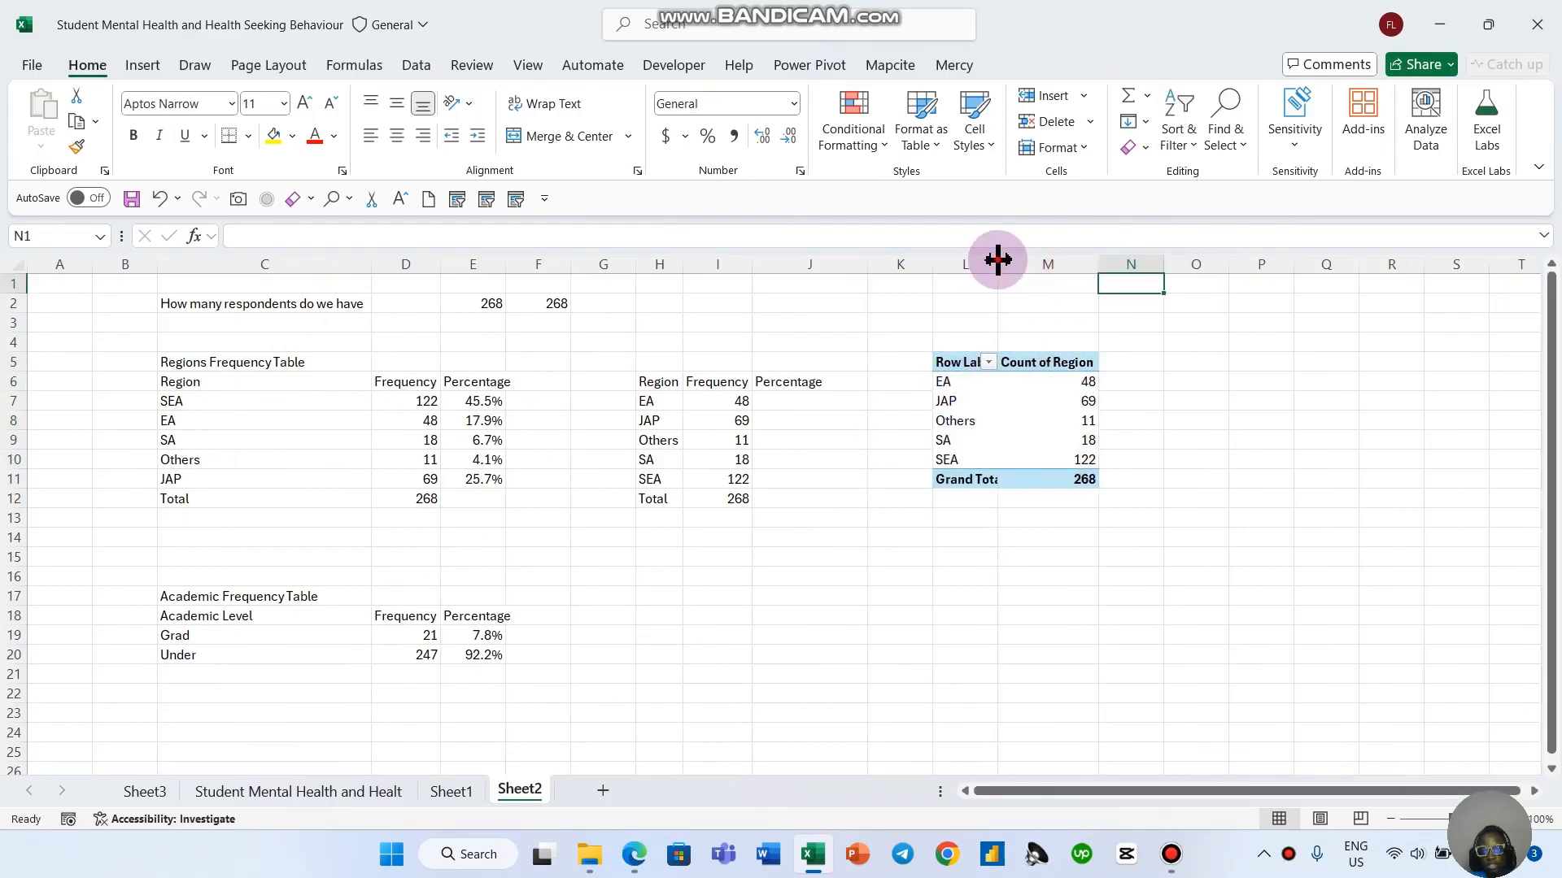
double_click(998, 261)
left_click(220, 615)
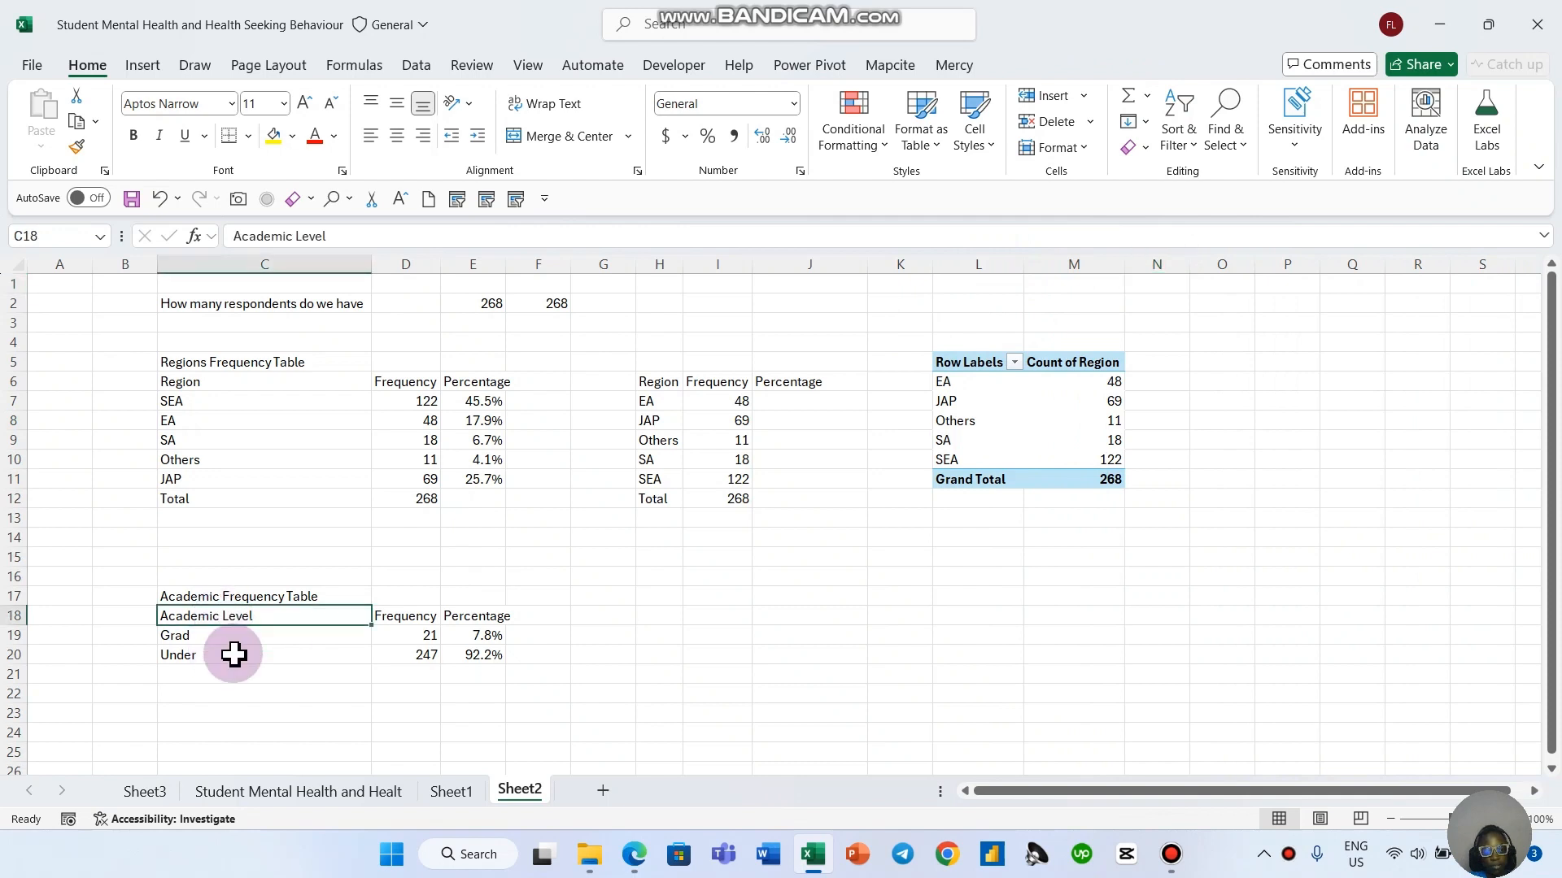
Step: Duplicate the Region PivotTable on Sheet2 by copying it to cell L15
left_click(940, 440)
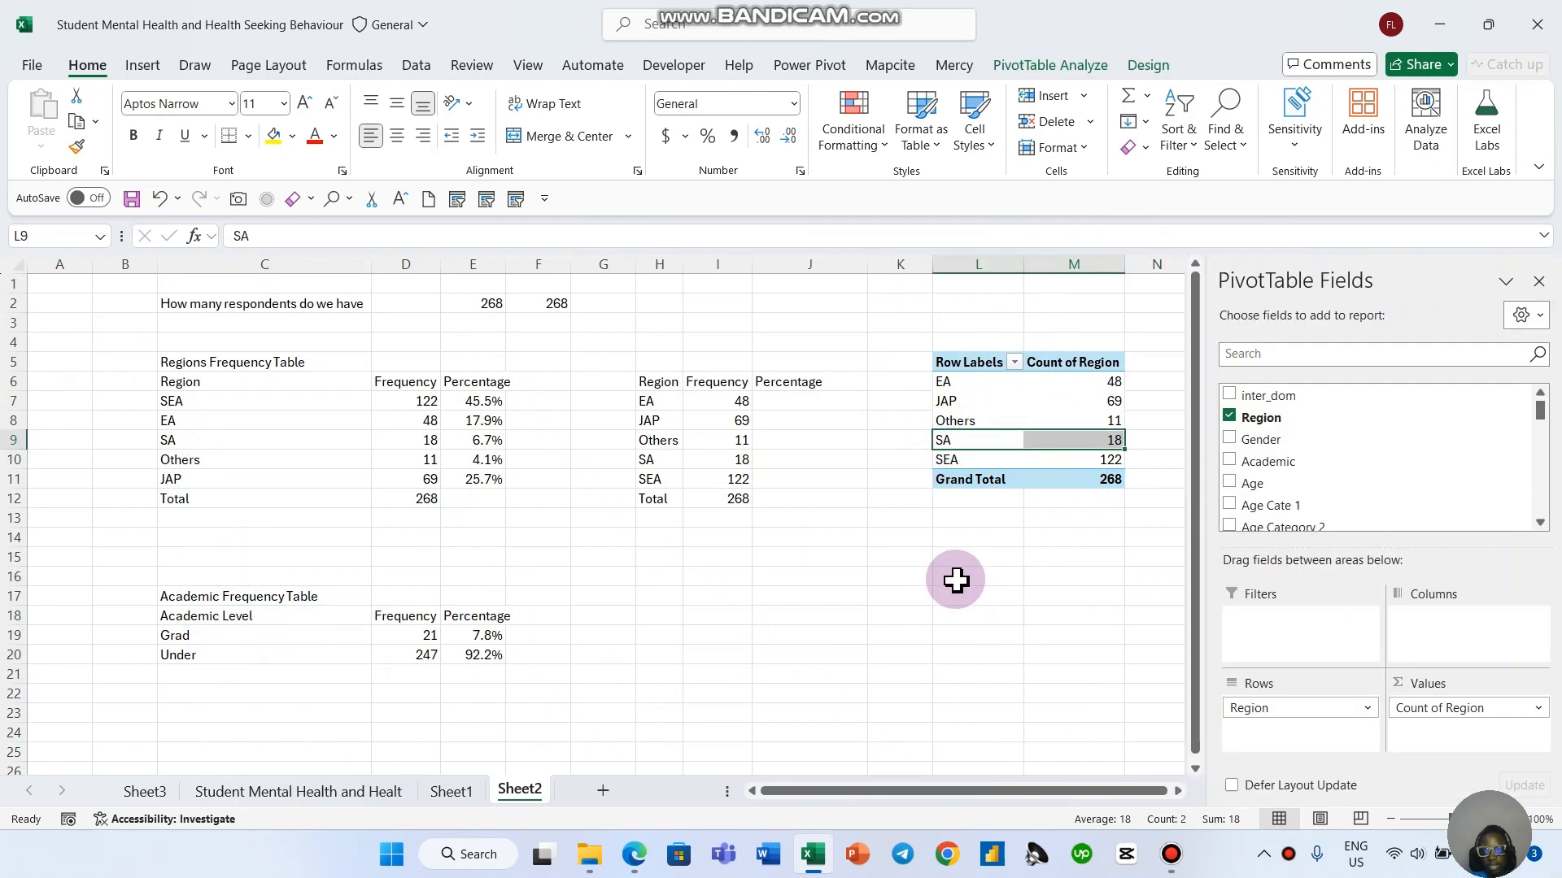
left_click(999, 392)
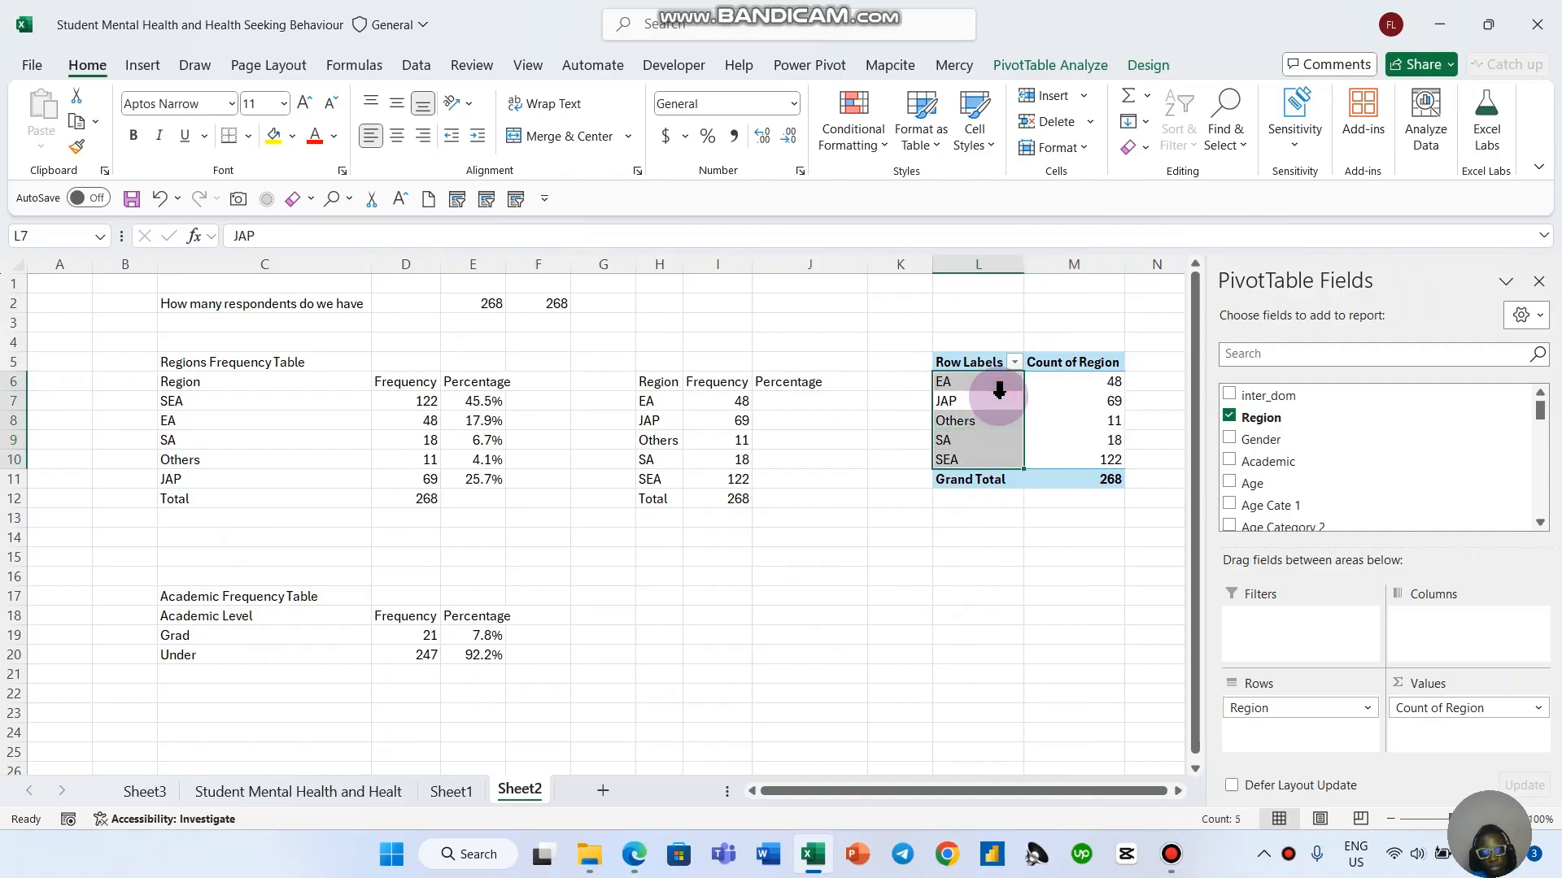
left_click(998, 392)
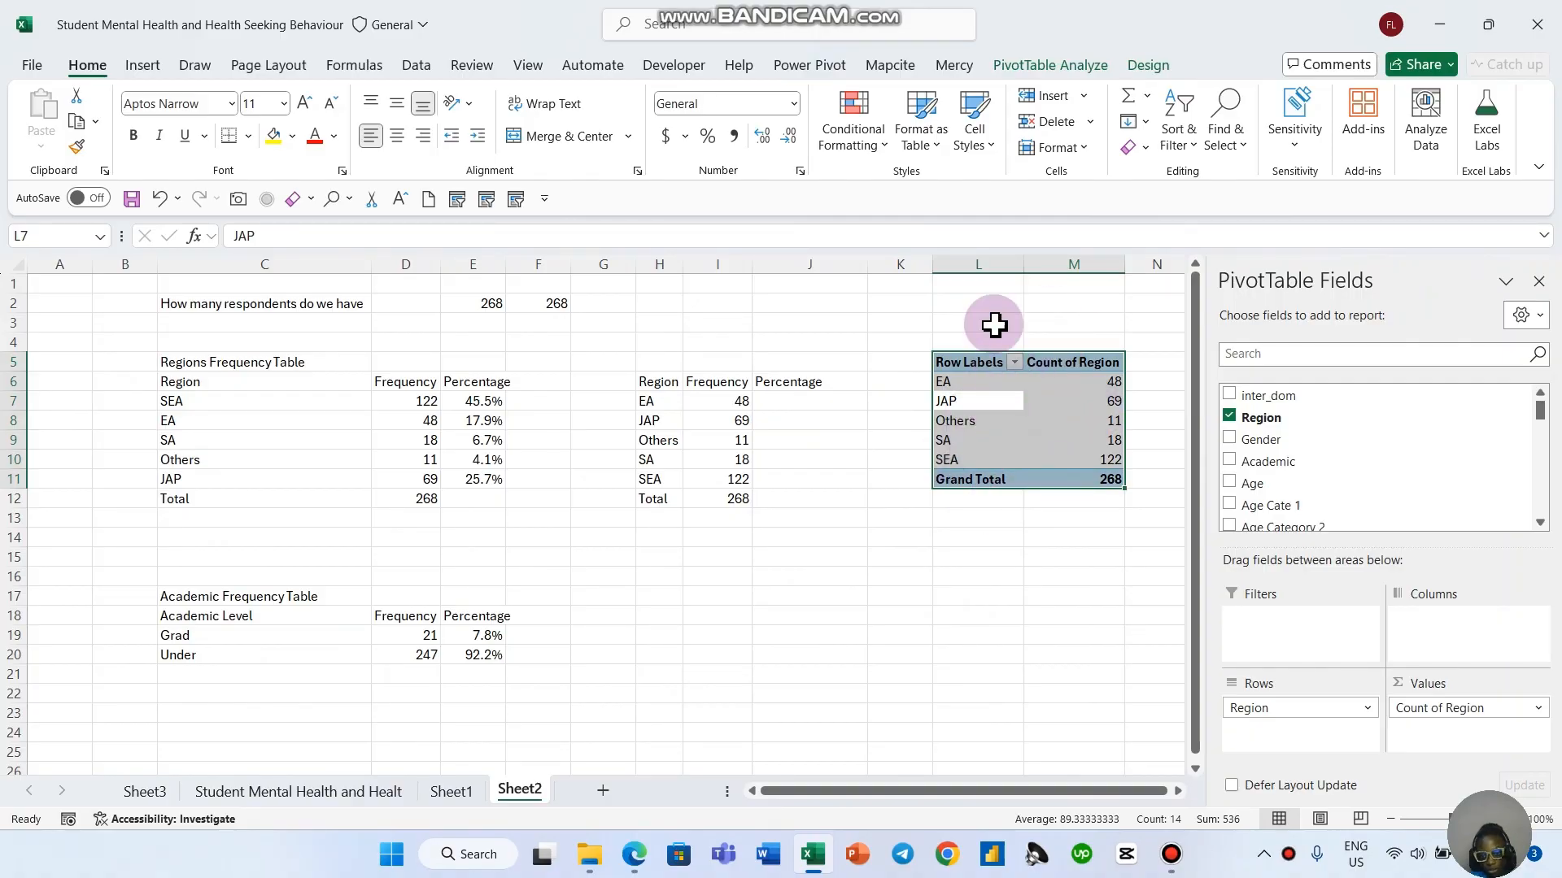
key("ctrl+c")
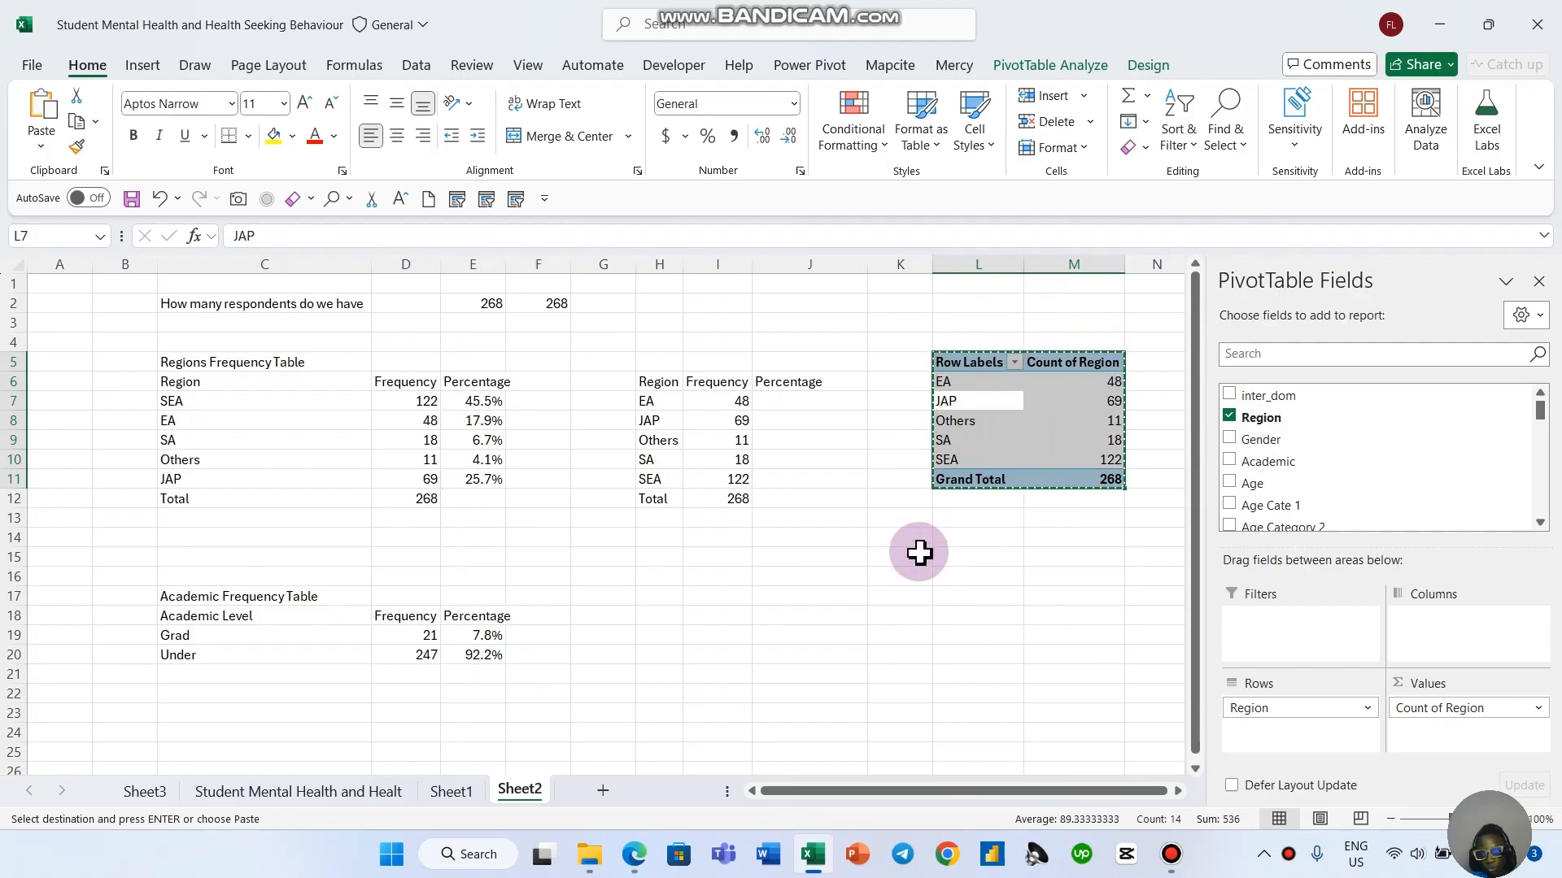
left_click(958, 556)
key("ctrl+v")
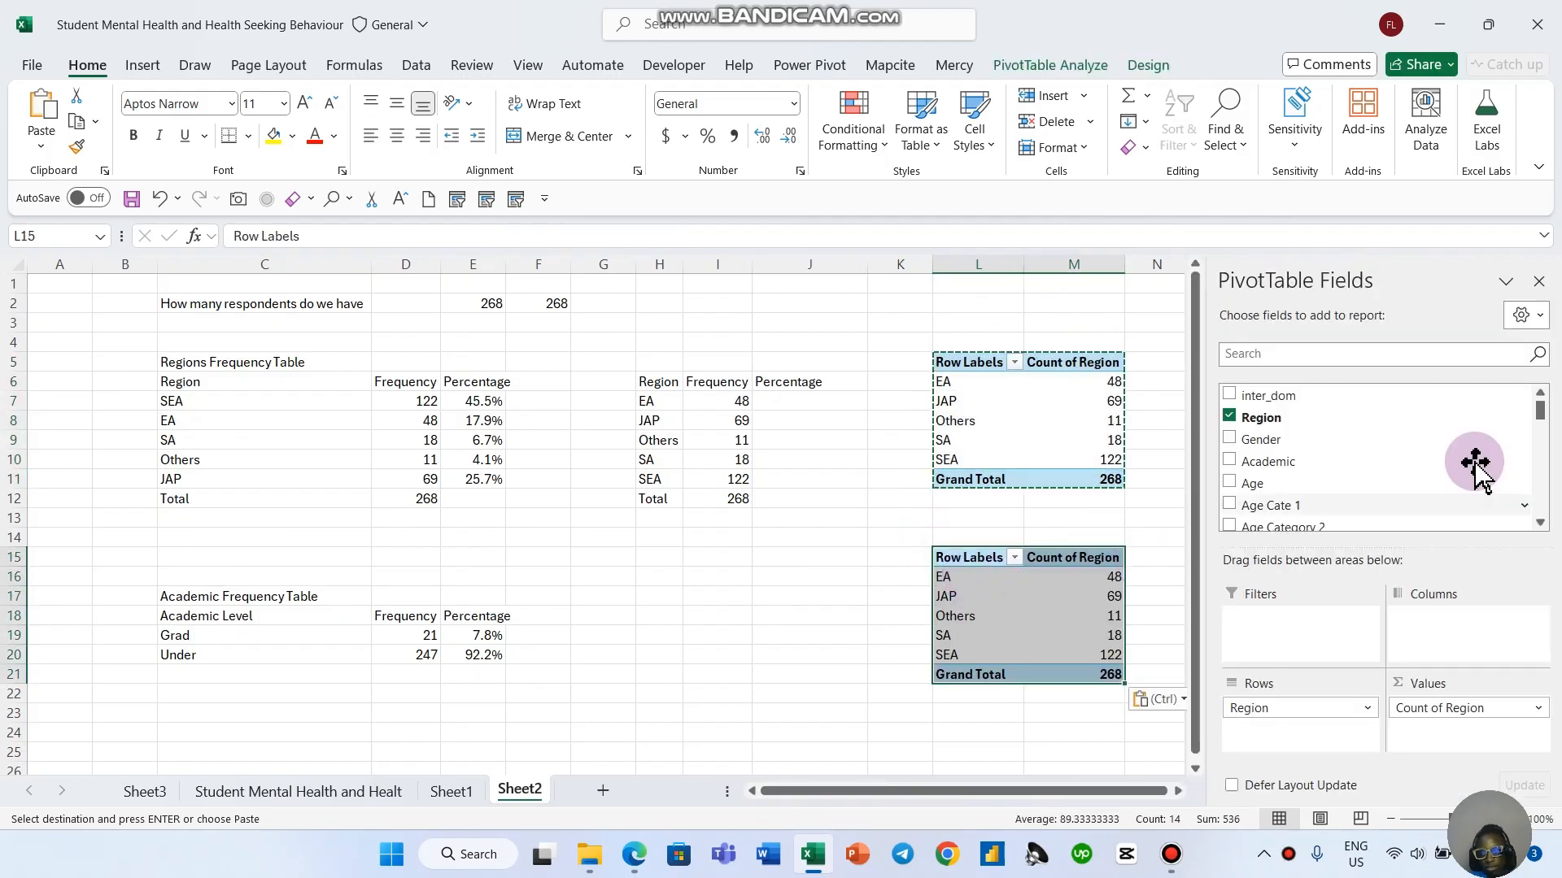
Step: Replace Region with Academic as both the row field and the counted value in the lower PivotTable
left_click_drag(1275, 709, 1179, 715)
left_click_drag(1501, 714, 1017, 707)
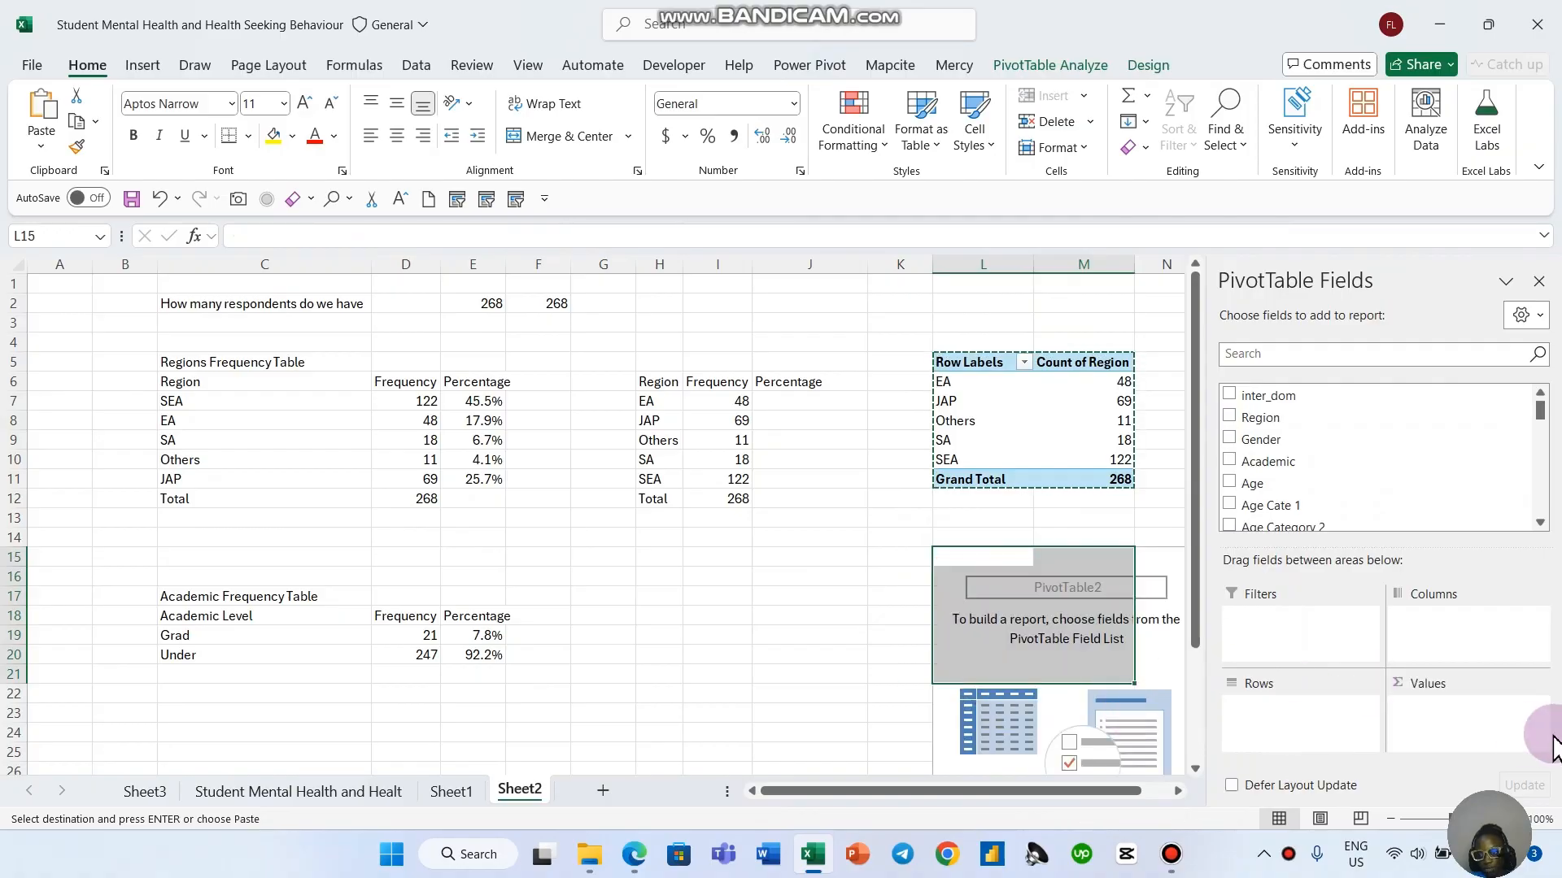
left_click_drag(1259, 471, 1314, 715)
left_click_drag(1320, 480, 1446, 722)
left_click_drag(1057, 791, 1098, 783)
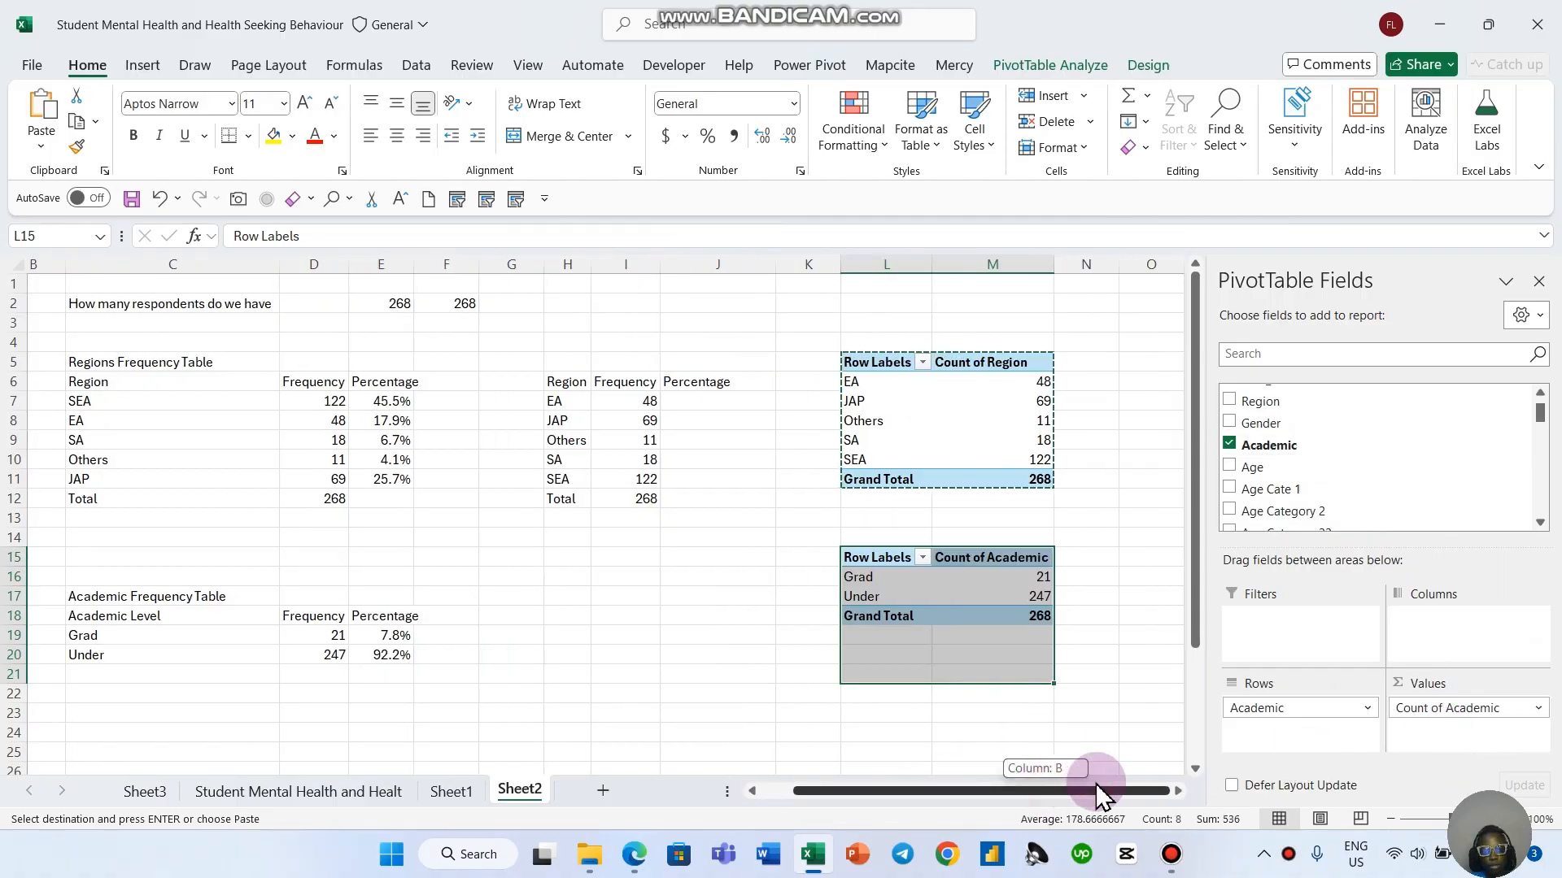
left_click(1067, 691)
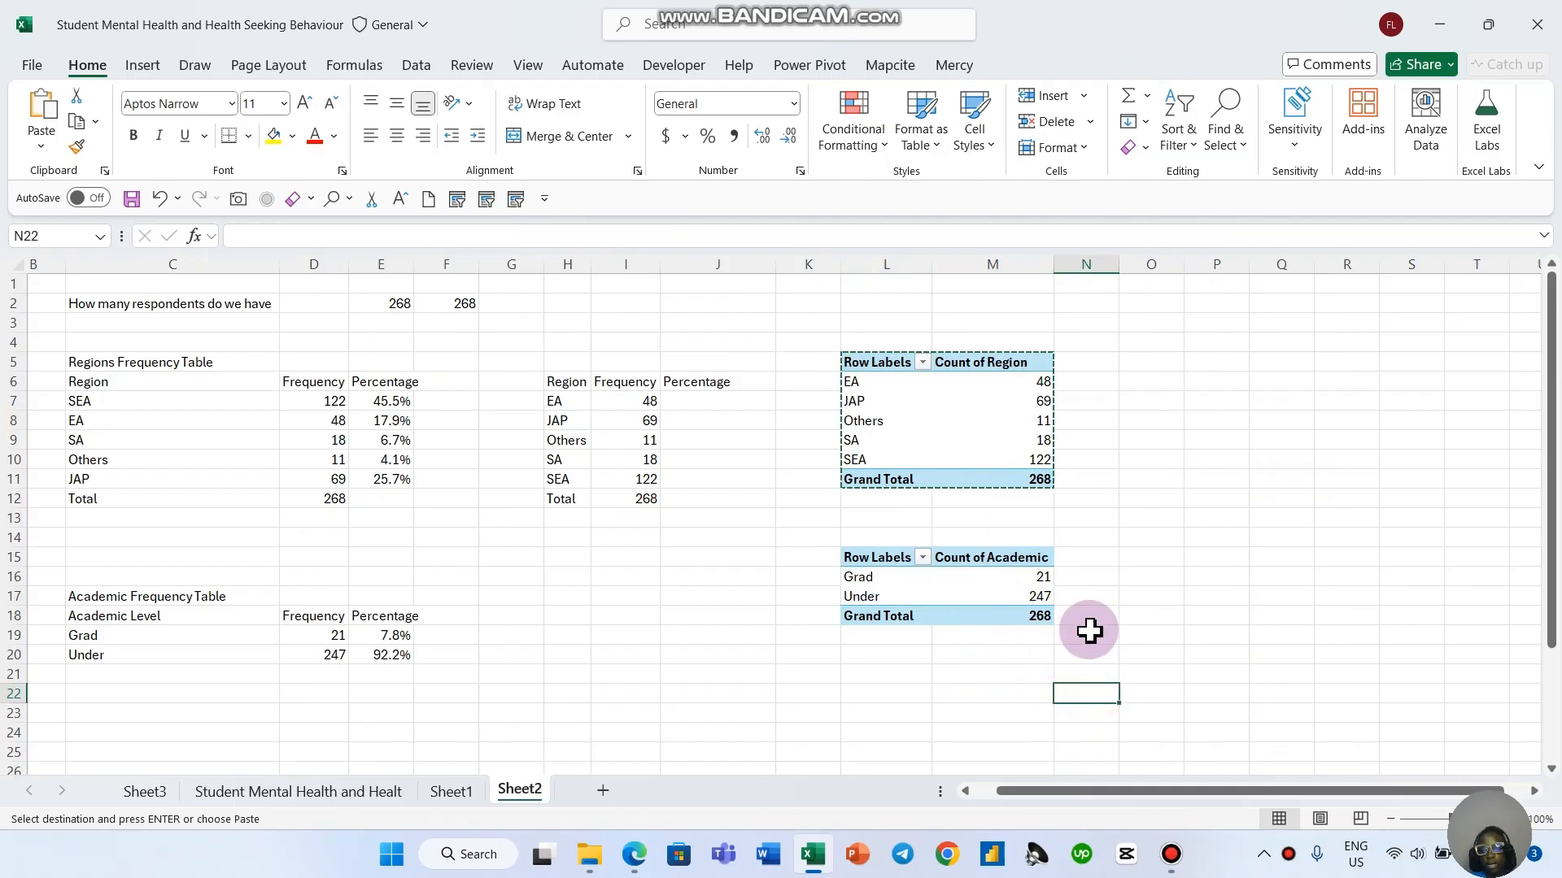
Step: Rename the lower PivotTable's headers to Academic Level and Frequency, and close the field list
left_click(897, 563)
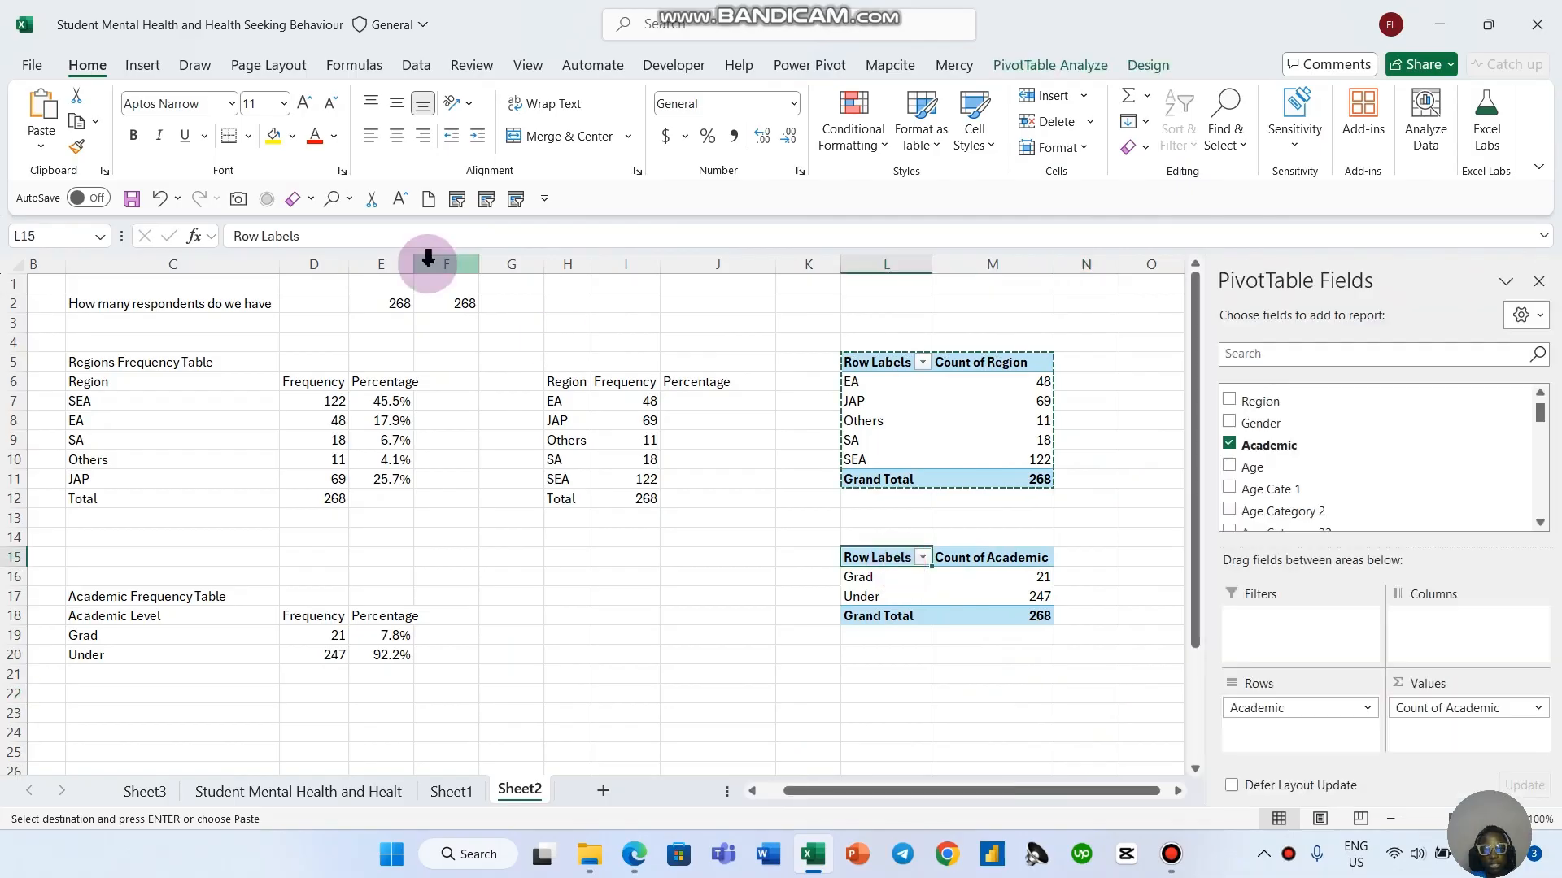
left_click_drag(394, 236, 233, 236)
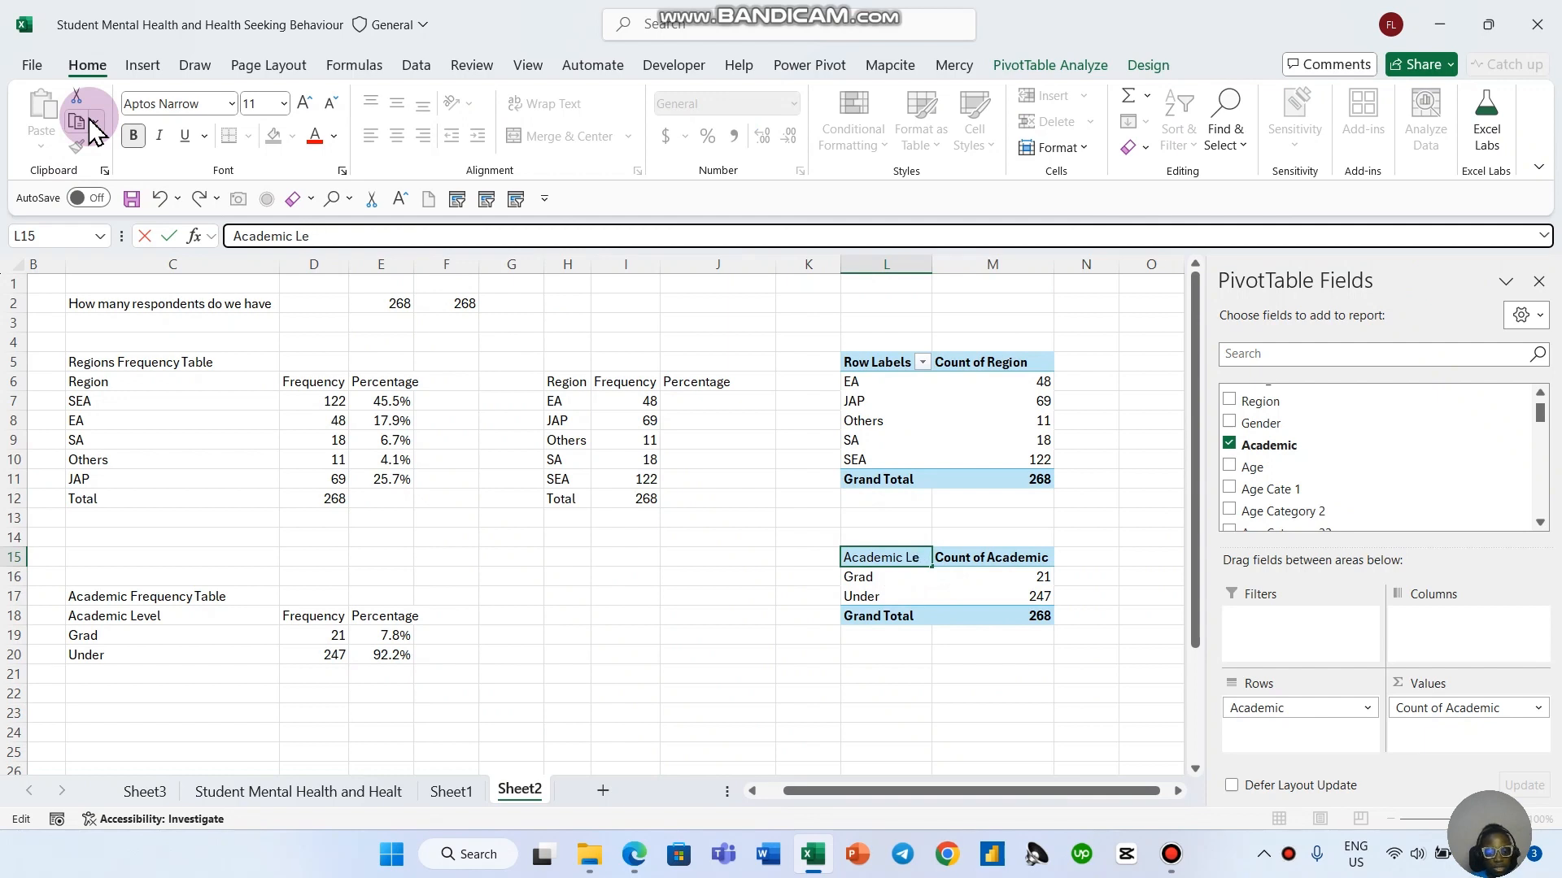
key("Tab")
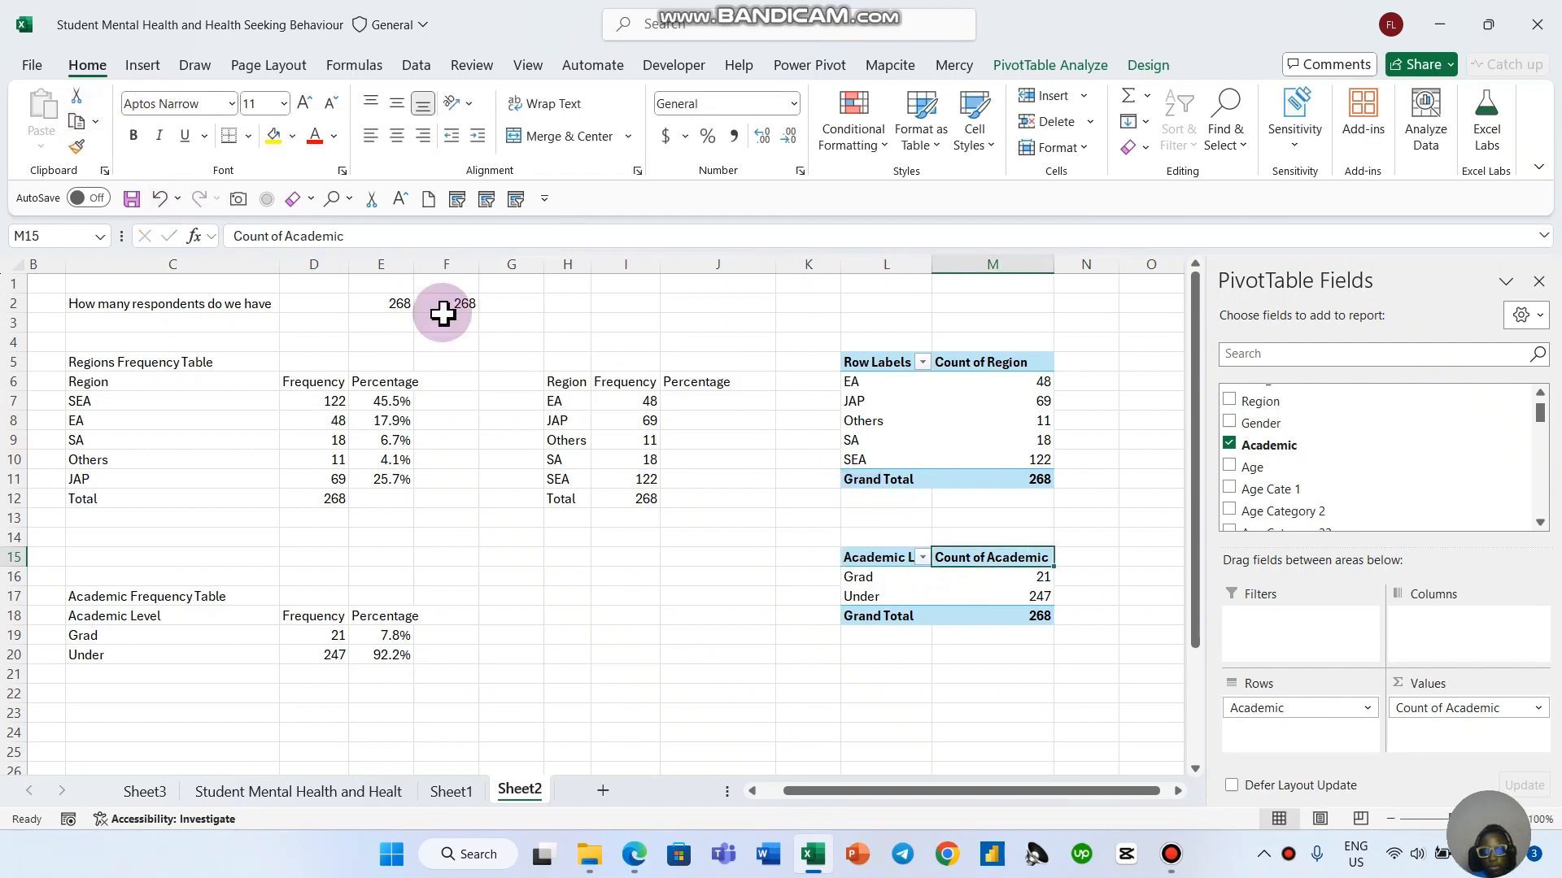
type("Frequency")
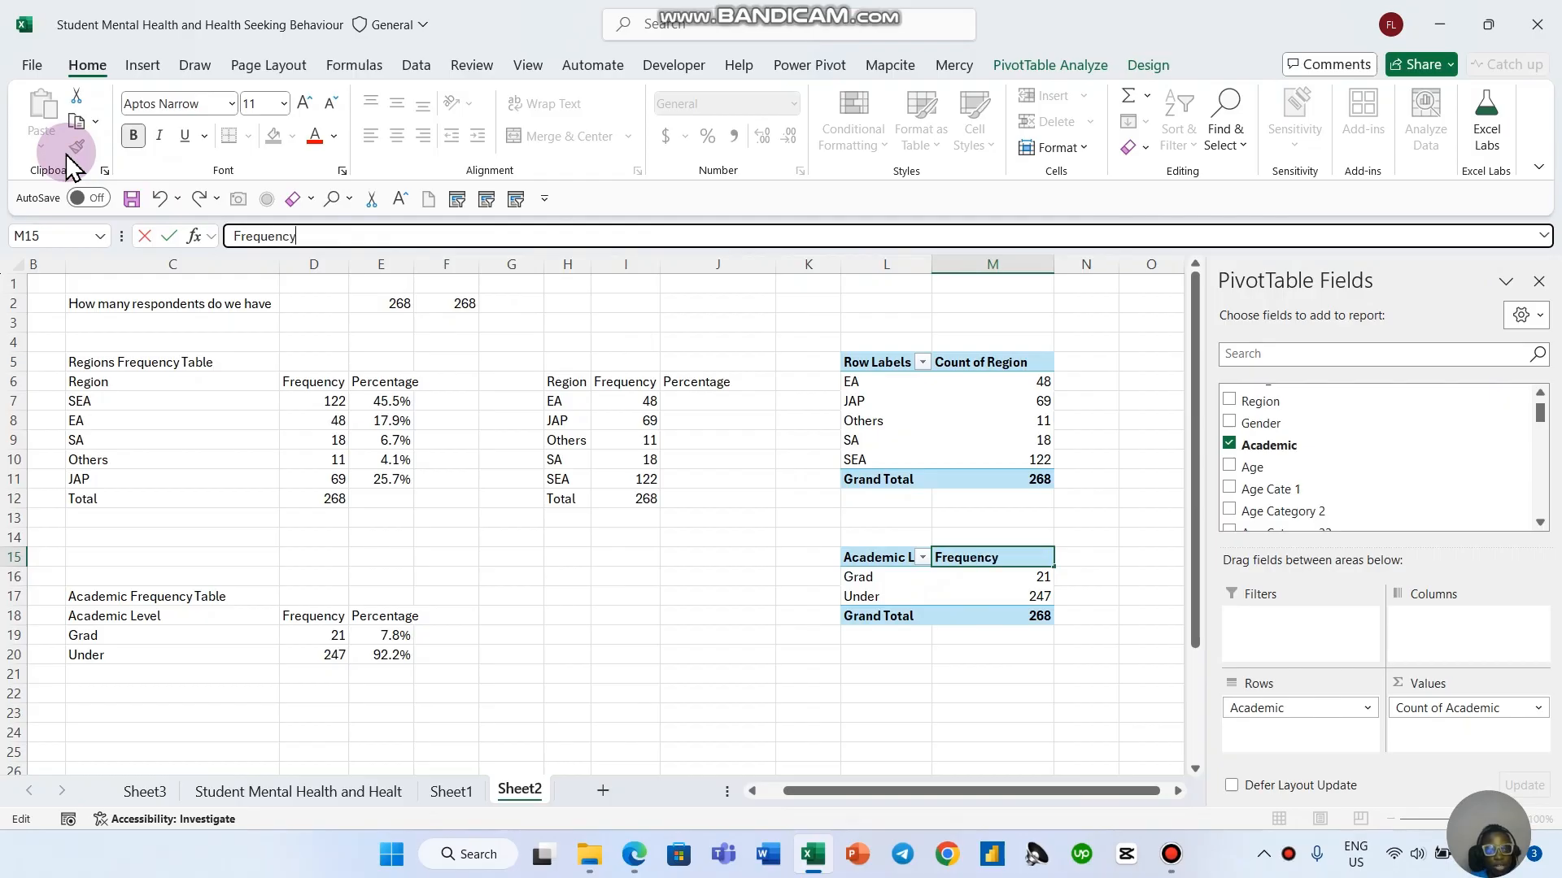
key("Return")
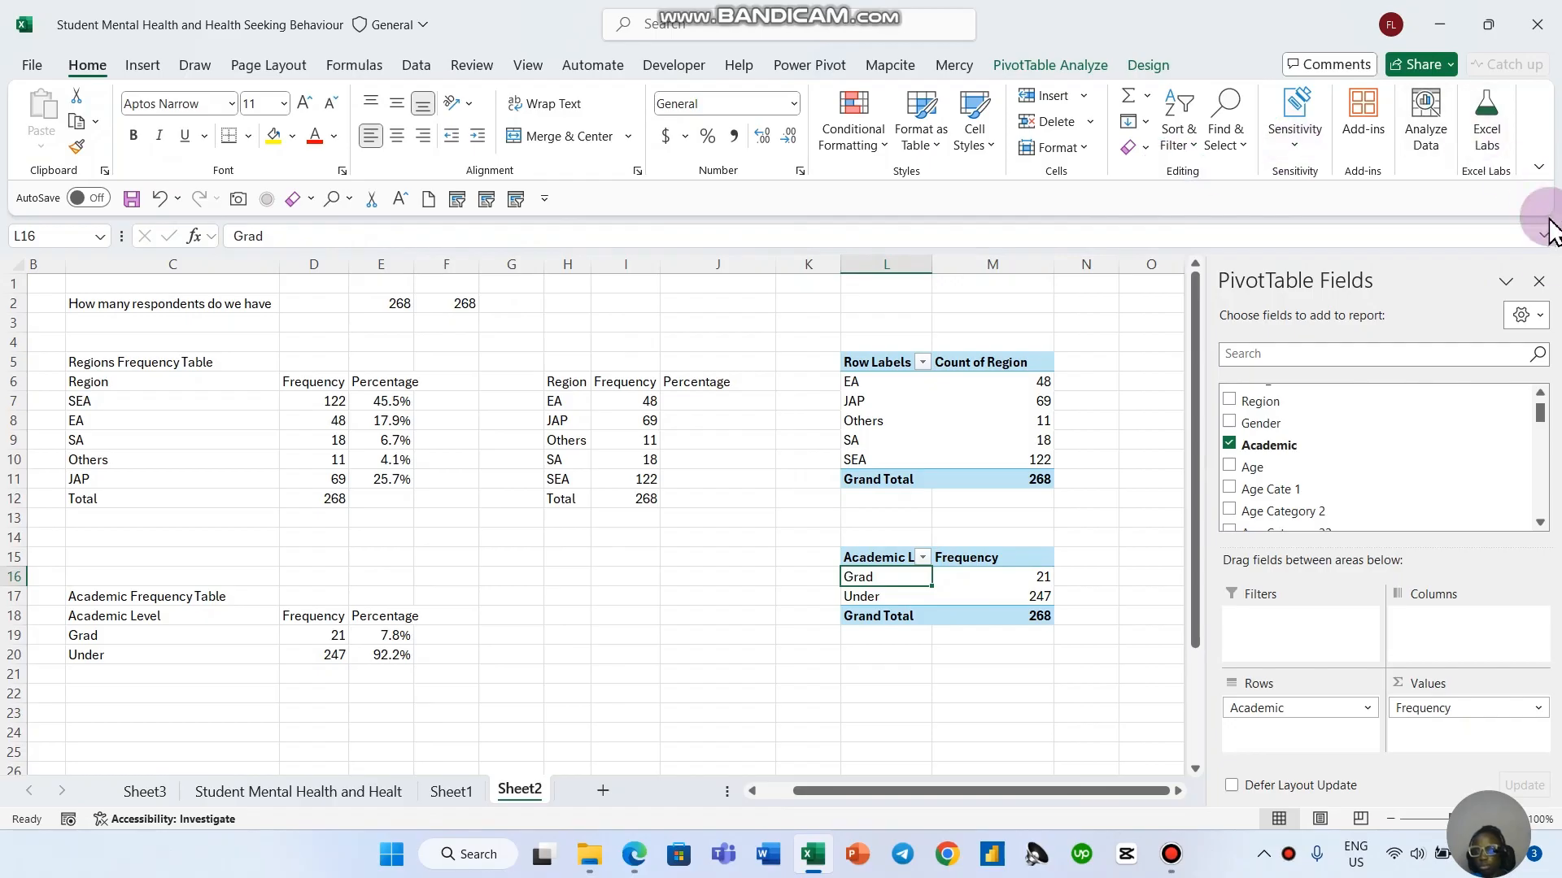
left_click(1539, 282)
Step: Show the field list for the Region PivotTable and add Region to its values a second time
left_click(1039, 403)
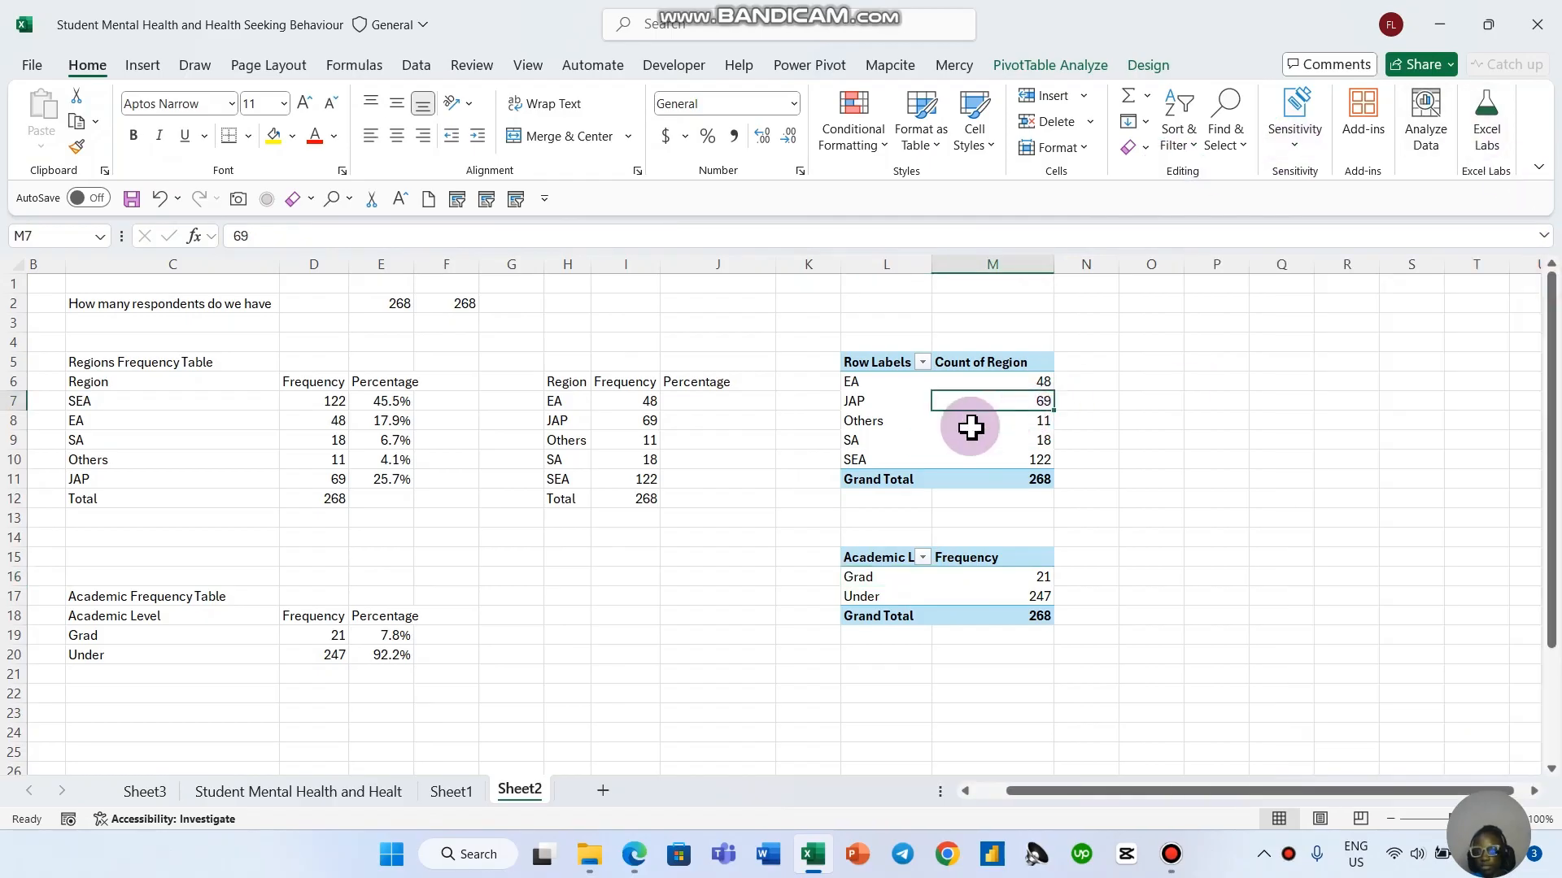
left_click(885, 422)
key("Down")
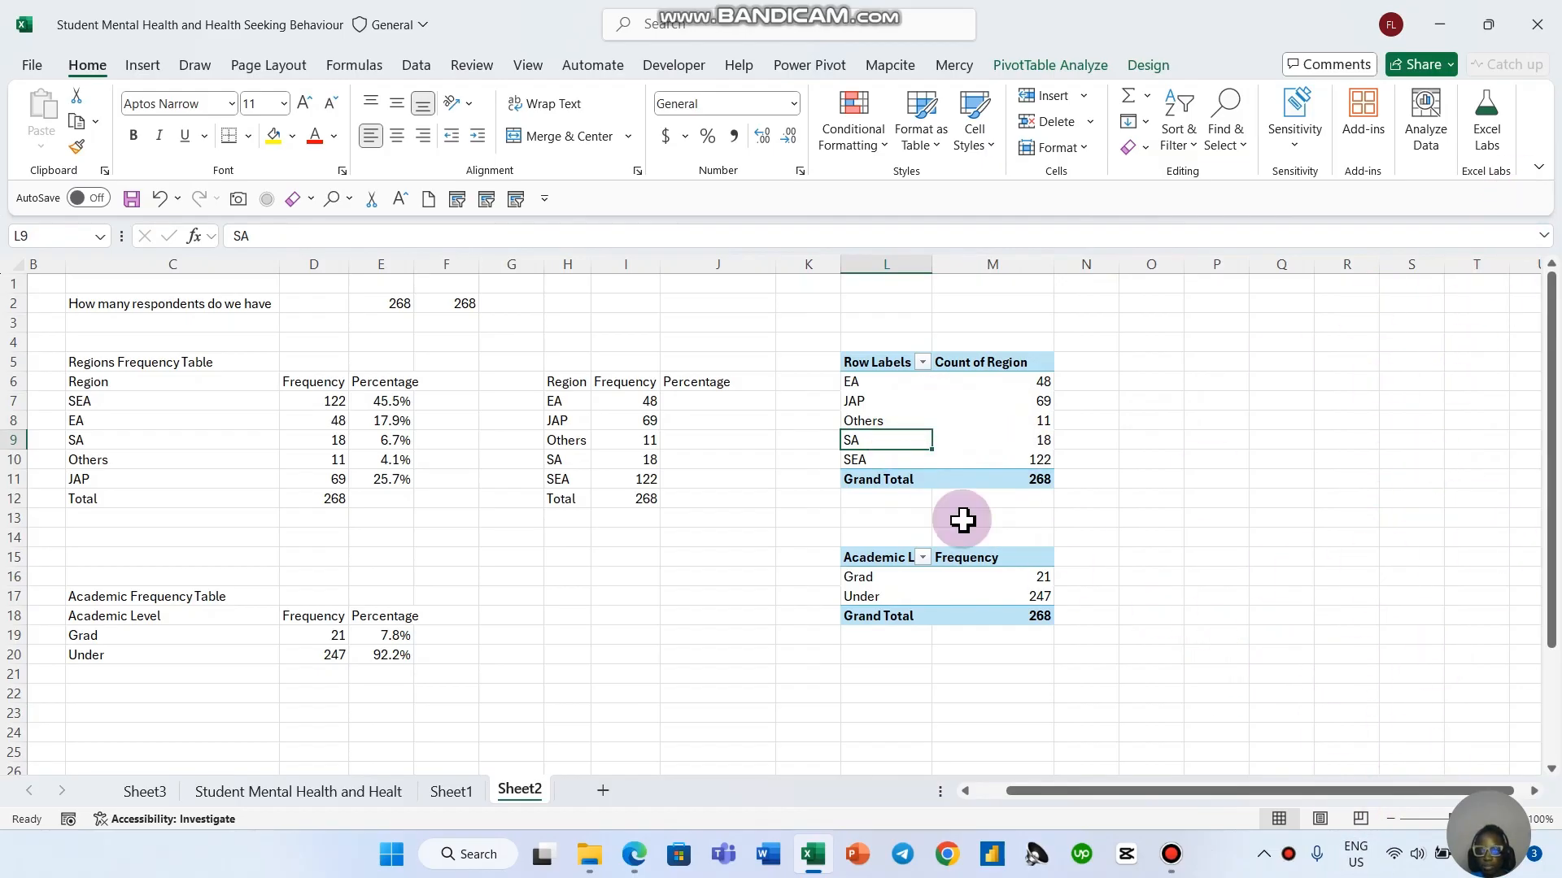
left_click(1067, 63)
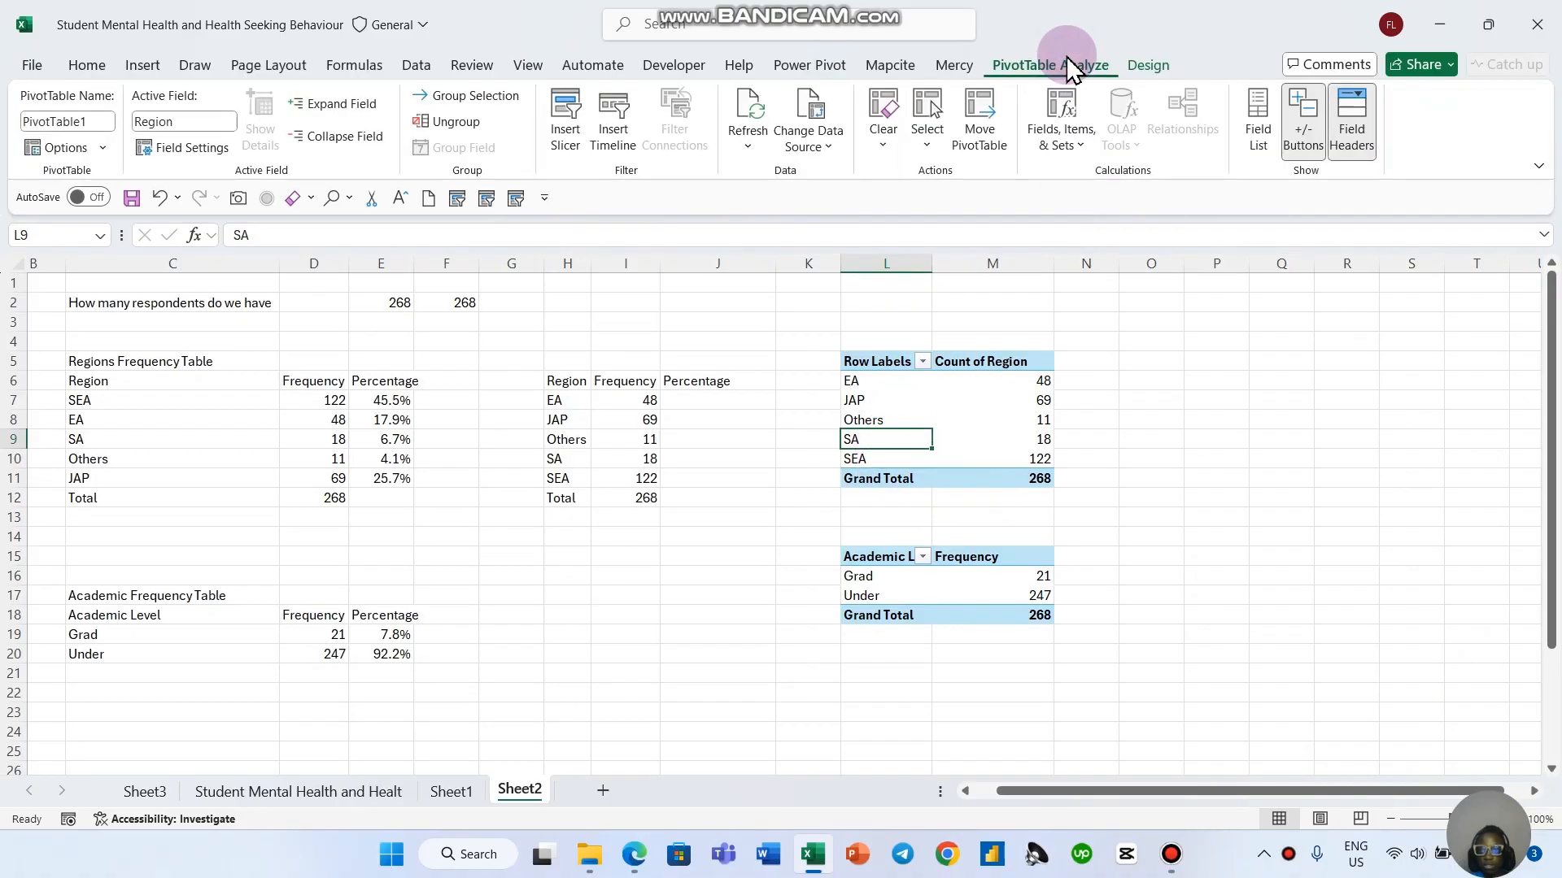
left_click(1260, 122)
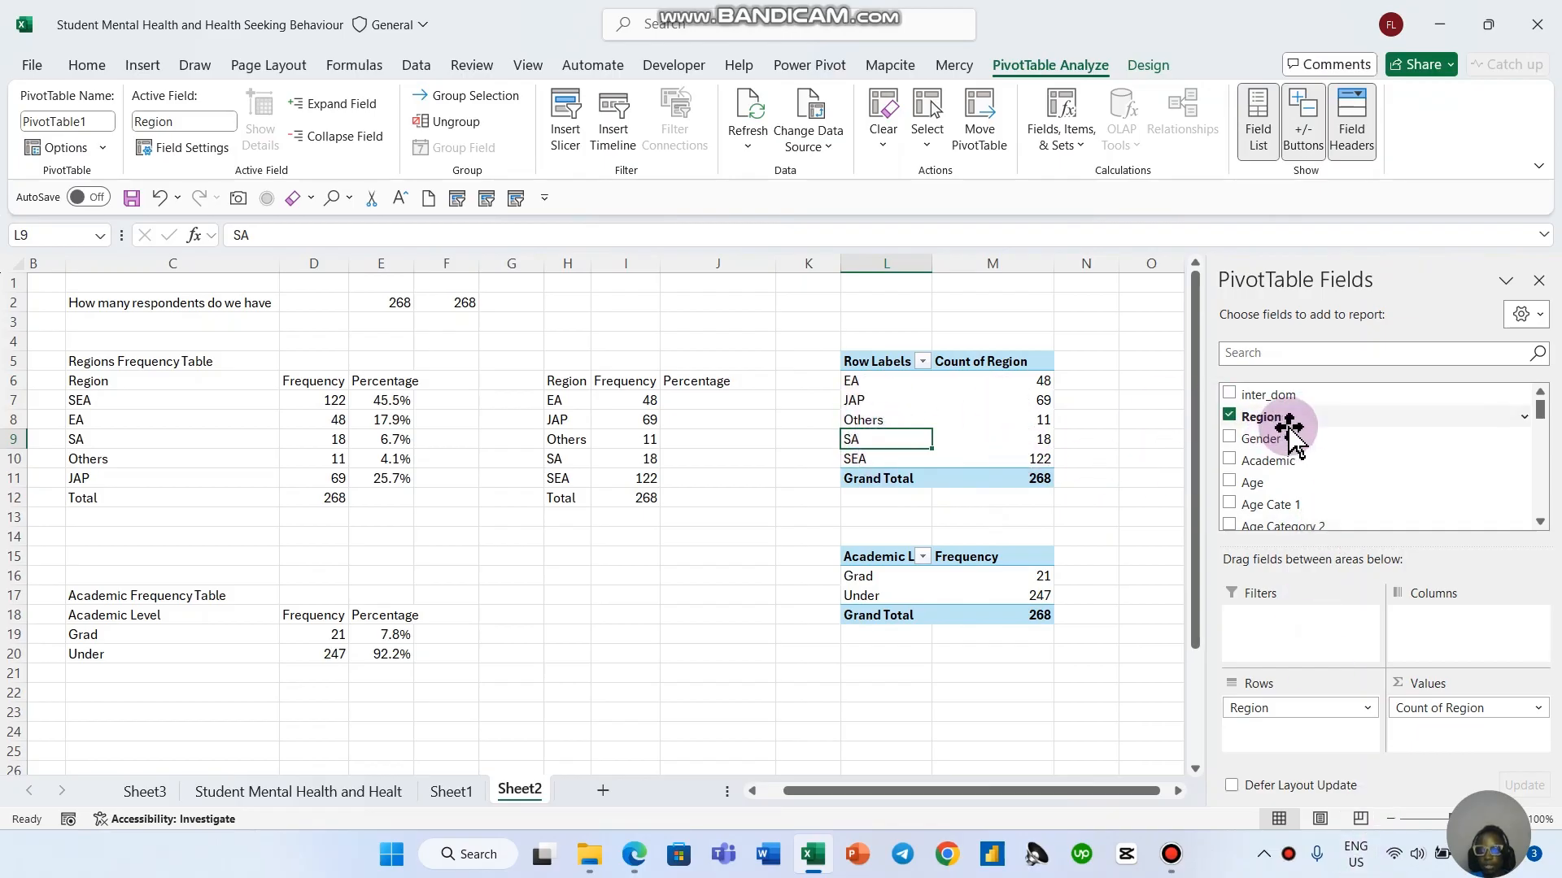
left_click_drag(1293, 423, 1489, 736)
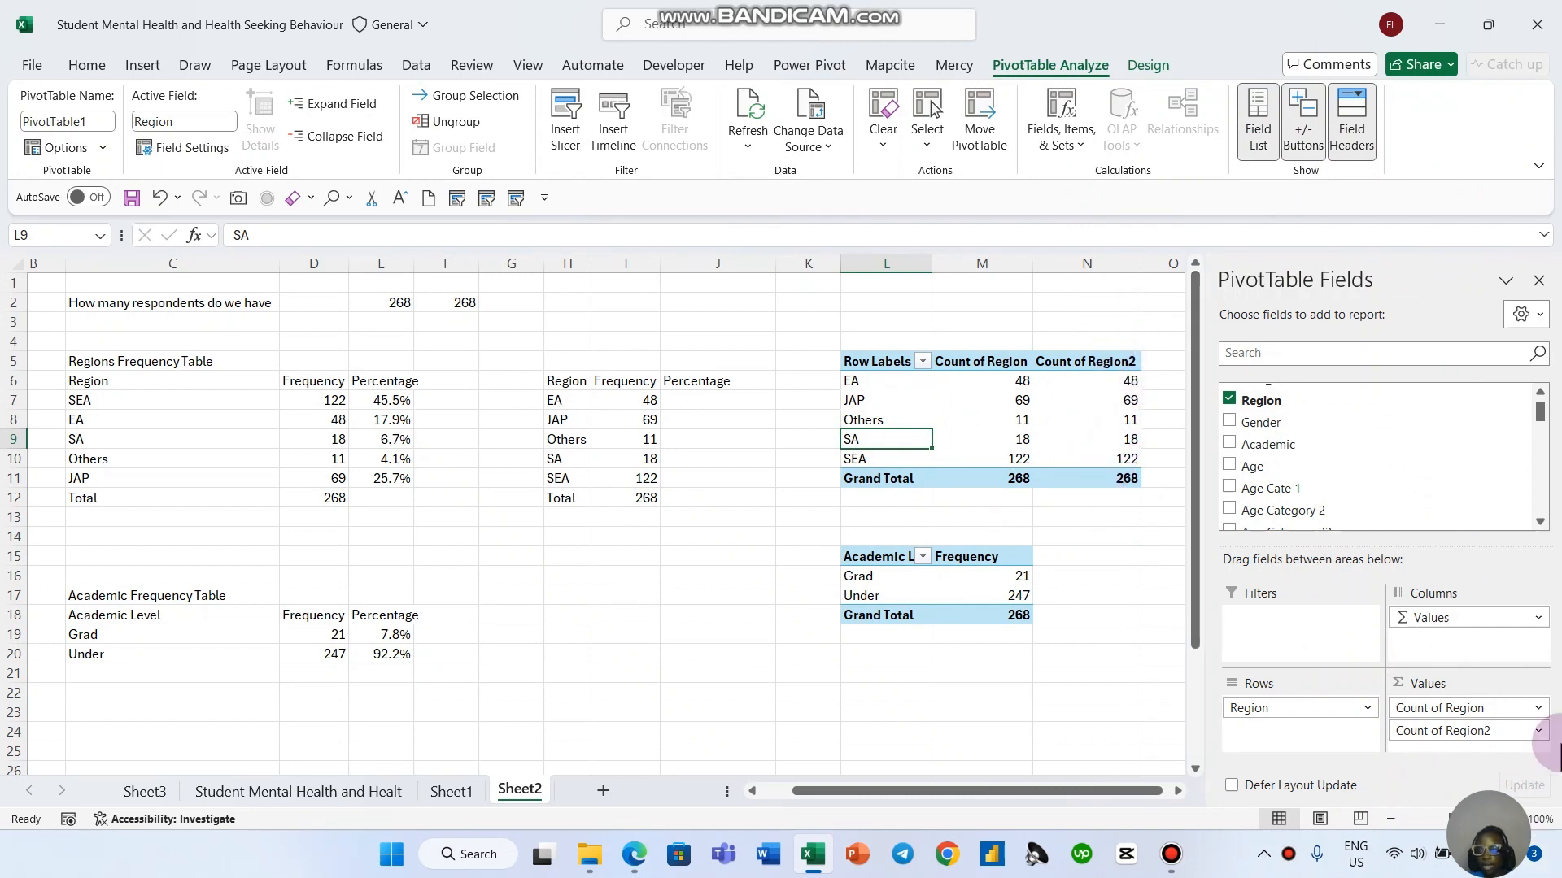
Step: Show the second Region count, Count of Region2, as % of Column Total
left_click(1538, 732)
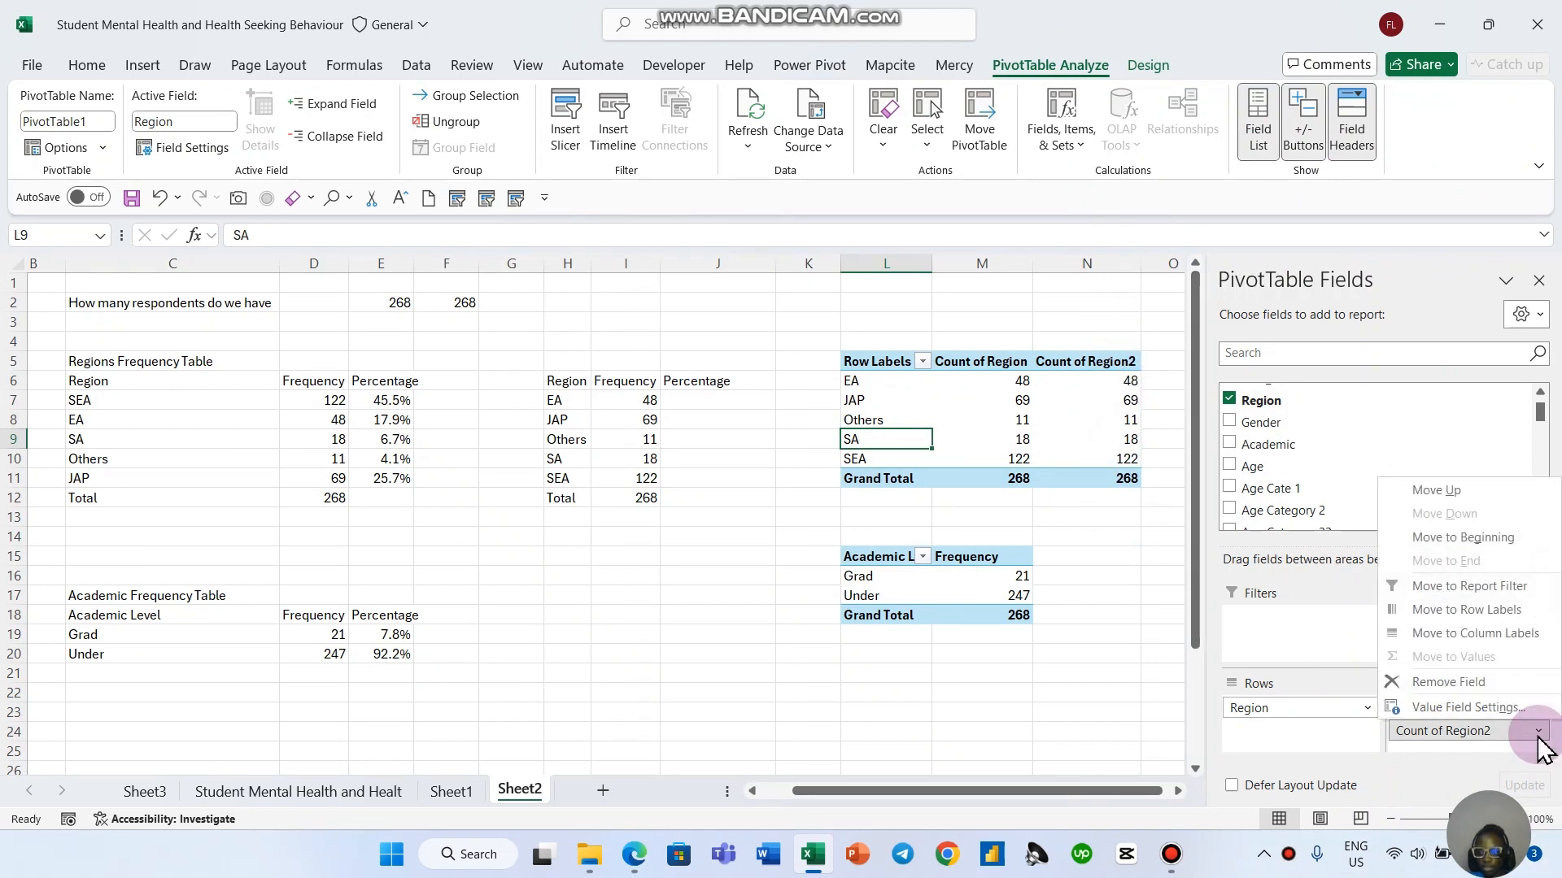
left_click(1497, 707)
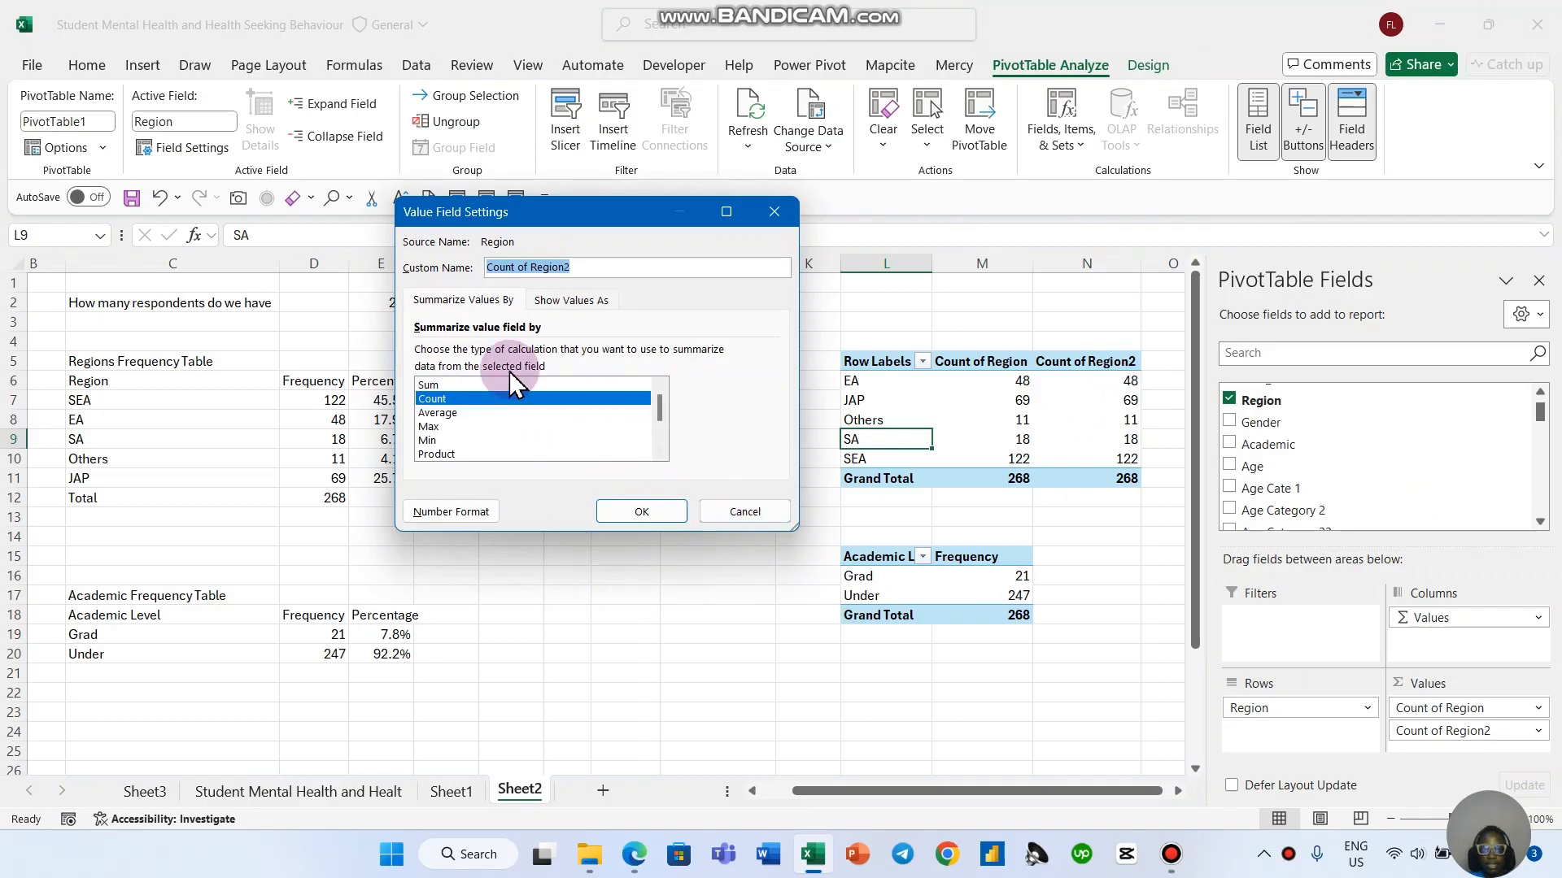
left_click(440, 401)
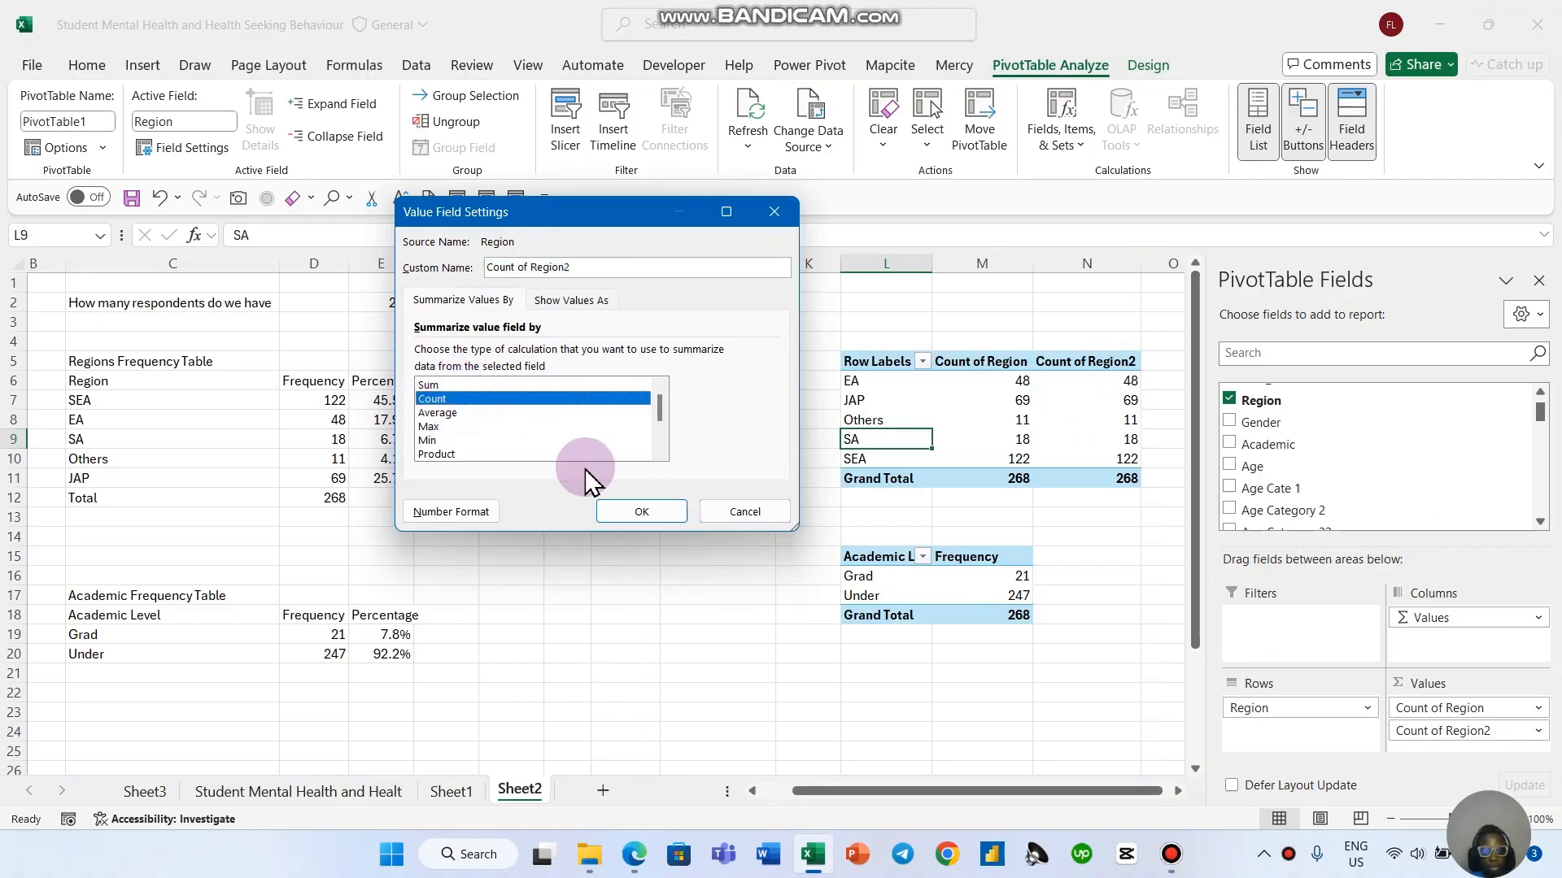
scroll(616, 443, "down", 2)
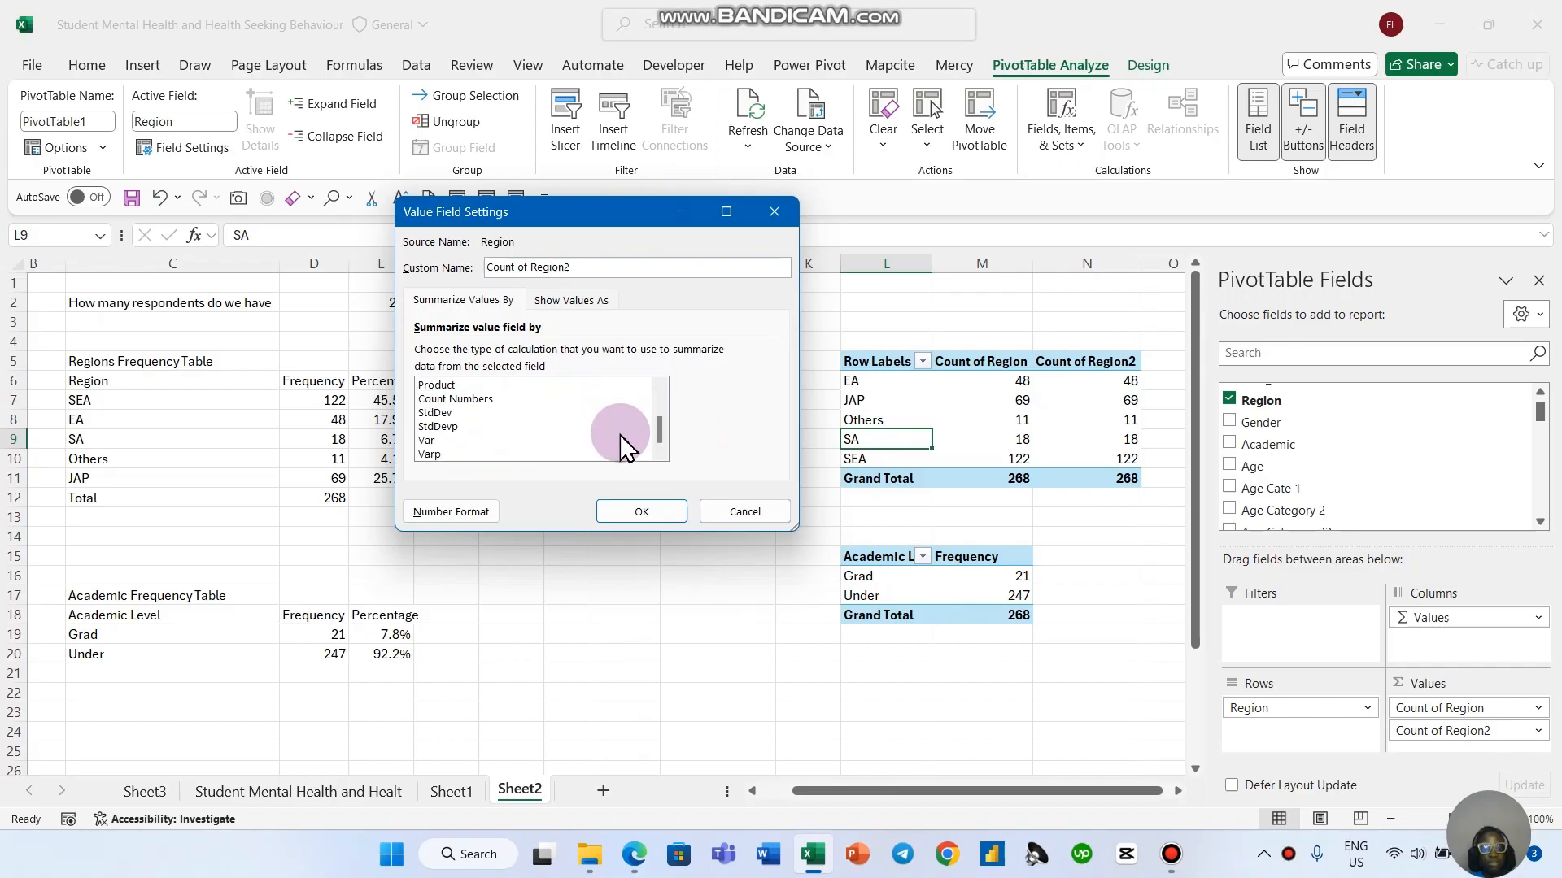
scroll(623, 449, "up", 2)
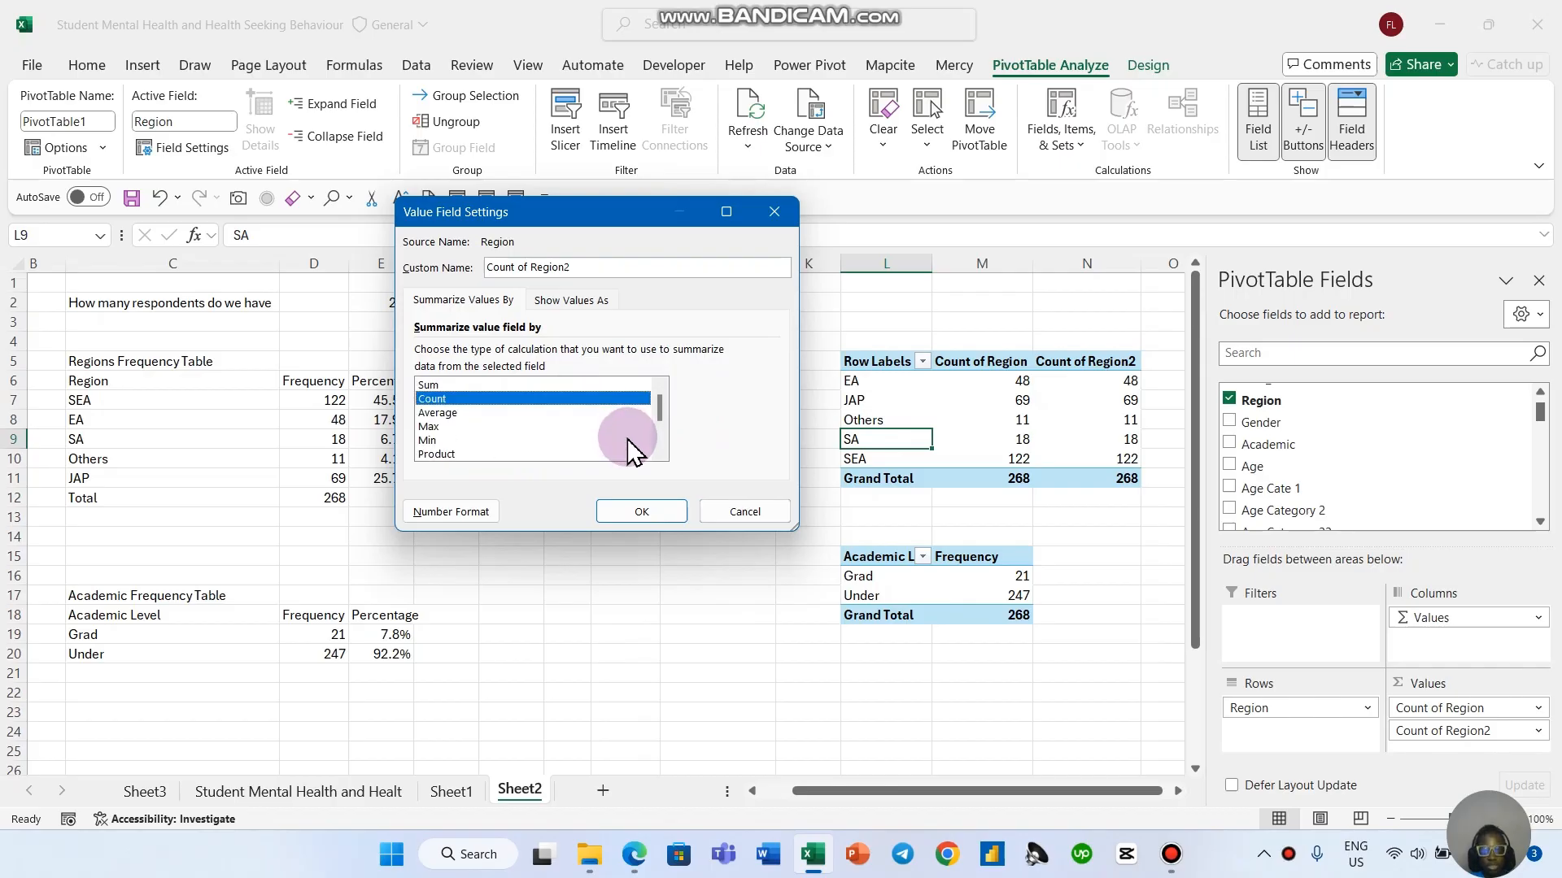
left_click(579, 301)
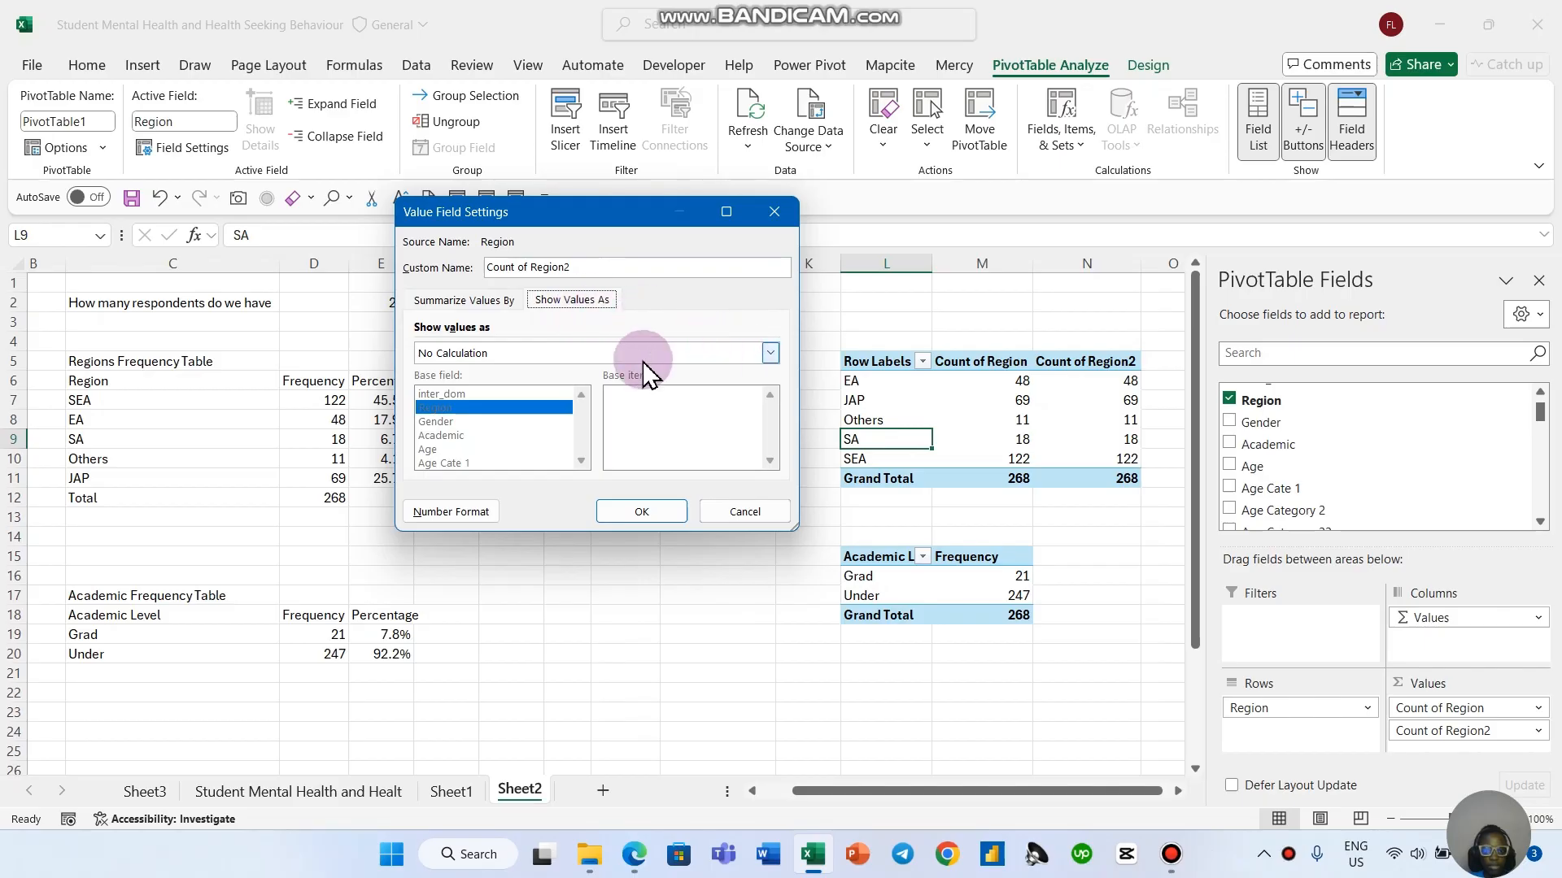
left_click(772, 355)
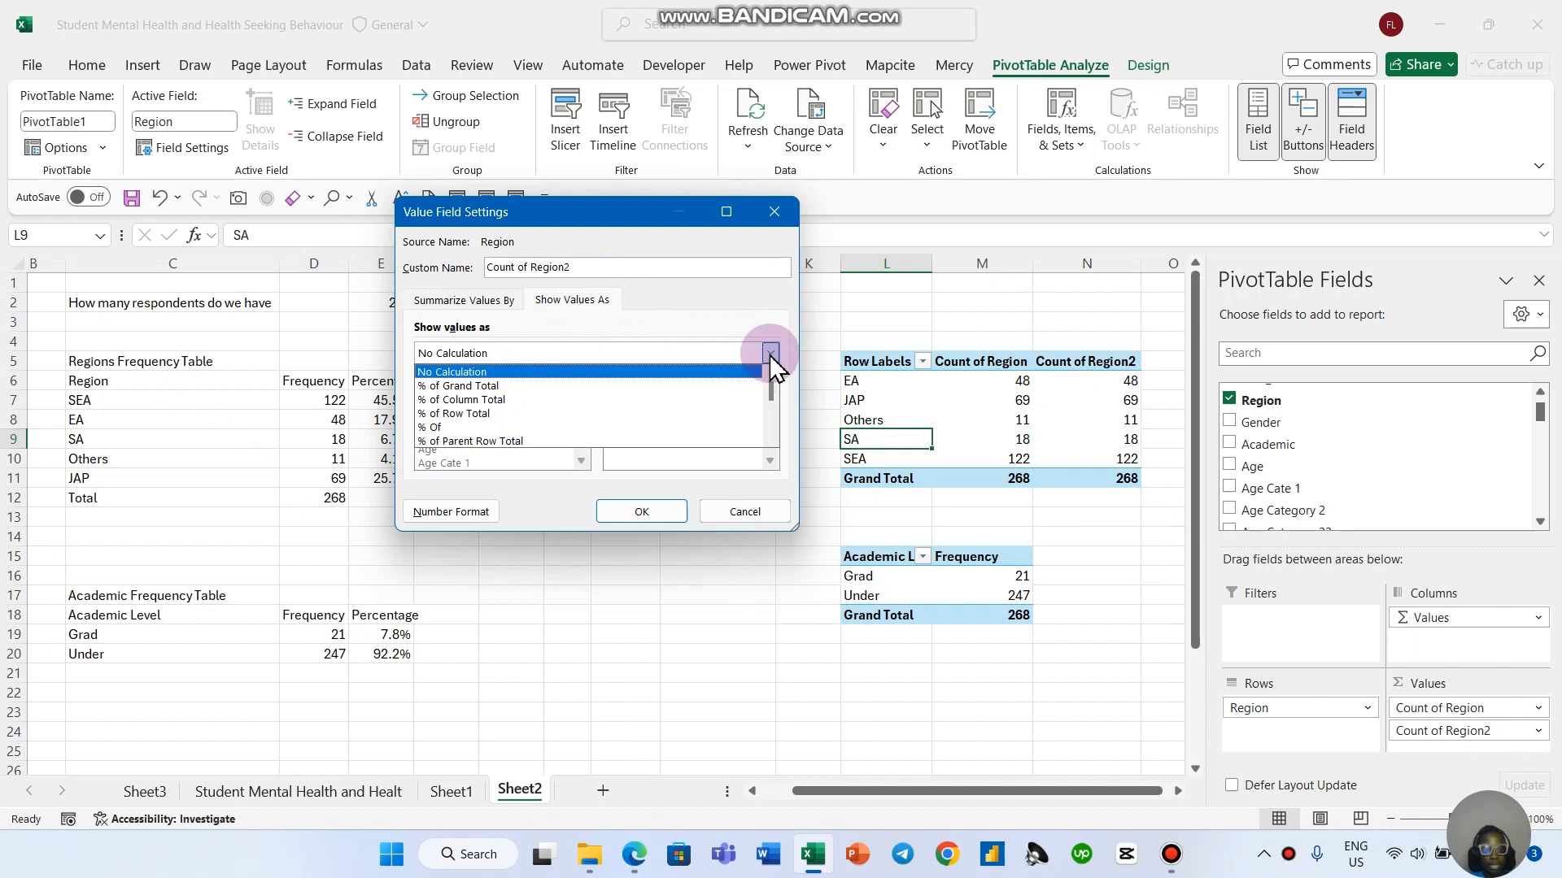
left_click(704, 405)
left_click(651, 510)
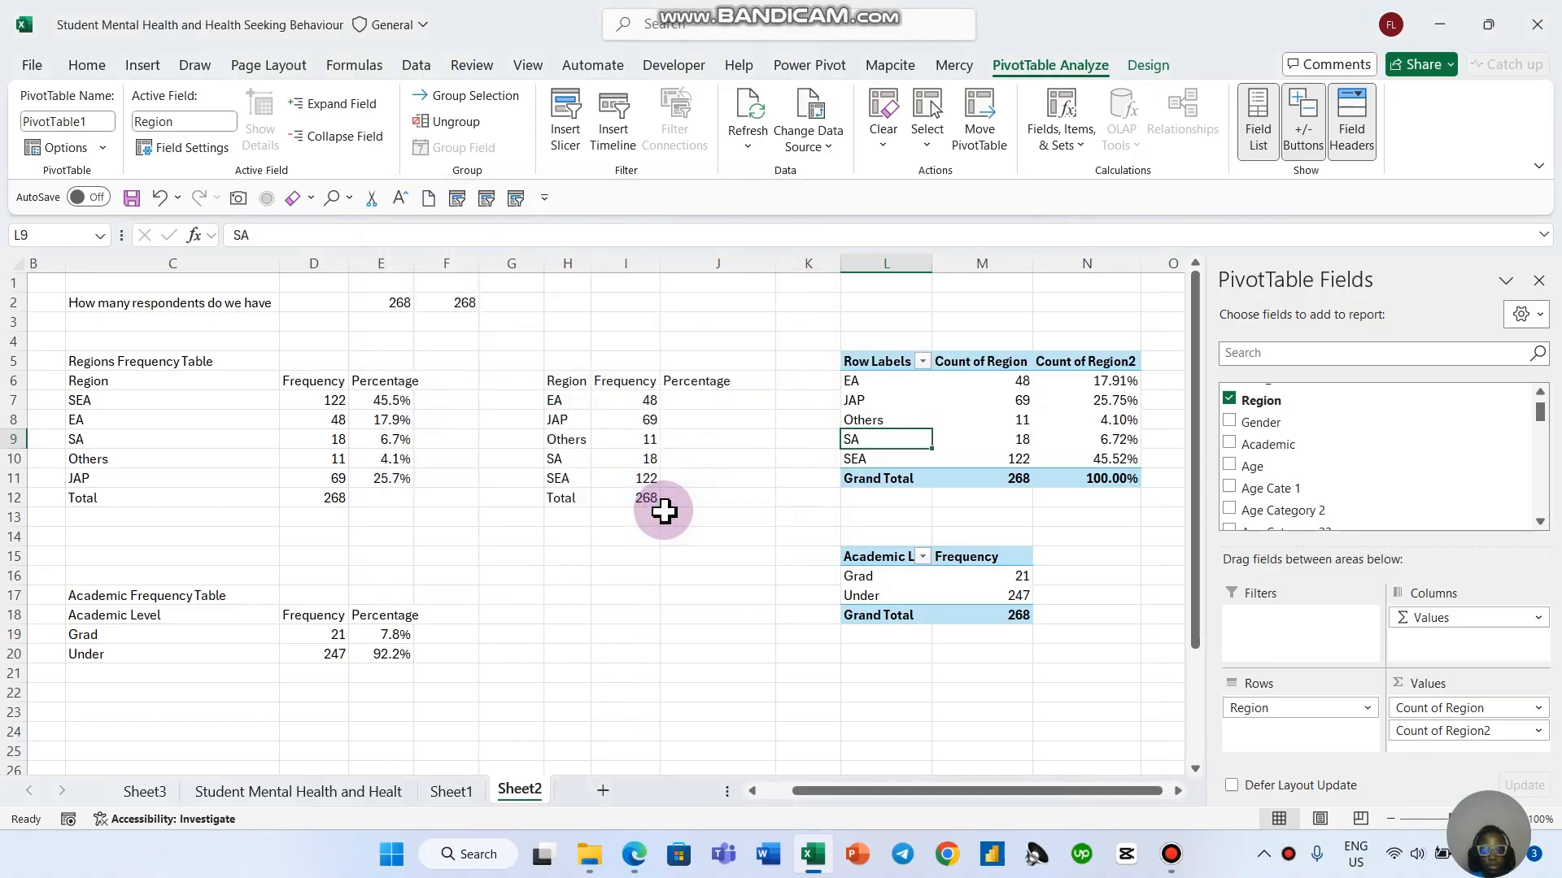
left_click(1094, 402)
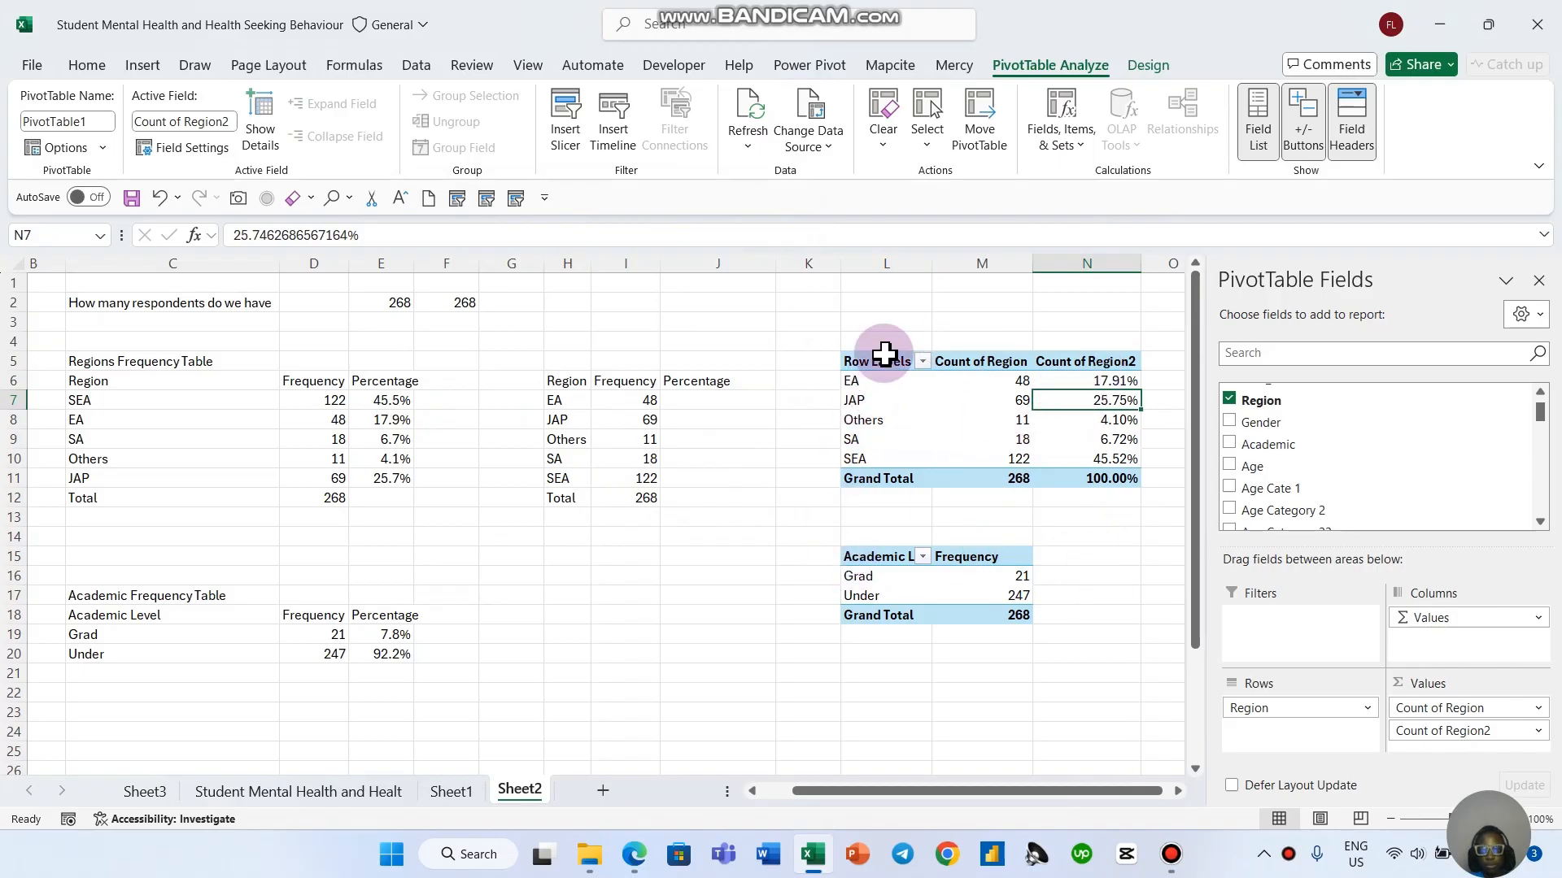
left_click(992, 363)
left_click(1104, 363)
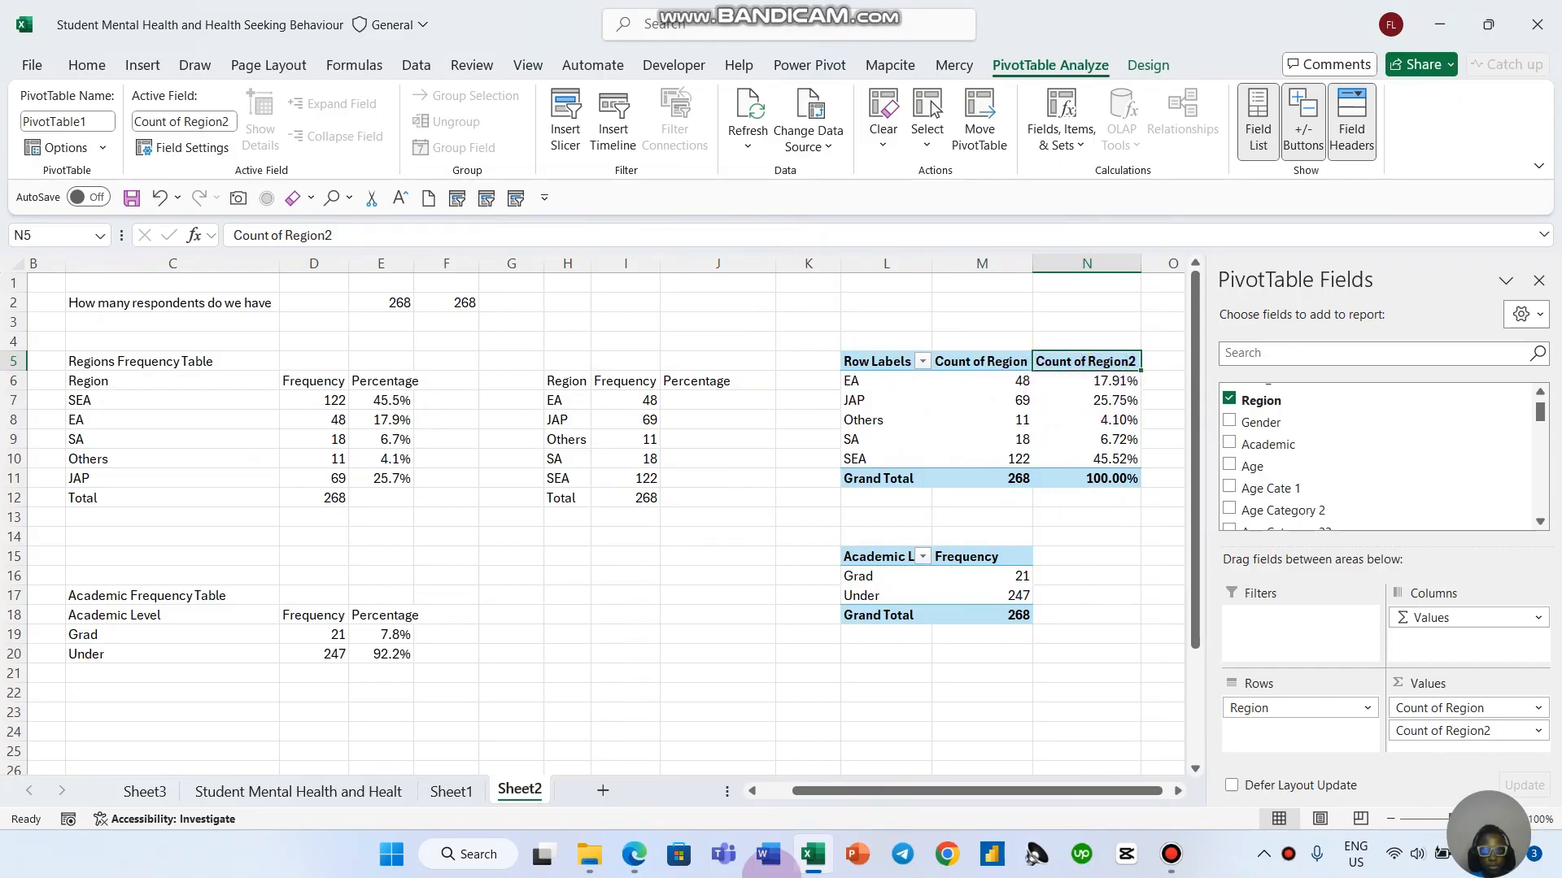
mouse_move(857, 19)
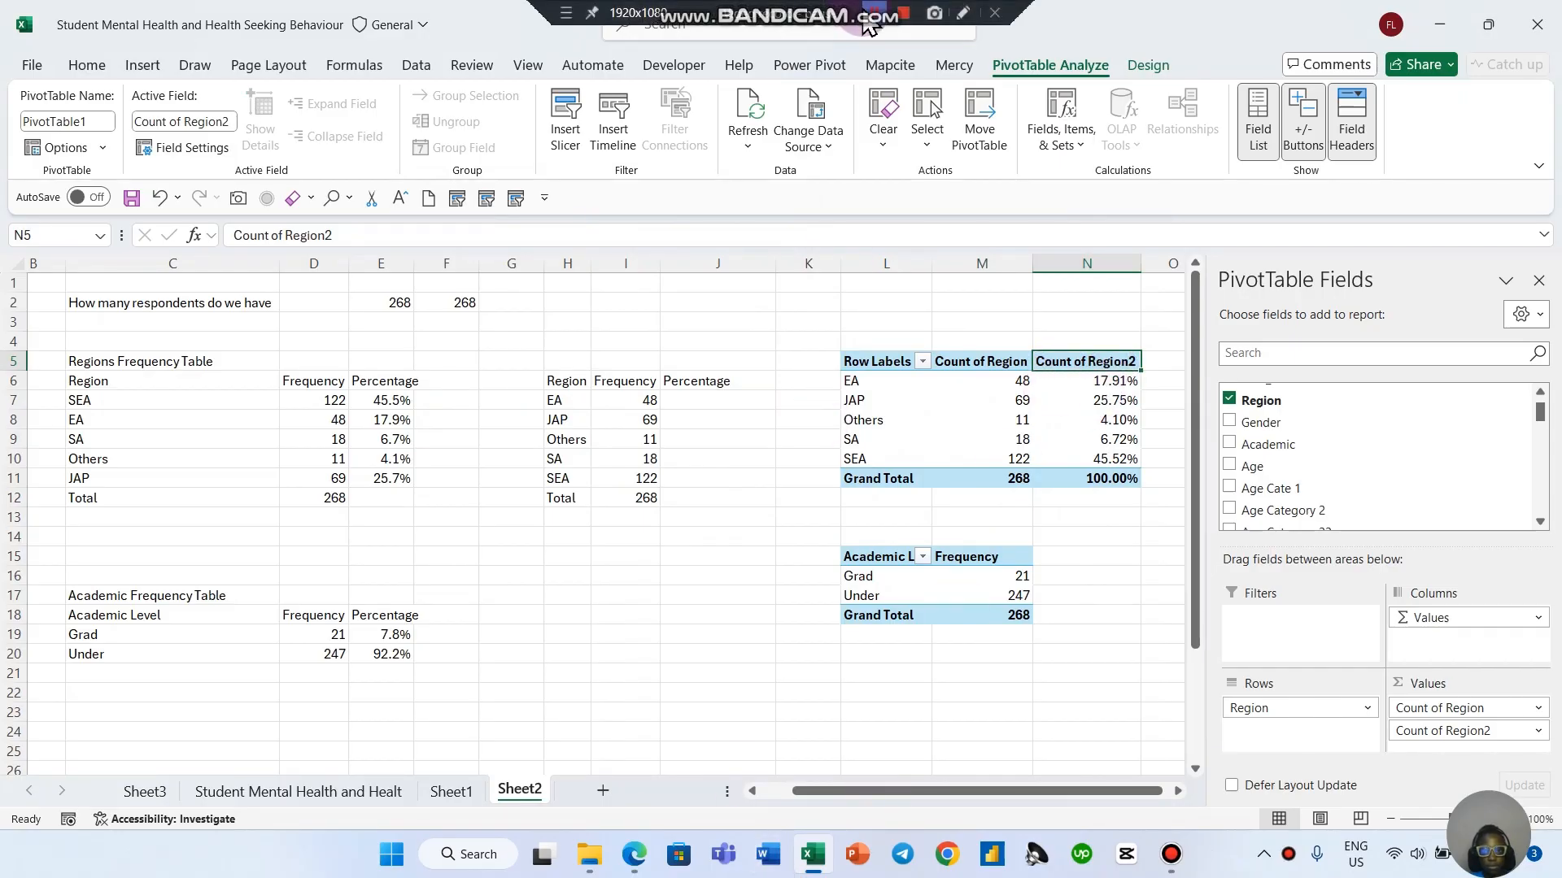
left_click(625, 693)
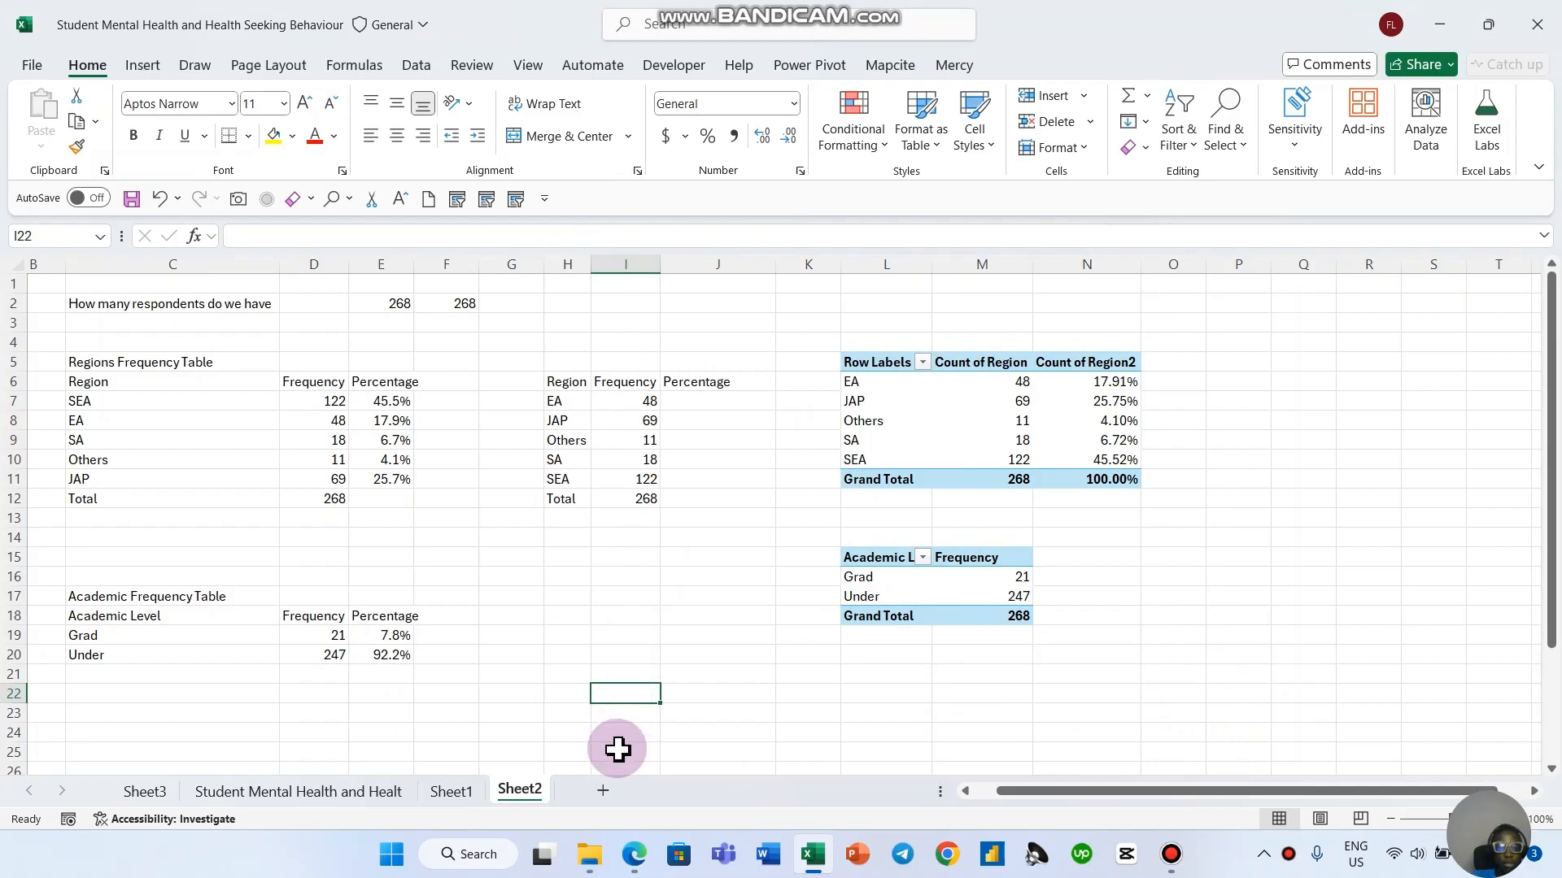
Step: Add a new worksheet after Sheet2 and enter the label Mean in C4
left_click(603, 791)
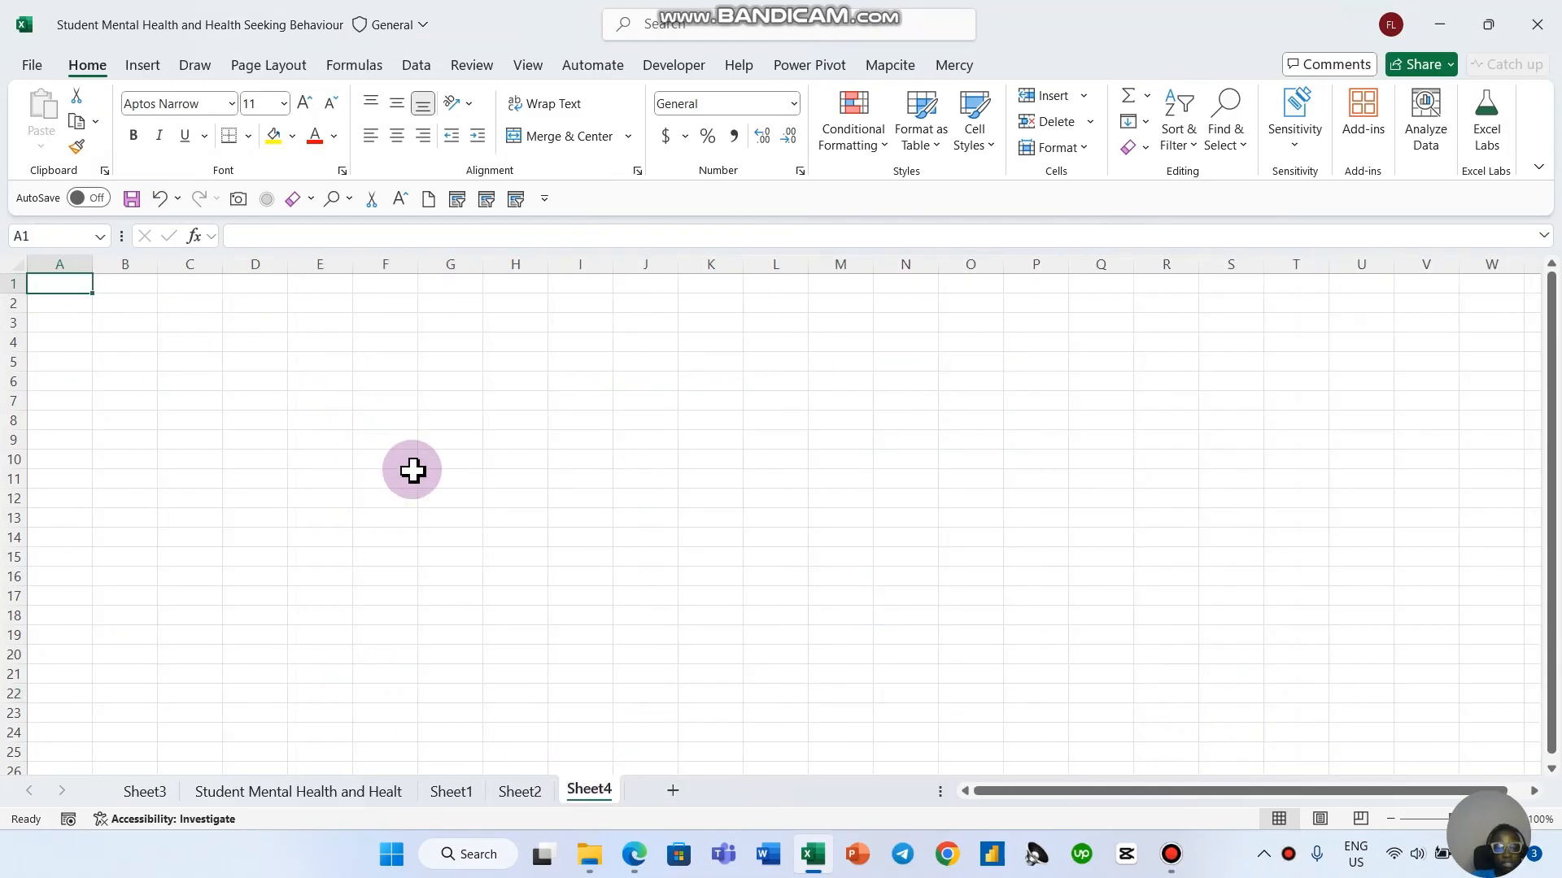
left_click(192, 340)
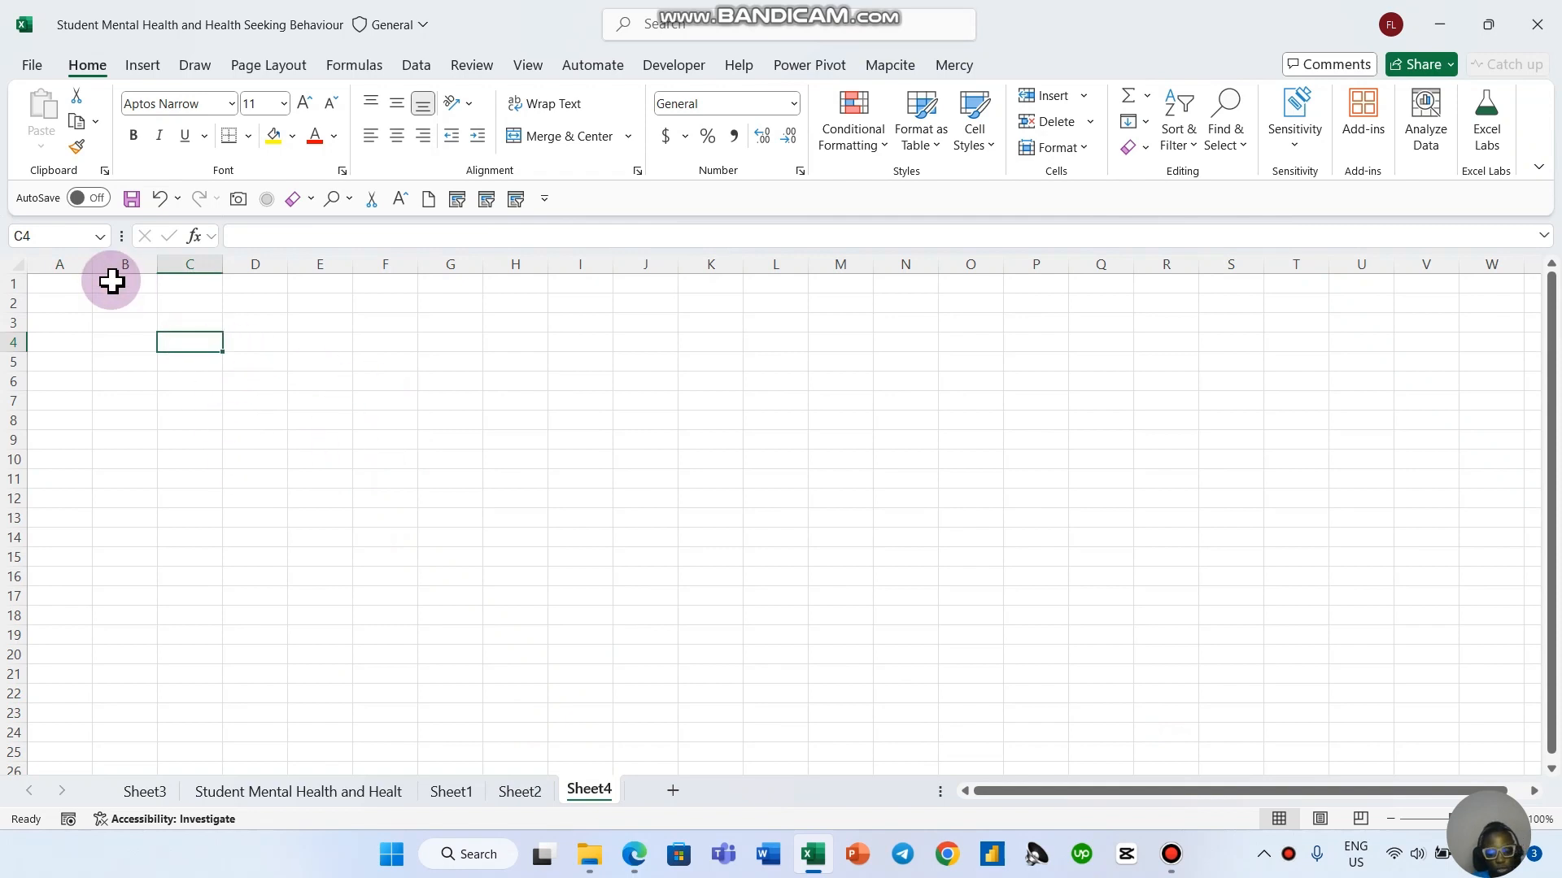
type("m")
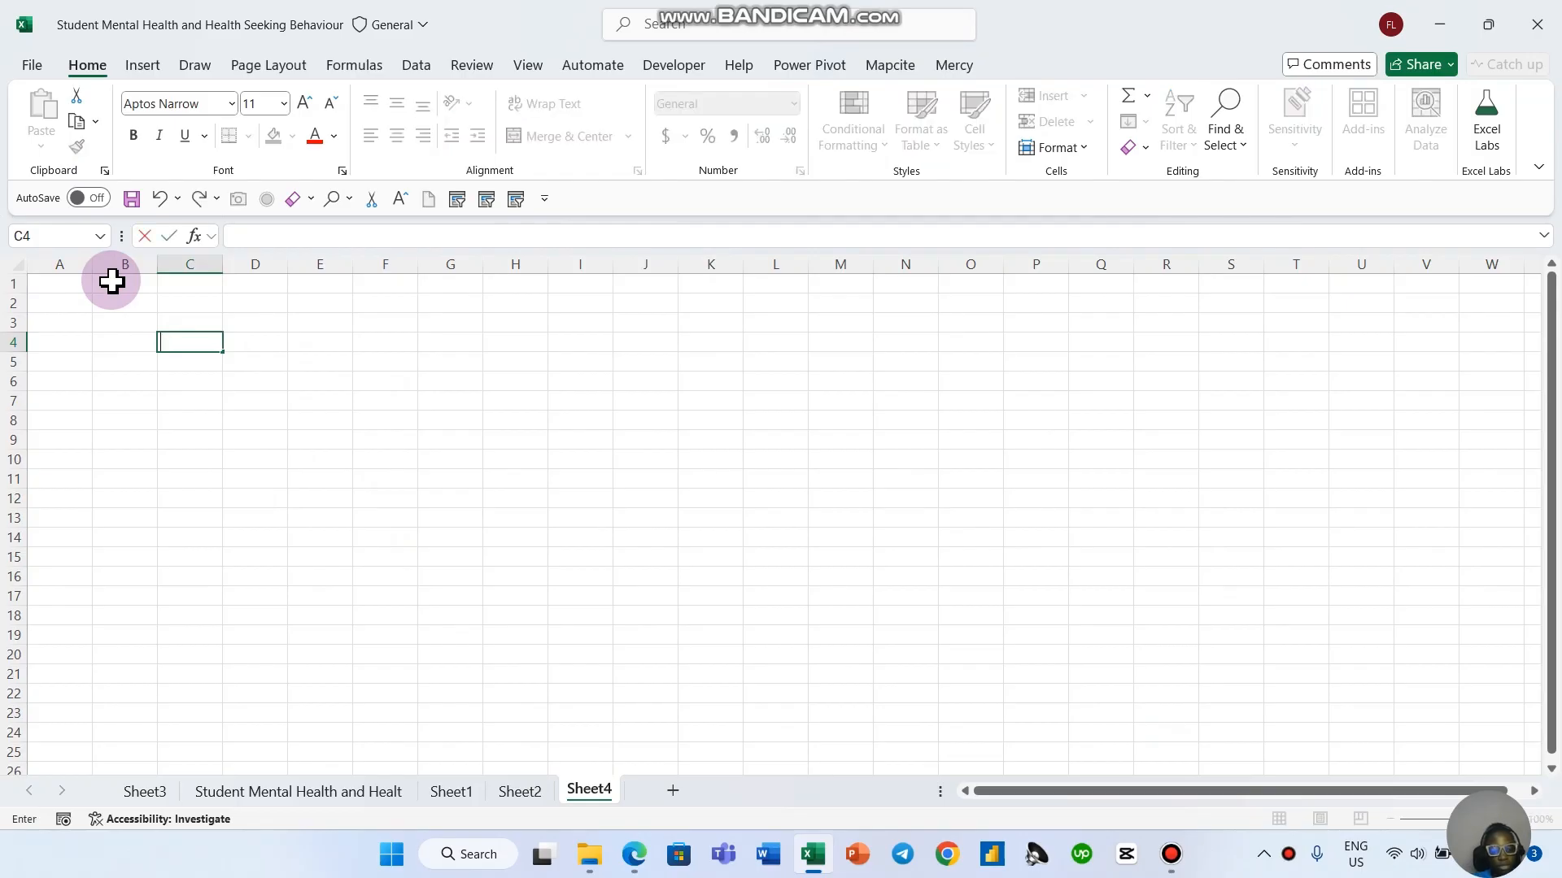
type("ed")
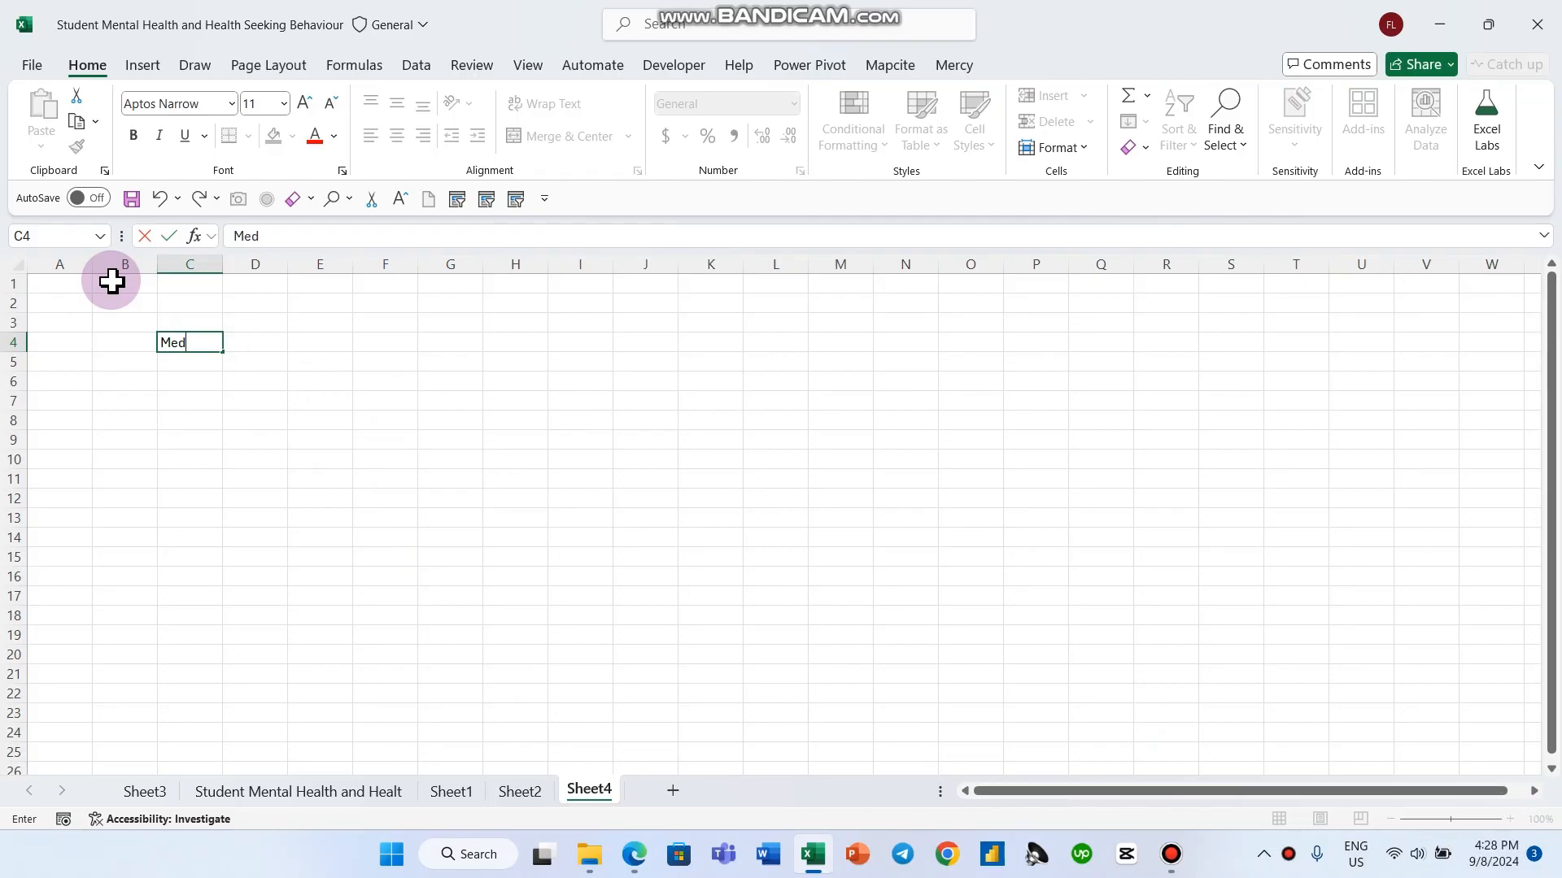
key("Tab")
key("Left")
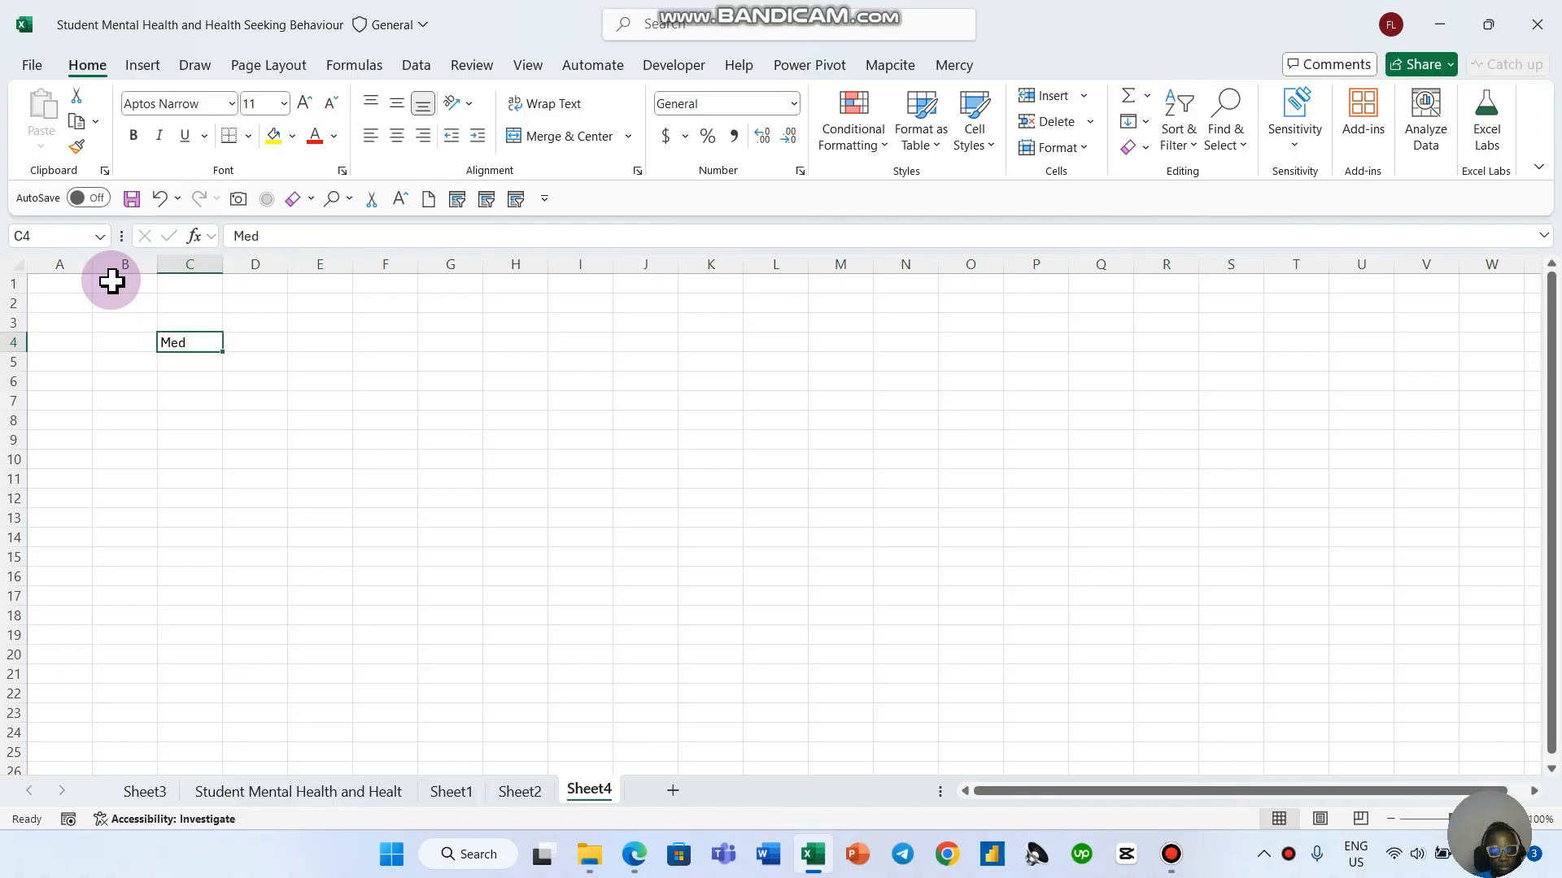
type("m")
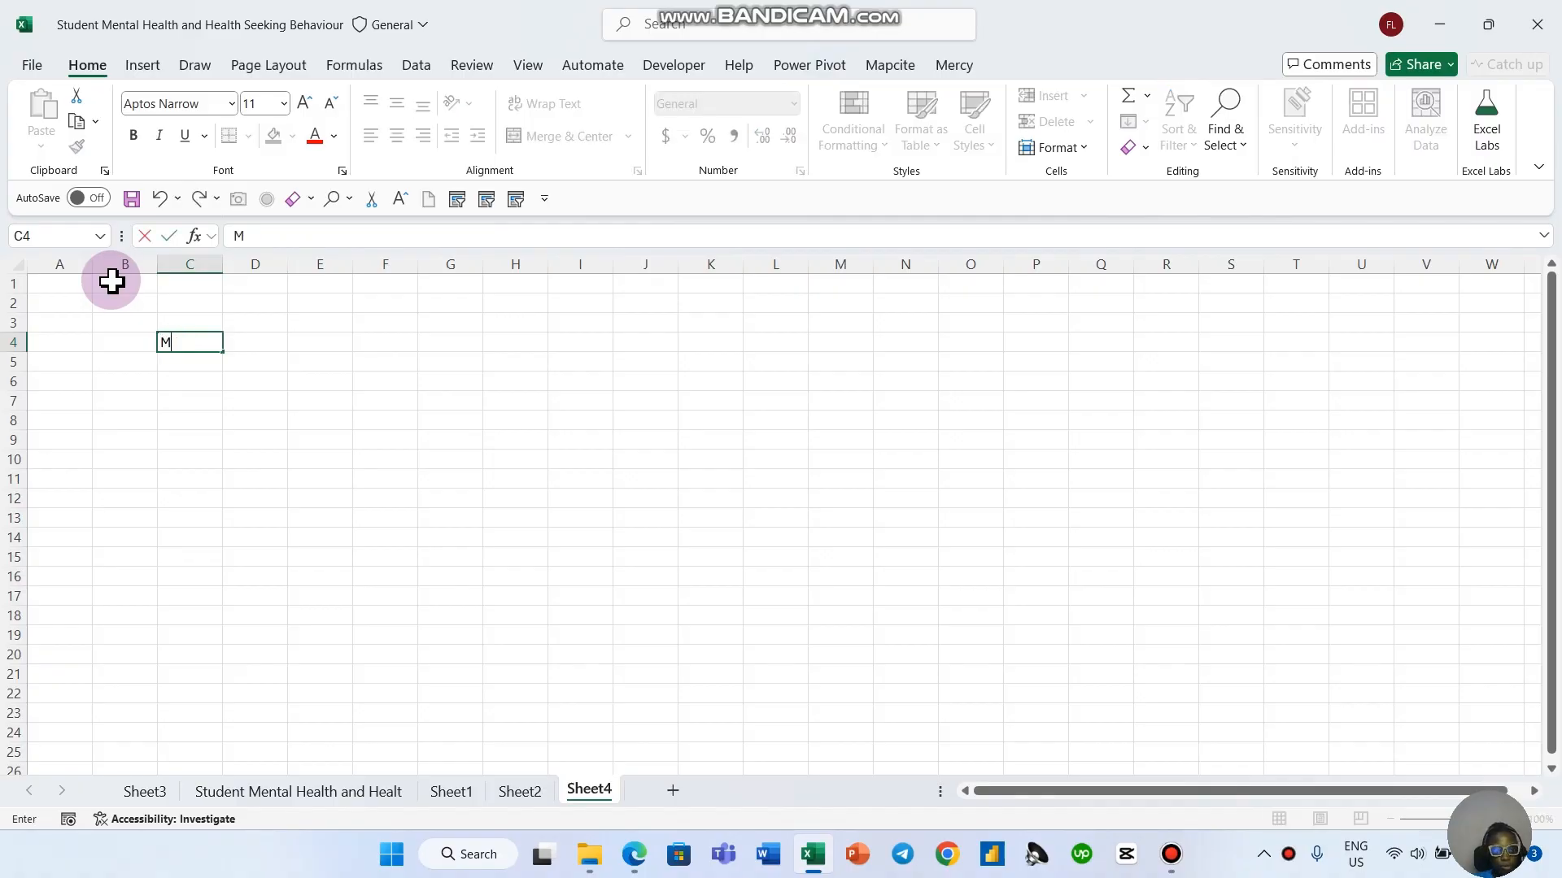
key("Return")
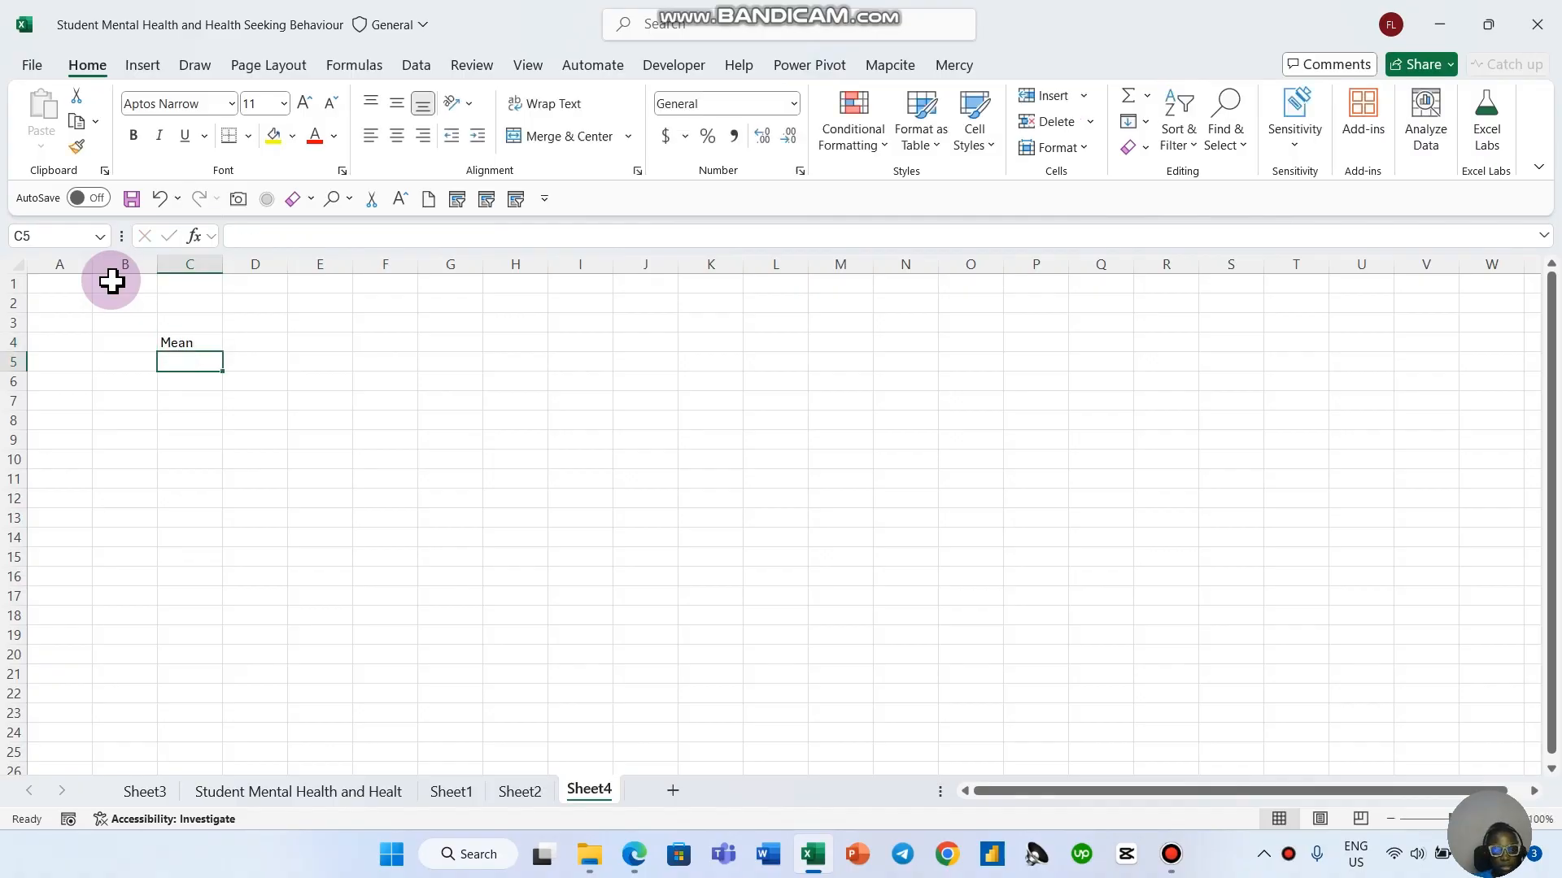
Step: List the labels Median, Mode, SD, Var, Max and Min below Mean in C5:C10
type("Median")
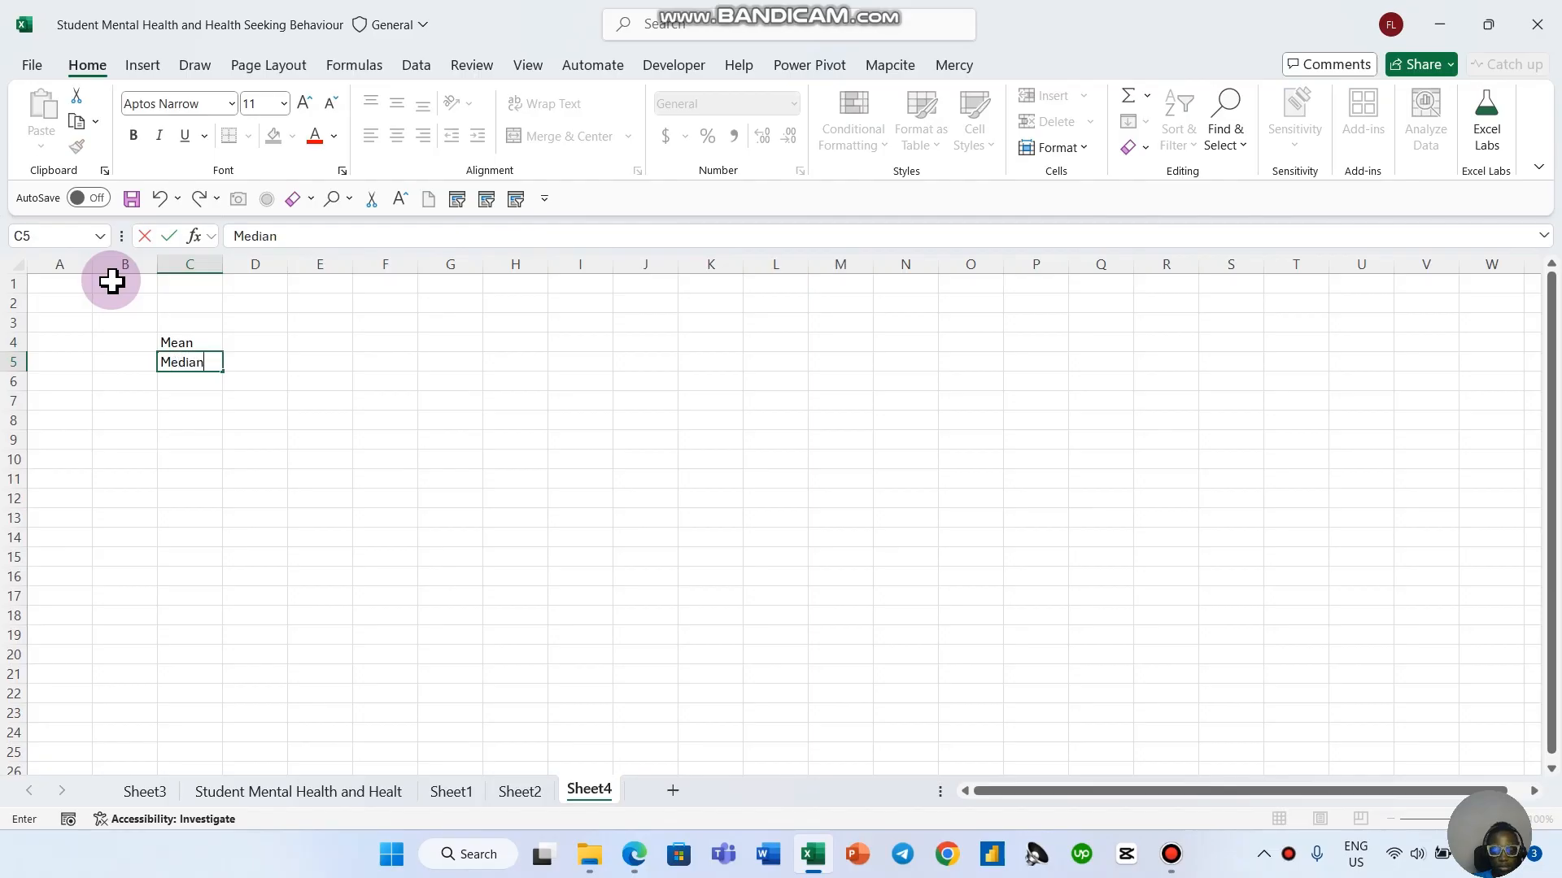
key("Return")
type("Mode")
key("Return")
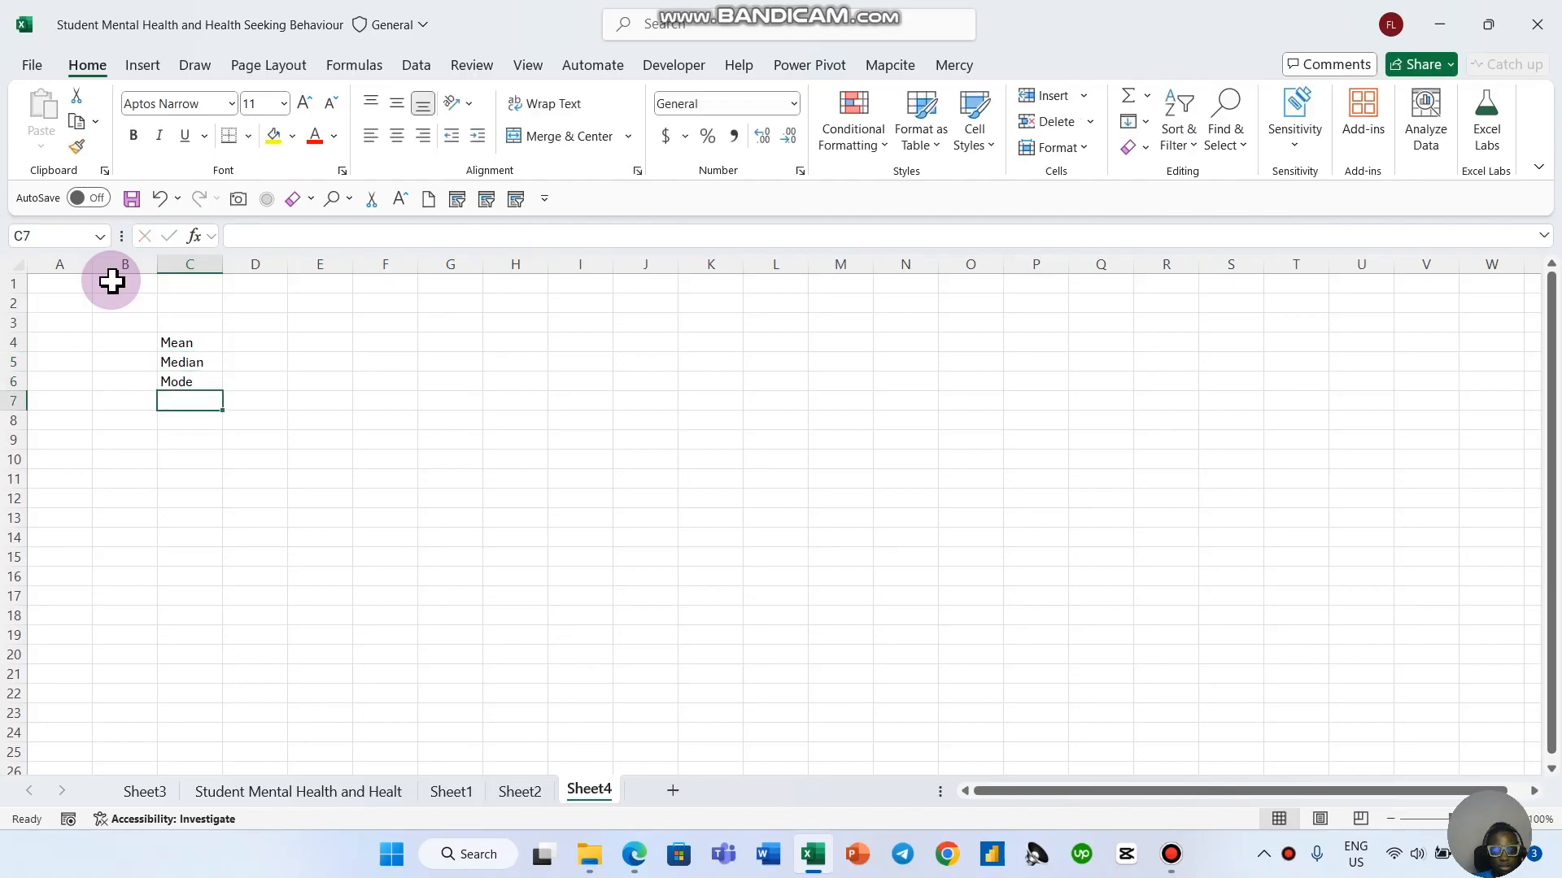
type("SD")
key("Return")
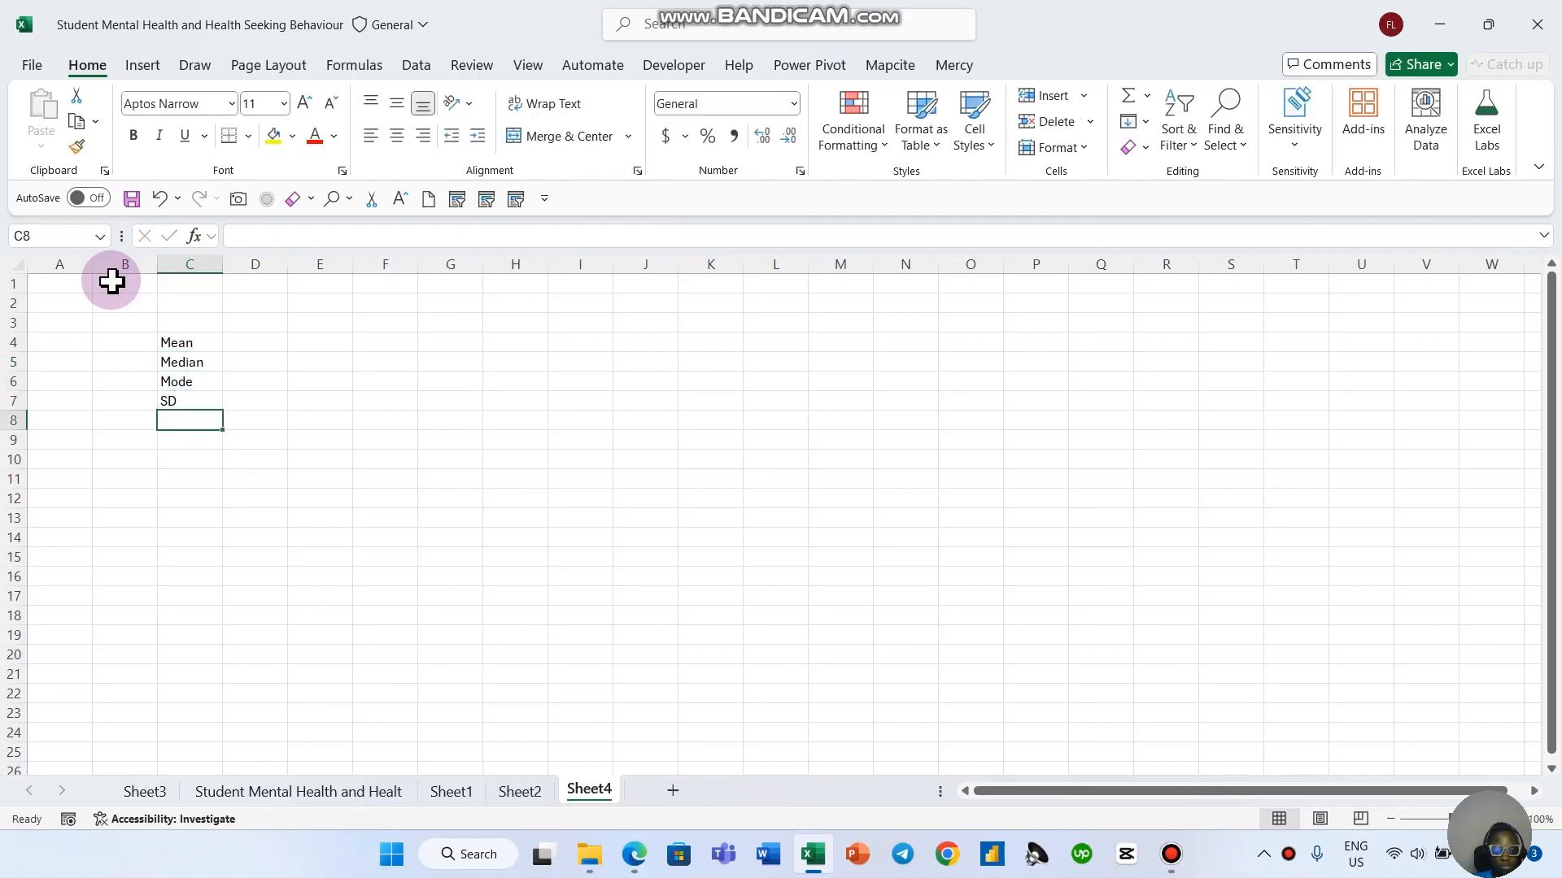
type("v")
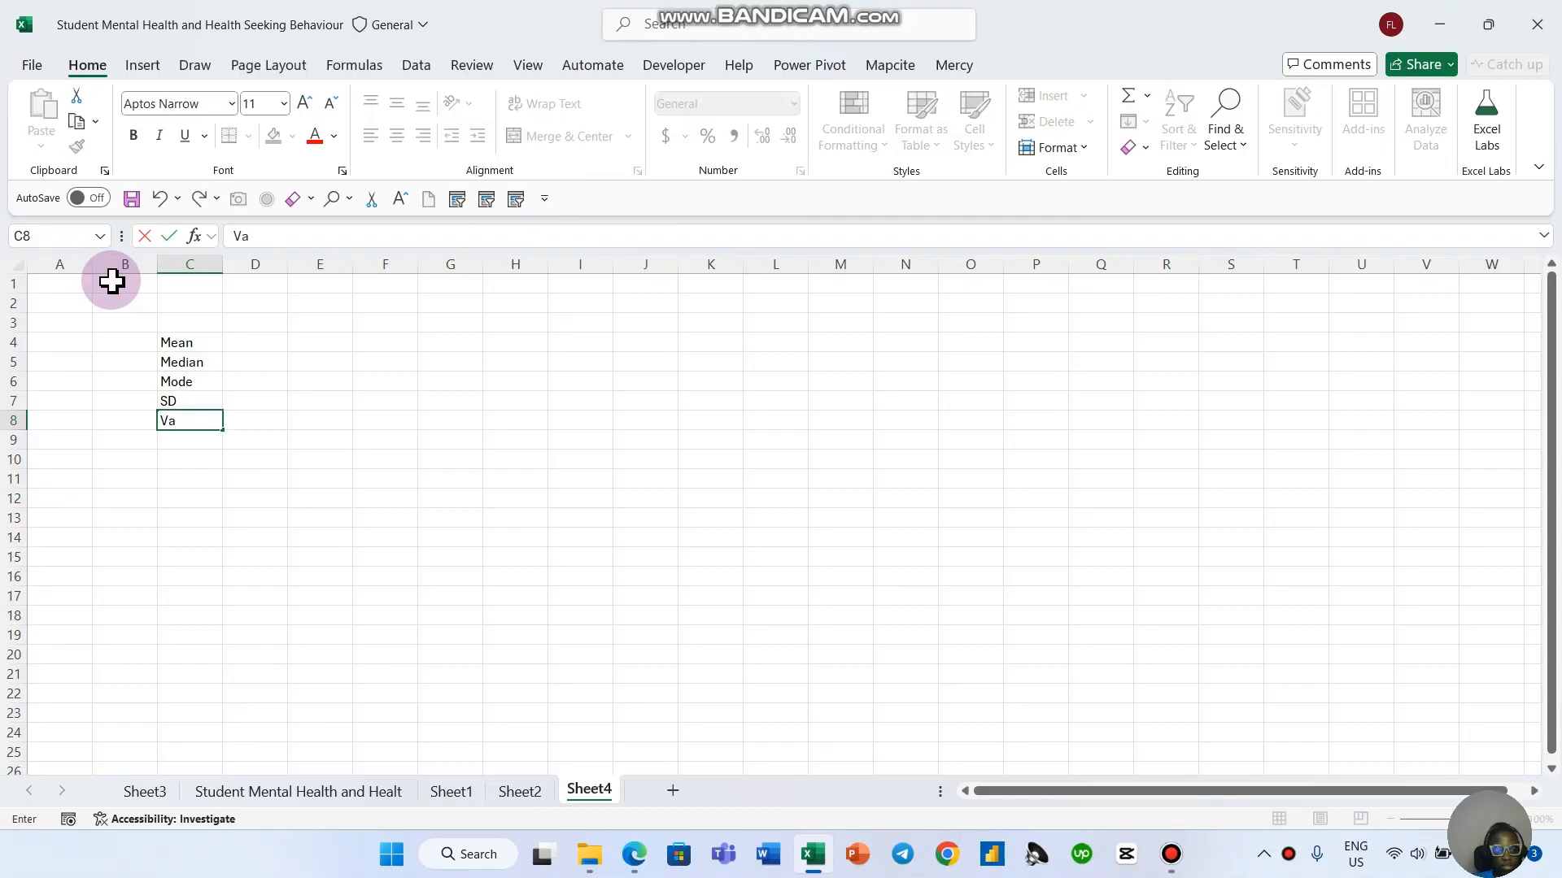
key("Return")
type("Max")
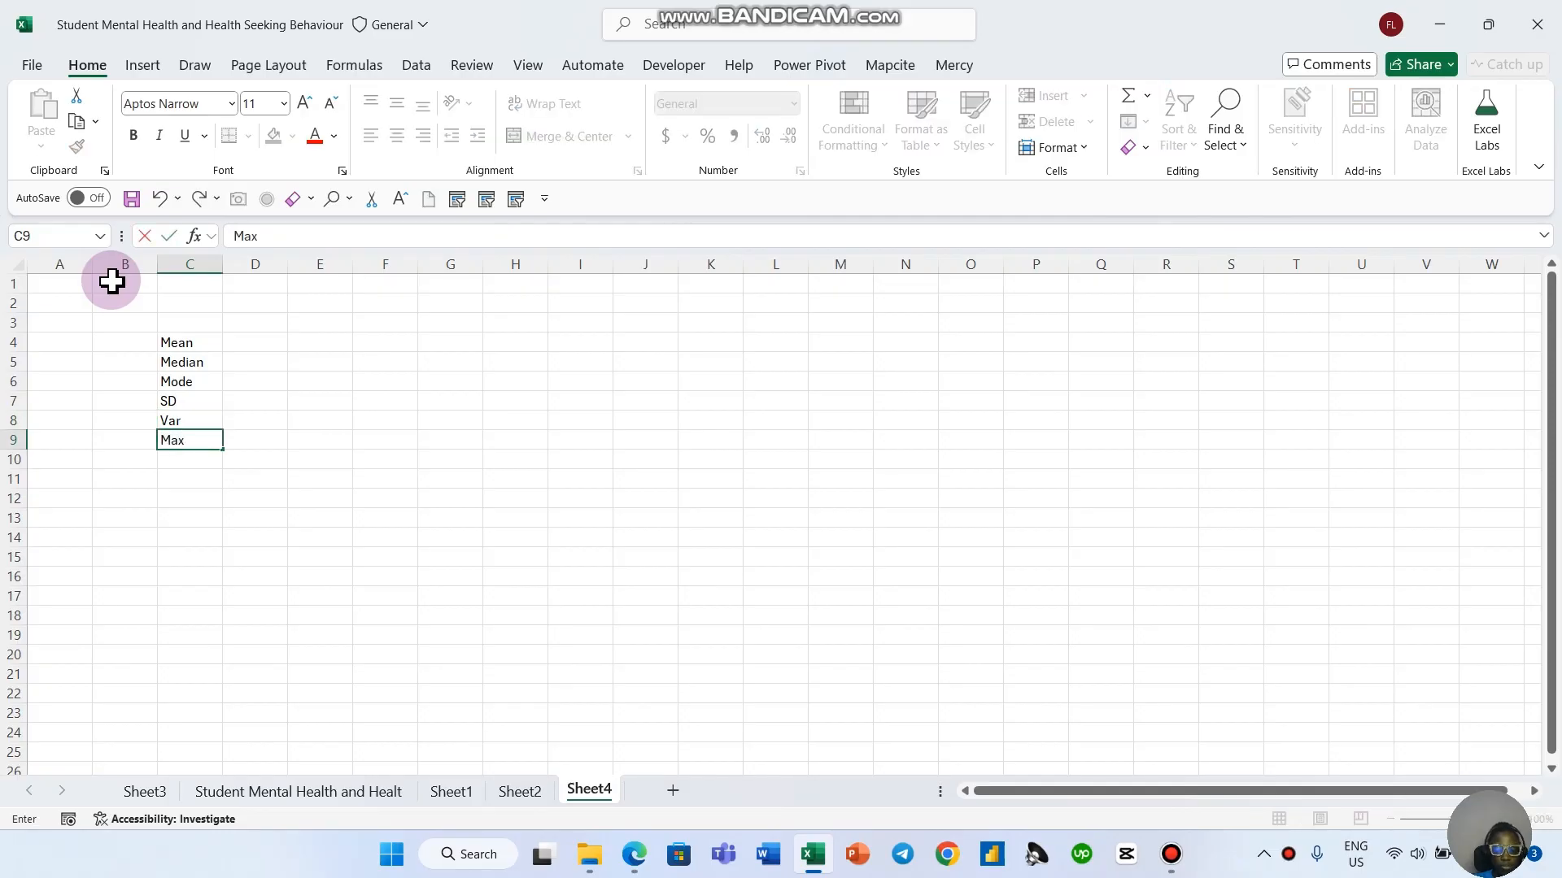
key("Return")
type("M")
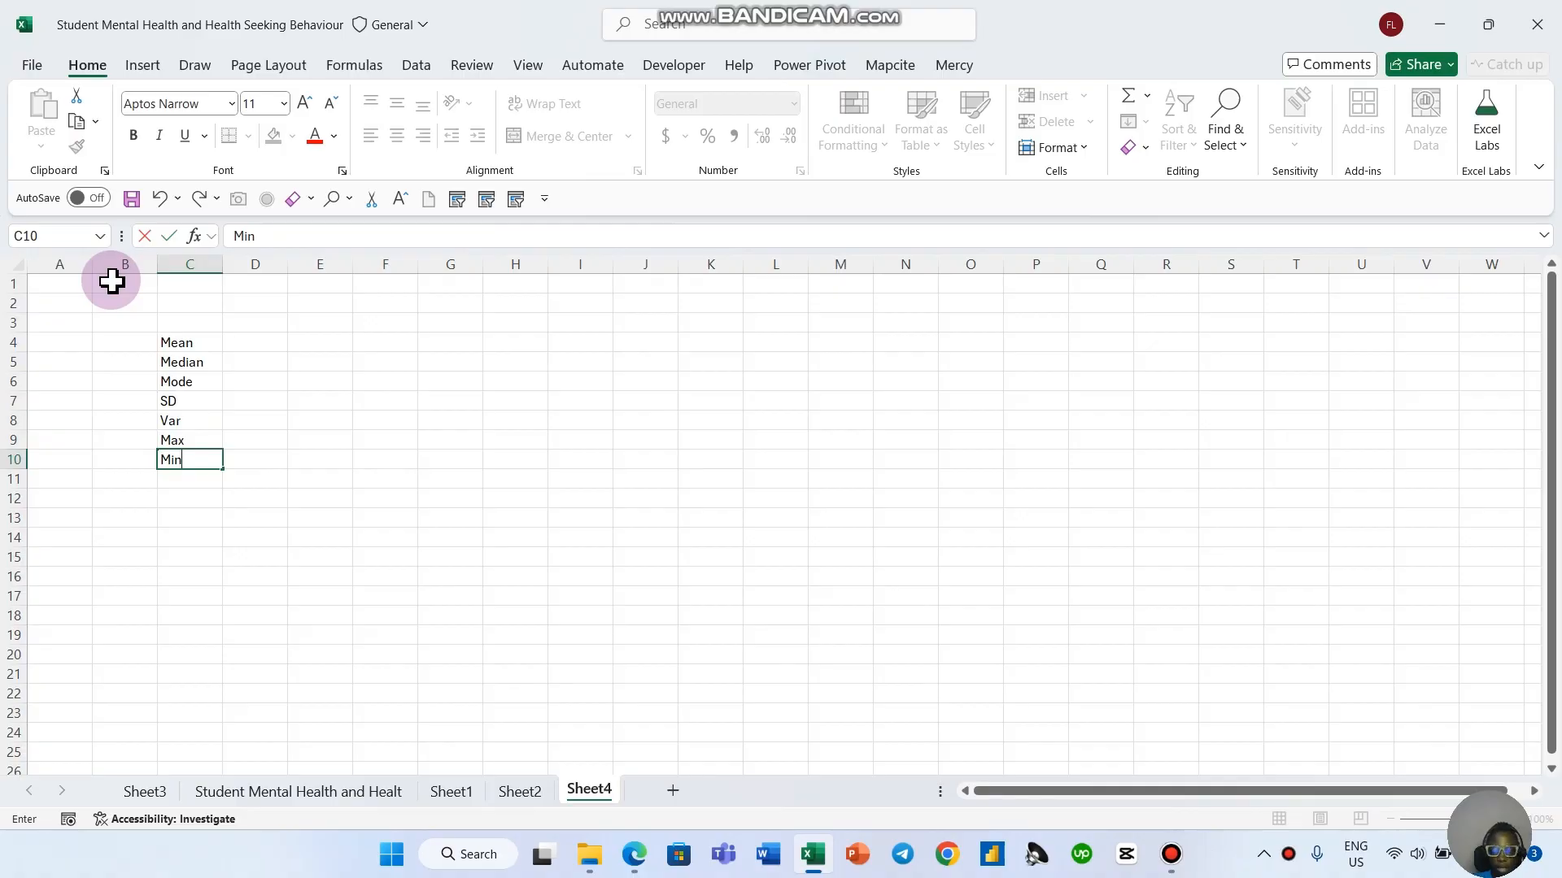
type("in")
key("Return")
Step: Enter the column heading Age in D3, above the cells beside the statistic labels
left_click(273, 322)
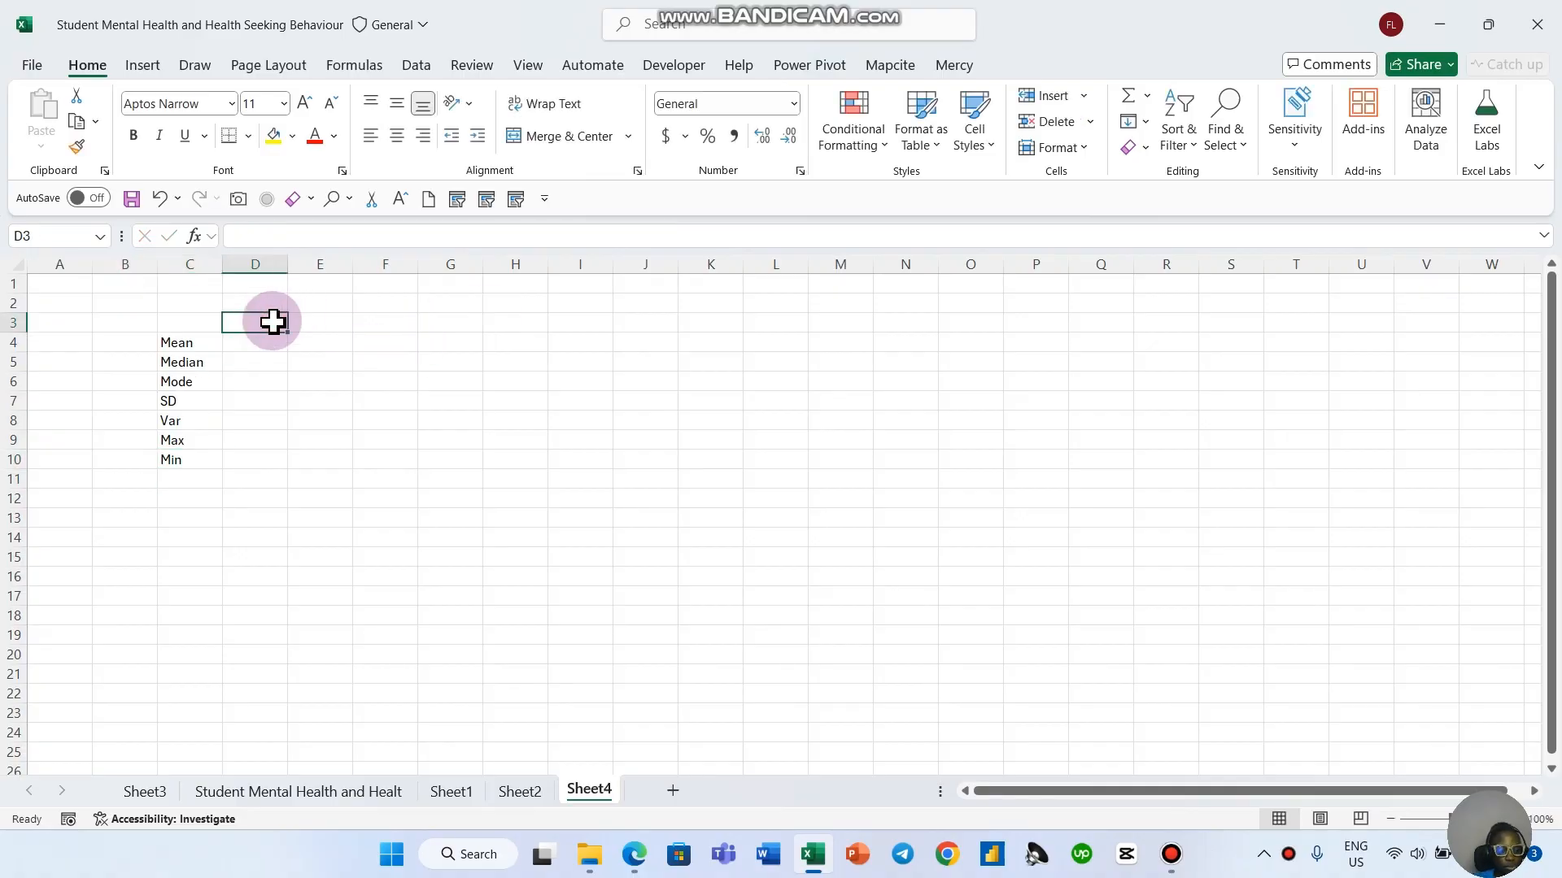
type("Age")
key("Return")
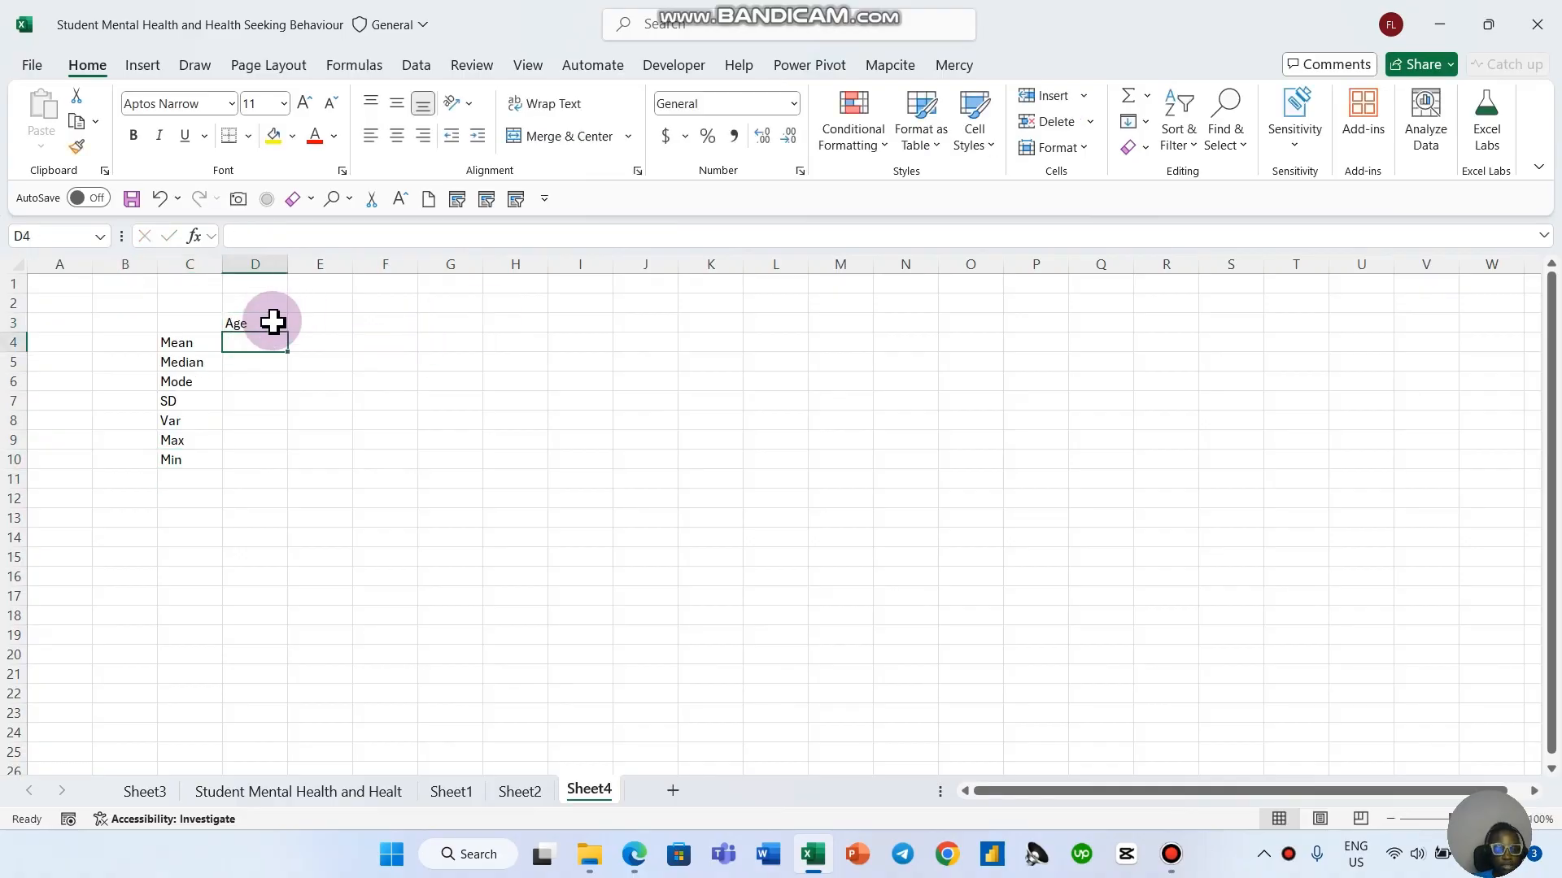
Step: Calculate the mean age in D4 with AVERAGE over E2:E269 of the Student Mental Health and Healt sheet
type("=aVERAGE(")
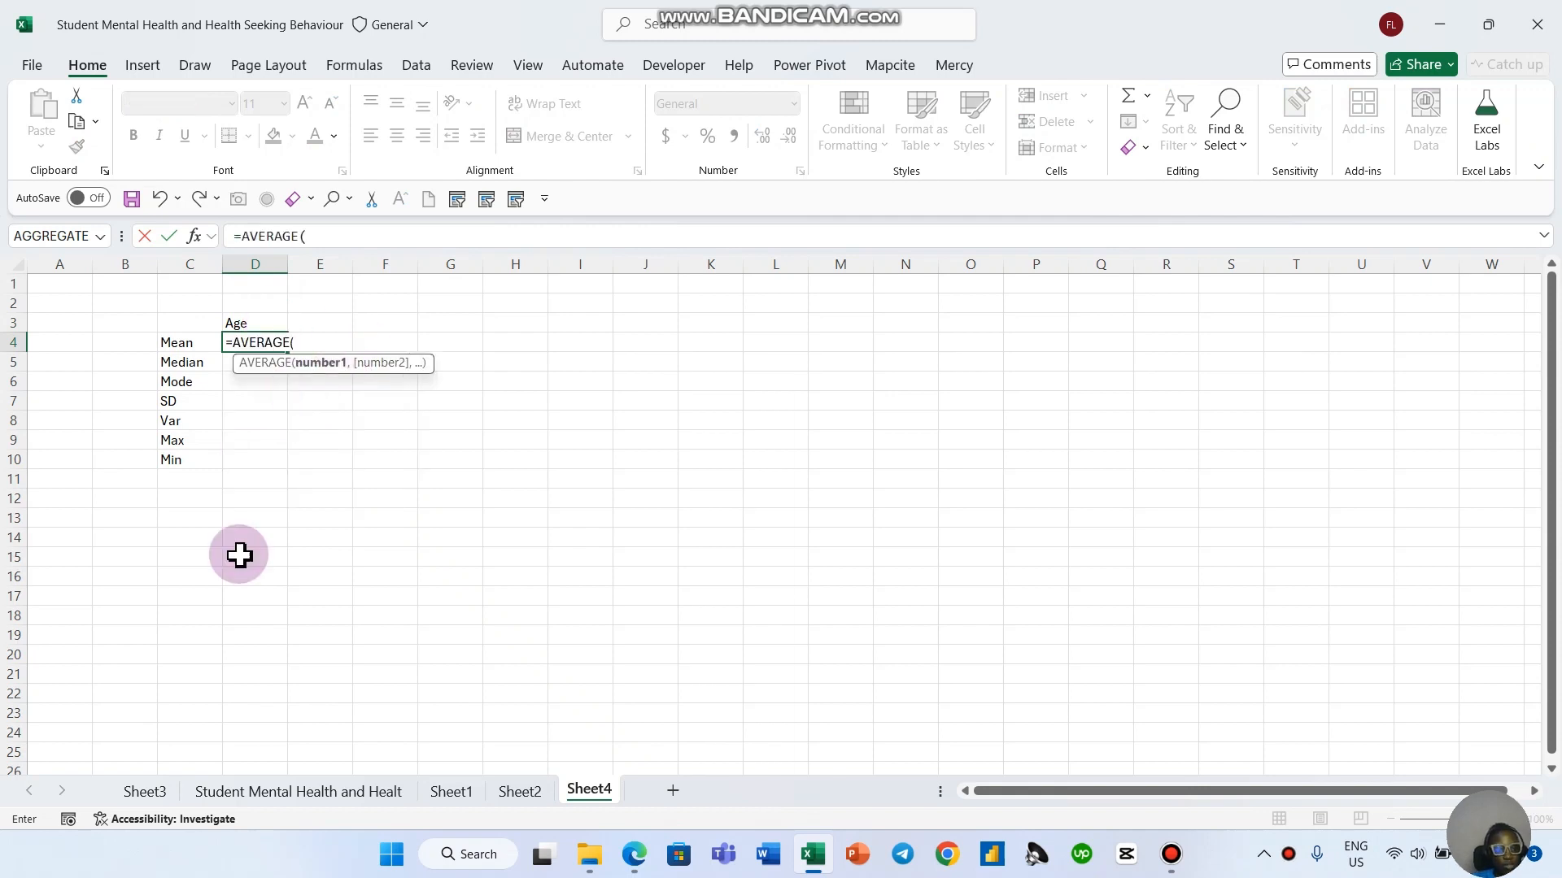
left_click(248, 791)
left_click(306, 452)
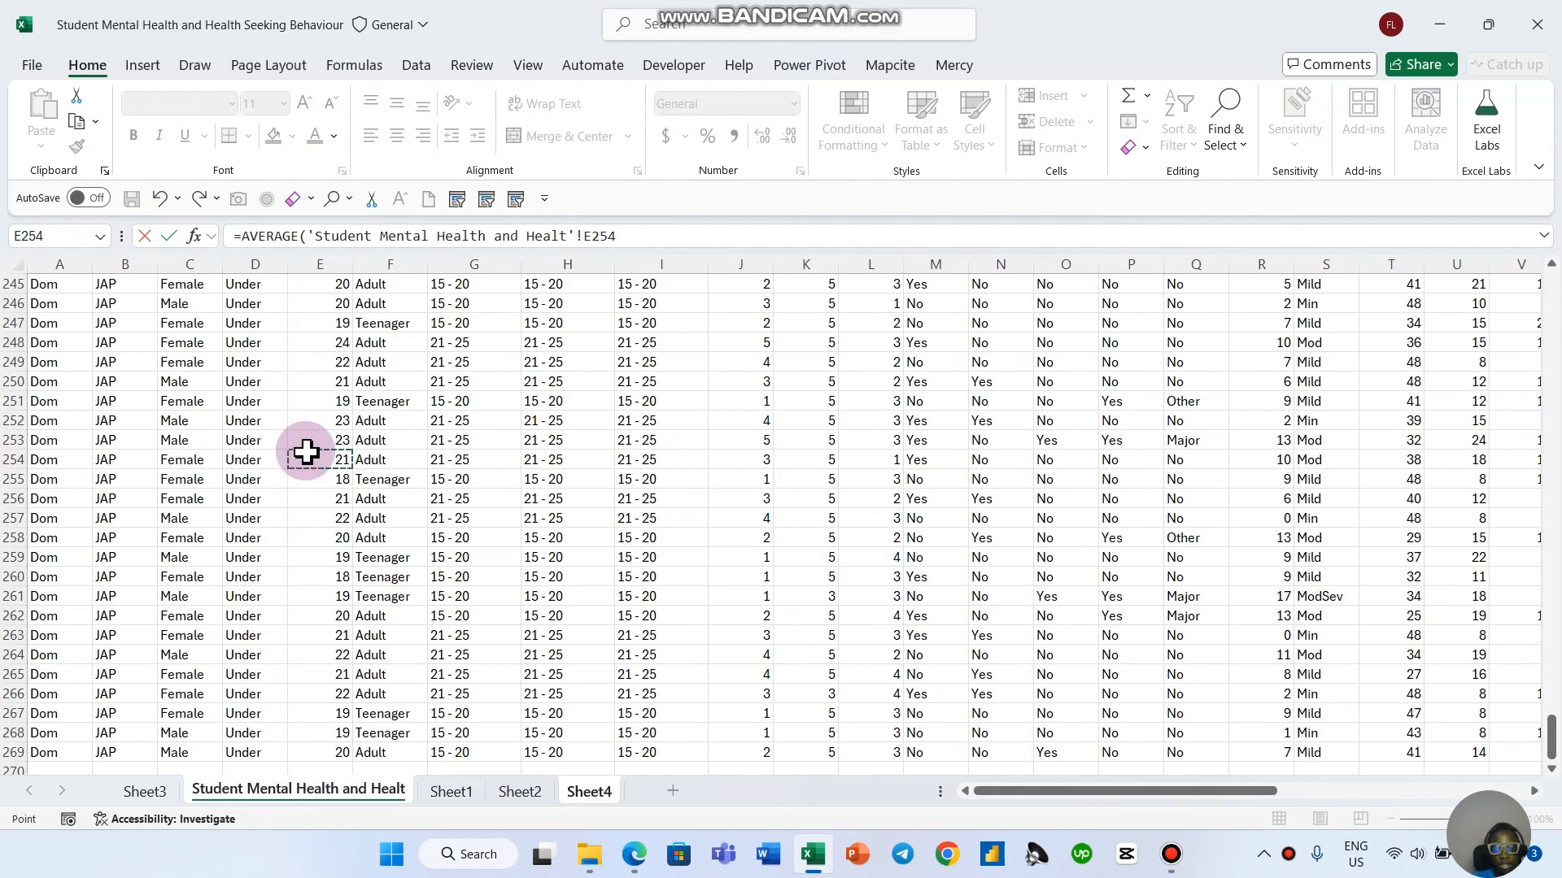
key("ctrl+Up")
key("Down")
key("ctrl+shift+Down")
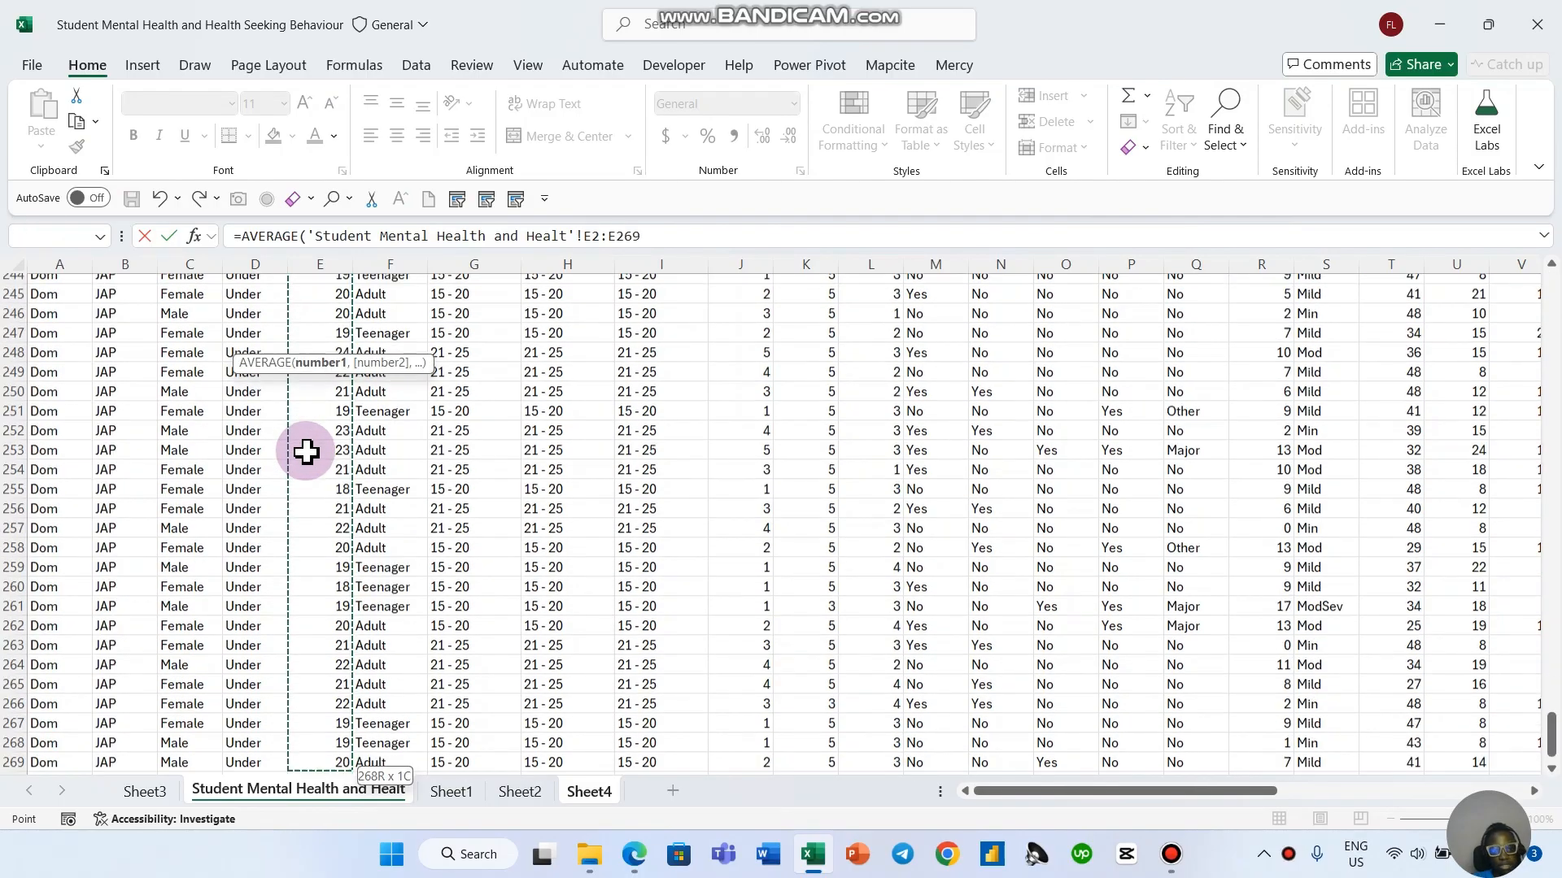
key("Return")
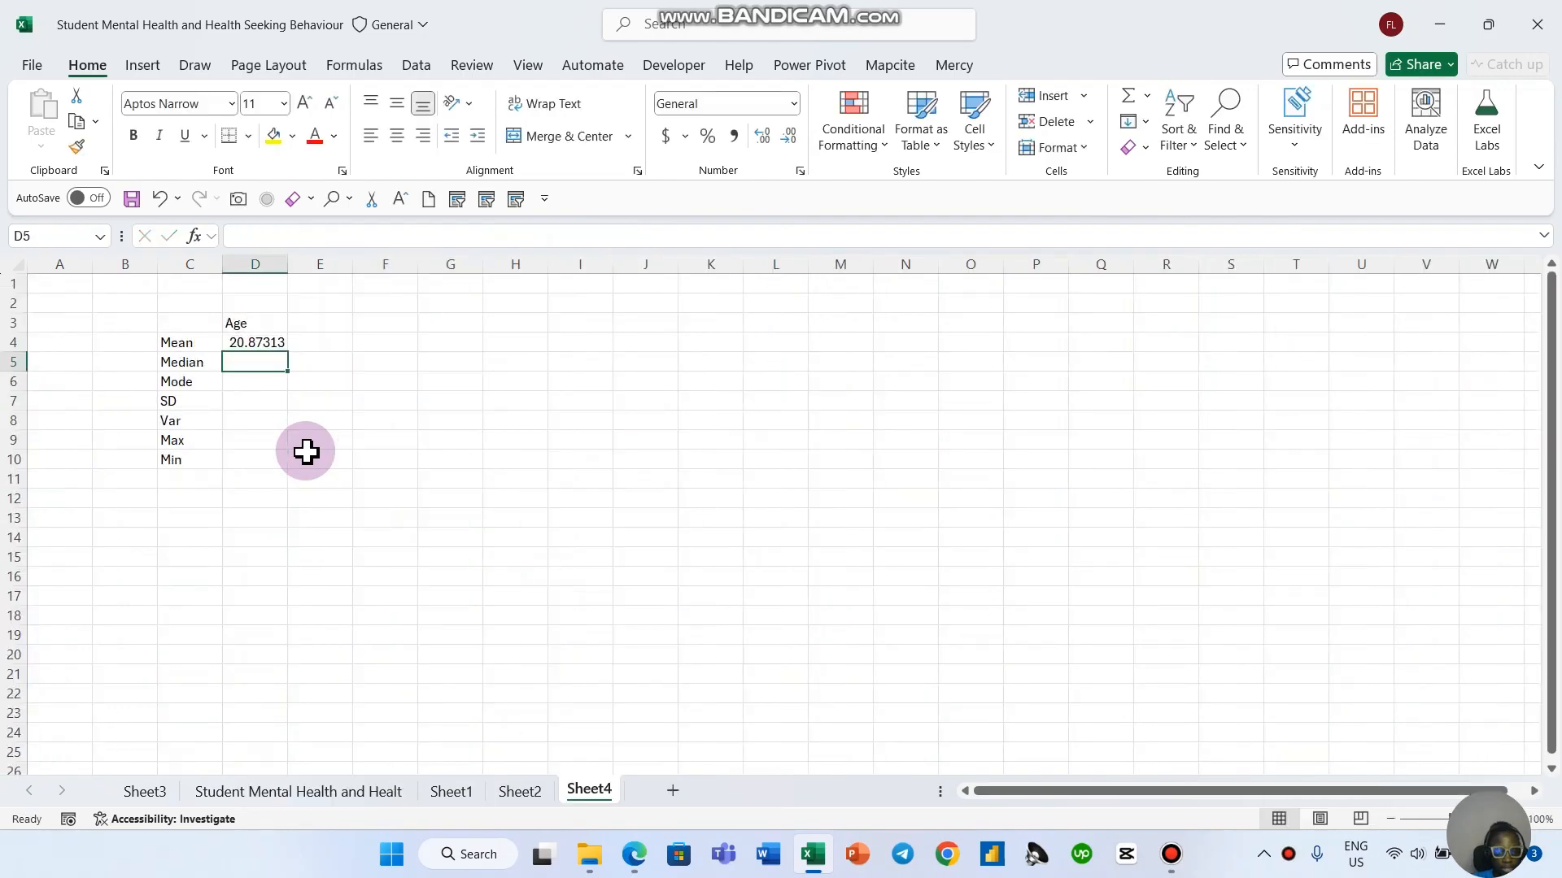
left_click(276, 343)
Step: Calculate the median age in D5 with MEDIAN over E2:E269 of the student data sheet
left_click(258, 366)
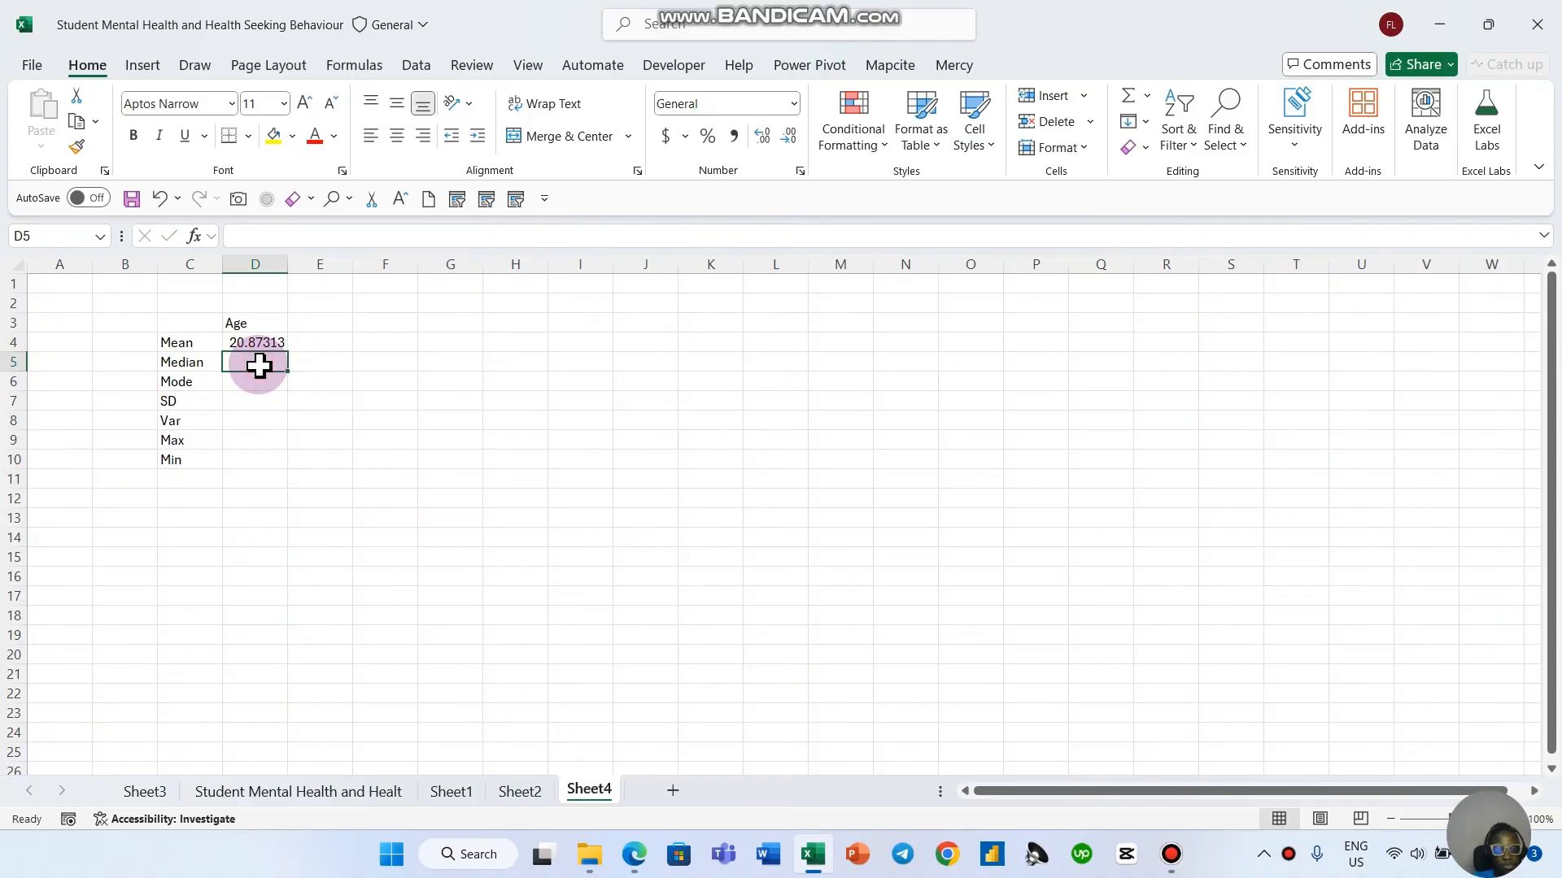
type("=")
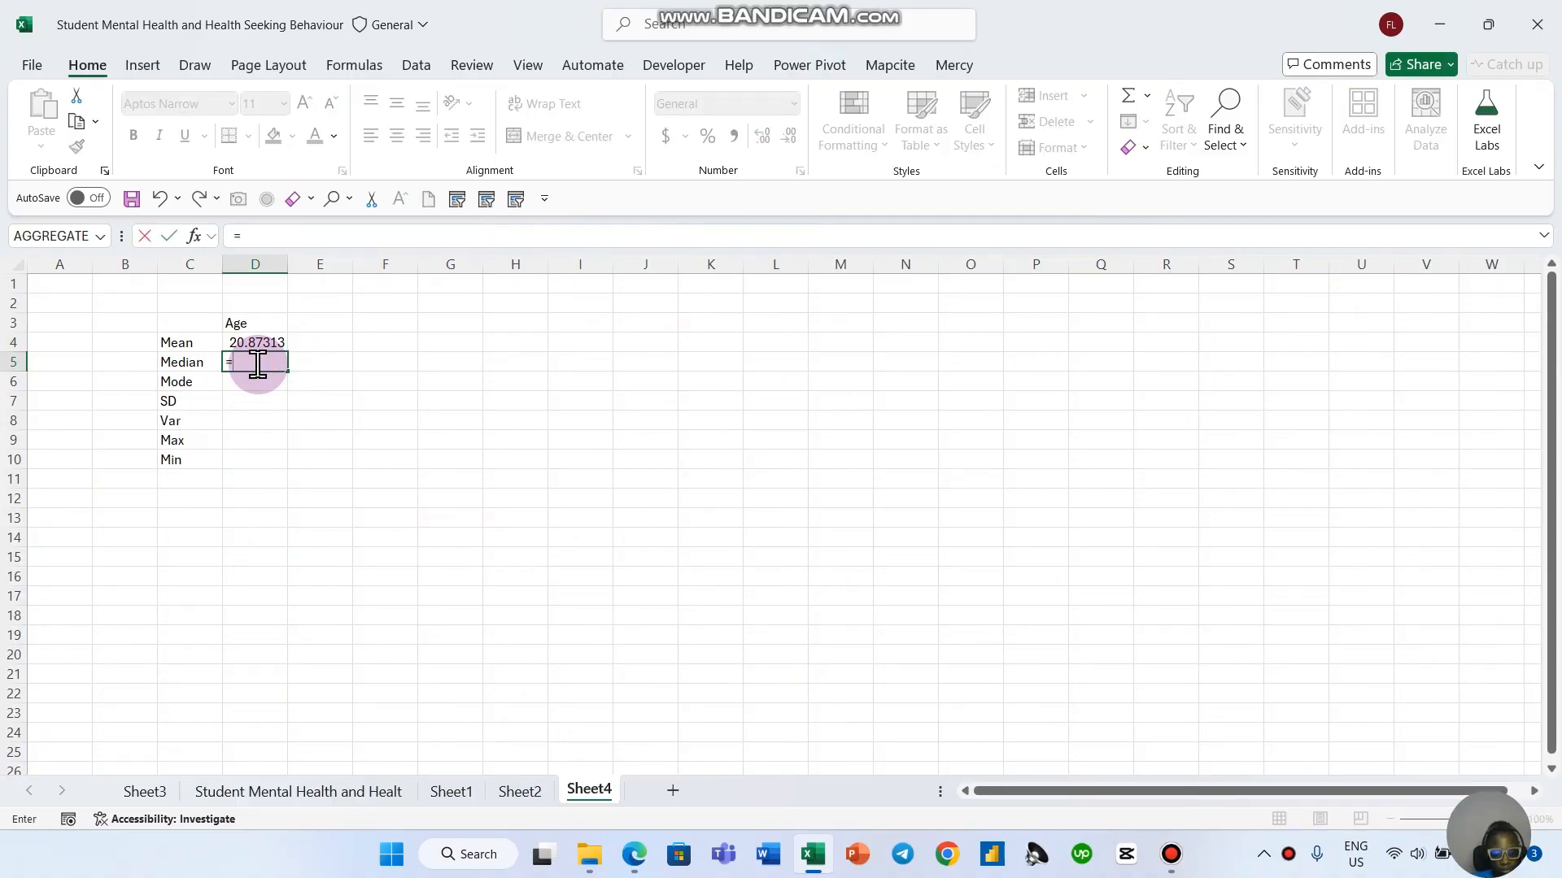
type("media")
key("Tab")
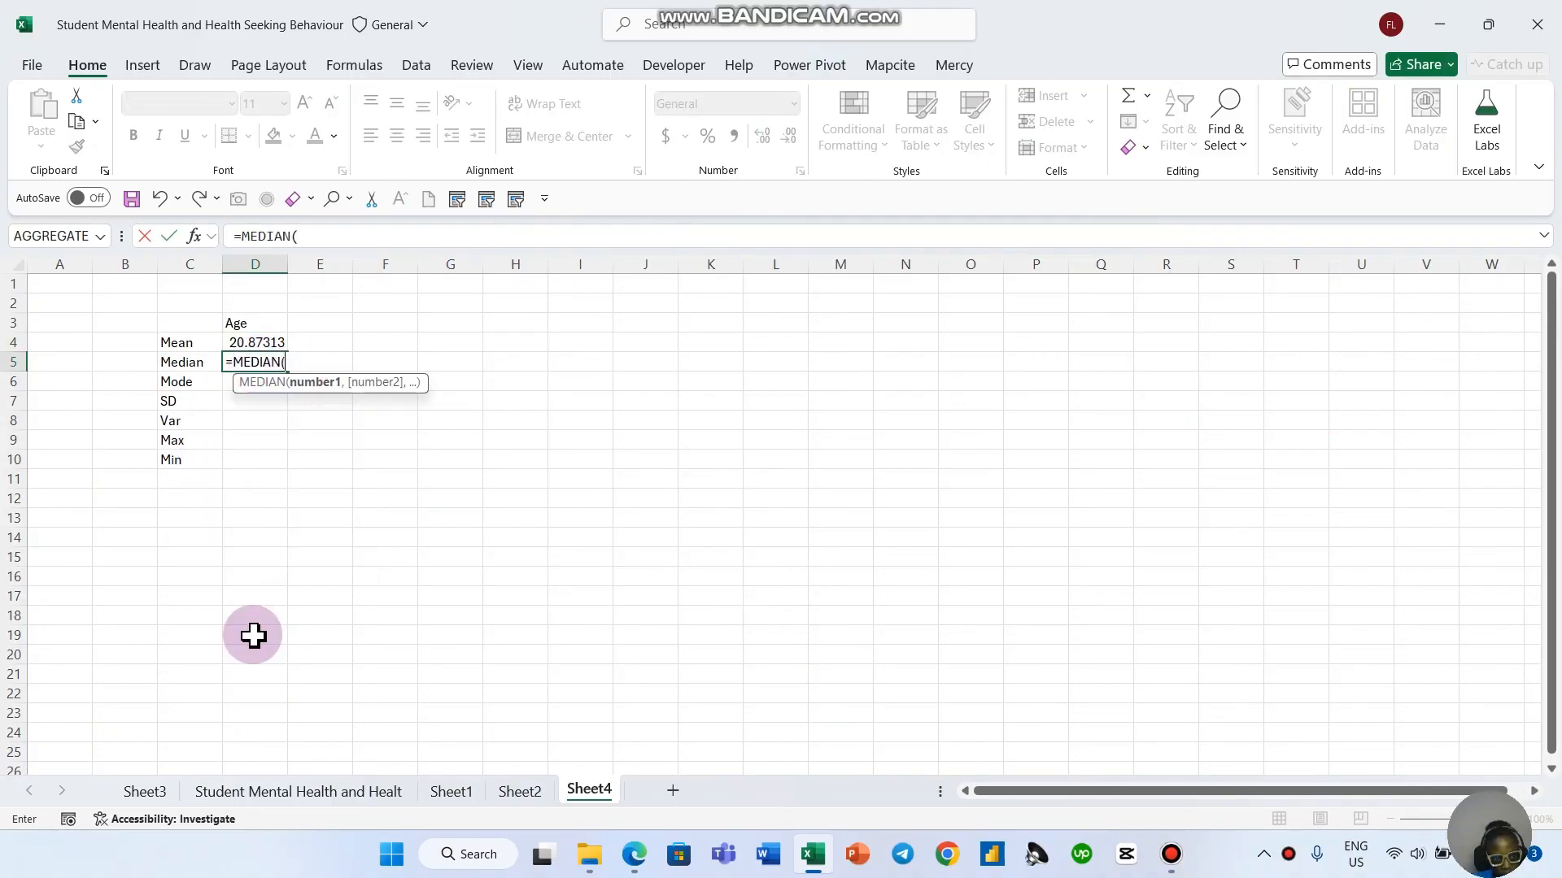
left_click(281, 793)
left_click(314, 432)
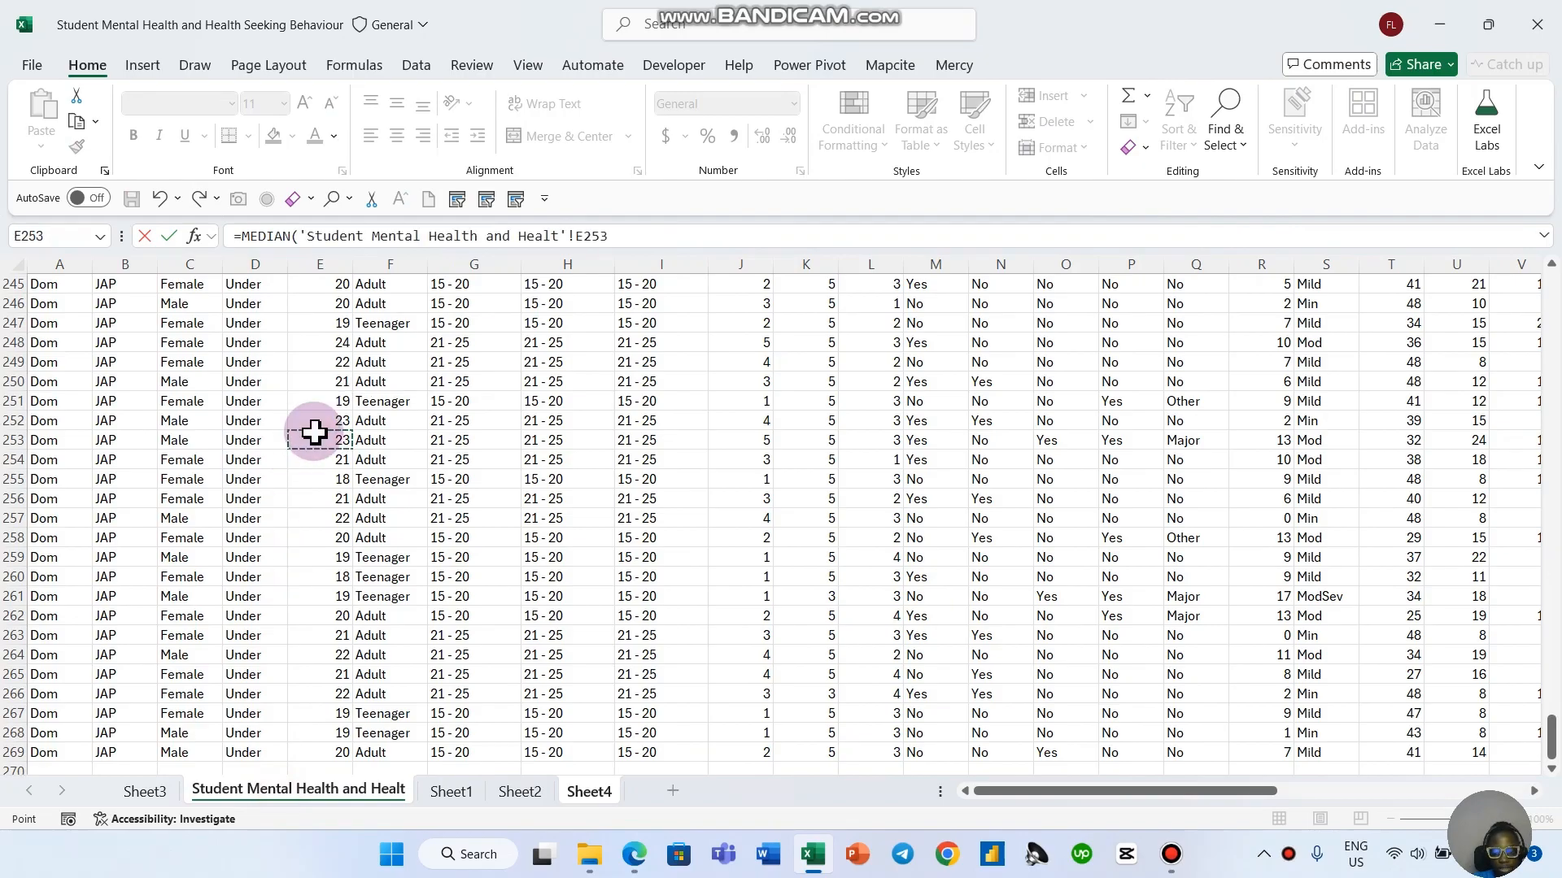
key("ctrl+Up")
key("Down")
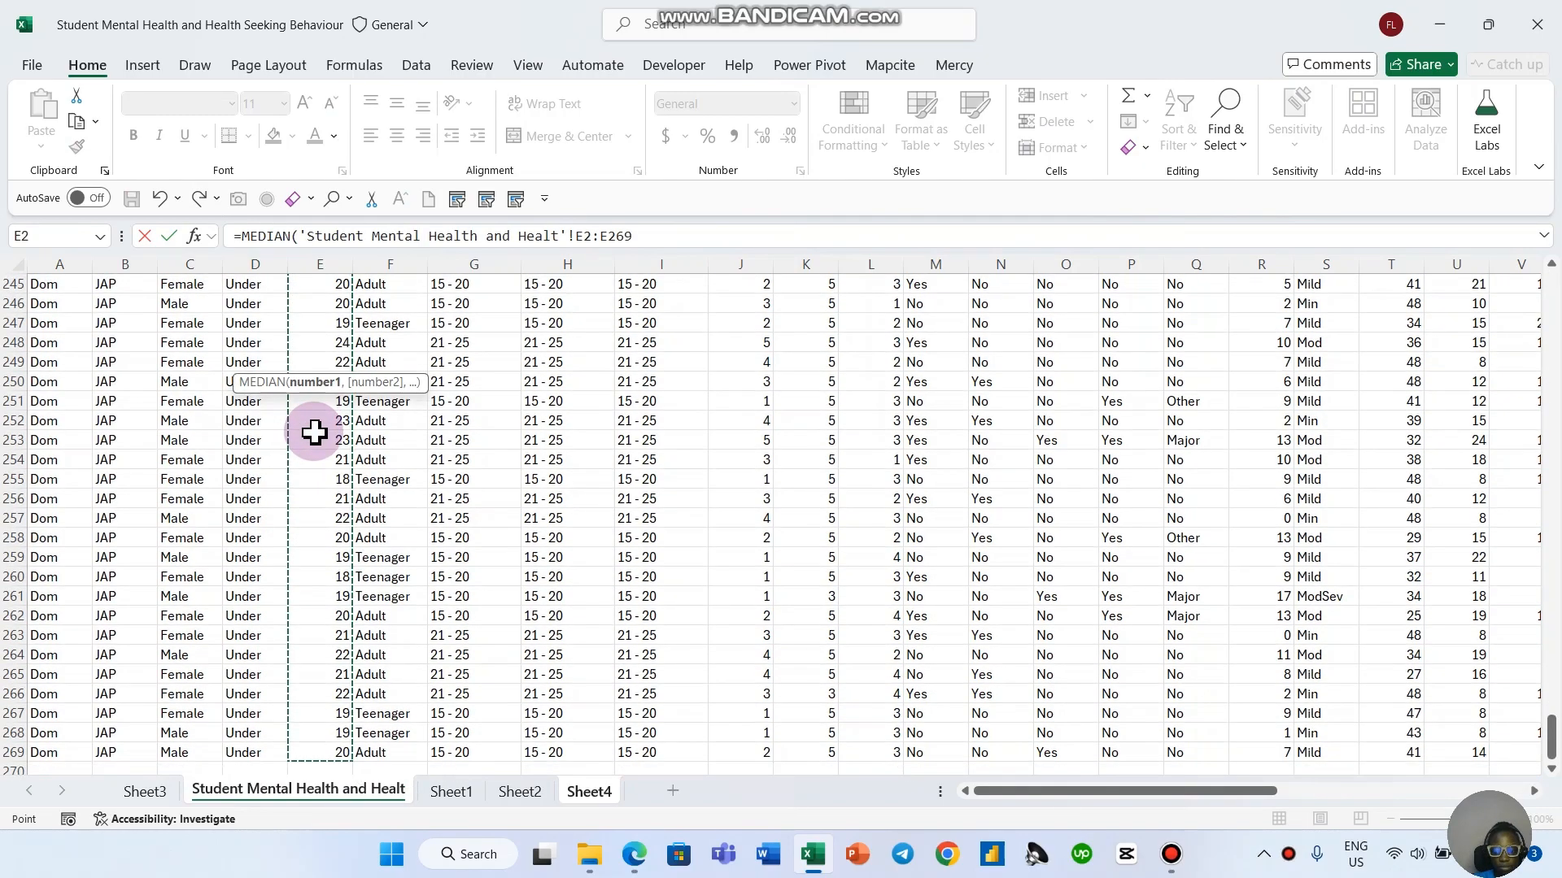
key("Return")
Step: Calculate the most frequent age in D6 with MODE.SNGL over E2:E269 of the student data sheet
type("=mode")
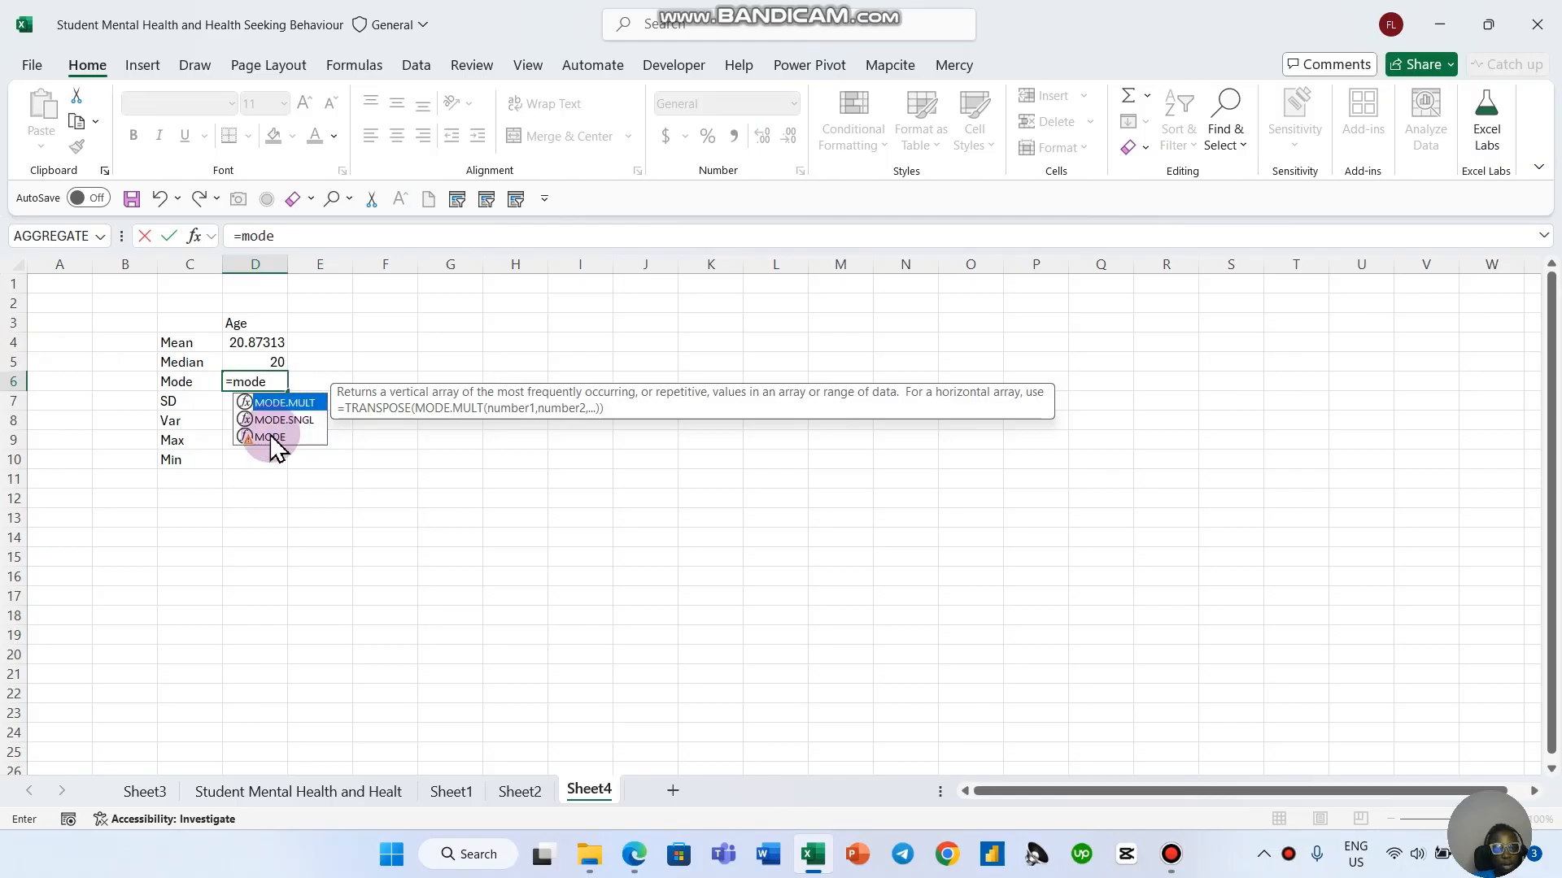
left_click(285, 420)
double_click(281, 420)
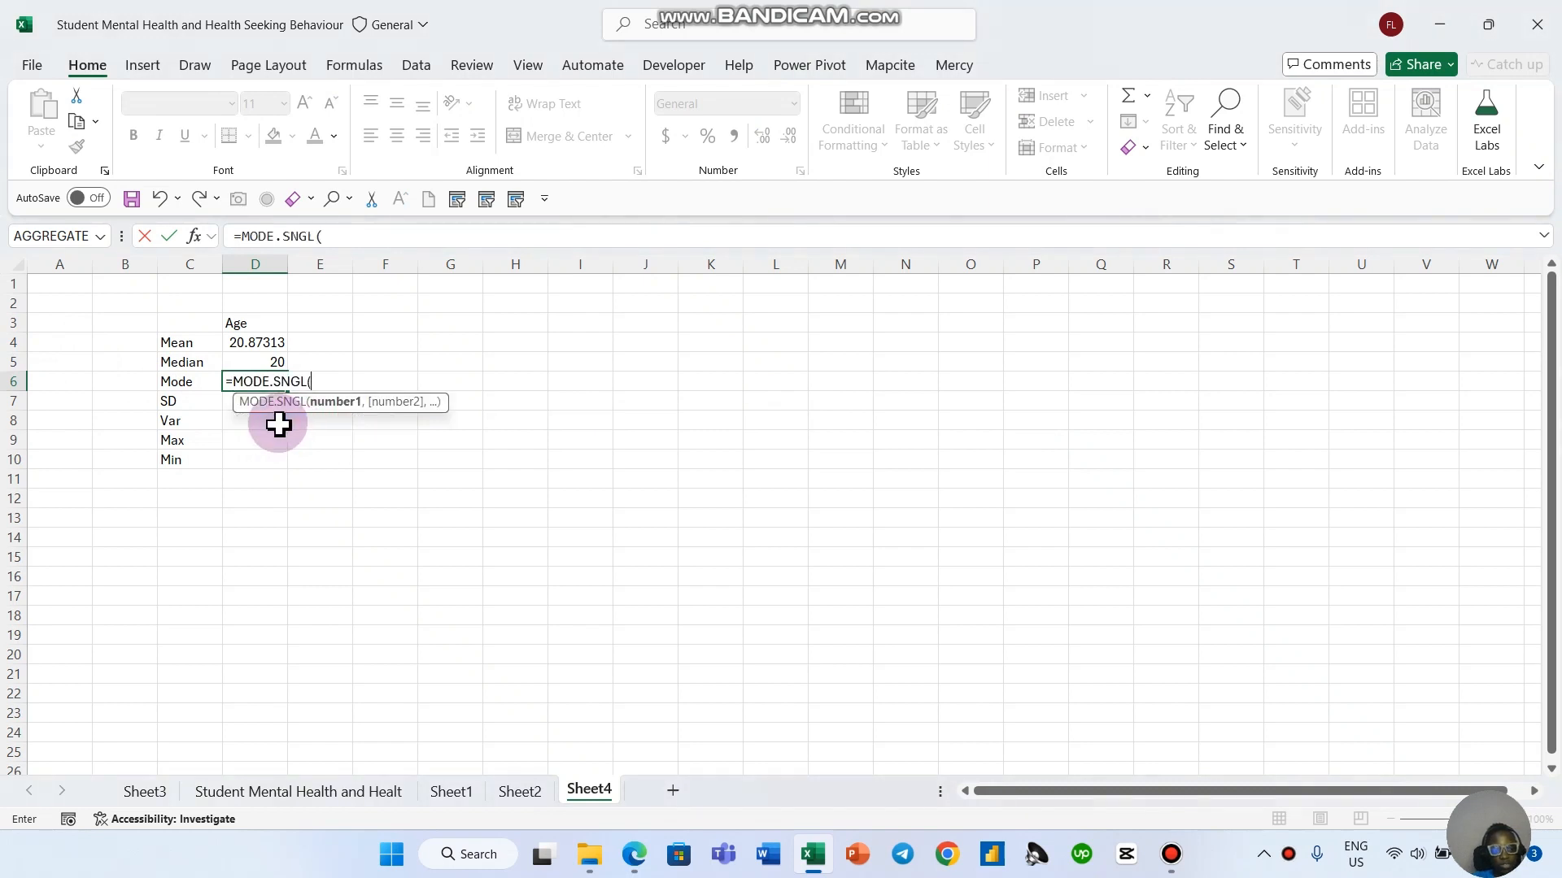
left_click(261, 791)
left_click(316, 553)
key("ctrl+Up")
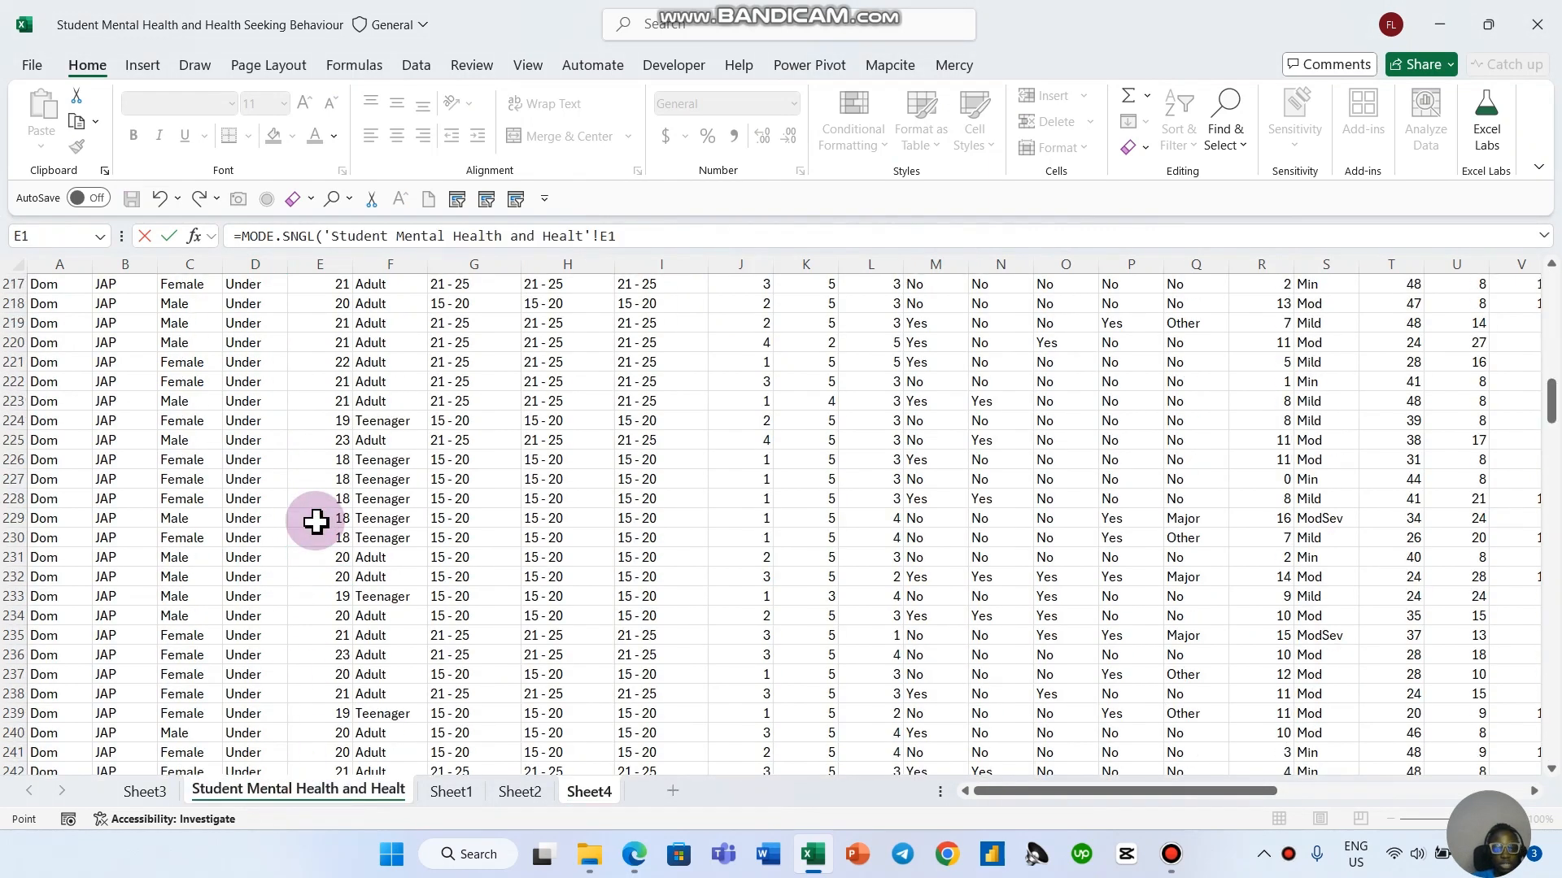
key("Down")
key("ctrl+shift+Down")
key("Return")
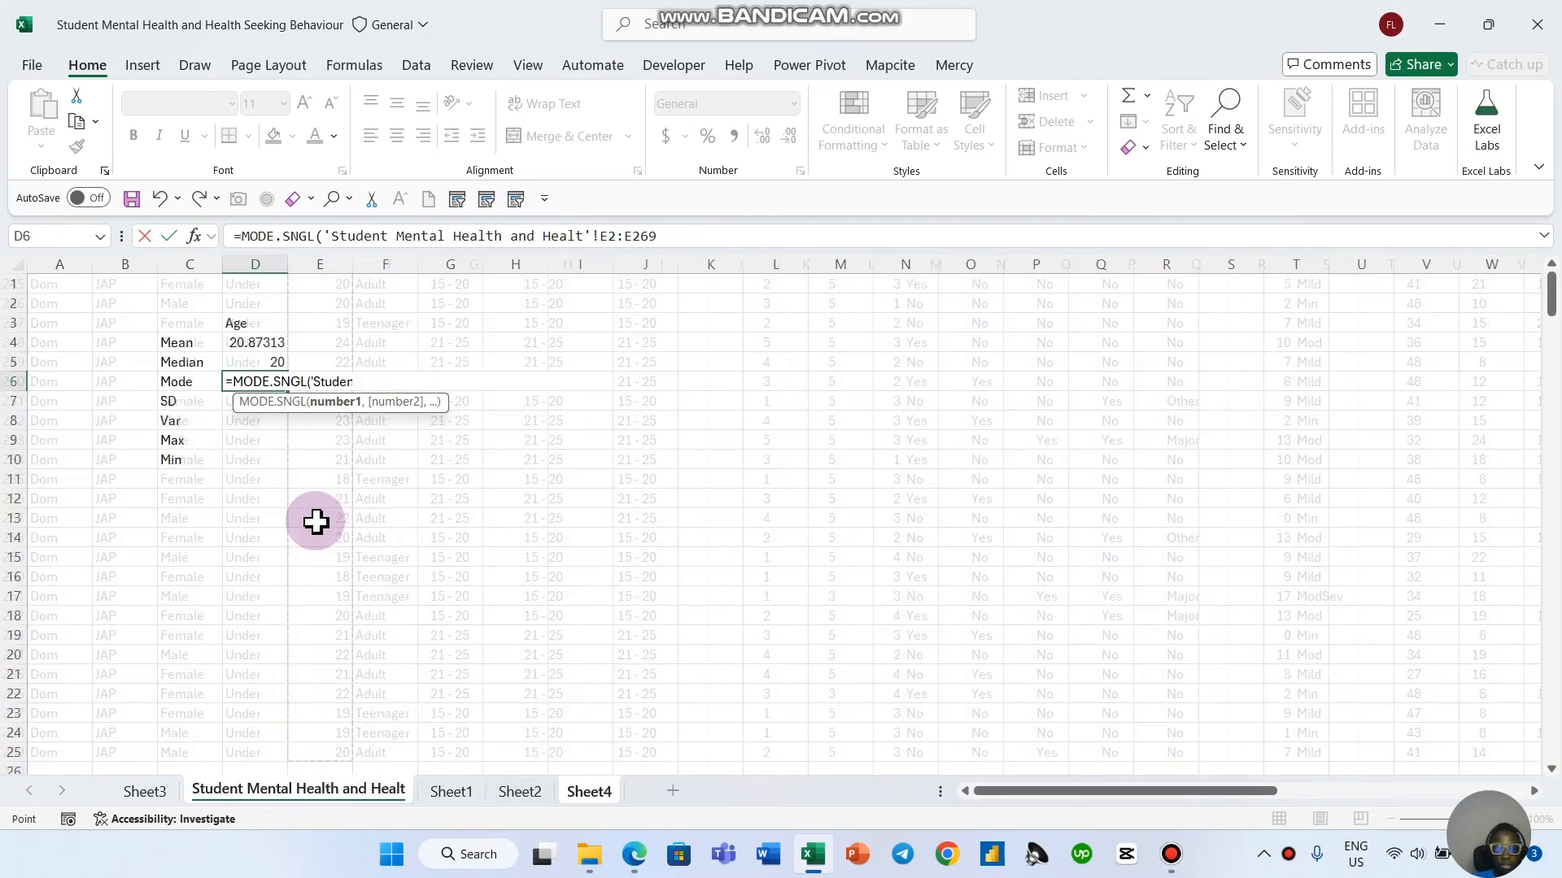
Step: Calculate the sample standard deviation of age in D7 with STDEV.S over E2:E269 of the student data sheet
type("=st")
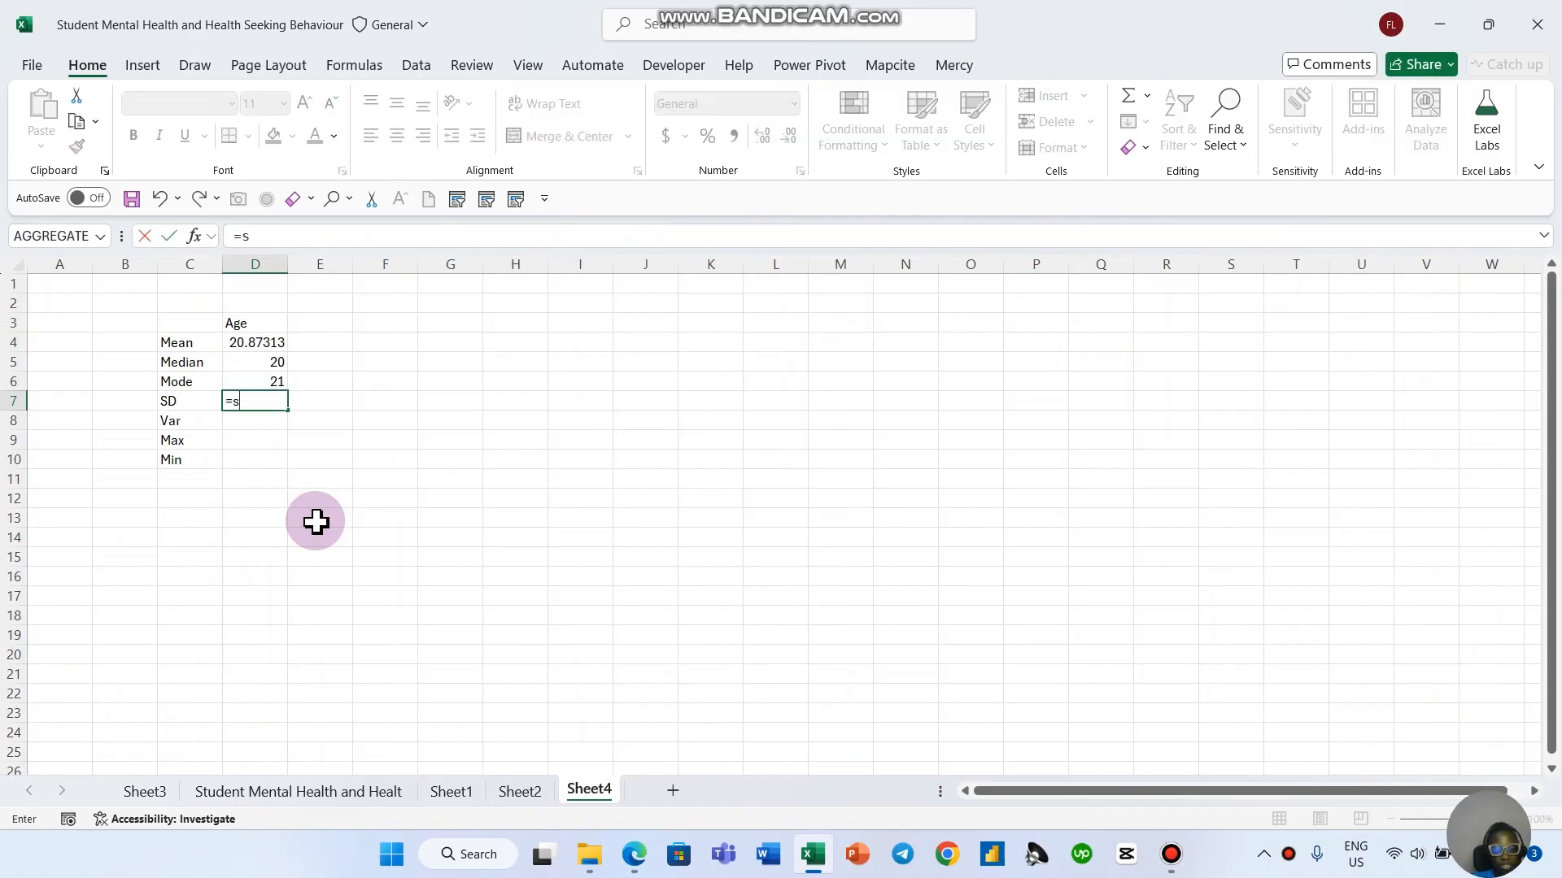
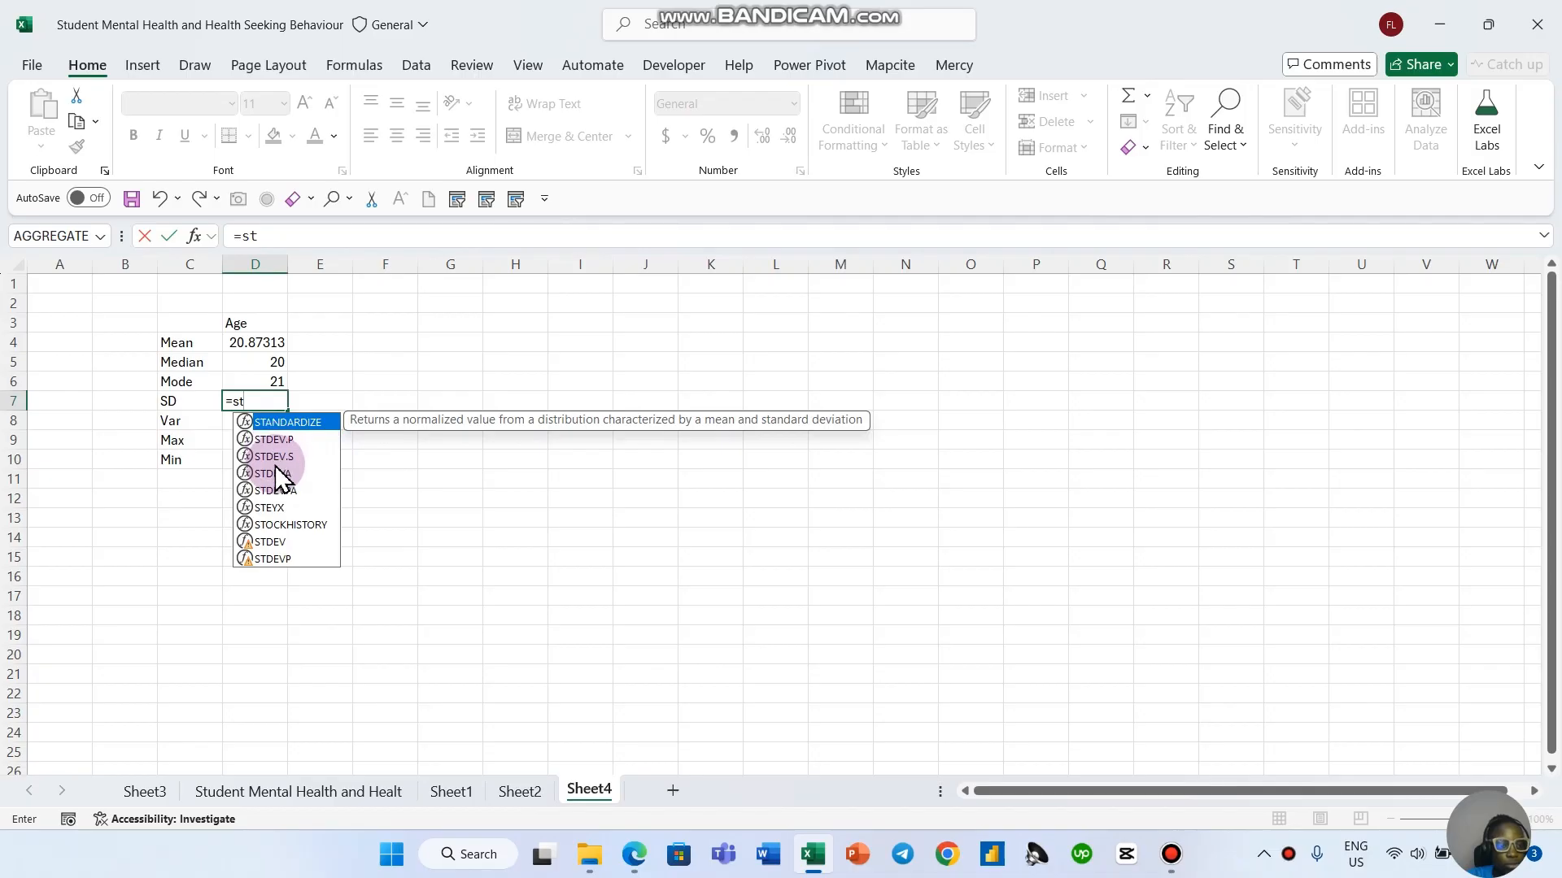
double_click(284, 458)
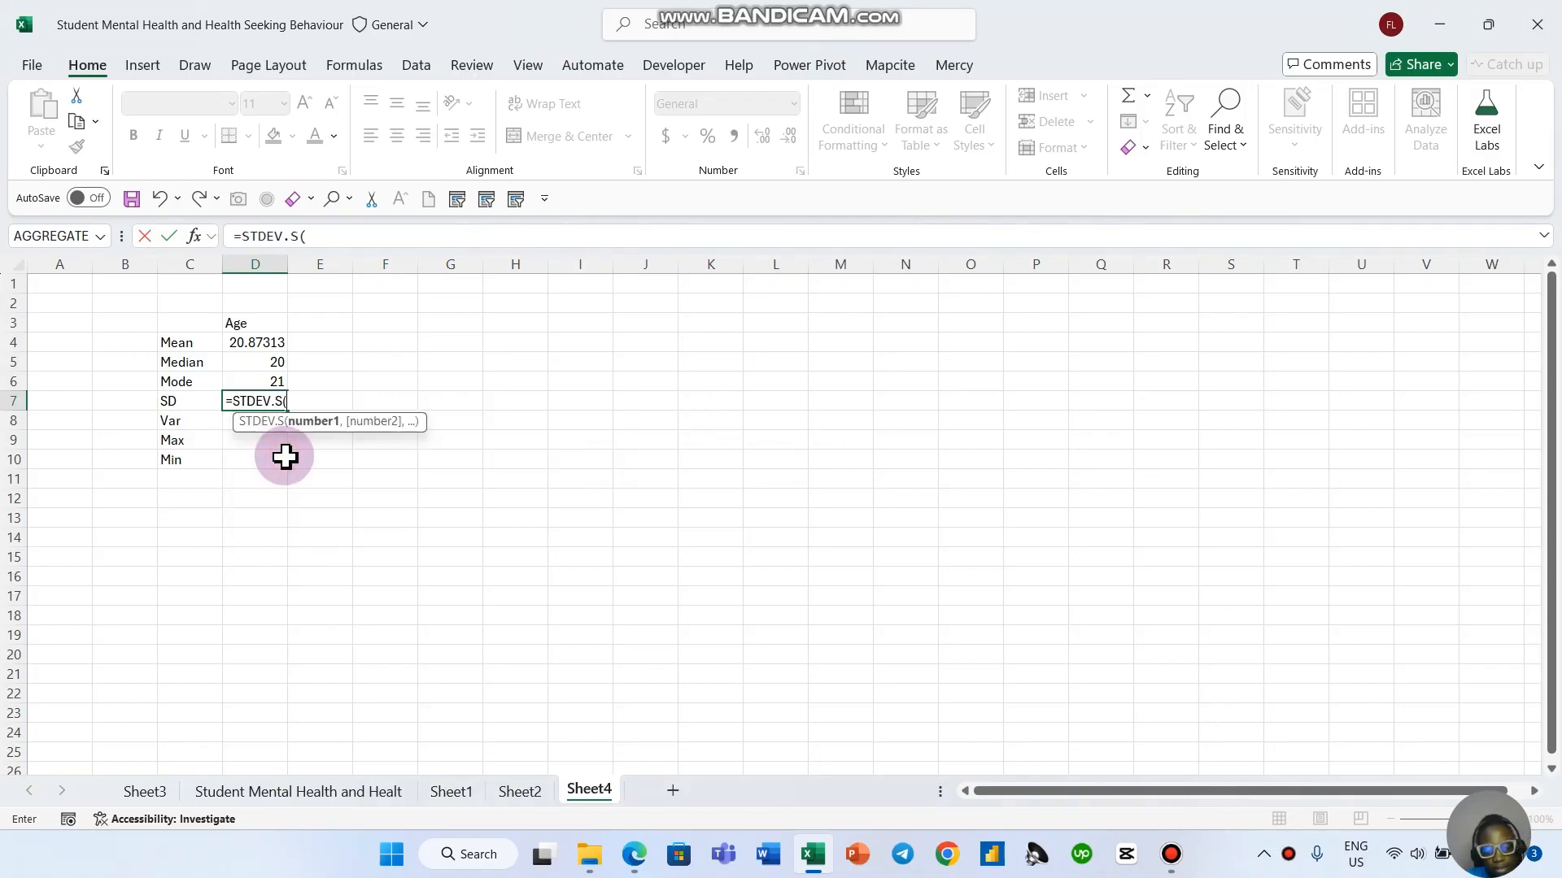
left_click(329, 792)
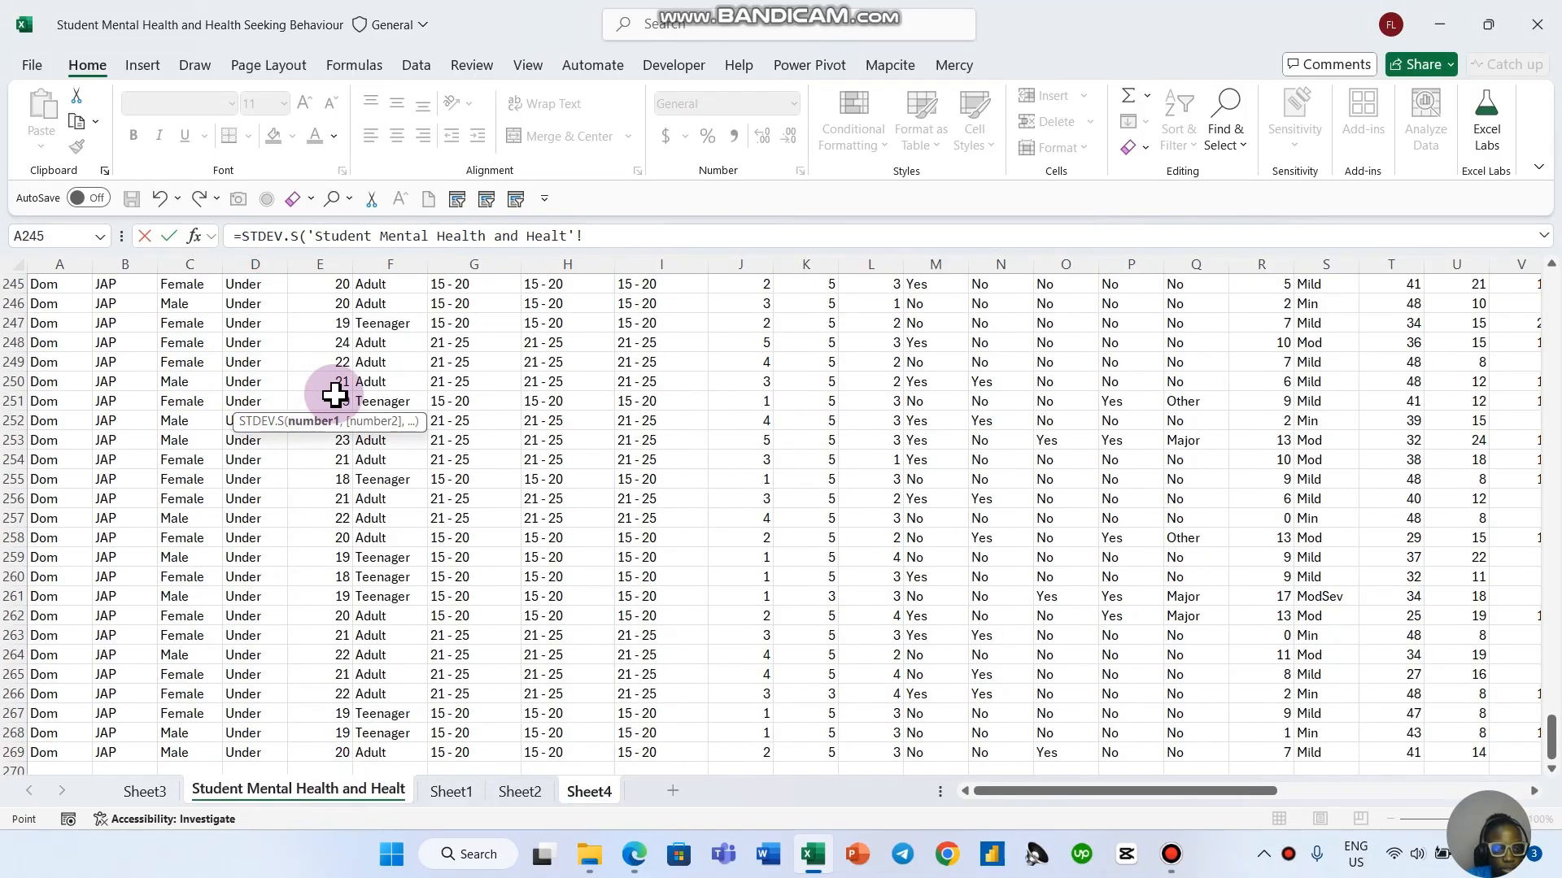
left_click(344, 370)
key("ctrl+Up")
key("Down")
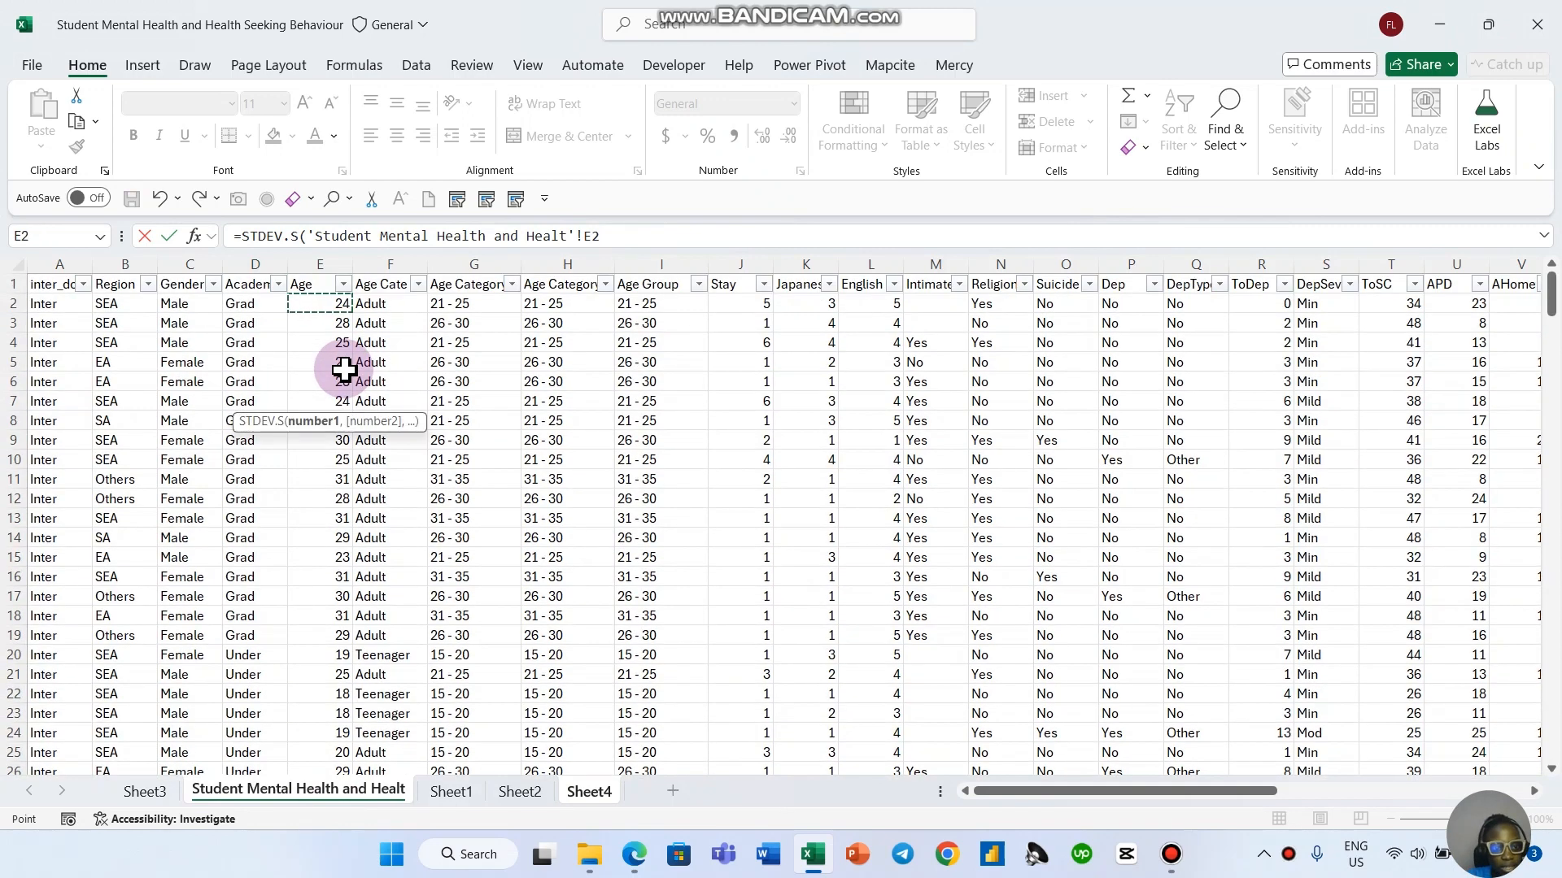
key("ctrl+shift+Down")
type("4")
key("Return")
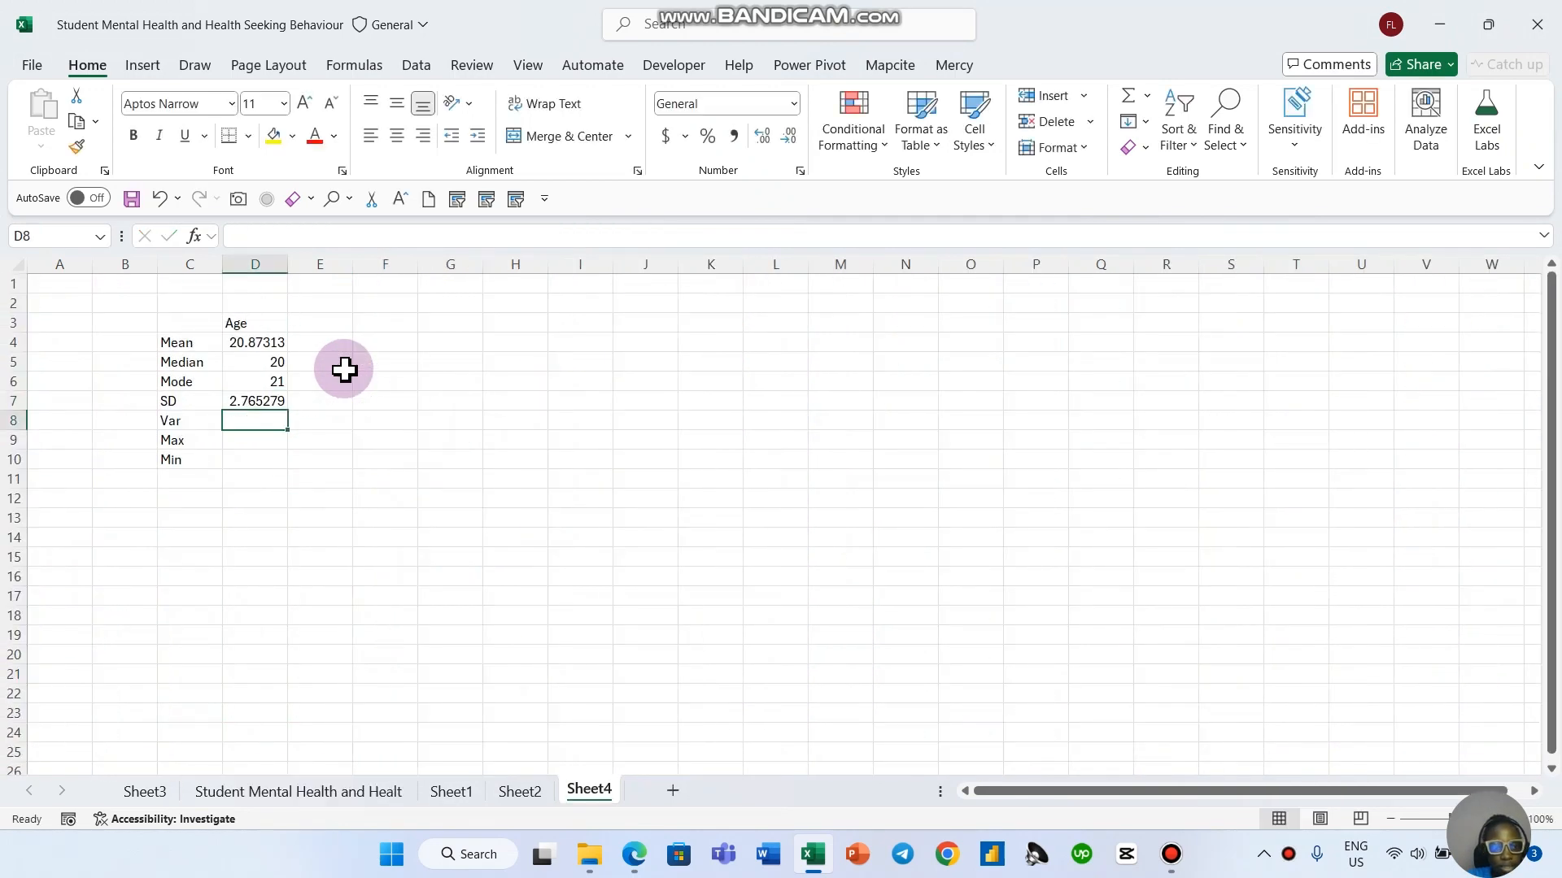
Step: Calculate the sample variance of age in D8 with VAR.S over E2:E269 of the student data sheet
type("=var")
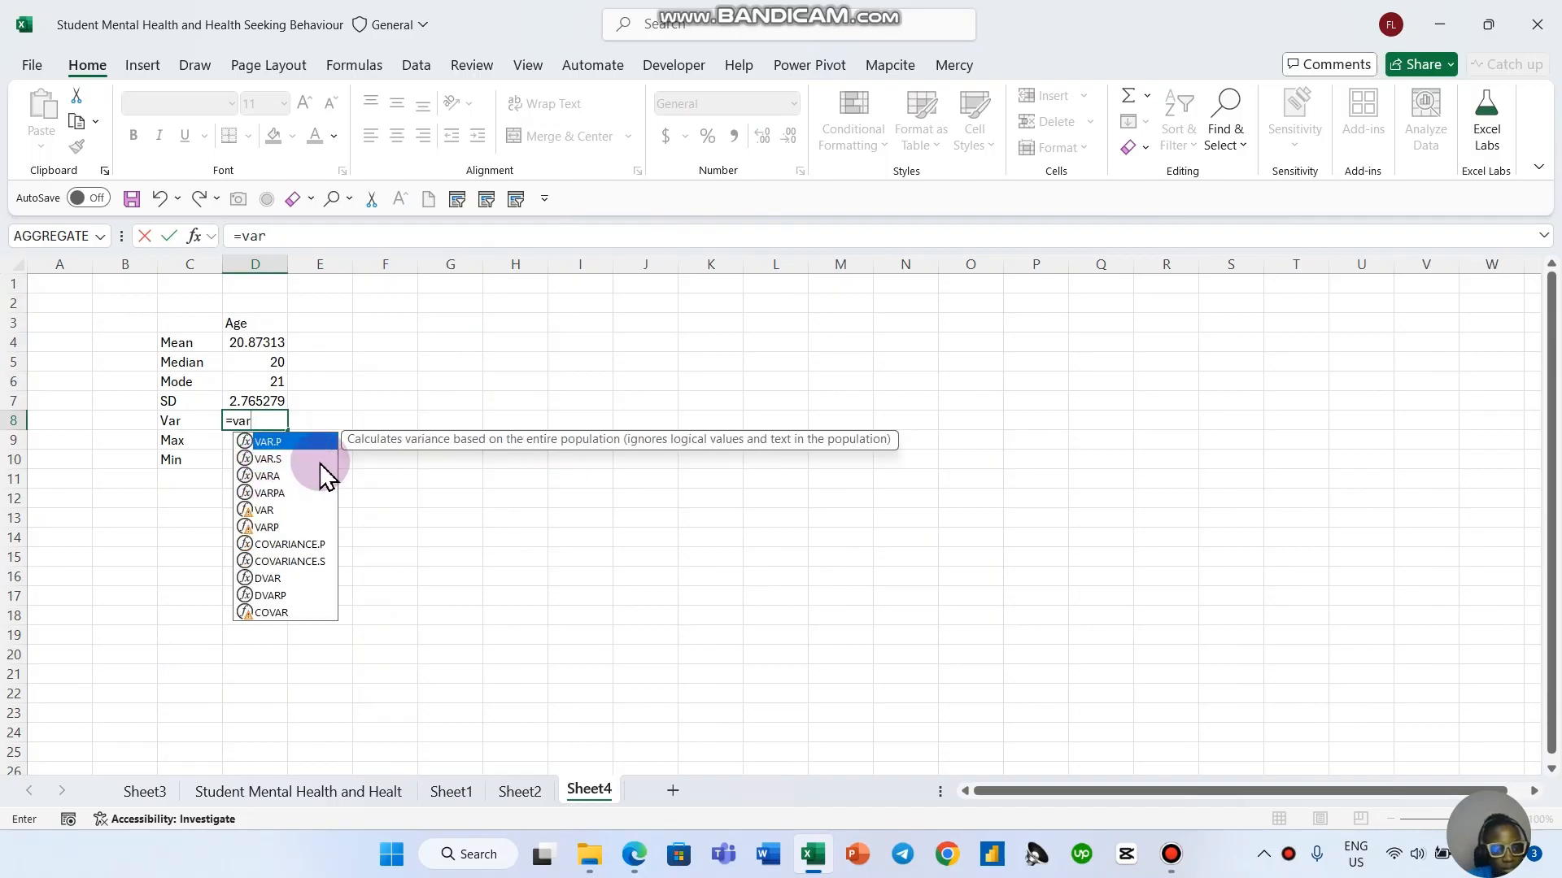
left_click(321, 462)
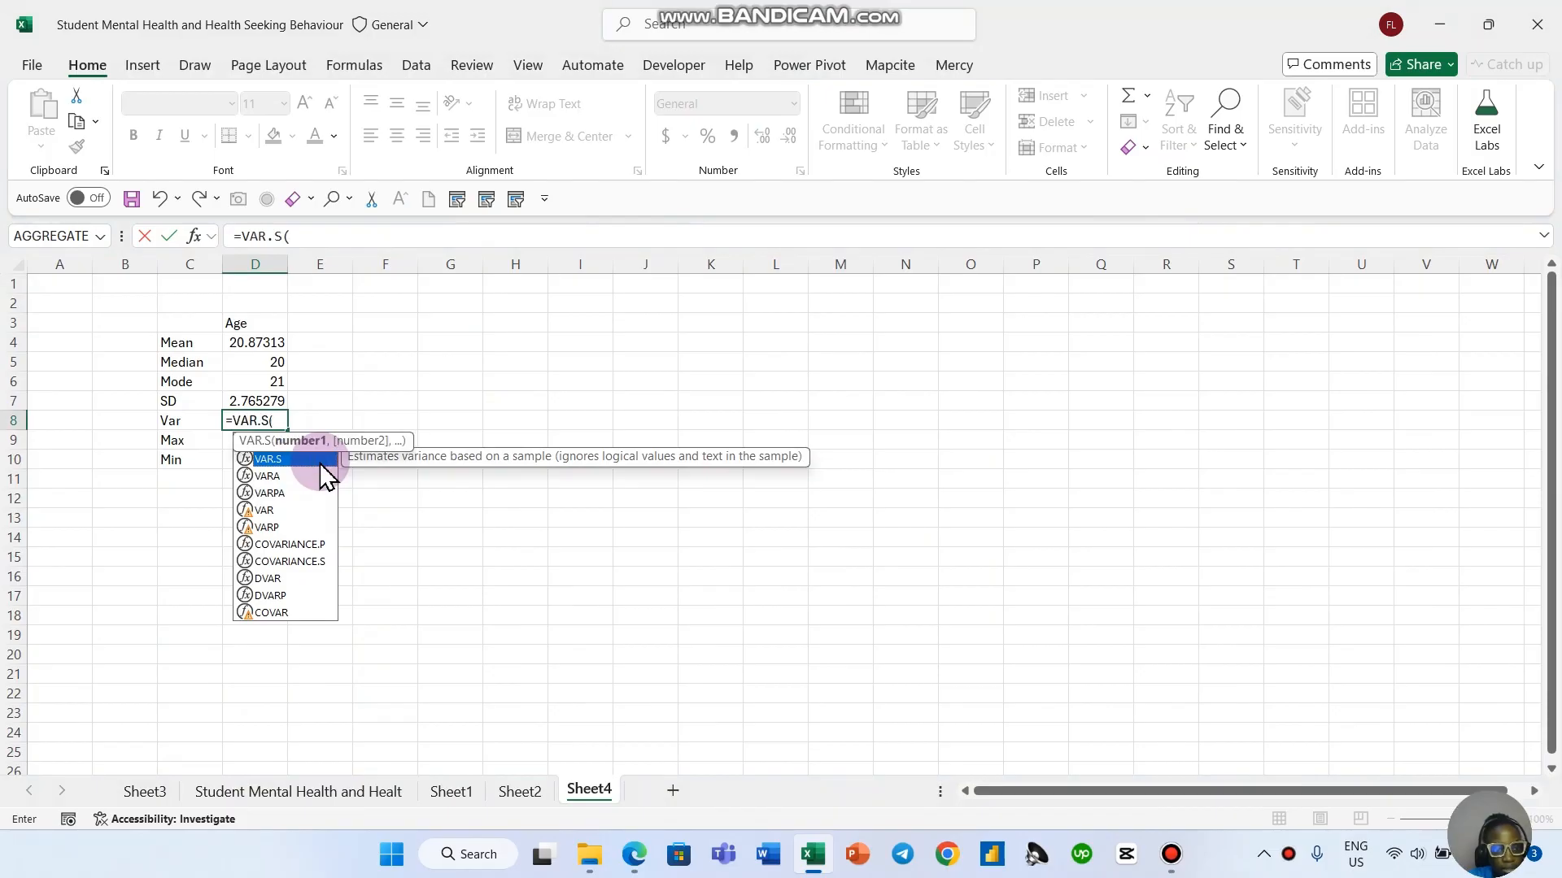
left_click(293, 793)
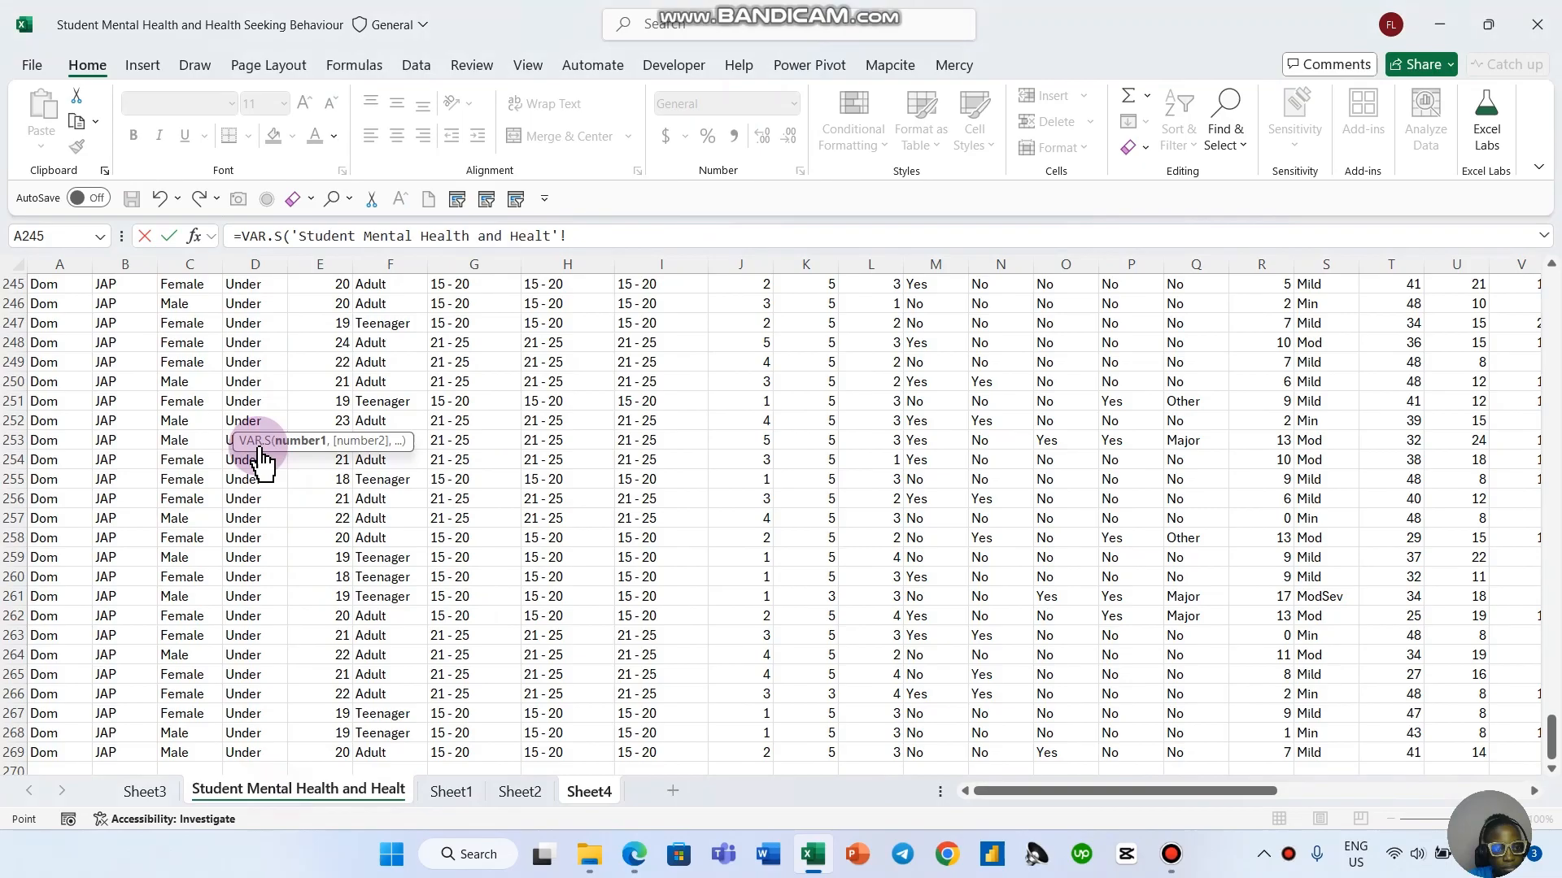
left_click(332, 389)
key("ctrl+Up")
key("Down")
key("ctrl+shift+Down")
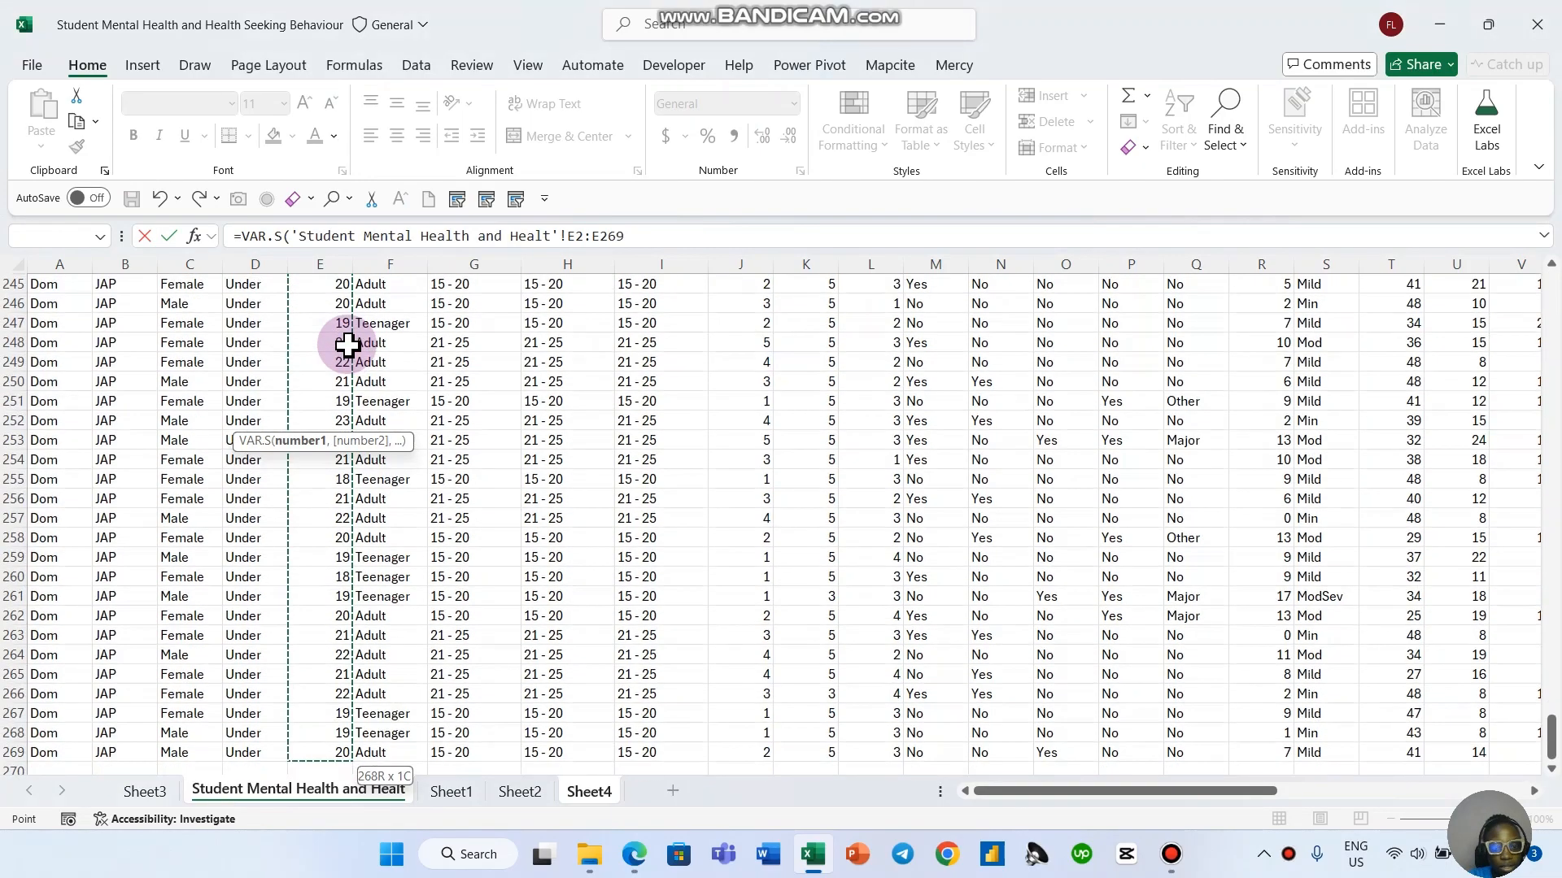
key("Return")
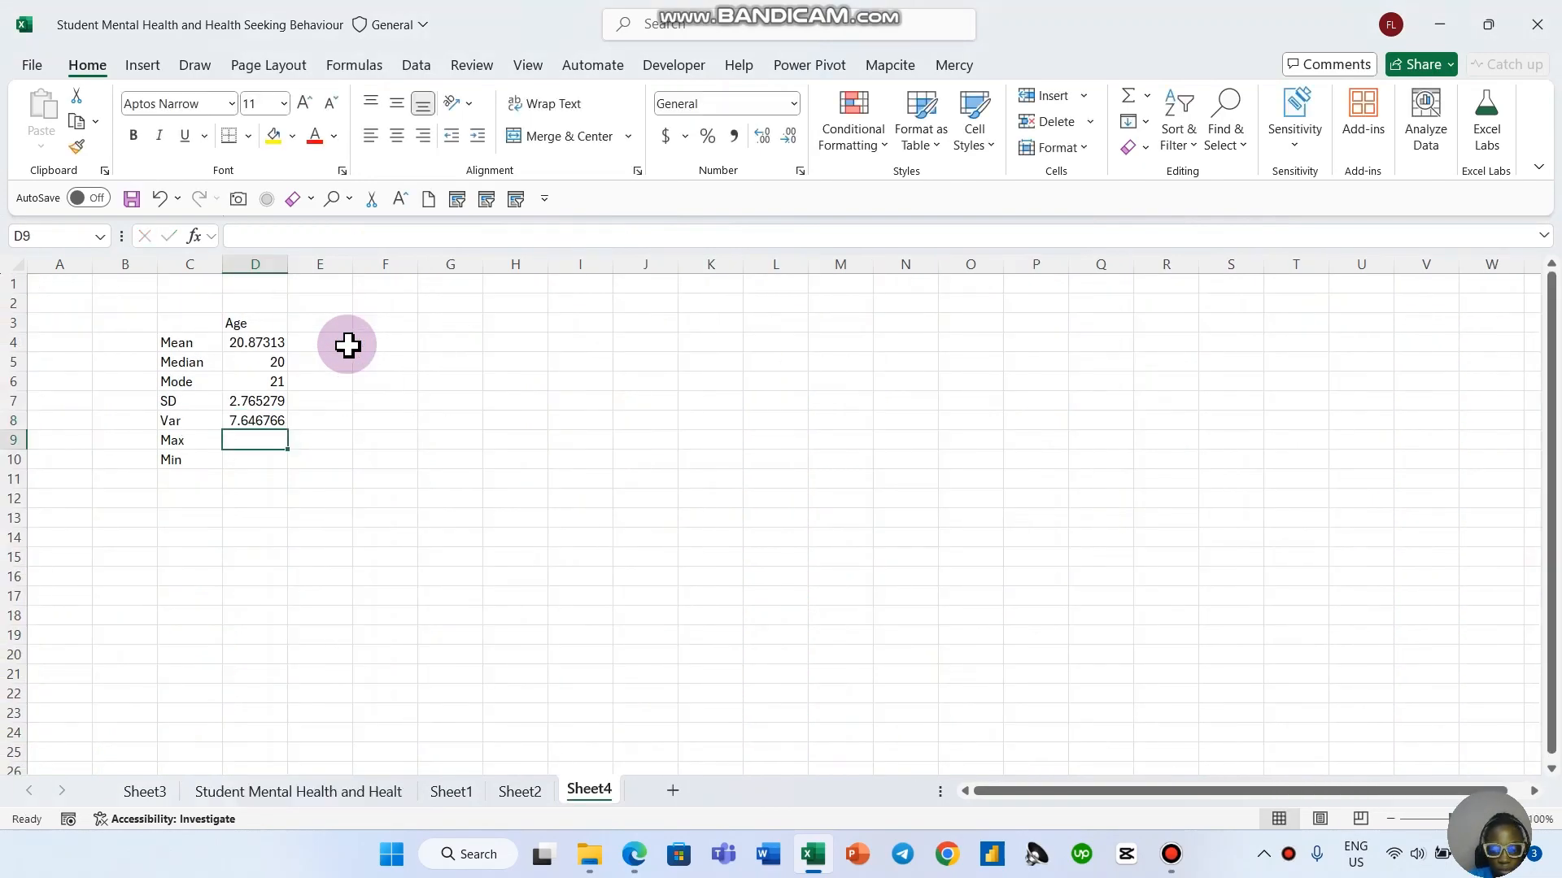
Step: Calculate the maximum age in D9 with MAX over E2:E269 of the student data sheet
type("=max(")
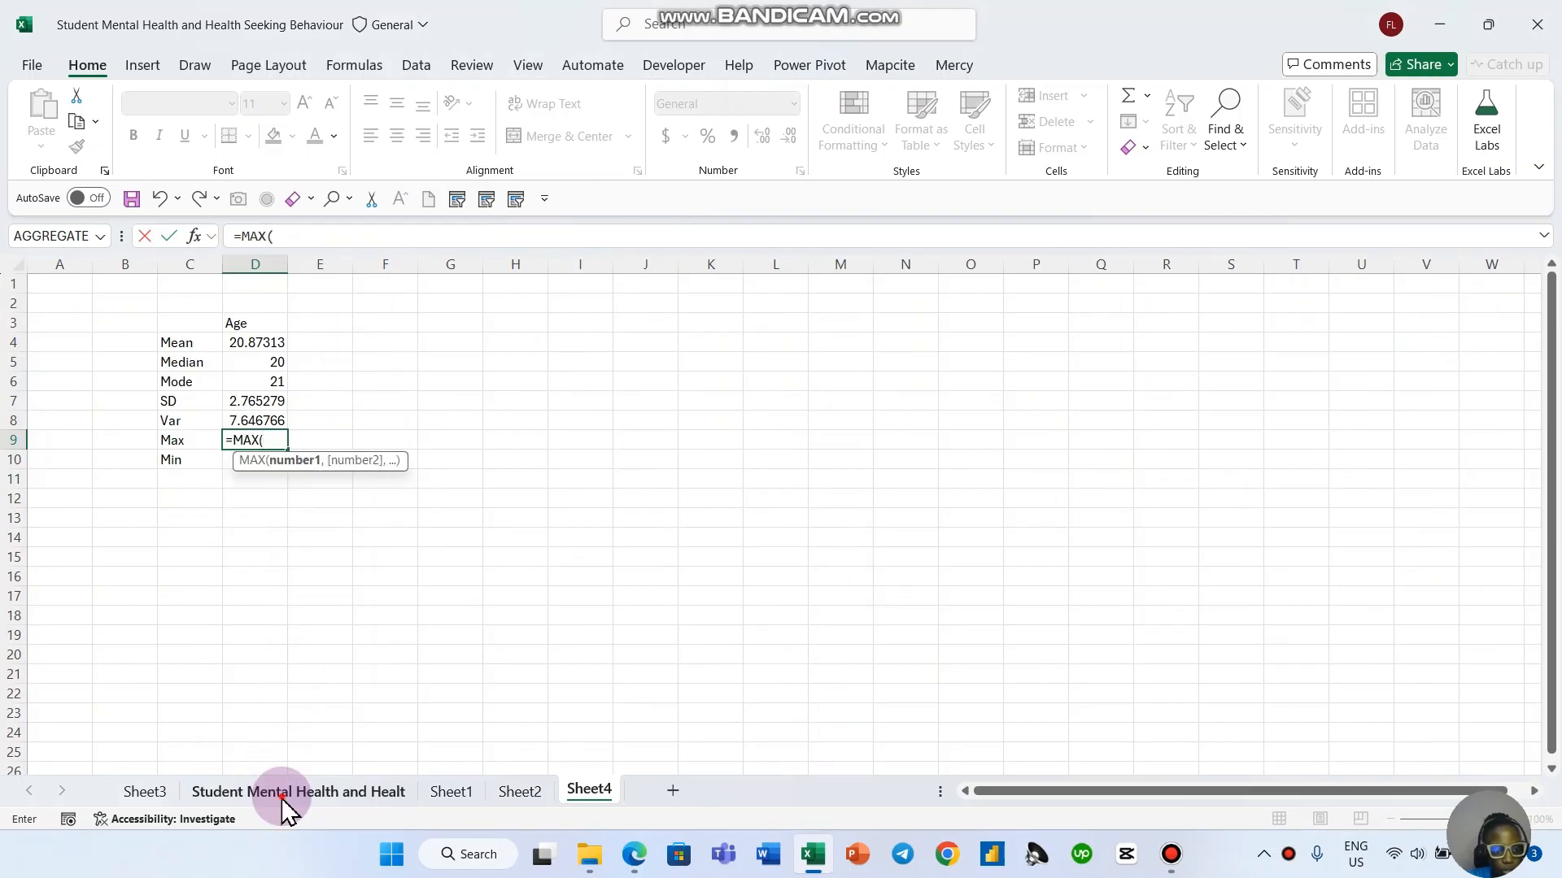
left_click(284, 791)
left_click(328, 429)
key("ctrl+Up")
key("Down")
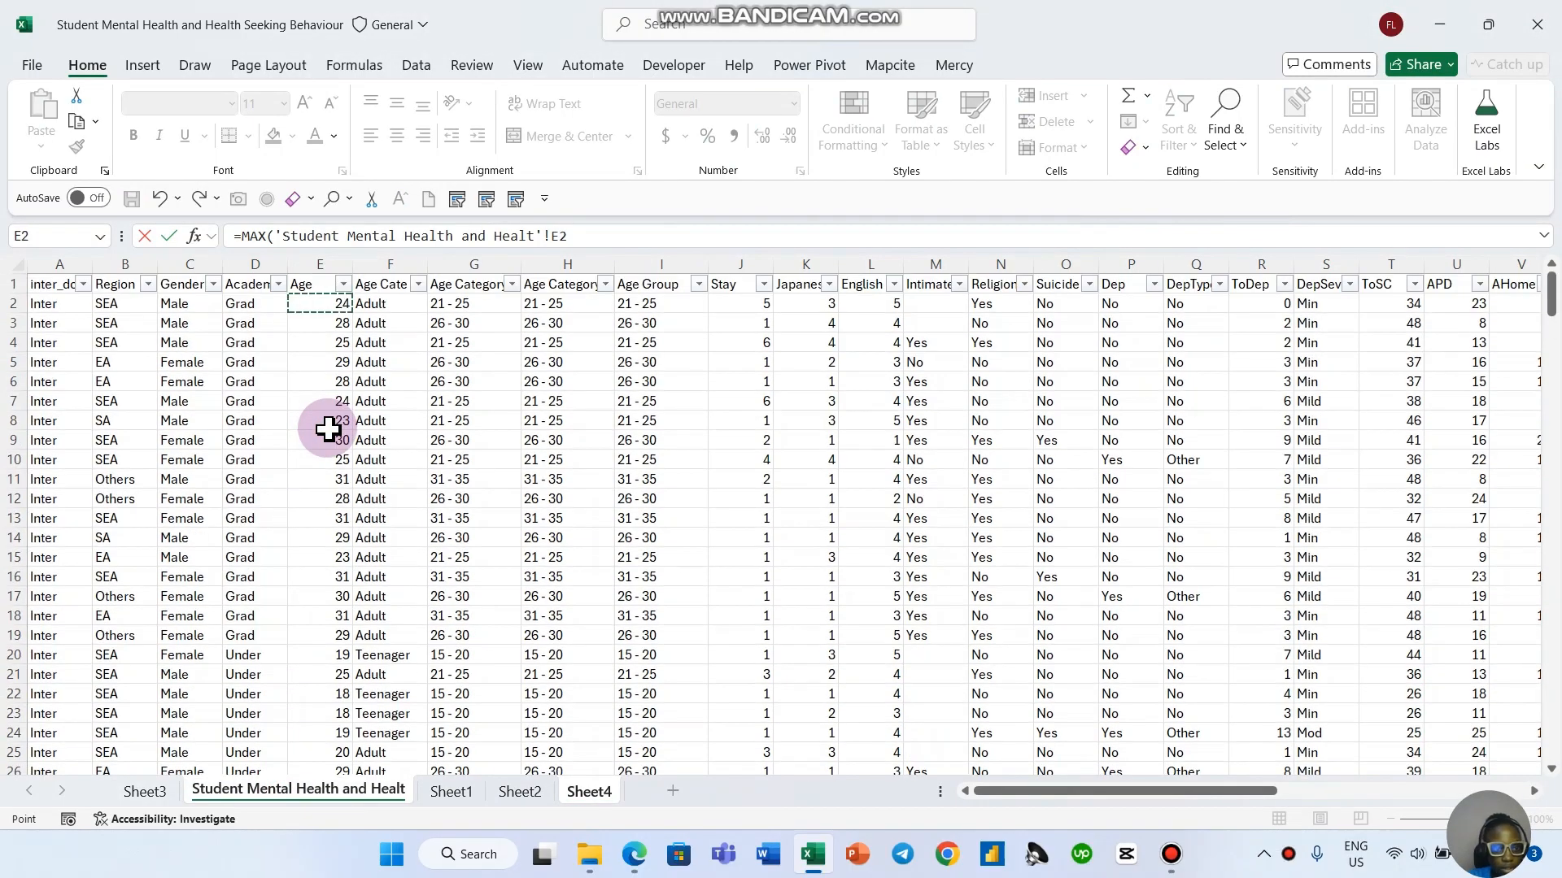
key("ctrl+shift+Down")
key("Return")
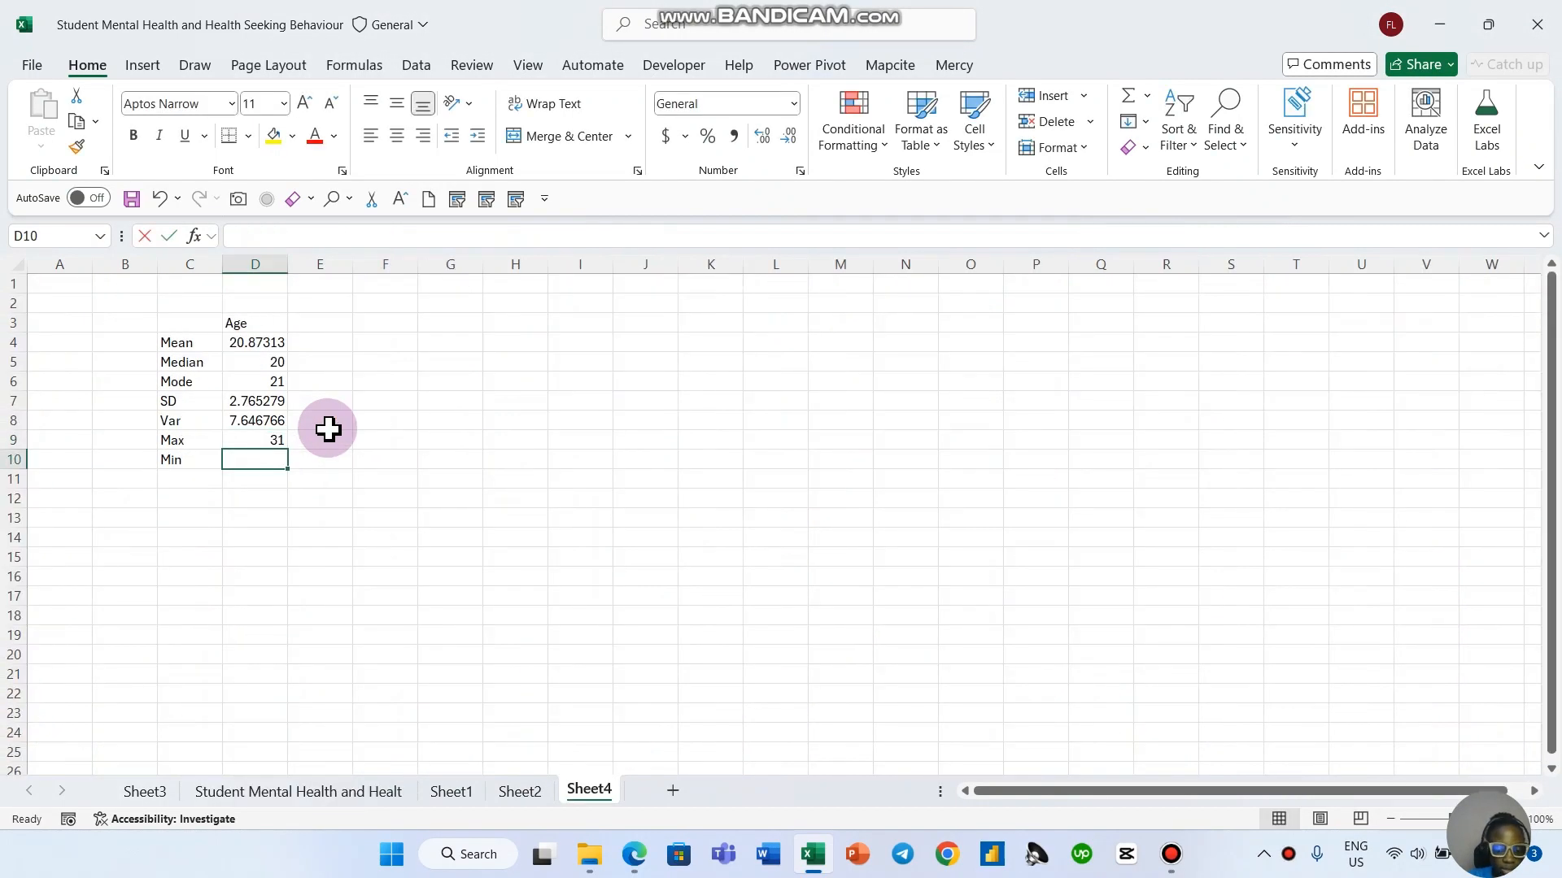
Step: Calculate the minimum age in D10 with MIN over E2:E269 of the student data sheet
type("=min")
key("Tab")
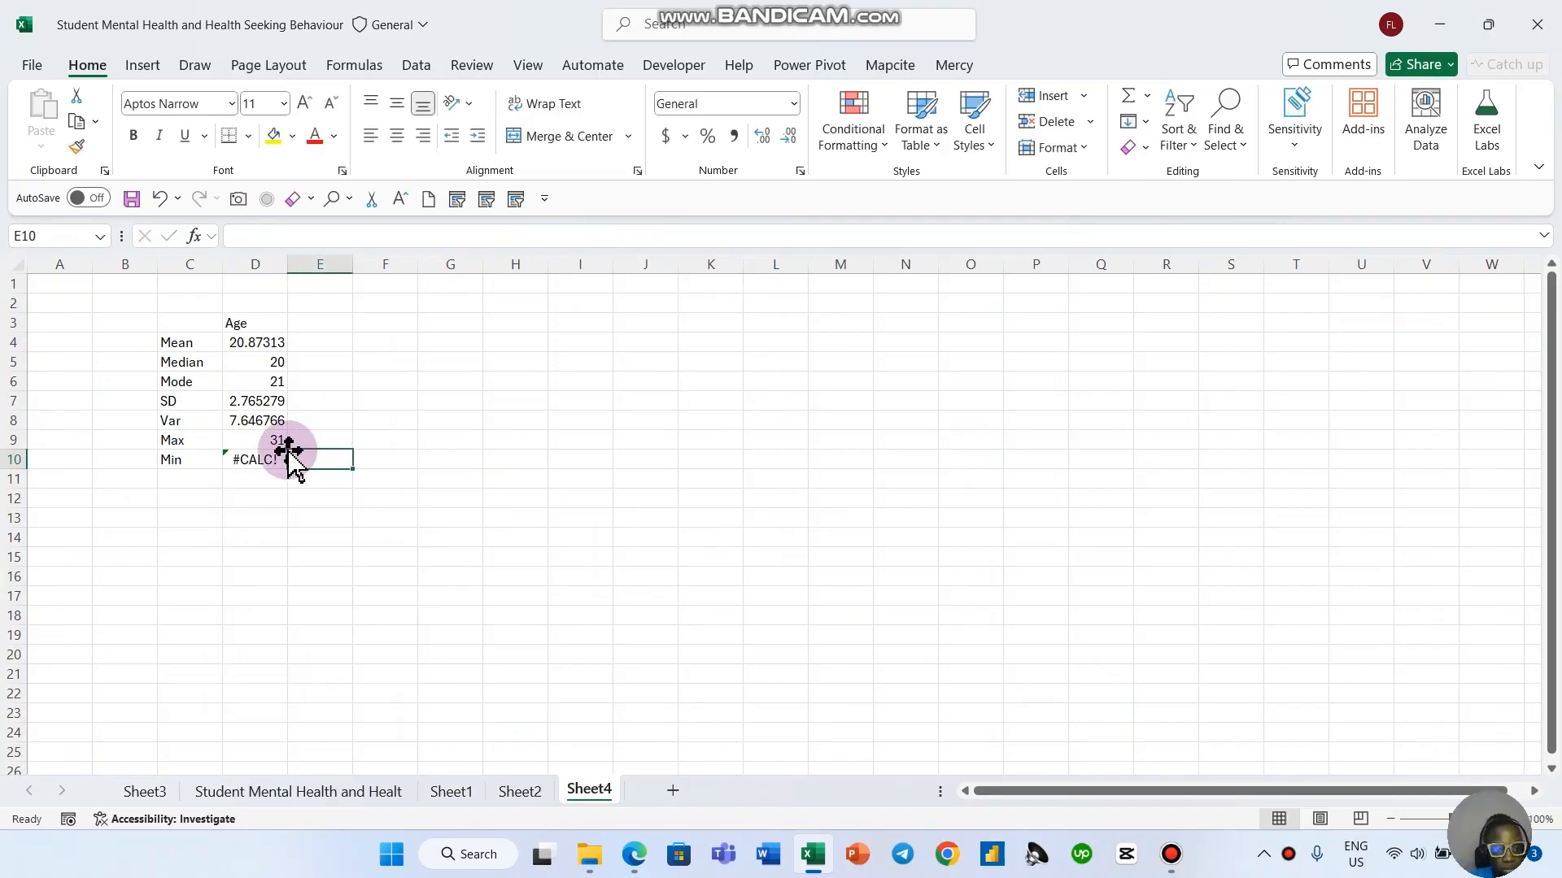
left_click(253, 460)
type("=min")
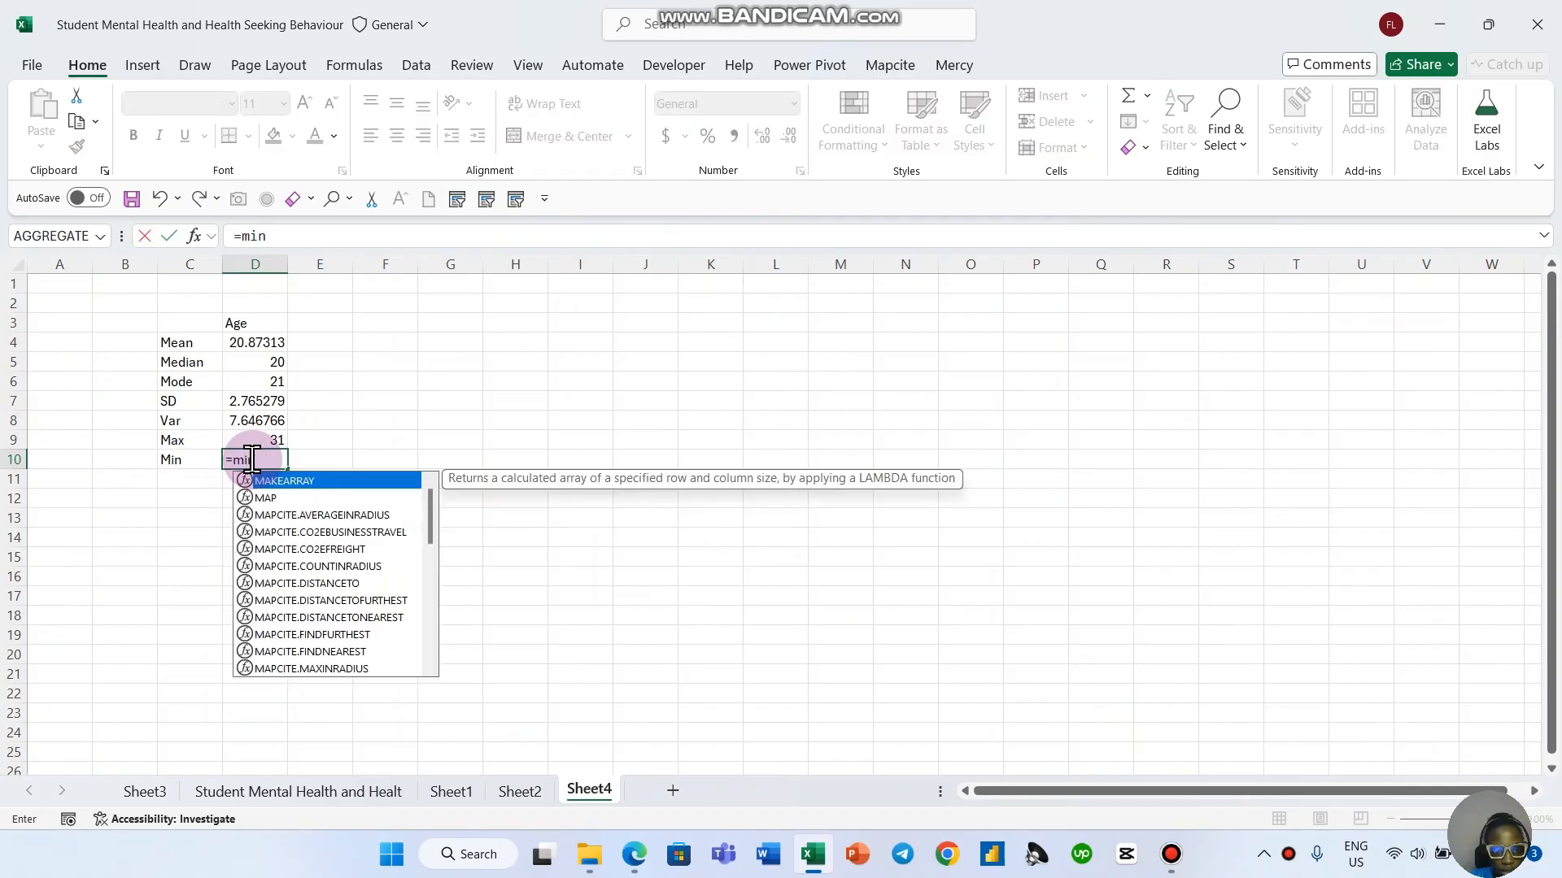
key("Tab")
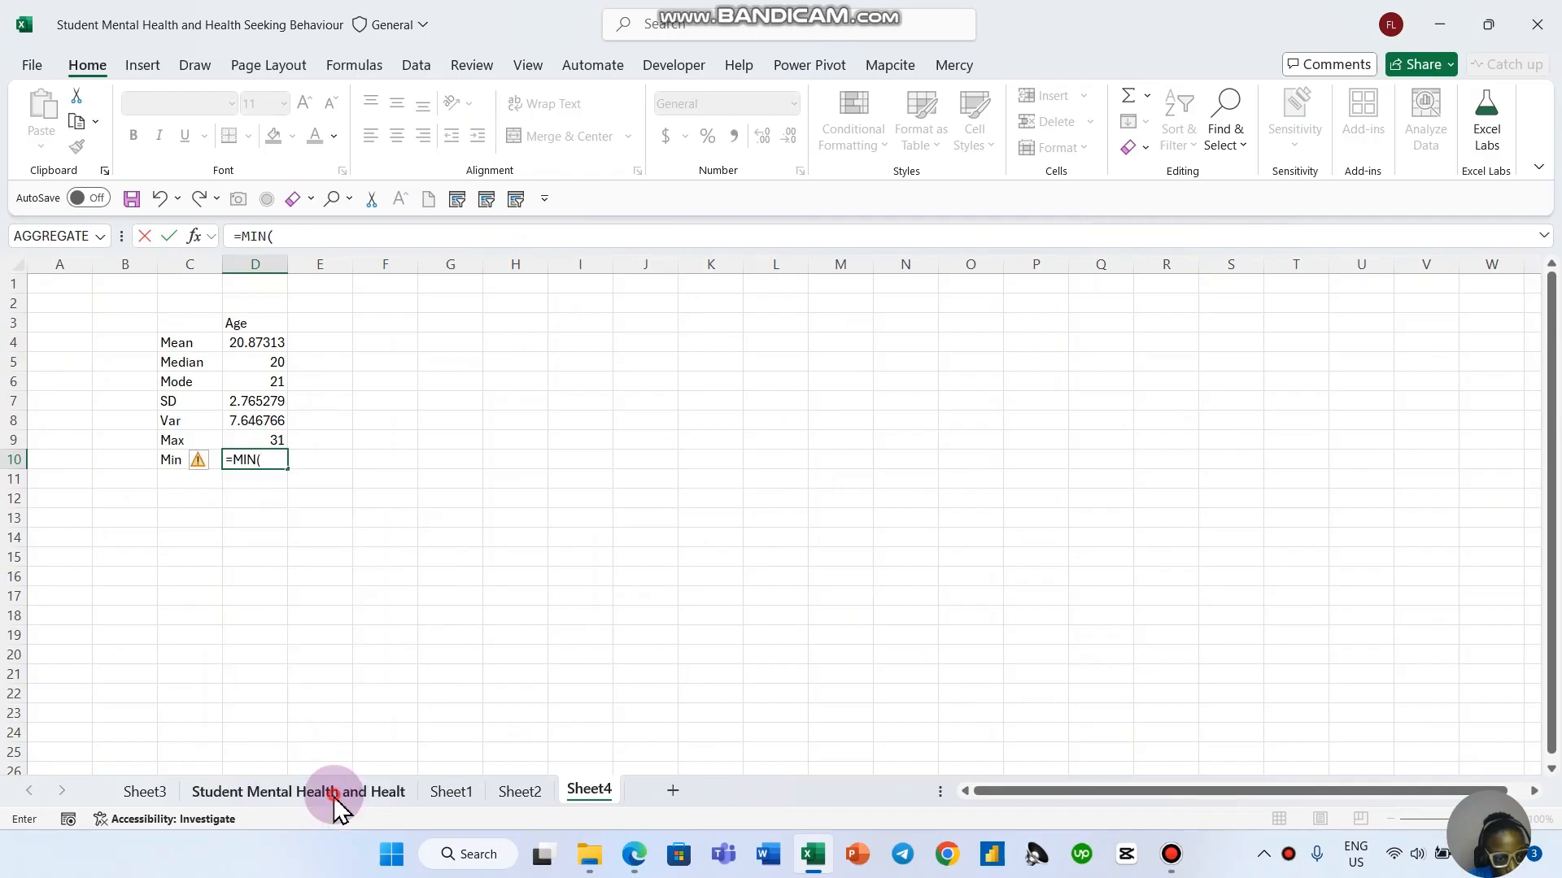
left_click(330, 792)
left_click(317, 440)
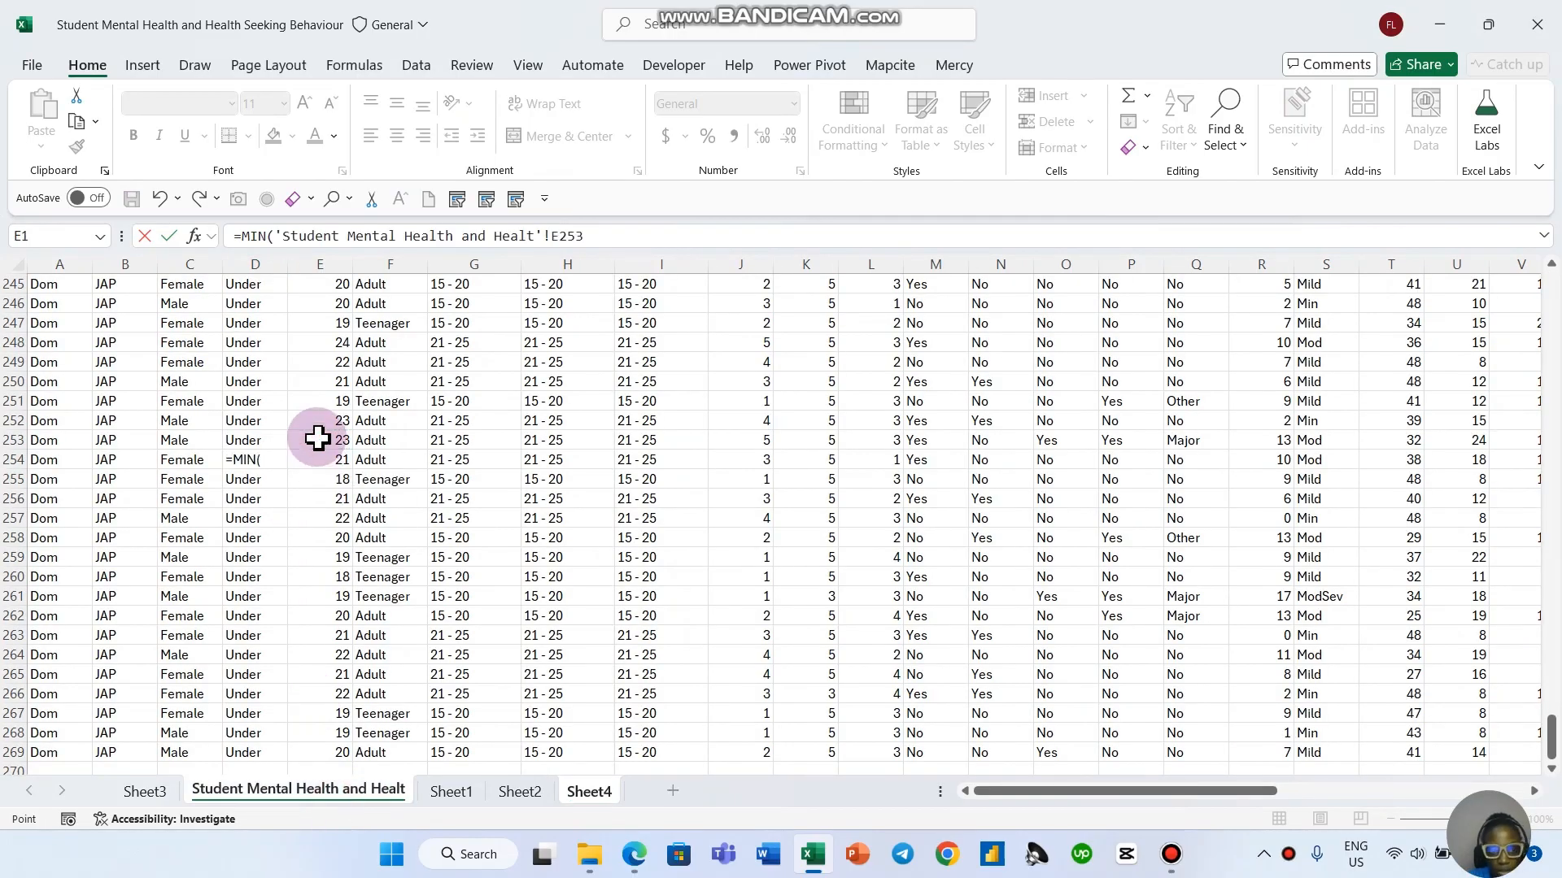
key("ctrl+Up")
key("Down")
key("ctrl+shift+Down")
key("Return")
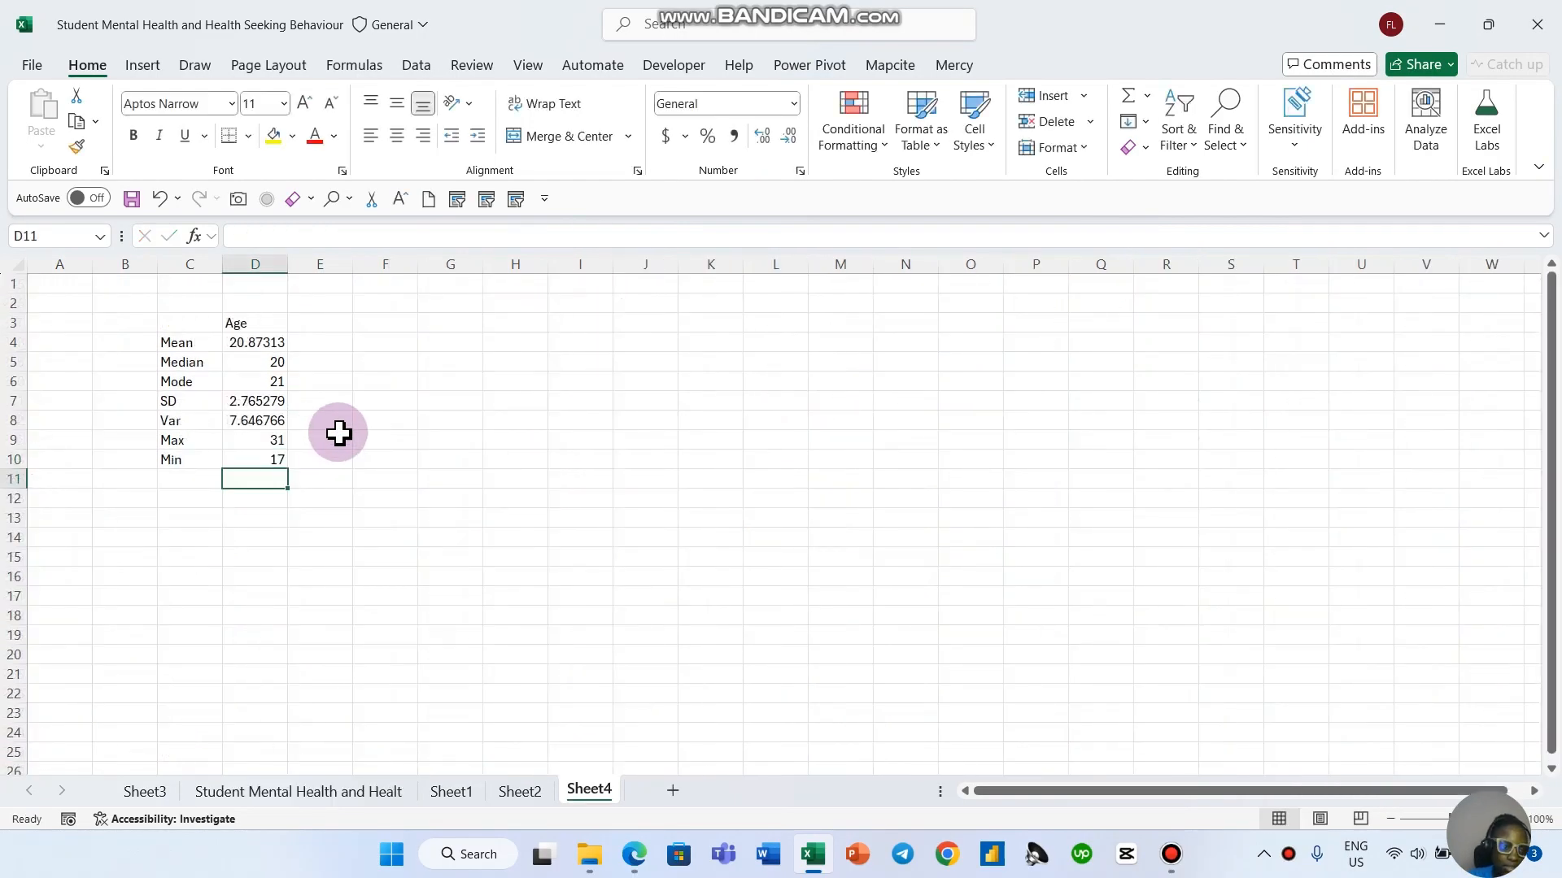
left_click_drag(246, 337, 283, 445)
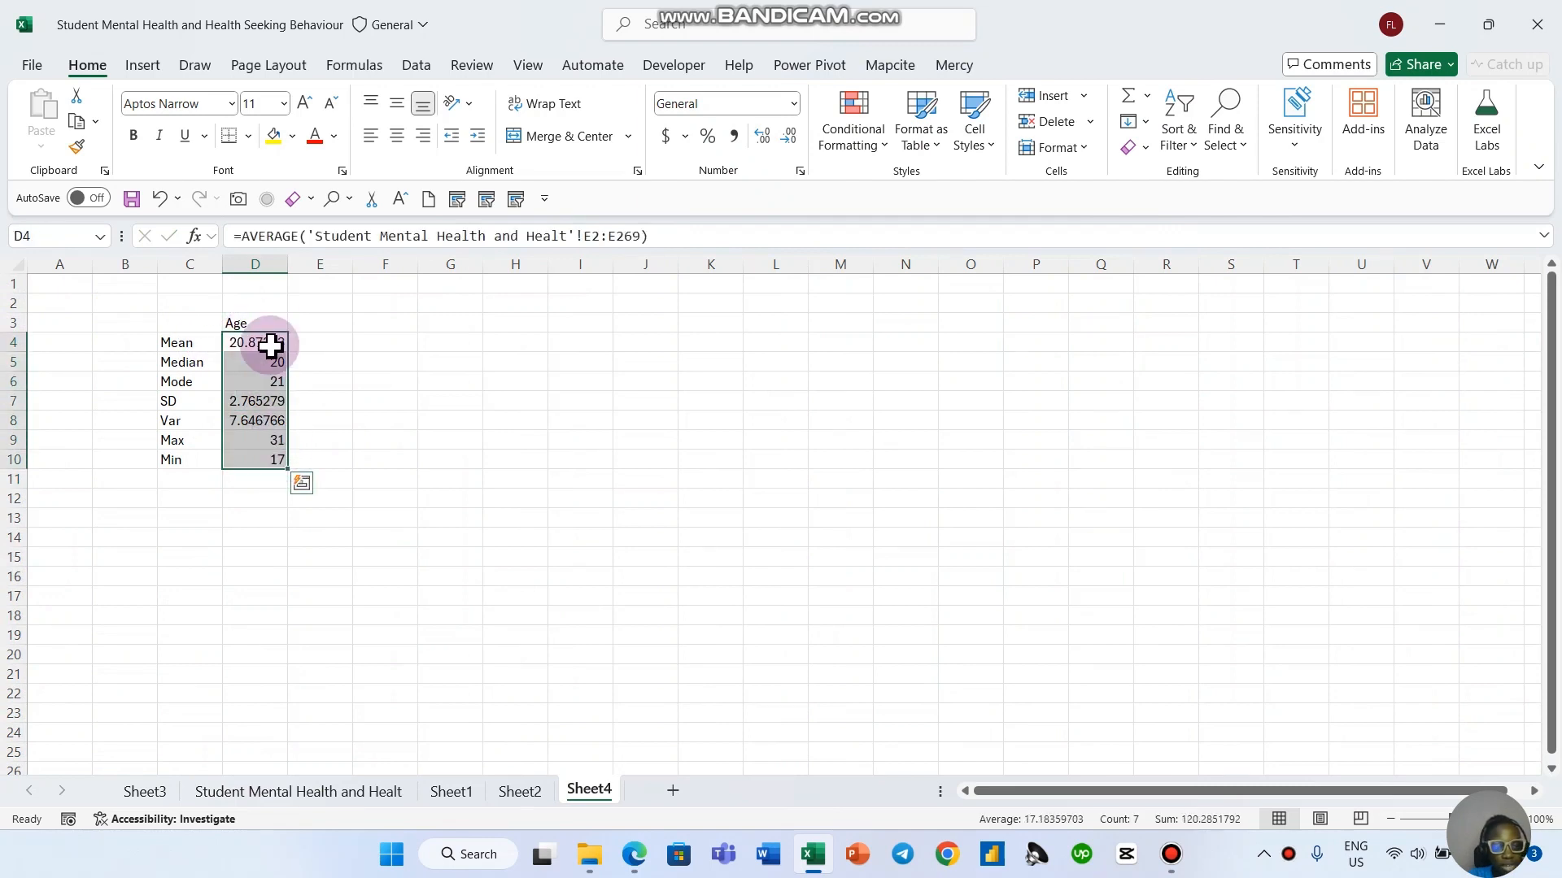
left_click(280, 322)
left_click(317, 331)
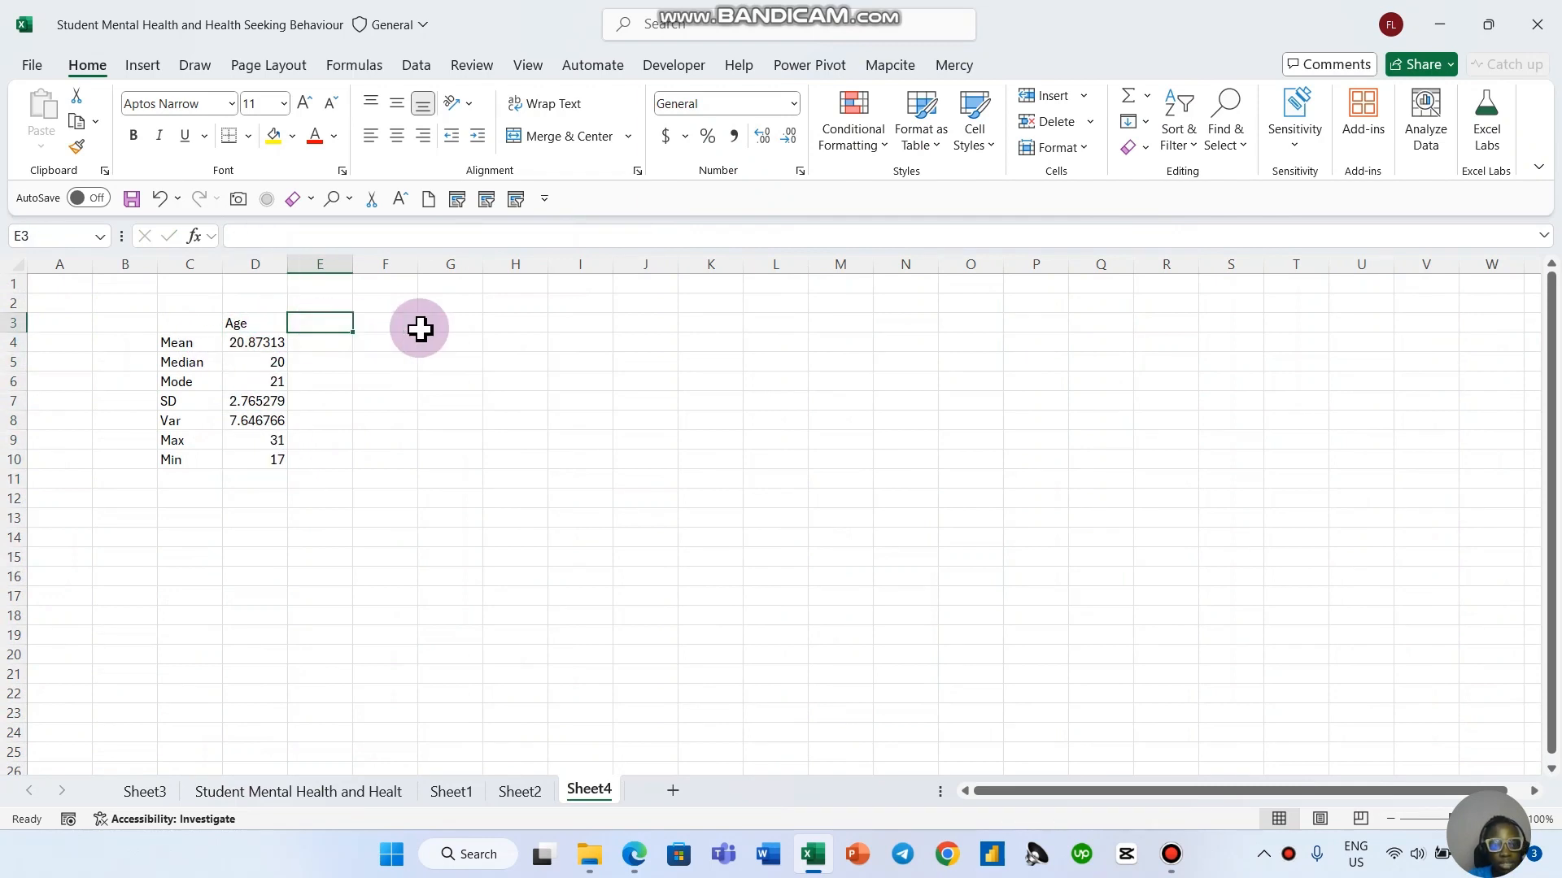
left_click(448, 440)
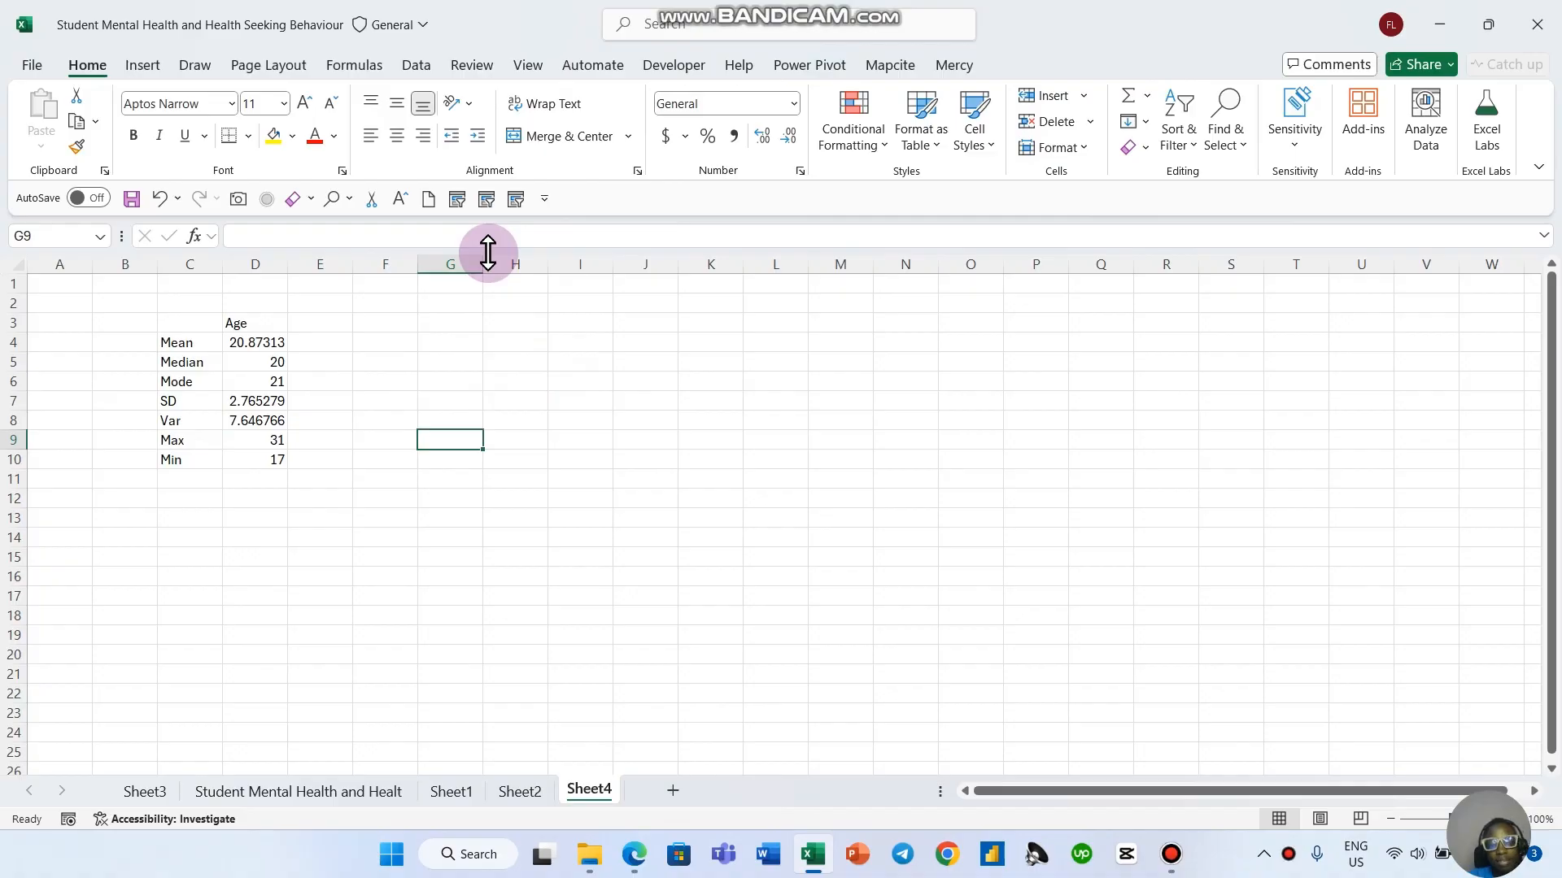
left_click(269, 344)
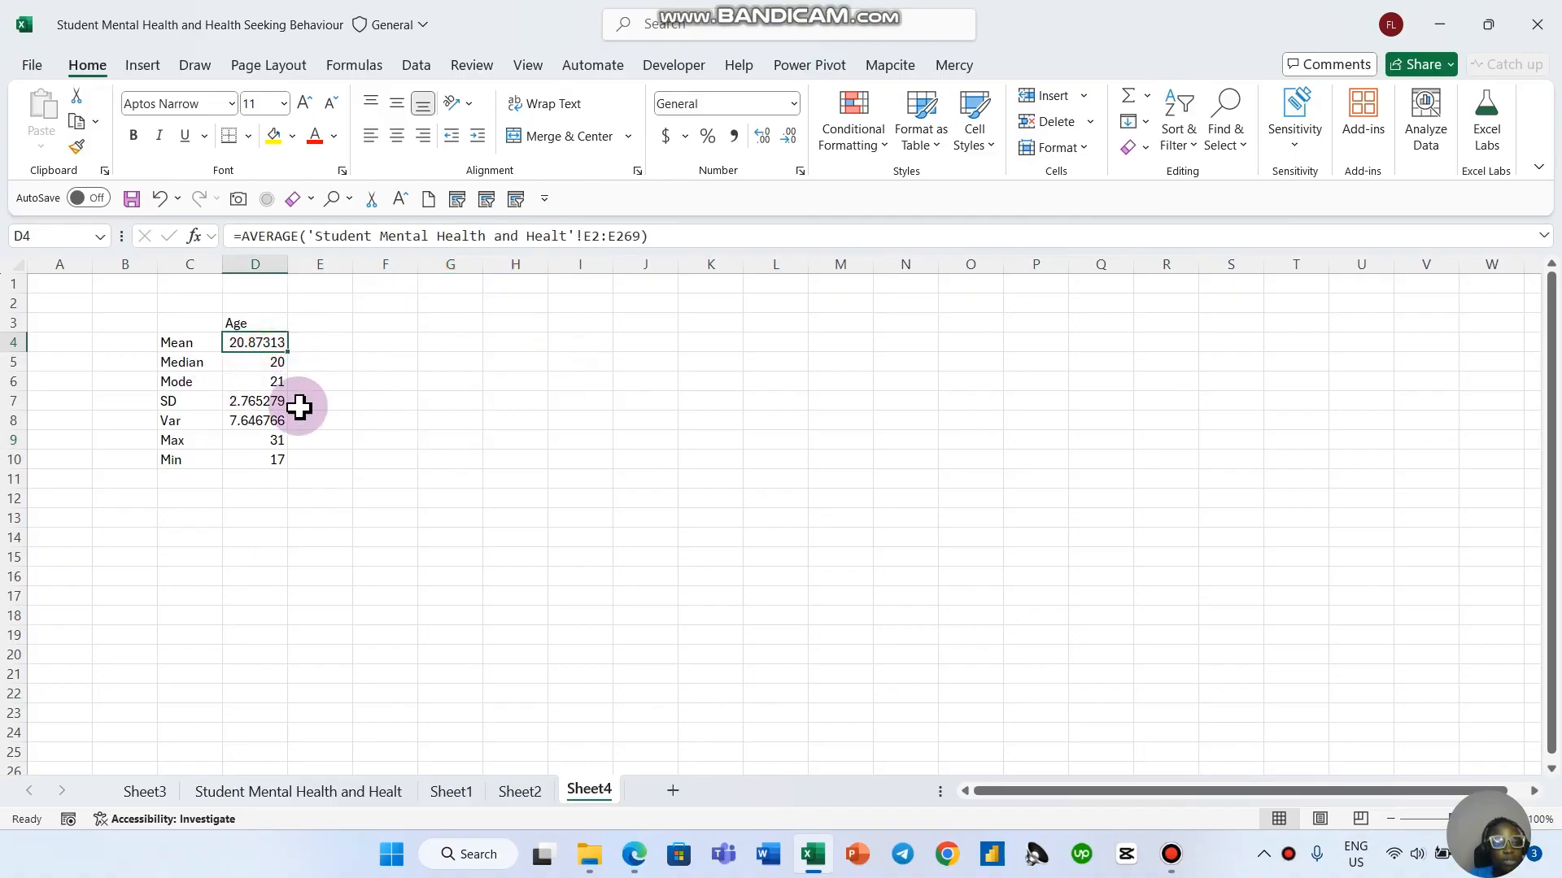
Step: Copy the academic level PivotTable from Sheet2 and paste it at G4 on Sheet4
left_click(358, 797)
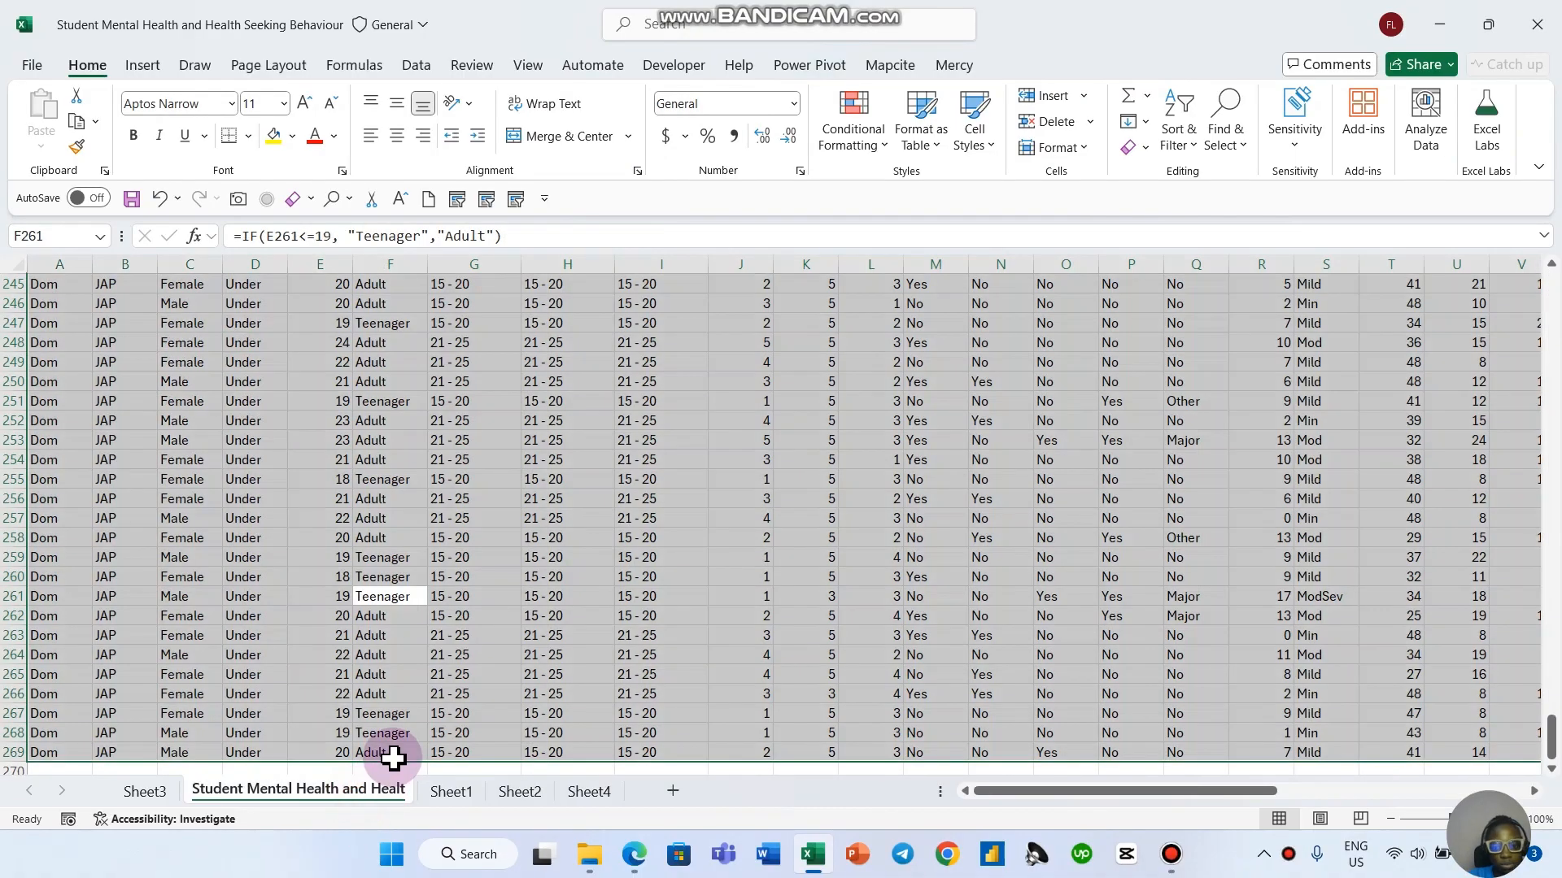
left_click(518, 793)
left_click(976, 419)
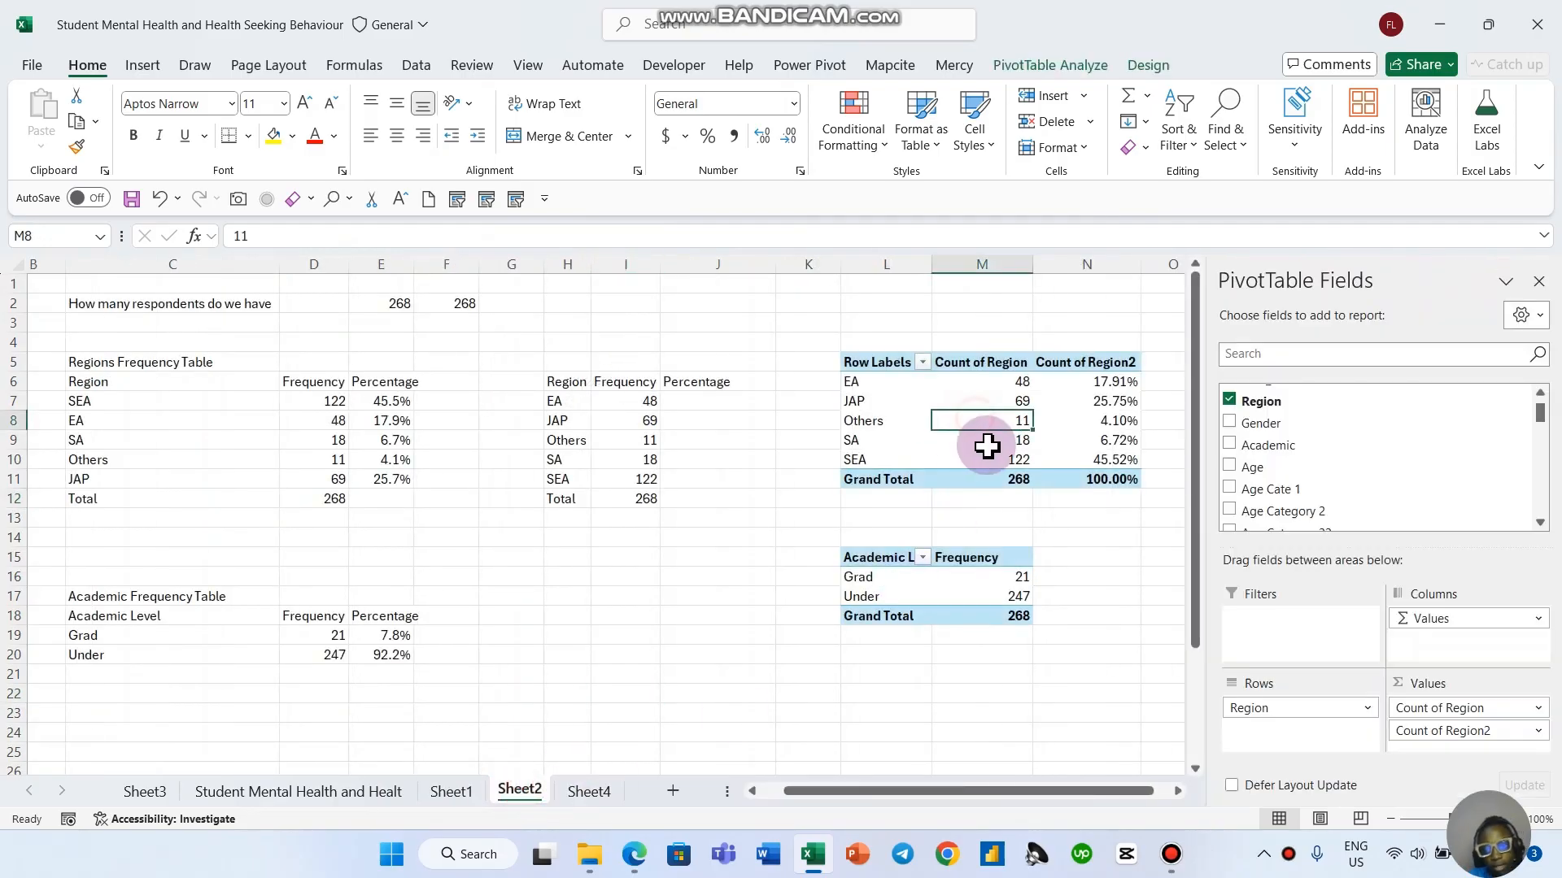
left_click(945, 579)
key("ctrl+a")
key("ctrl+c")
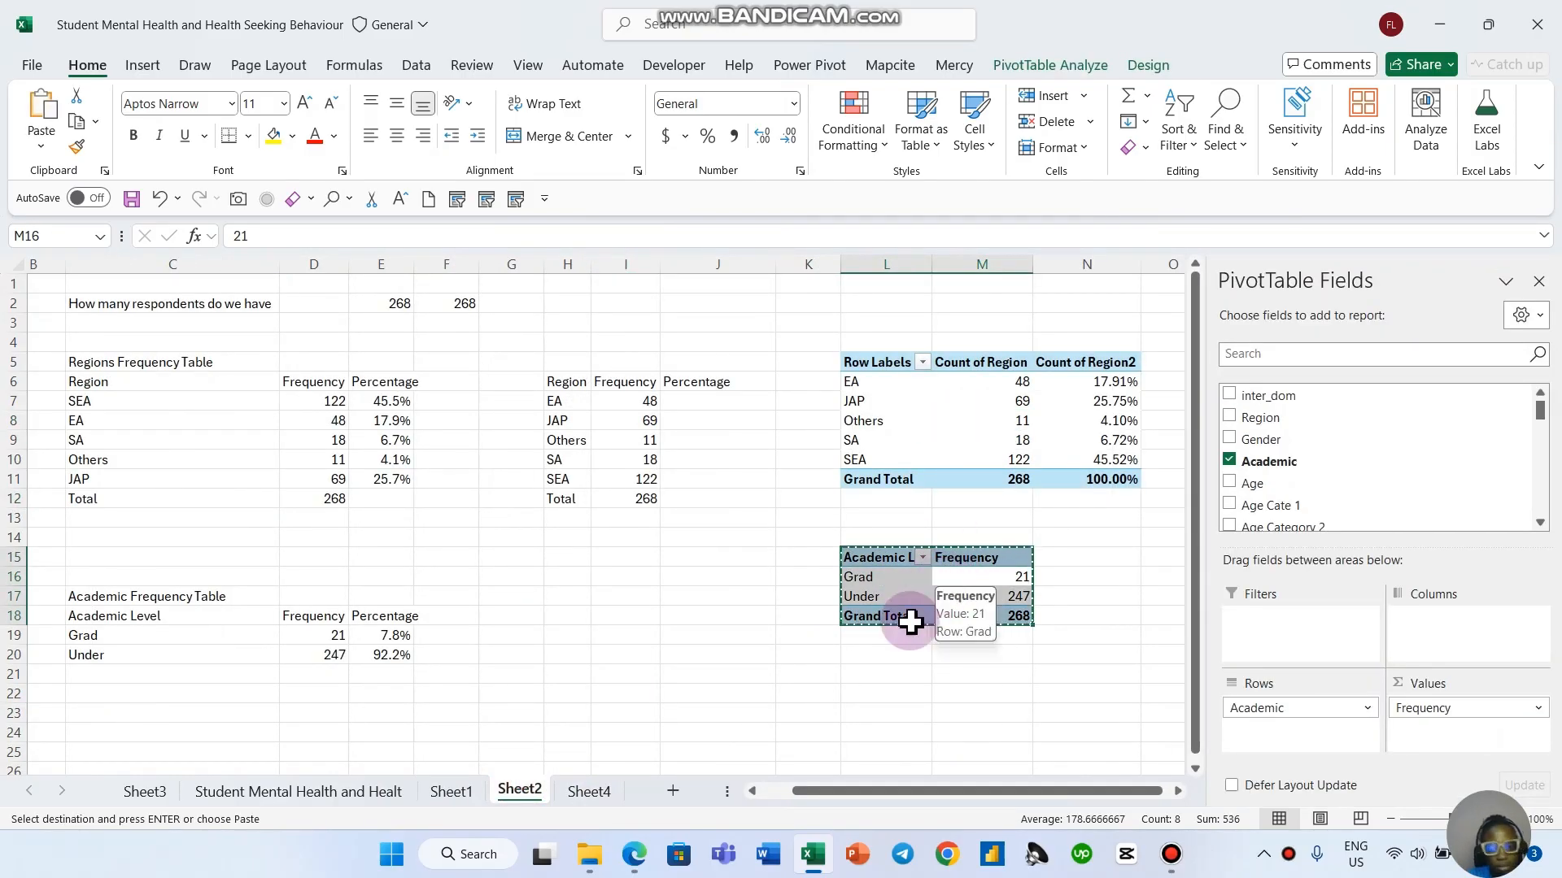
left_click(601, 793)
left_click(439, 338)
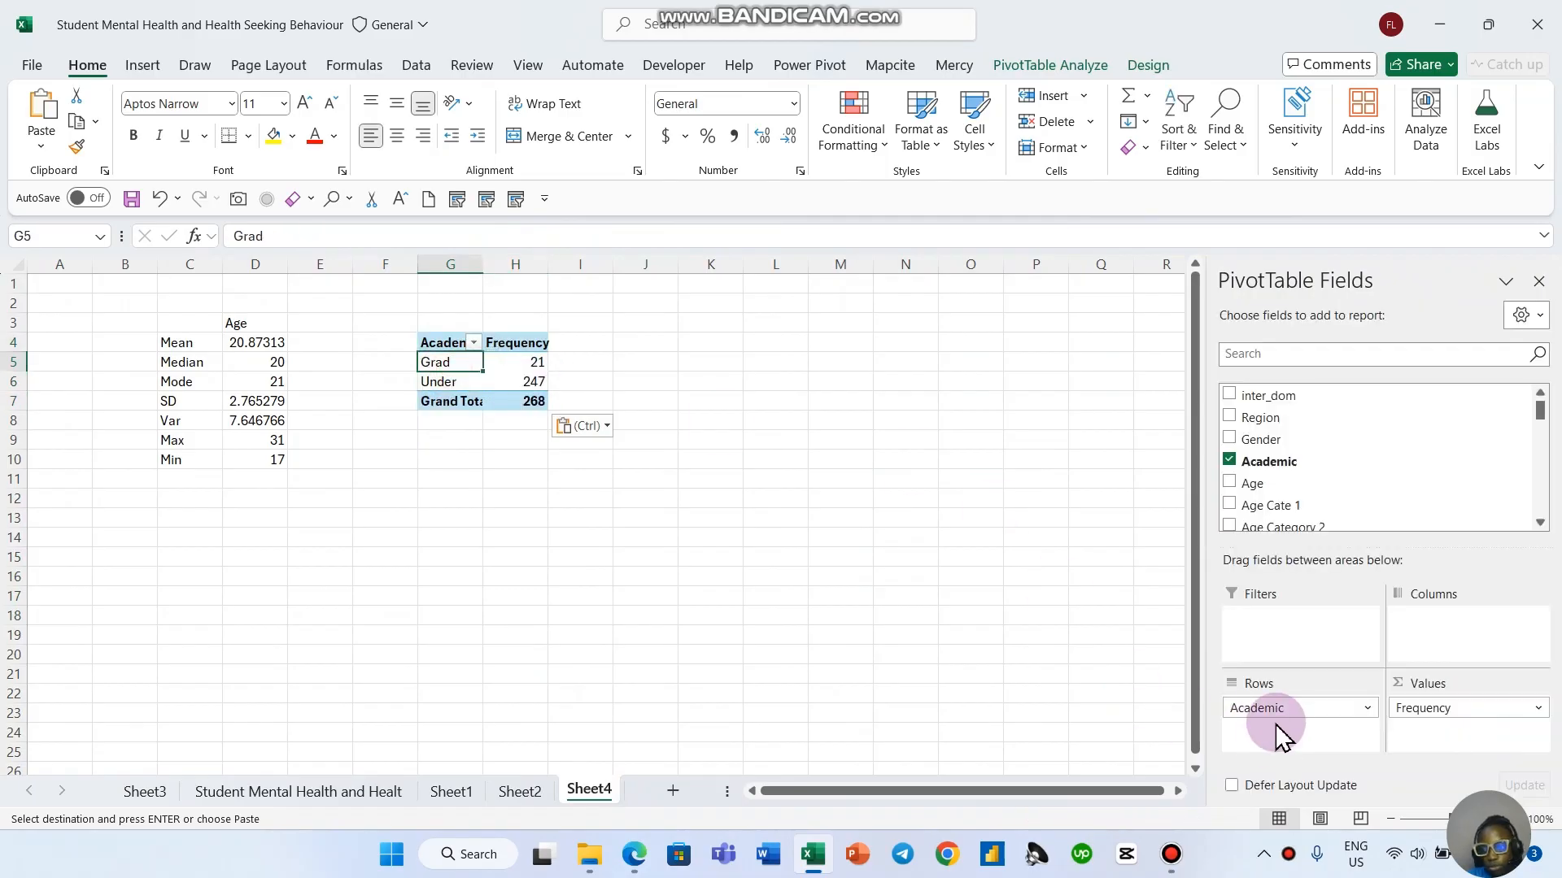
Step: Remove the Academic and Frequency fields from the copied PivotTable and use Age as its only value field
left_click_drag(1273, 709, 1043, 665)
left_click_drag(1440, 709, 889, 575)
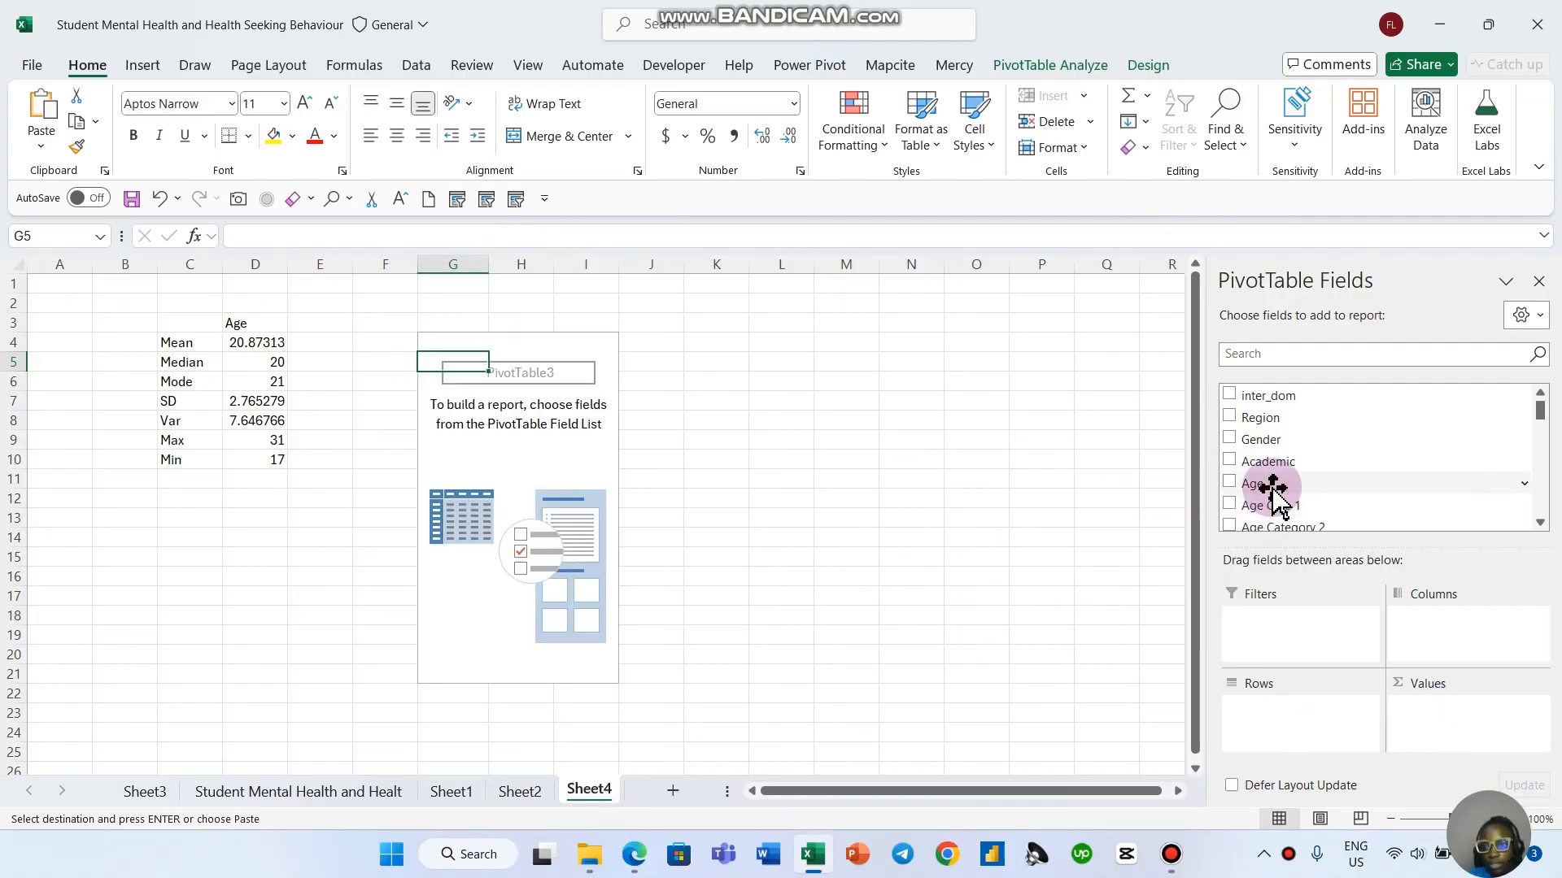
left_click_drag(1273, 488, 1325, 726)
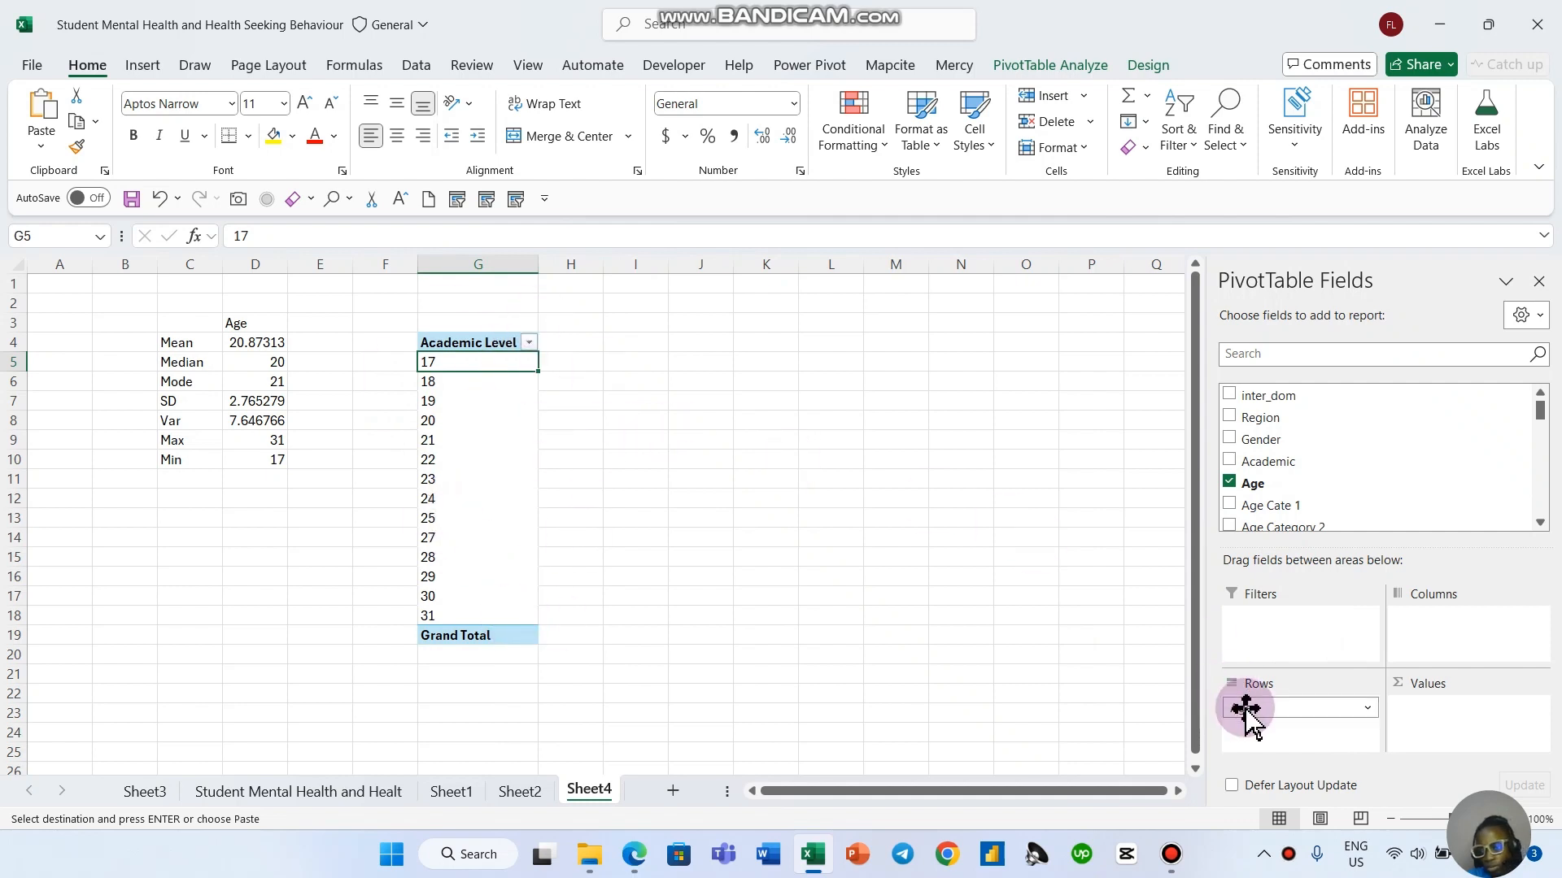
left_click_drag(1242, 708, 1097, 471)
left_click_drag(1230, 487, 1444, 710)
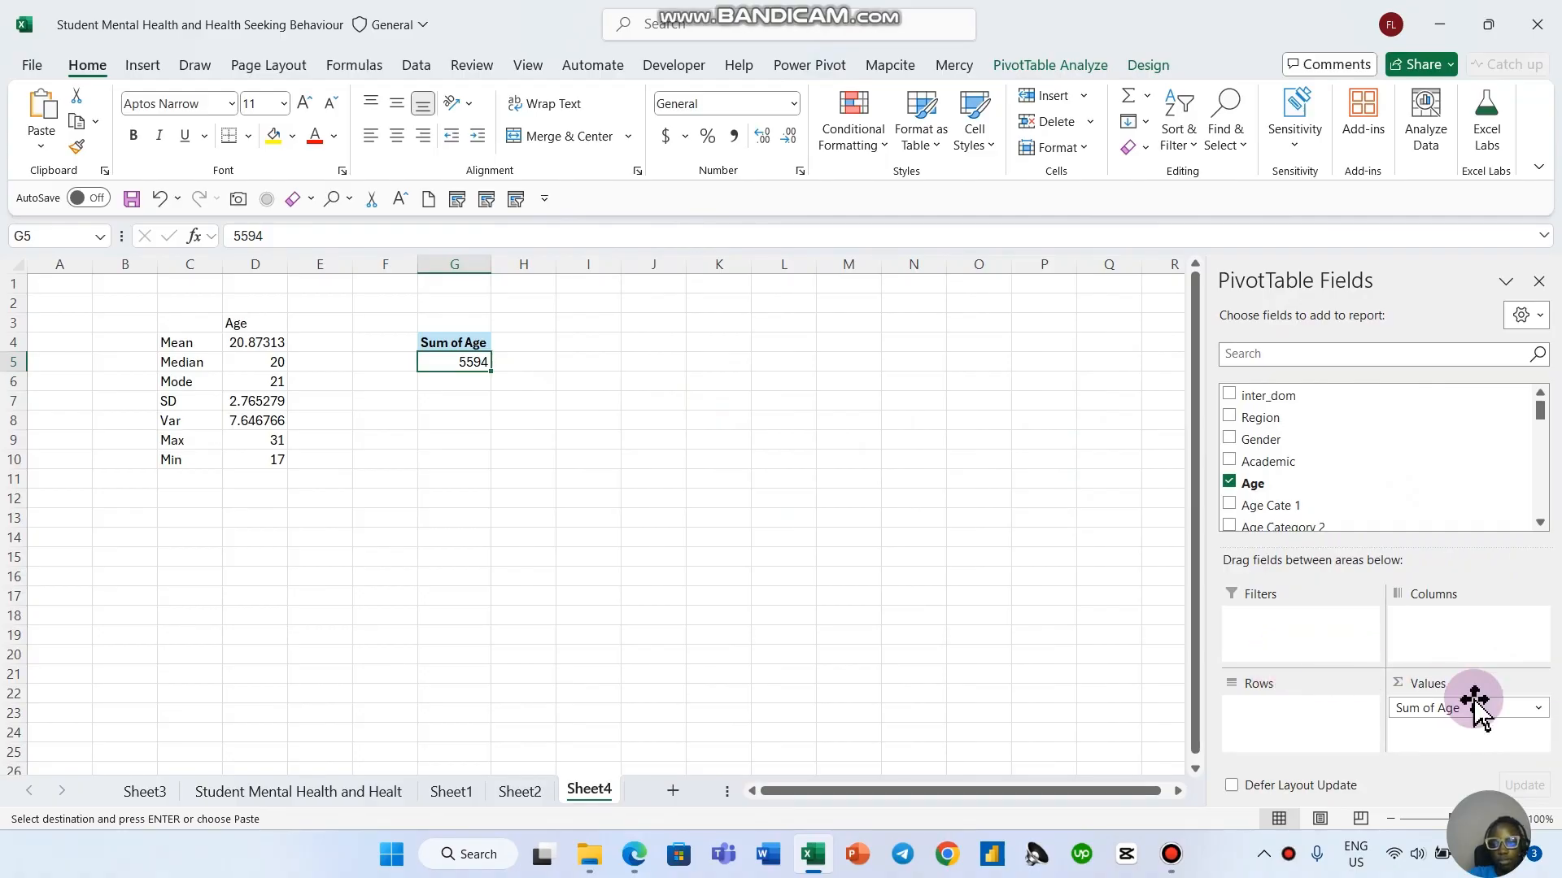
Step: Summarise the PivotTable's Age value field by Average instead of Sum
left_click(1539, 710)
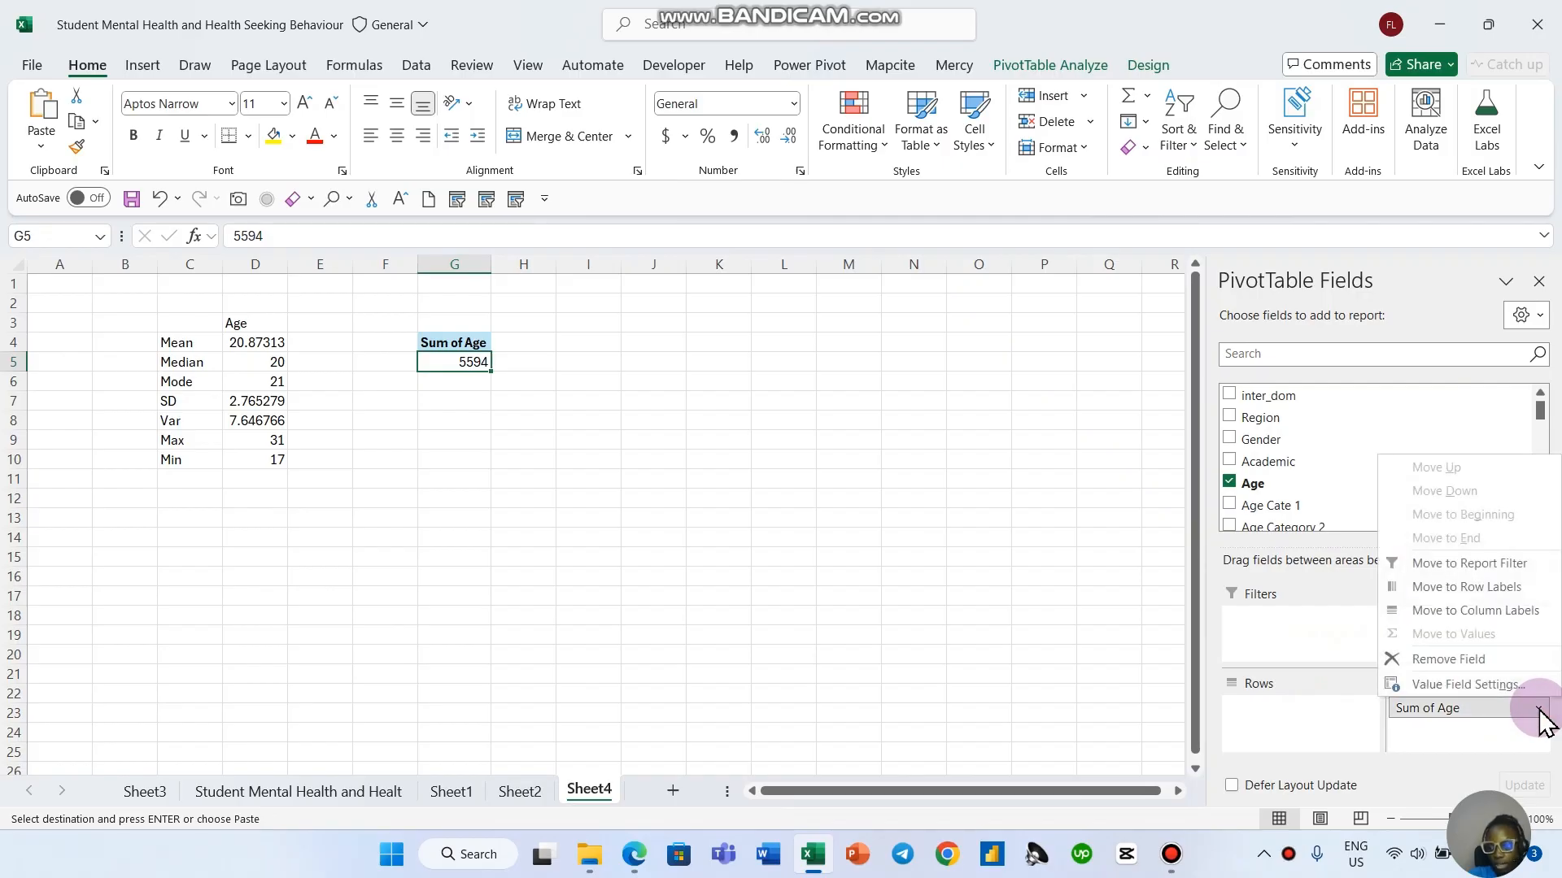
left_click(1536, 691)
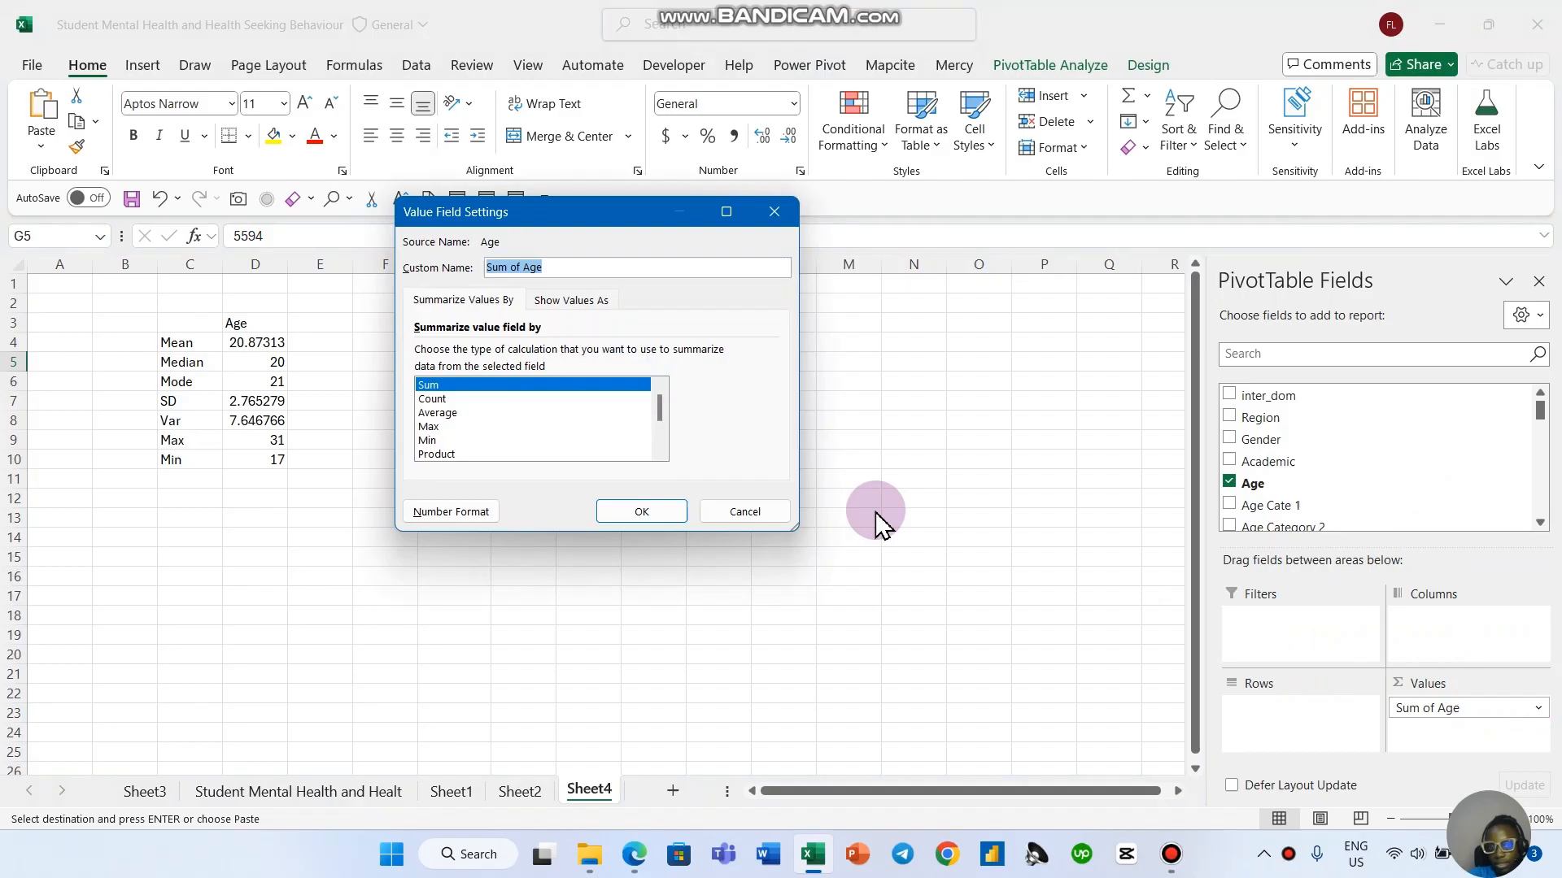
left_click(499, 413)
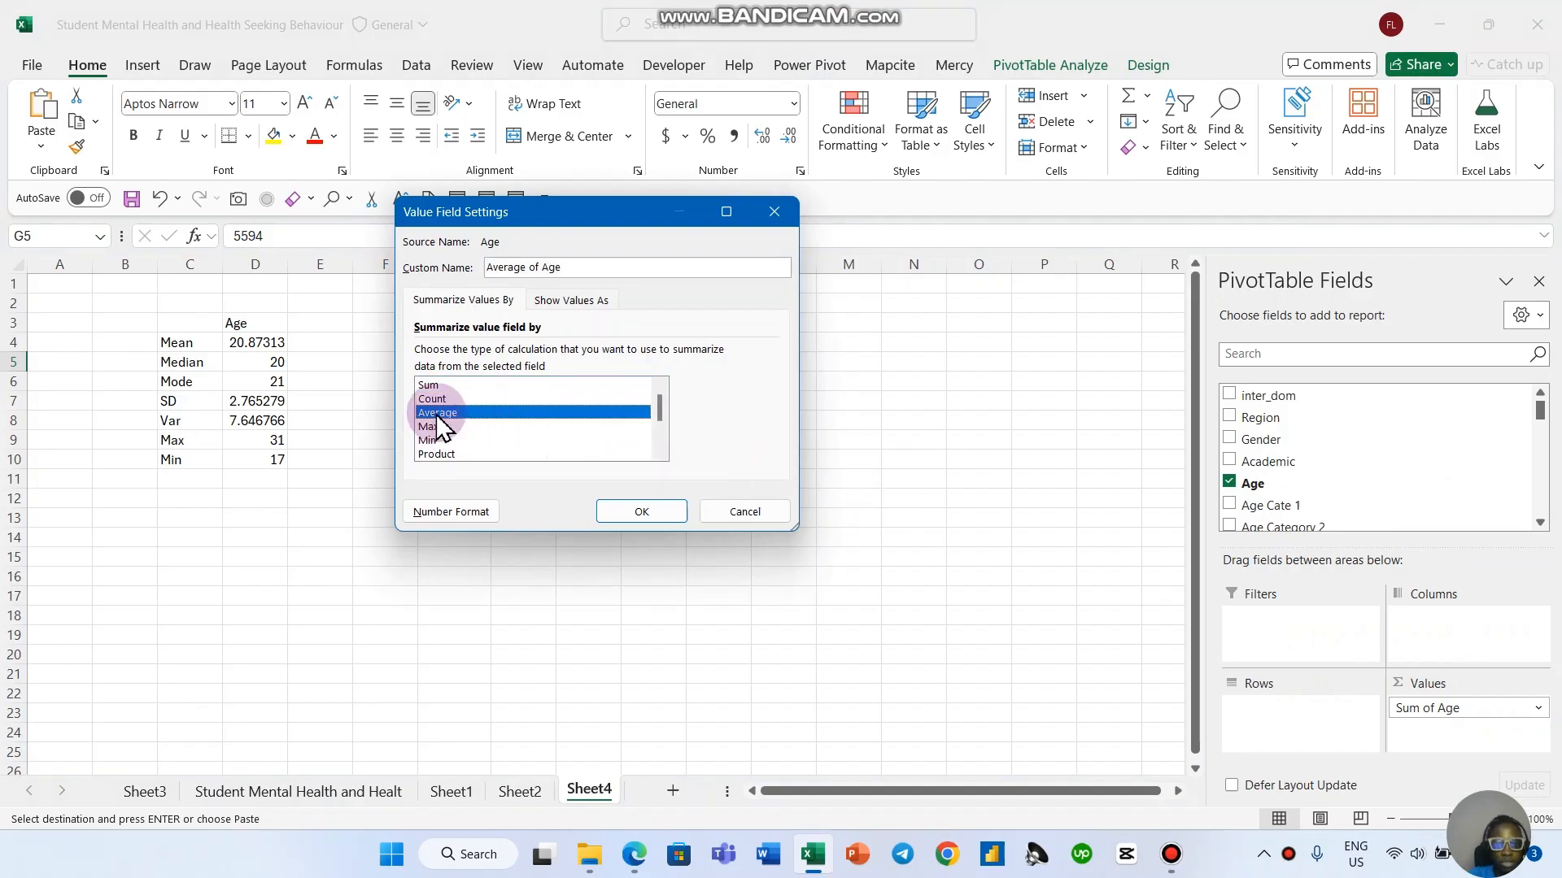
left_click(664, 510)
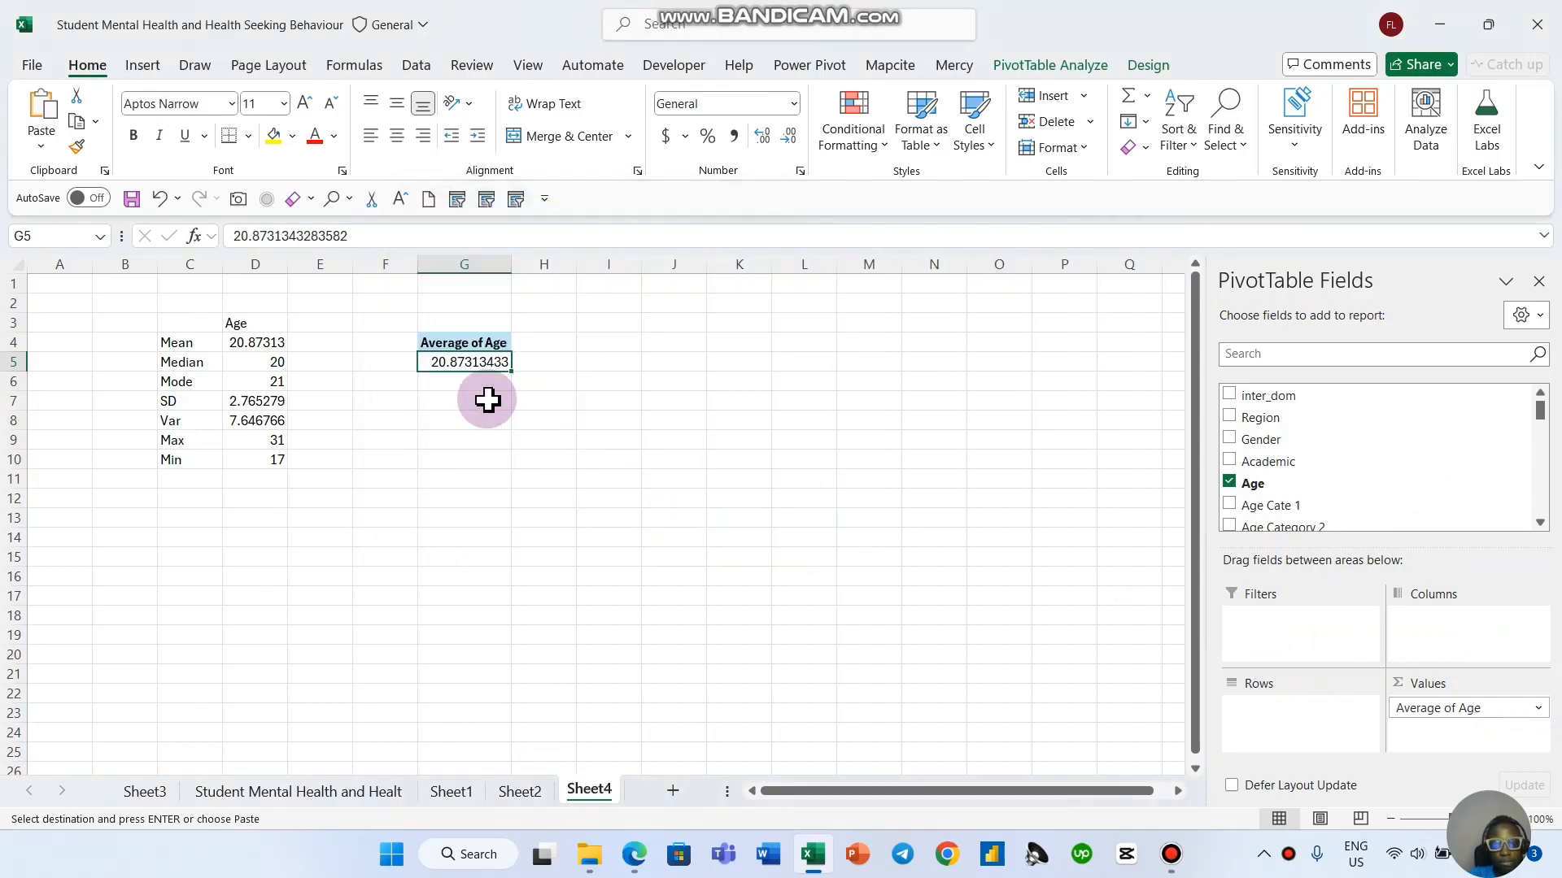
Step: Add Age to the Sheet4 PivotTable values a second time and summarise that field by Max
left_click_drag(1309, 488, 1468, 736)
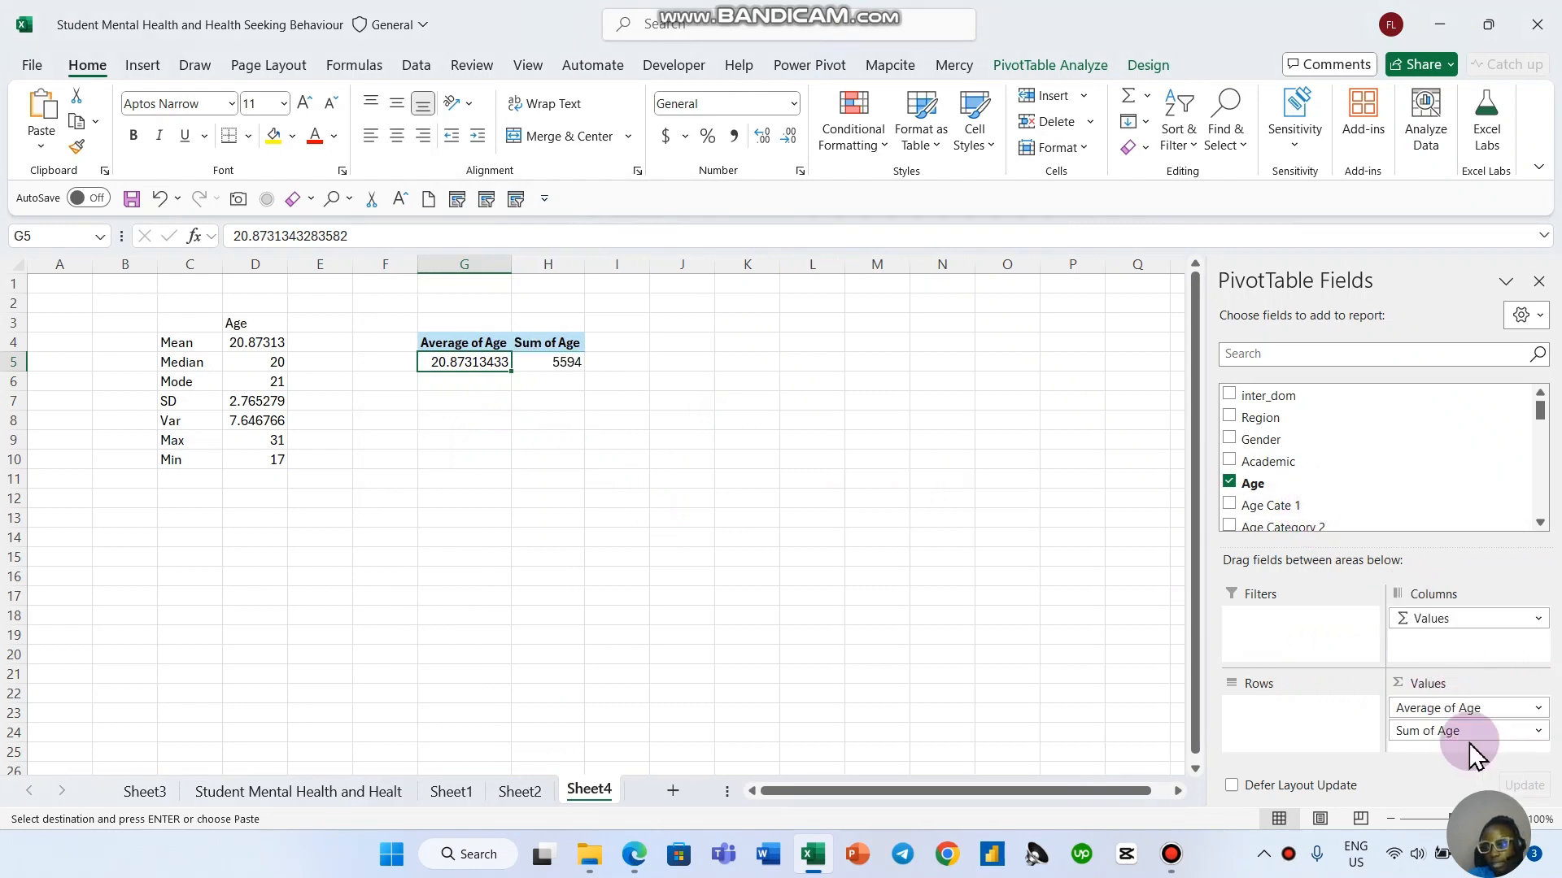
left_click(1538, 730)
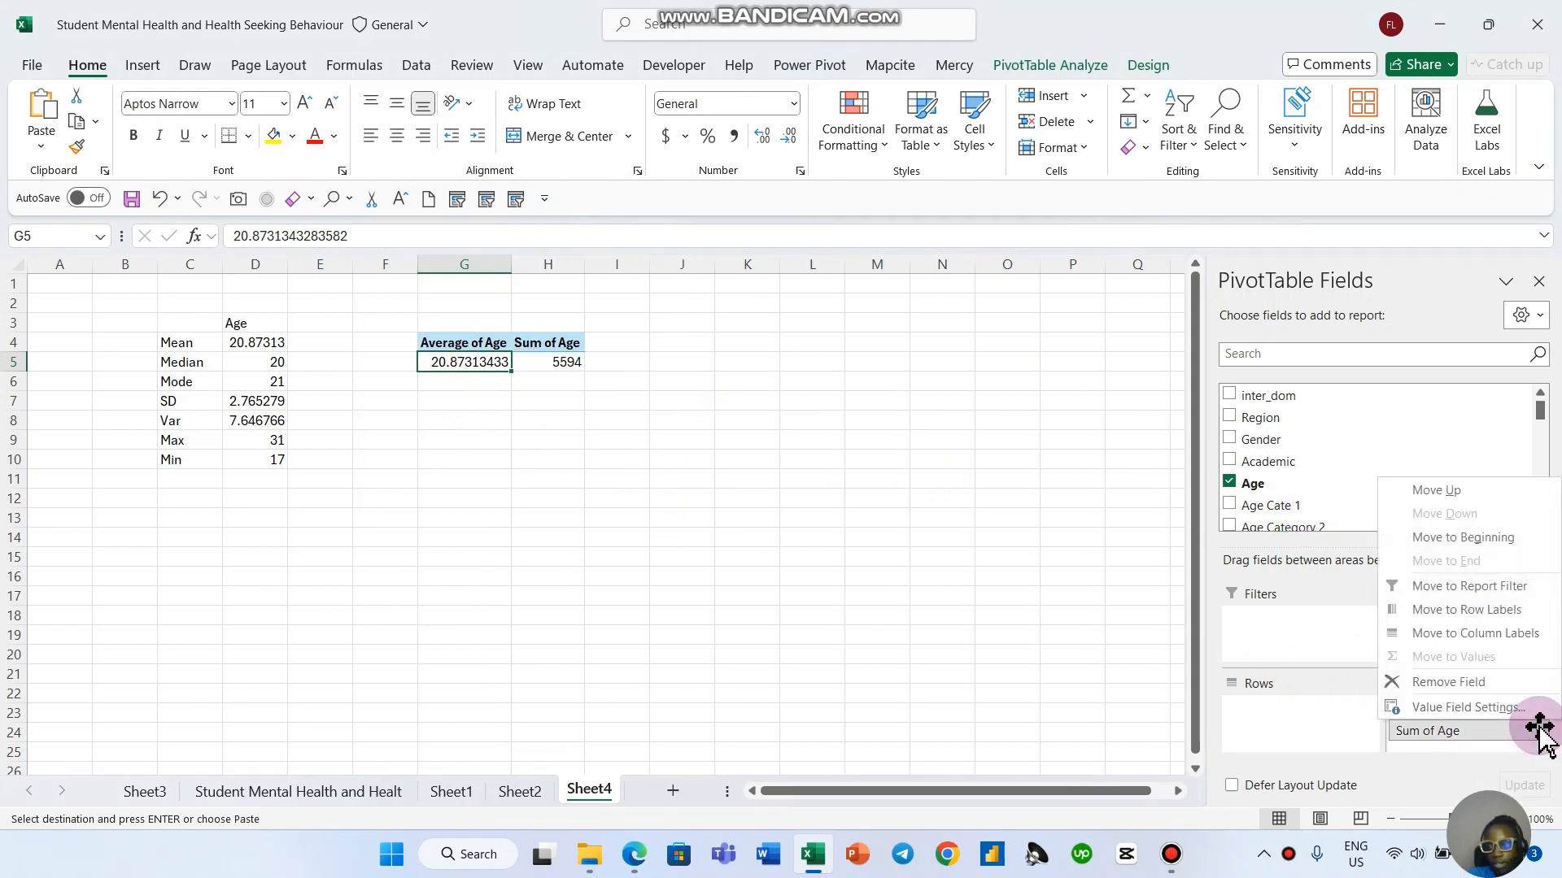
left_click(566, 364)
right_click(562, 341)
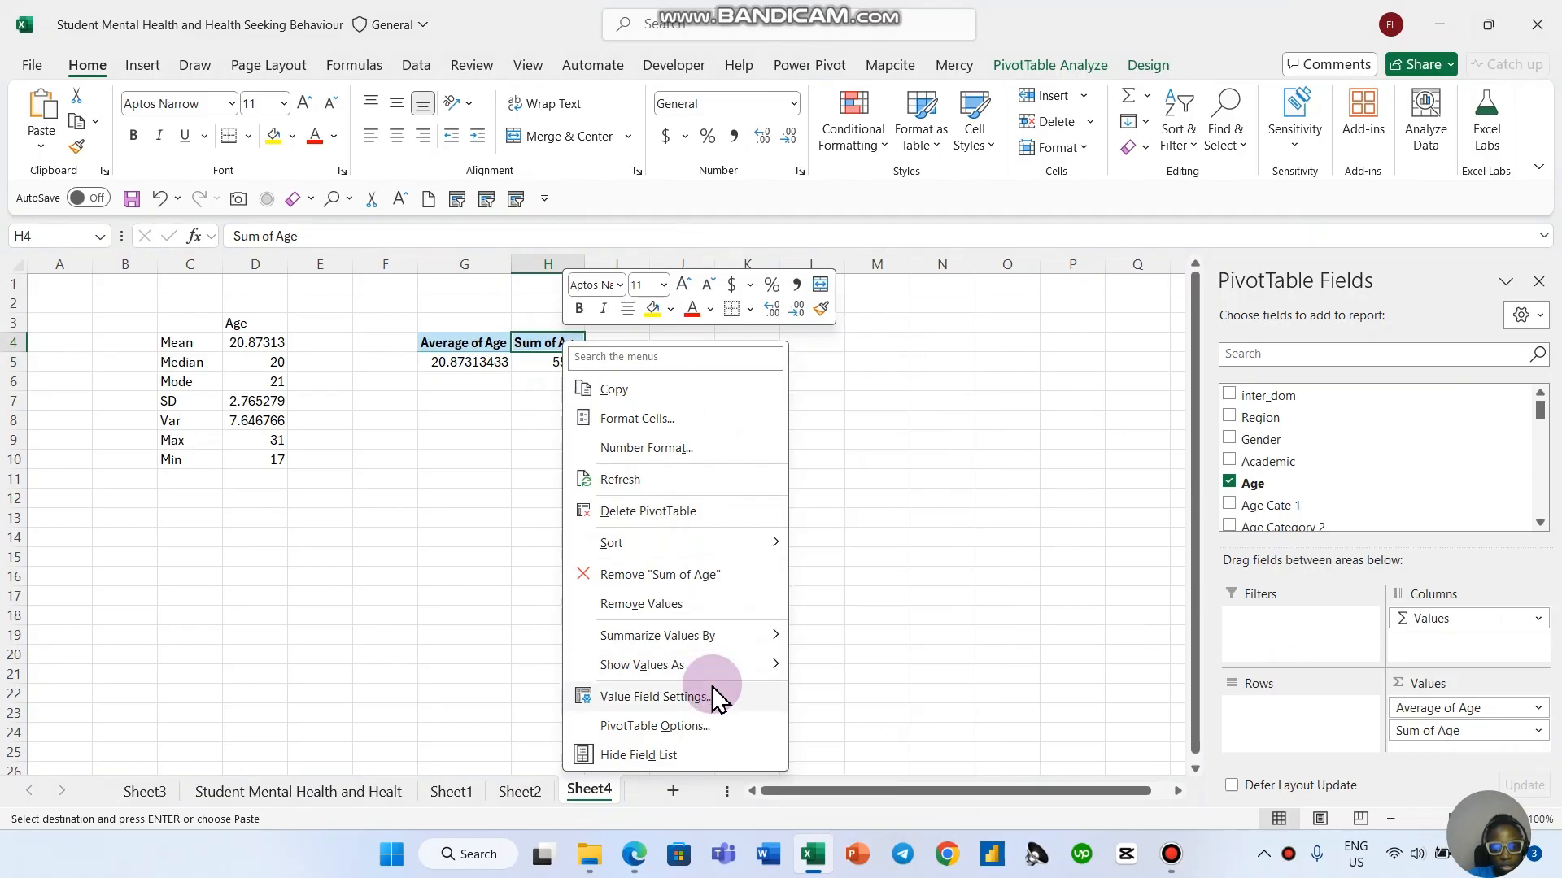
left_click(675, 694)
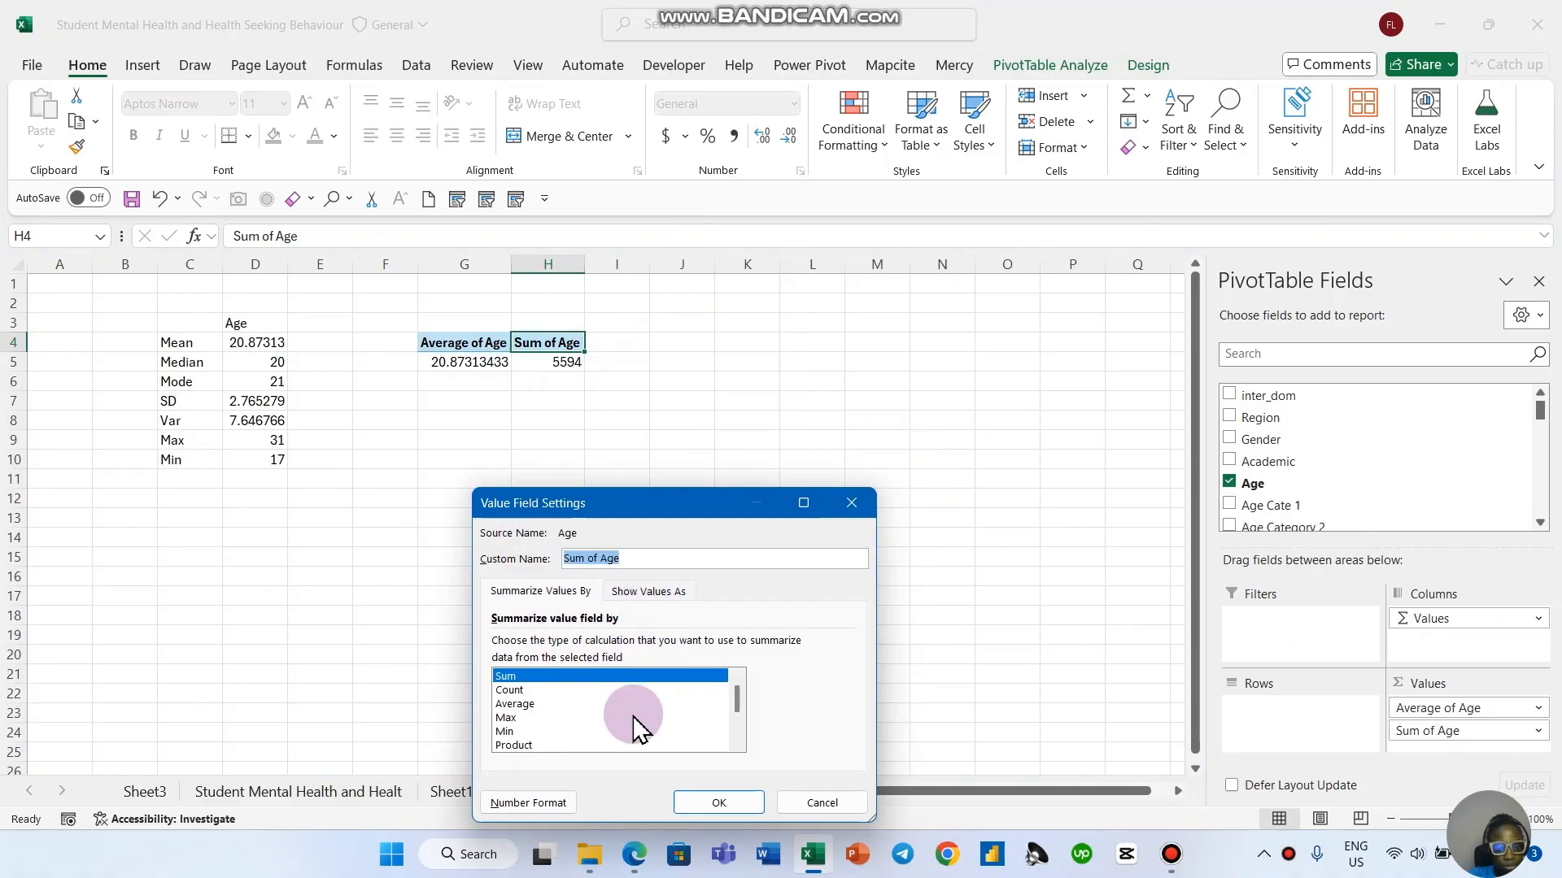
scroll(633, 724, "down", 1)
scroll(671, 727, "up", 2)
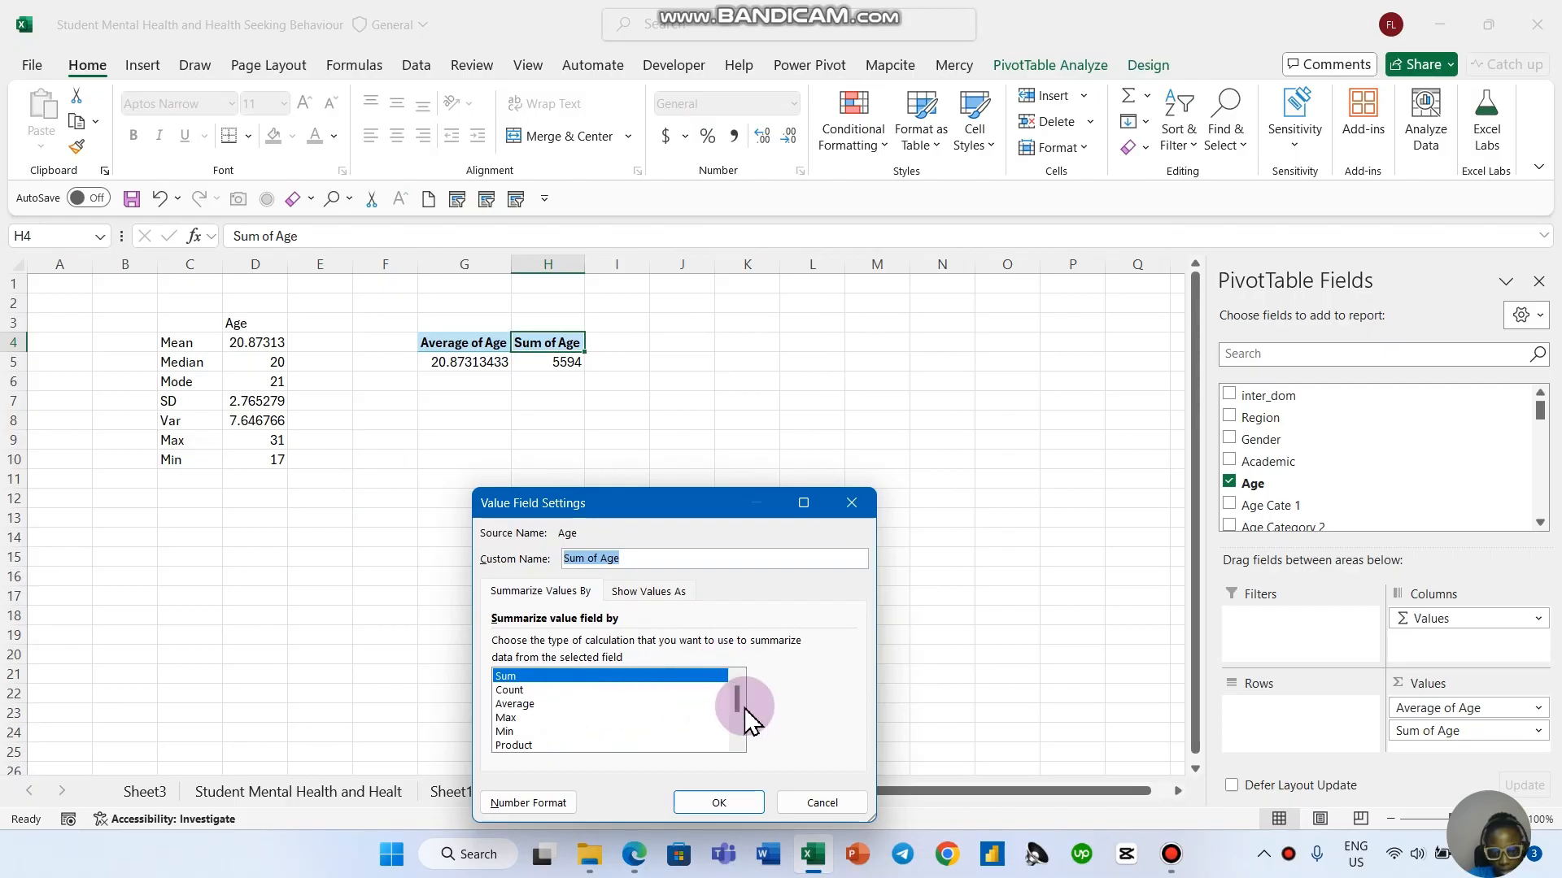
scroll(736, 709, "down", 2)
scroll(736, 716, "up", 2)
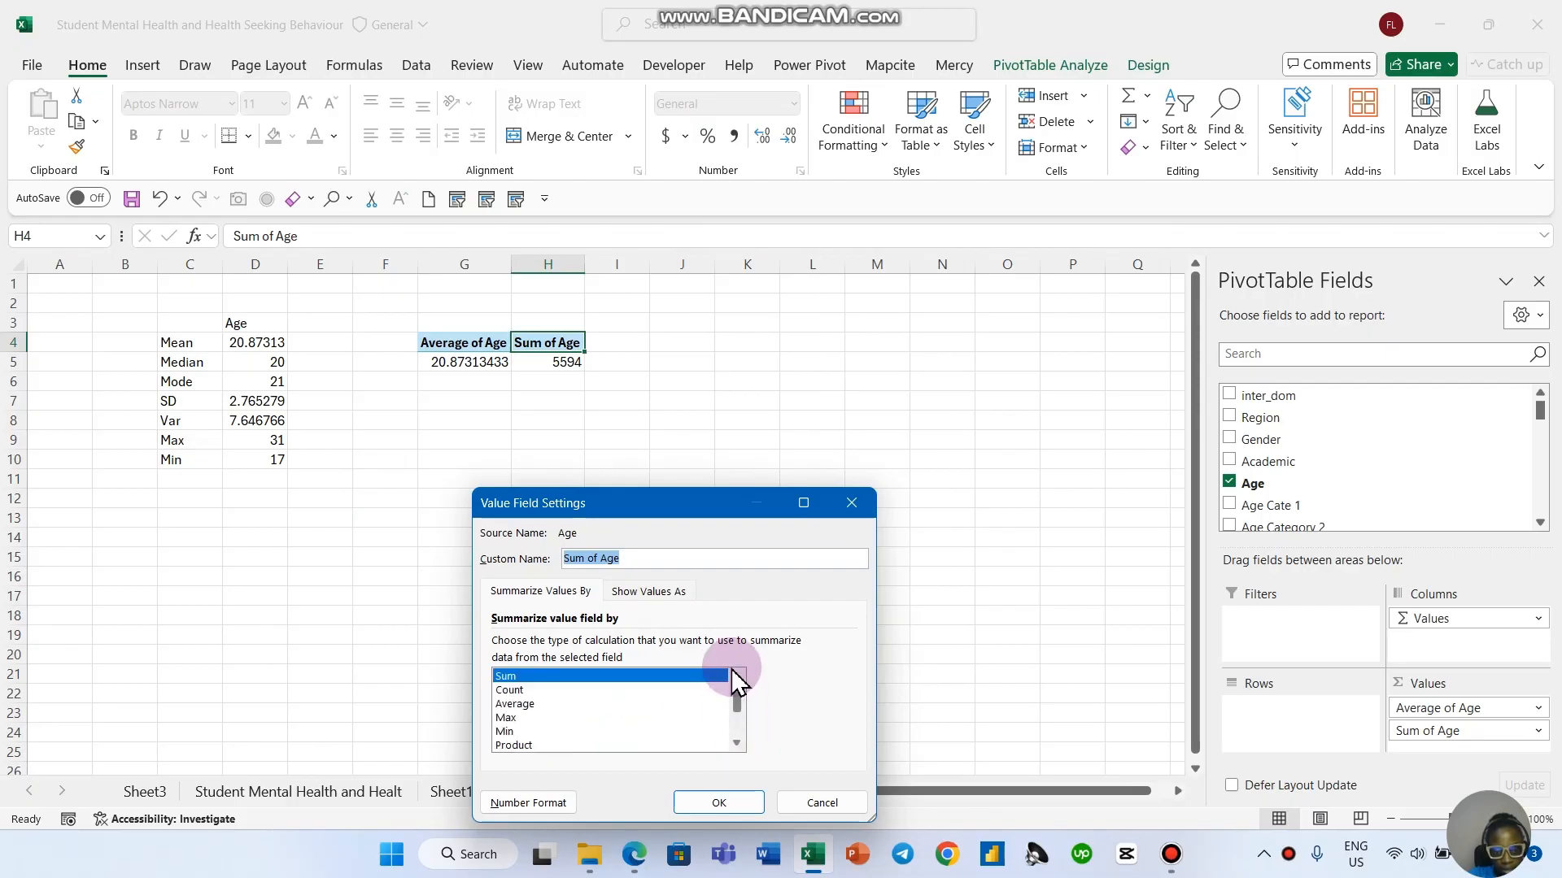
left_click(524, 717)
left_click(700, 793)
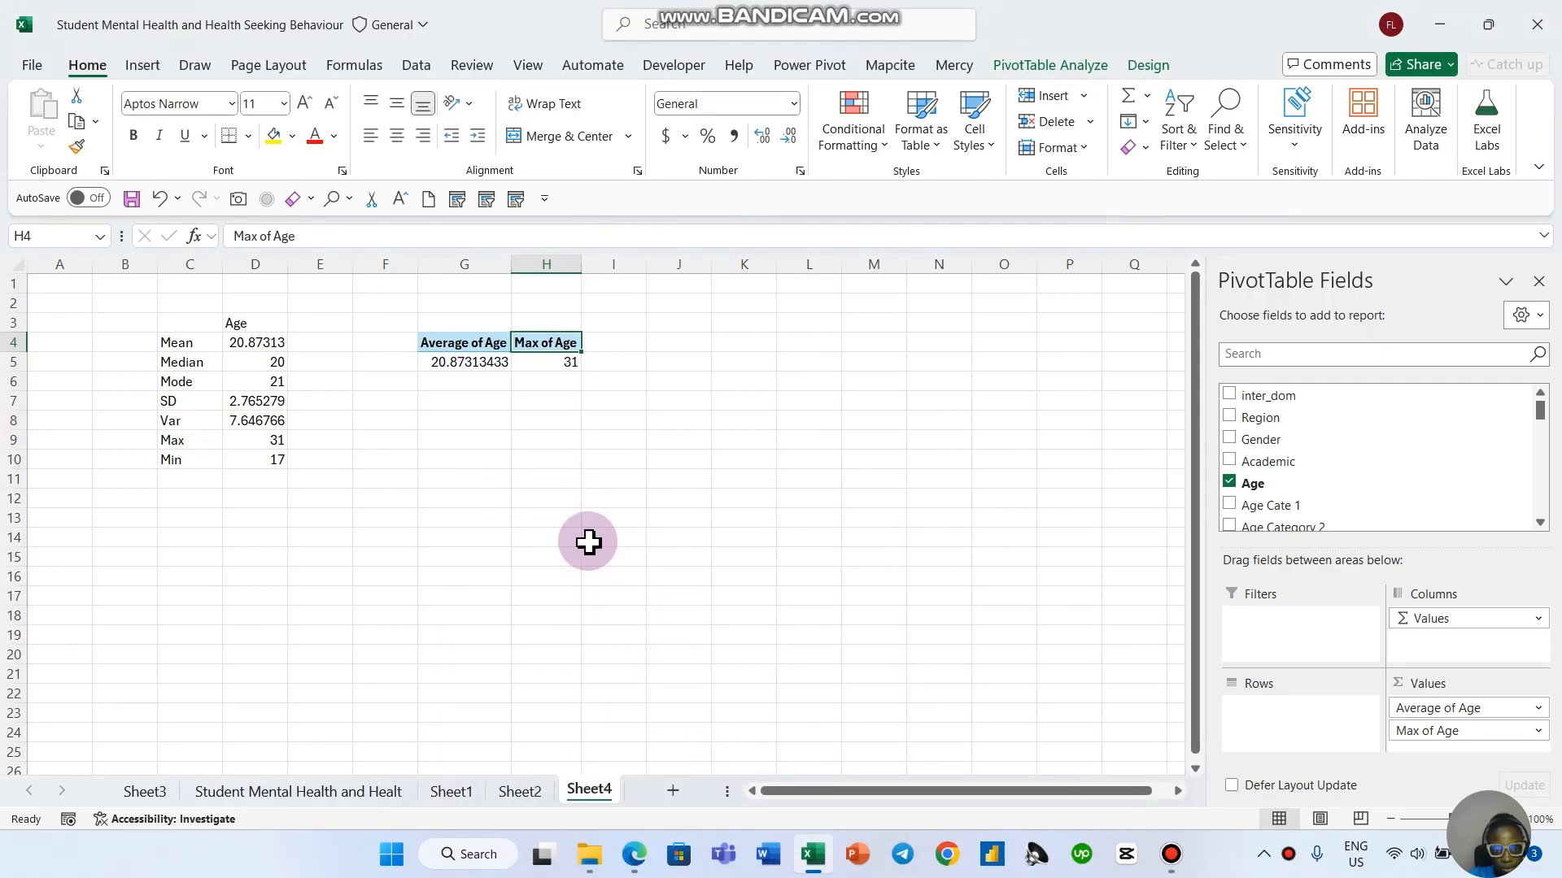
Step: Add Age as a third value field in the PivotTable and summarise it by Min
left_click_drag(1322, 496, 1439, 744)
scroll(1487, 715, "down", 1)
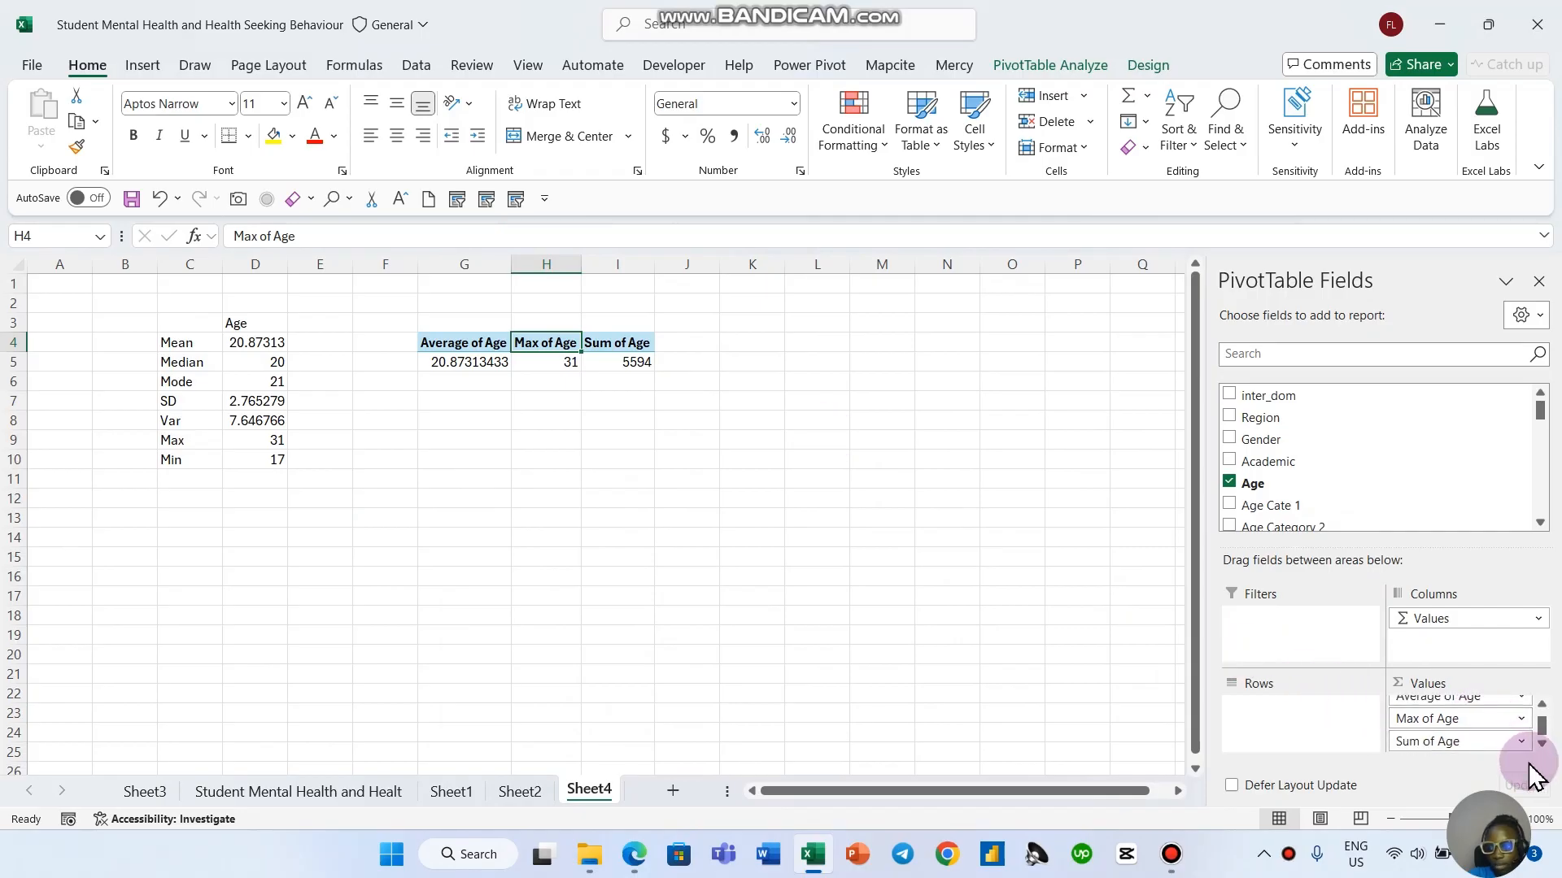
left_click(1521, 741)
left_click(1471, 715)
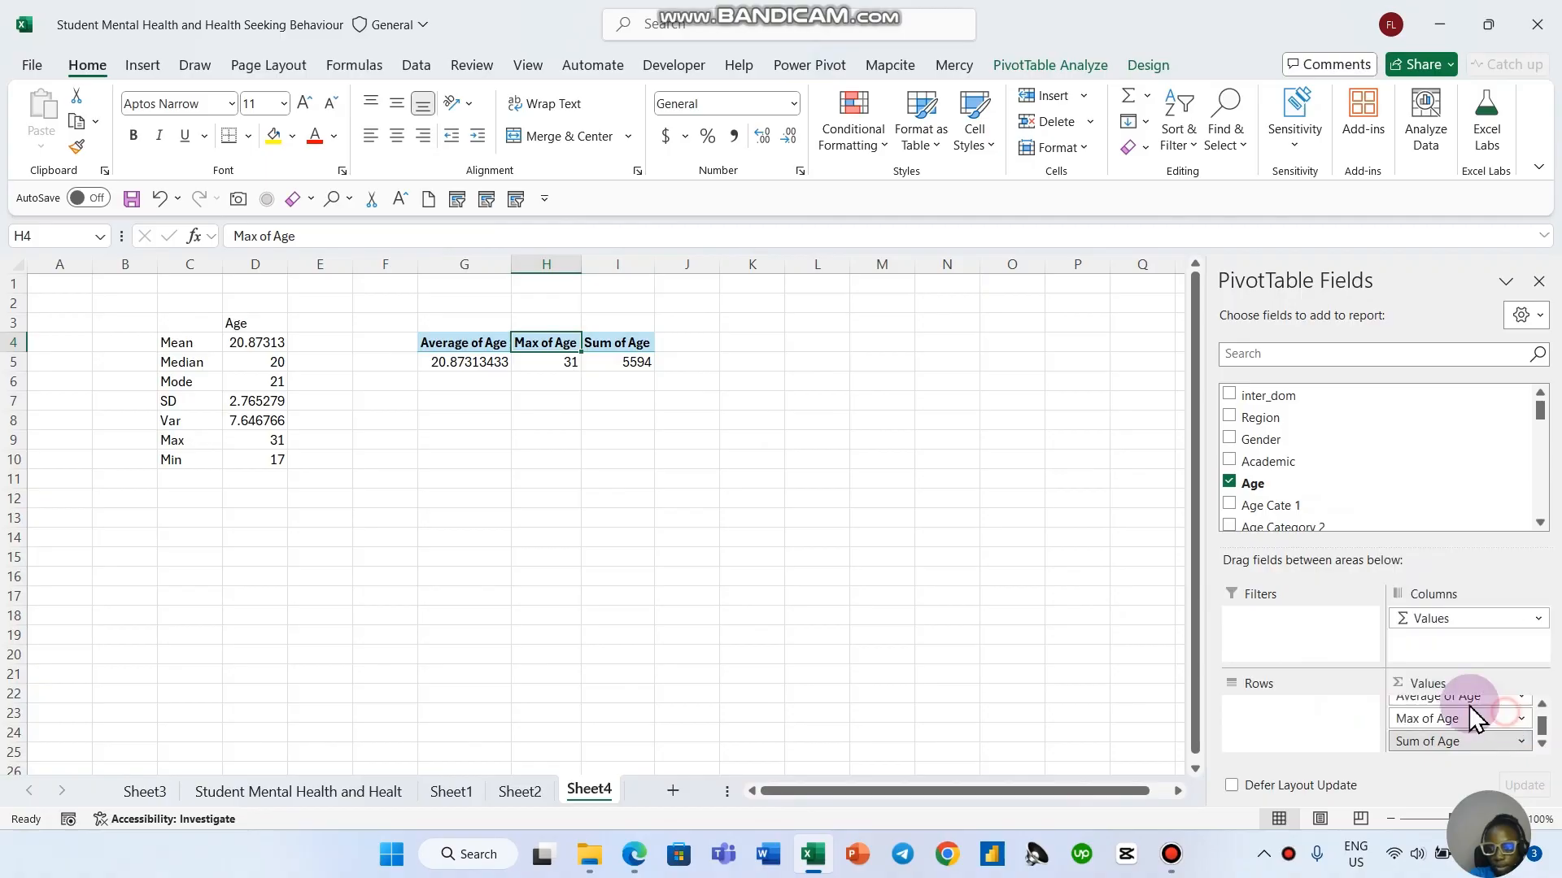
left_click(440, 440)
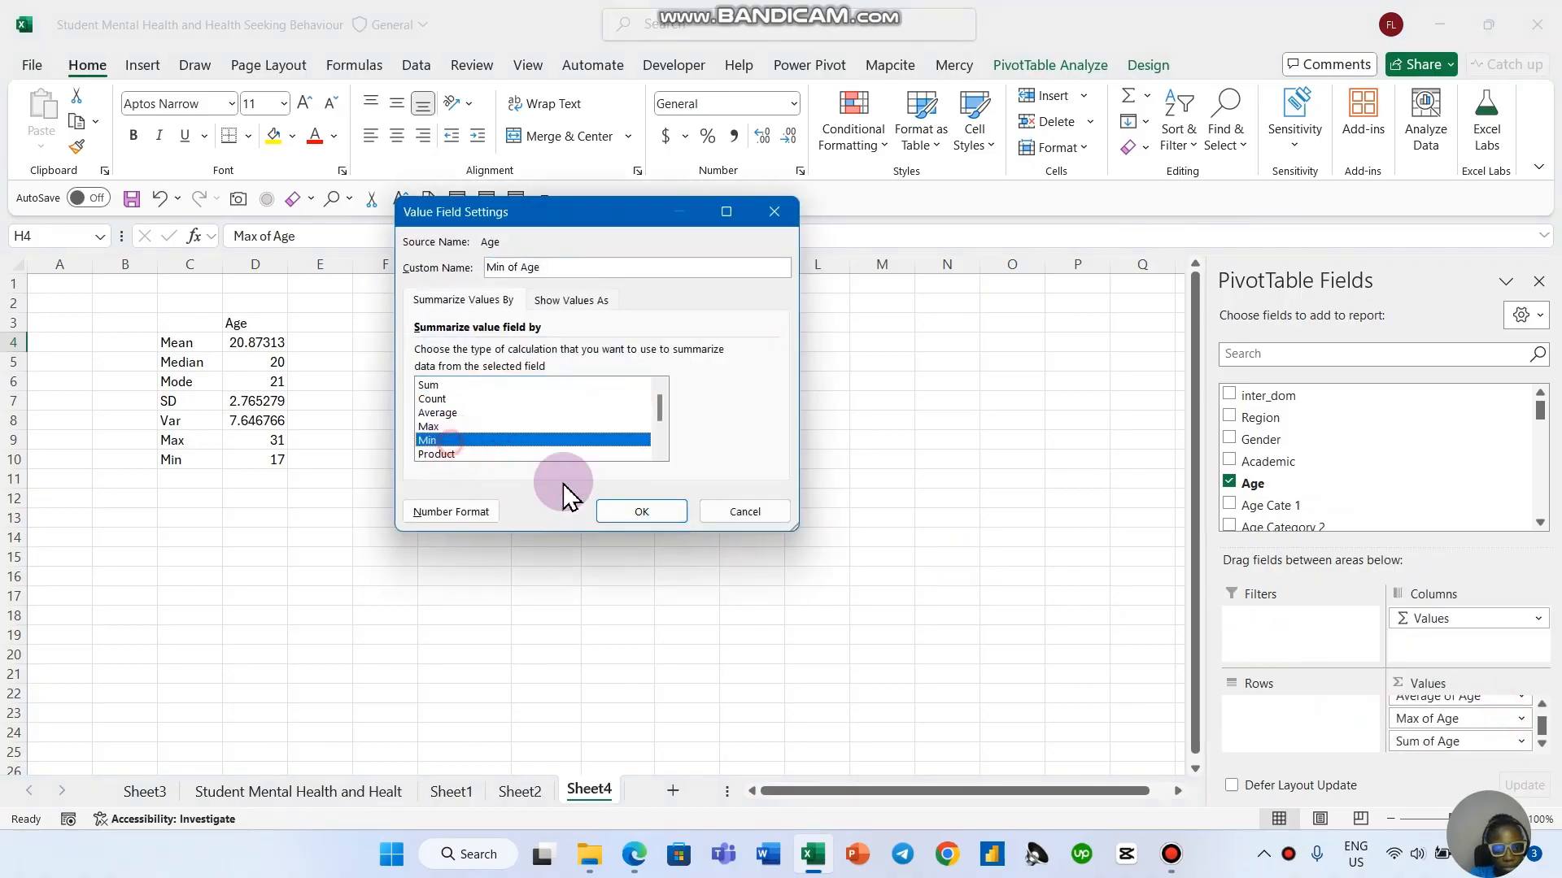
left_click(647, 512)
Step: Add Age as a fourth value field in the PivotTable and summarise it by StdDev
left_click_drag(1290, 485, 1479, 759)
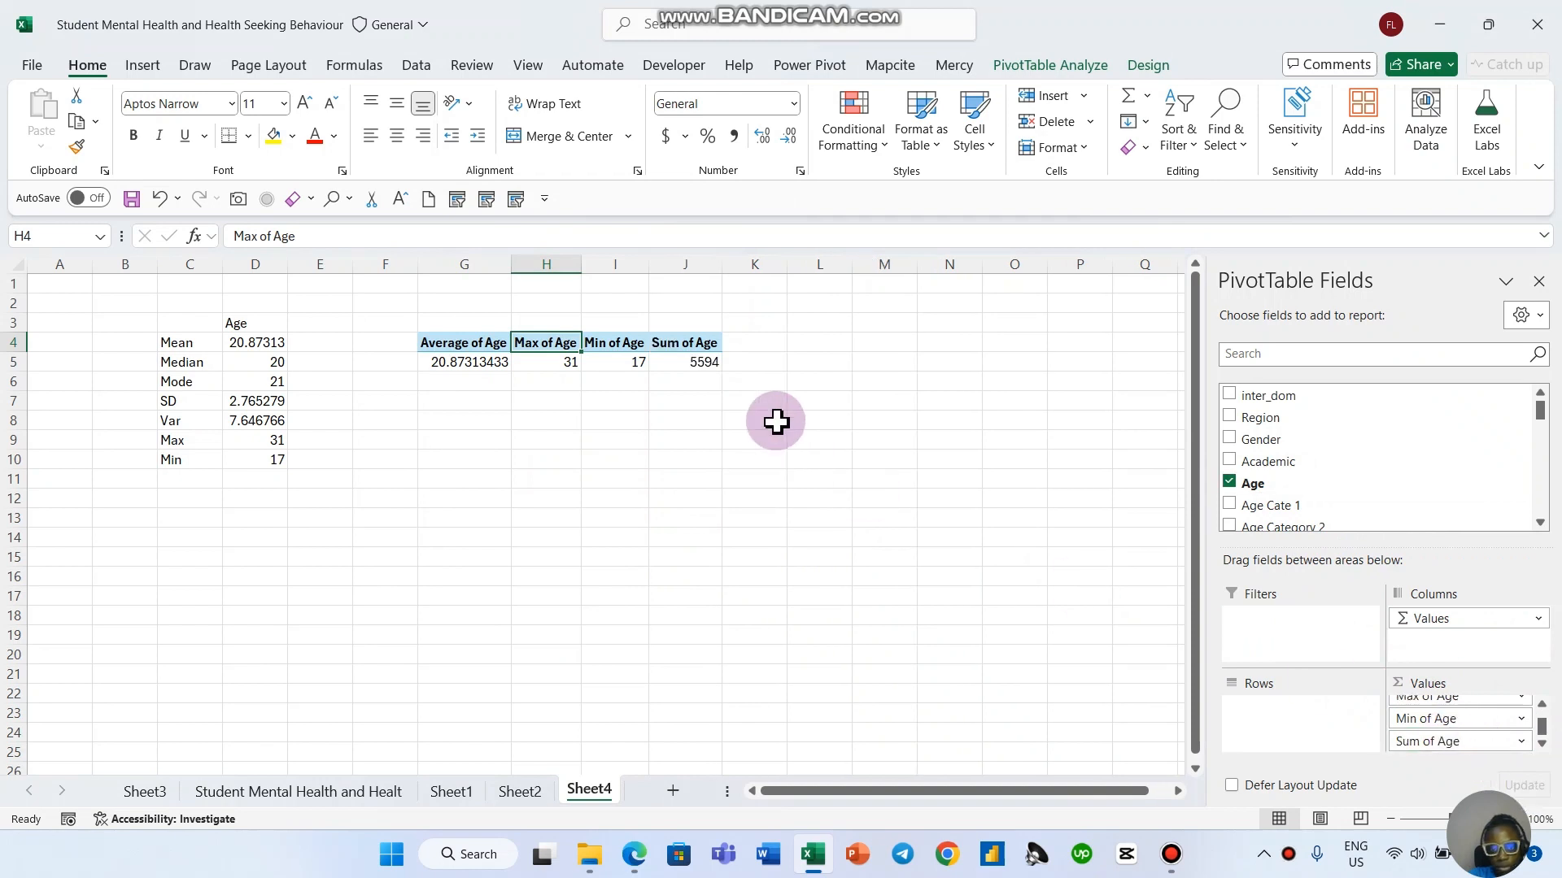
left_click(692, 356)
right_click(697, 362)
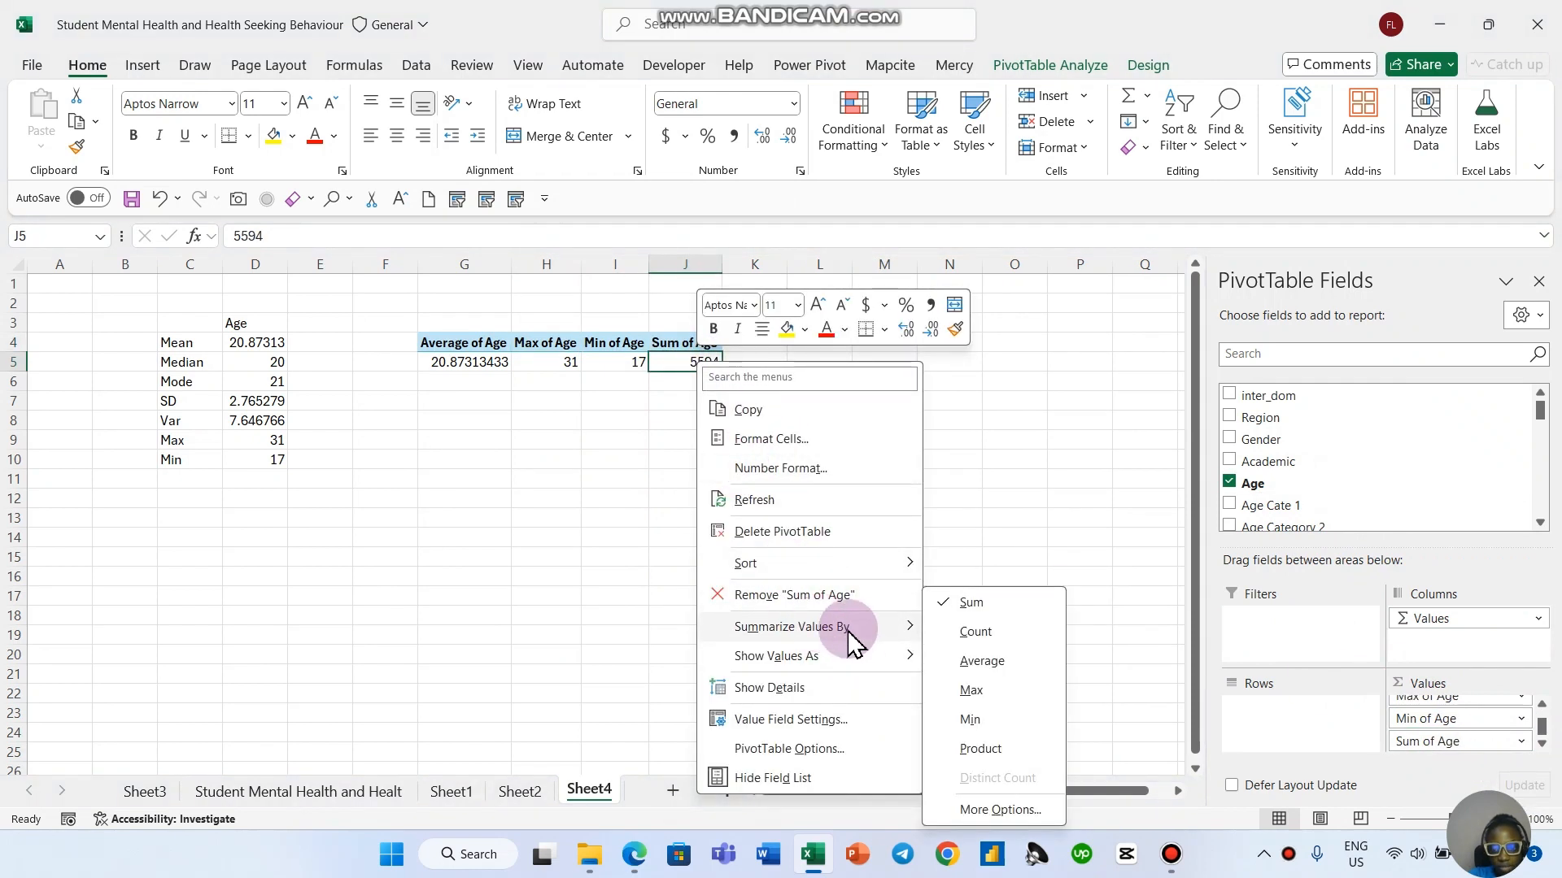
mouse_move(840, 665)
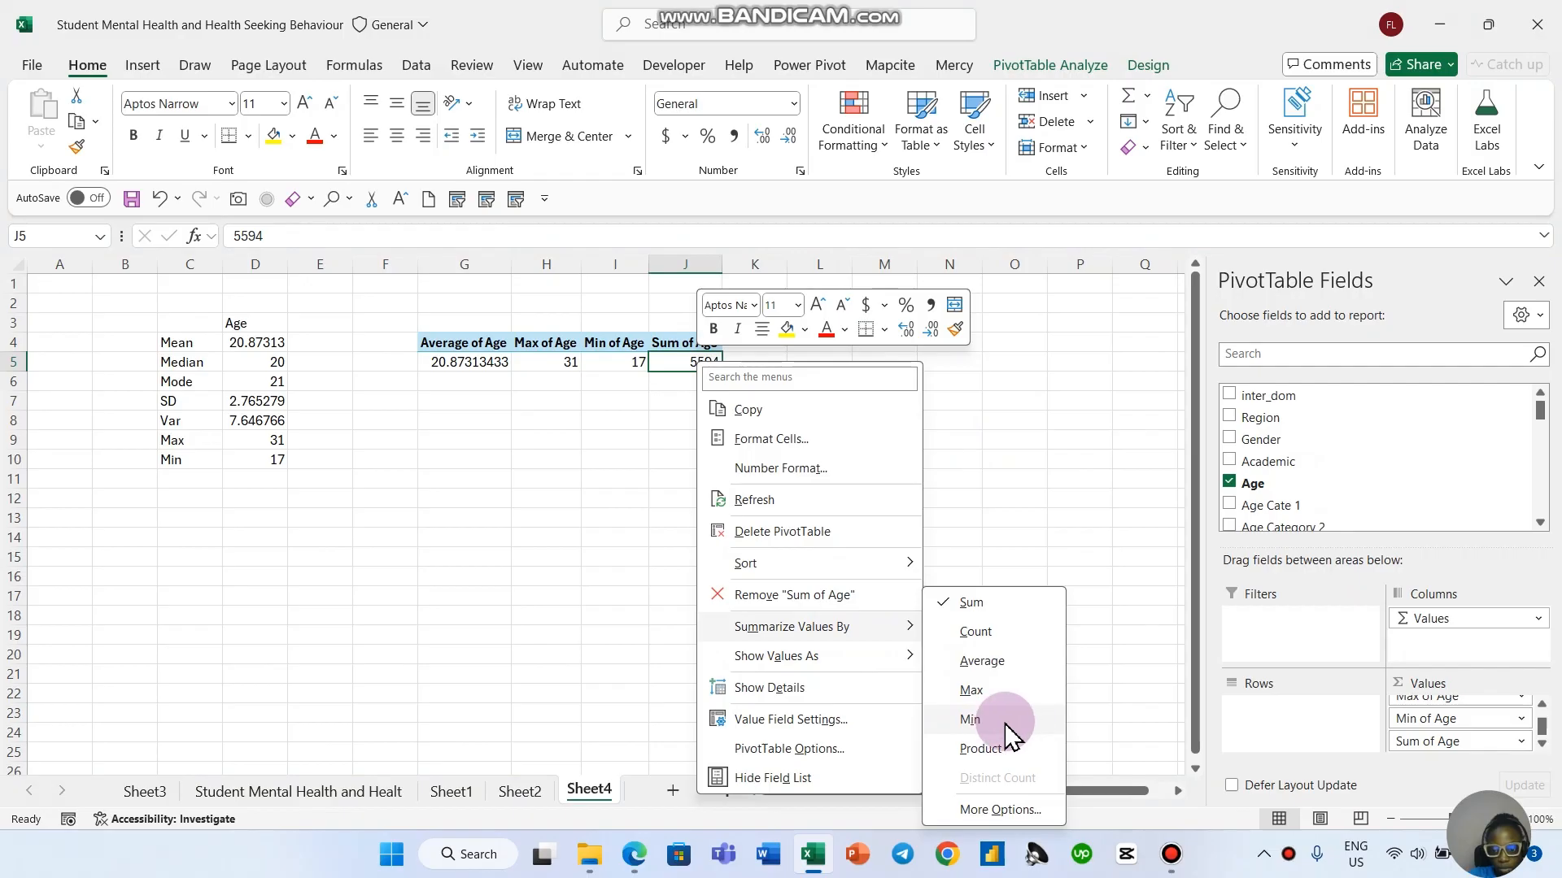
left_click(1028, 809)
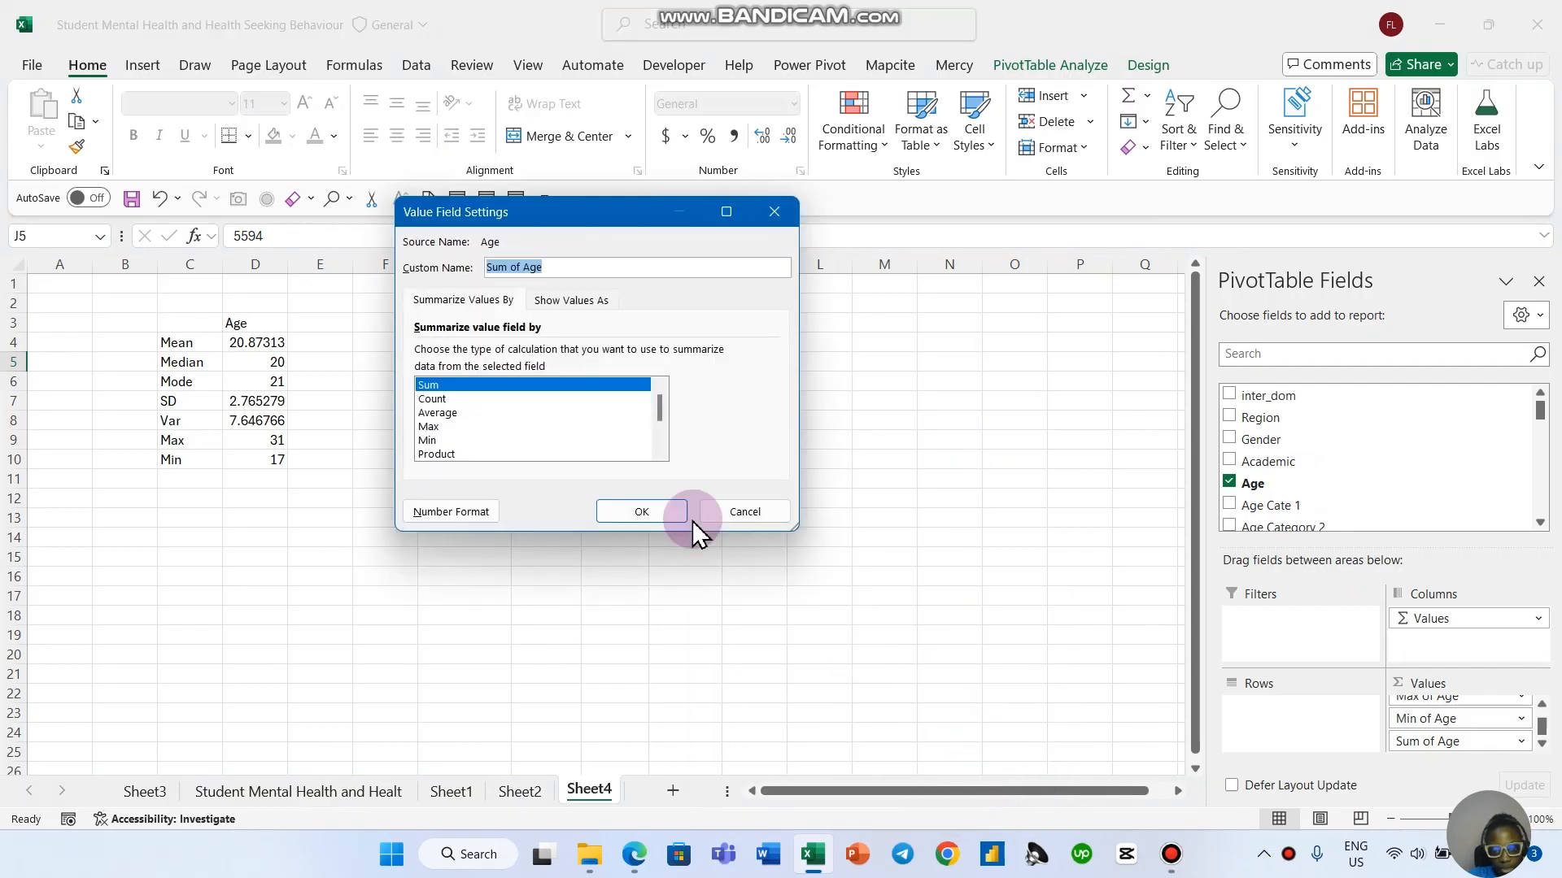
left_click_drag(656, 407, 656, 416)
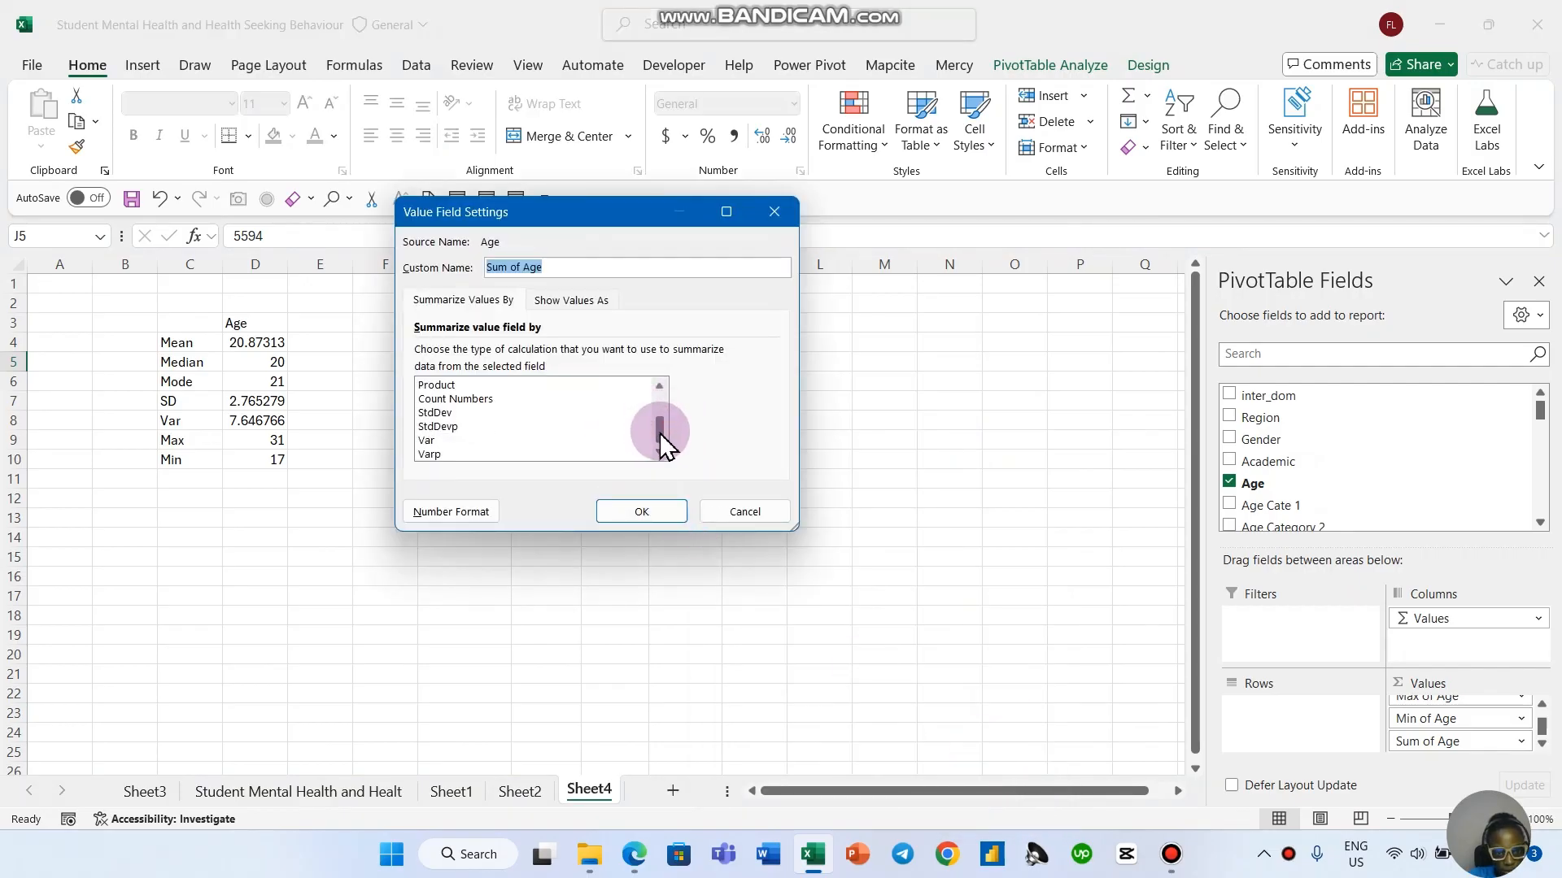
left_click(481, 413)
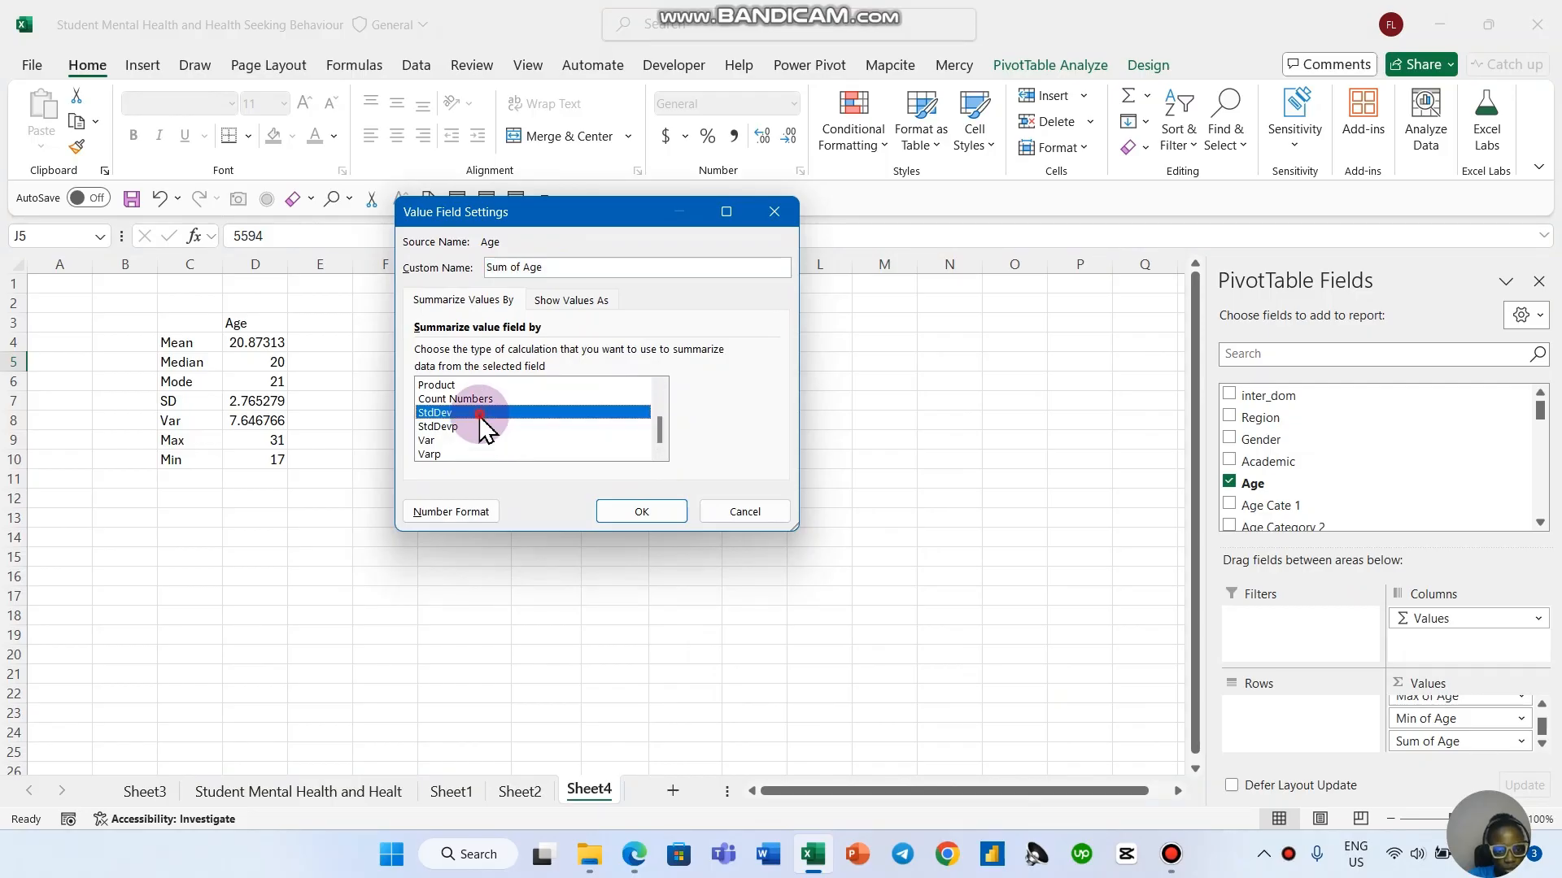
left_click(653, 511)
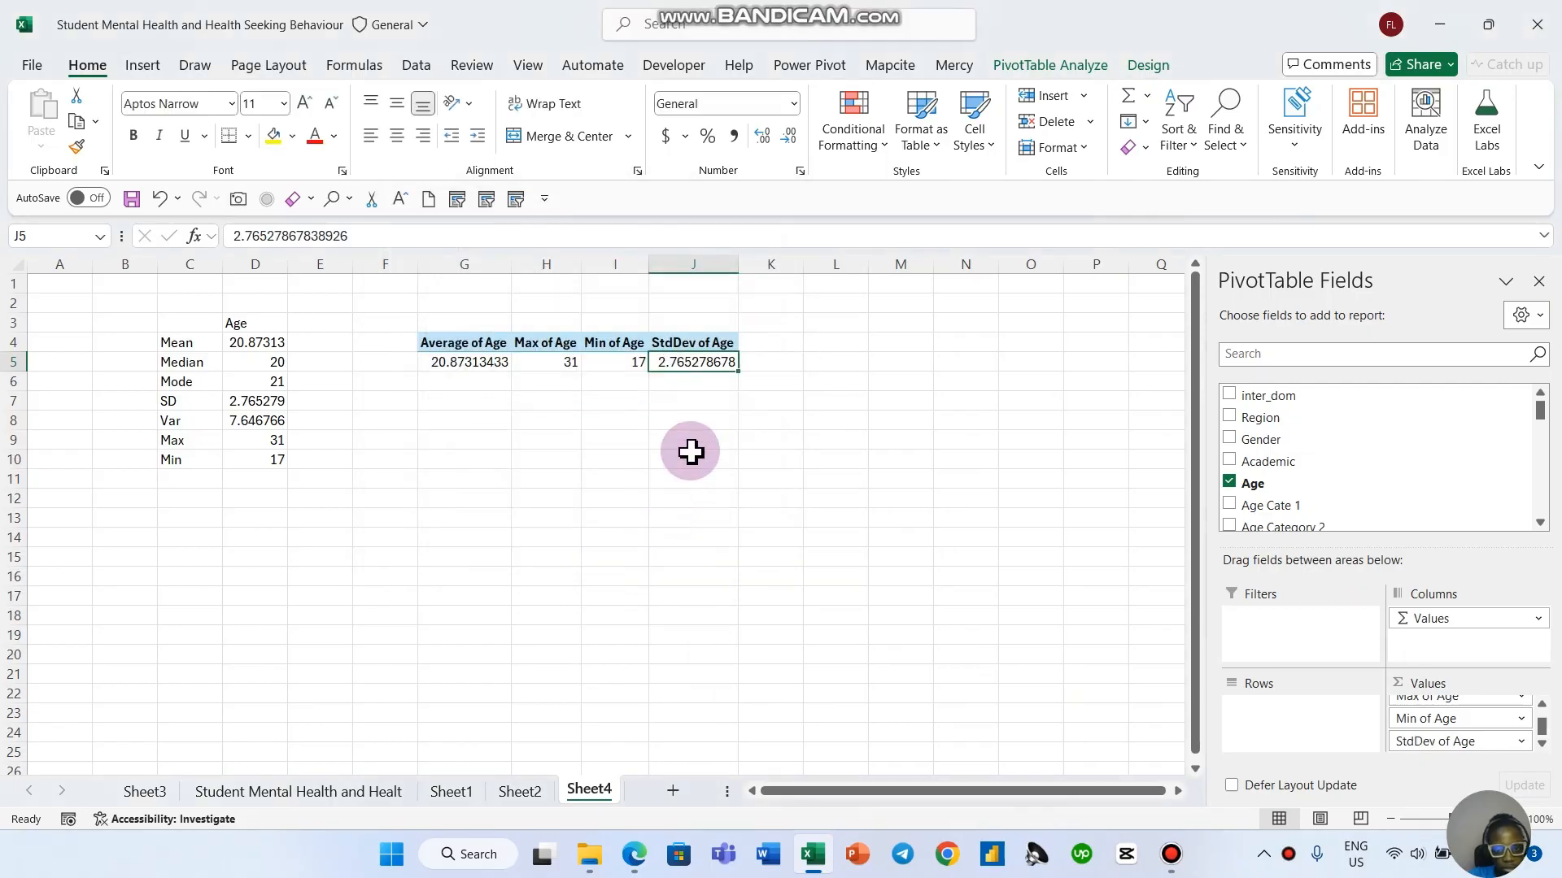
Step: Add Age as a fifth value field in the PivotTable and summarise it by Var
scroll(1290, 499, "down", 3)
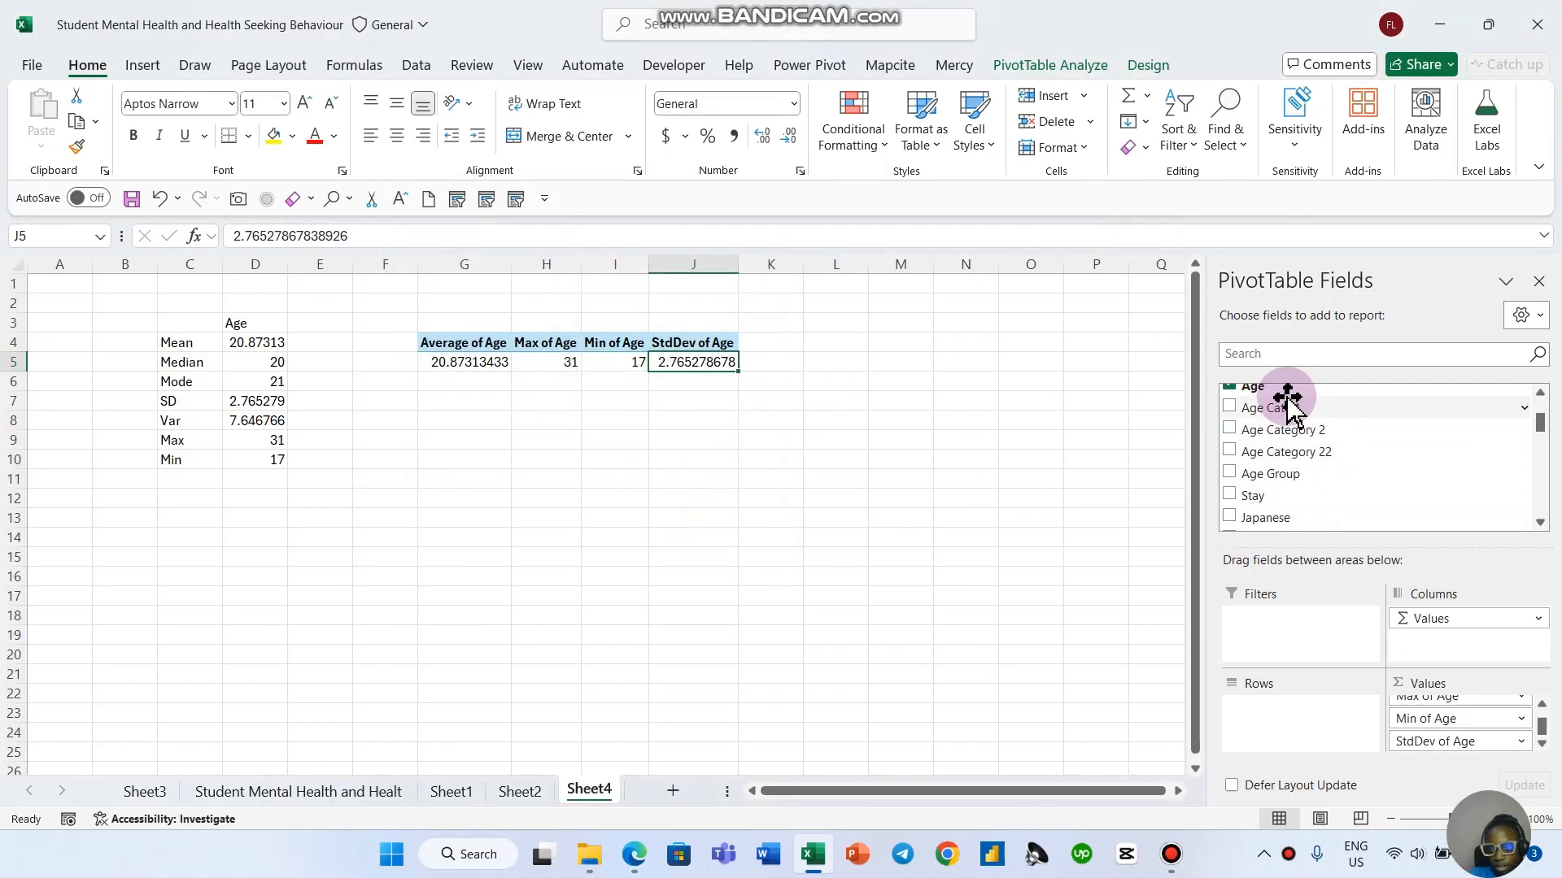
left_click_drag(1290, 392, 1515, 766)
left_click(794, 367)
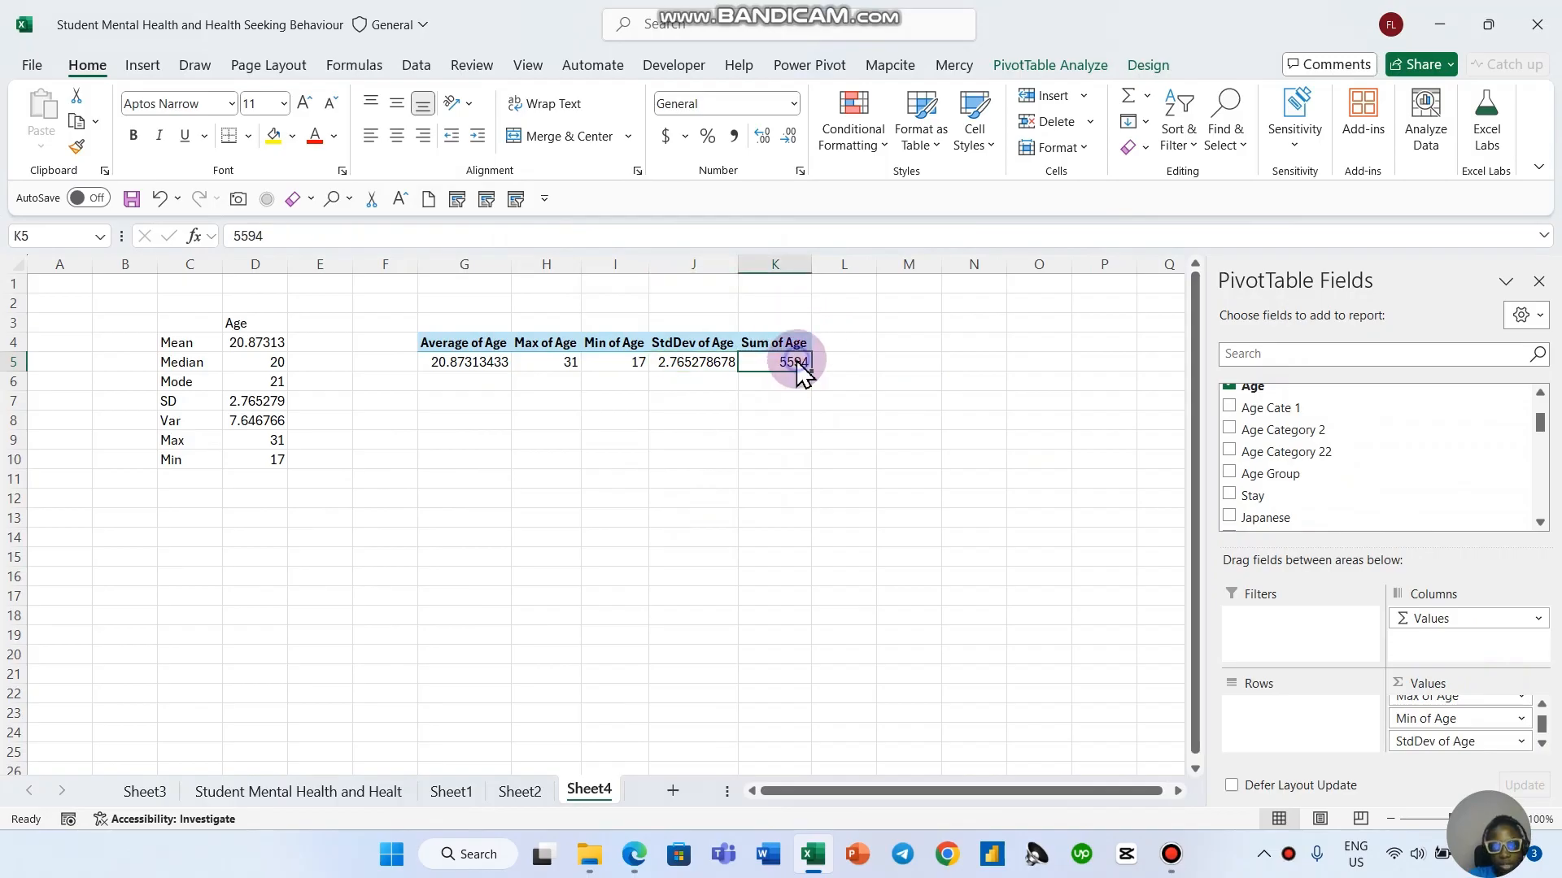
right_click(797, 364)
mouse_move(978, 628)
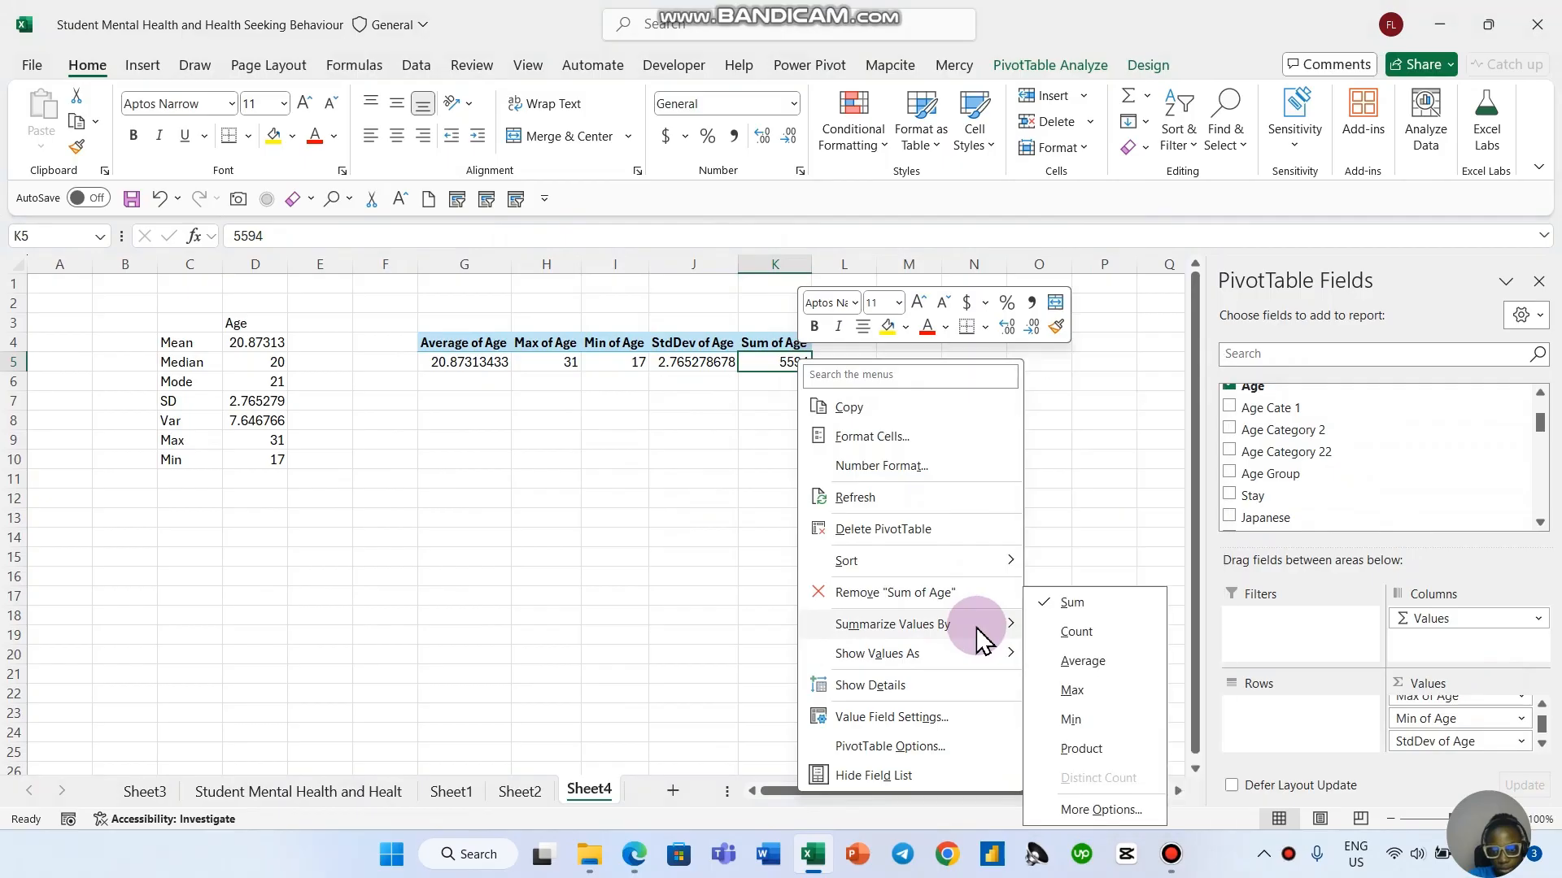
left_click(1101, 810)
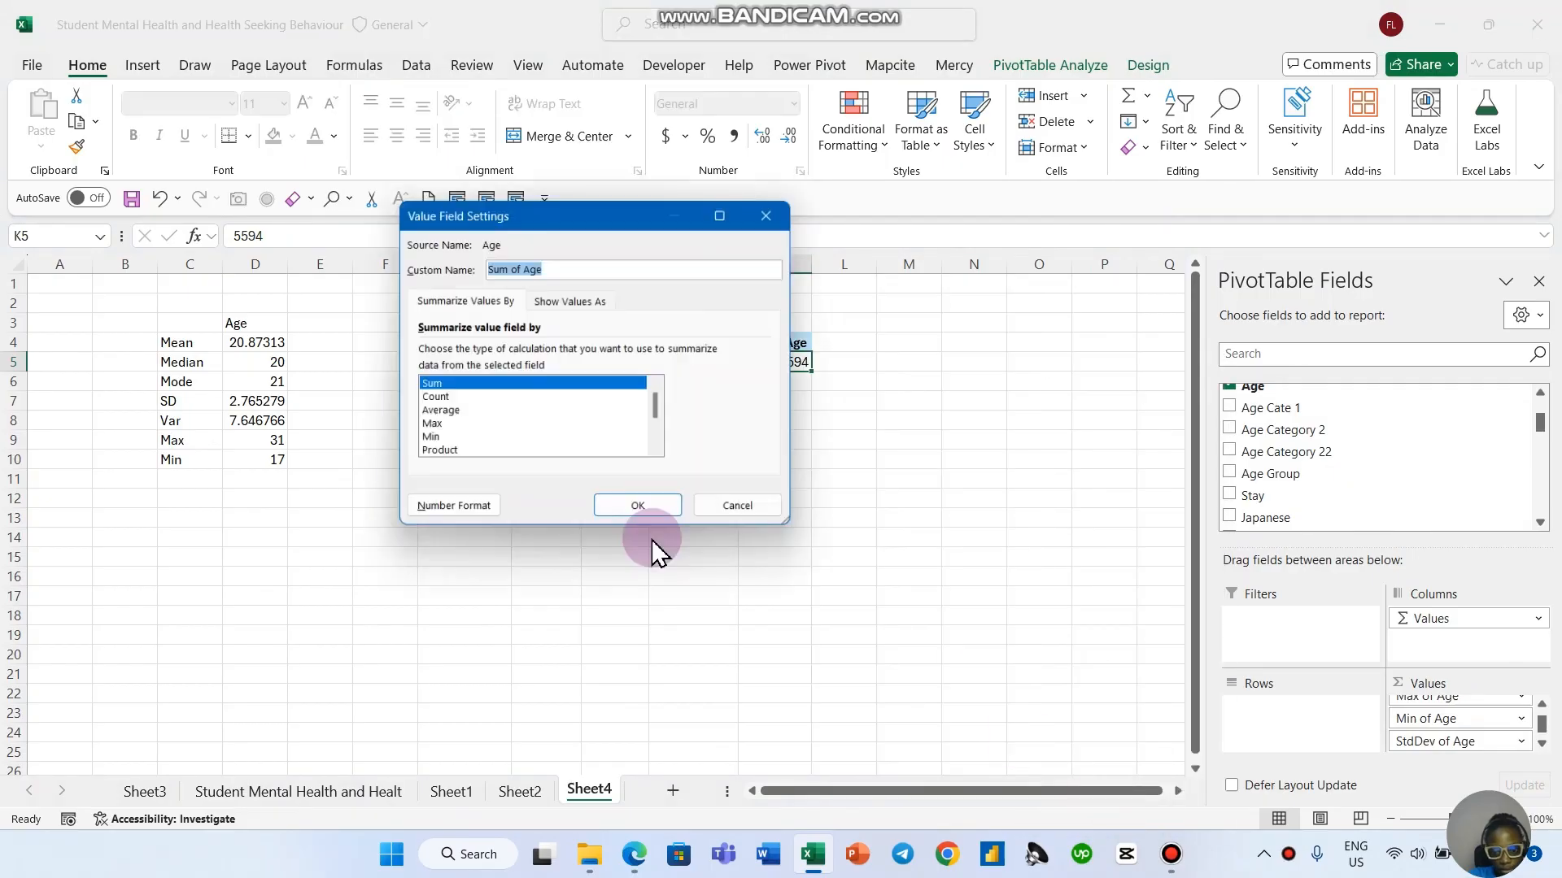
scroll(504, 415, "down", 3)
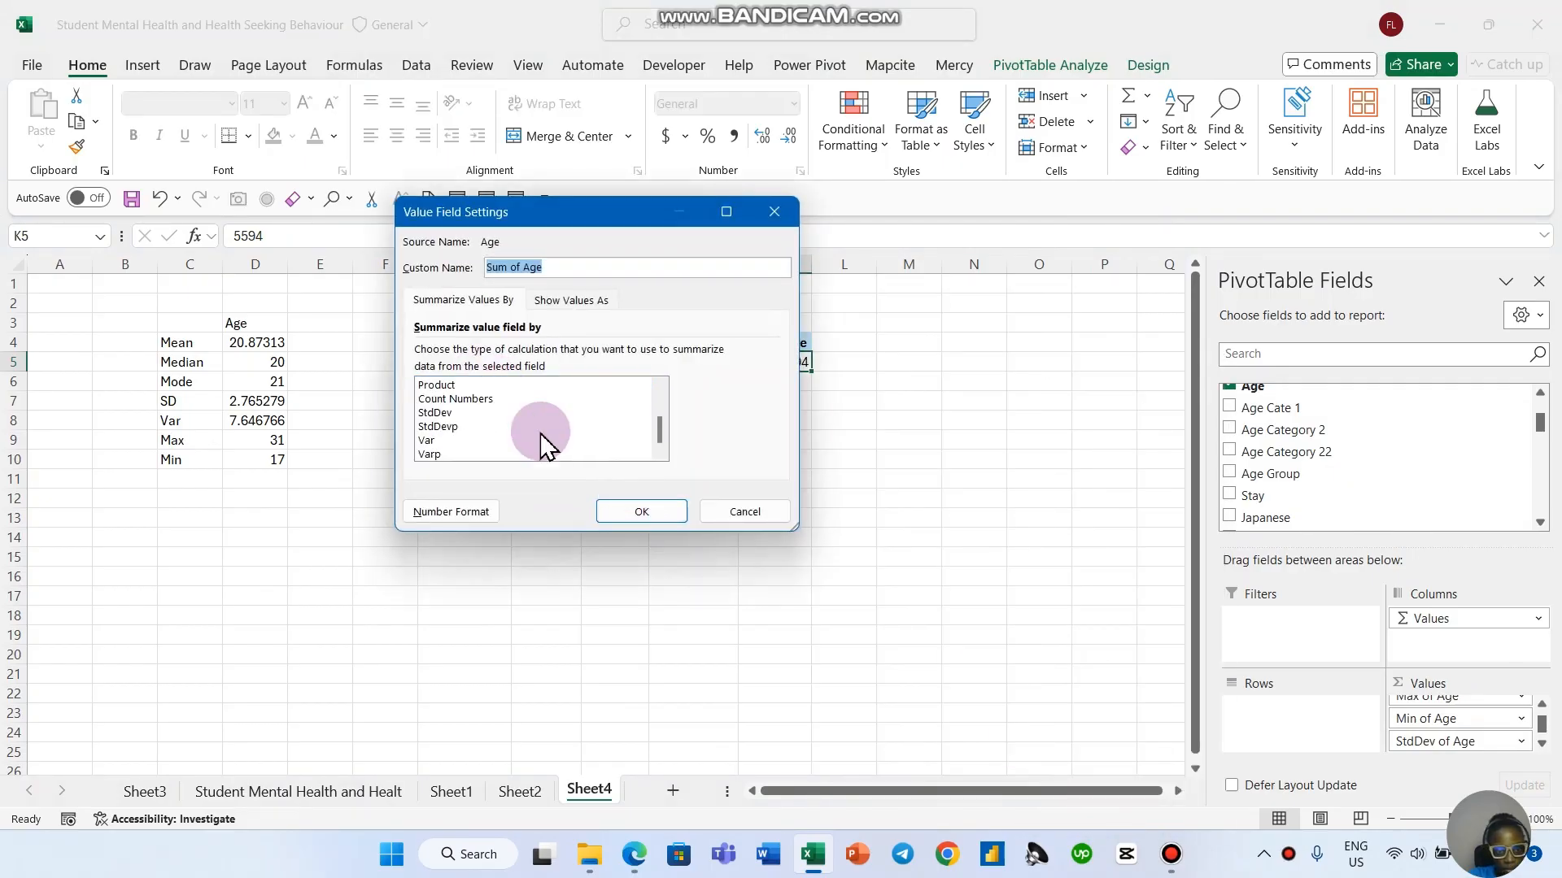
left_click(437, 440)
left_click(639, 509)
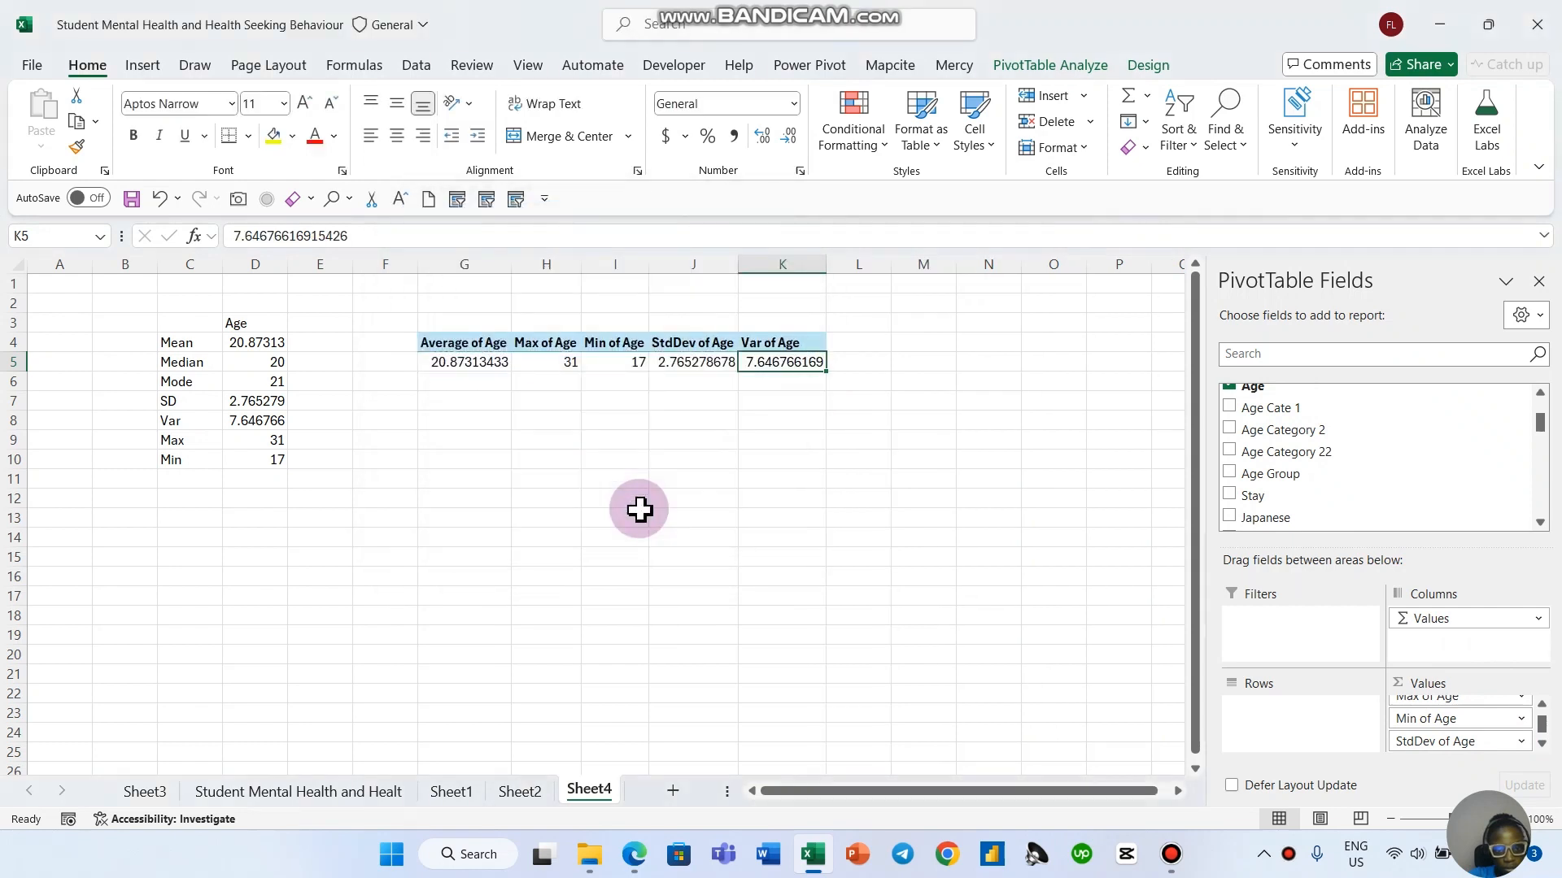
Step: Format the pivot table's age statistics in G5:K5 to show two decimal places
left_click(749, 474)
left_click_drag(474, 358, 795, 360)
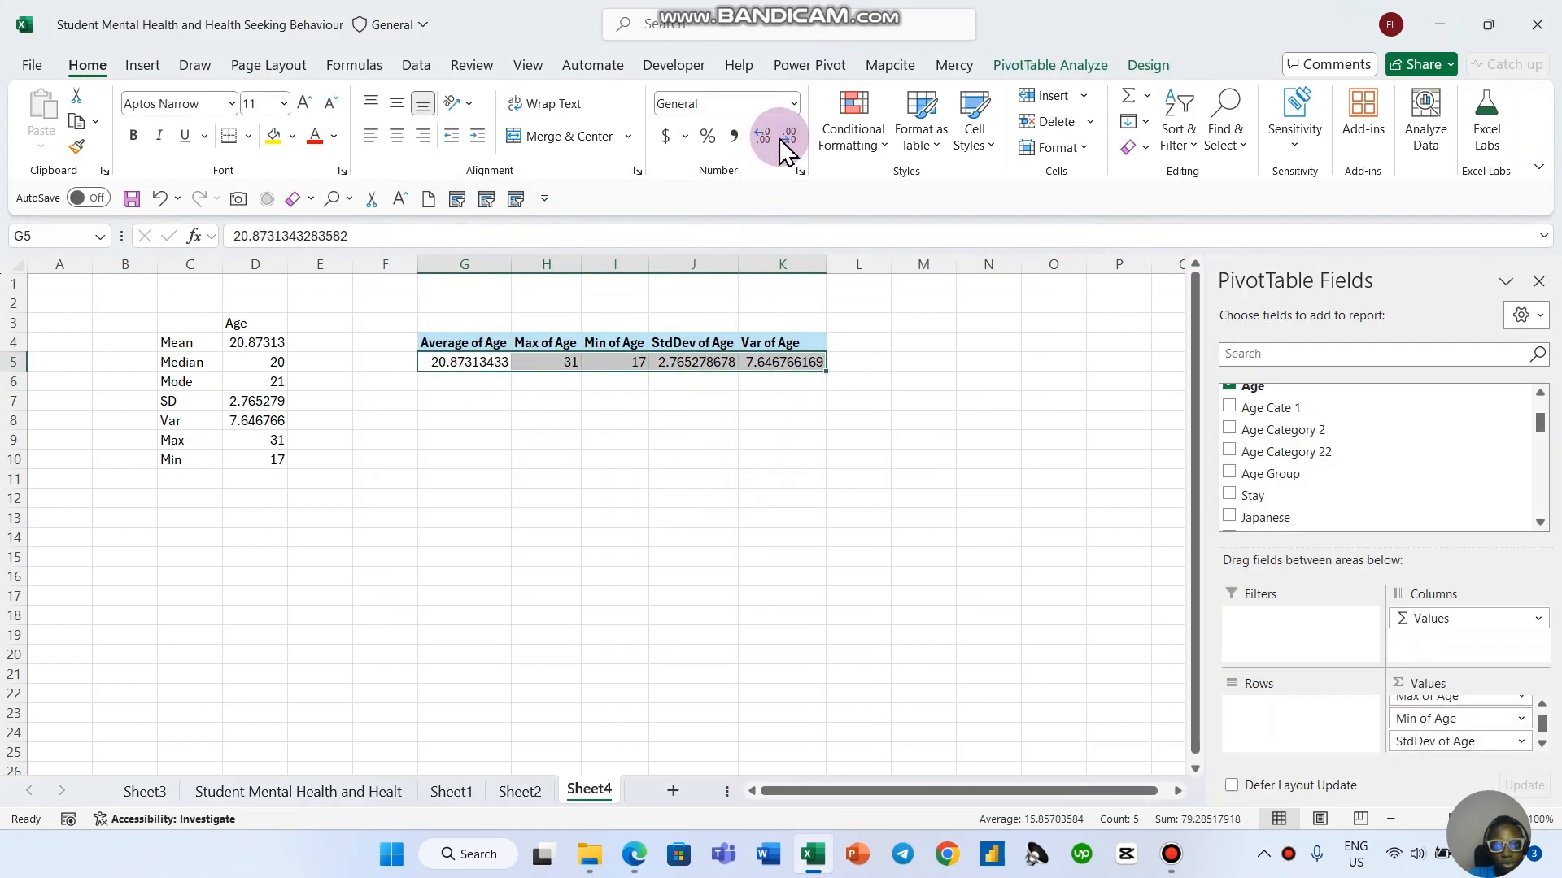
left_click(782, 141)
left_click(763, 136)
left_click(763, 136)
left_click(763, 137)
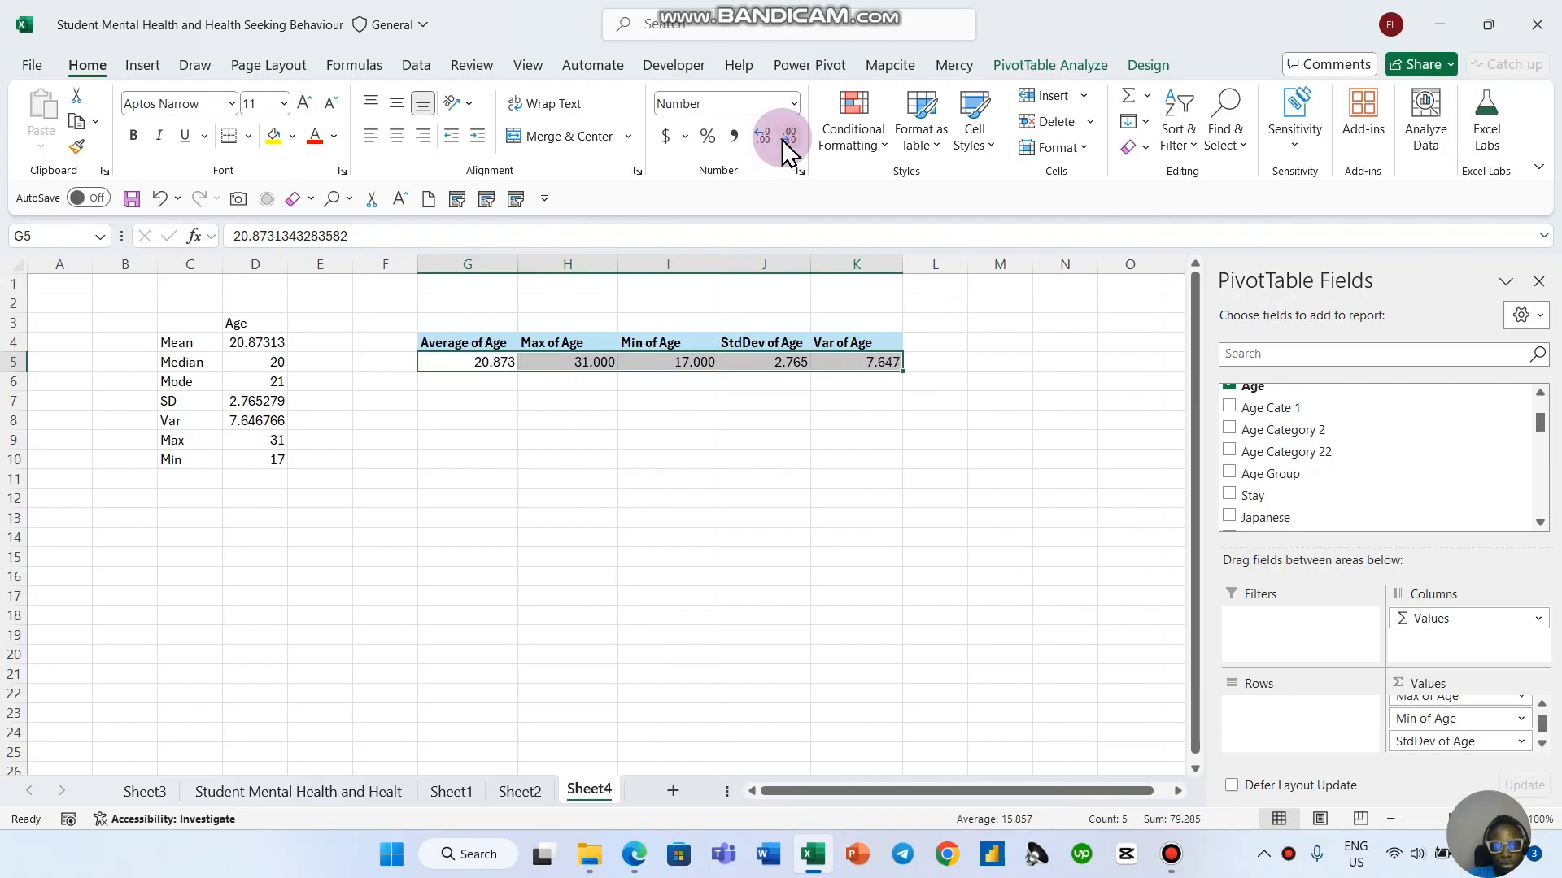
left_click(776, 477)
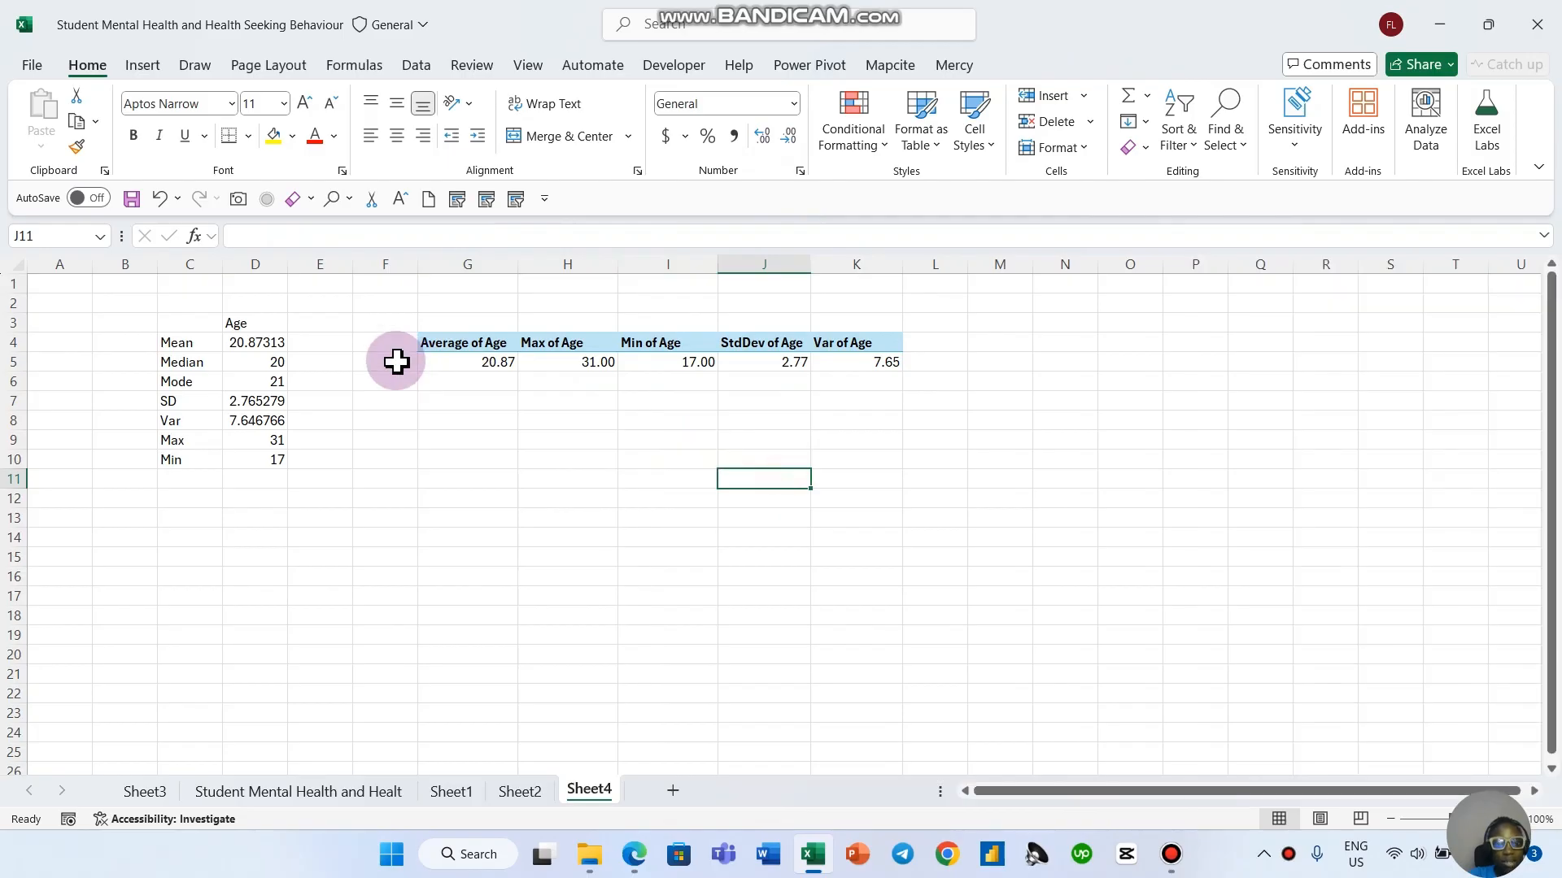
Step: Review the pivot table's age statistics against the formula results and close the PivotTable field list
left_click_drag(505, 362, 860, 345)
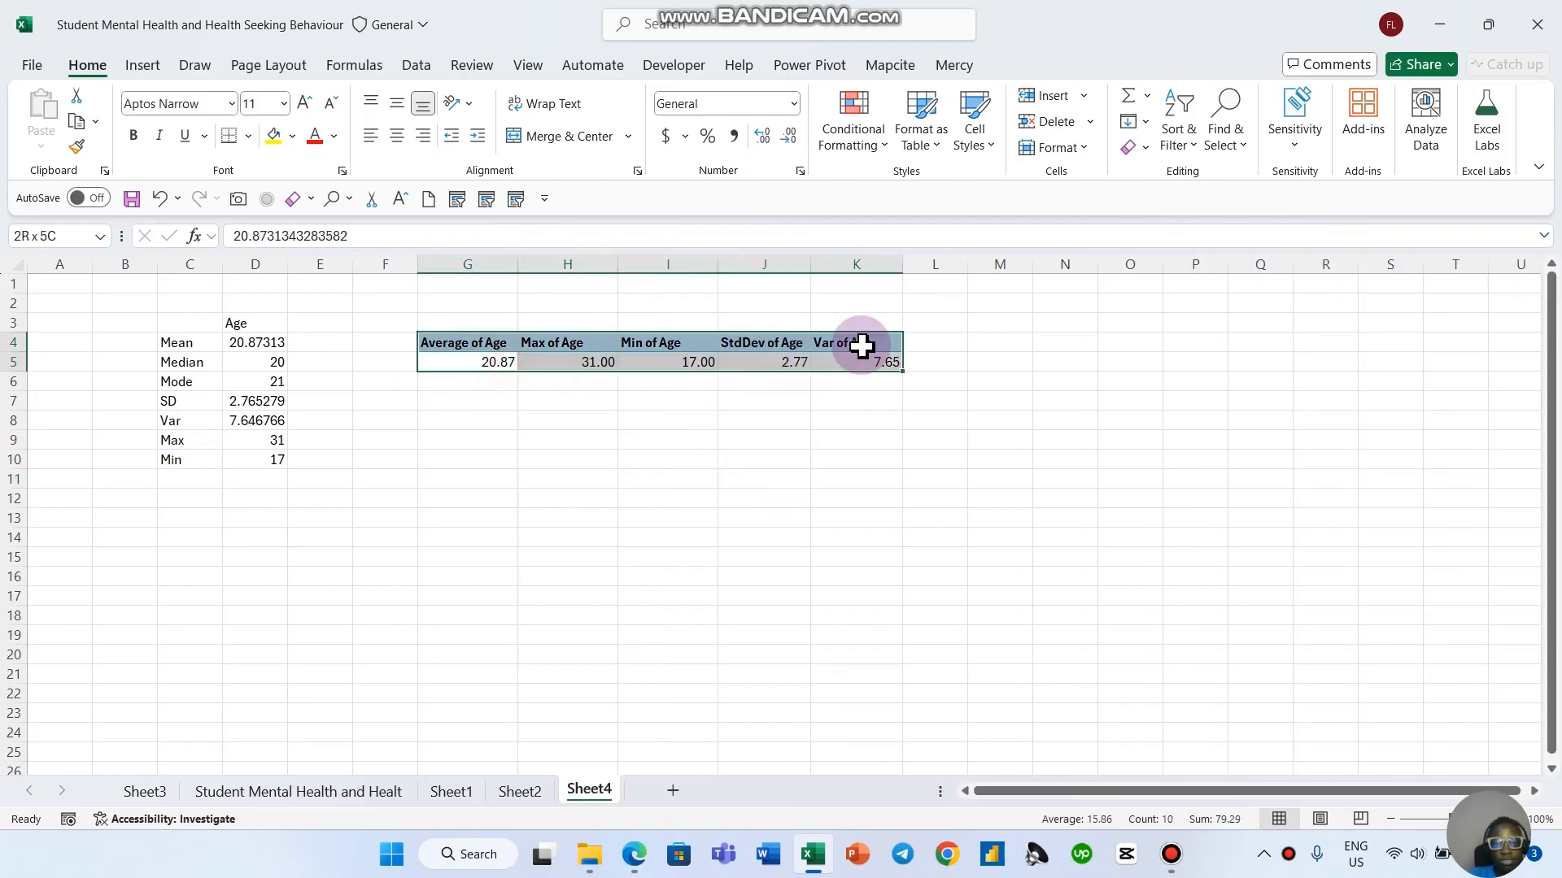
left_click(325, 398)
left_click(514, 362)
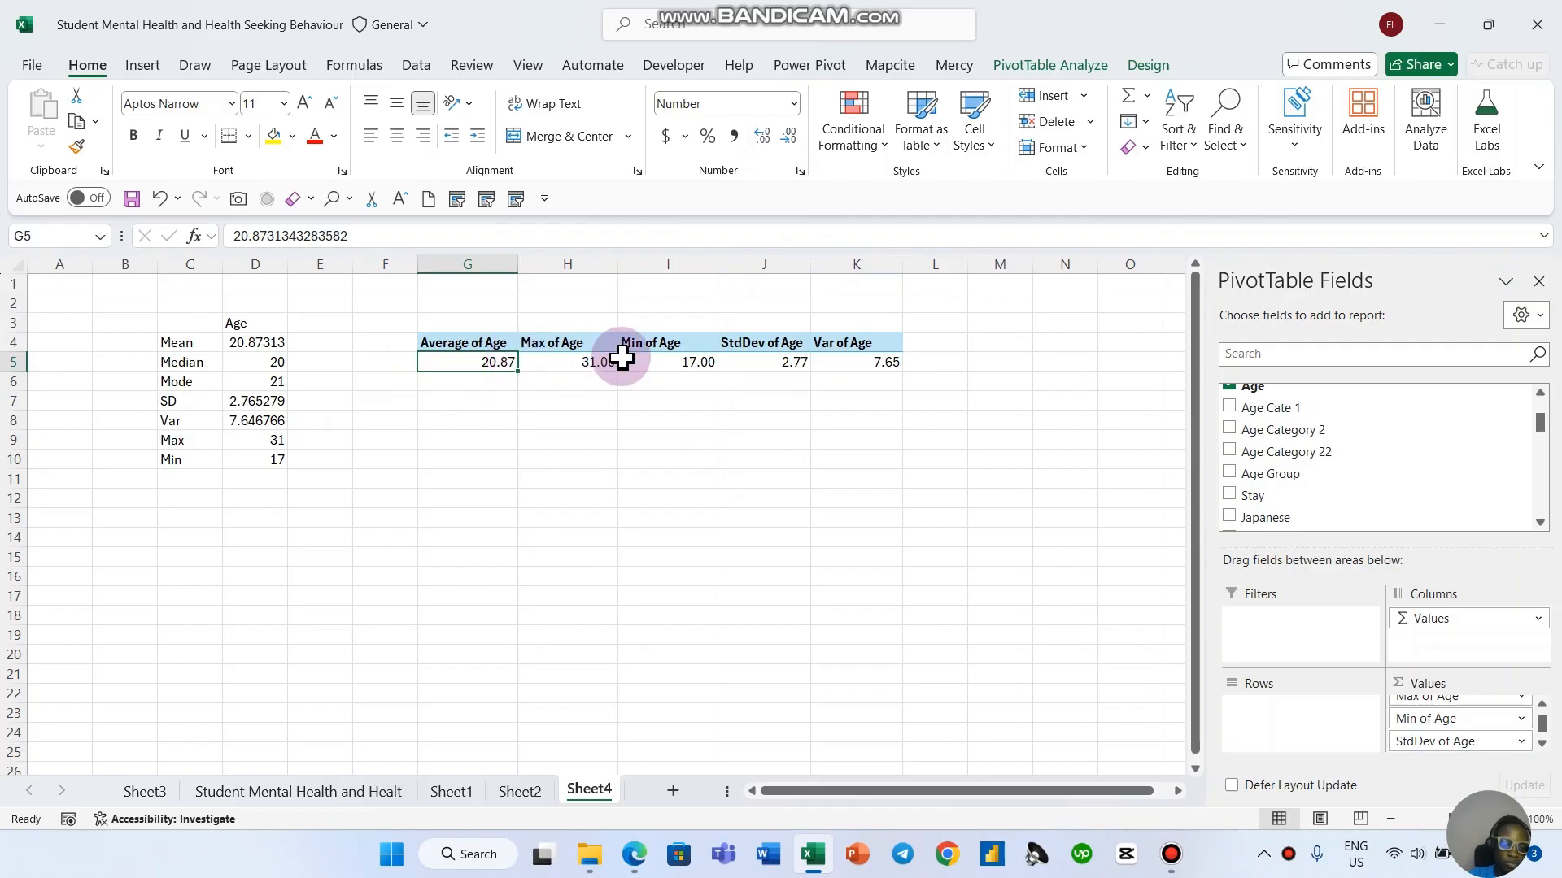
left_click(276, 400)
left_click(498, 347)
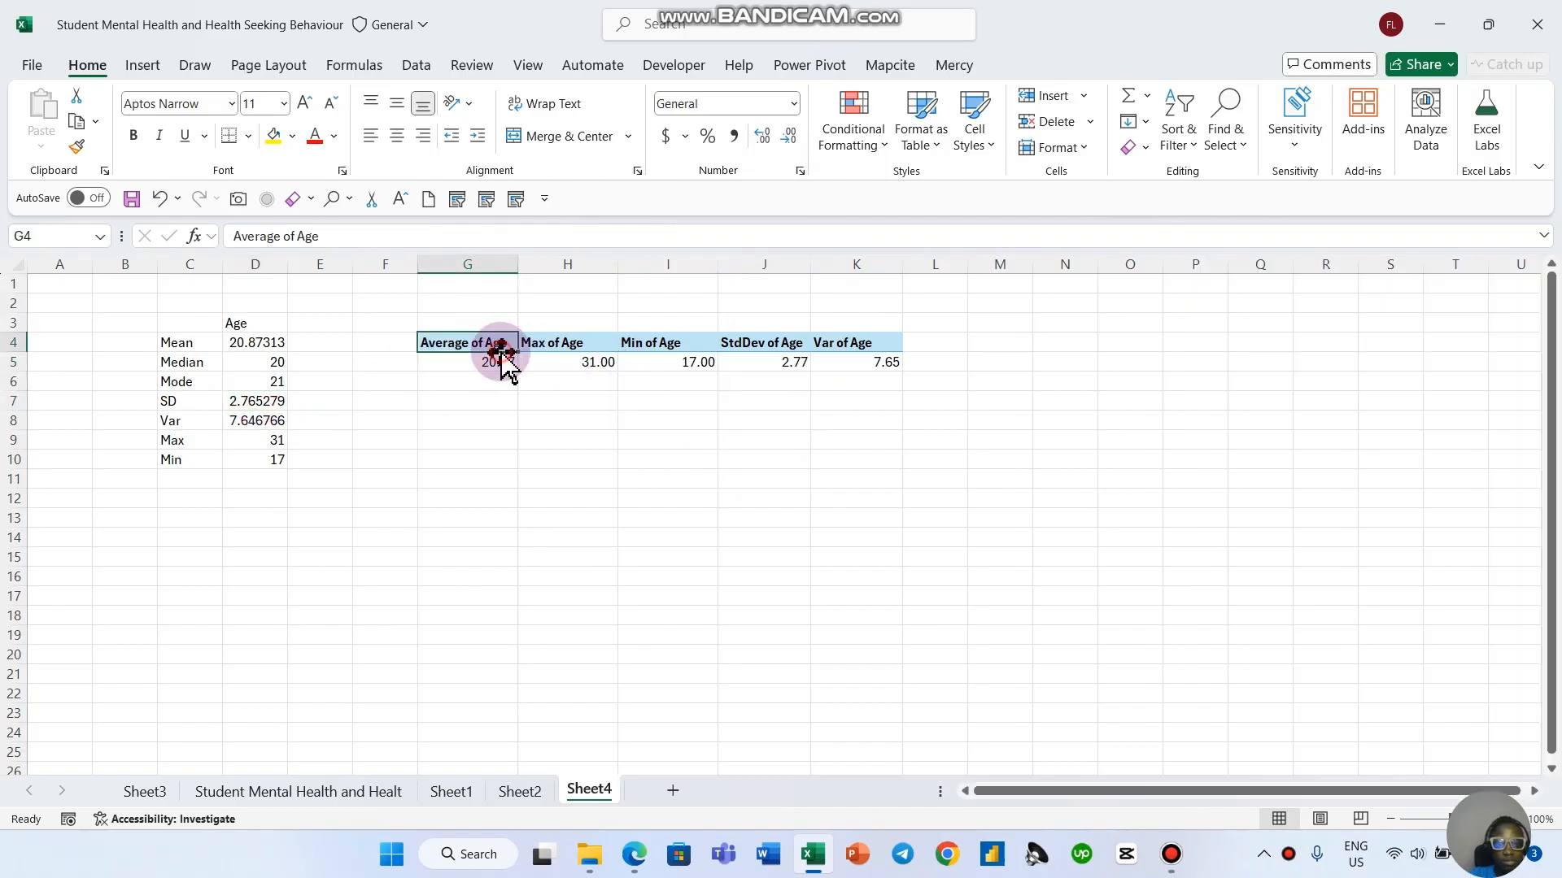
left_click(553, 401)
left_click(685, 364)
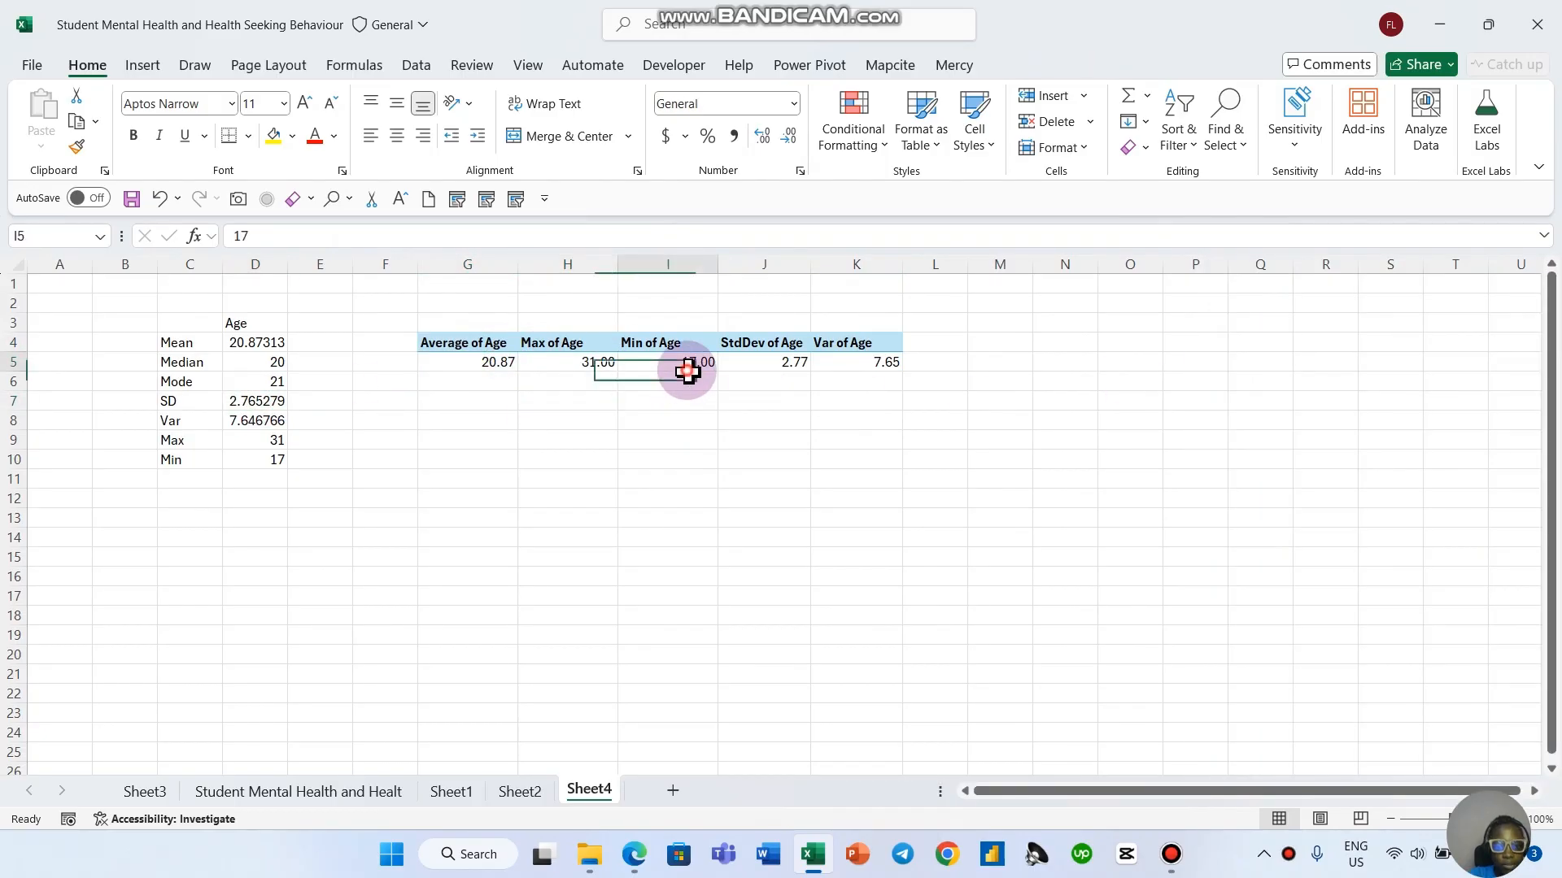
left_click(1538, 281)
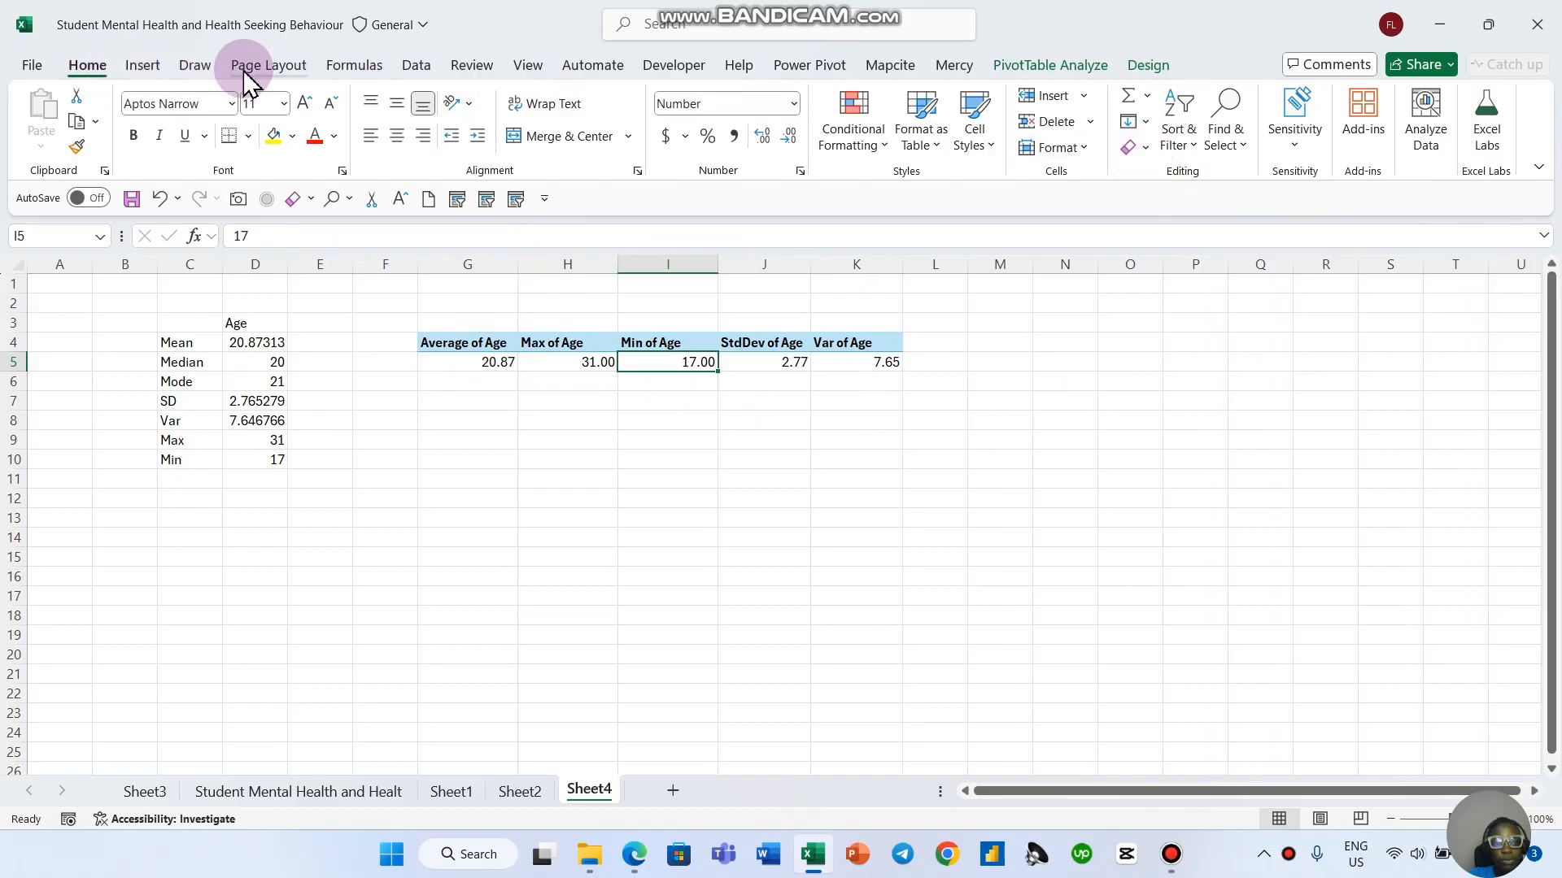
Step: Check in the Excel add-ins list that the Analysis ToolPak is enabled
left_click(430, 75)
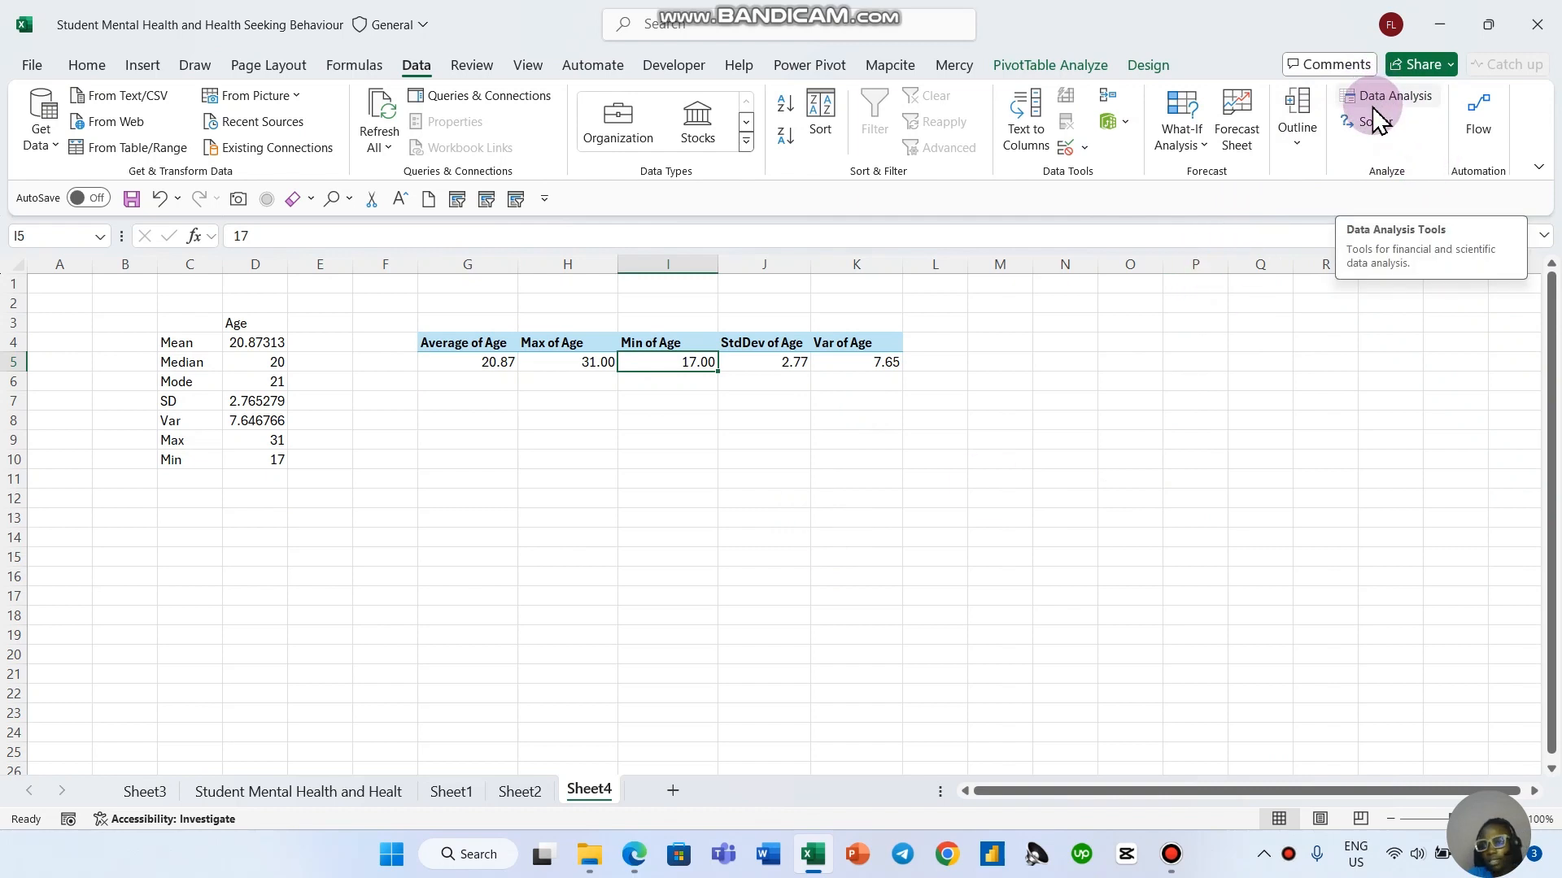
left_click(998, 499)
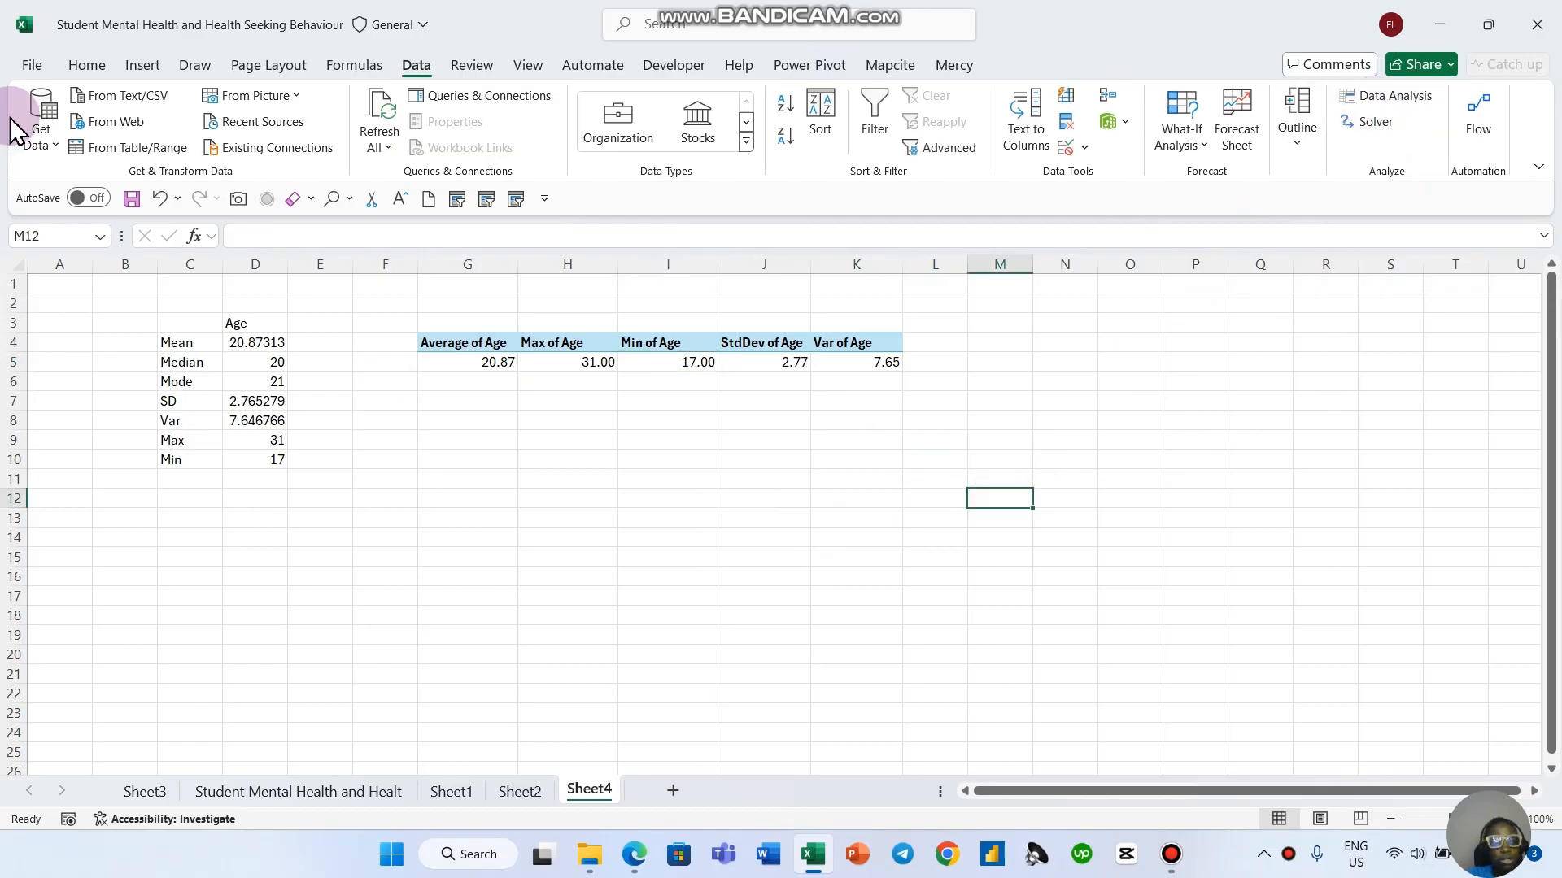
left_click(35, 69)
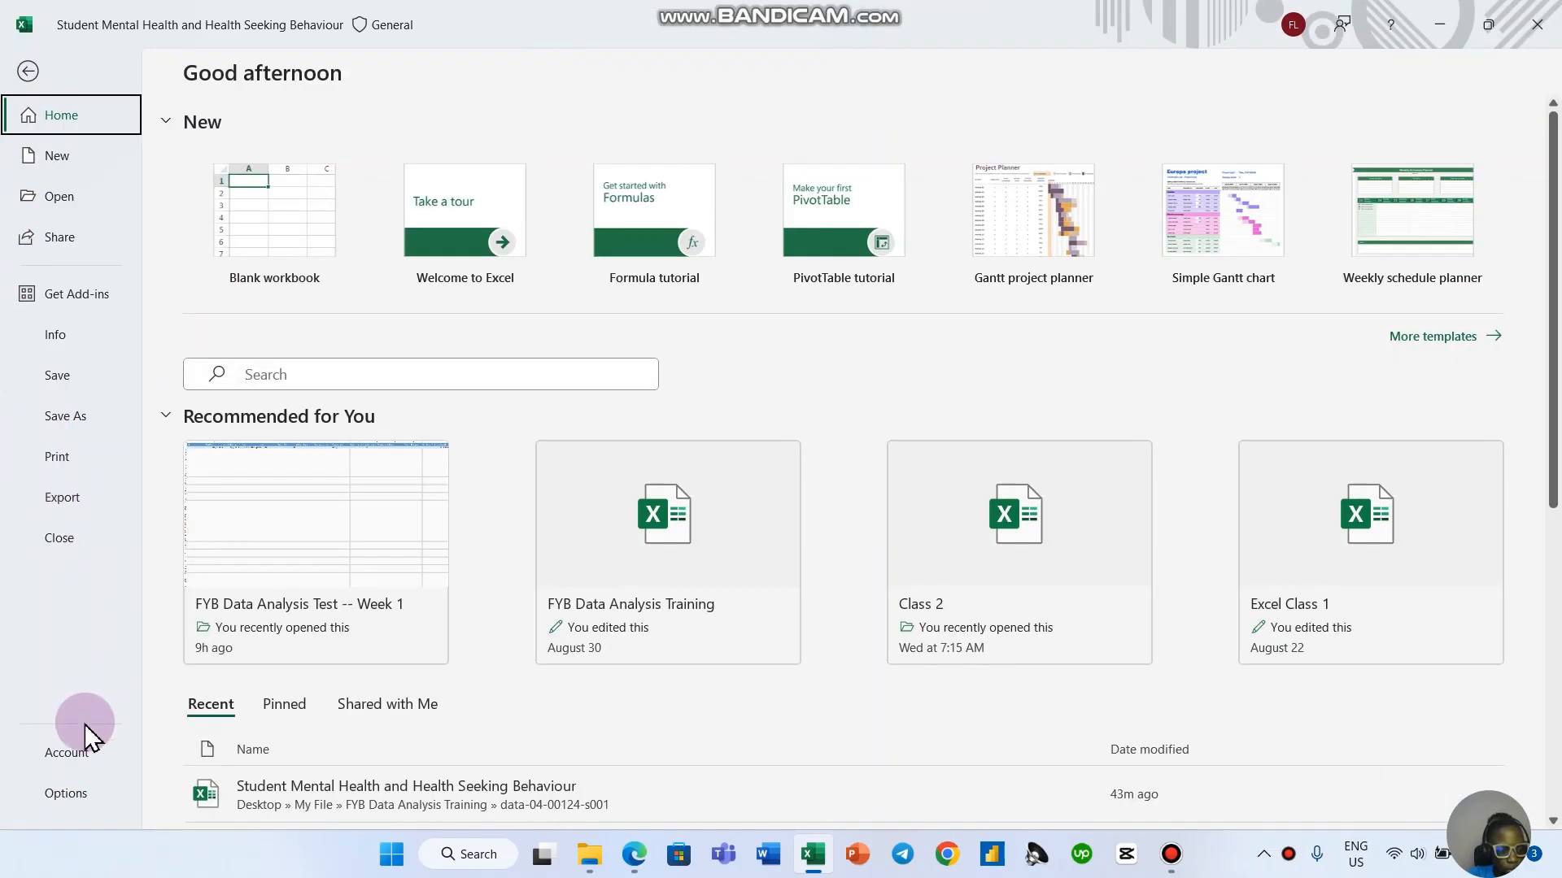
left_click(96, 795)
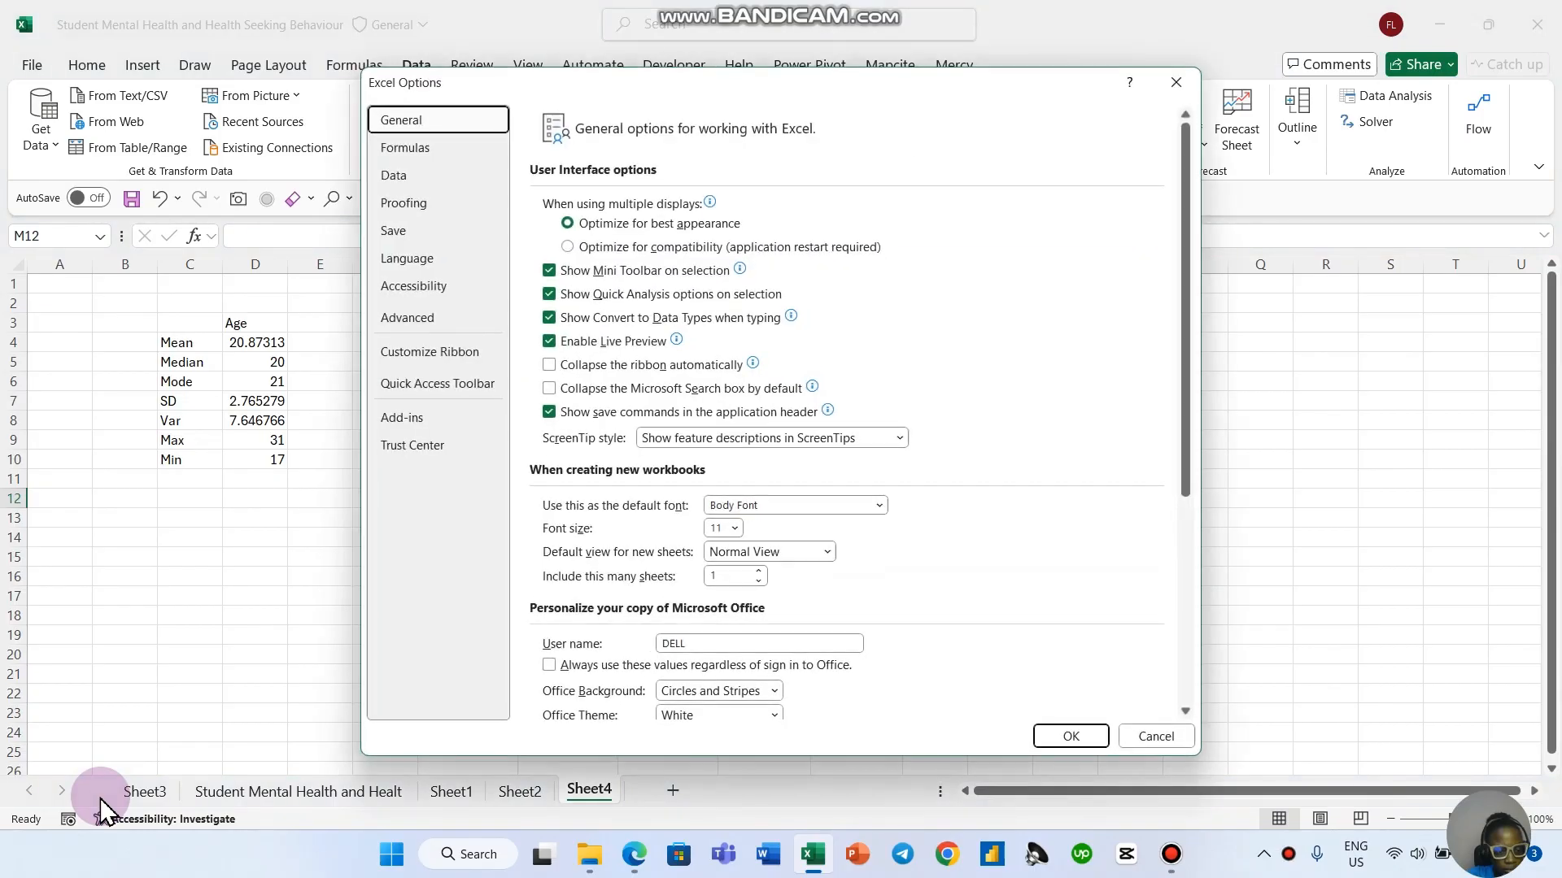
scroll(601, 423, "down", 5)
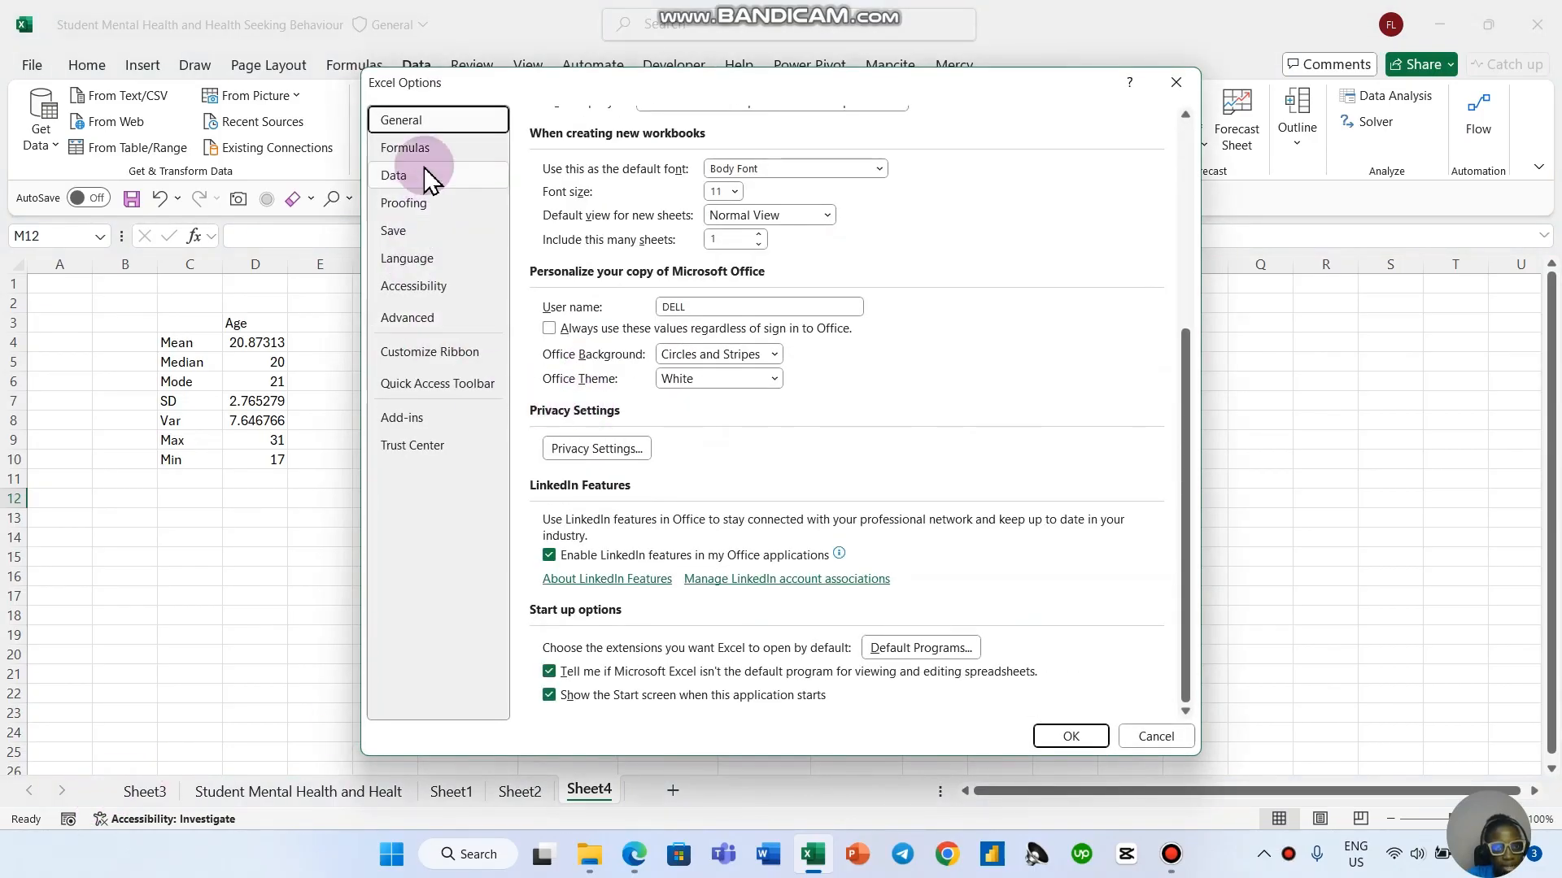
left_click(413, 418)
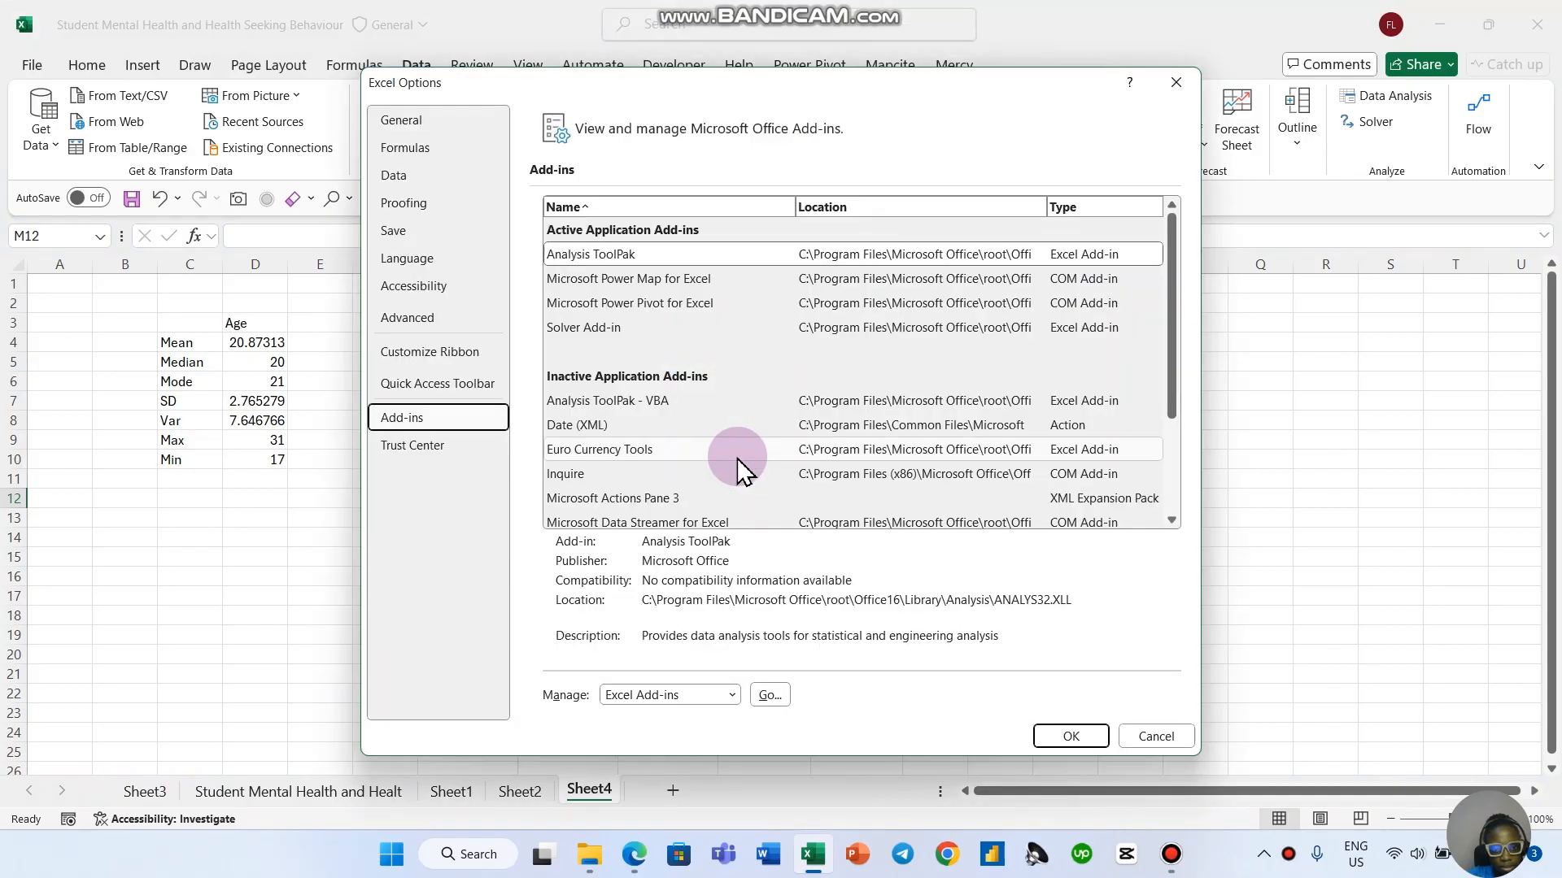
scroll(738, 470, "down", 2)
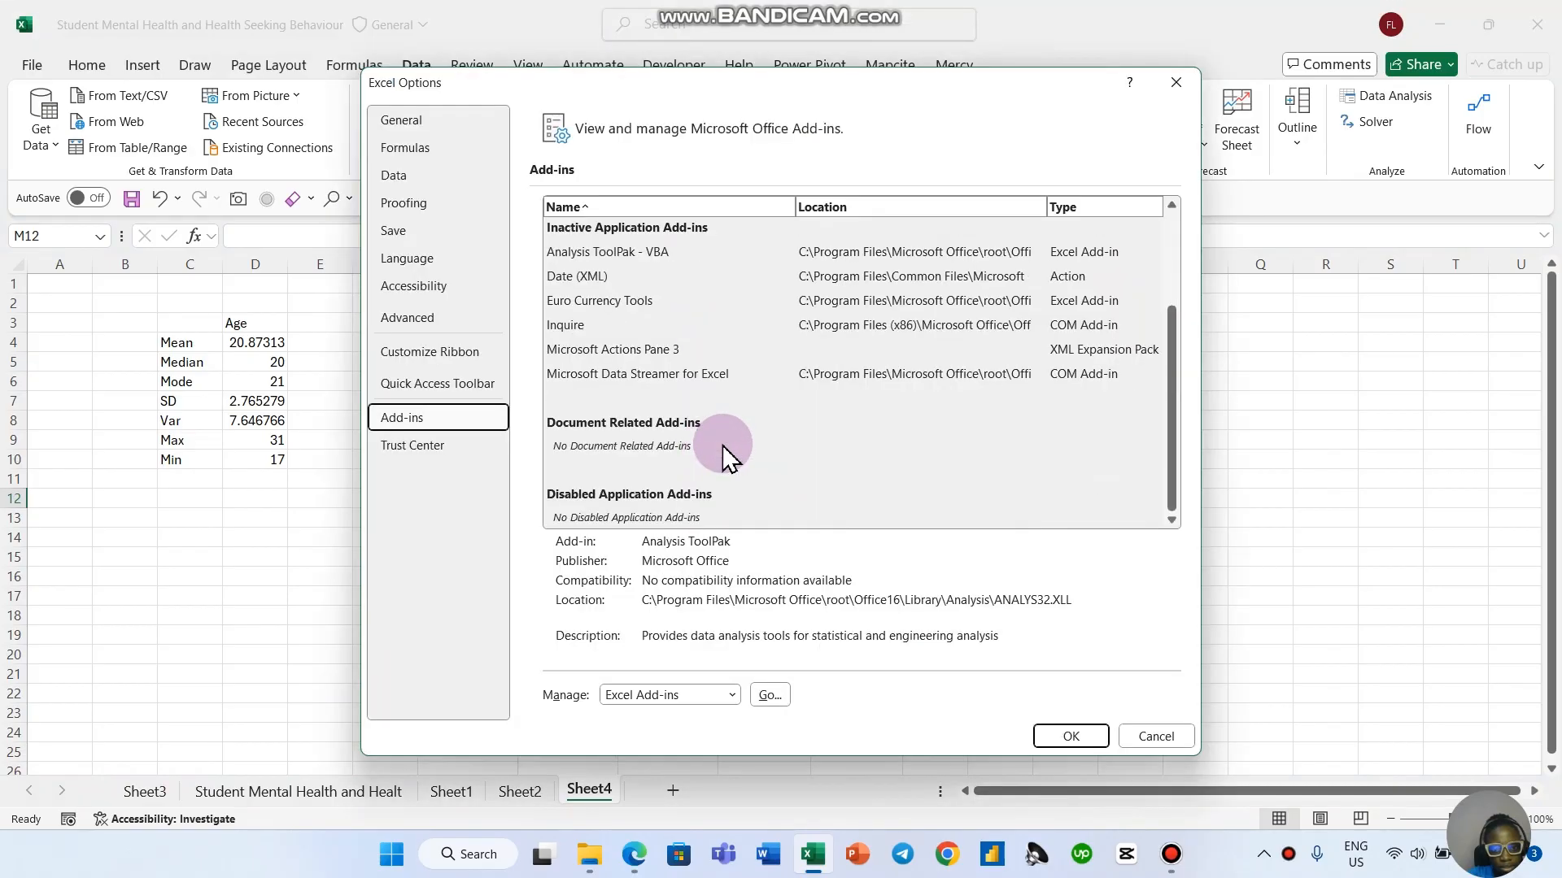
left_click(733, 695)
left_click(734, 696)
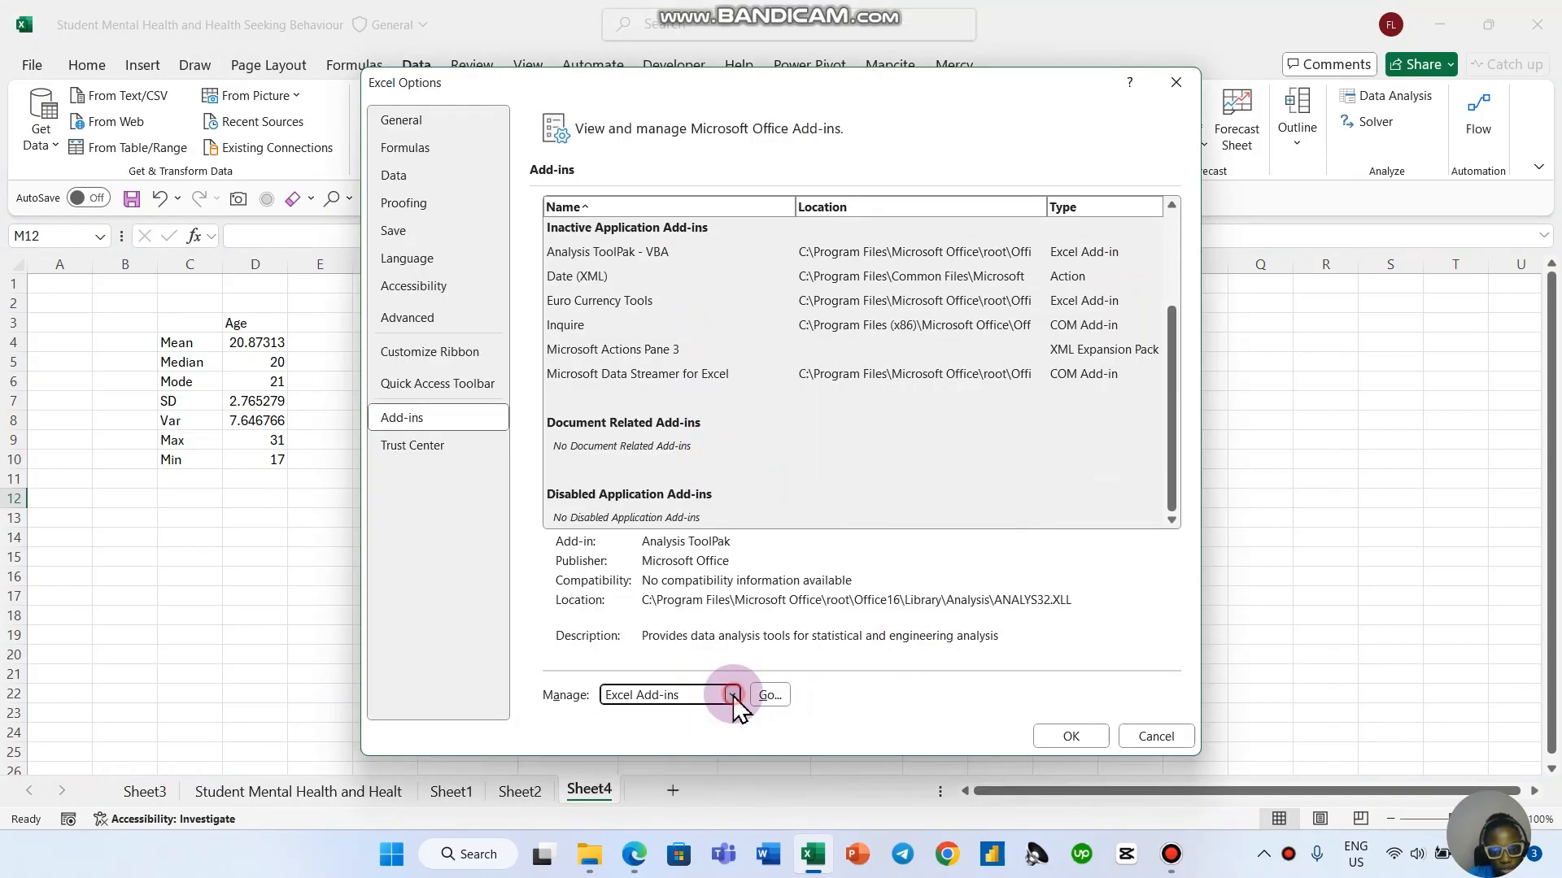
left_click(773, 698)
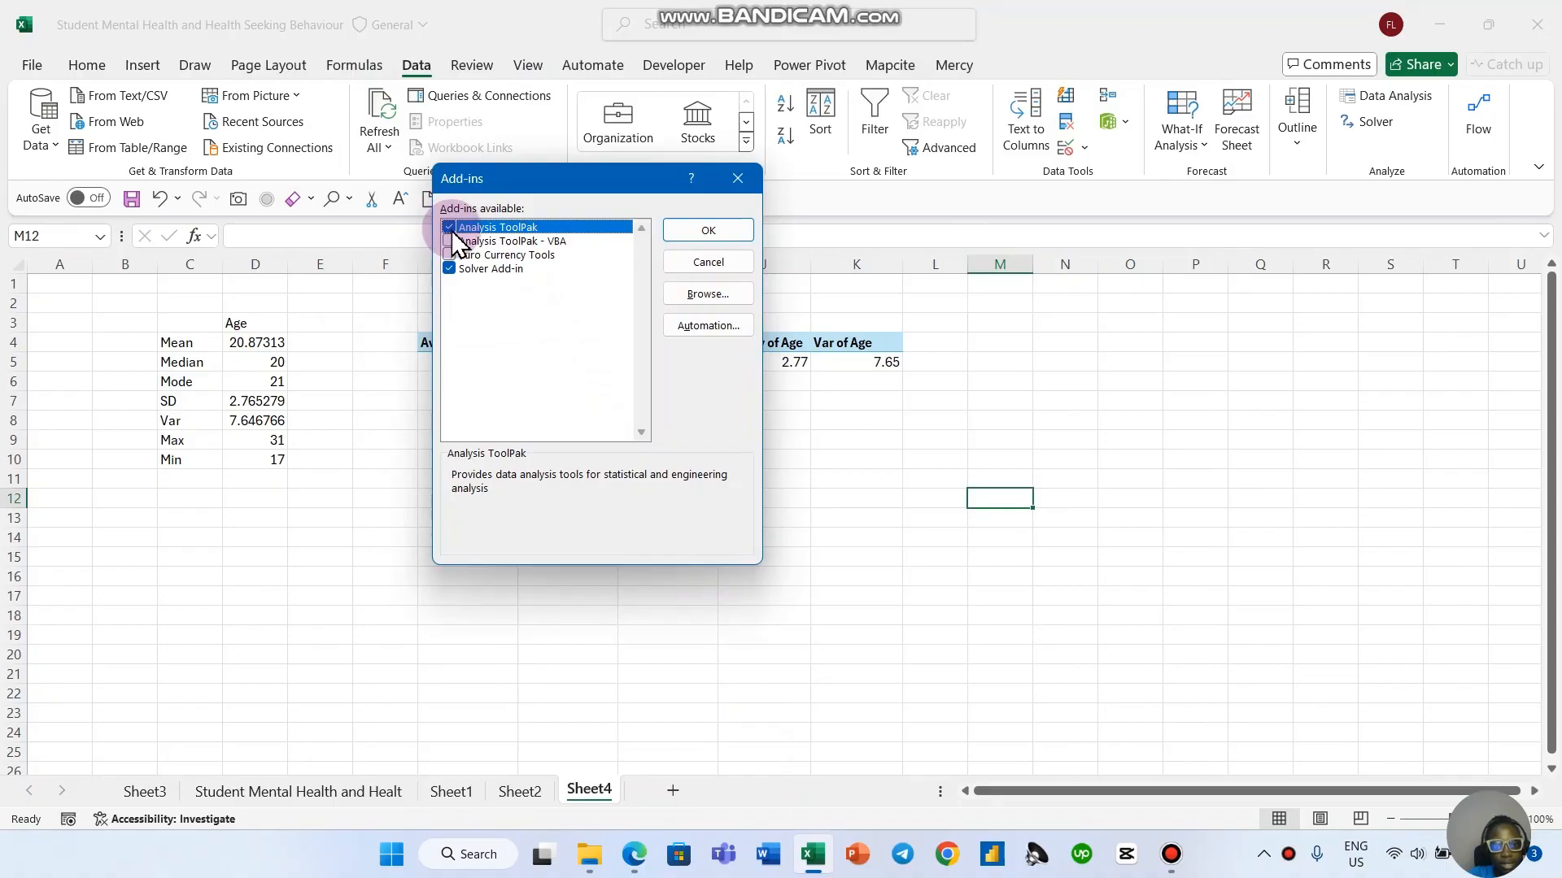
left_click(704, 229)
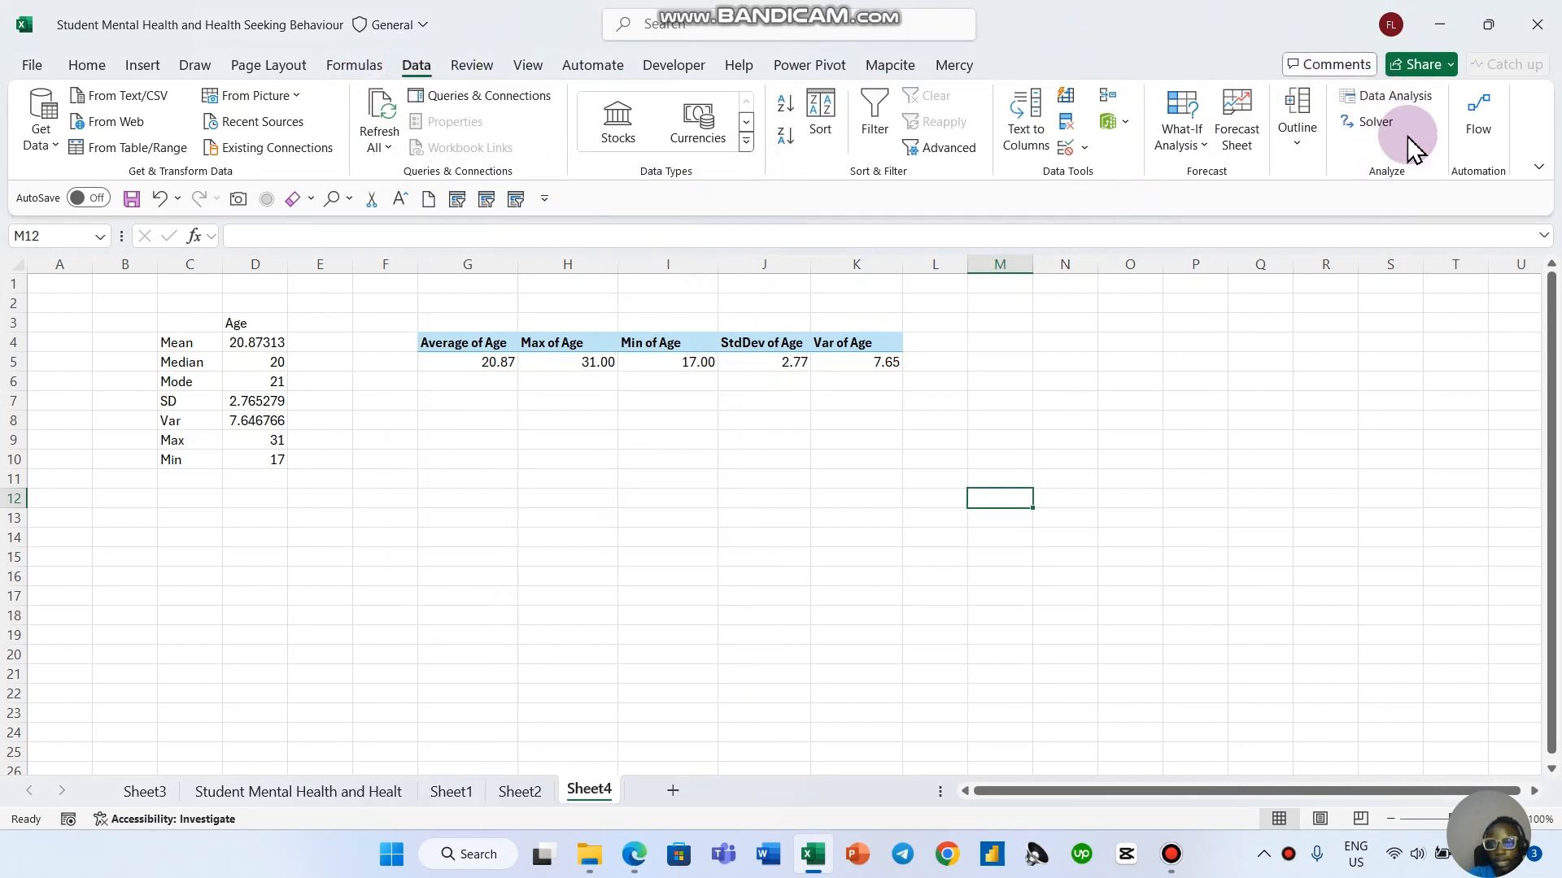
Step: Start the Descriptive Statistics tool from the Data Analysis tools with cell G10 selected
left_click(574, 458)
left_click(475, 457)
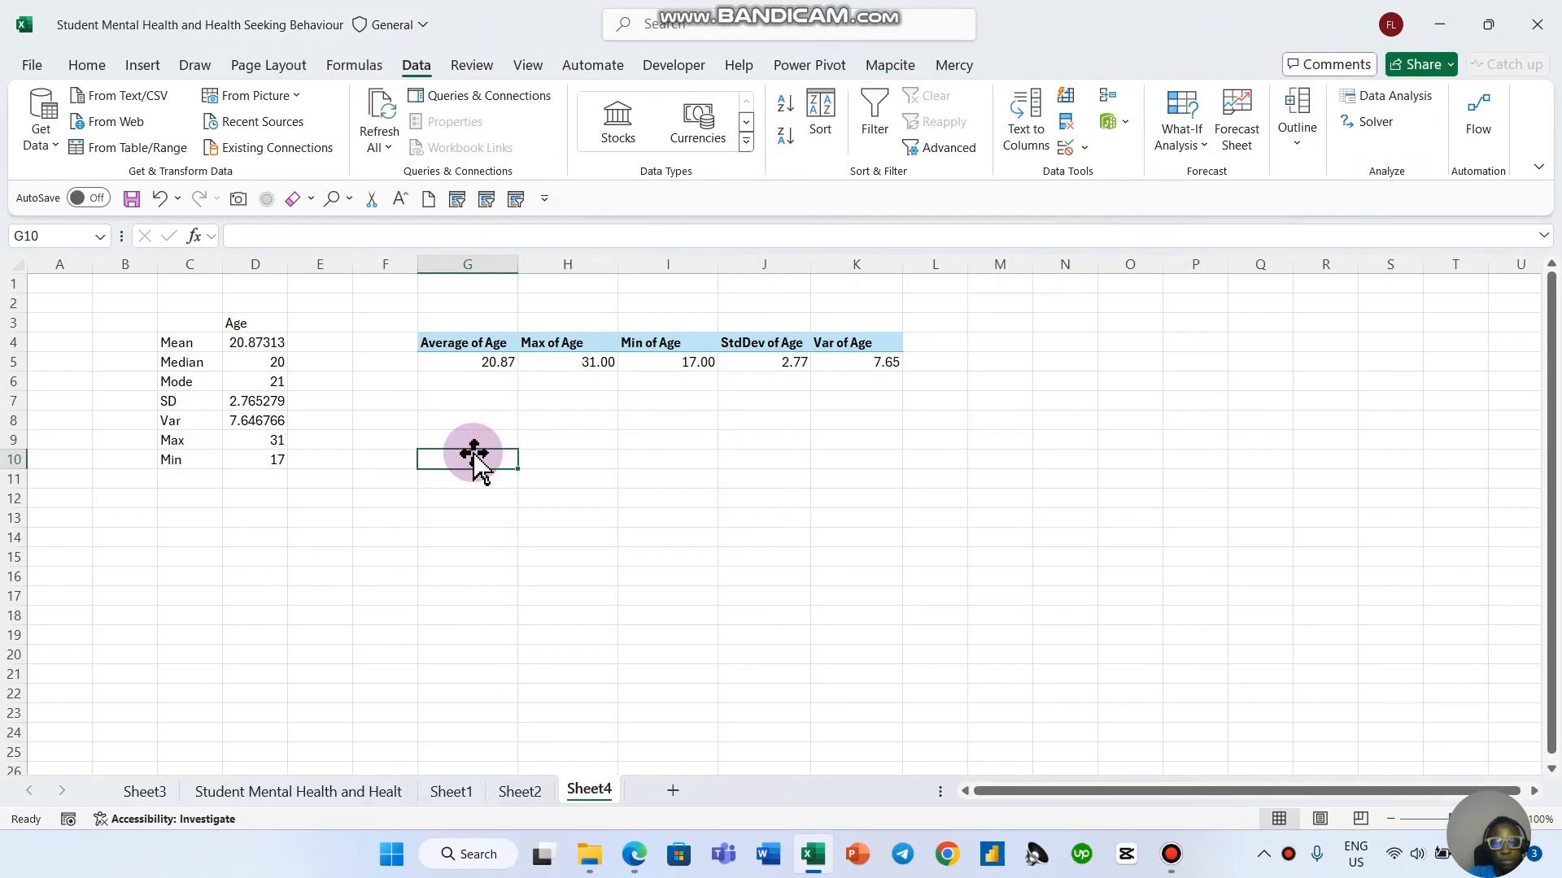
left_click(1391, 101)
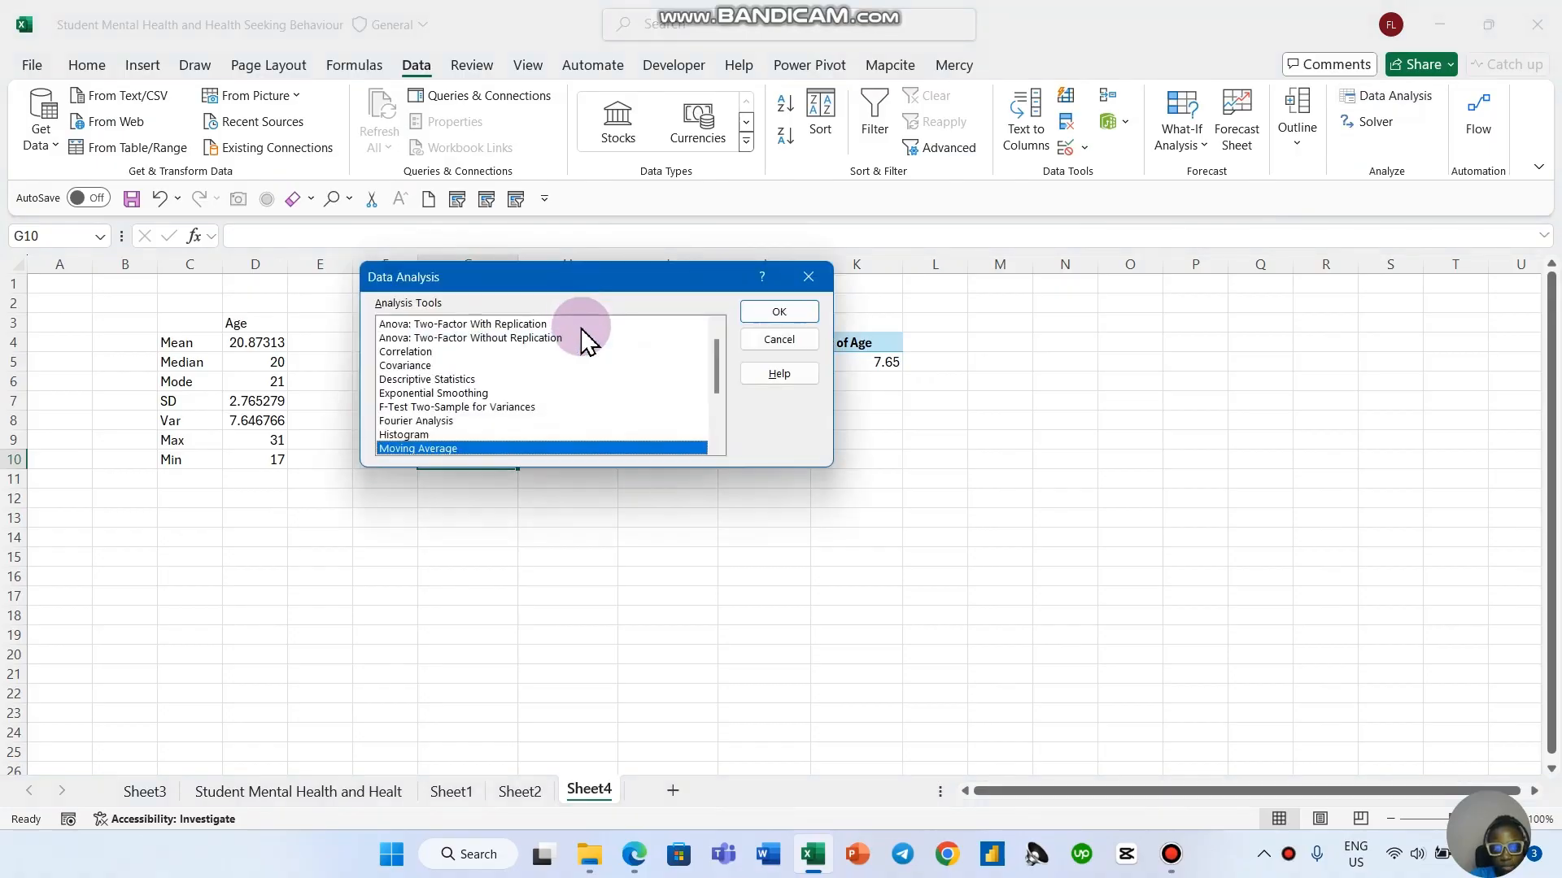
scroll(637, 407, "down", 3)
scroll(642, 411, "up", 3)
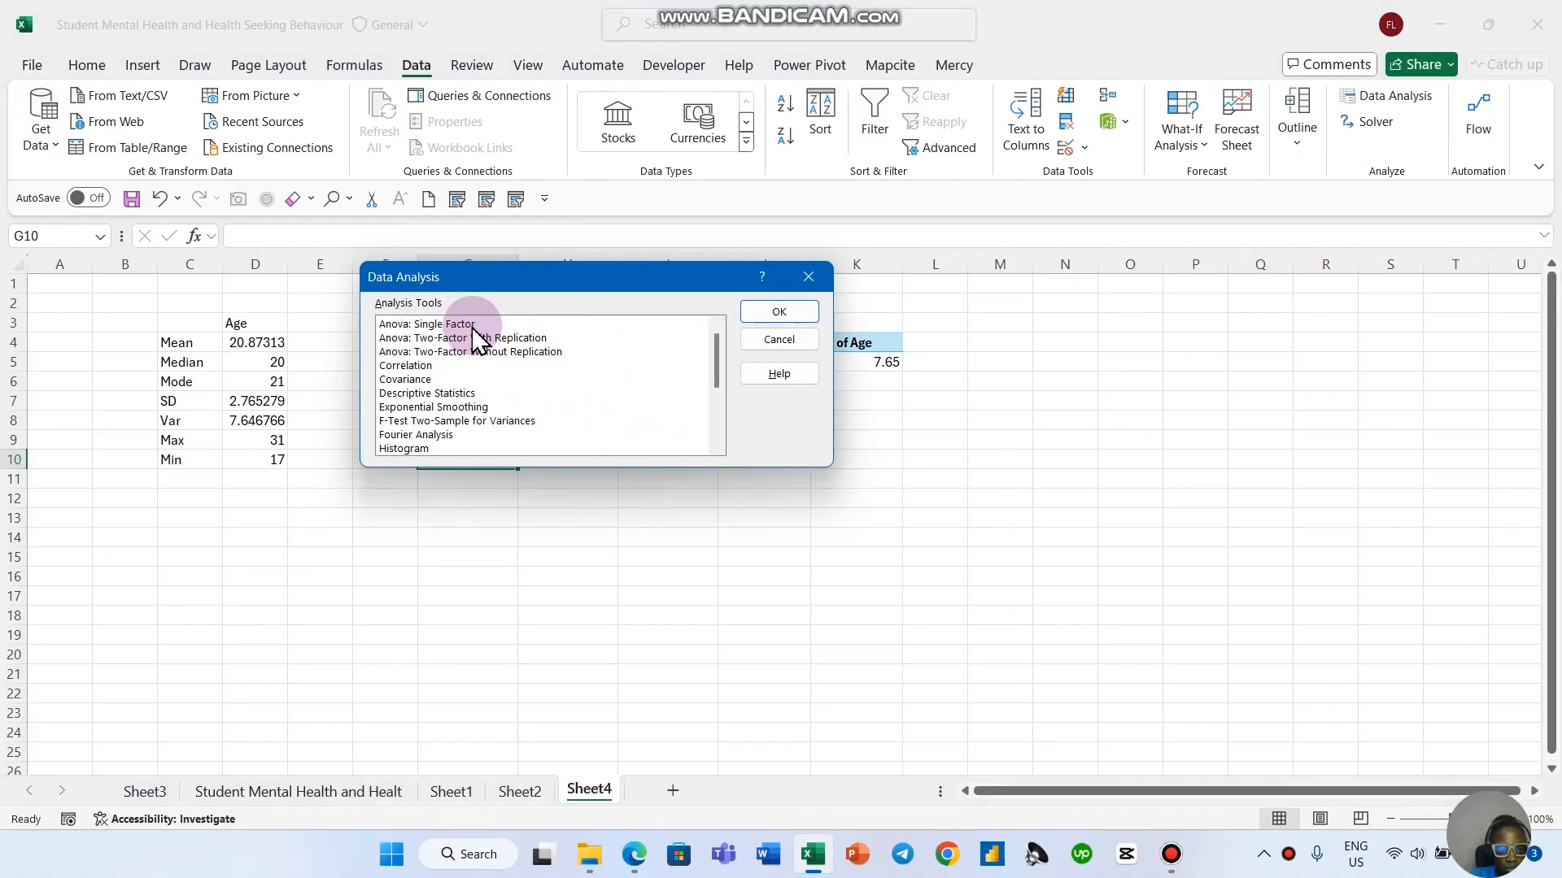
left_click(426, 395)
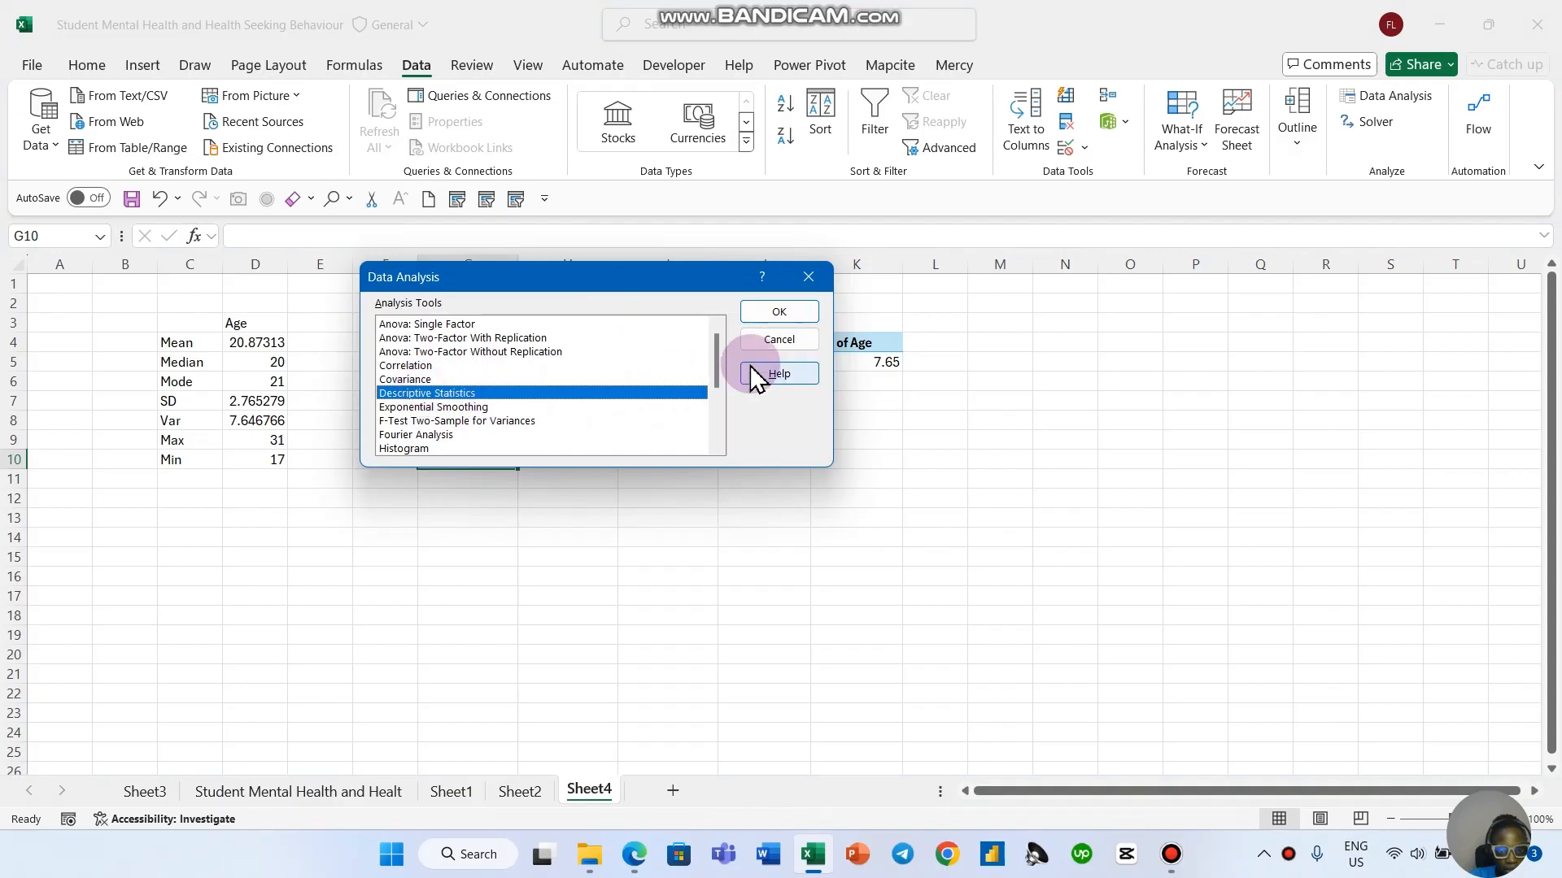
left_click(758, 310)
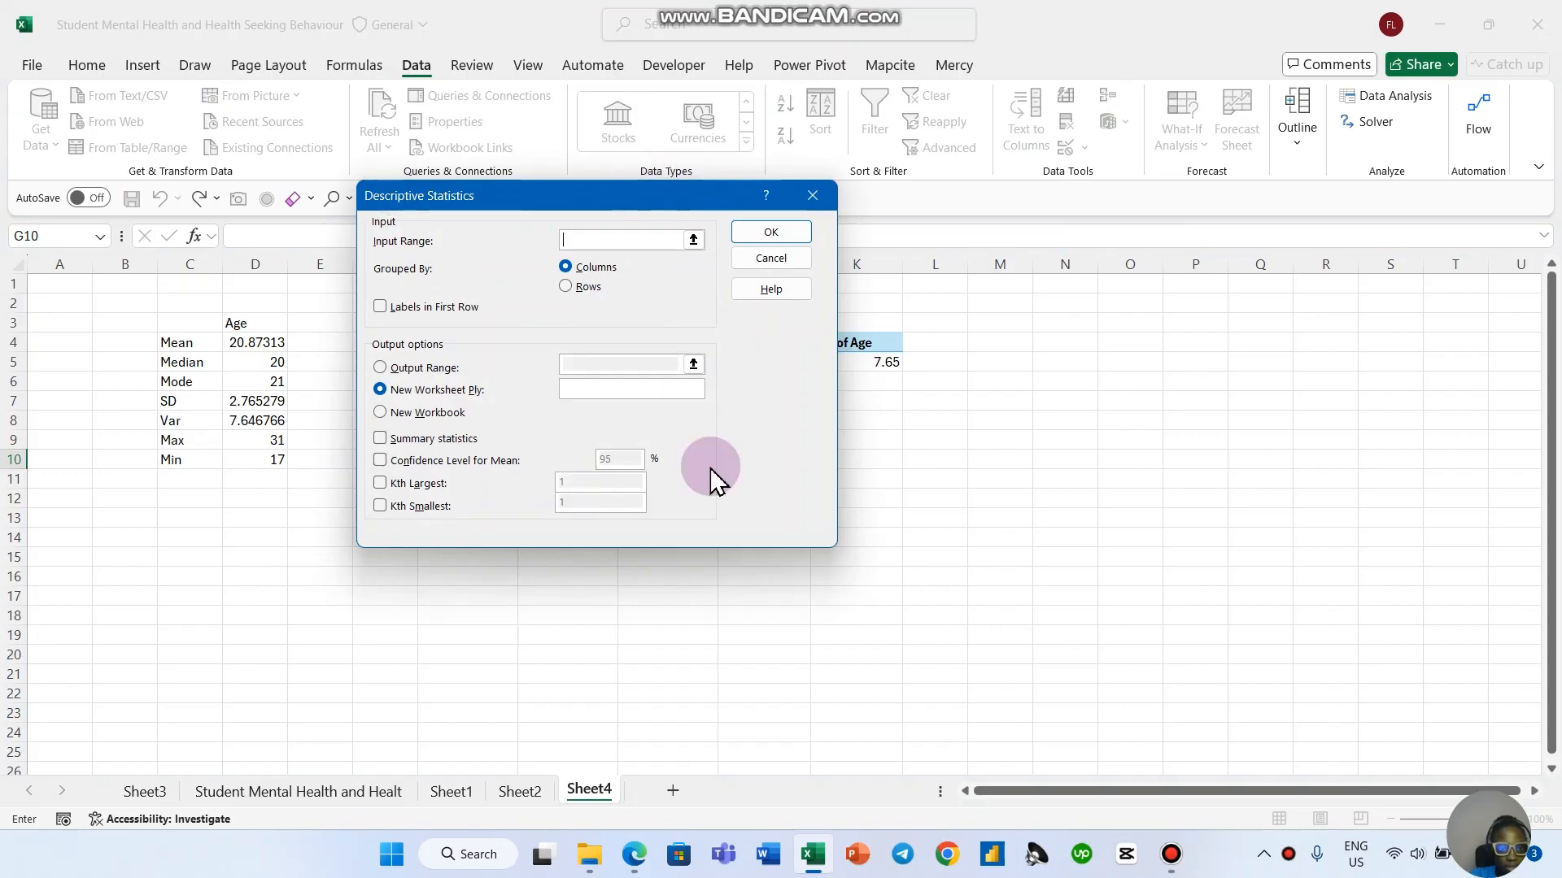
Step: Set the input range to the Age values E2:E269 on the Student Mental Health data sheet, without the header
left_click_drag(481, 199, 1040, 287)
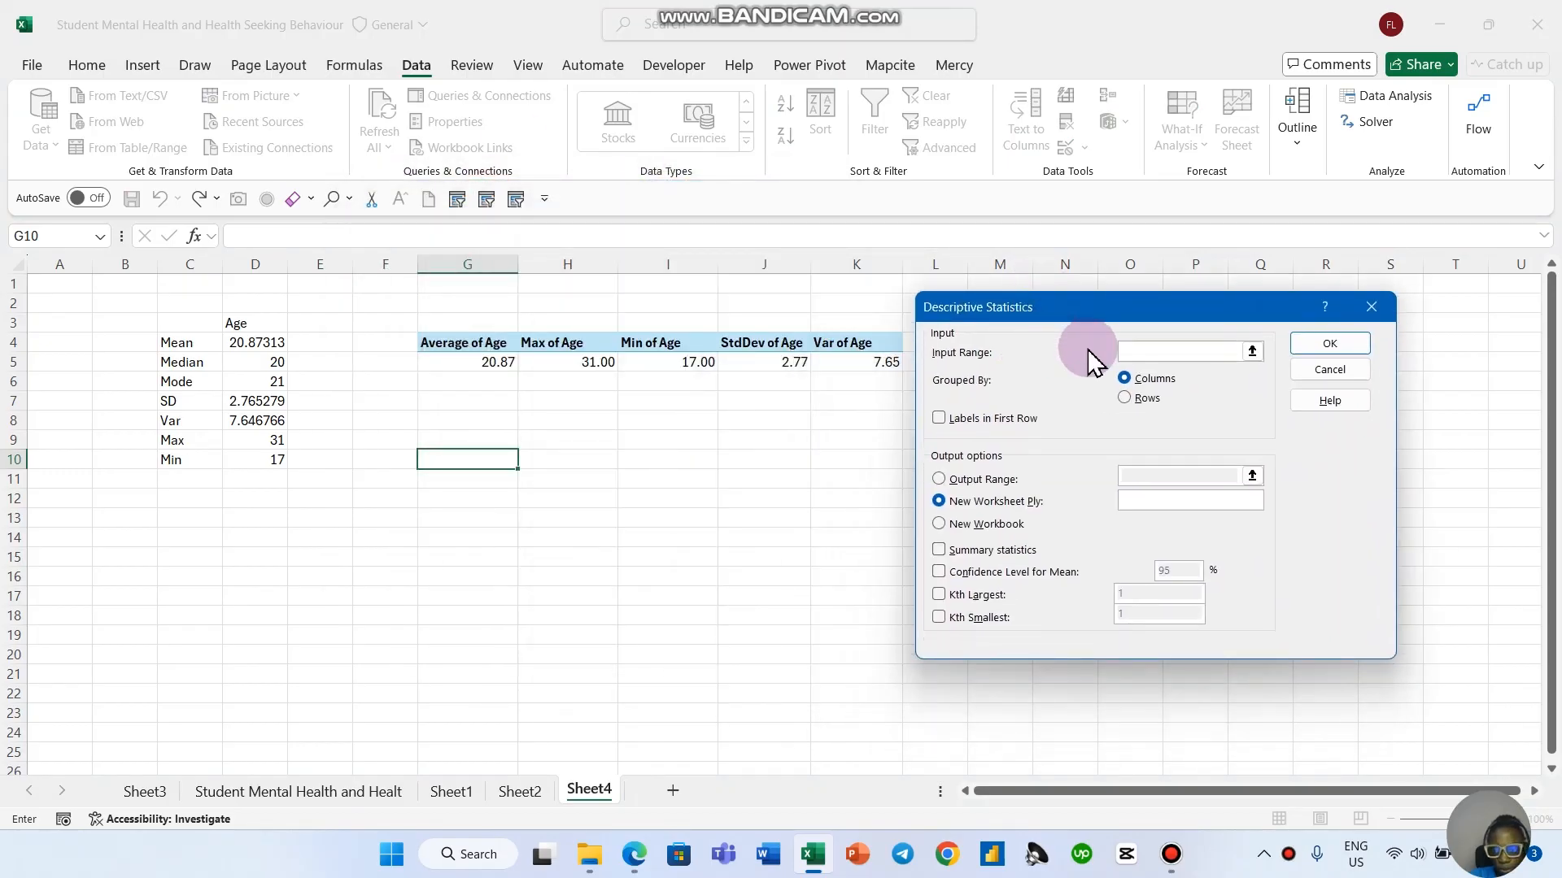
left_click(1136, 351)
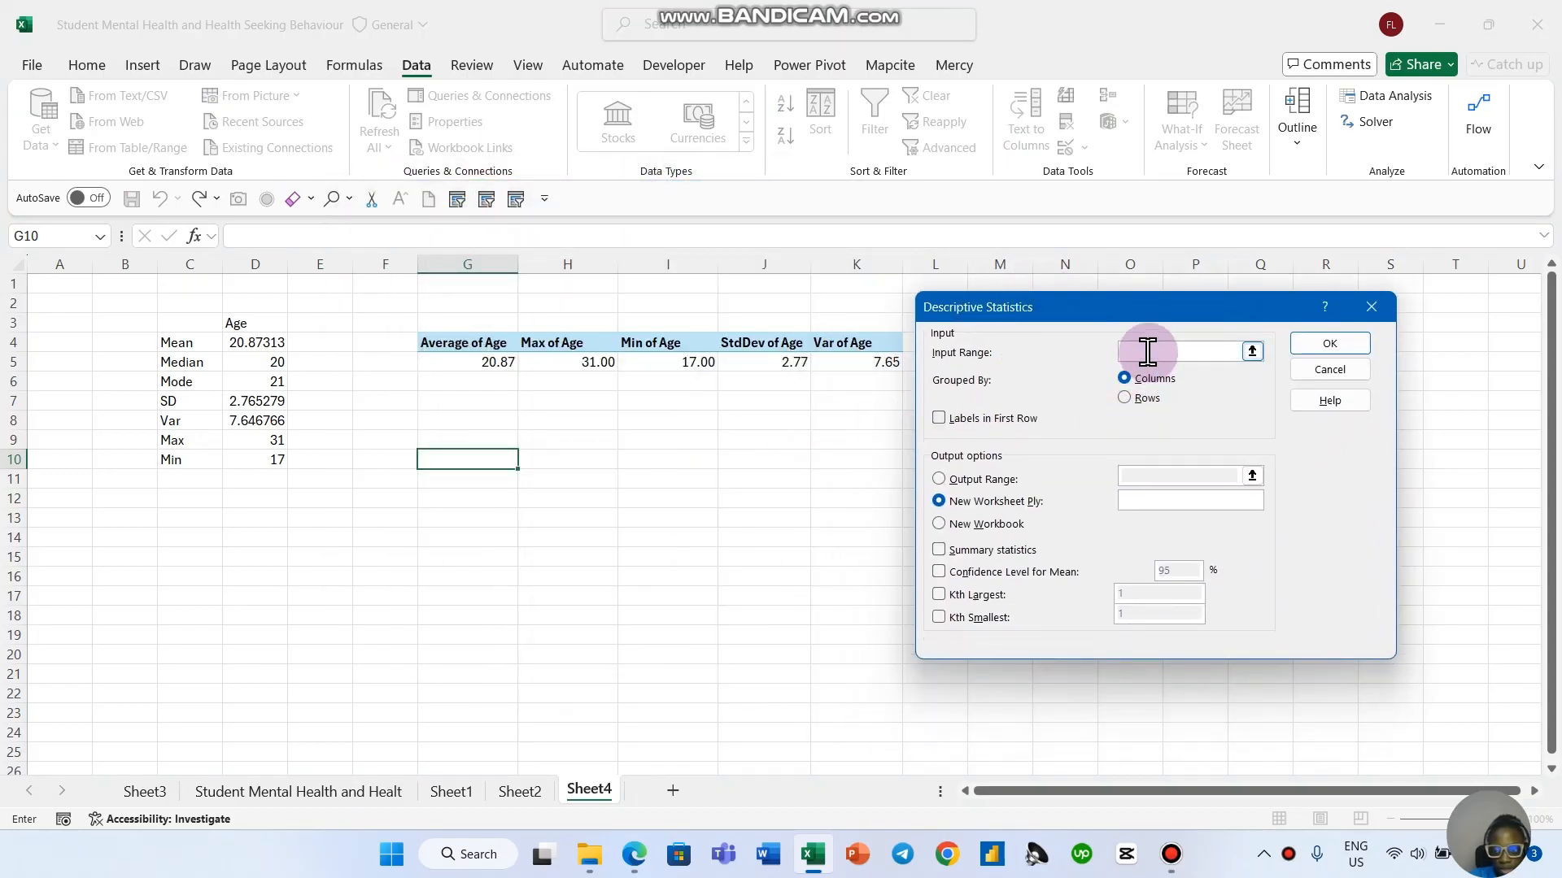
left_click(362, 790)
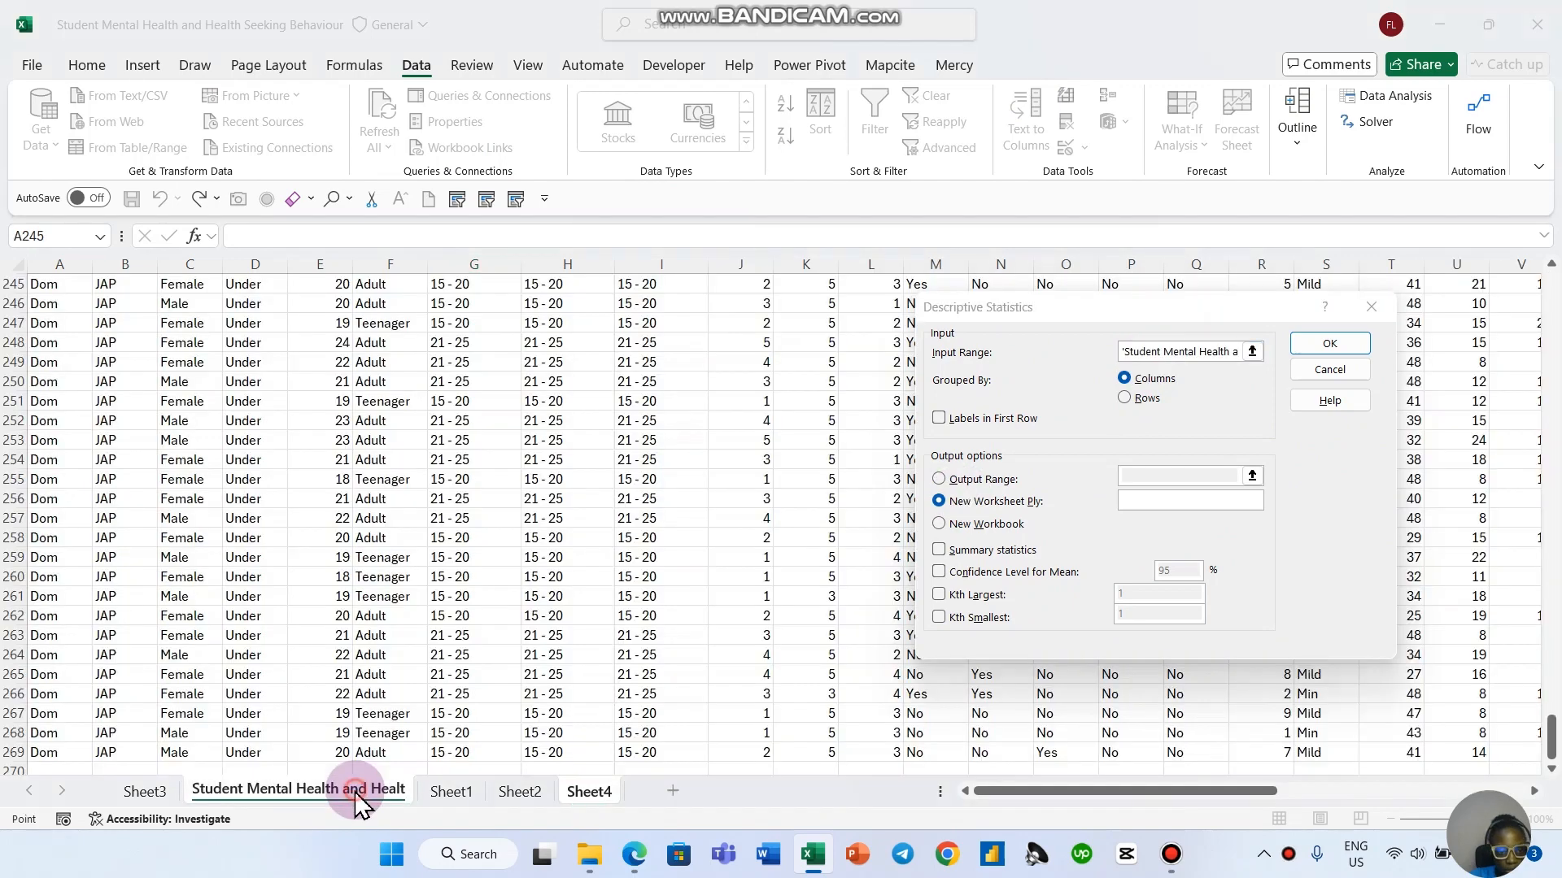
left_click(275, 479)
scroll(301, 422, "up", 6)
left_click(324, 366)
key("ctrl+Up")
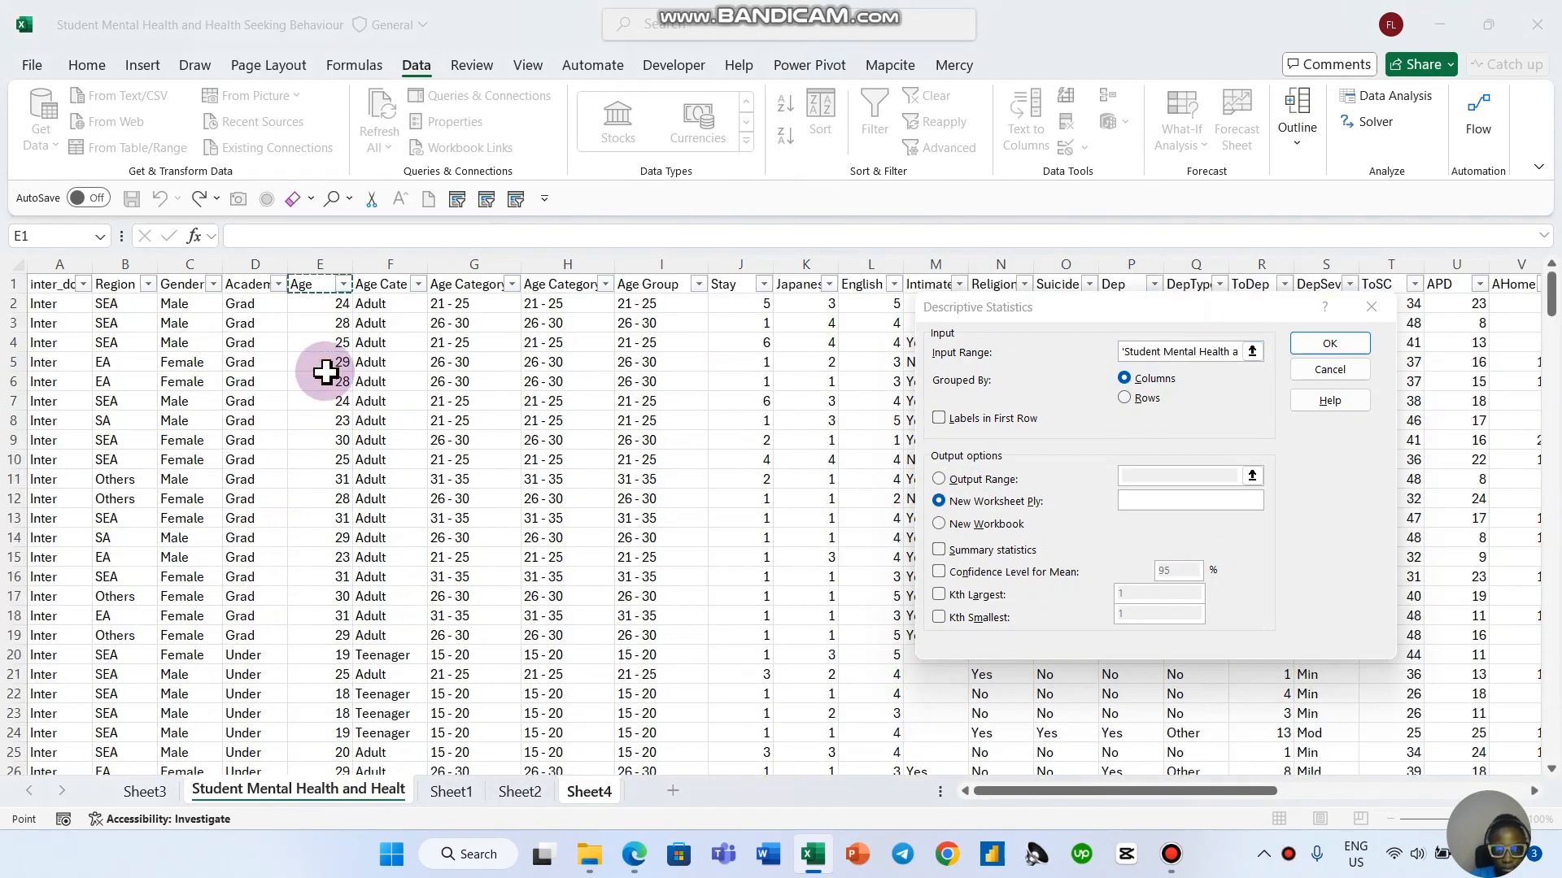
key("ctrl+shift+Down")
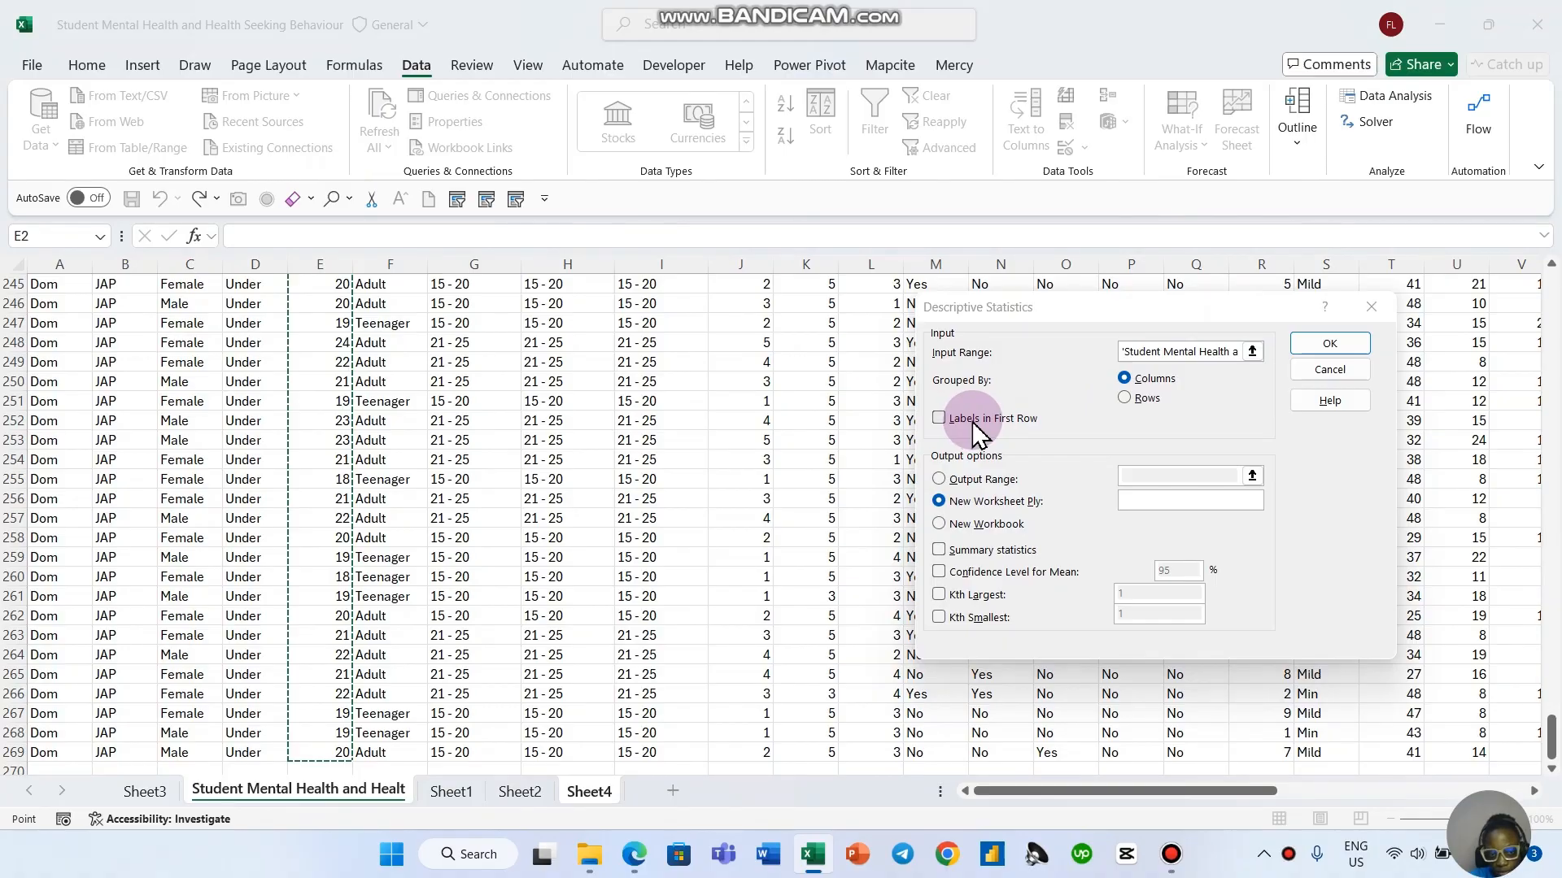
scroll(453, 404, "up", 20)
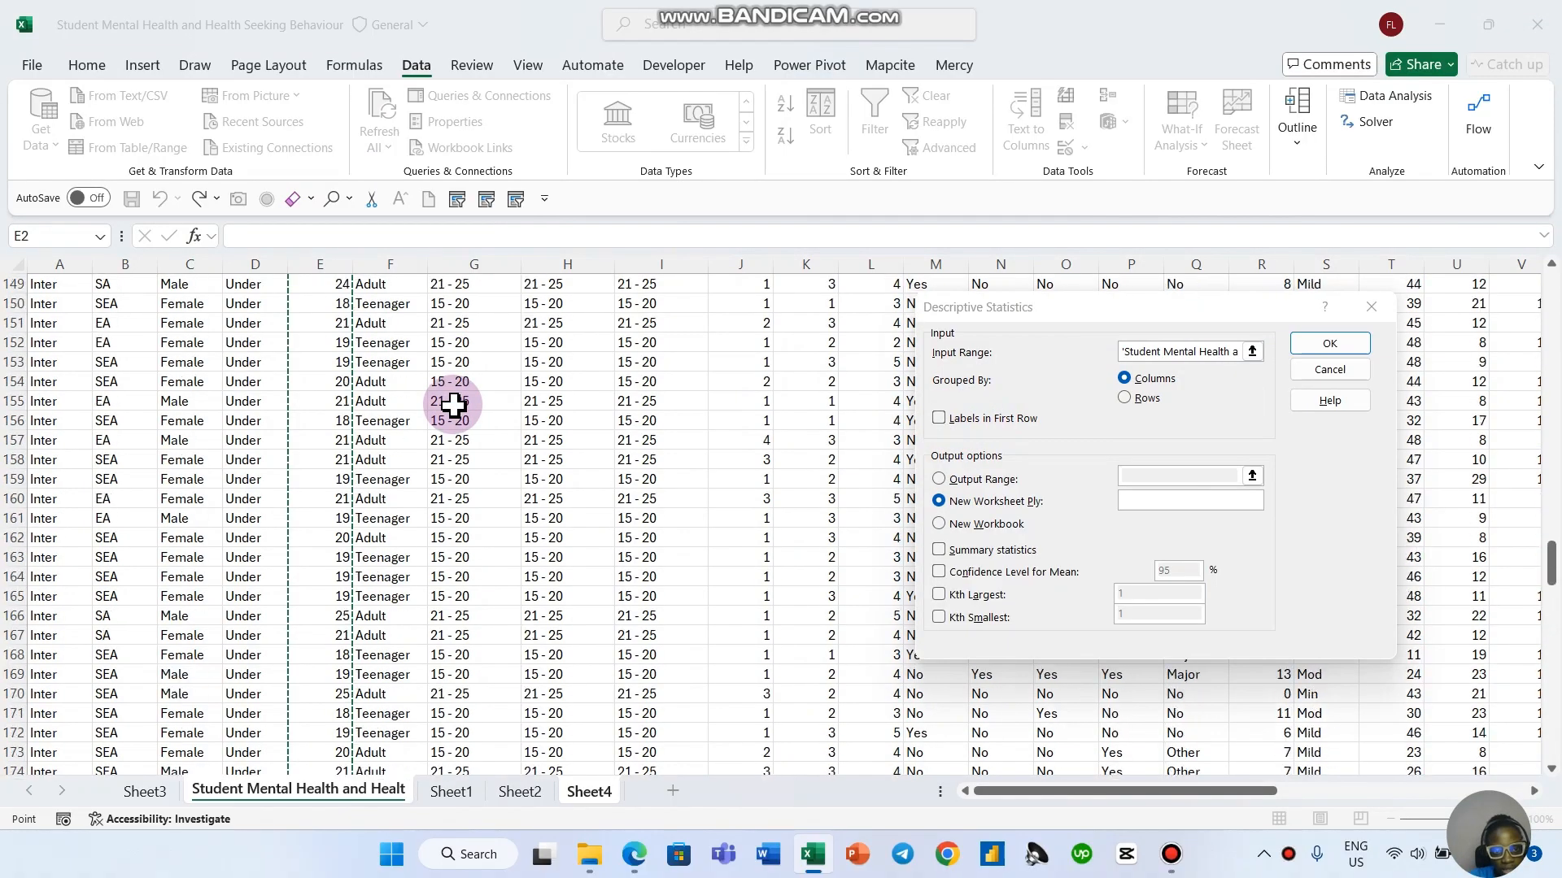
scroll(453, 405, "up", 20)
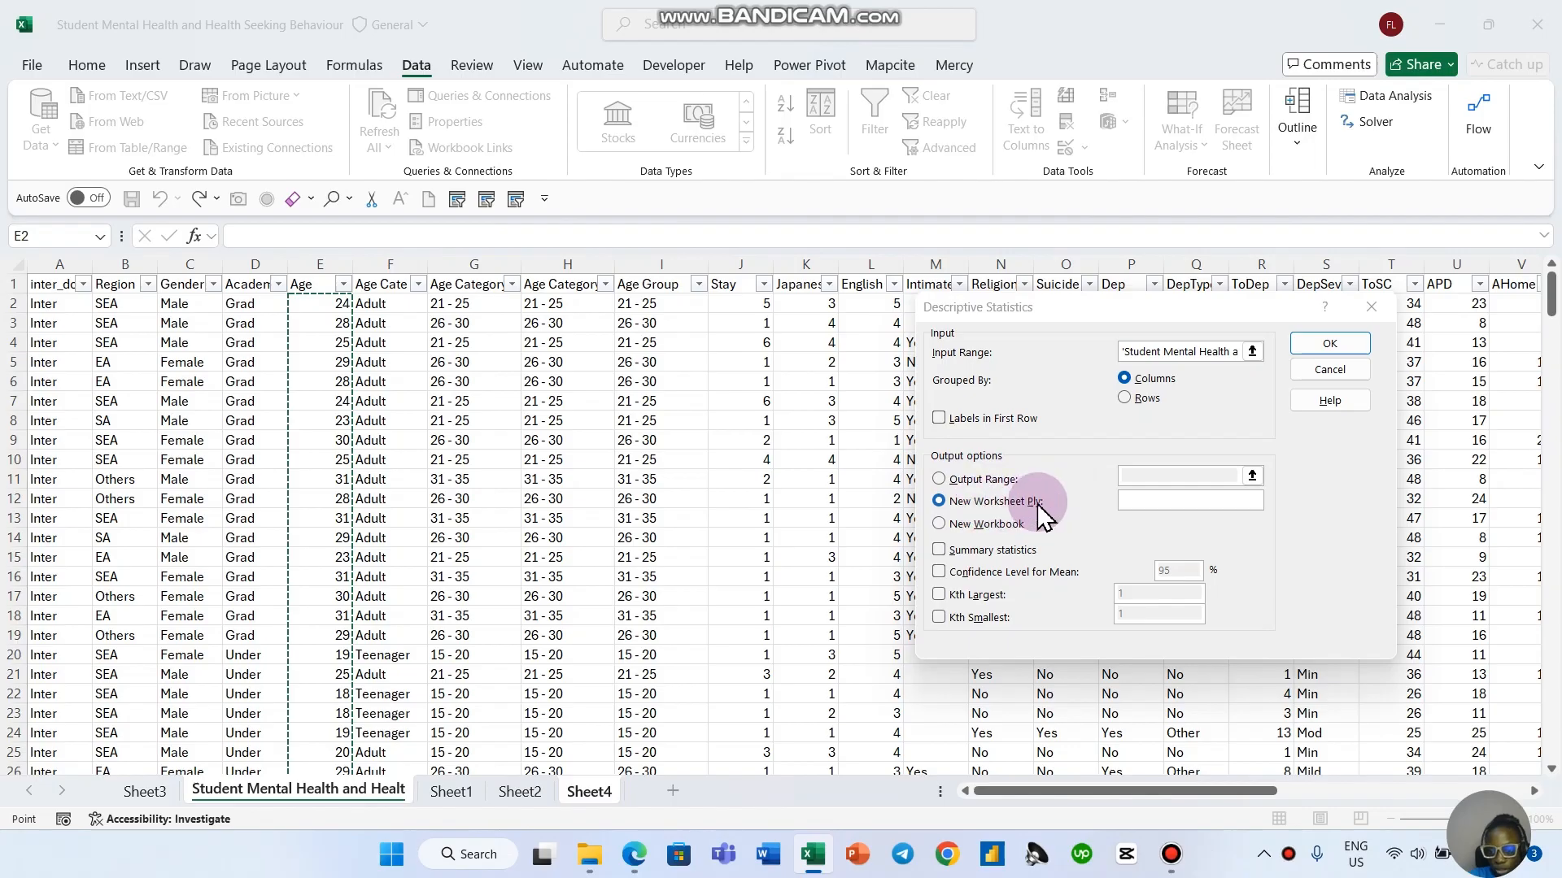
Step: Set the output range to G10 on Sheet4, include summary statistics, and generate the descriptive statistics table
left_click(943, 481)
left_click(1166, 471)
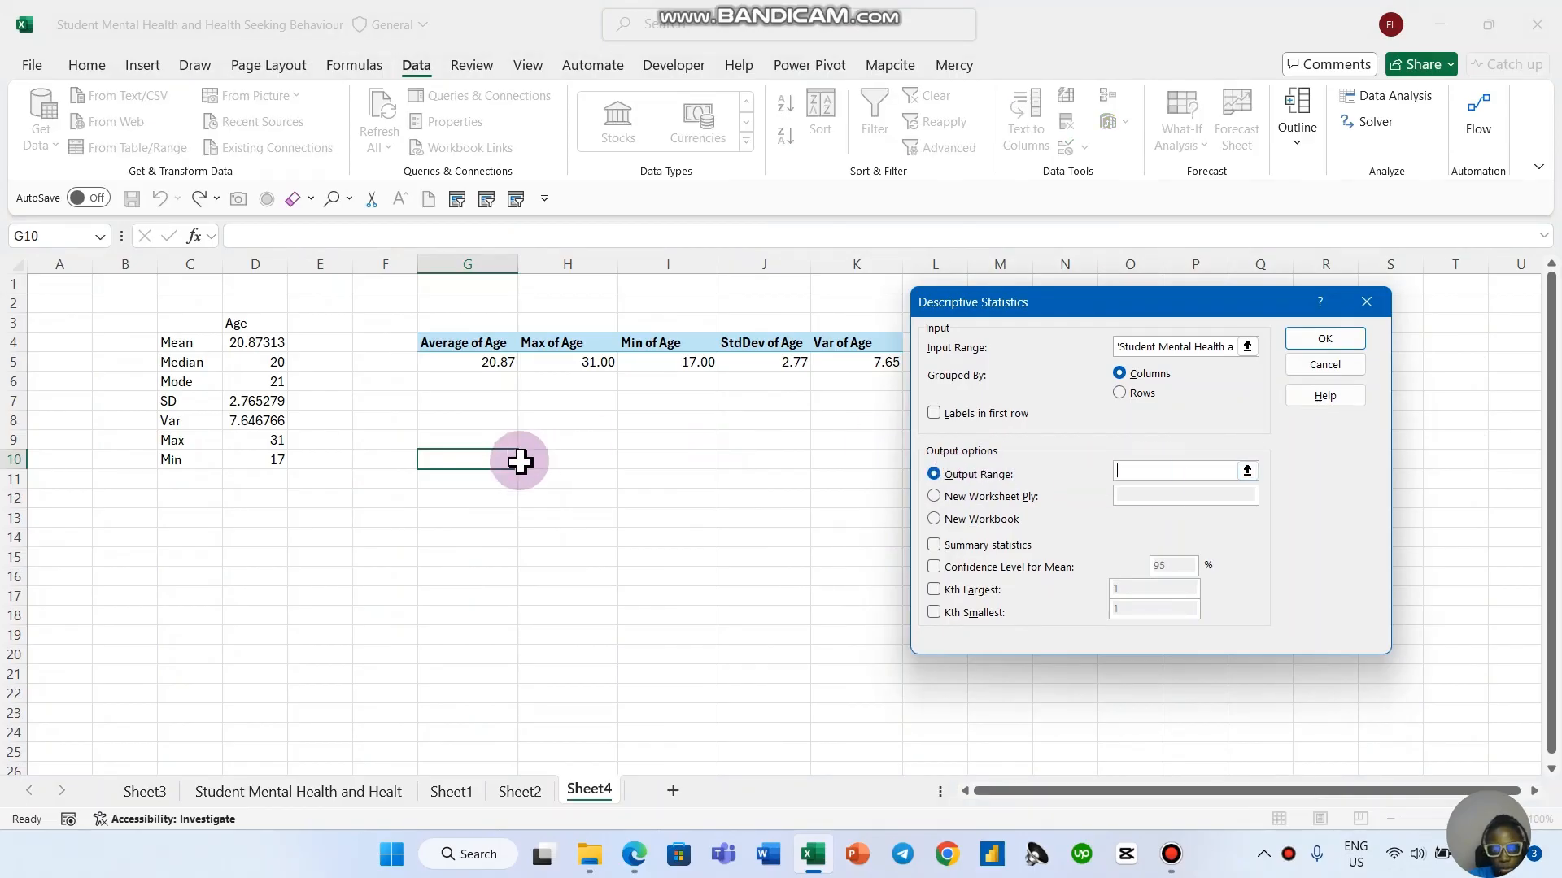
left_click(481, 467)
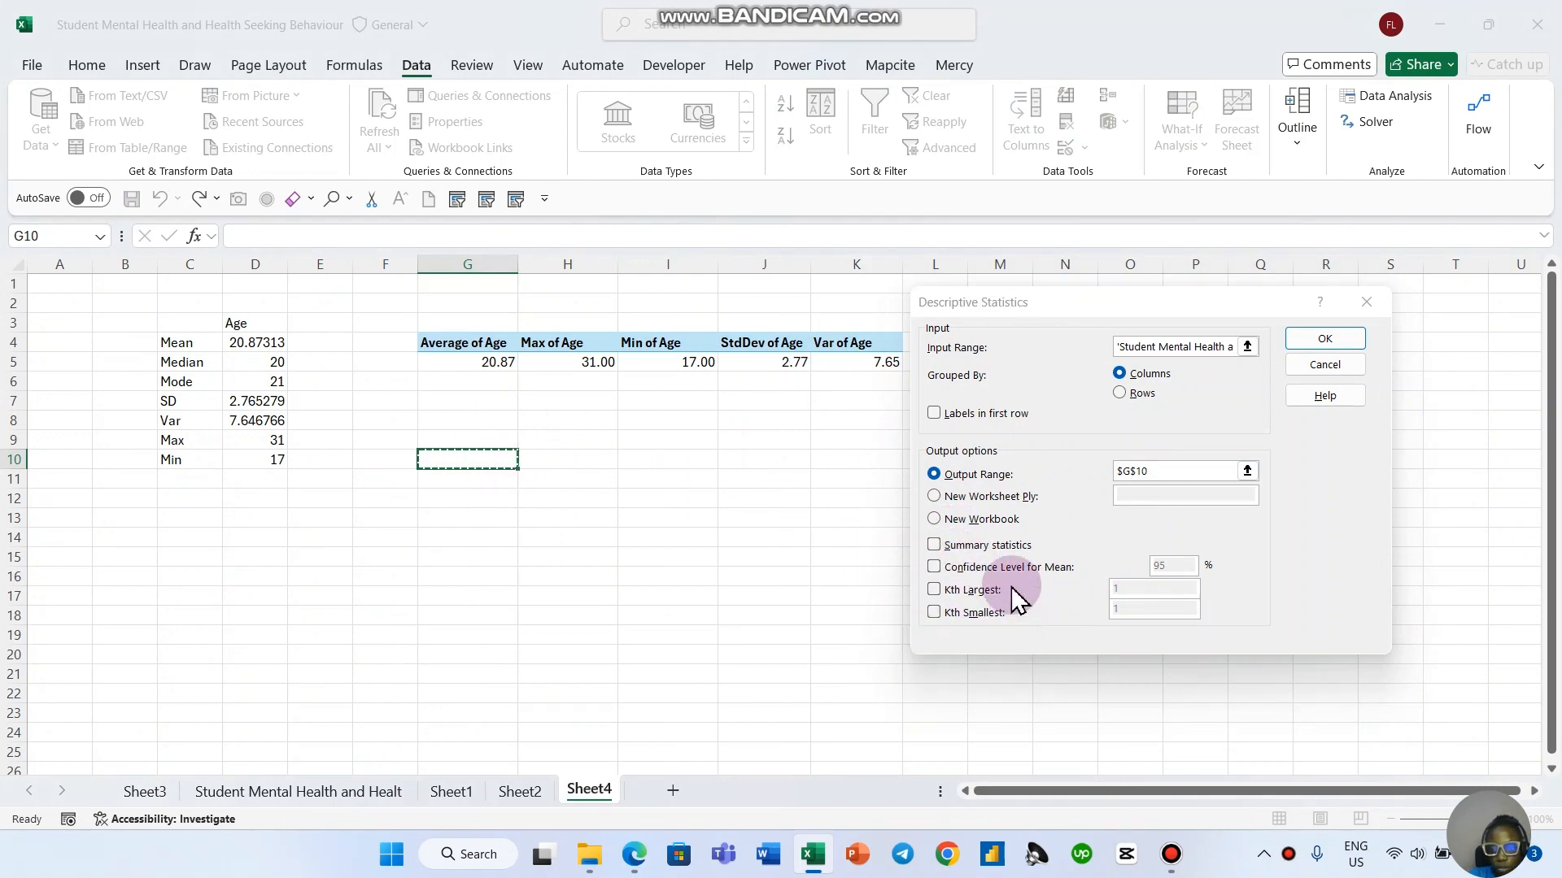
left_click(933, 545)
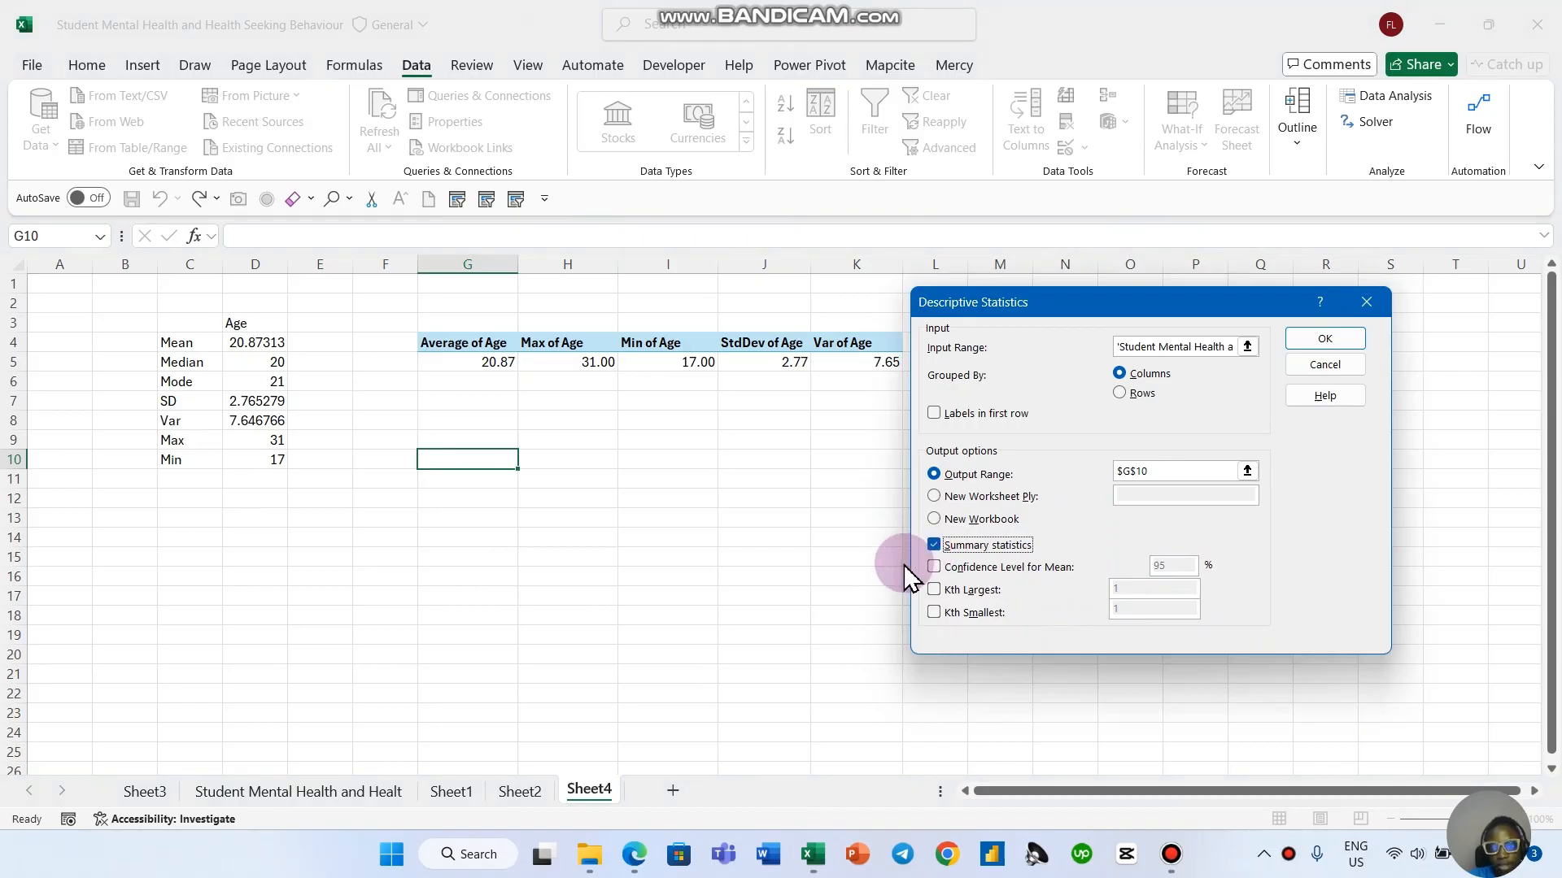
left_click(1331, 333)
scroll(785, 523, "down", 1)
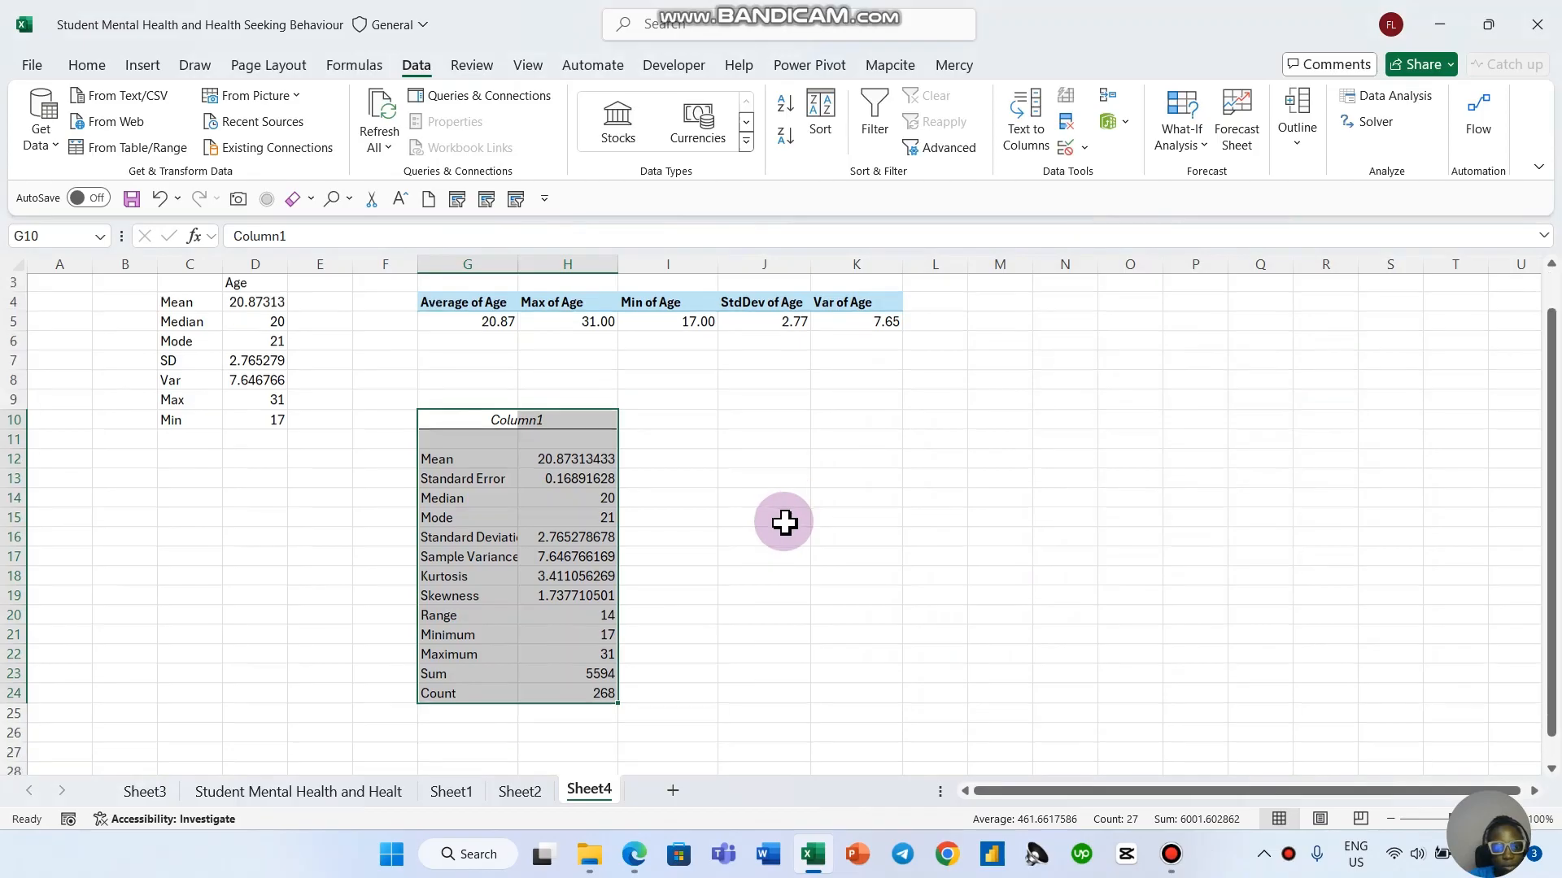
scroll(785, 523, "up", 1)
left_click(781, 520)
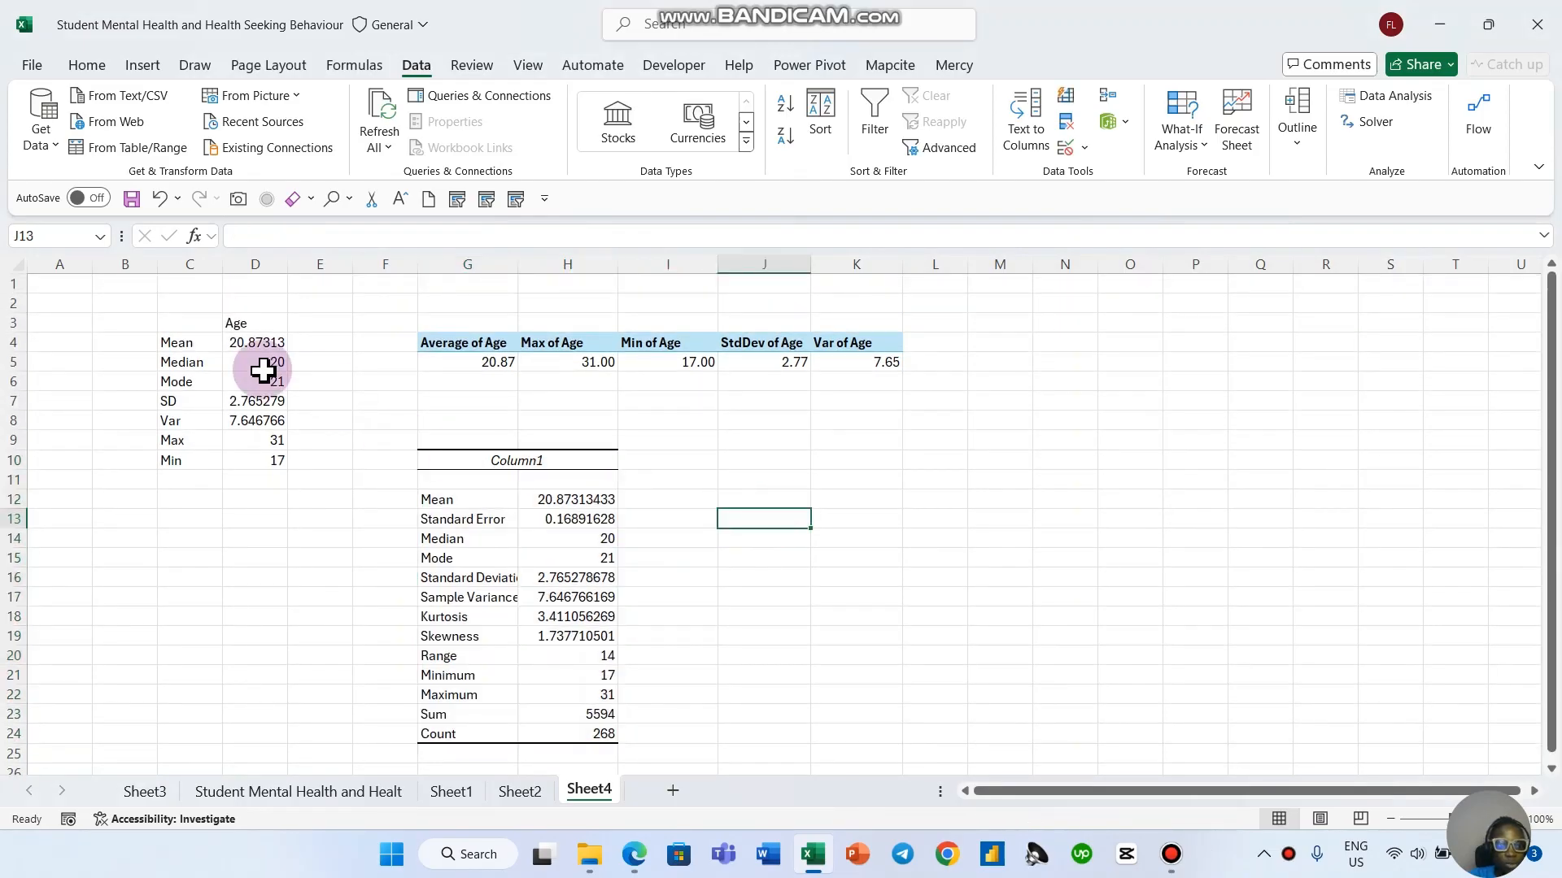
Step: Widen column G on Sheet4 to fit the row labels of the descriptive statistics table
left_click(244, 324)
left_click(611, 501)
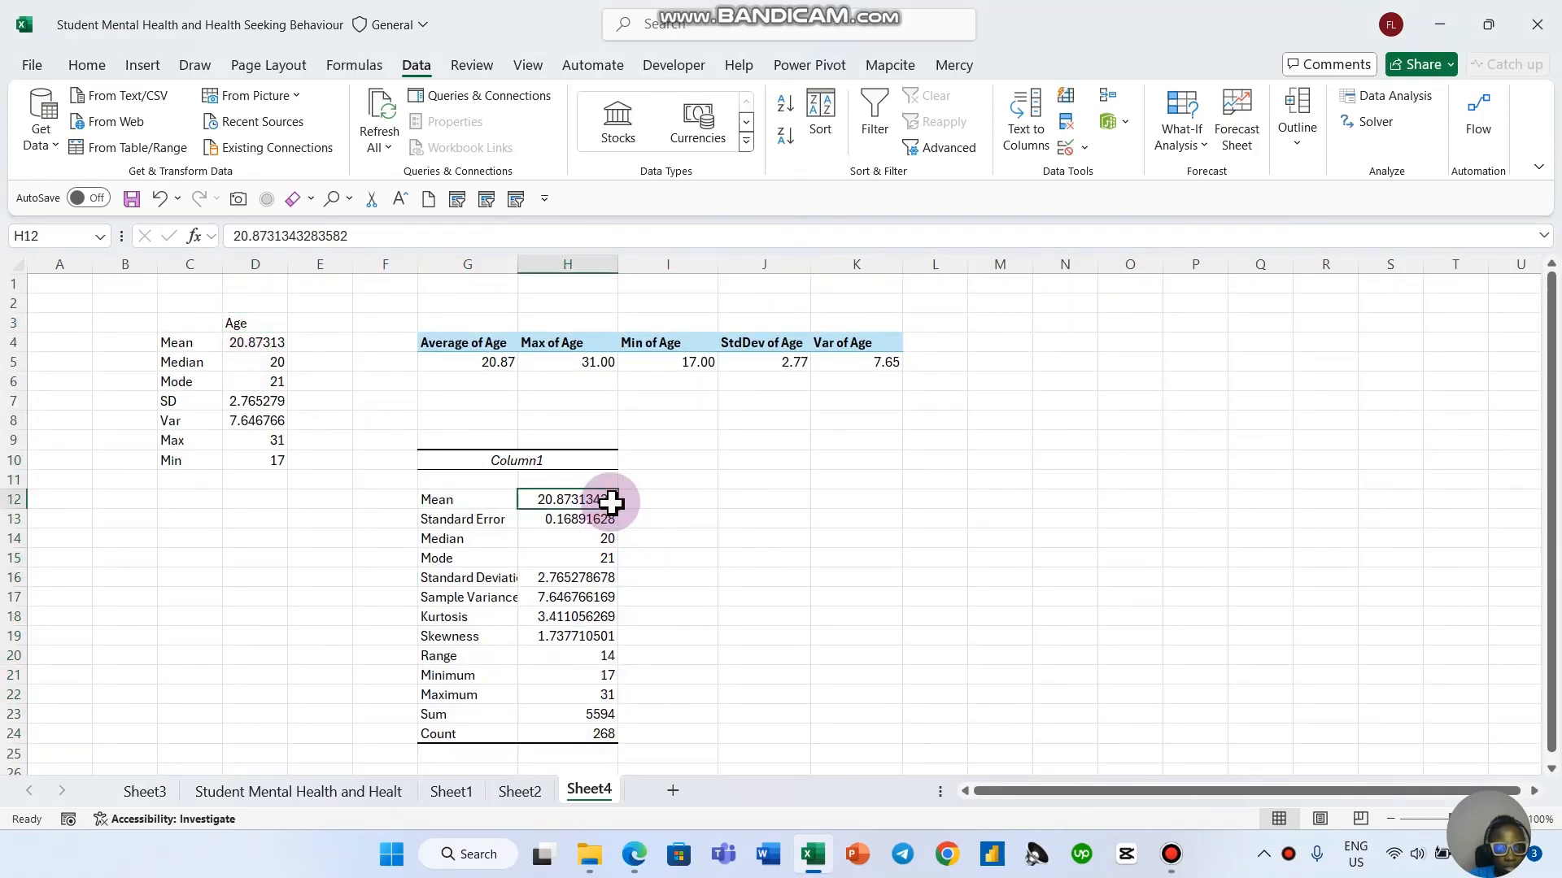
left_click(611, 537)
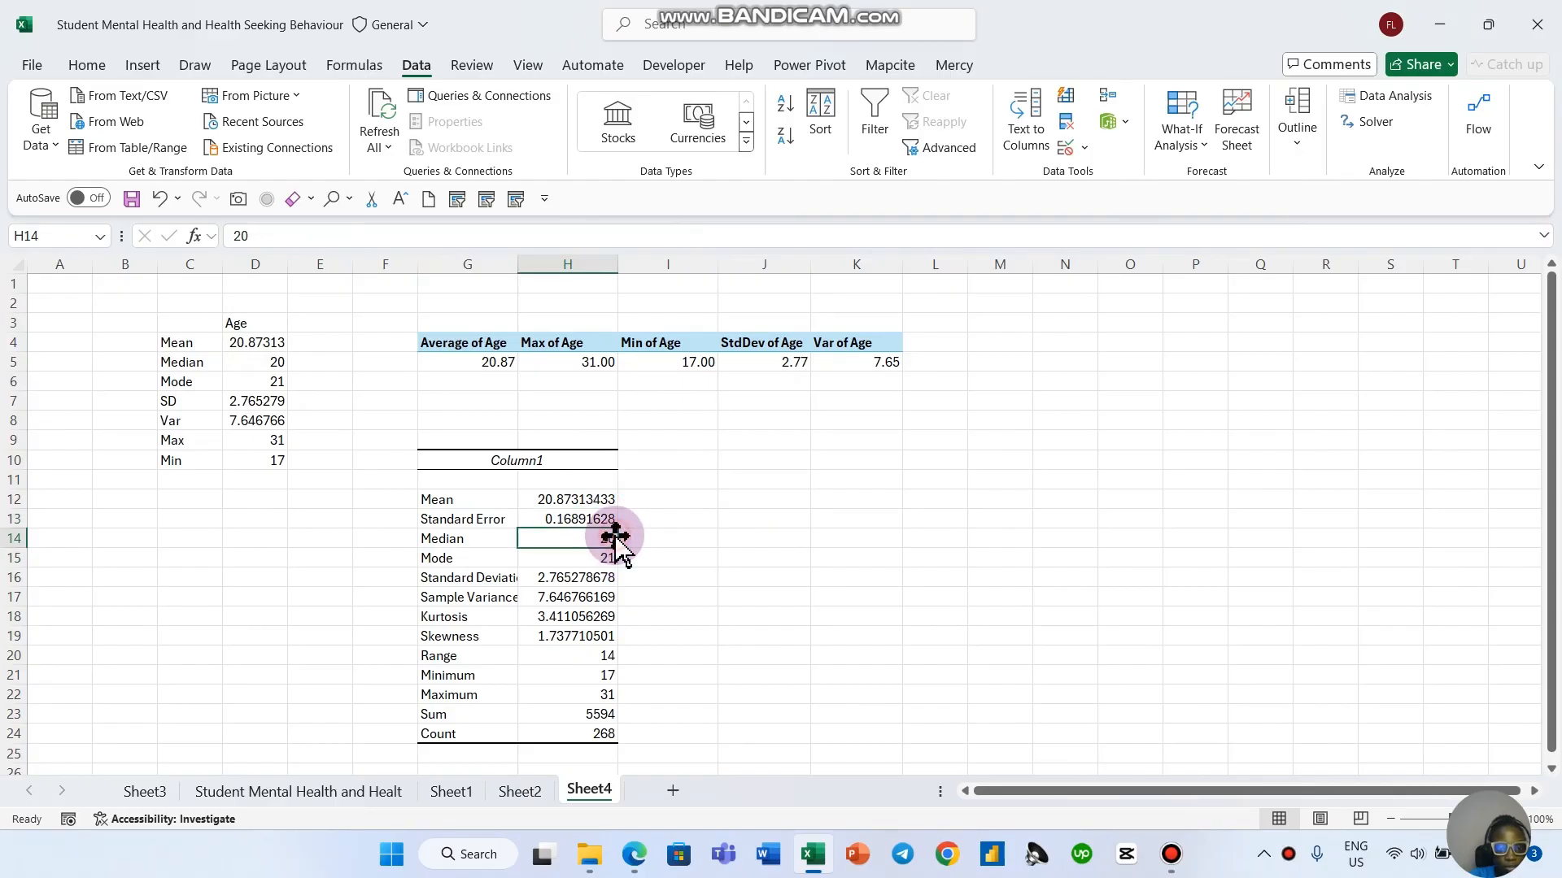
left_click(565, 560)
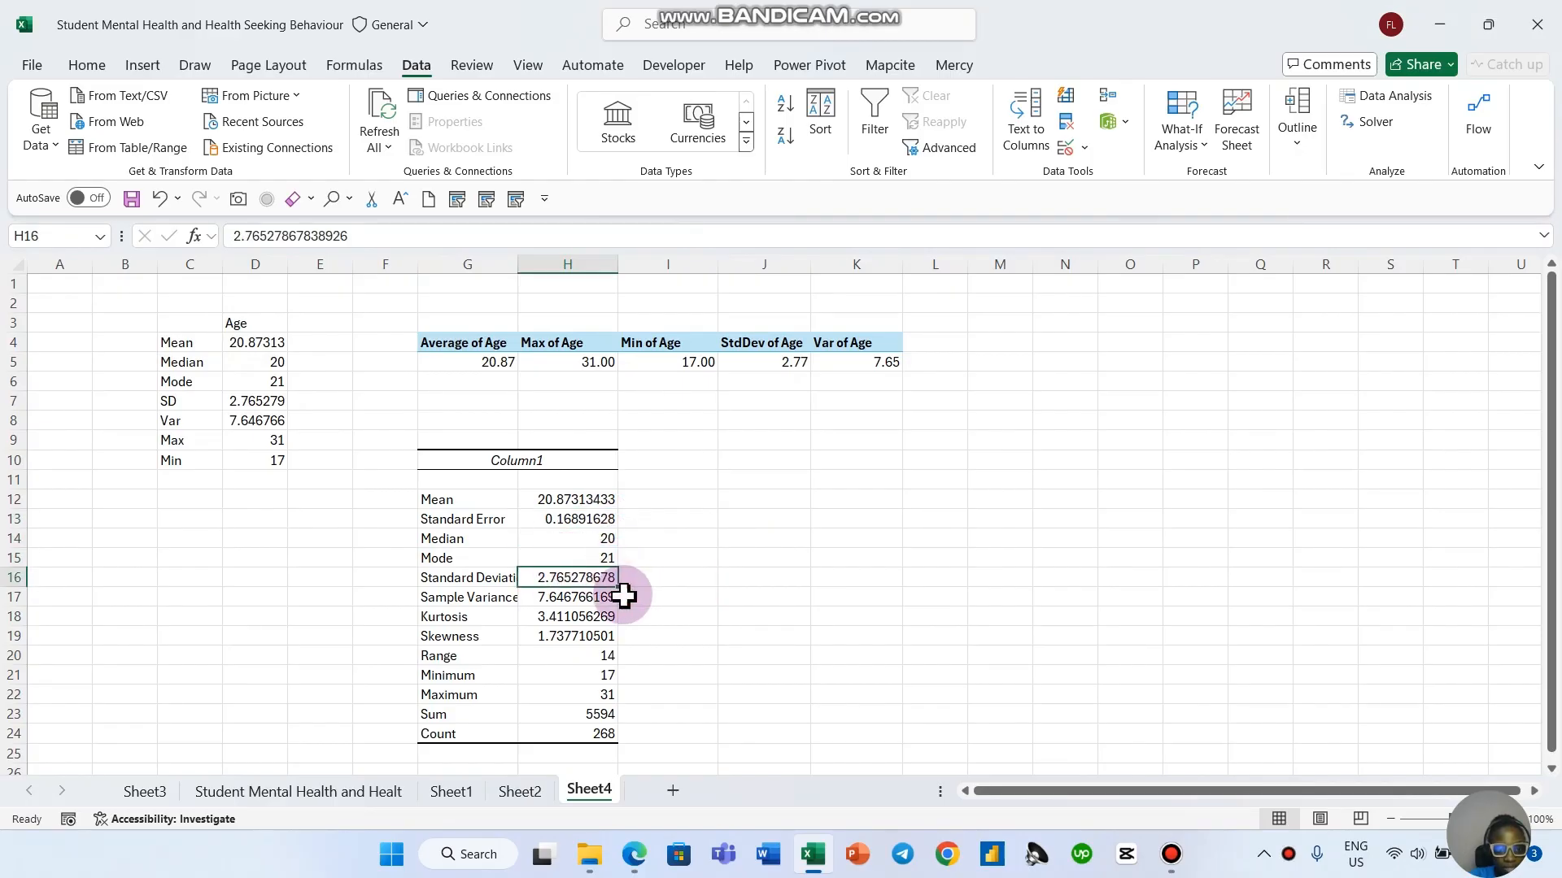
left_click_drag(518, 266, 580, 275)
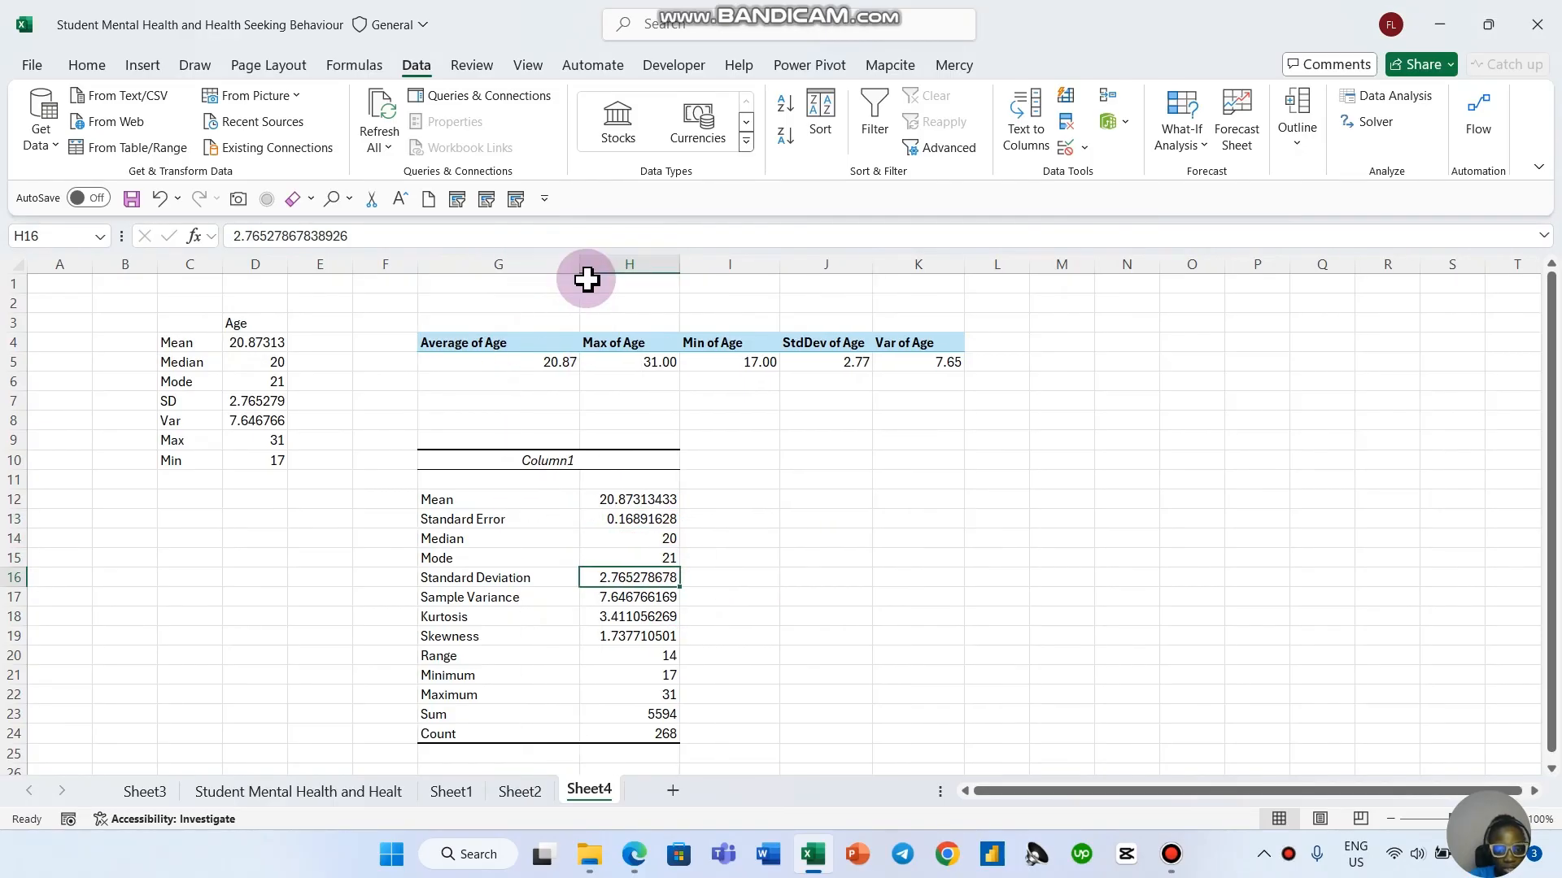
Step: Review the kurtosis, minimum and median rows of the descriptive statistics table
left_click(510, 621)
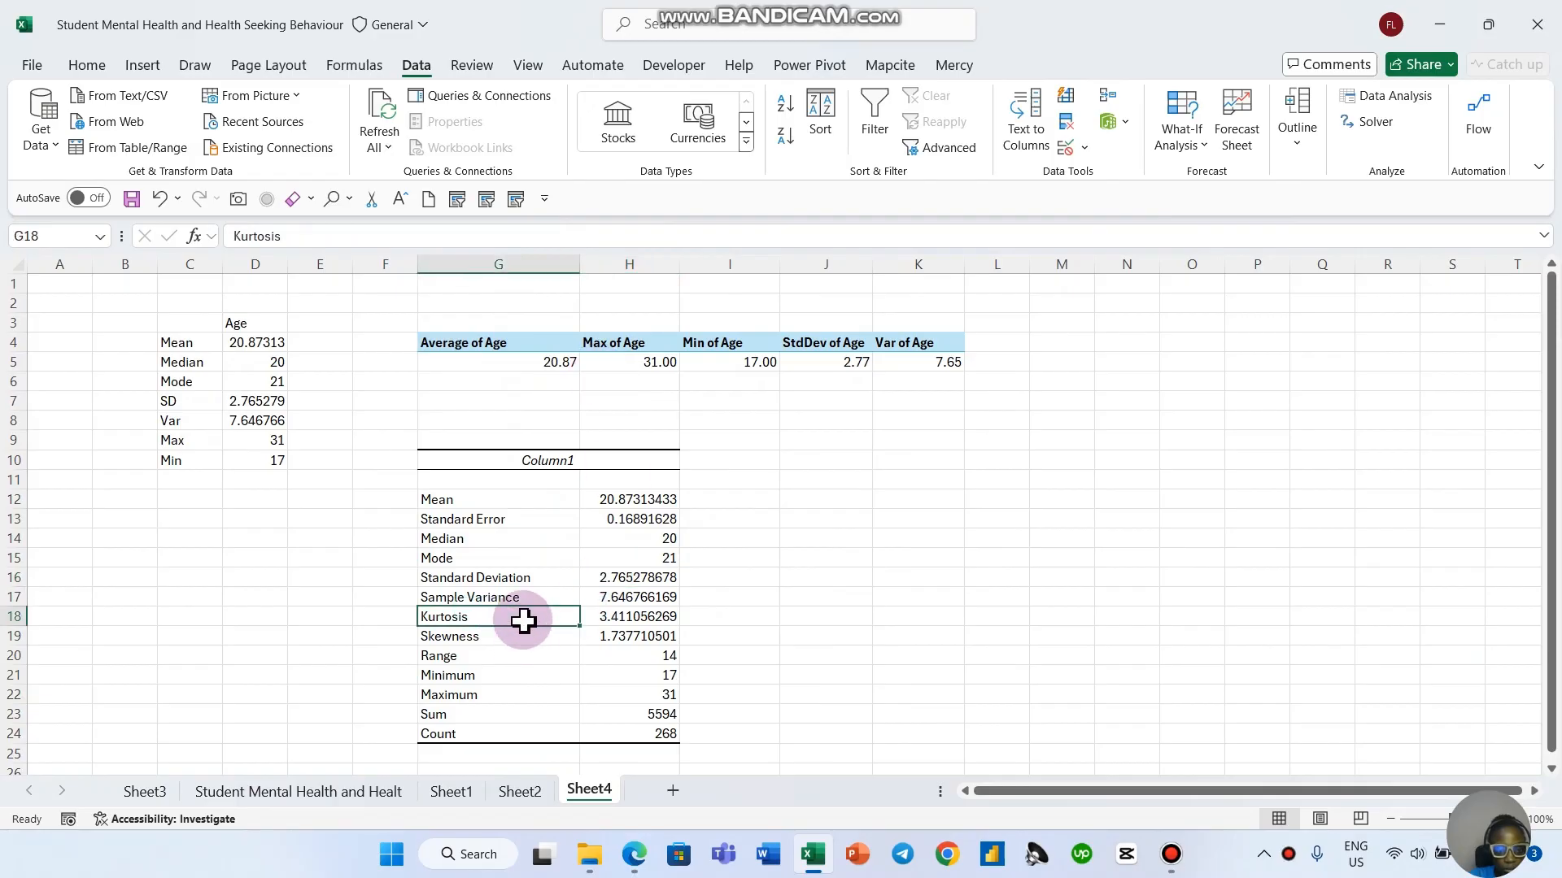
left_click(529, 674)
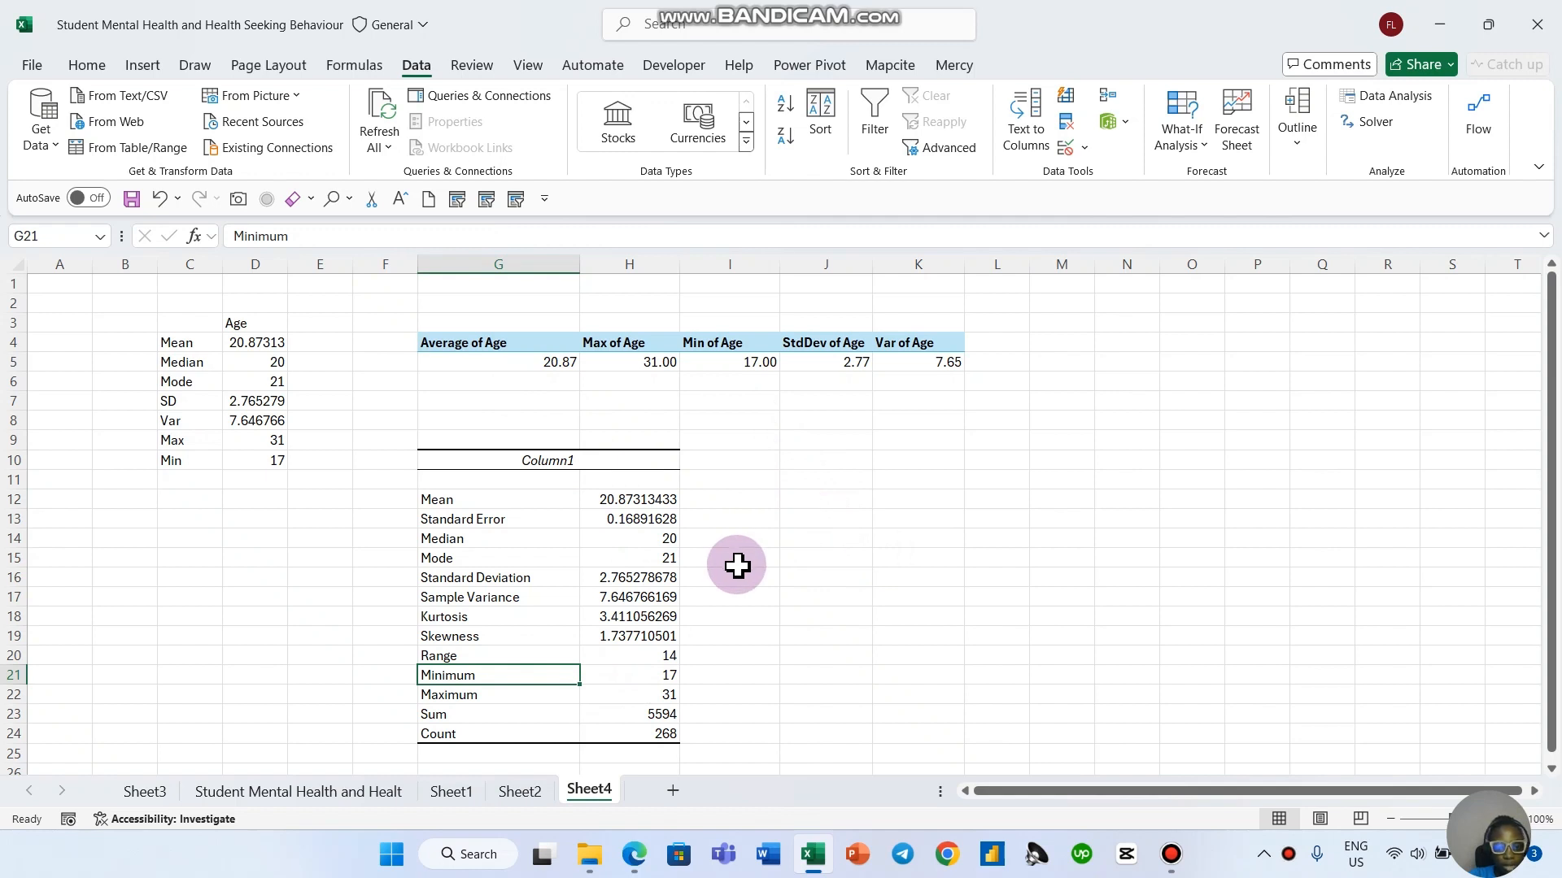
left_click(521, 538)
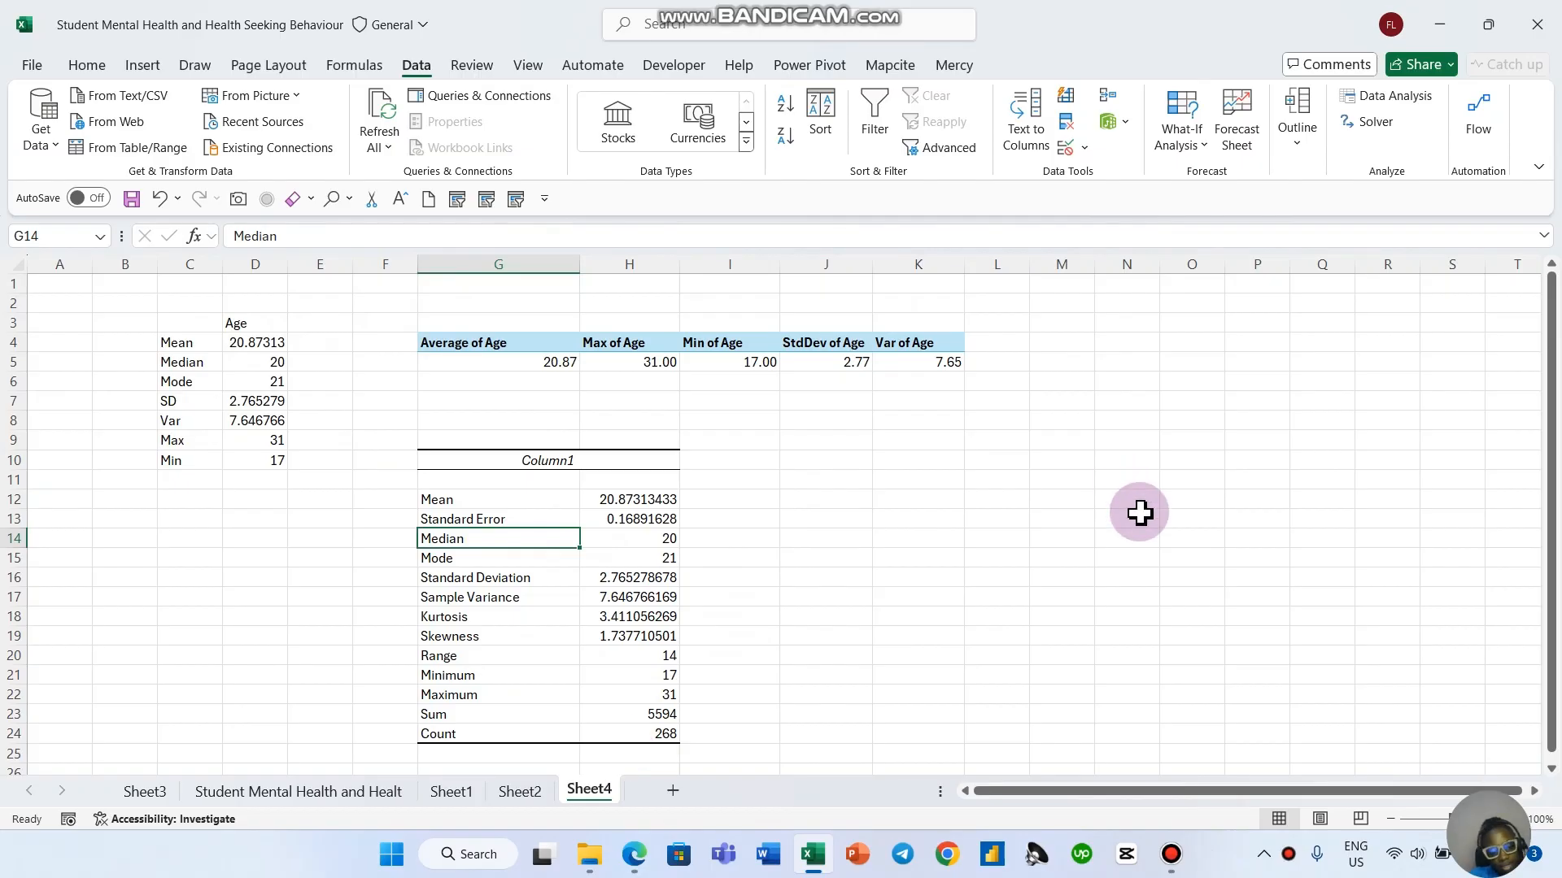
key("Right")
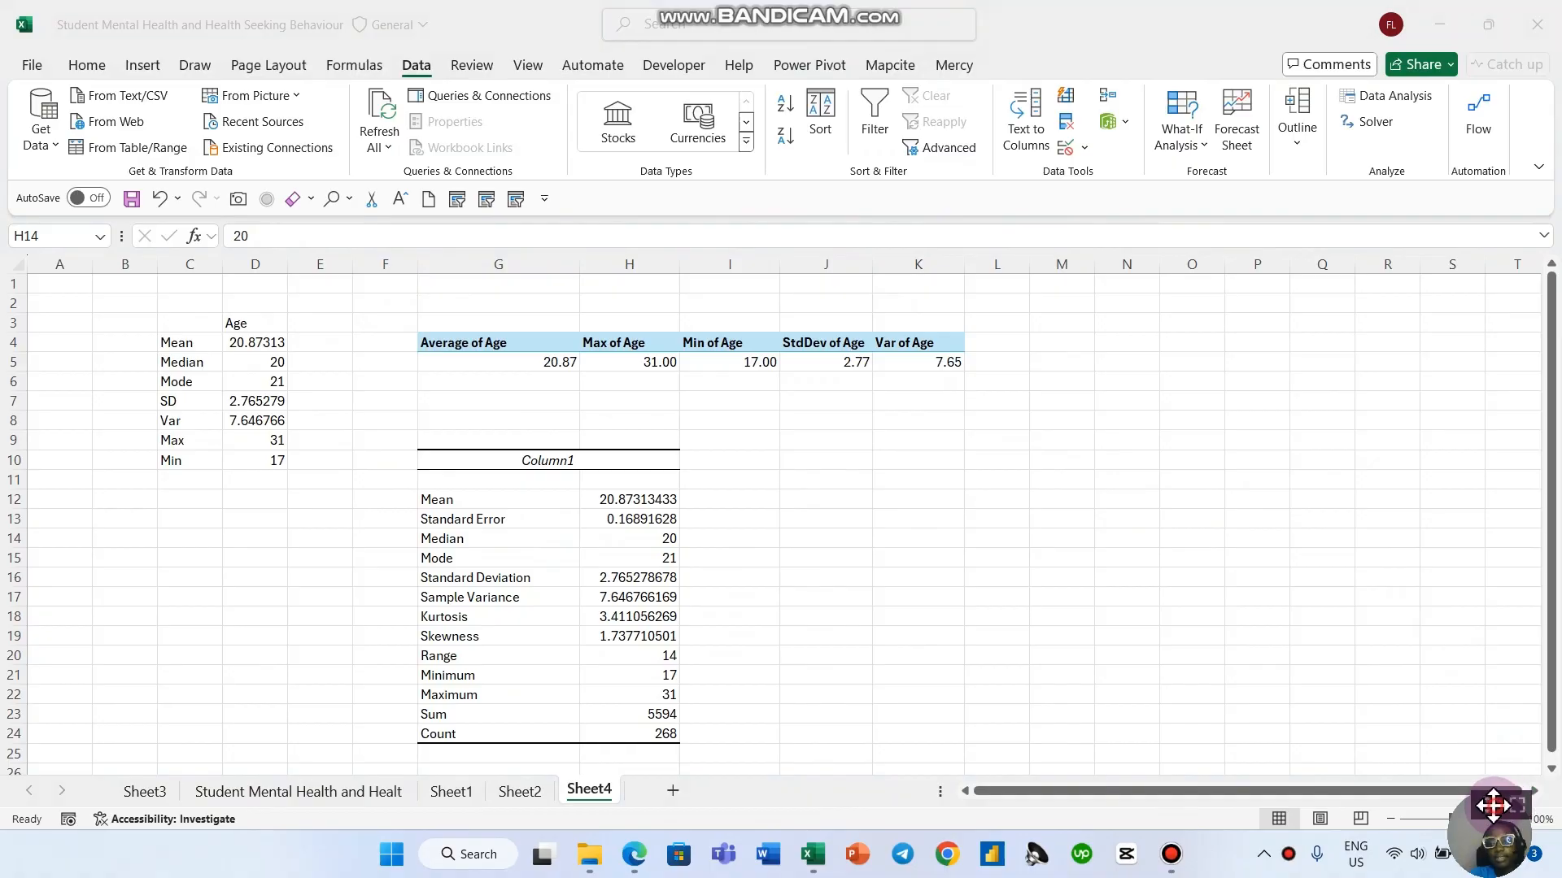
left_click_drag(1494, 805, 1413, 629)
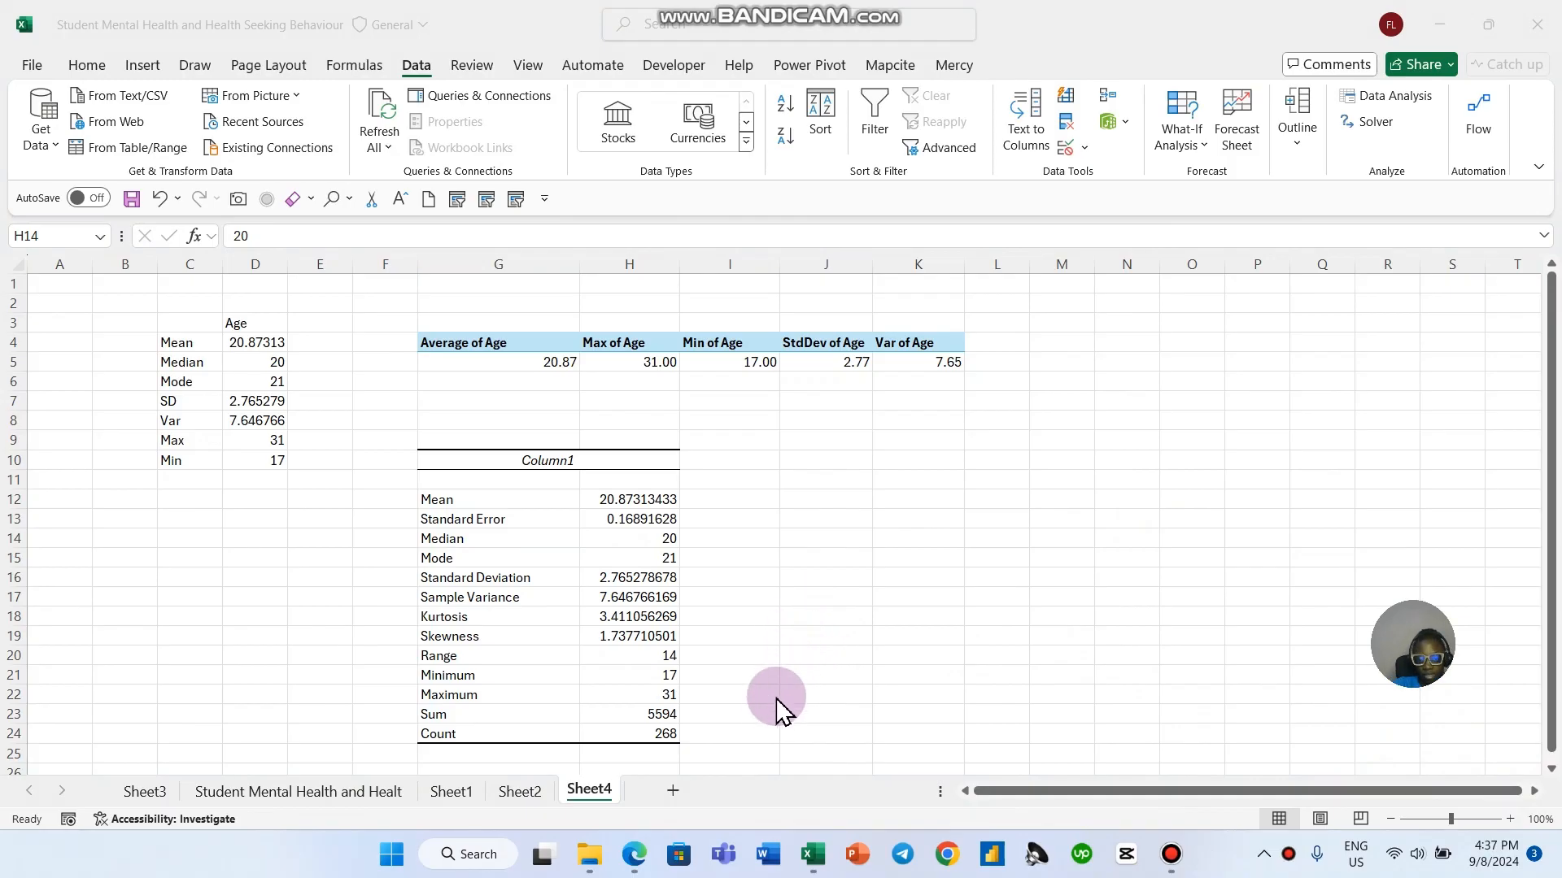
Step: Add a new blank worksheet after Sheet4
left_click(671, 794)
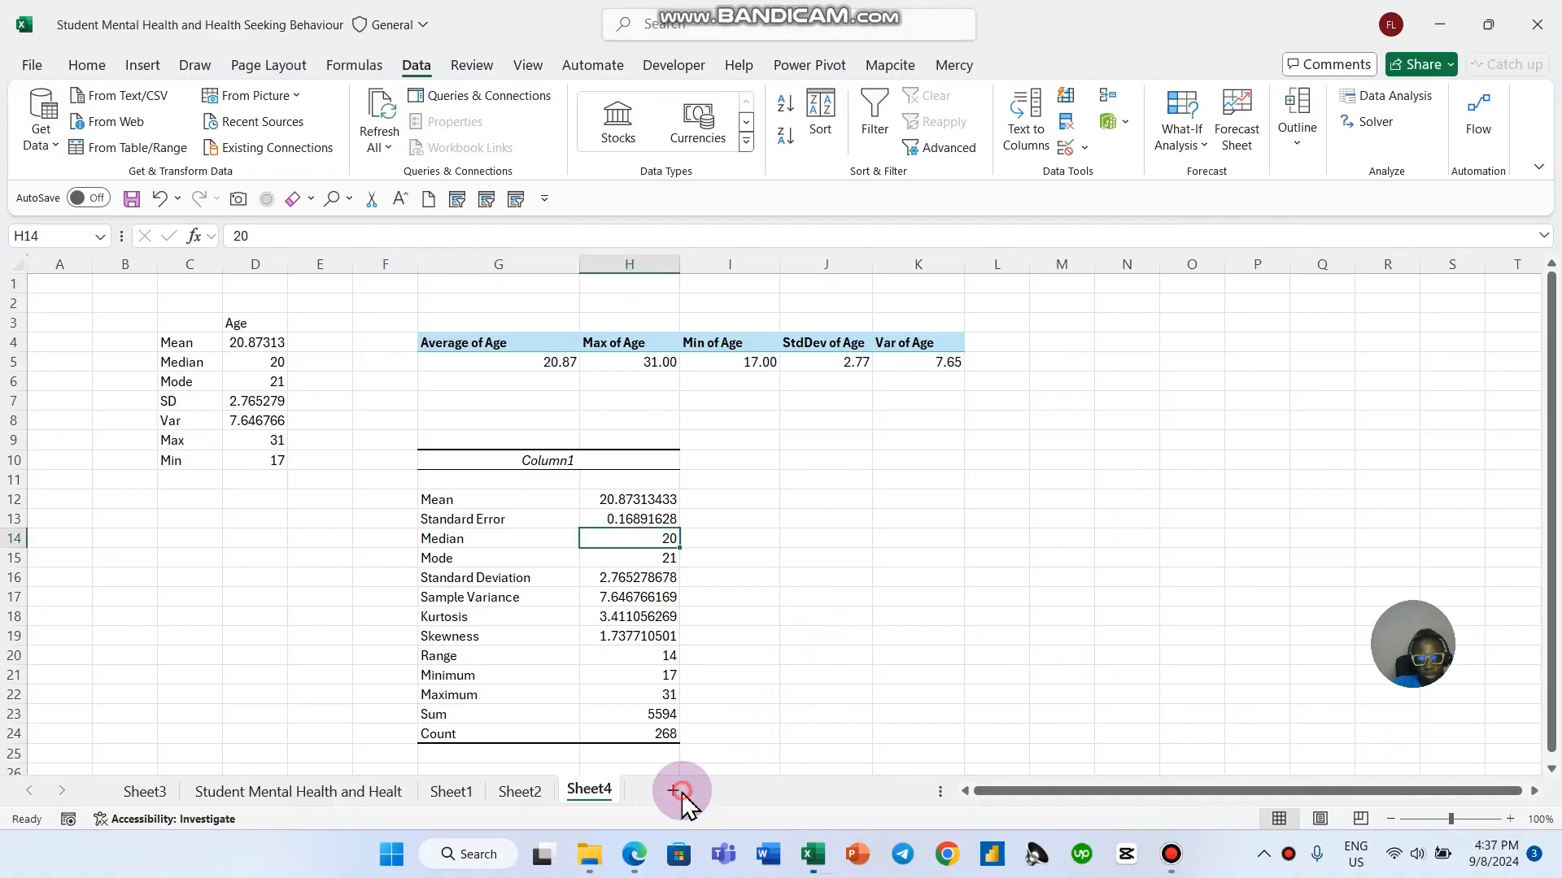
left_click(672, 794)
left_click(268, 407)
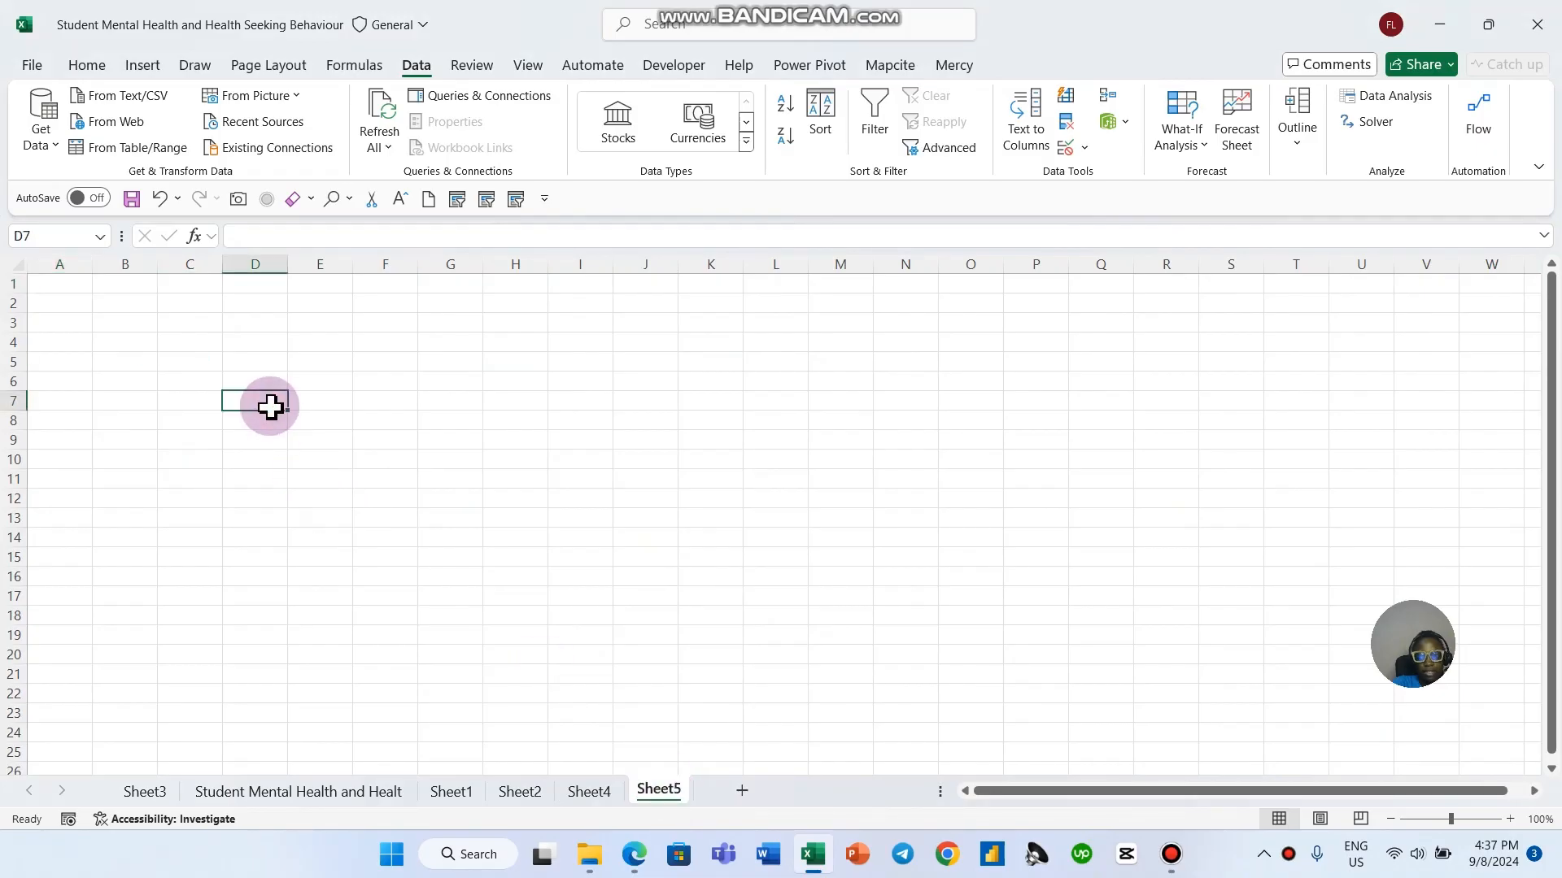
Step: Review the Gender and inter_dom columns on the Student Mental Health data sheet
left_click(277, 791)
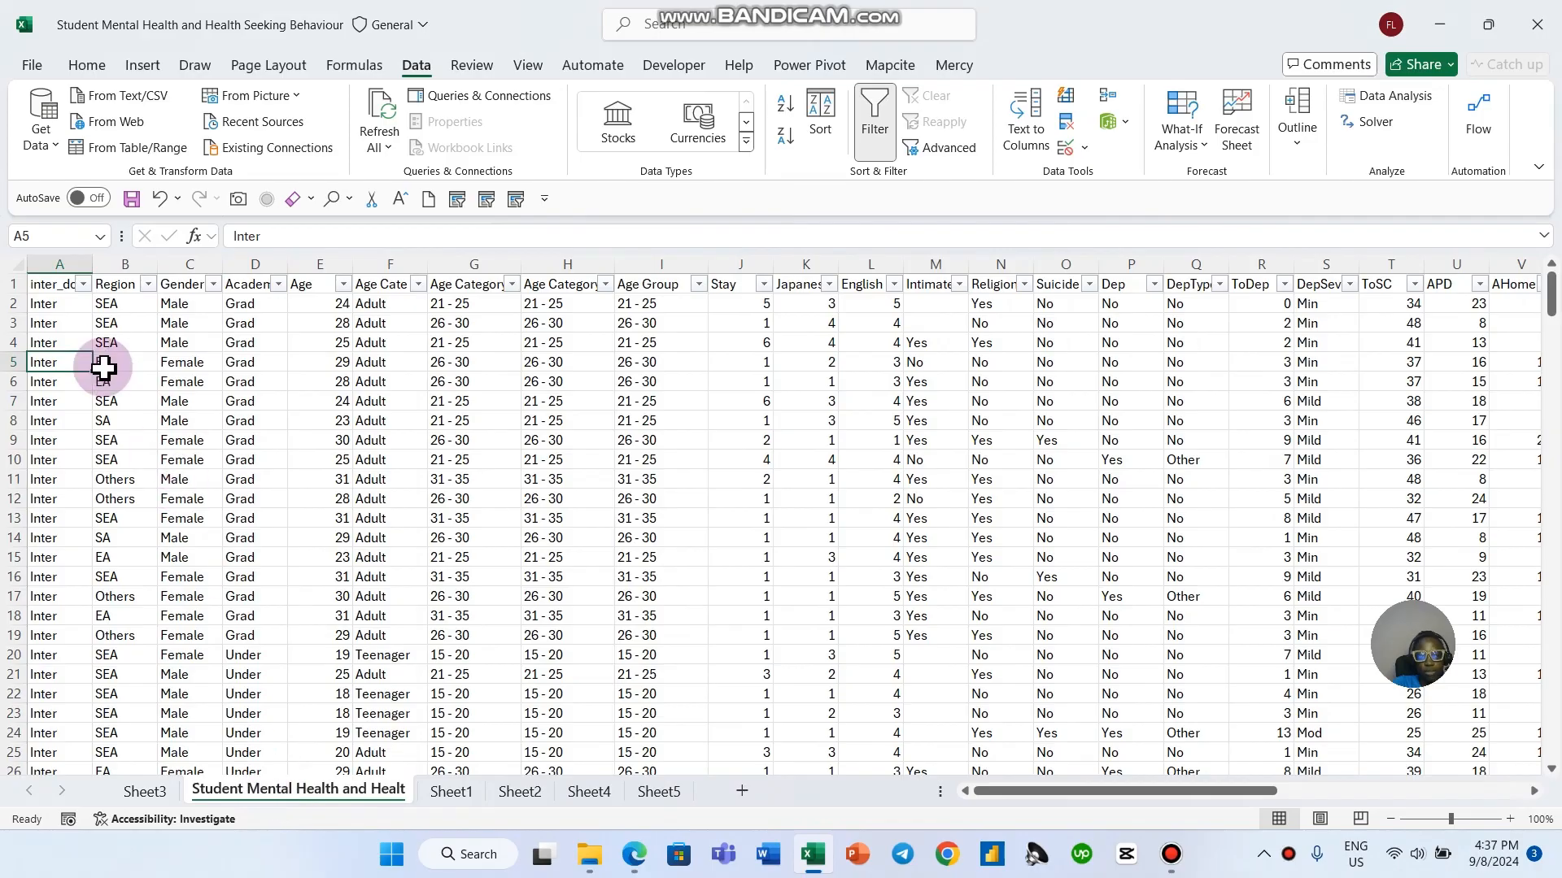
left_click(179, 305)
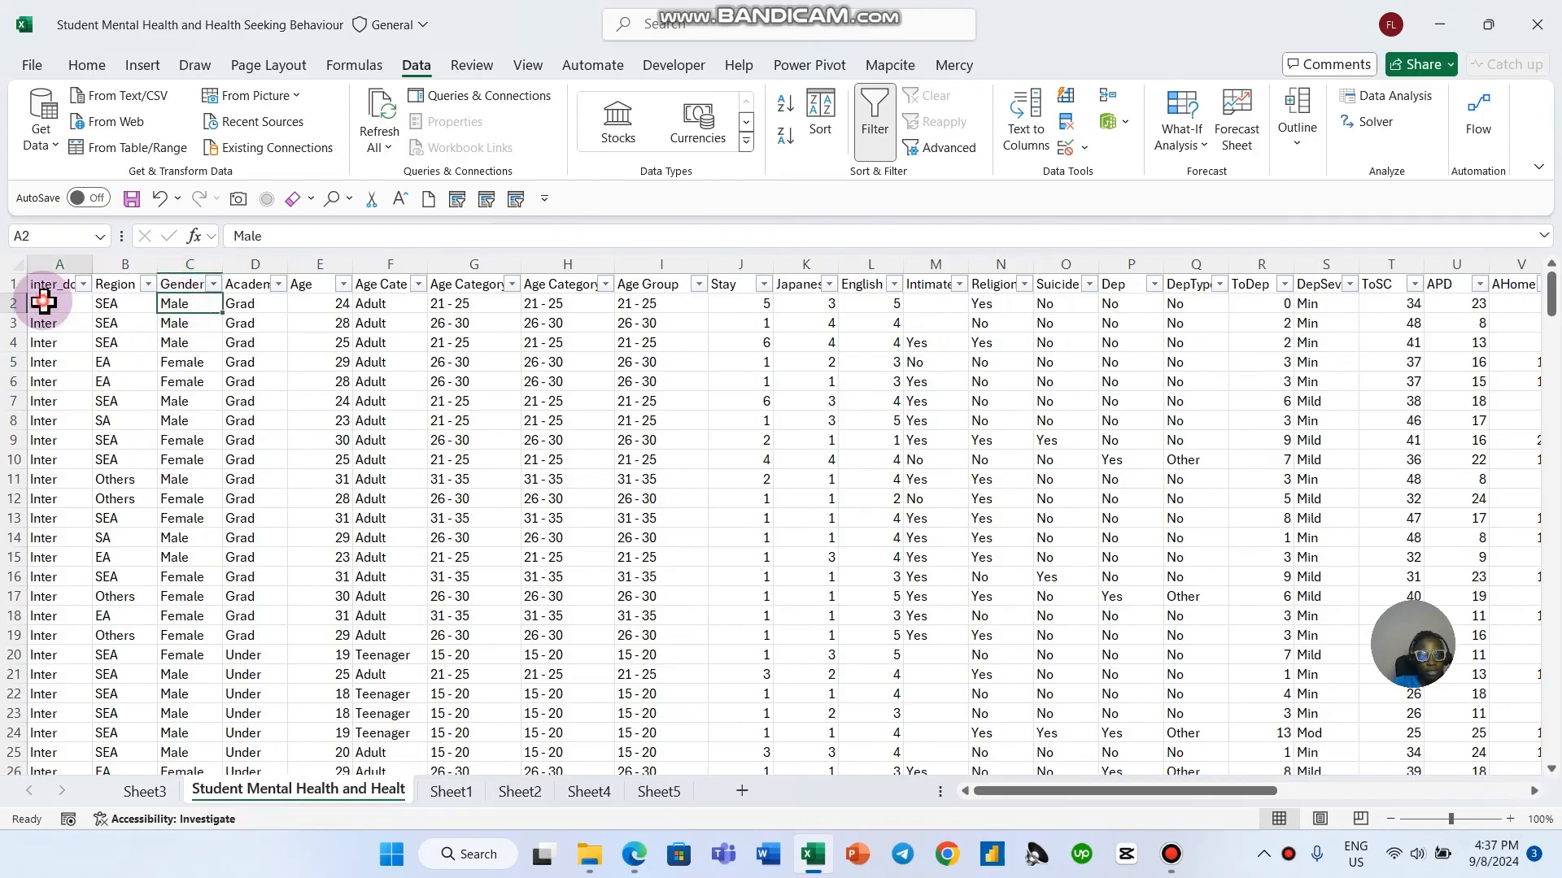
left_click(87, 303)
left_click(209, 334)
left_click(61, 338)
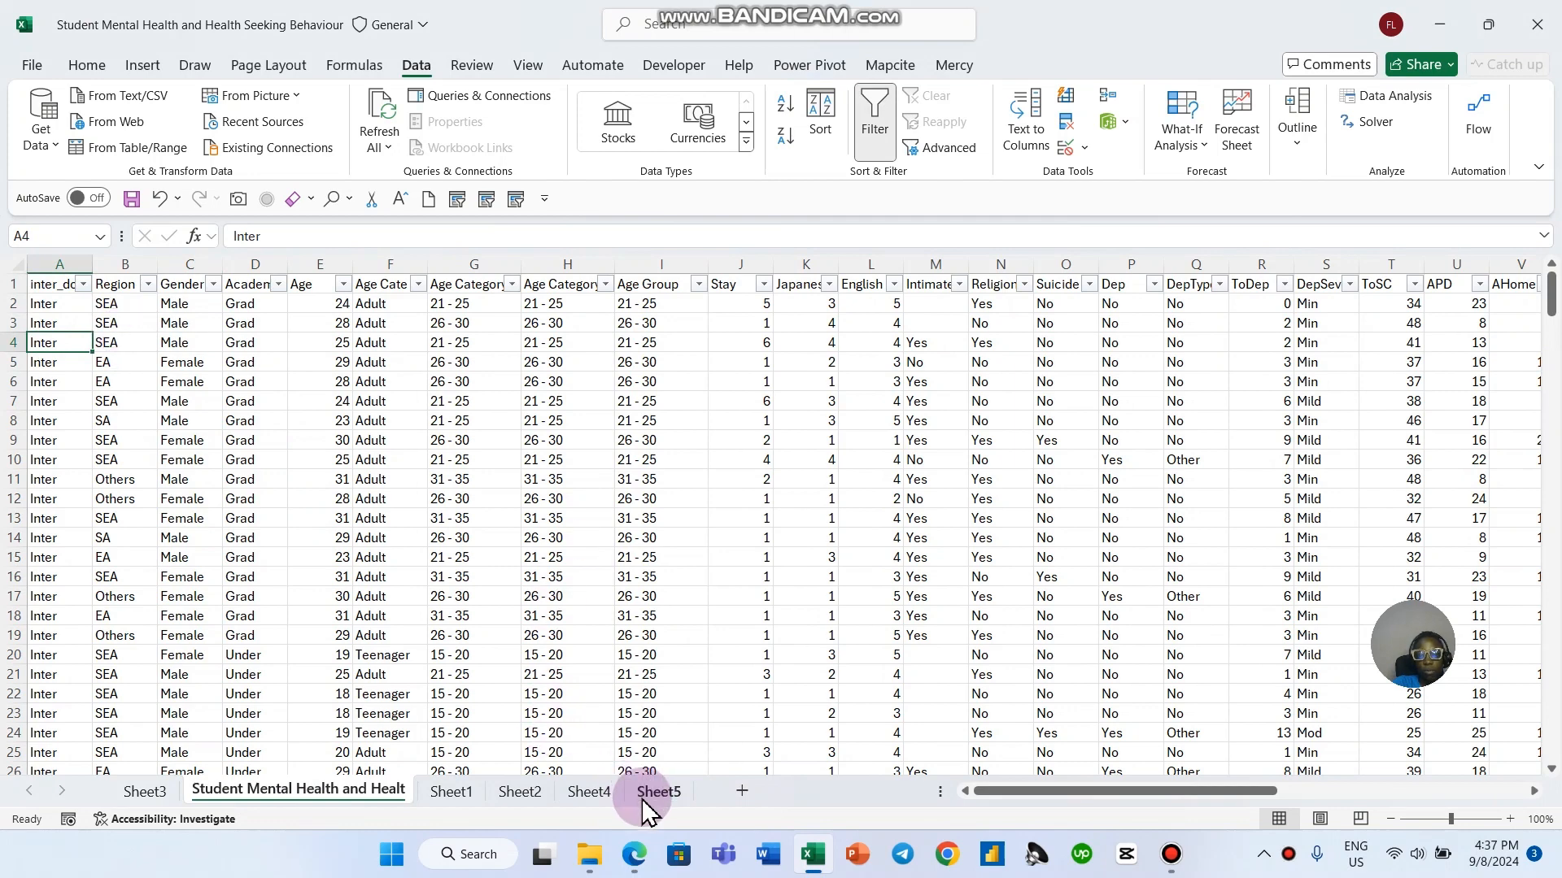
Step: Enter the row labels Male and Female in cells D6 and D7 of Sheet5
left_click(250, 391)
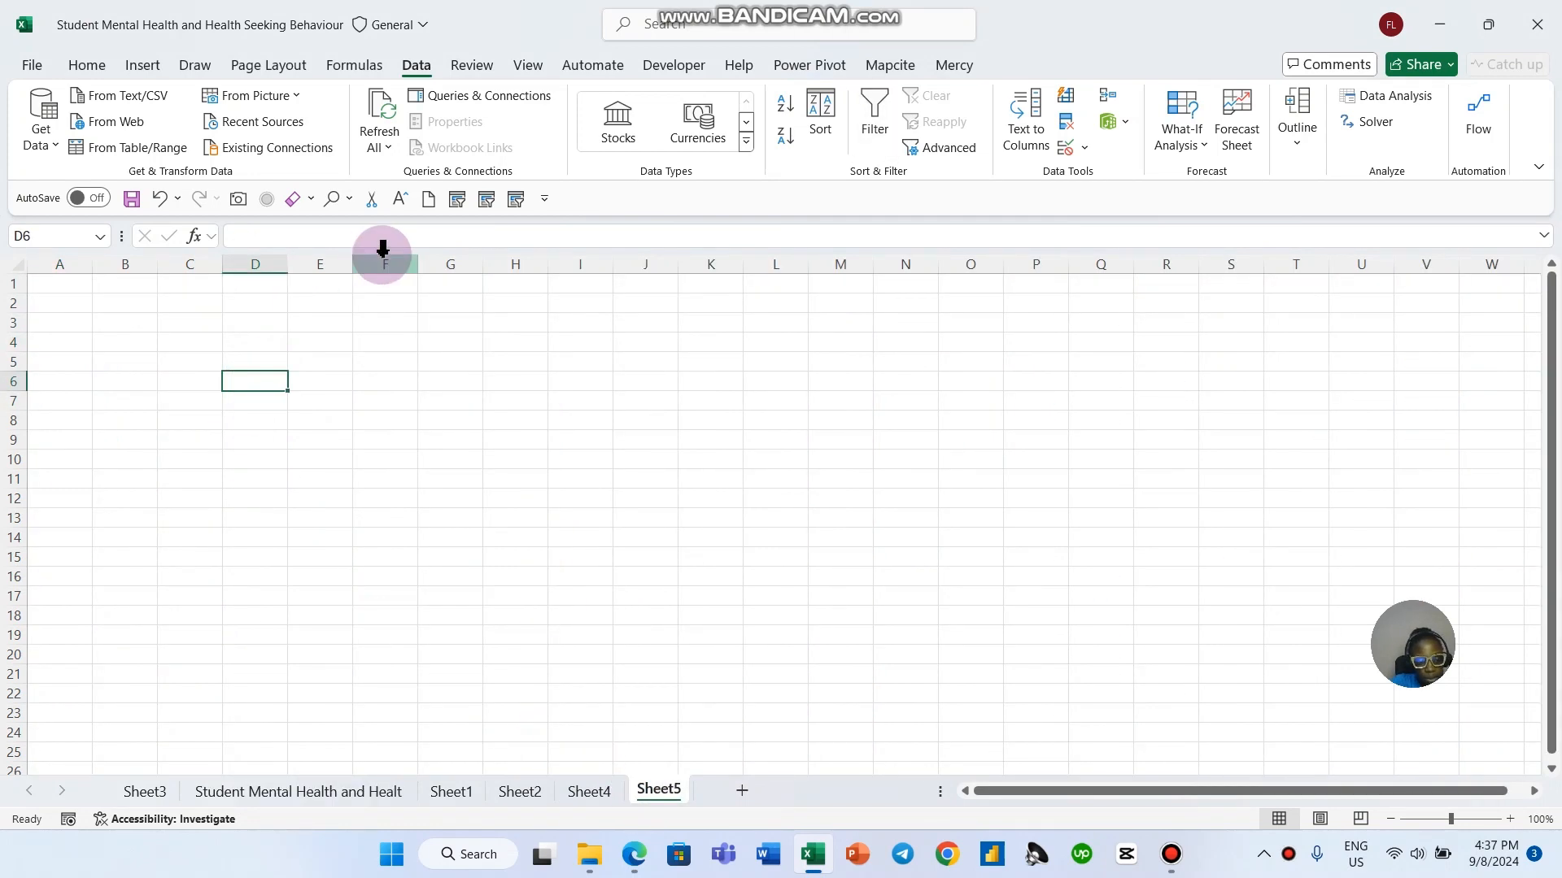
type("Male")
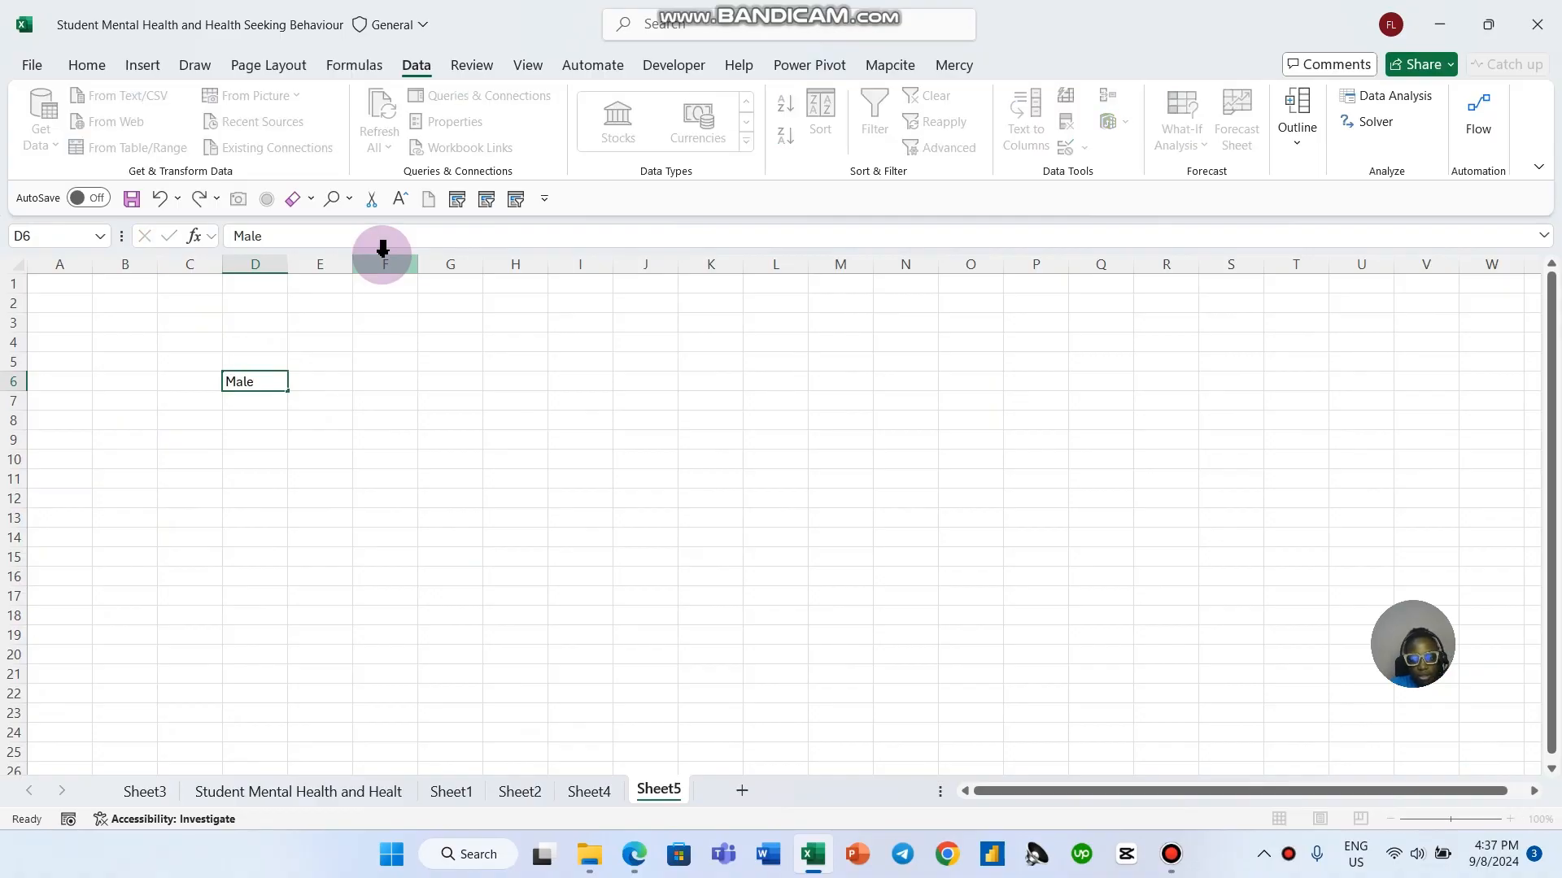
key("Return")
type("Fe")
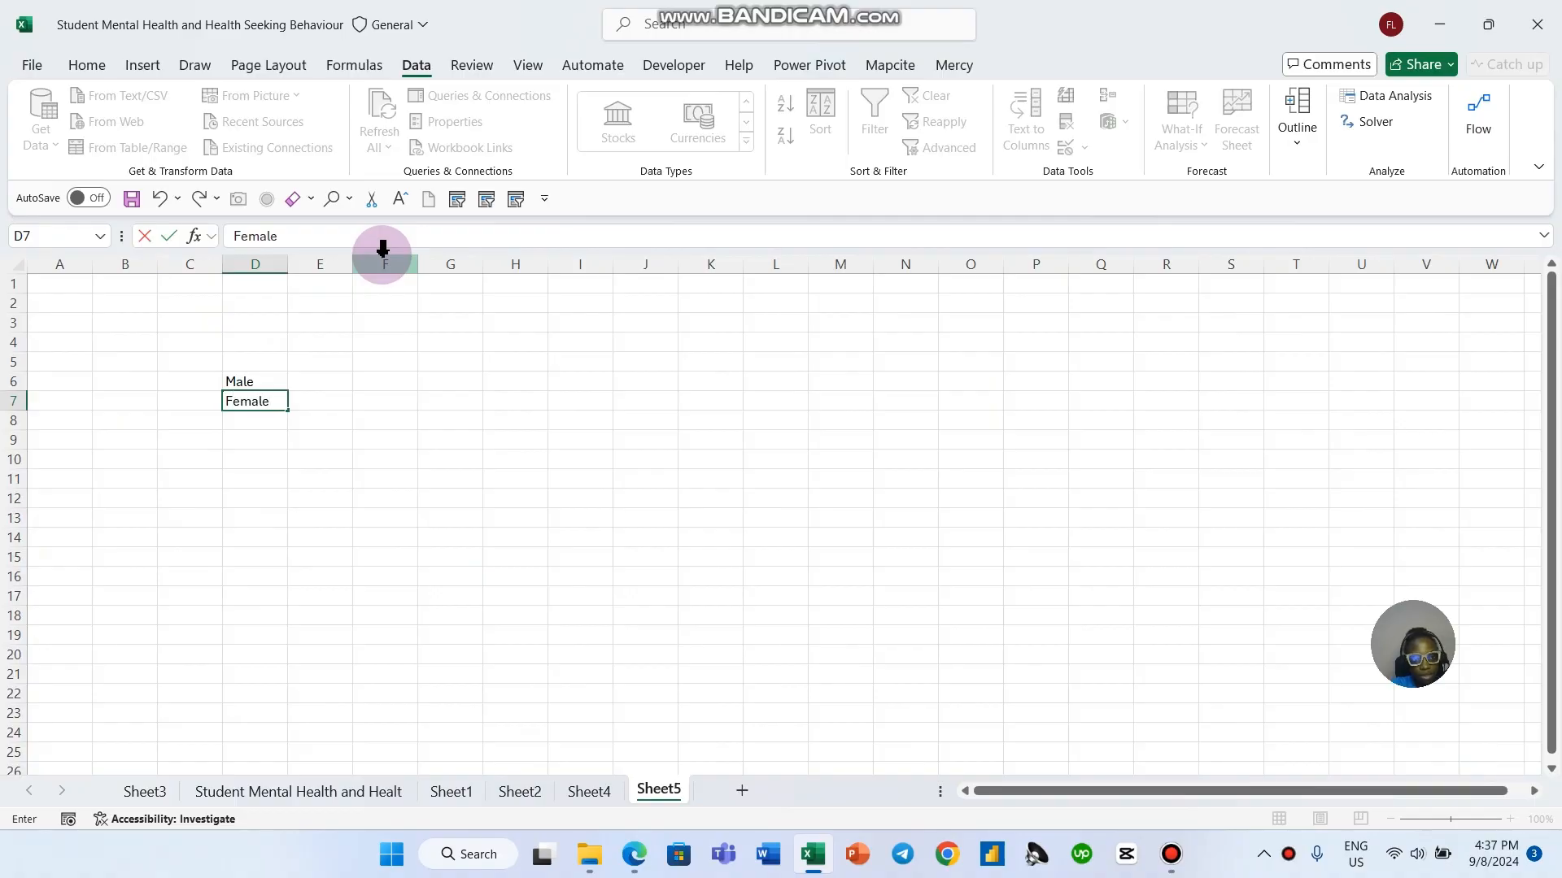
type("male")
Step: Enter the column headings Grad and Under in cells E5 and F5
left_click(355, 363)
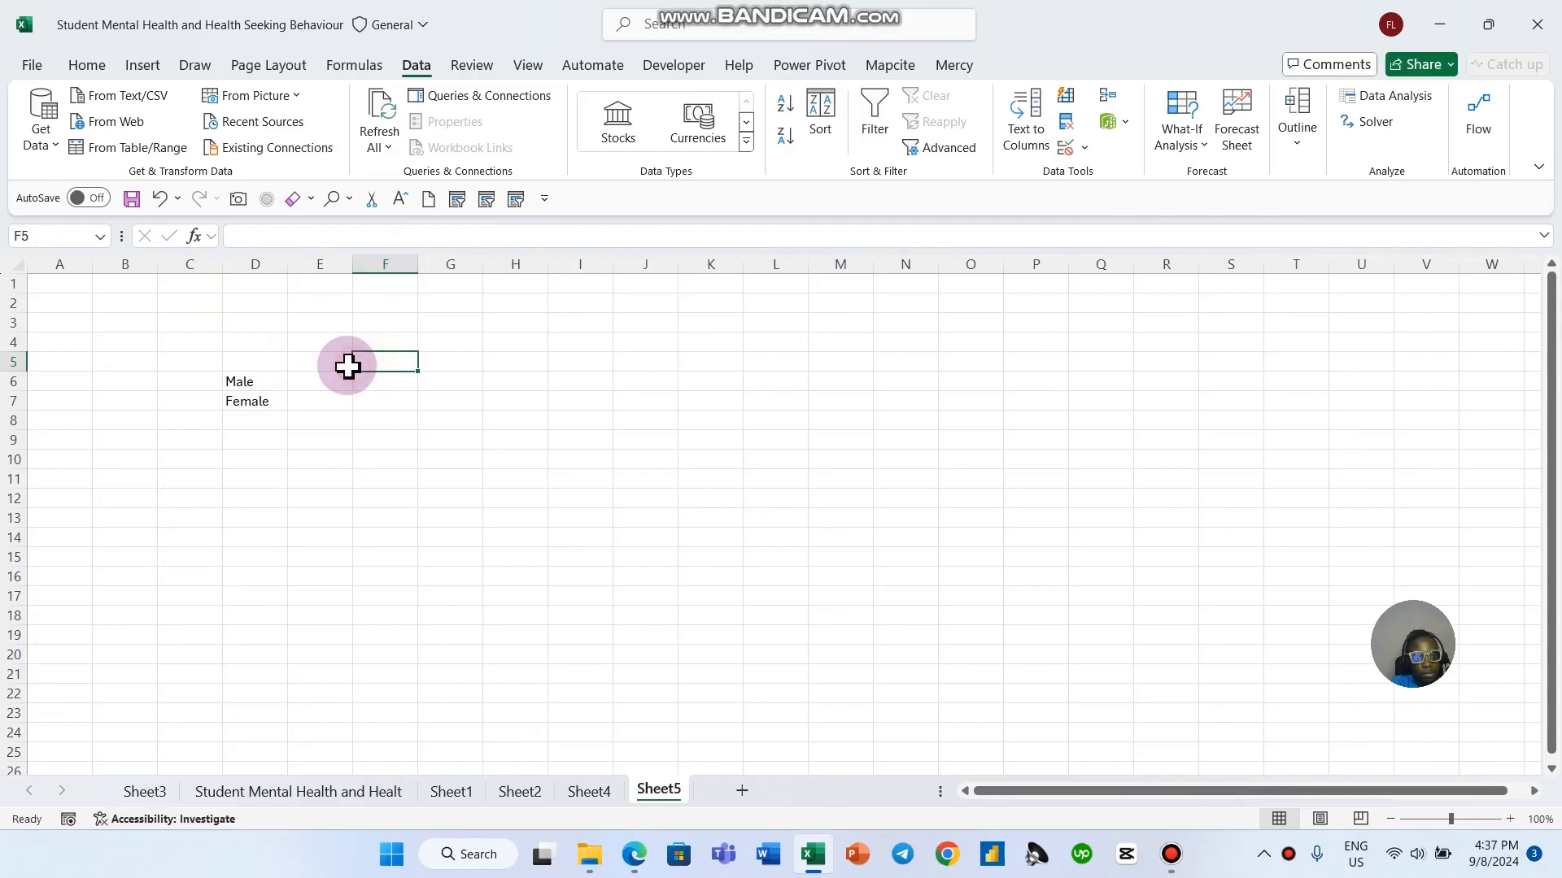
left_click(321, 361)
type("G")
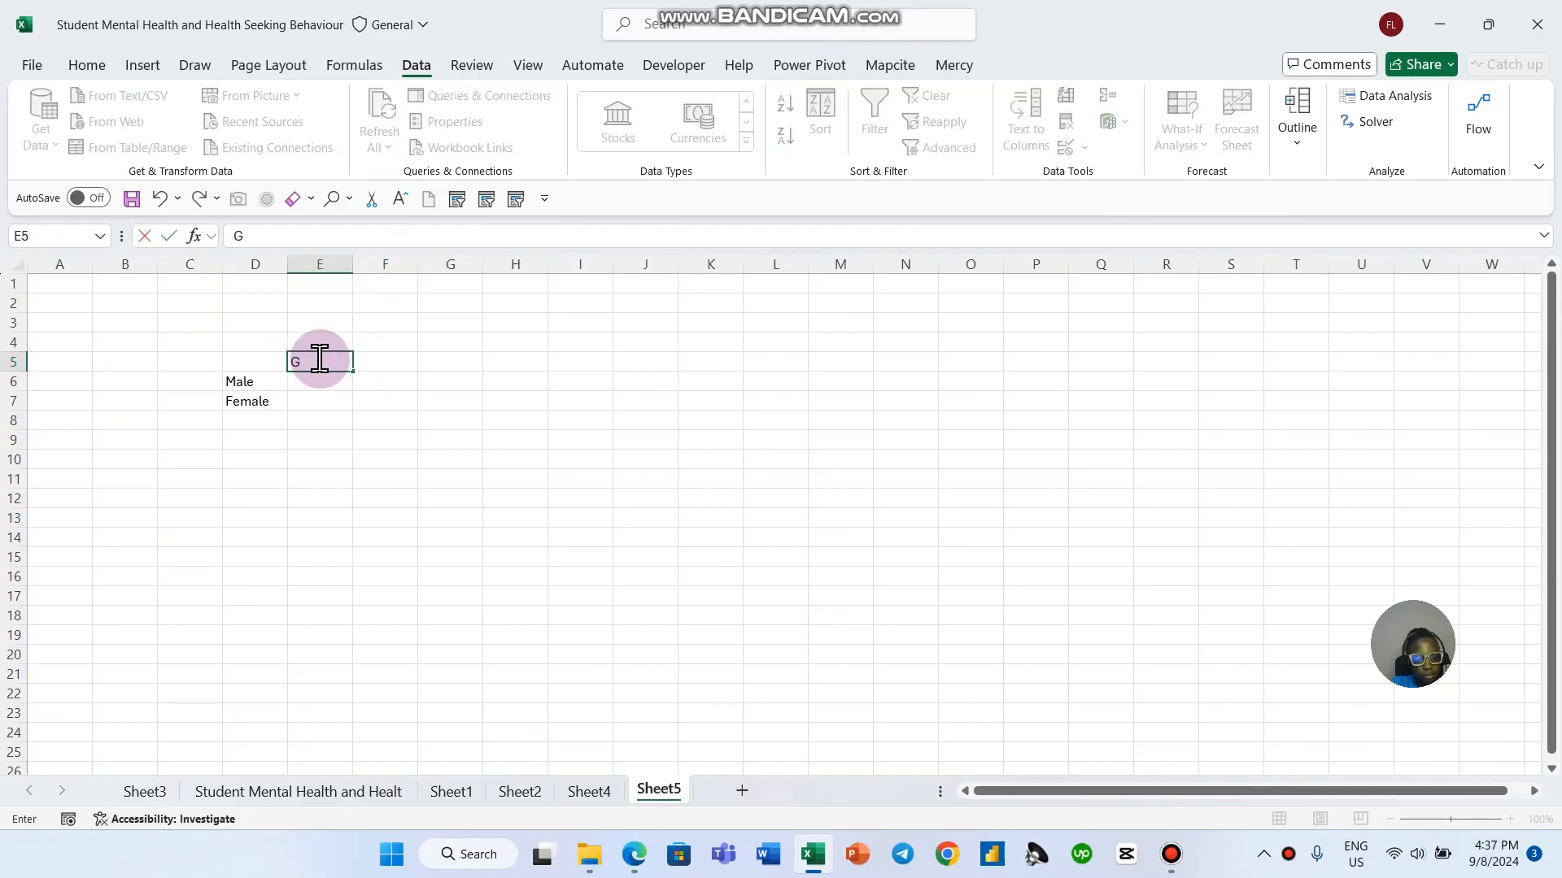
type("rad")
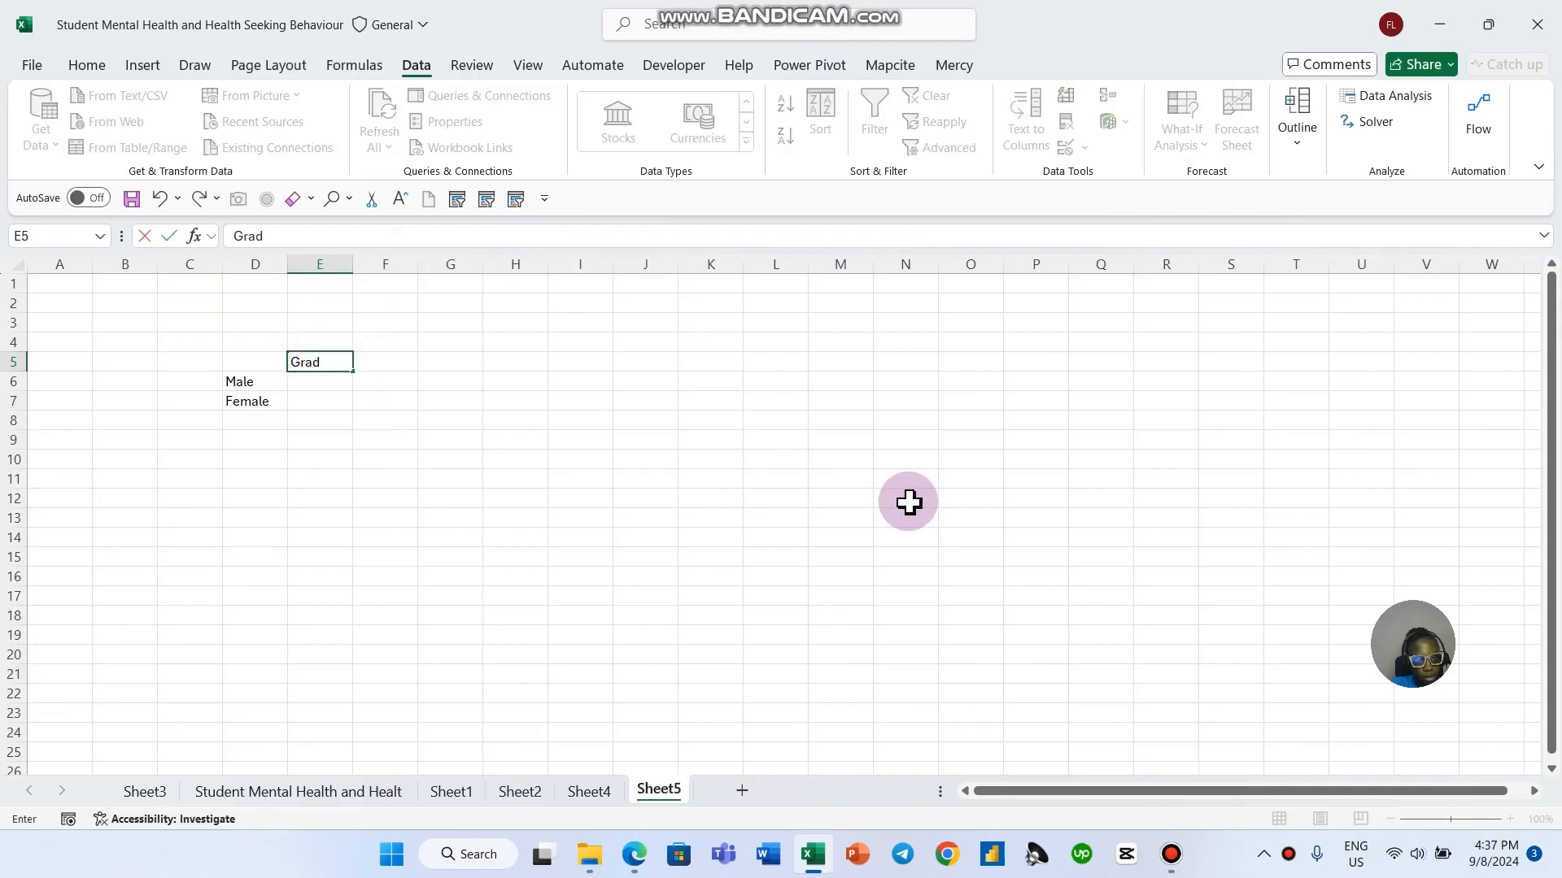
key("Tab")
type("Unde")
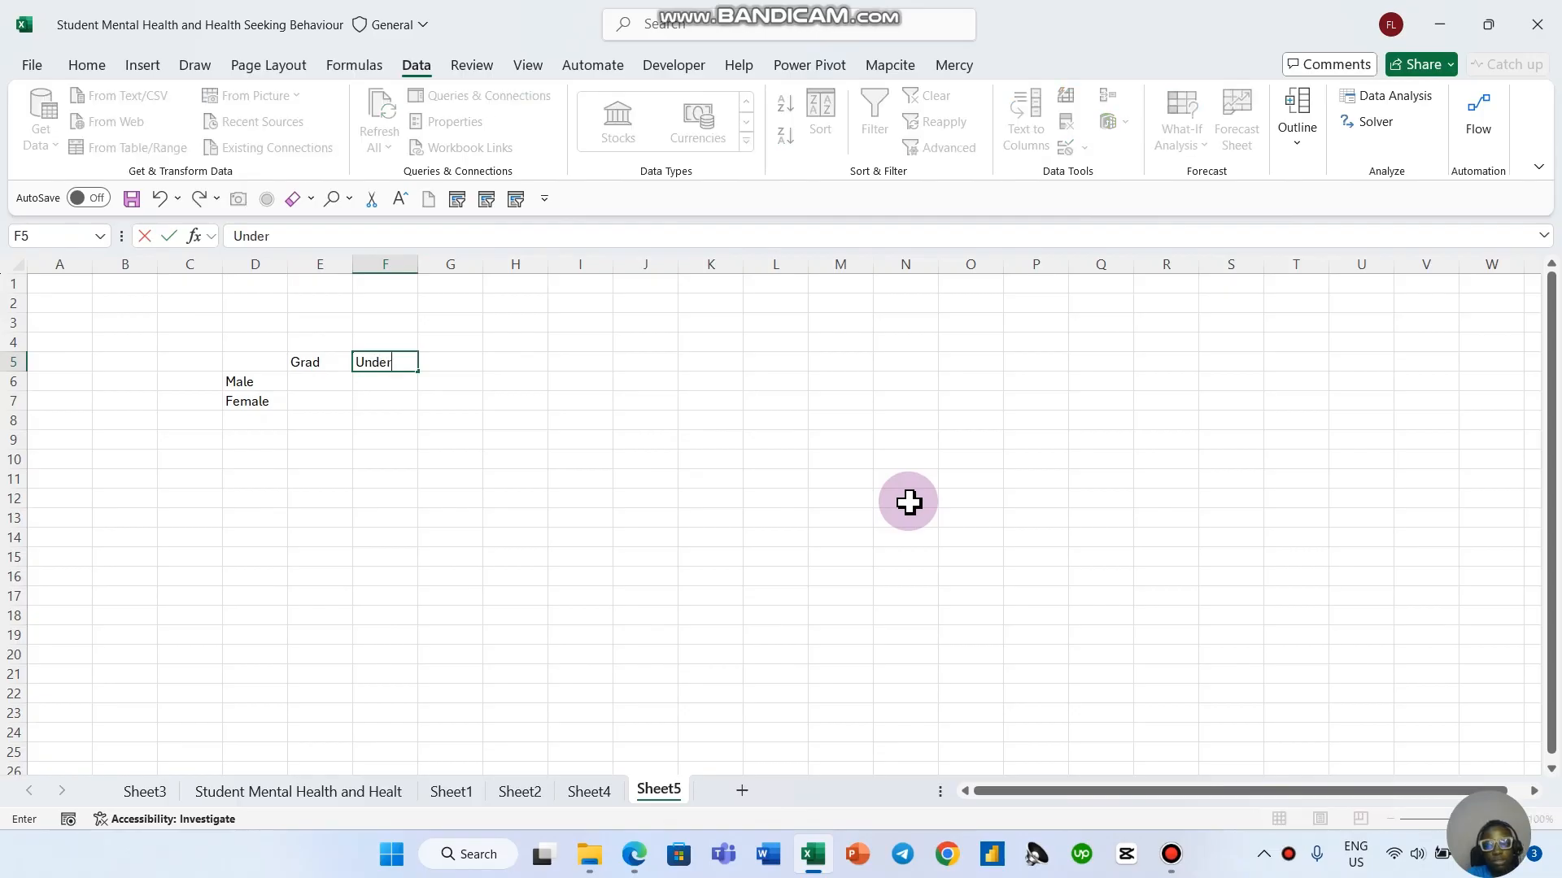
left_click(508, 459)
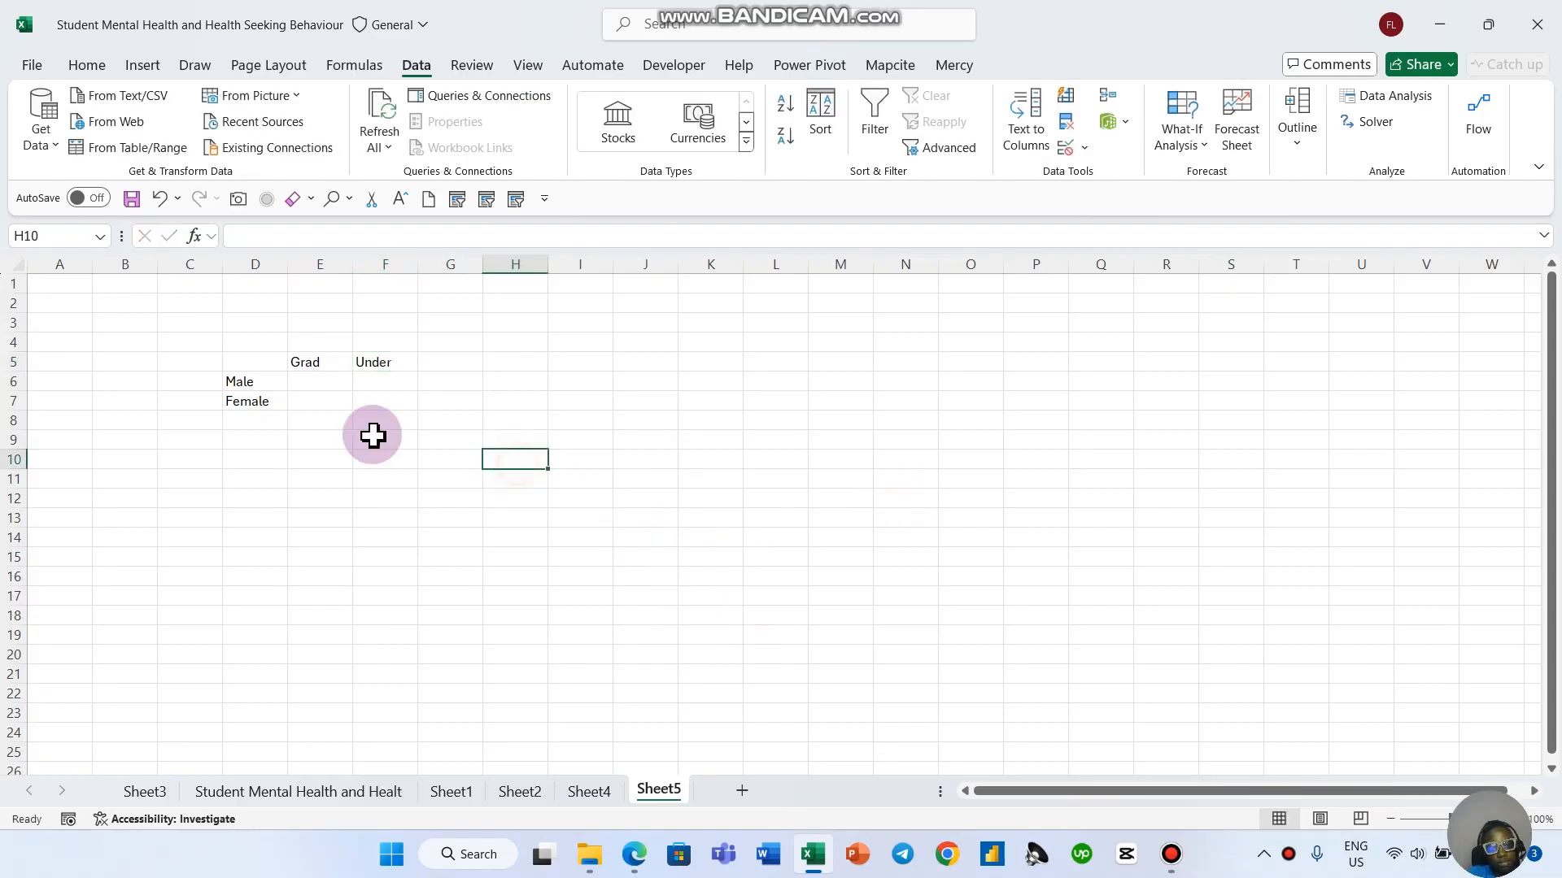
Step: Start a COUNTIFS formula in cell E6, where the Male row meets the Grad column
left_click(325, 385)
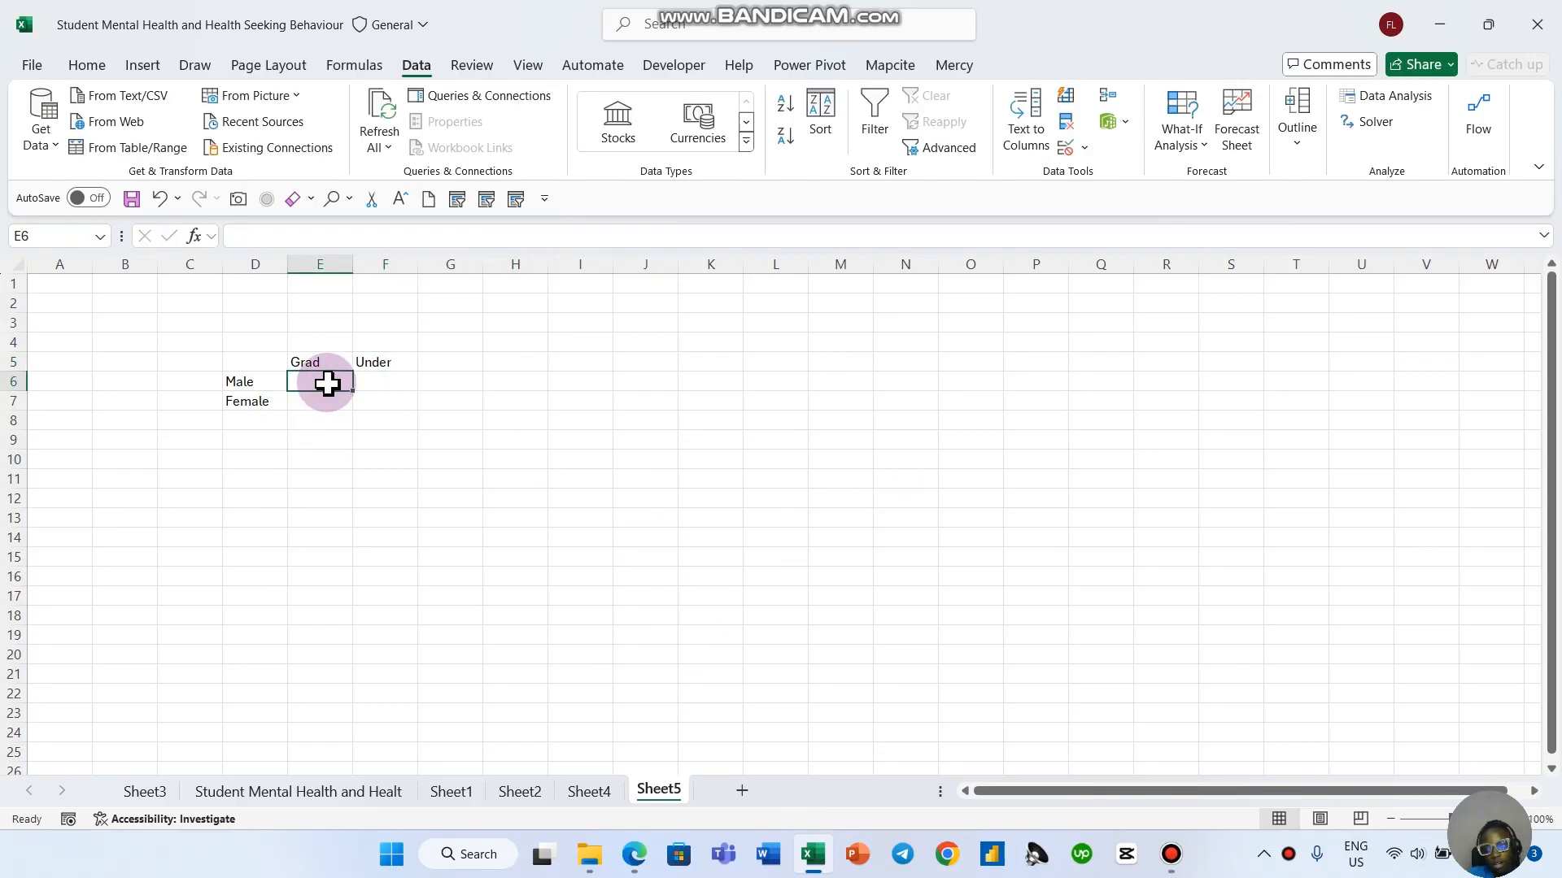
type("=")
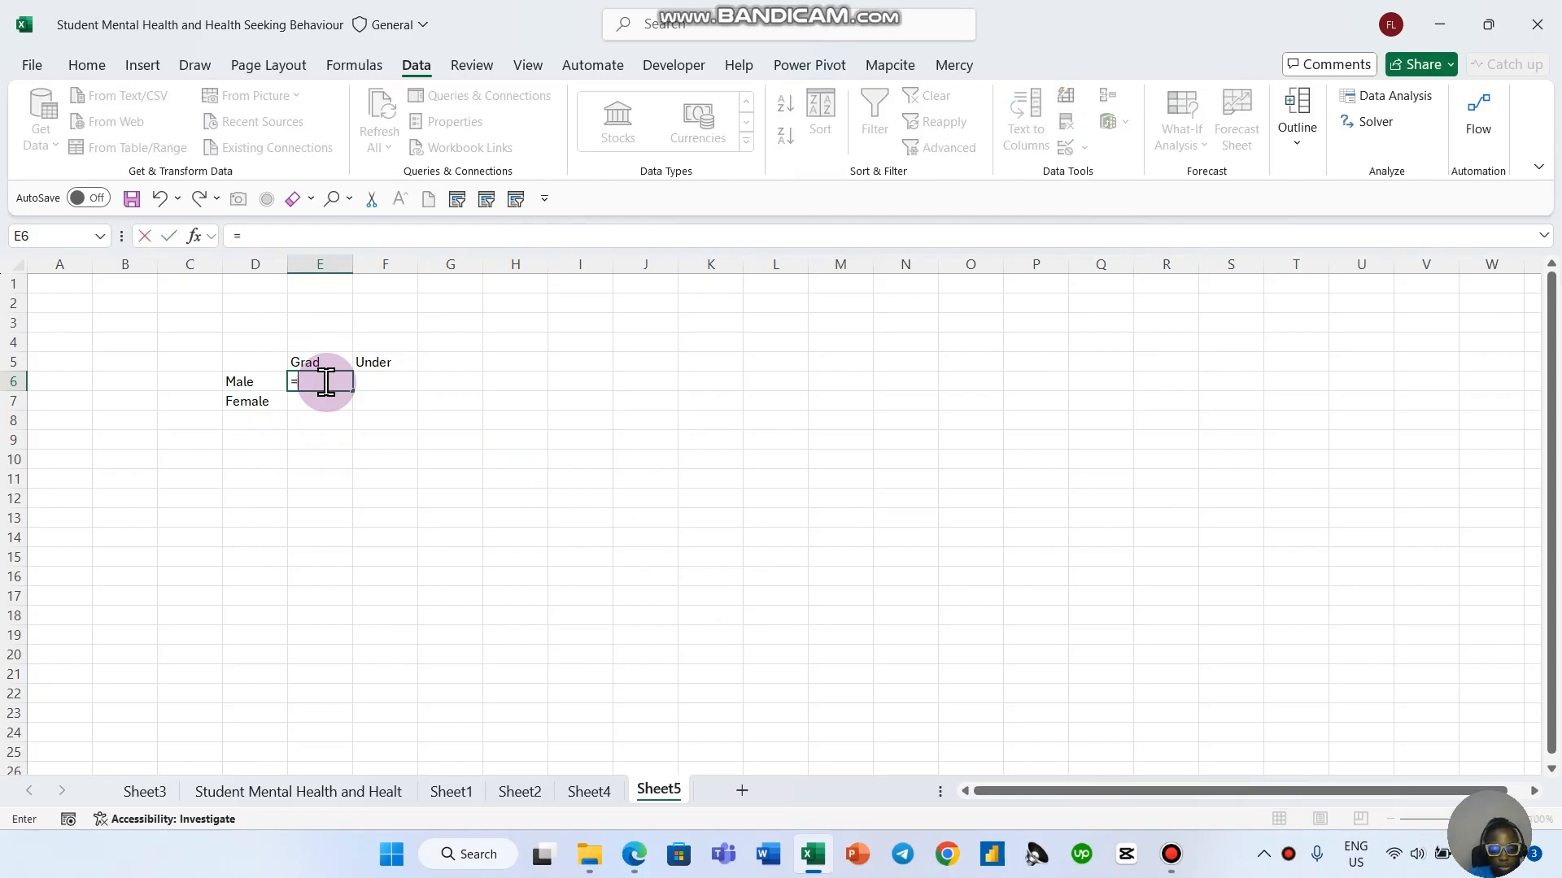
type("counif")
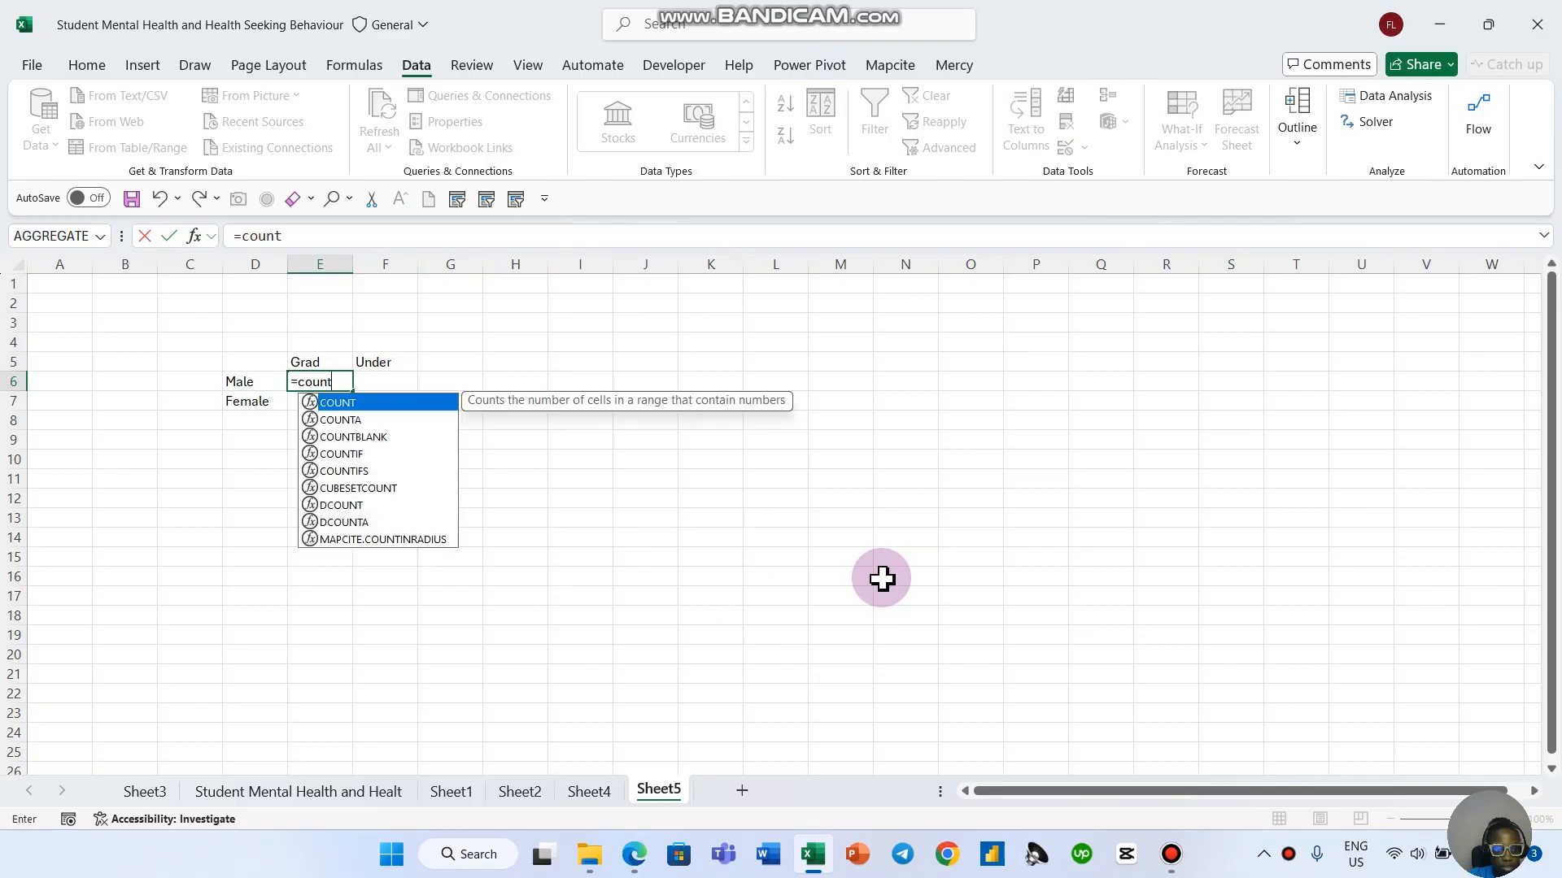
type("i")
key("Down")
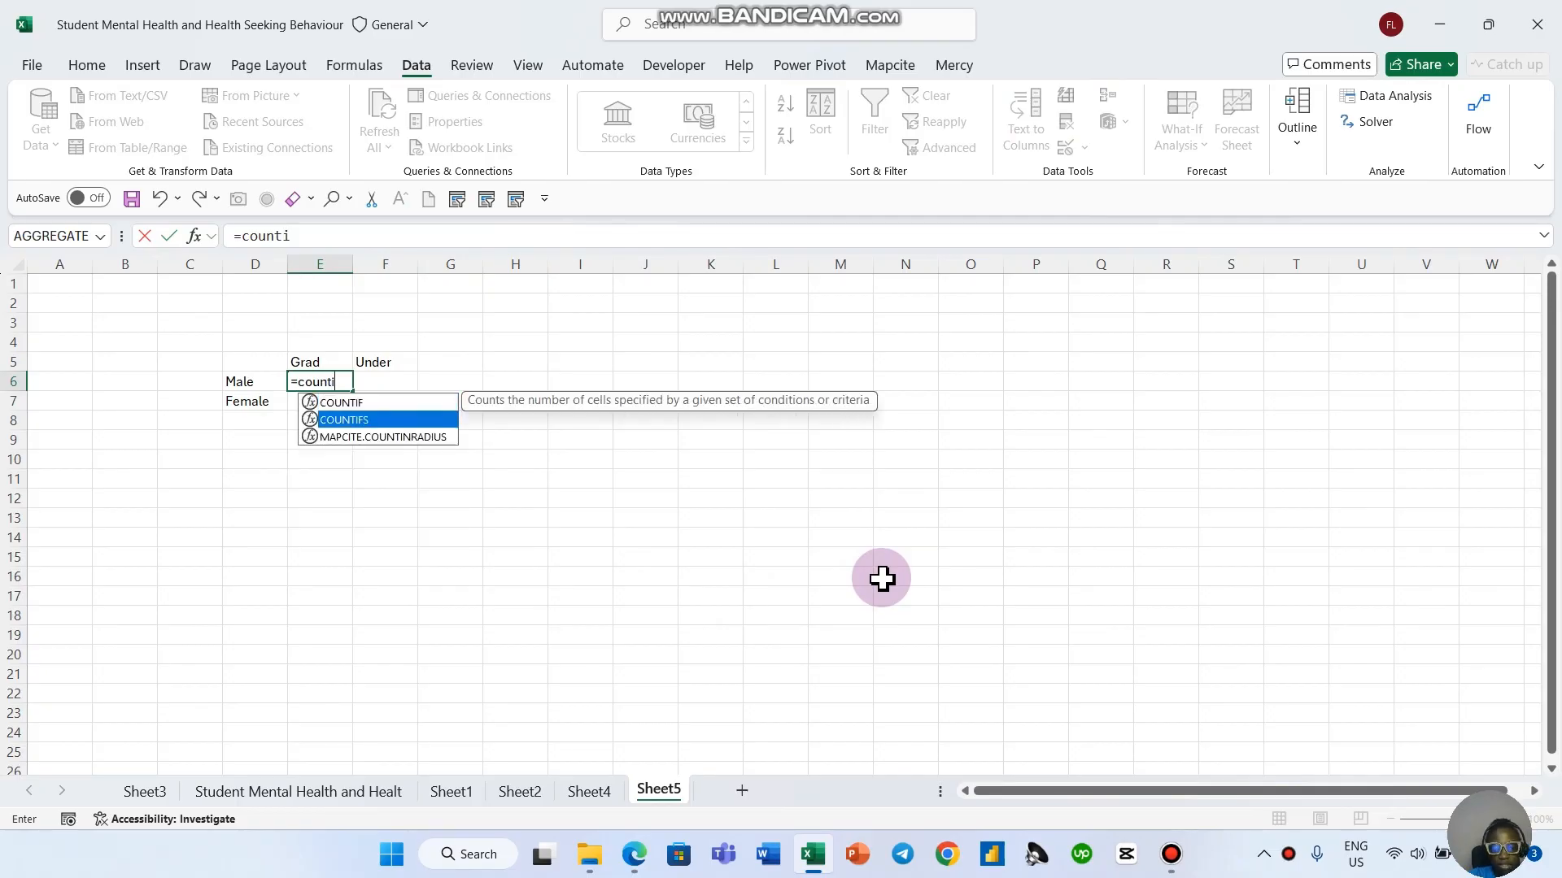
key("Tab")
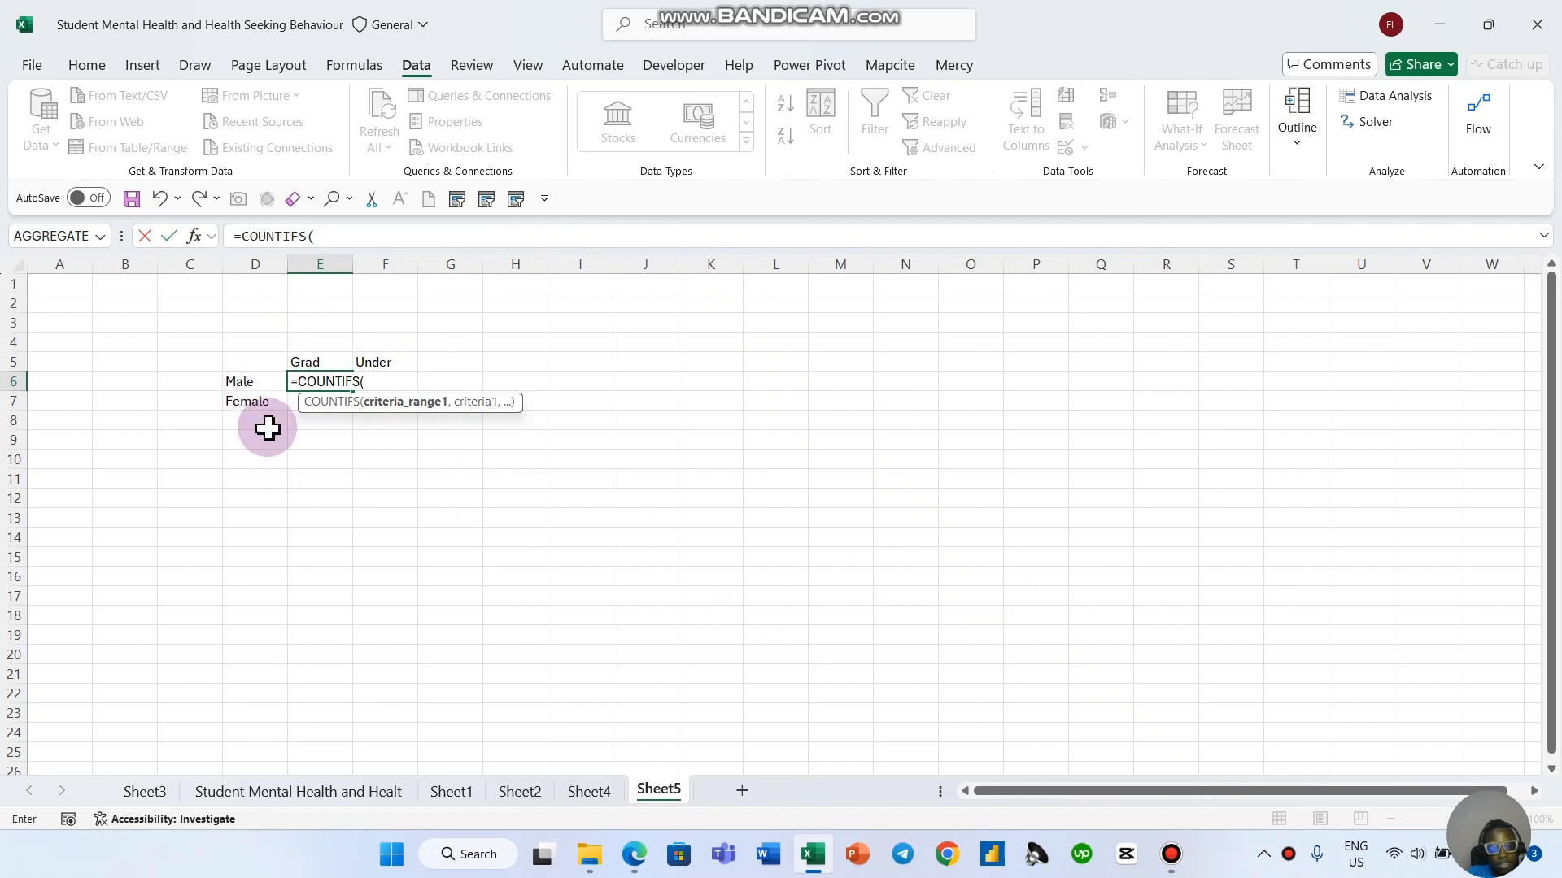
Step: Set the first criteria range to the Gender values $C$2:$C$269 on the data sheet, with the Male label in D6 as its criterion
left_click(297, 792)
left_click(168, 365)
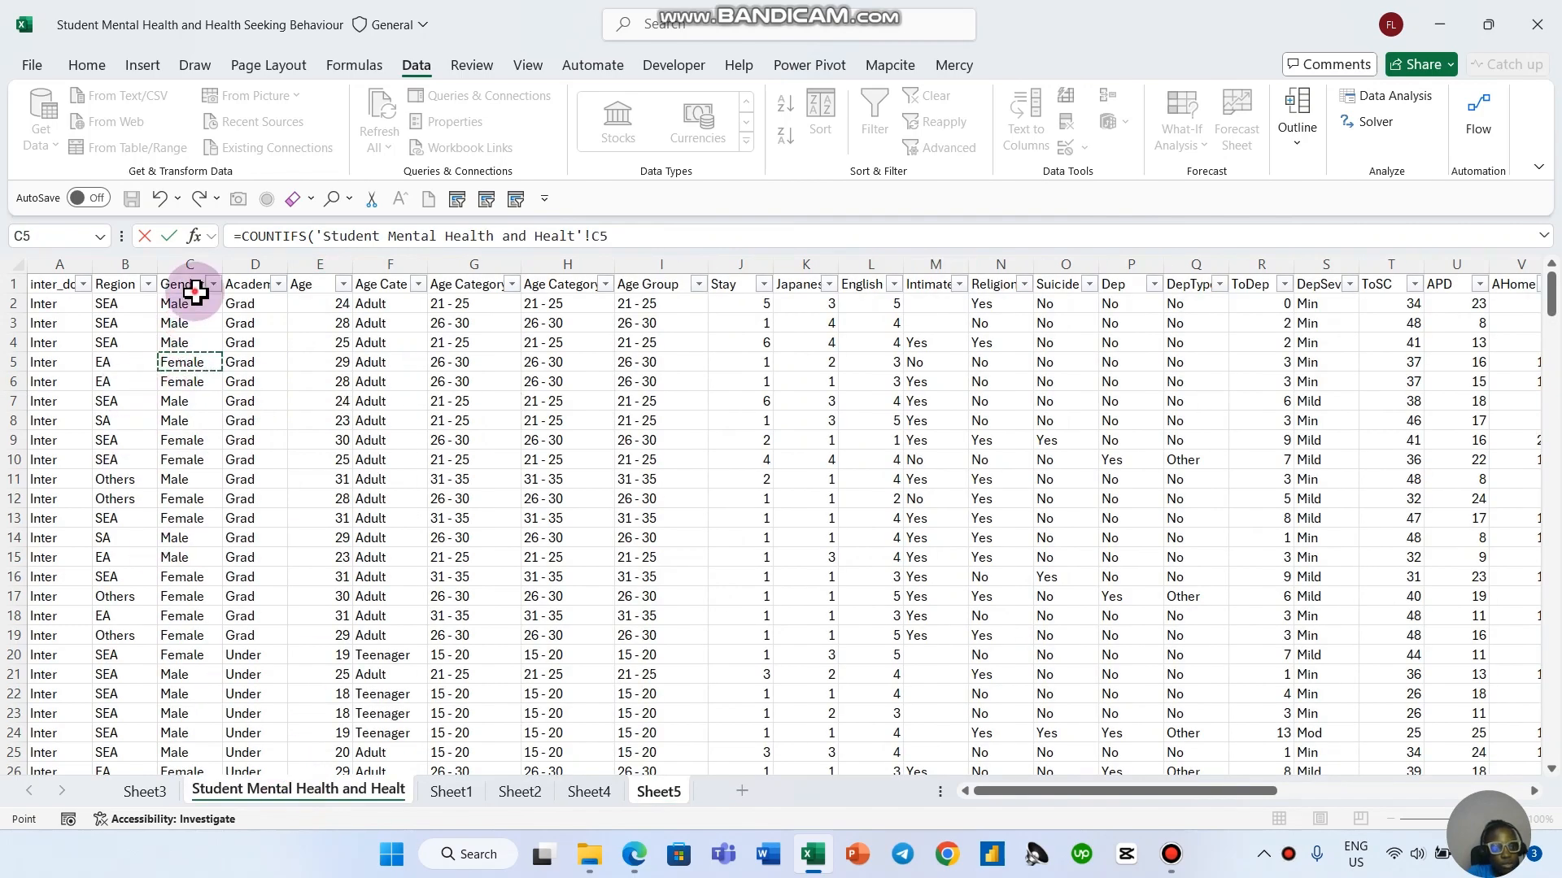
key("ctrl+shift+Down")
key("F4")
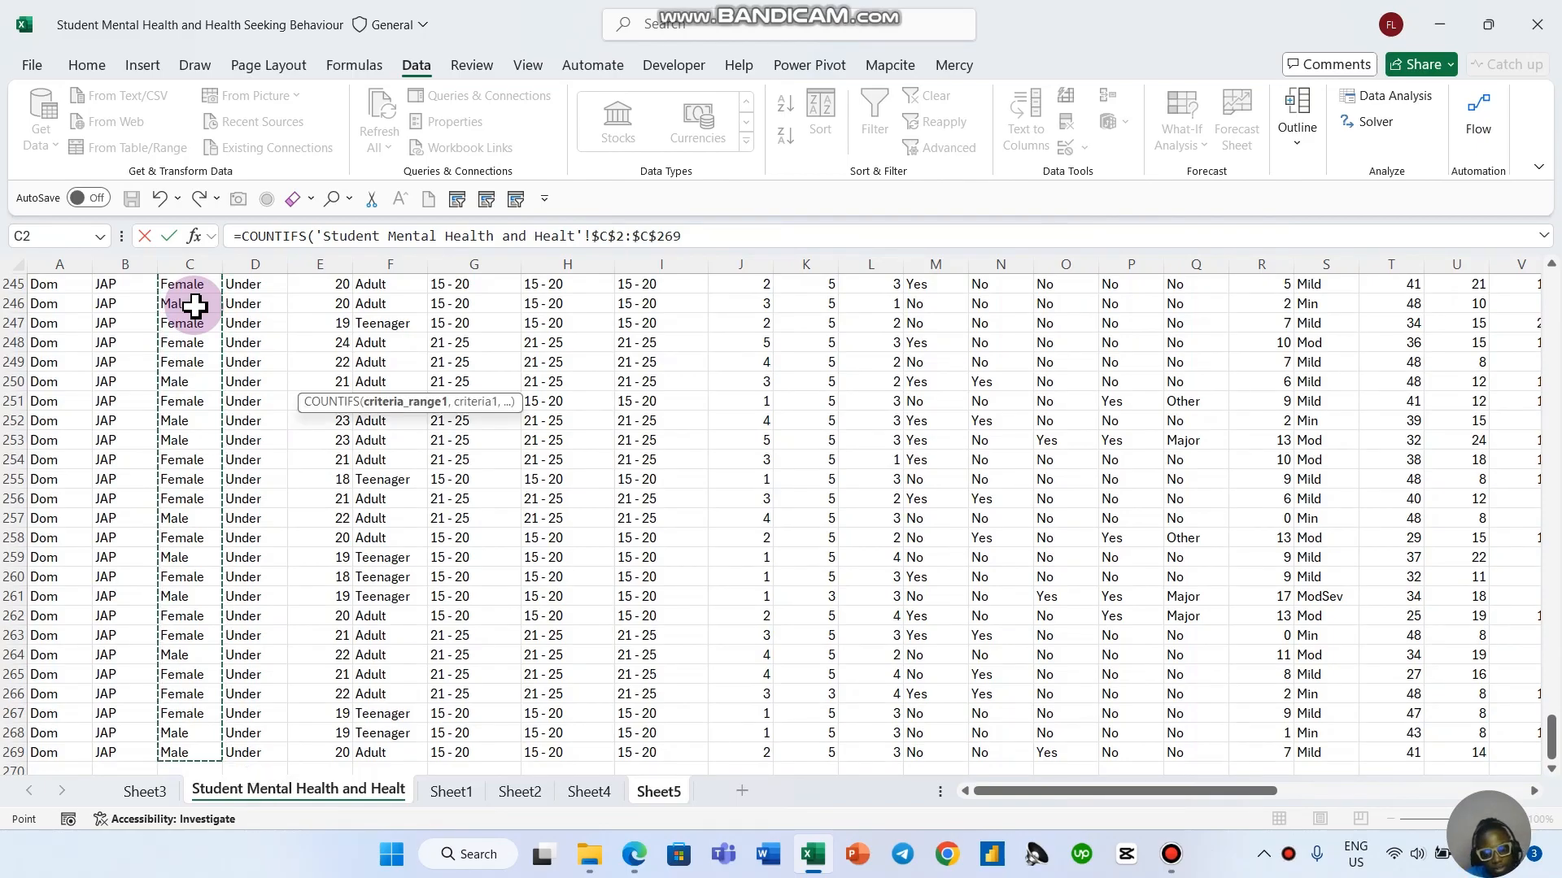
type(",")
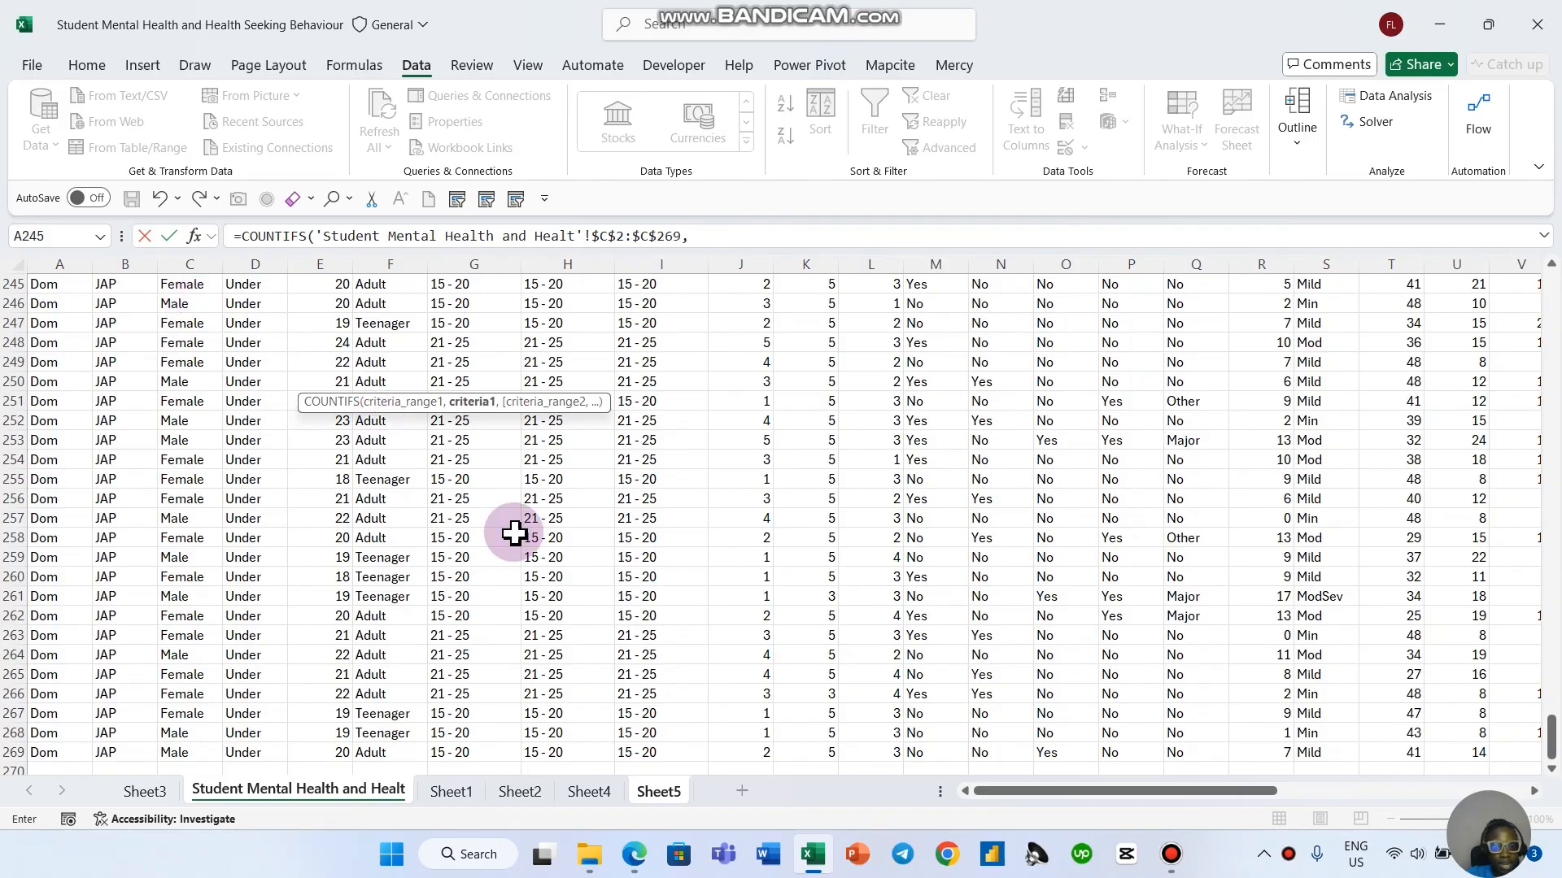
left_click(659, 791)
left_click(254, 382)
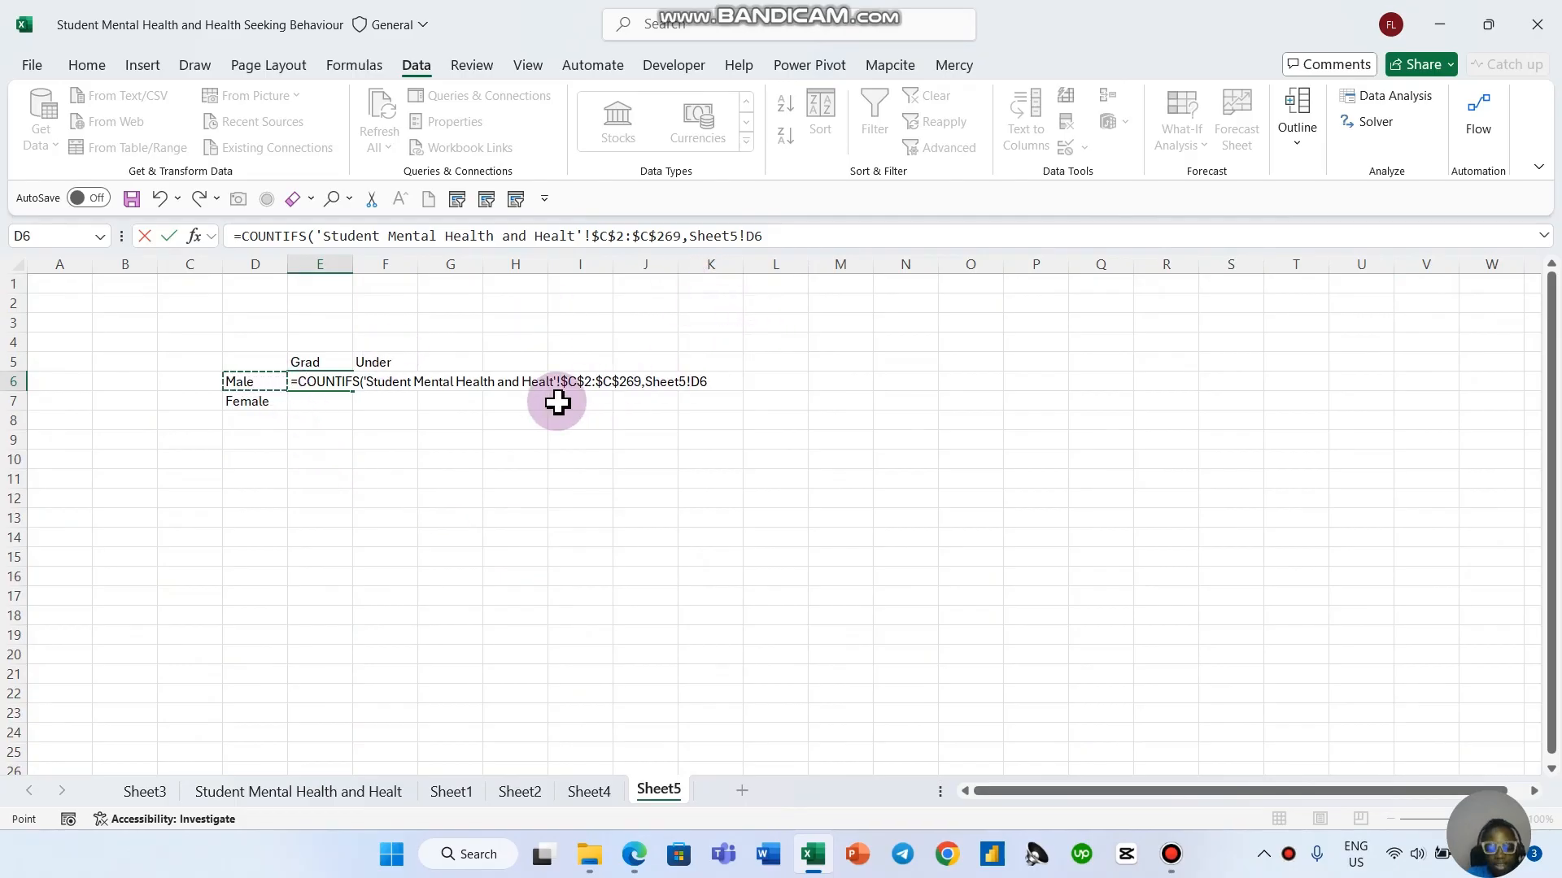
type(",")
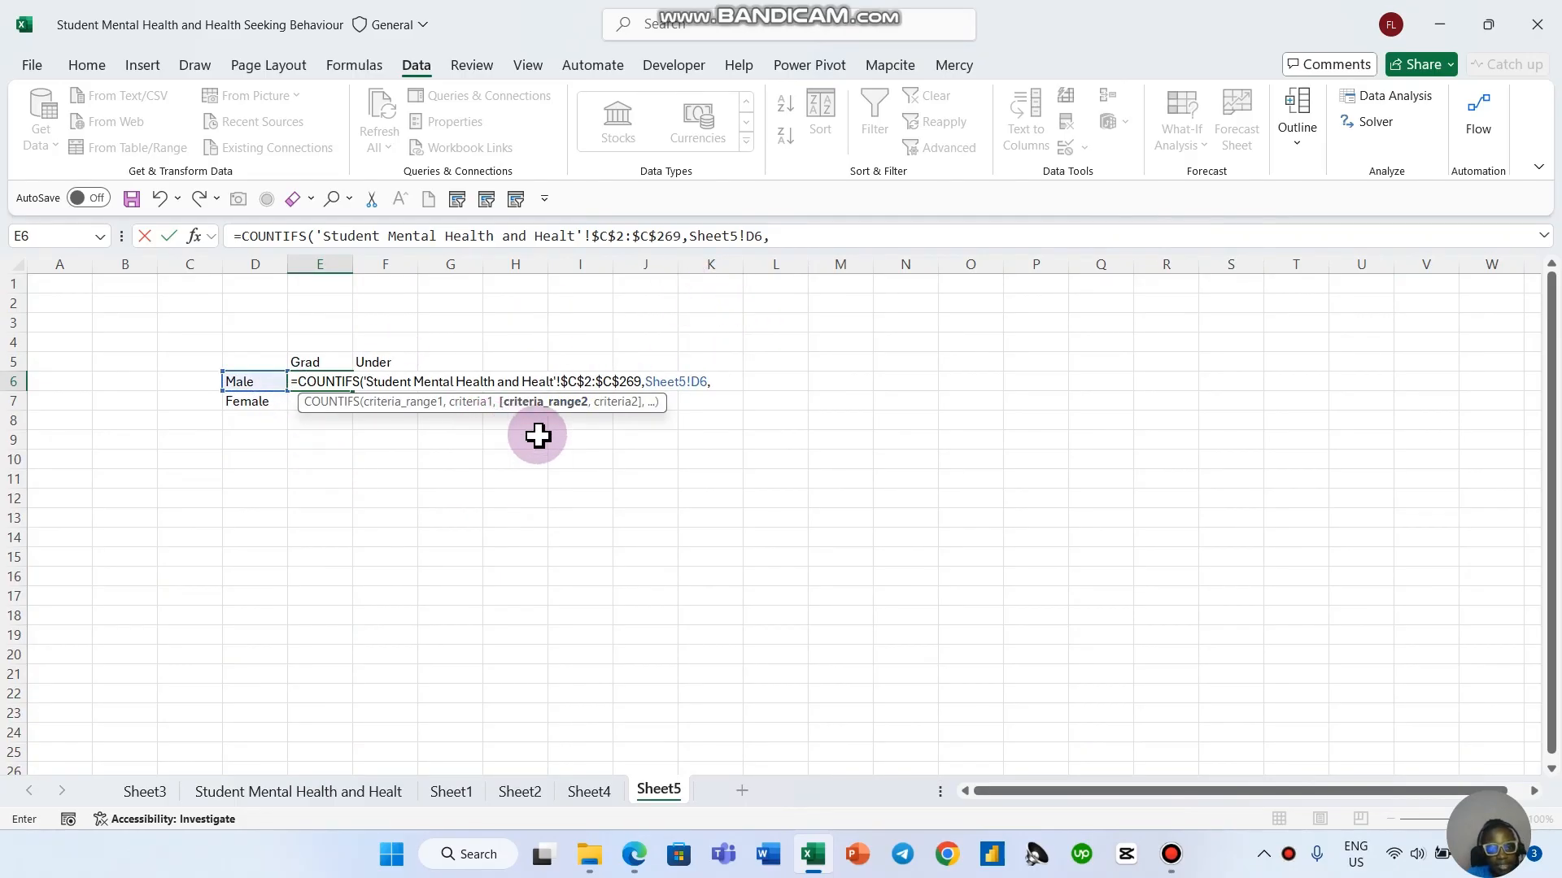
Step: Complete the COUNTIFS formula in E6 with $A$2:$A$269 on the data sheet as second criteria range and E5 as its criterion
left_click(306, 791)
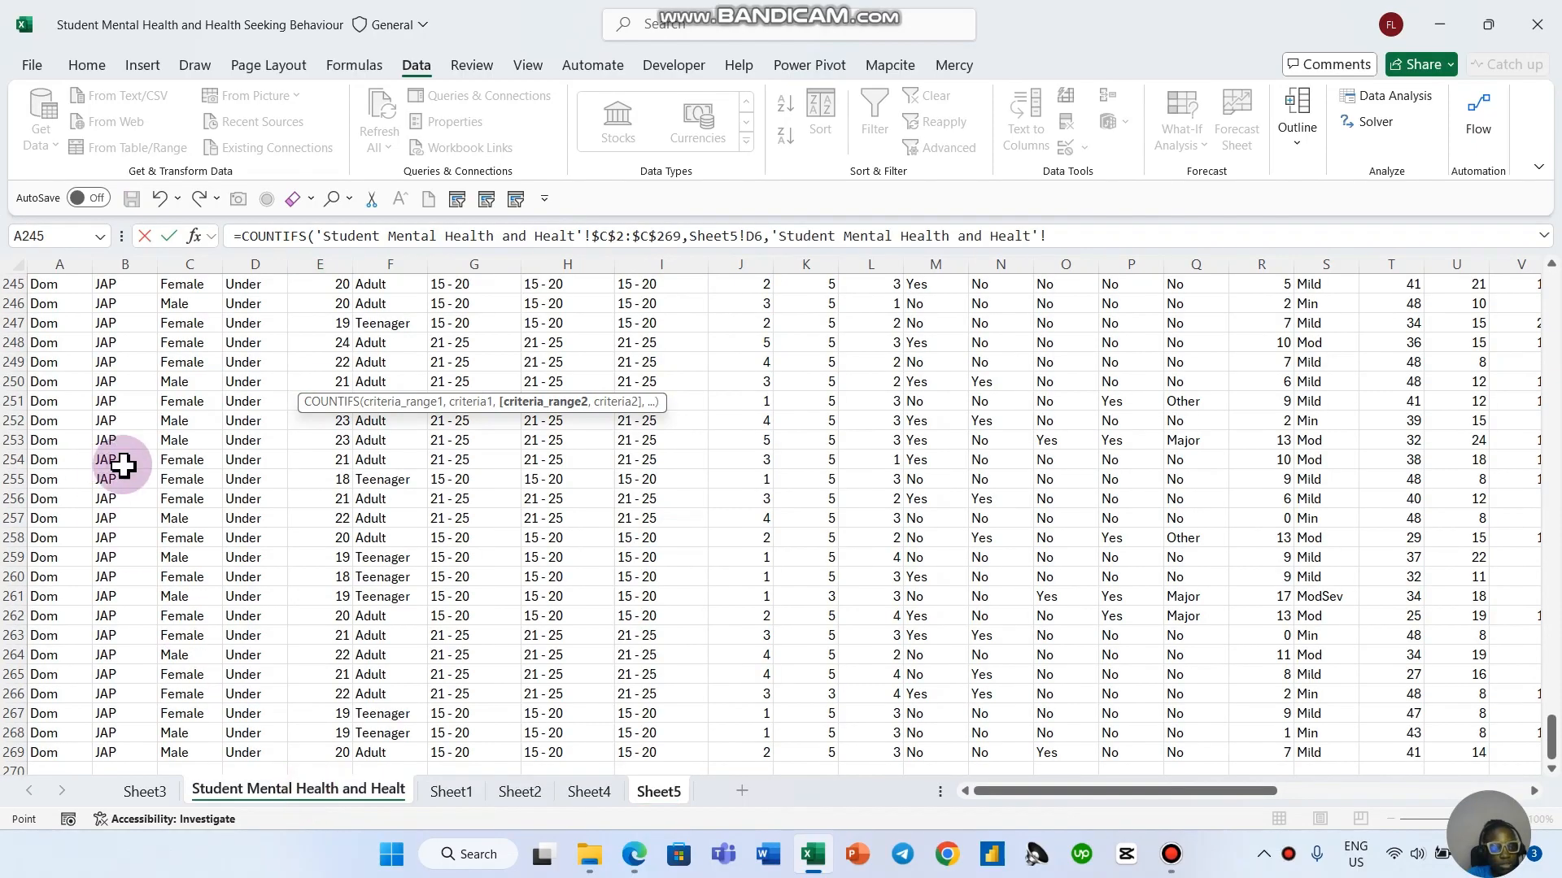
left_click_drag(236, 439, 273, 396)
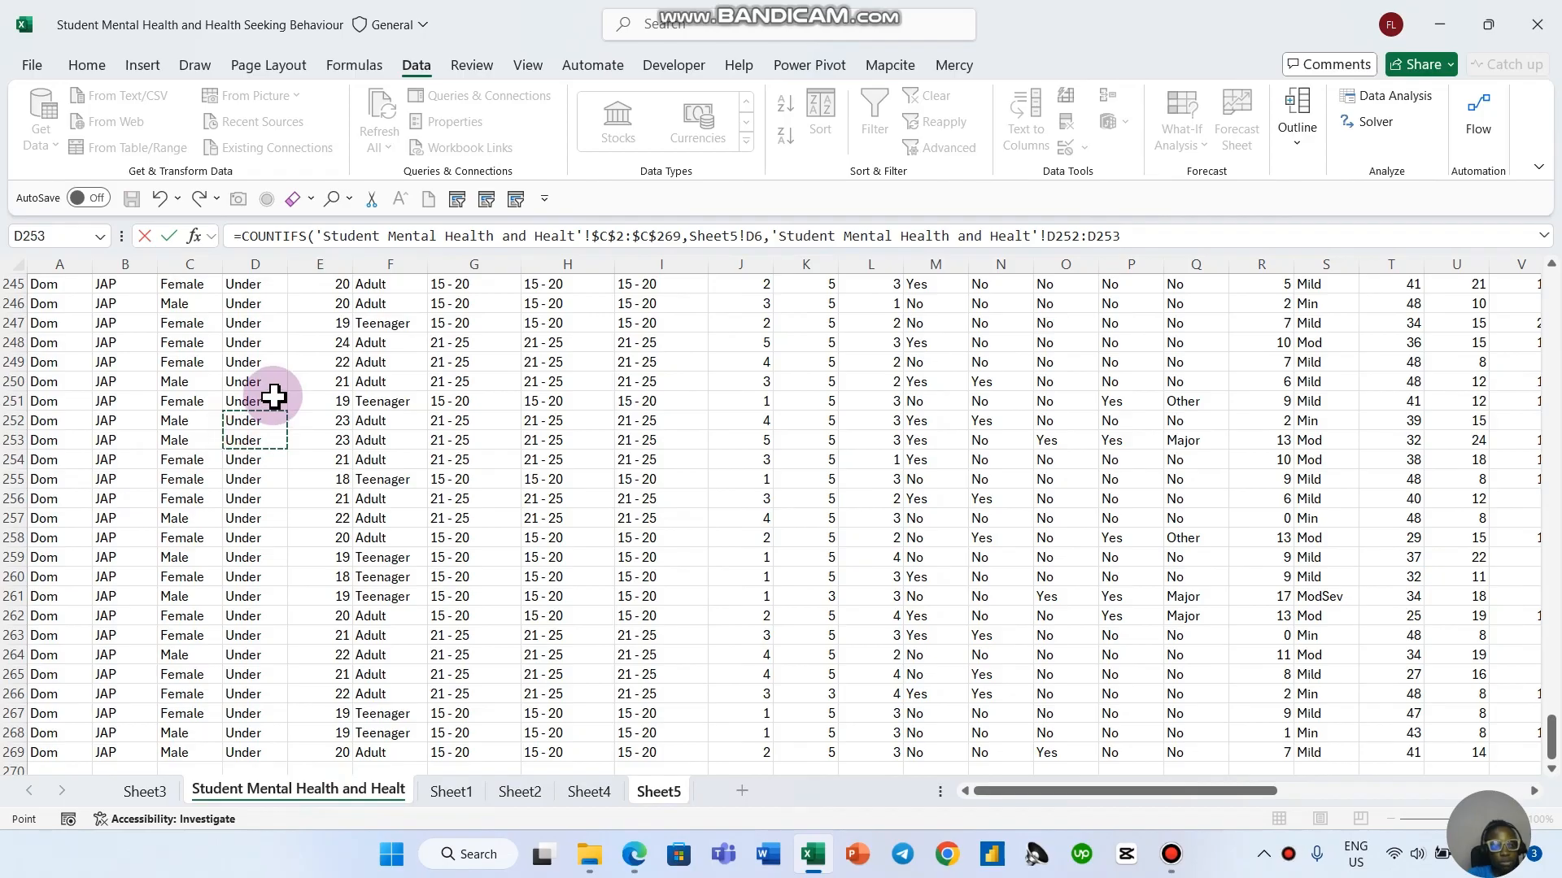
key("ctrl+Home")
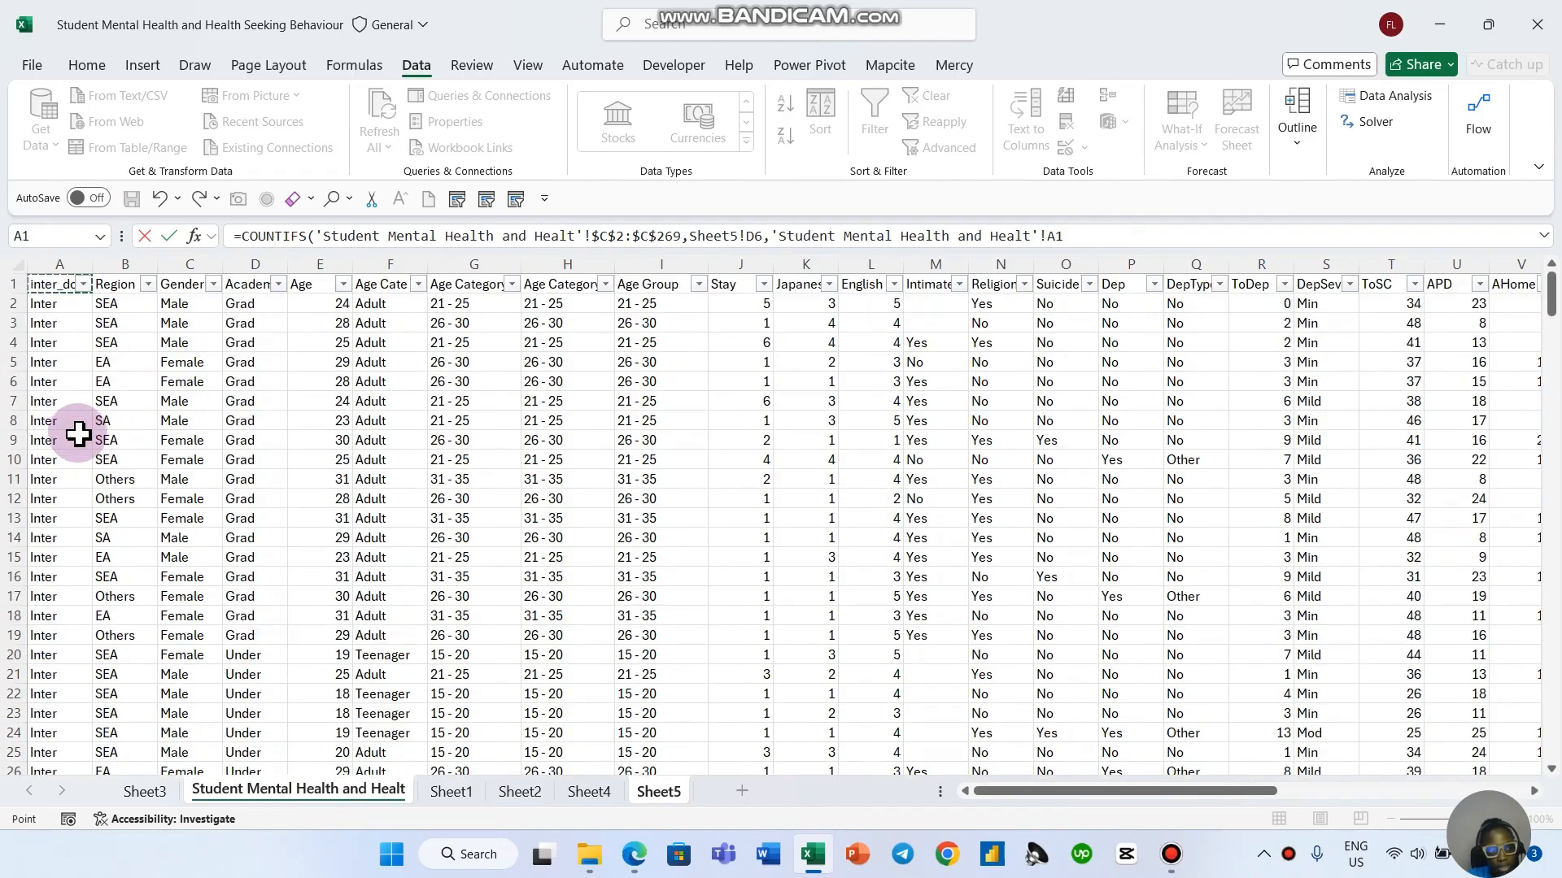
key("ctrl+shift+Down")
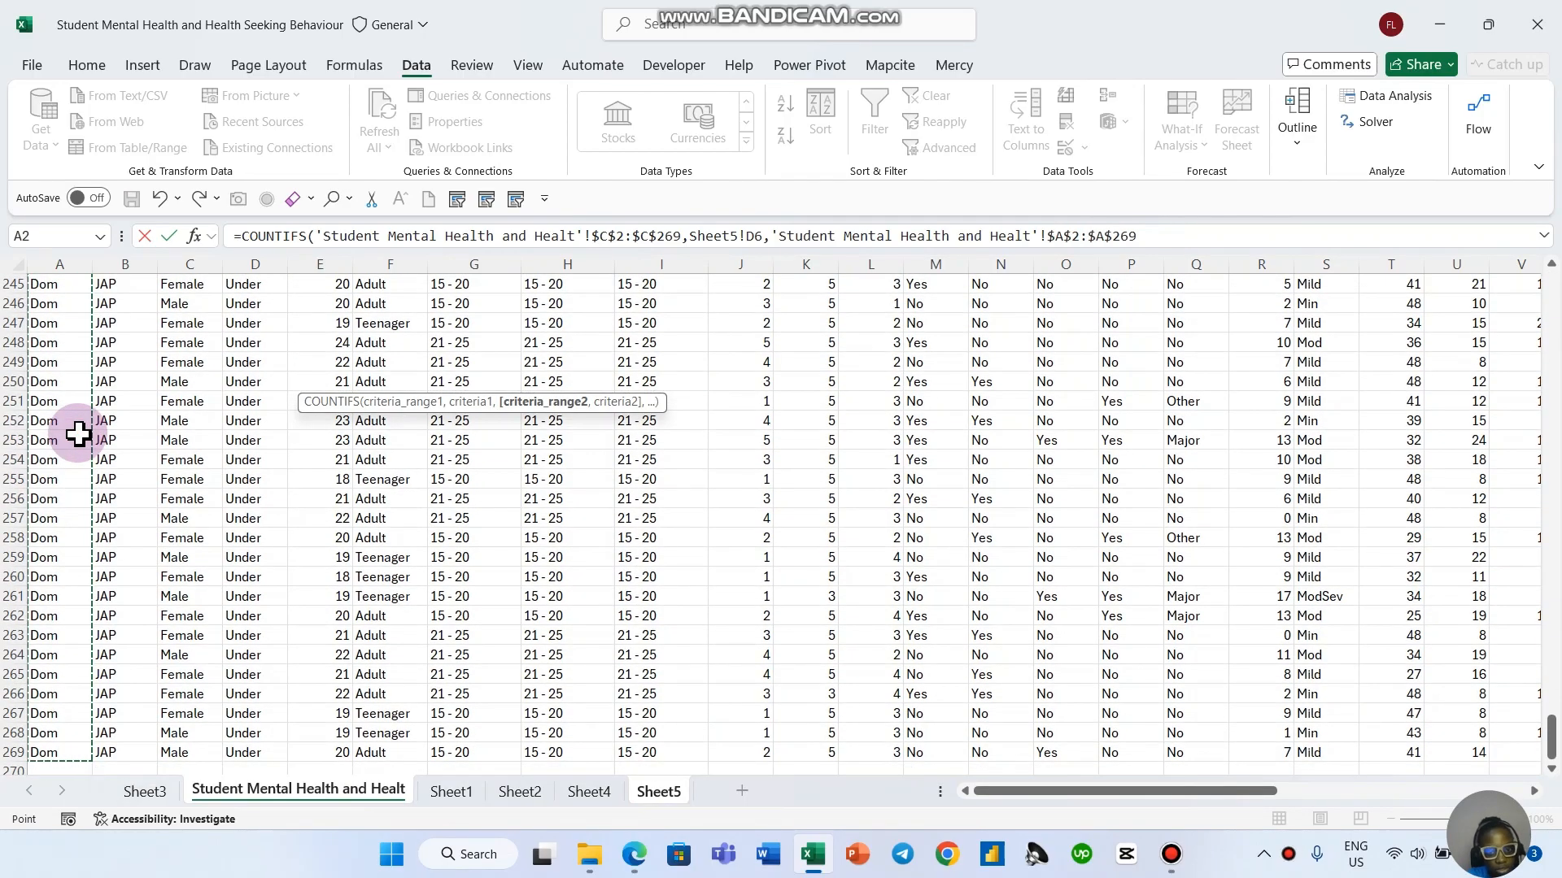
type(",")
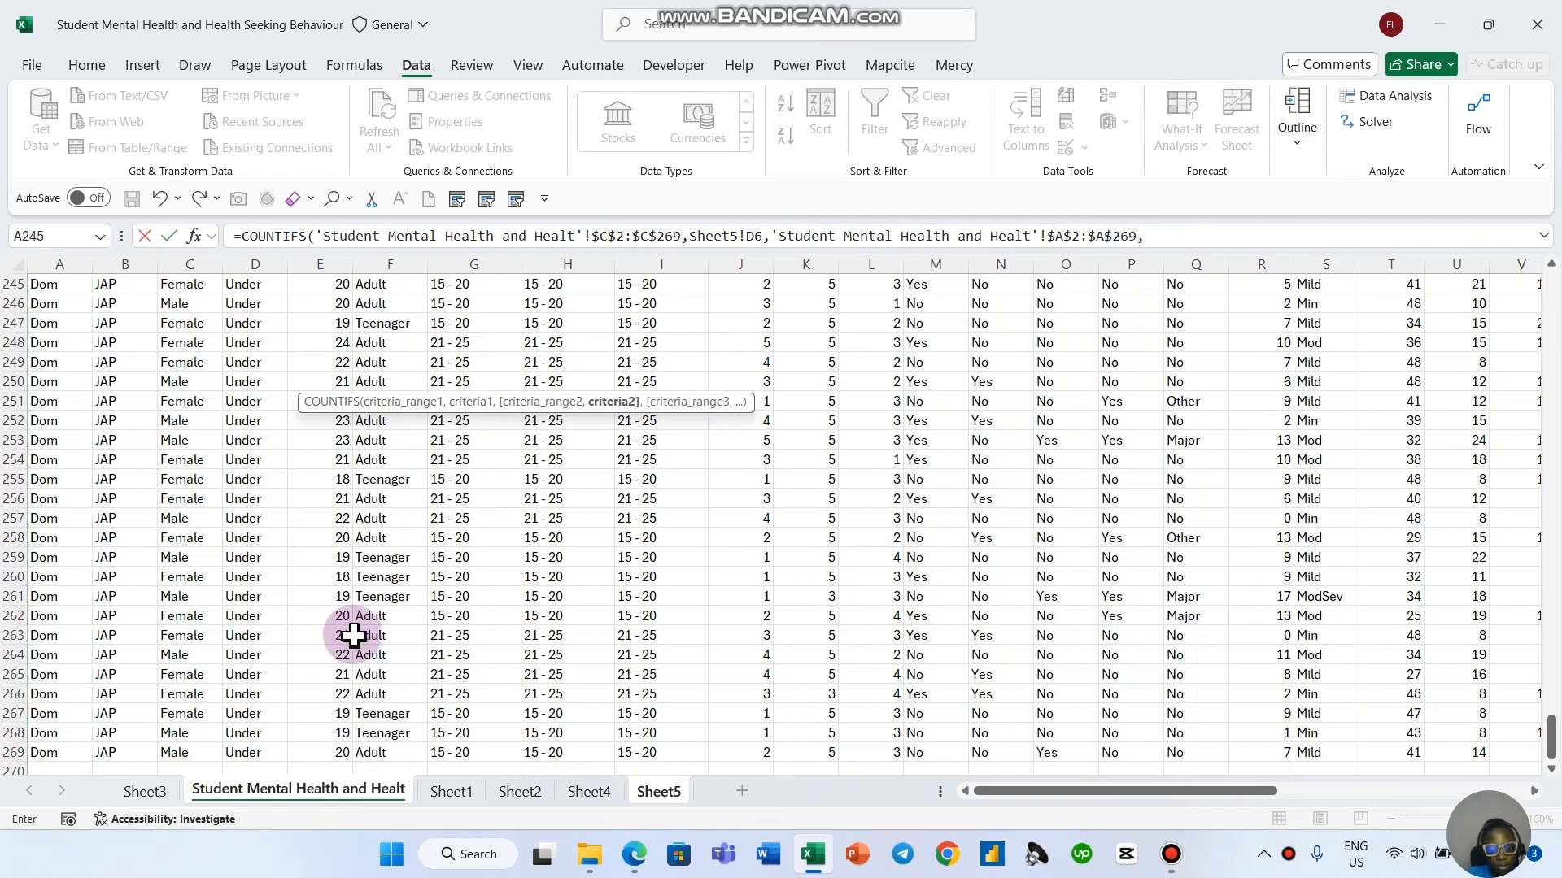
left_click(659, 791)
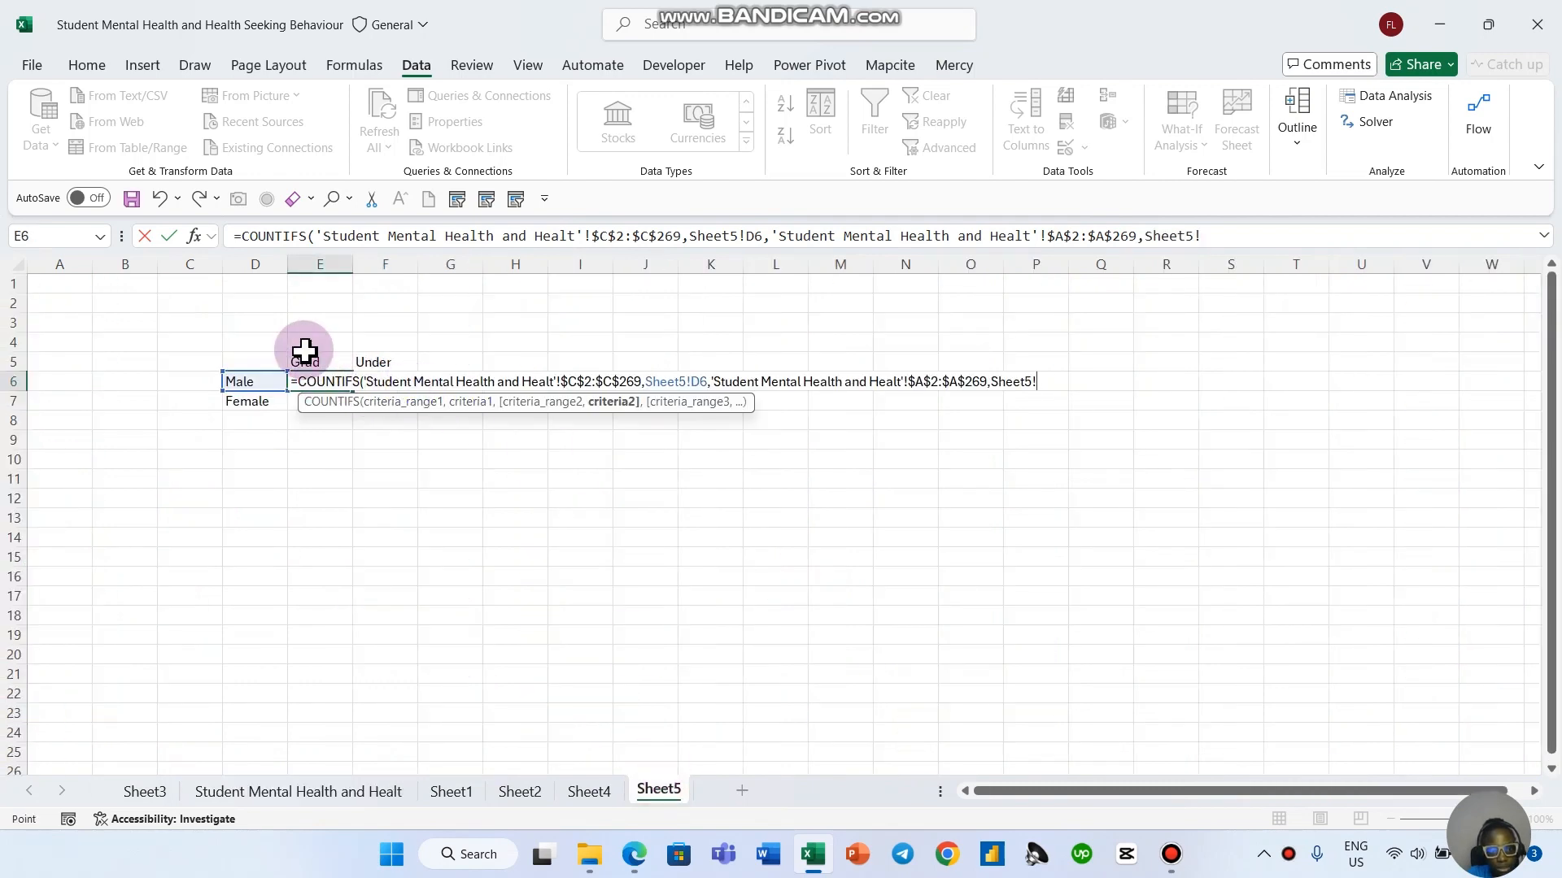
left_click(313, 363)
key("Return")
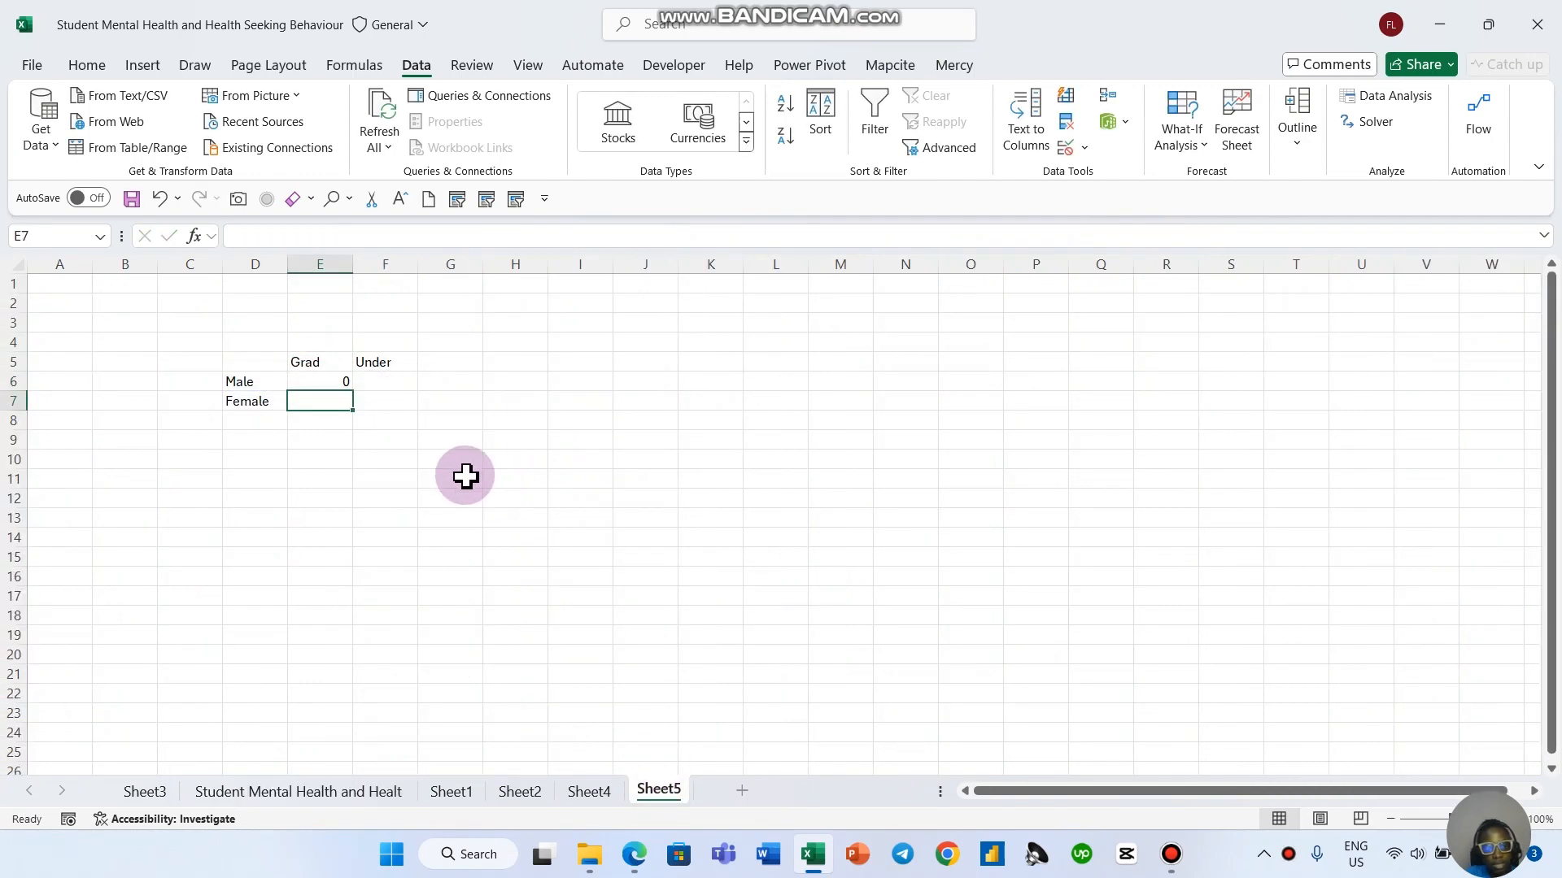
Step: Review the ranges and criteria of the COUNTIFS formula in cell E6
left_click(329, 381)
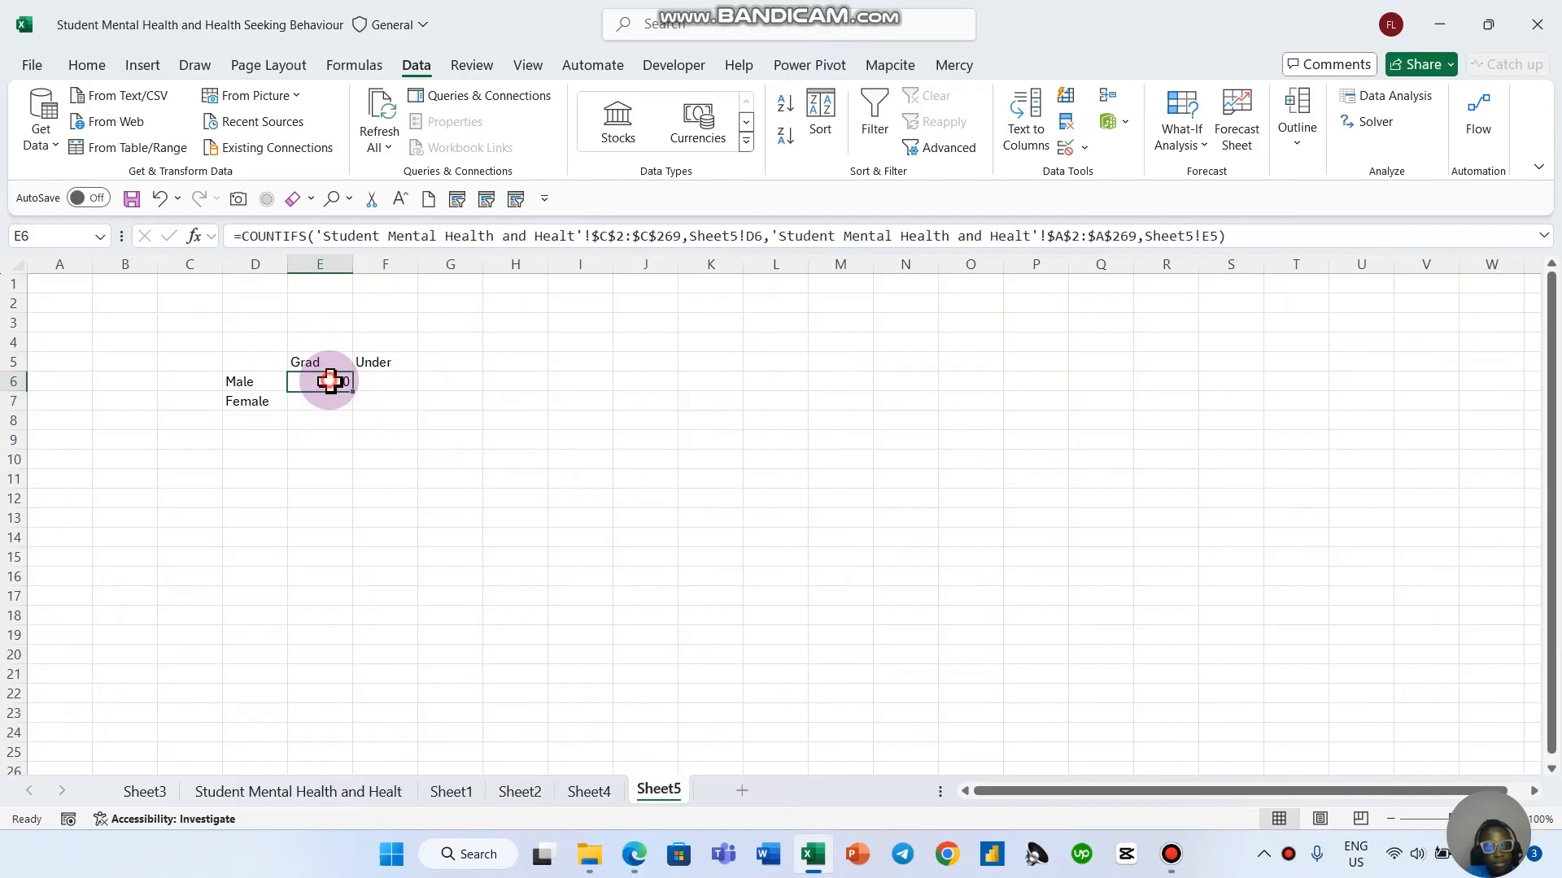
left_click(1256, 240)
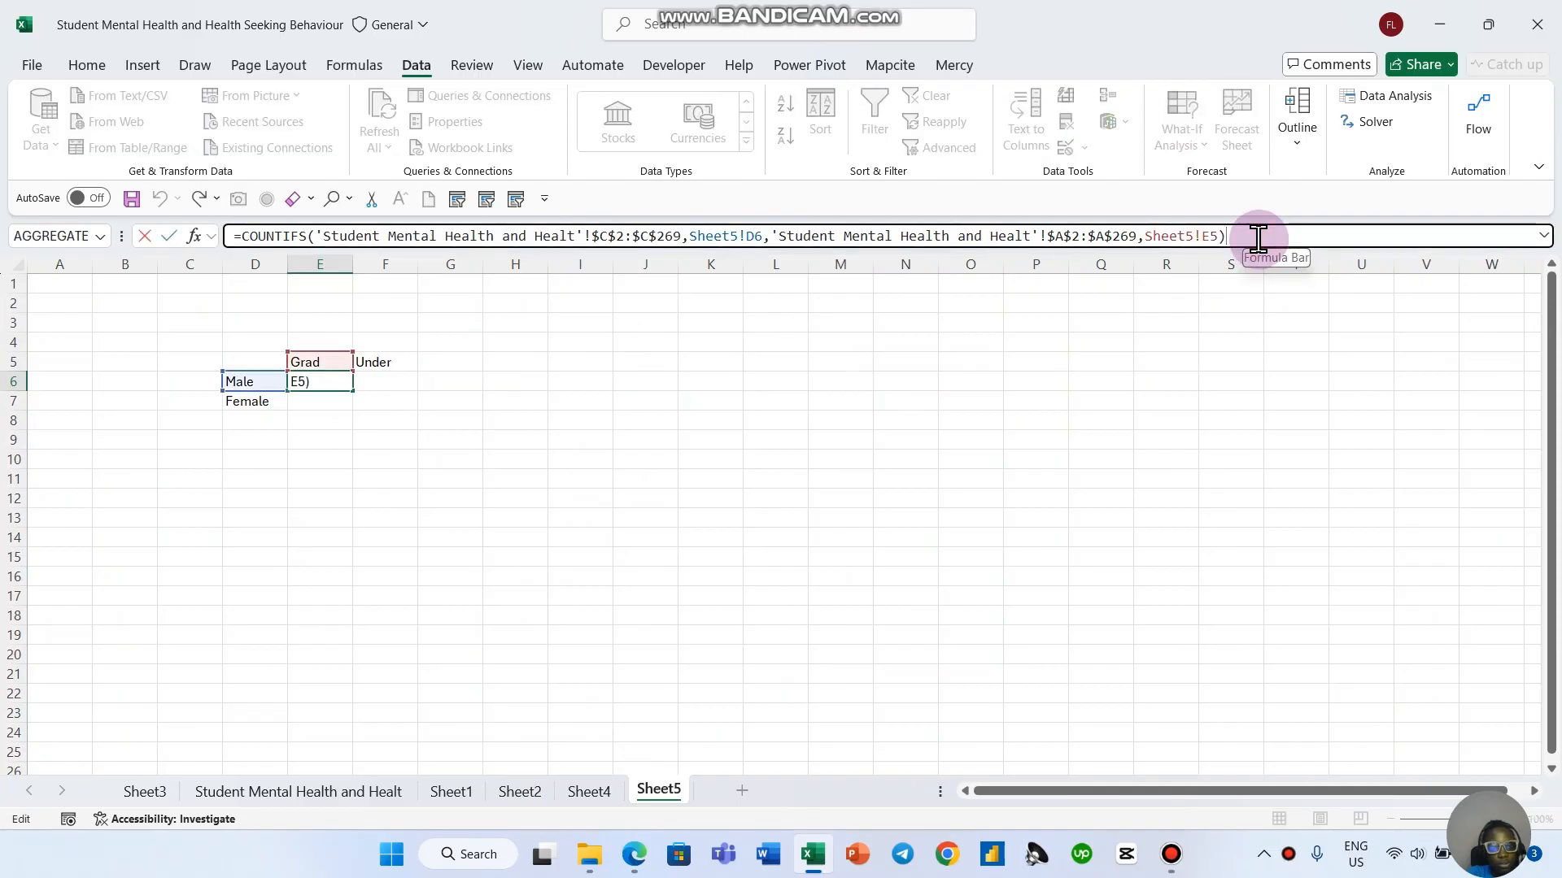
left_click(970, 401)
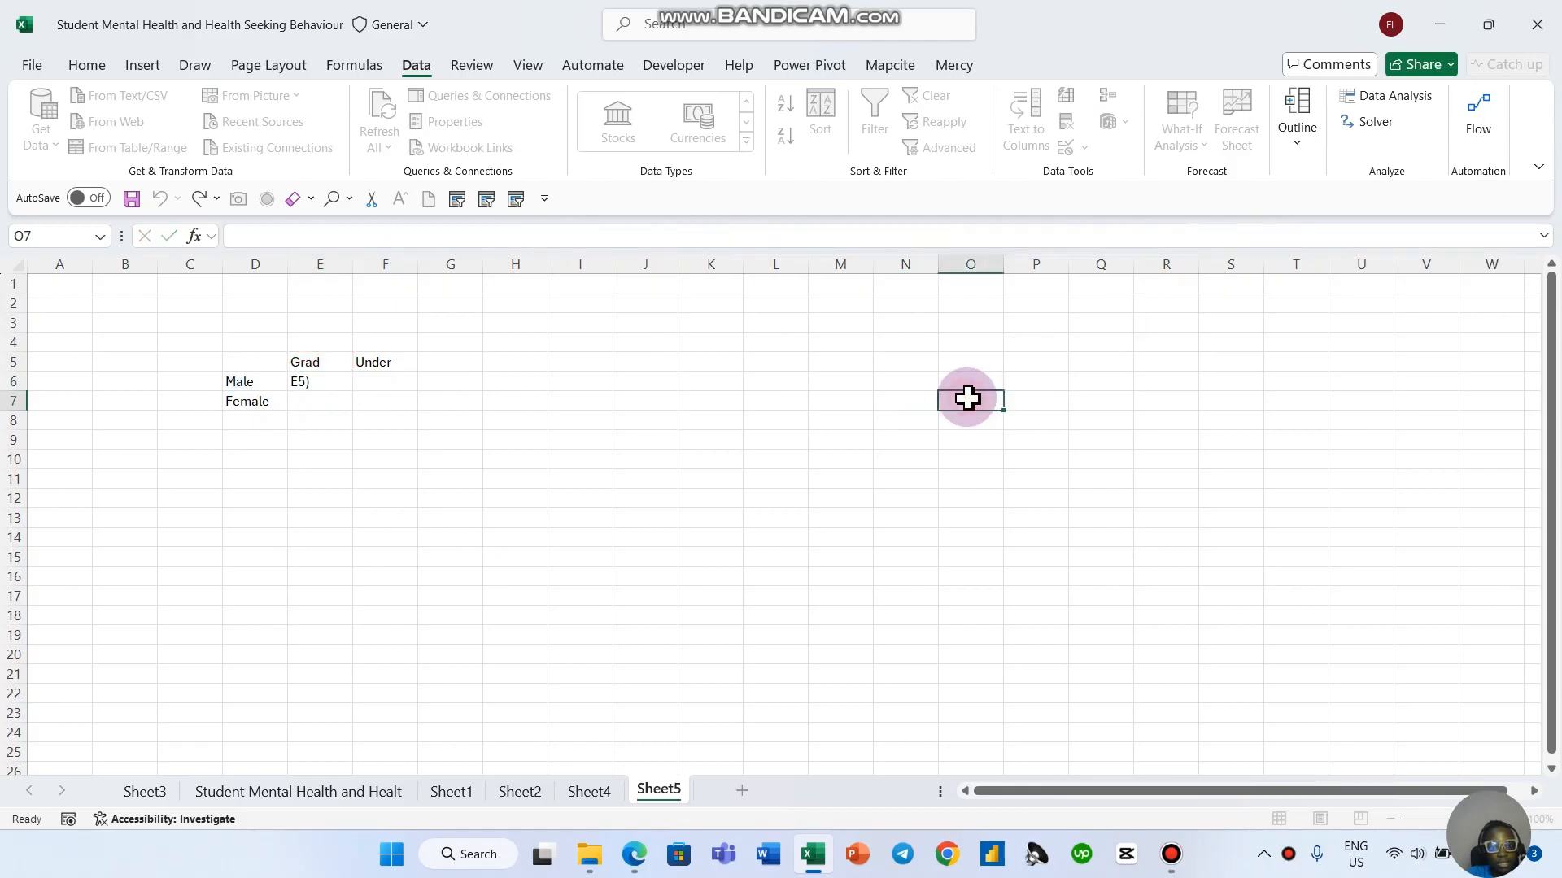
Step: Widen the Gender and inter_dom columns on the Student Mental Health and Healt sheet
left_click(218, 792)
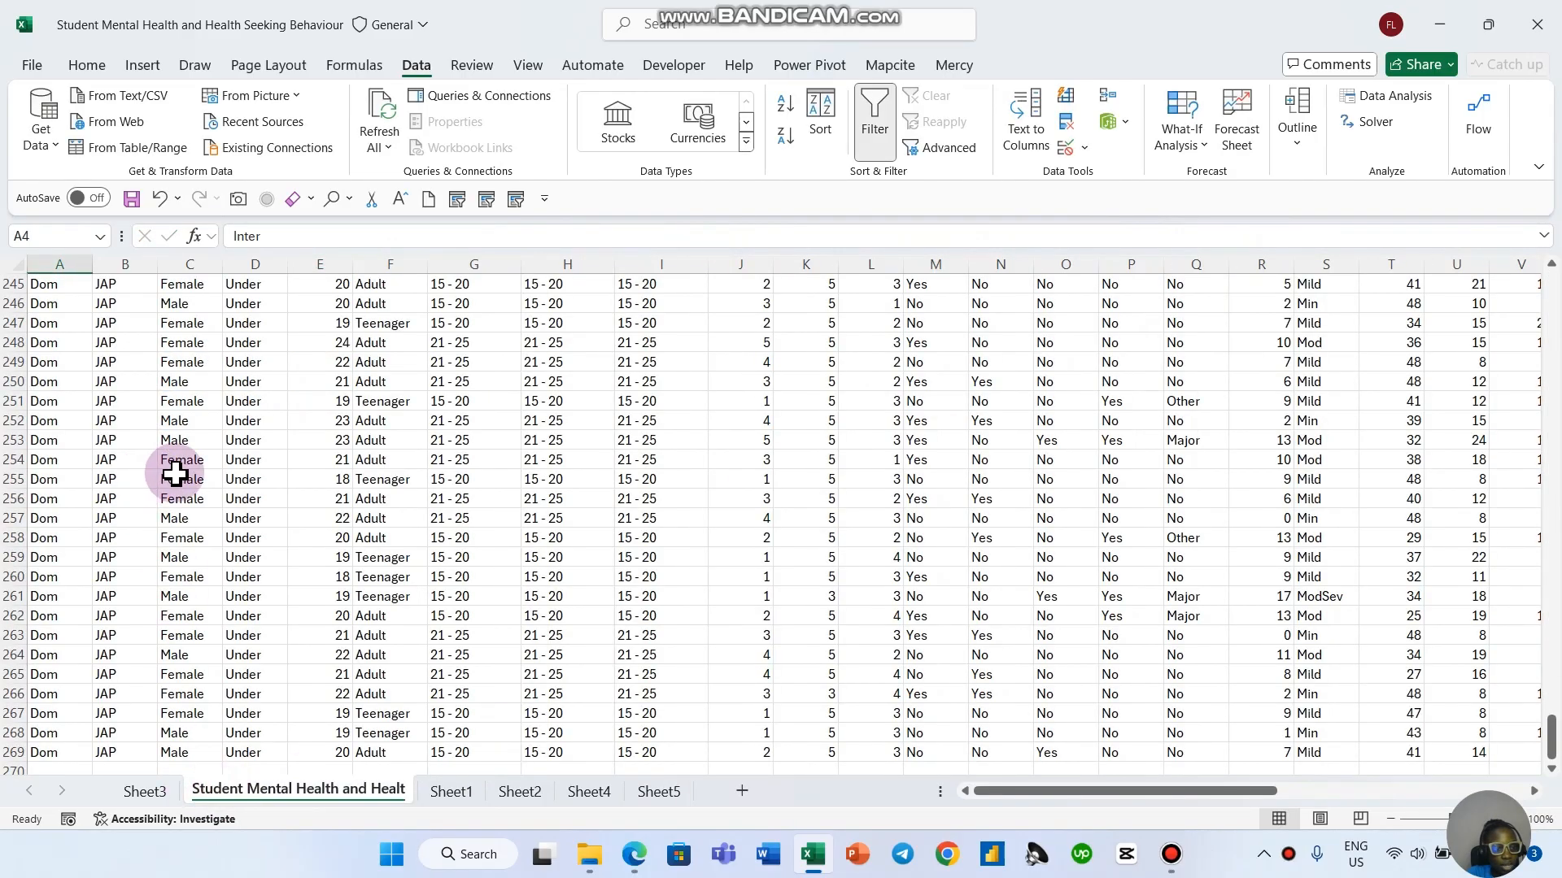
key("Right")
key("Right")
scroll(177, 428, "up", 20)
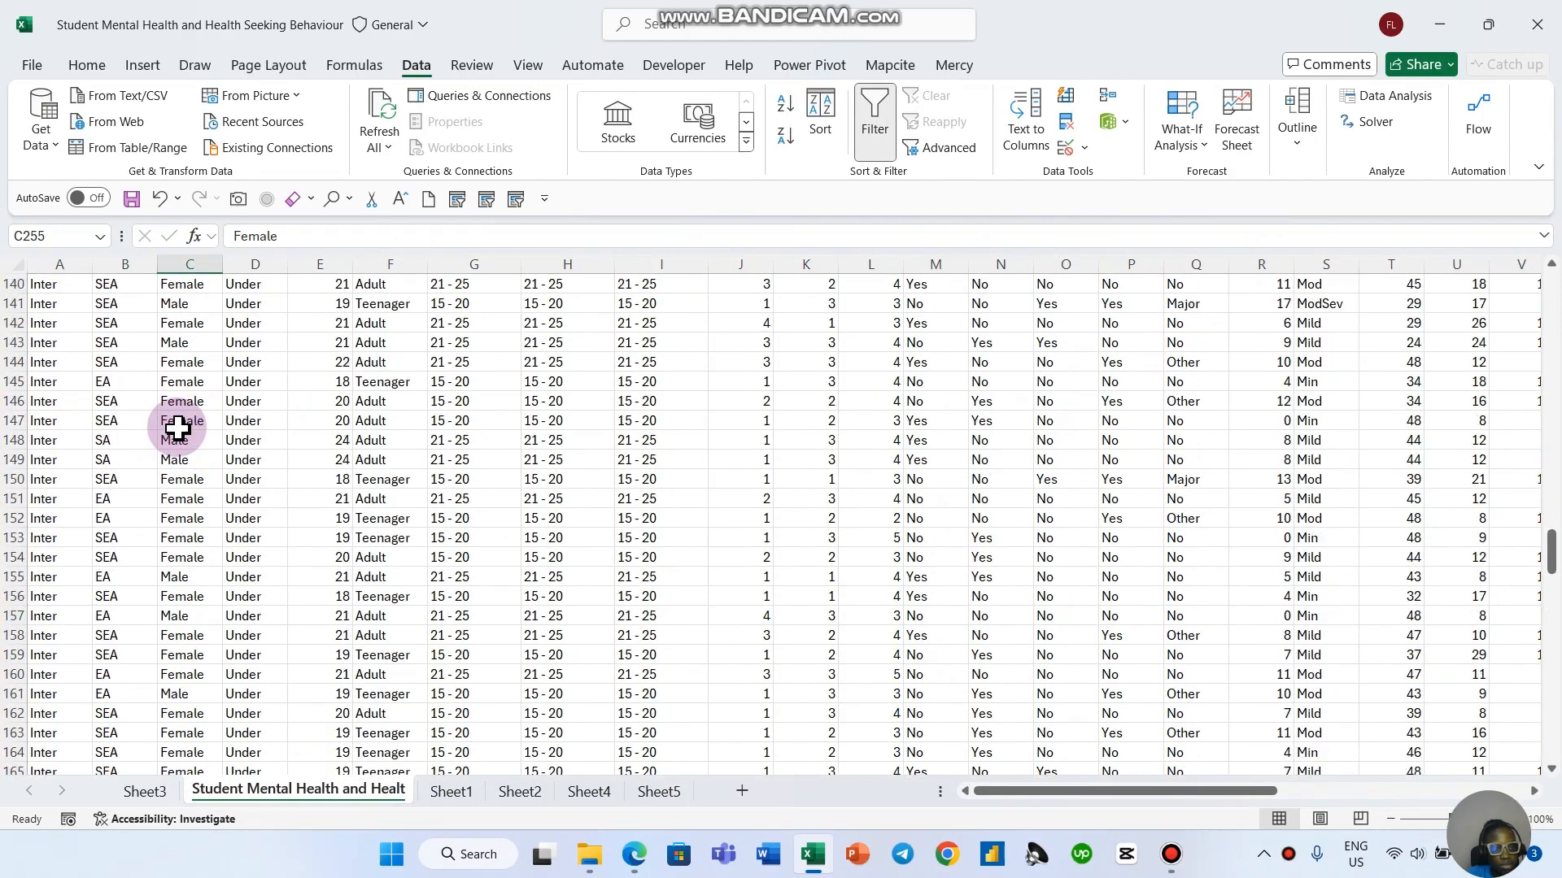
scroll(177, 427, "up", 1)
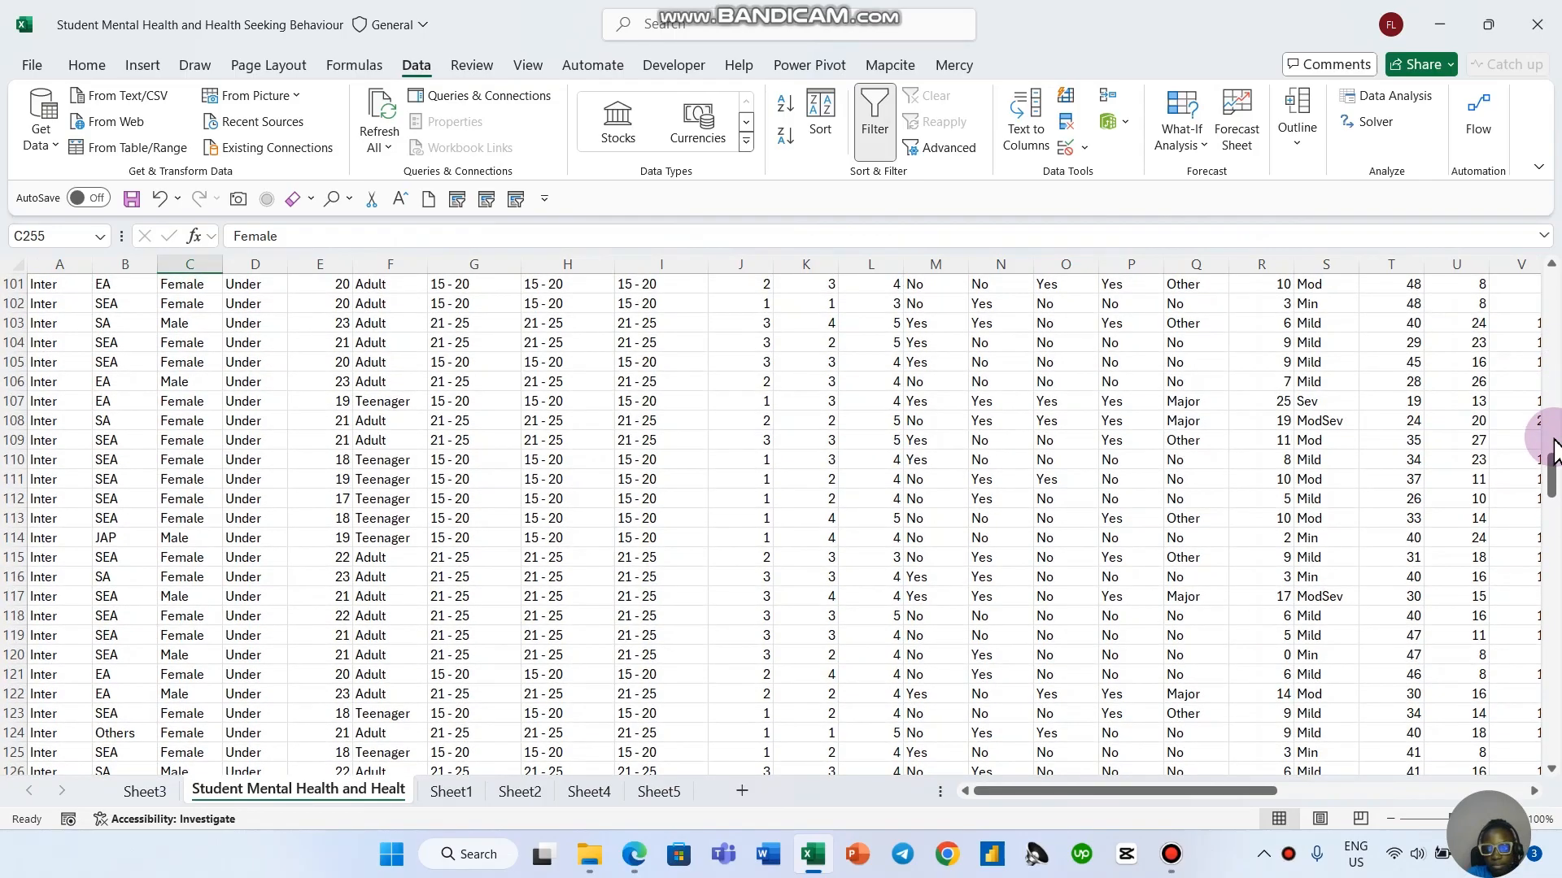
left_click_drag(1551, 476, 1553, 208)
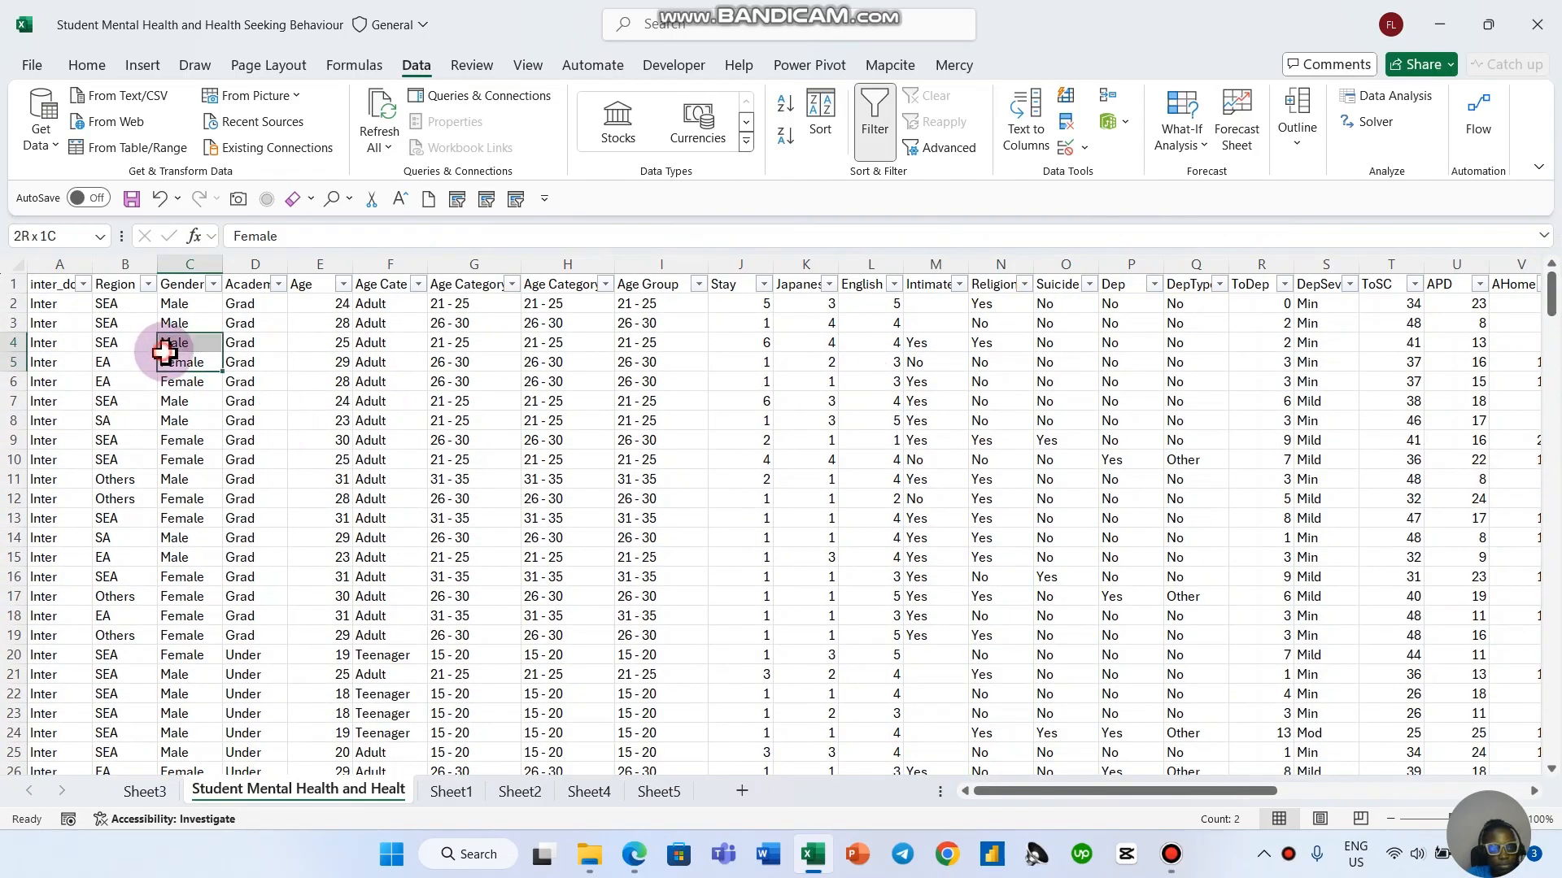
left_click(244, 343)
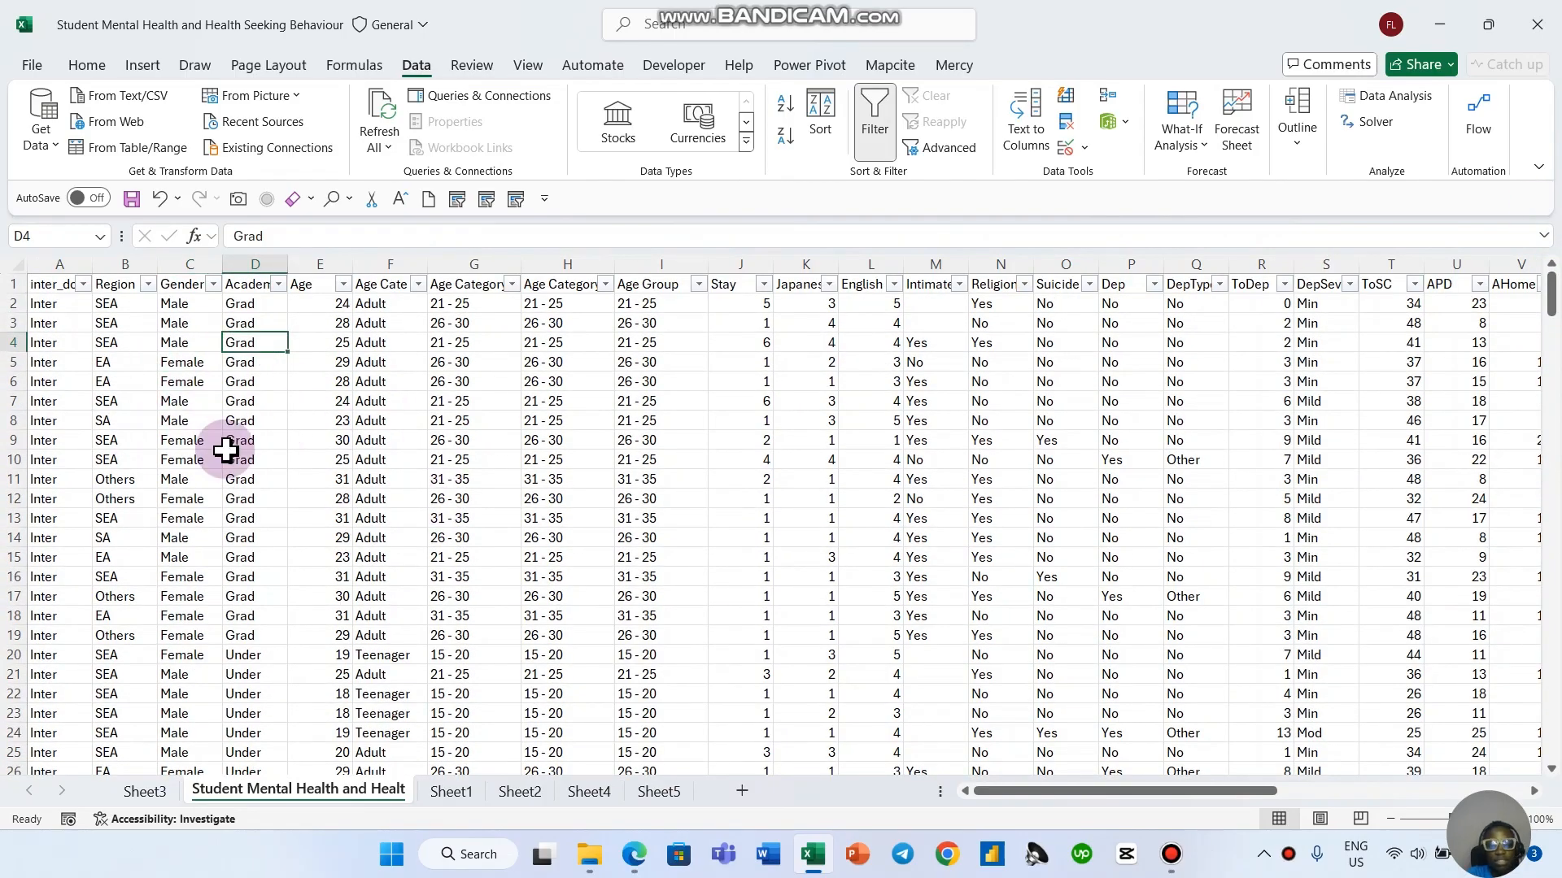
left_click_drag(222, 265, 236, 265)
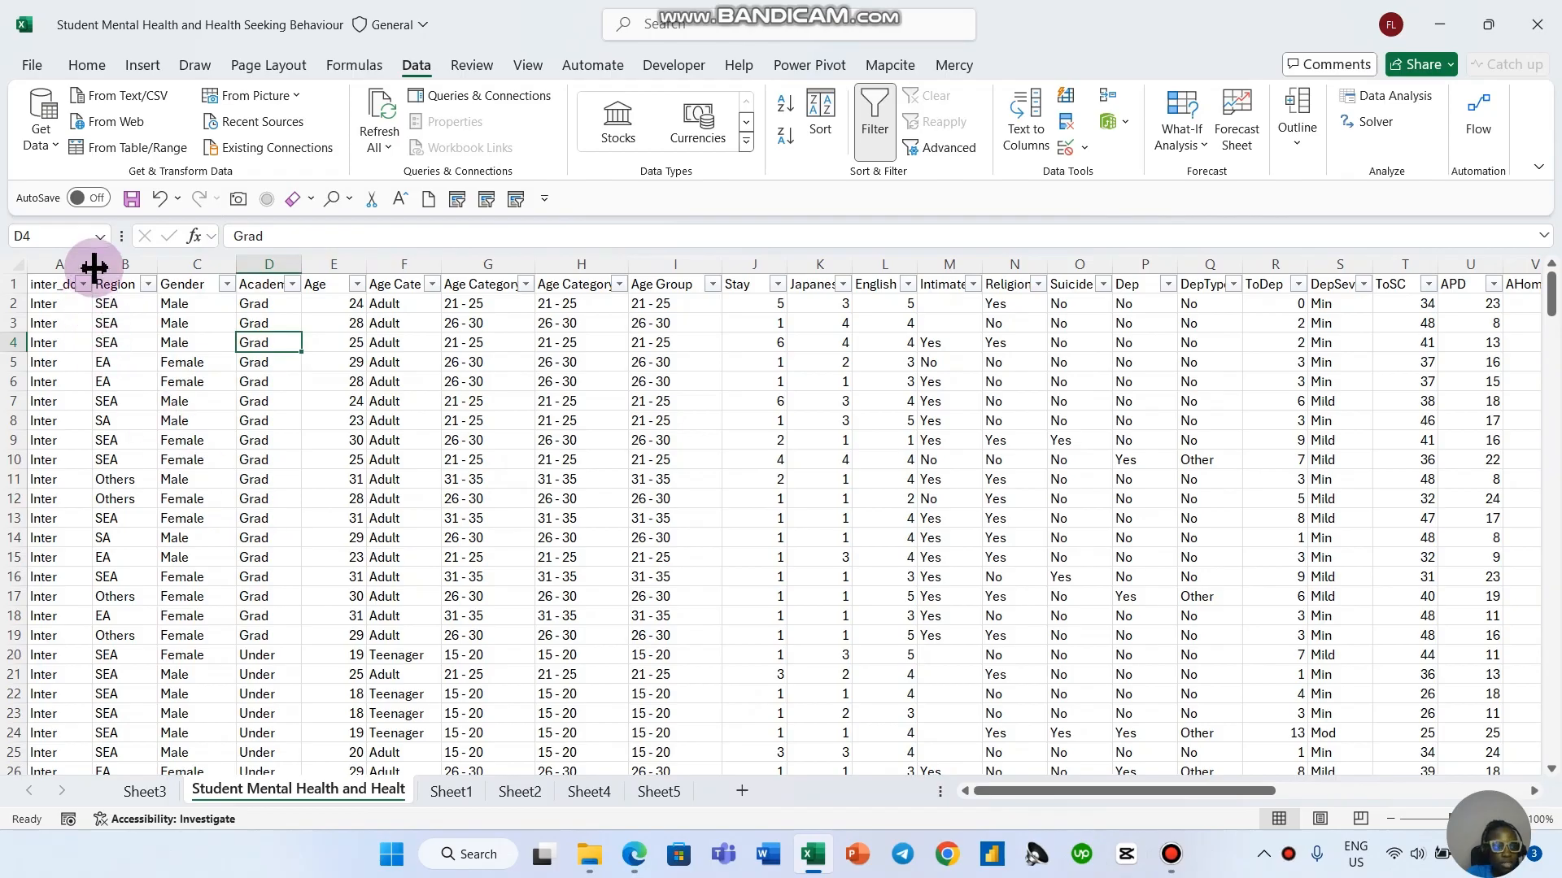
left_click_drag(92, 265, 109, 266)
Step: Replace the column headings in E5 and F5 of Sheet5 with Inter and Dom
left_click(663, 792)
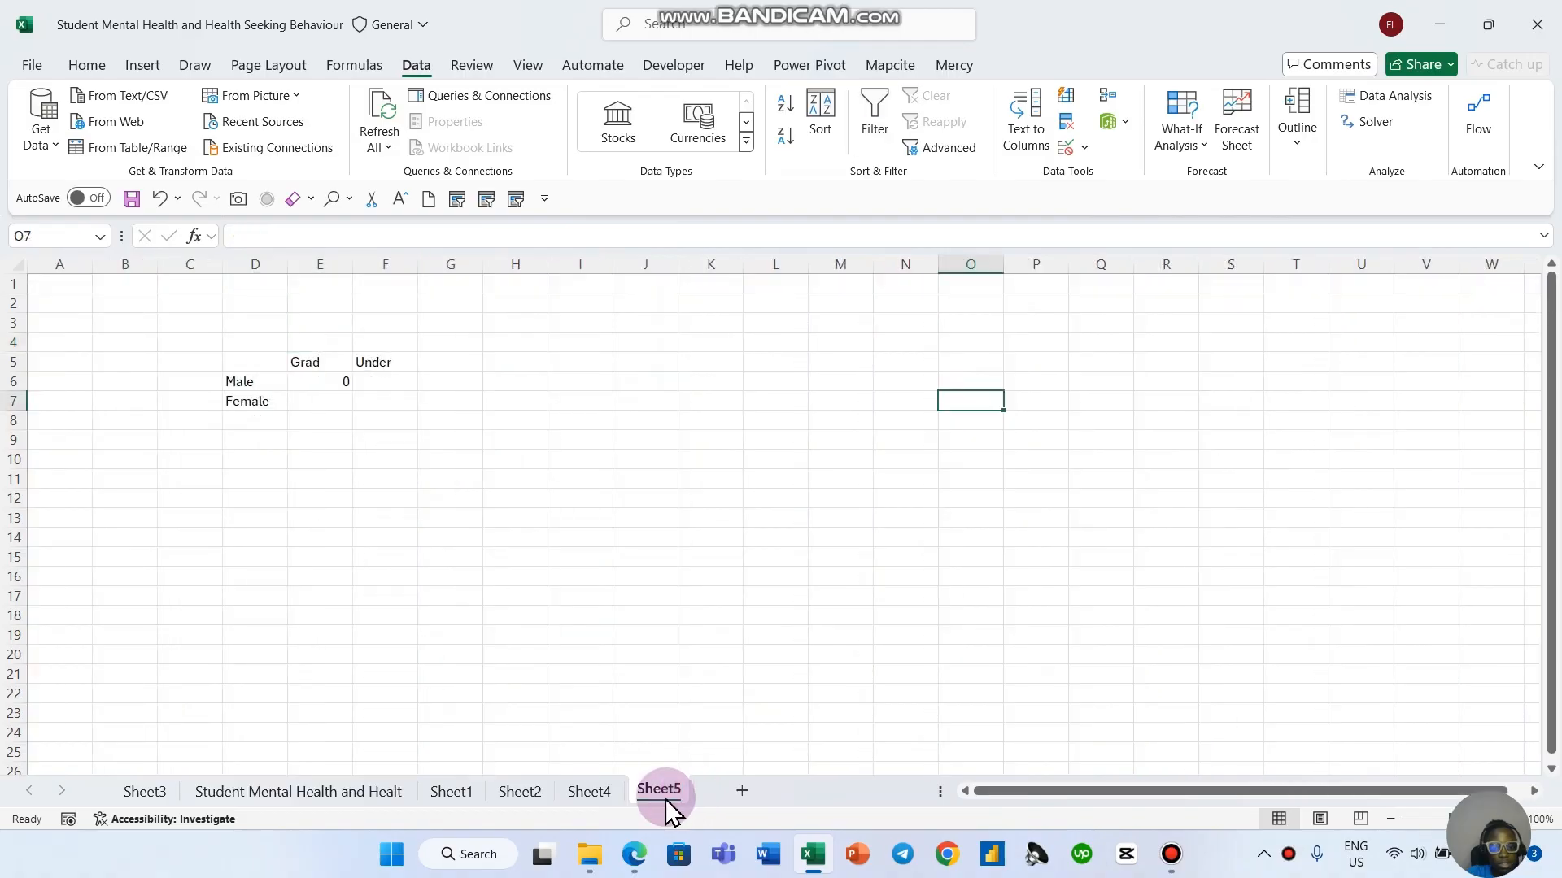
left_click(331, 366)
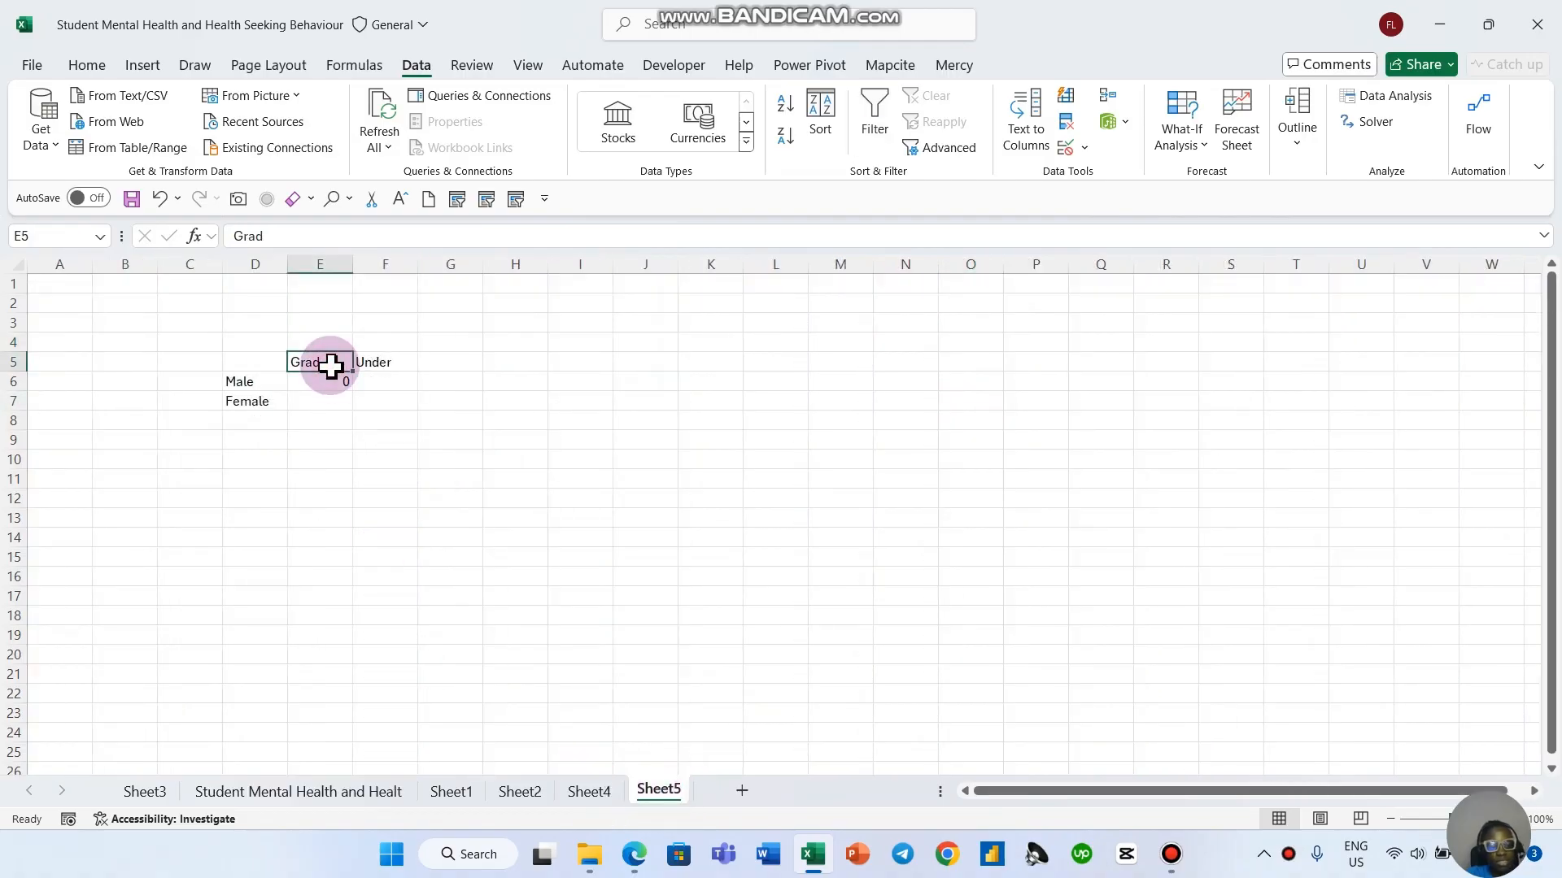
type("Inter")
key("Tab")
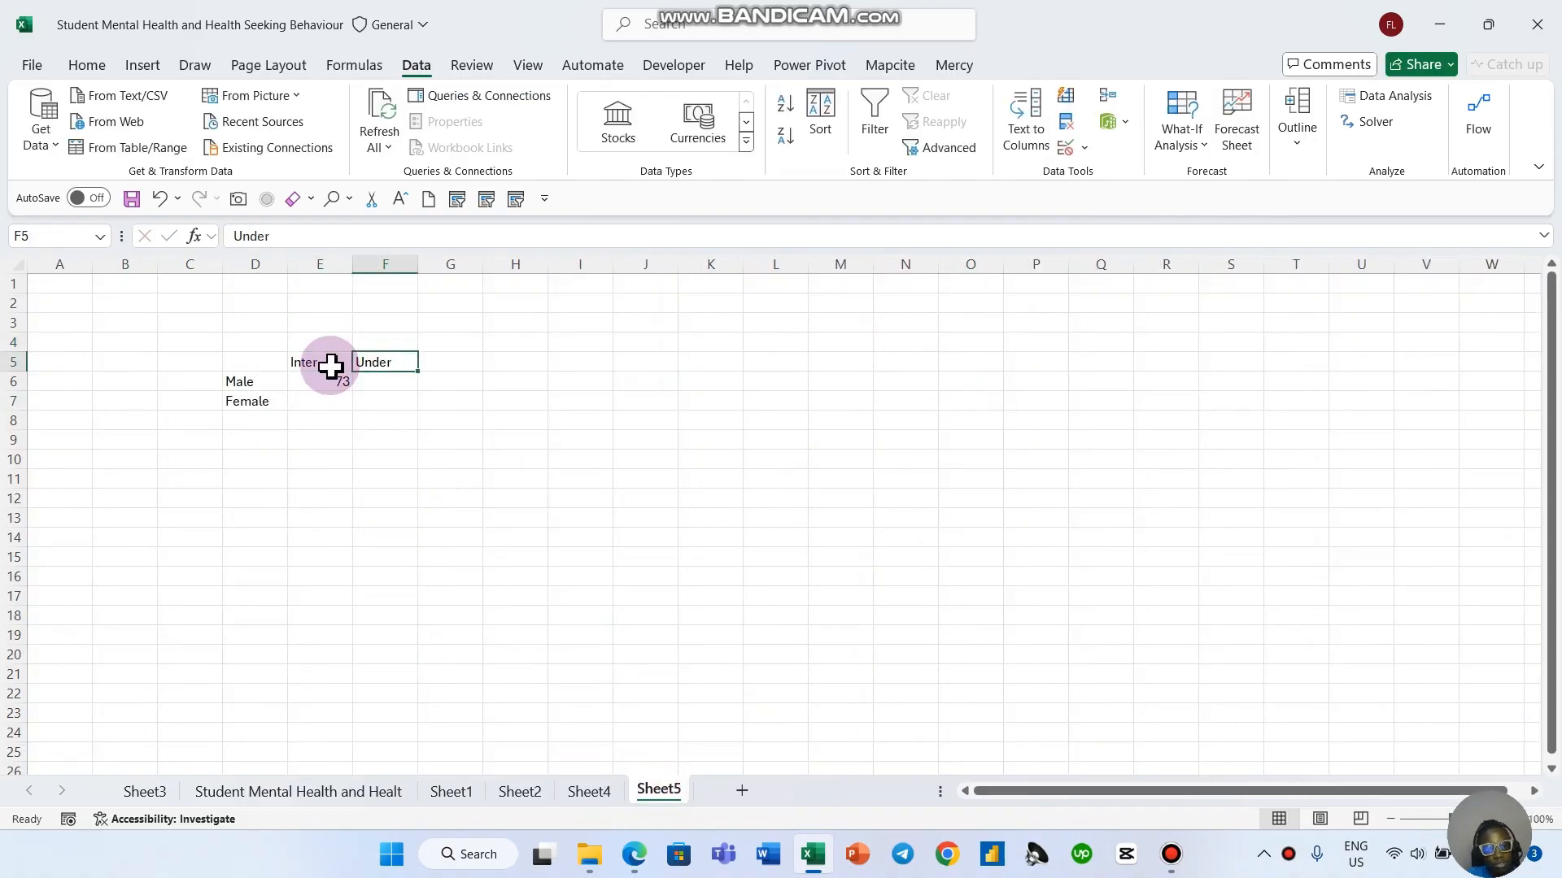
type("Dom")
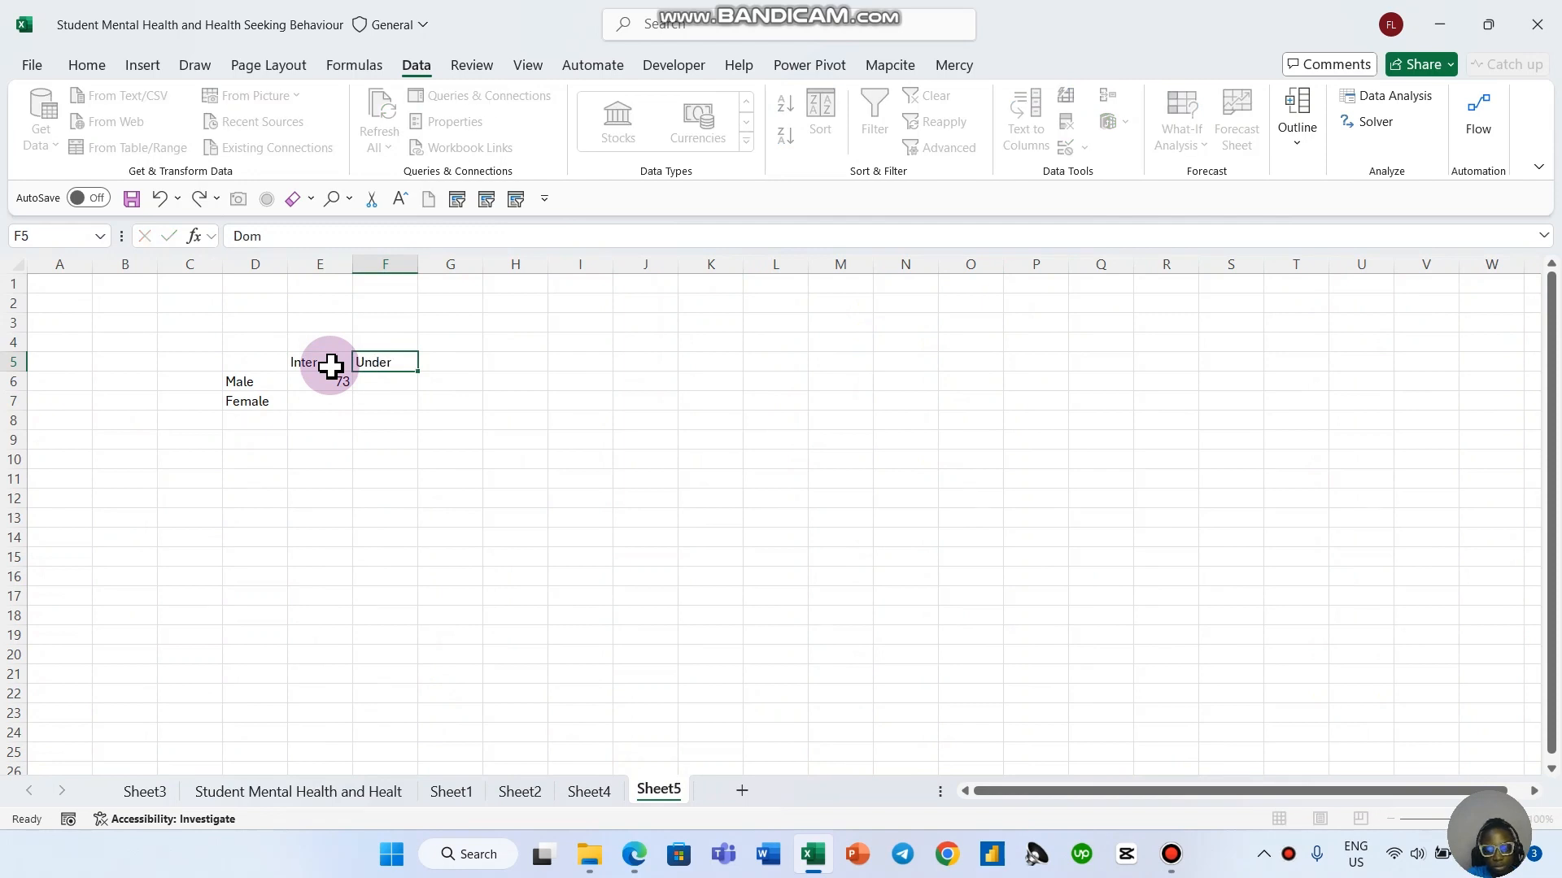
key("Return")
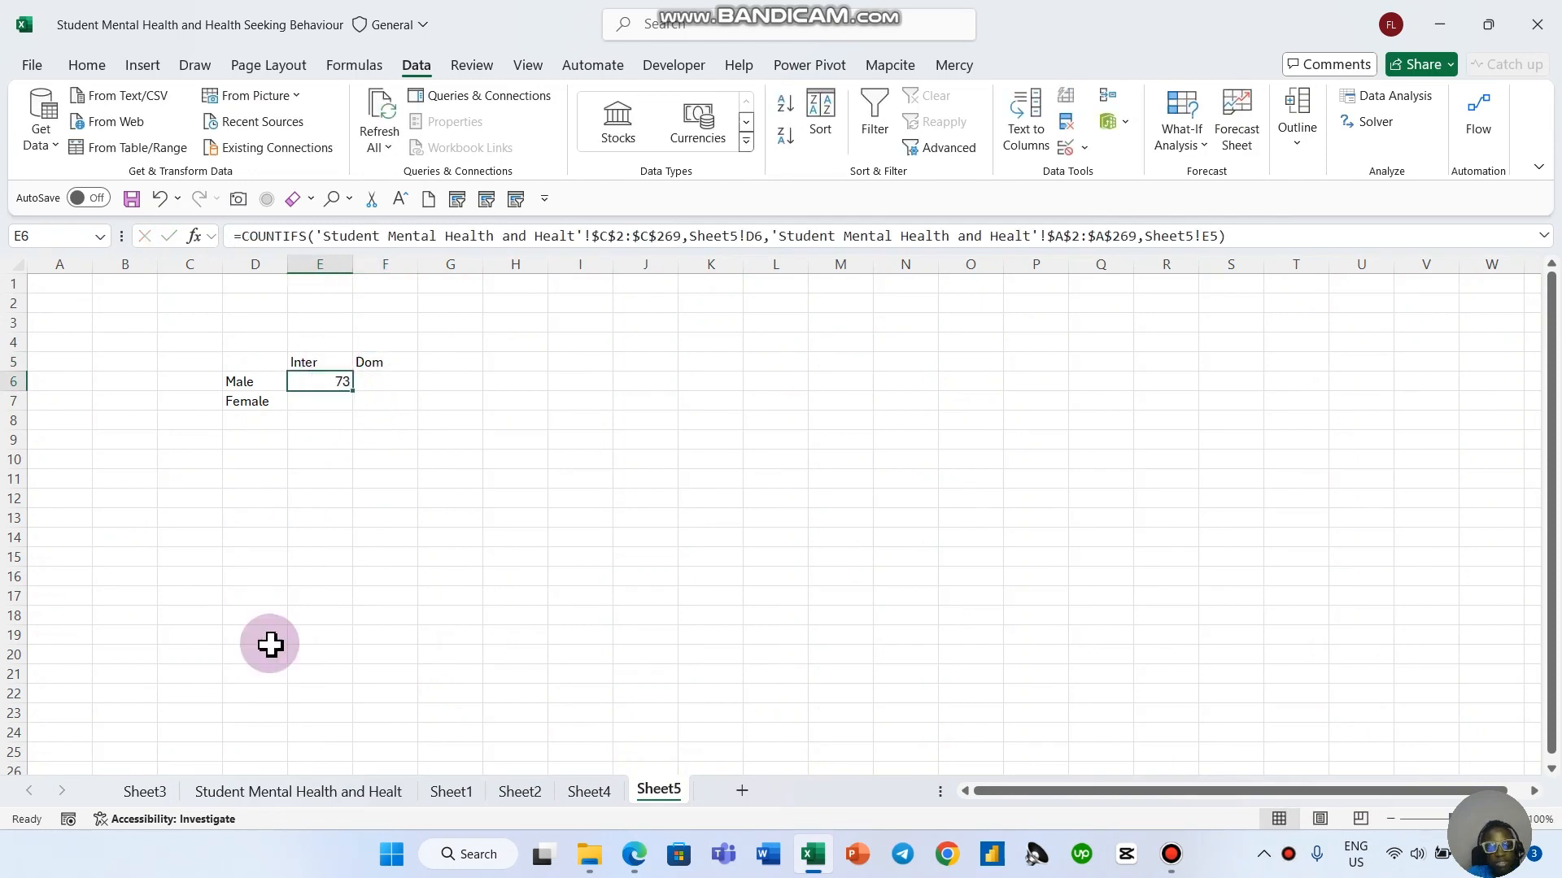
Step: Filter the inter_dom column of the student data sheet to show only Inter
left_click(223, 790)
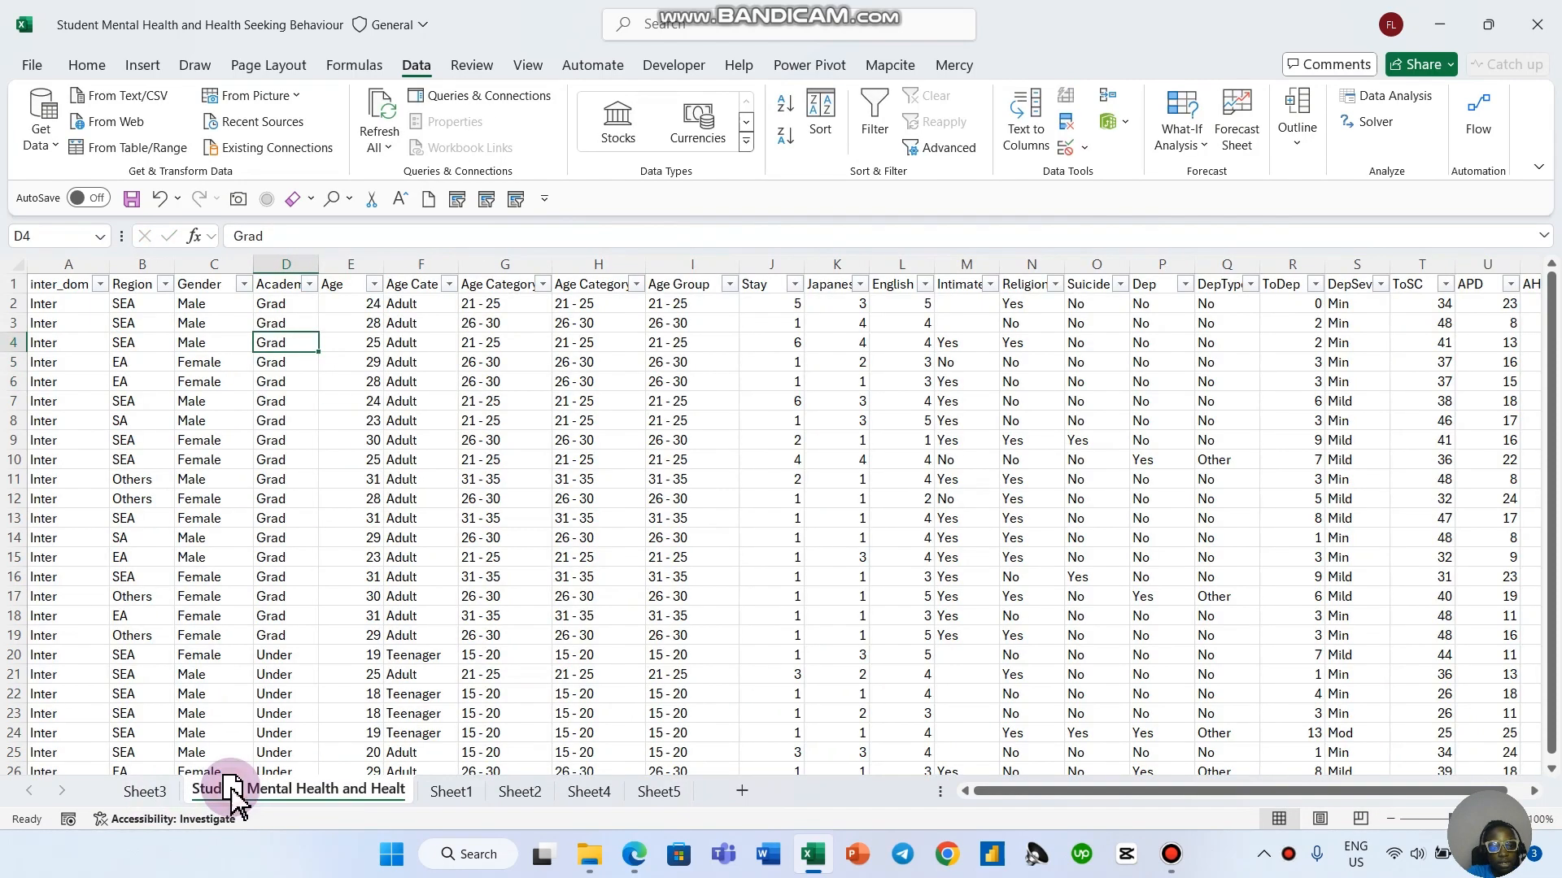
right_click(153, 523)
left_click(538, 490)
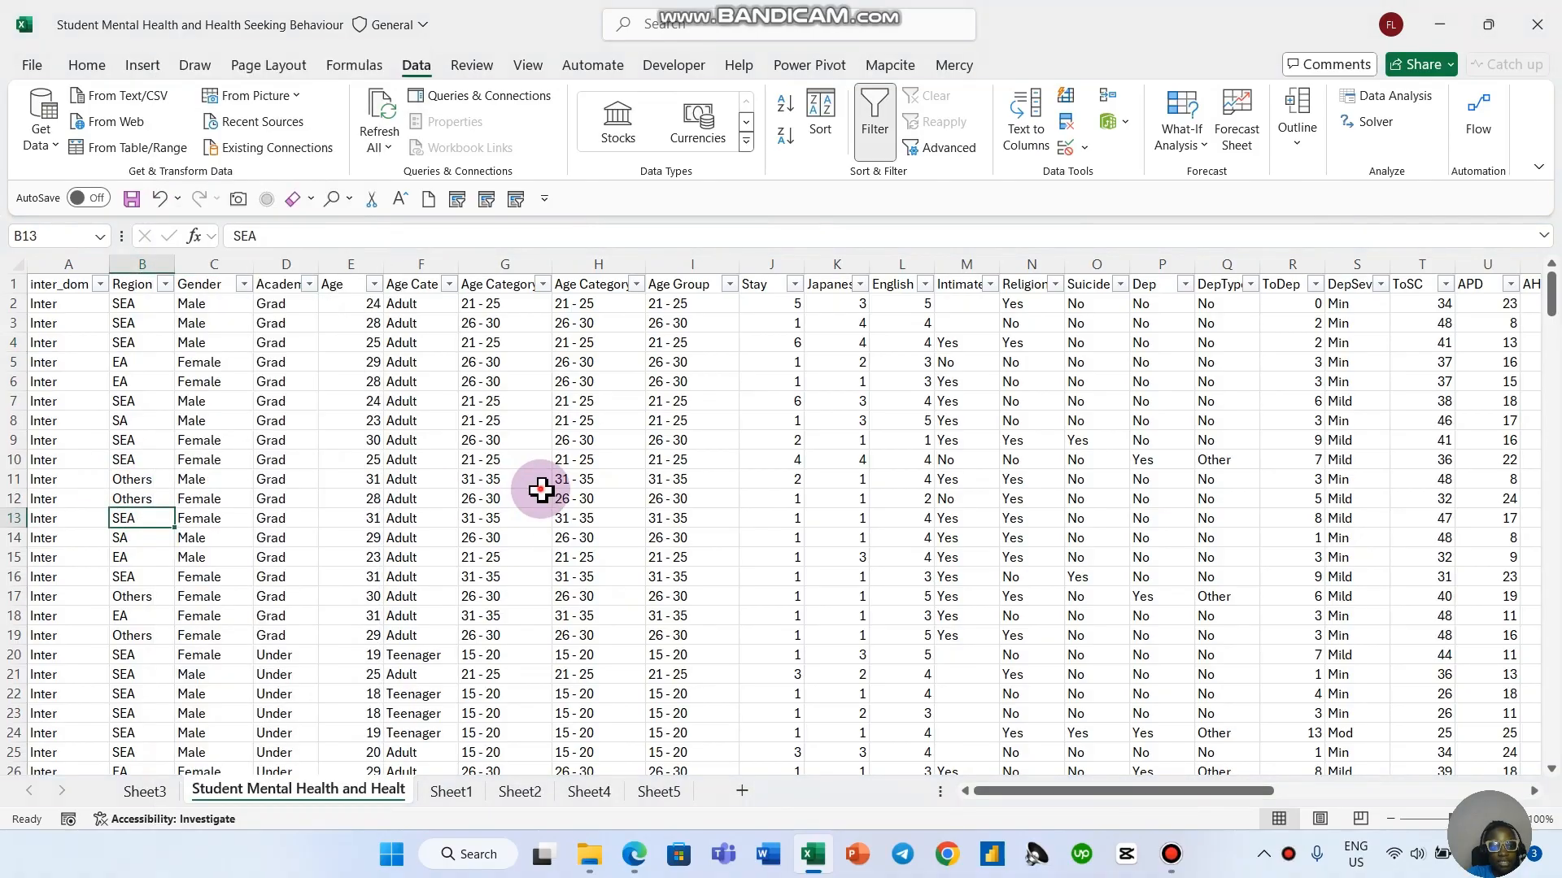
left_click(78, 379)
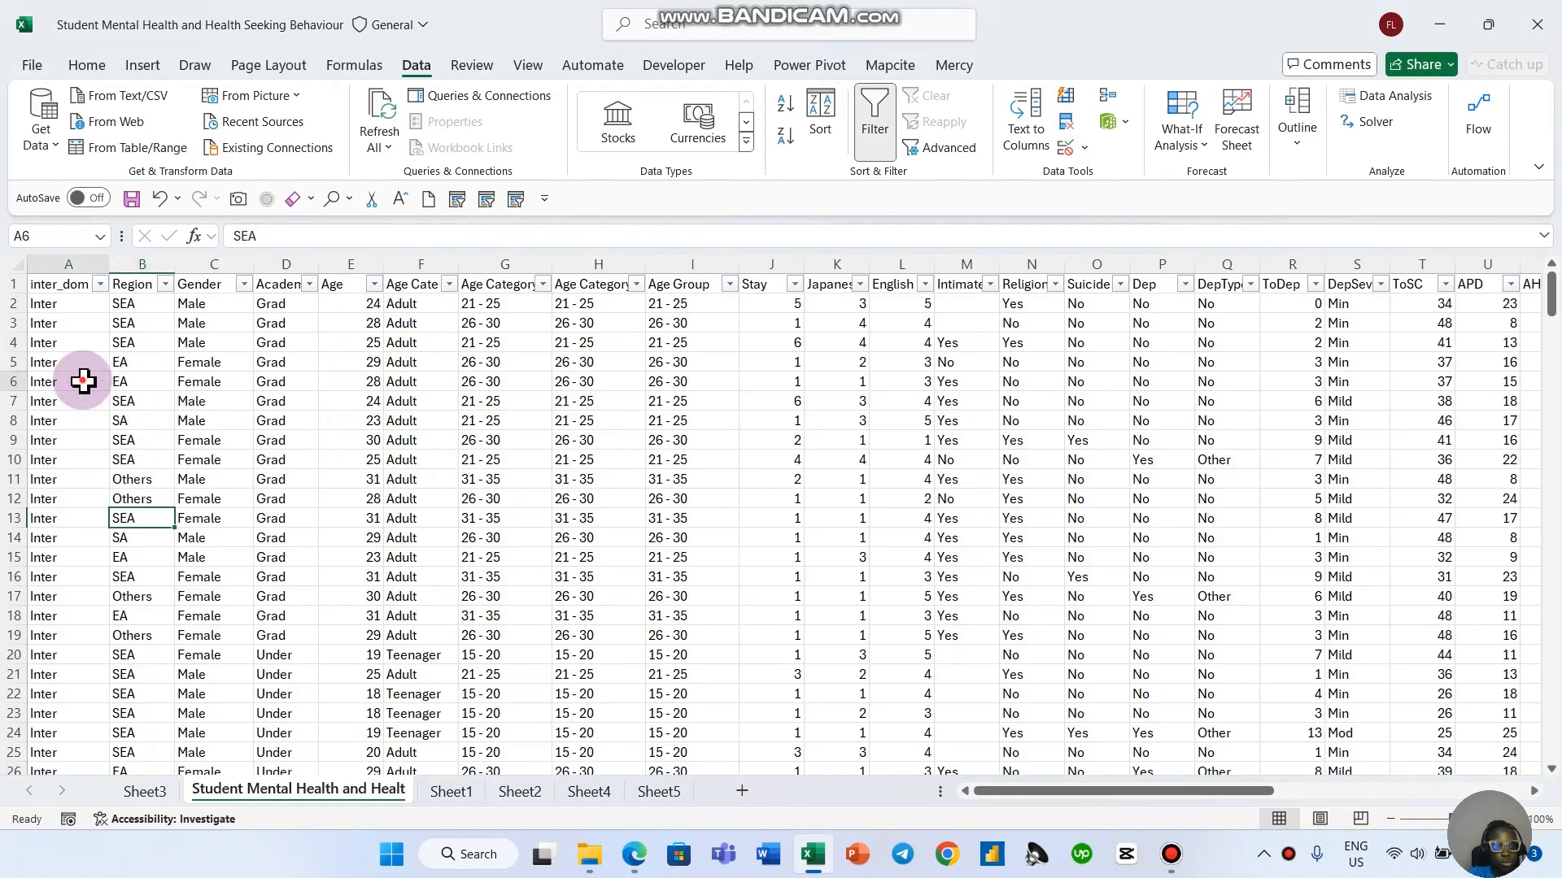
left_click(100, 283)
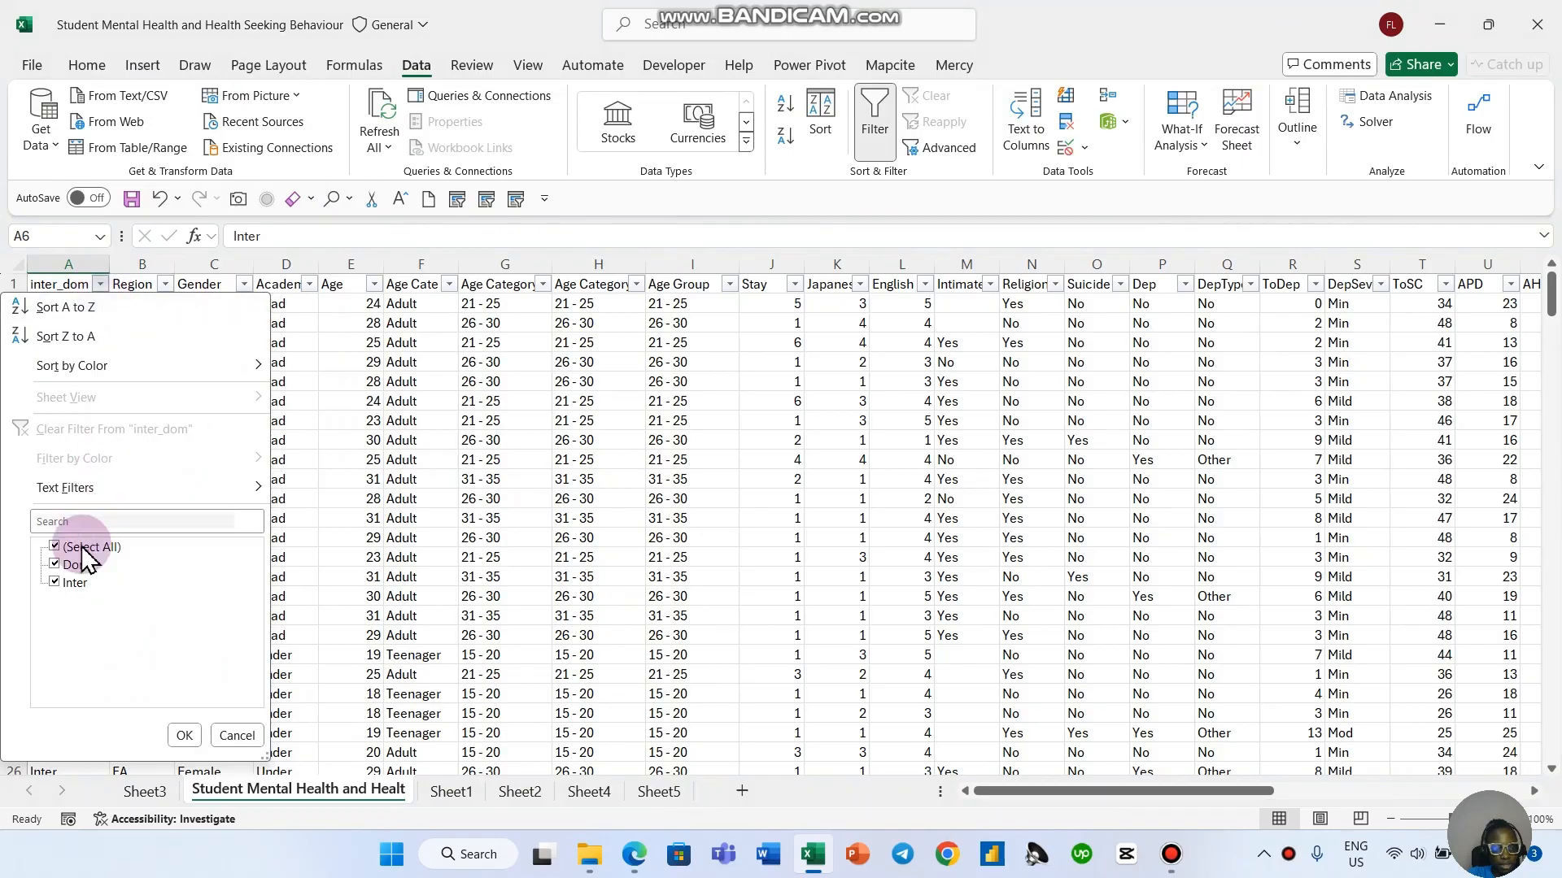
left_click(57, 546)
left_click(66, 583)
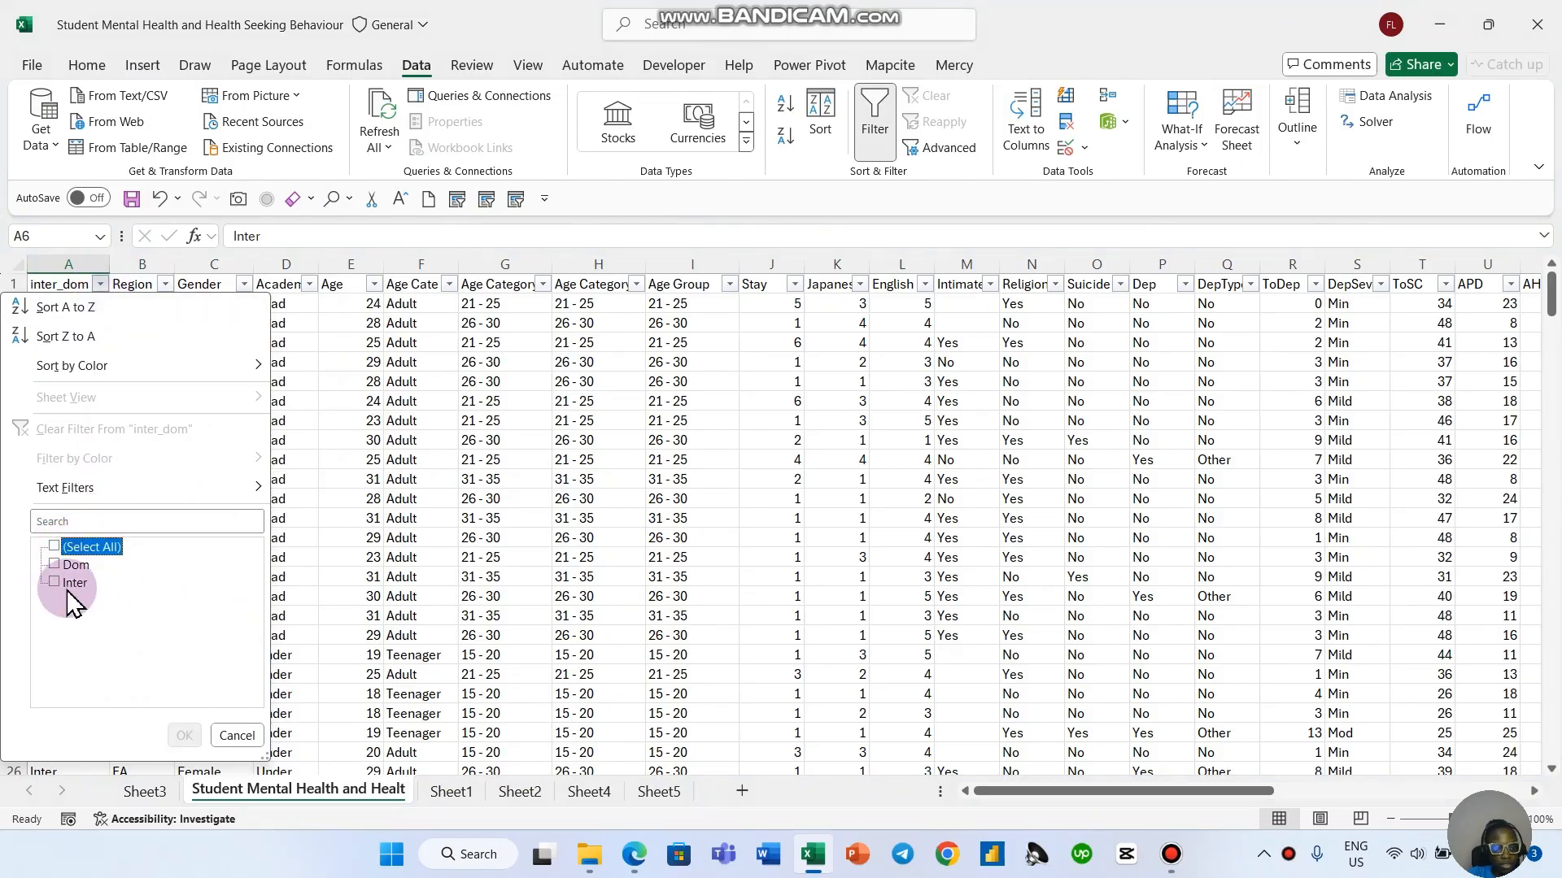
left_click(185, 736)
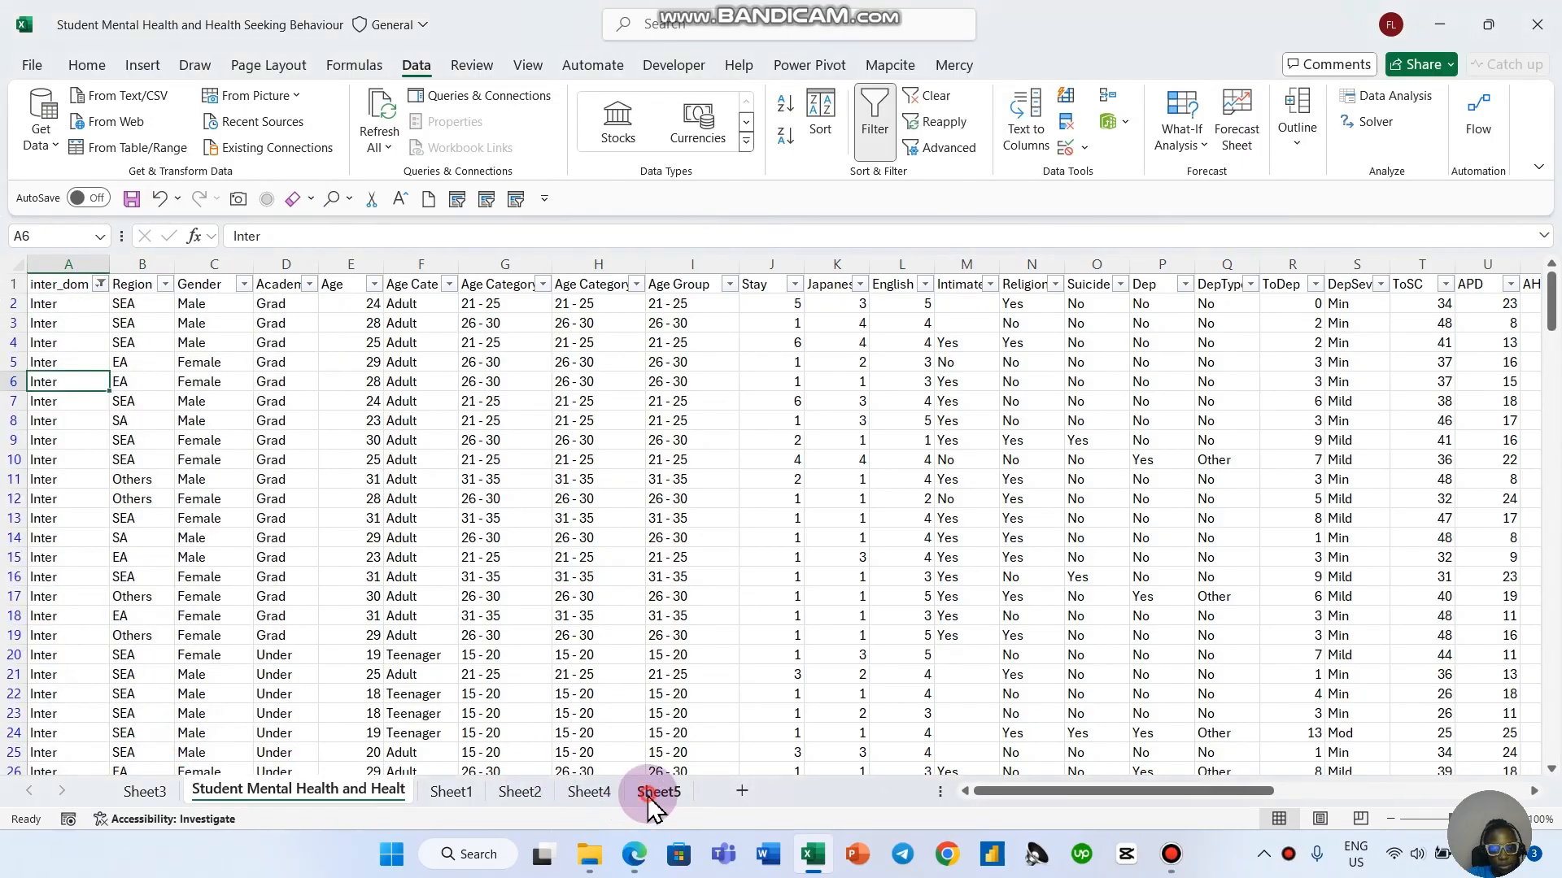
Step: Filter the Gender column of the data sheet to show only Male records
left_click(651, 792)
left_click(232, 789)
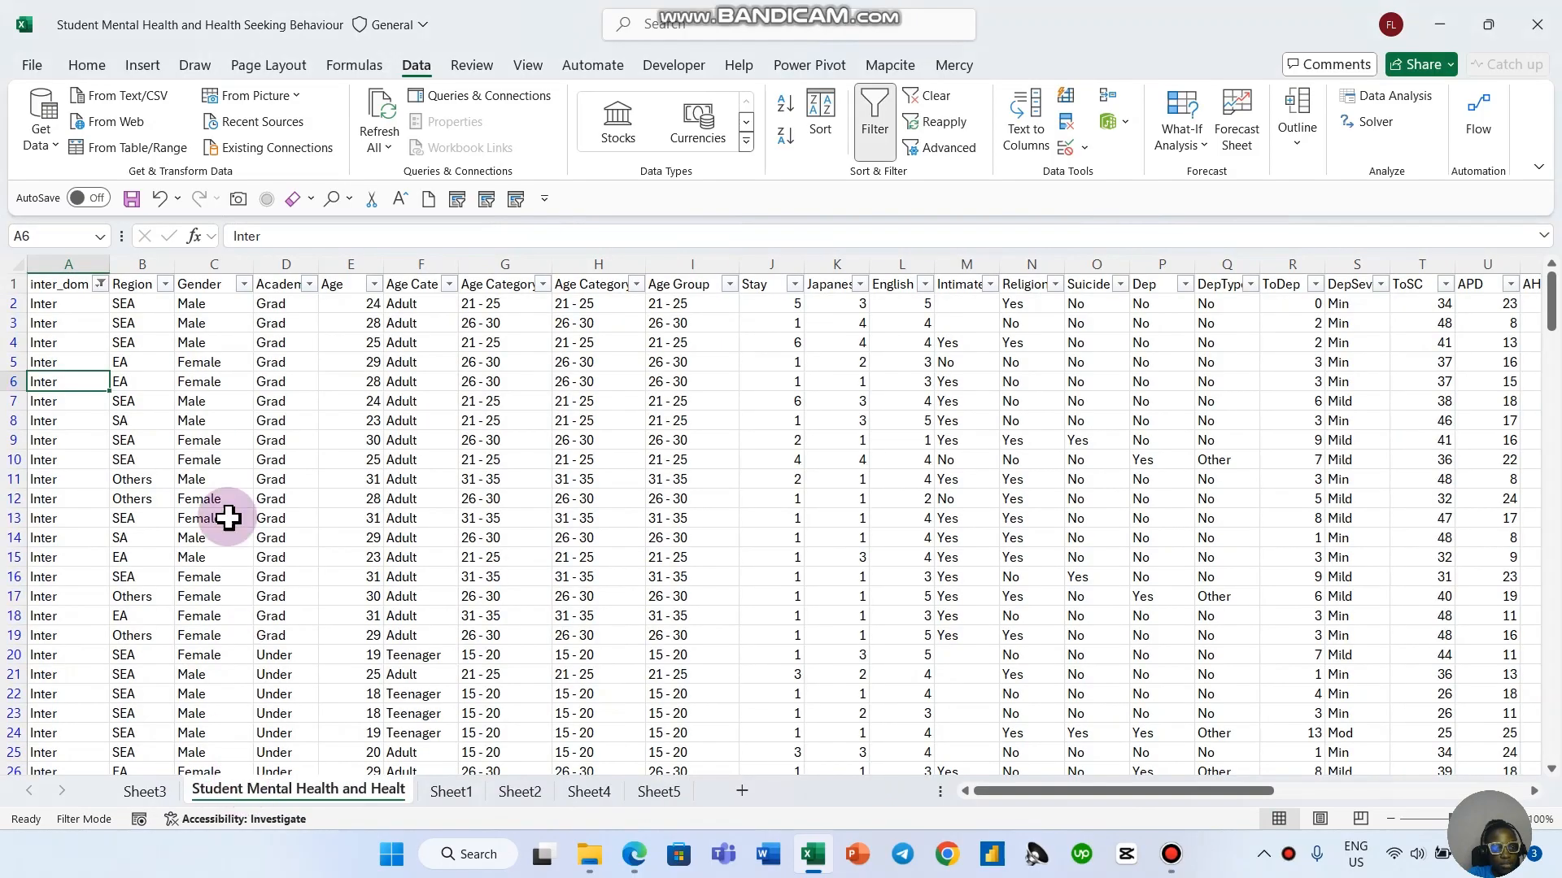
left_click(206, 382)
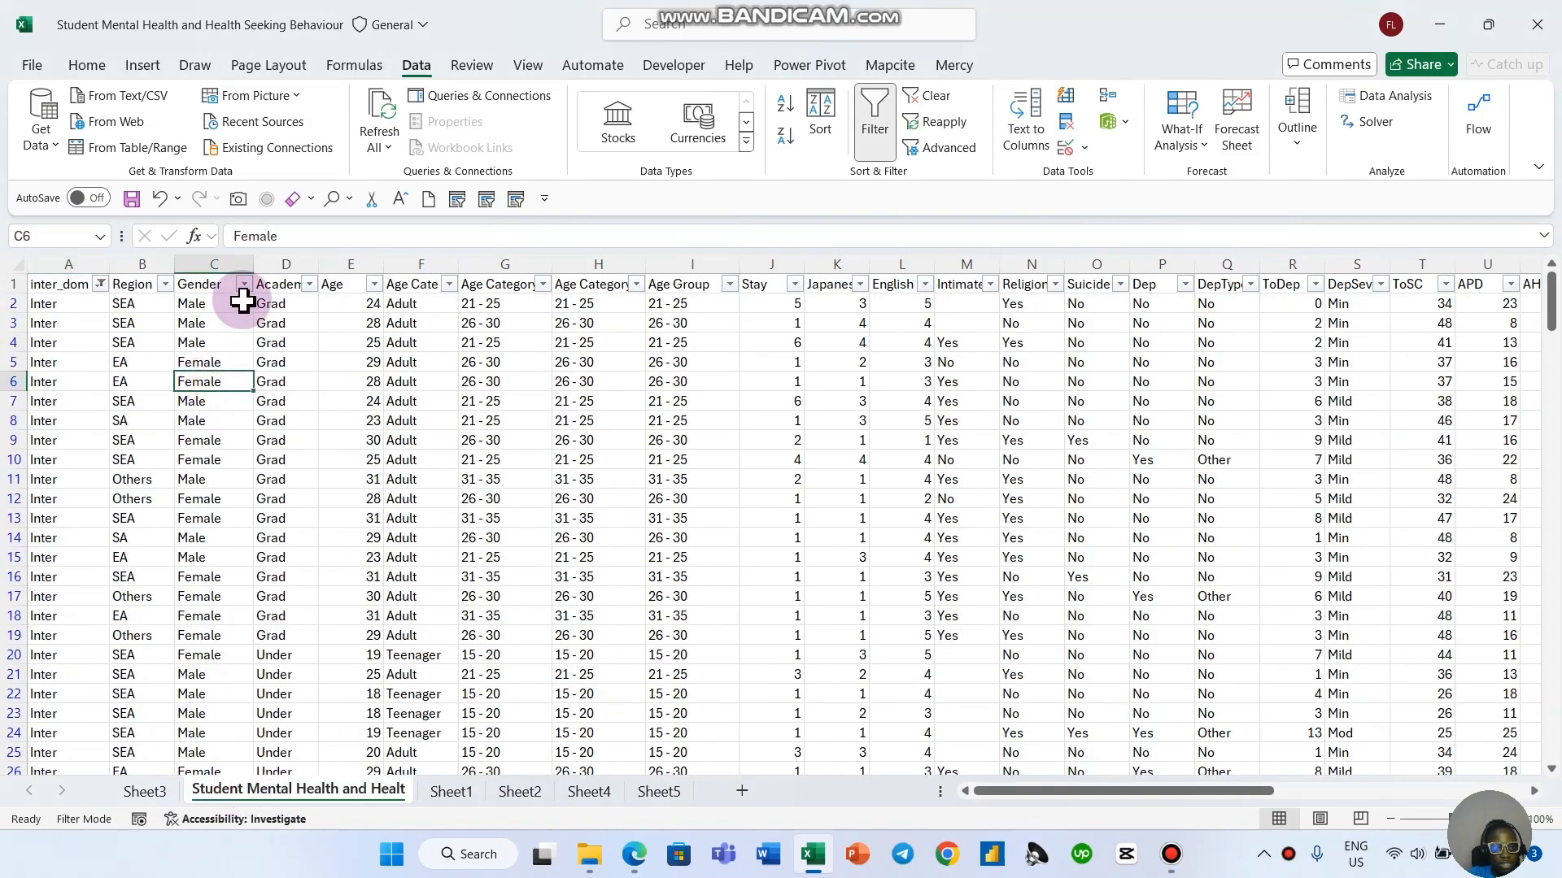
left_click(660, 793)
left_click(337, 797)
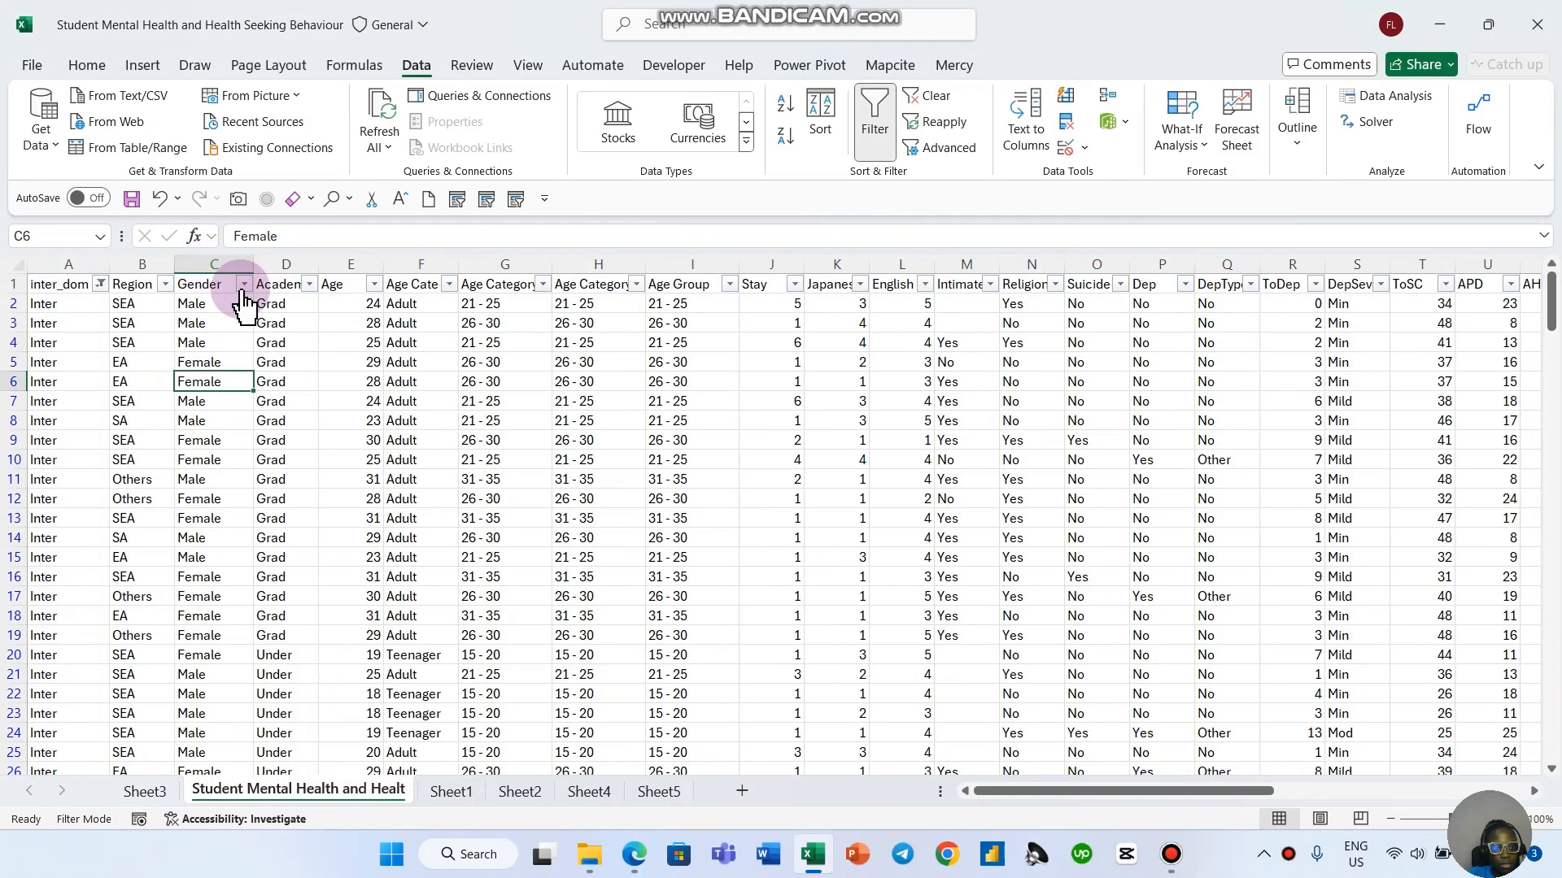
left_click(243, 284)
left_click(79, 567)
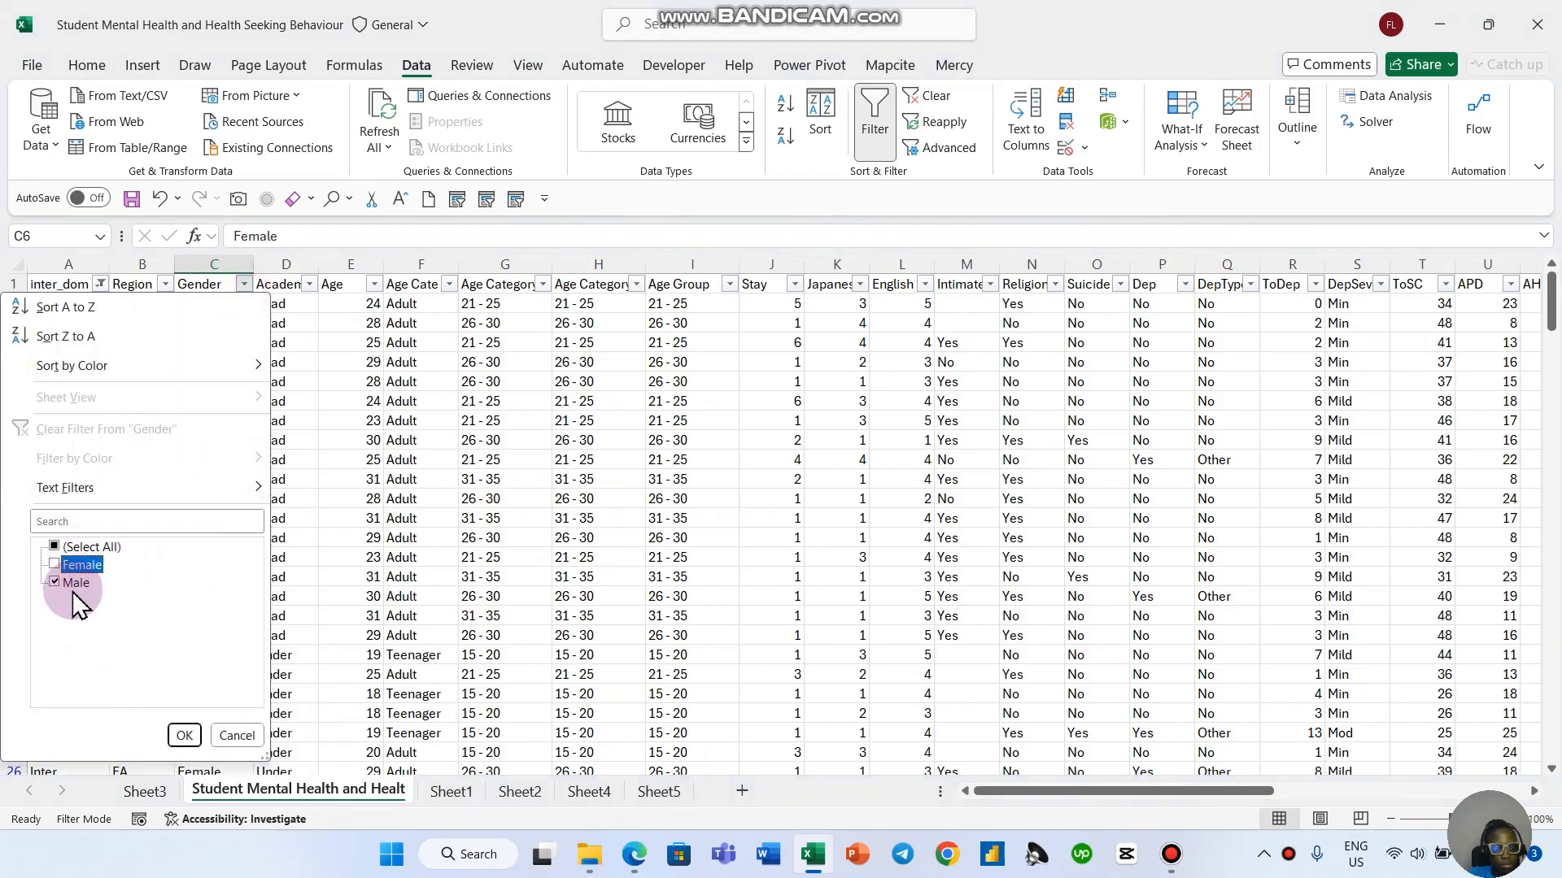
left_click(184, 735)
Step: Select the filtered inter_dom values and check their count against the COUNTIFS result for Male and Inter
scroll(244, 439, "down", 8)
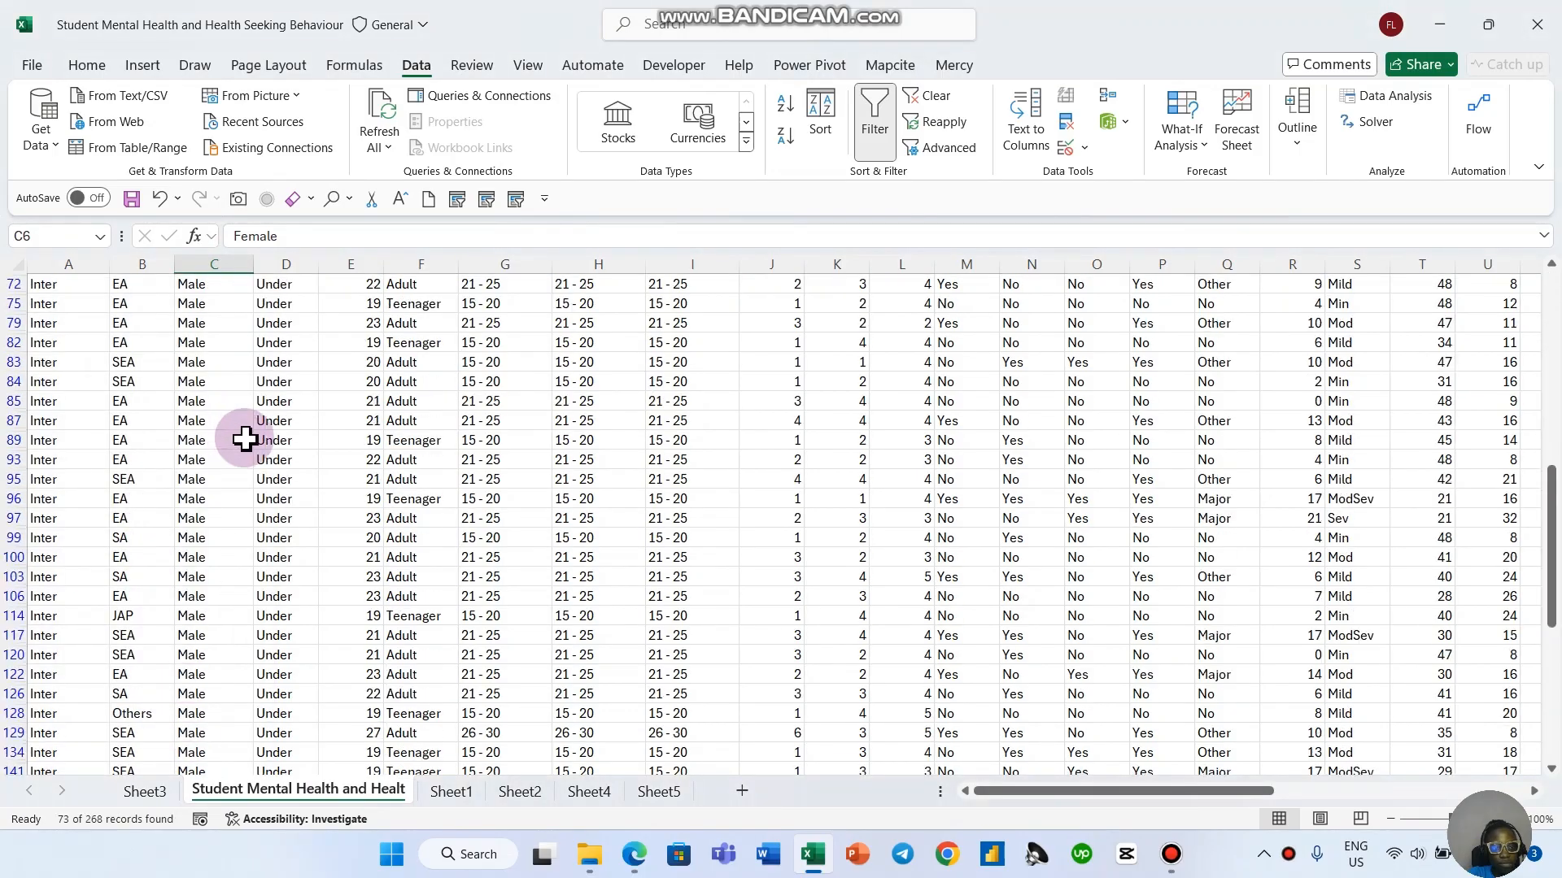
scroll(245, 439, "down", 4)
scroll(245, 439, "up", 15)
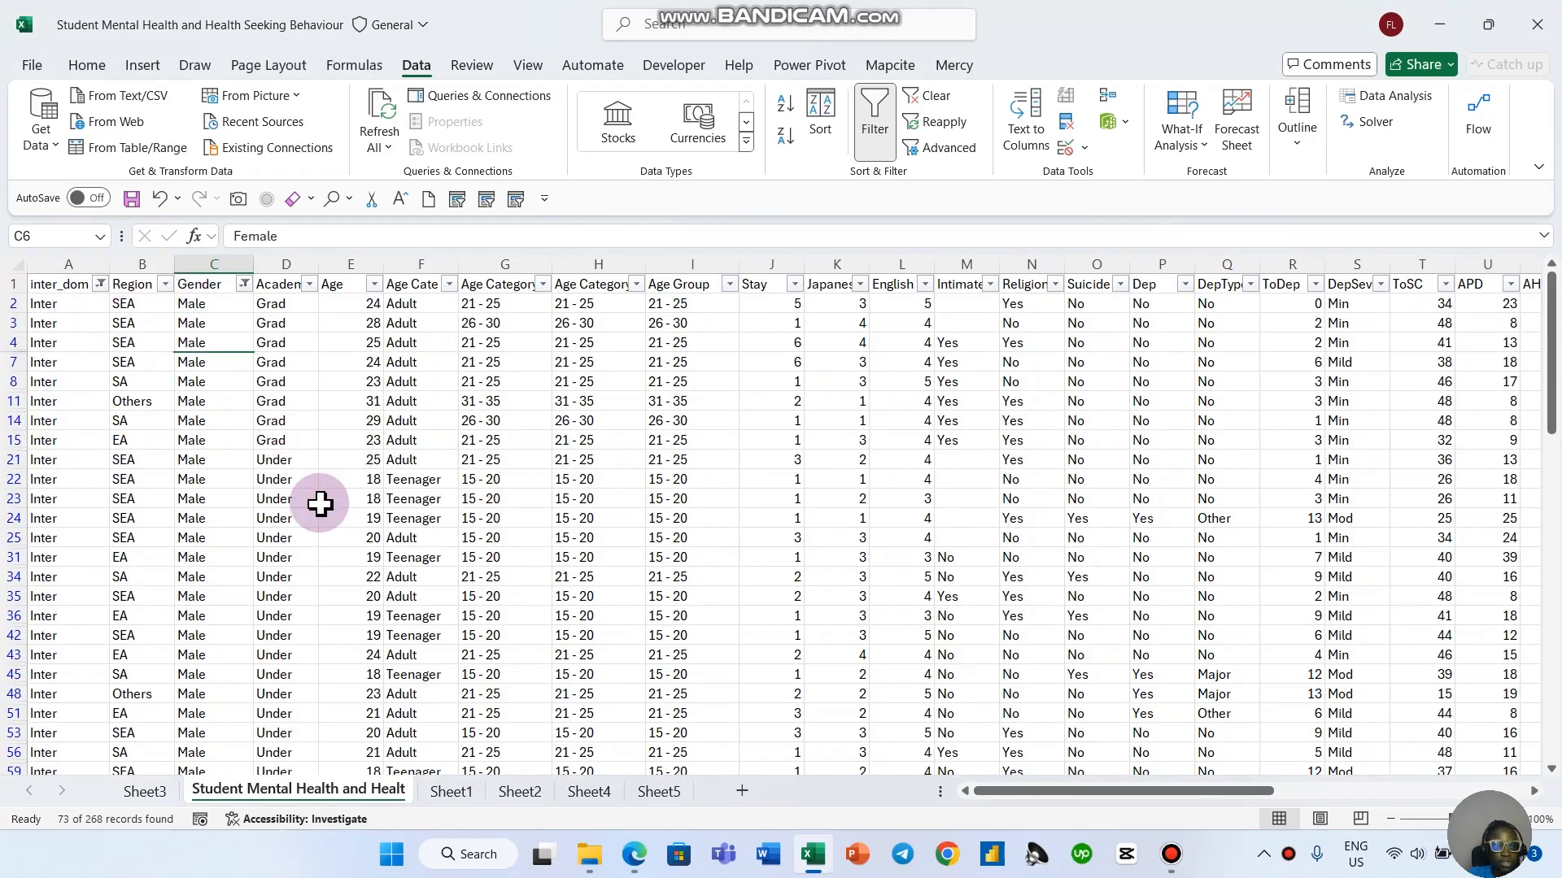
left_click(66, 305)
left_click(99, 255)
scroll(98, 261, "down", 12)
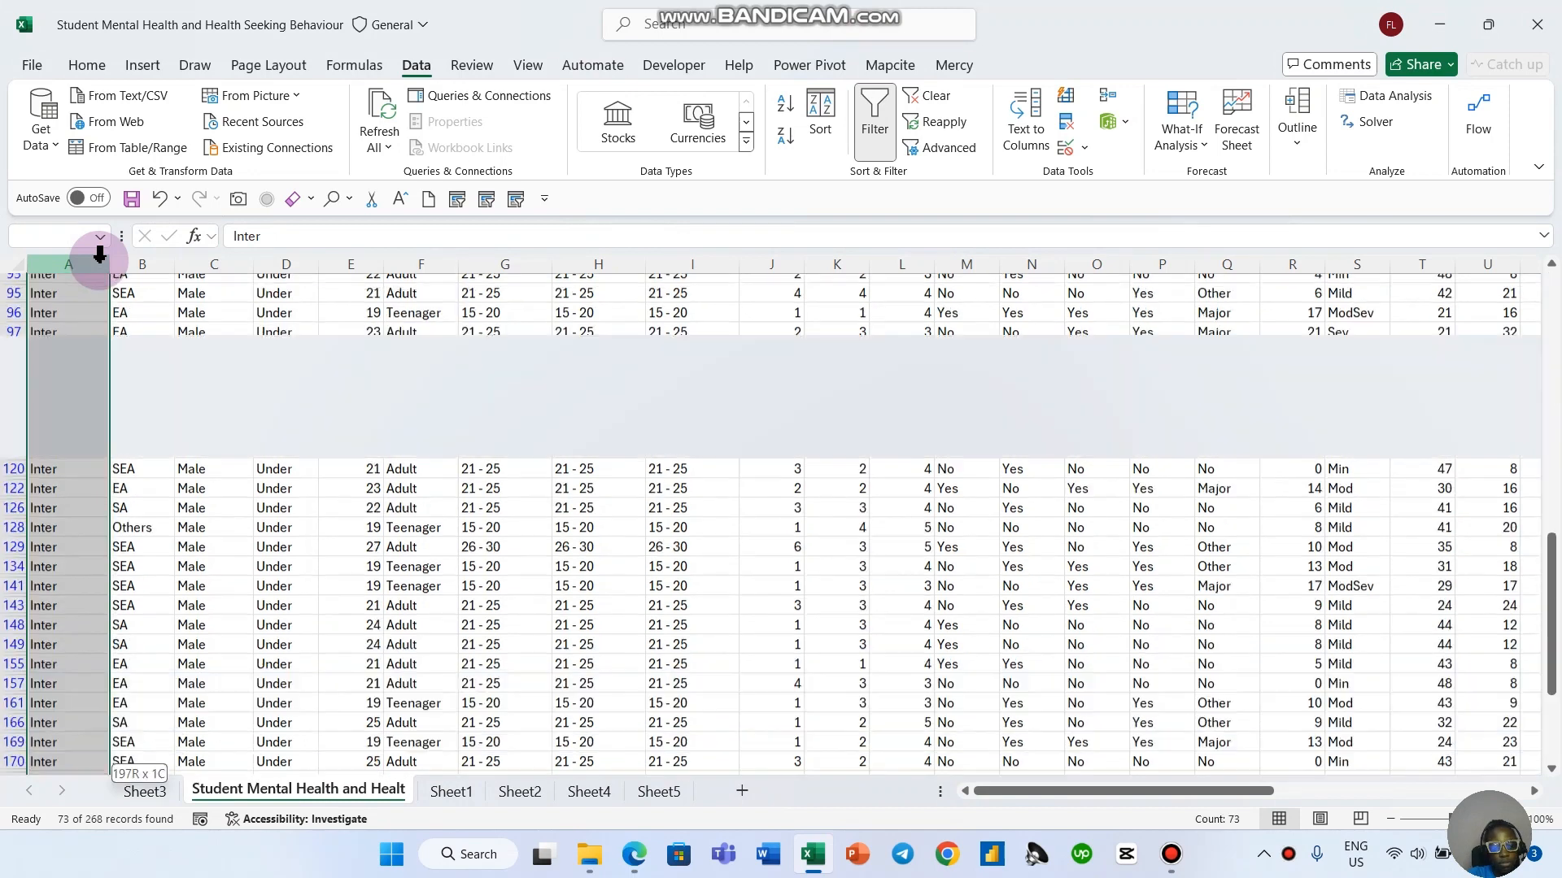
left_click(1224, 823)
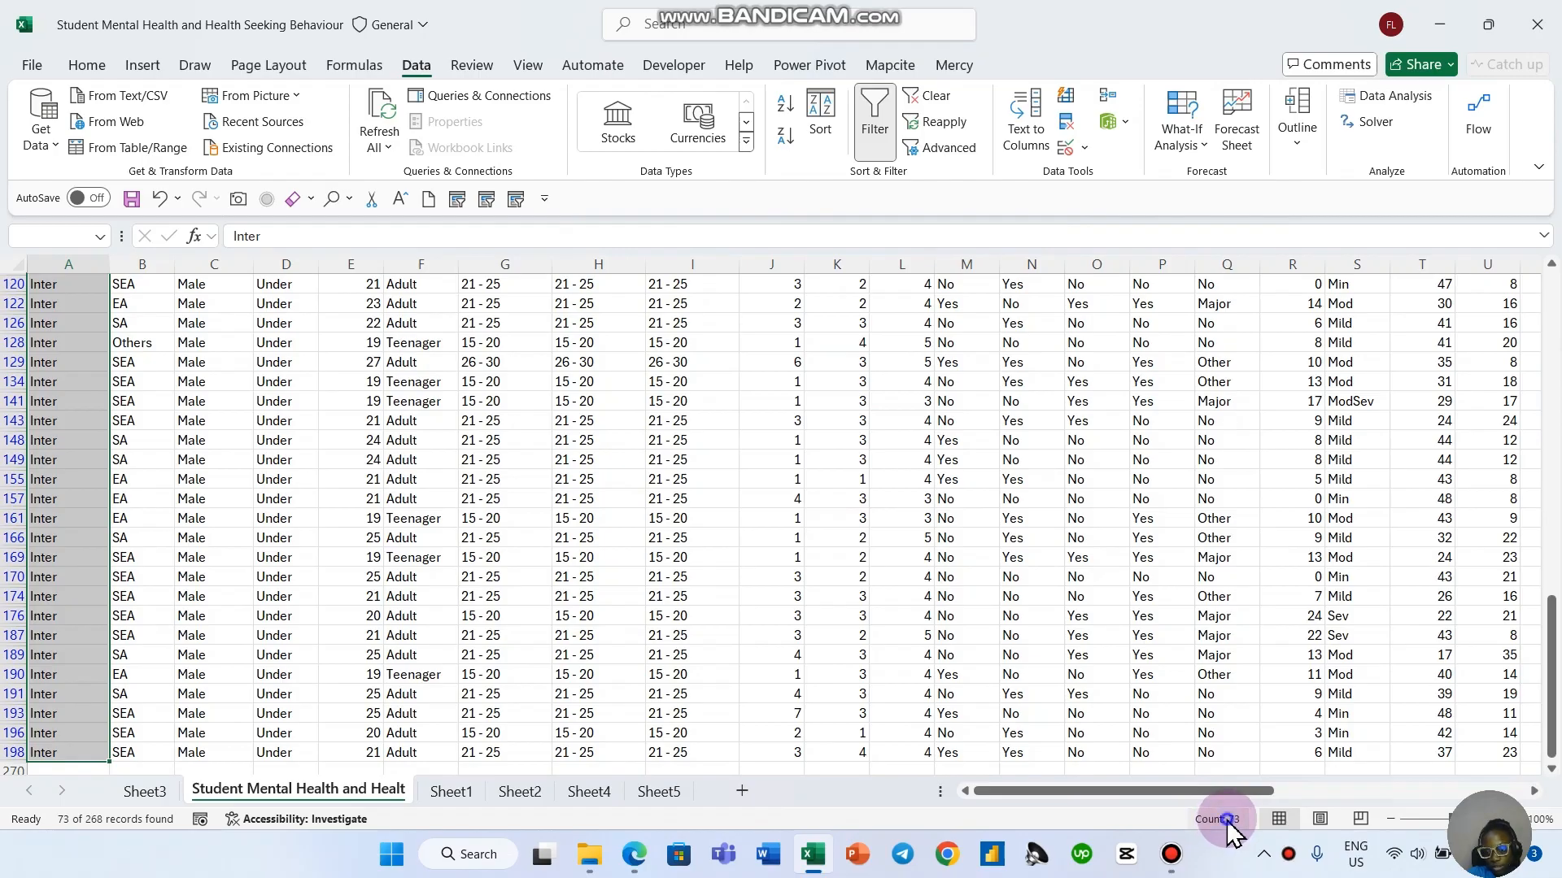
Step: Review the status bar's calculation options and compare the filtered count with the Male and Inter result on Sheet5
right_click(1230, 829)
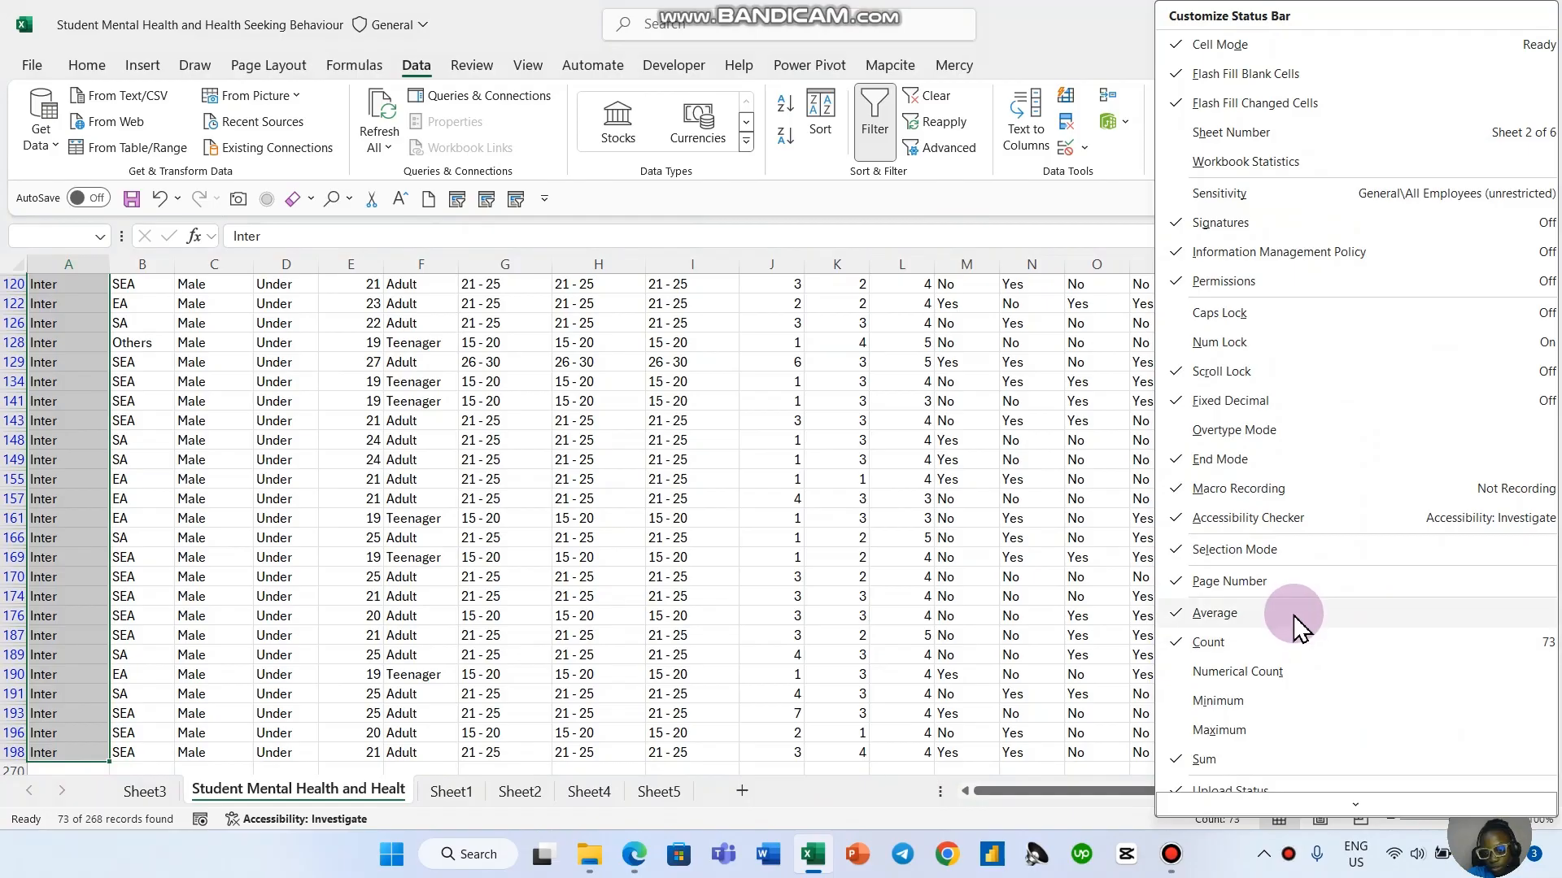
scroll(1279, 699, "down", 3)
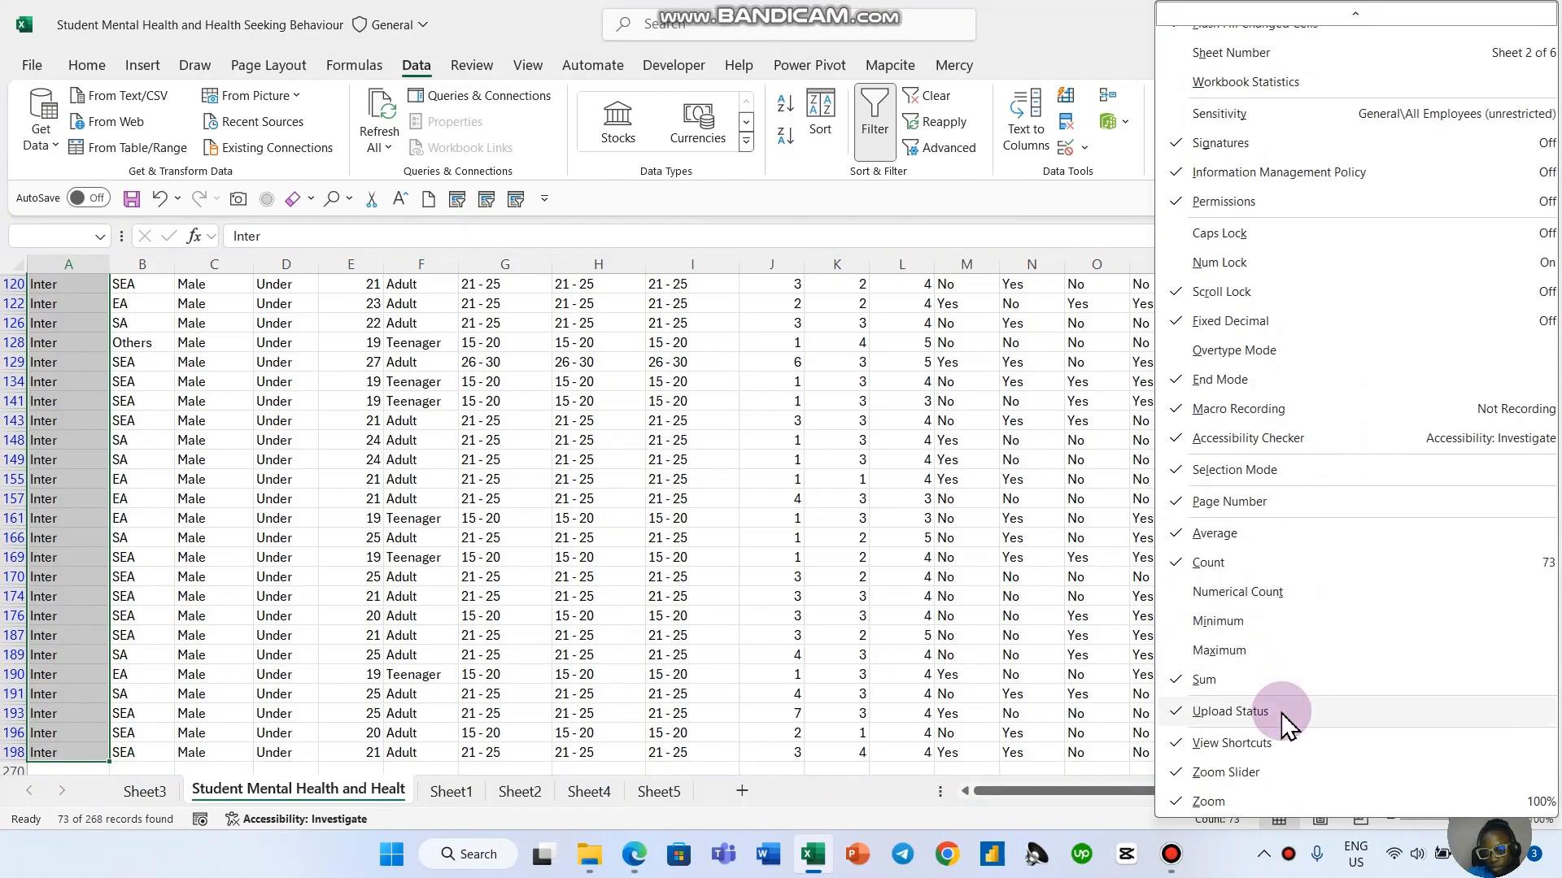
left_click(1123, 825)
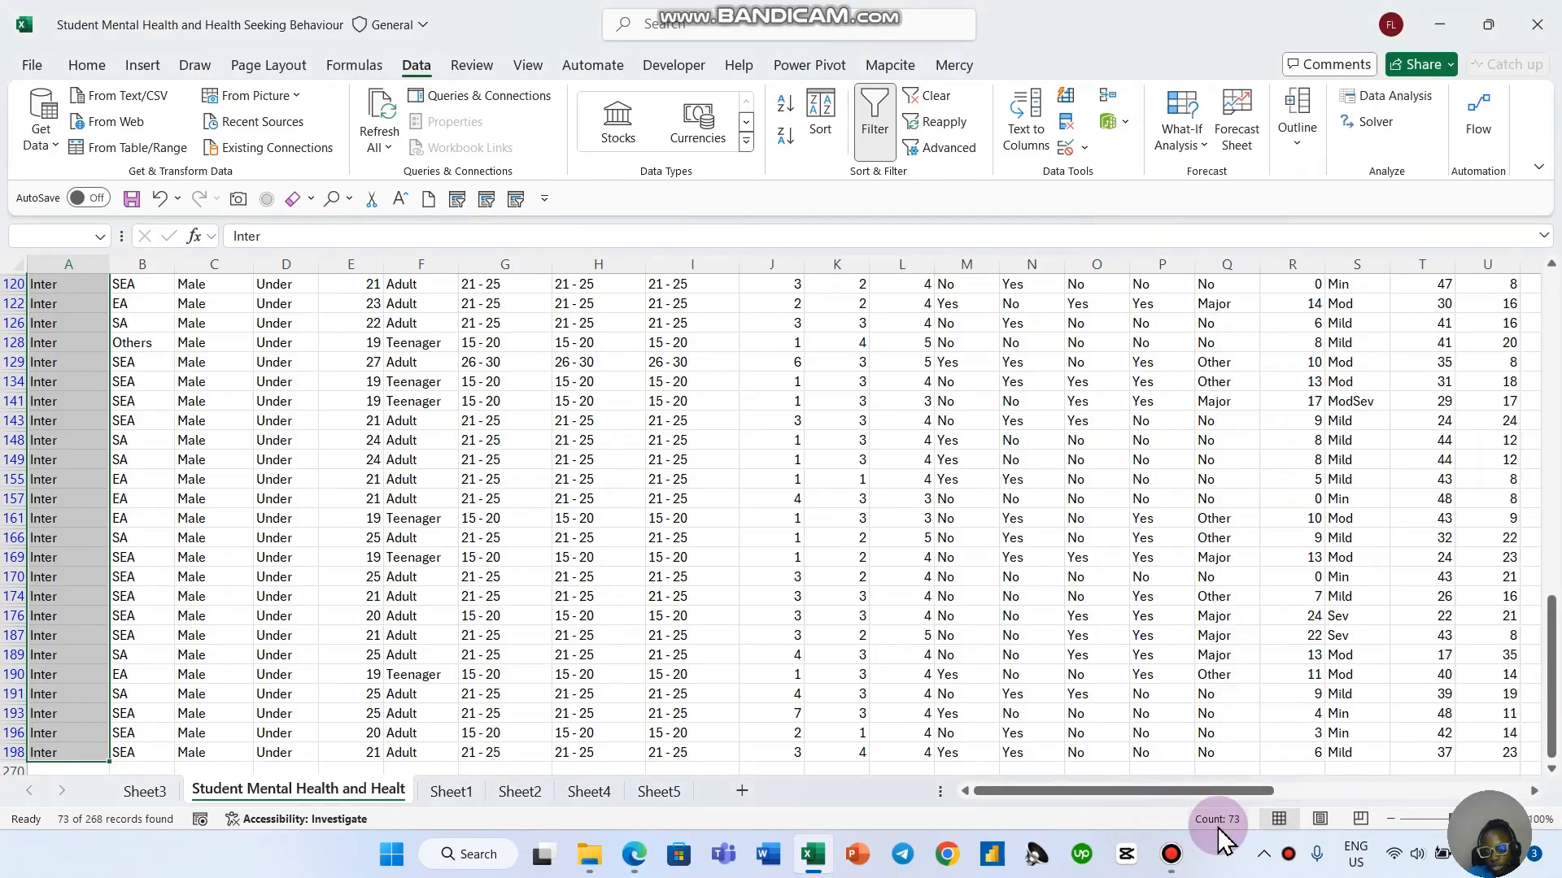
left_click(651, 793)
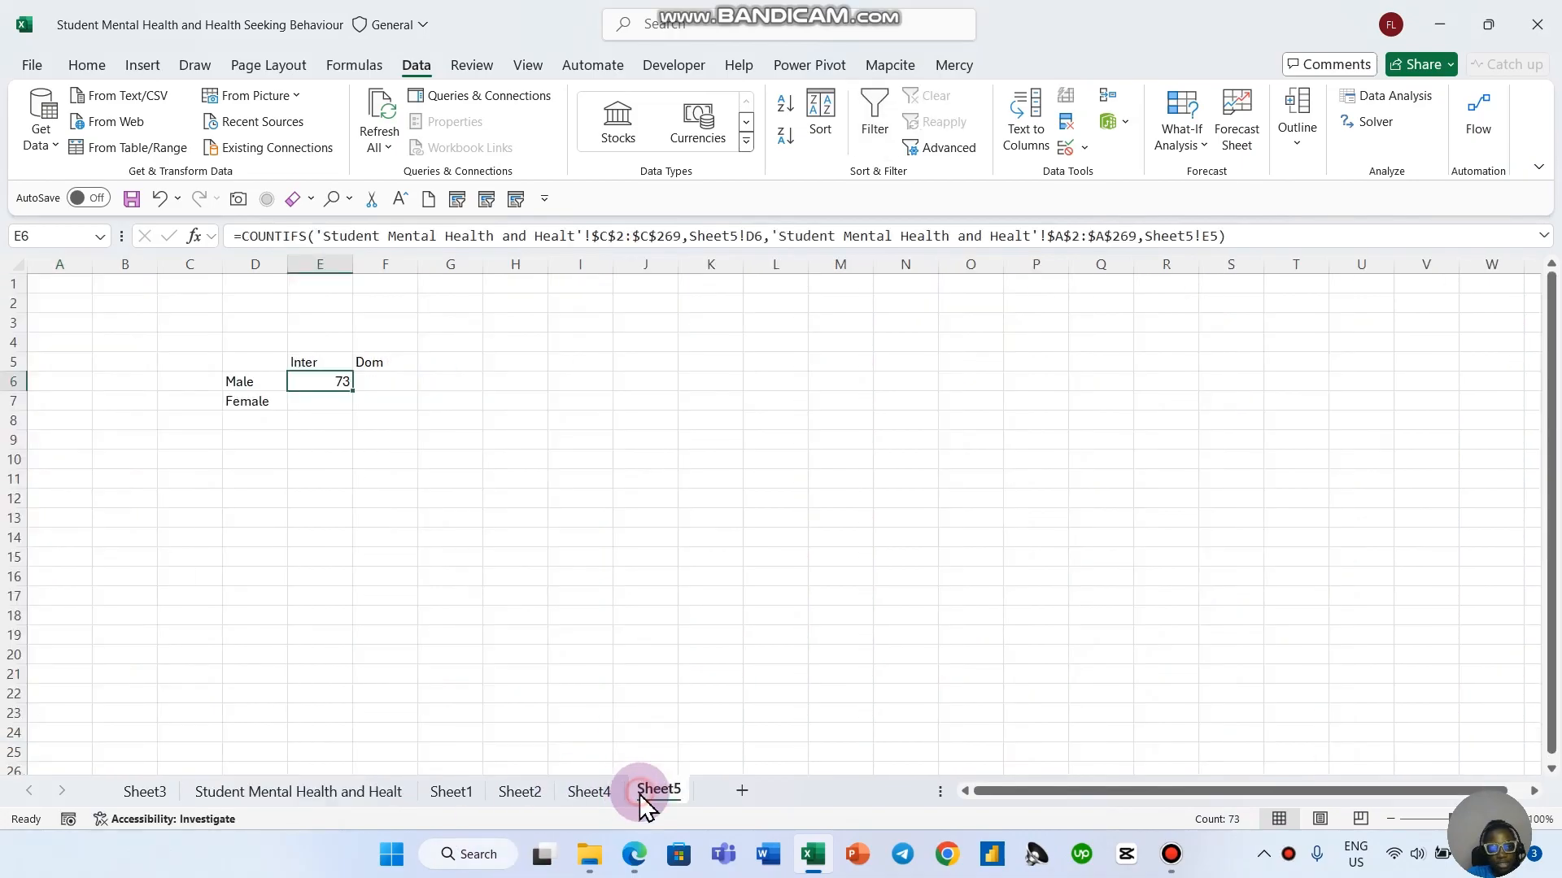
Step: Remove the filters from the student mental health data sheet
left_click(232, 796)
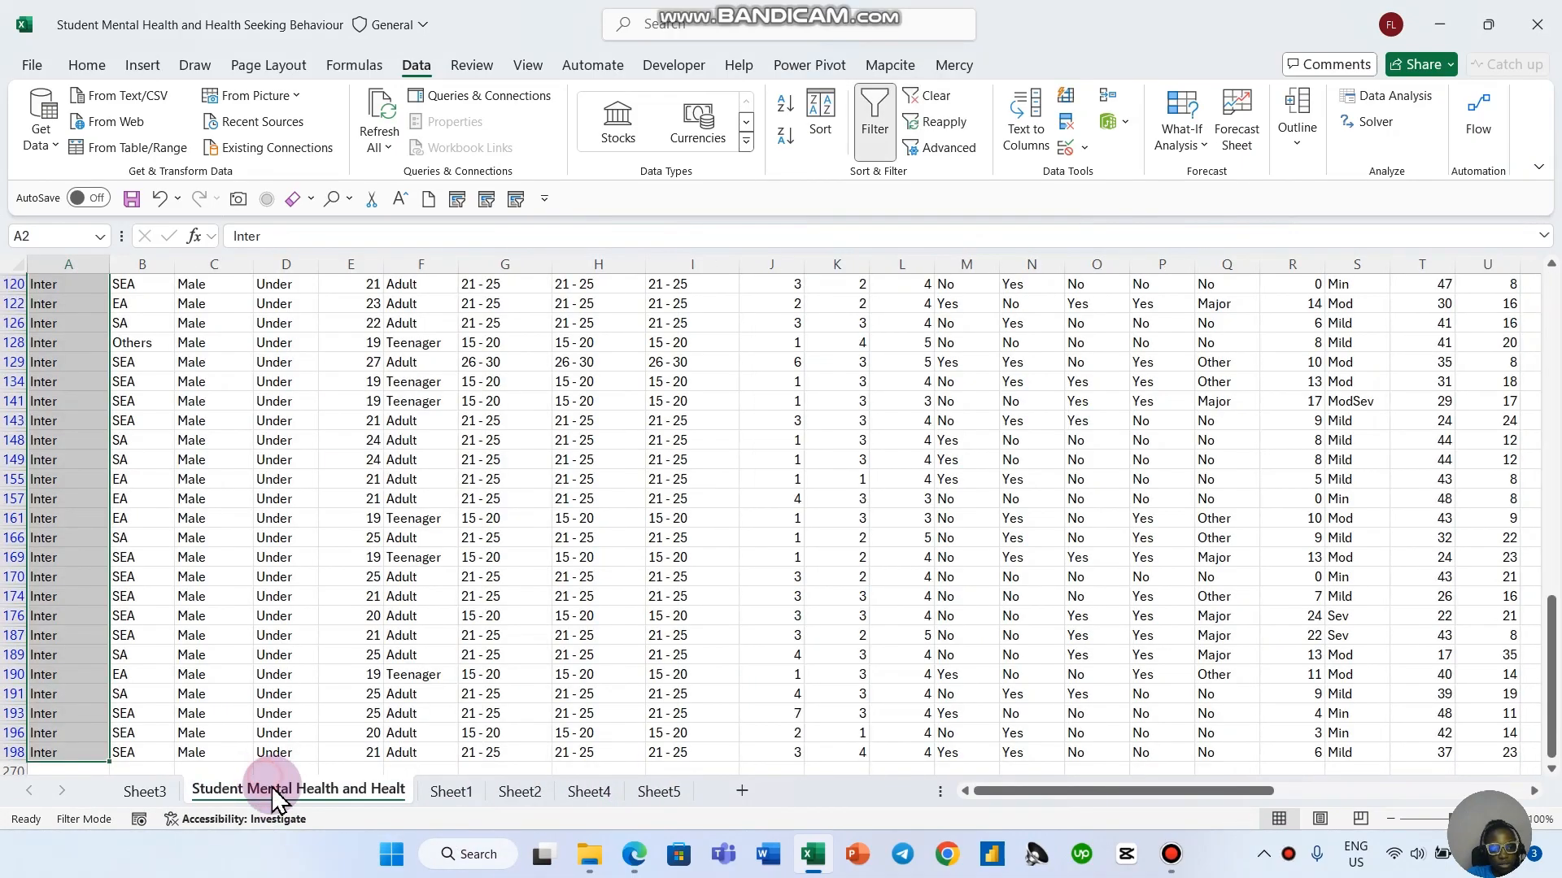
left_click(223, 475)
scroll(251, 474, "up", 15)
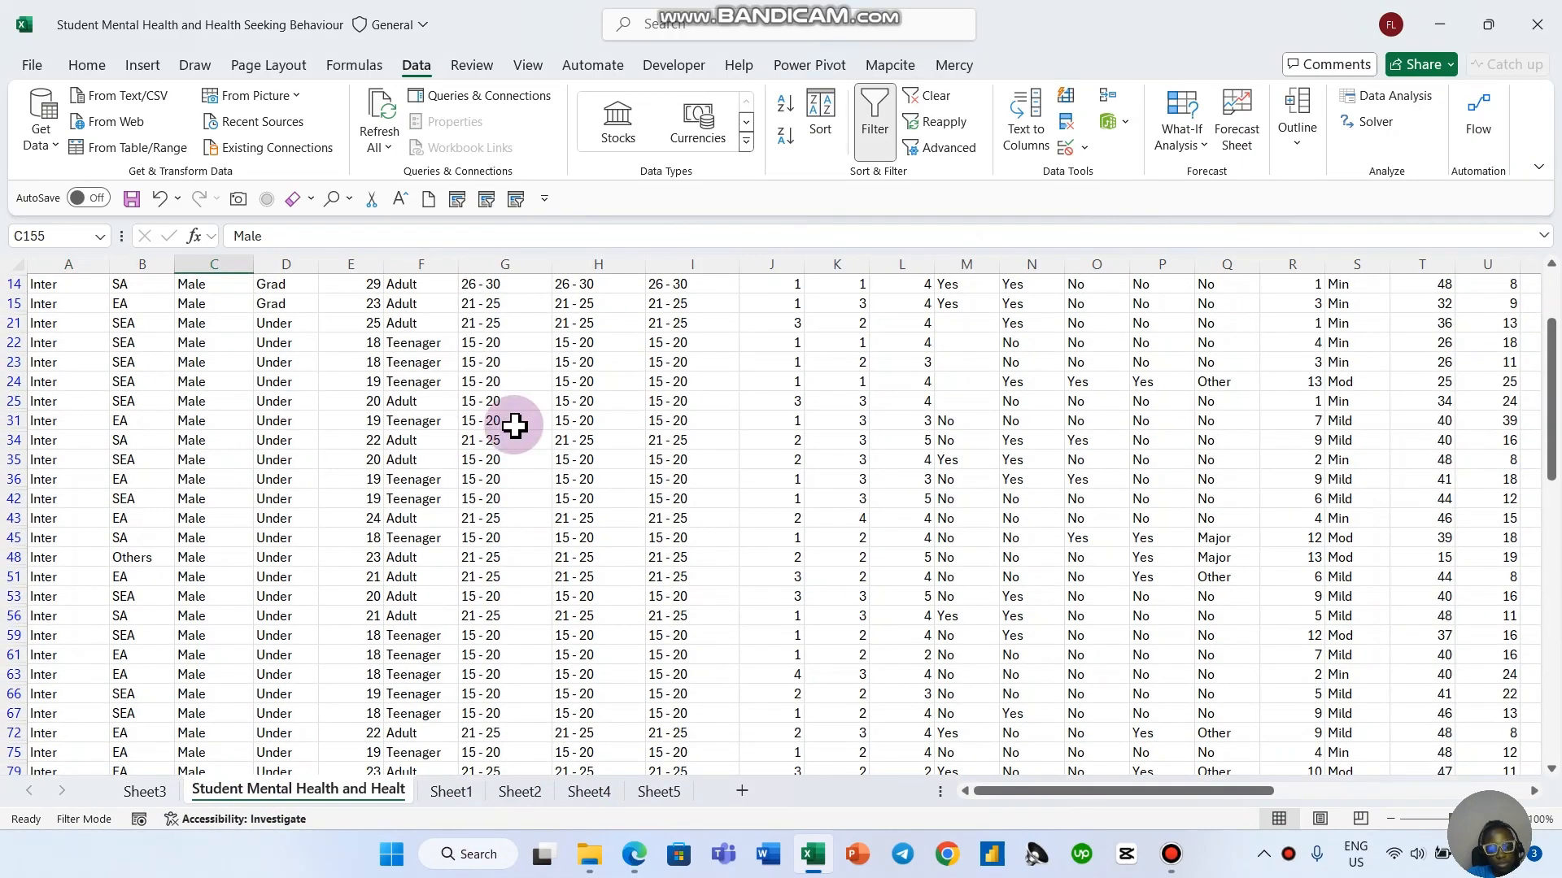
key("ctrl+shift+l")
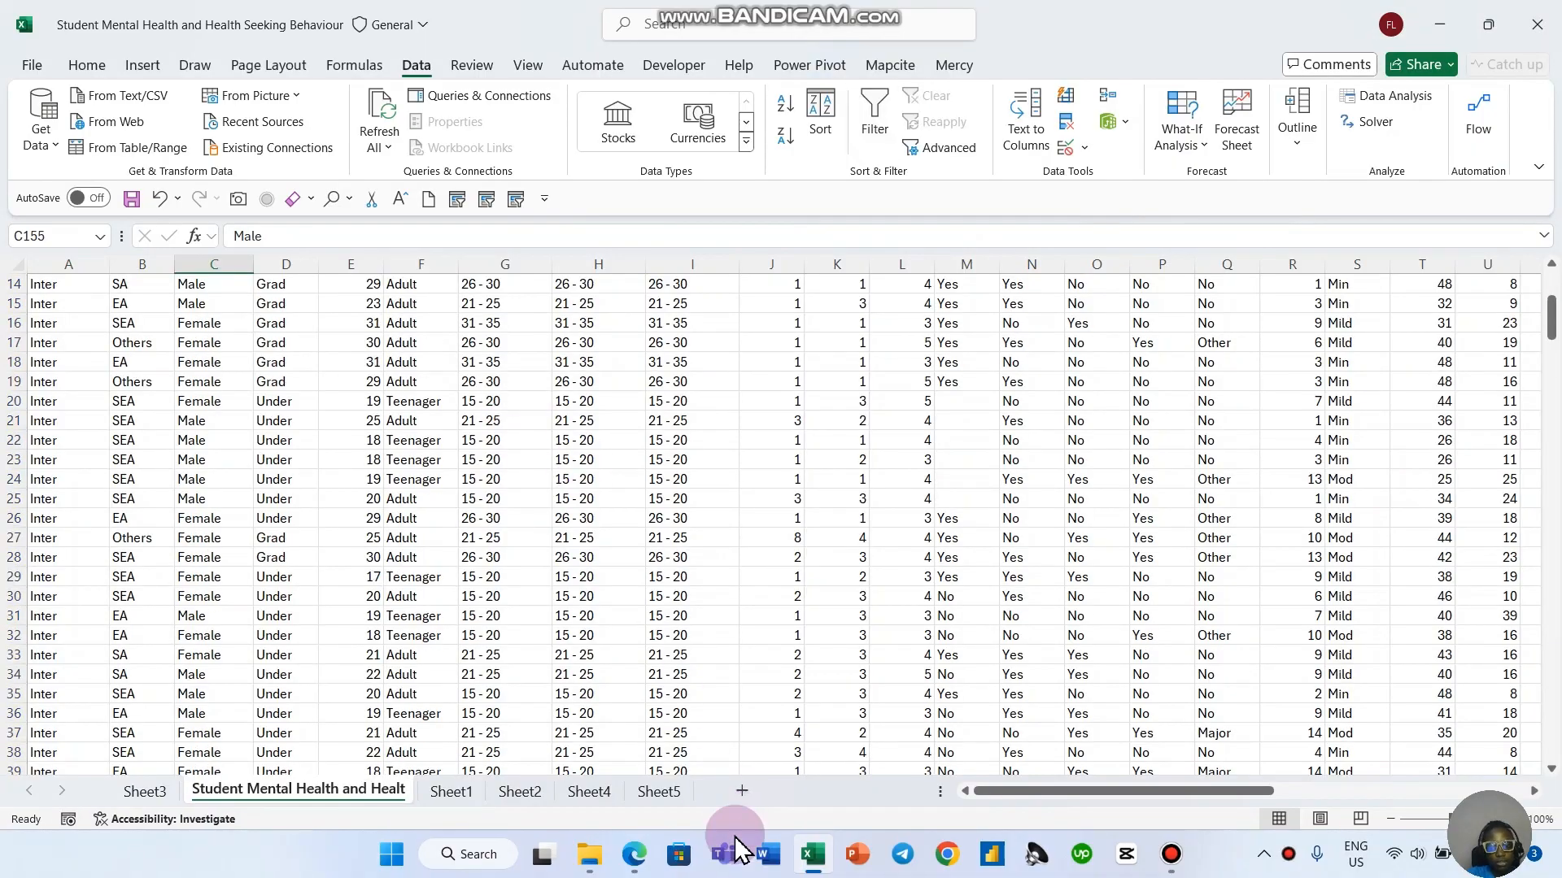
Step: On Sheet5, try to fill the COUNTIFS formula from E6 across the range E6:F7
left_click(673, 794)
left_click(374, 379)
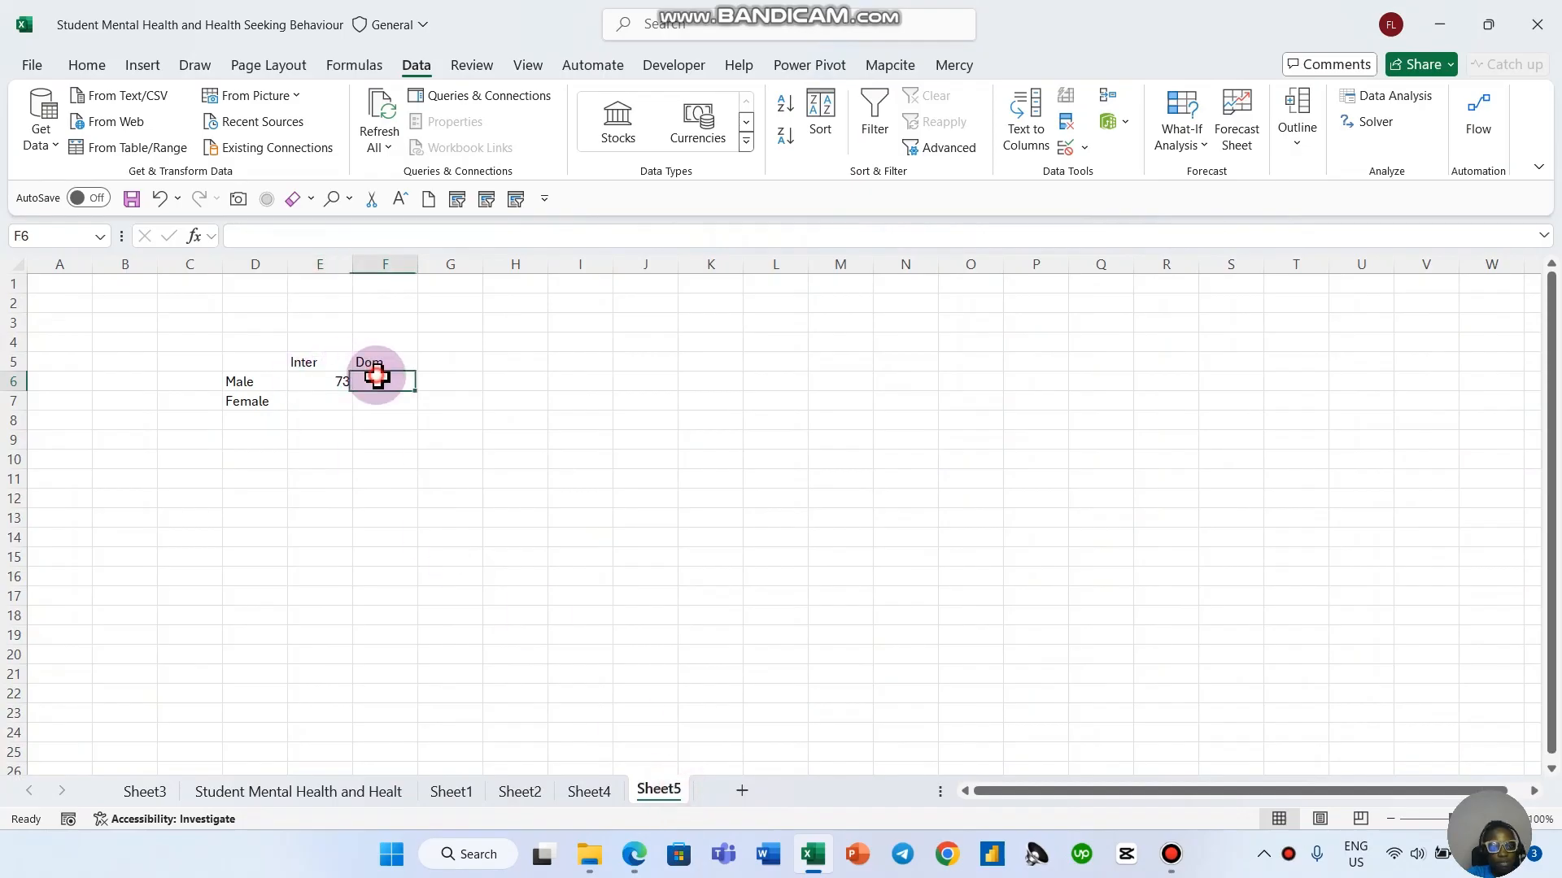
left_click(414, 409)
left_click(398, 387)
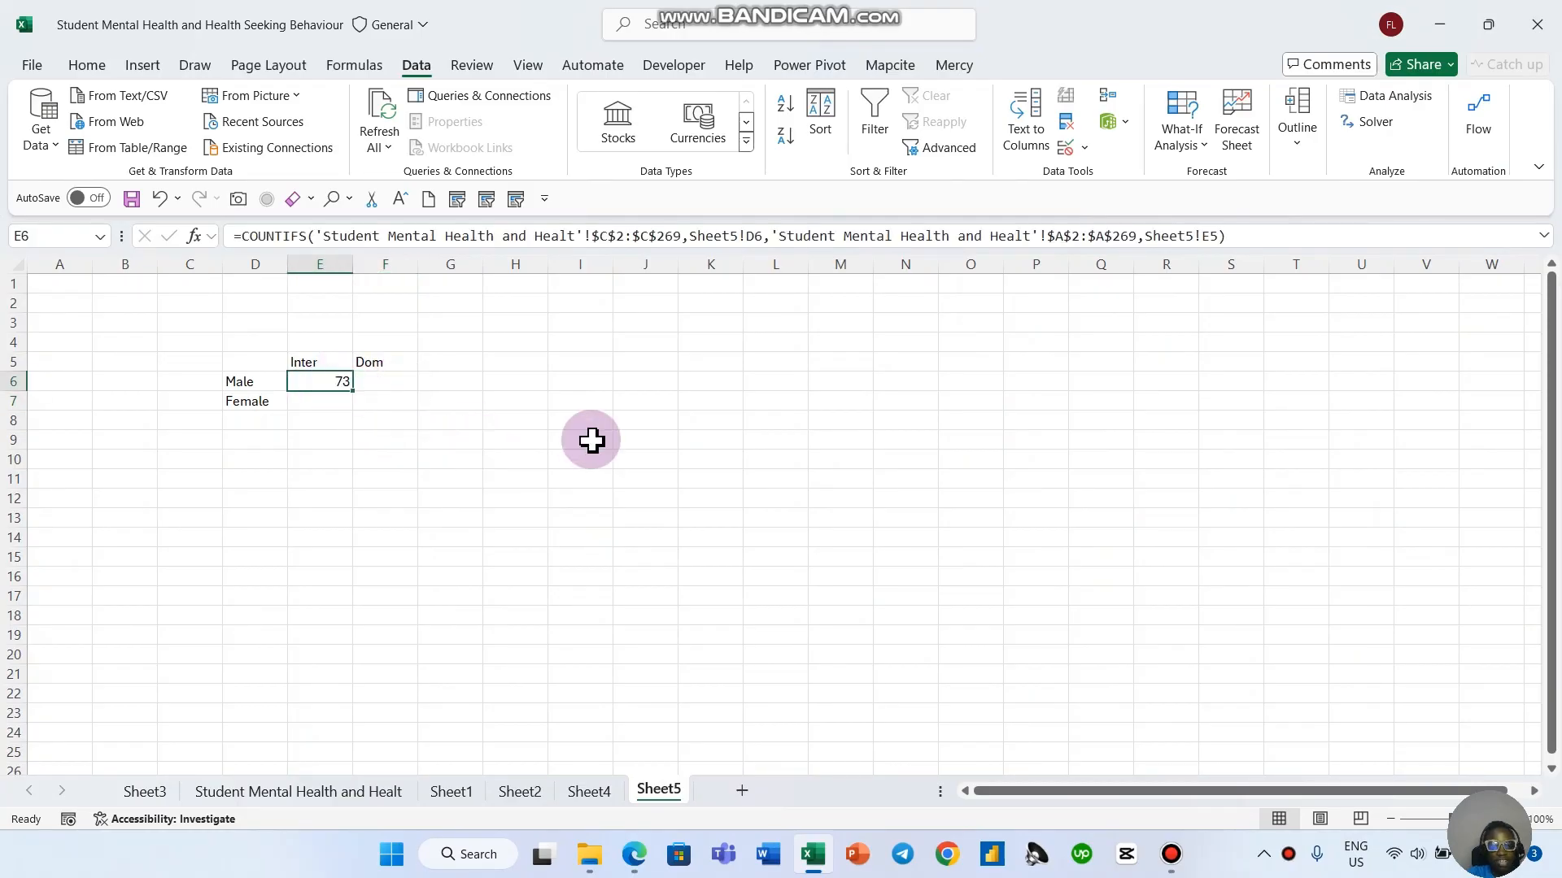
left_click(389, 379)
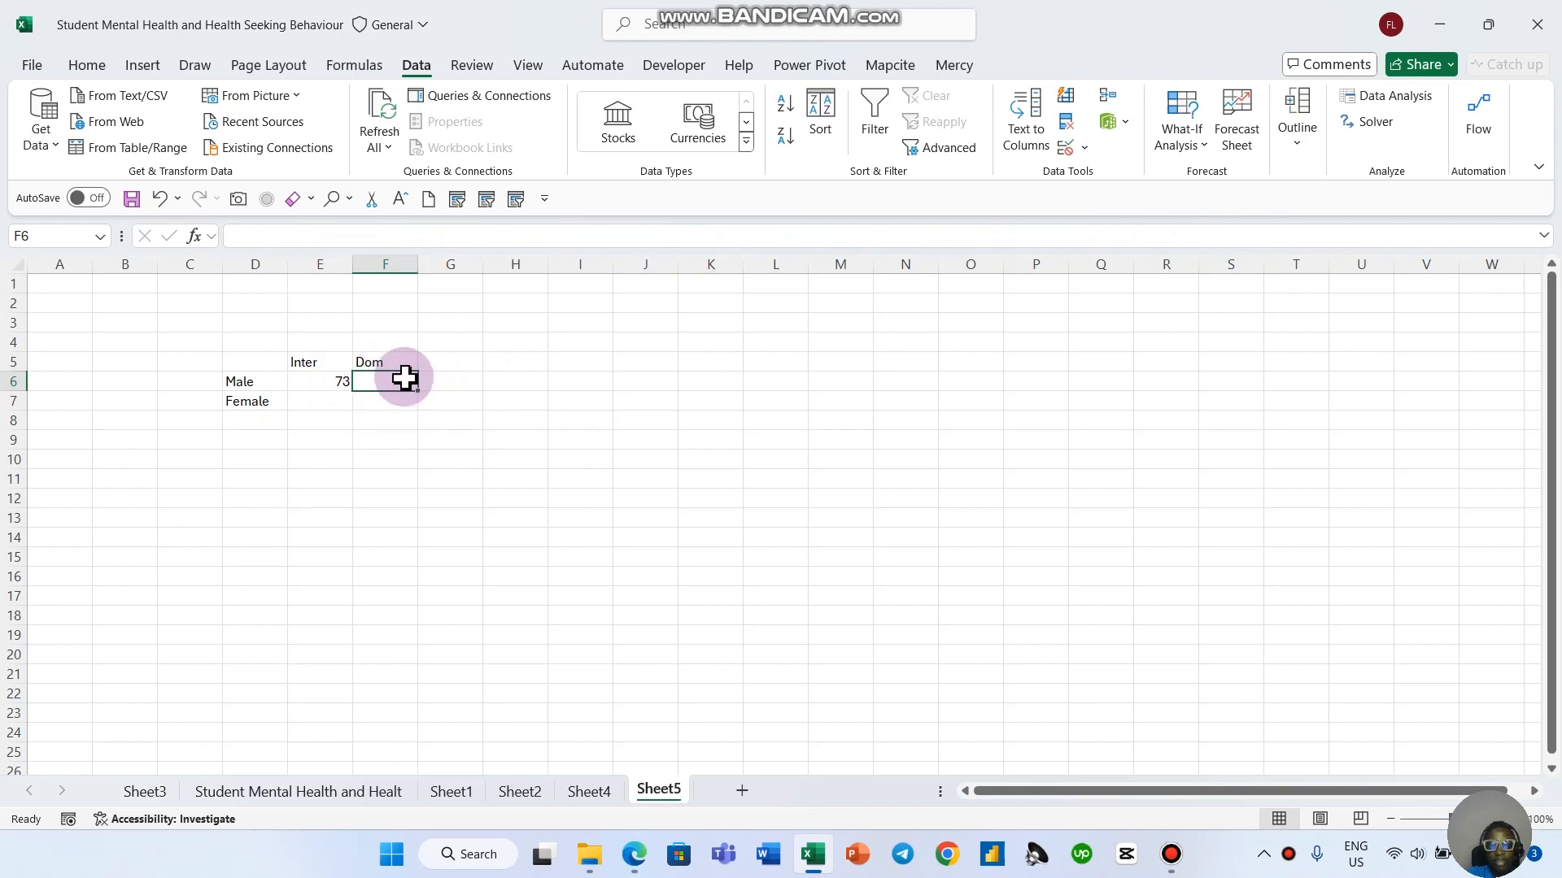
left_click(314, 412)
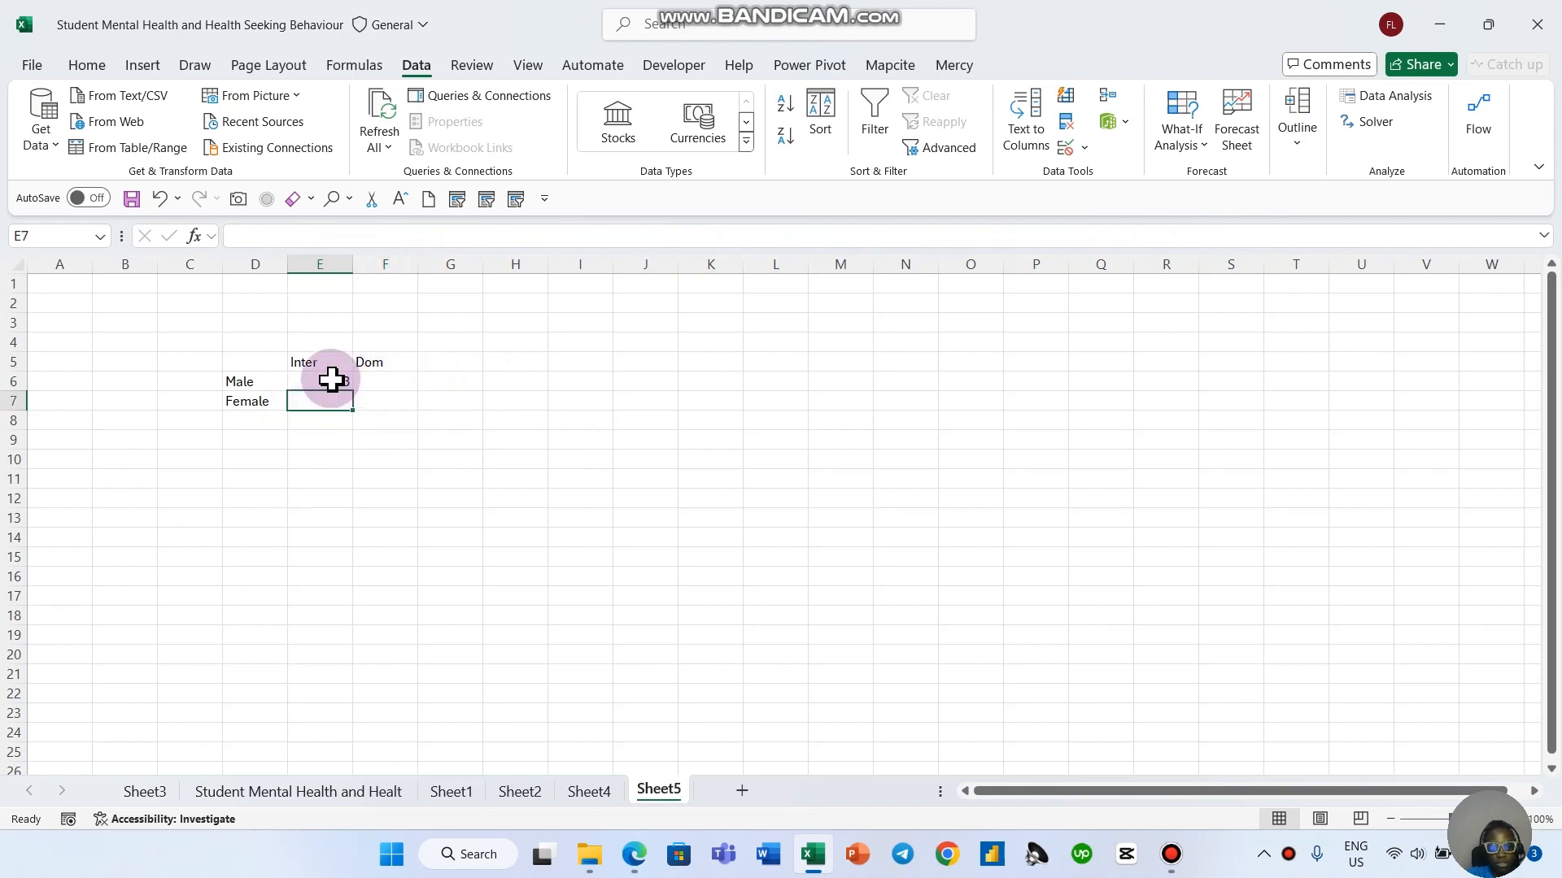
left_click(342, 381)
left_click_drag(376, 388, 423, 412)
left_click(467, 502)
left_click(413, 389)
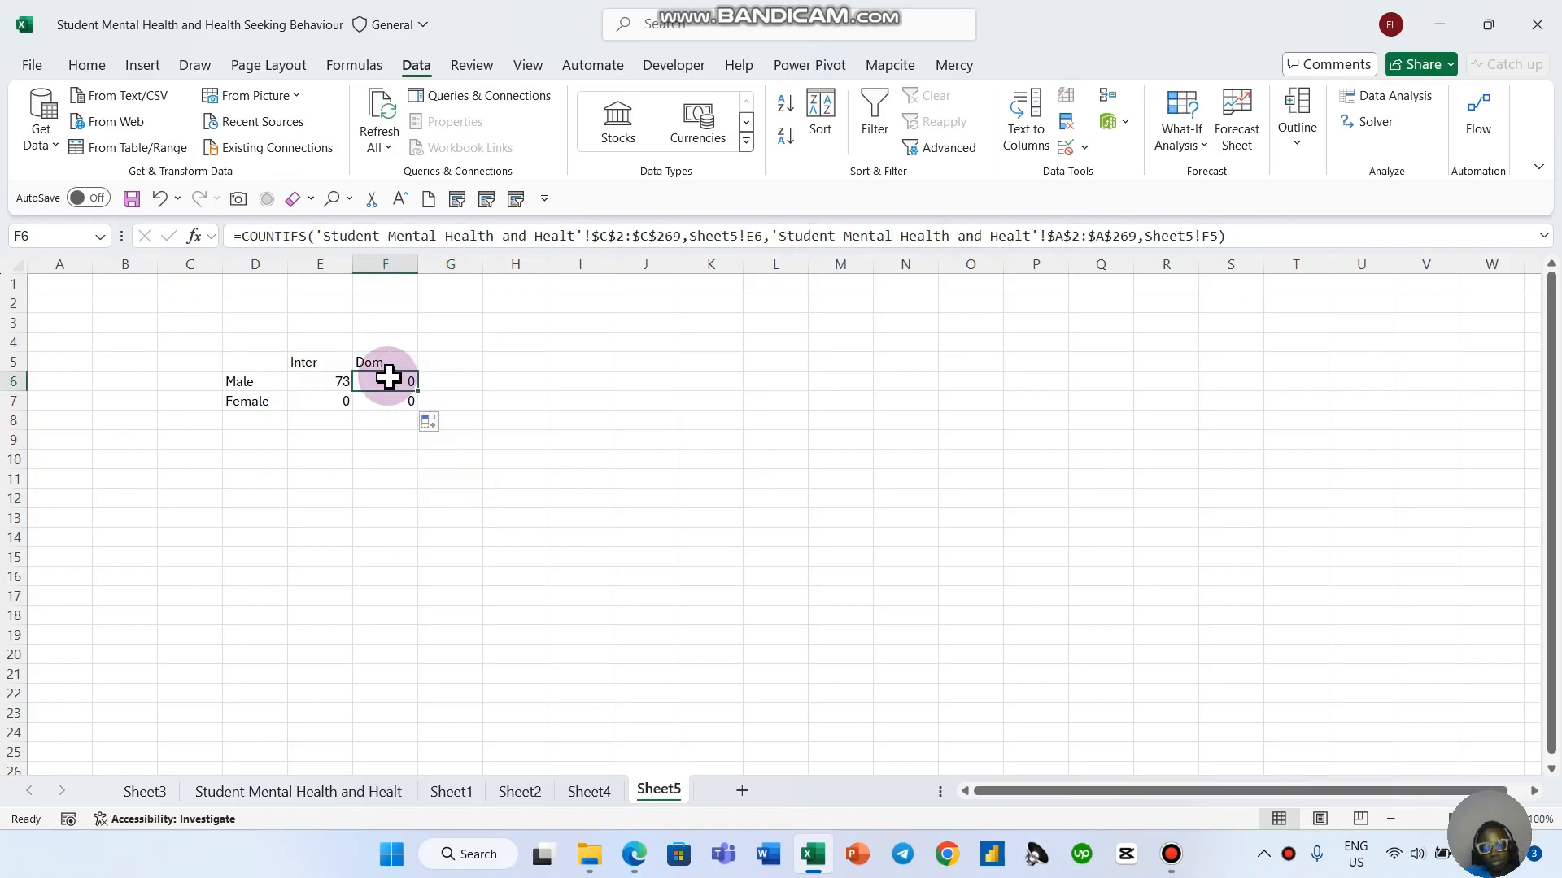
Step: Clear the copied formulas from cells F6, E7 and F7, keeping only the formula in E6
key("Delete")
left_click(411, 398)
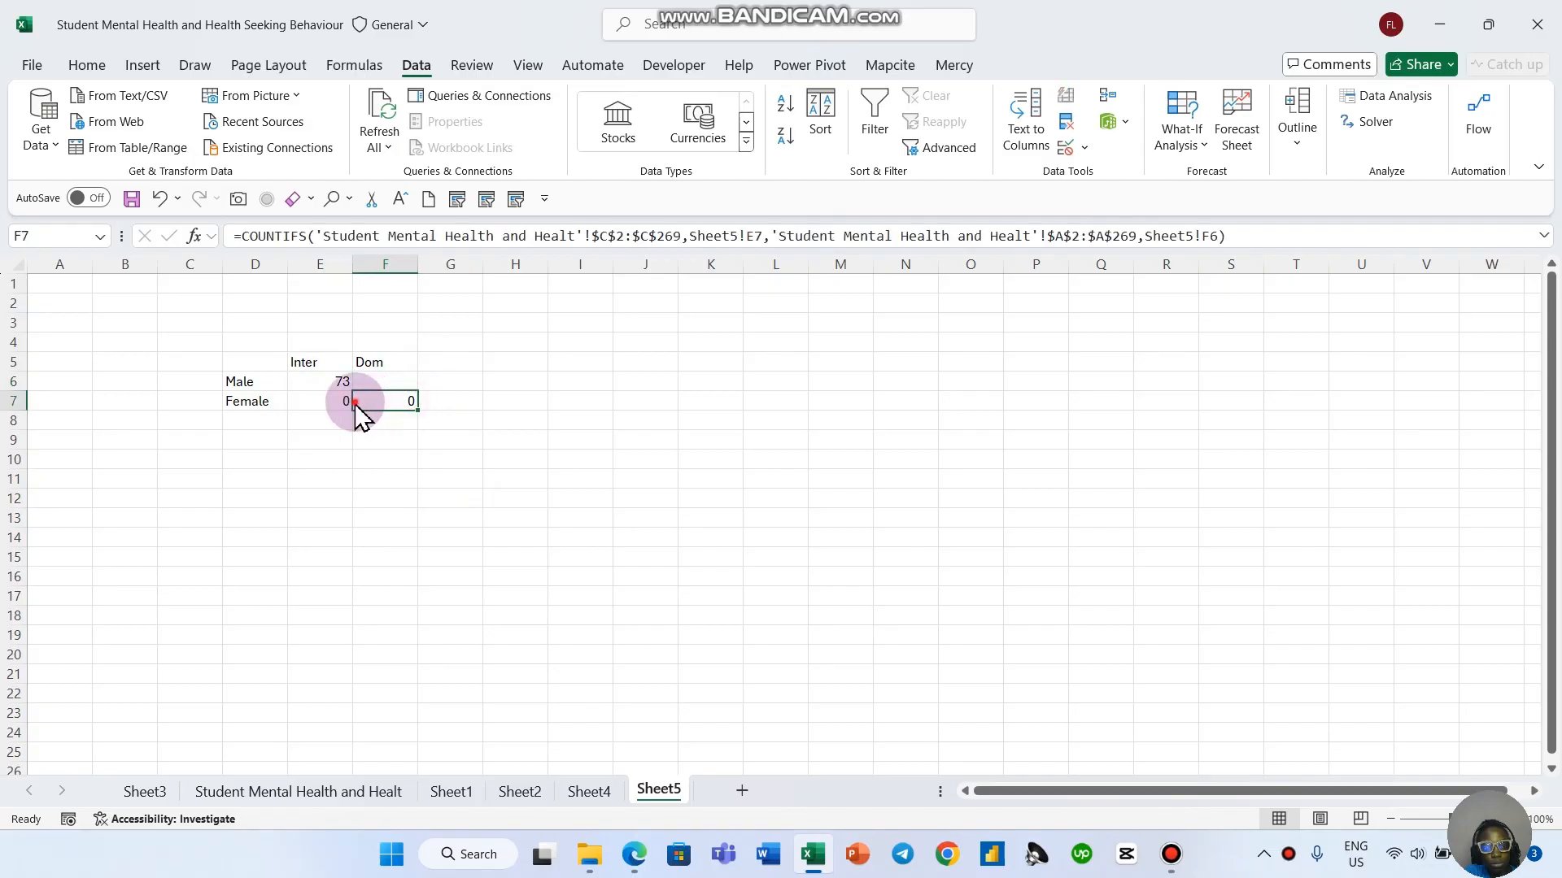
left_click(328, 393)
key("Delete")
left_click(403, 400)
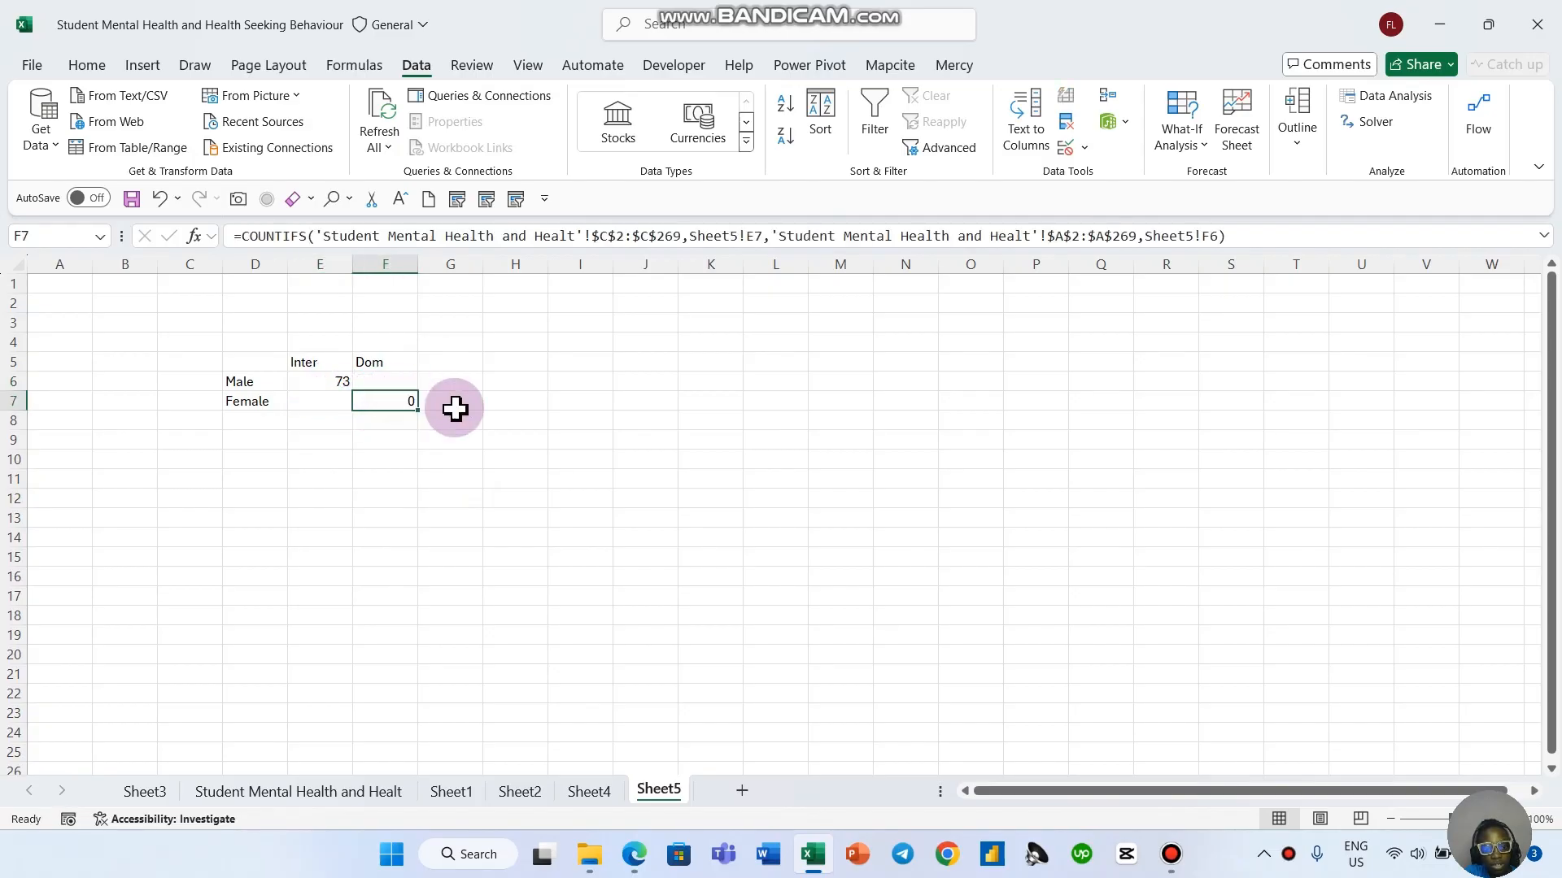
key("Delete")
left_click_drag(249, 389, 262, 635)
left_click_drag(349, 362, 644, 370)
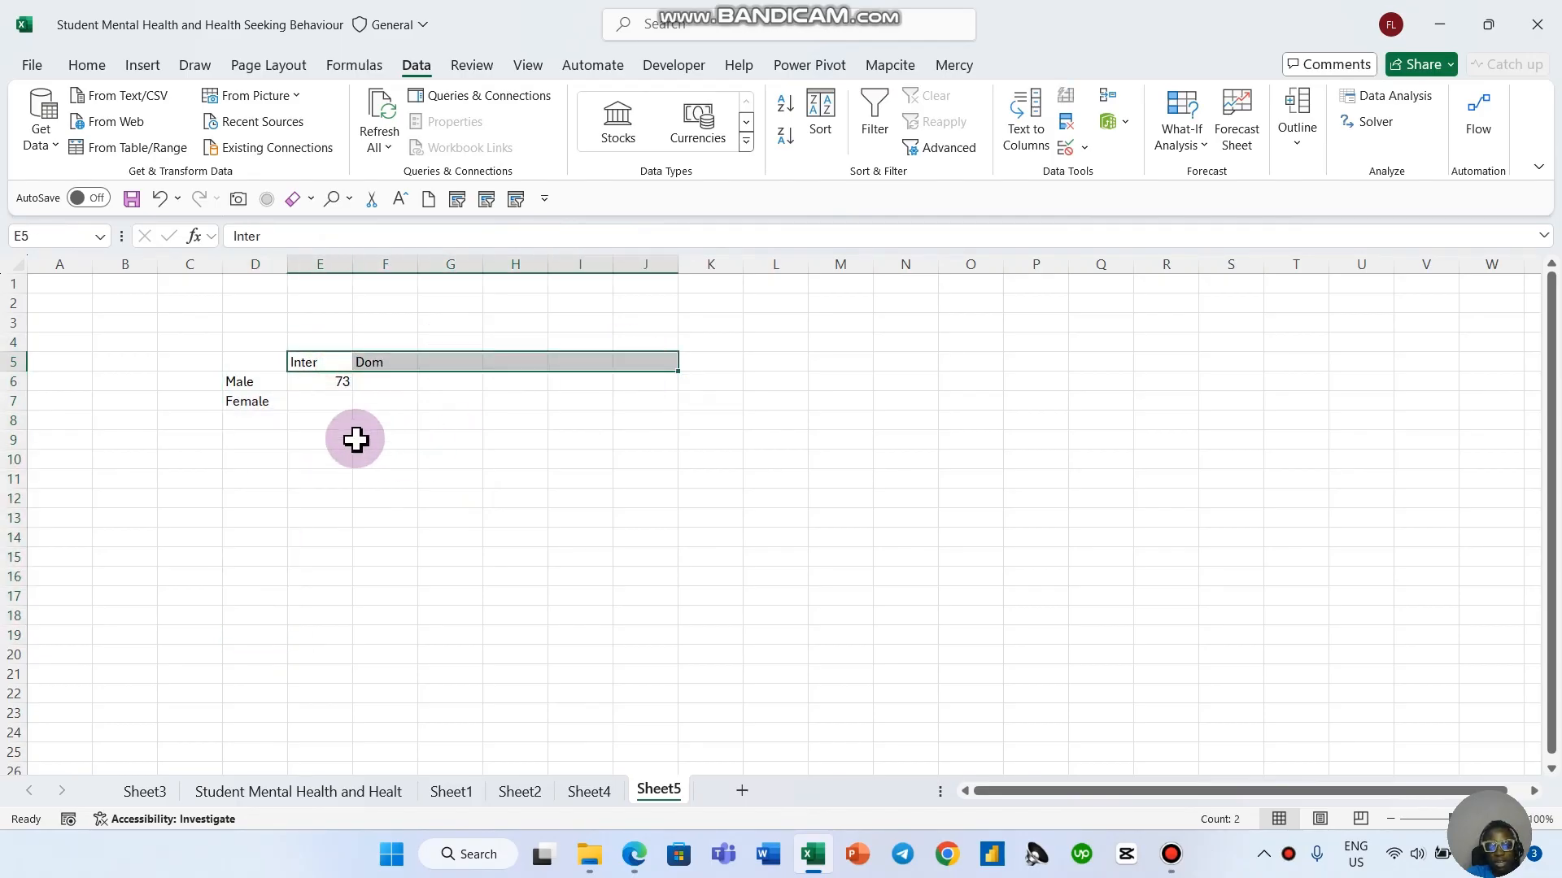
left_click_drag(326, 382, 721, 567)
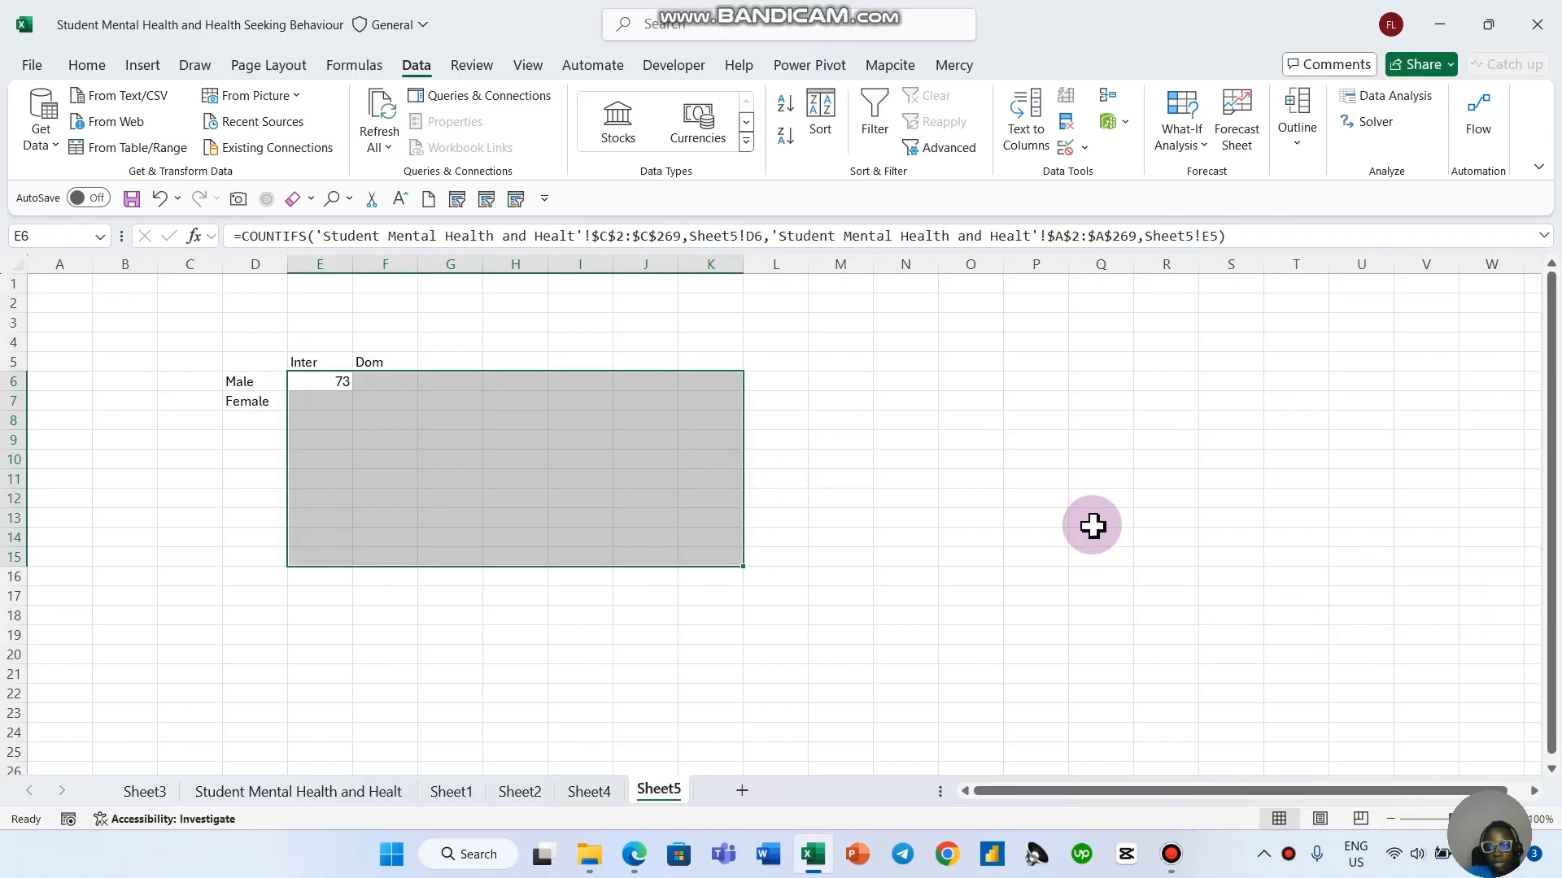
left_click(1061, 480)
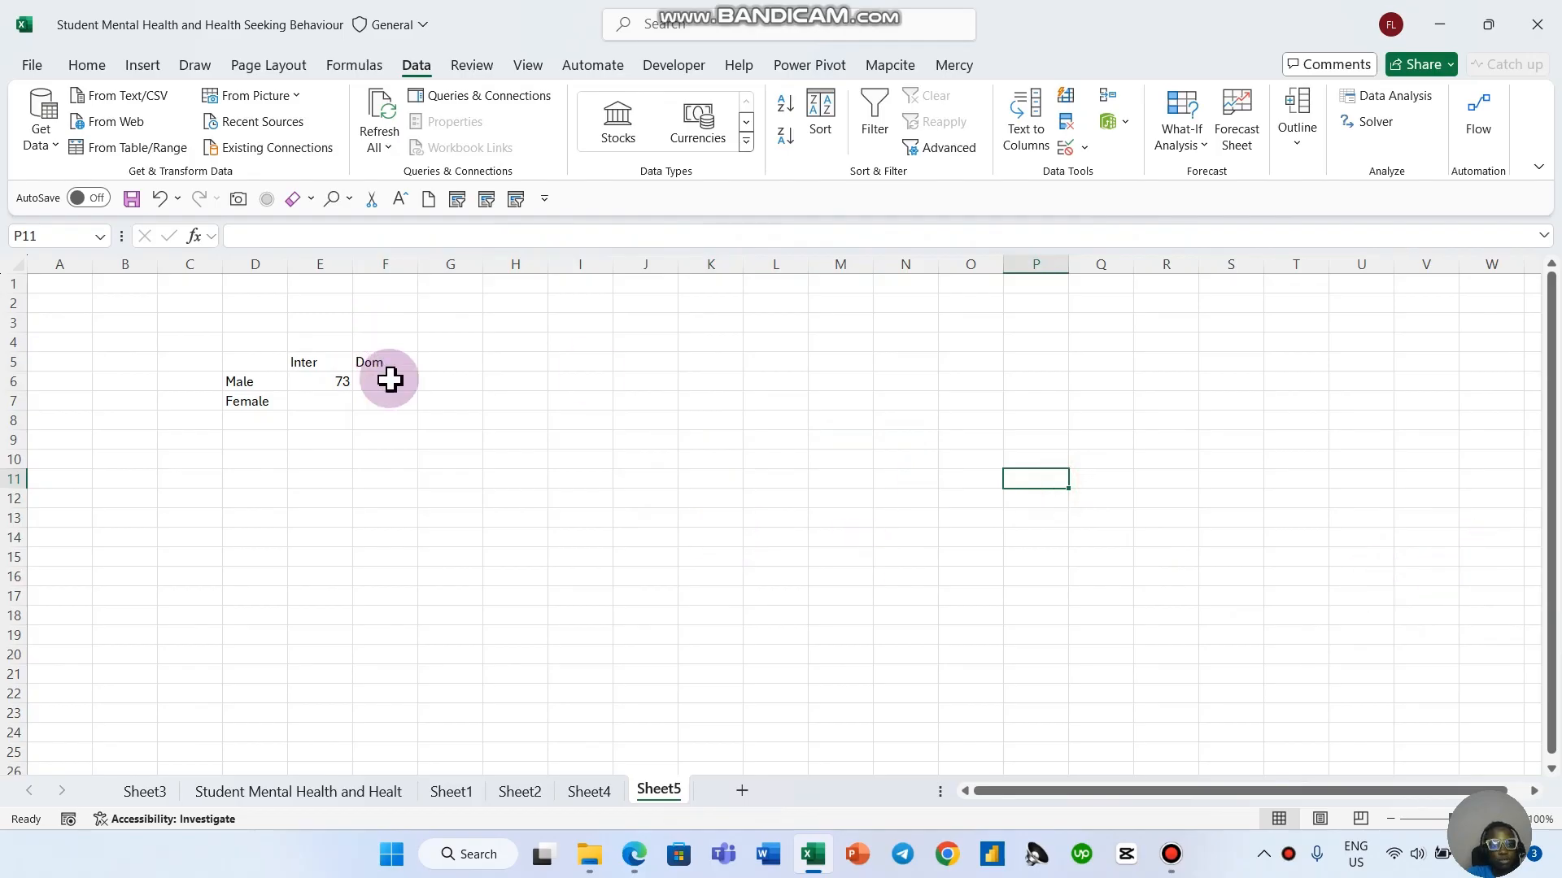
Step: Enlarge the formula bar to give the COUNTIFS formula in E6 more room
left_click(336, 380)
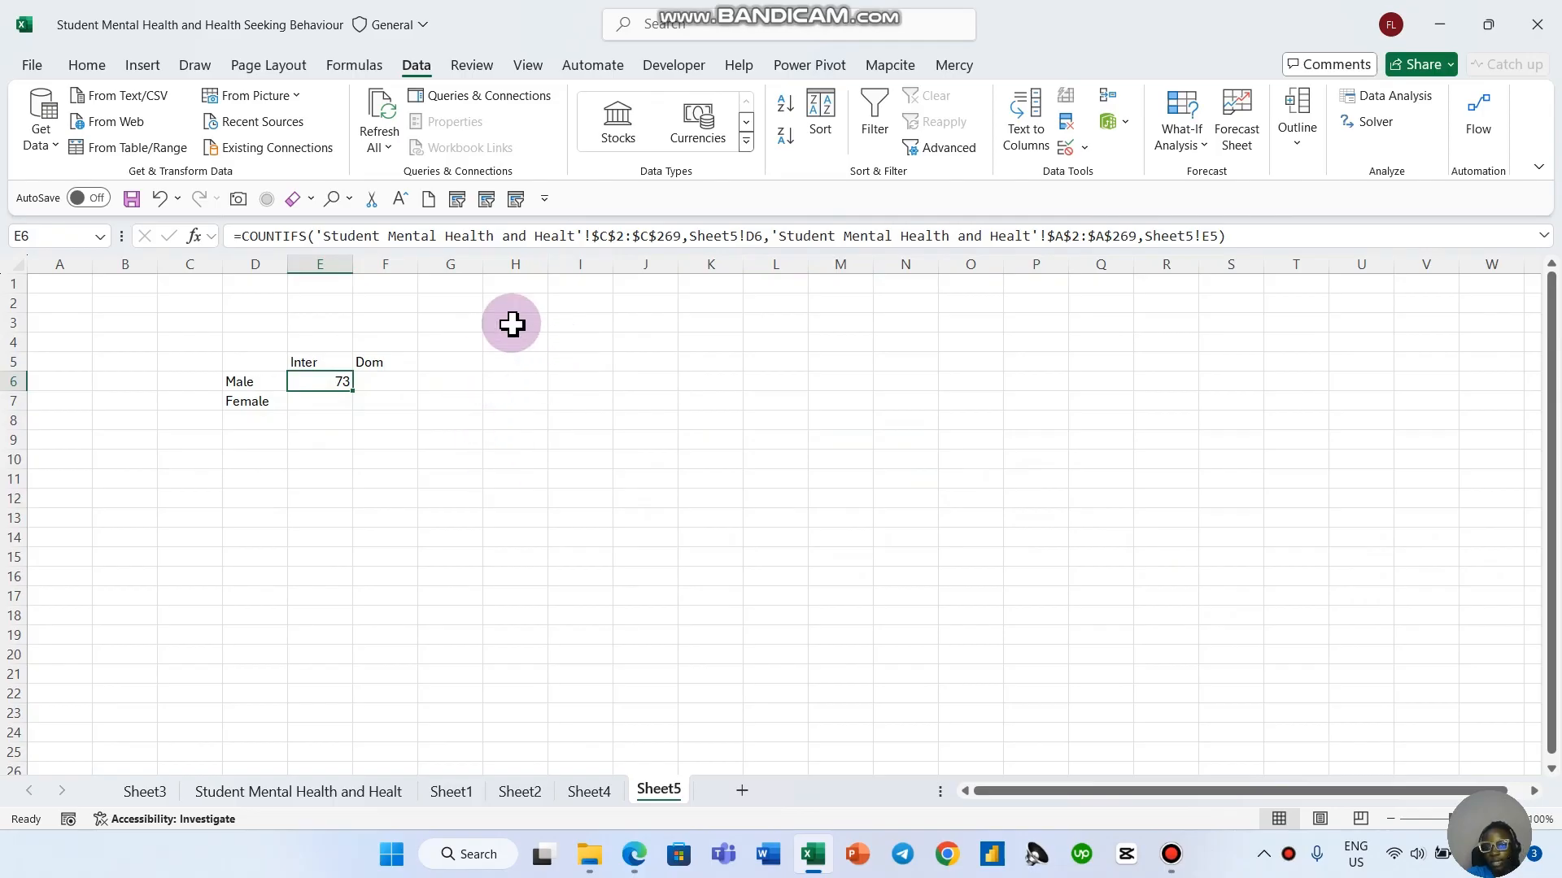
left_click(801, 243)
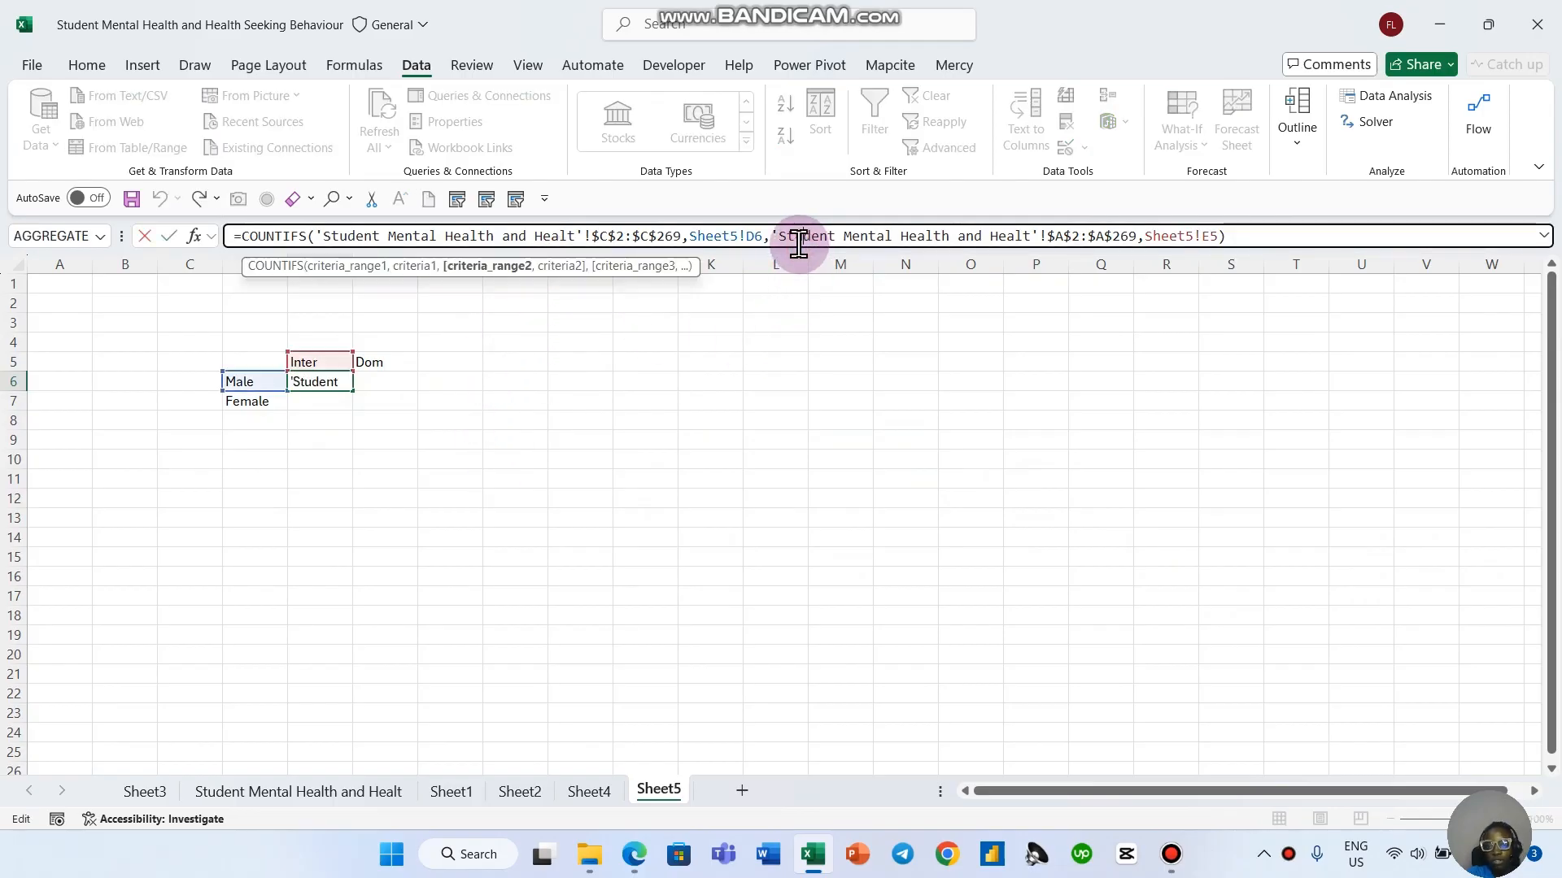
left_click_drag(796, 251, 795, 306)
left_click(818, 458)
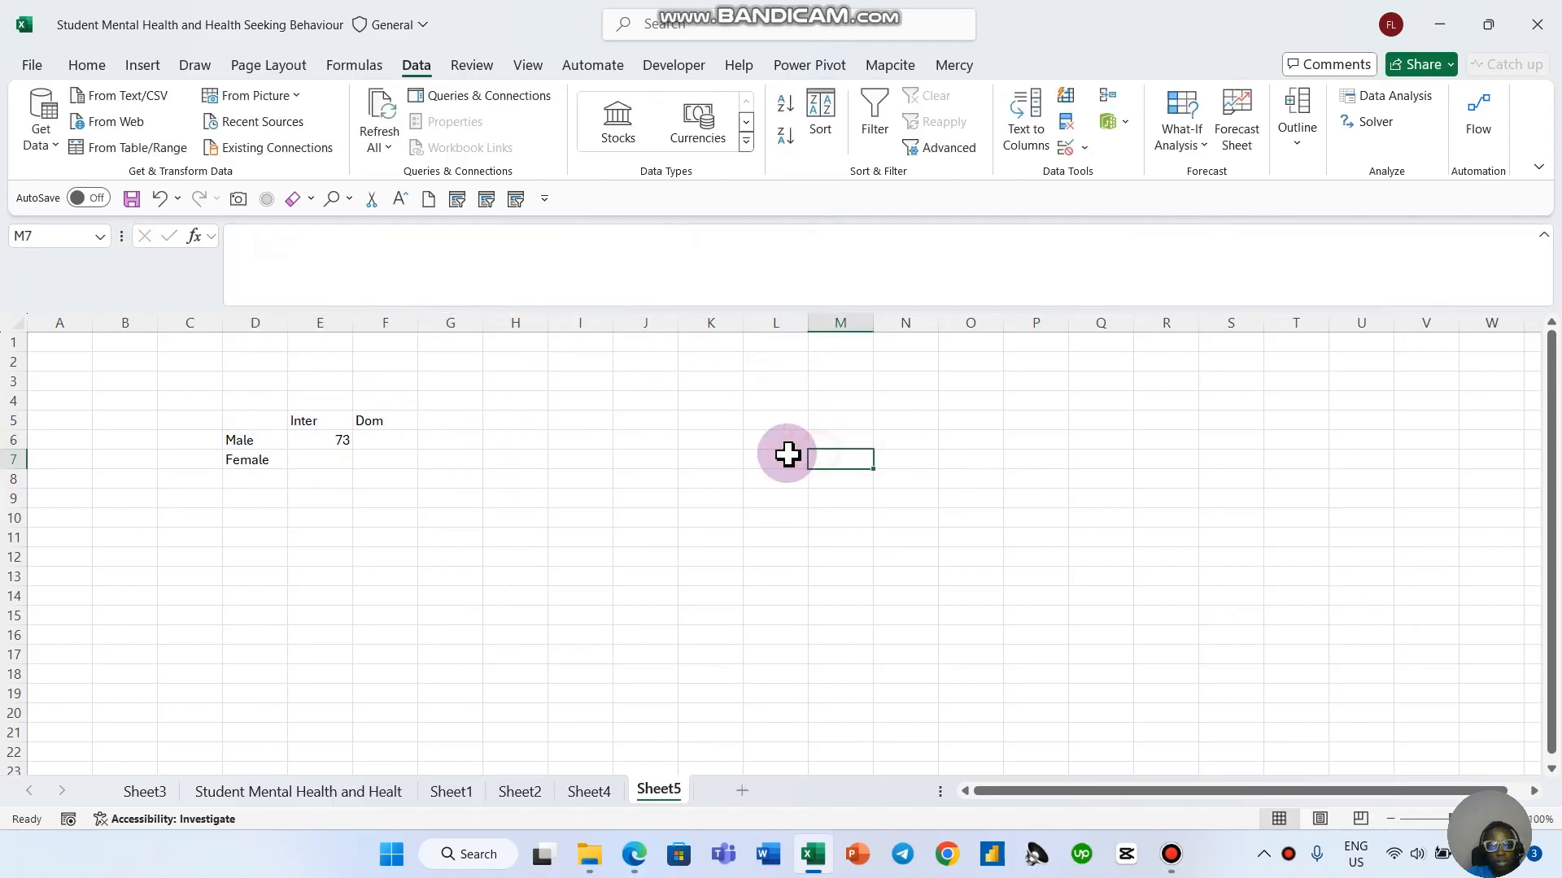
Step: Change the gender criterion in E6's COUNTIFS formula to the mixed reference $D6, locking only the column
left_click(345, 442)
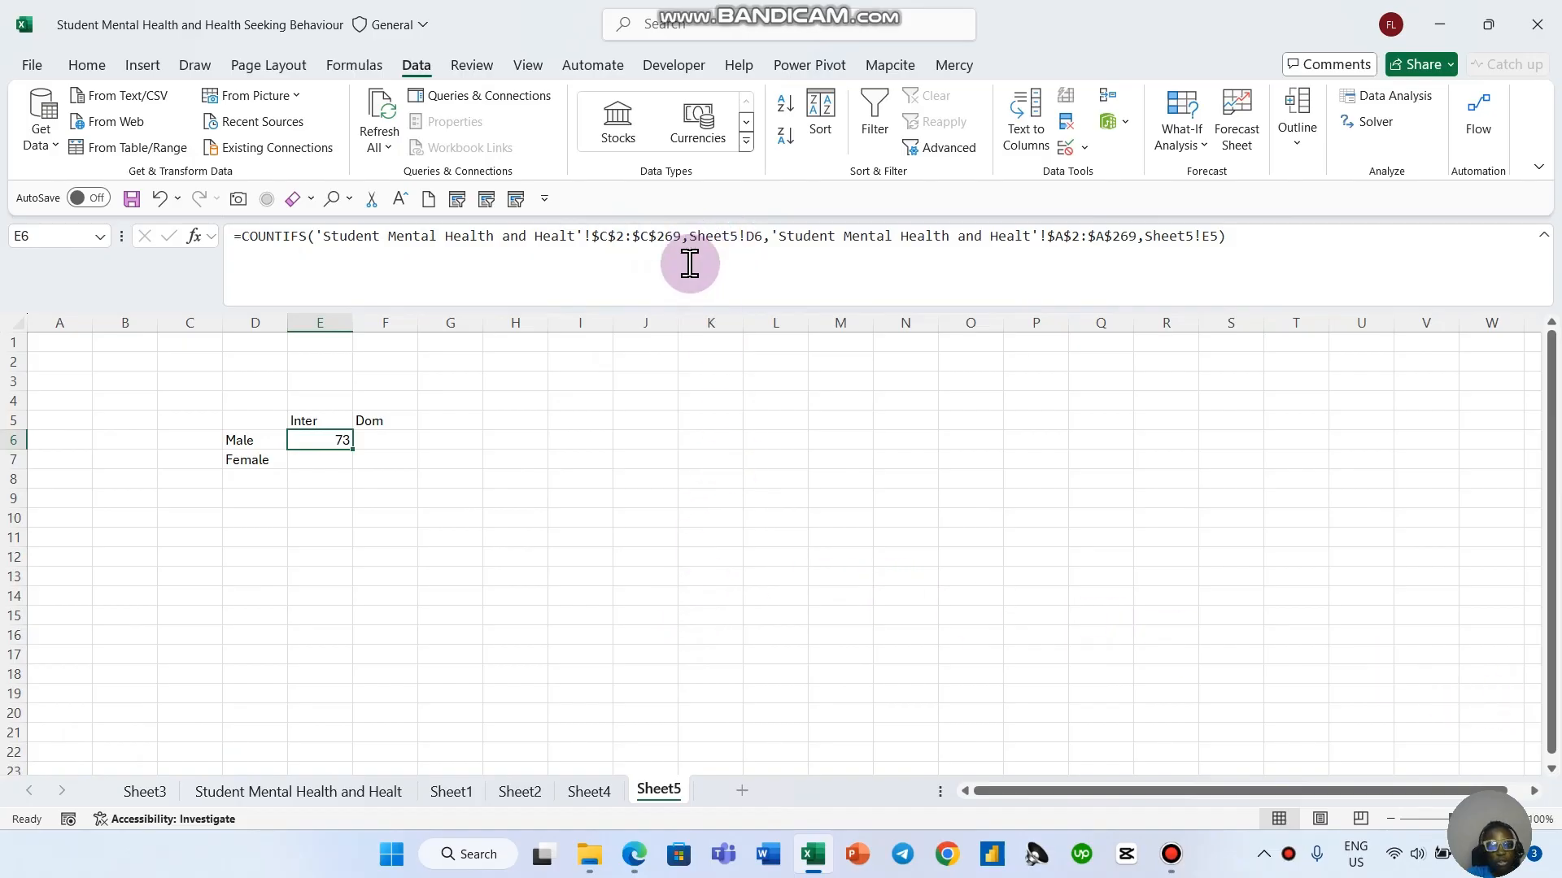
left_click(755, 240)
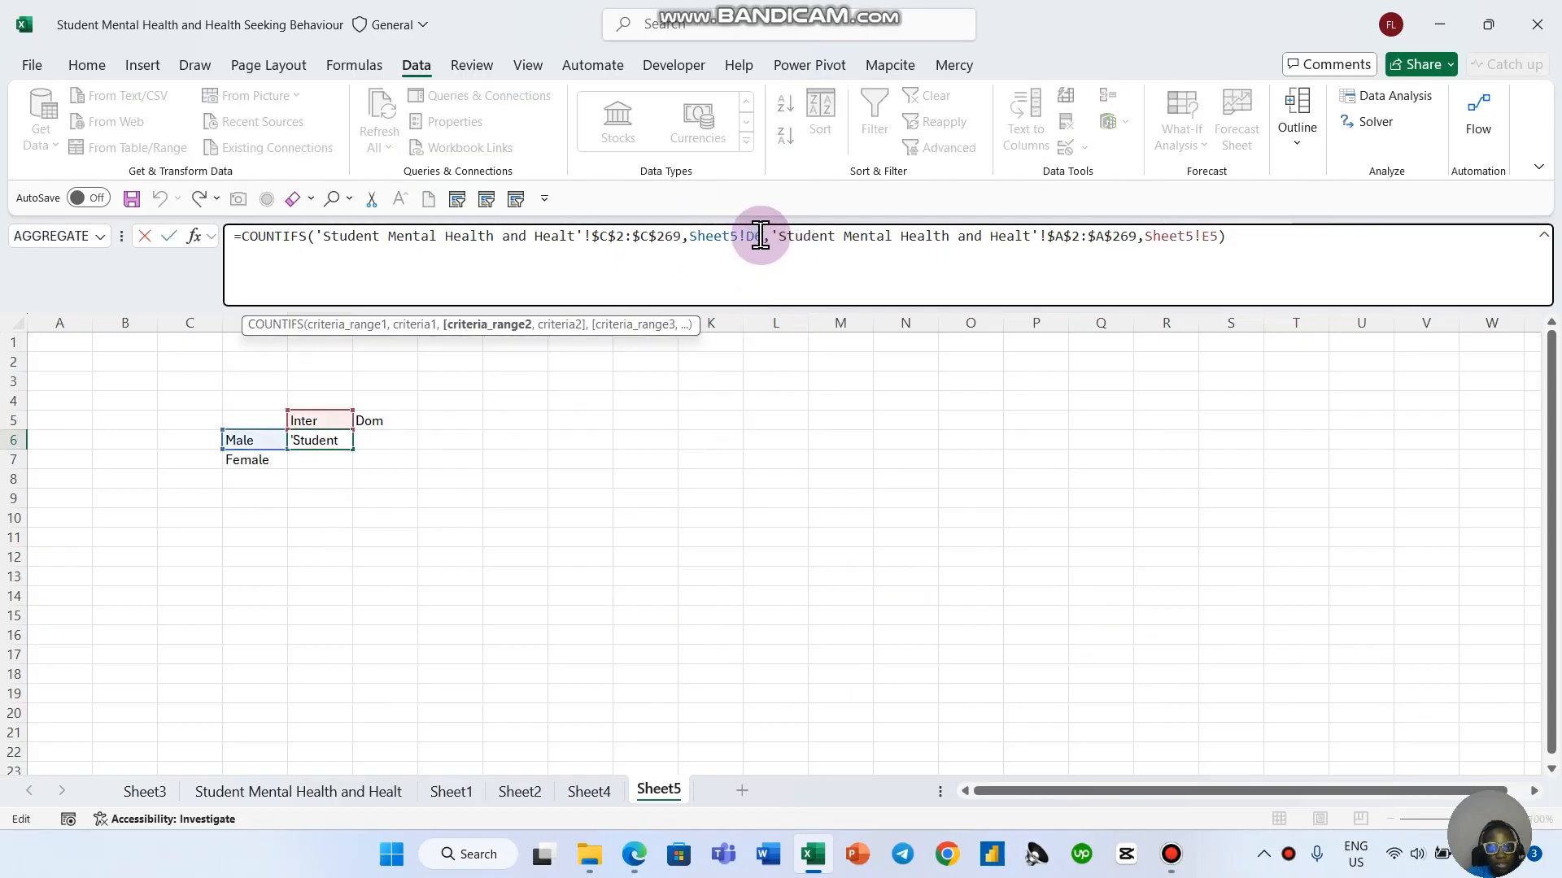
left_click_drag(736, 241, 688, 244)
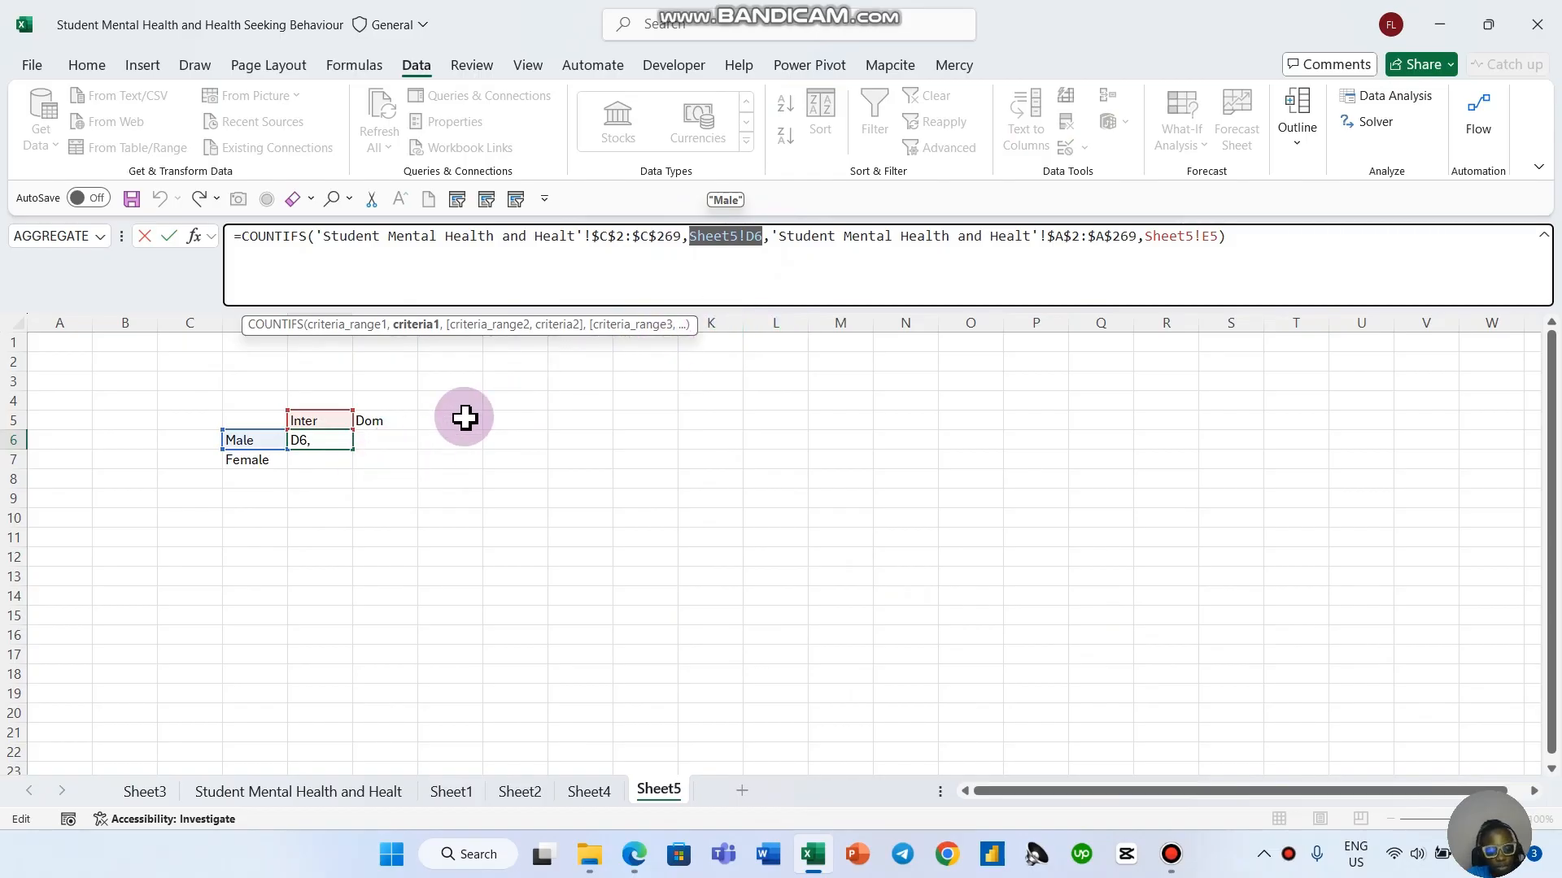
key("F4")
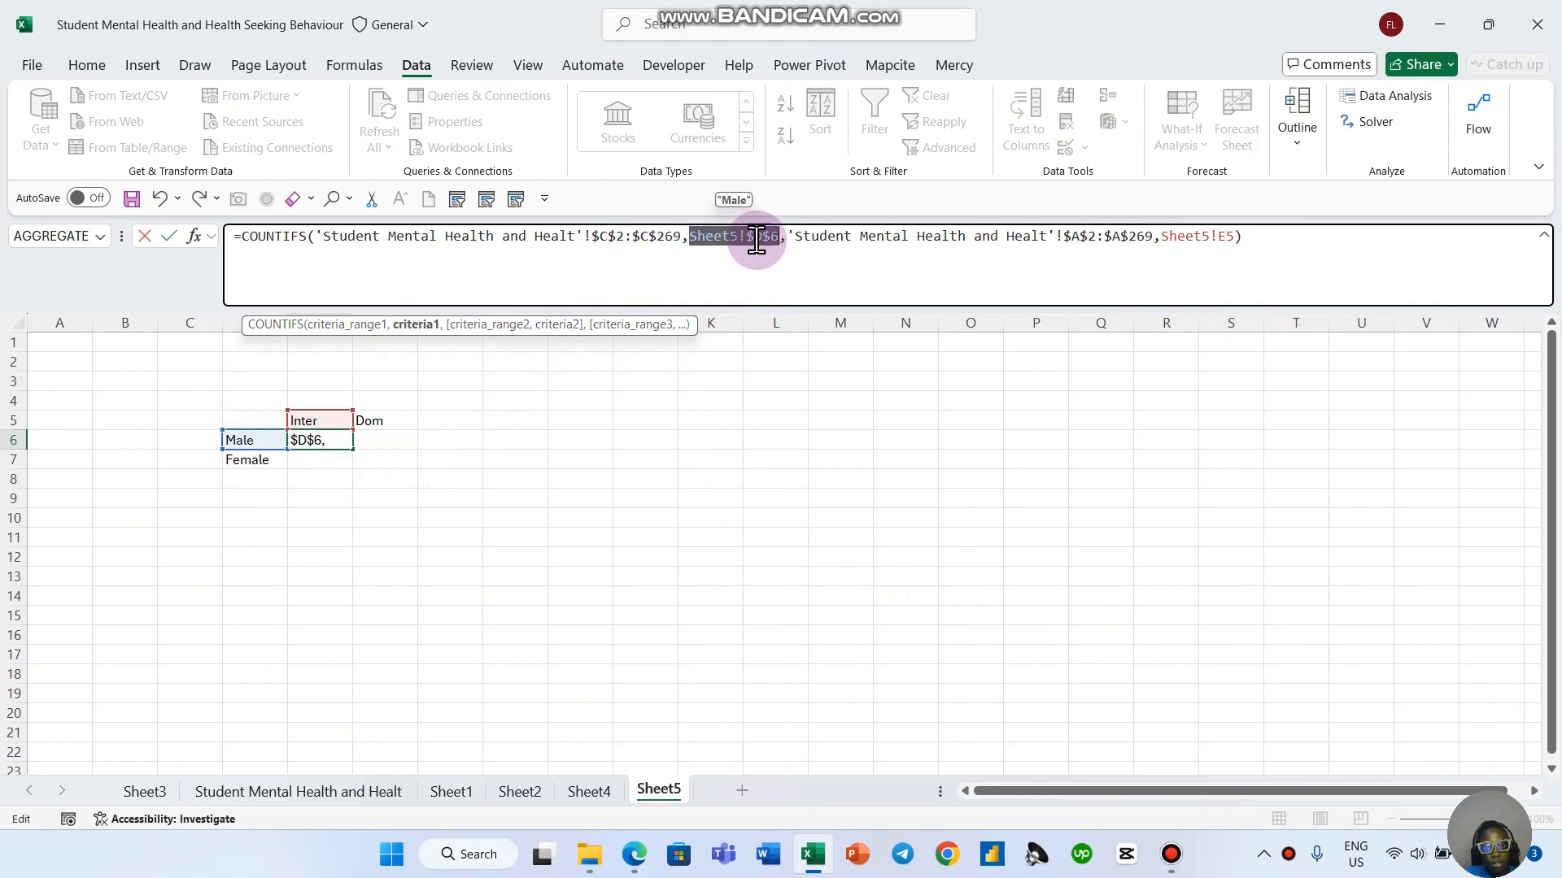
key("F4")
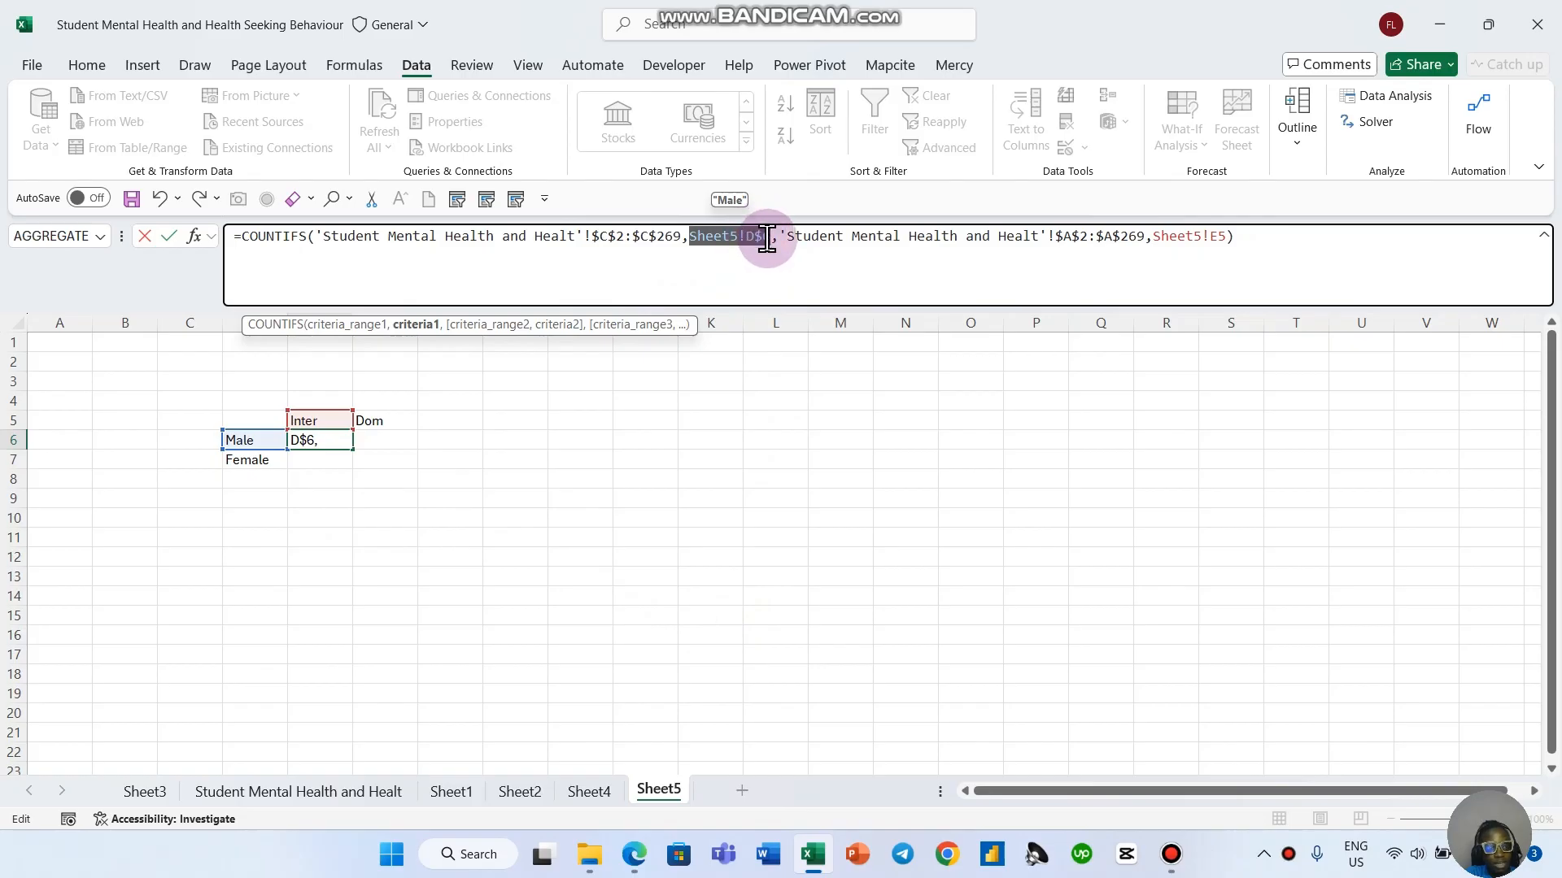
key("F4")
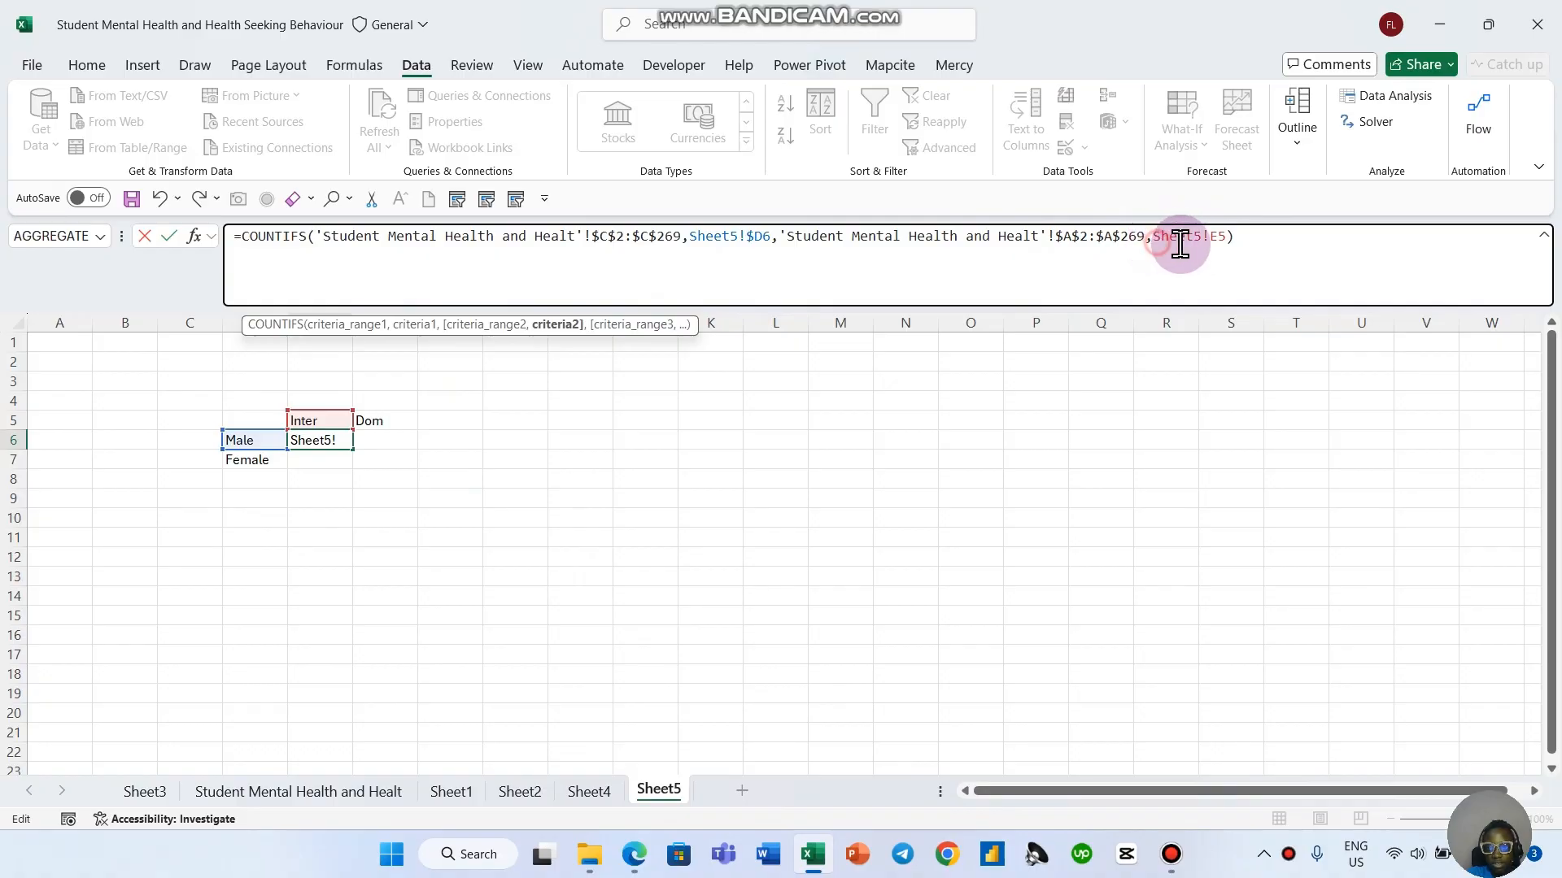
Step: Change the student-type criterion in E6's COUNTIFS formula to E$5, locking only the row, and commit the formula
left_click_drag(1155, 242, 1223, 241)
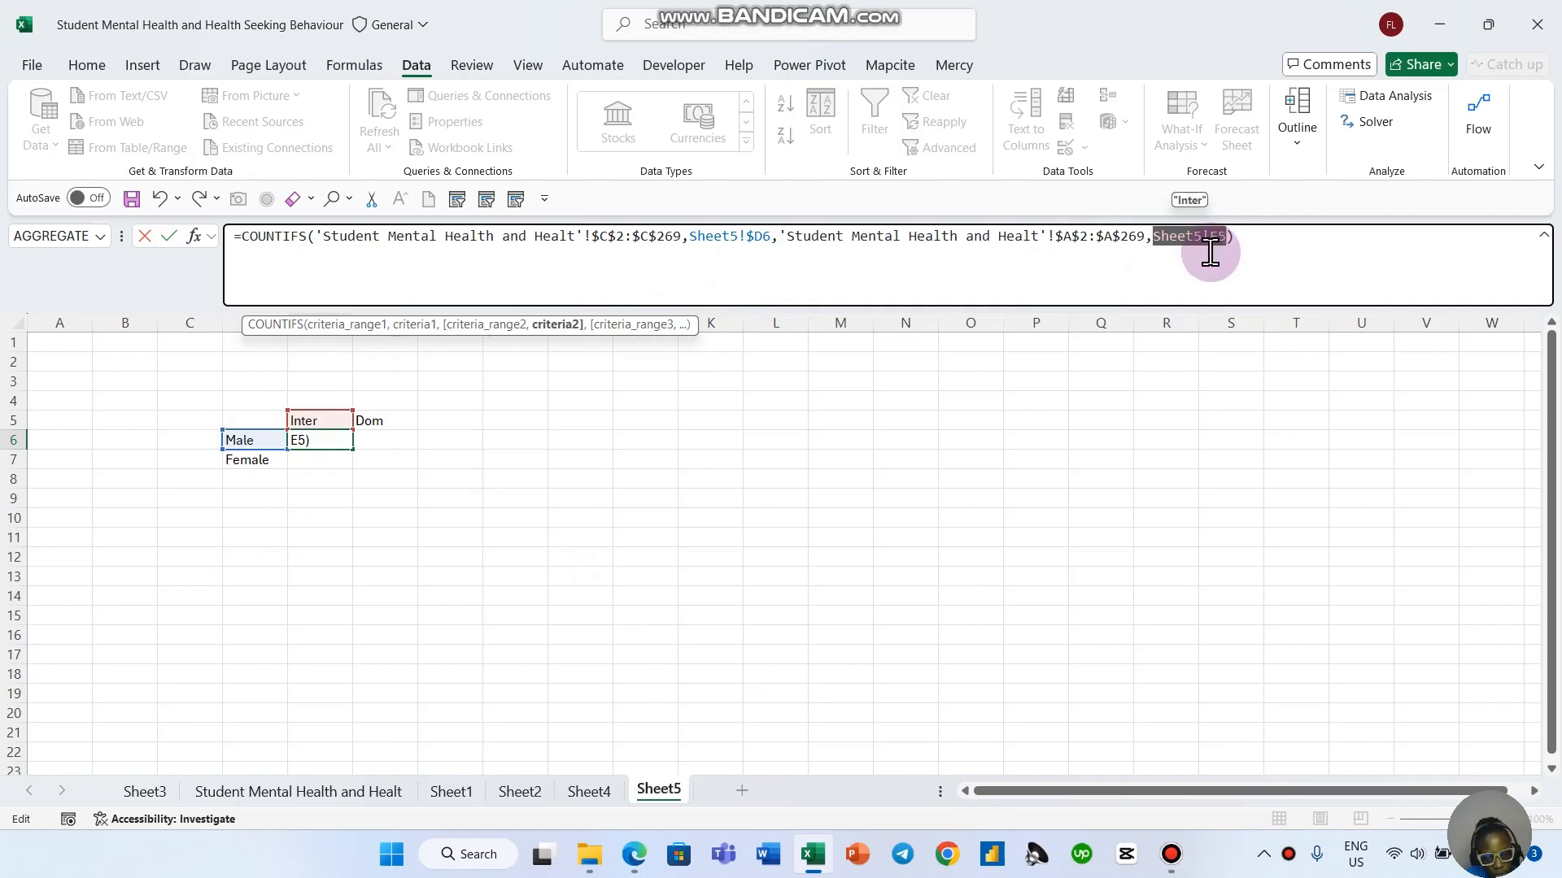
key("F4")
key("F4")
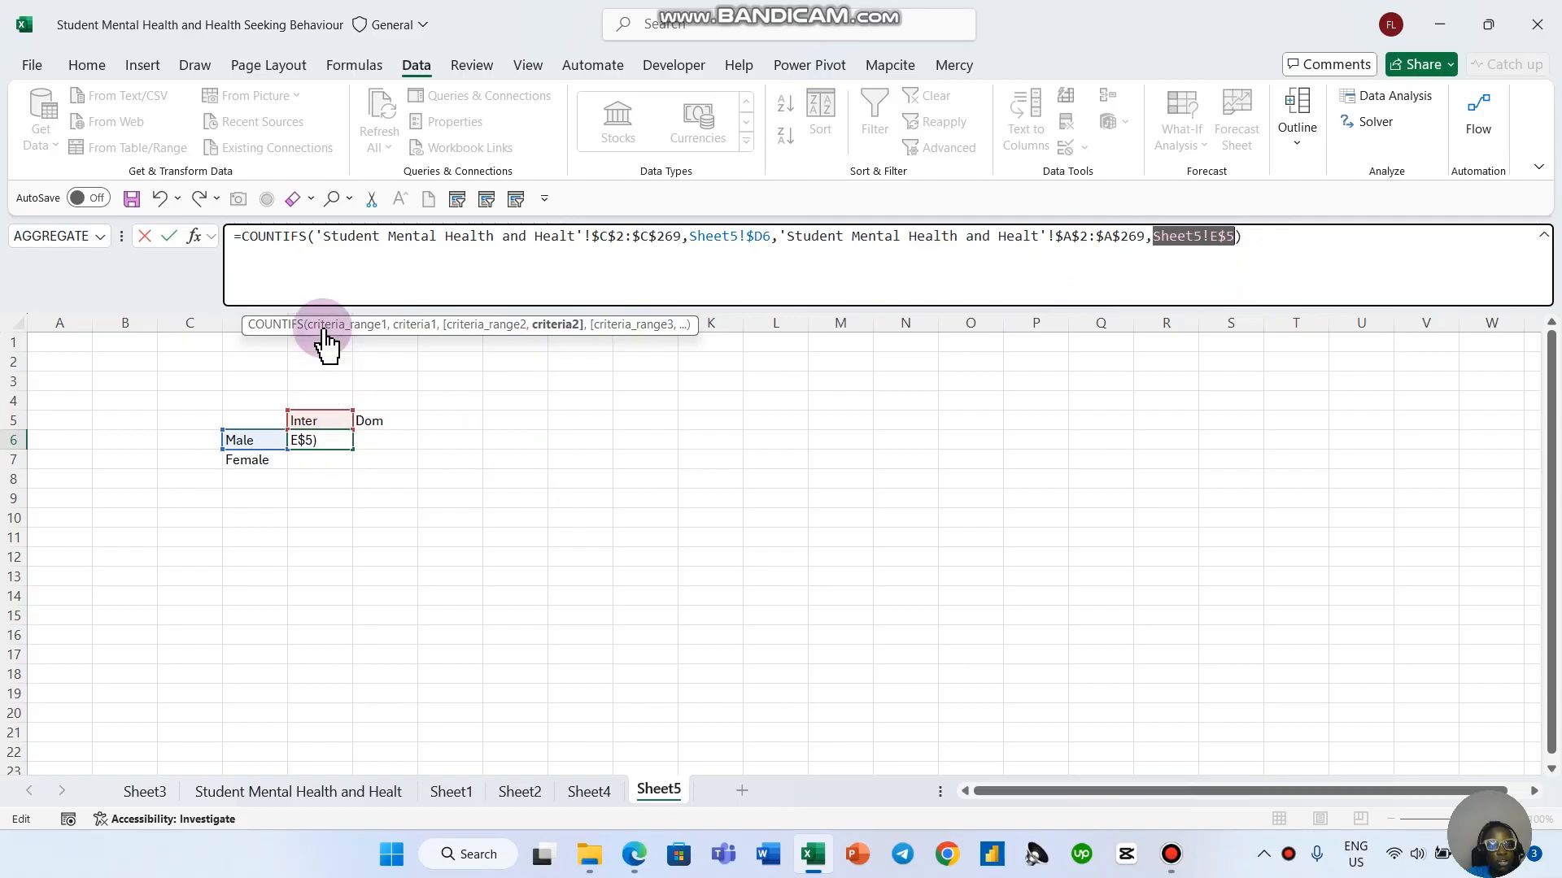
left_click(1250, 237)
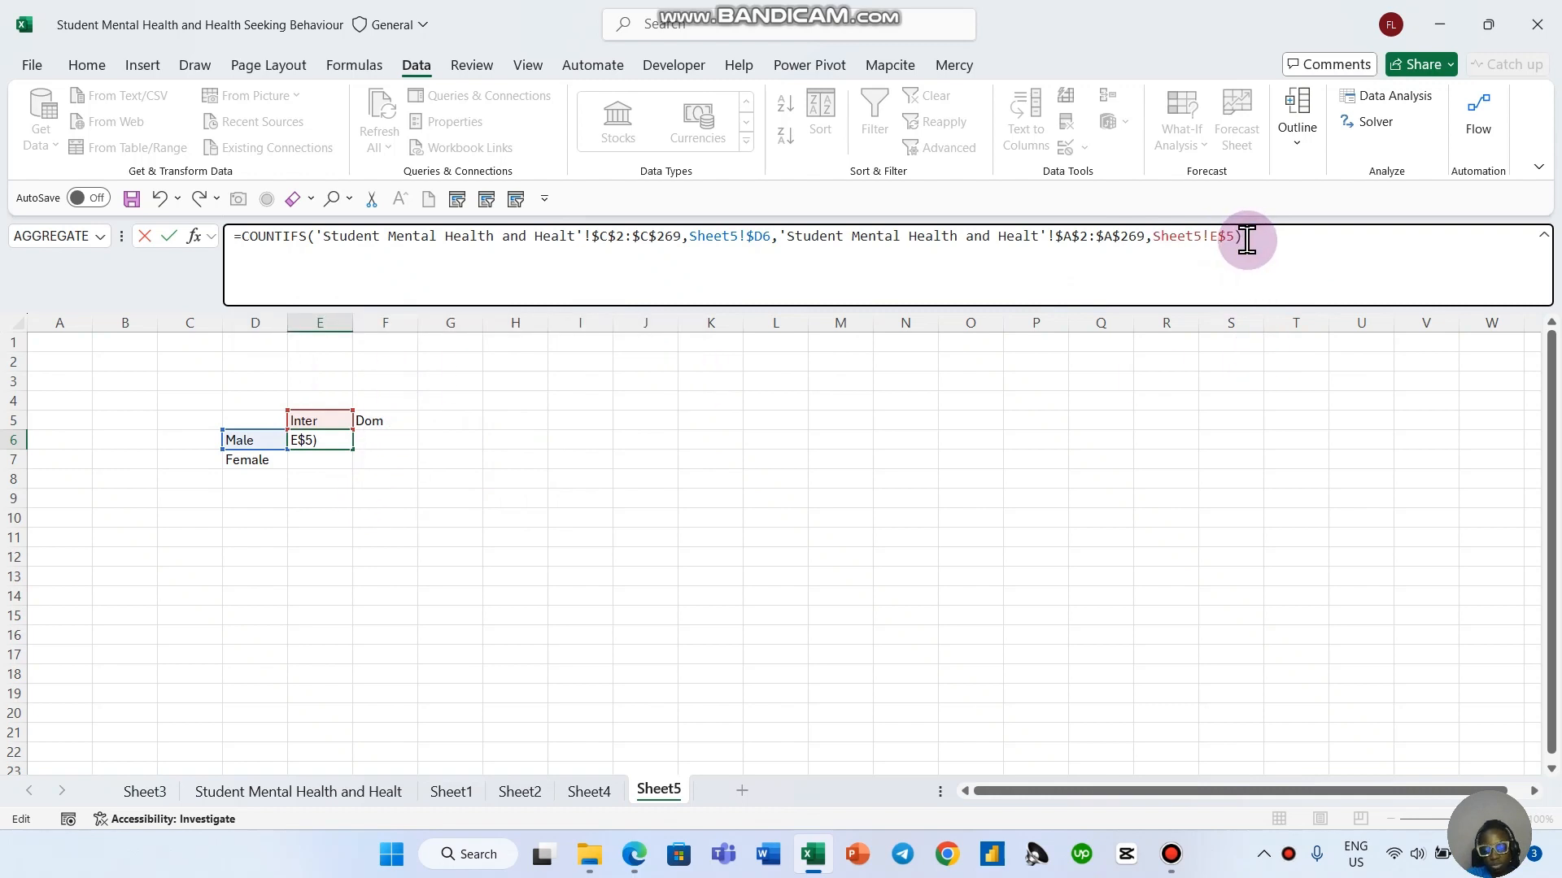
key("Return")
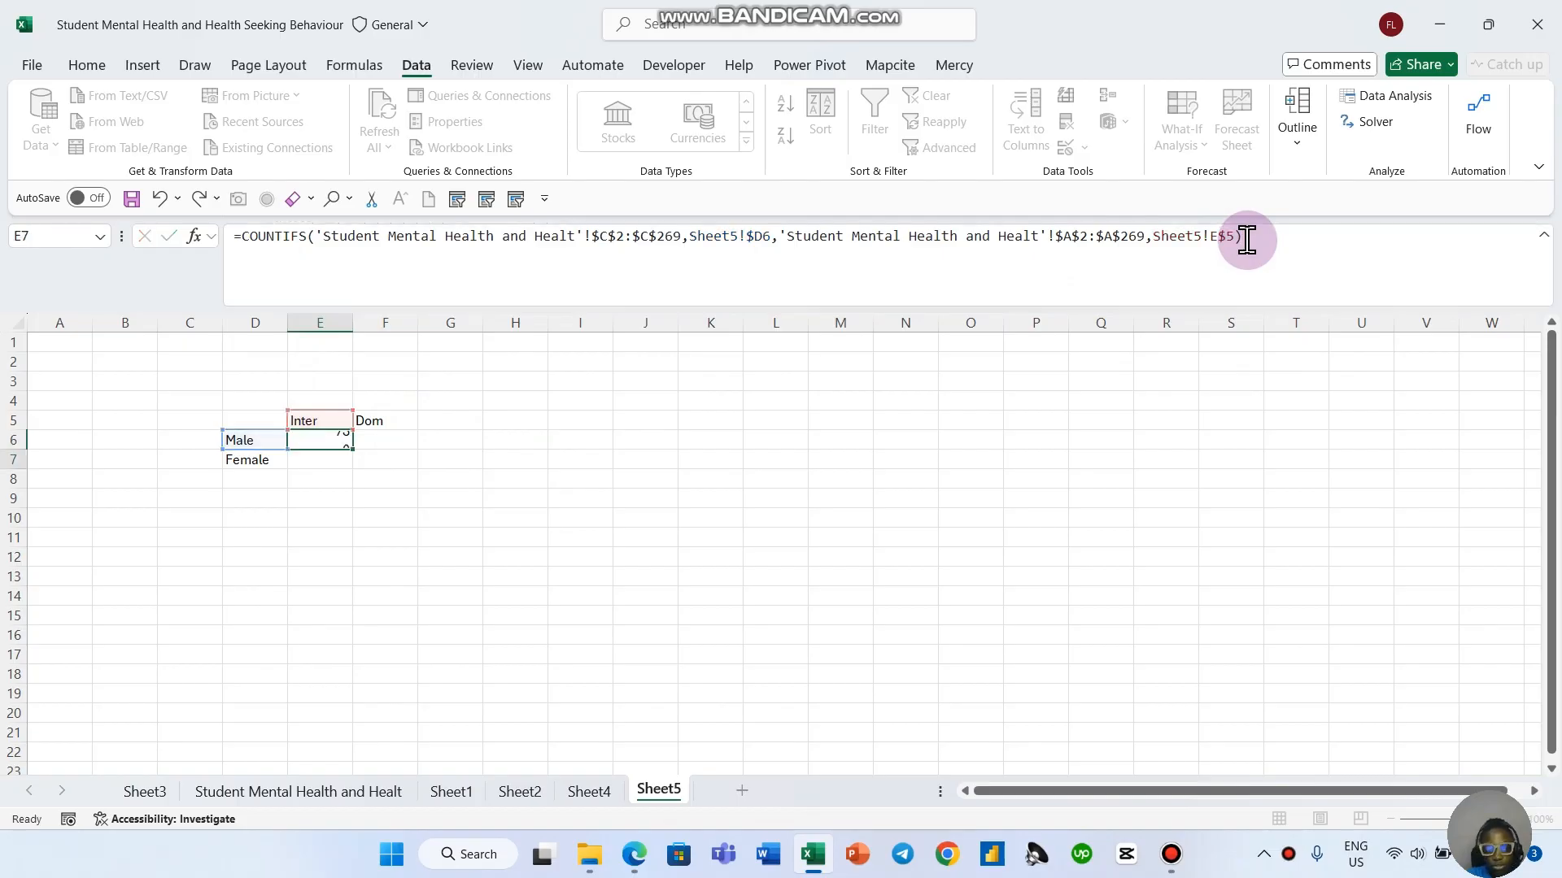
Step: Fill the COUNTIFS formula from E6 across E6:F7 to complete the gender by student-type table
left_click(333, 435)
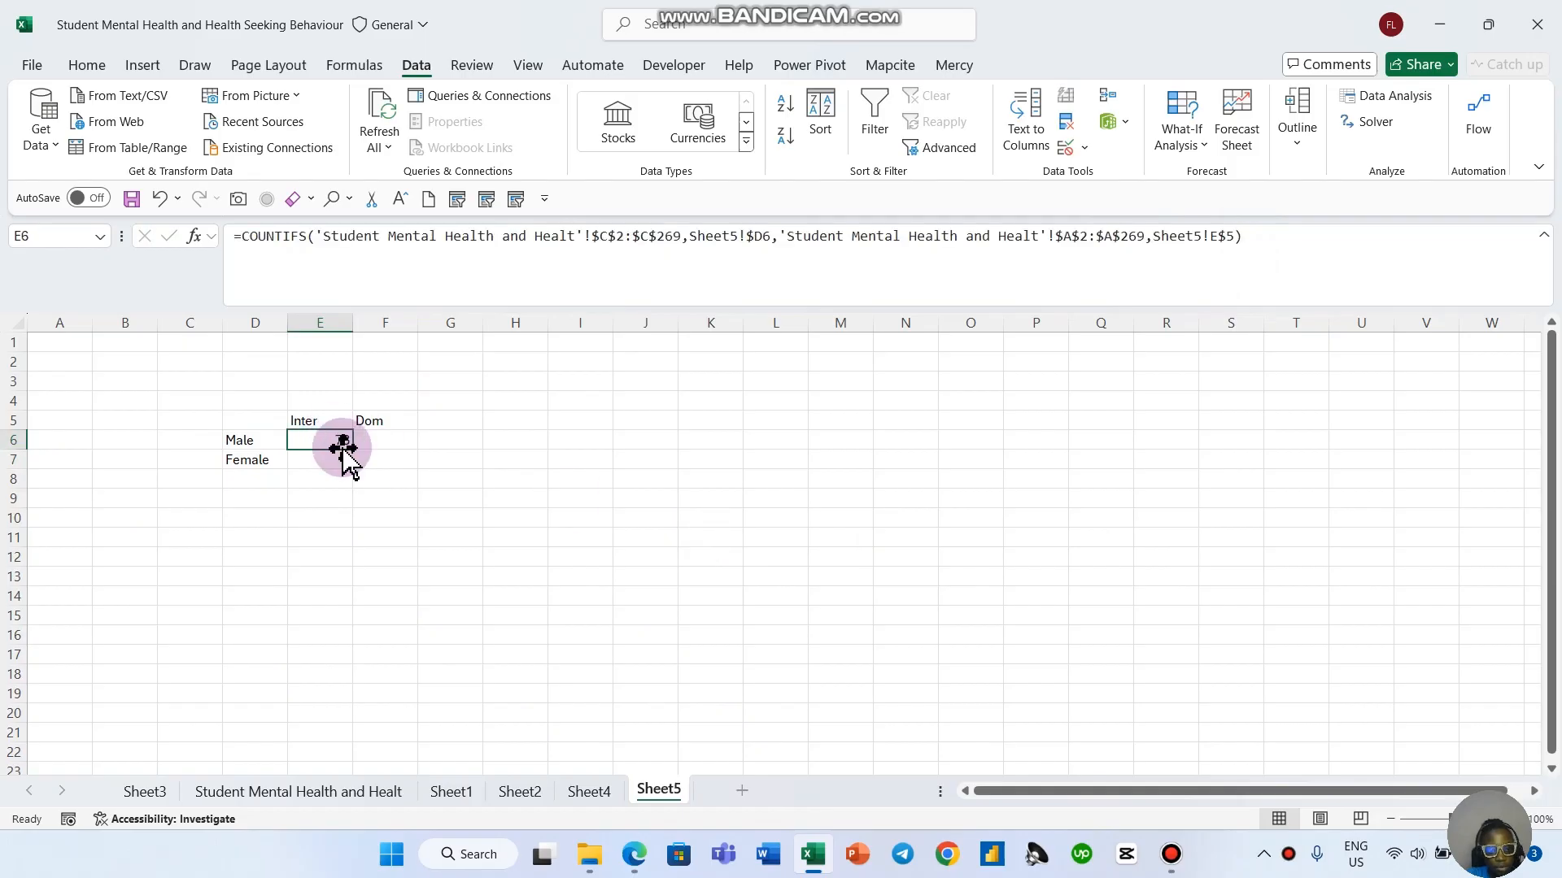
left_click_drag(359, 448, 418, 469)
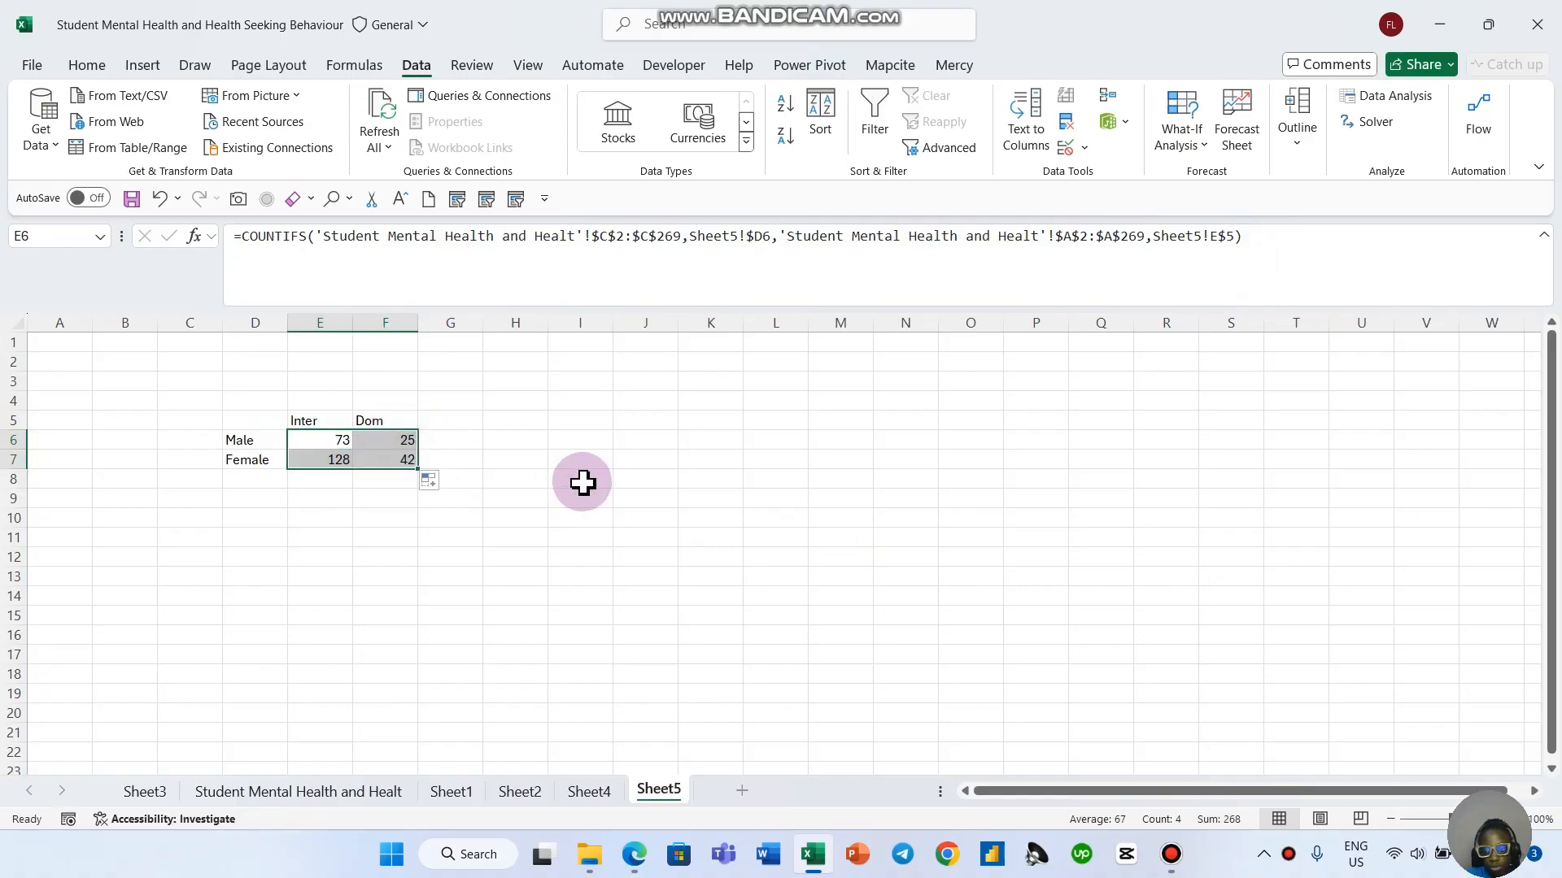
left_click(584, 505)
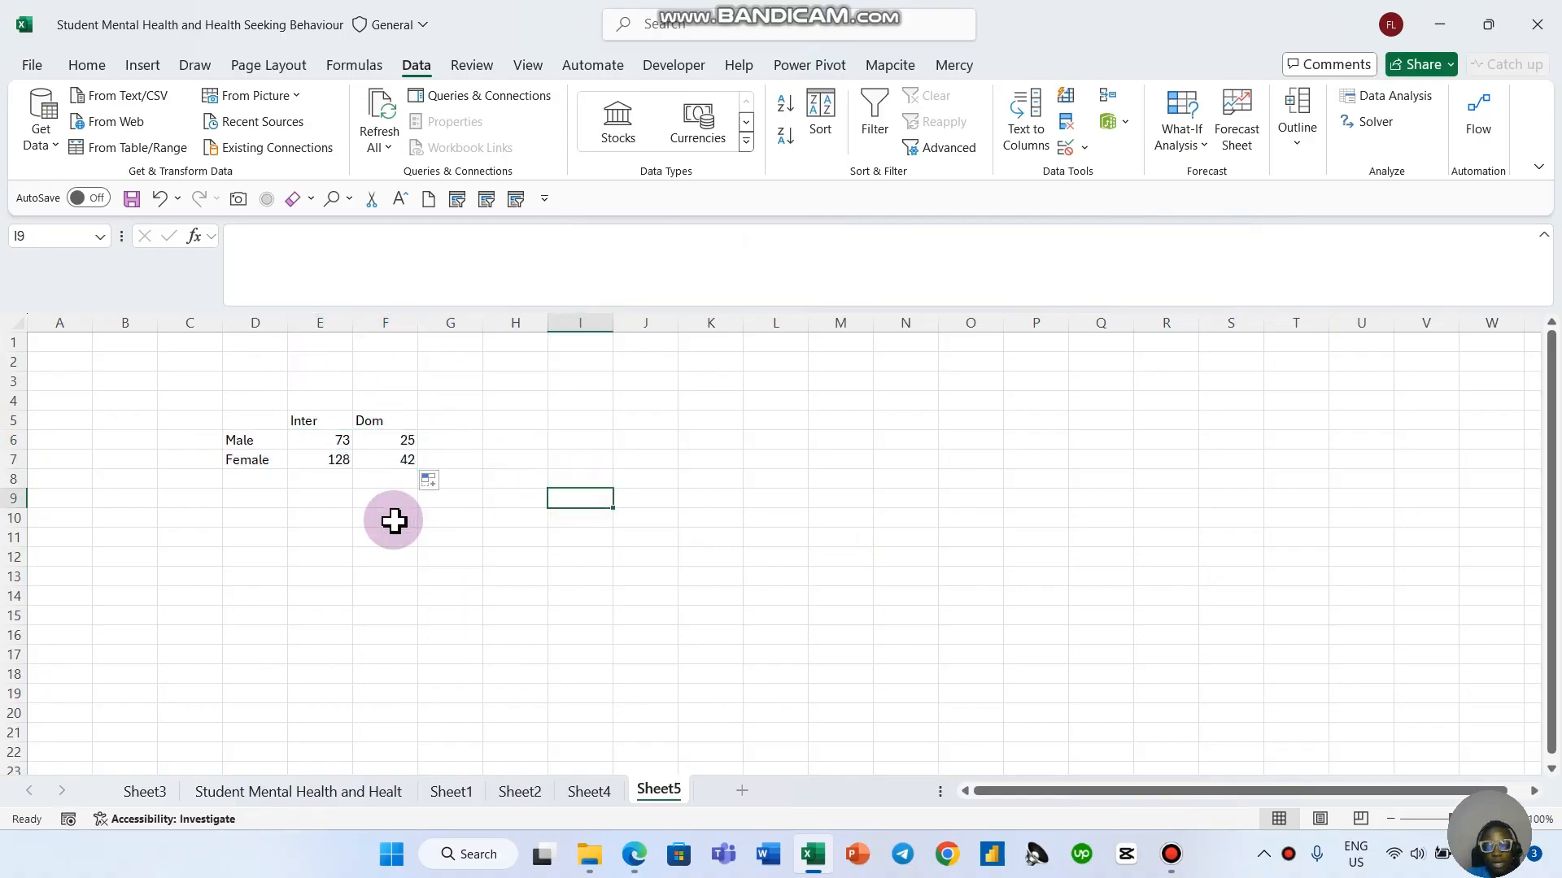
left_click_drag(226, 429, 404, 458)
left_click(533, 415)
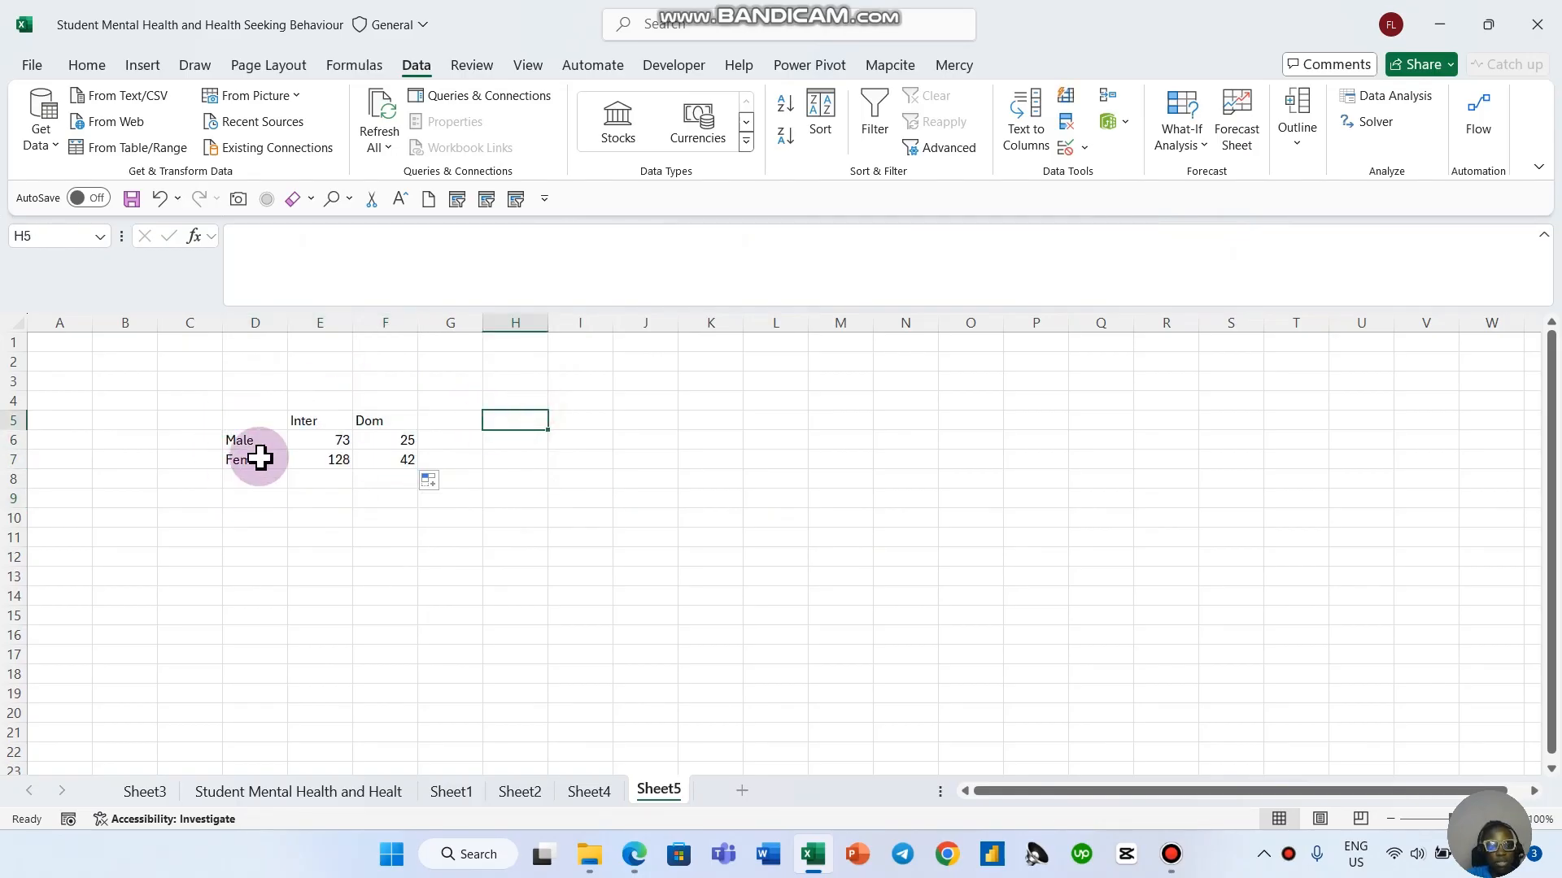
left_click(330, 439)
left_click(330, 420)
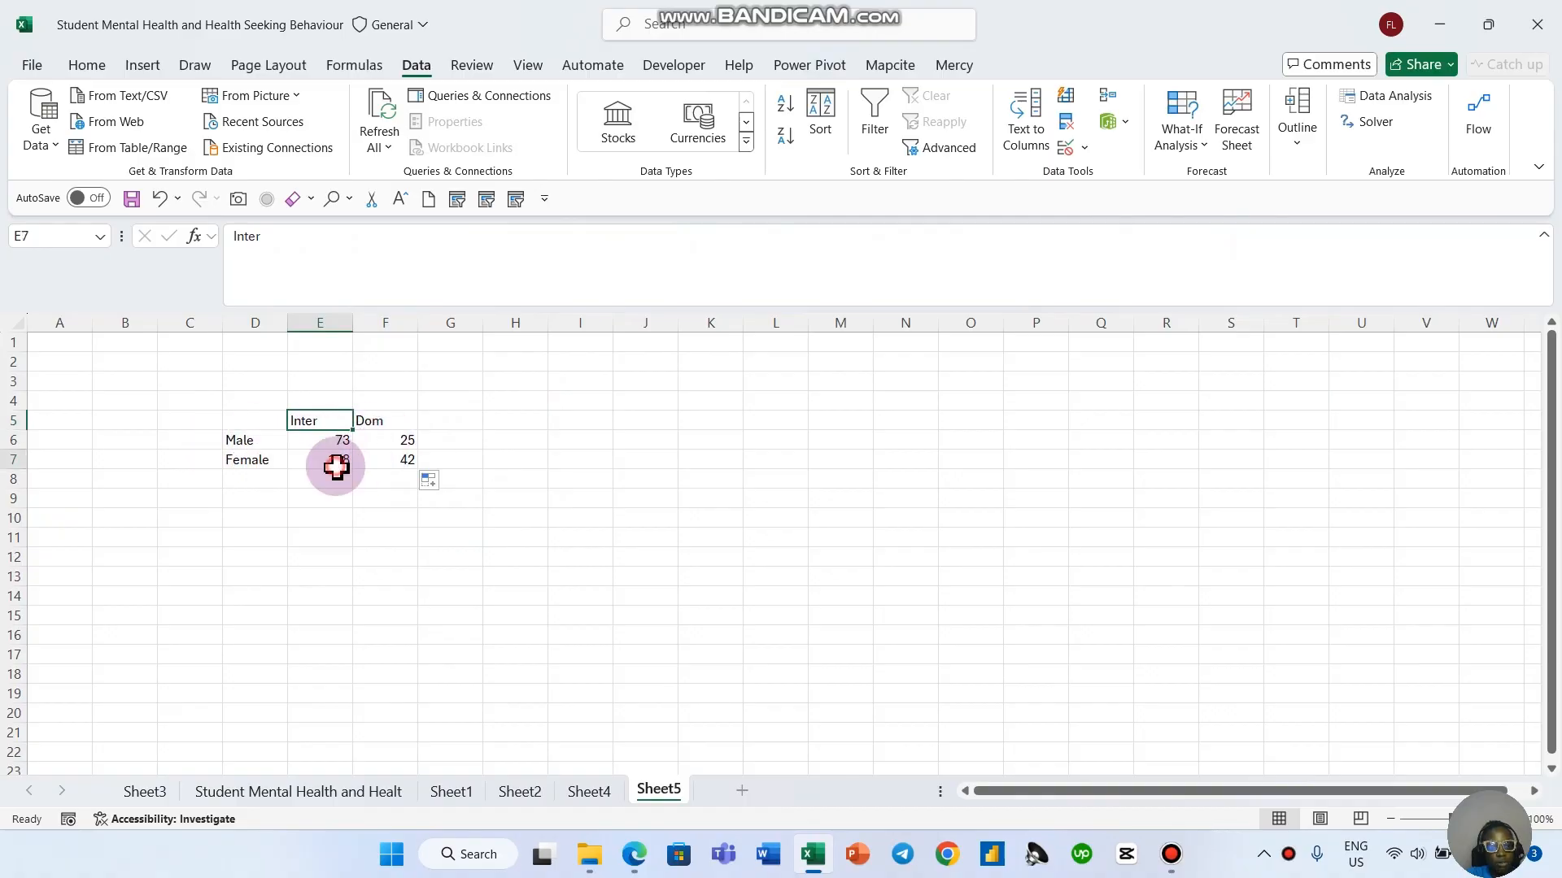
Step: Check the filled COUNTIFS formula in E7 for female Inter students
left_click(300, 463)
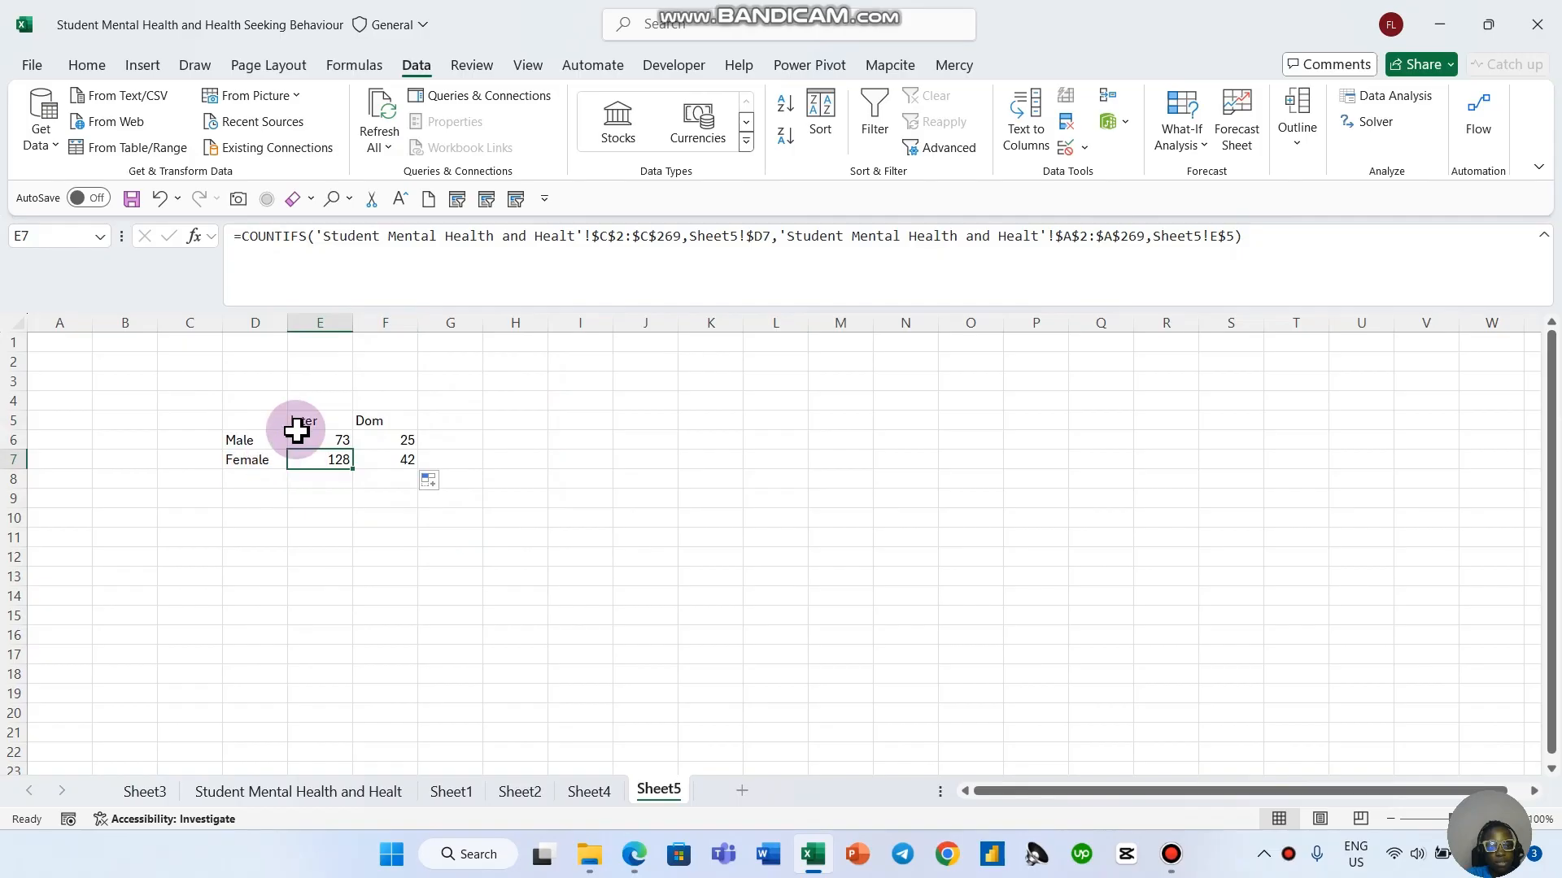
left_click_drag(627, 417, 639, 401)
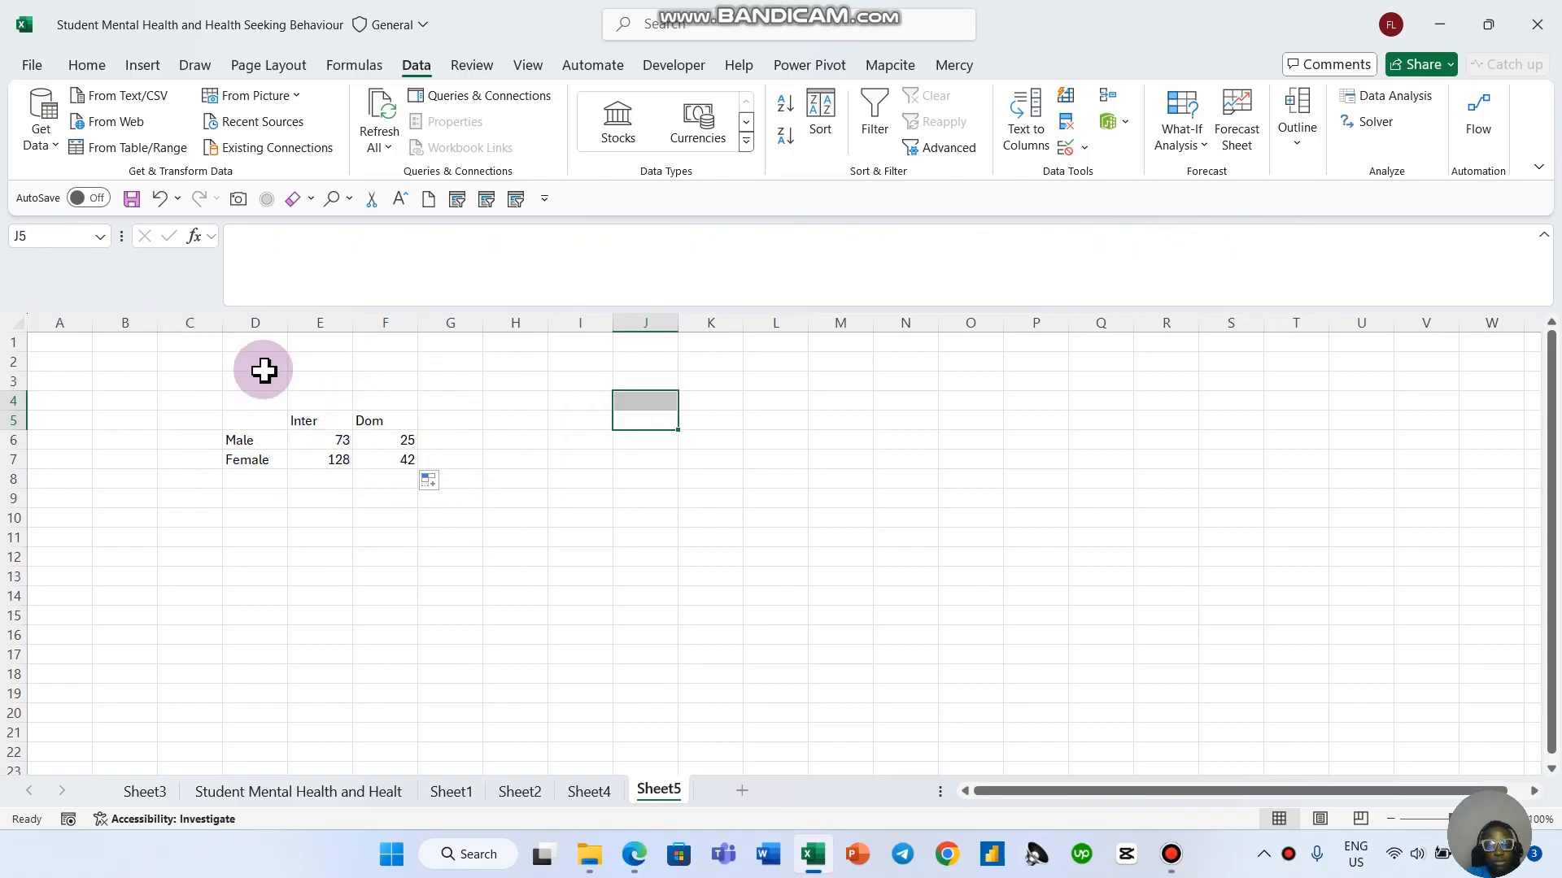
left_click(219, 796)
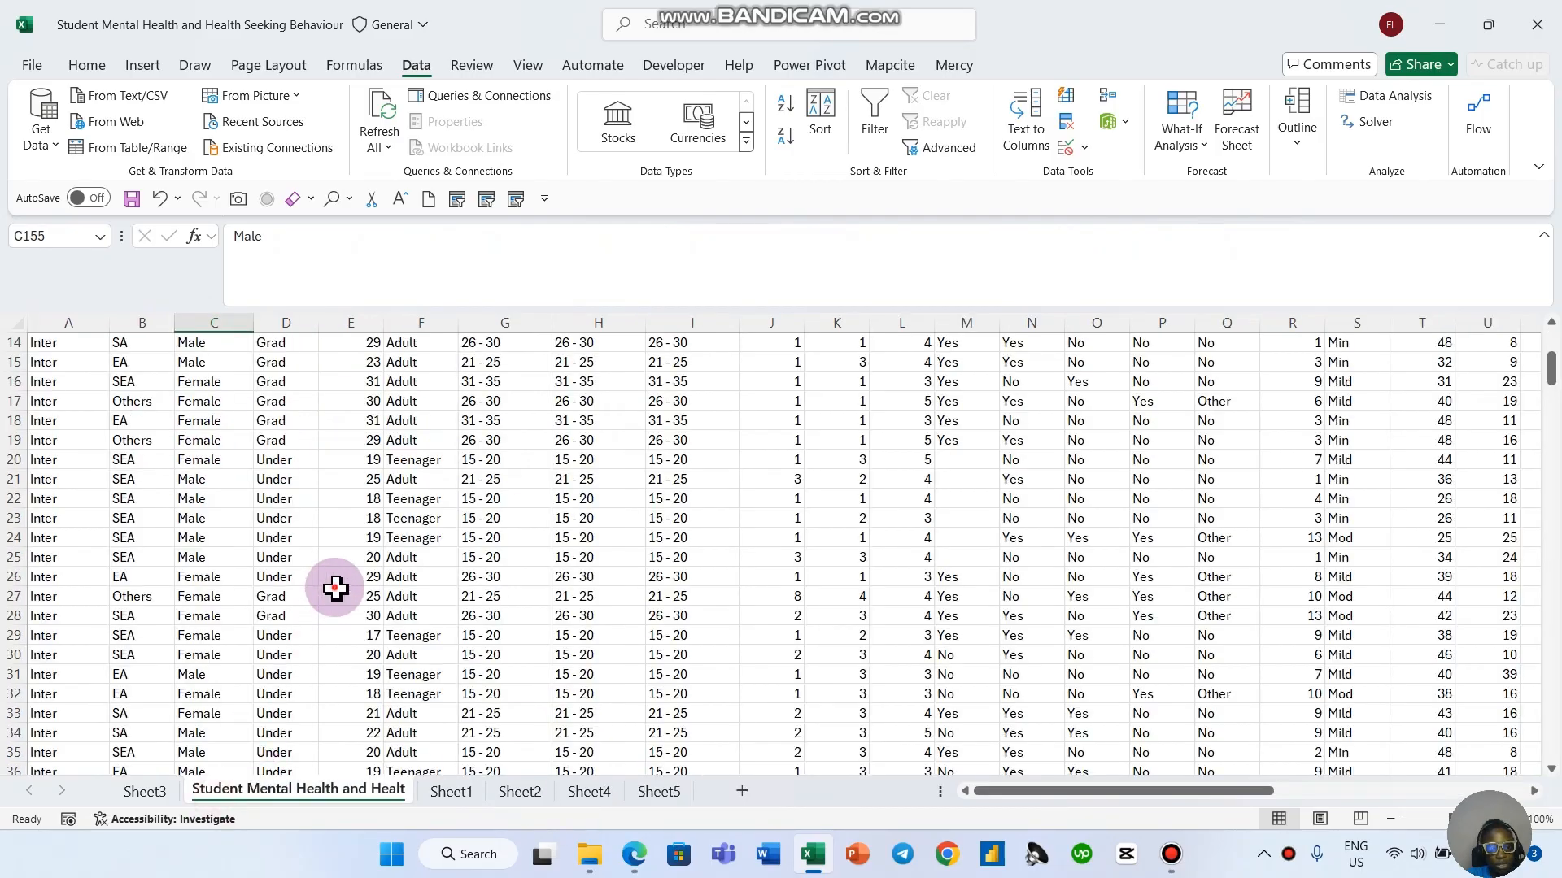
left_click(337, 595)
left_click(142, 65)
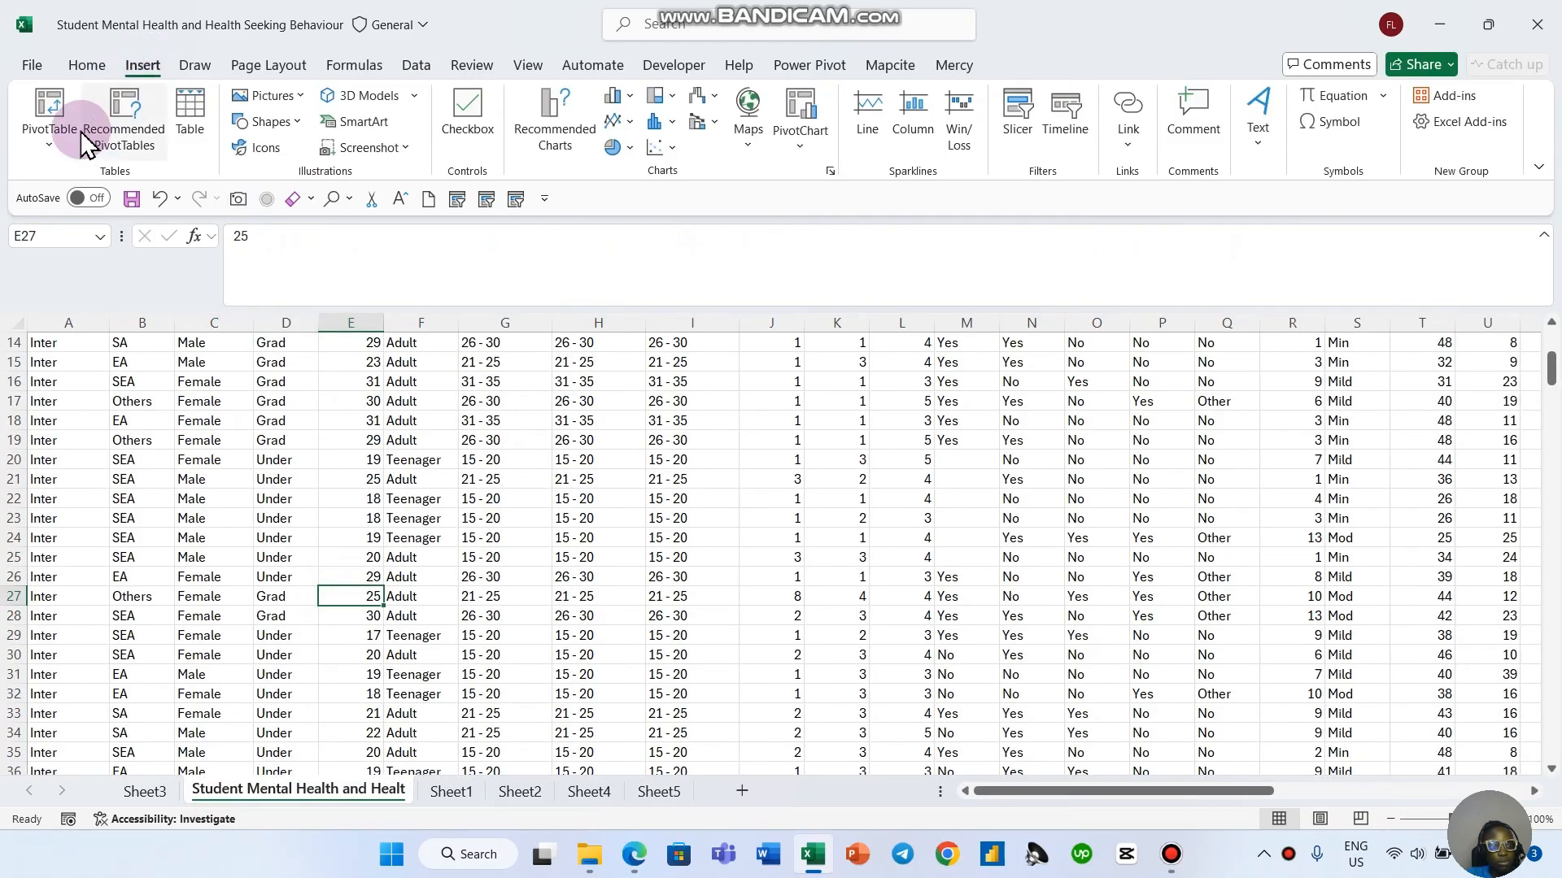
left_click(53, 110)
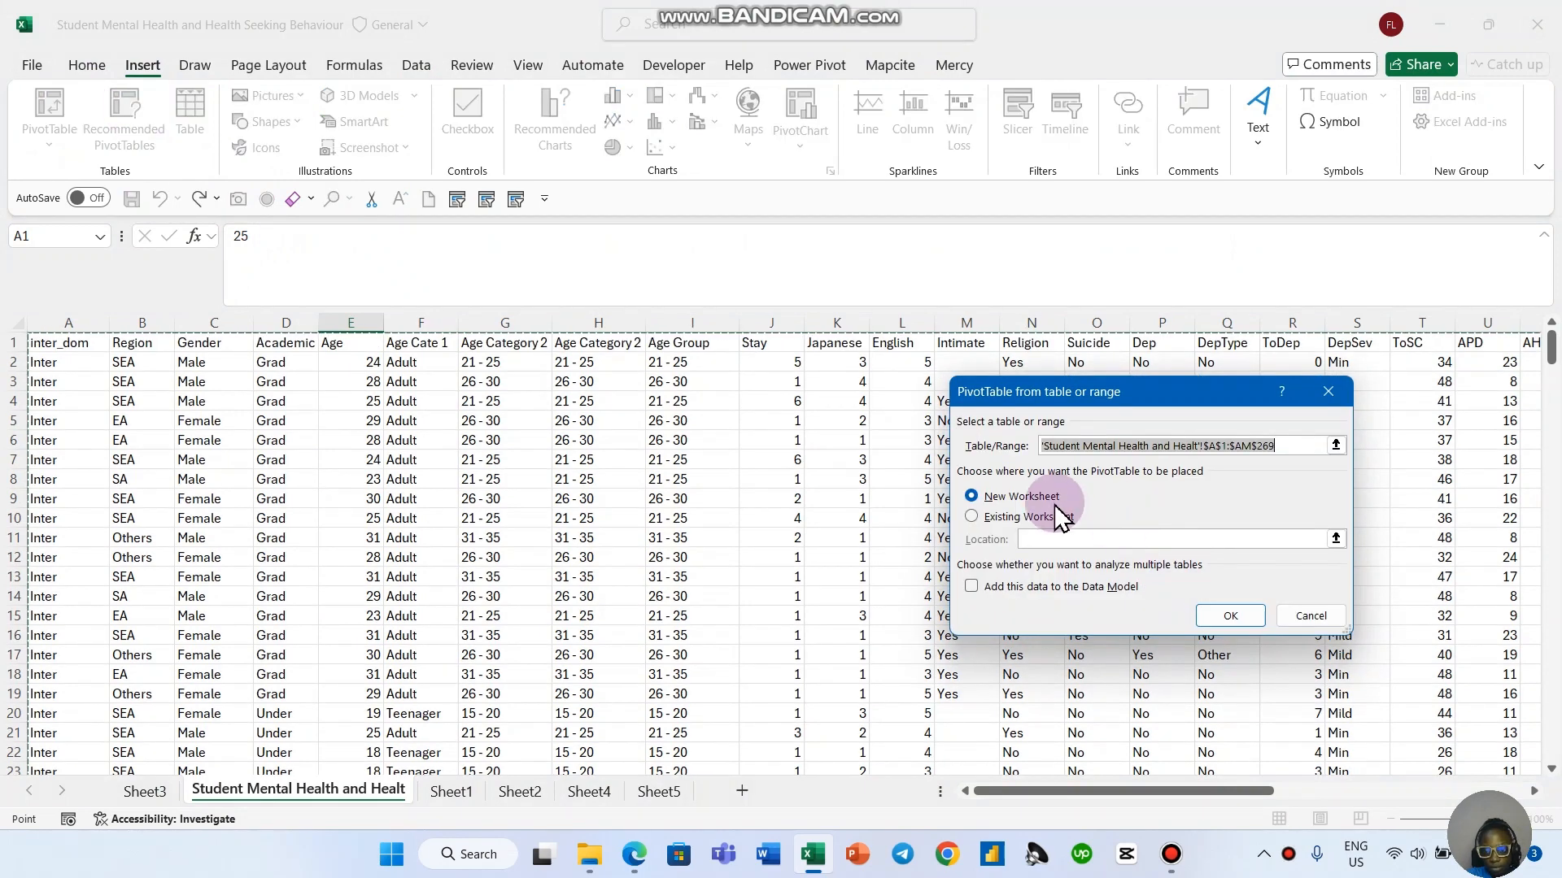
left_click(1023, 517)
left_click(660, 791)
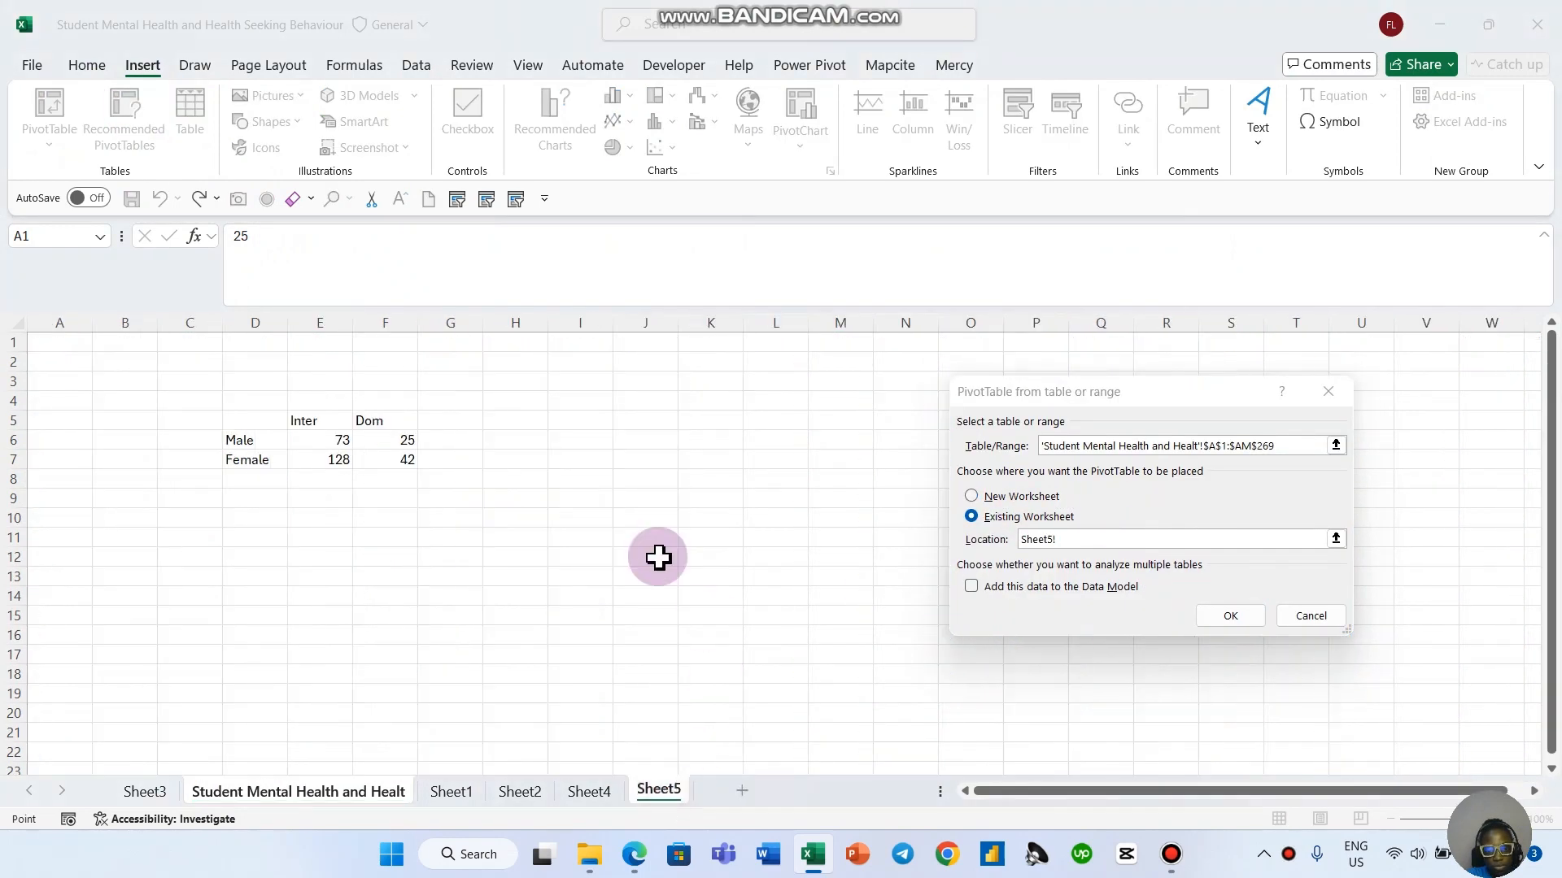
left_click(631, 419)
left_click(1212, 619)
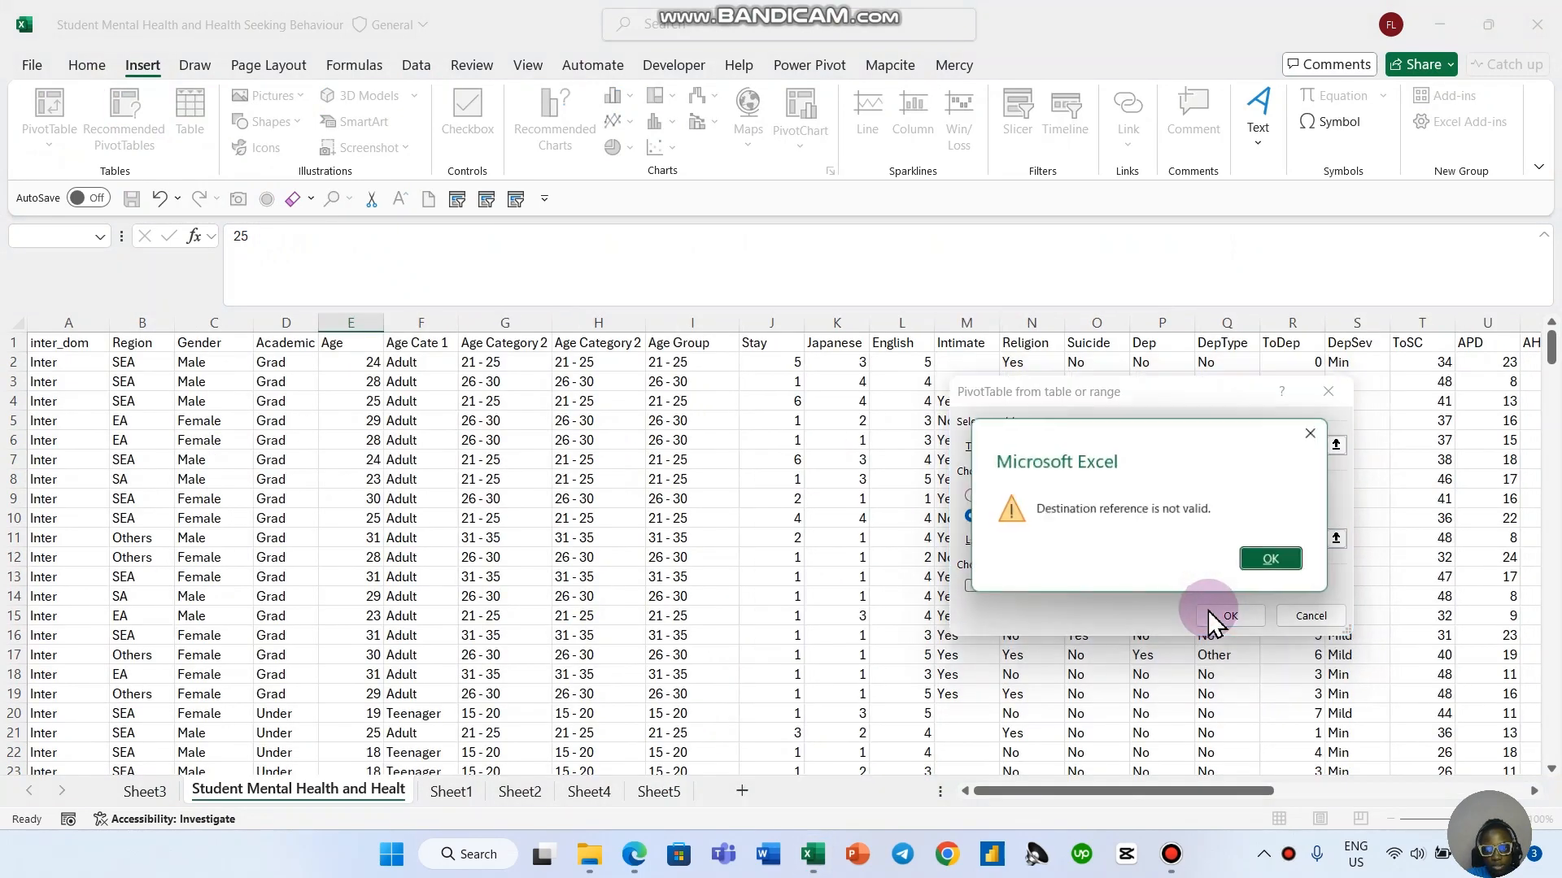
left_click(1275, 561)
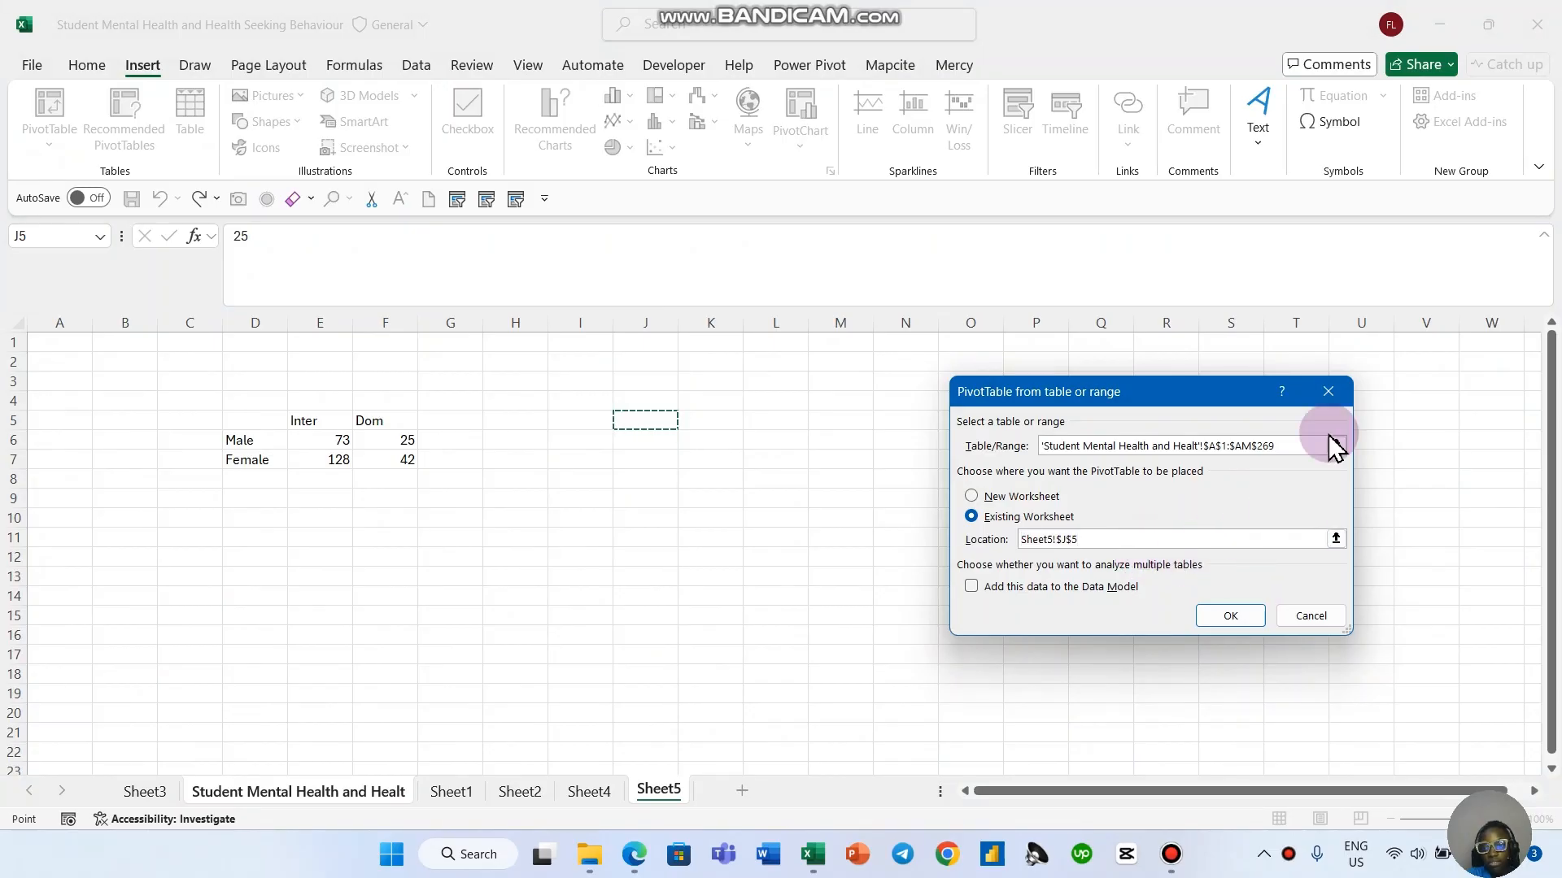
left_click(1328, 391)
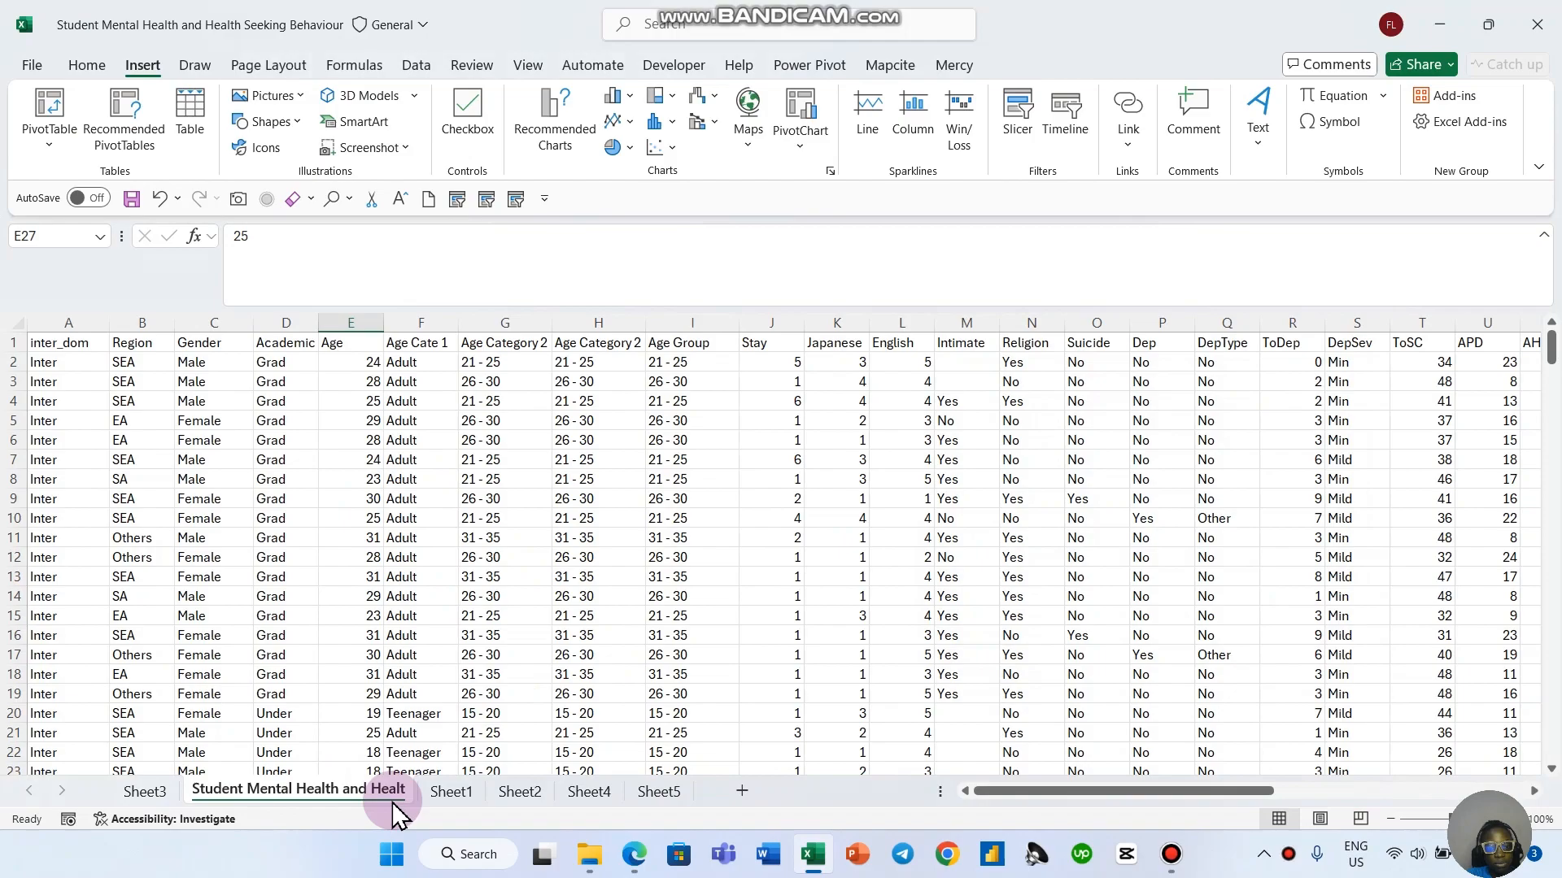
Step: Copy the academic level frequency PivotTable from Sheet2 and paste it at J4 on Sheet5
left_click(589, 793)
left_click(702, 423)
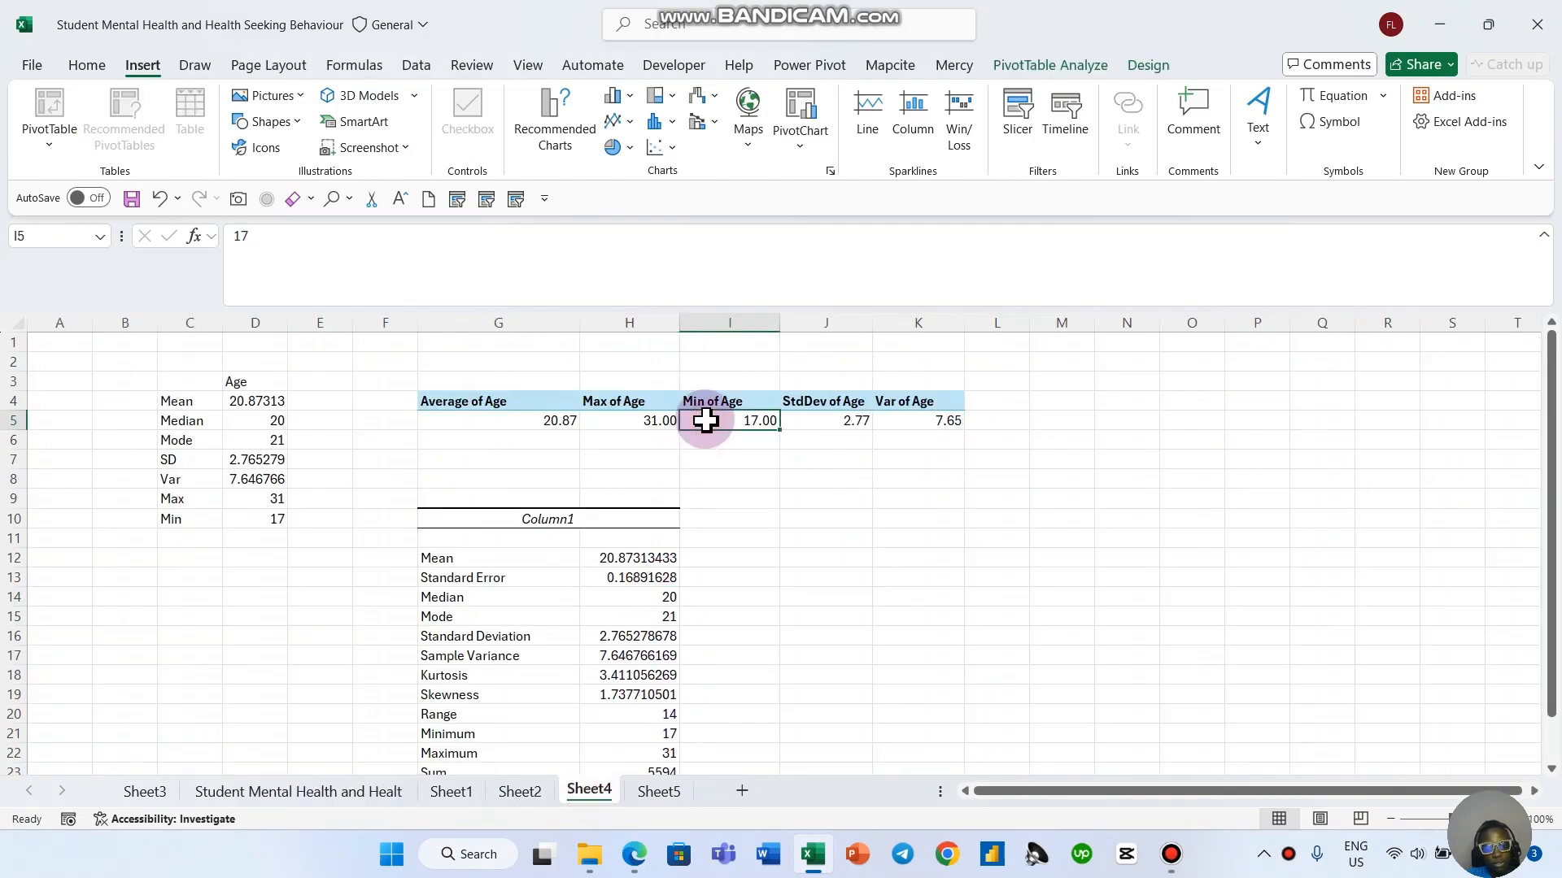
left_click(519, 790)
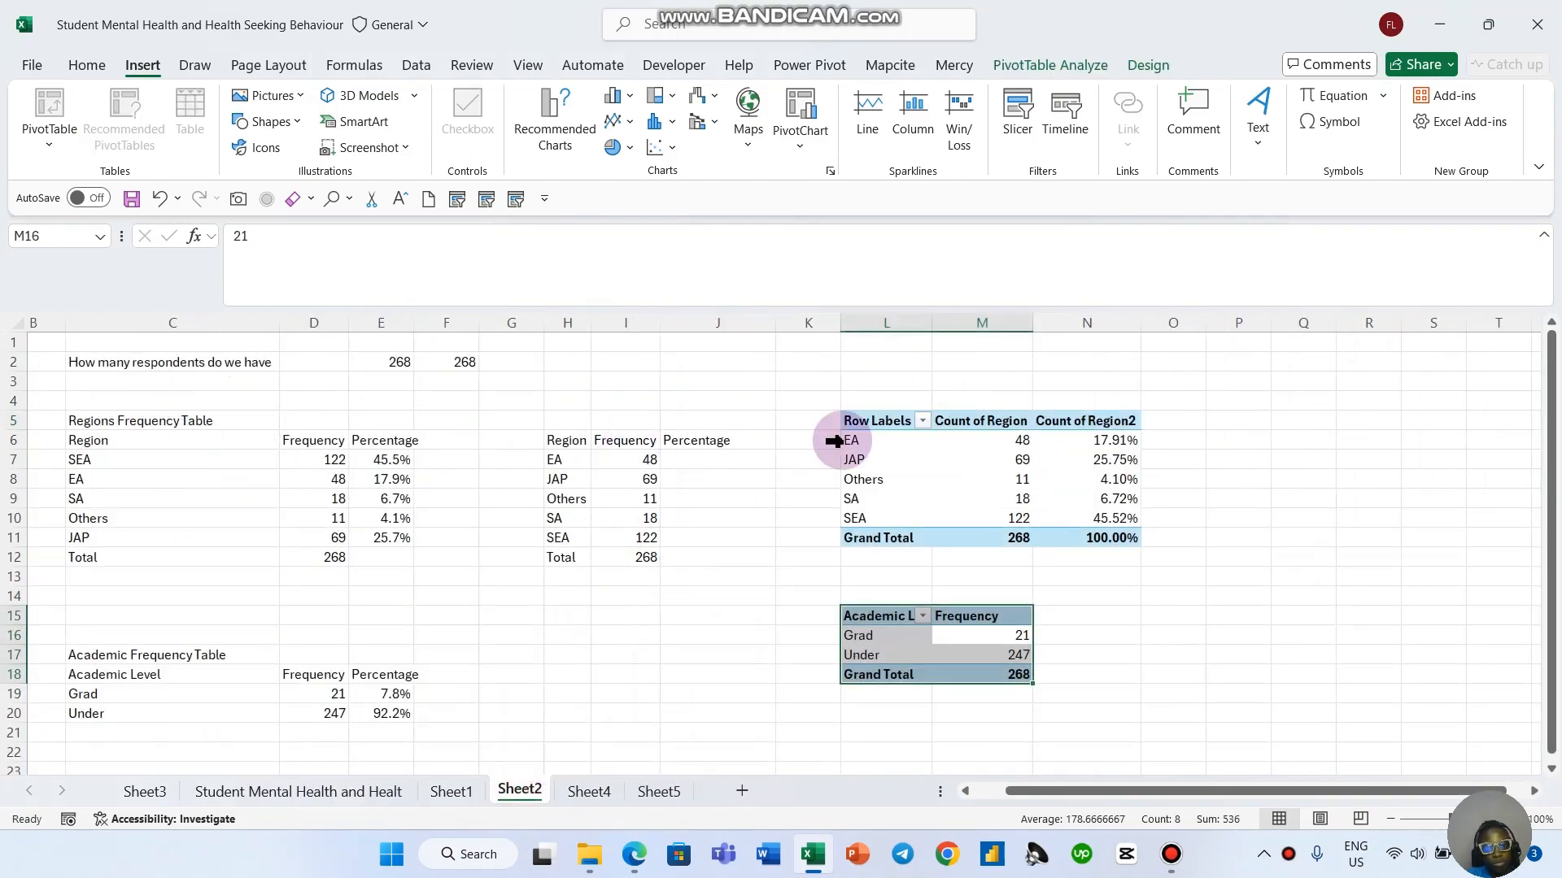
key("ctrl+c")
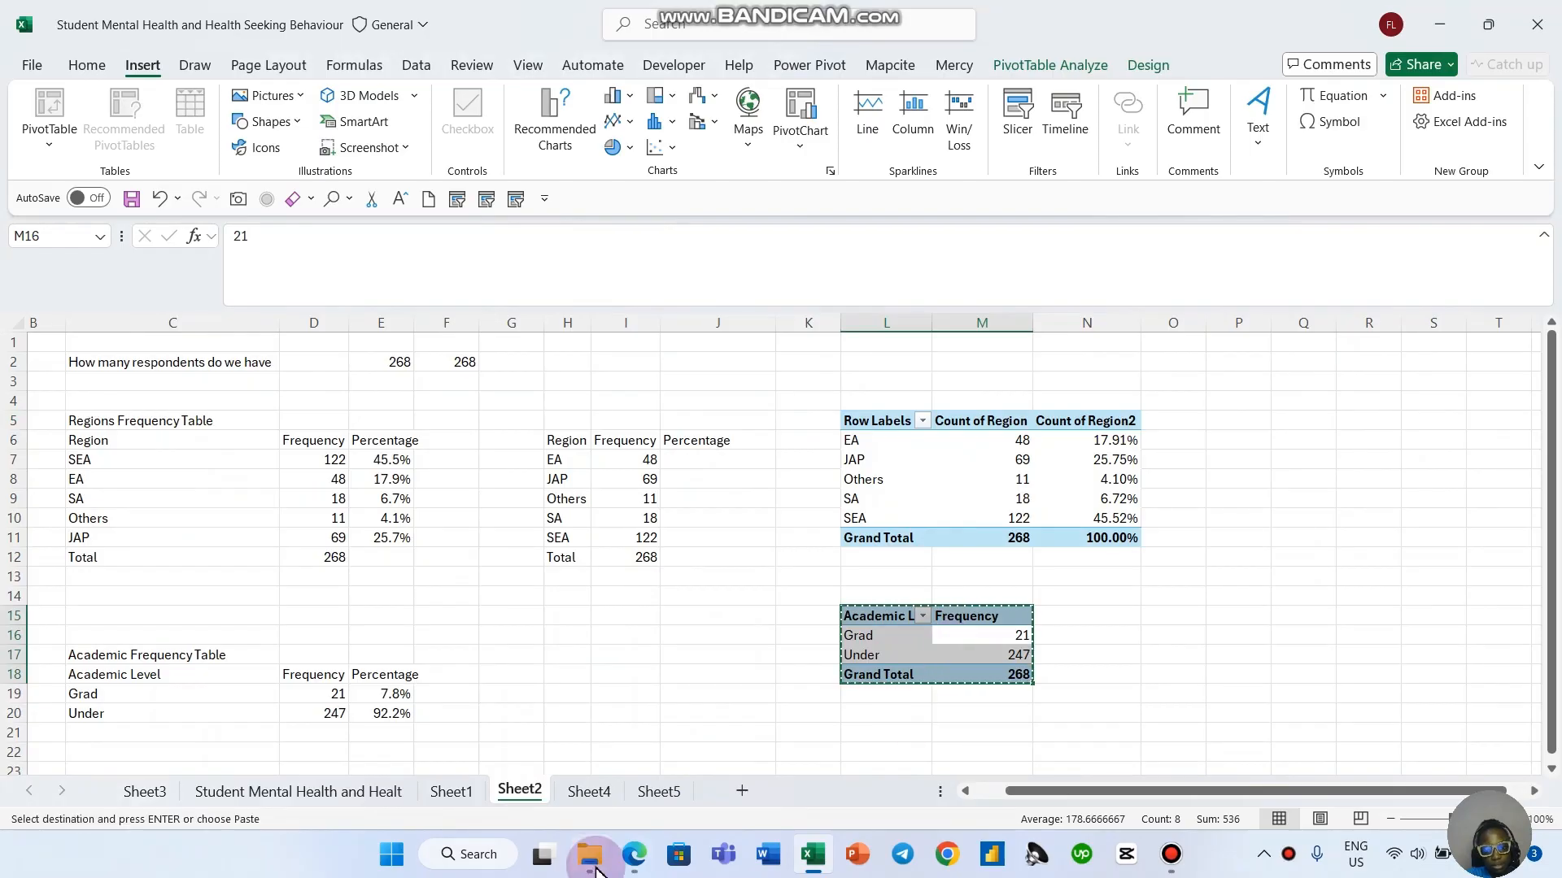
left_click(660, 793)
left_click(633, 382)
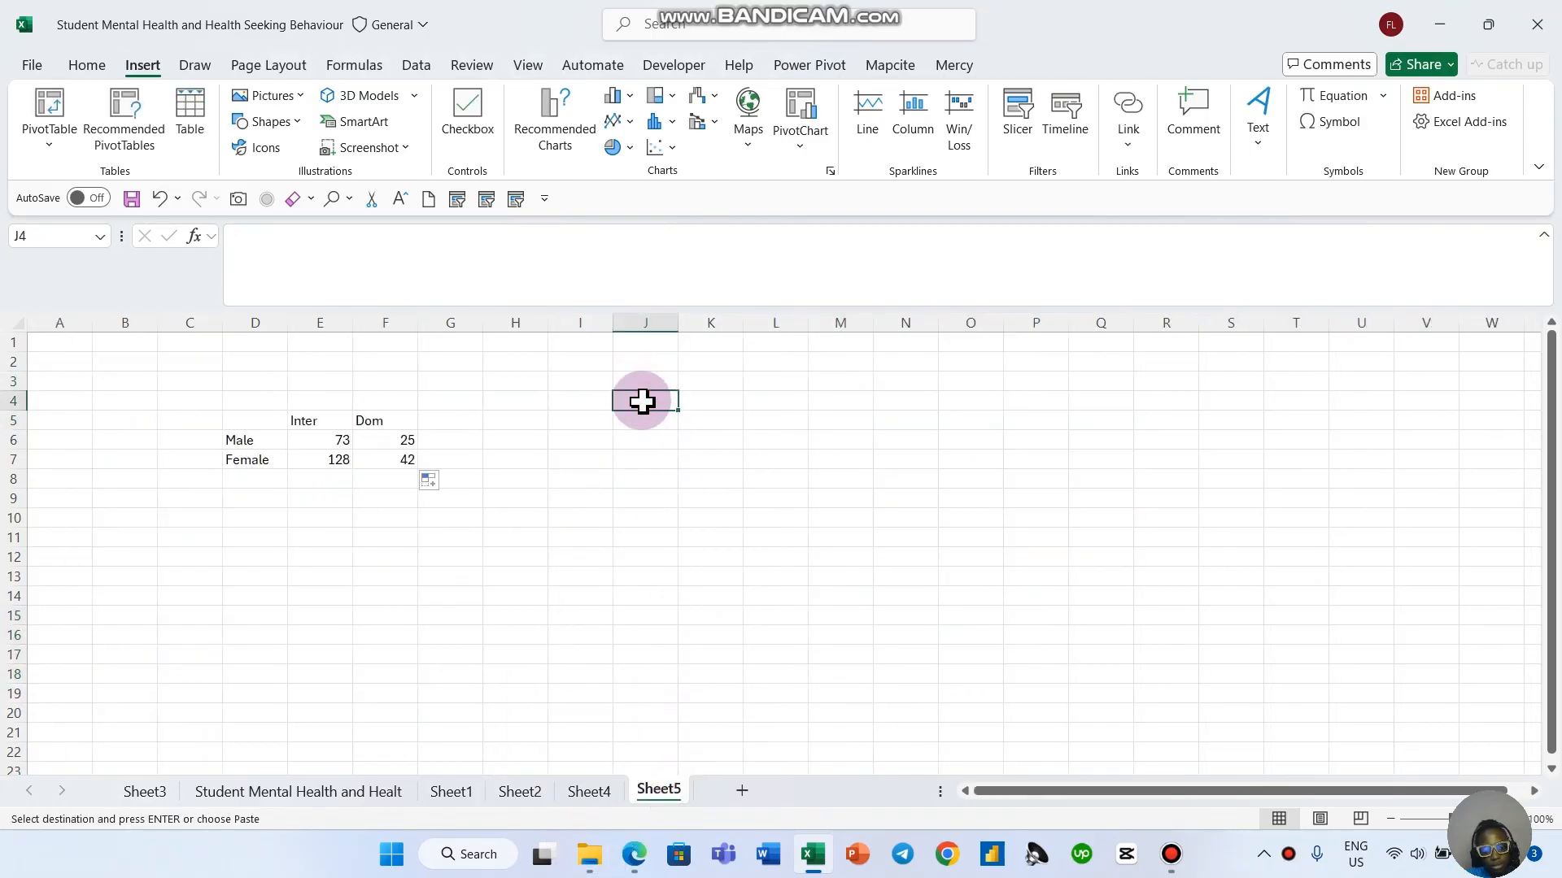
key("ctrl+v")
left_click(645, 556)
Step: Show the field list of the pasted PivotTable and remove its Academic row field and Frequency value field
left_click(660, 443)
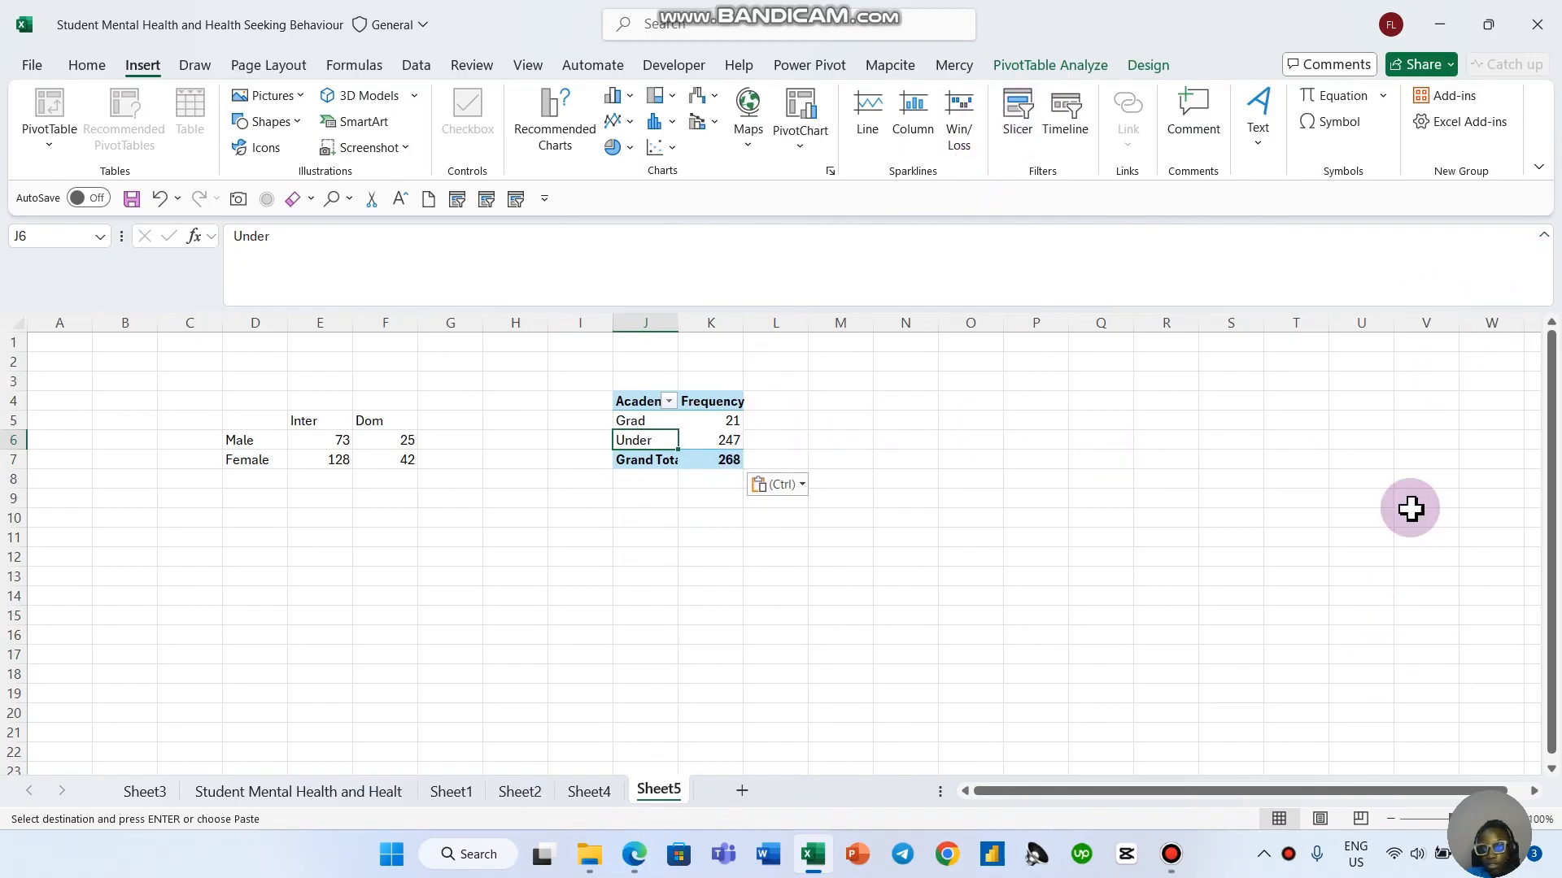
left_click(1072, 67)
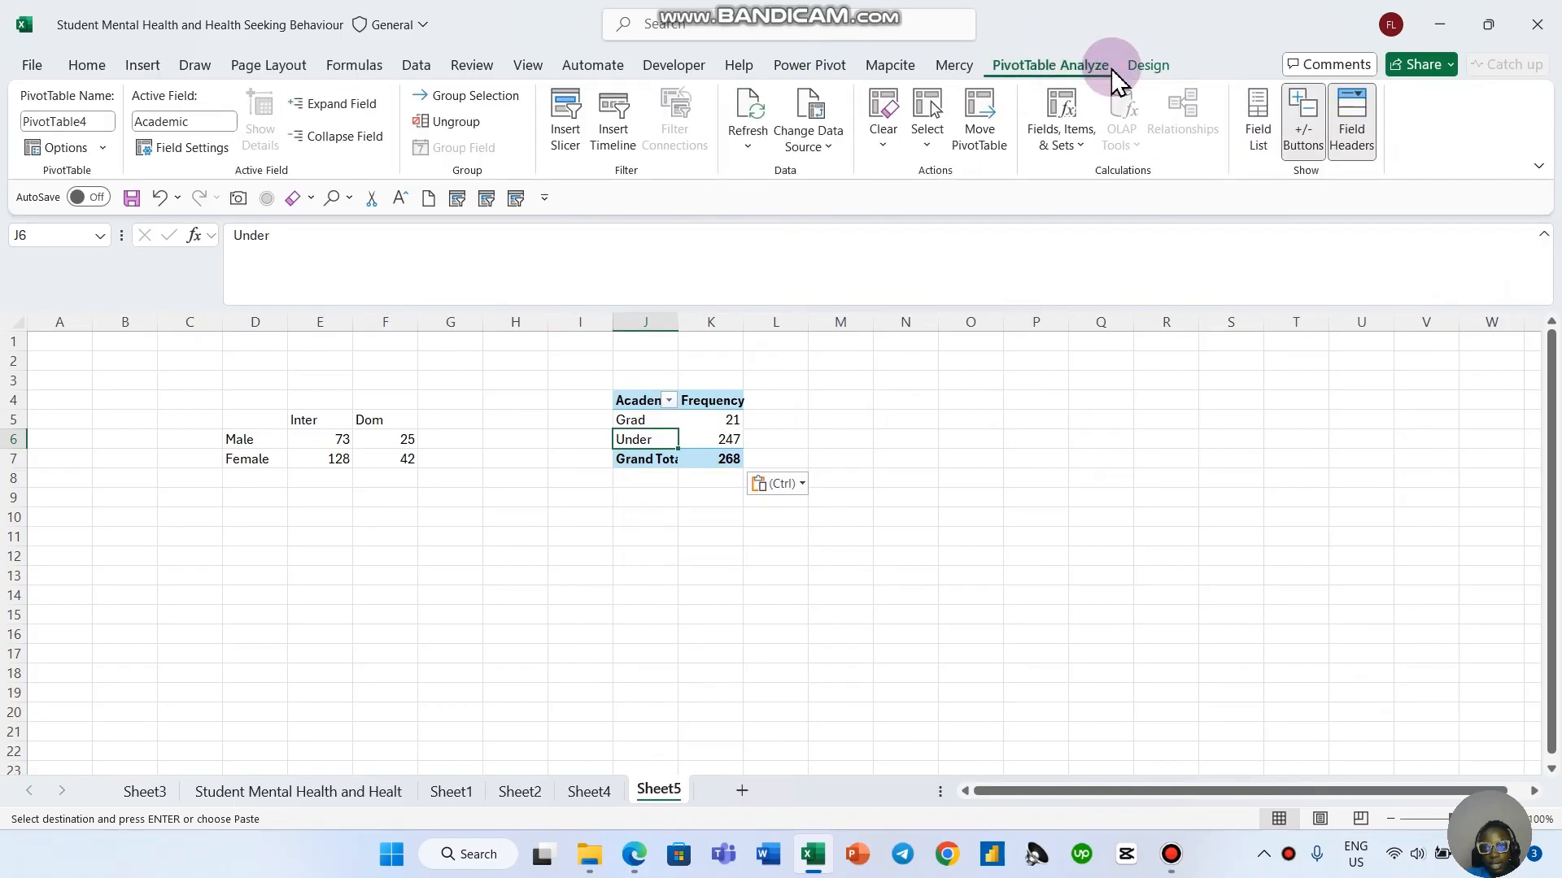
left_click(1259, 118)
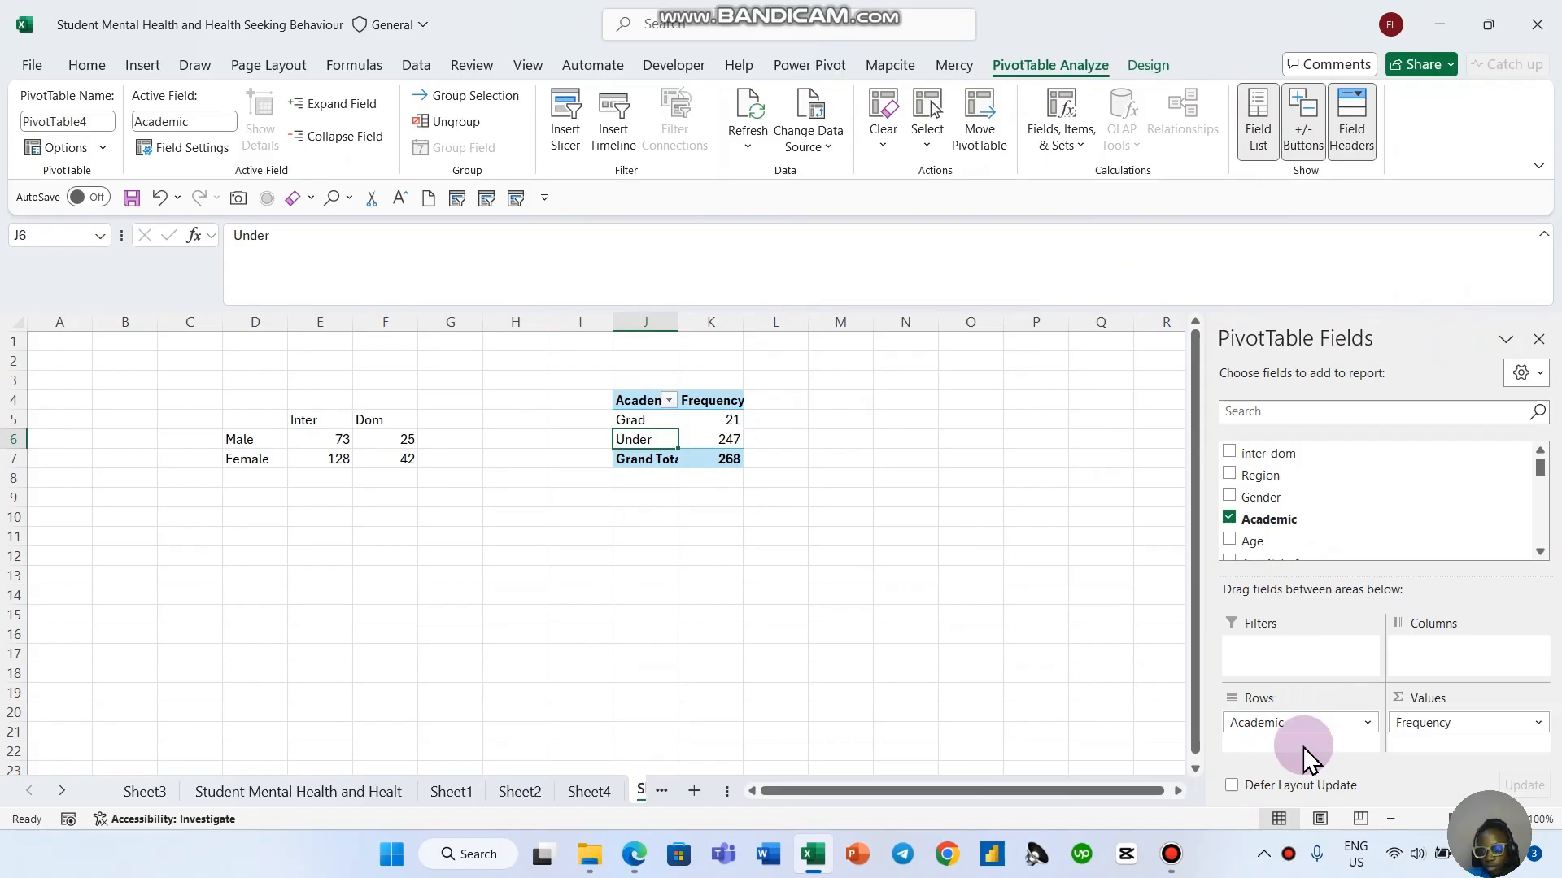
left_click_drag(1301, 723, 967, 706)
left_click_drag(1499, 721, 794, 585)
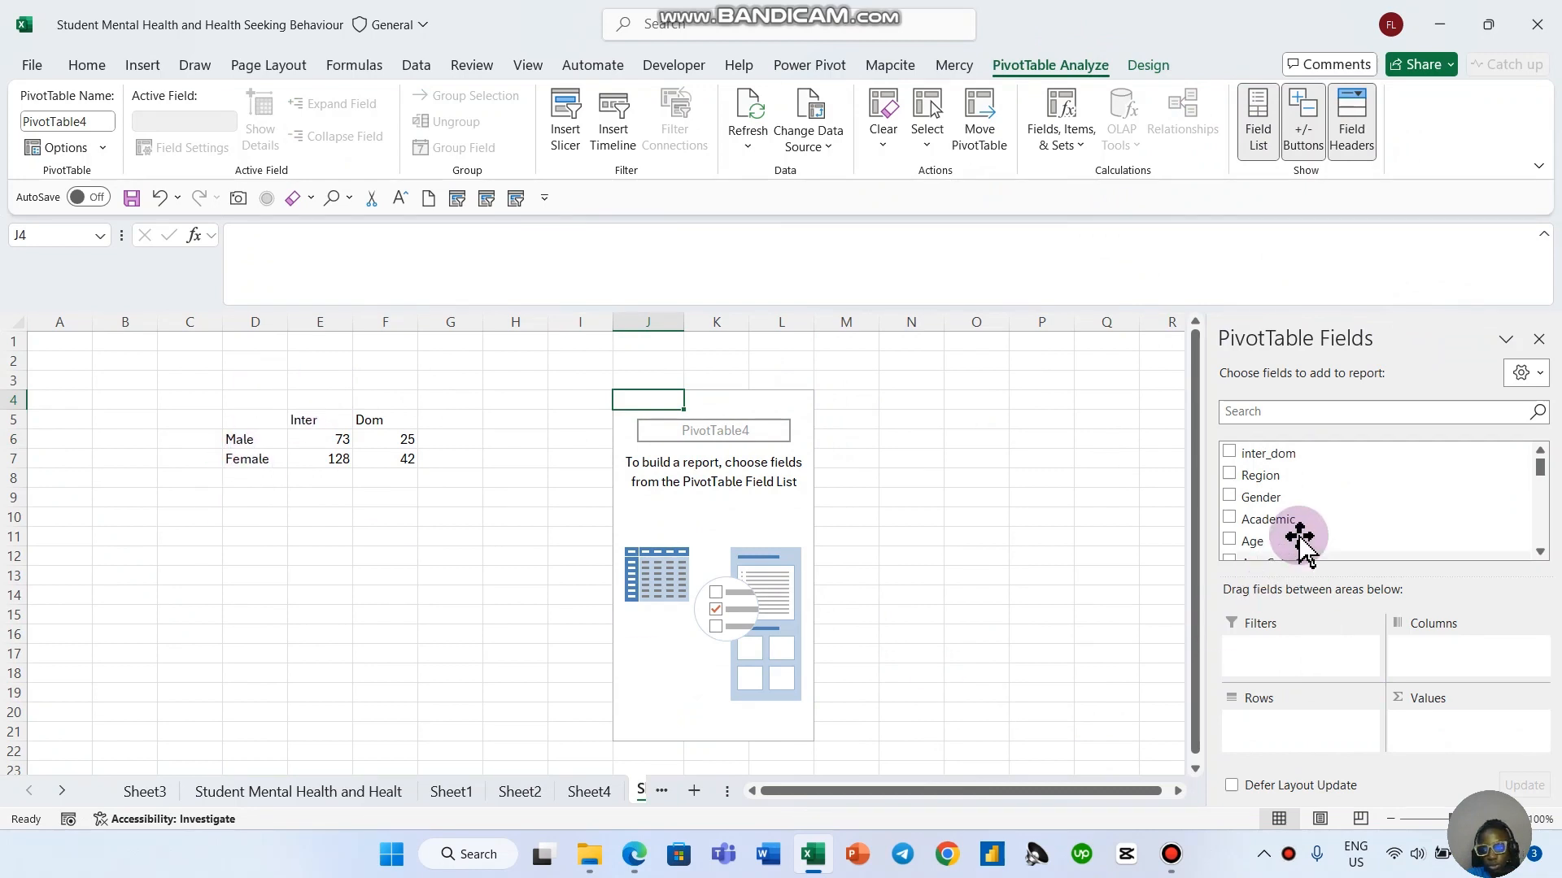
Step: Lay out the PivotTable with Gender as rows, inter_dom as columns and the count of inter_dom as values
left_click_drag(1297, 497, 1310, 725)
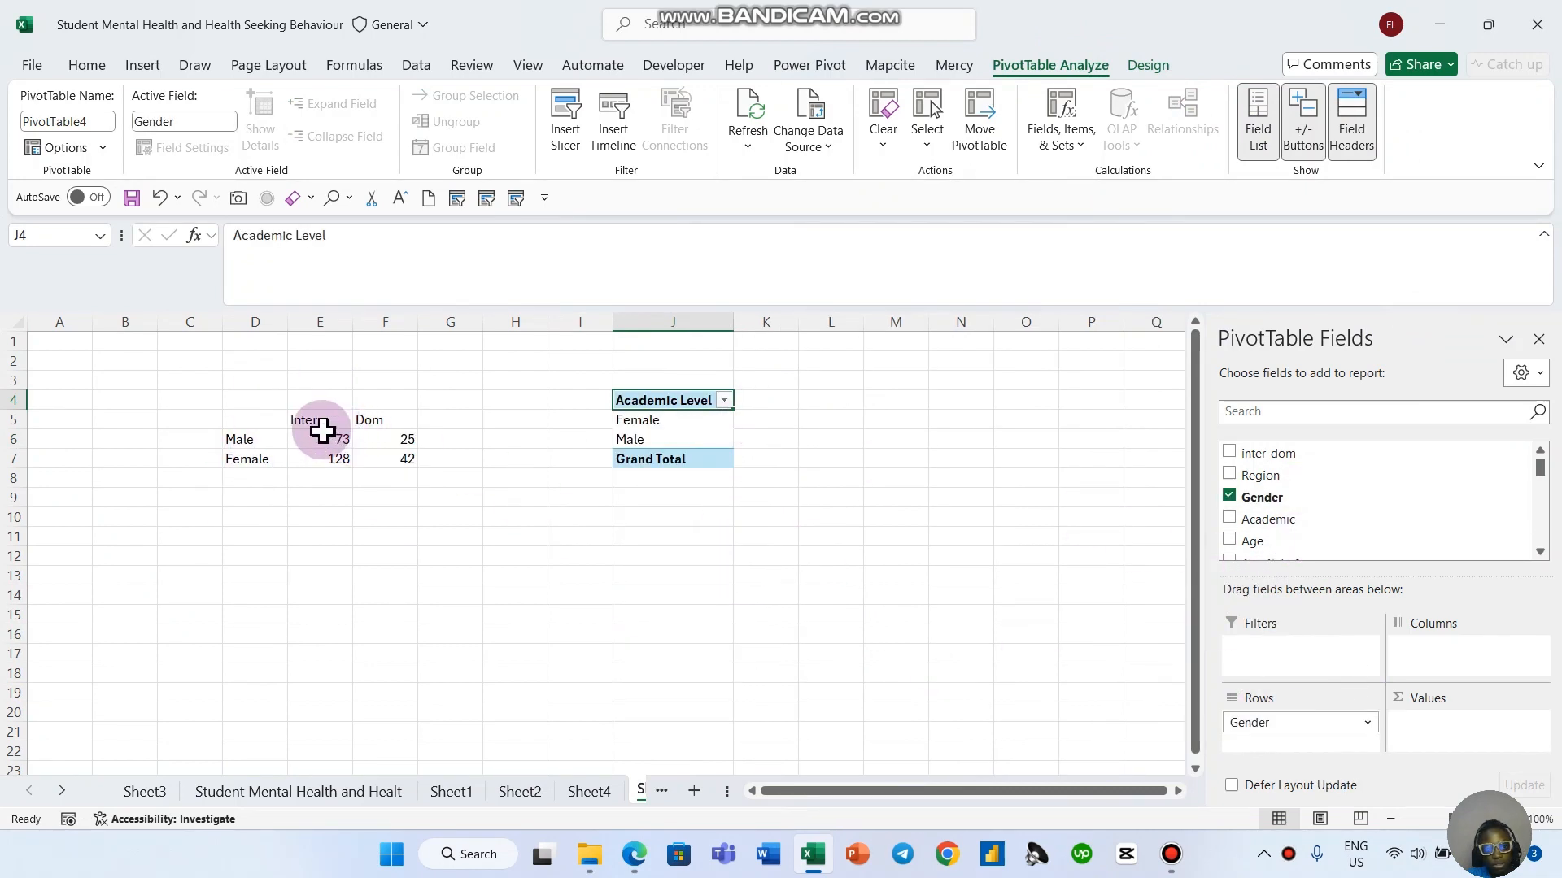
left_click_drag(313, 419, 464, 418)
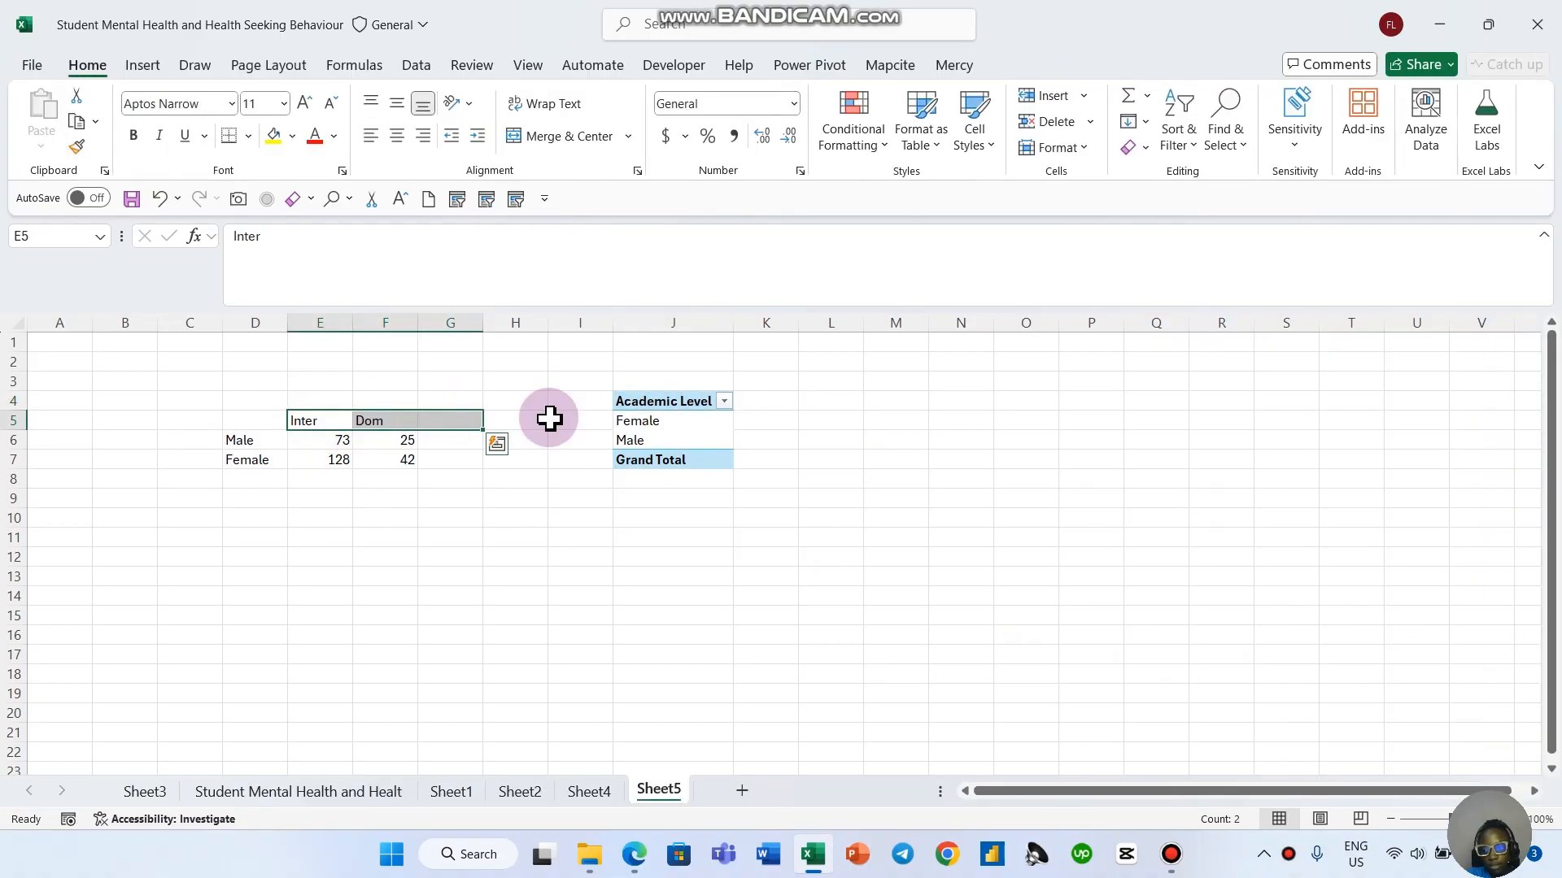
left_click(663, 421)
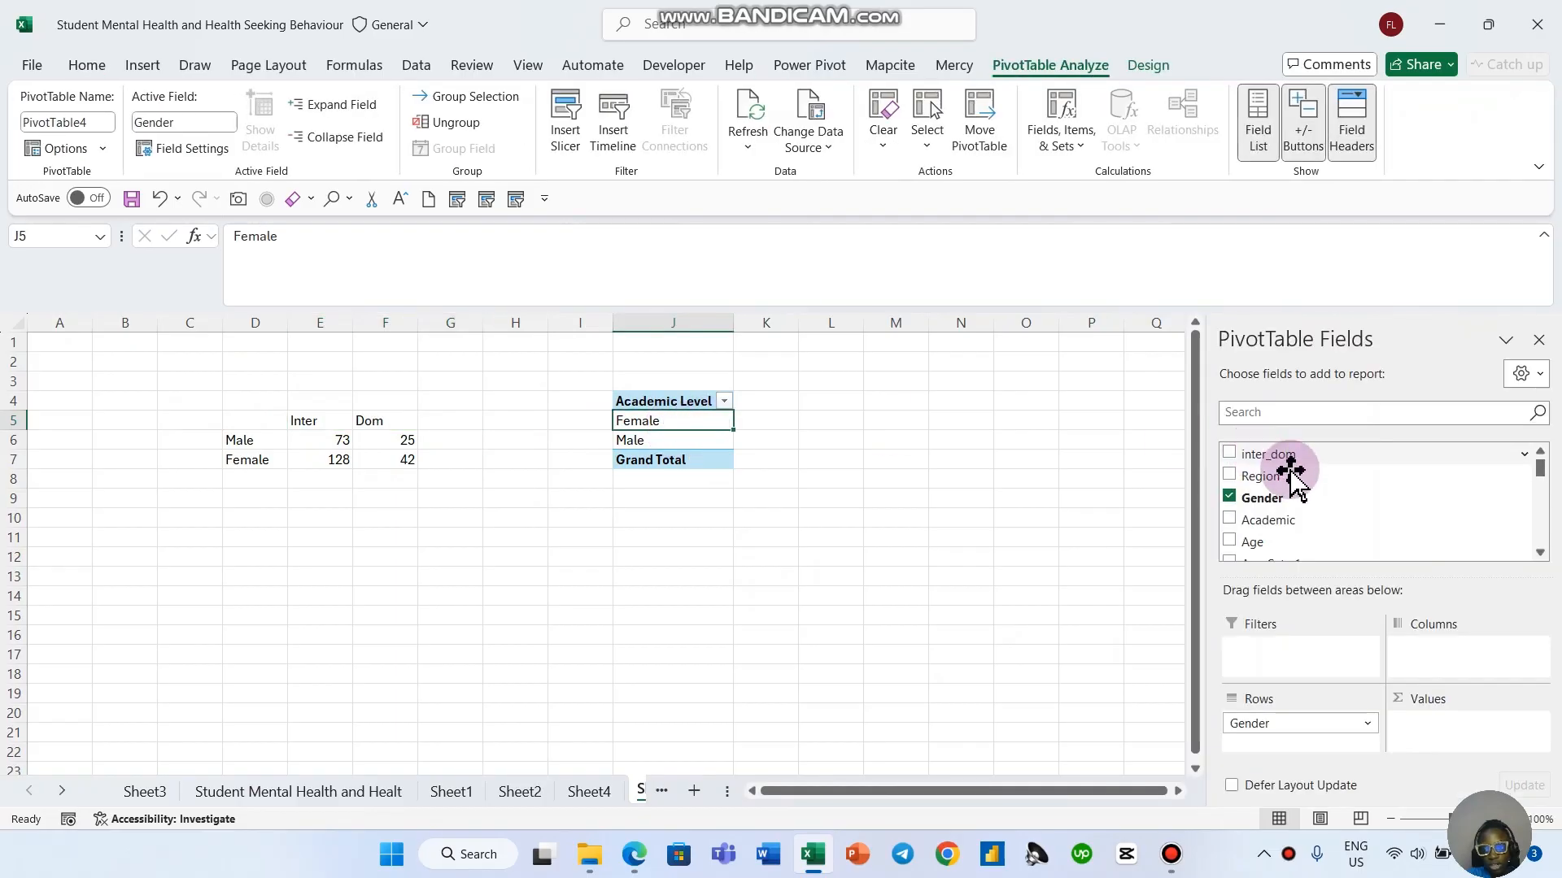
left_click_drag(1293, 461, 1429, 657)
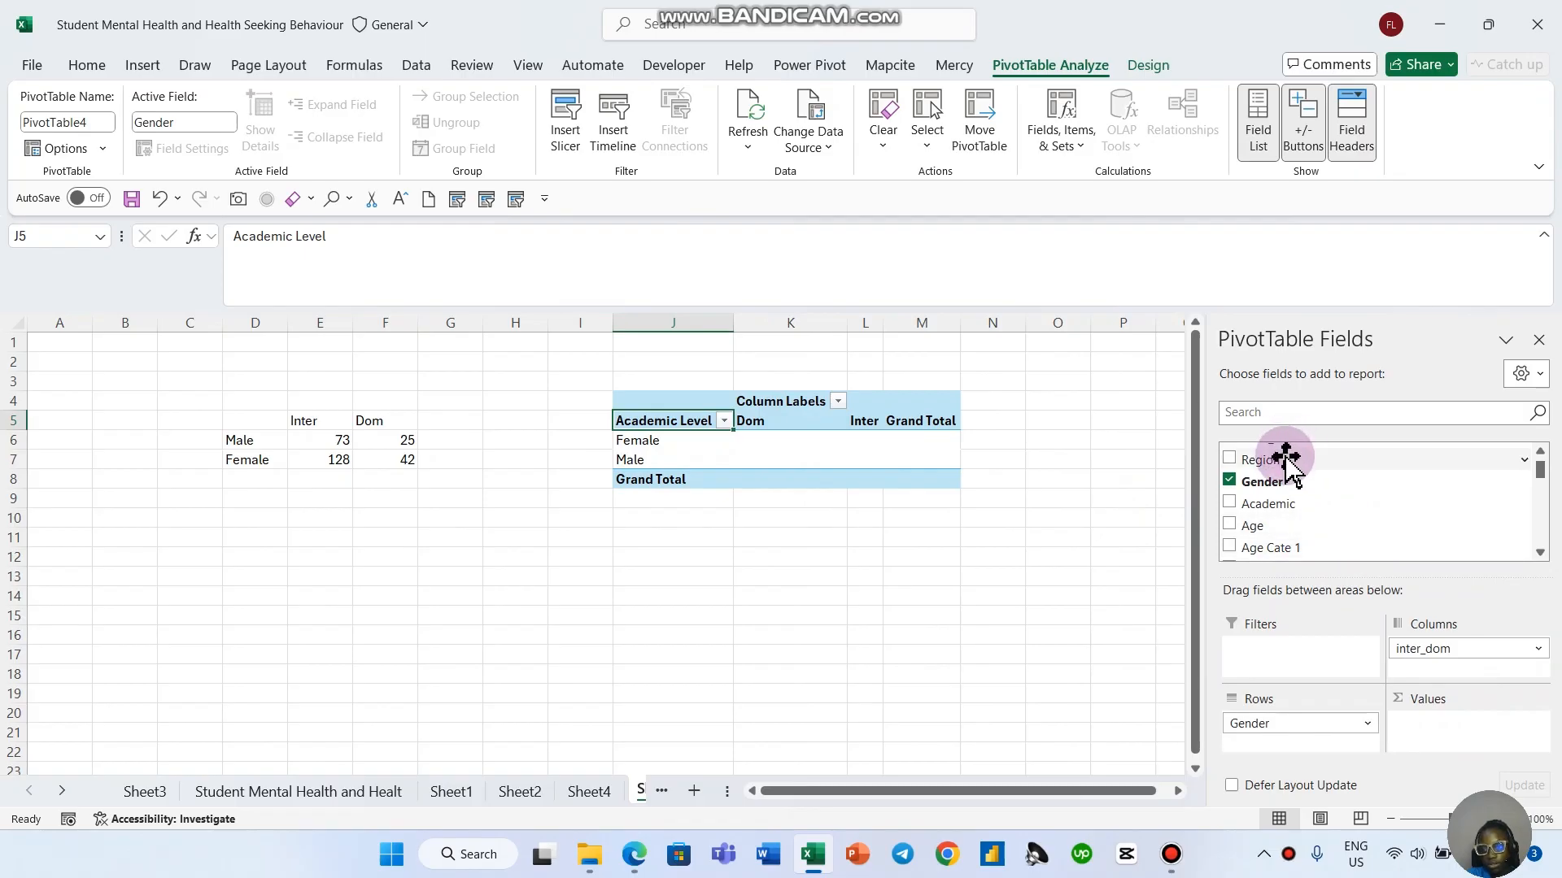
scroll(1315, 472, "up", 1)
left_click_drag(1319, 453, 1496, 755)
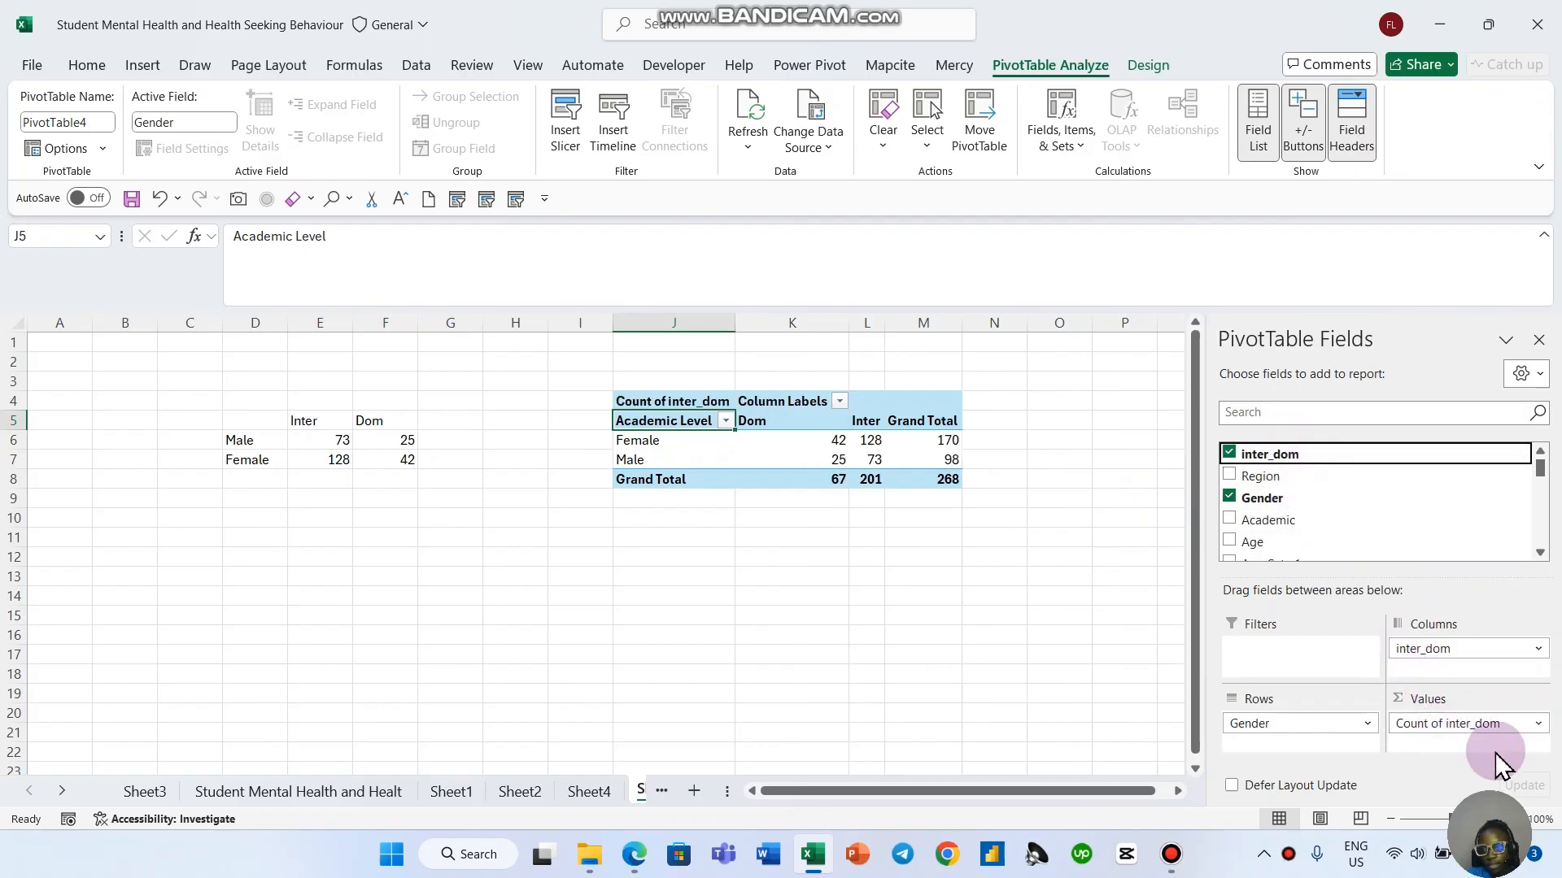
Step: Compare the PivotTable with the COUNTIFS table and close the PivotTable field list
left_click(873, 557)
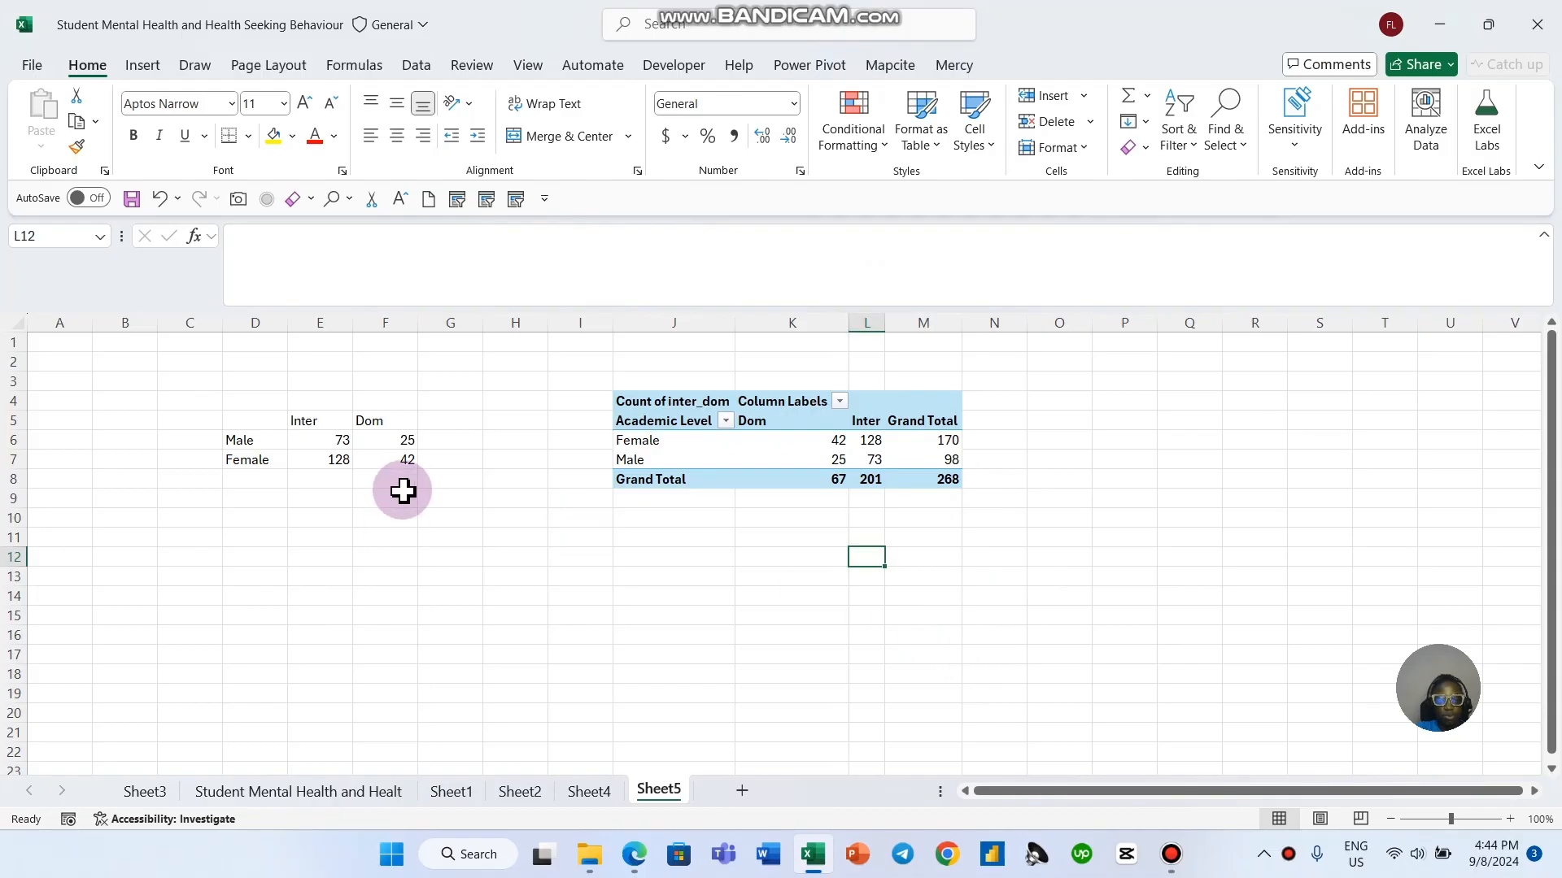
left_click(740, 445)
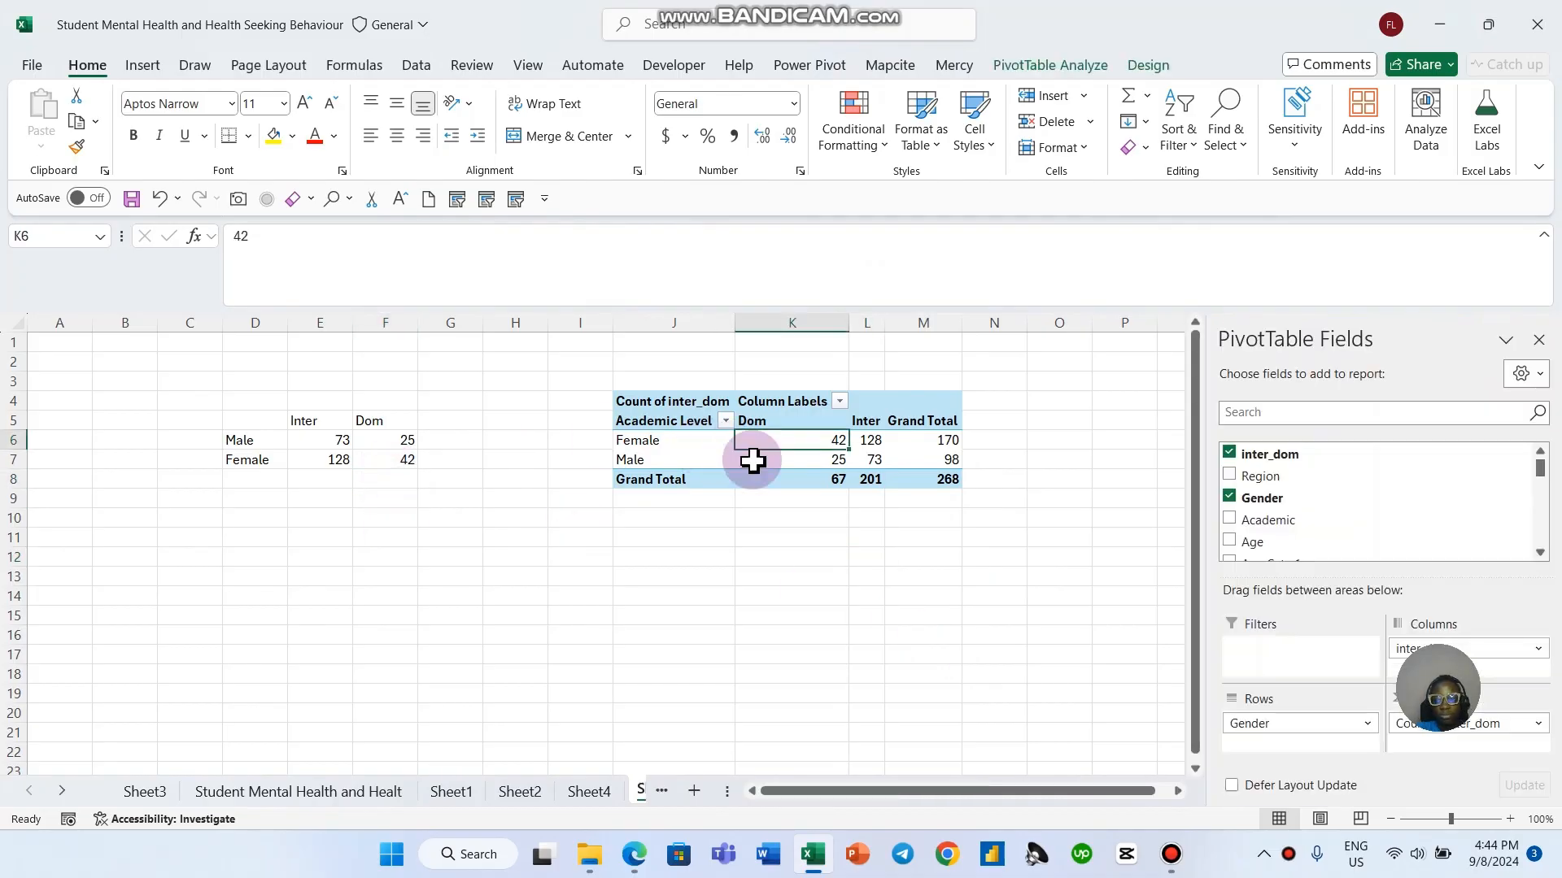
left_click(1536, 340)
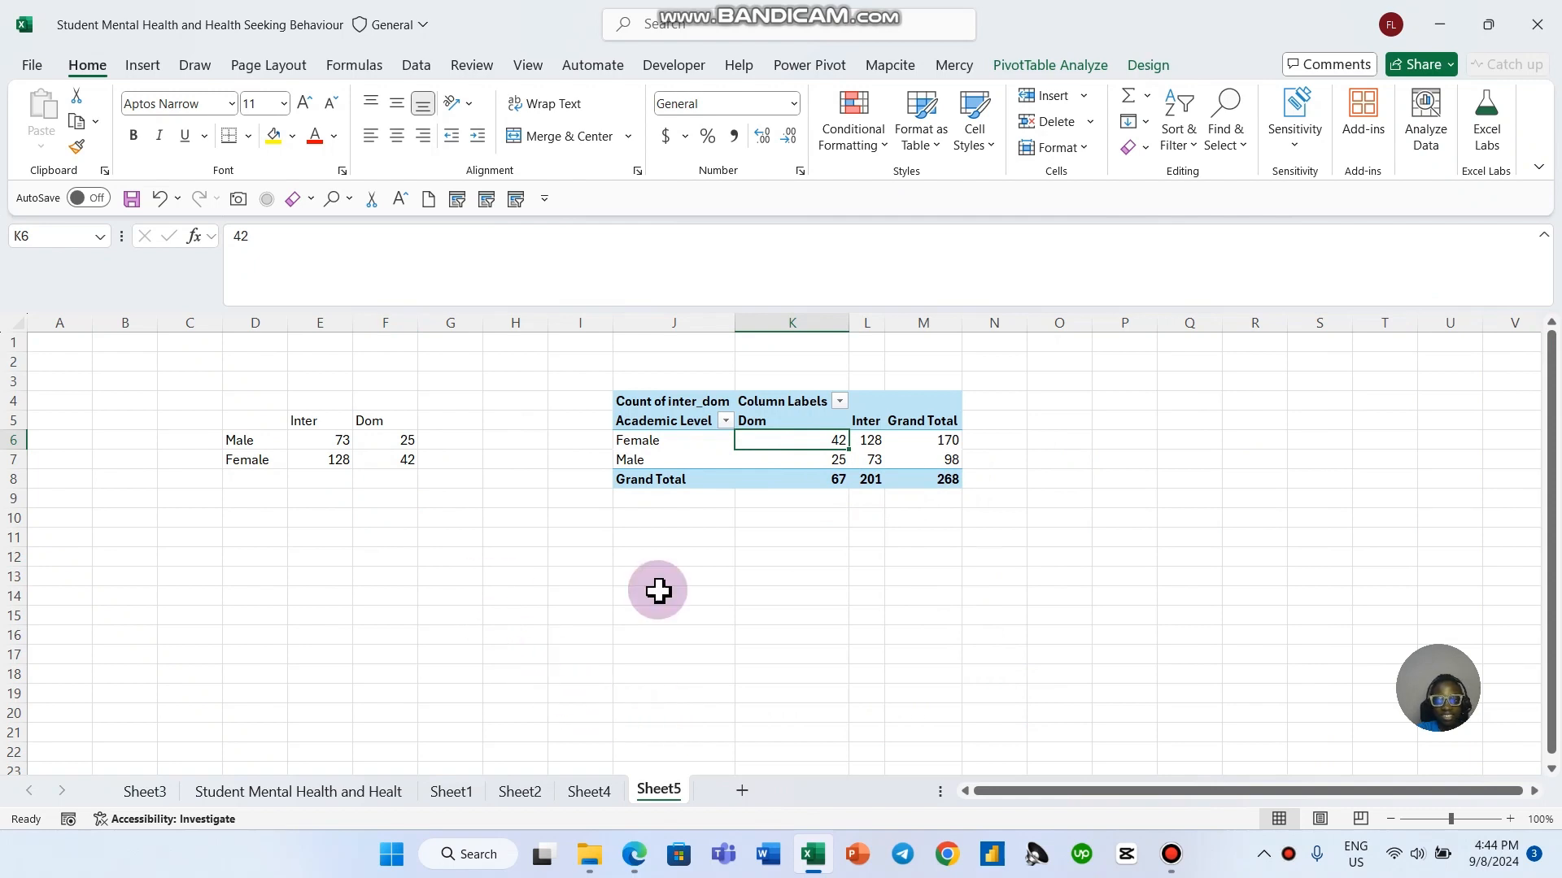
left_click(386, 616)
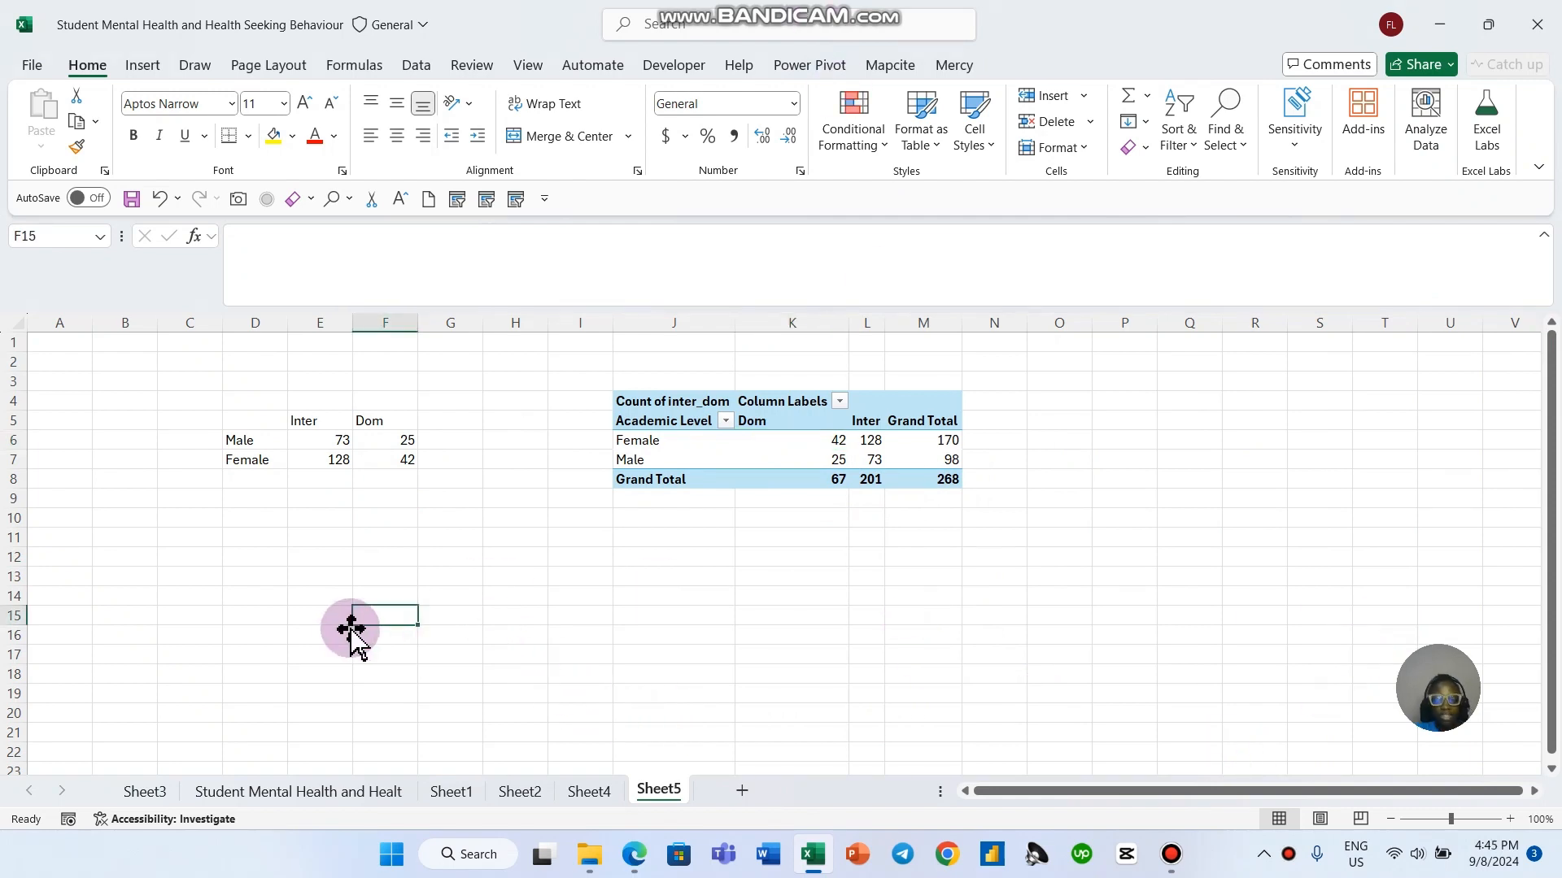
left_click(322, 615)
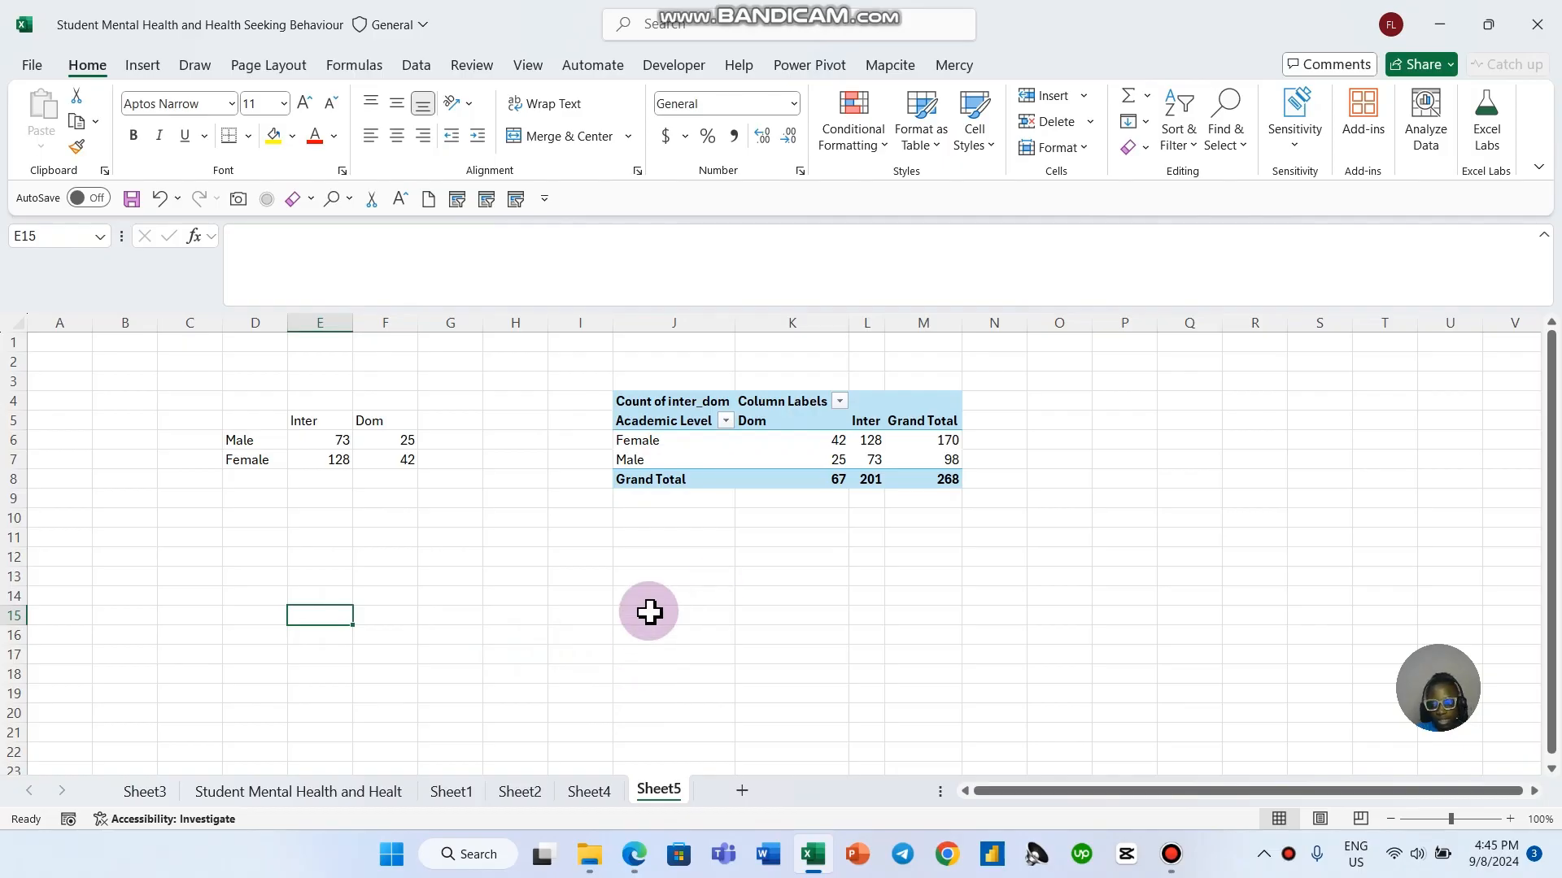
left_click(458, 621)
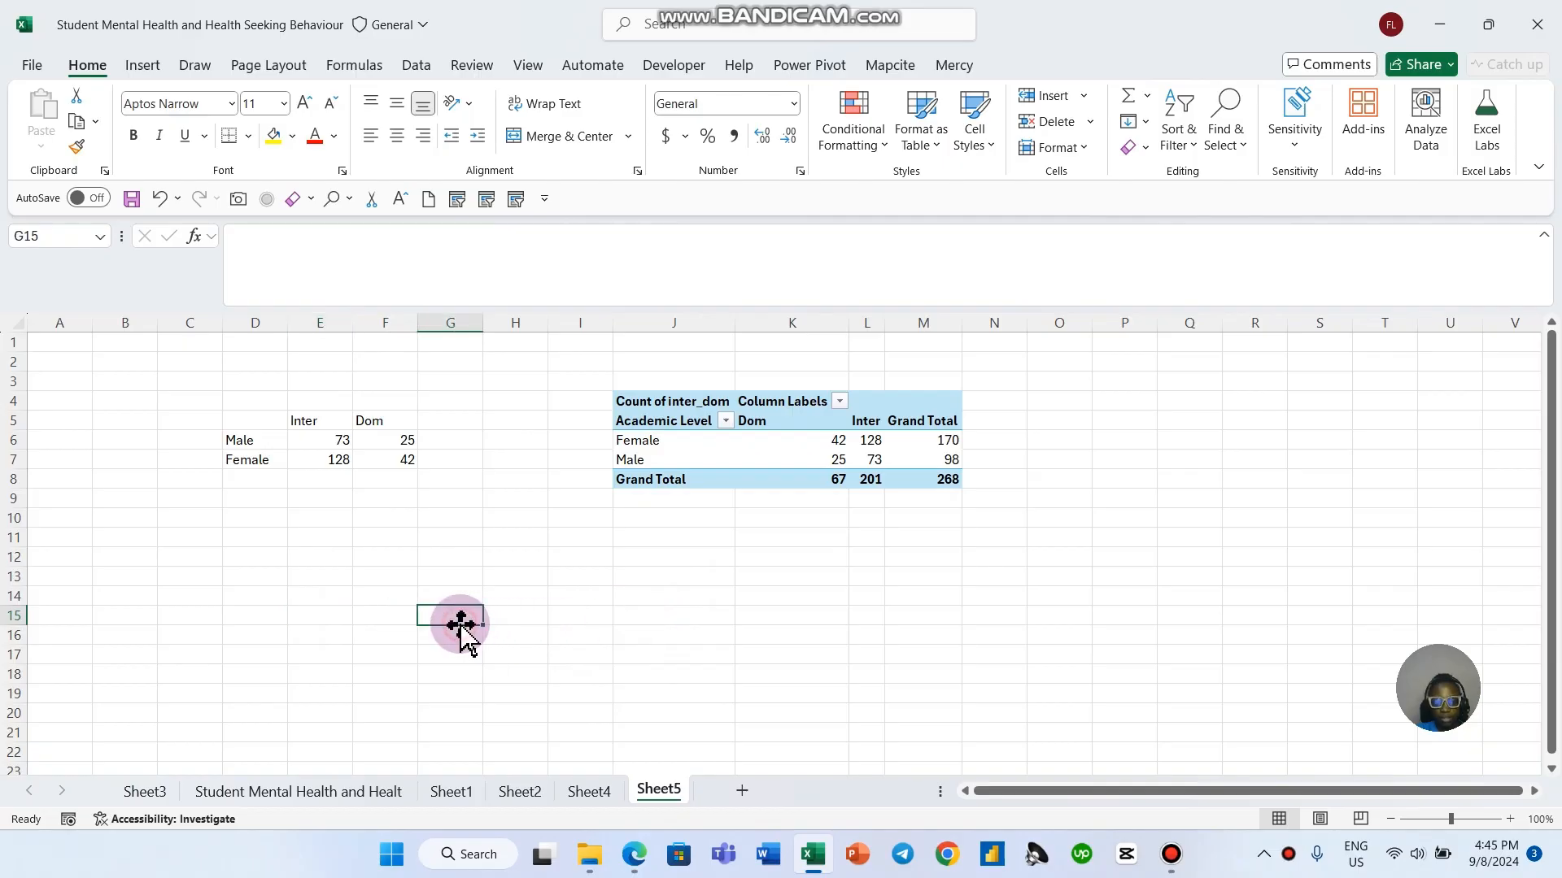
left_click_drag(304, 449, 309, 460)
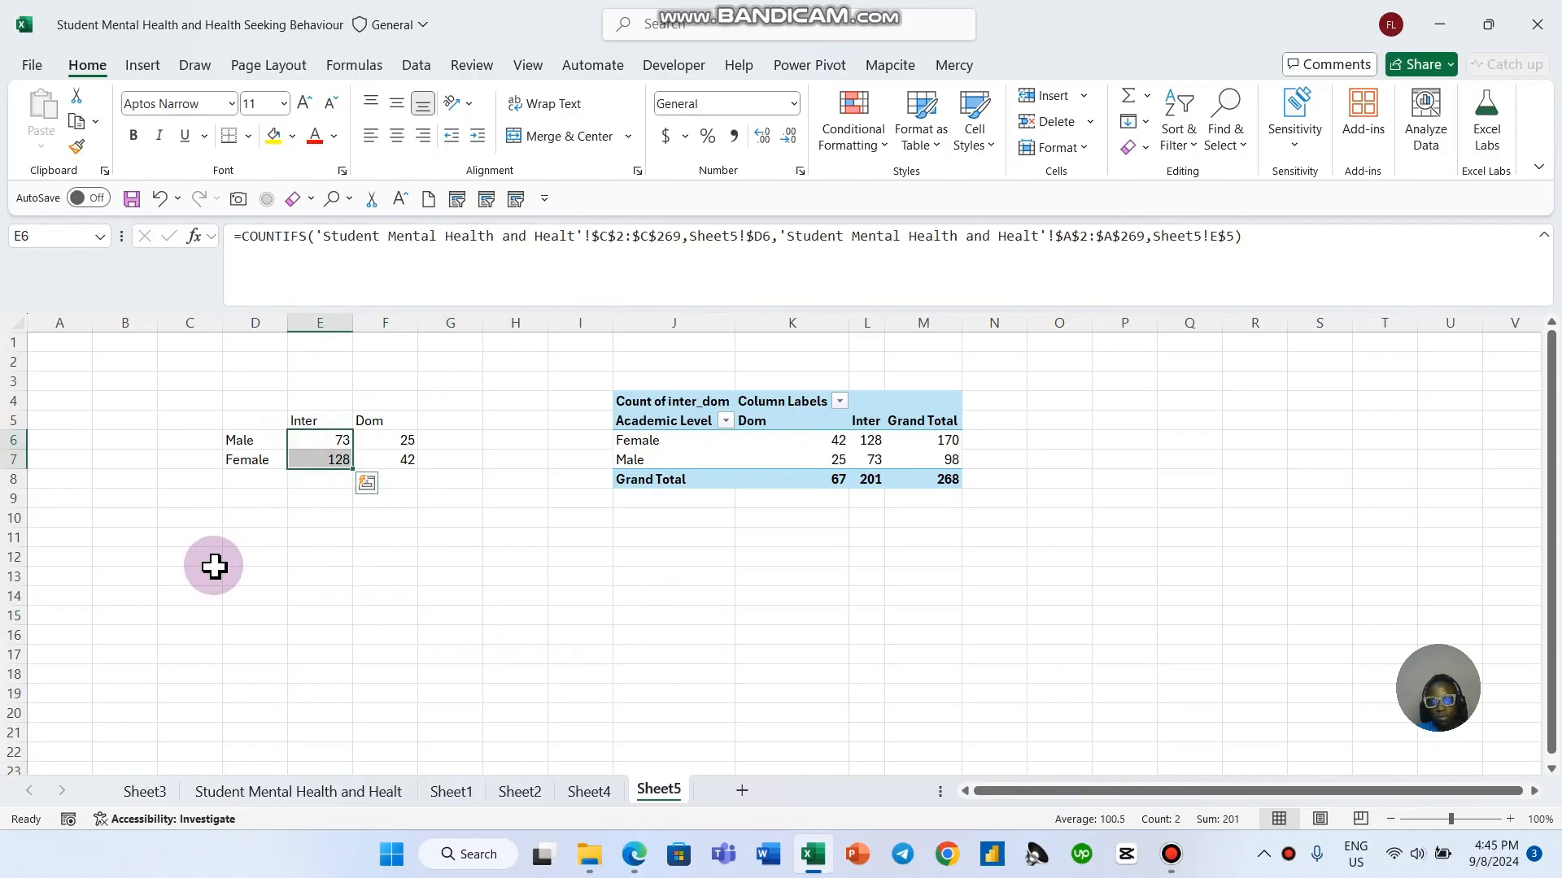
left_click(573, 633)
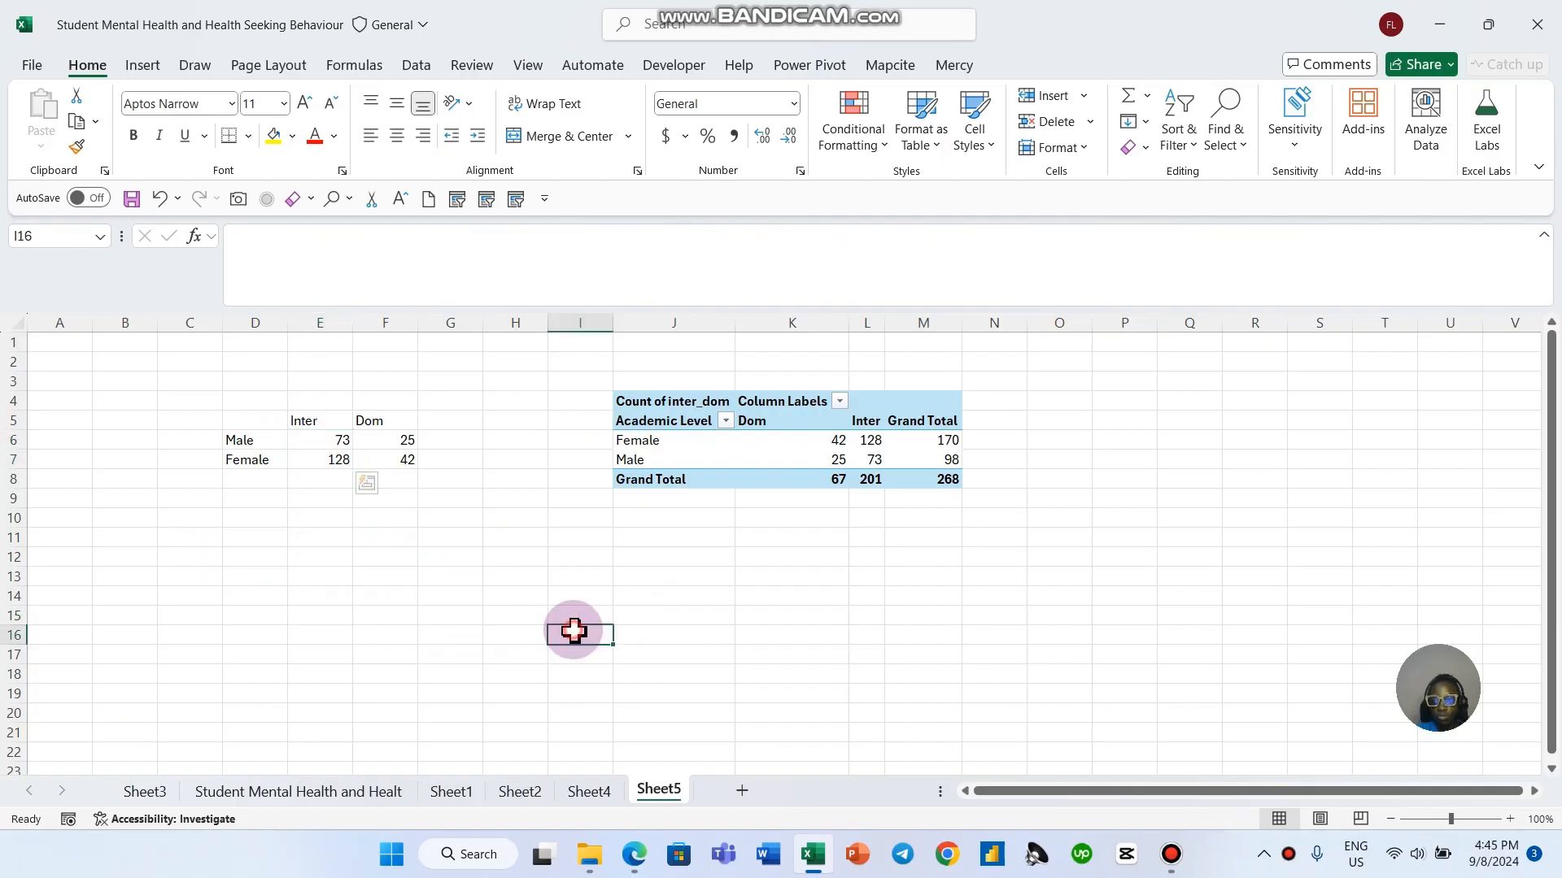
left_click(310, 582)
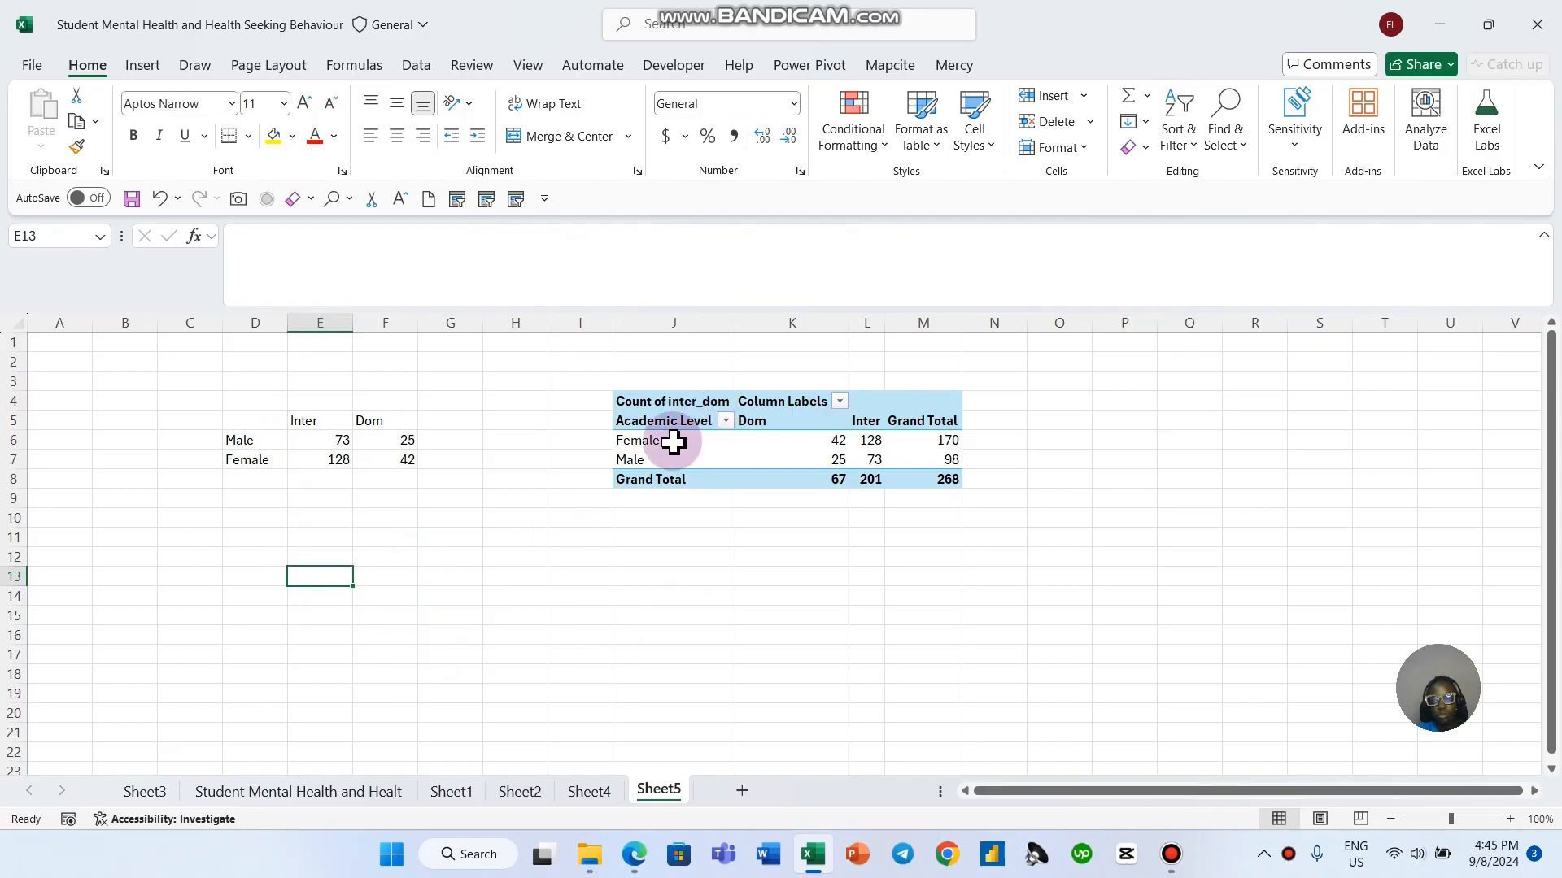
Step: Copy the whole gender by inter_dom PivotTable and paste the copy at D13
left_click(631, 441)
key("ctrl+a")
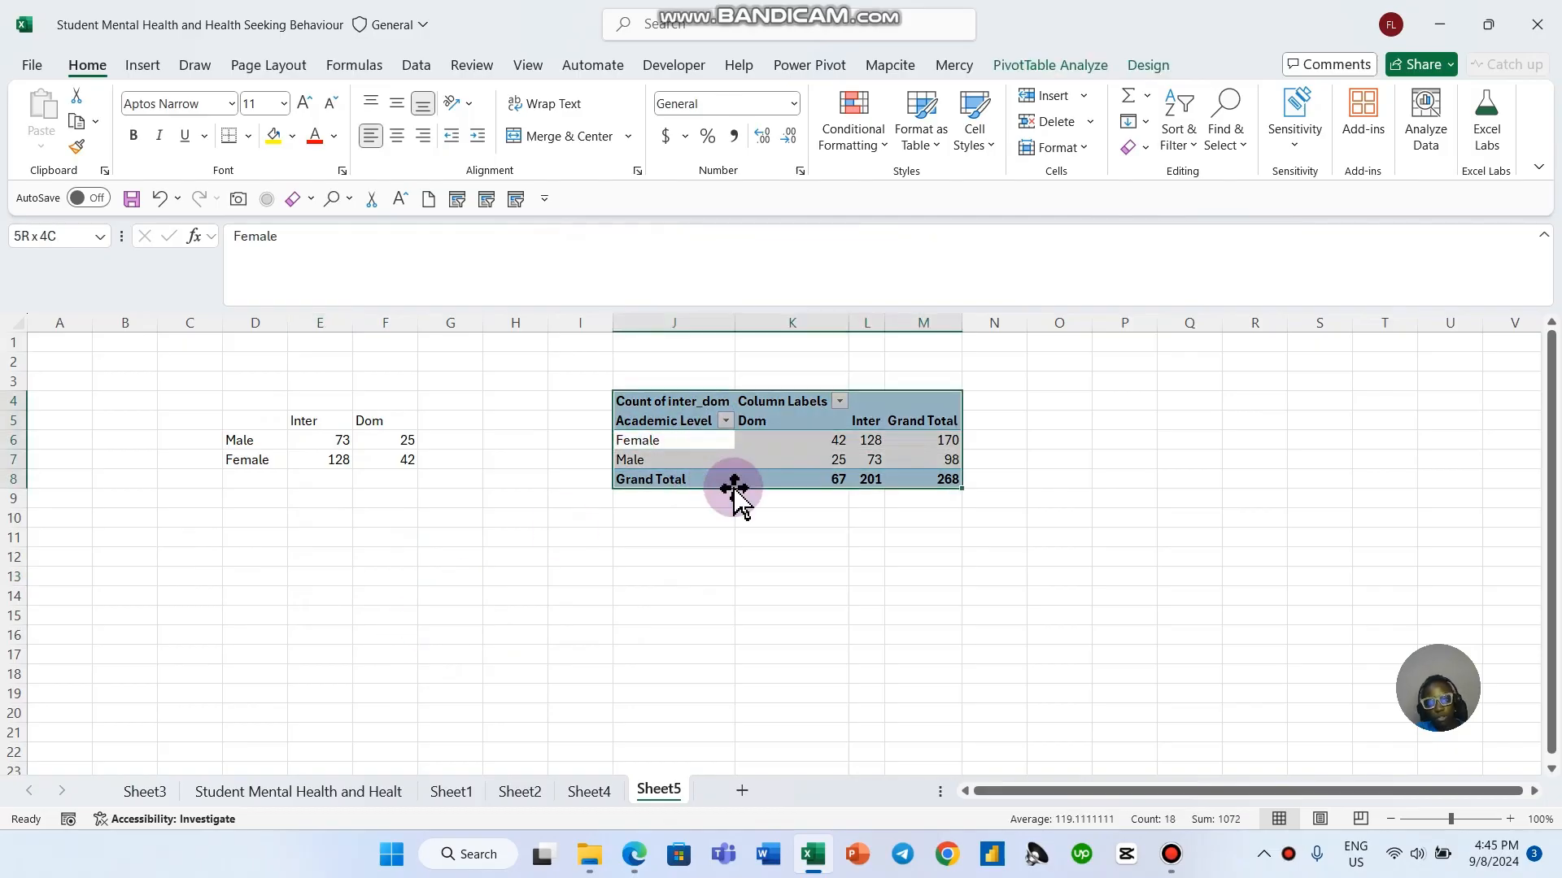
left_click(276, 579)
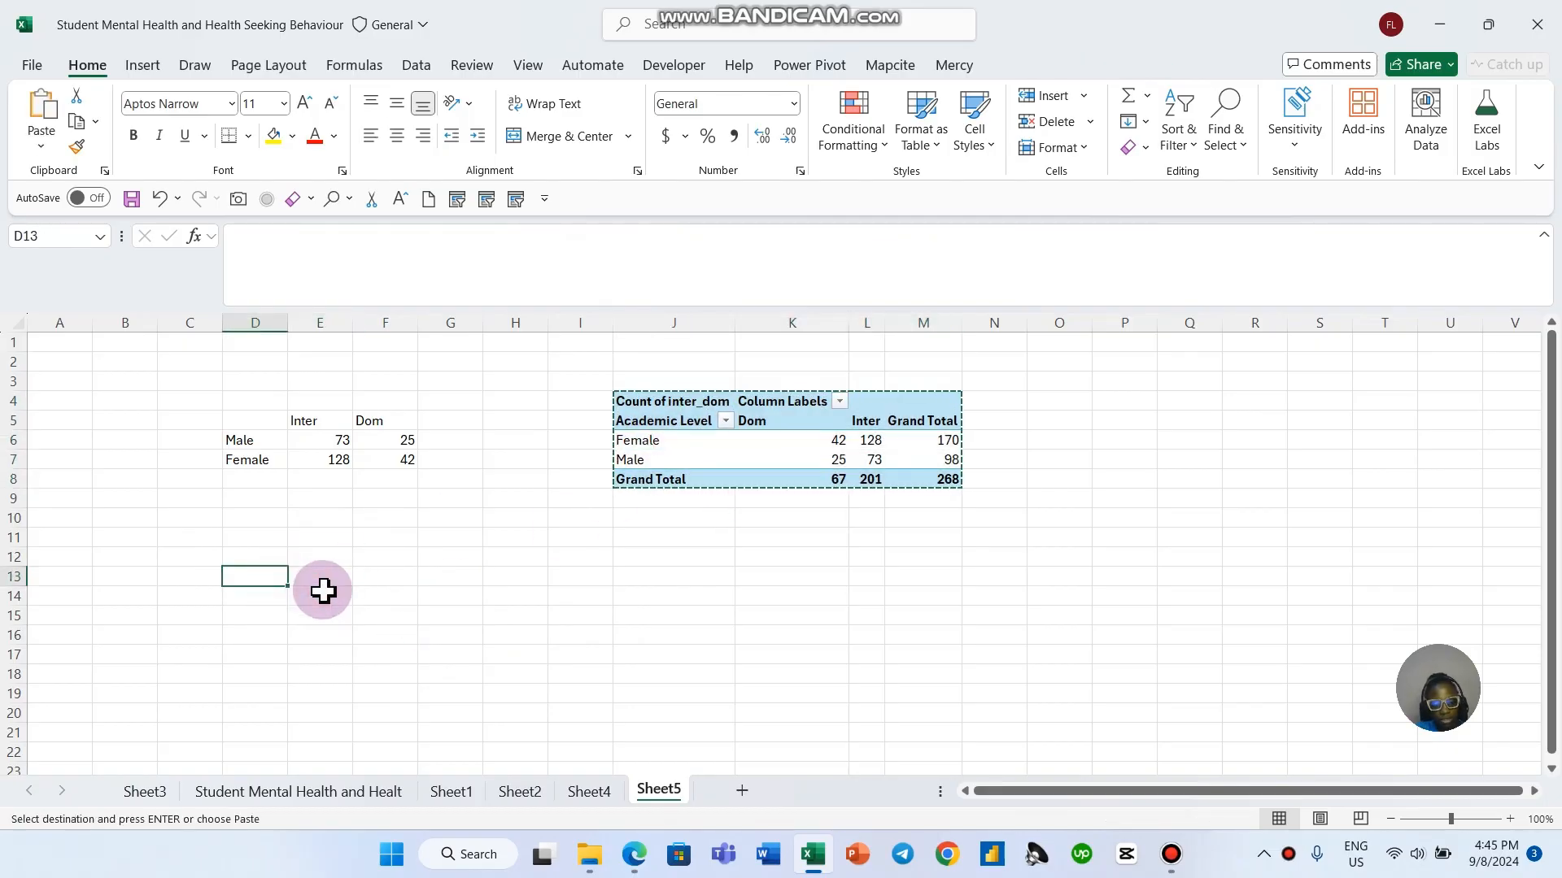
key("ctrl+v")
left_click(564, 637)
Step: Show the field list for the PivotTable copy at D13 and remove its Gender, inter_dom and Count of inter_dom fields
left_click(390, 618)
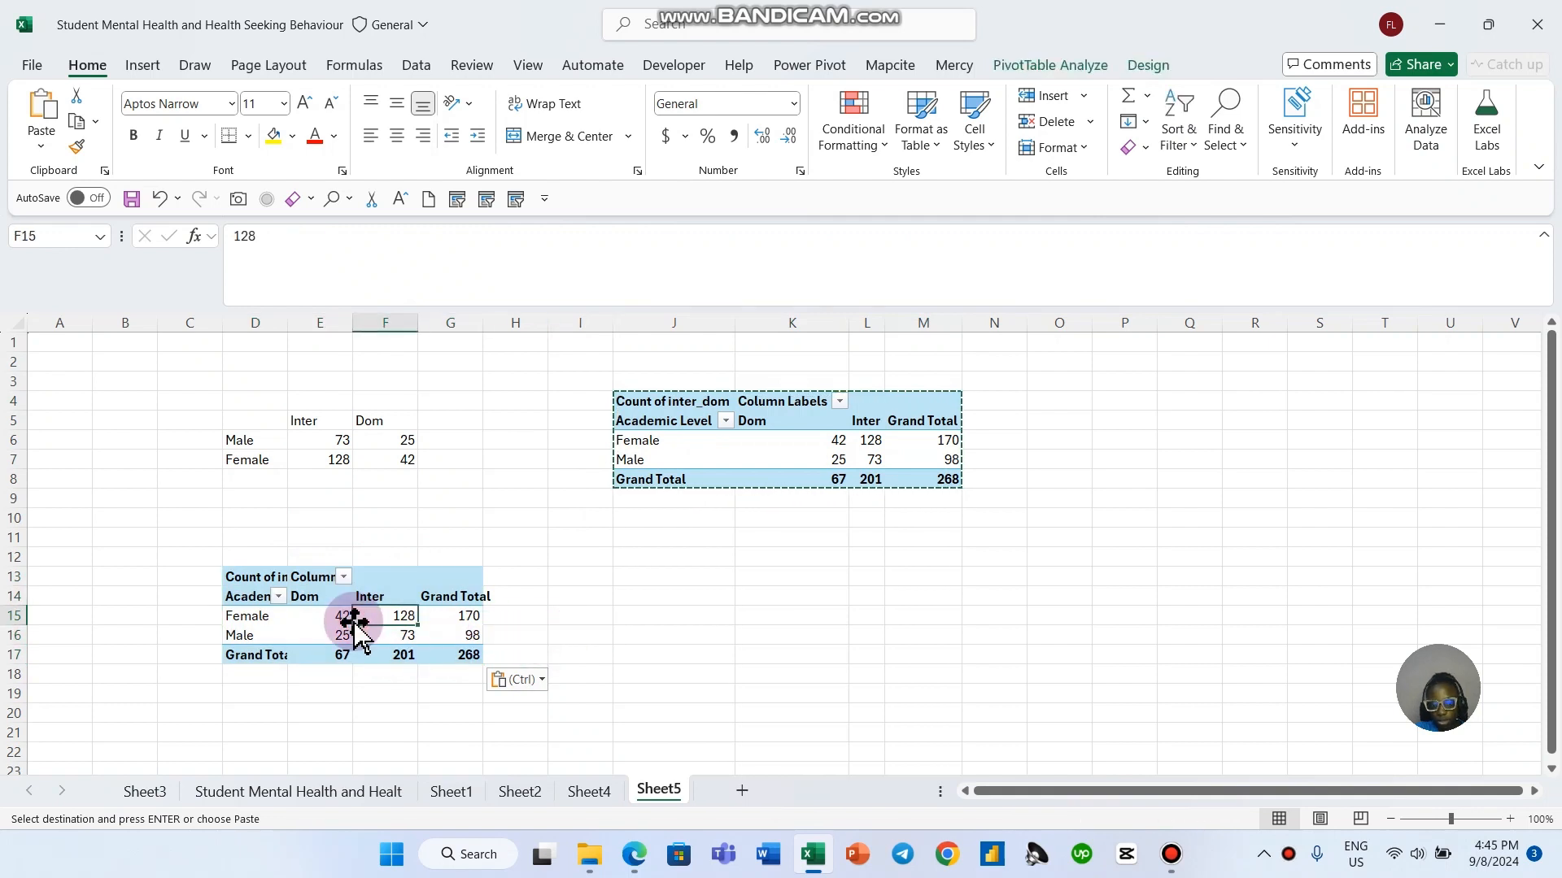
left_click(331, 618)
left_click(1074, 67)
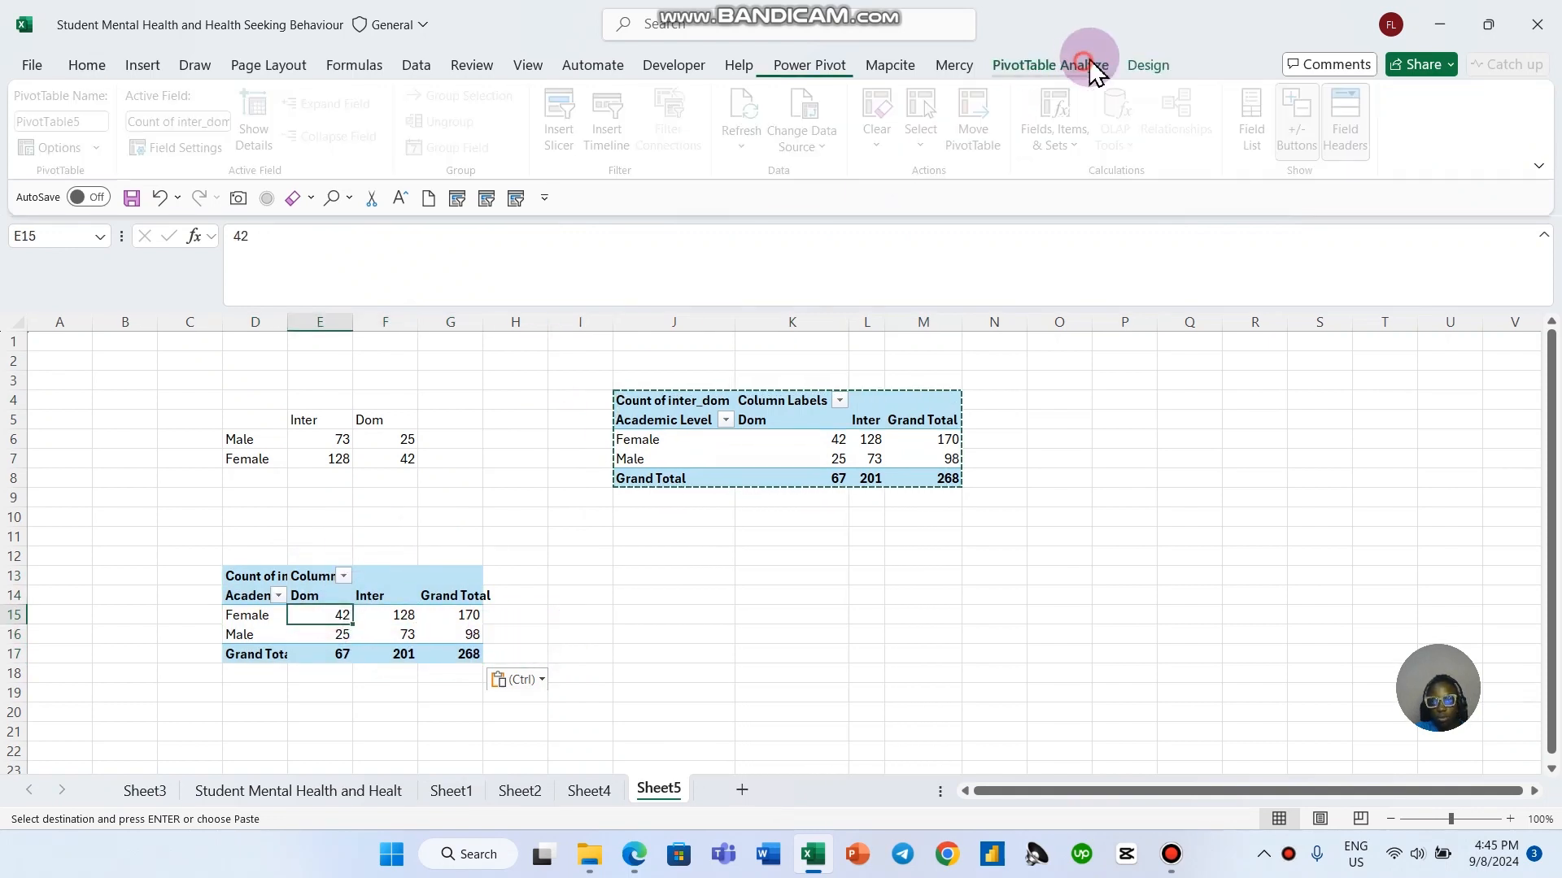
left_click(1273, 155)
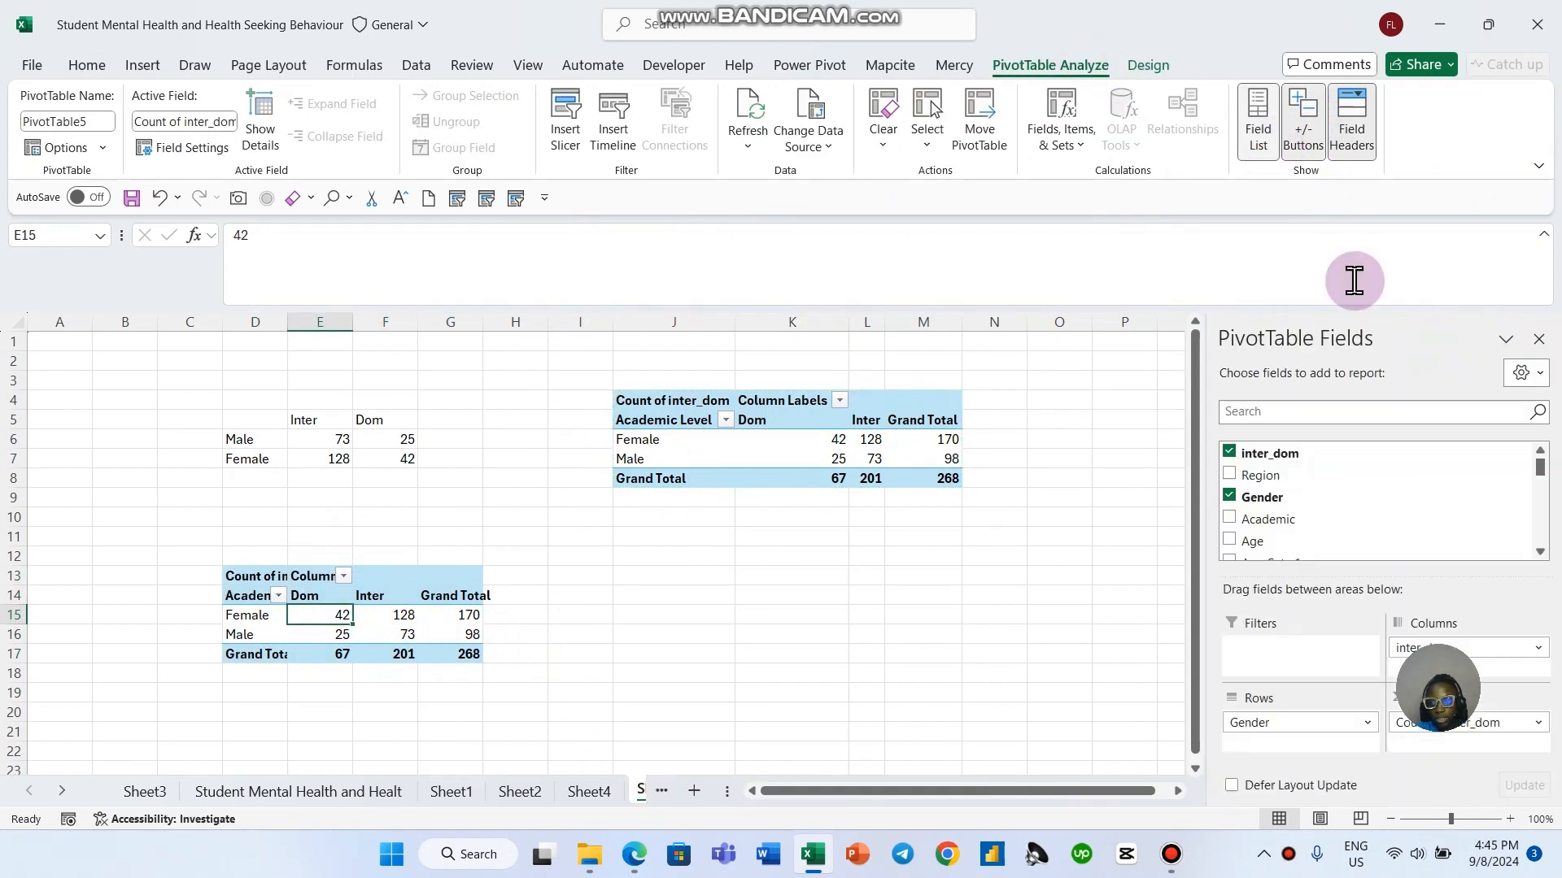
left_click_drag(1437, 671, 124, 322)
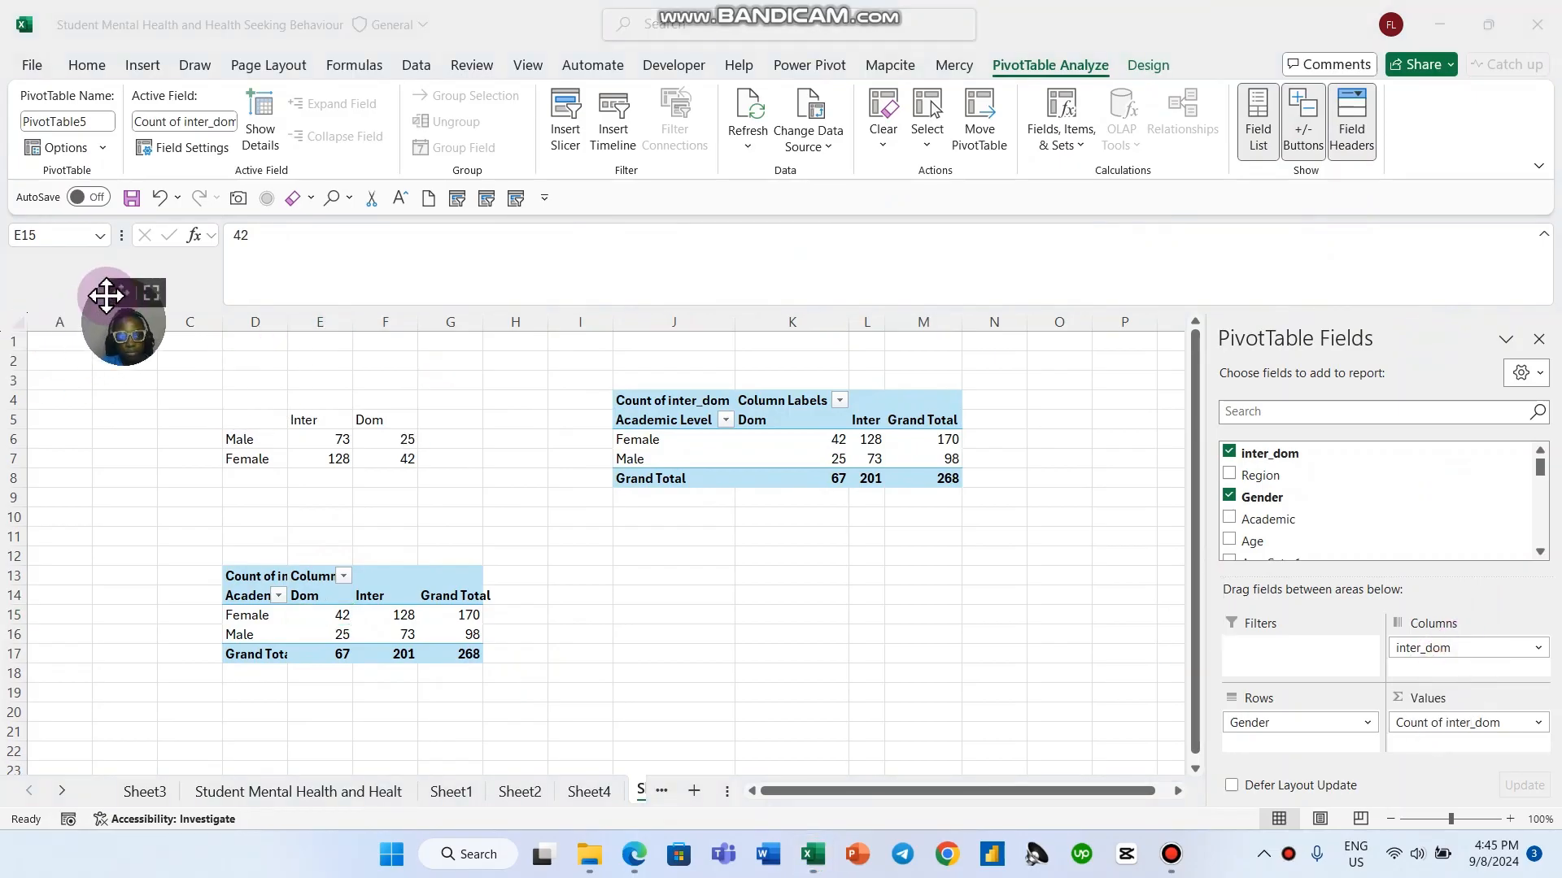
left_click(1405, 648)
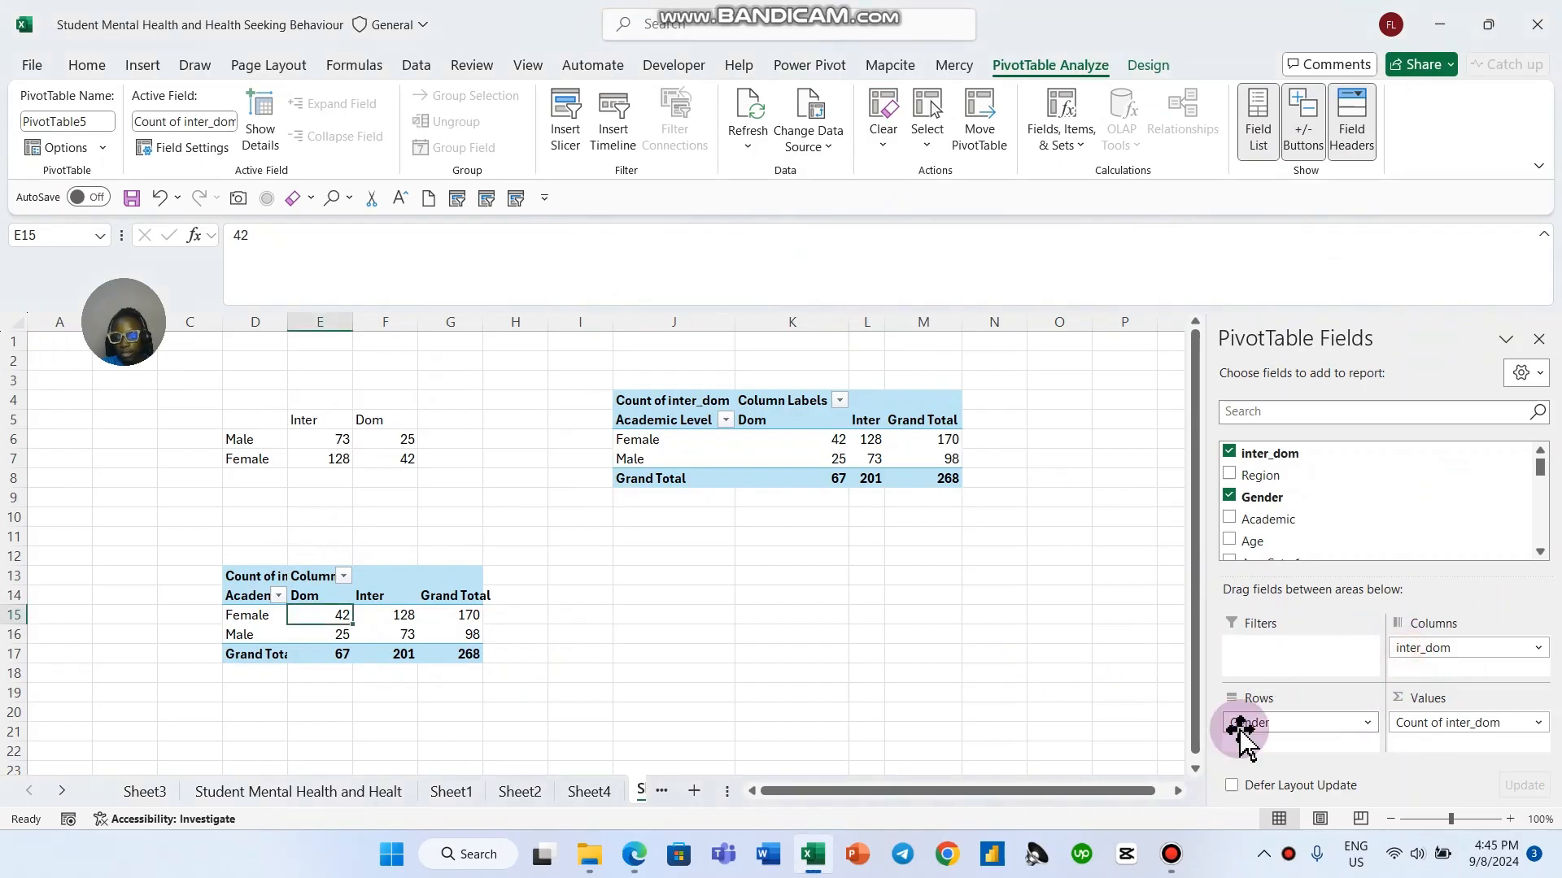
left_click(1276, 722)
left_click_drag(1276, 723, 821, 606)
left_click_drag(1489, 648, 1098, 662)
left_click_drag(1421, 723, 1039, 634)
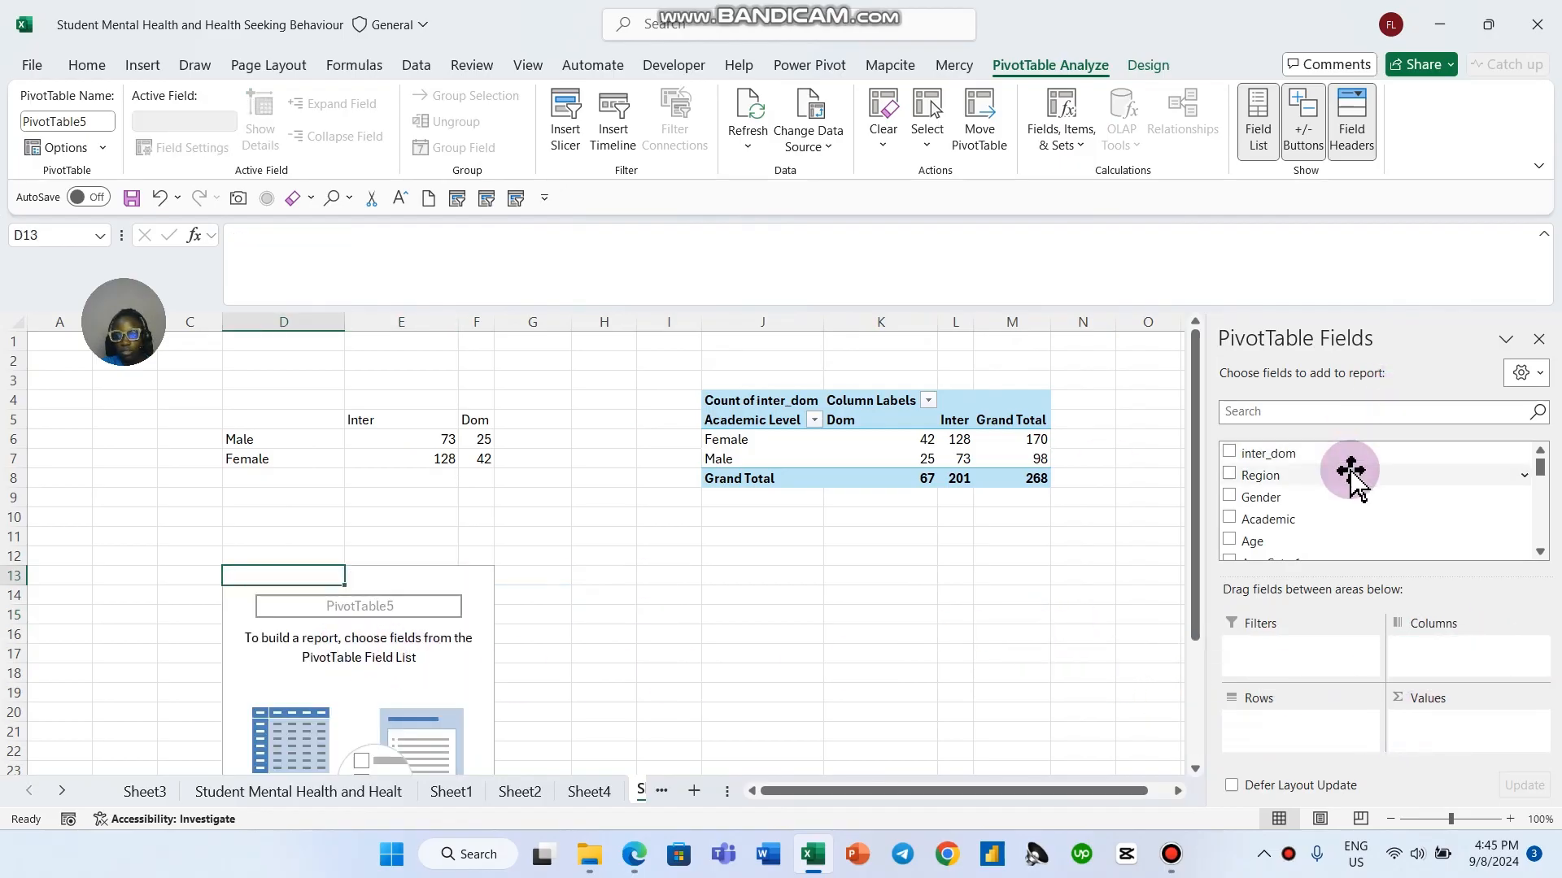
Step: Lay out the emptied PivotTable at D13 with inter_dom as rows and ToDep as values
left_click_drag(1353, 456, 1329, 744)
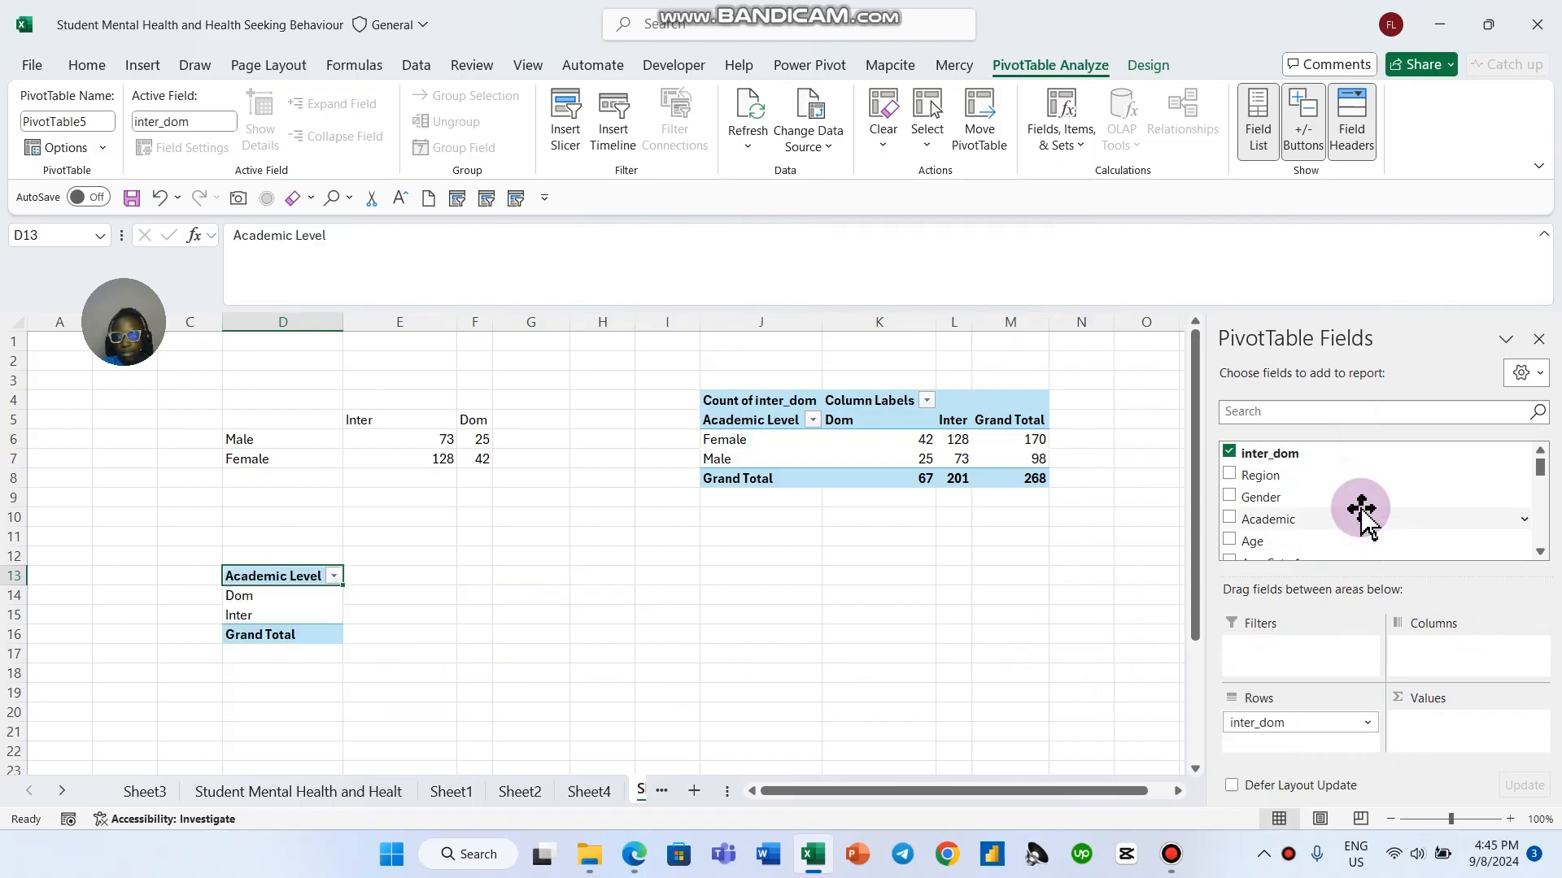
scroll(1360, 509, "down", 5)
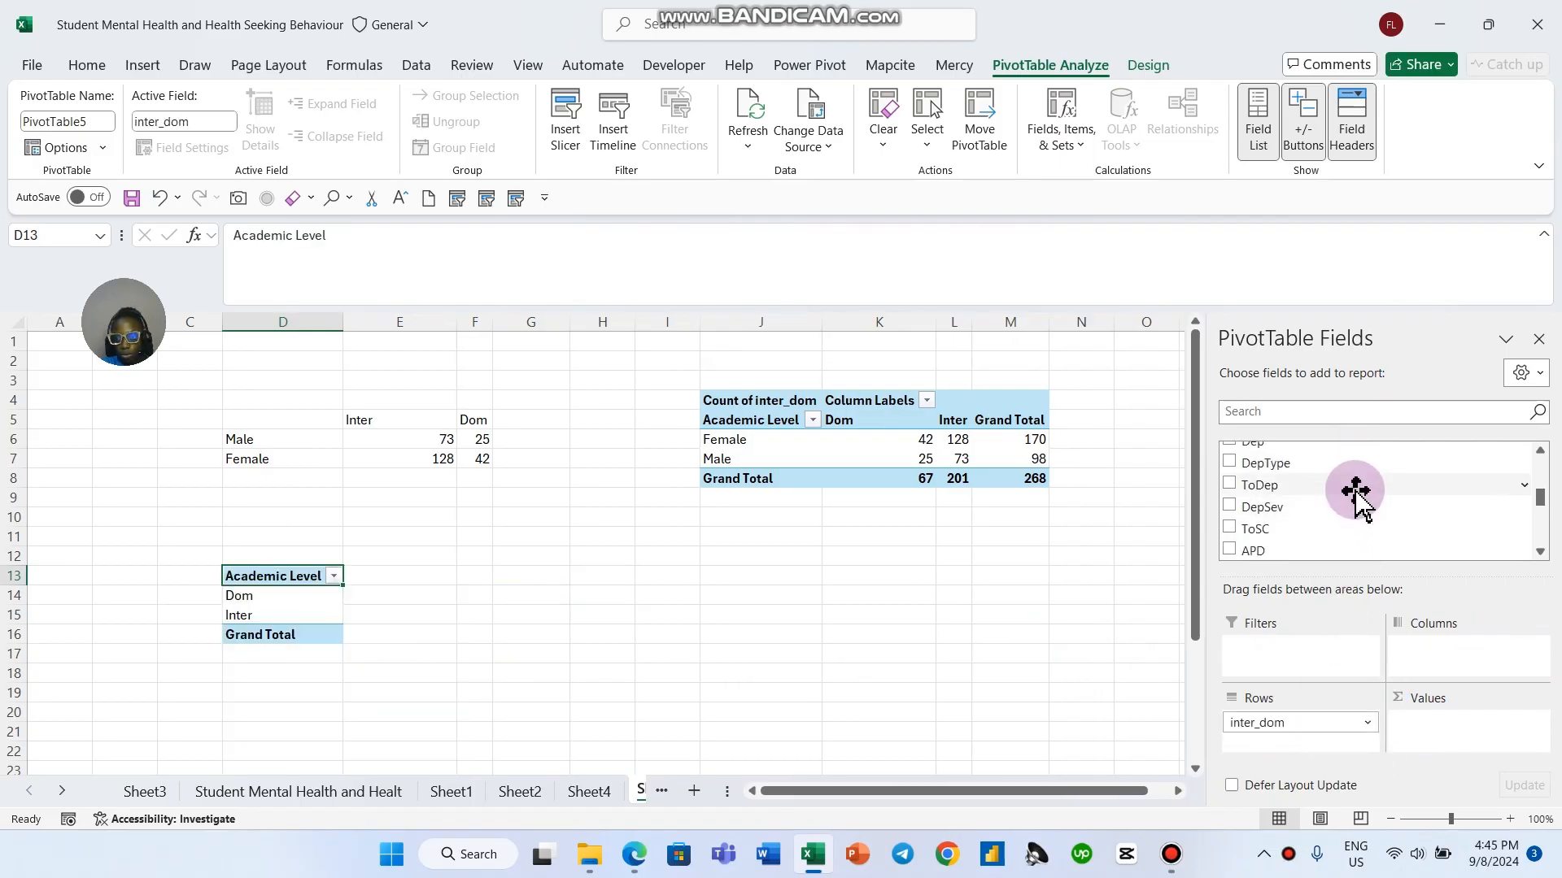
left_click_drag(1353, 485, 1472, 757)
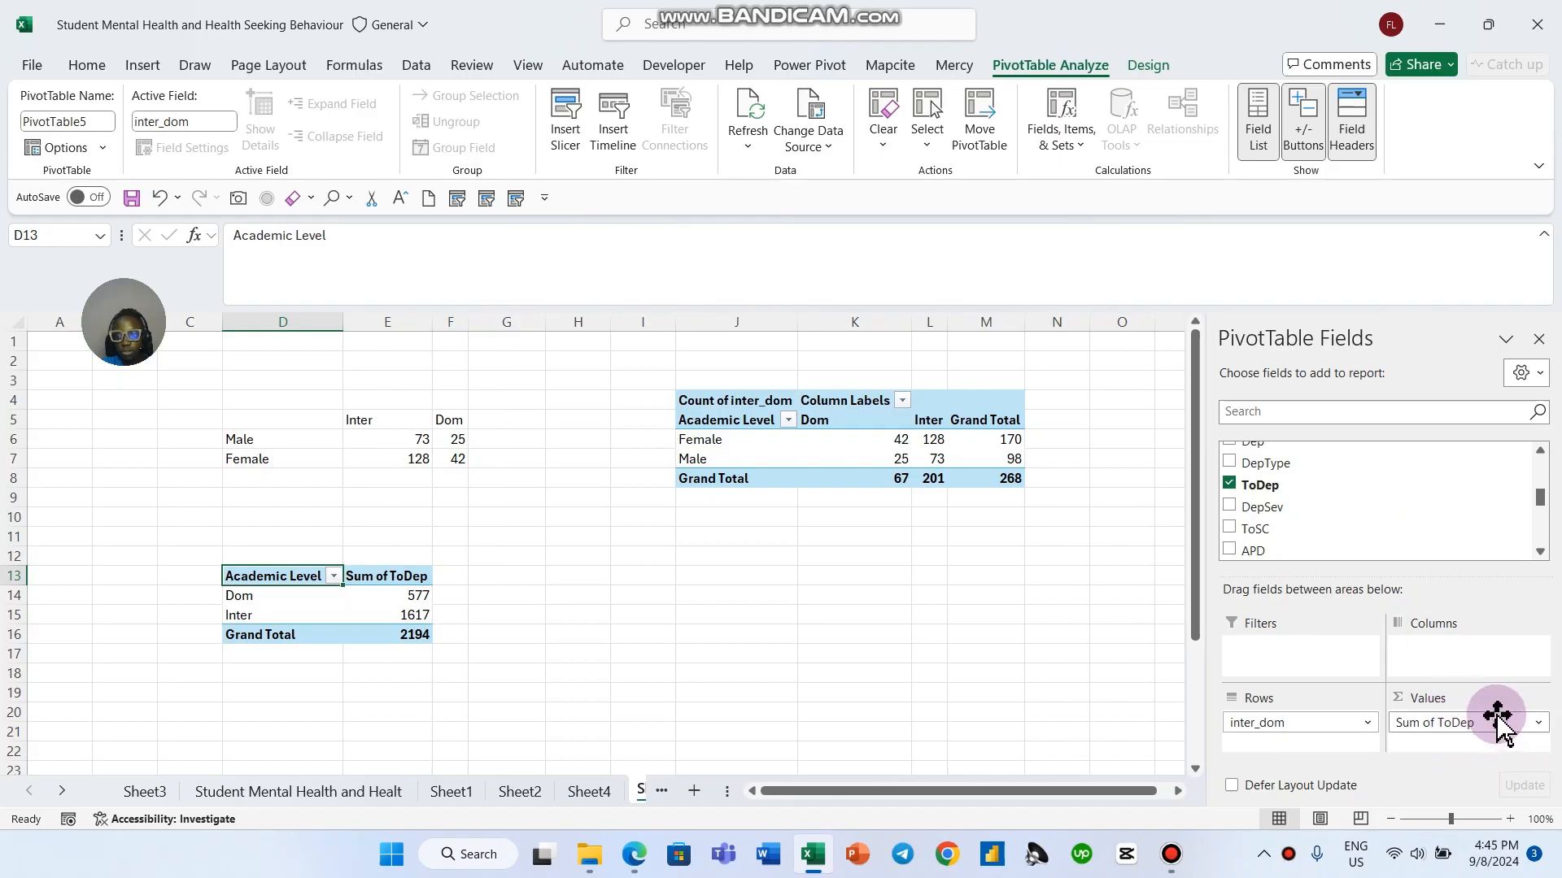
Step: Summarise the ToDep value field by Average and examine the Dom and Inter rows
left_click(1542, 719)
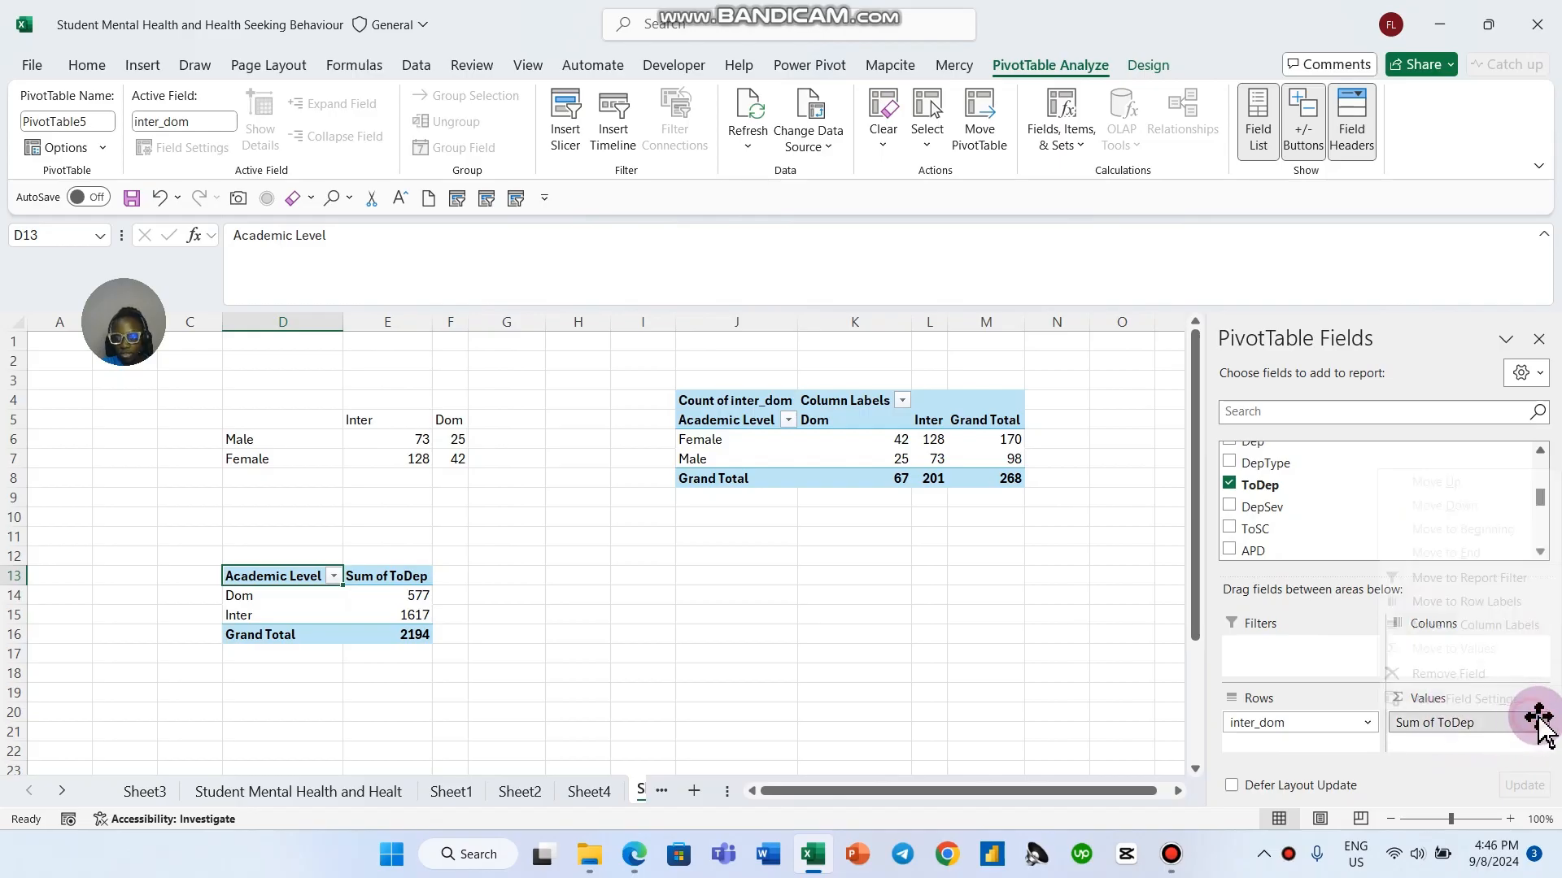
left_click(1535, 701)
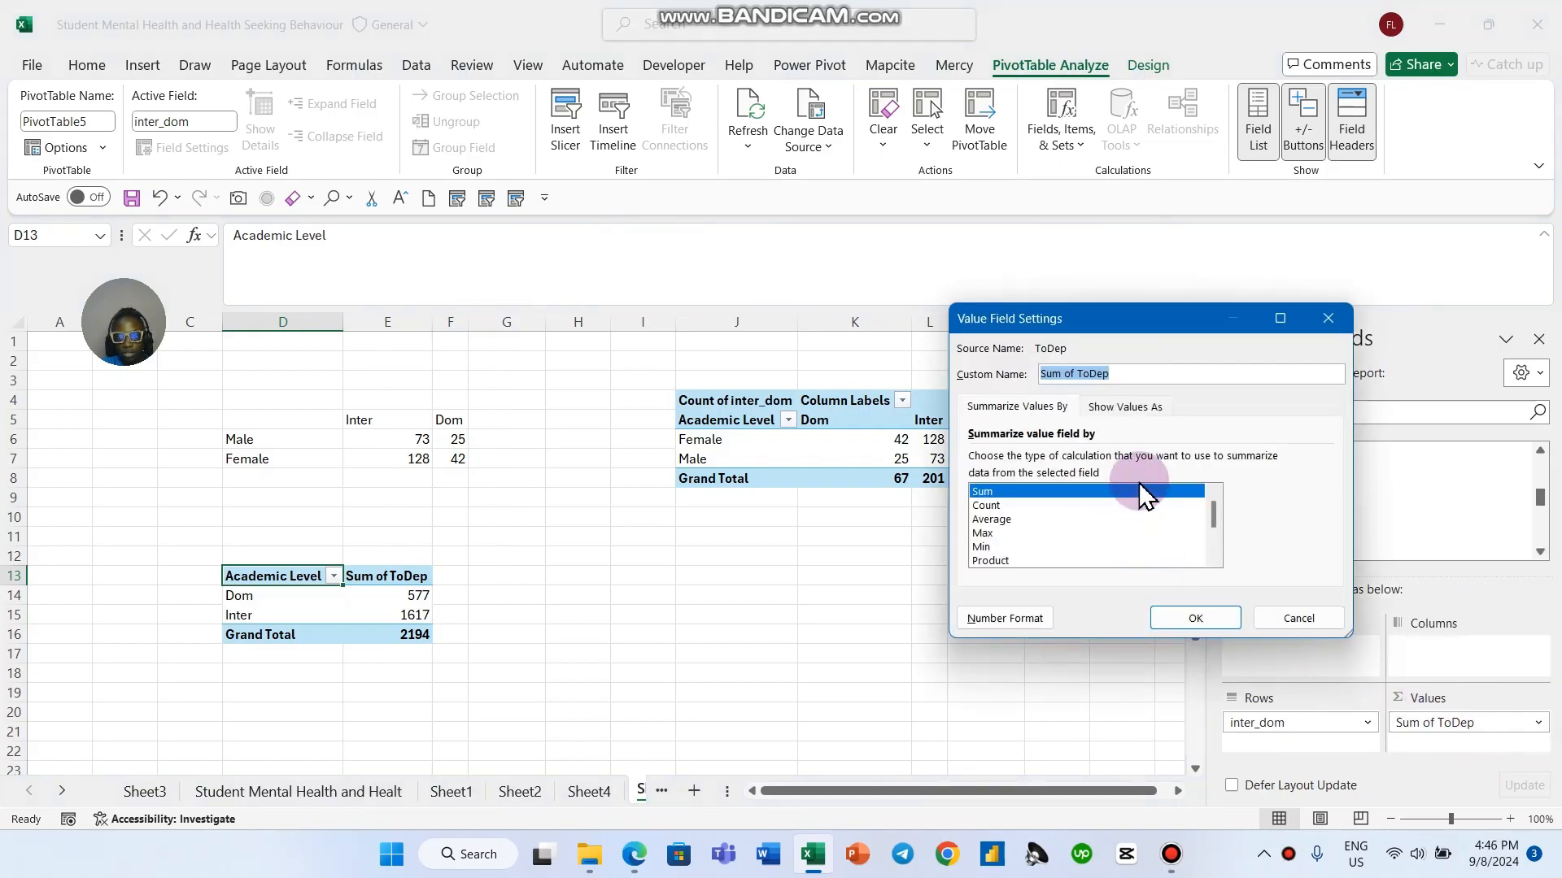
left_click(1055, 519)
left_click(1193, 616)
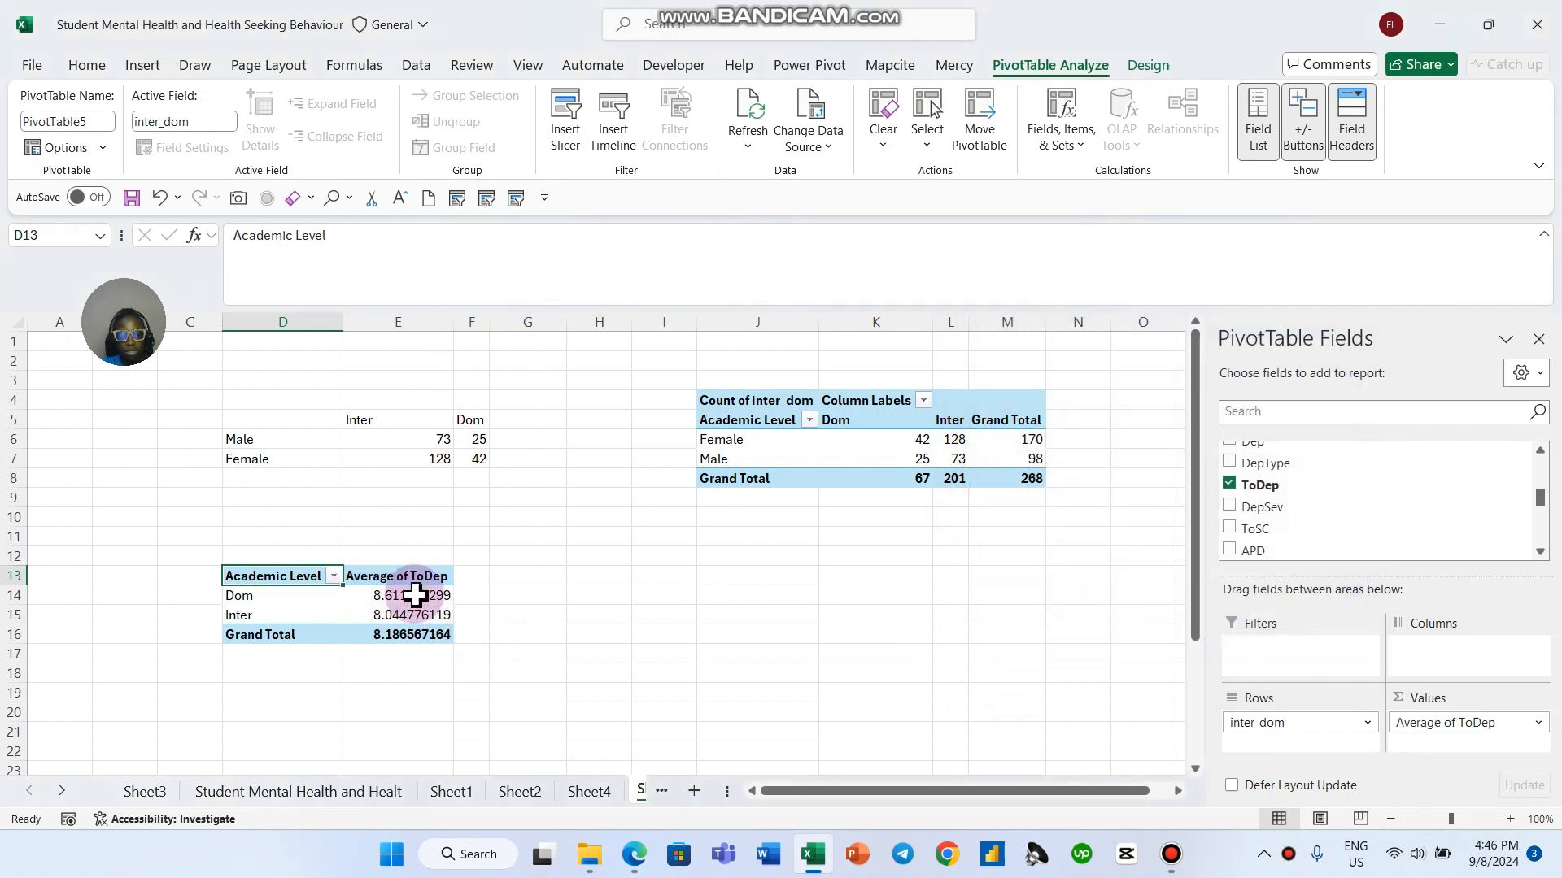
left_click(252, 596)
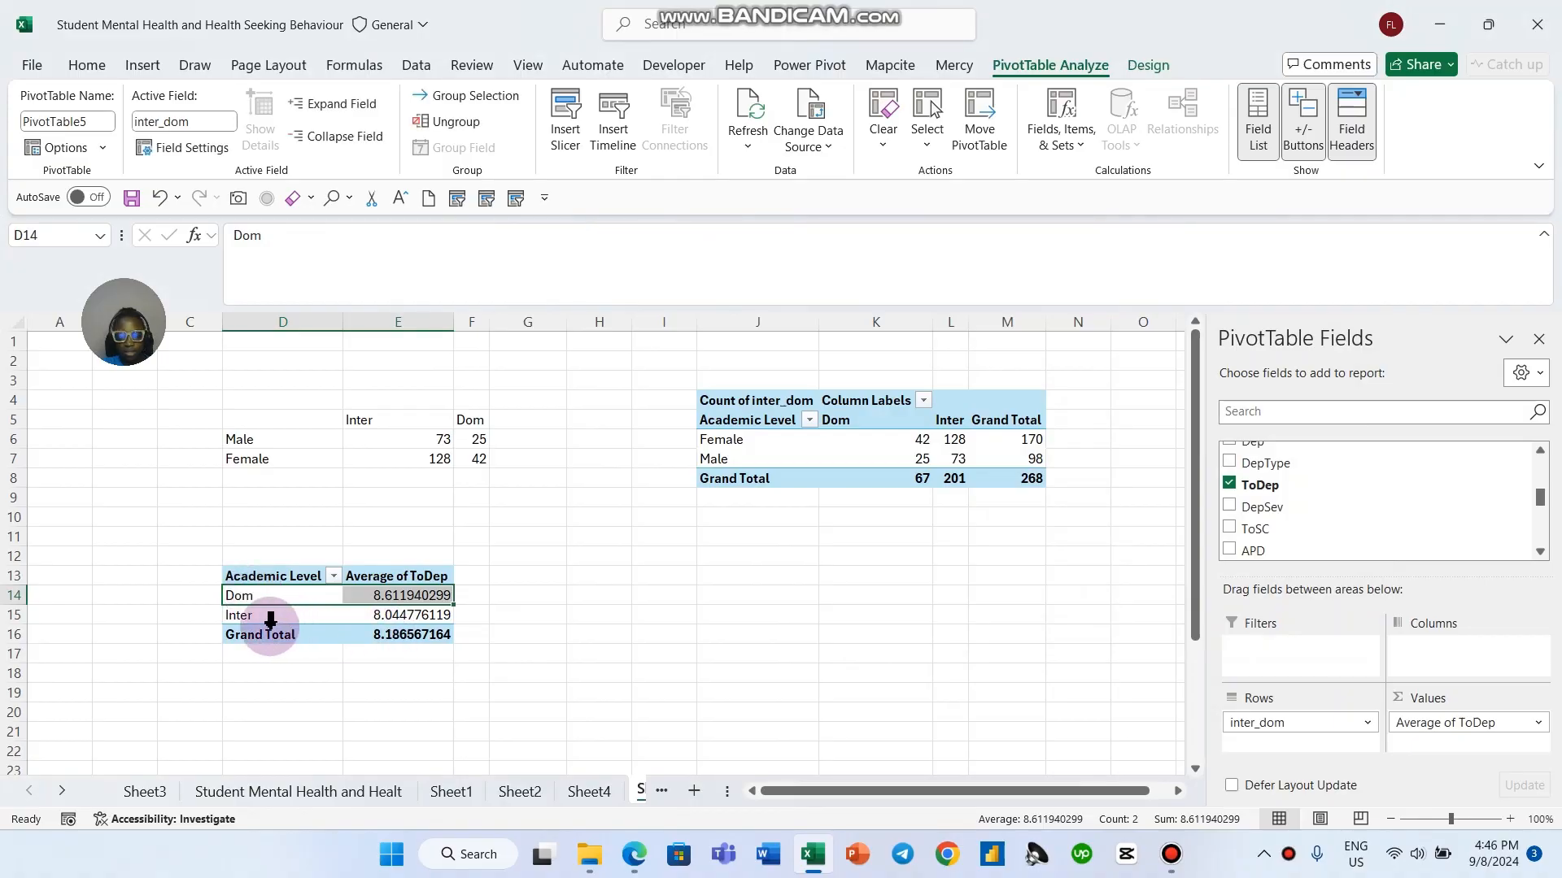
left_click(226, 622)
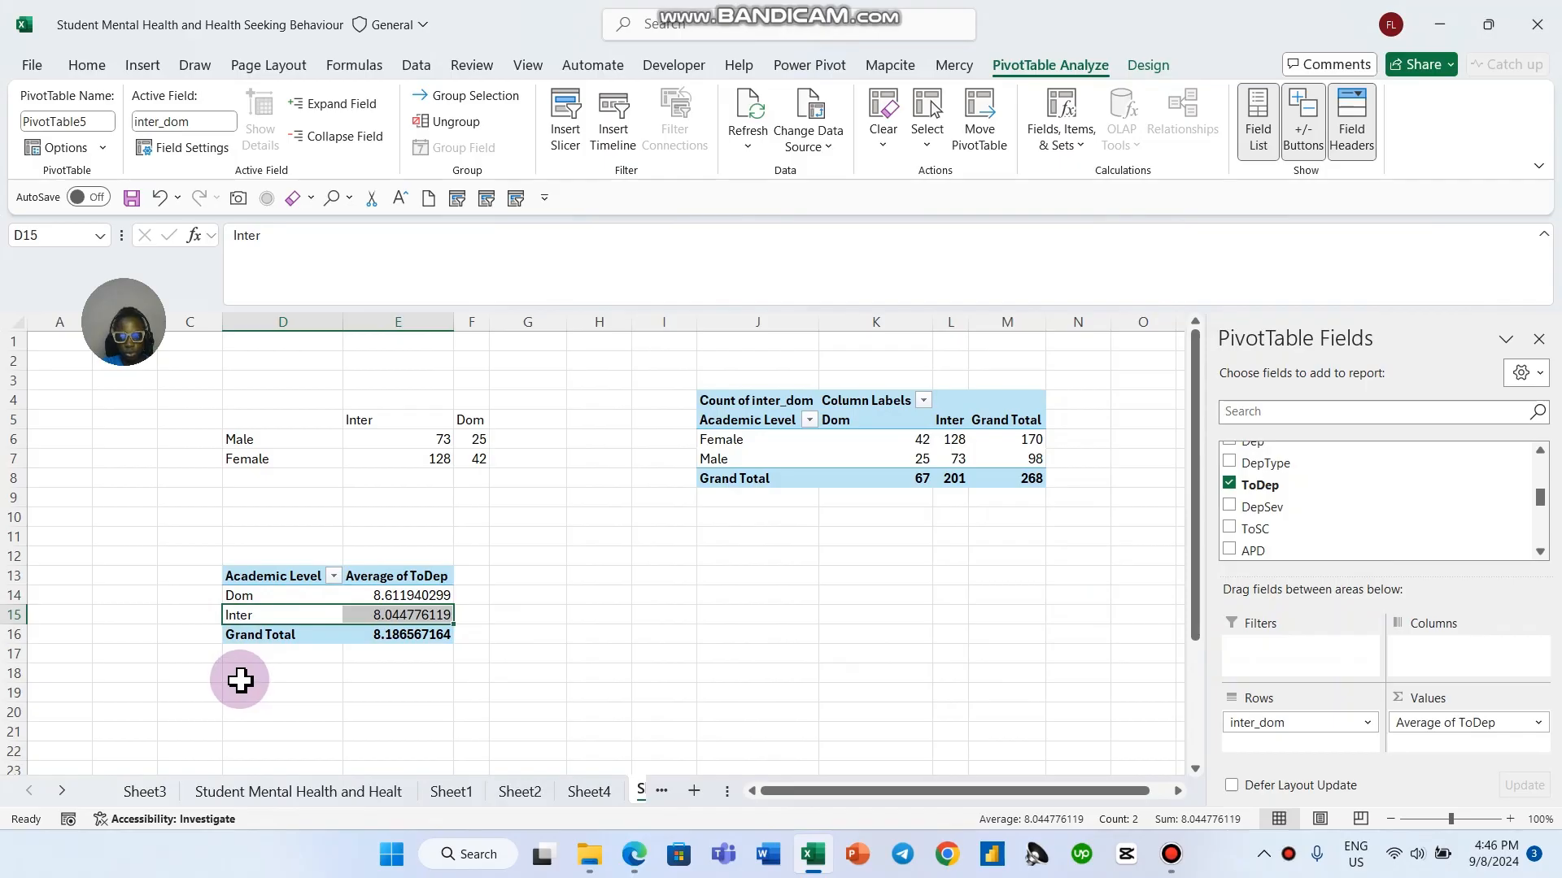
Step: Copy the whole average ToDep PivotTable to G13 and add Gender as the copy's column field
left_click(350, 600)
key("ctrl+a")
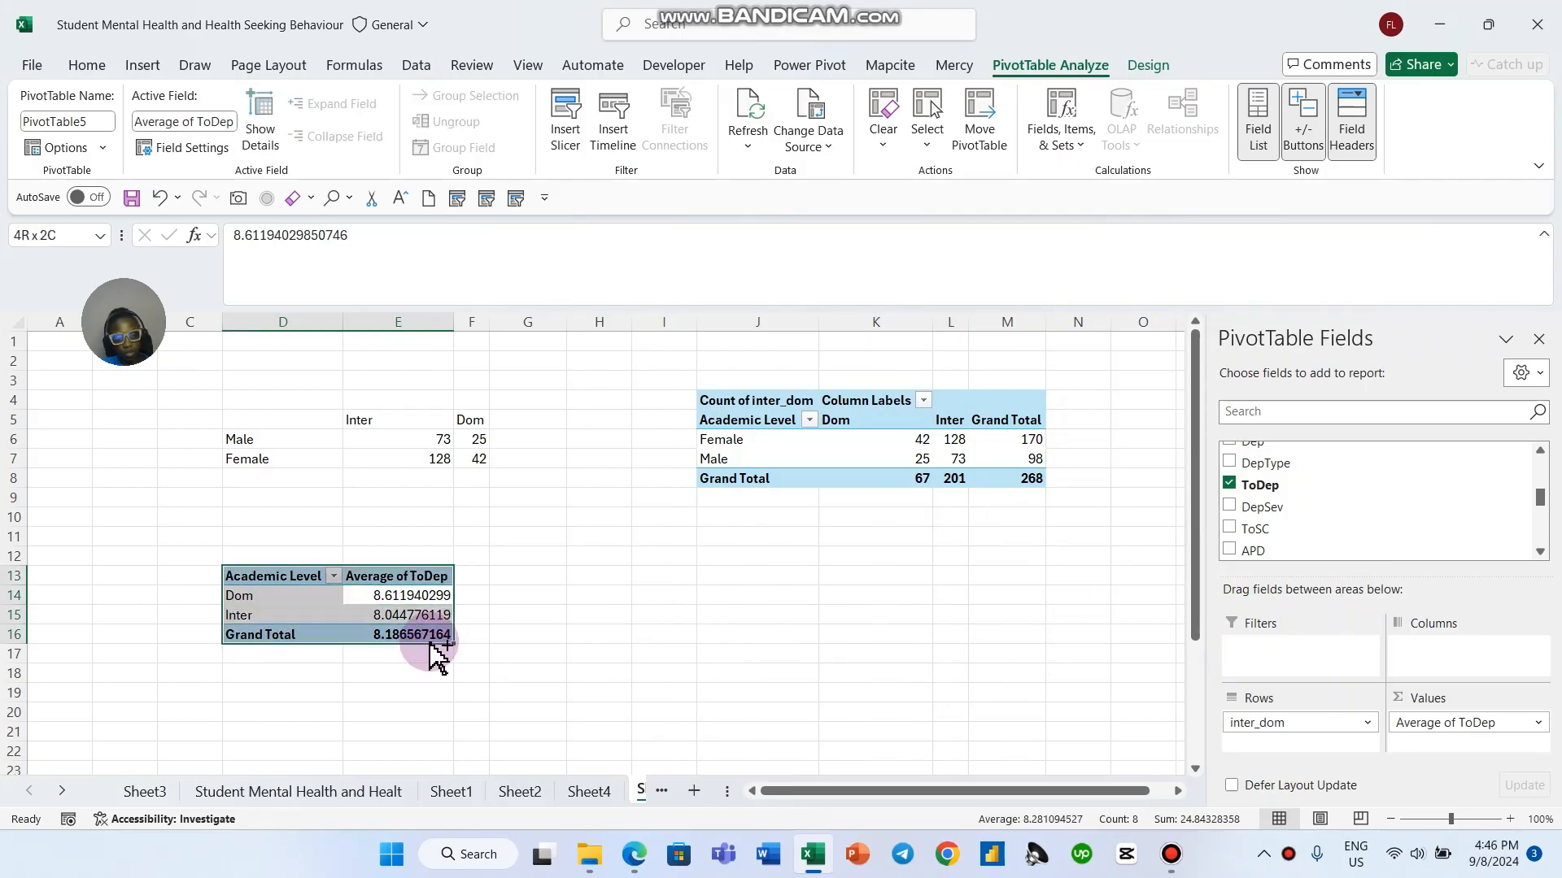
key("ctrl+c")
left_click(562, 578)
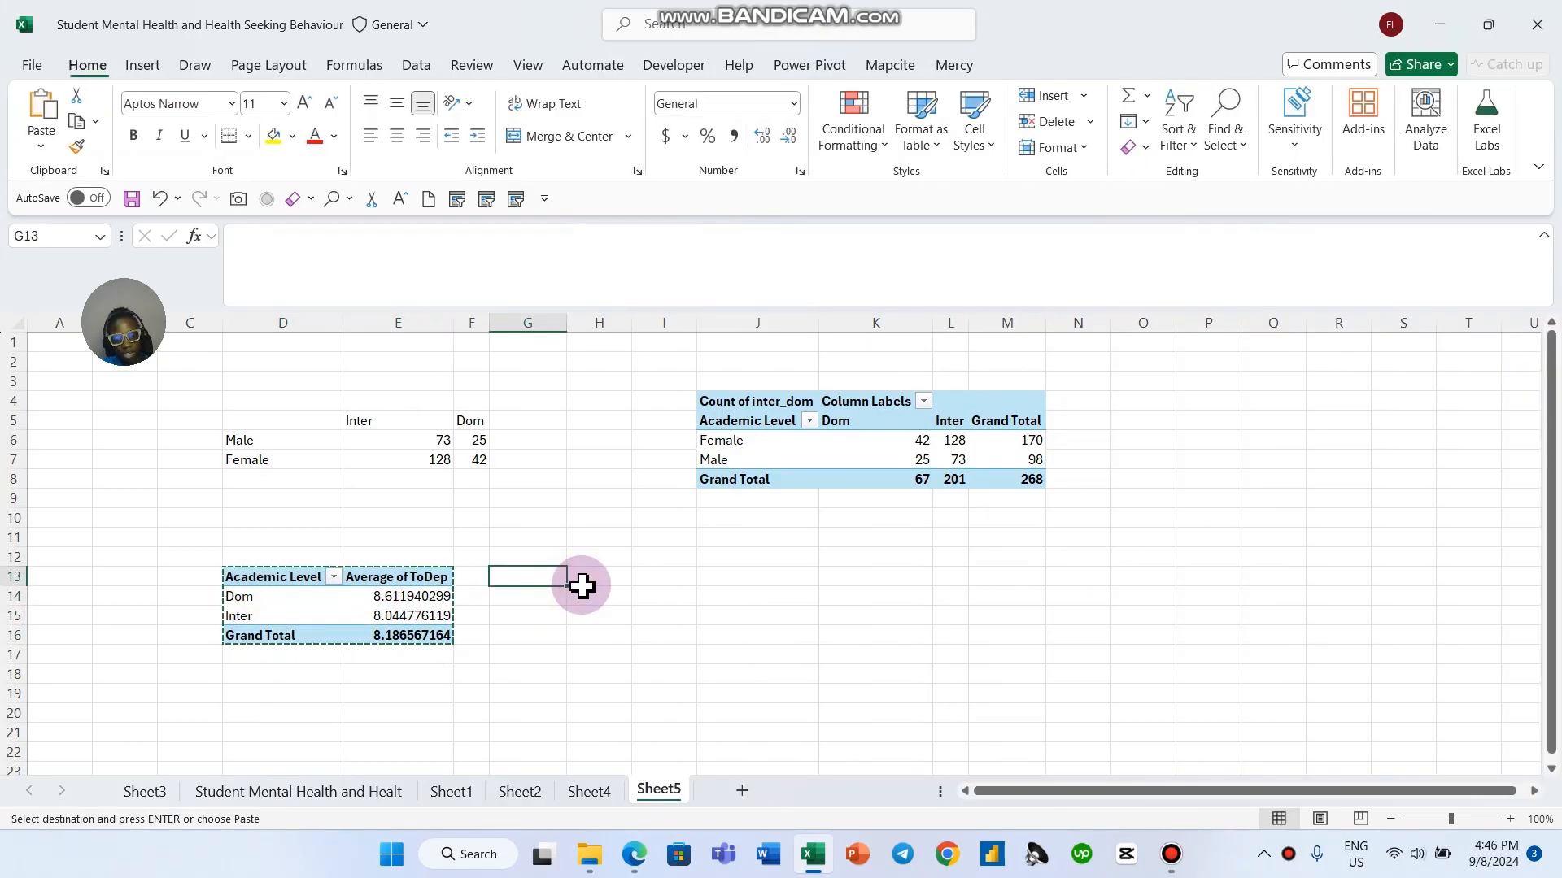
key("ctrl+v")
left_click(579, 602)
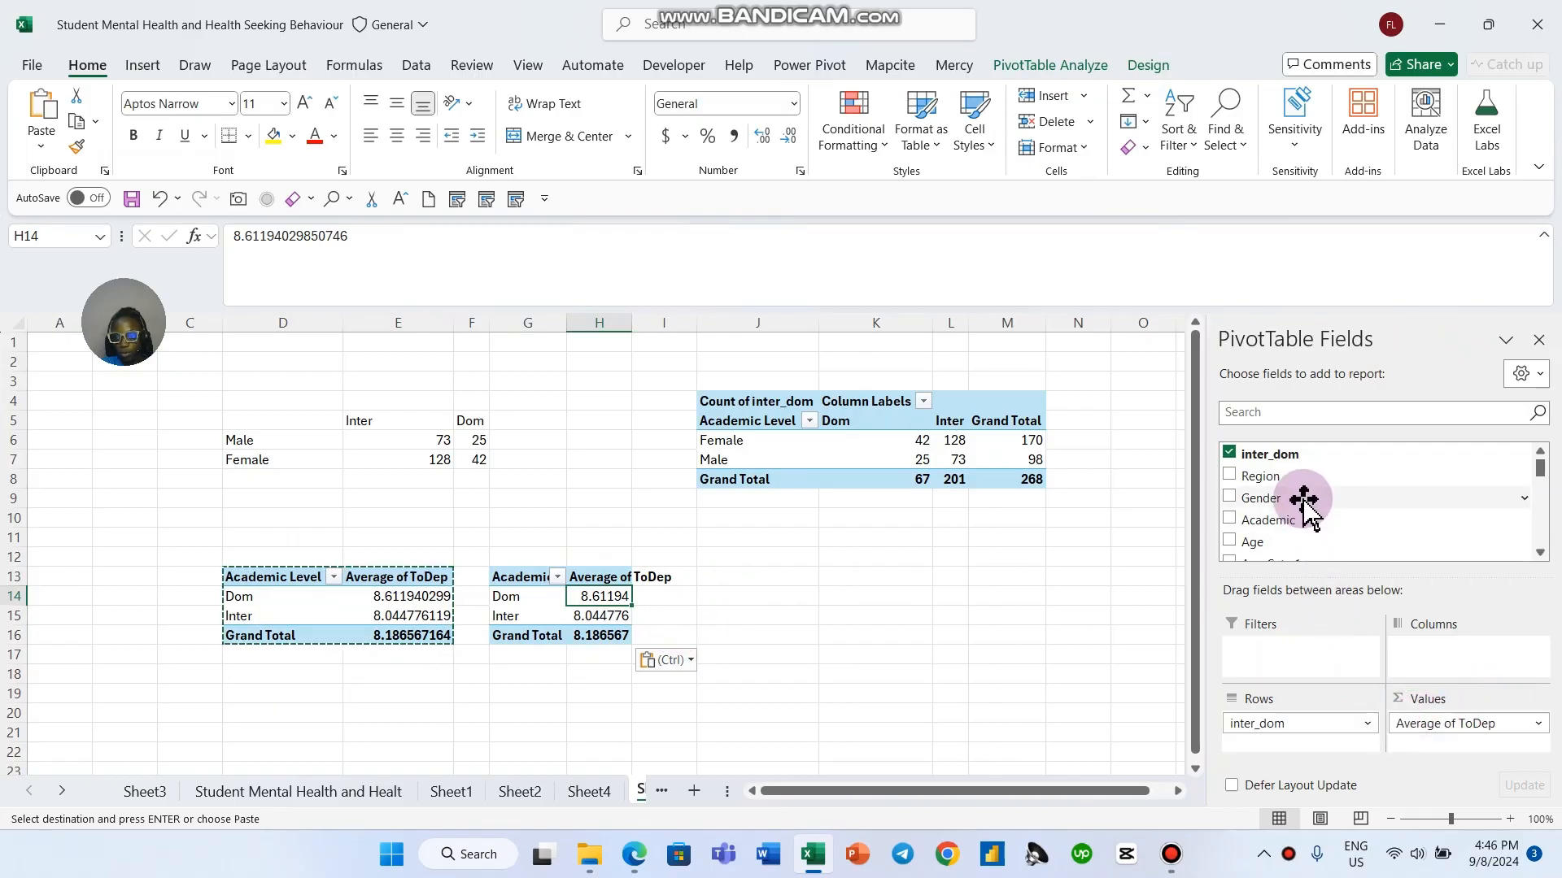
left_click_drag(1304, 500, 1460, 671)
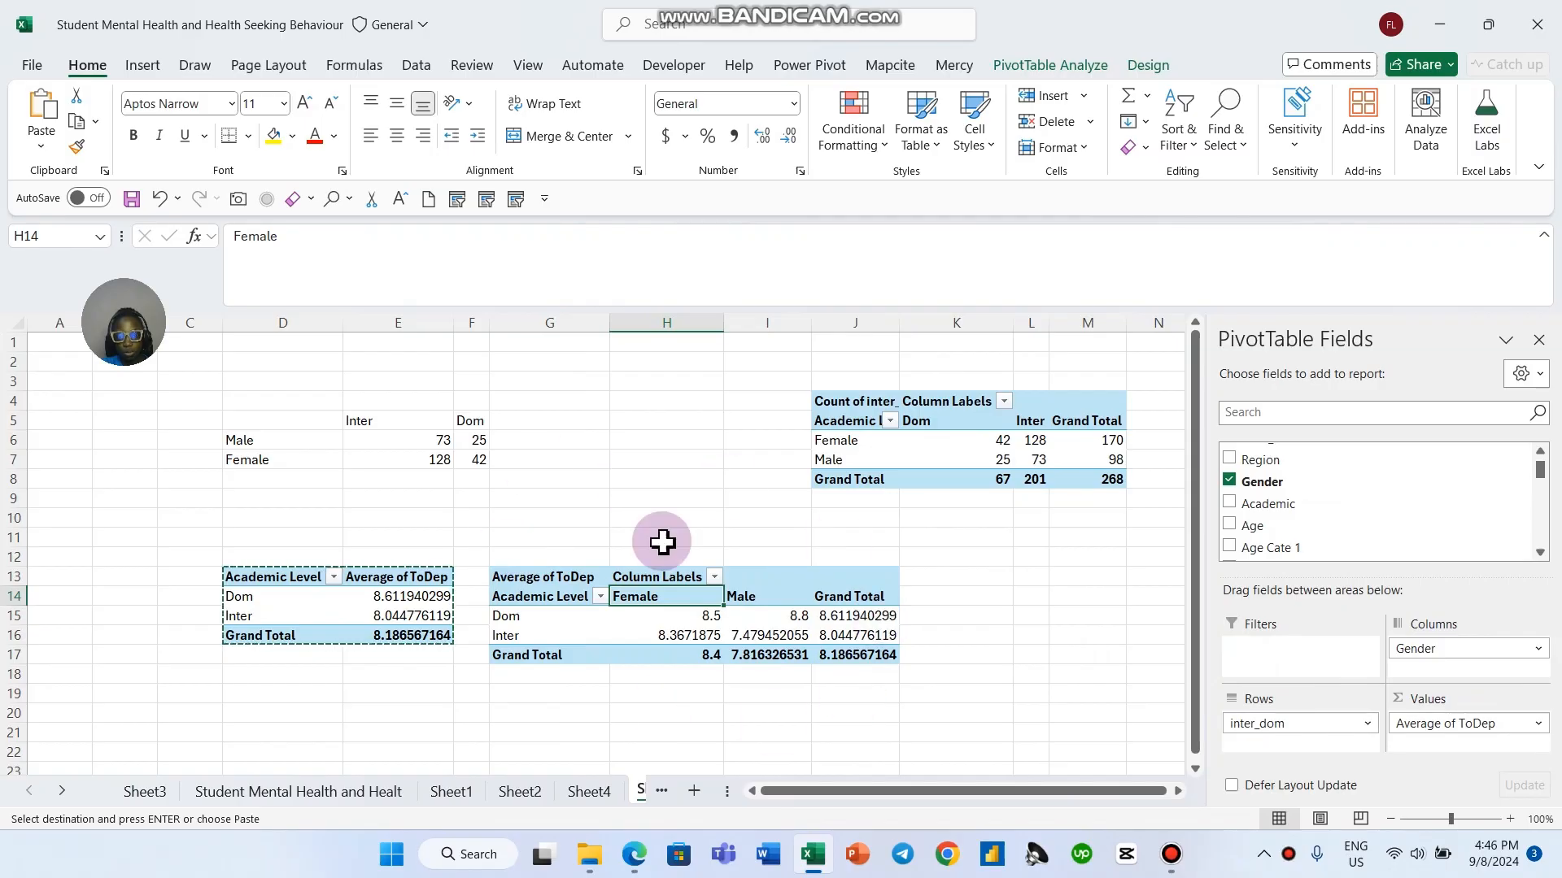
Step: Format the Average of ToDep values in the gender PivotTable as Number with 2 decimal places through the value field settings
right_click(693, 601)
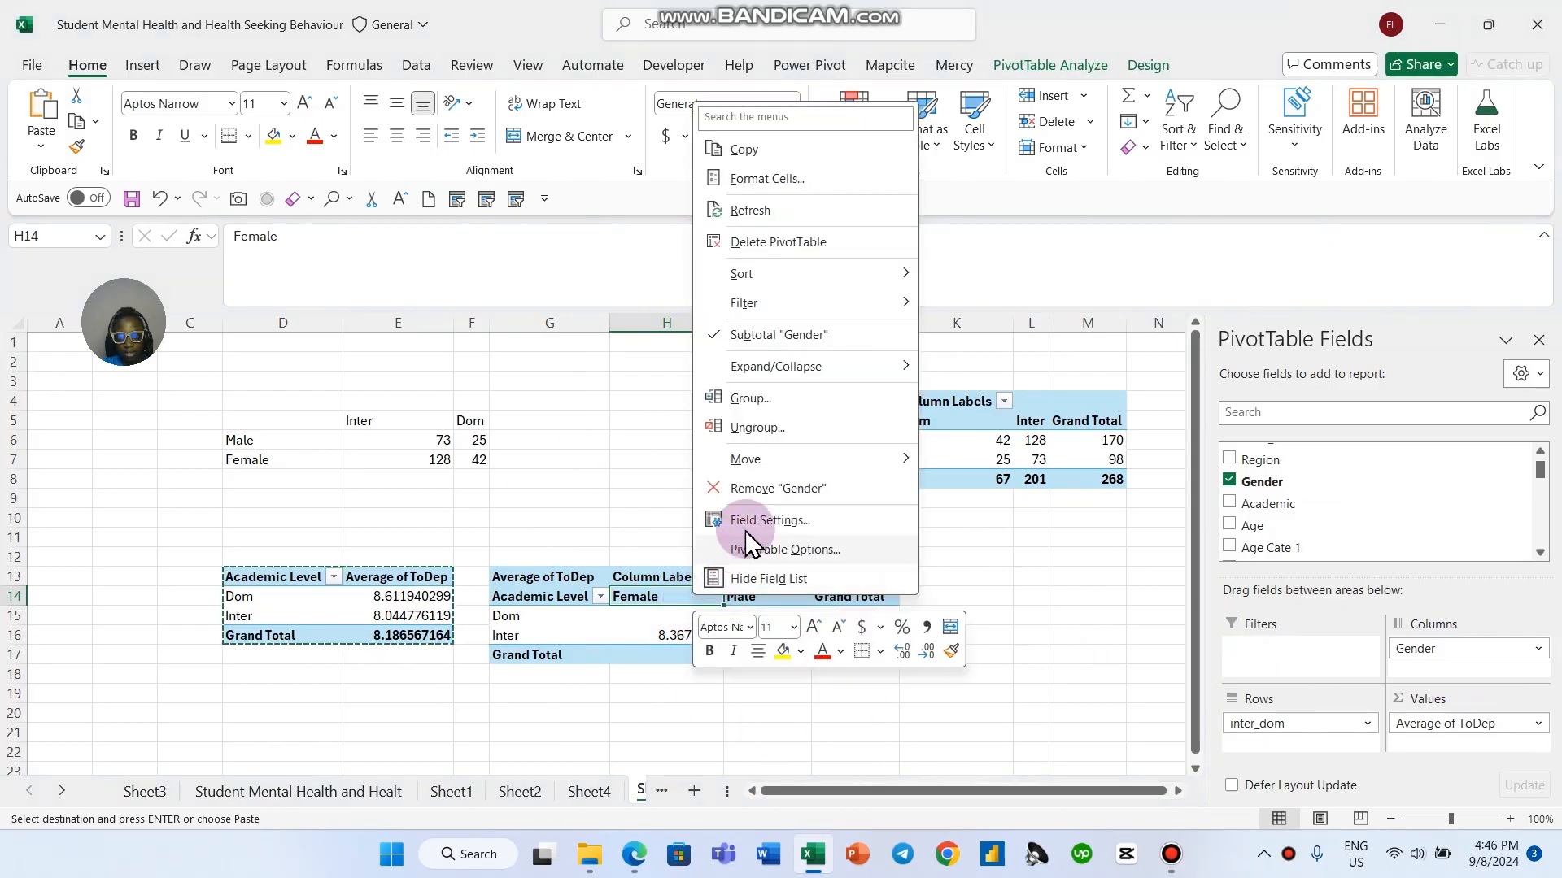
left_click(635, 639)
left_click(690, 628)
right_click(690, 618)
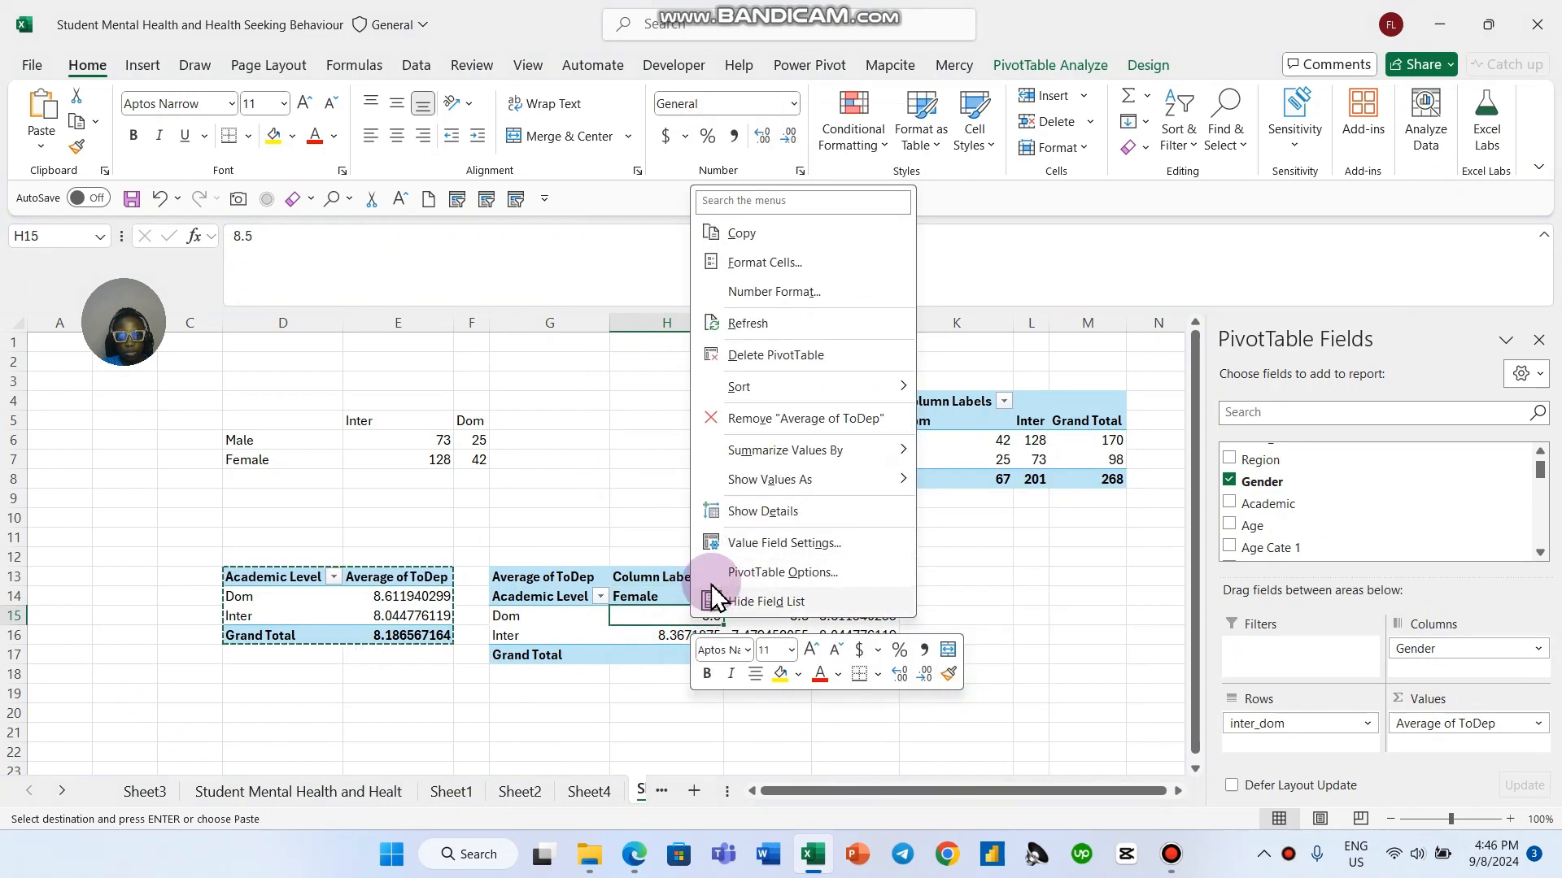
left_click(737, 544)
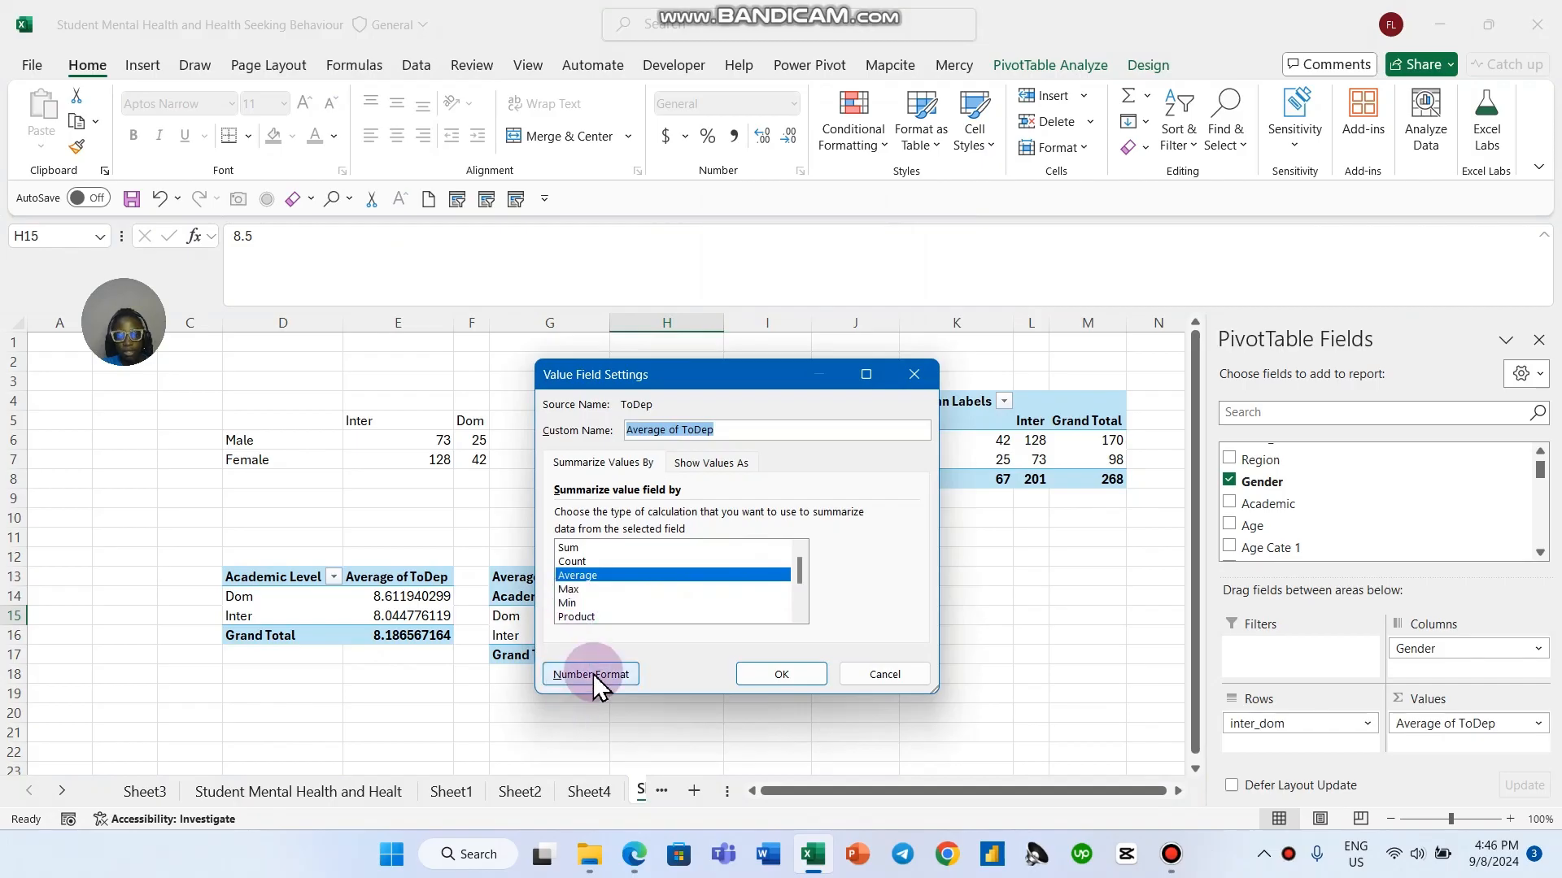
left_click(593, 675)
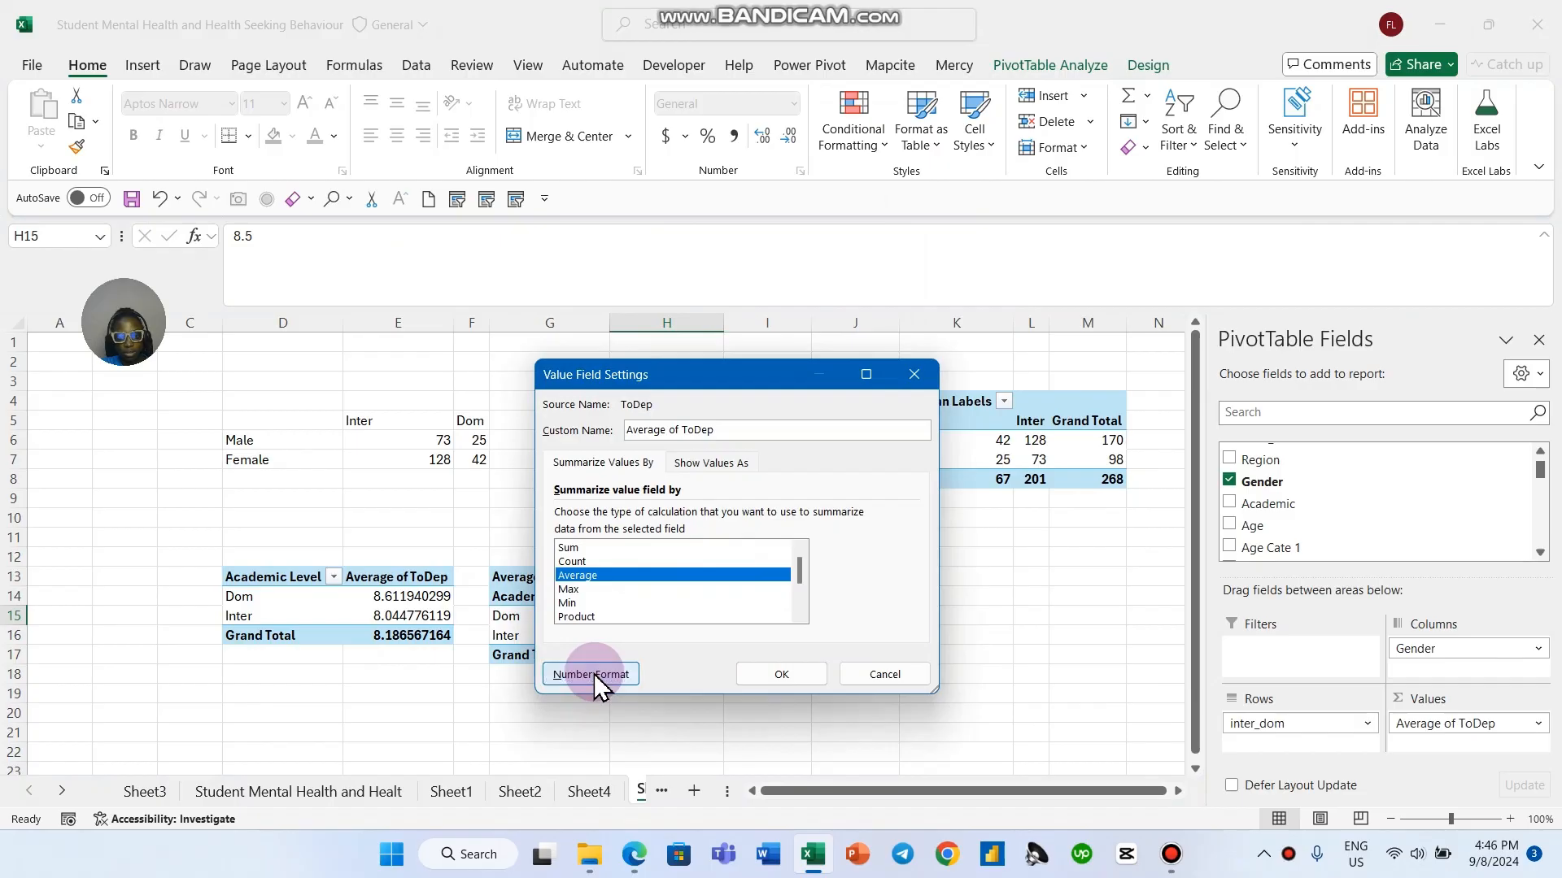
left_click(558, 374)
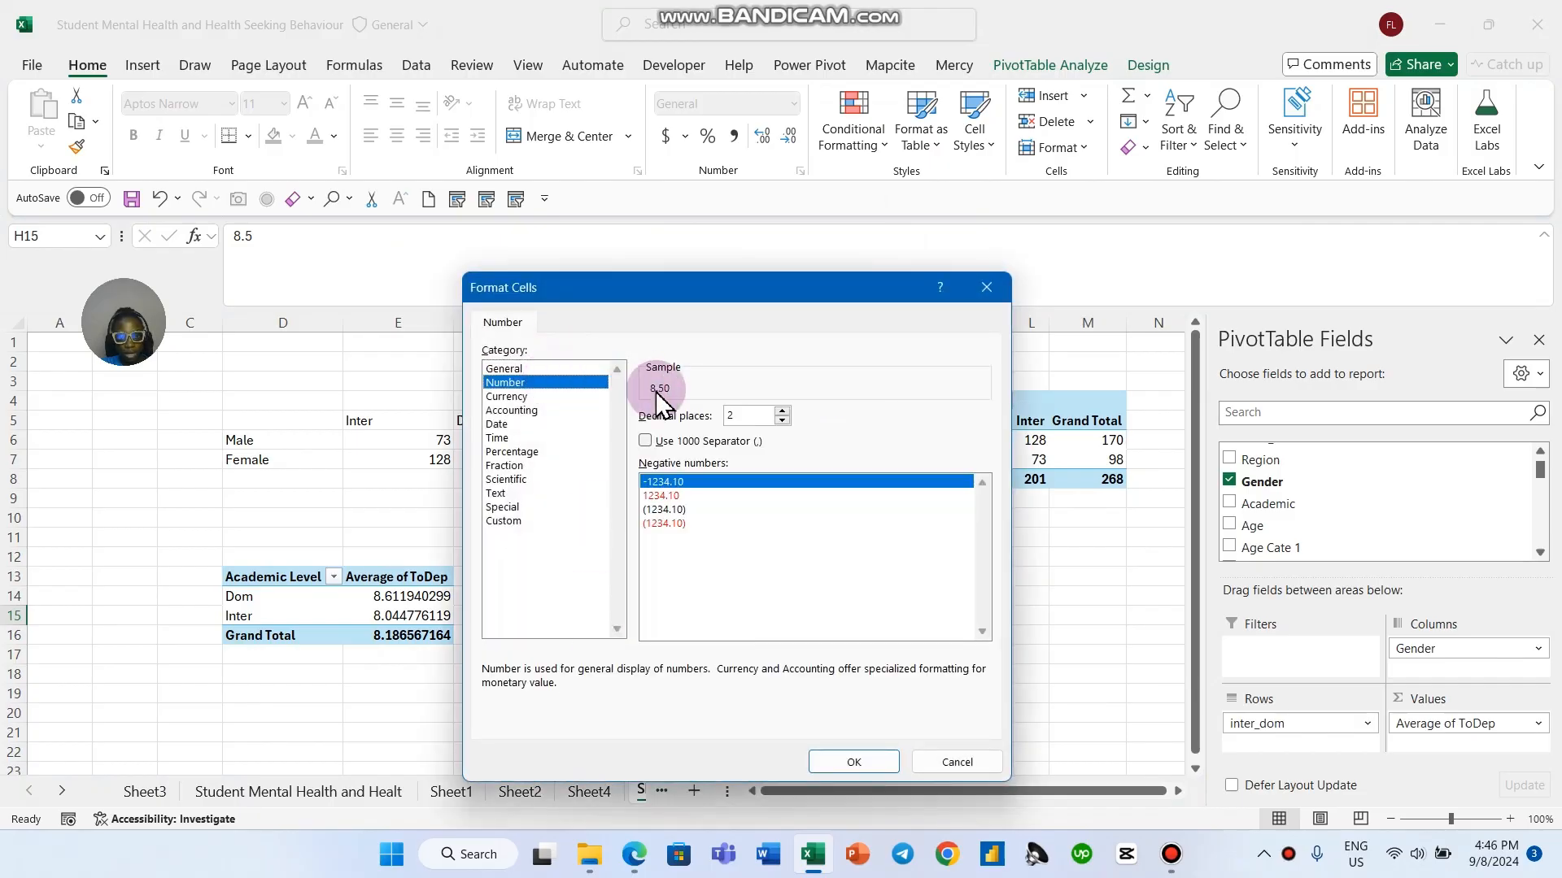
left_click(852, 762)
left_click(805, 677)
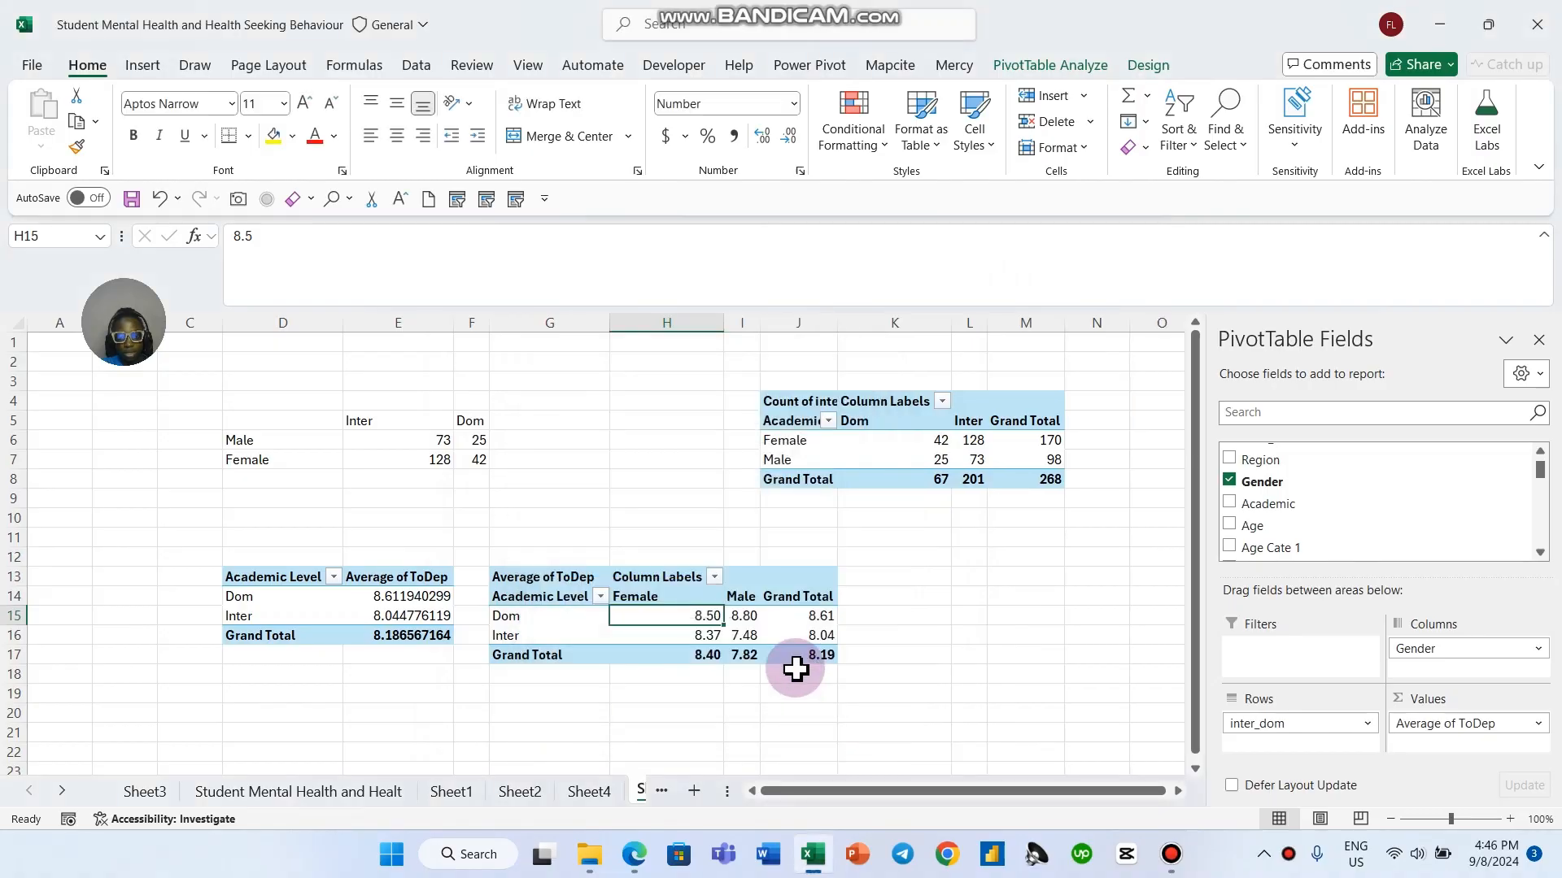
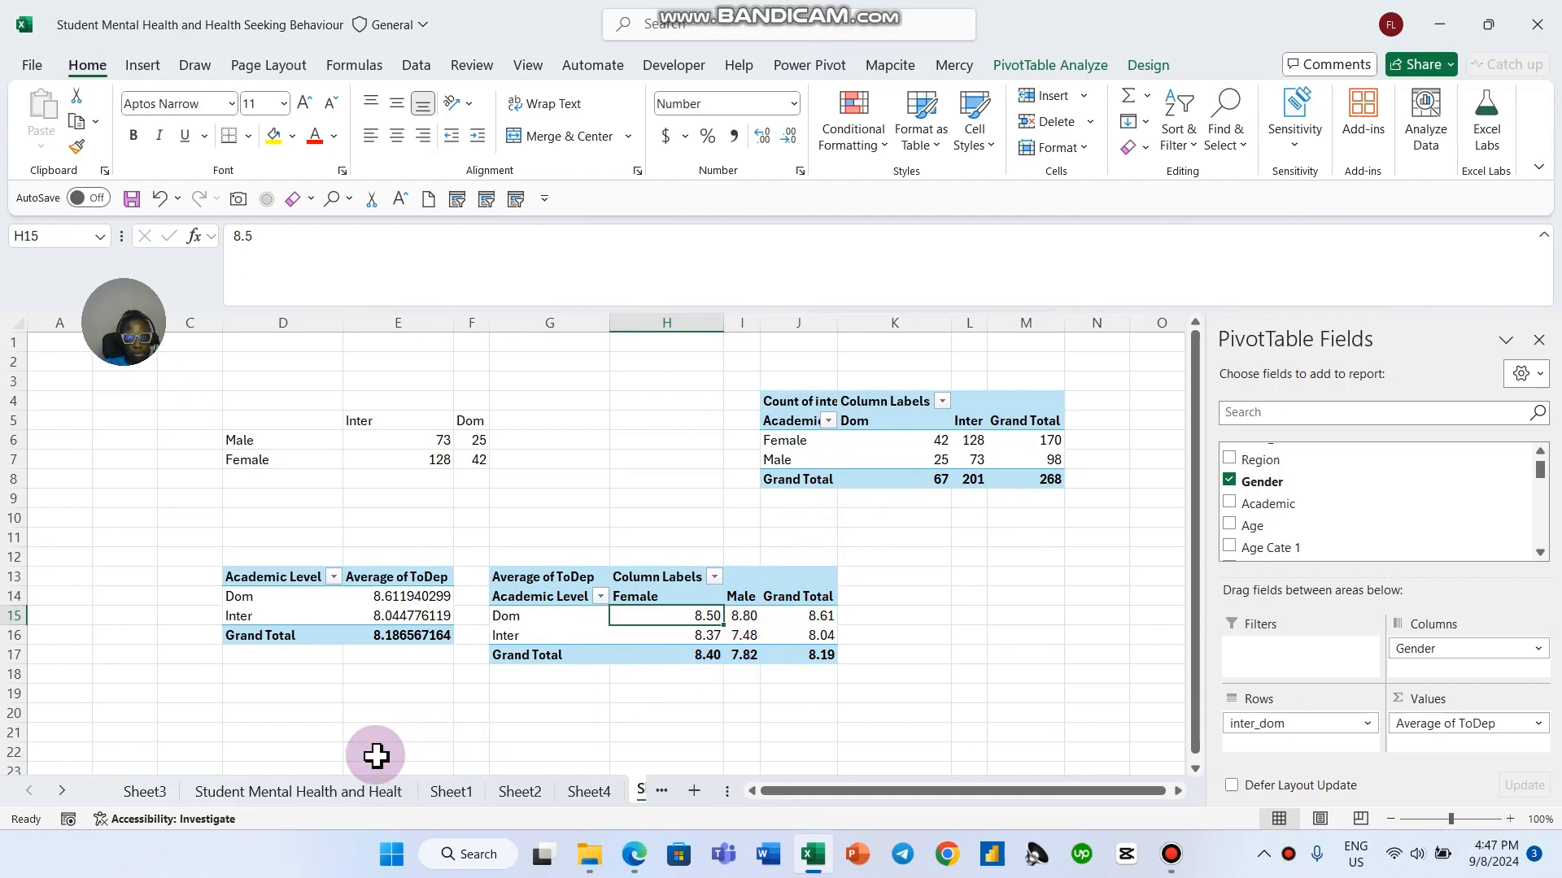
Step: Insert a markers-only scatter chart of the ToDep (R1:R269) and ToSC (T1:T269) columns on the Student Mental Health data sheet
left_click(341, 793)
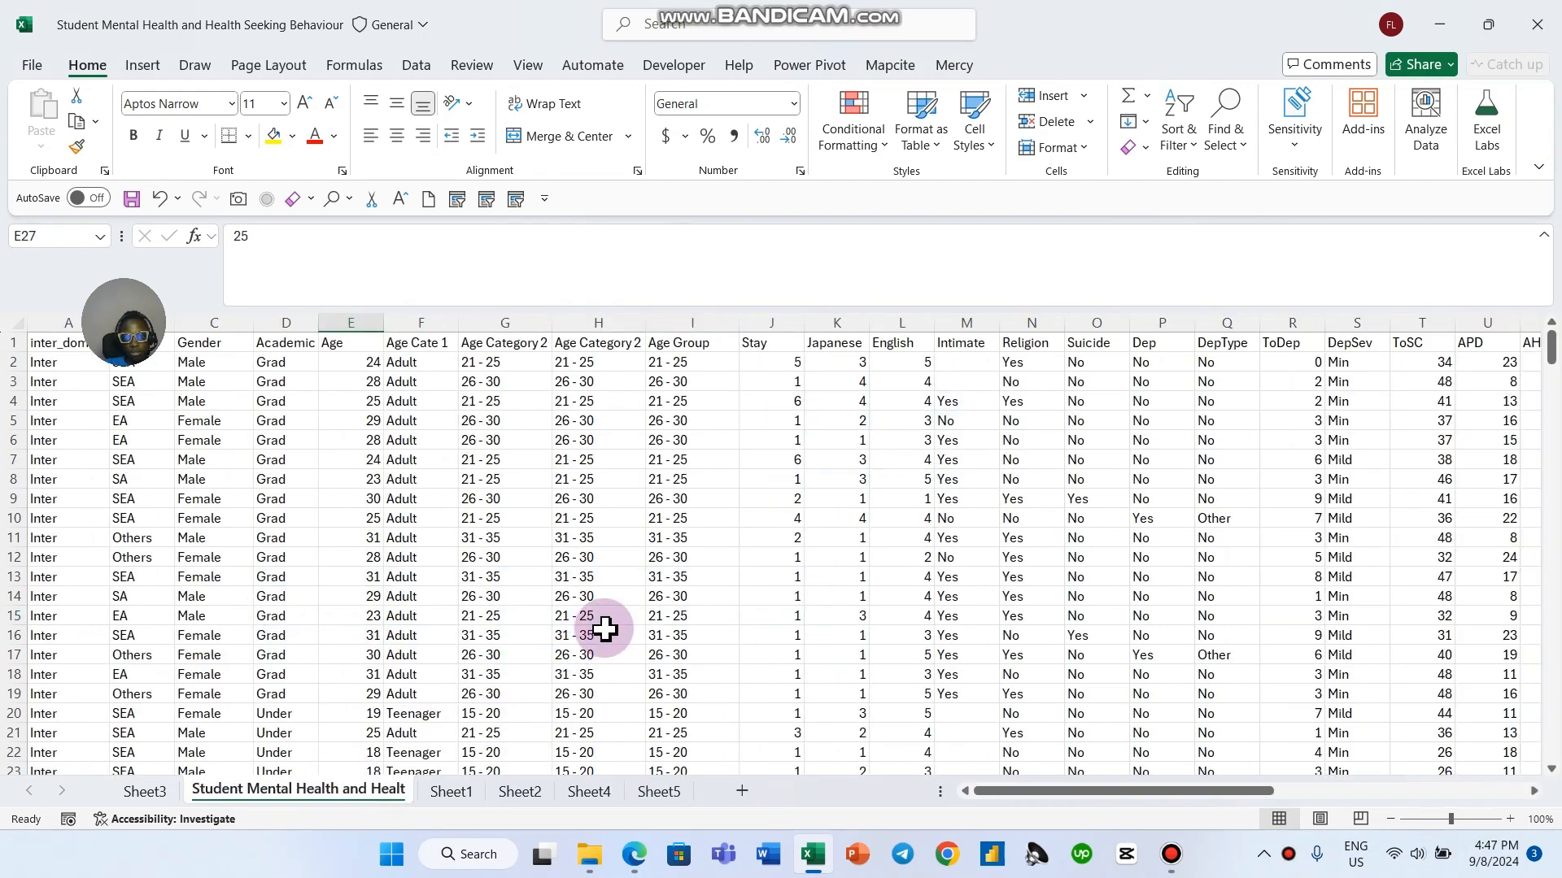
left_click_drag(1030, 794, 1071, 802)
left_click(1220, 319)
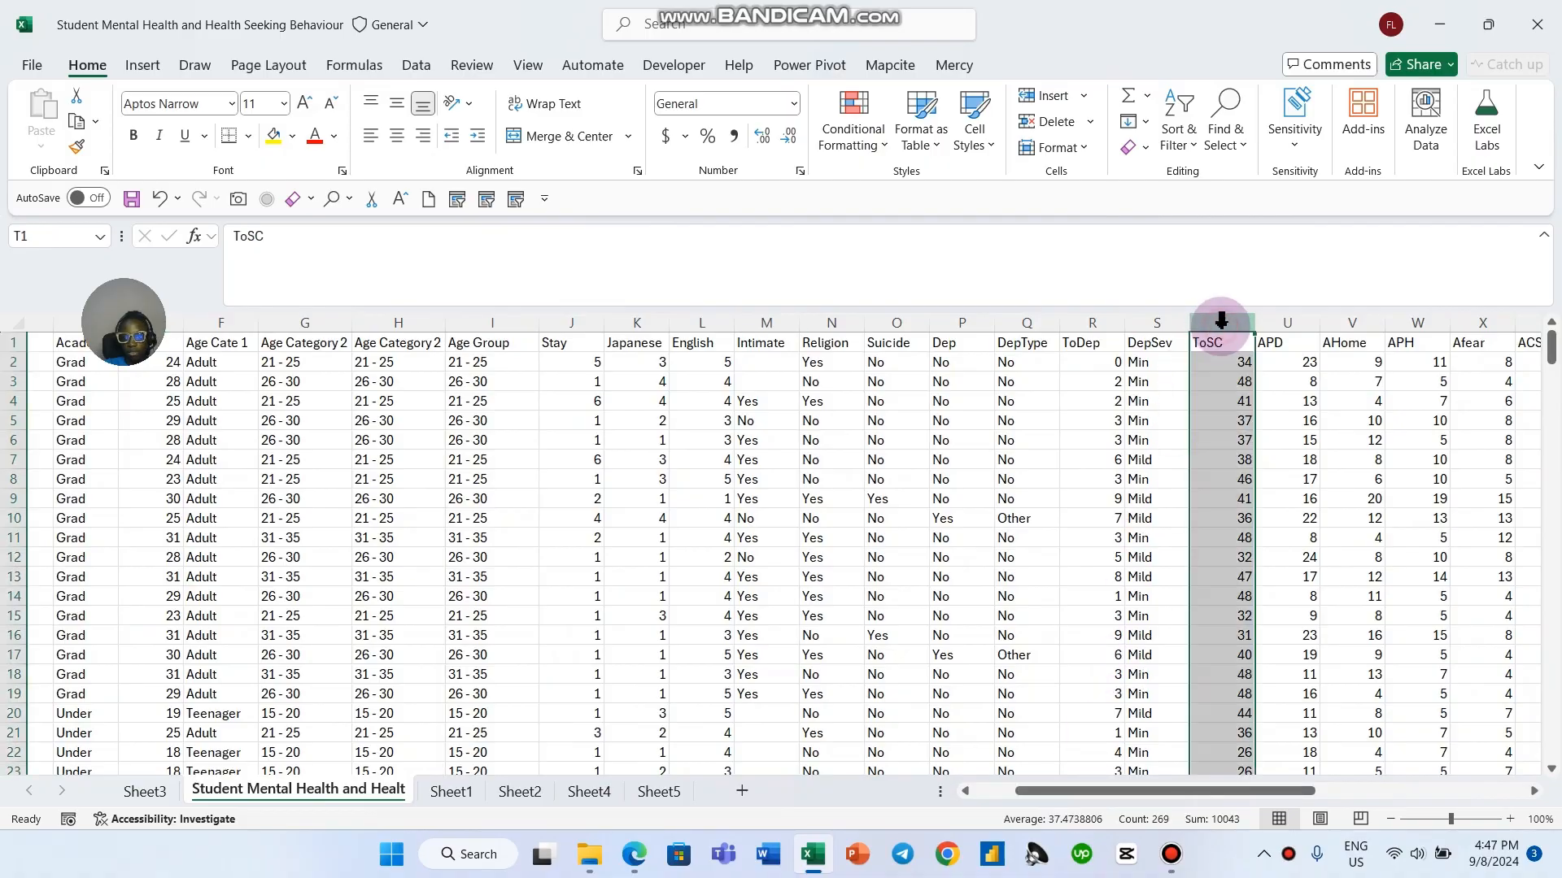
left_click(1086, 319)
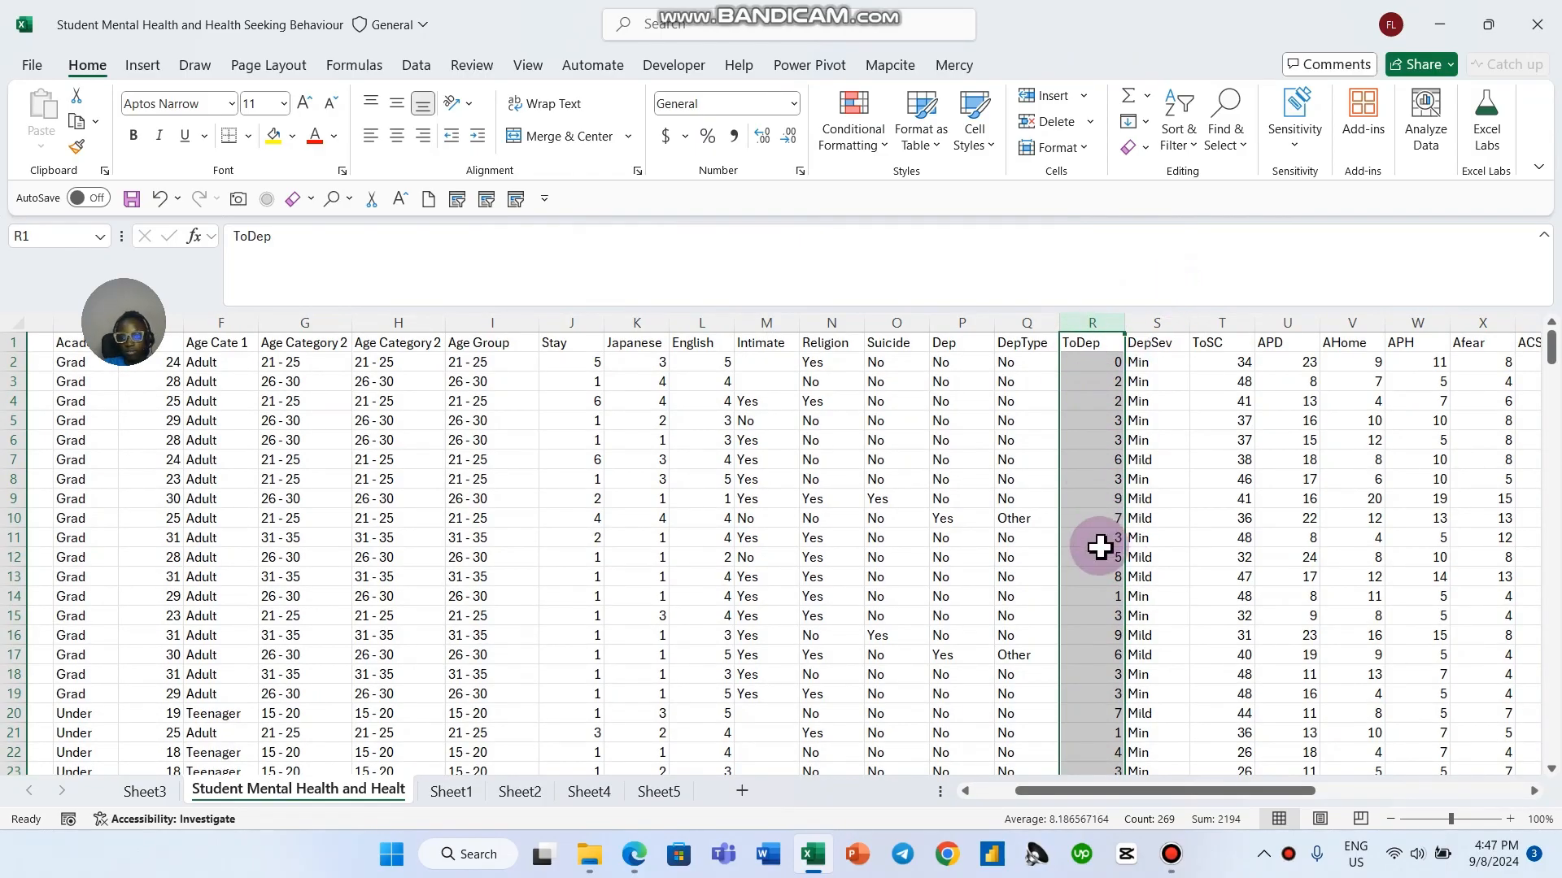
left_click(1115, 348)
key("ctrl+shift+Down")
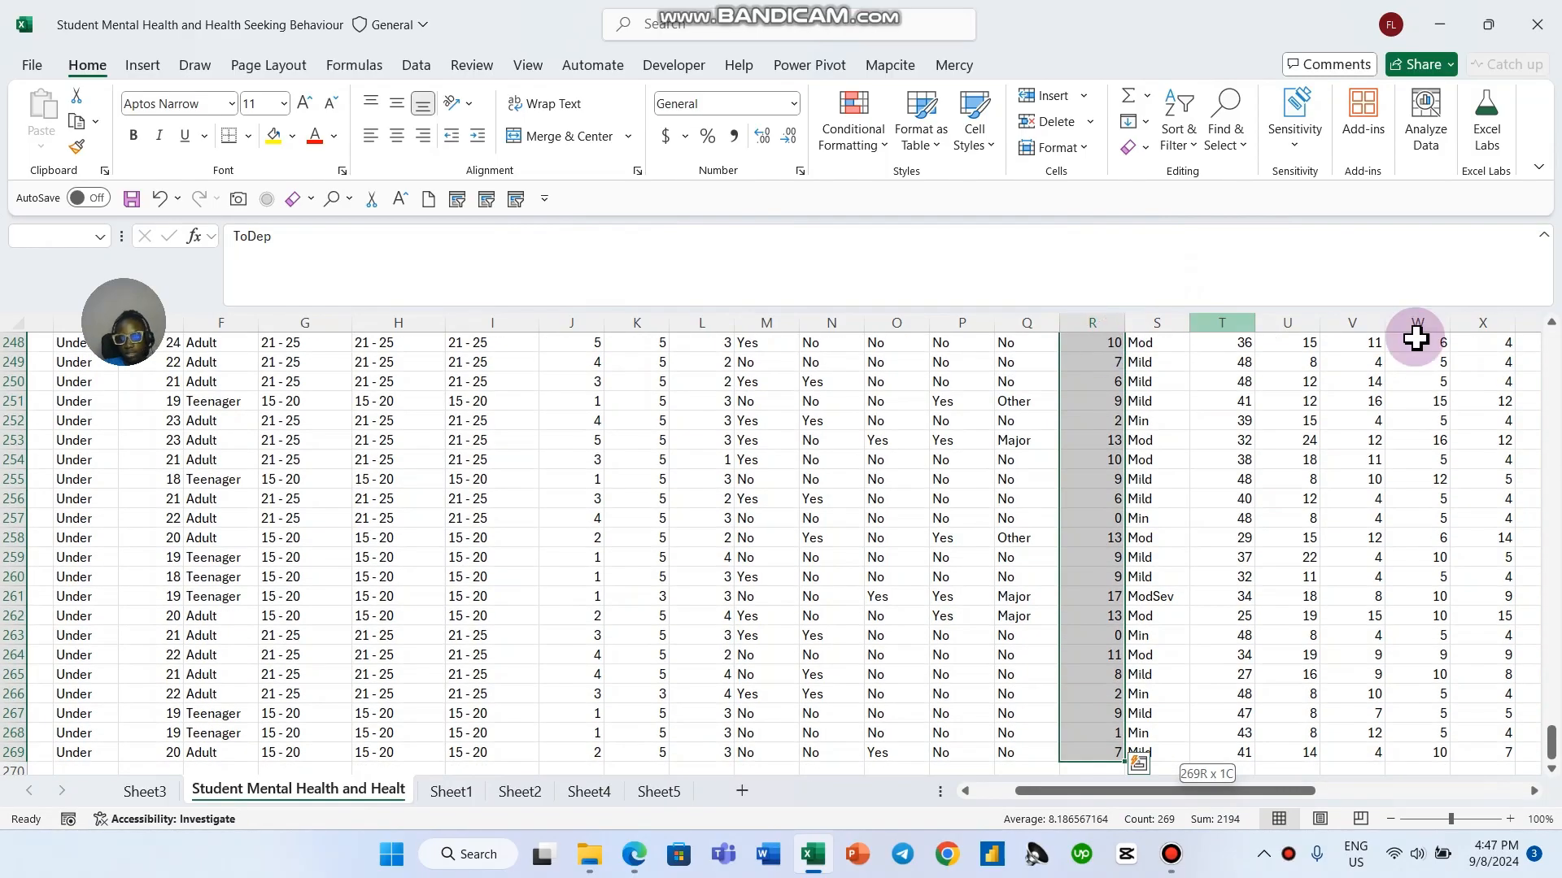
left_click_drag(1551, 744, 1551, 350)
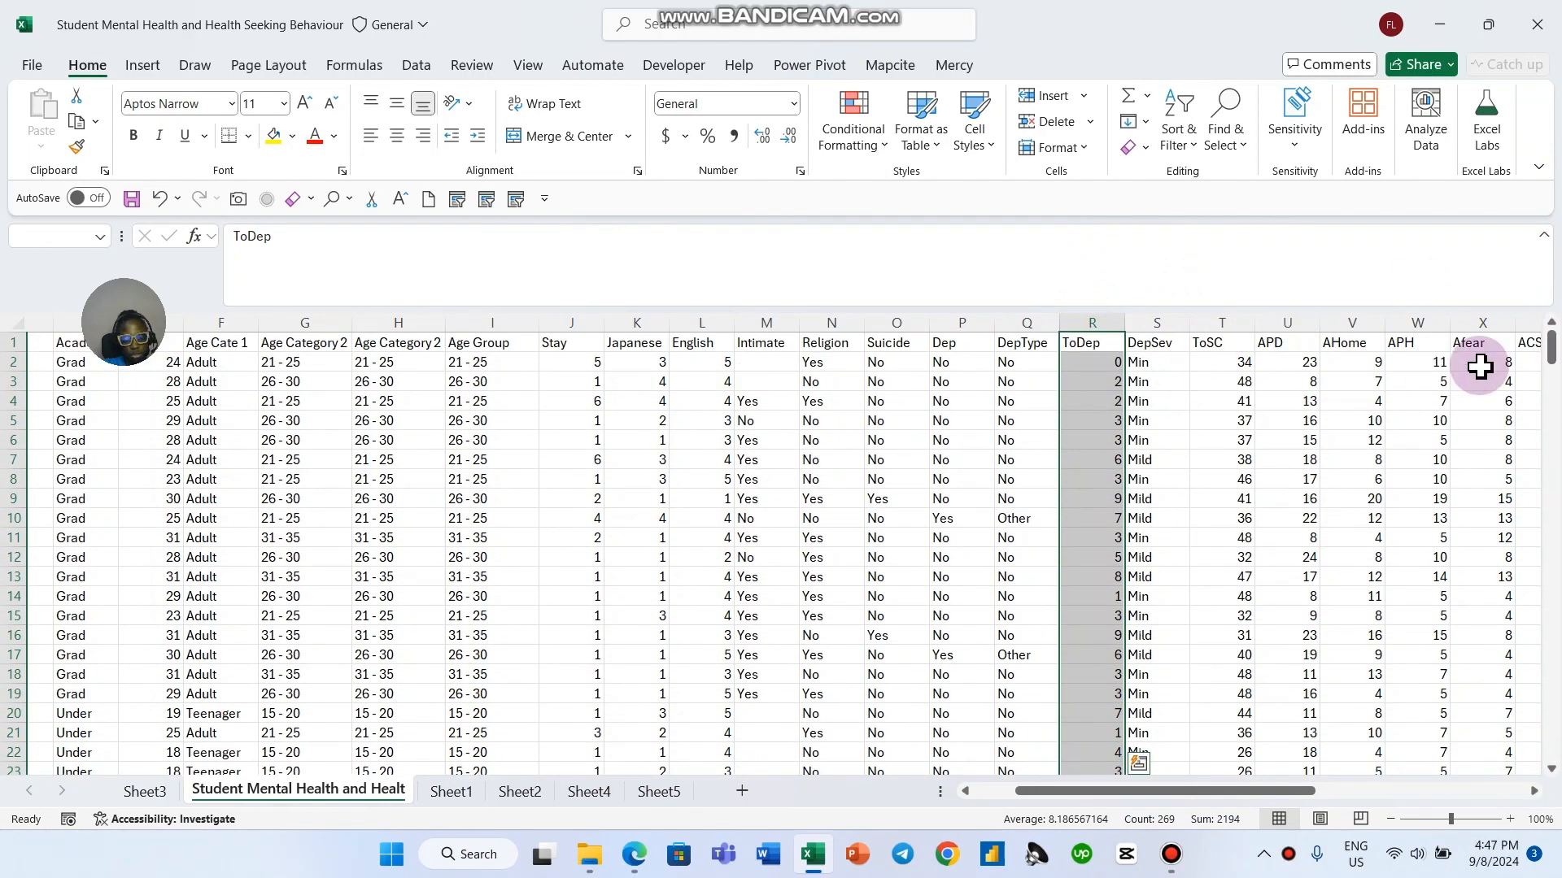
left_click_drag(1231, 342, 1236, 732)
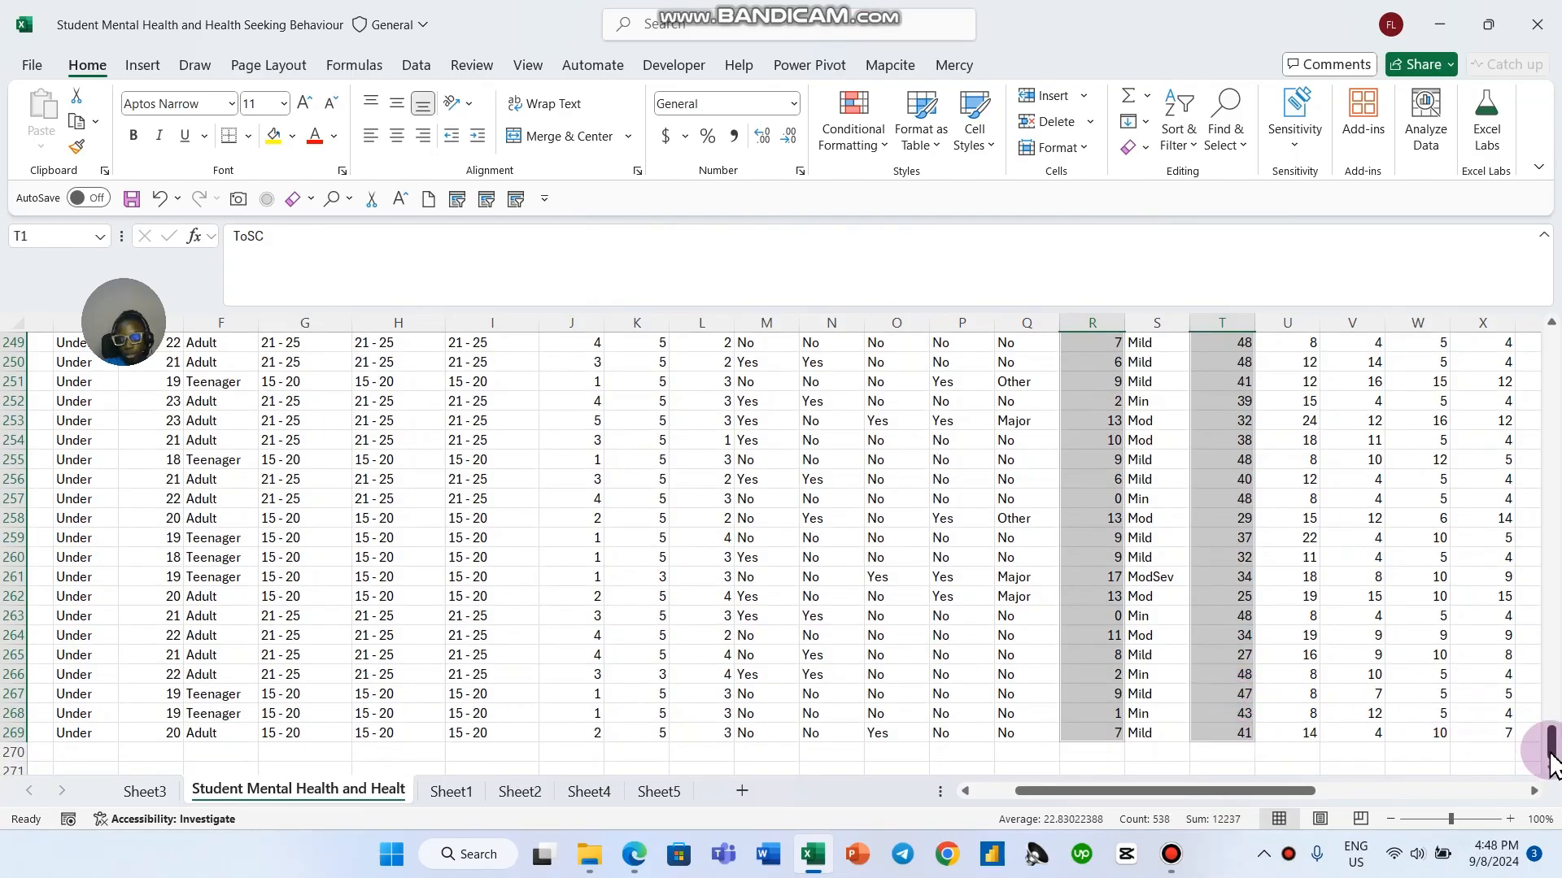
left_click_drag(1551, 757, 1549, 346)
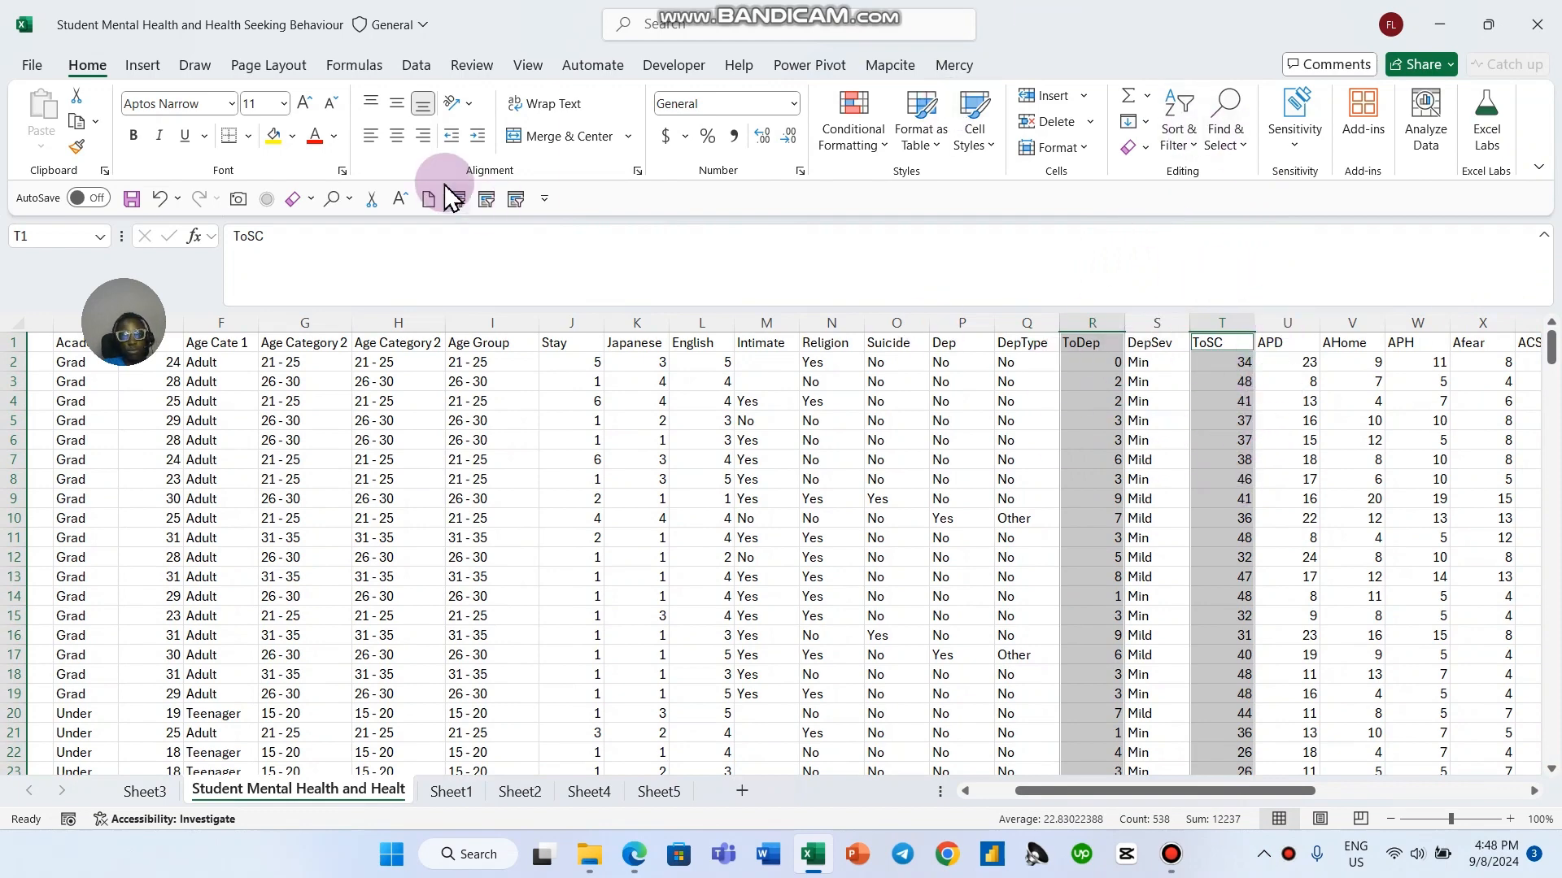
left_click(142, 67)
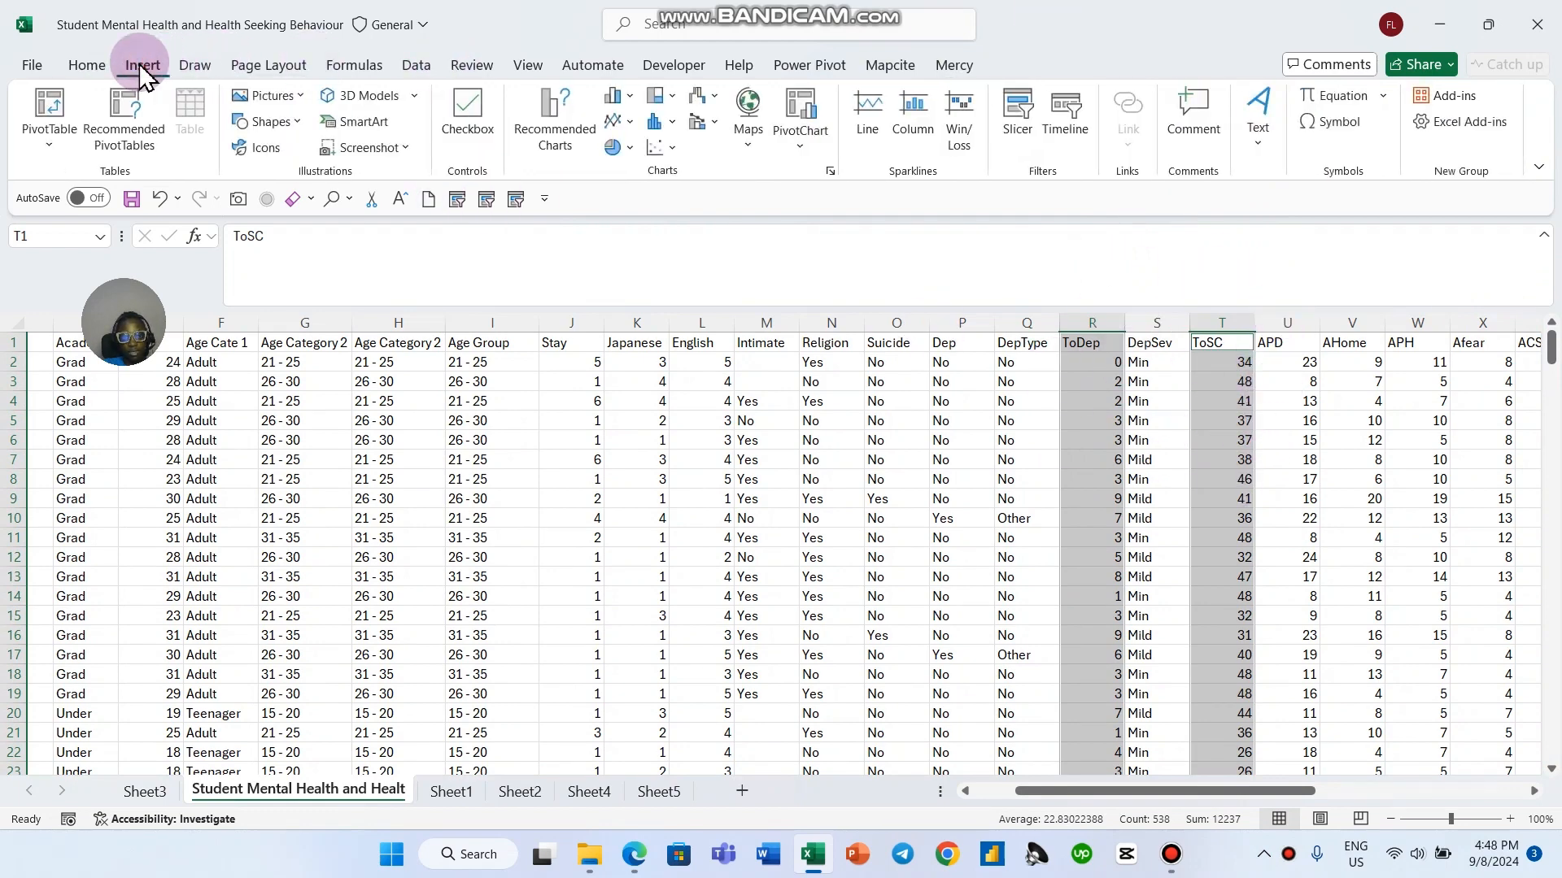
left_click(663, 154)
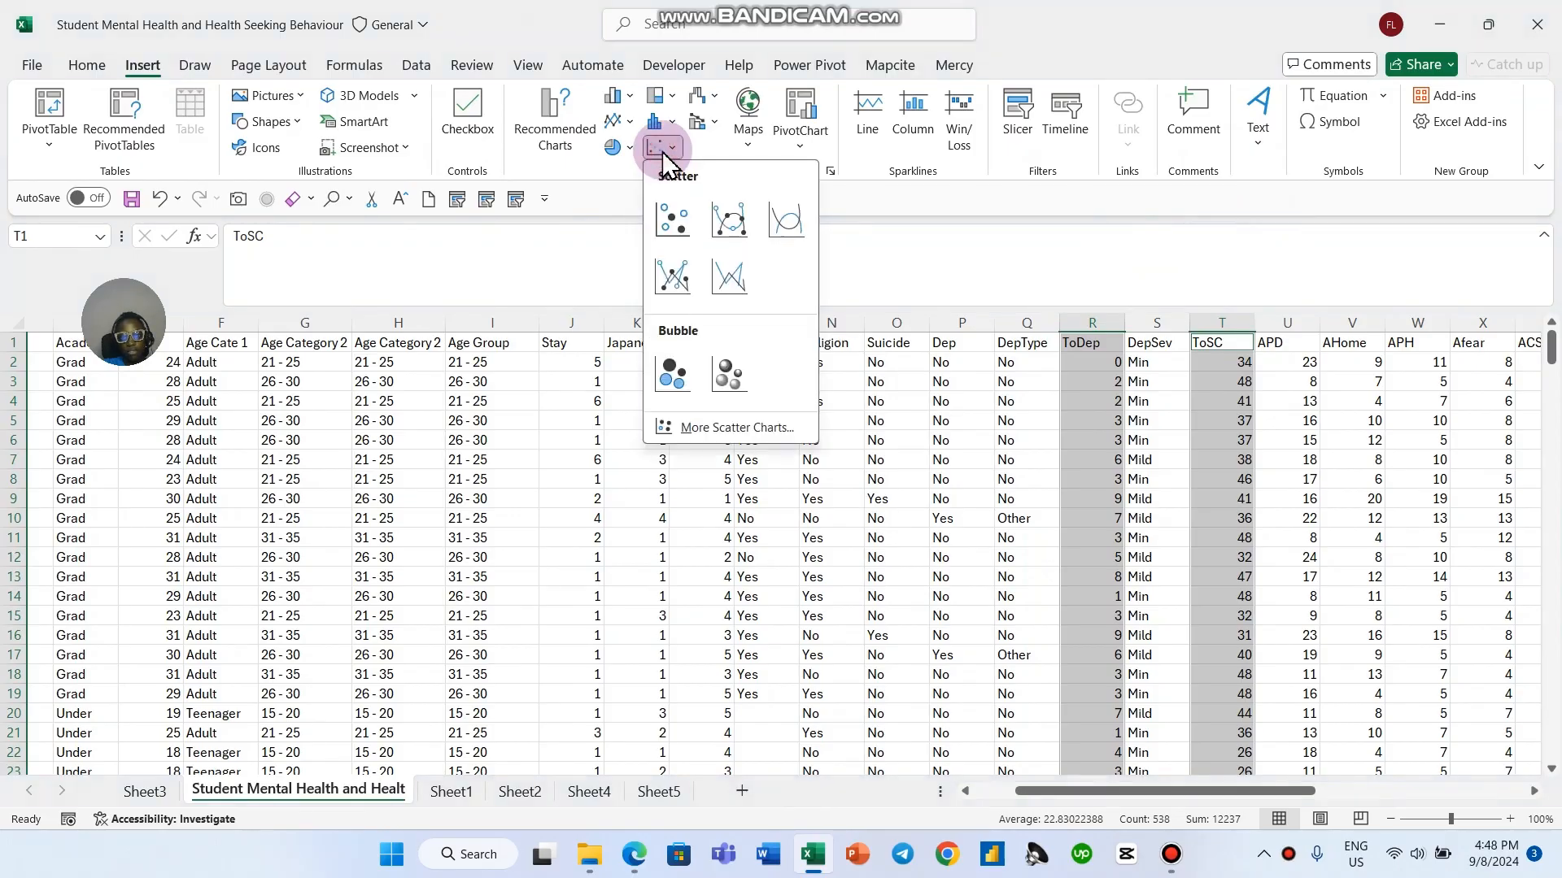
left_click(671, 219)
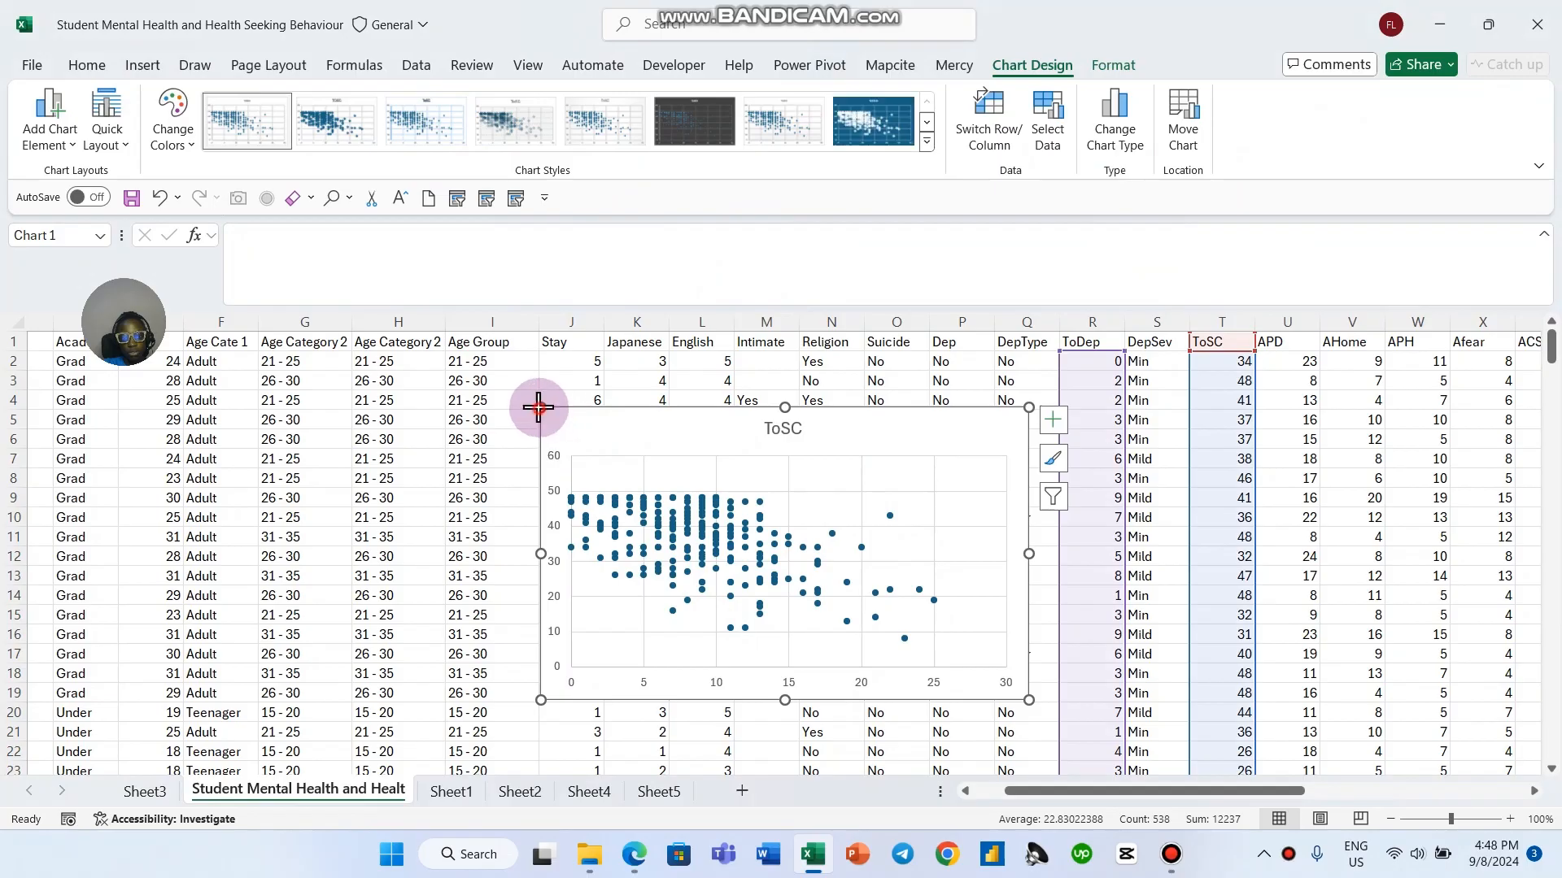
Step: Move the ToSC scatter chart from the data sheet to cell C3 of a new worksheet and enlarge it to about row 22
left_click_drag(541, 407, 514, 357)
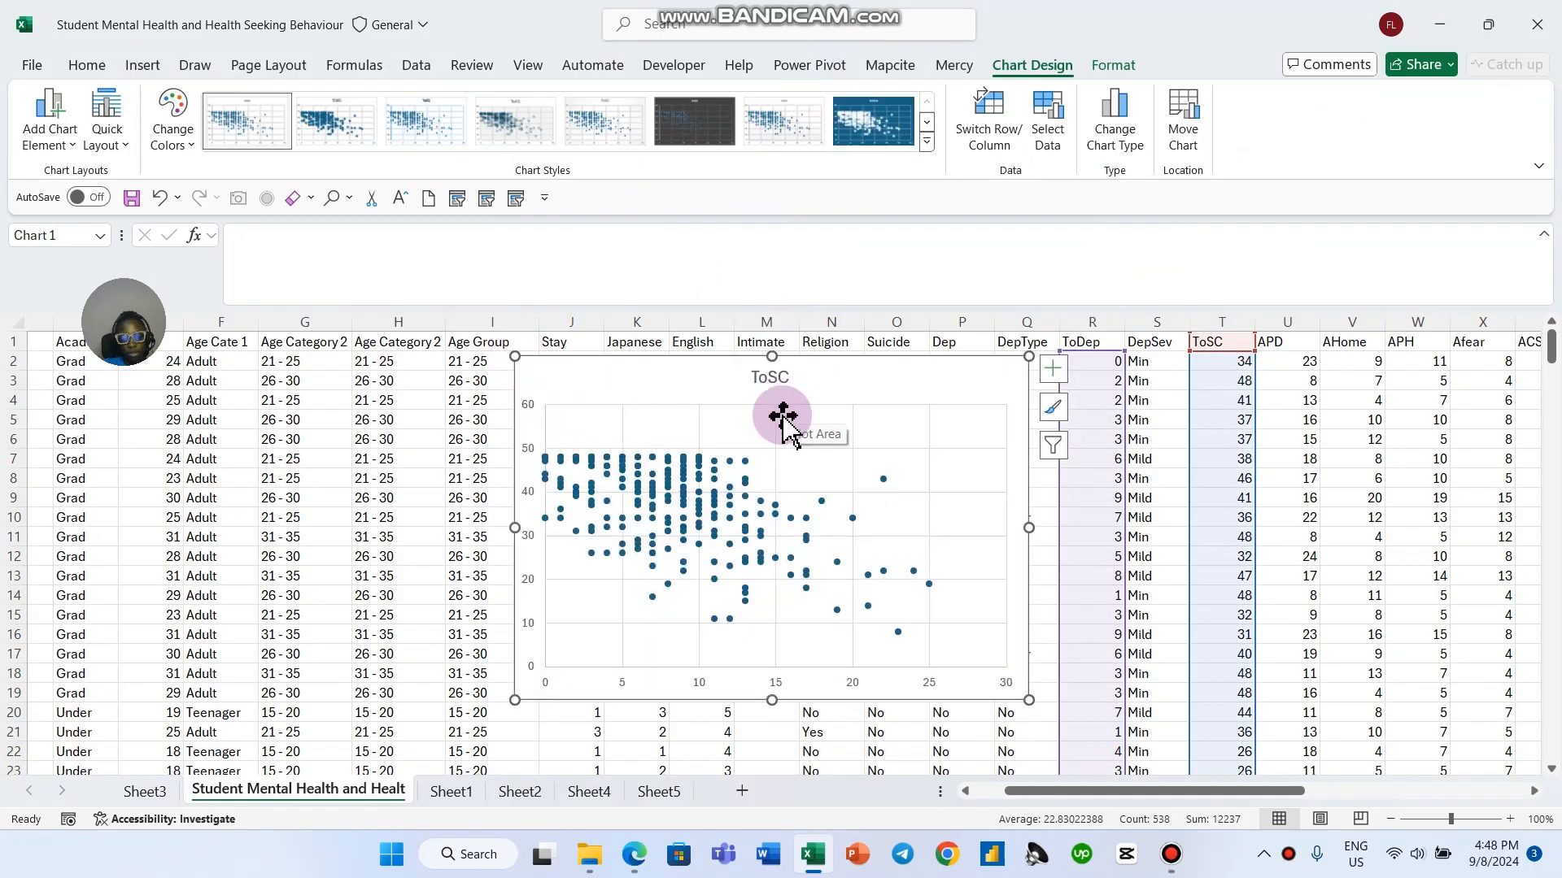
key("Delete")
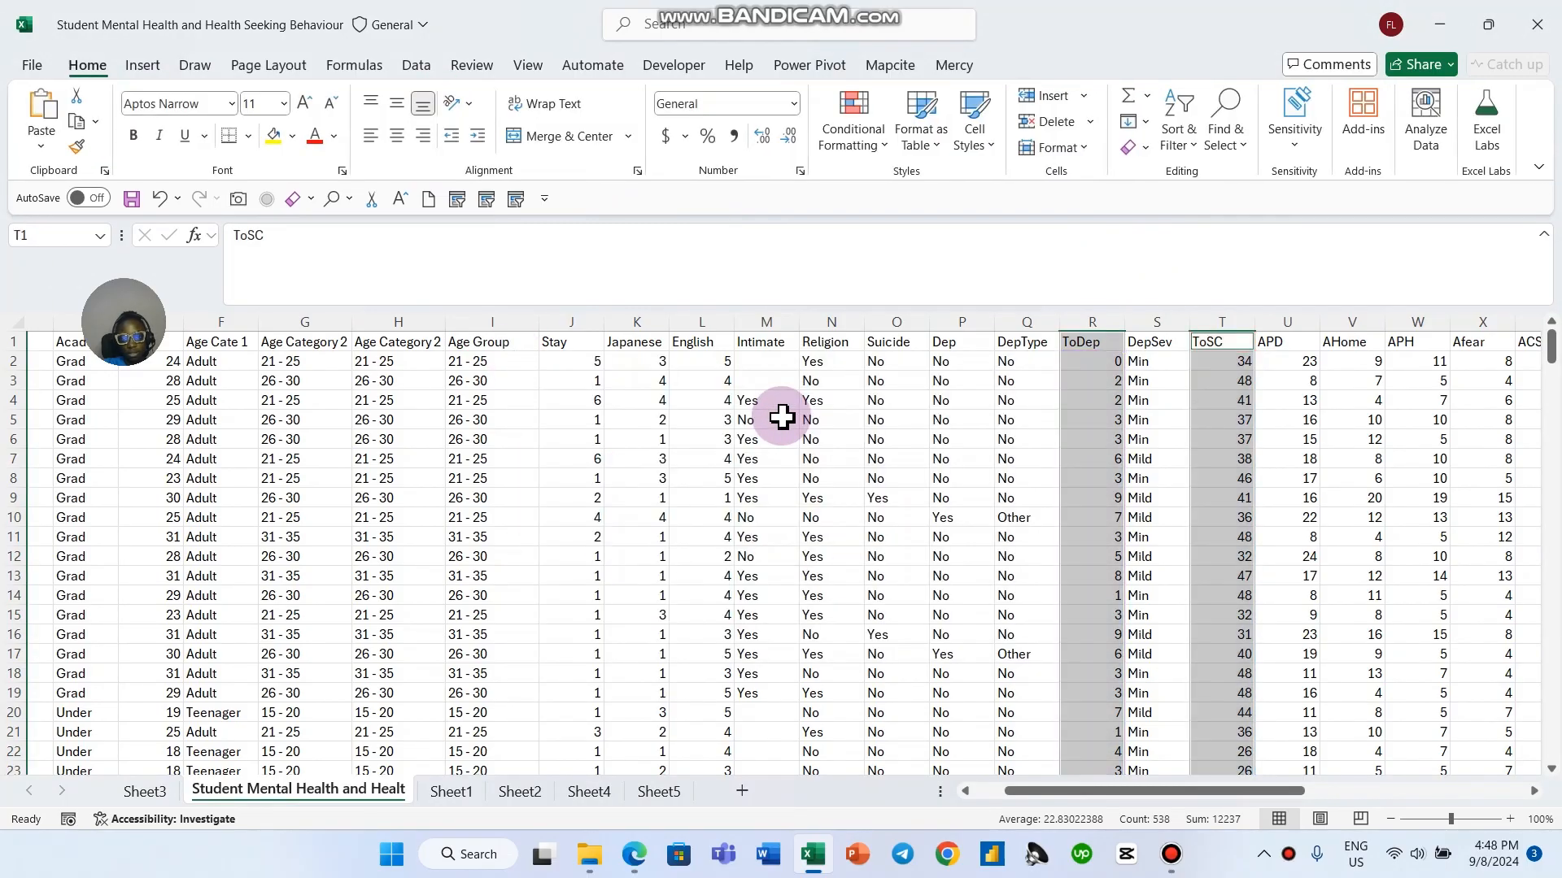
left_click(659, 793)
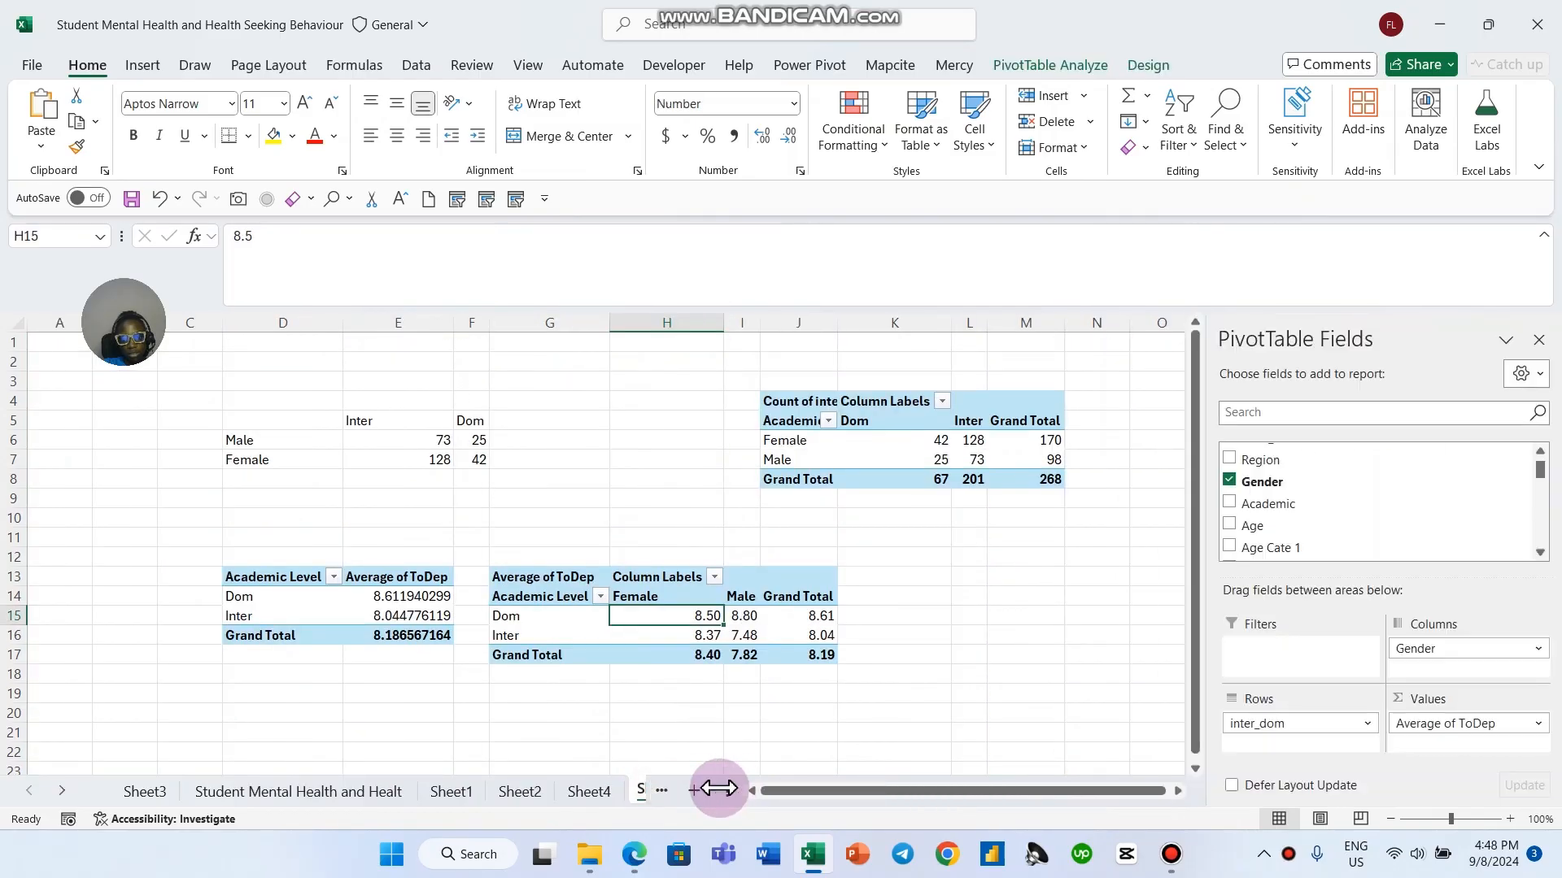
left_click(694, 793)
left_click(186, 384)
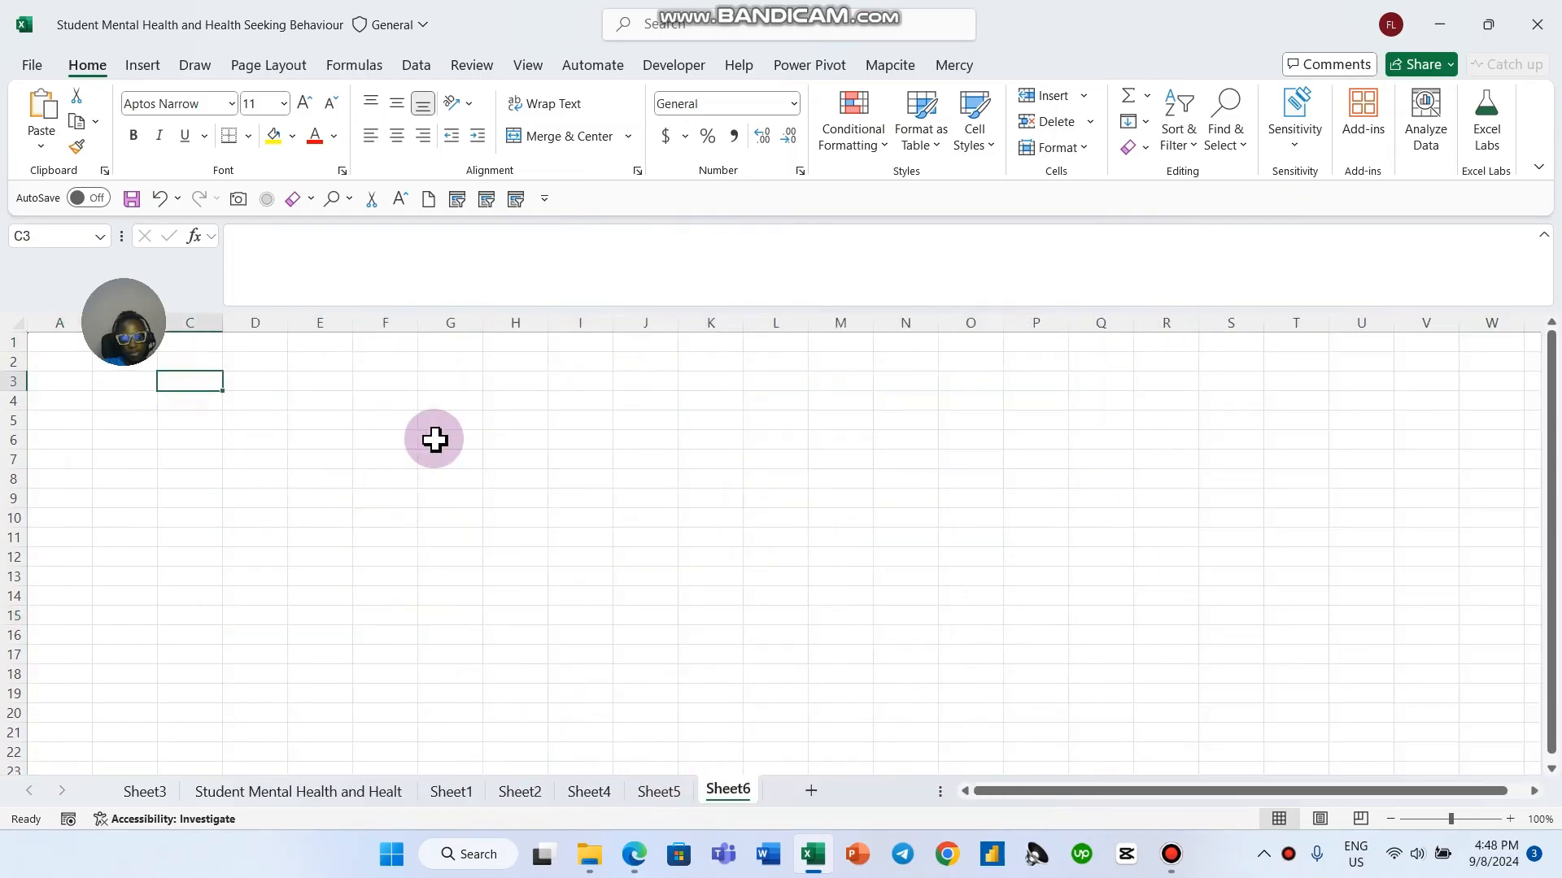
key("ctrl+v")
left_click_drag(672, 717, 751, 764)
left_click_drag(401, 401, 403, 392)
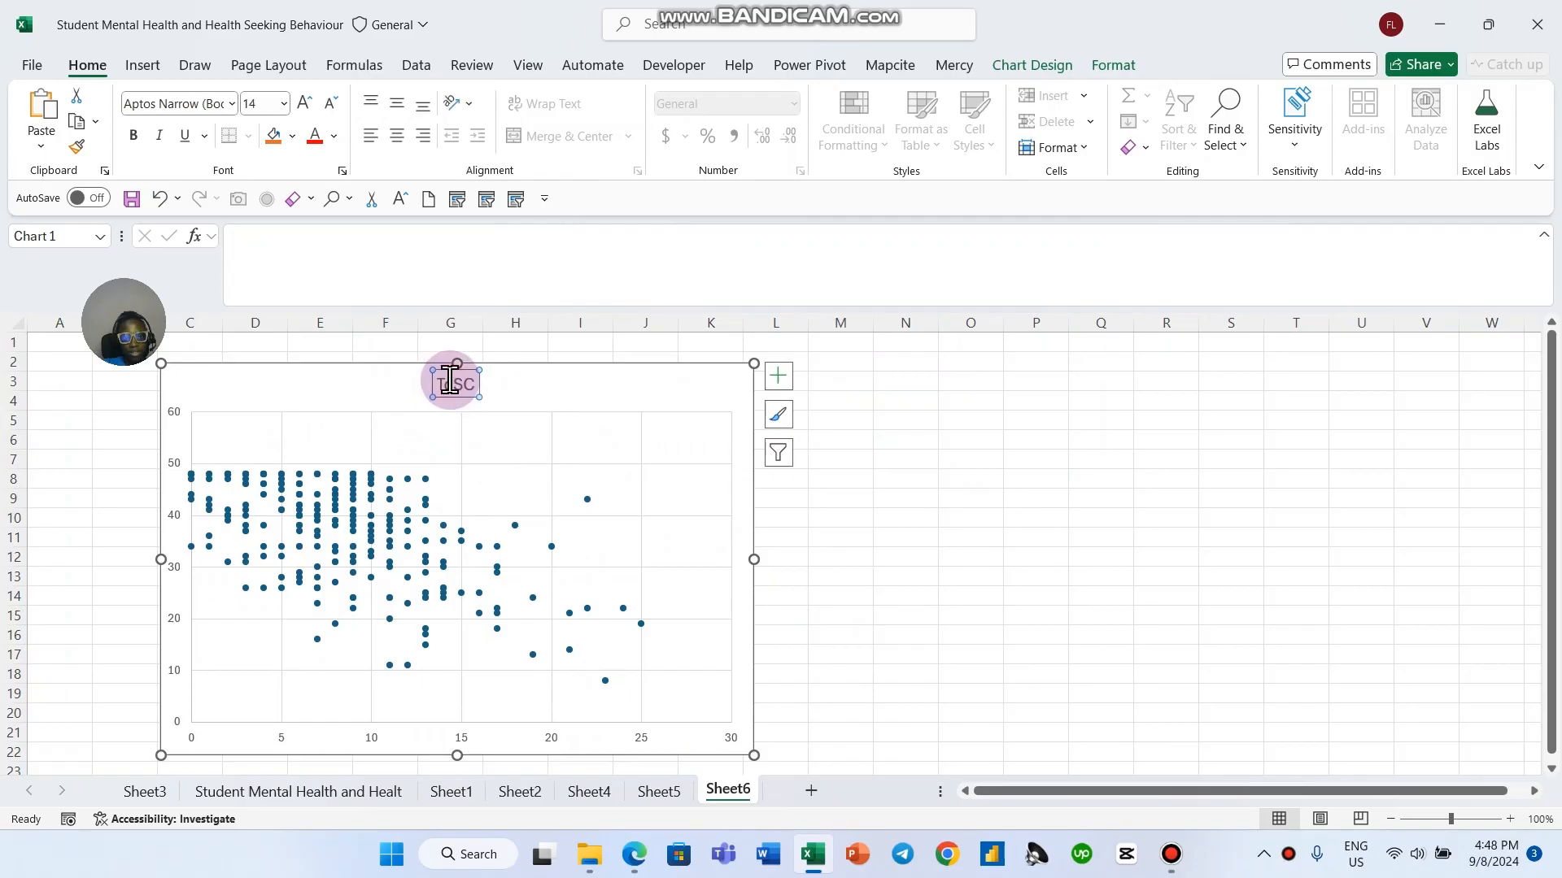
double_click(449, 380)
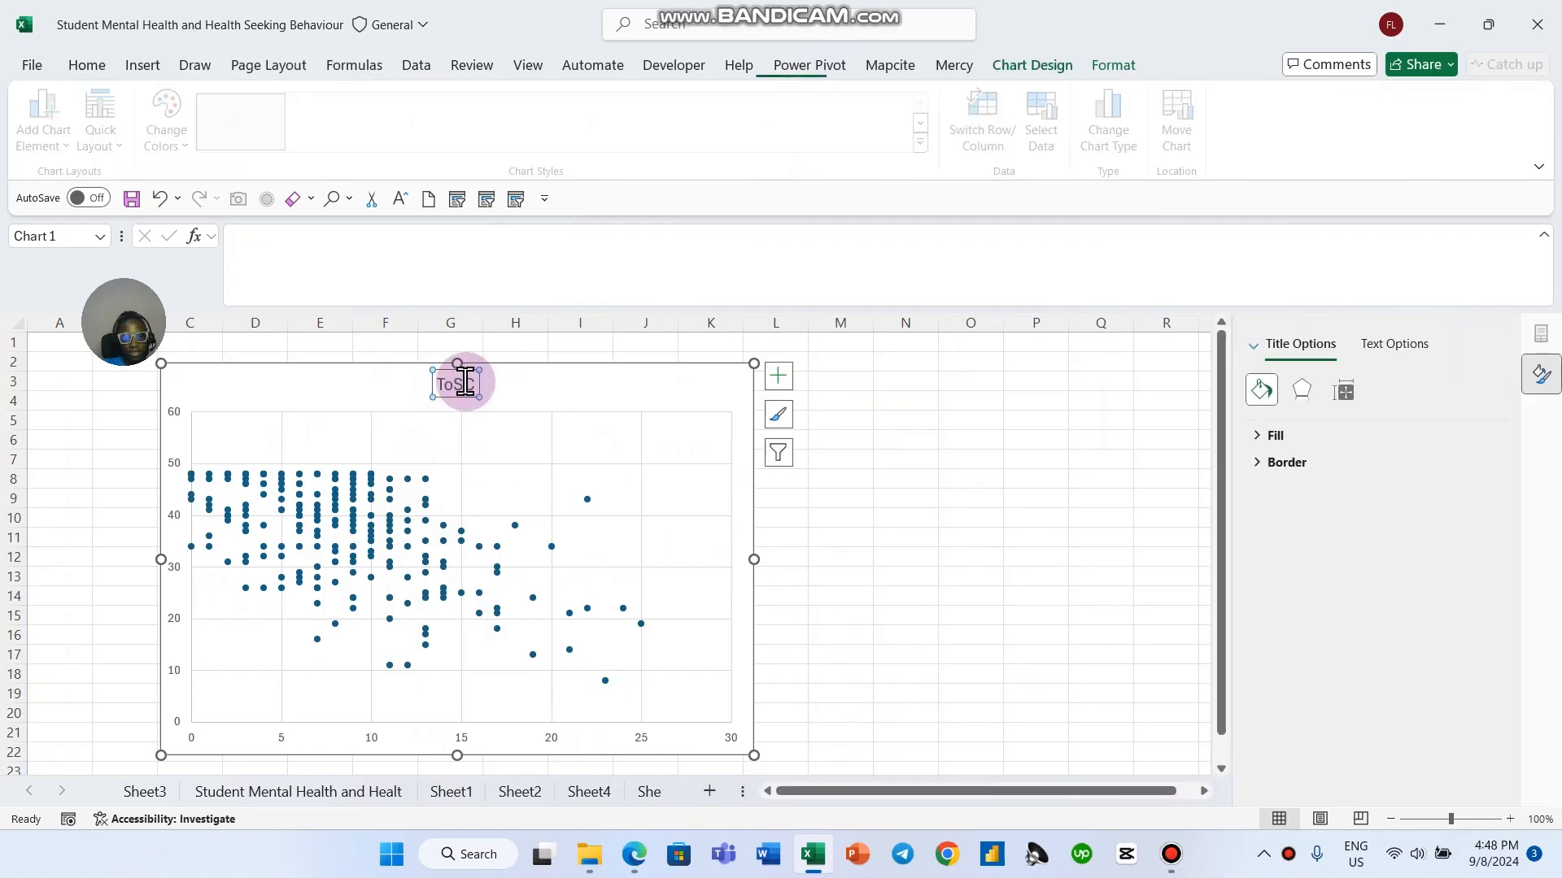
left_click(857, 514)
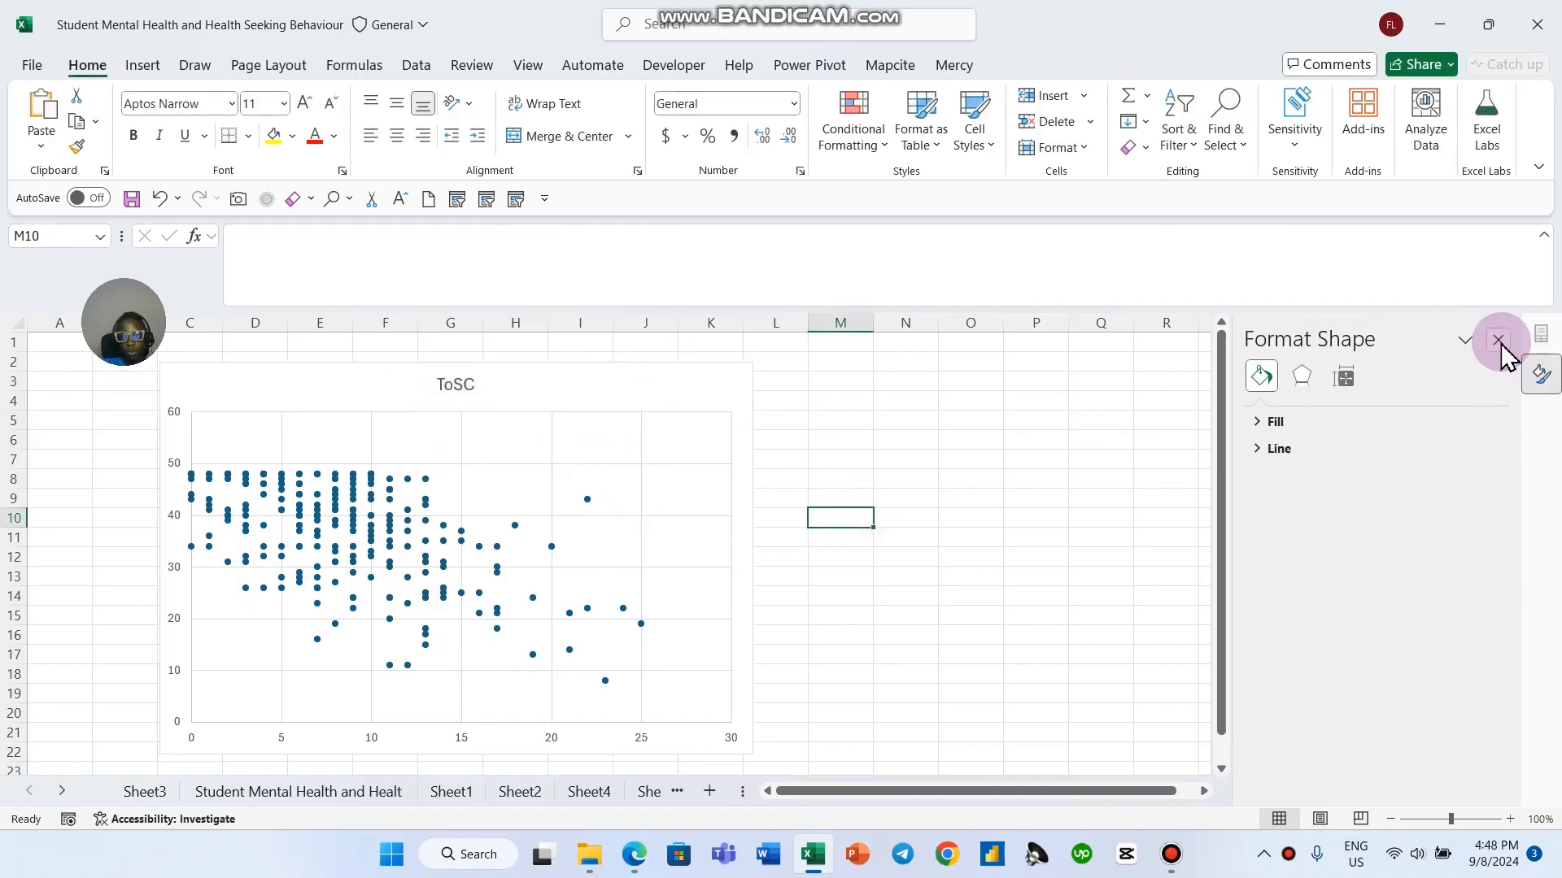
left_click(1498, 340)
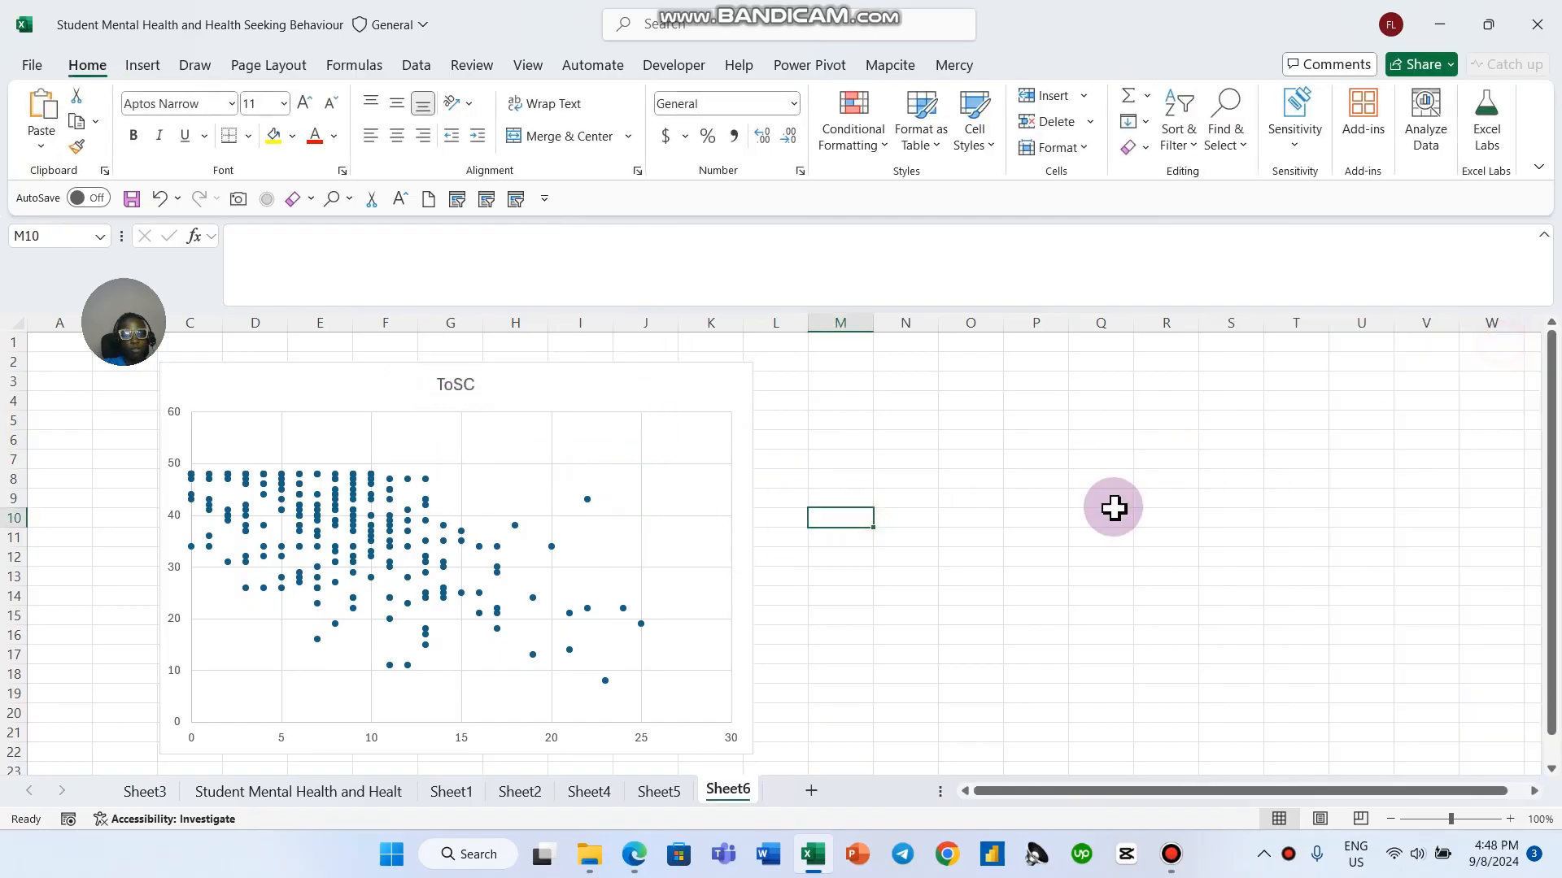
Step: Examine the Region and Frequency columns of the Regions Frequency Table on Sheet2
left_click(222, 795)
left_click(456, 790)
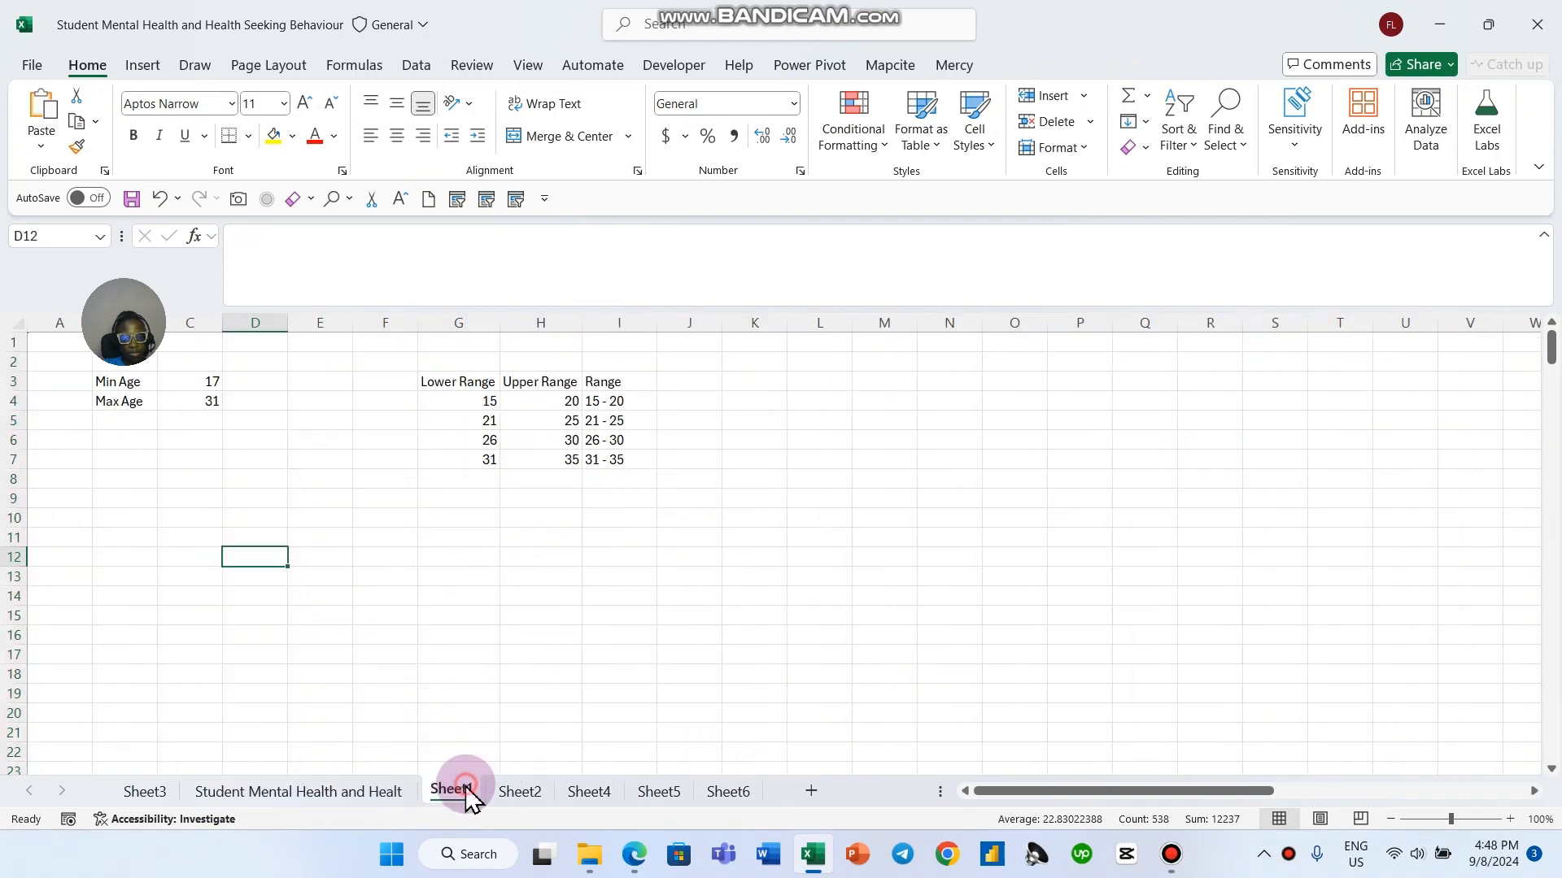
left_click(524, 809)
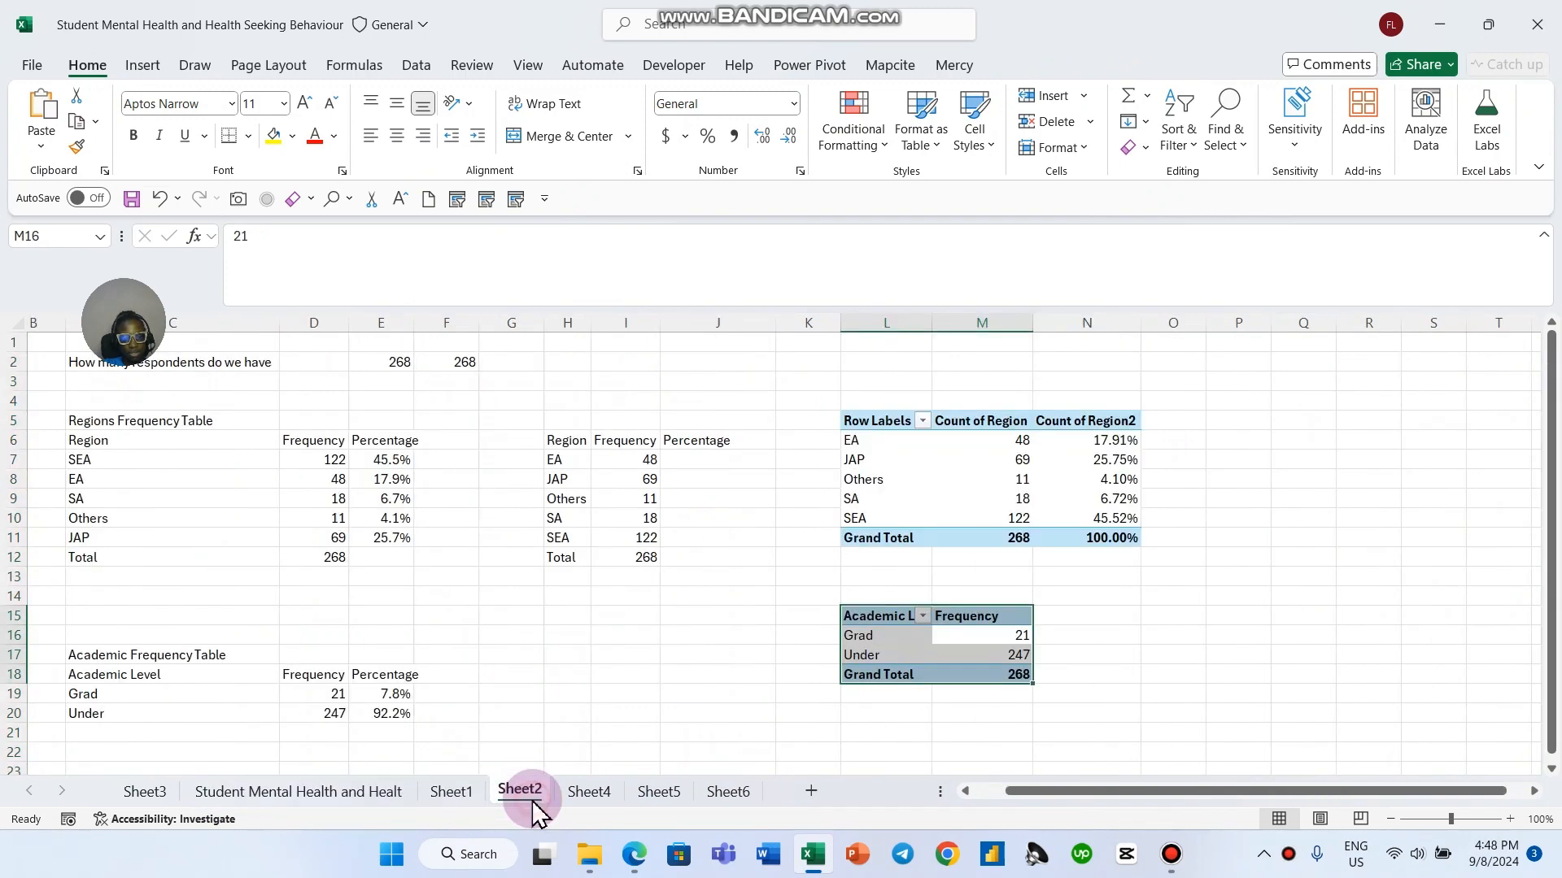
left_click(305, 501)
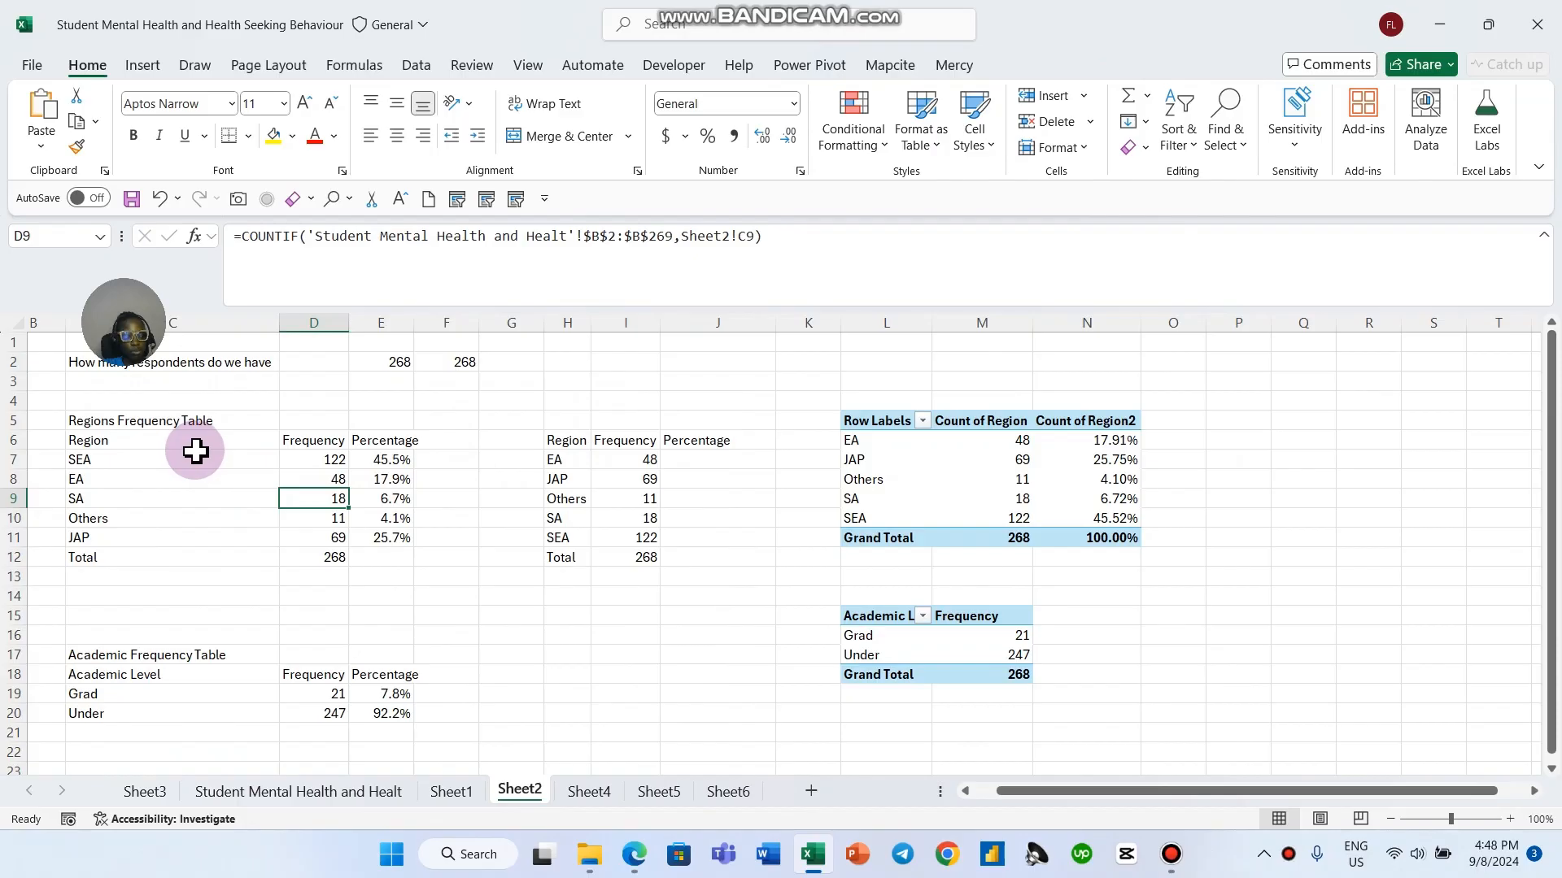
left_click_drag(147, 443, 328, 539)
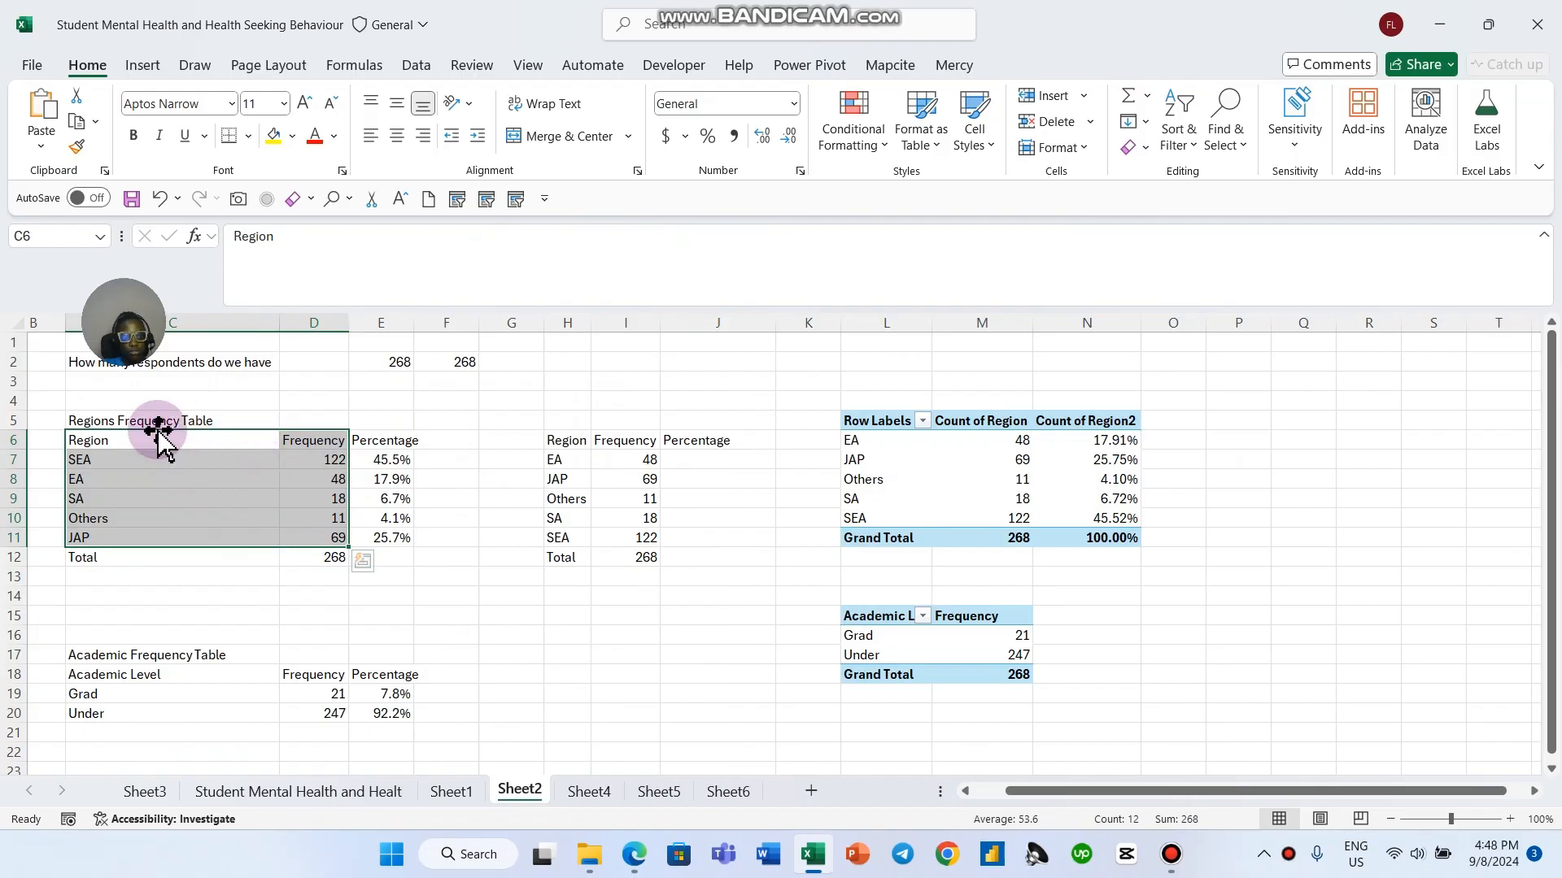
left_click(572, 639)
left_click(169, 457)
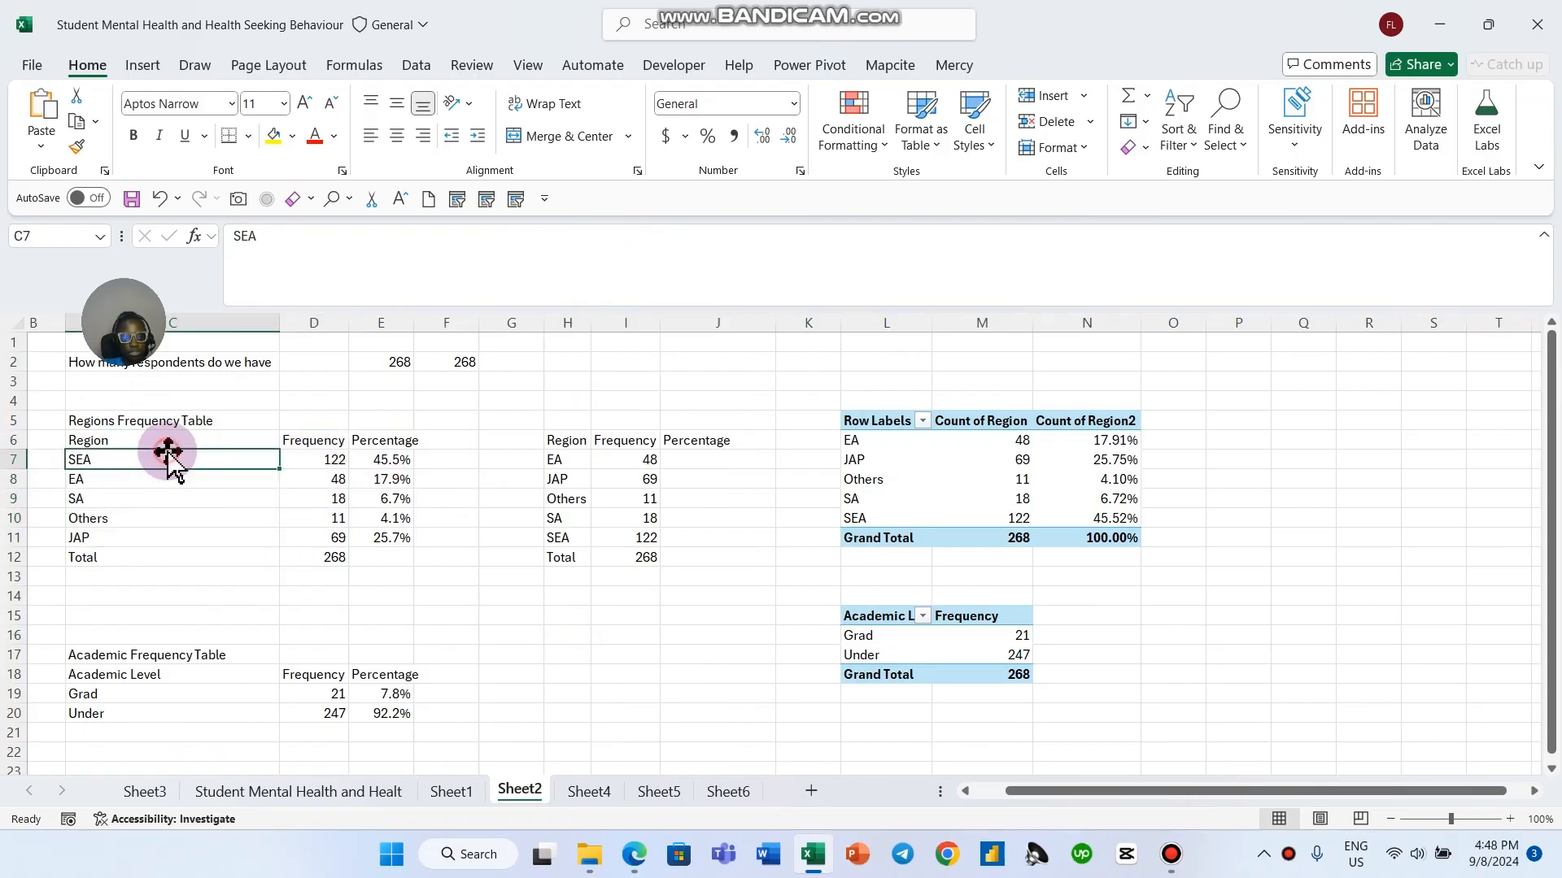
left_click(298, 443)
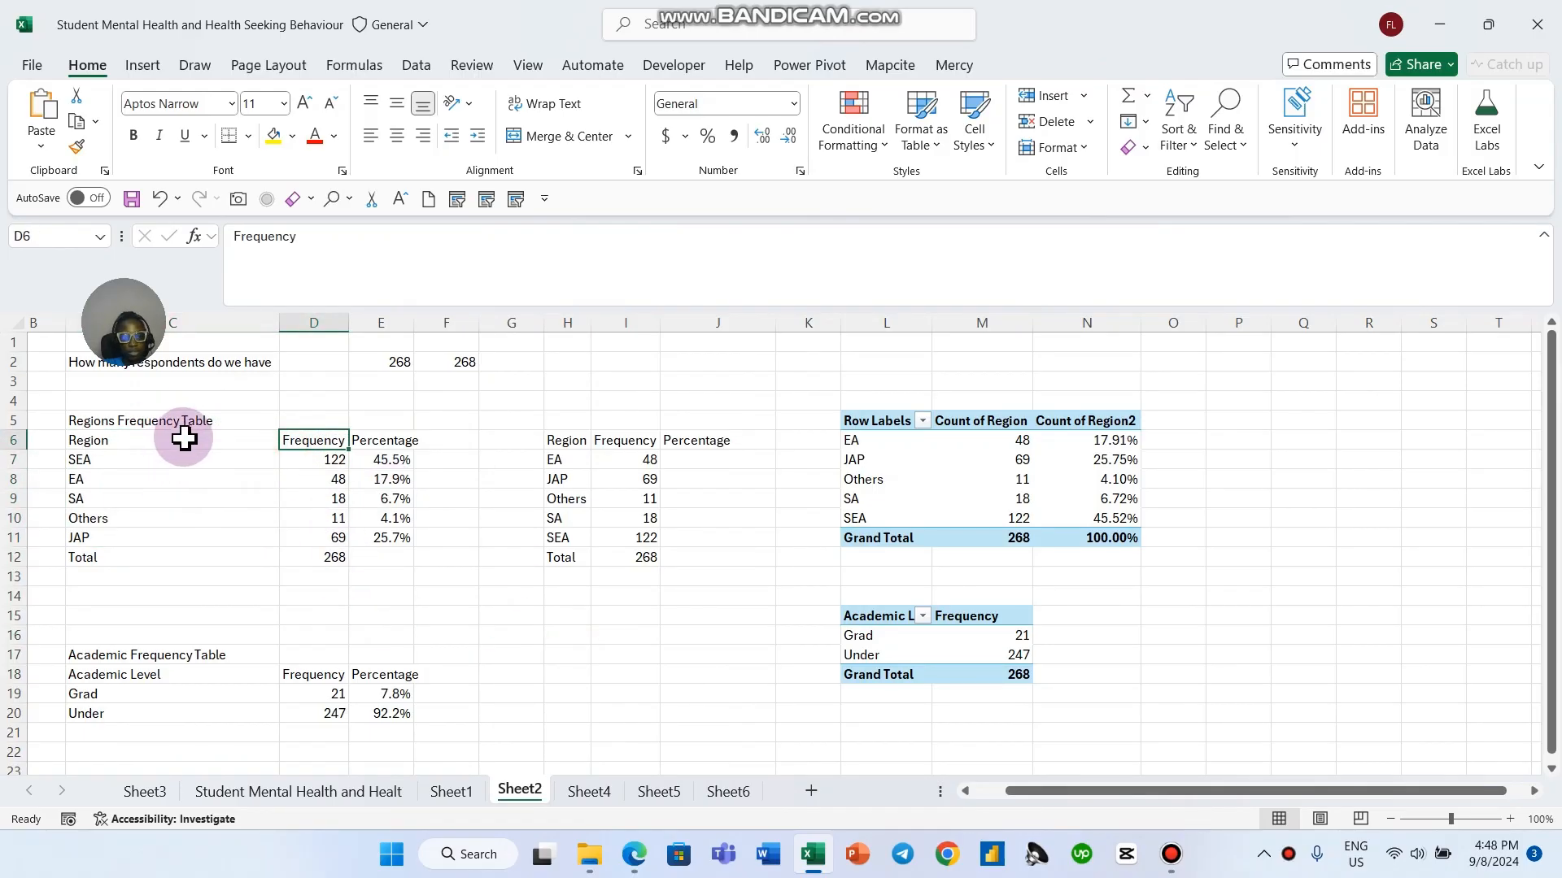
Step: Insert a clustered column chart of the Region and Frequency cells (C6:D11), with the regions as categories in a single series
left_click(122, 444)
left_click_drag(122, 444, 328, 532)
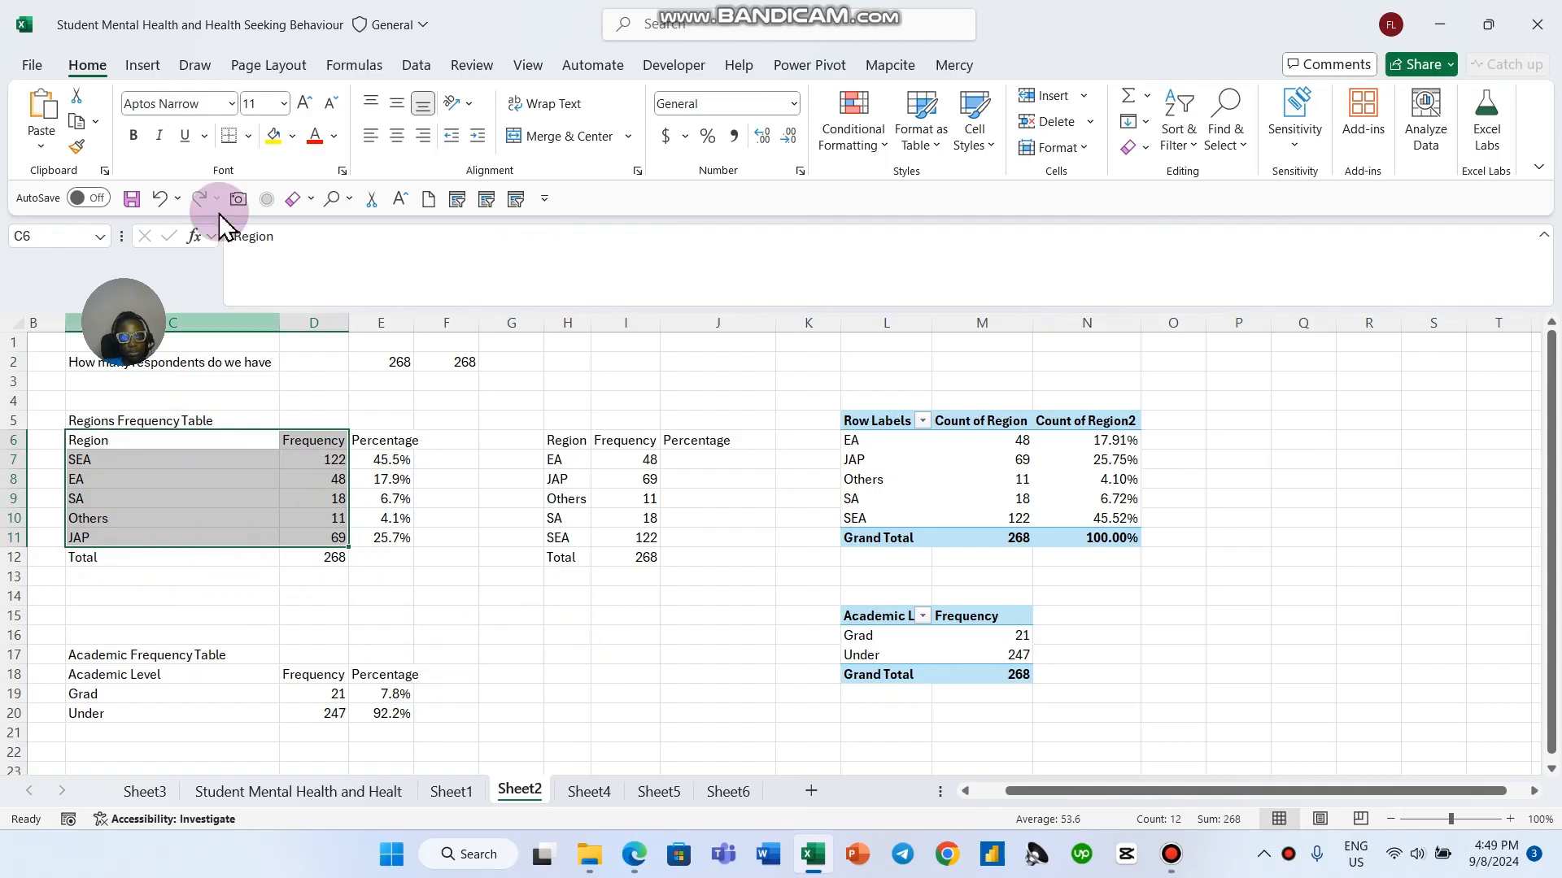
left_click(142, 65)
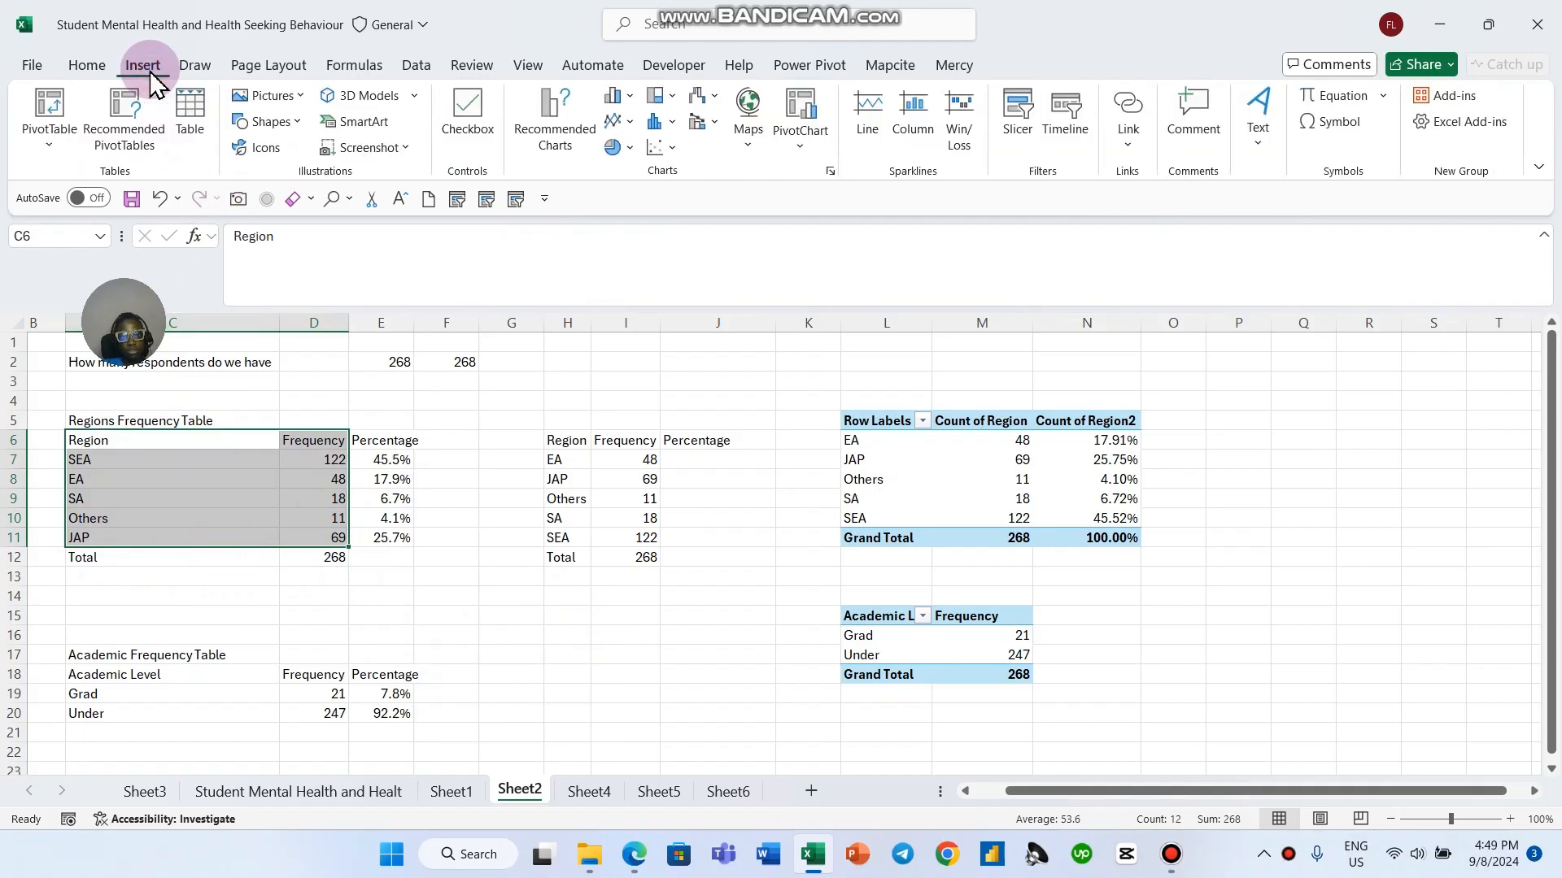
left_click(830, 172)
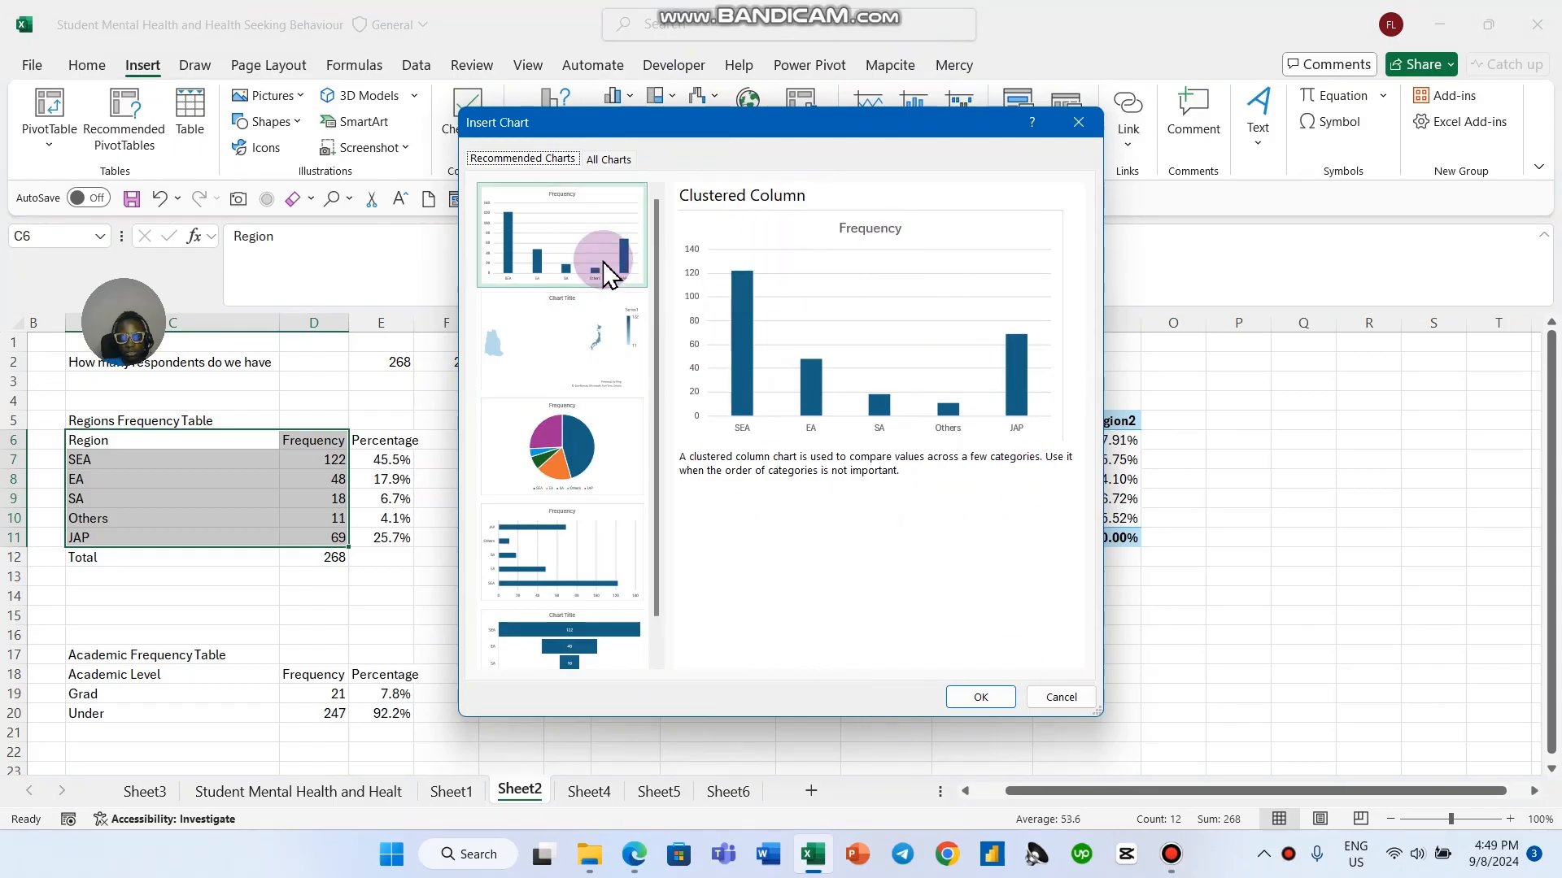
left_click(616, 160)
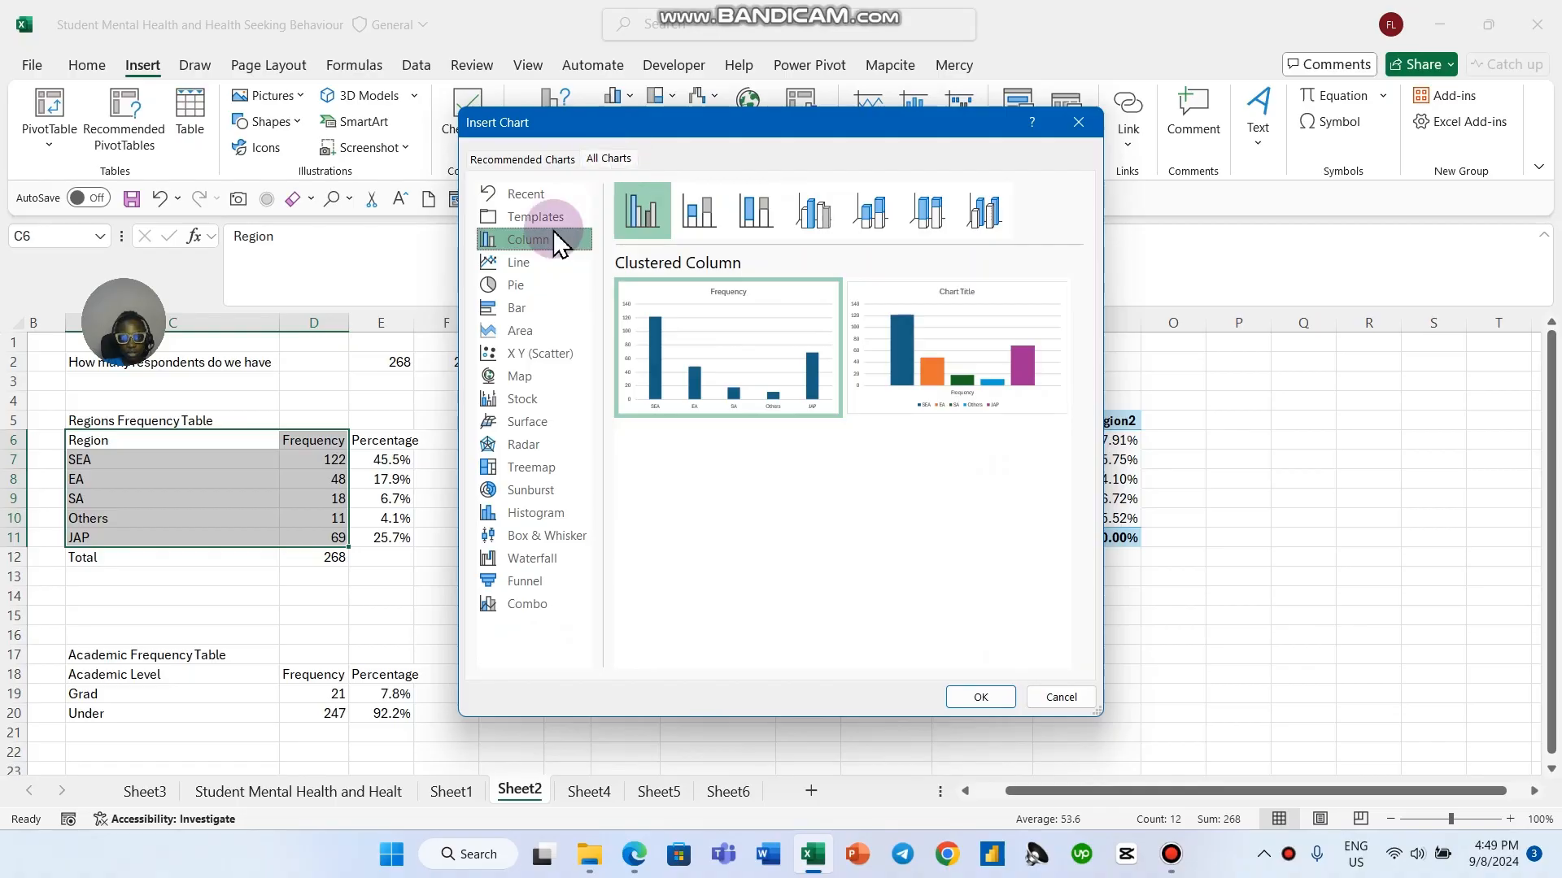
mouse_move(683, 309)
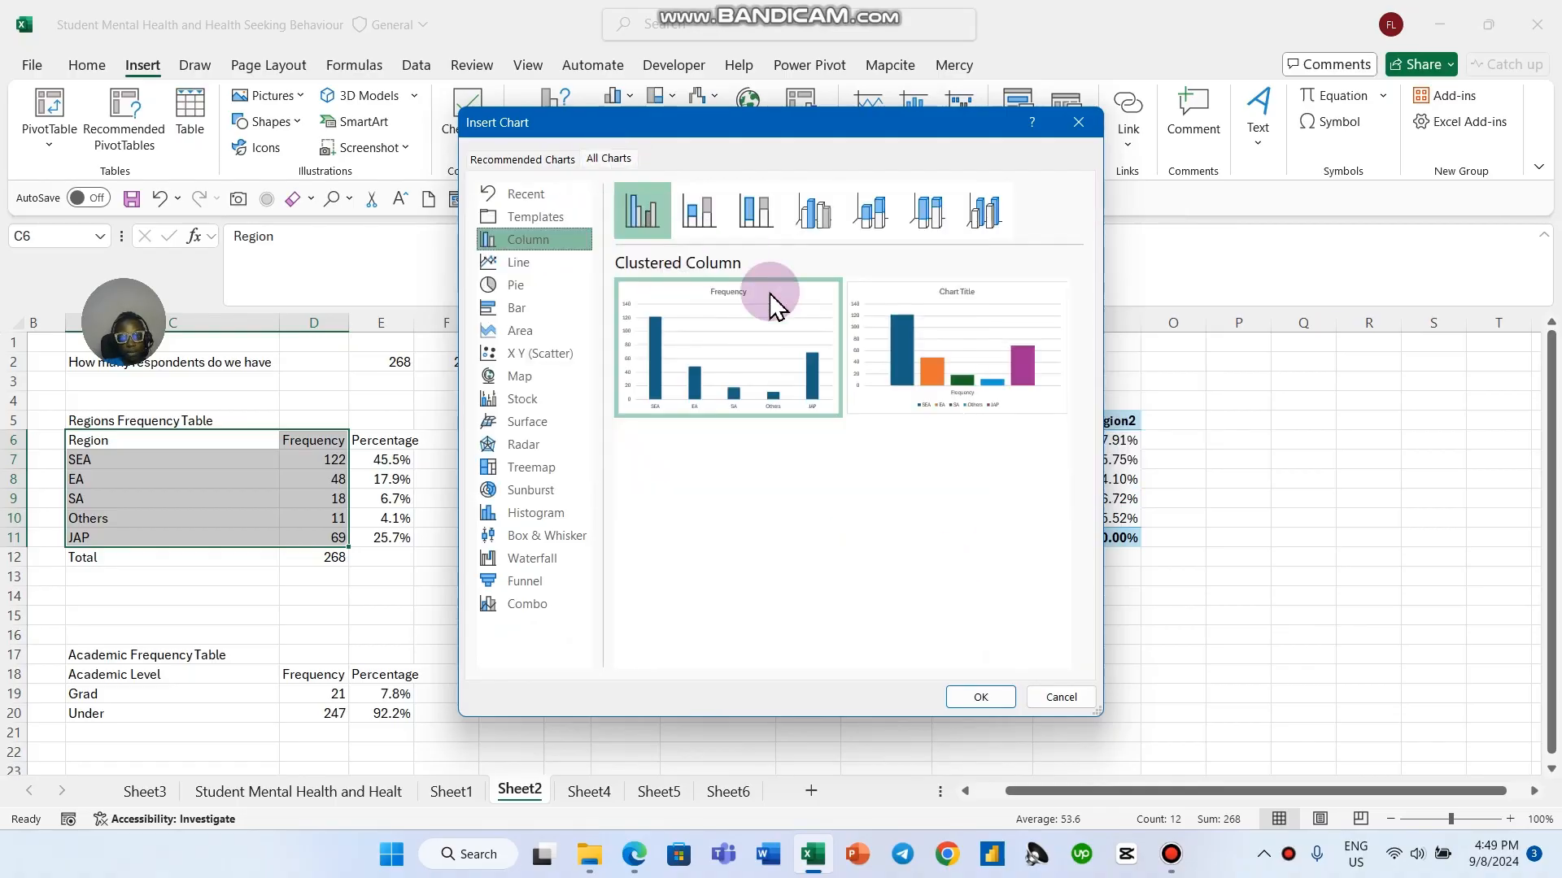
left_click(725, 307)
left_click(966, 702)
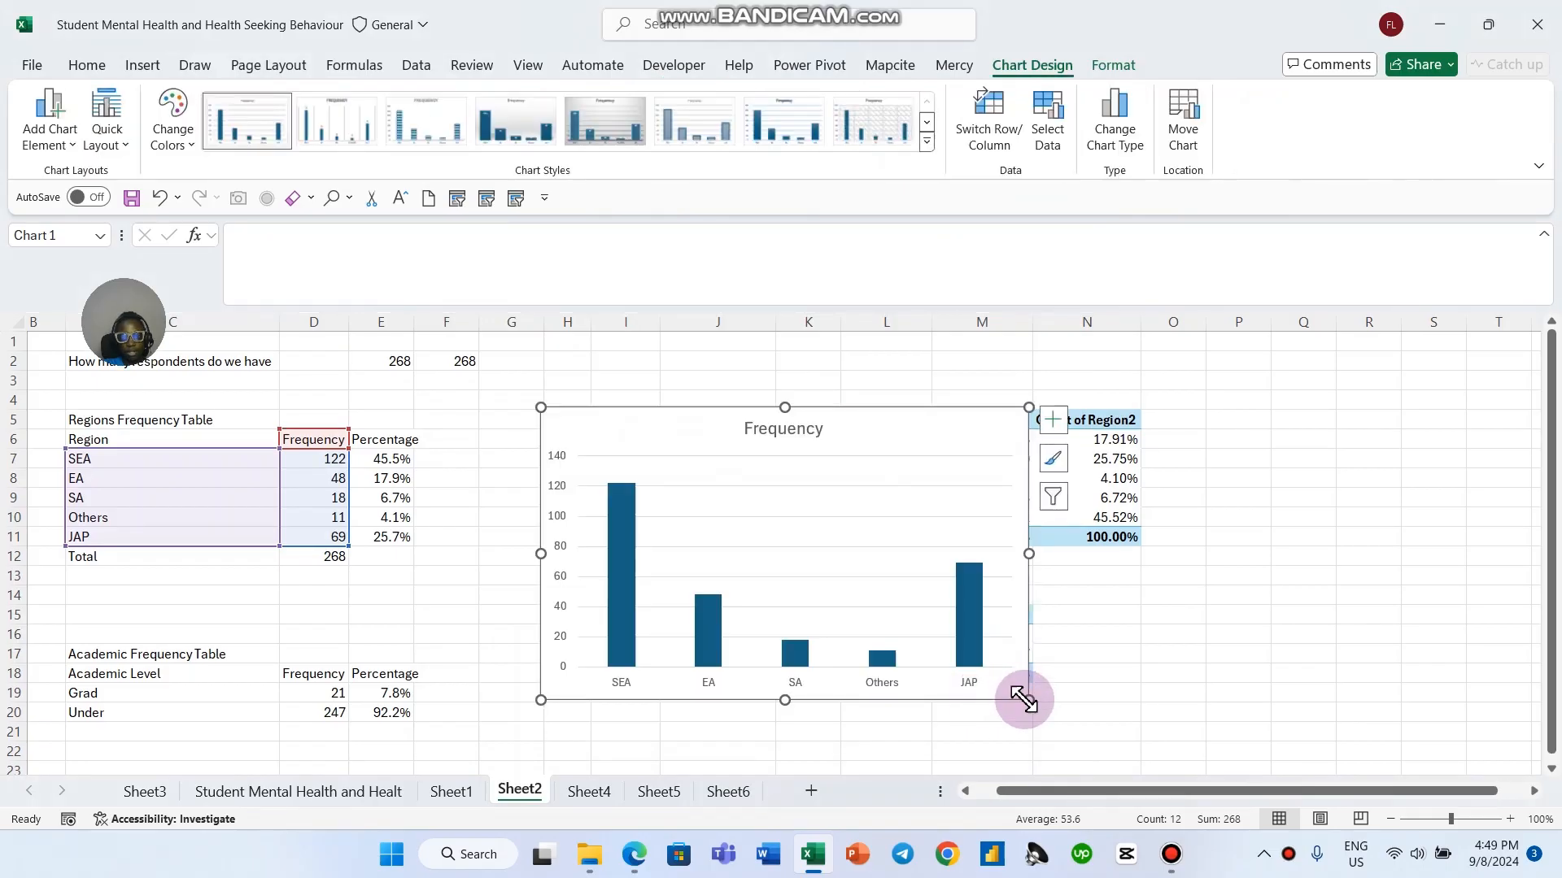
Step: Shrink the region Frequency column chart to end in column L at about row 16 and nudge its position slightly
left_click_drag(1024, 700, 952, 635)
left_click(766, 439)
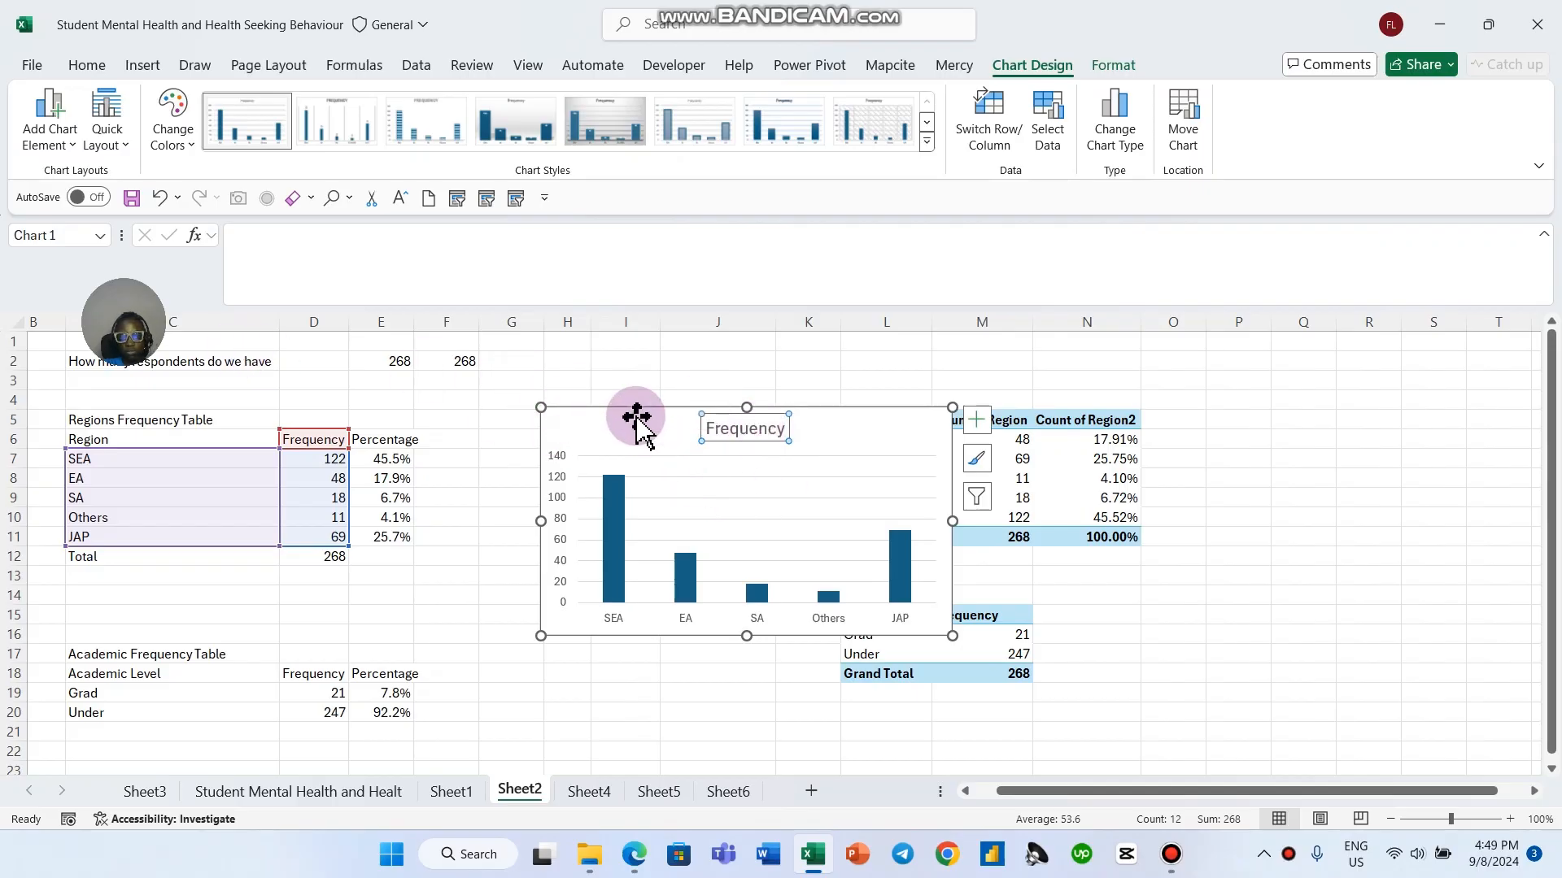
left_click(913, 443)
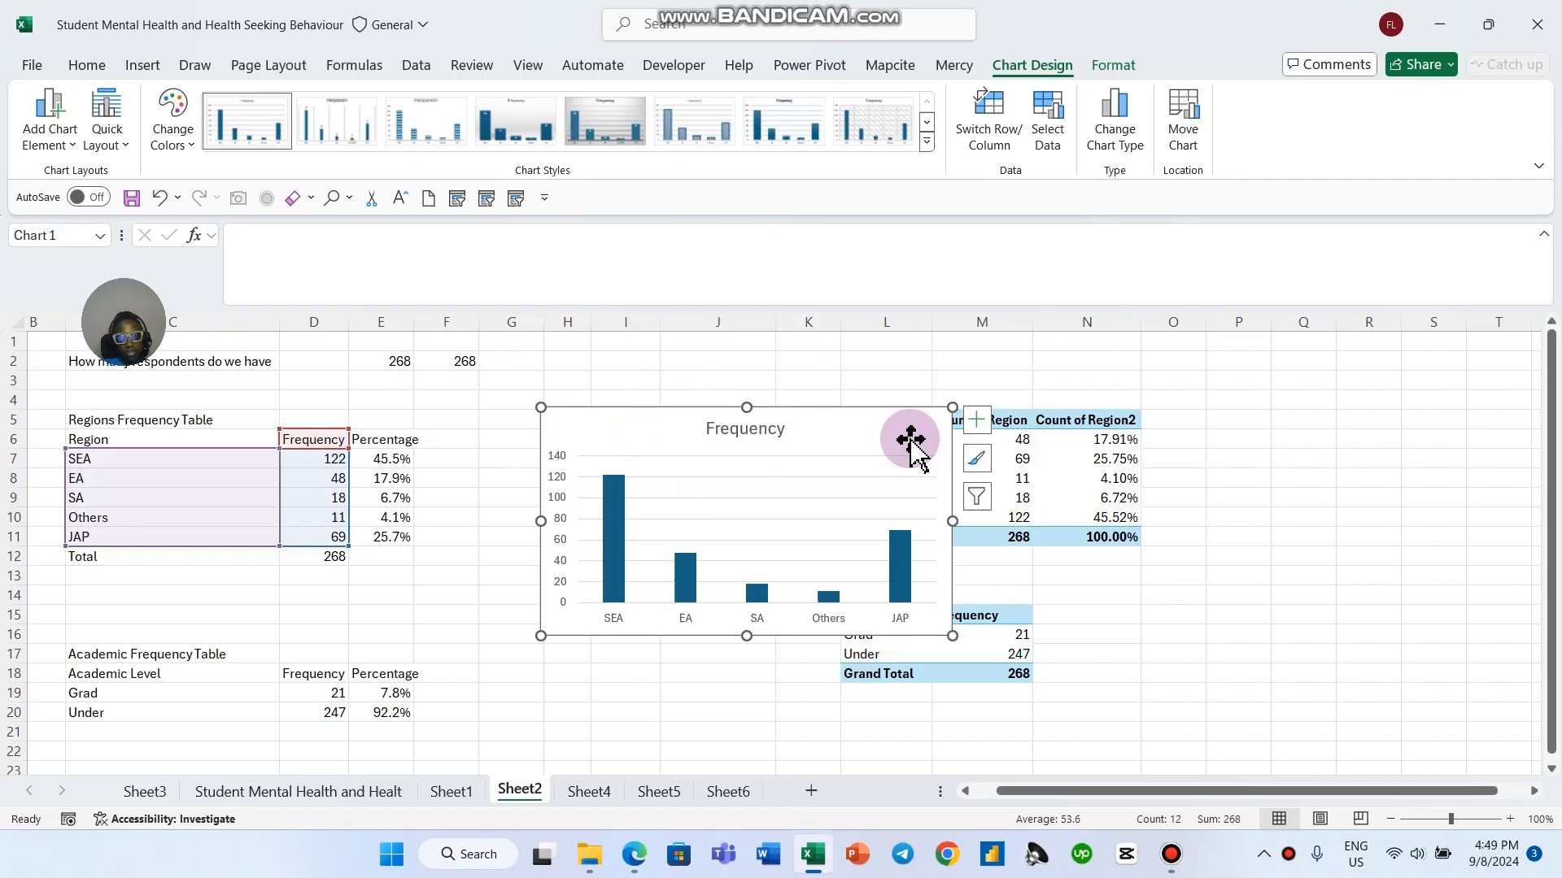
right_click(901, 439)
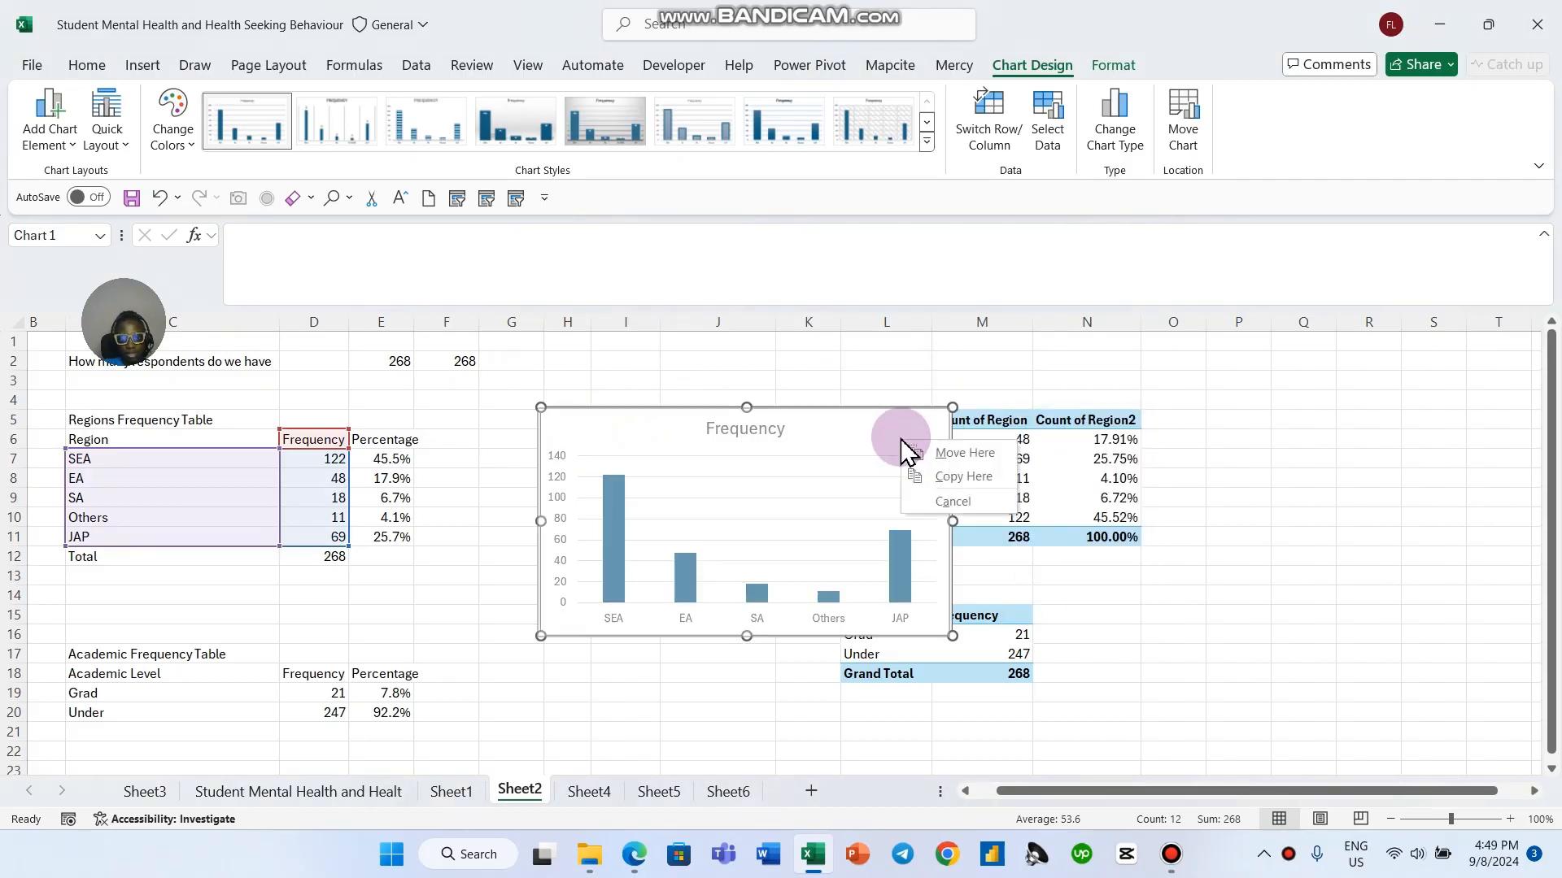
left_click(929, 454)
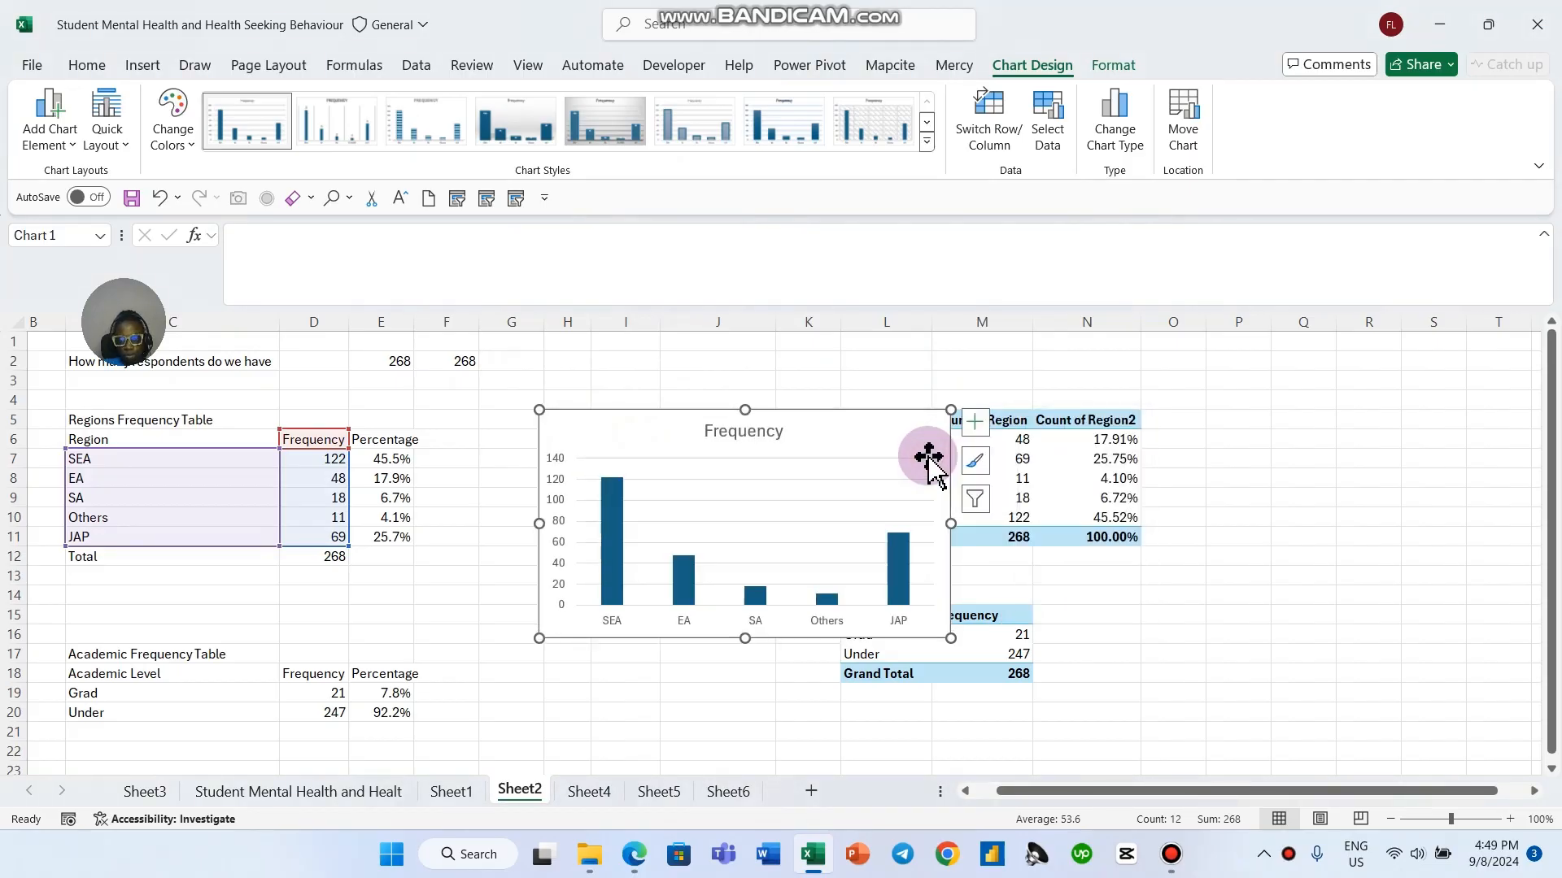
Step: Move the region Frequency column chart to Sheet6 as an object and place it beside the ToSC scatter chart
right_click(853, 439)
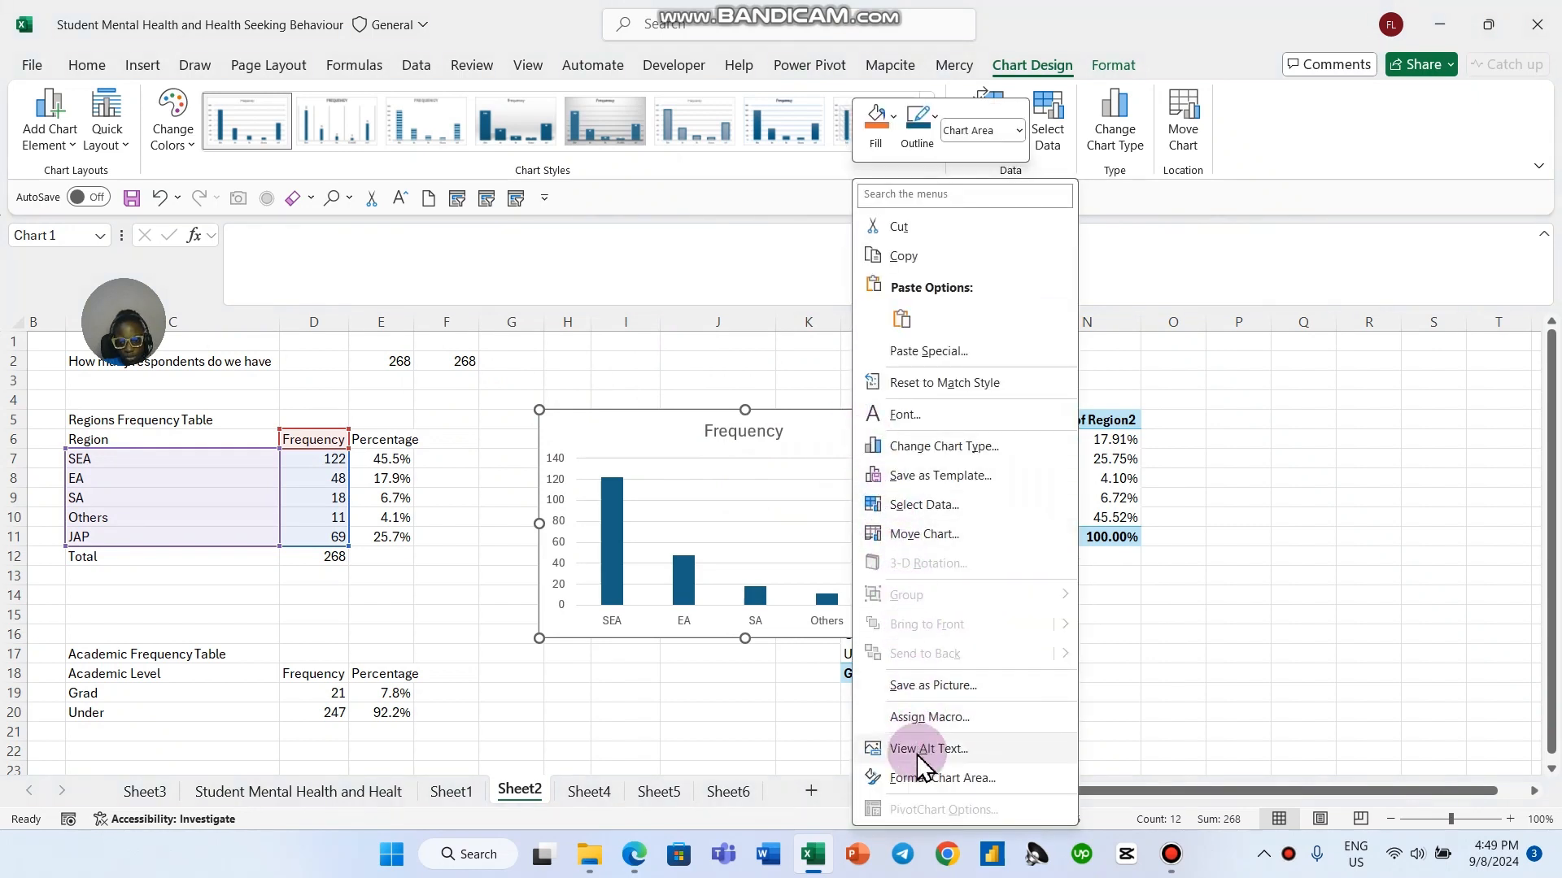
left_click(922, 535)
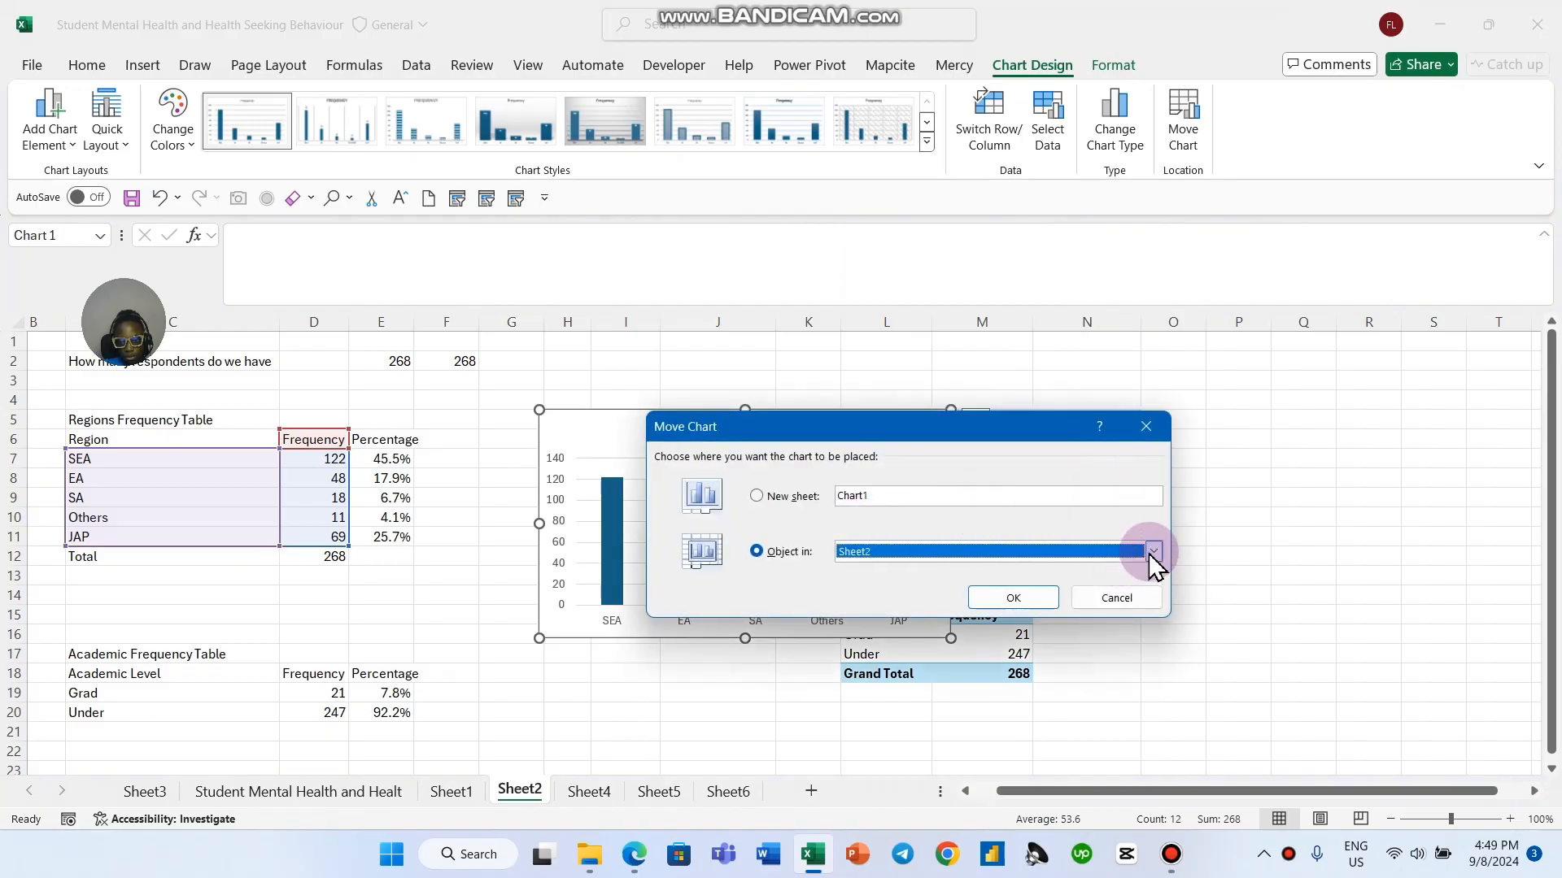
left_click(1153, 553)
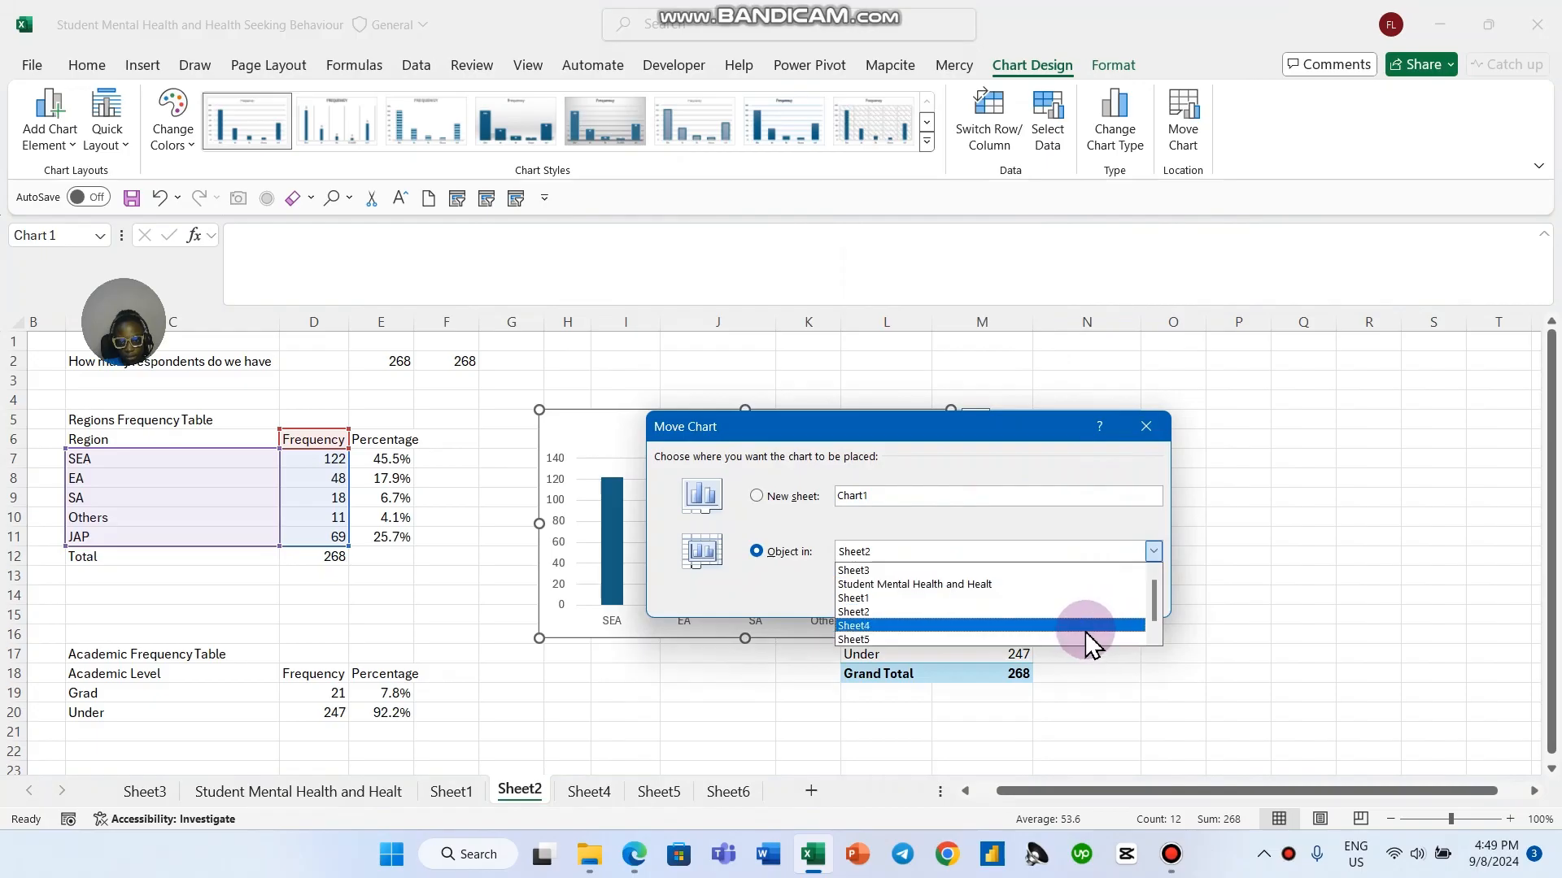
scroll(1074, 636, "down", 1)
left_click(1054, 639)
left_click(1027, 600)
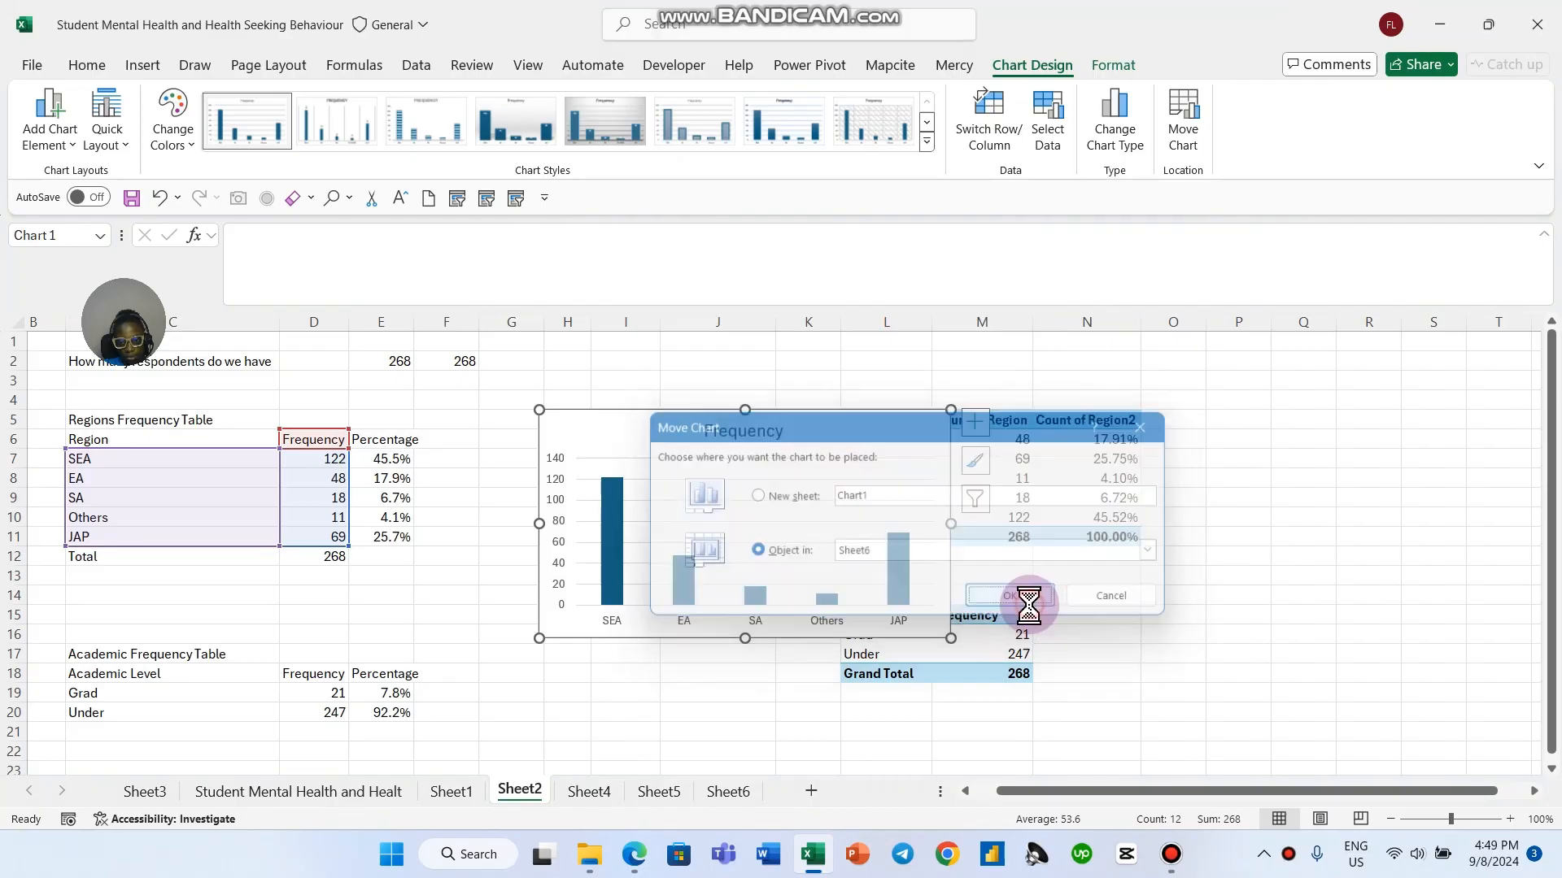
left_click_drag(767, 426, 960, 383)
left_click(905, 651)
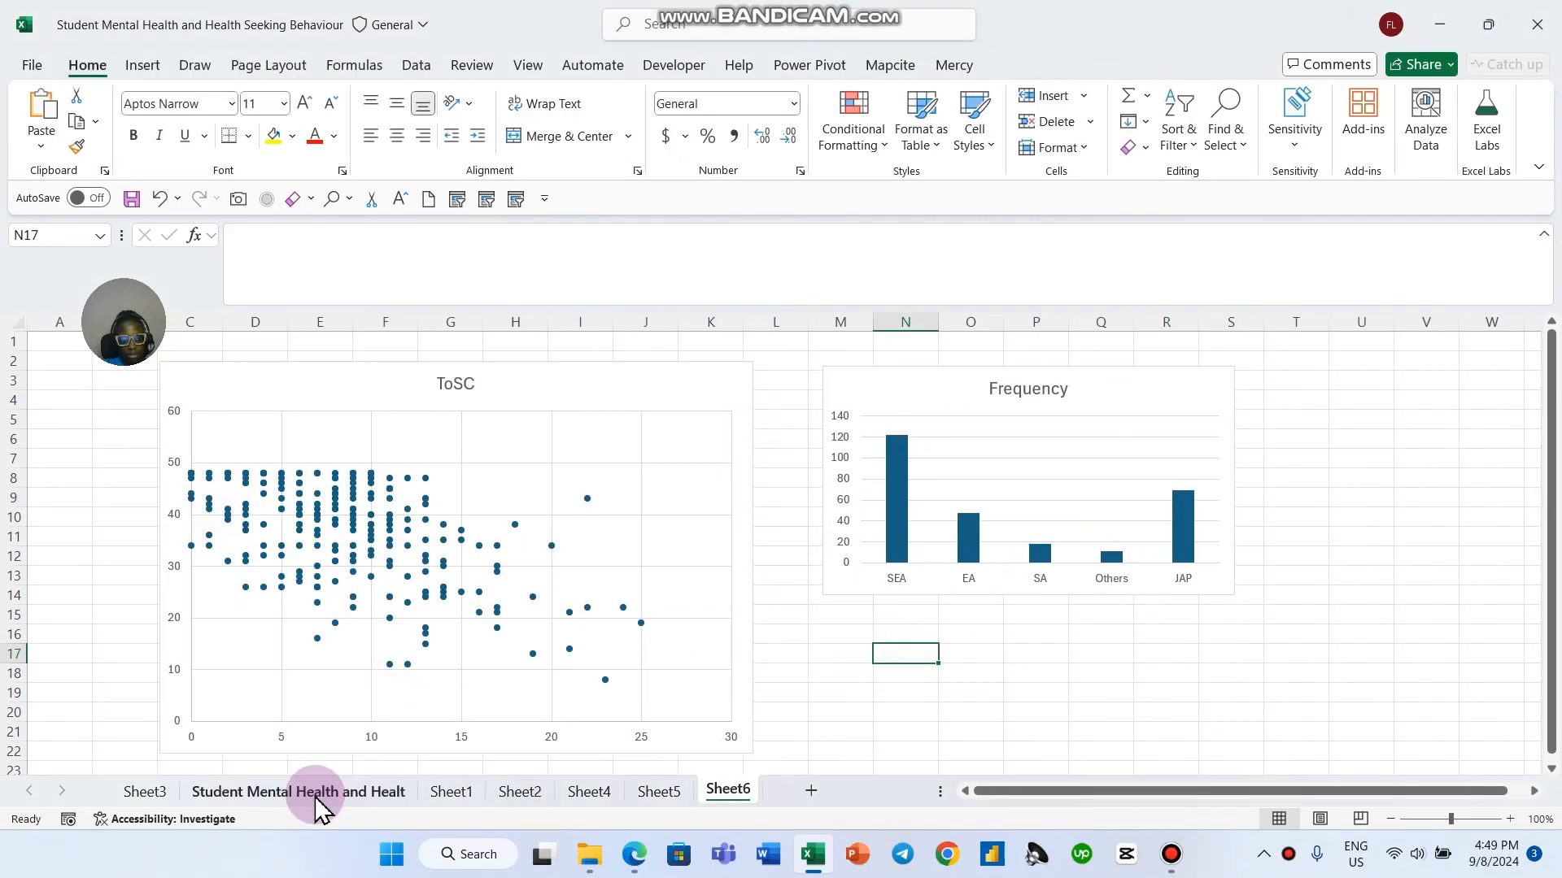
Step: Insert a 2-D pie chart of the Academic Level and Frequency cells (C18:D20) on Sheet2
left_click(316, 792)
left_click(480, 793)
left_click(520, 793)
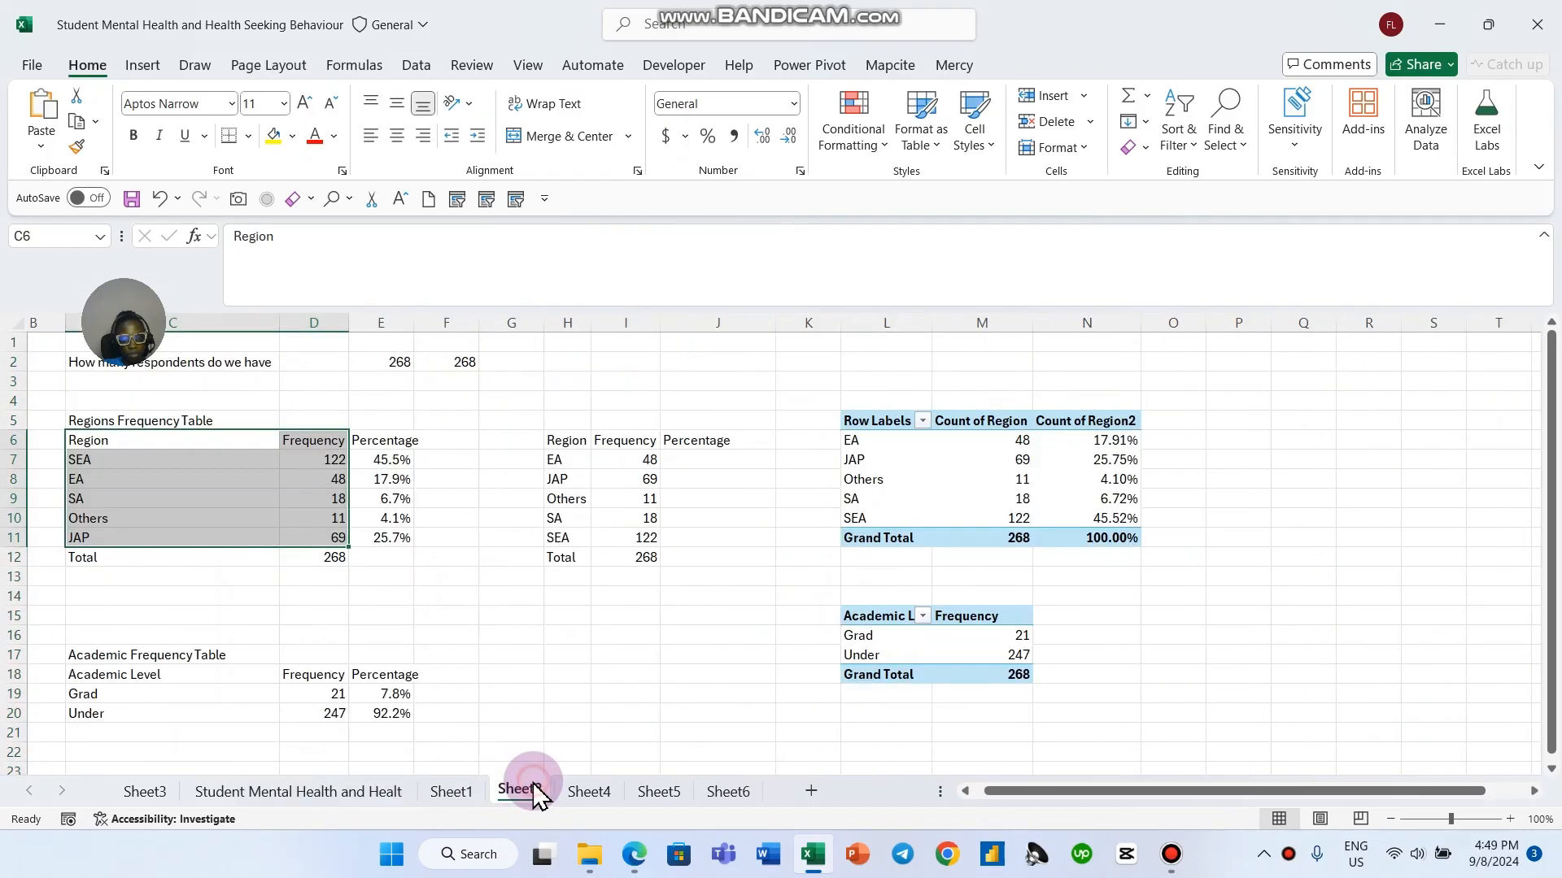
left_click(446, 615)
scroll(364, 693, "down", 1)
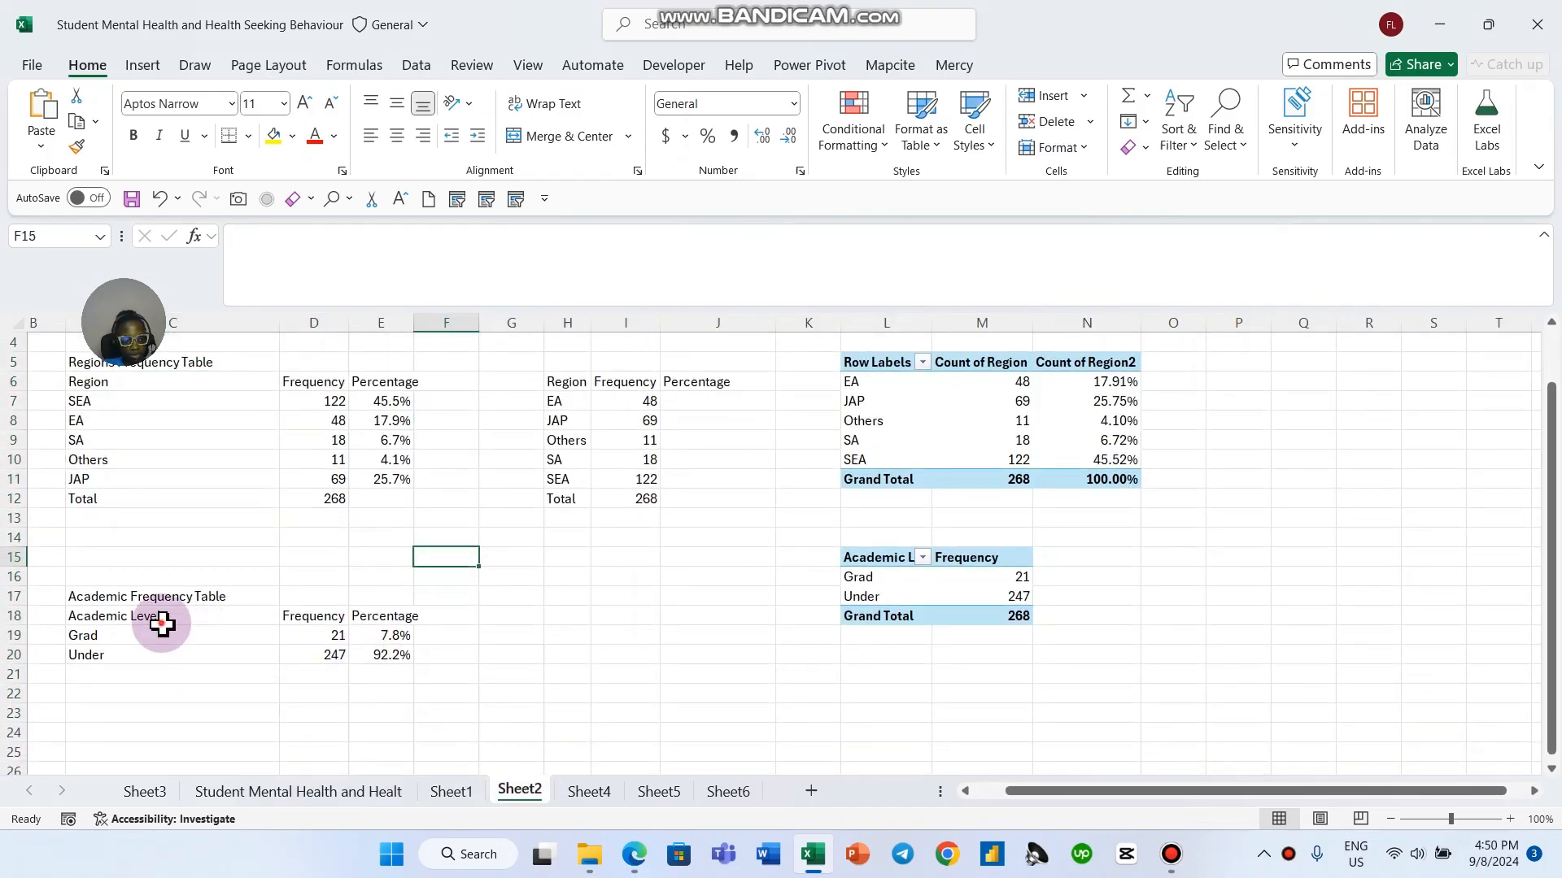
left_click_drag(160, 618, 313, 660)
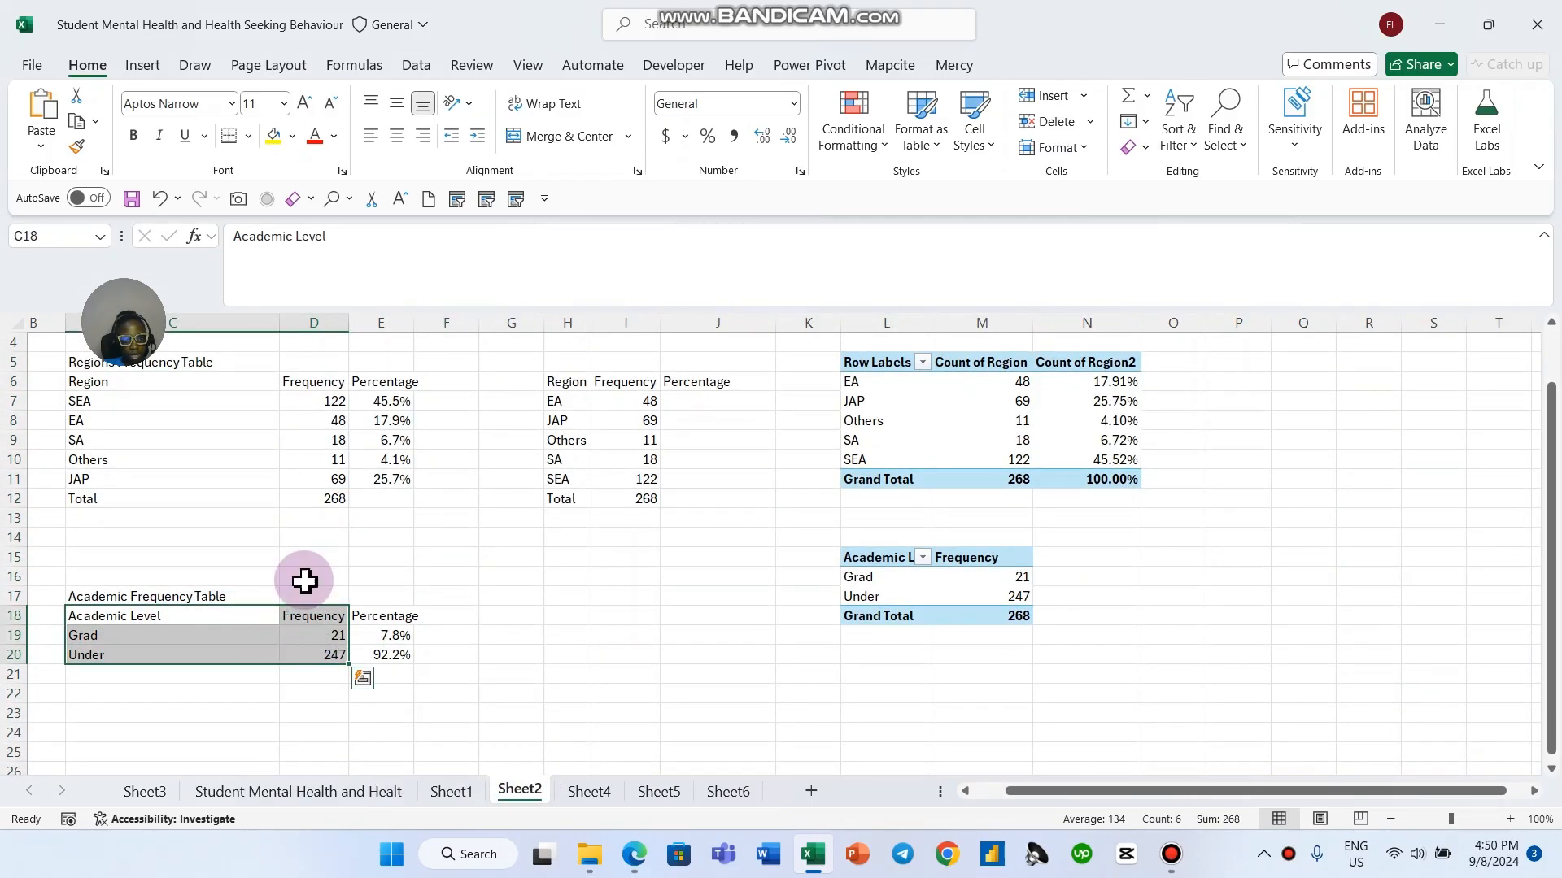
left_click(159, 67)
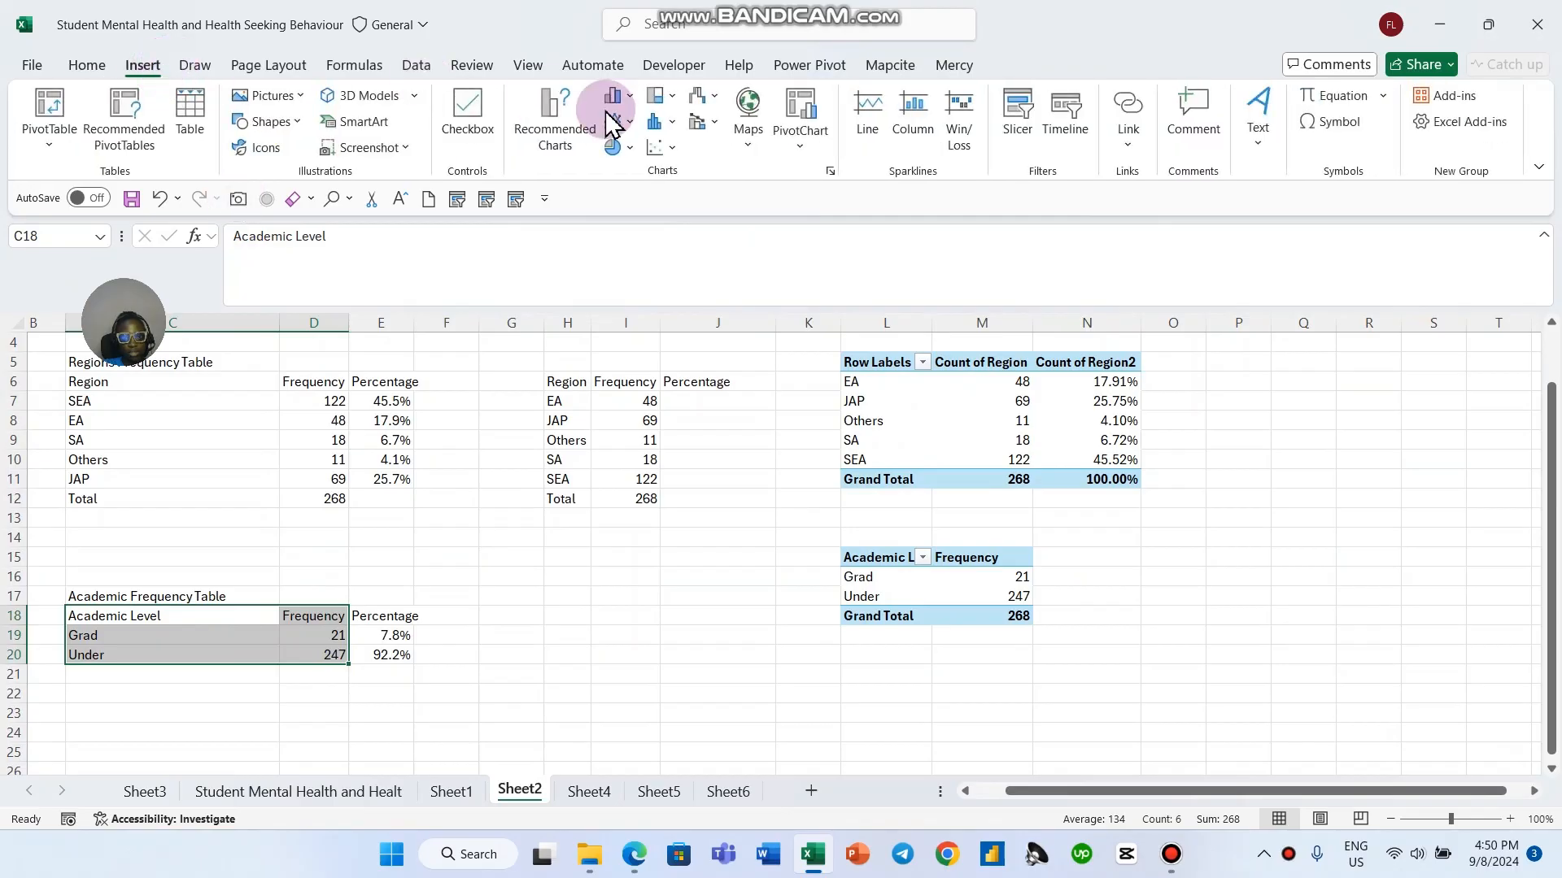
left_click(630, 150)
left_click(618, 224)
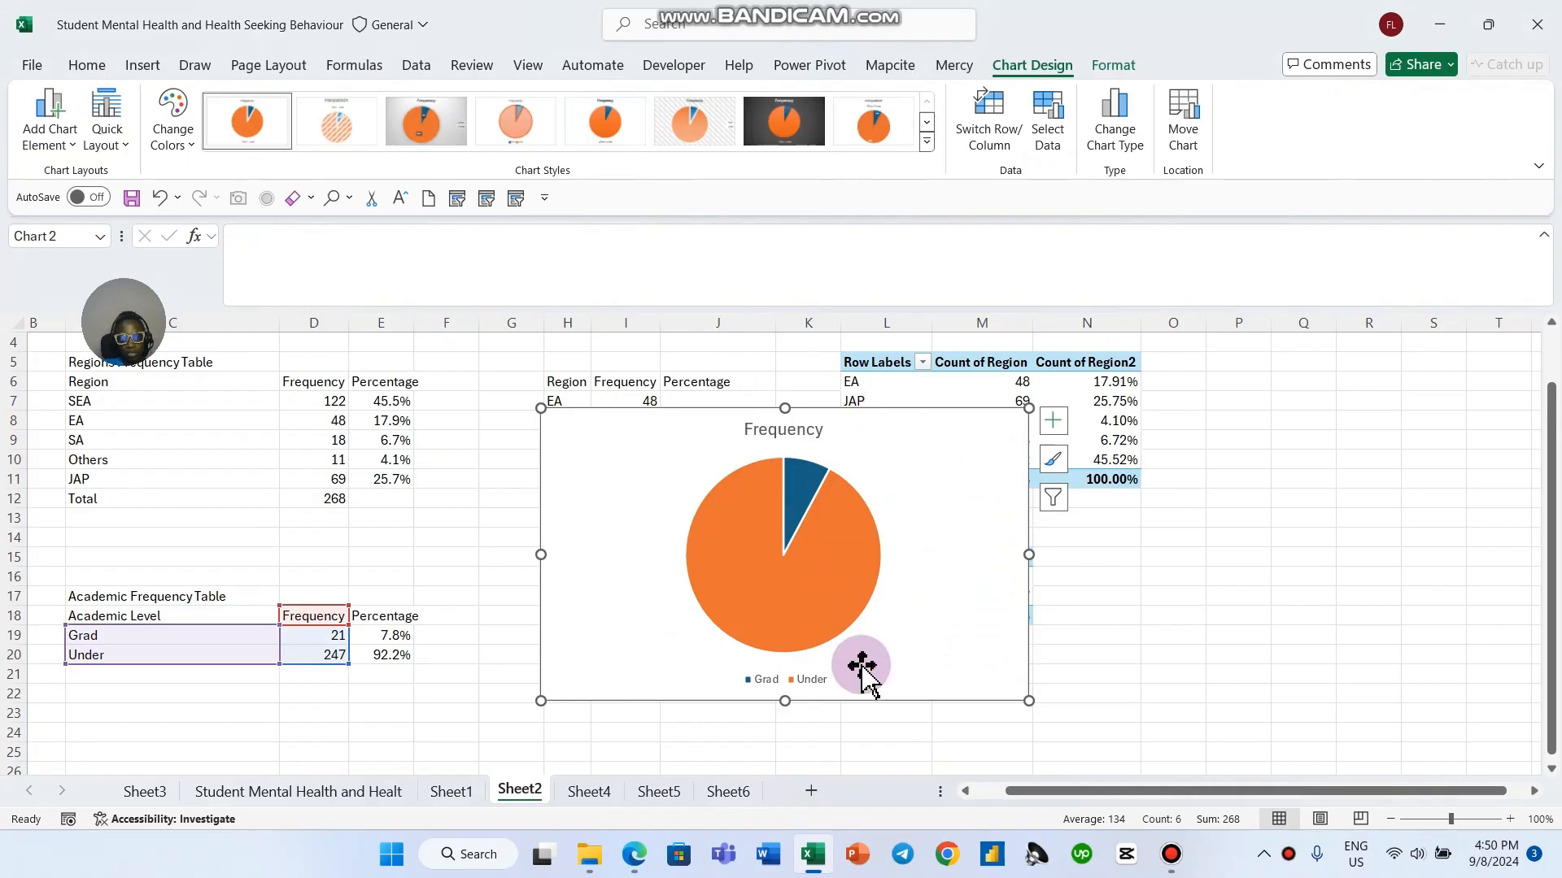
Step: Move the academic level pie chart from Sheet2 to Sheet6, placing it at cell M15 below the region column chart
key("ctrl+x")
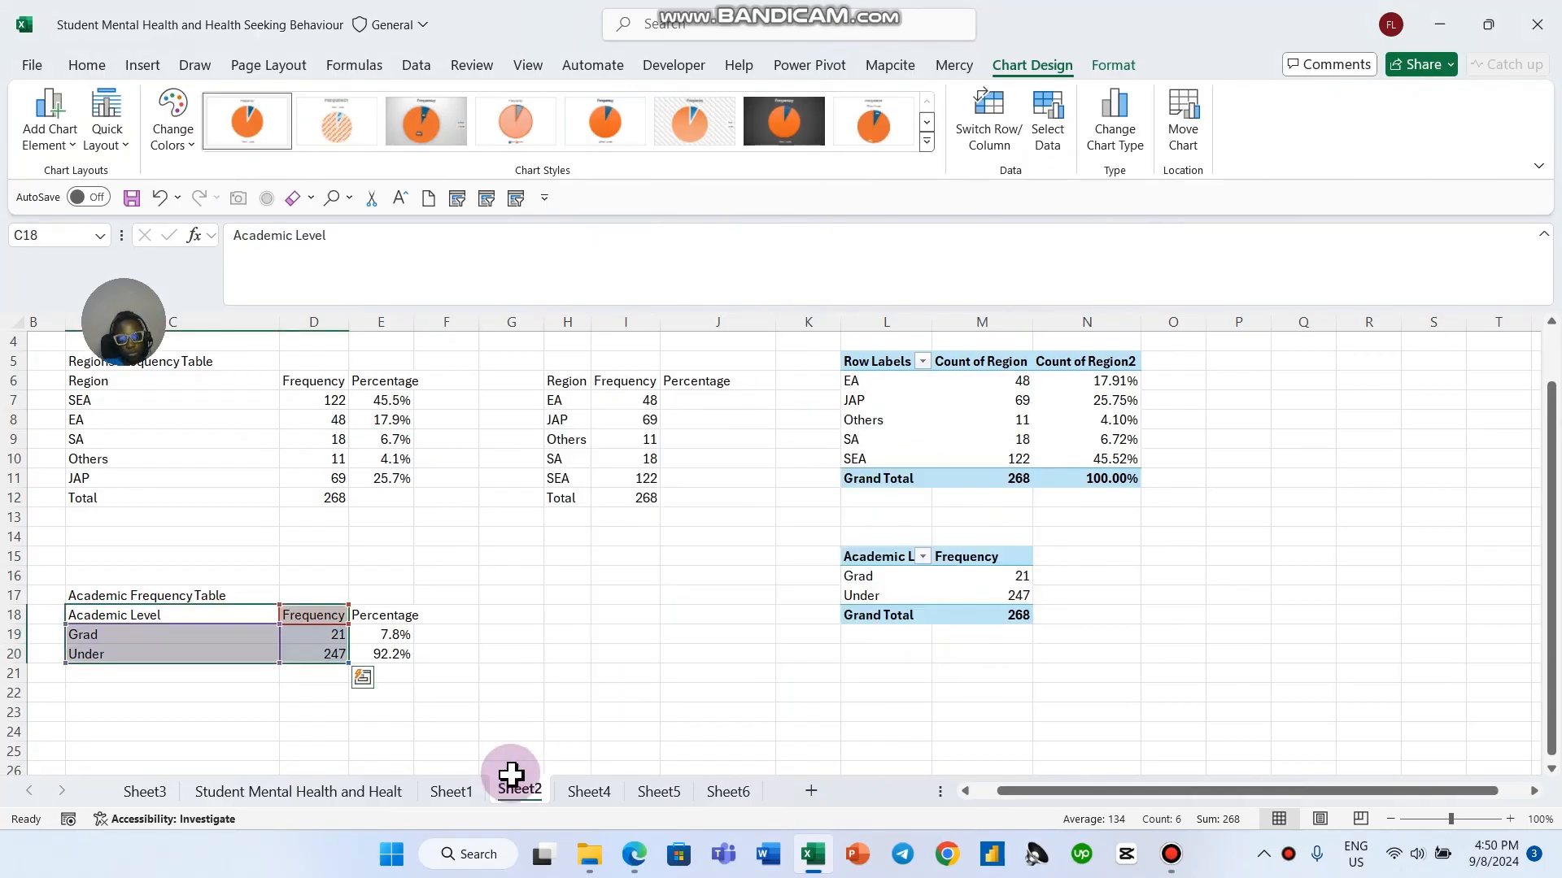
left_click(729, 794)
left_click(859, 621)
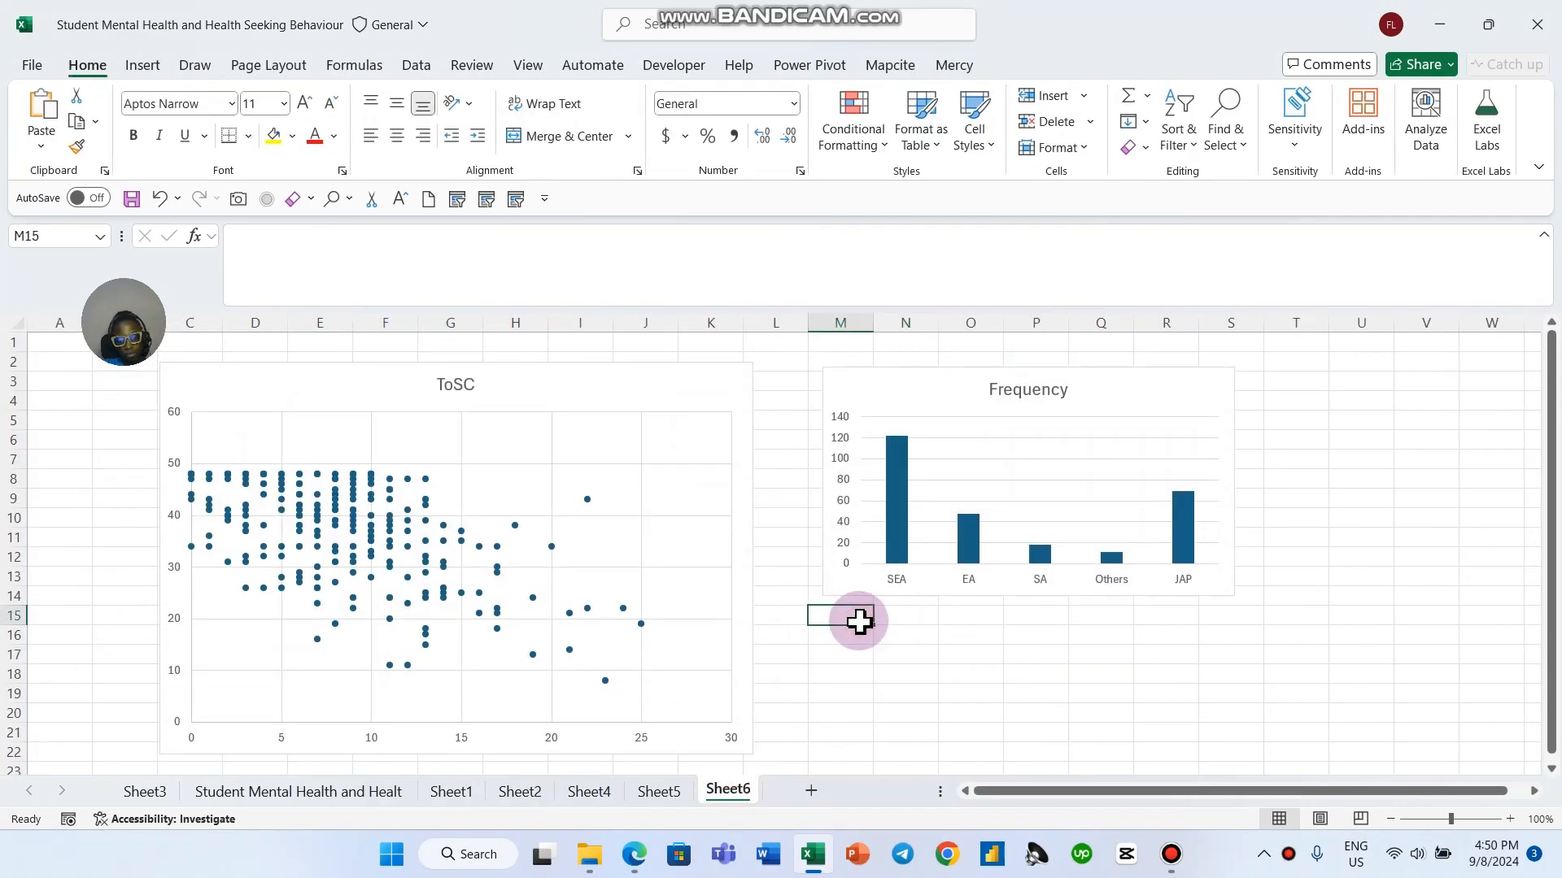
key("ctrl+v")
scroll(1061, 667, "down", 2)
scroll(1068, 683, "down", 1)
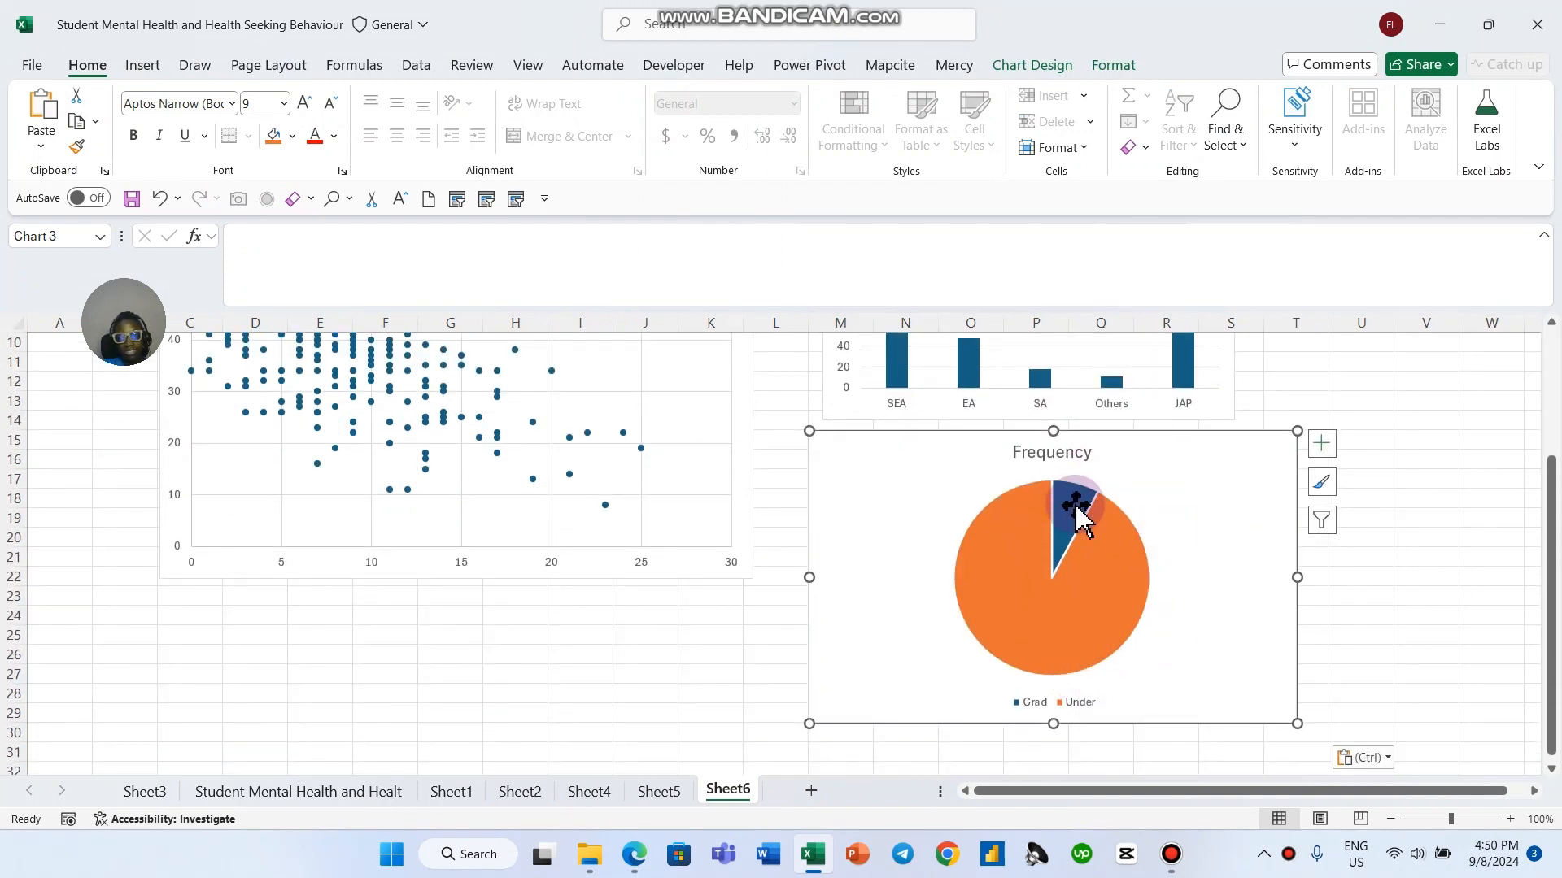
double_click(1066, 454)
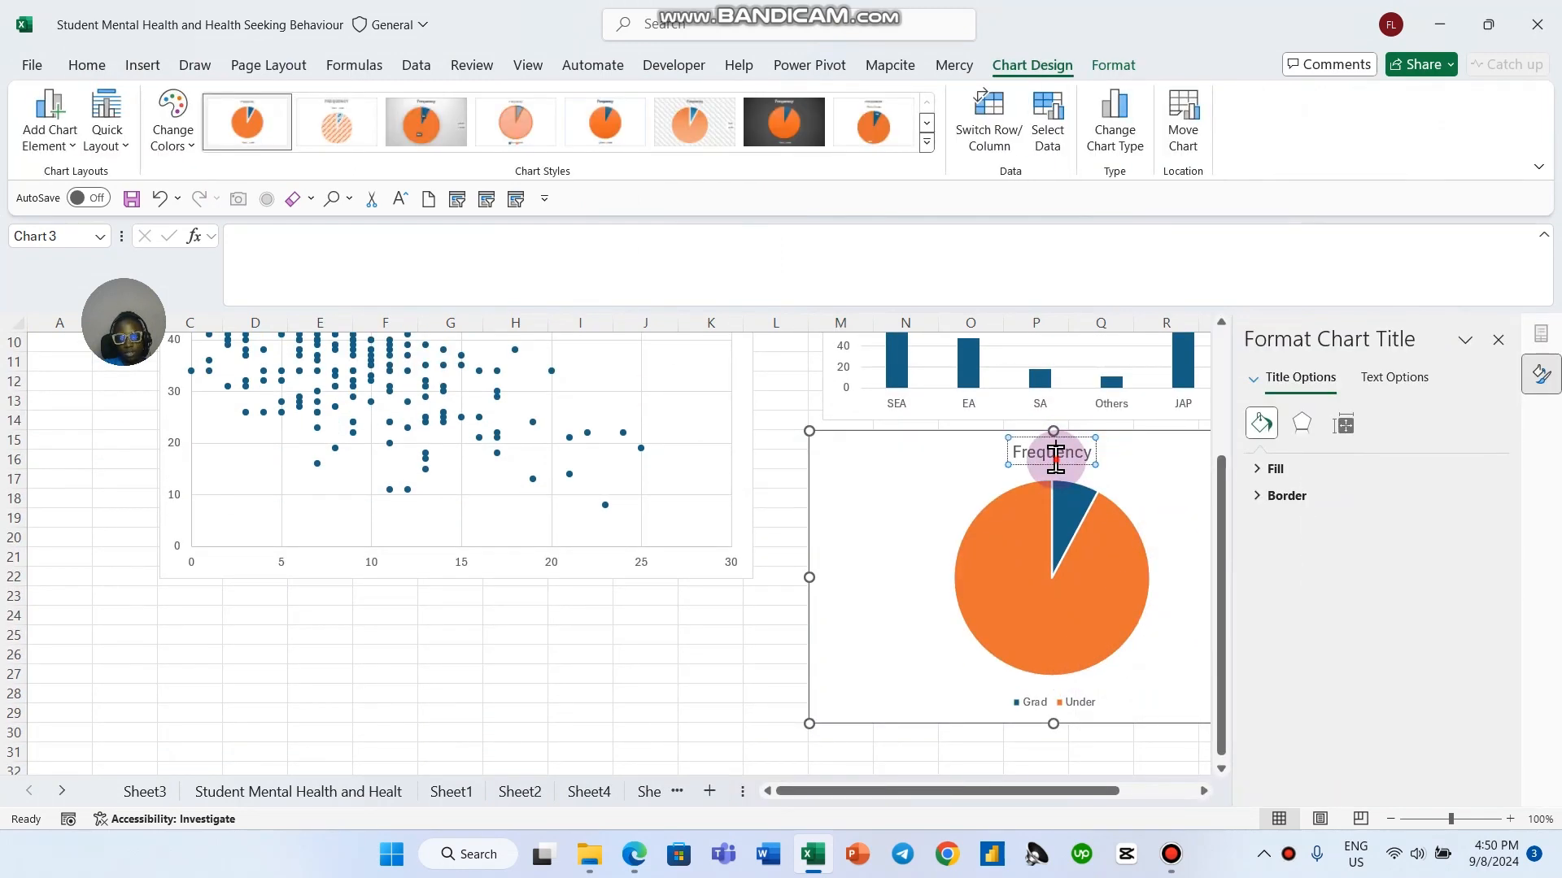
left_click(1065, 520)
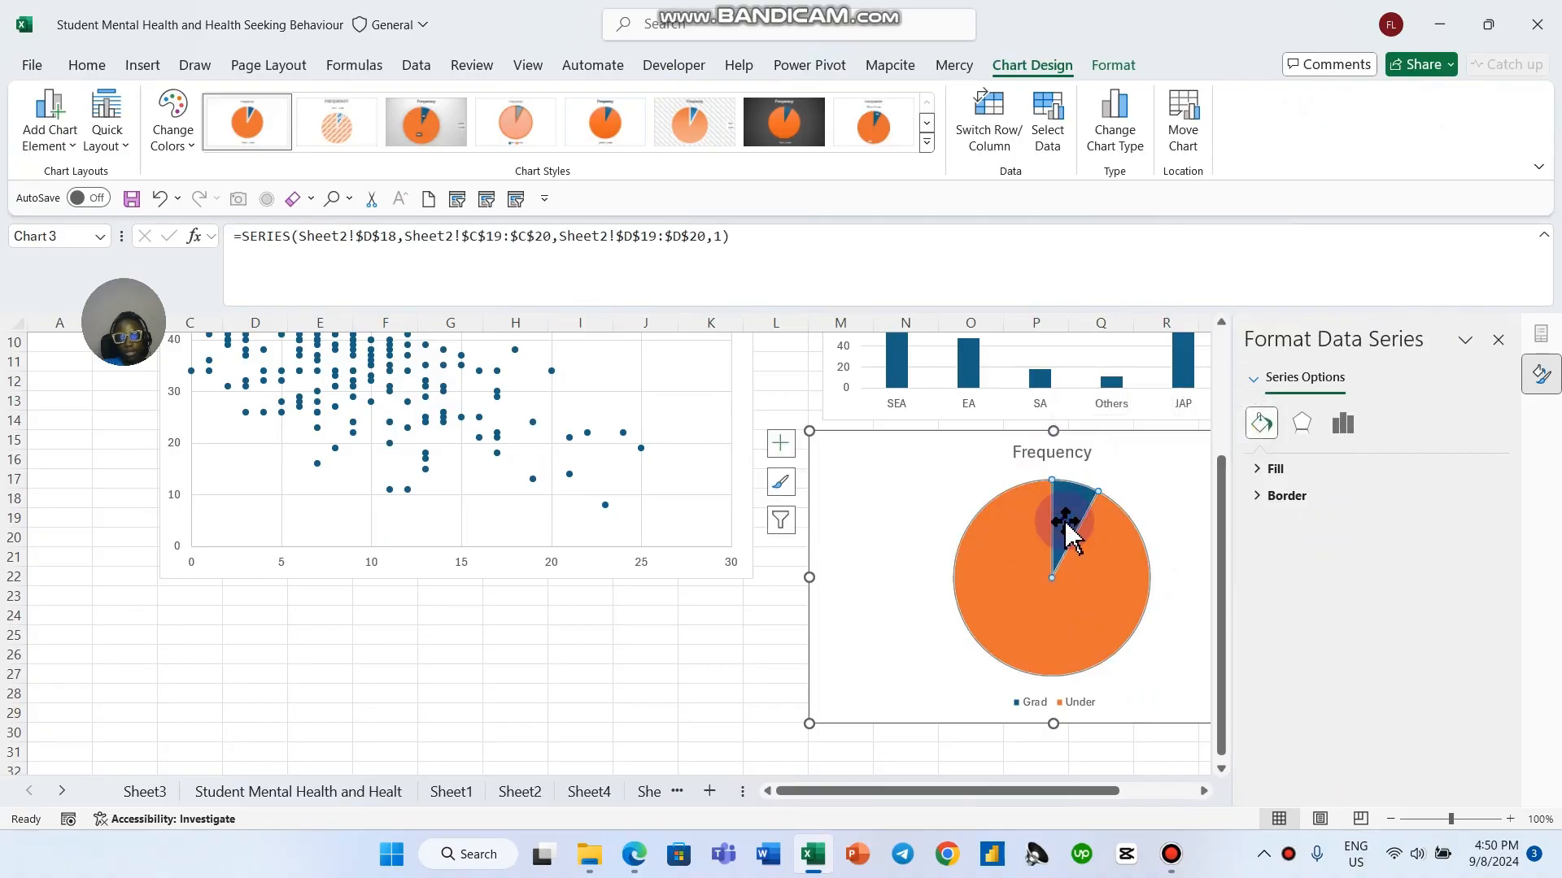
left_click(1501, 346)
left_click(606, 578)
scroll(676, 618, "up", 3)
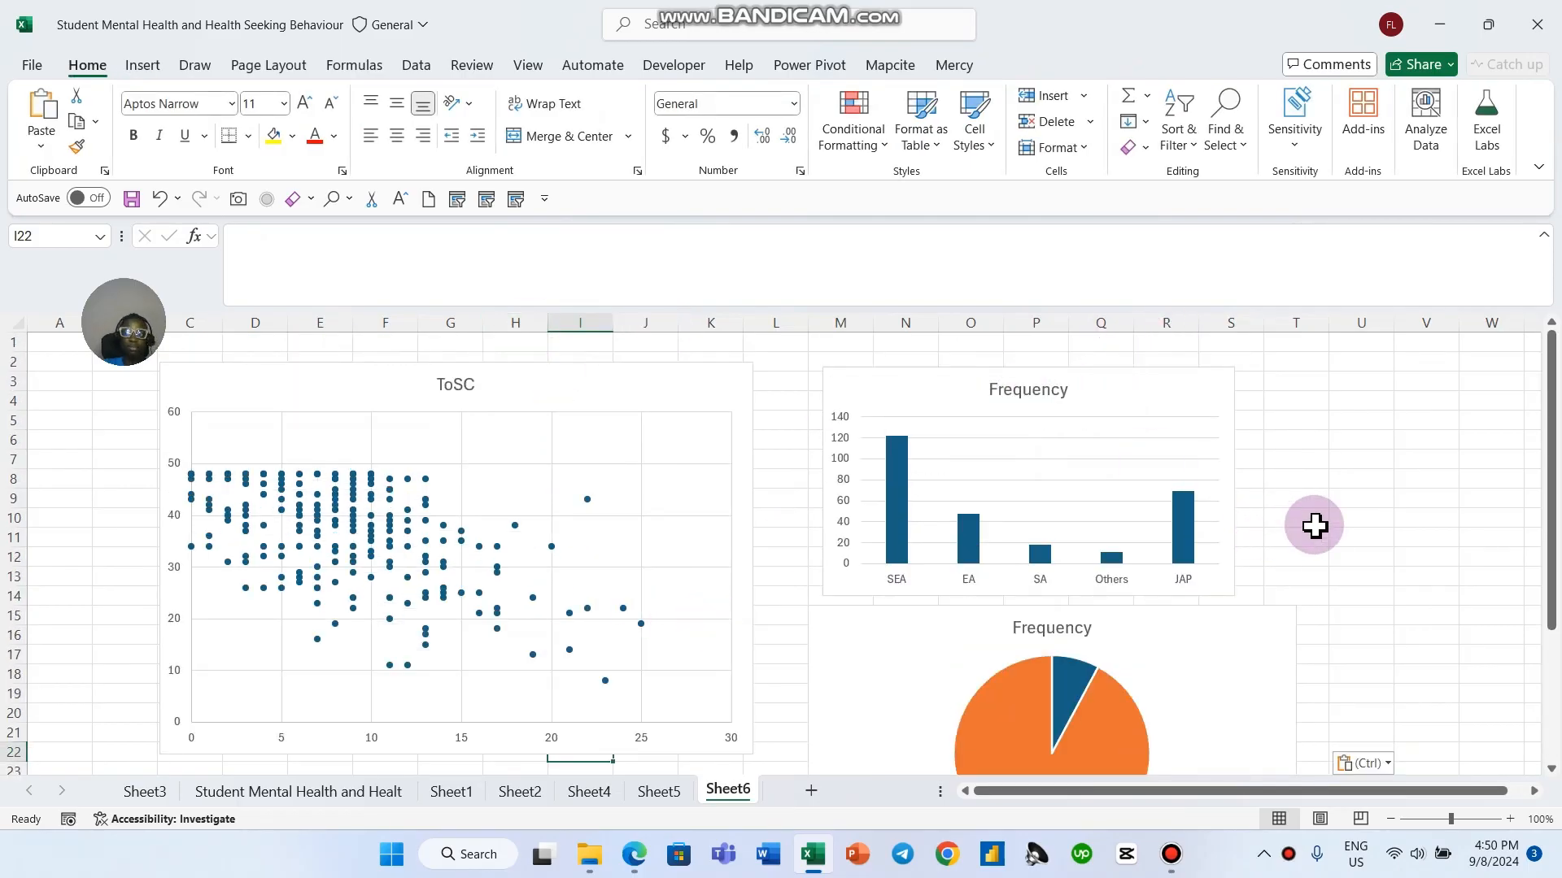
left_click(1314, 404)
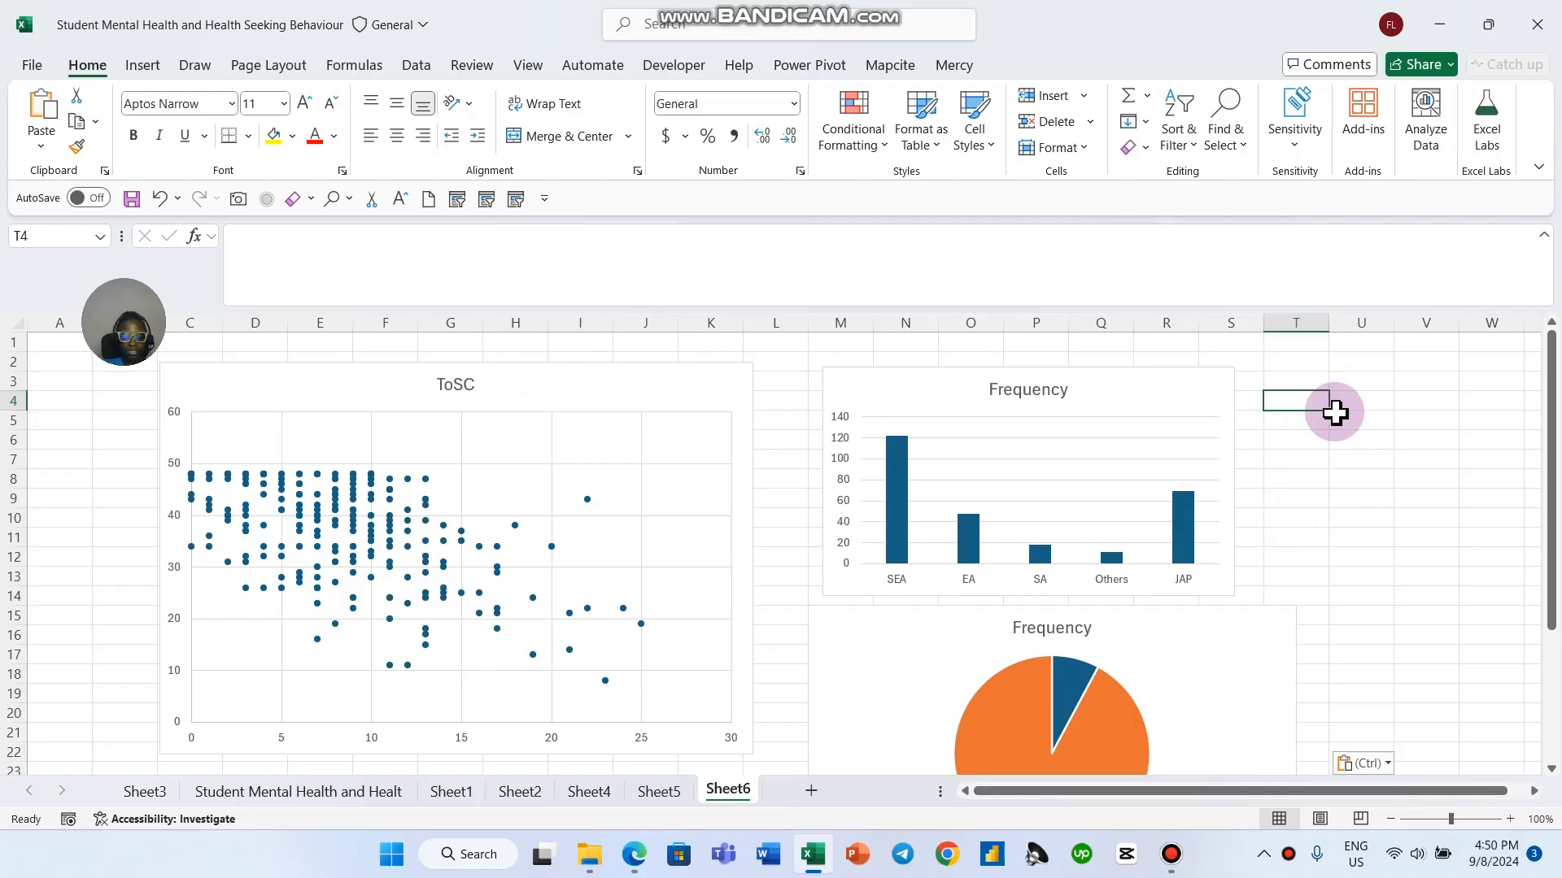
Step: Insert a clustered column PivotChart based on the Region PivotTable on Sheet2
left_click(383, 787)
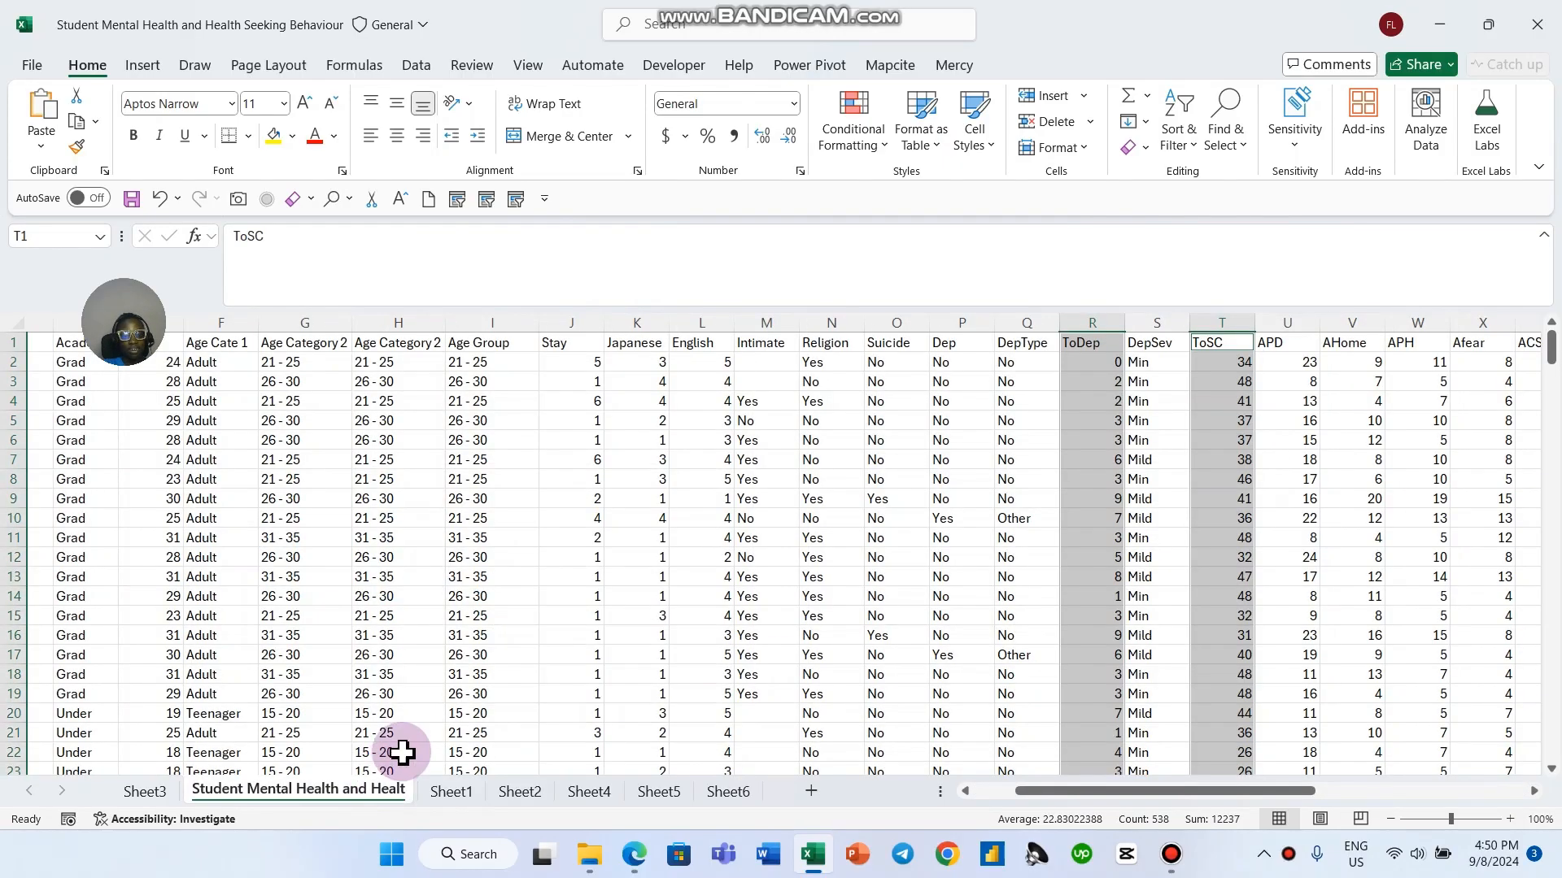
left_click(492, 793)
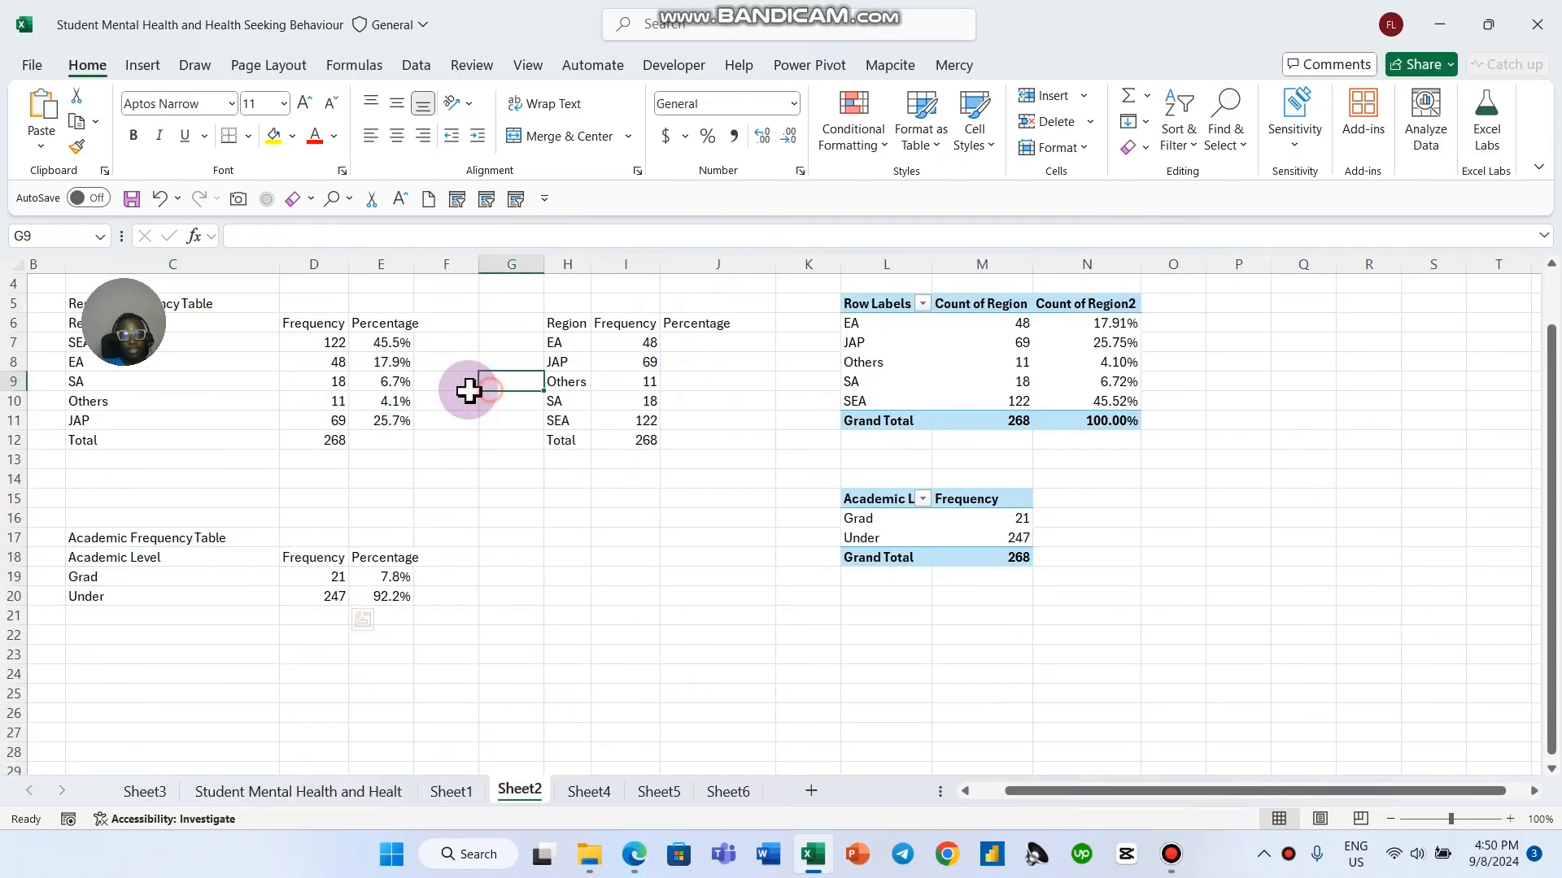
left_click(378, 384)
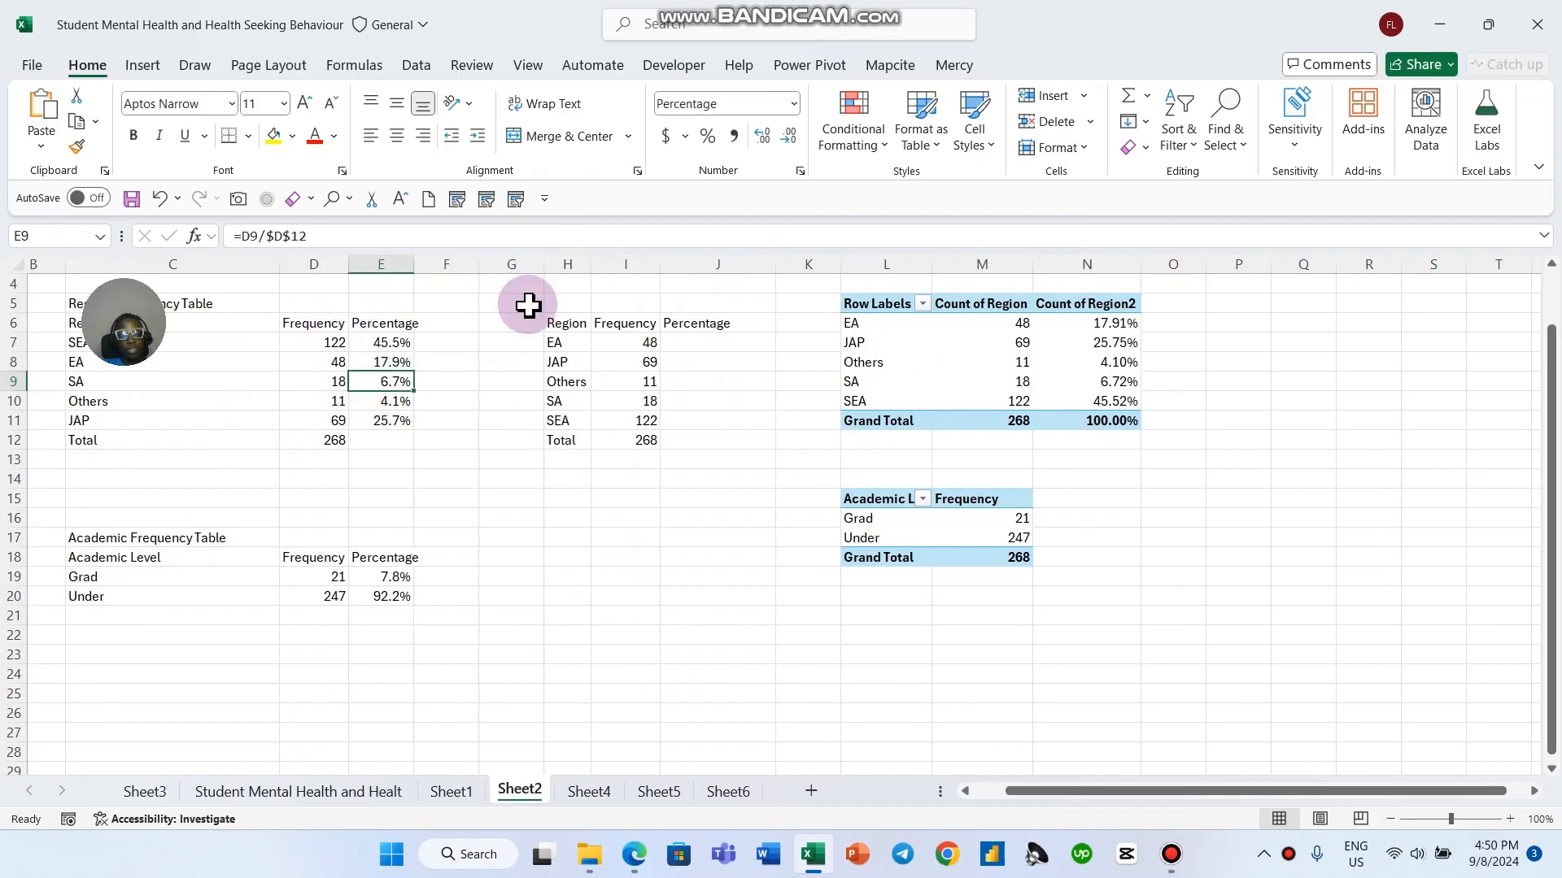
left_click_drag(578, 330, 642, 426)
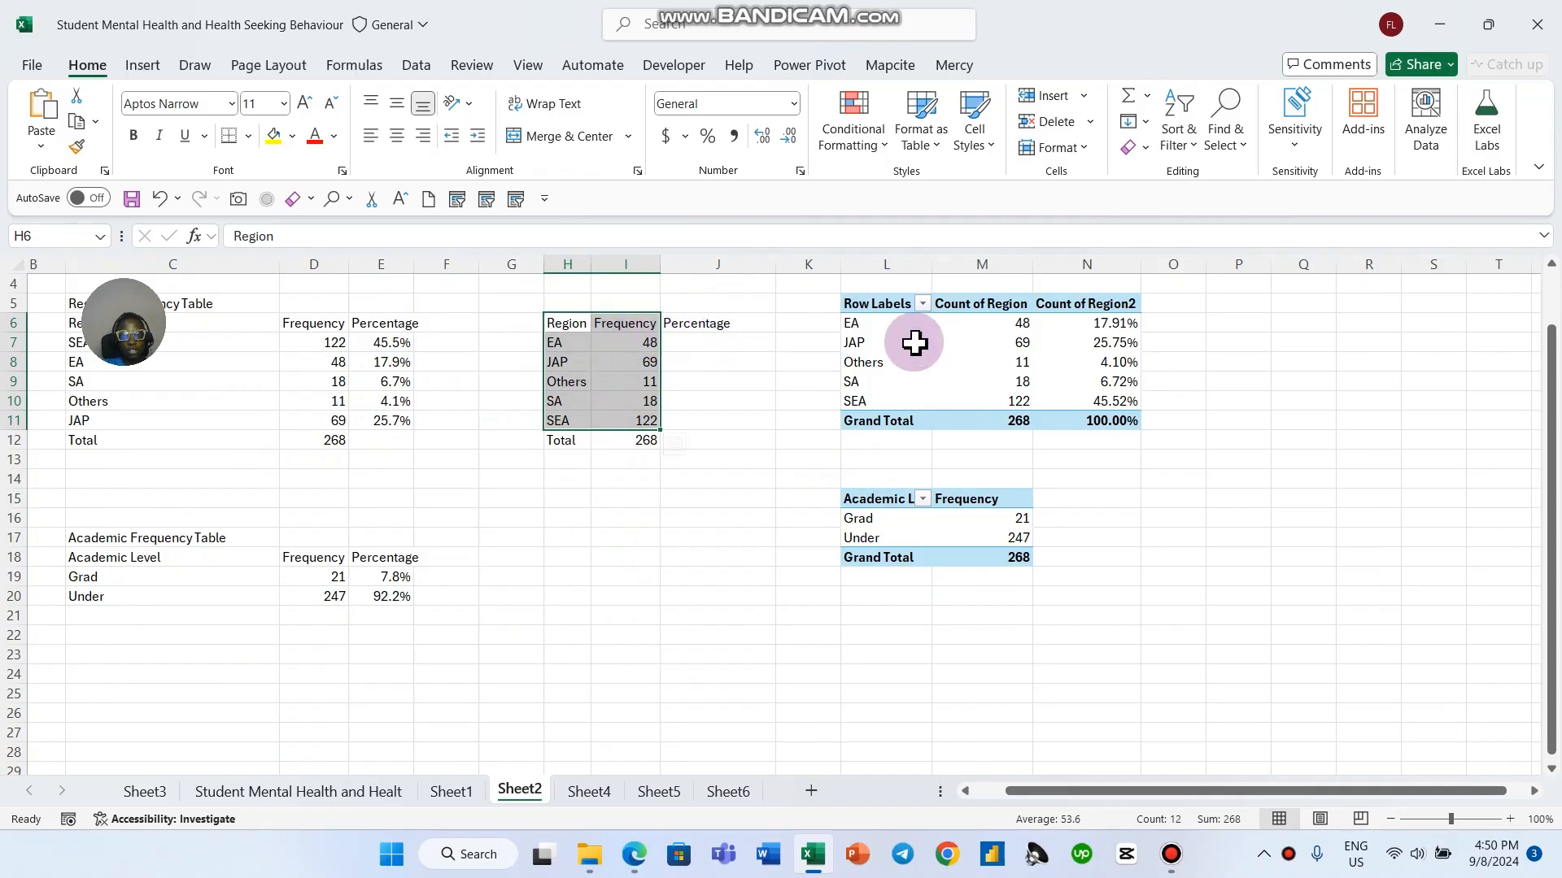
left_click(877, 376)
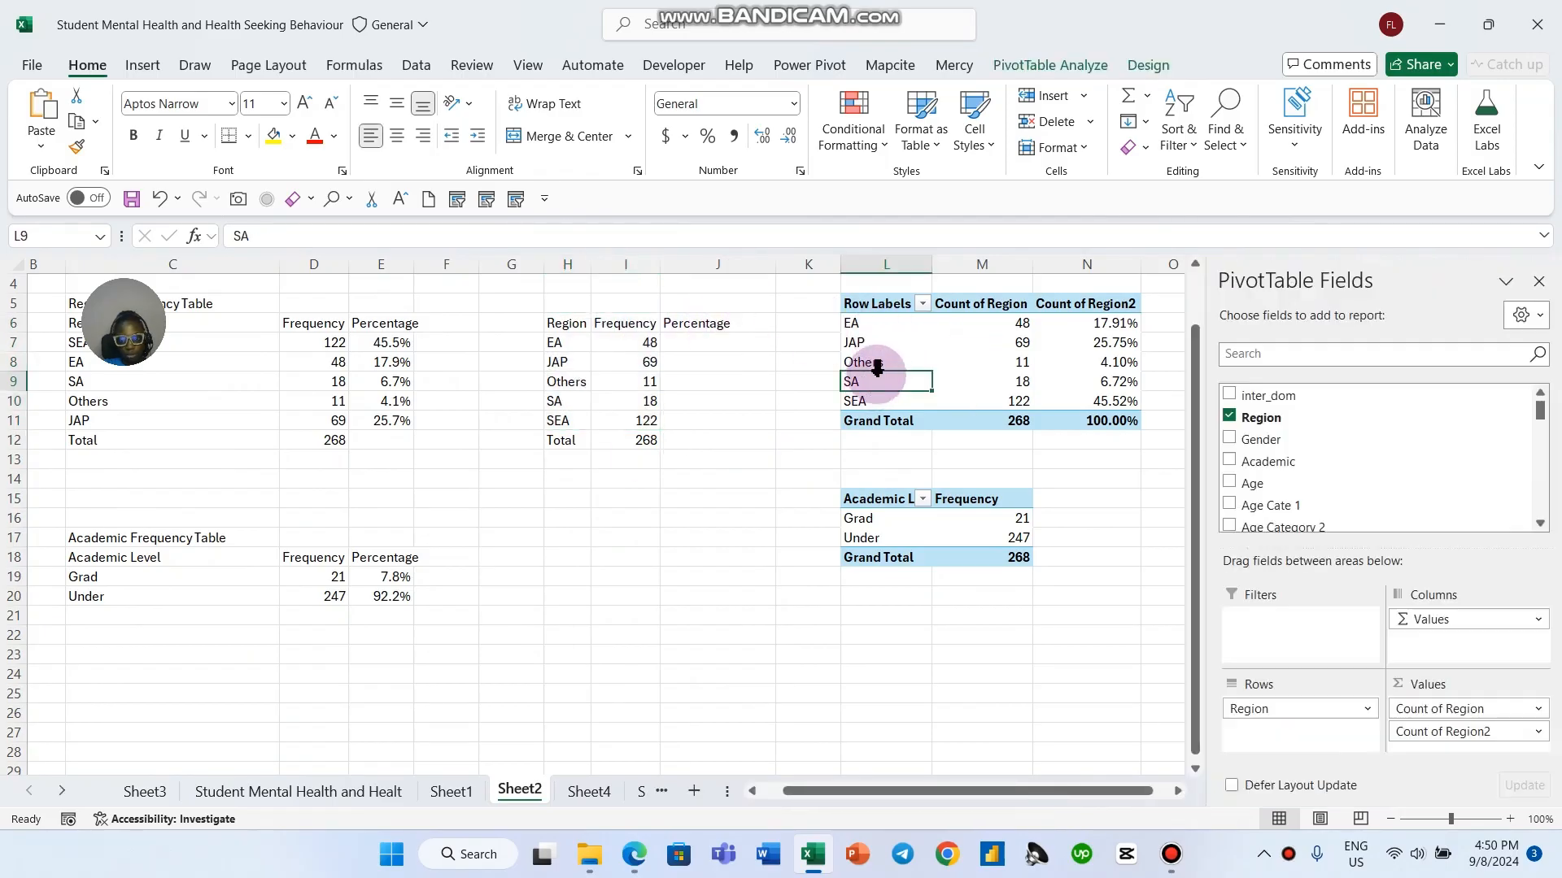
left_click(145, 64)
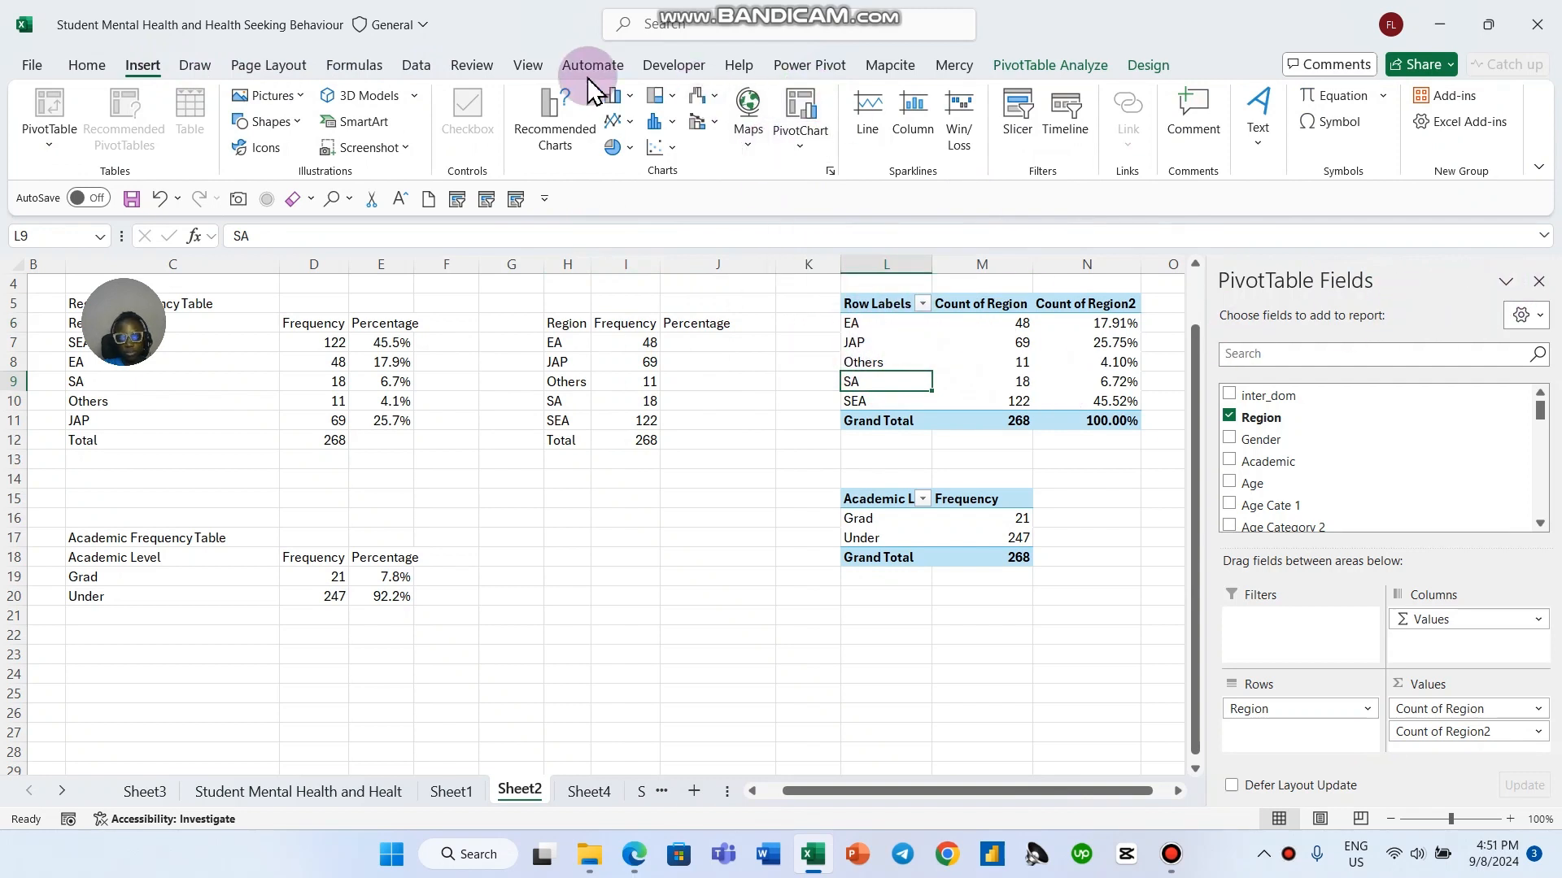
left_click(804, 102)
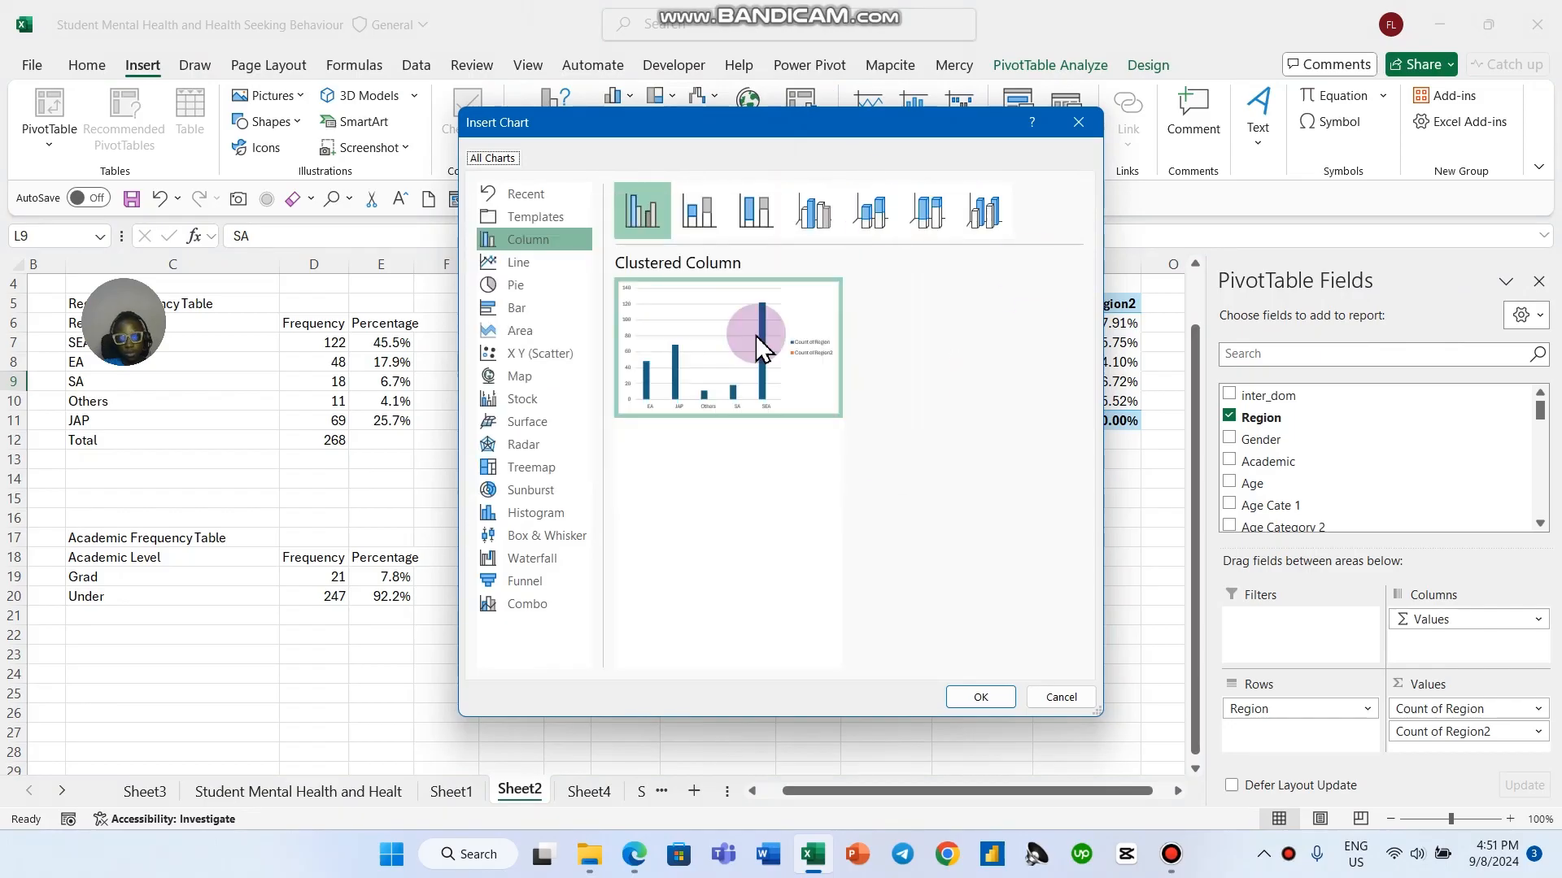
mouse_move(706, 363)
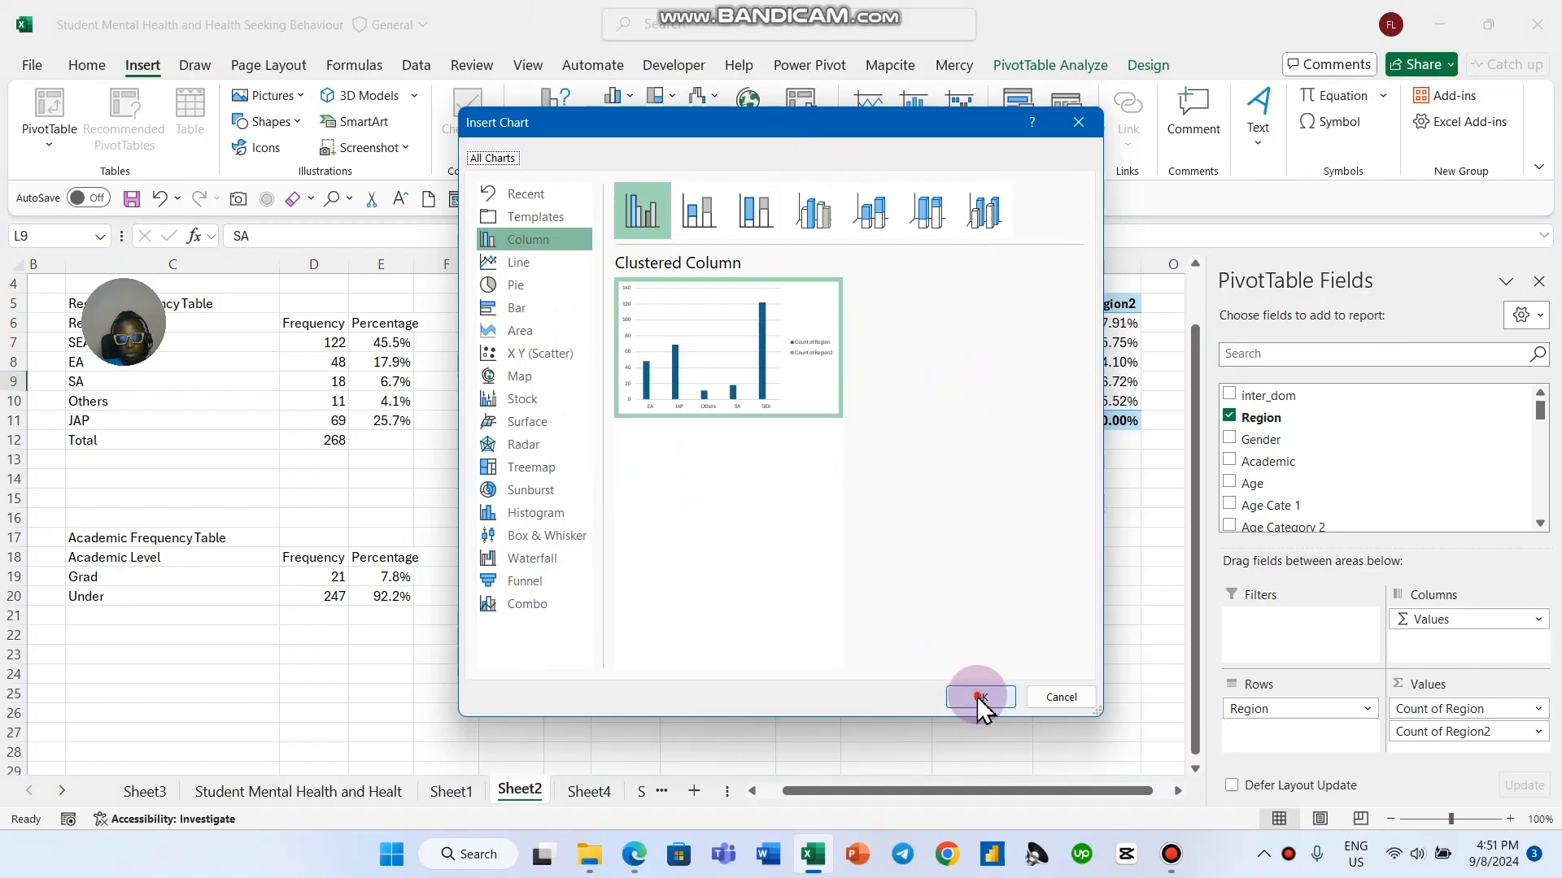
left_click(980, 697)
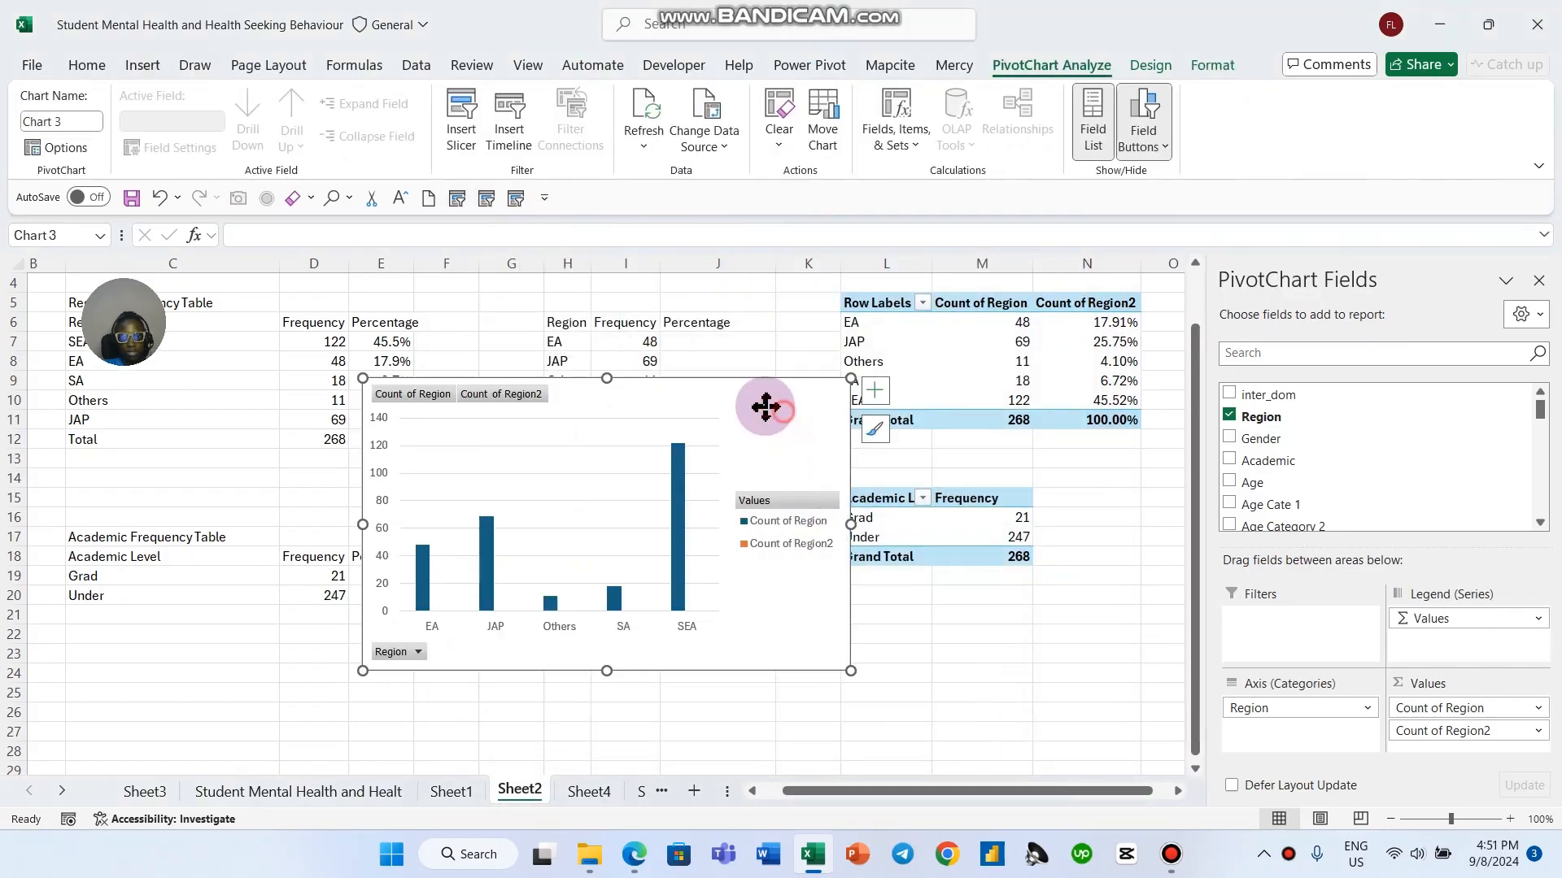
Step: Shift the region PivotChart slightly up and to the left, and hide all field buttons on it
left_click_drag(765, 406, 714, 388)
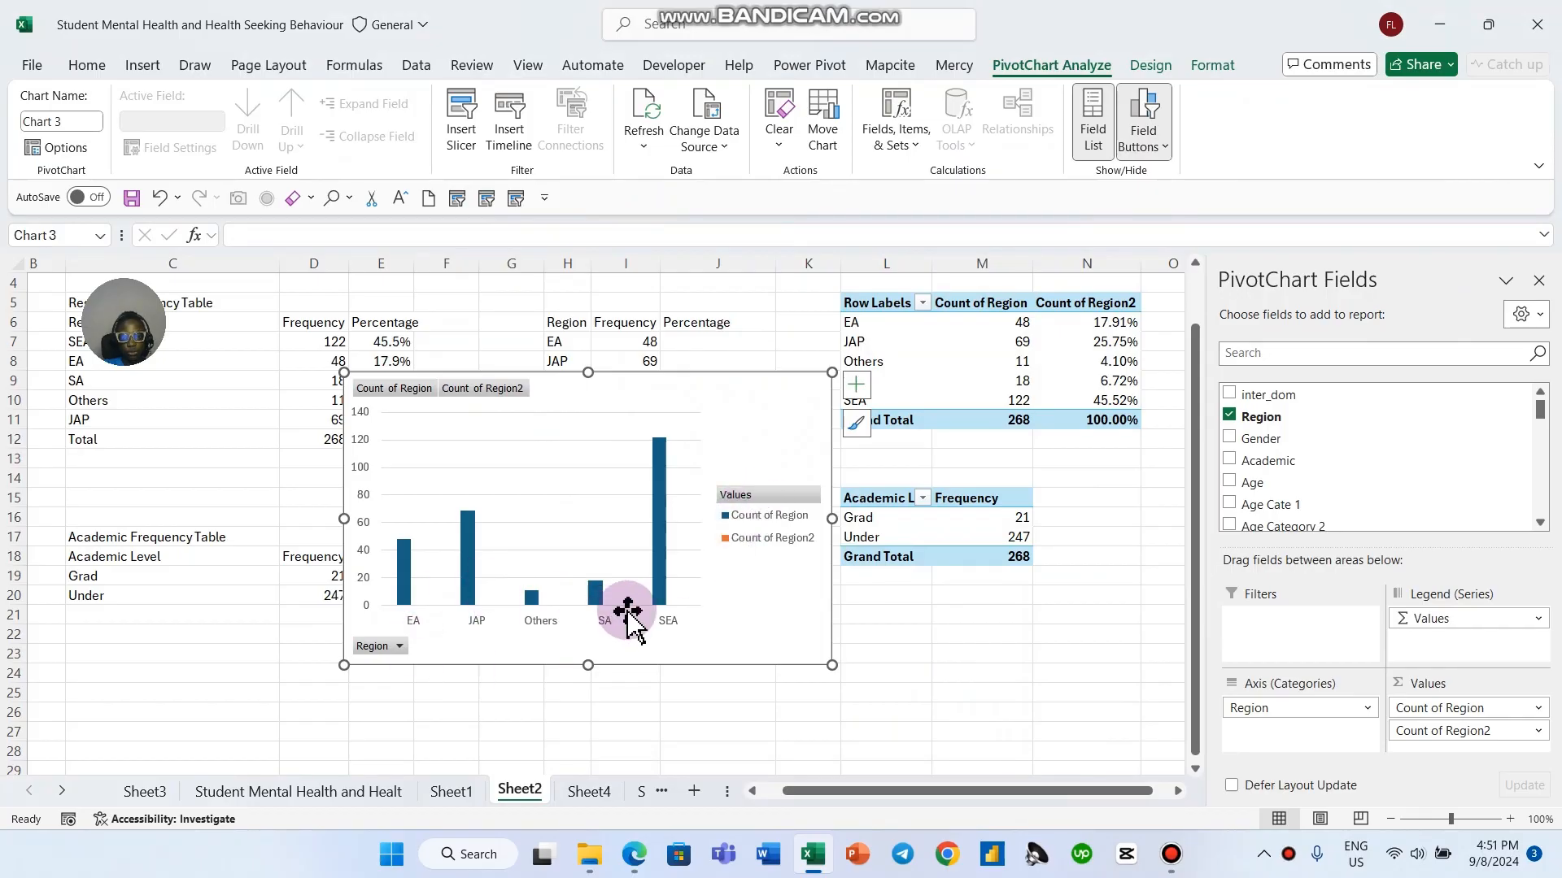
right_click(750, 494)
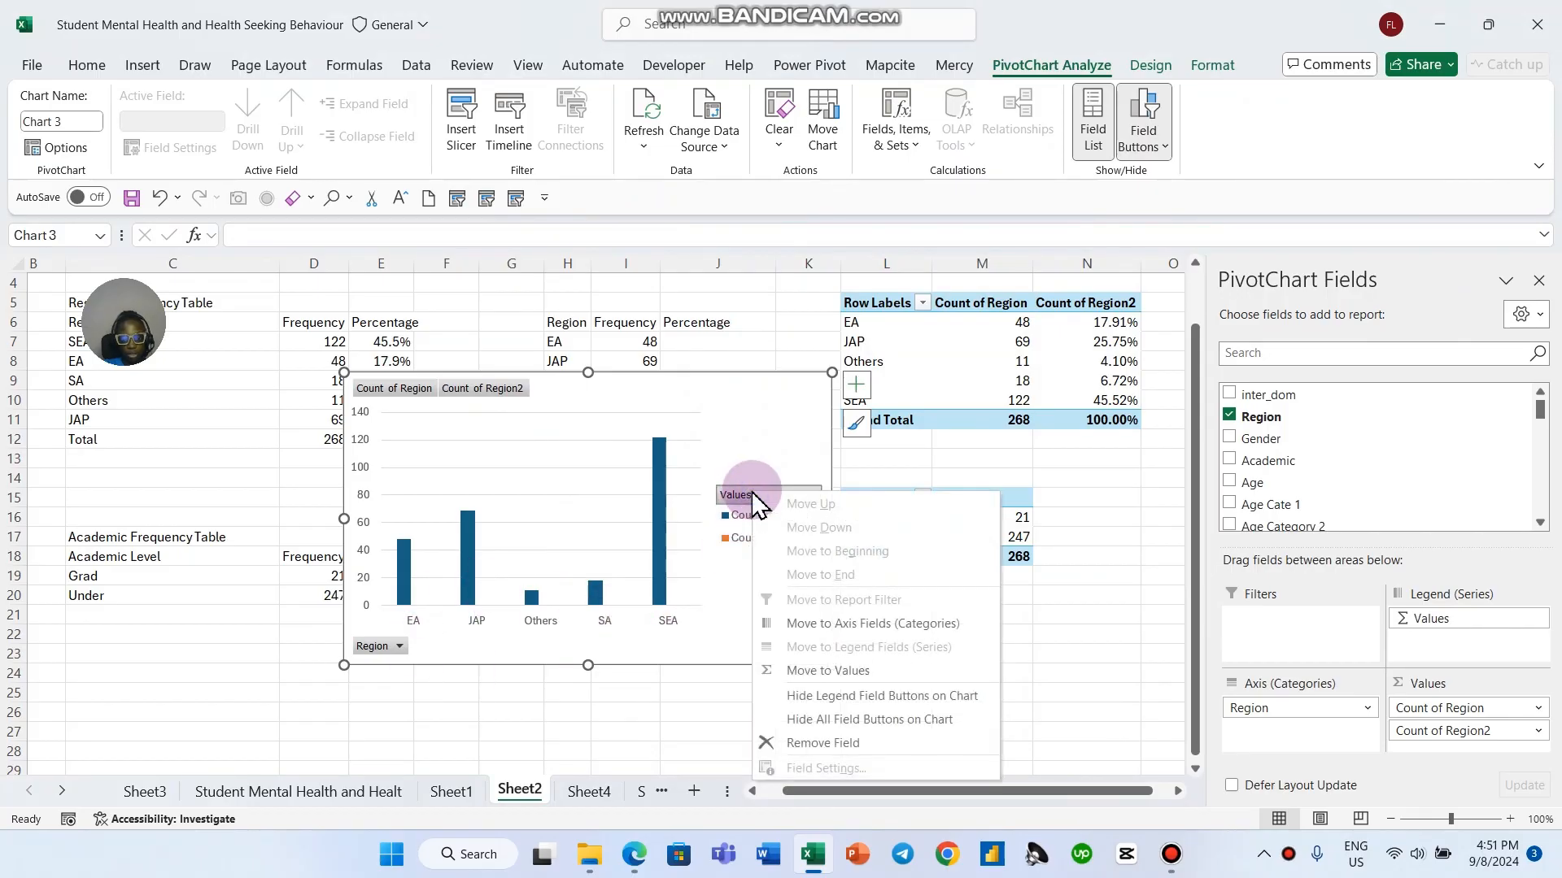
left_click(852, 724)
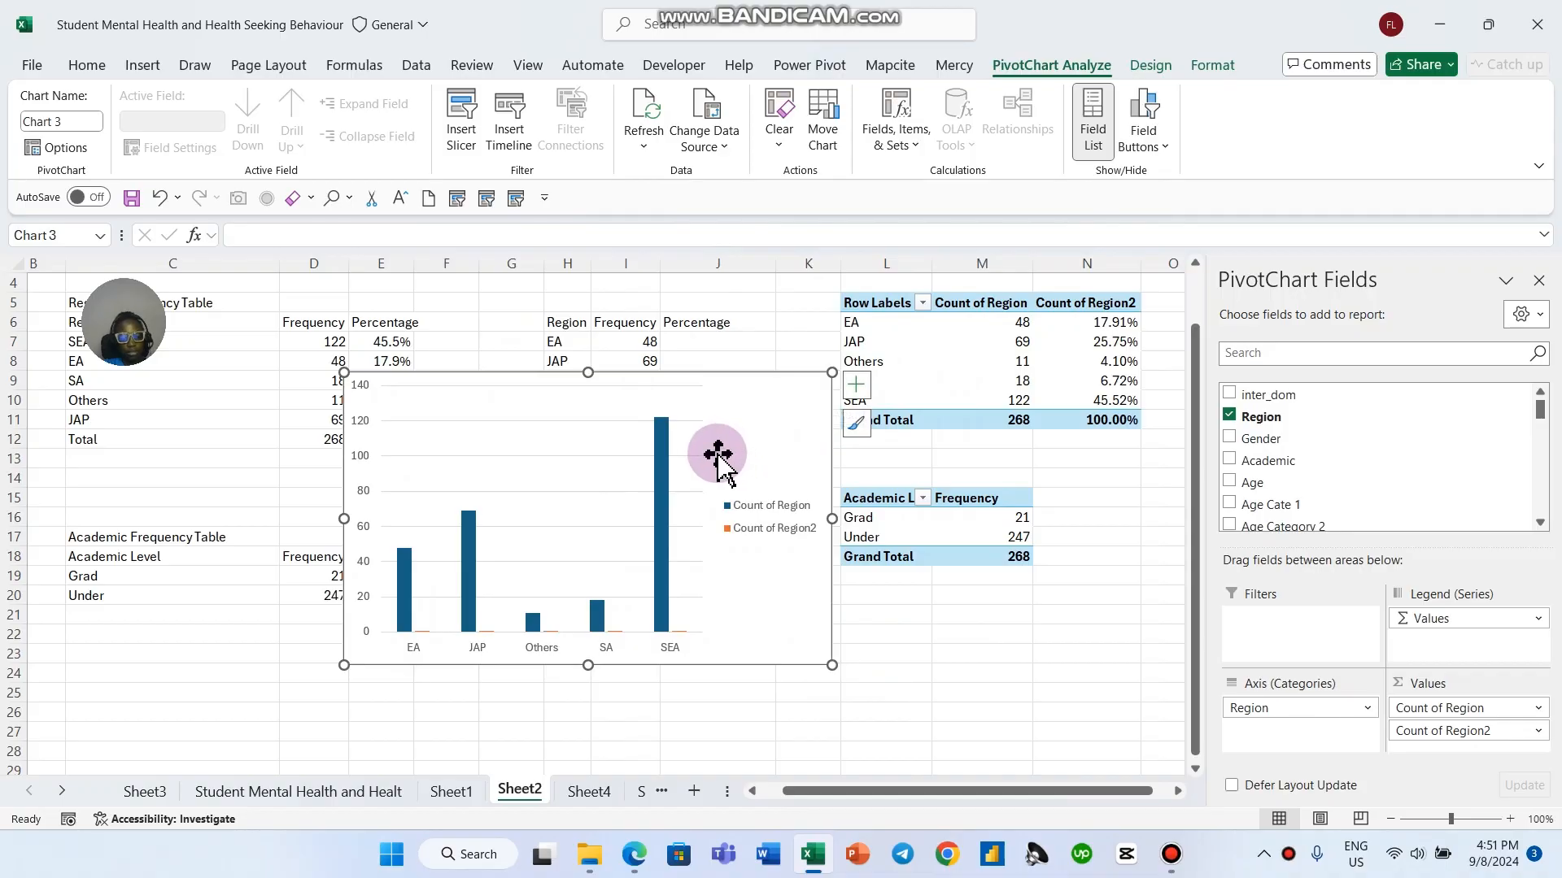
Step: Insert a clustered column PivotChart based on the Gender by inter_dom count PivotTable on Sheet5
key("ctrl+Page_Down")
key("ctrl+Page_Down")
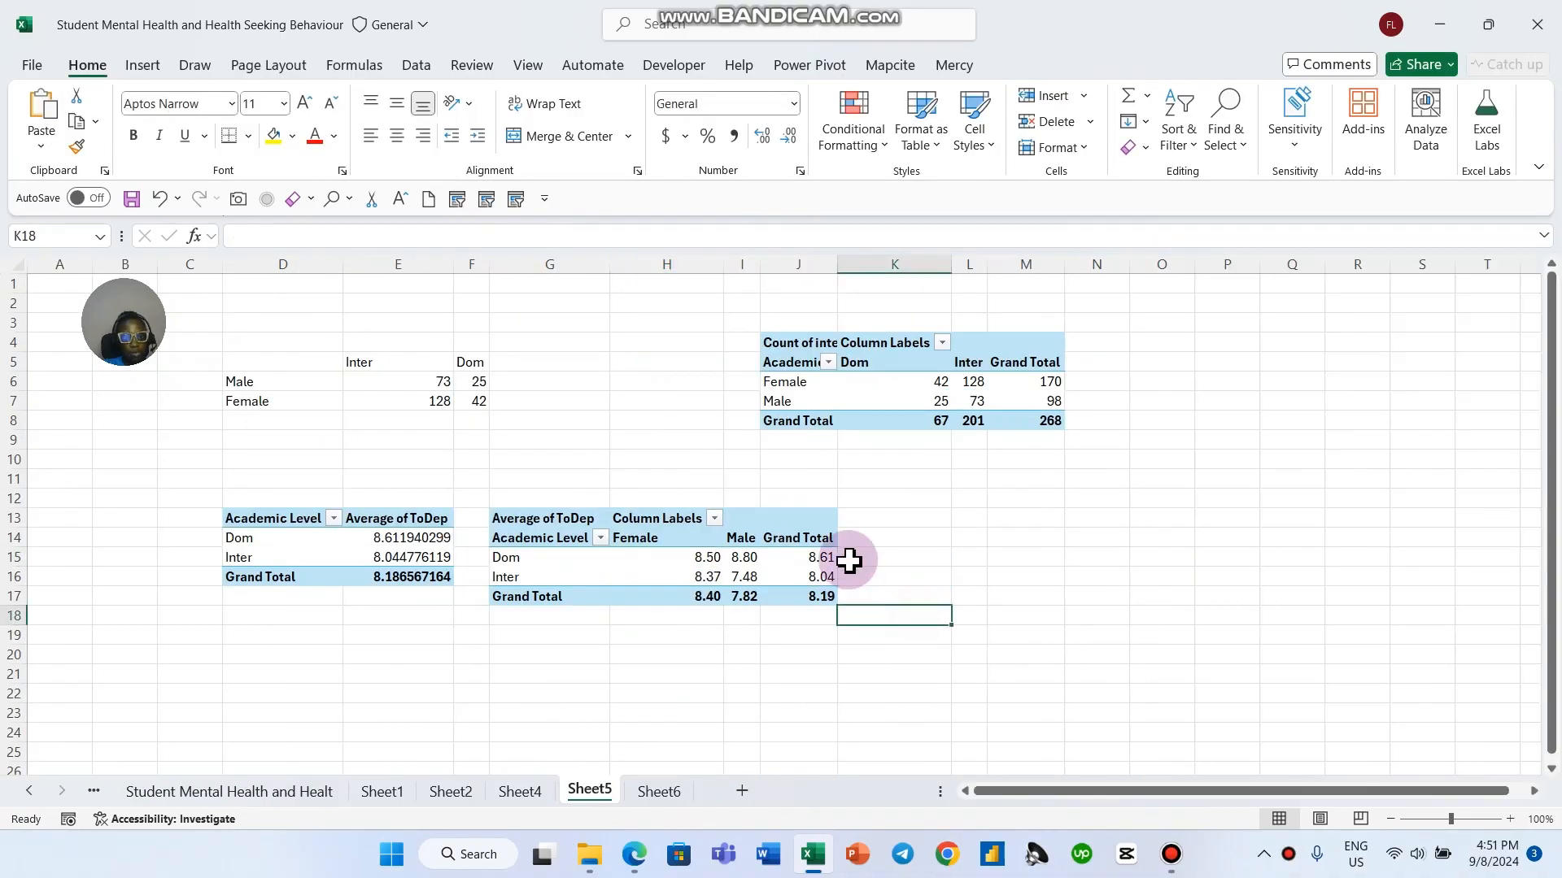
left_click(824, 370)
left_click(910, 383)
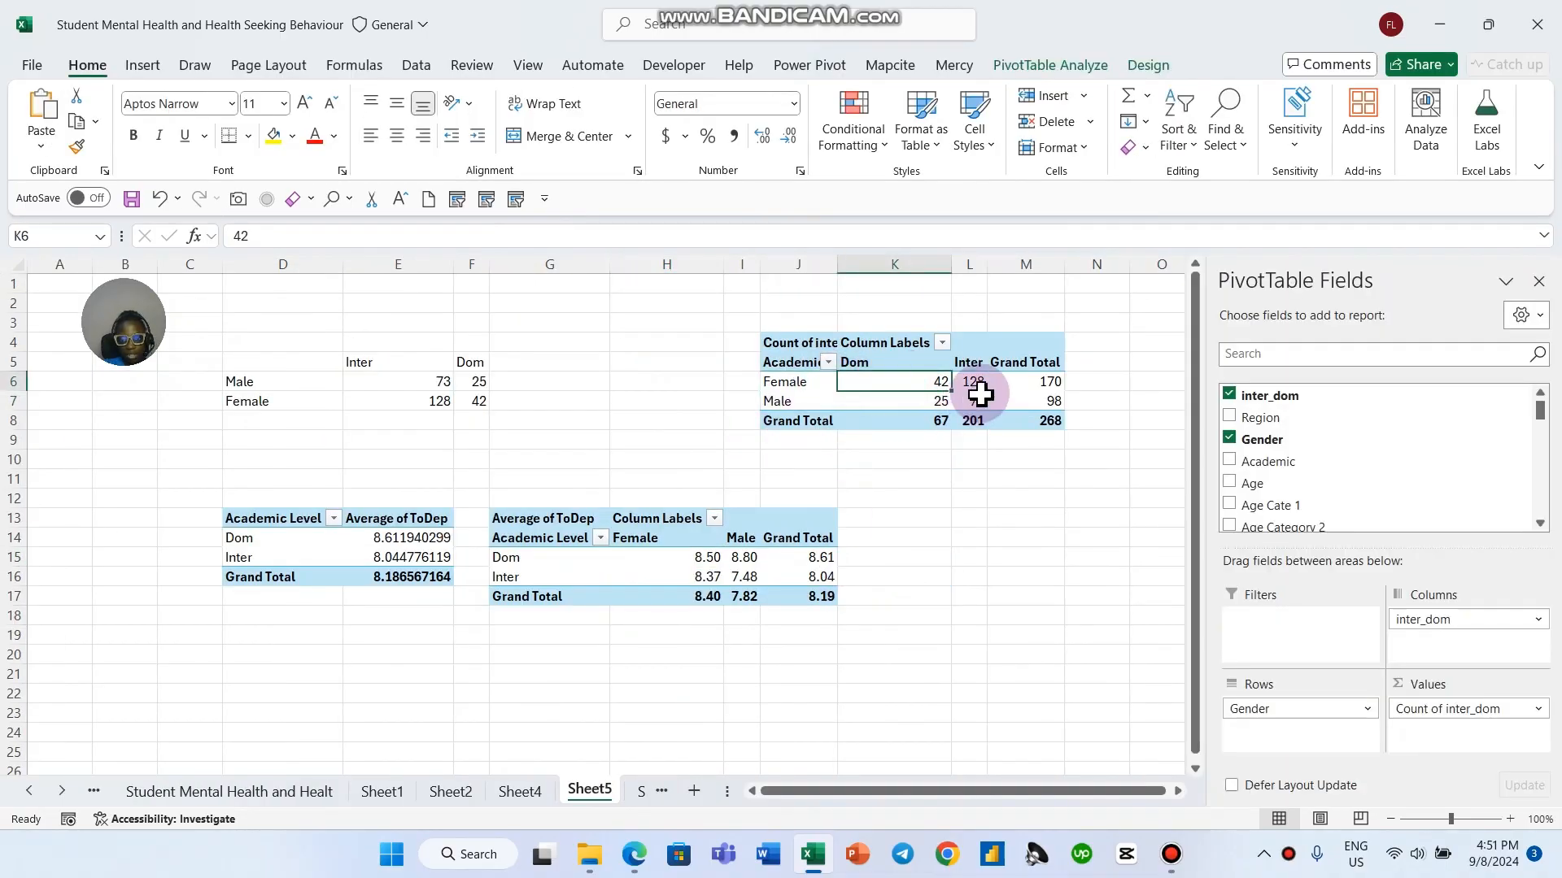
left_click(1538, 282)
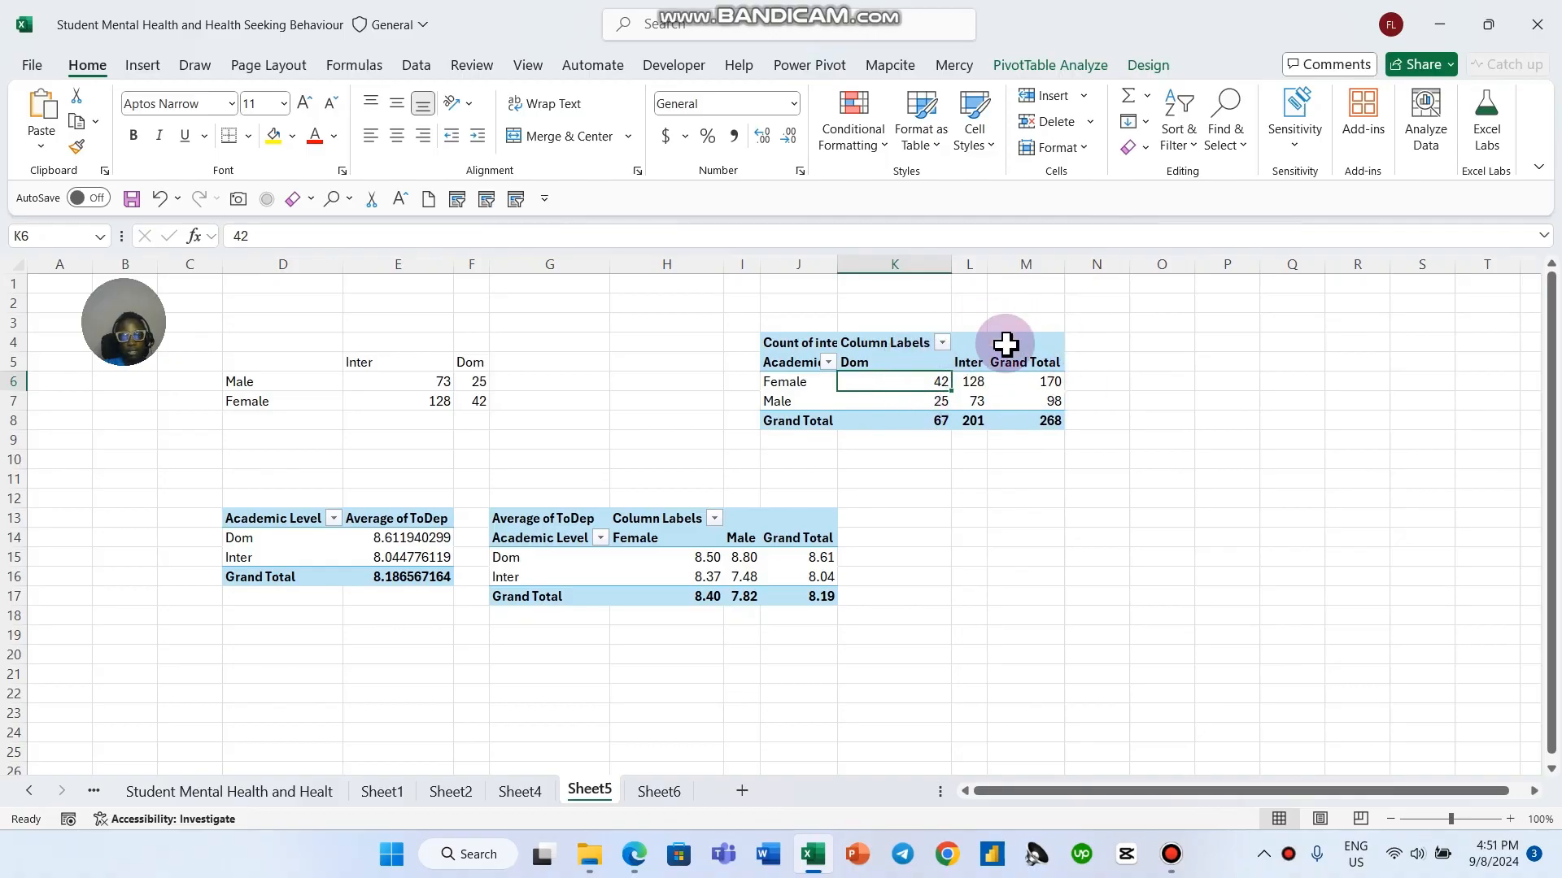
left_click(146, 73)
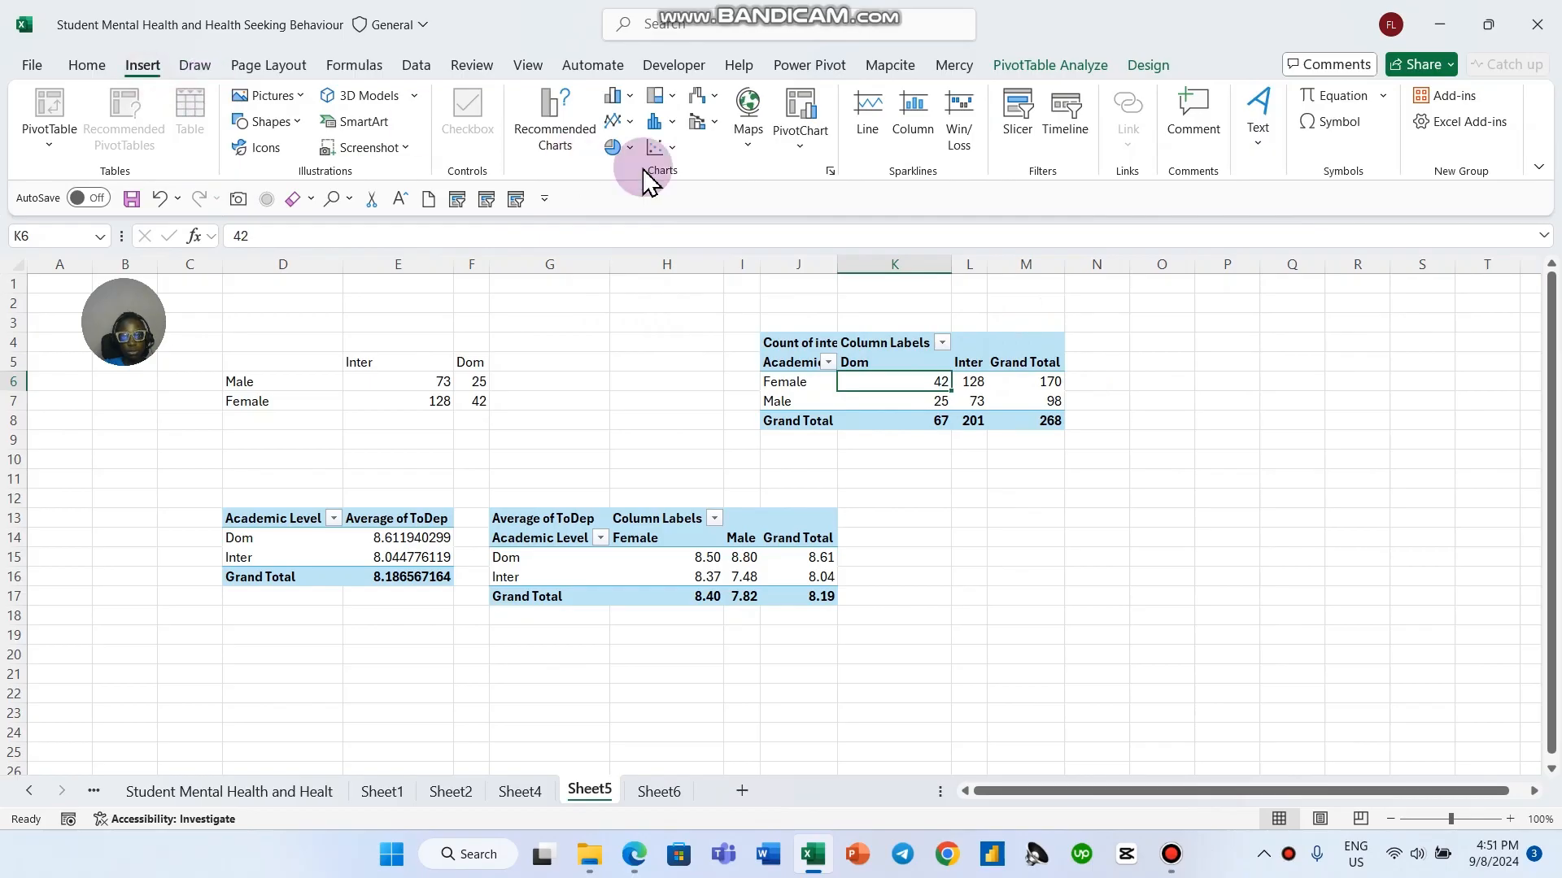
left_click(805, 120)
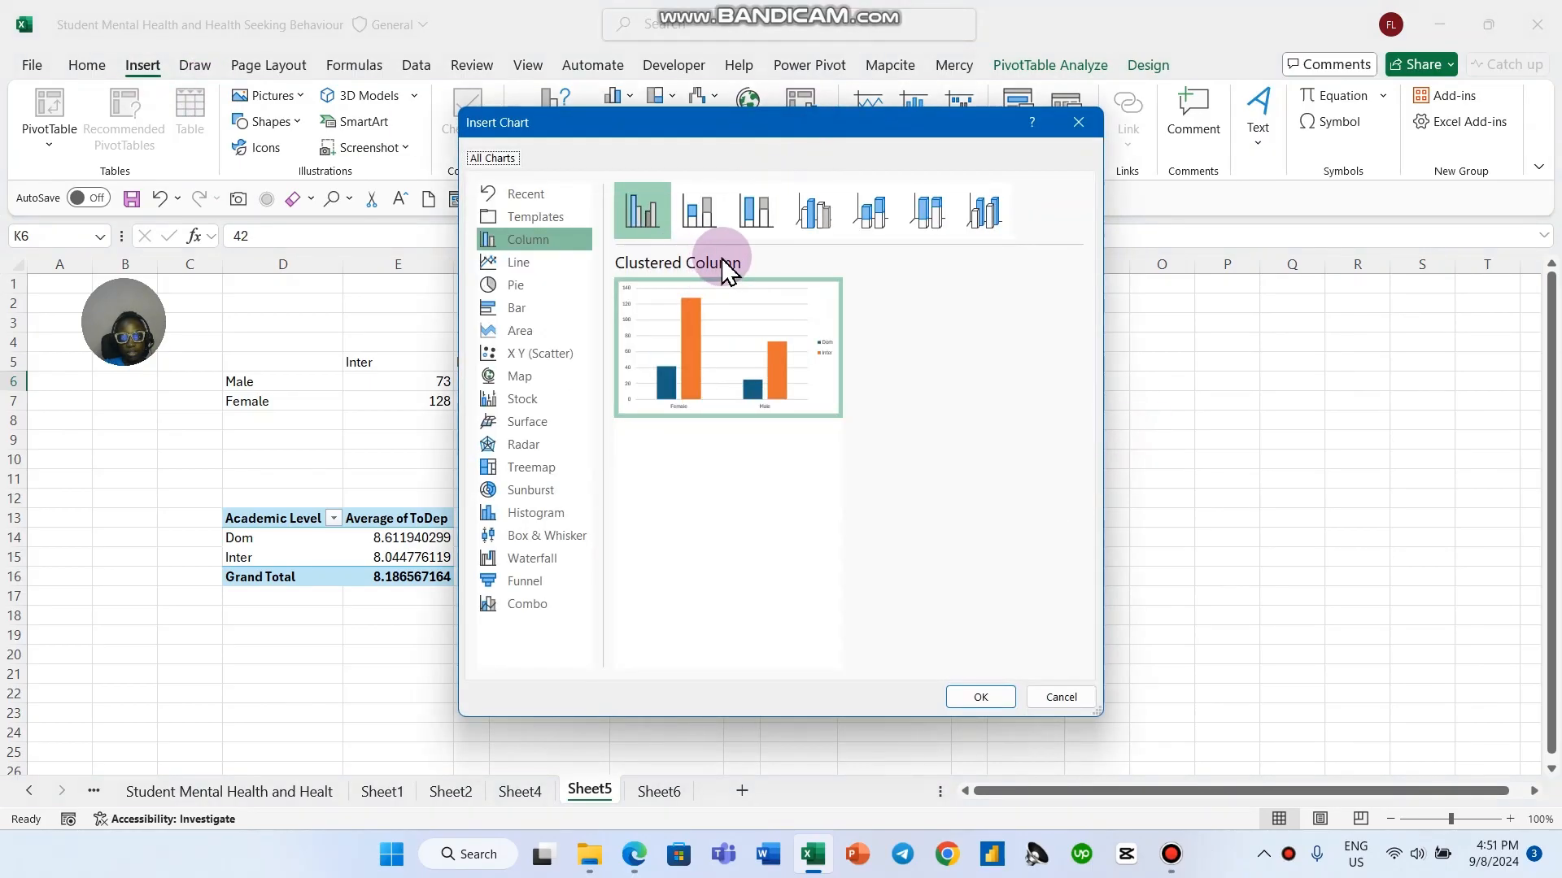
left_click(980, 698)
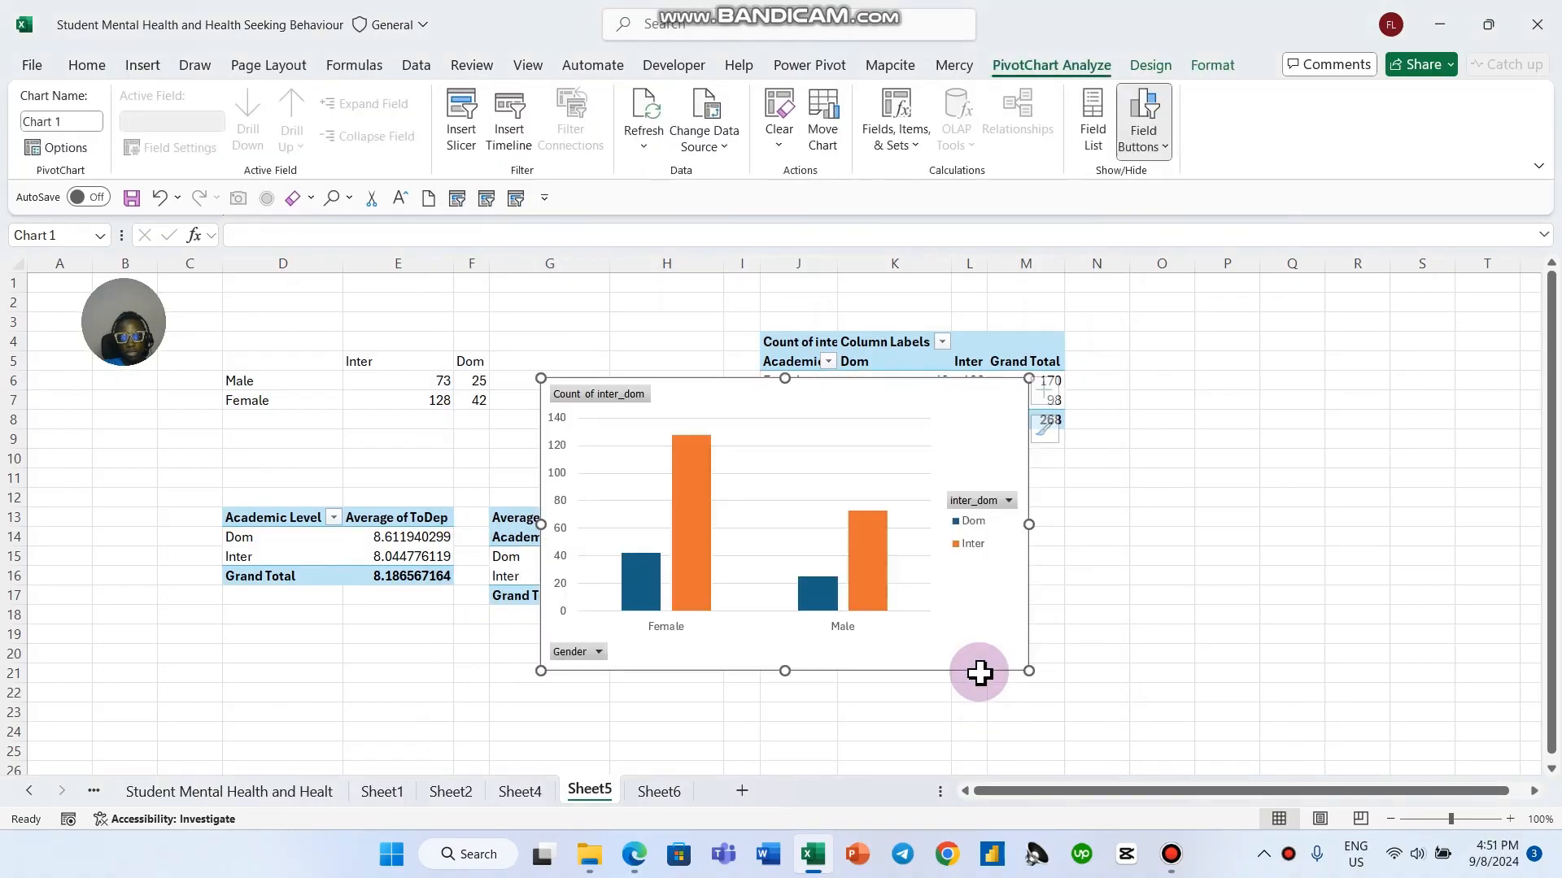
Step: Hide all field buttons on the Gender by inter_dom PivotChart and place it directly below its source PivotTable
right_click(624, 413)
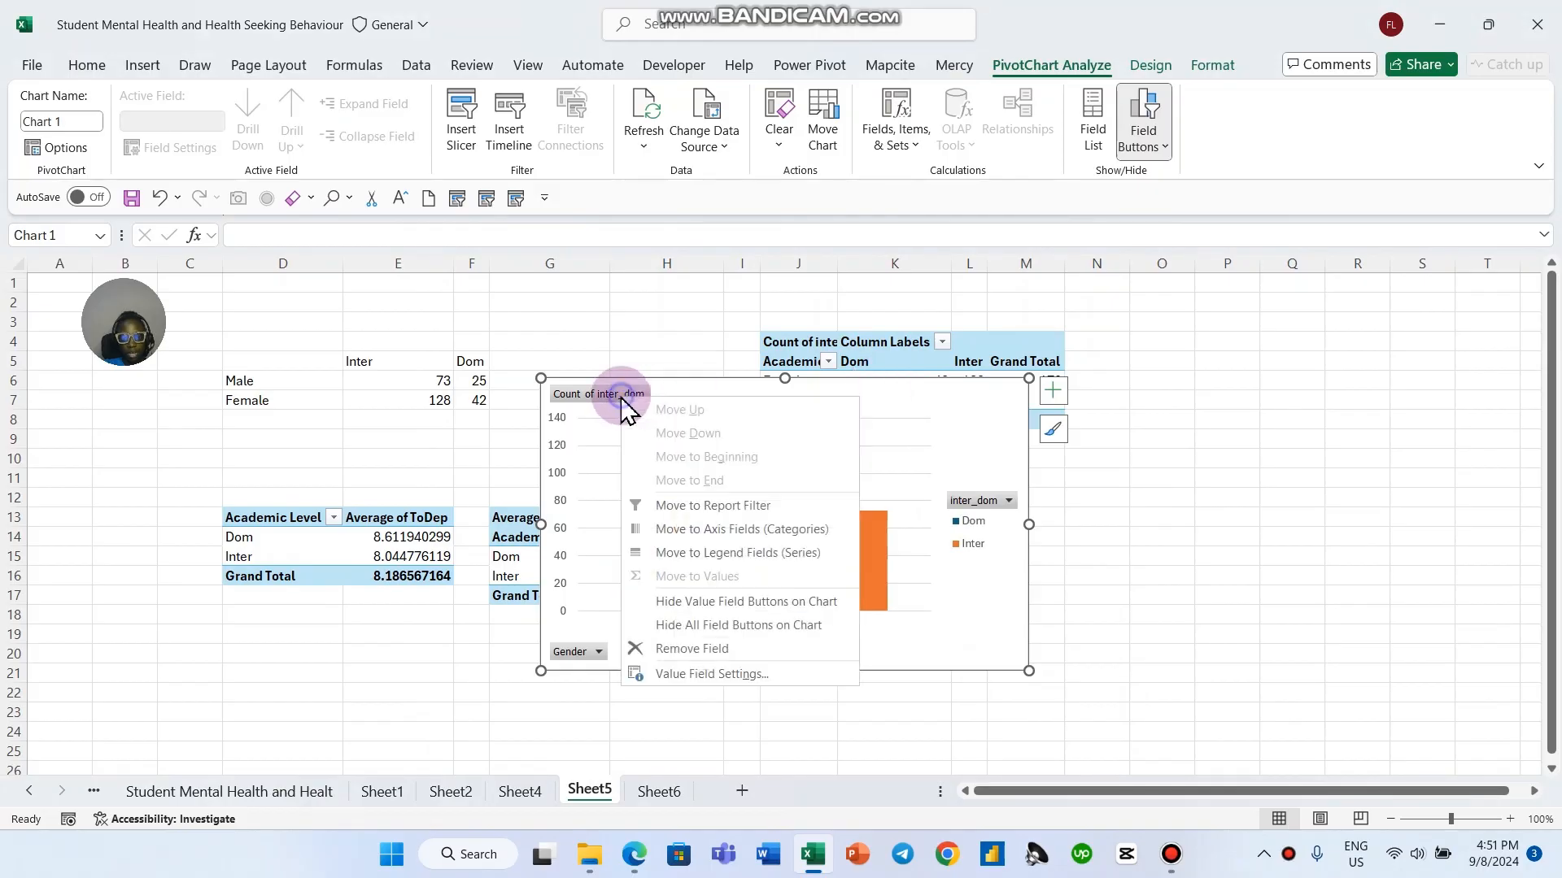
left_click(719, 626)
left_click_drag(817, 383, 1086, 445)
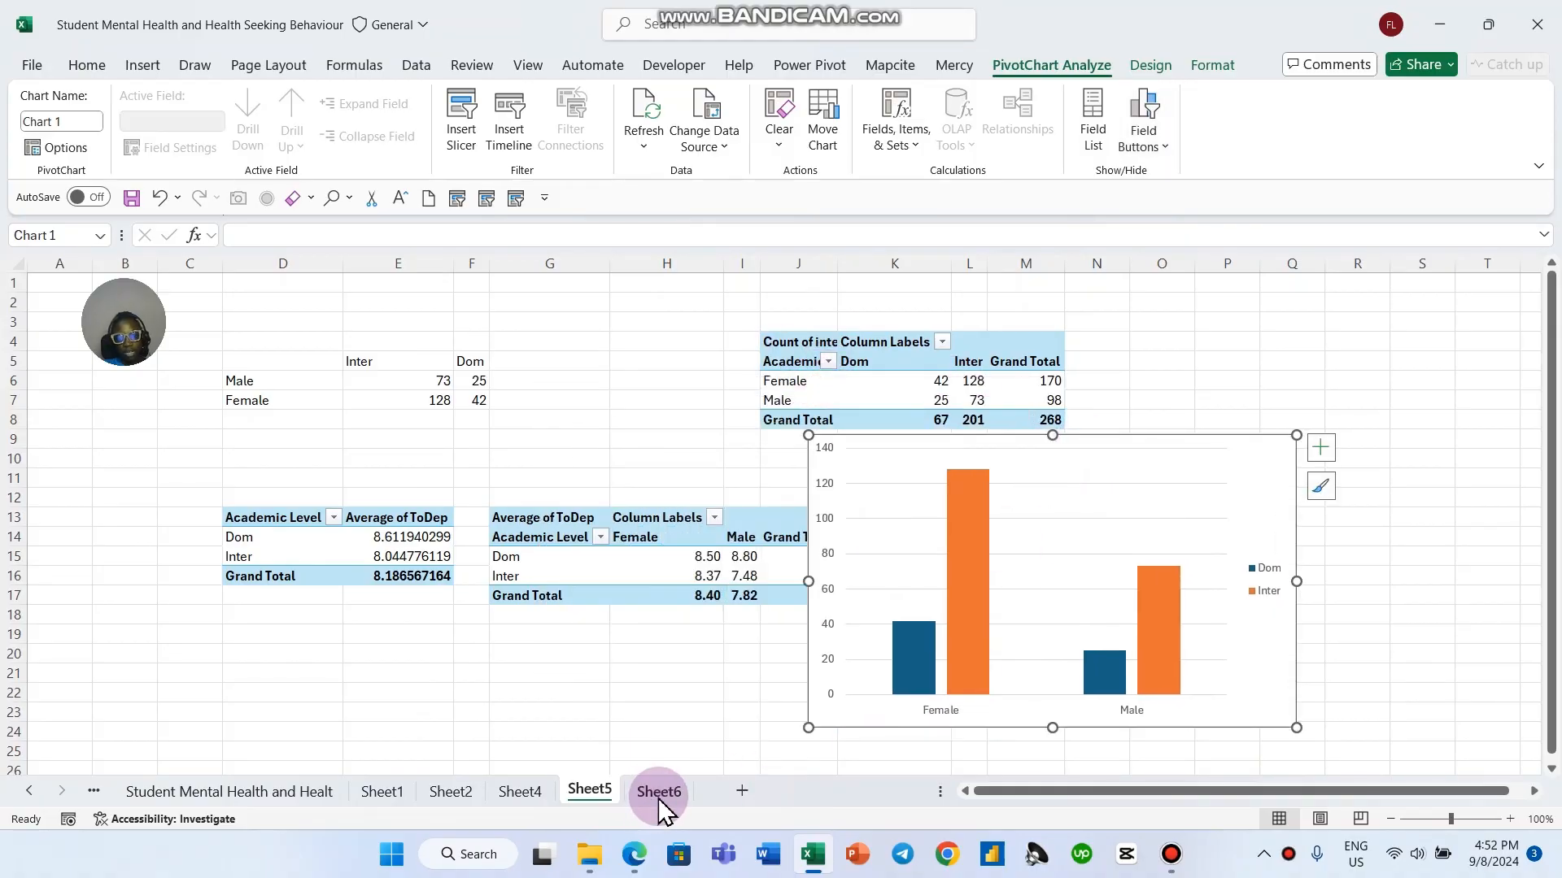
Step: Move the Gender by inter_dom PivotChart from Sheet5 to Sheet6 at cell T4, beside the region column chart
left_click(808, 749)
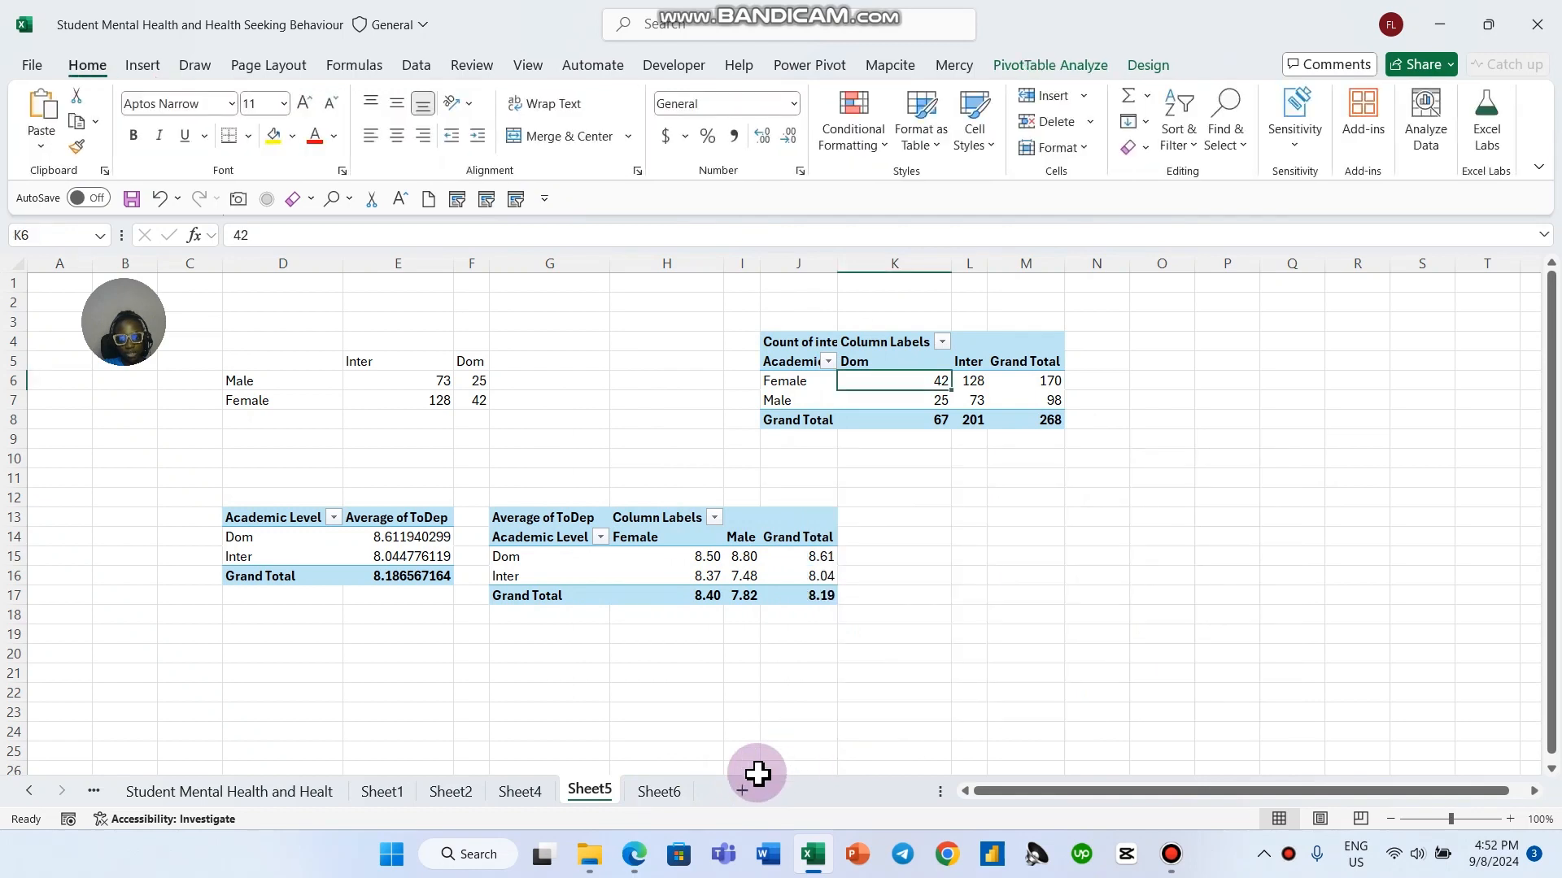
left_click(669, 795)
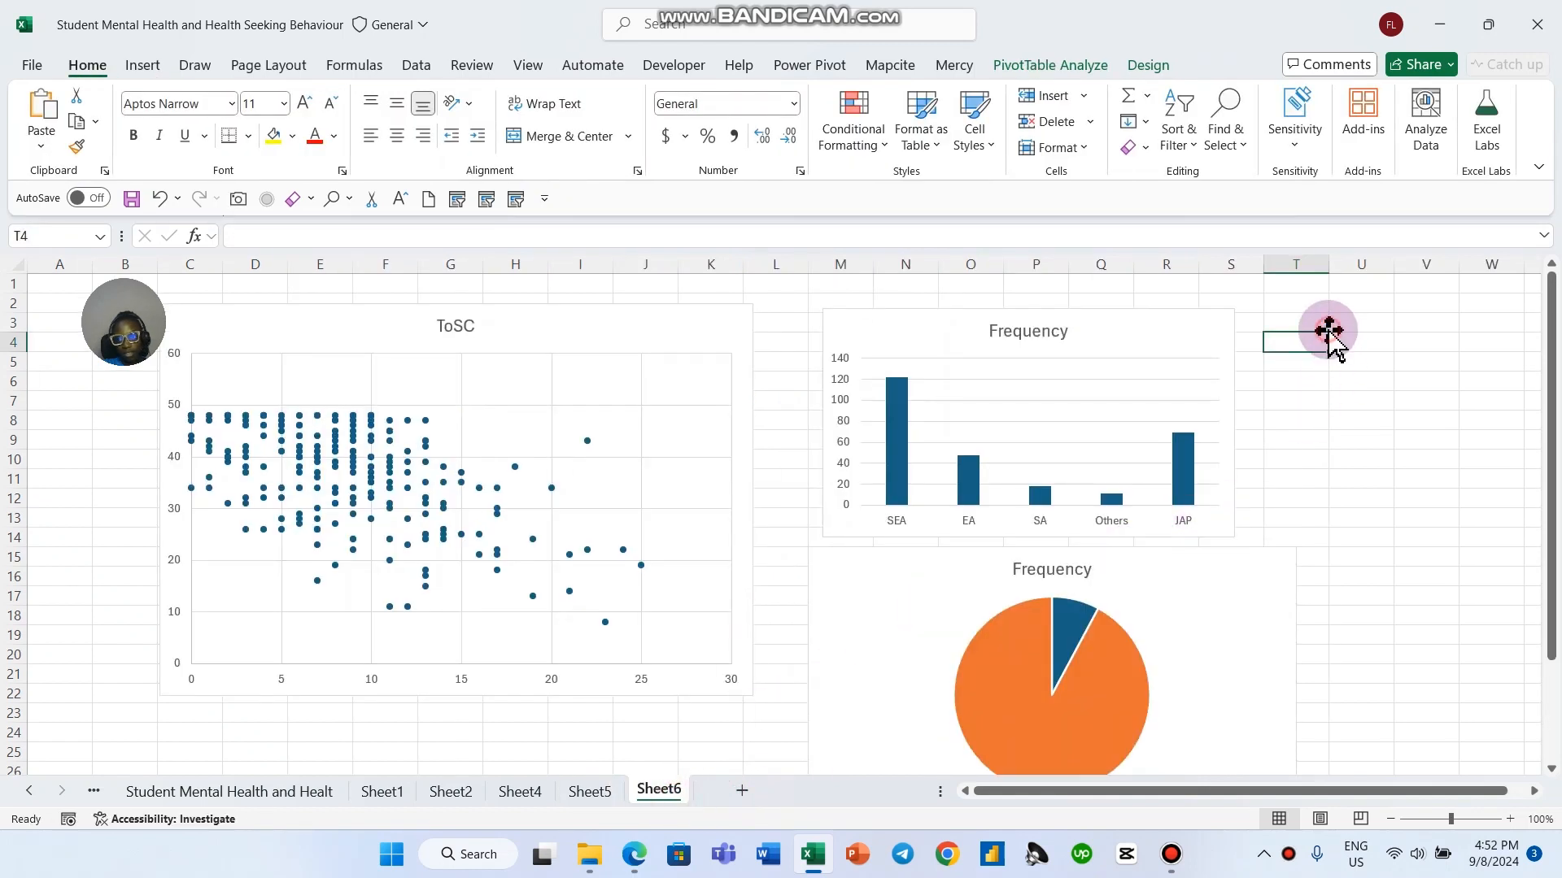
key("ctrl+v")
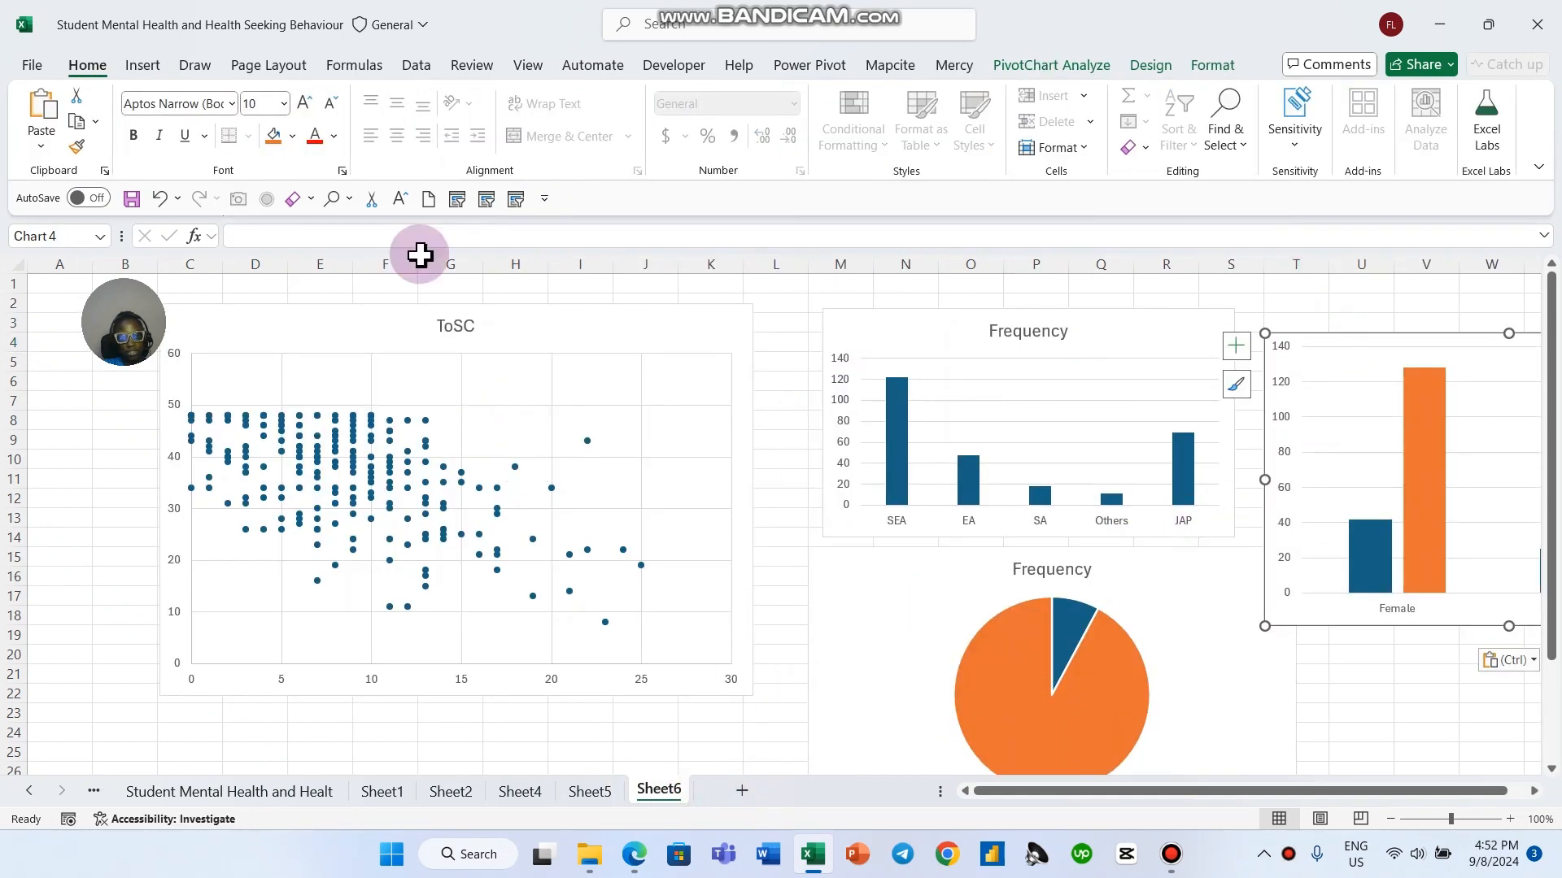
Step: Preview the line, pie, bar, area, scatter, map and column chart types for the Gender by inter_dom PivotChart, keeping its current type
left_click(145, 65)
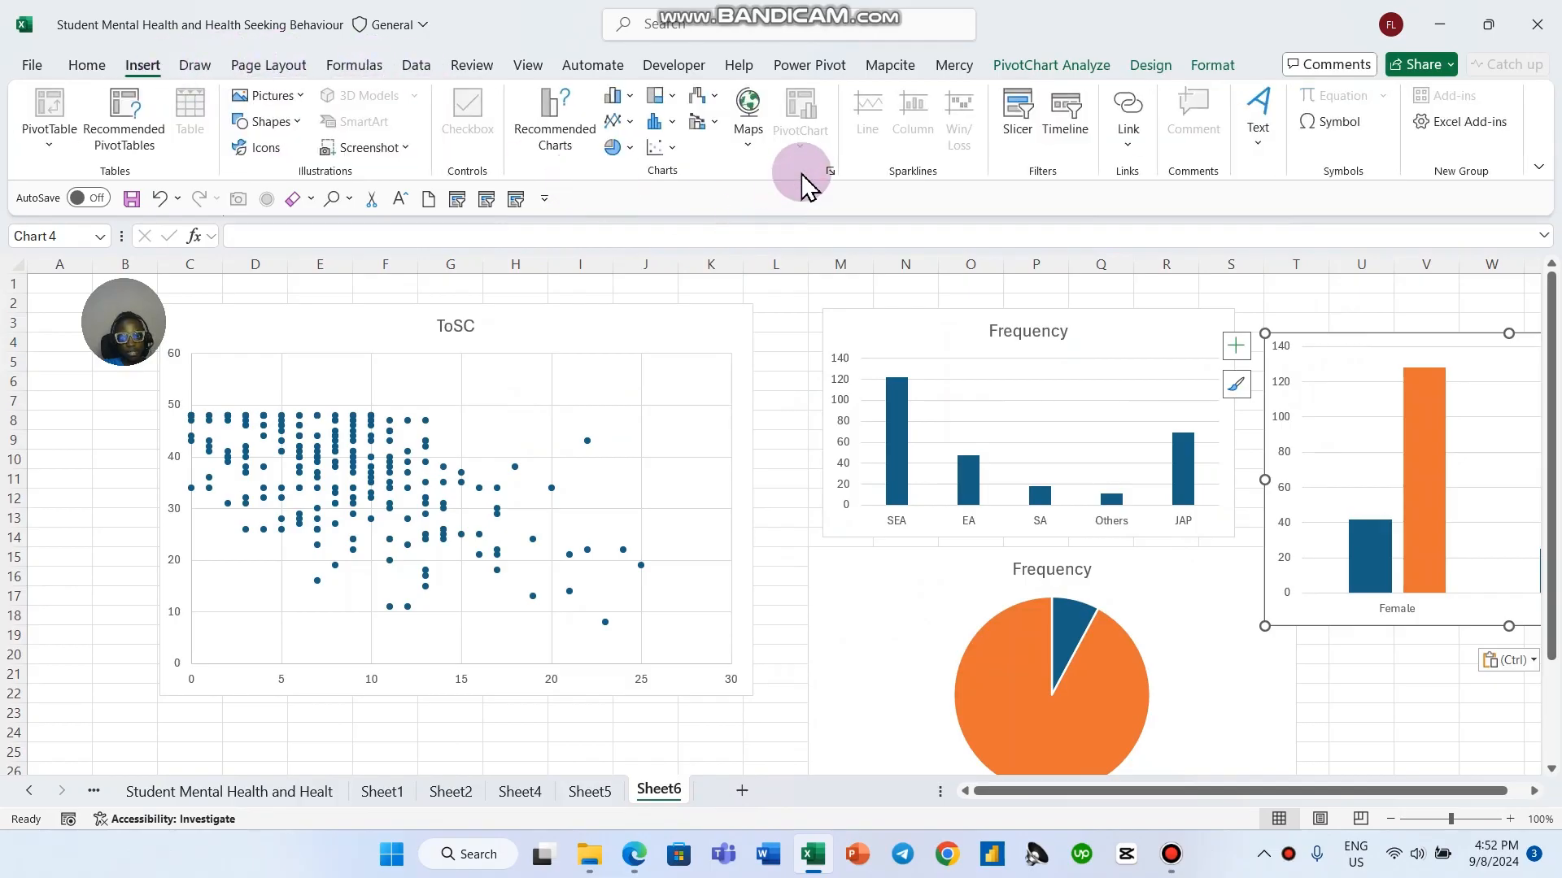
left_click(830, 172)
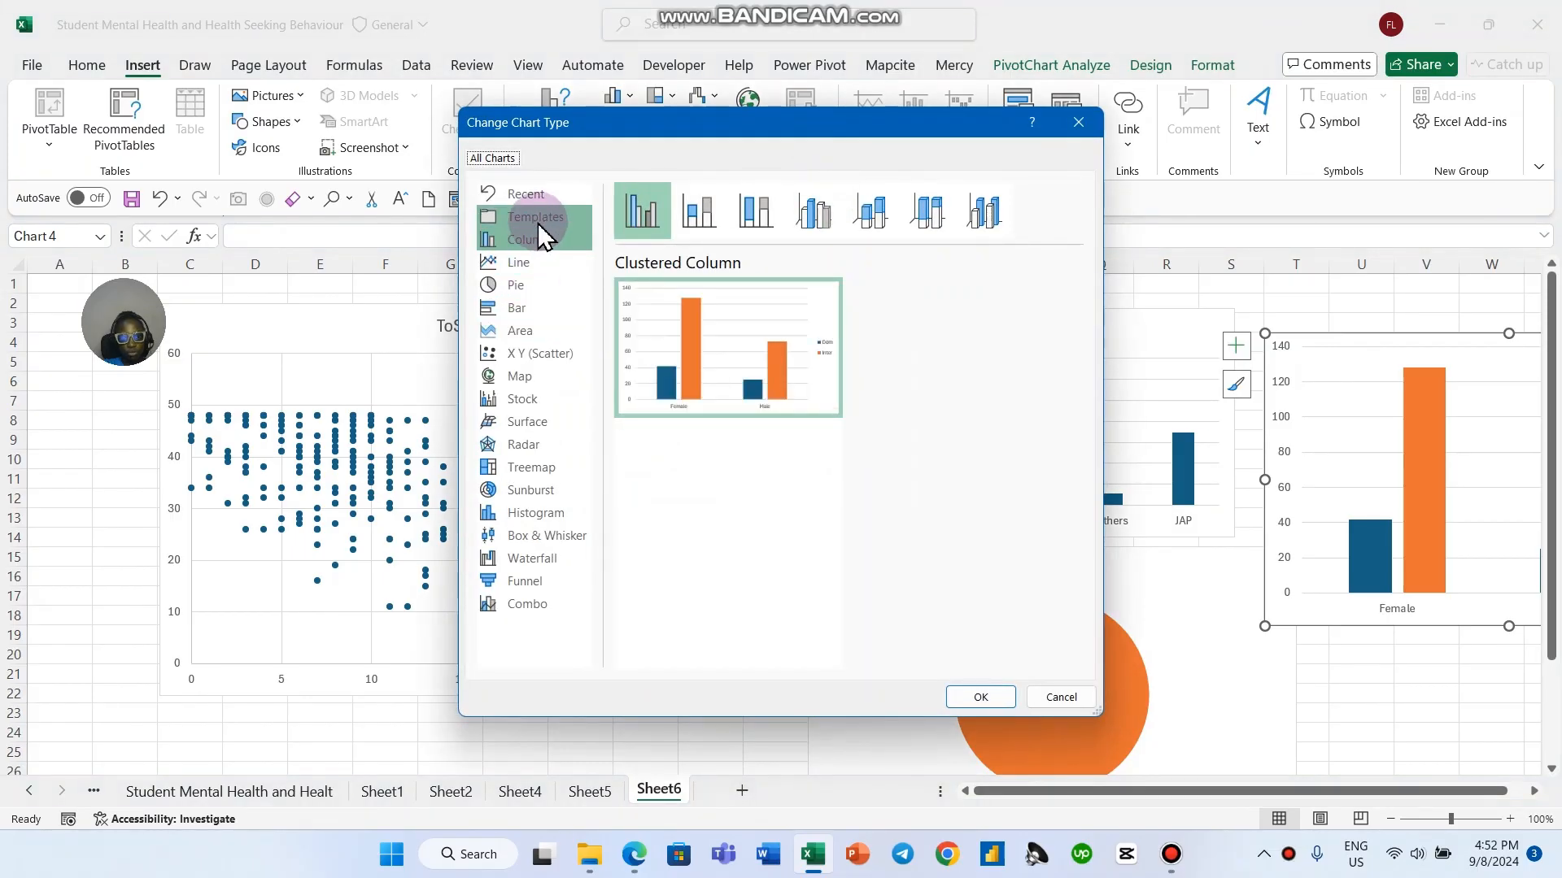
left_click(521, 264)
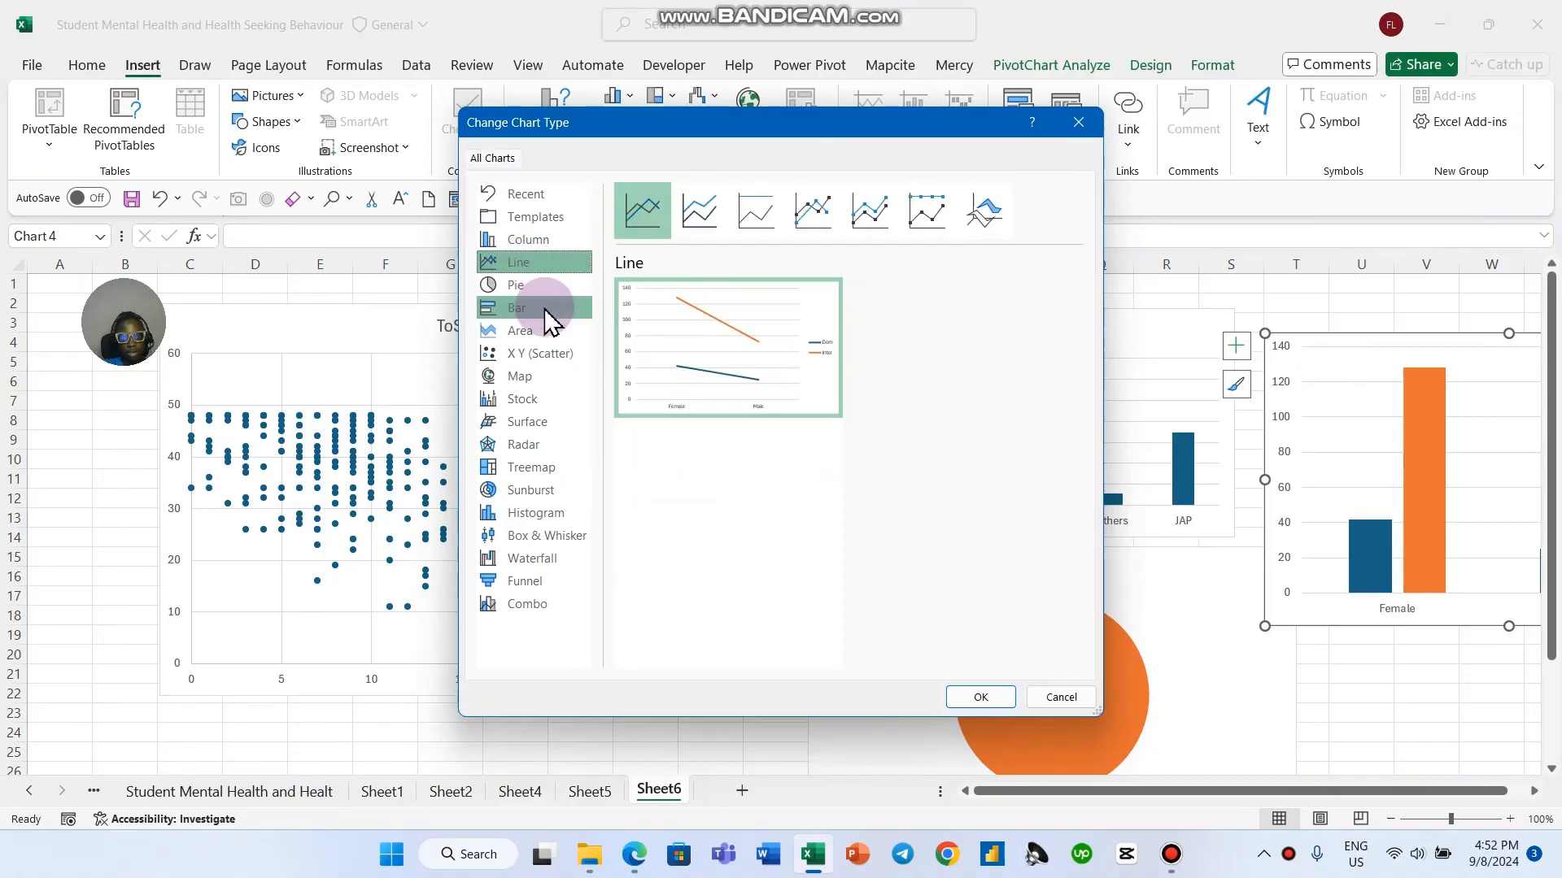
left_click(553, 291)
left_click(553, 310)
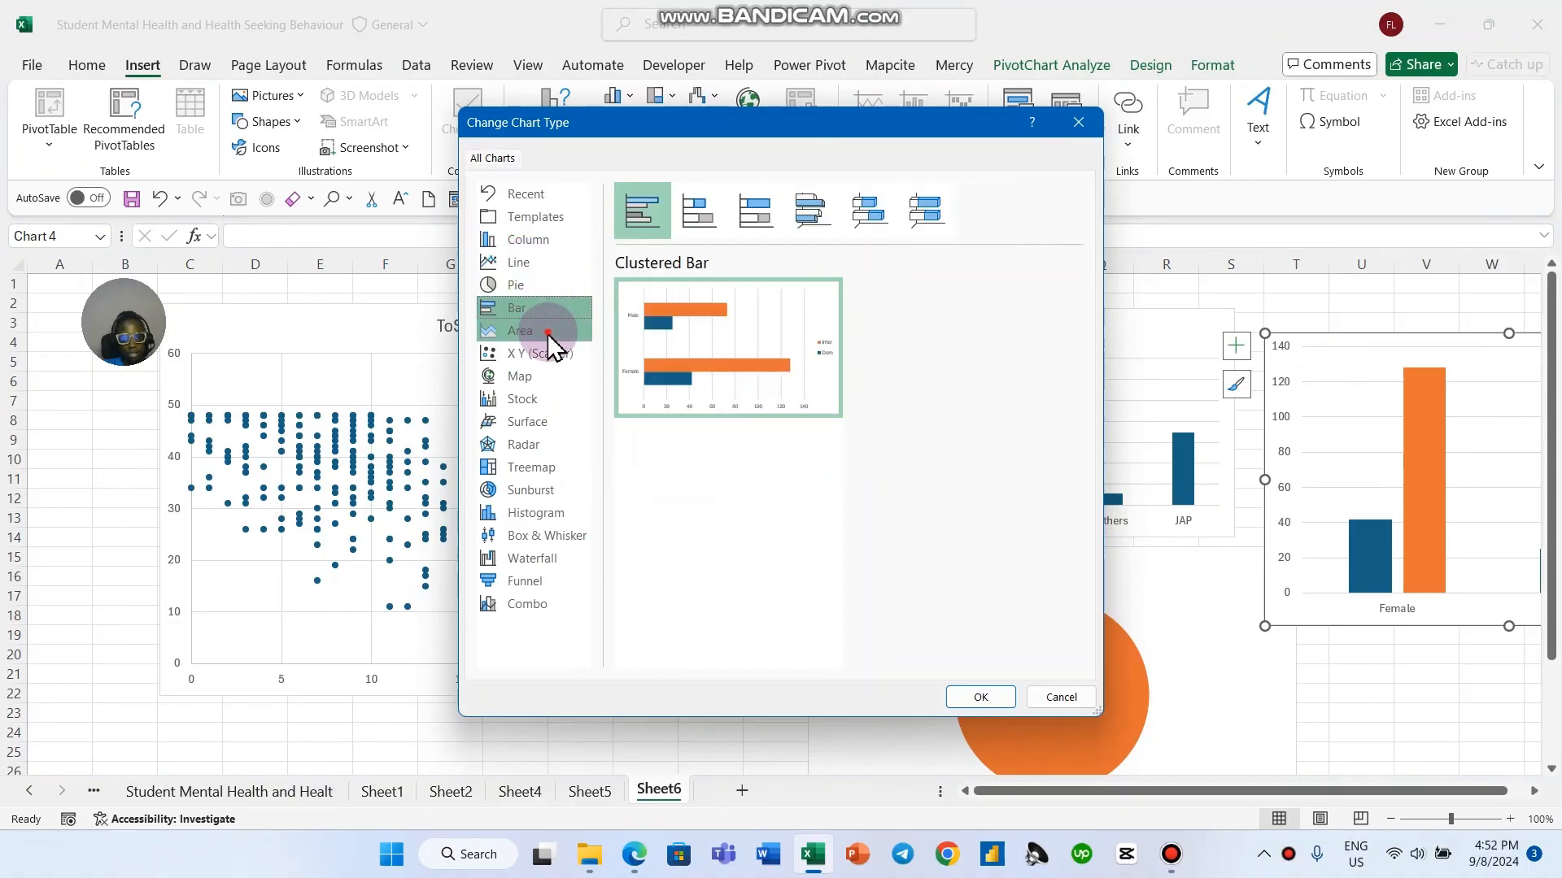
left_click(557, 330)
left_click(562, 356)
left_click(541, 376)
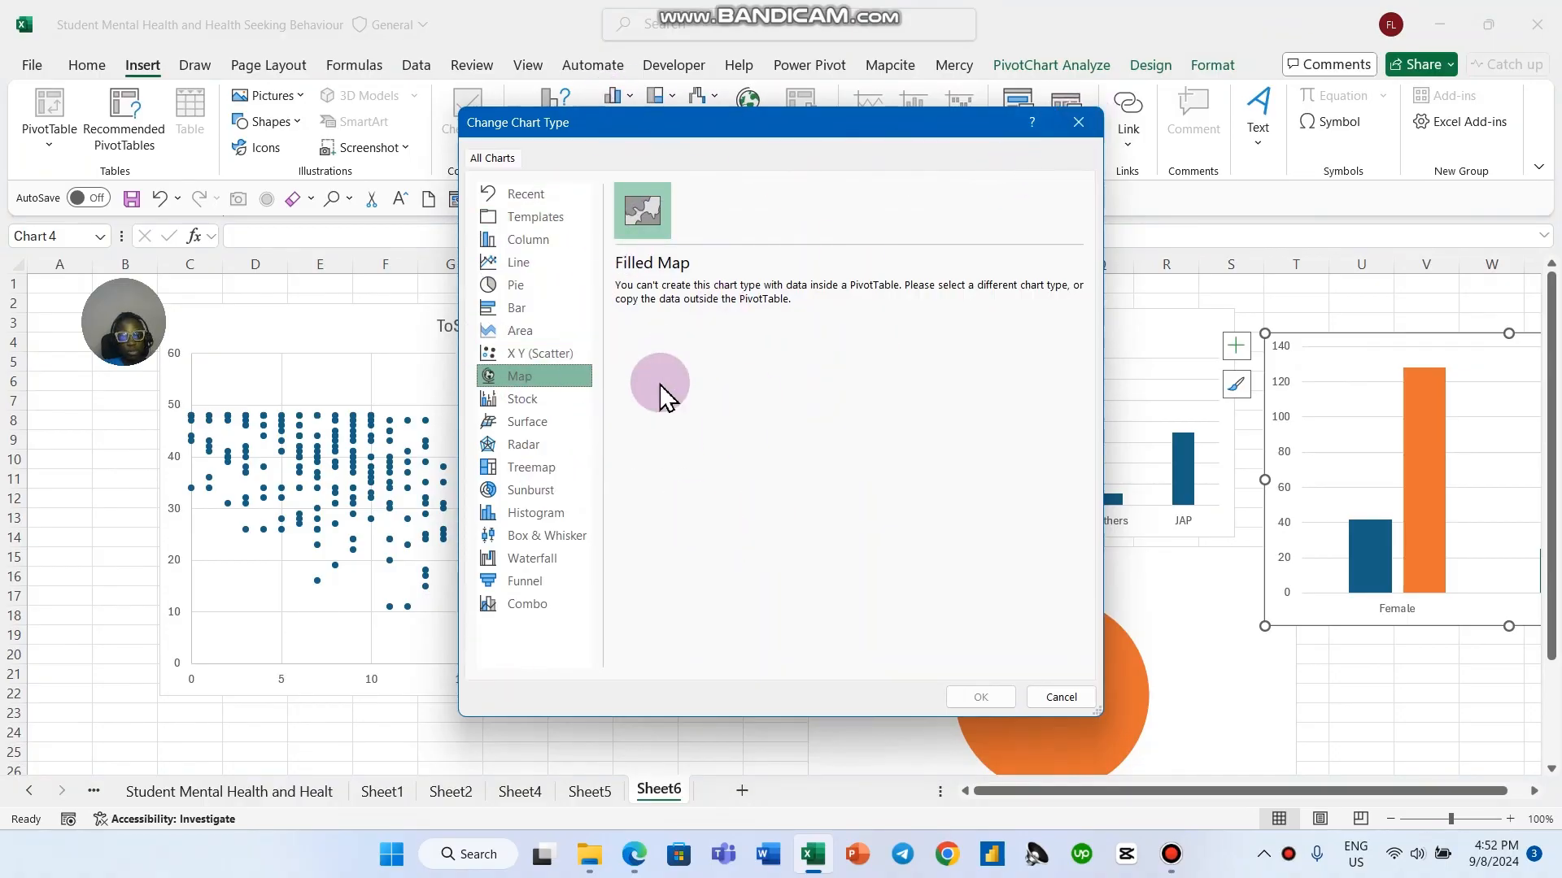
left_click(545, 313)
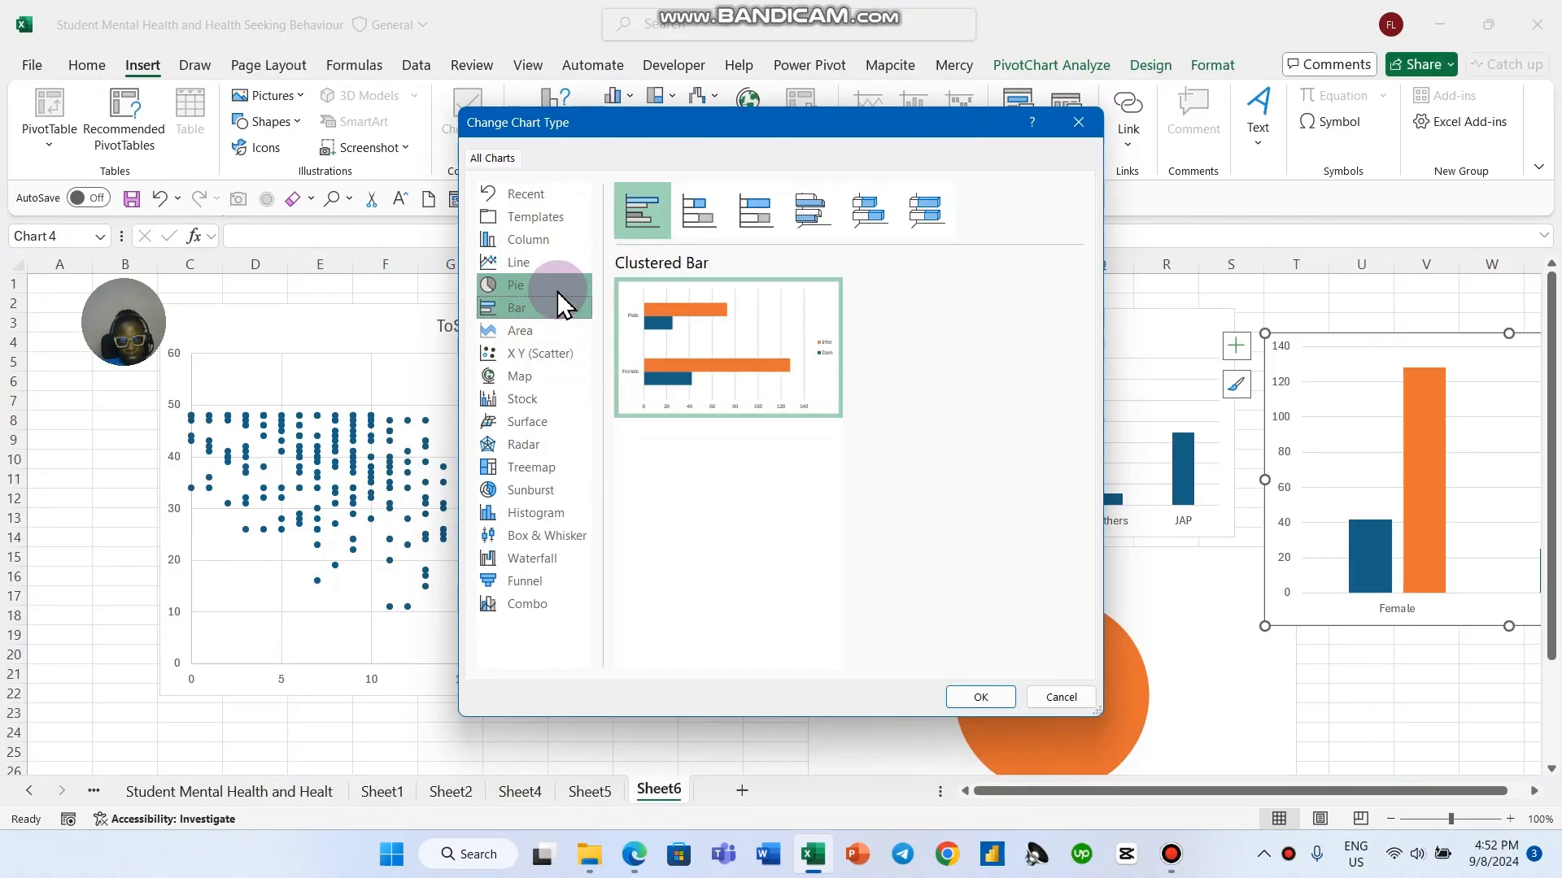
left_click(558, 289)
left_click(569, 242)
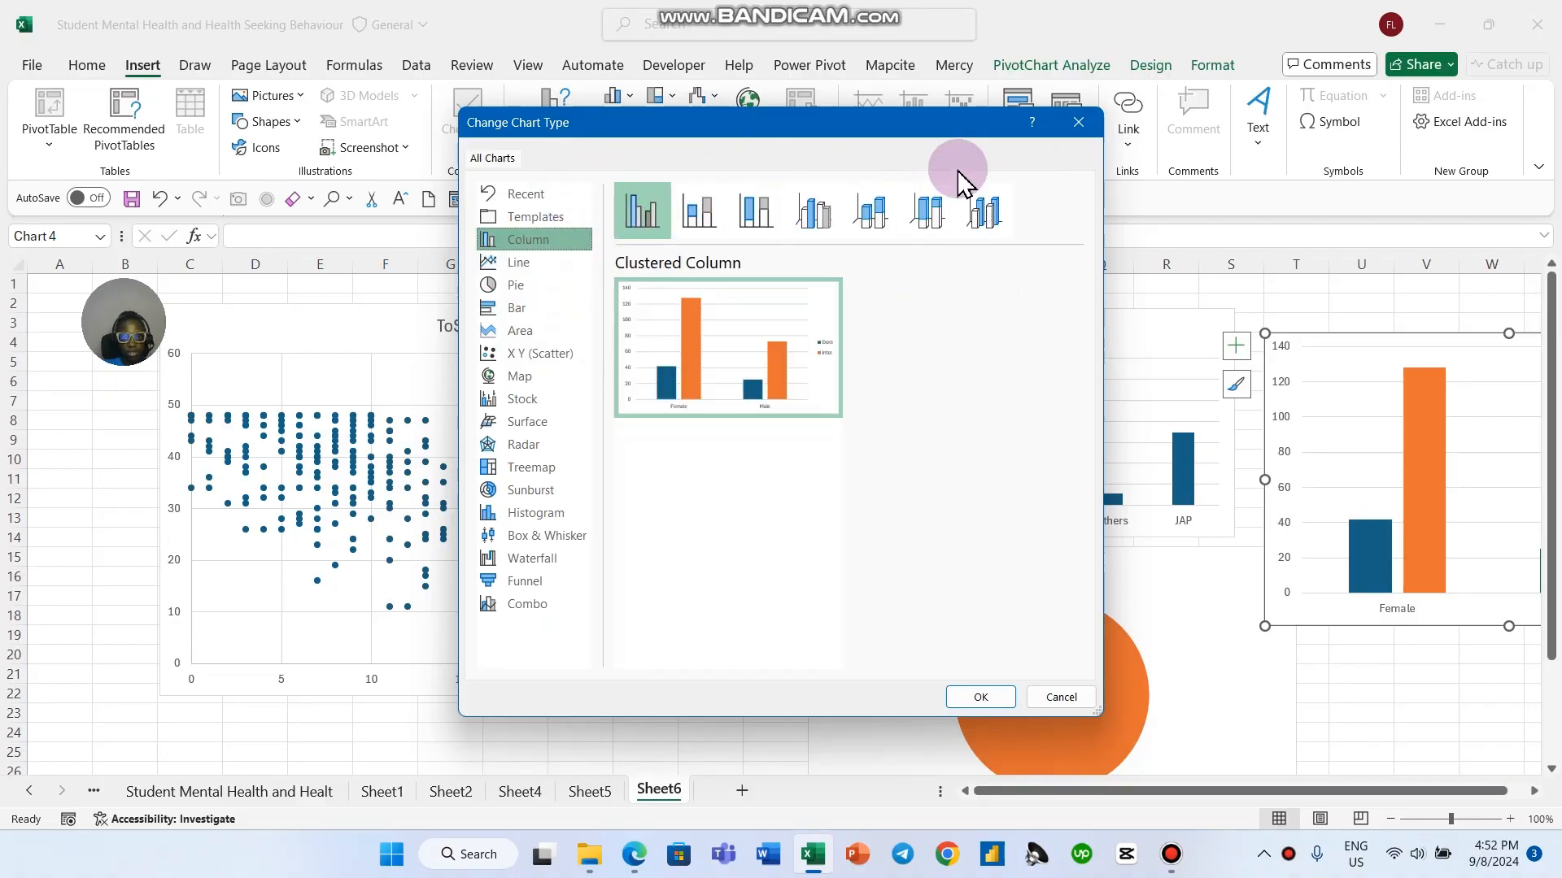
key("Escape")
left_click(795, 349)
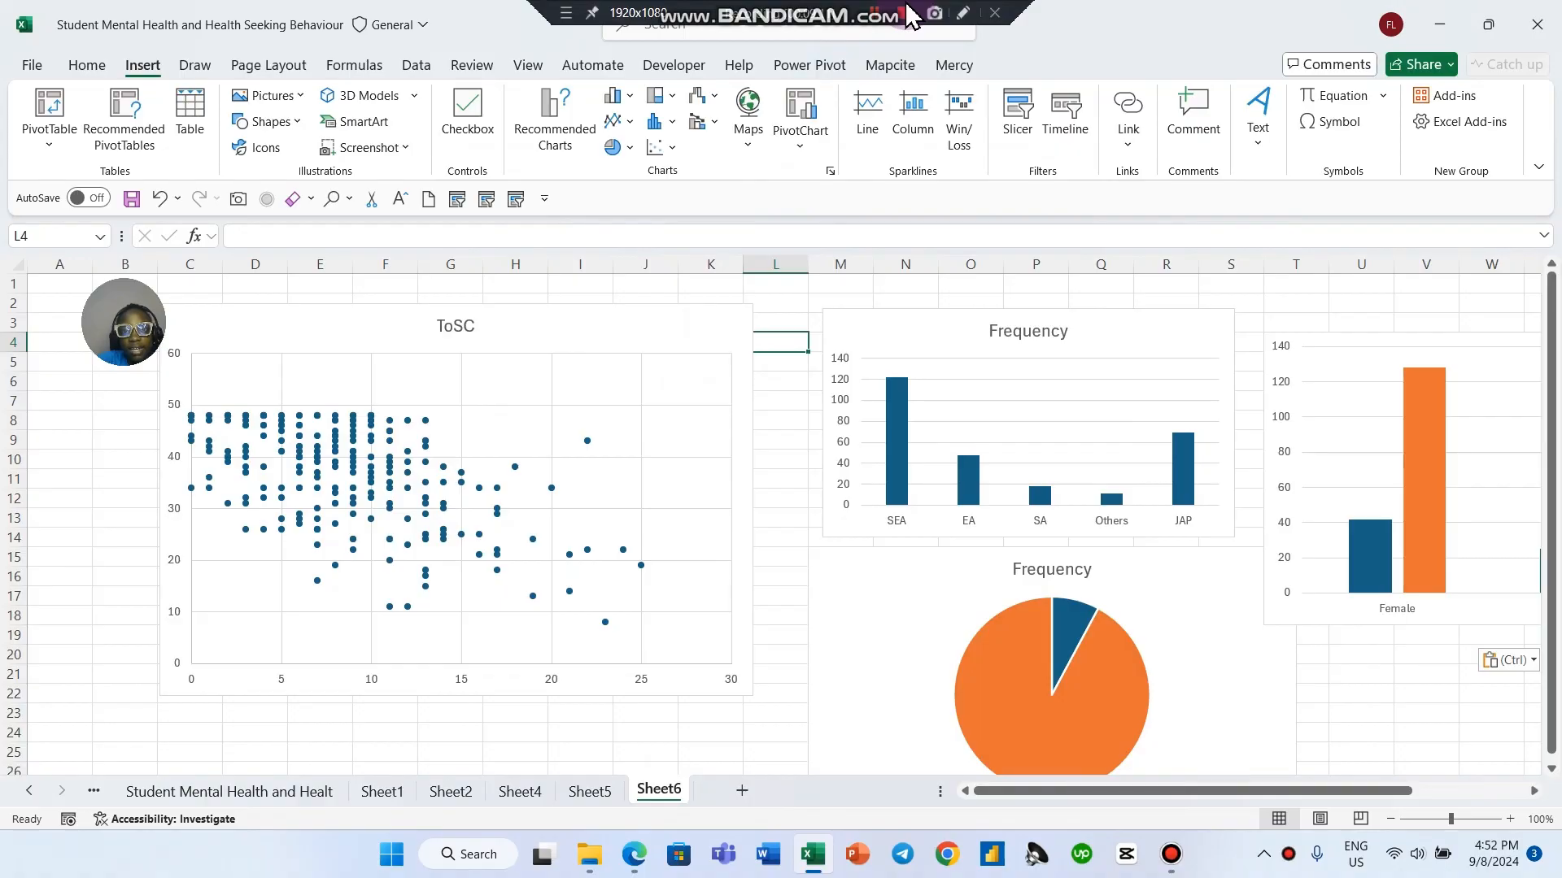
left_click(769, 398)
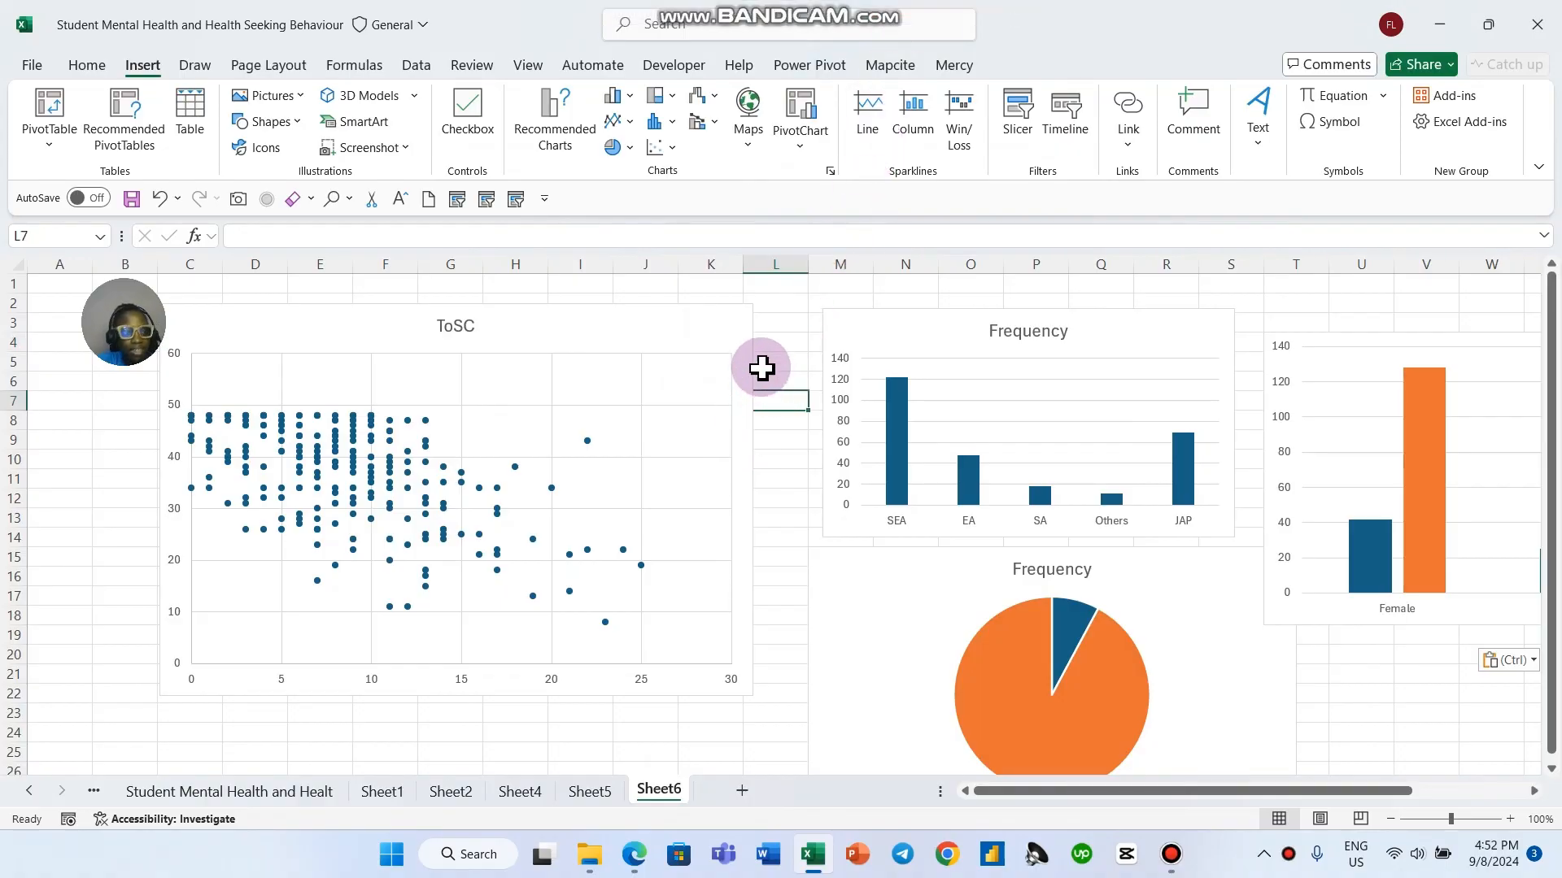
scroll(797, 547, "down", 4)
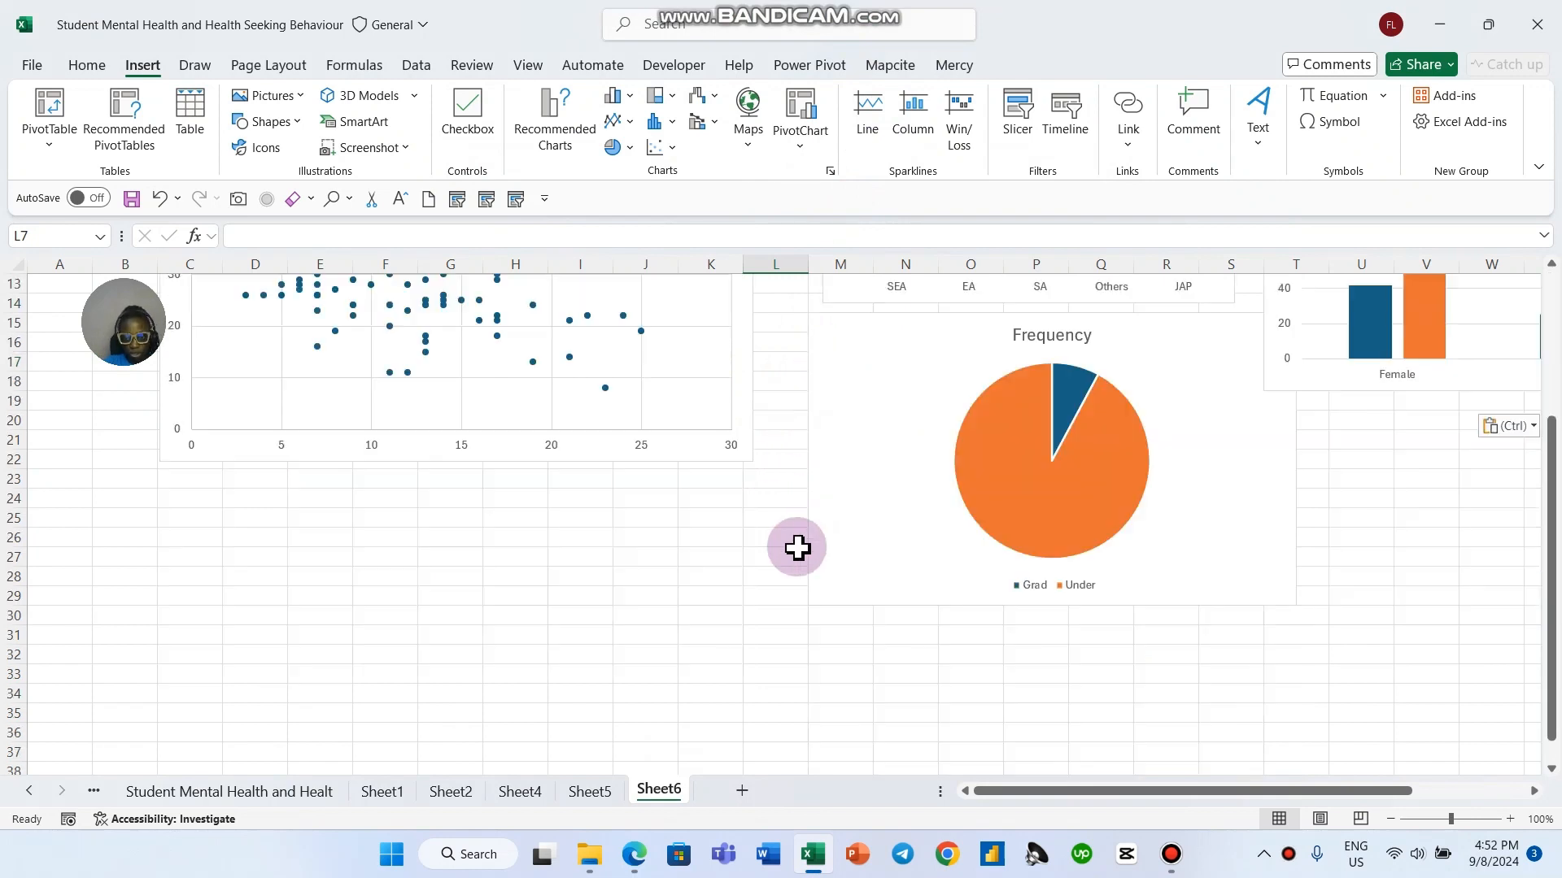
scroll(797, 548, "up", 4)
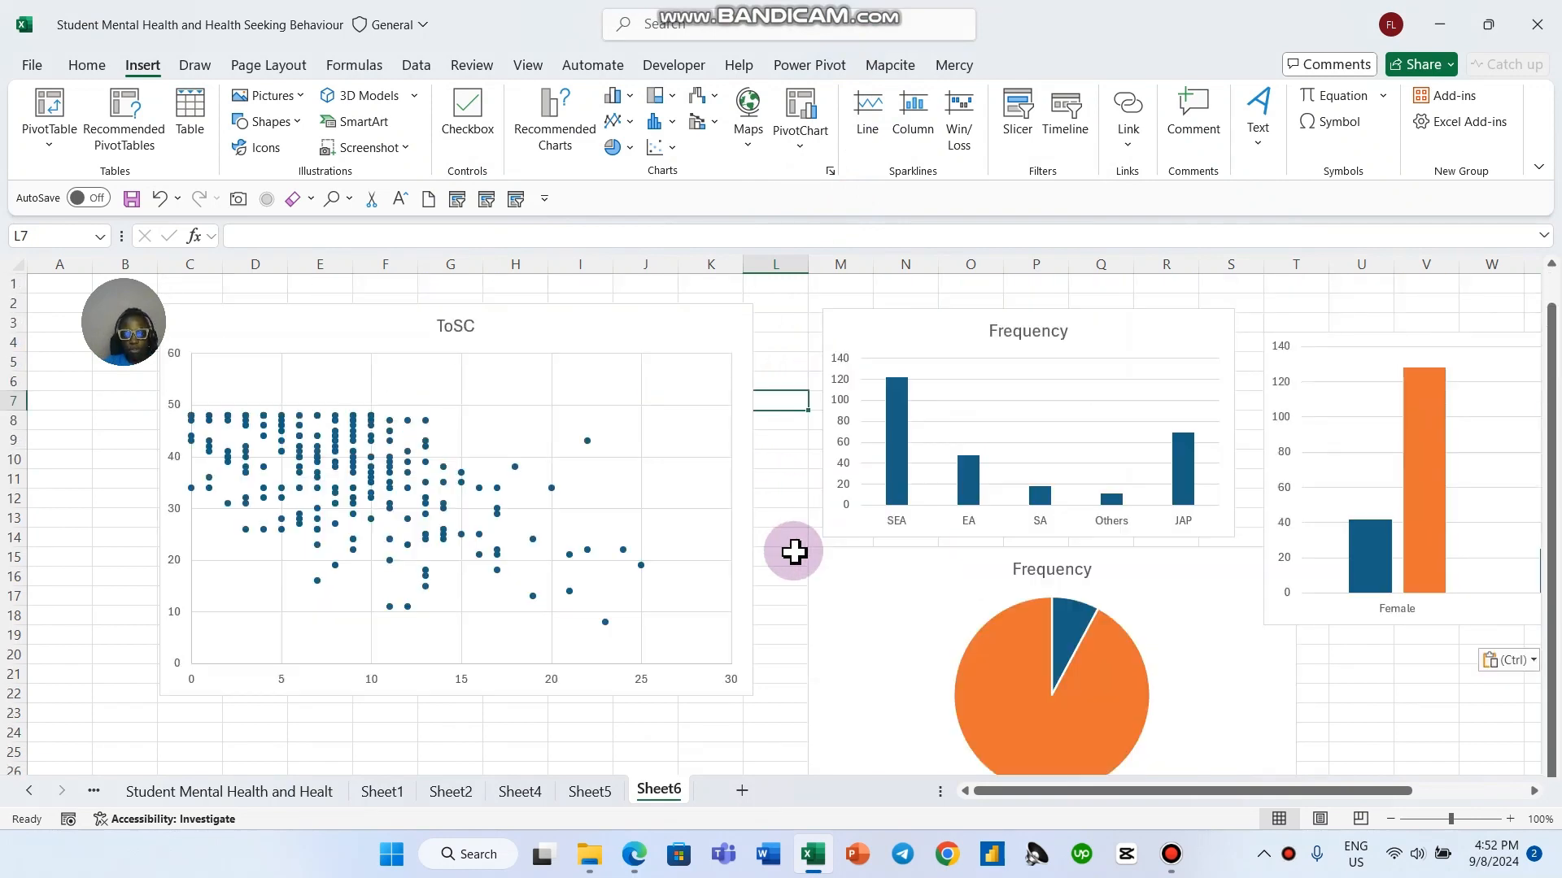
Step: Save the workbook under its existing name
left_click(37, 64)
left_click(49, 376)
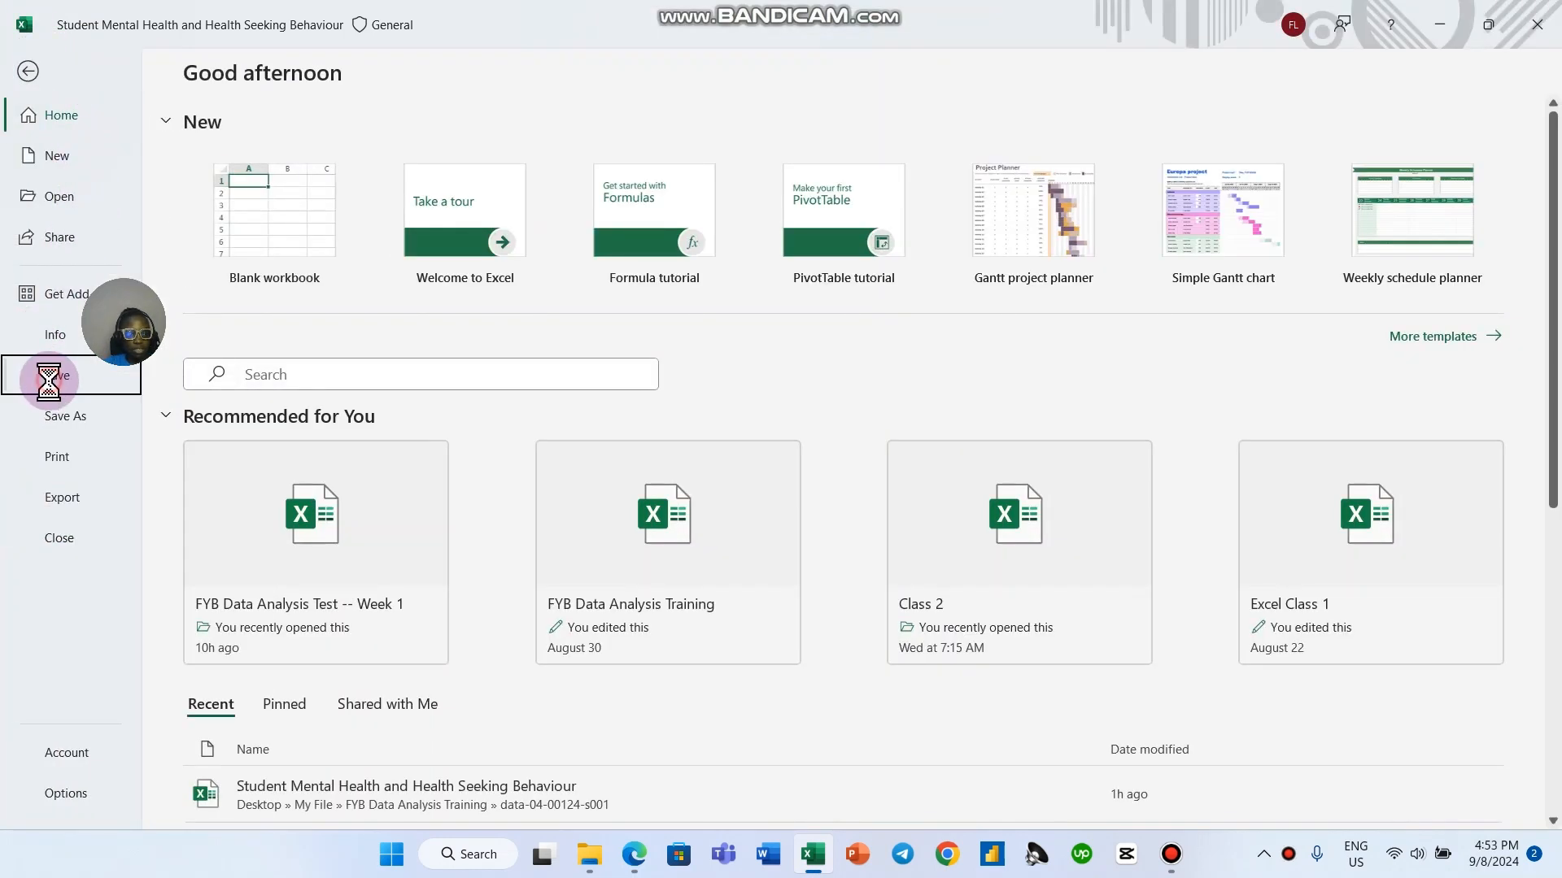
left_click(88, 416)
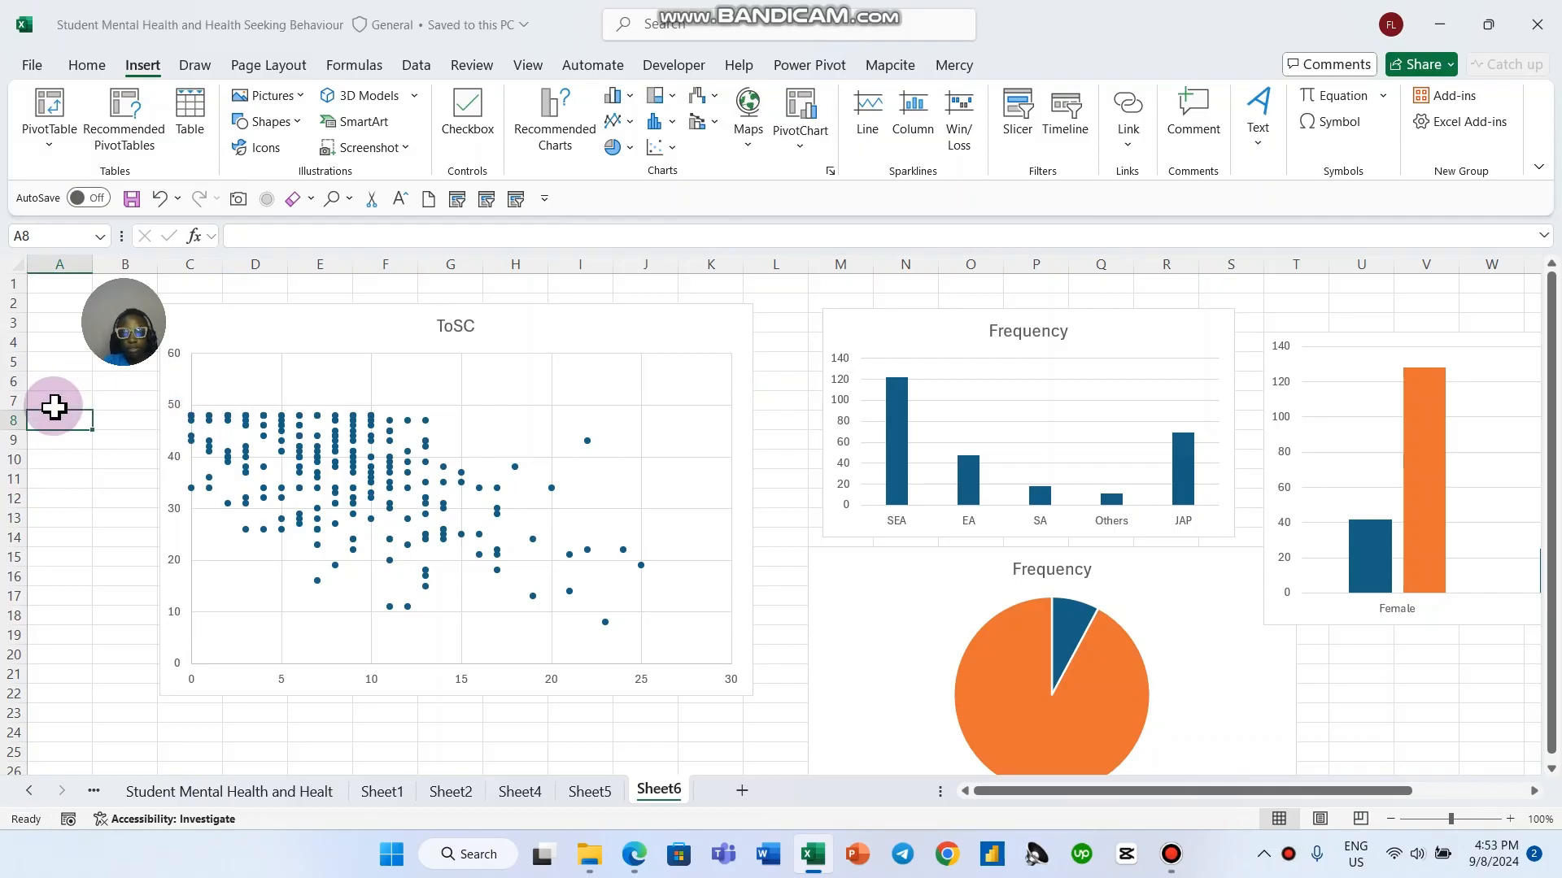
left_click(138, 421)
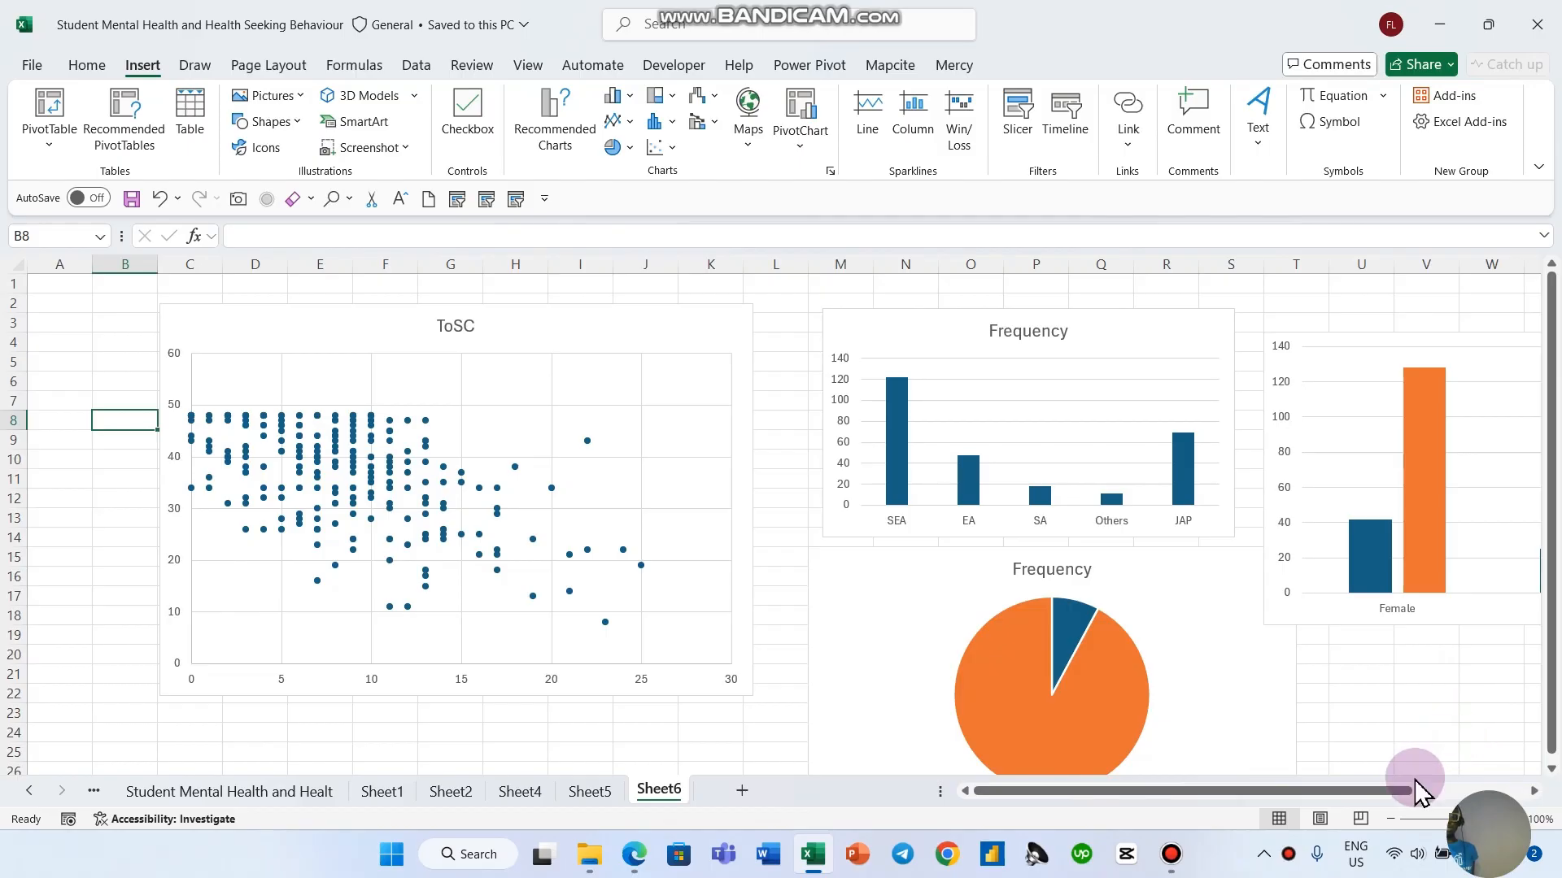
left_click(1383, 695)
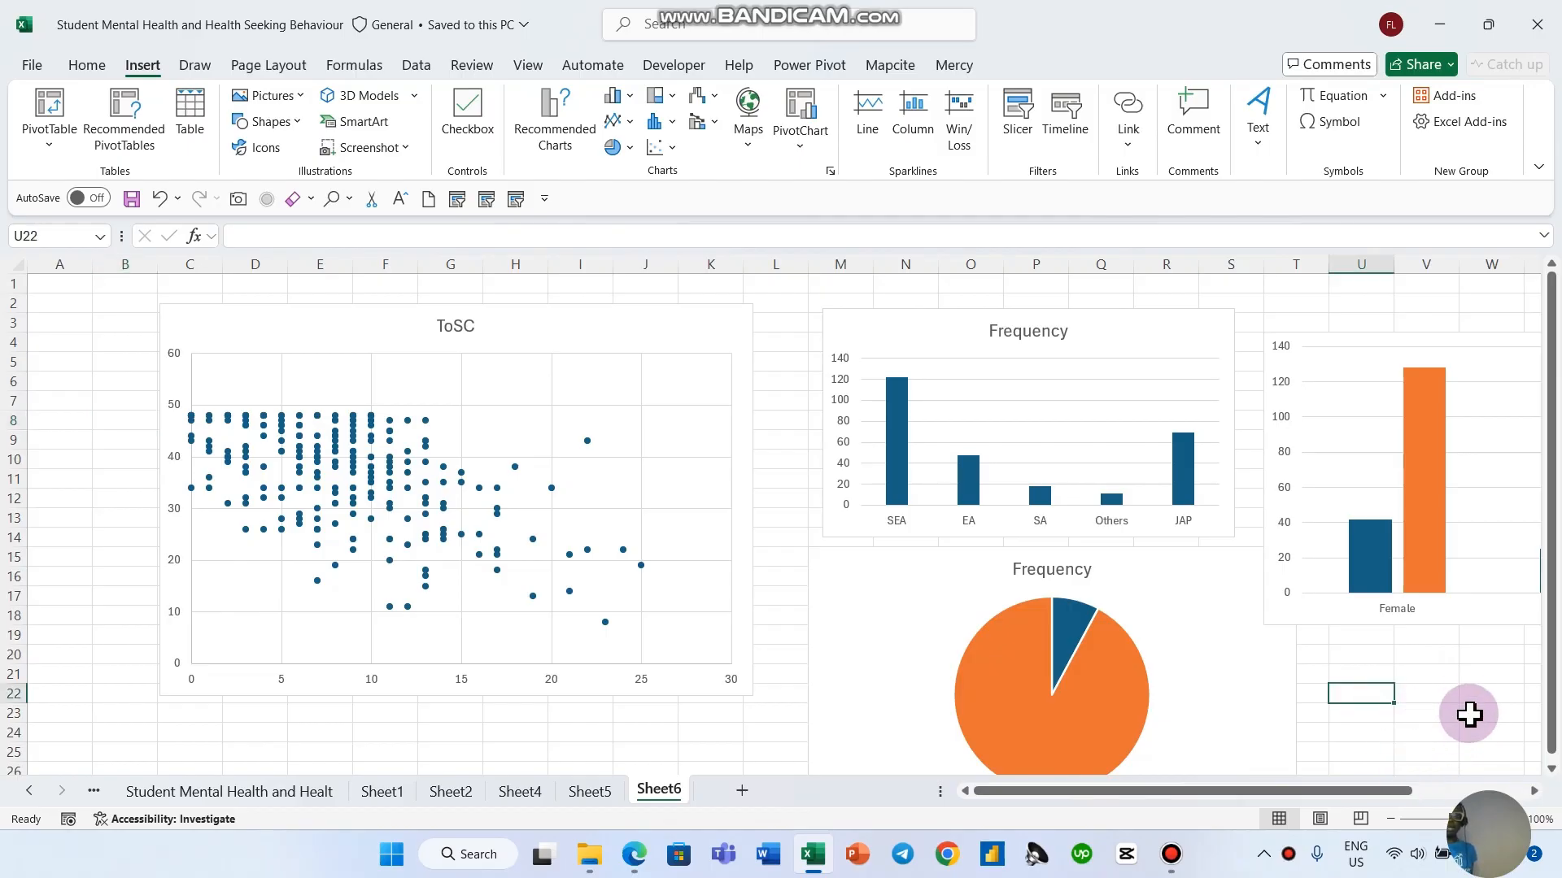